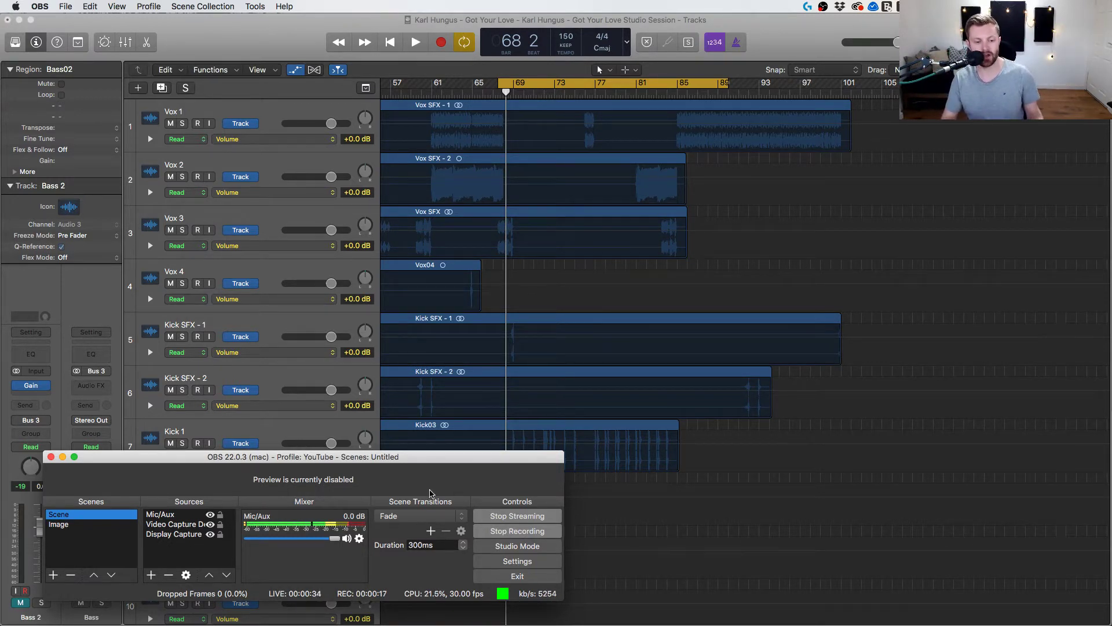
Bring the Logic Pro X session window in front of the OBS panel.
left_click(302, 49)
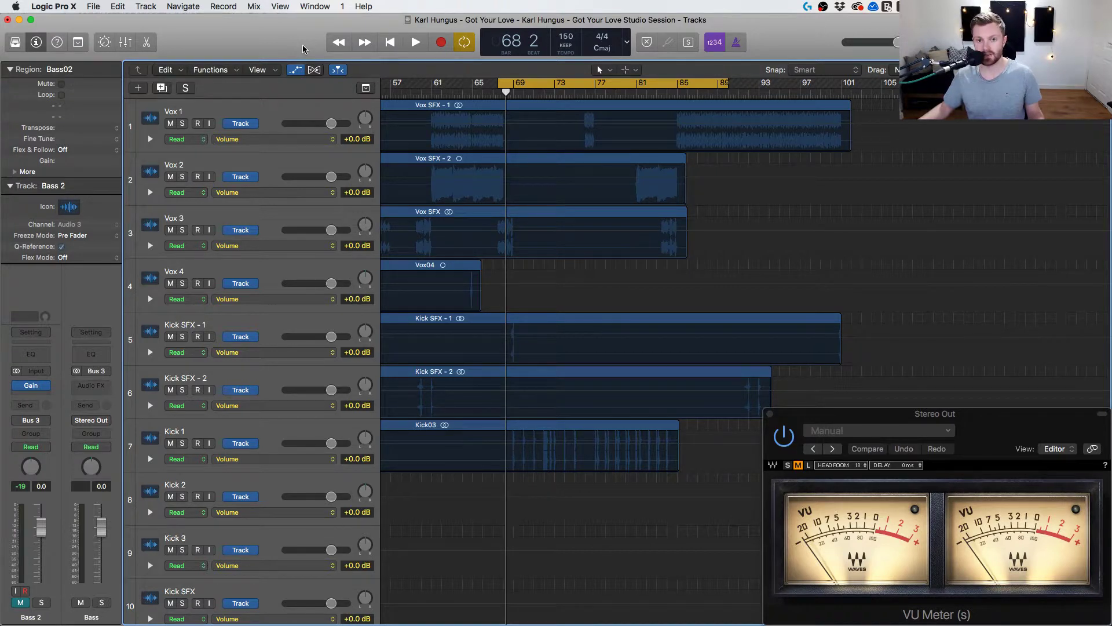
Play a short stretch of the session, stop at bar 70, and switch to the browser.
key("space")
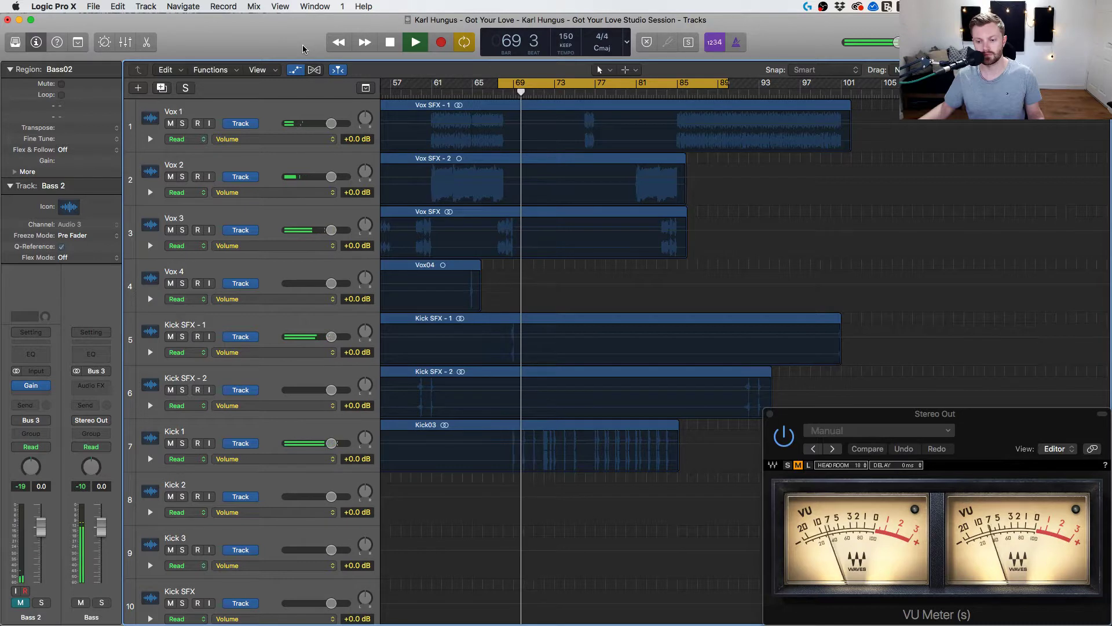
key("space")
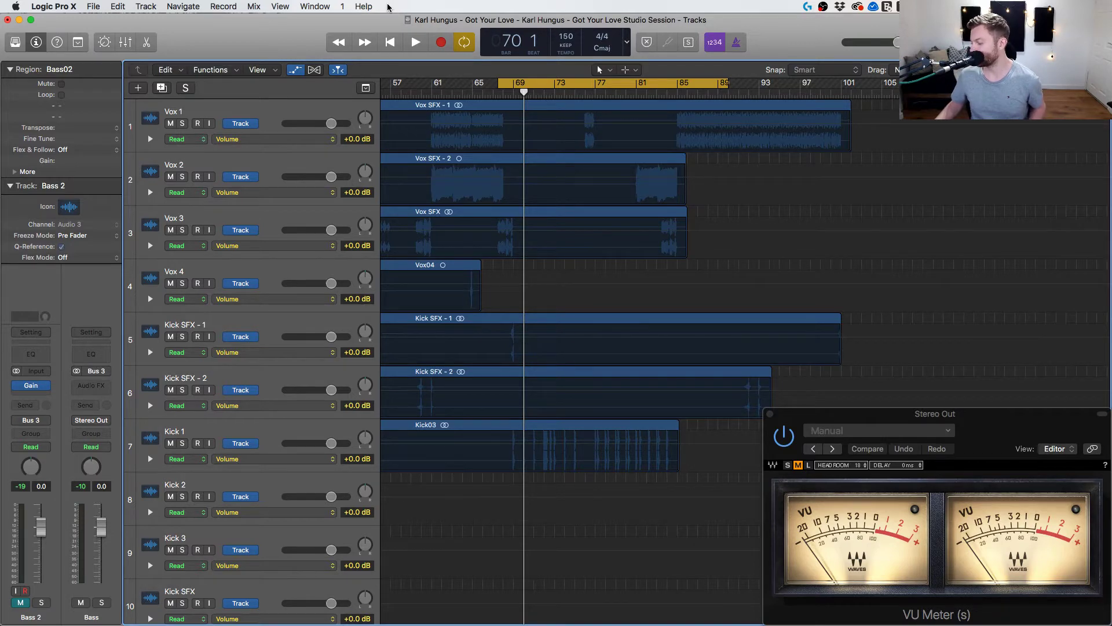
key("super+Tab")
Open and close an empty new tab, then quit the browser to return to Logic.
left_click(574, 13)
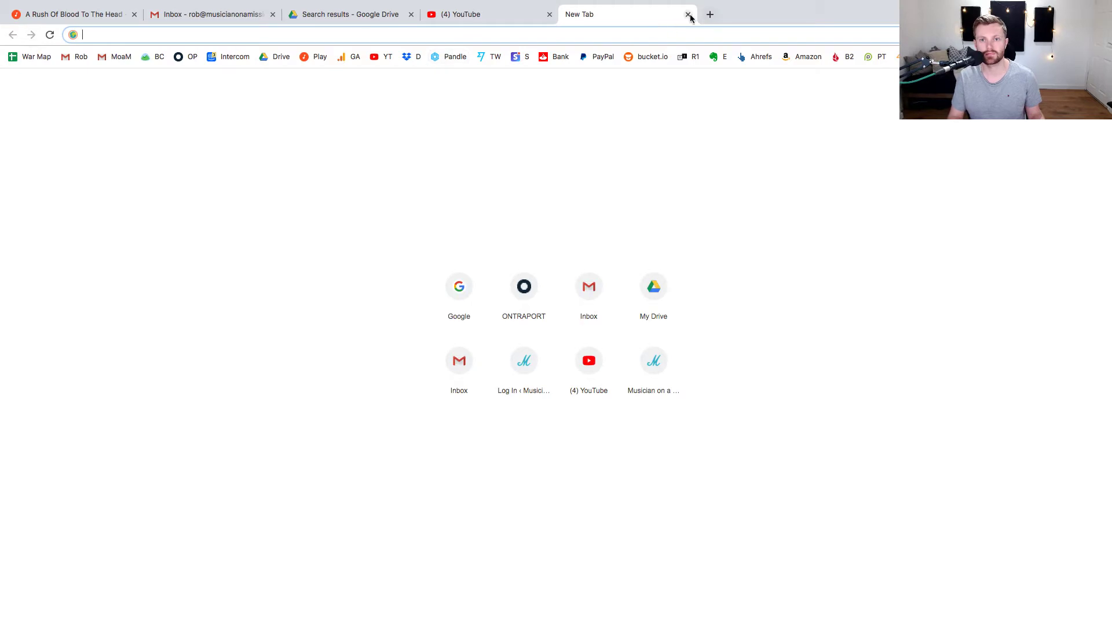
left_click(689, 14)
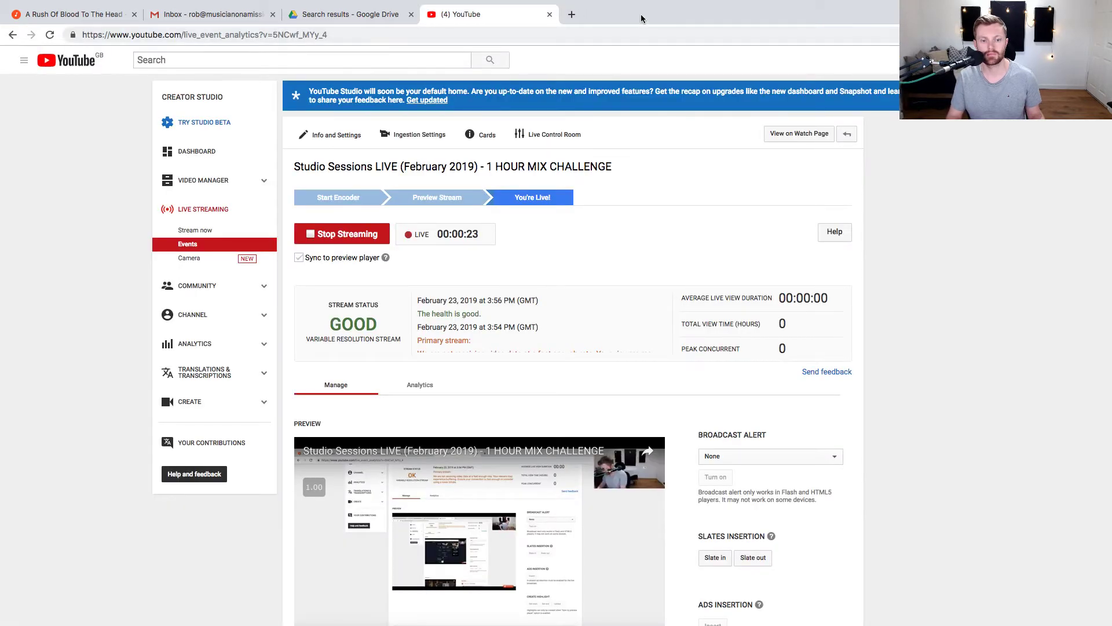
key("super+q")
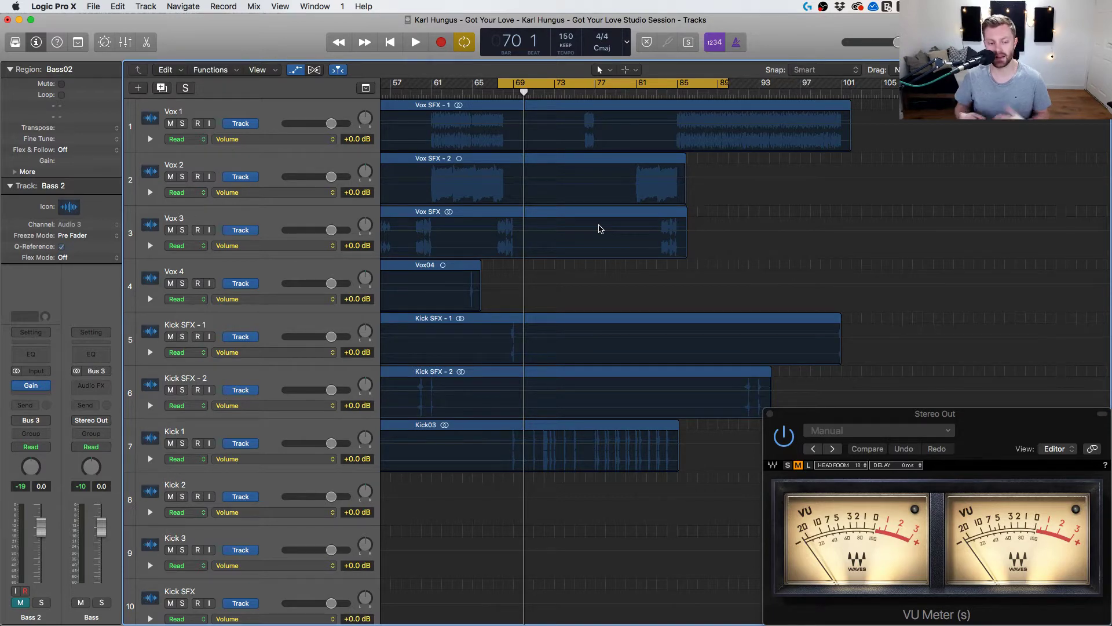
Open the full mixer and close the Stereo Out VU meter window.
key("super+2")
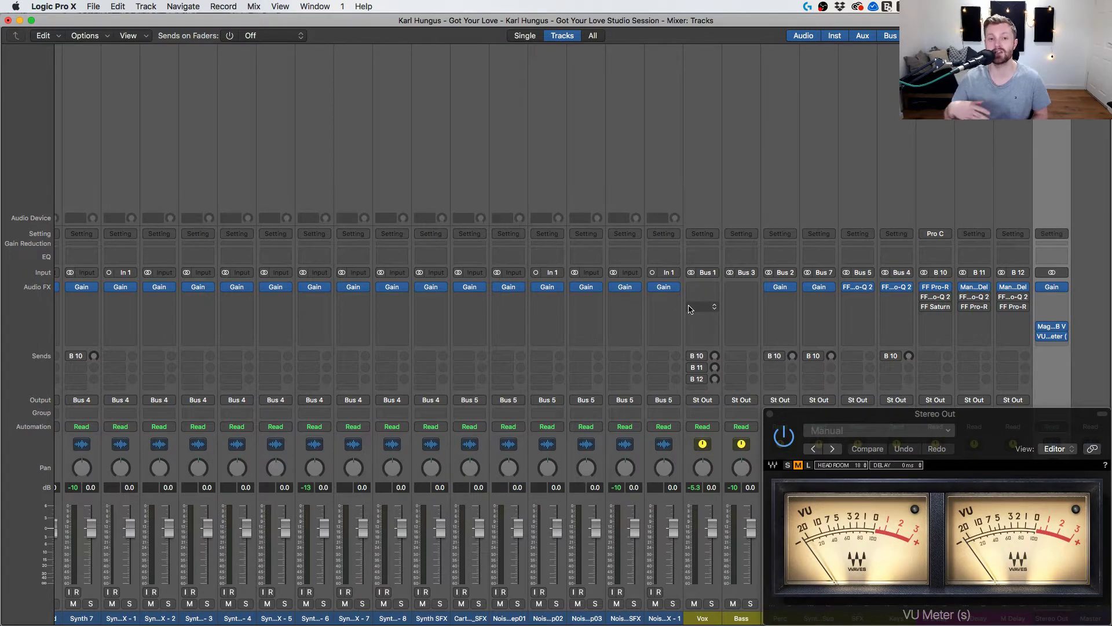
left_click(770, 416)
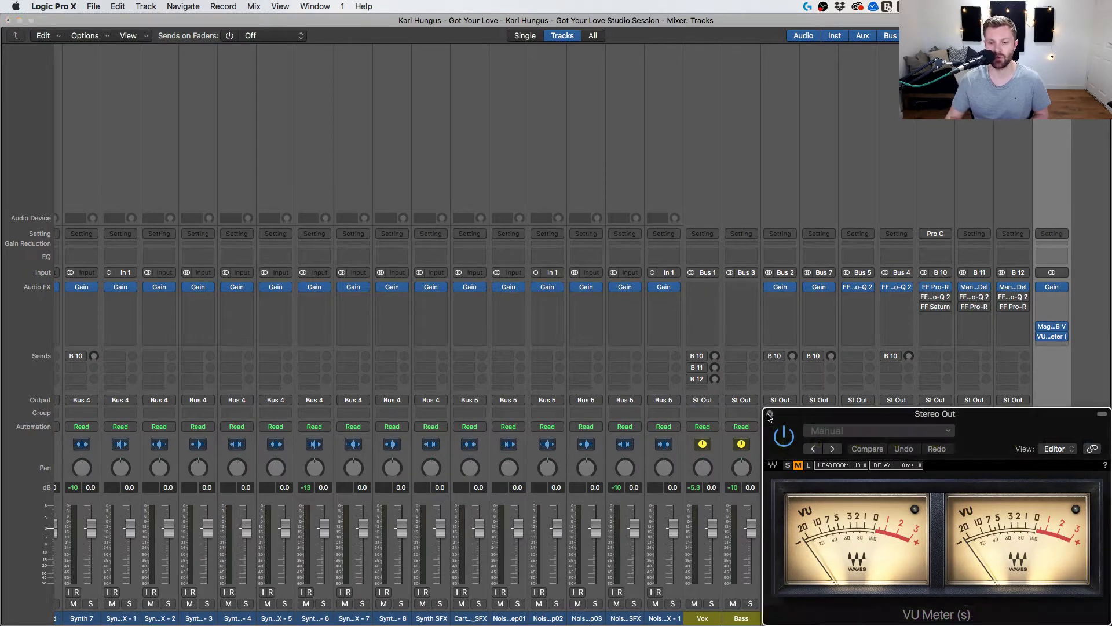
left_click(769, 415)
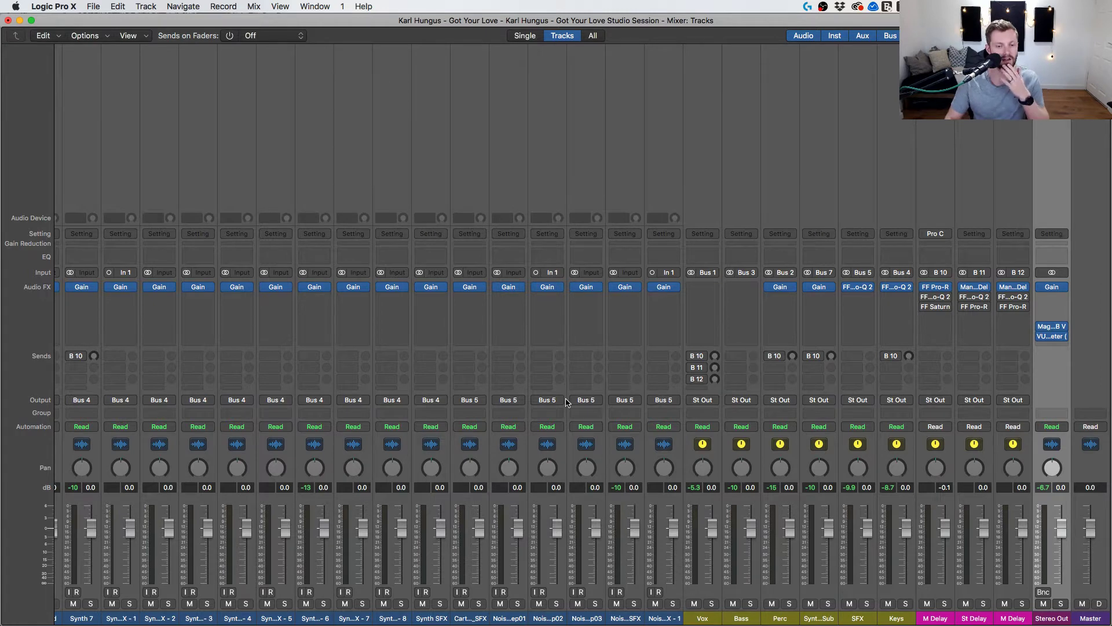
Scroll the mixer left back to the Vox 1 and Kick channel strips.
scroll(567, 402, "left", 15)
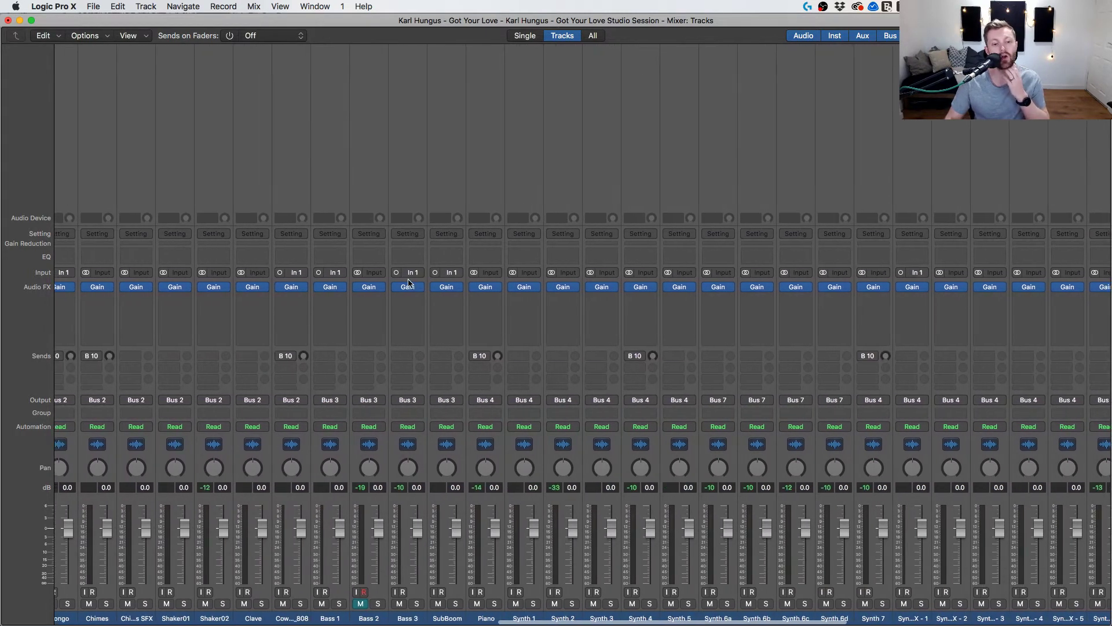
scroll(378, 302, "left", 15)
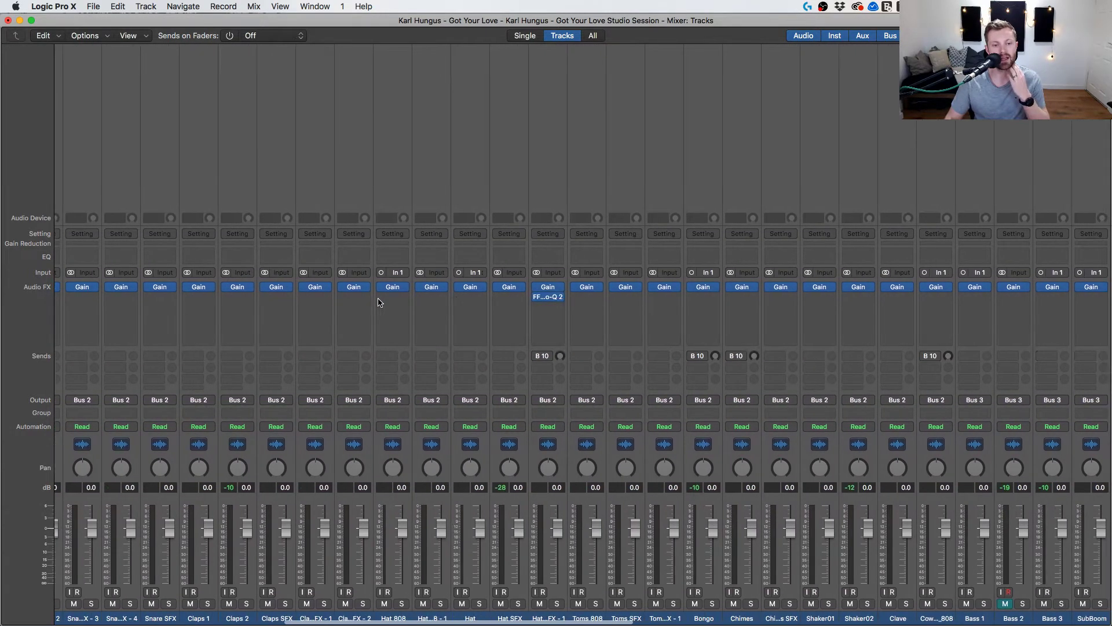
scroll(378, 302, "left", 2)
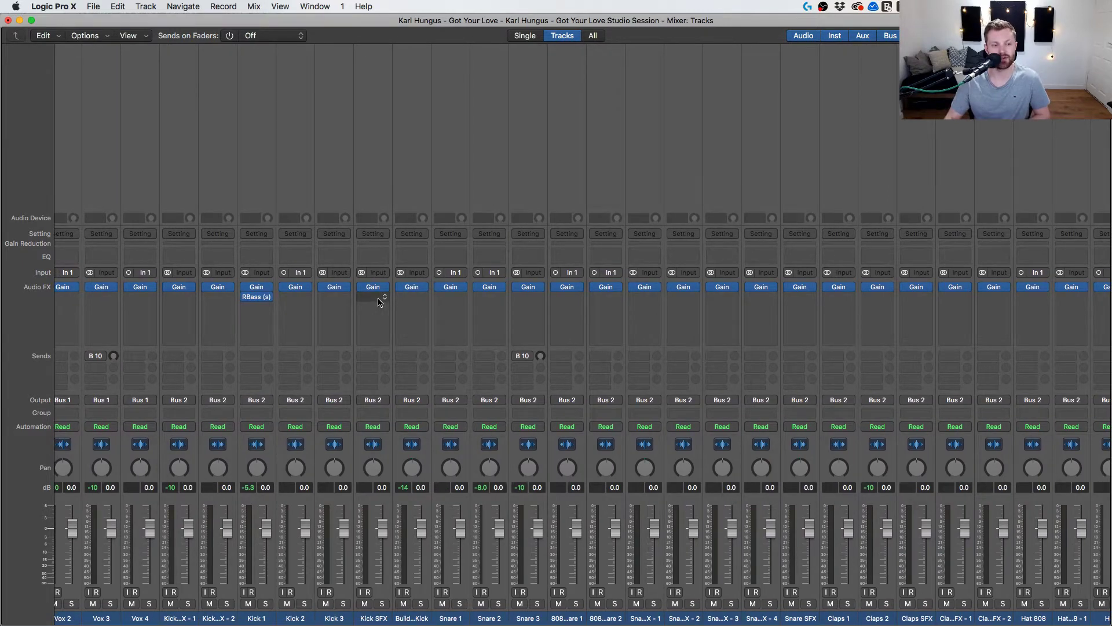
scroll(380, 301, "left", 3)
left_click(346, 289)
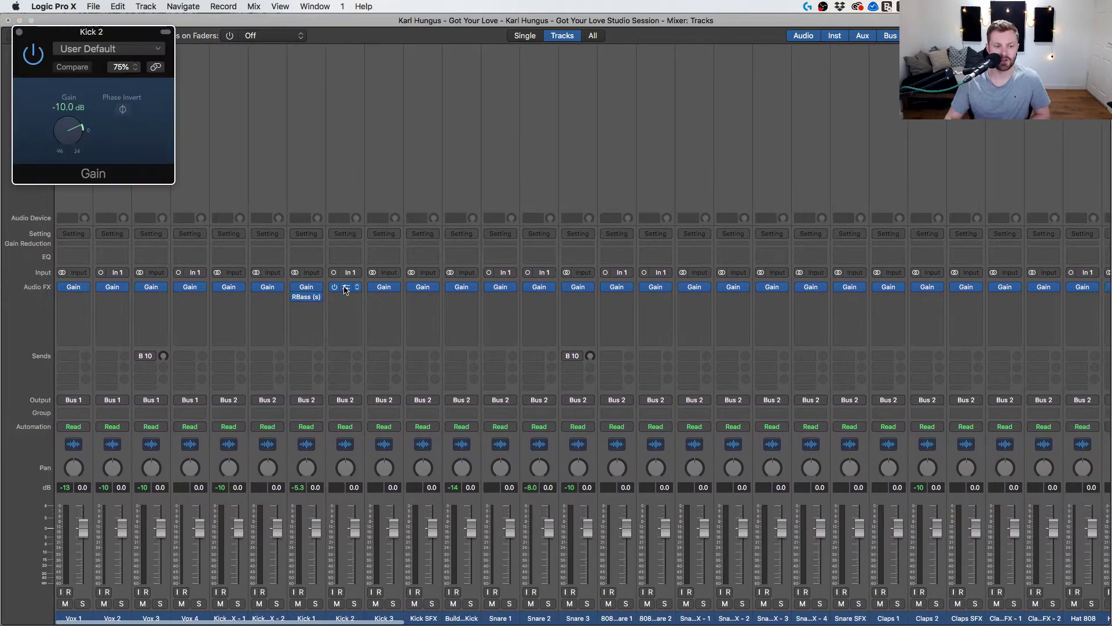
left_click(19, 31)
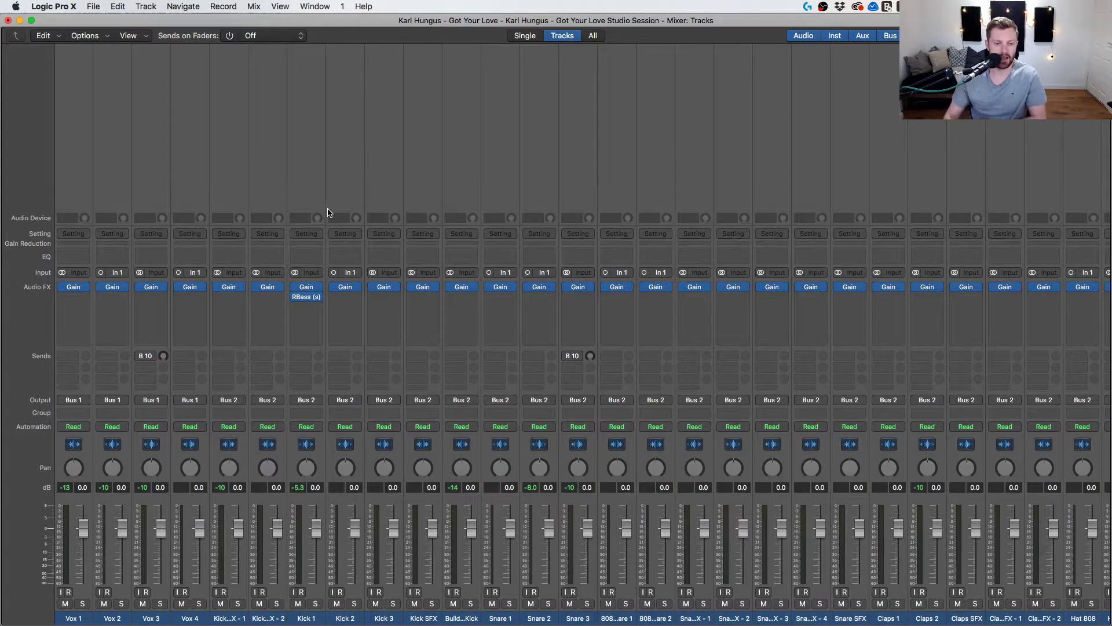
left_click(345, 289)
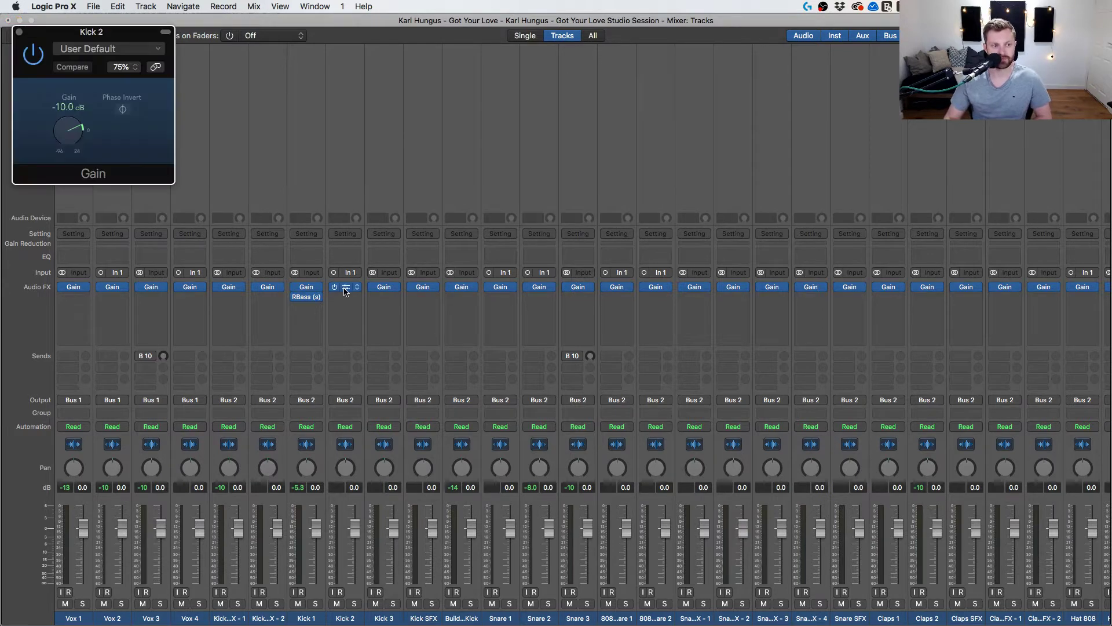
left_click(384, 287)
left_click(424, 288)
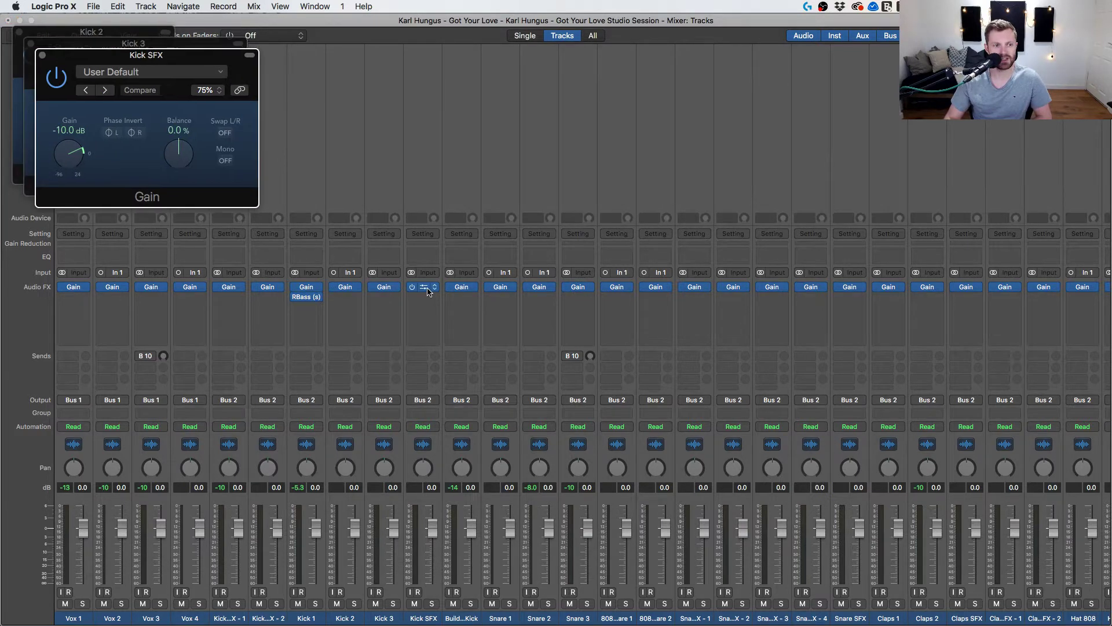
left_click(462, 287)
left_click(54, 68)
left_click(42, 55)
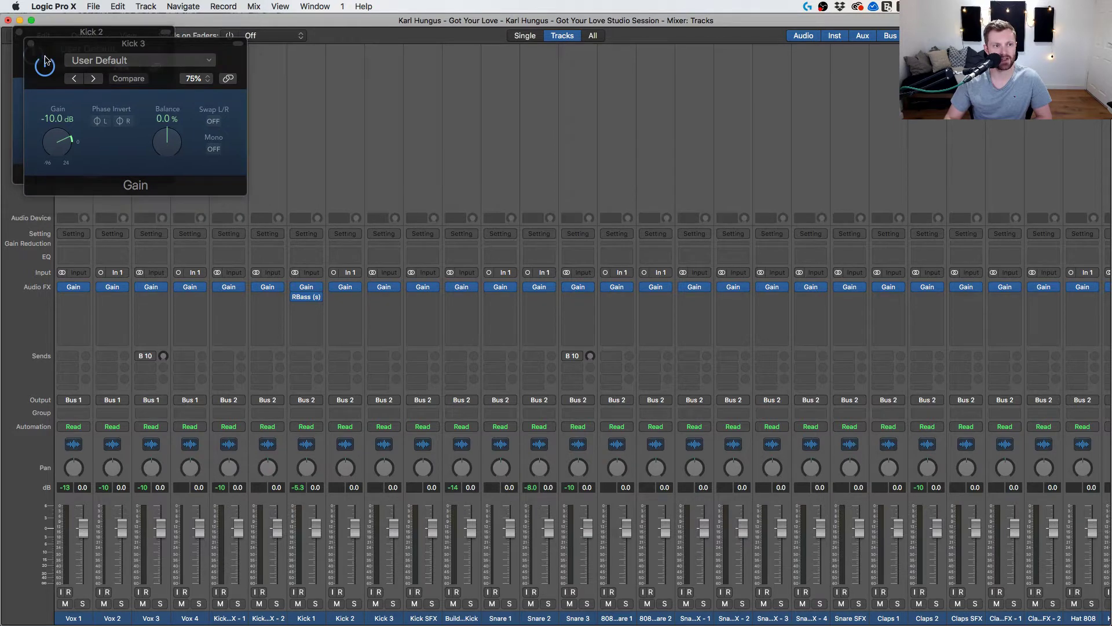
left_click(31, 44)
left_click(19, 32)
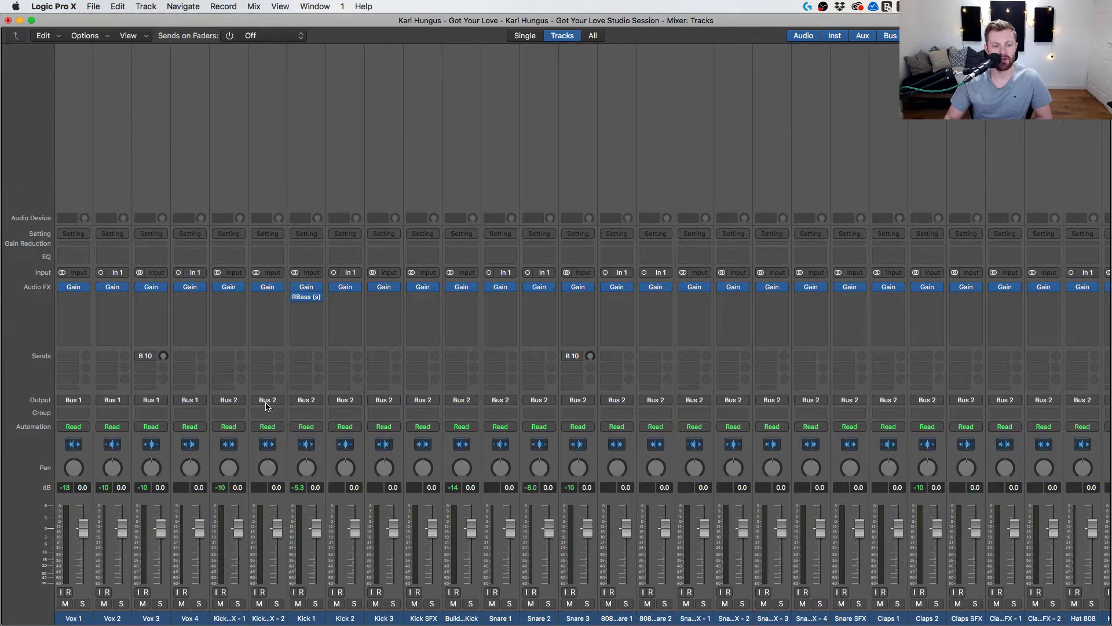
scroll(393, 413, "right", 15)
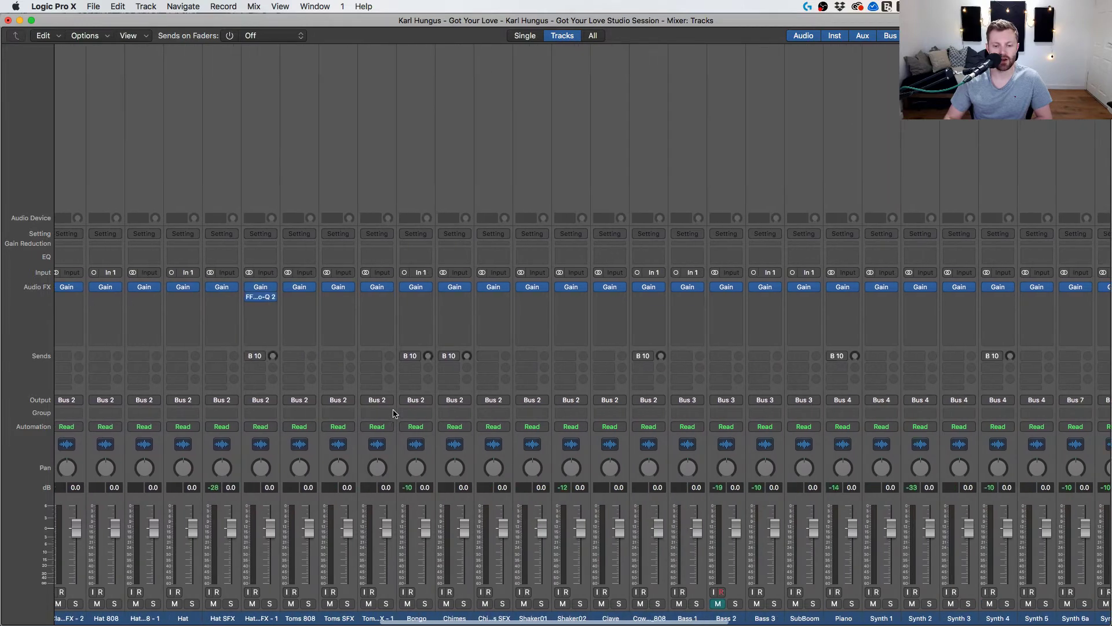
scroll(393, 414, "left", 15)
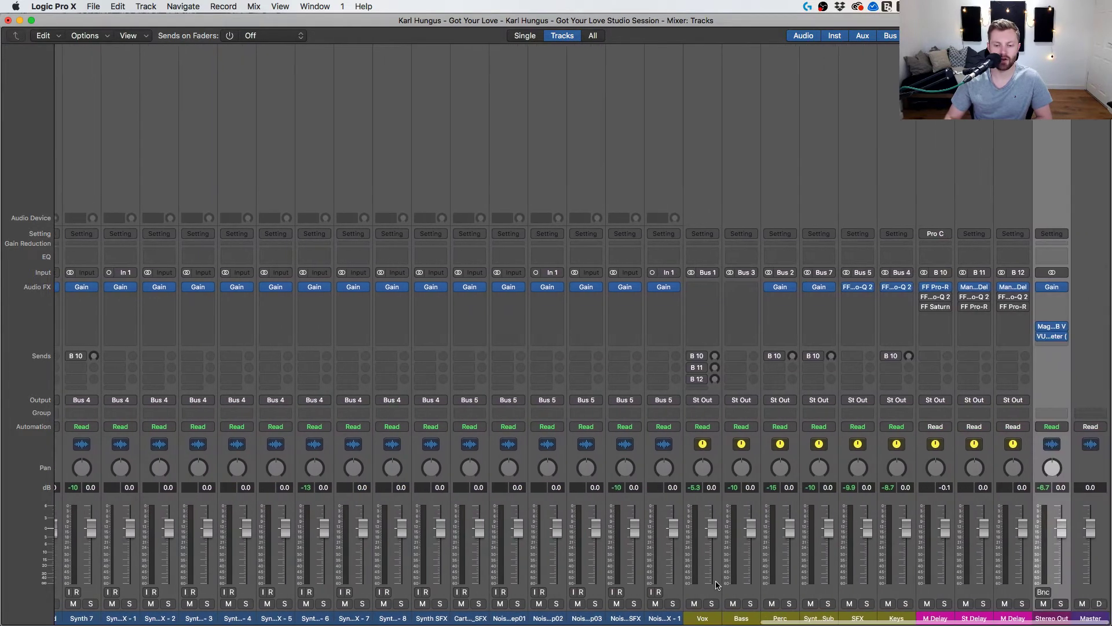
Turn off the cycle region, solo Vox 1, Vox 2 and Vox 3, and play from bar 62.
key("super+w")
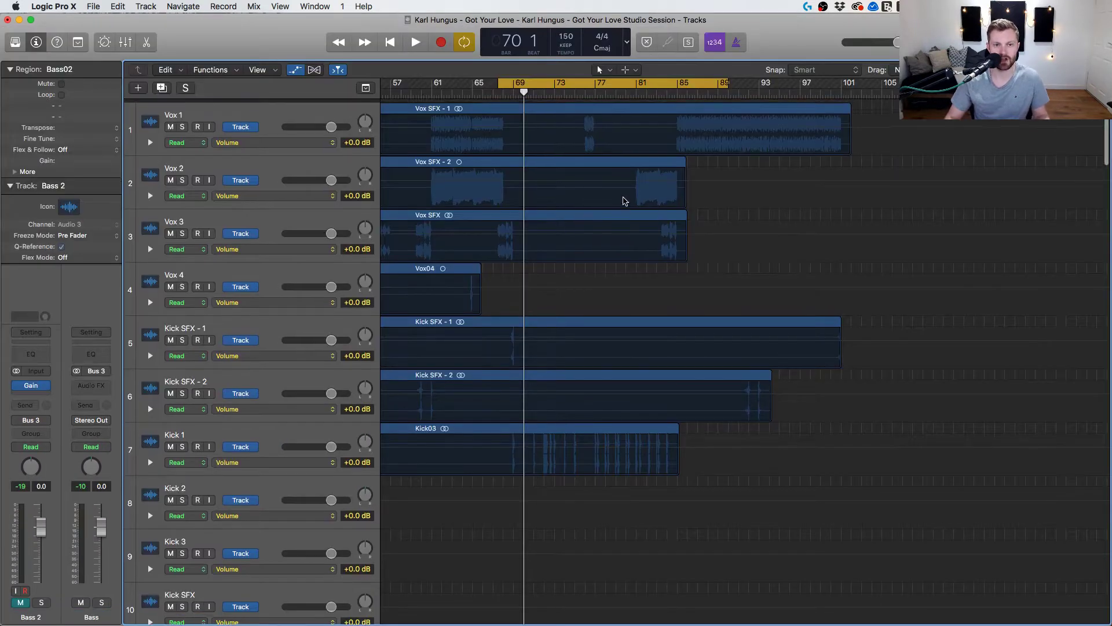
left_click(544, 84)
left_click_drag(183, 230, 183, 123)
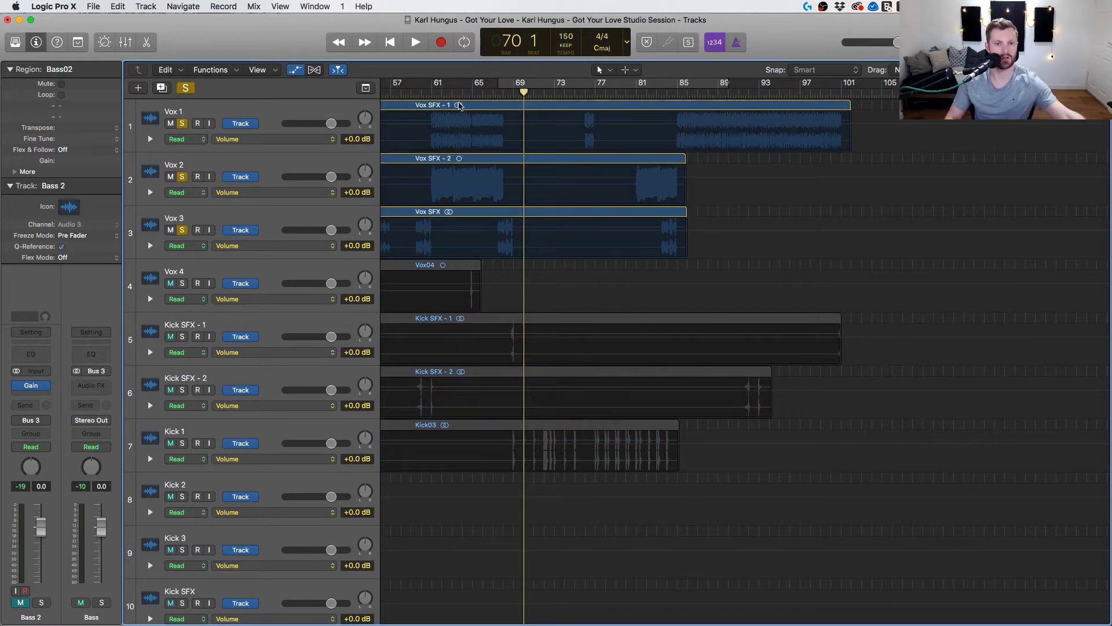
left_click(440, 91)
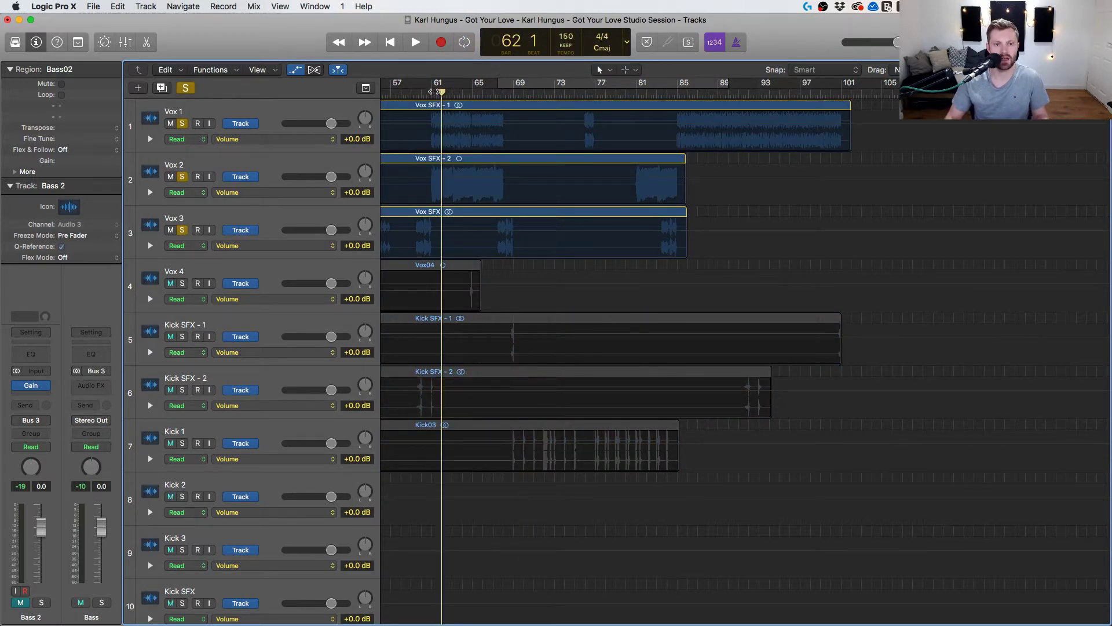
key("space")
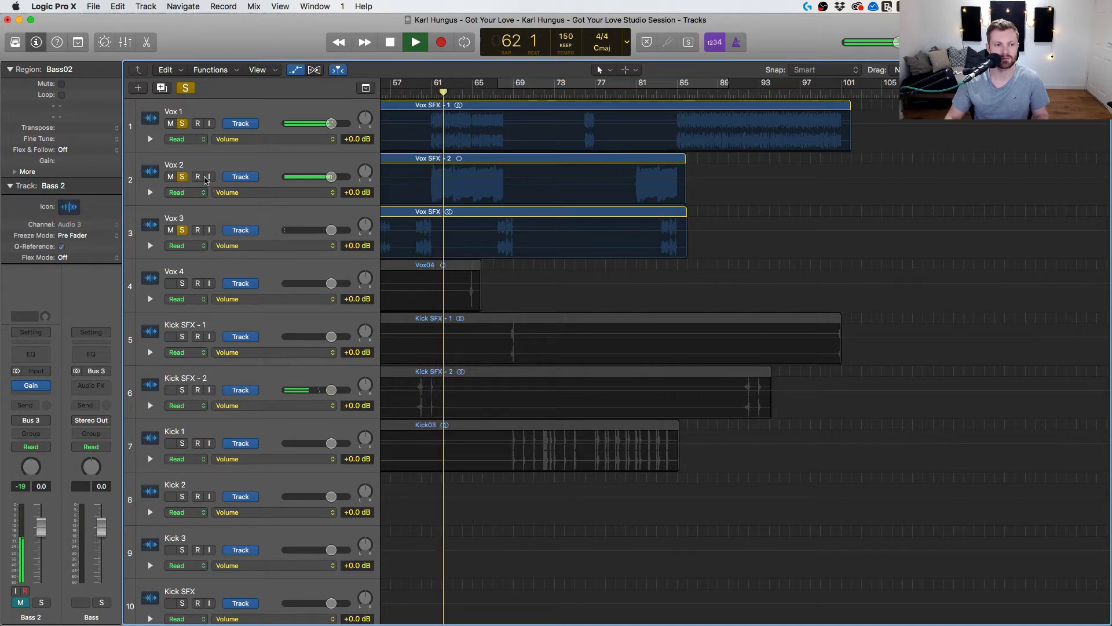
Toggle the vocal solos while listening, then unsolo Vox 2, Vox 3 and Vox 1.
left_click(182, 177)
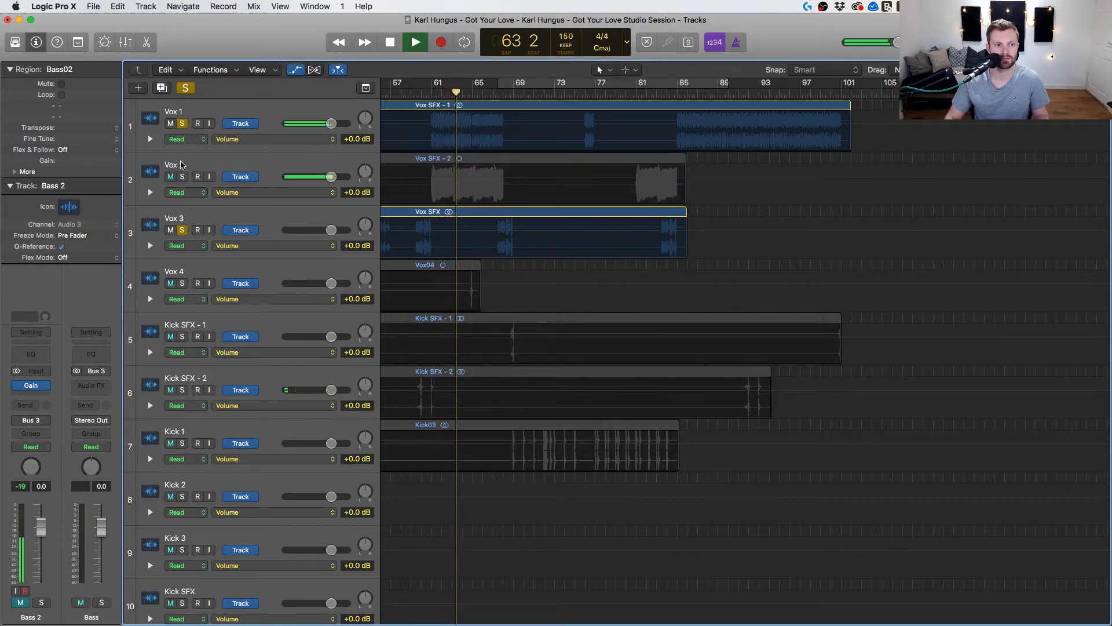
left_click(182, 177)
left_click(182, 123)
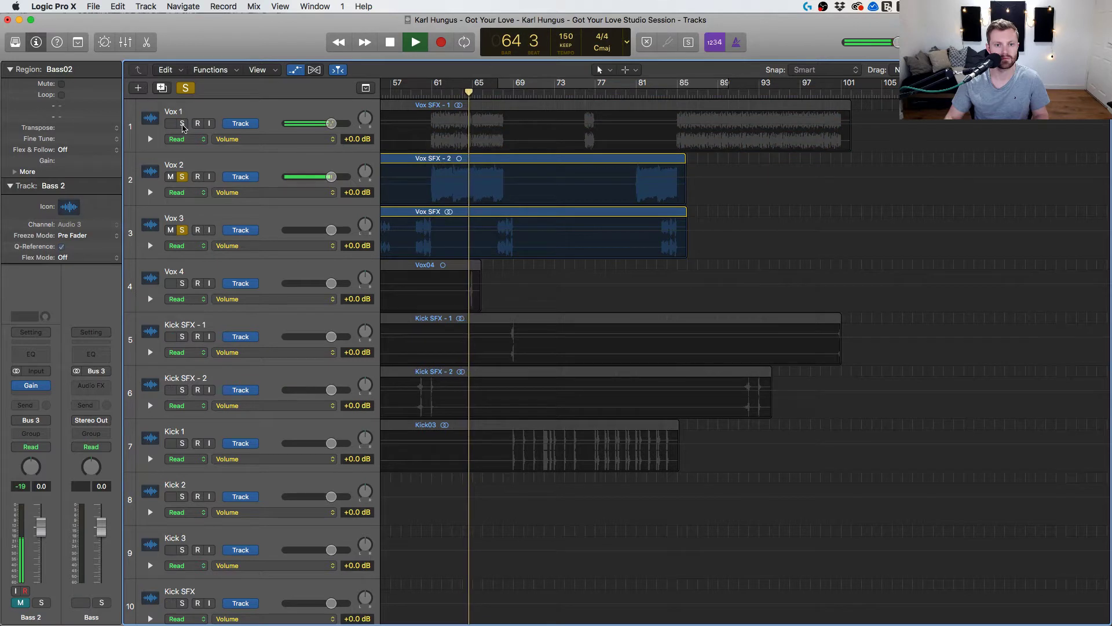
left_click(182, 123)
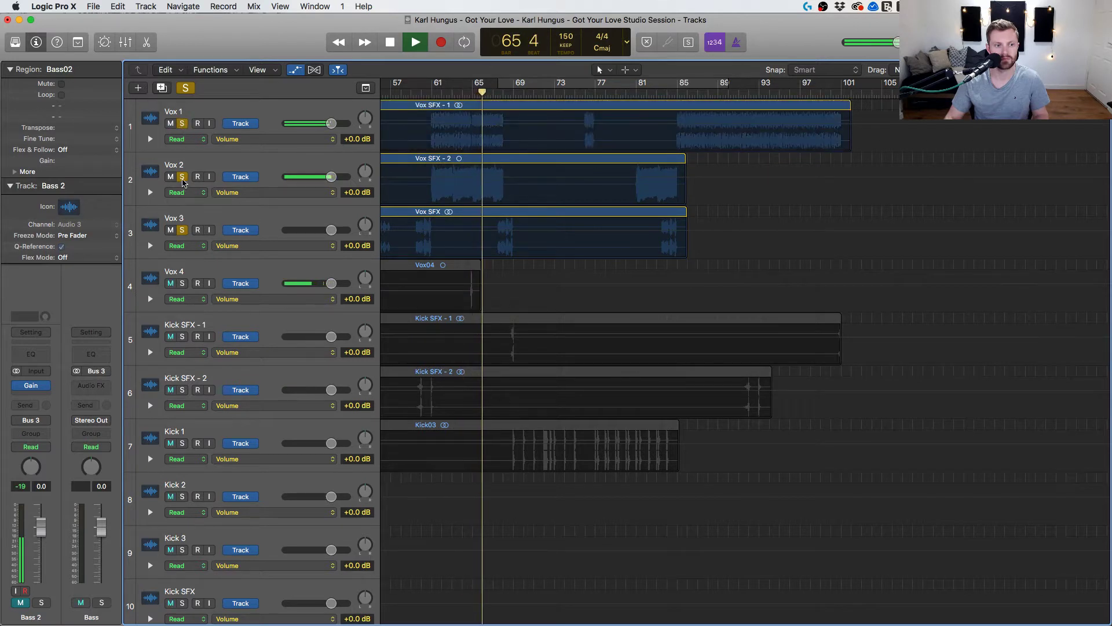
left_click(182, 179)
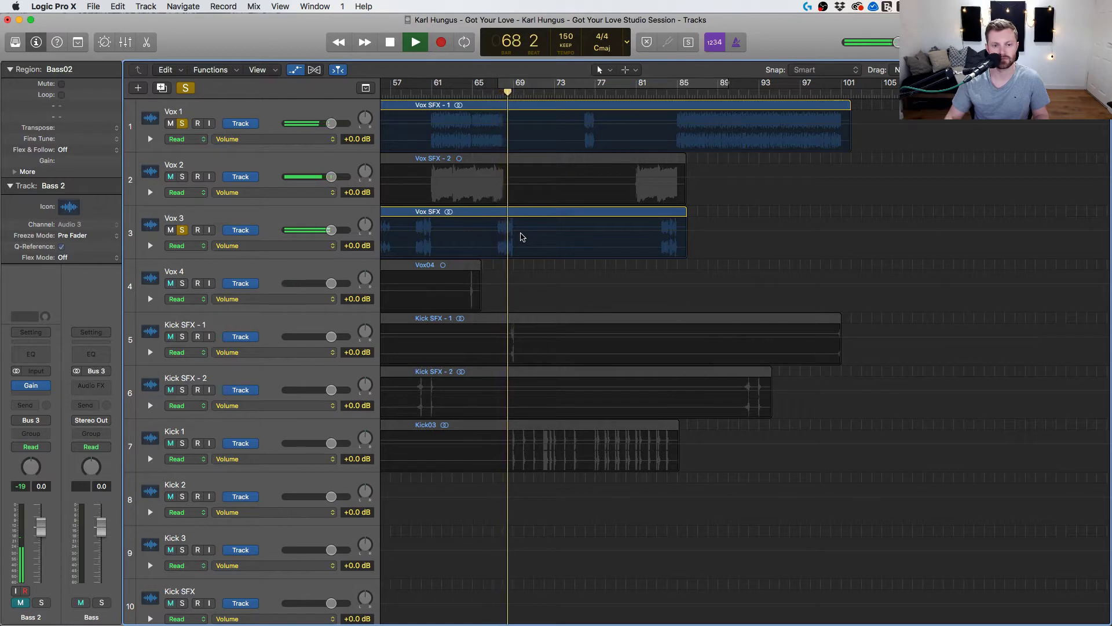
key("space")
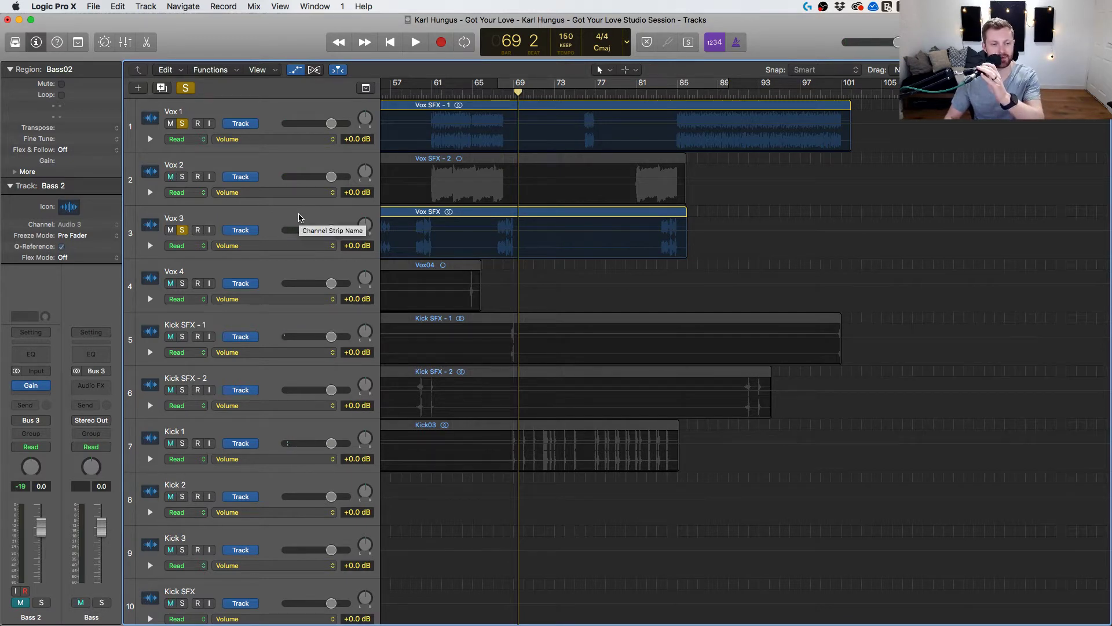
left_click(183, 231)
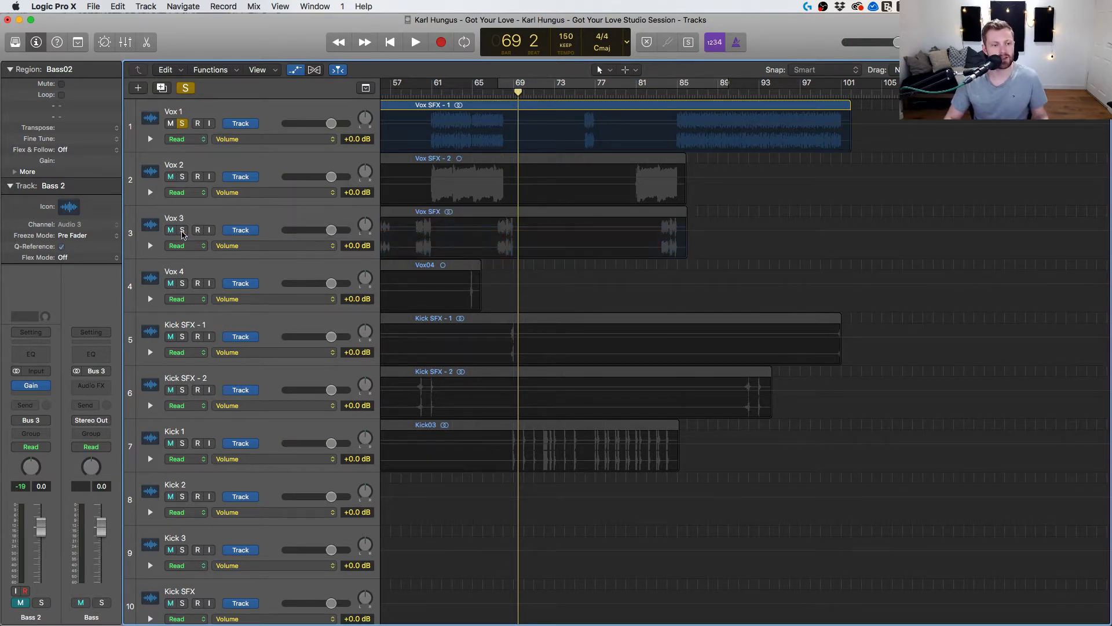
left_click(182, 123)
Select the Synth 6 Sub channel, shorten its track name to Synth 6, and solo it.
key("super+2")
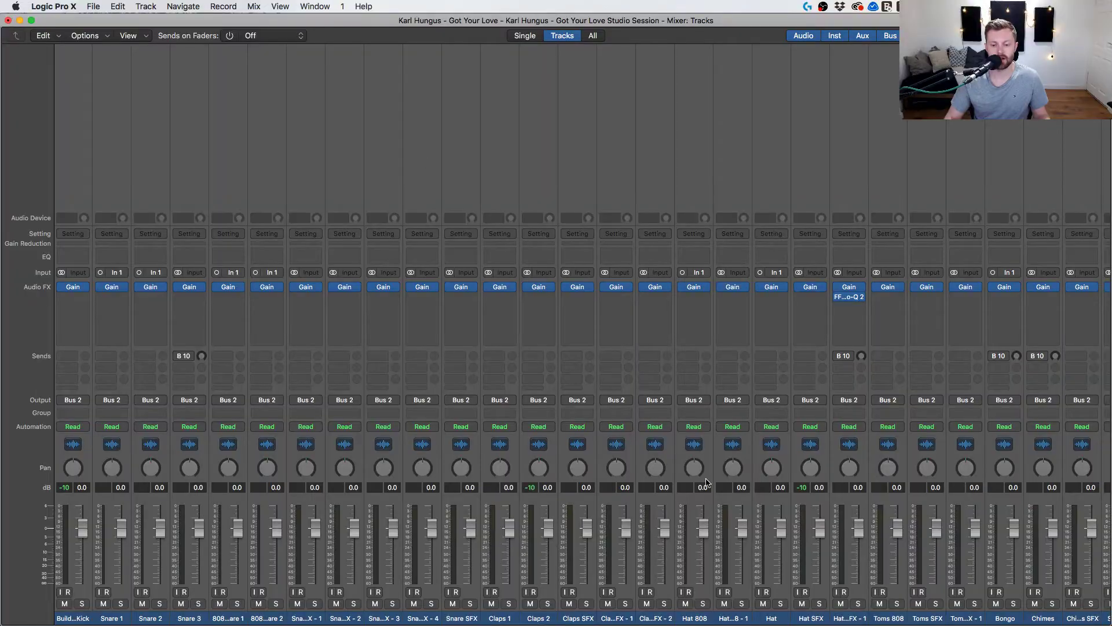
scroll(714, 610, "right", 10)
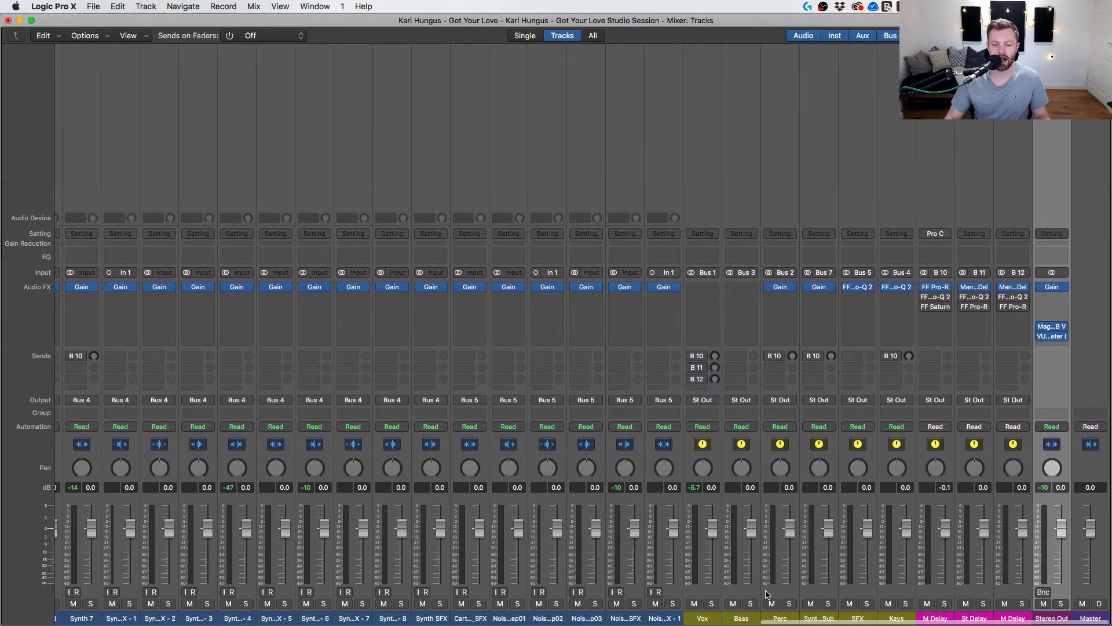
left_click(822, 597)
key("super+1")
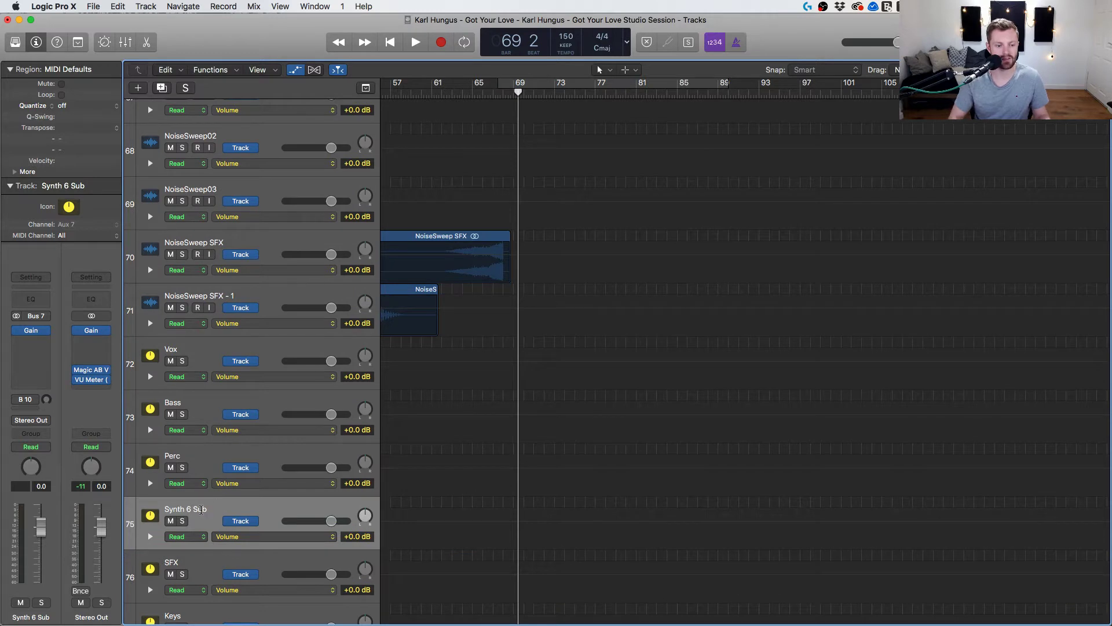
double_click(201, 509)
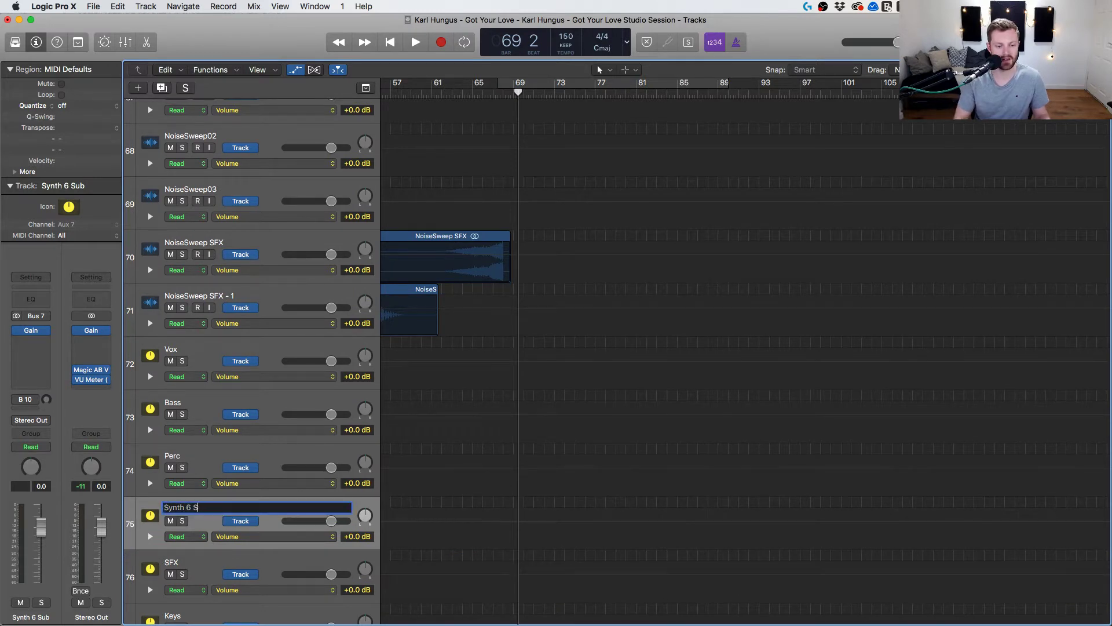
key("Return")
left_click(181, 520)
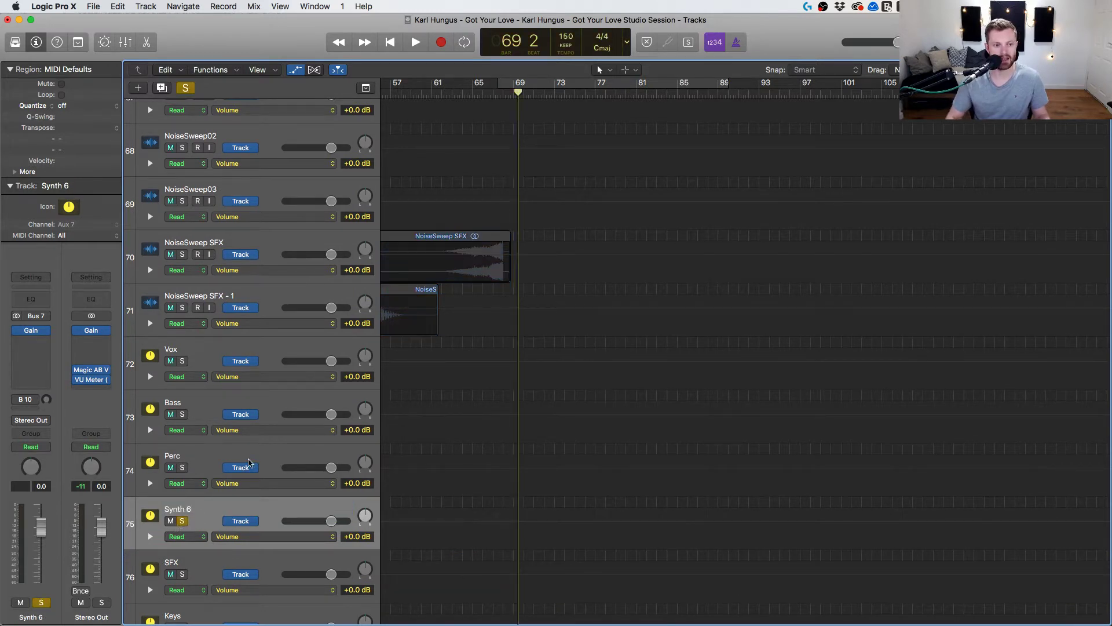
Play the soloed Synth 6 track to audition it.
scroll(248, 461, "up", 15)
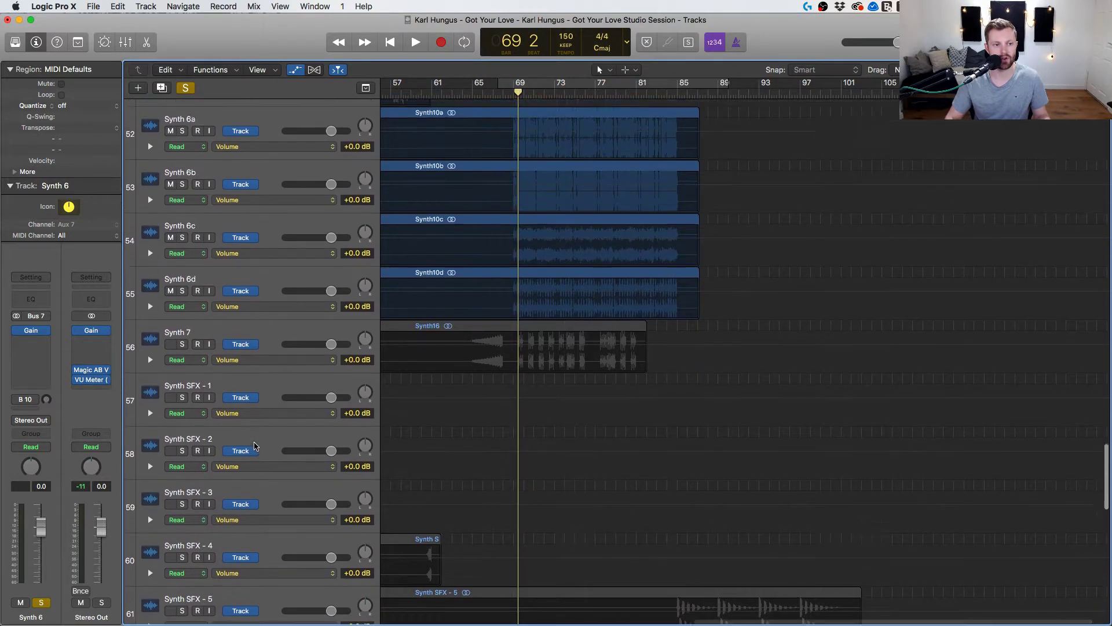
scroll(254, 447, "up", 7)
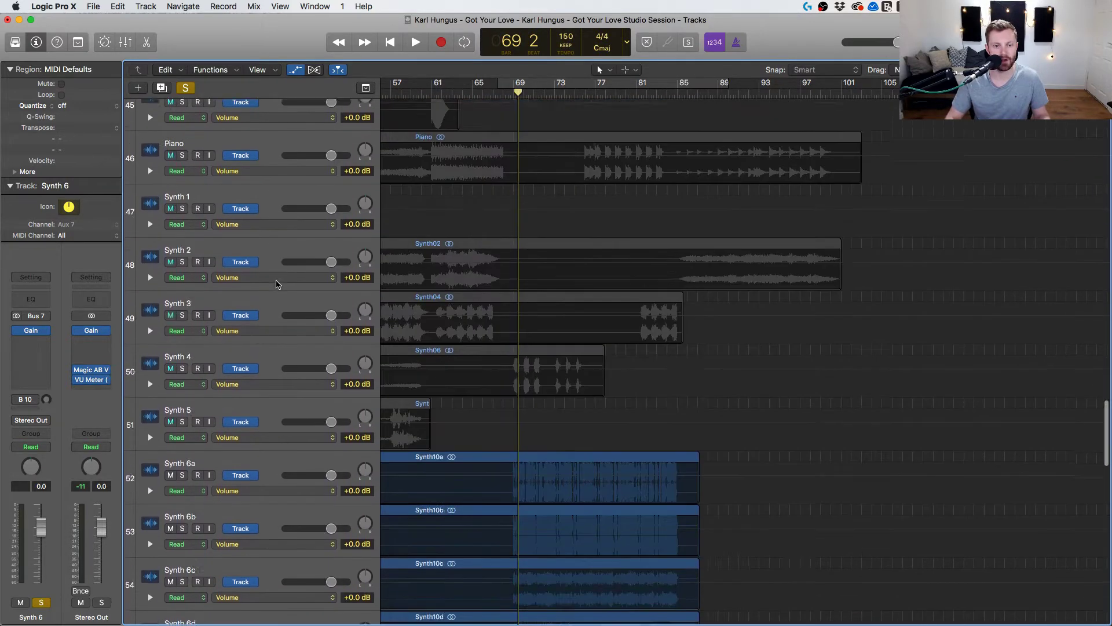
scroll(276, 284, "down", 5)
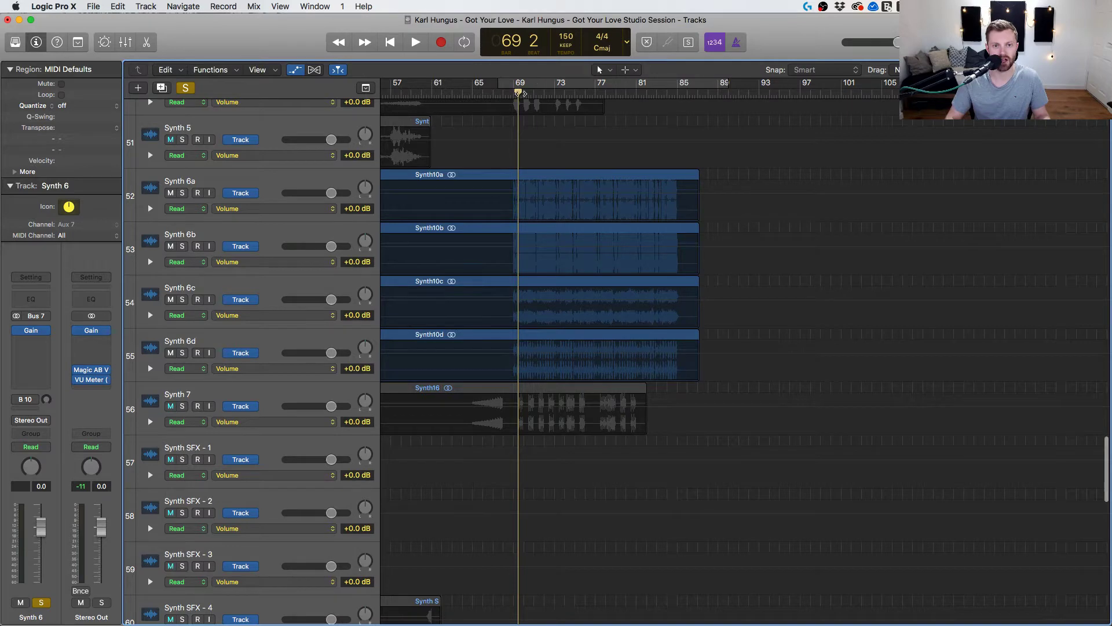
key("space")
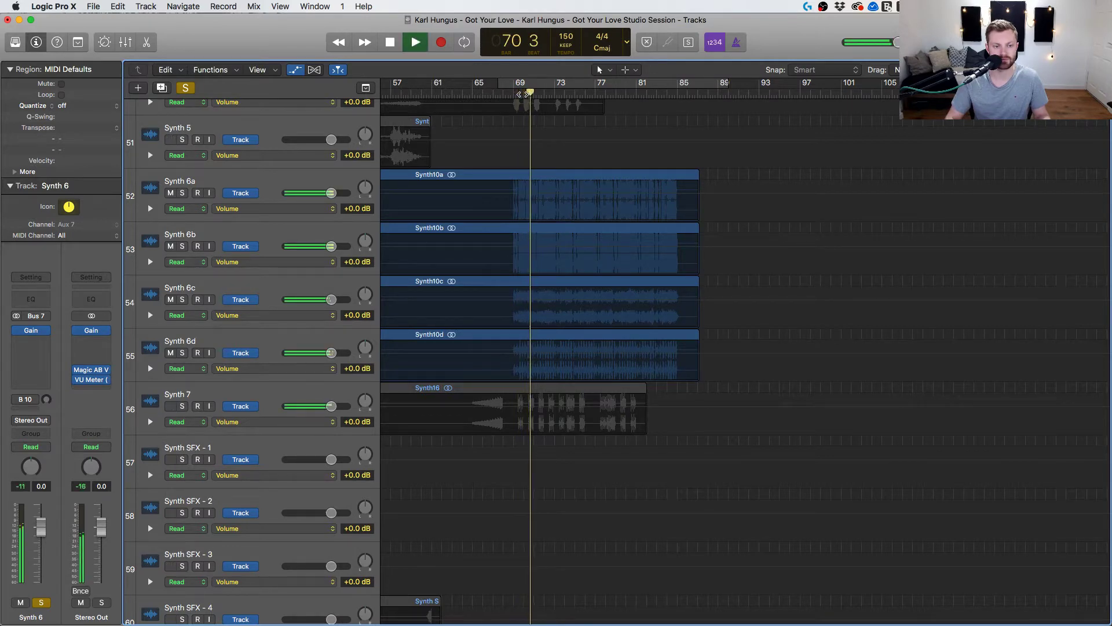
key("space")
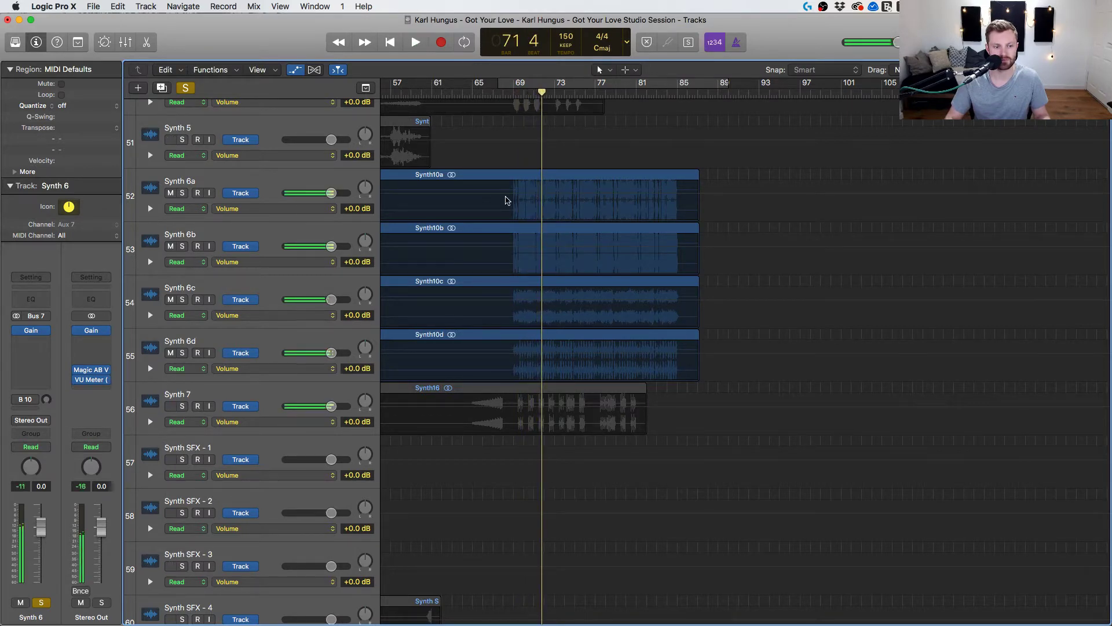
key("x")
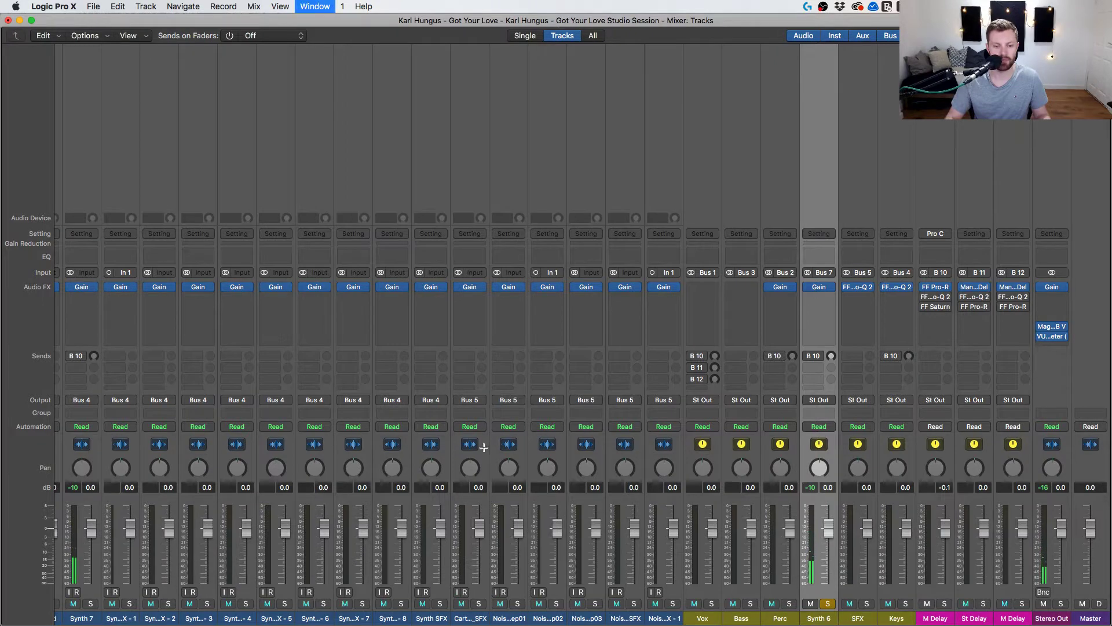
key("x")
Drag the Synth 6 track up the list until it sits directly below Synth 6d.
scroll(233, 533, "down", 10)
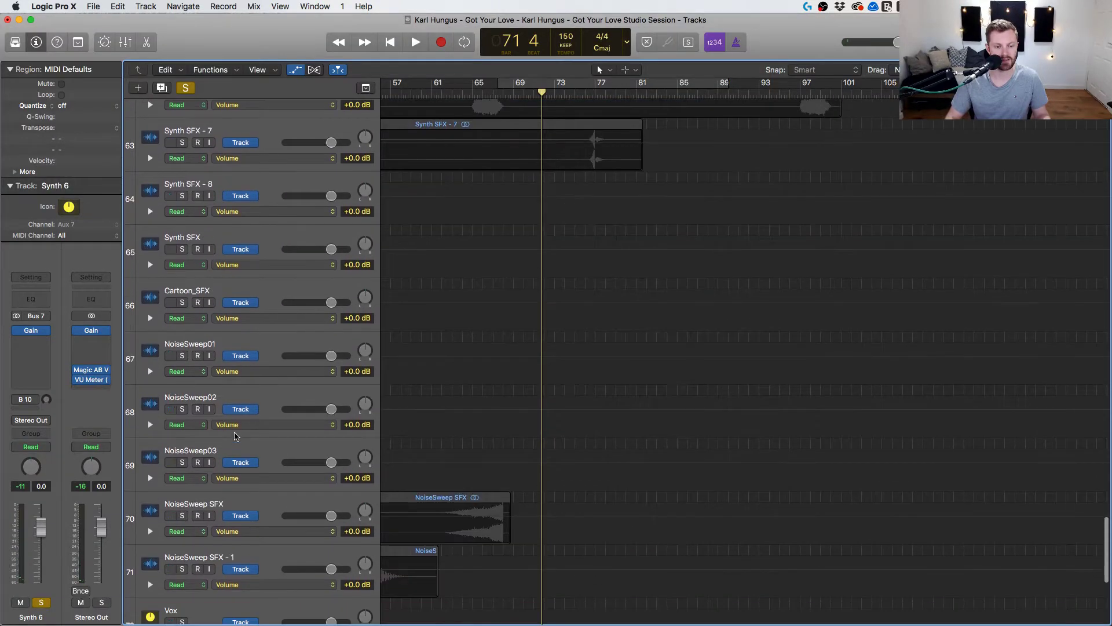
scroll(234, 436, "down", 5)
left_click_drag(255, 455, 264, 96)
scroll(265, 96, "up", 5)
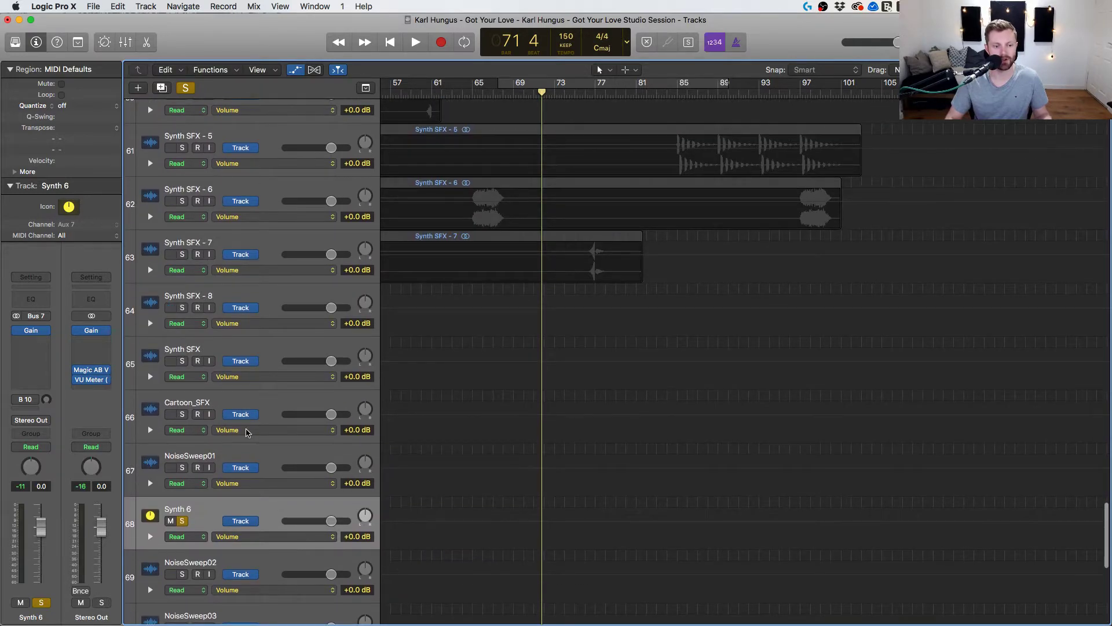
left_click_drag(264, 505, 282, 215)
scroll(282, 214, "up", 5)
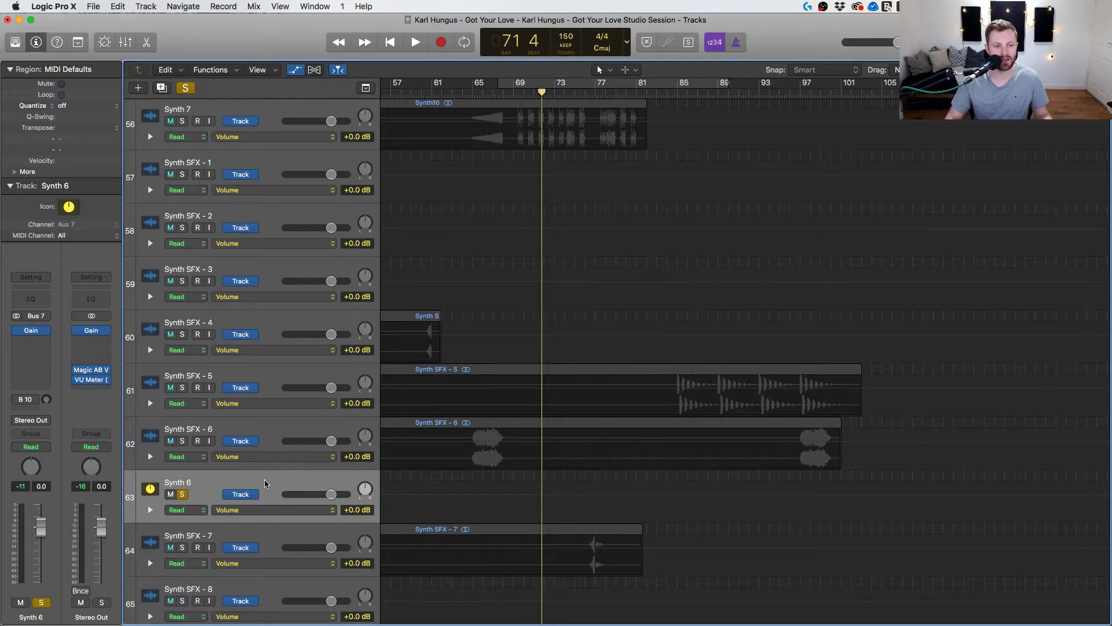
left_click_drag(264, 484, 292, 218)
scroll(291, 218, "up", 1)
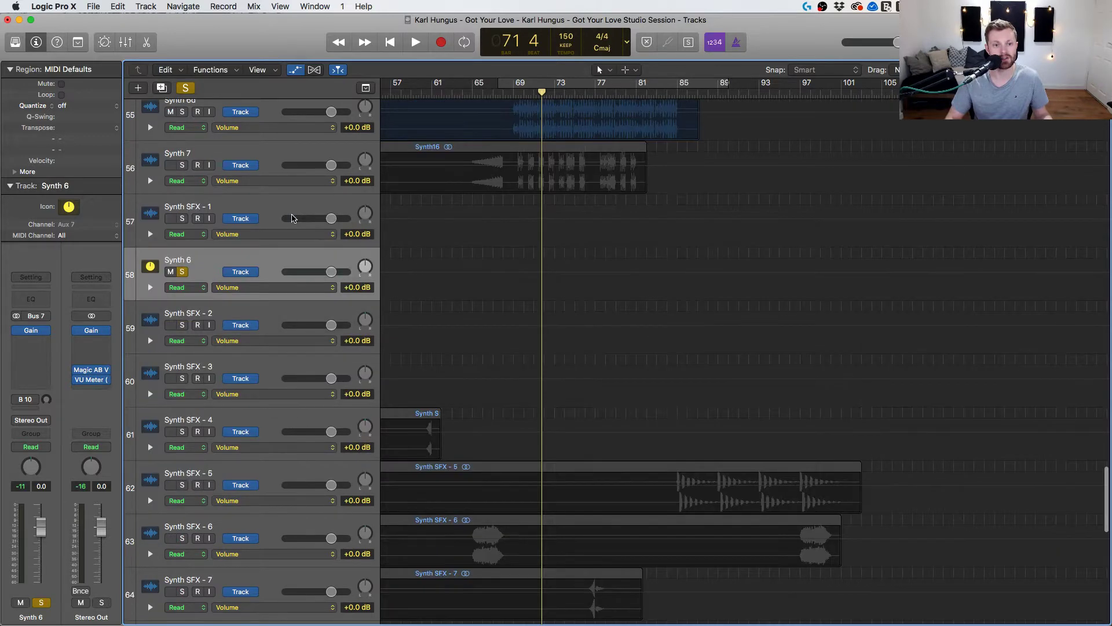
scroll(291, 218, "up", 2)
left_click_drag(276, 329, 215, 258)
Rename the track to 'Synth 6 Sub' and bring up the mixer.
double_click(214, 255)
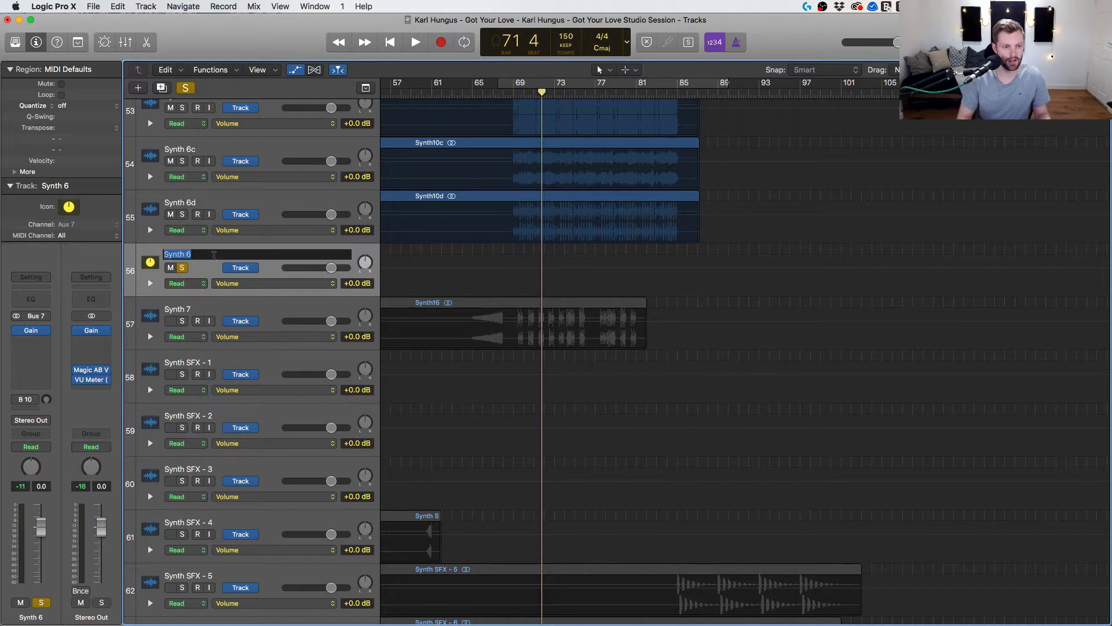
key("Return")
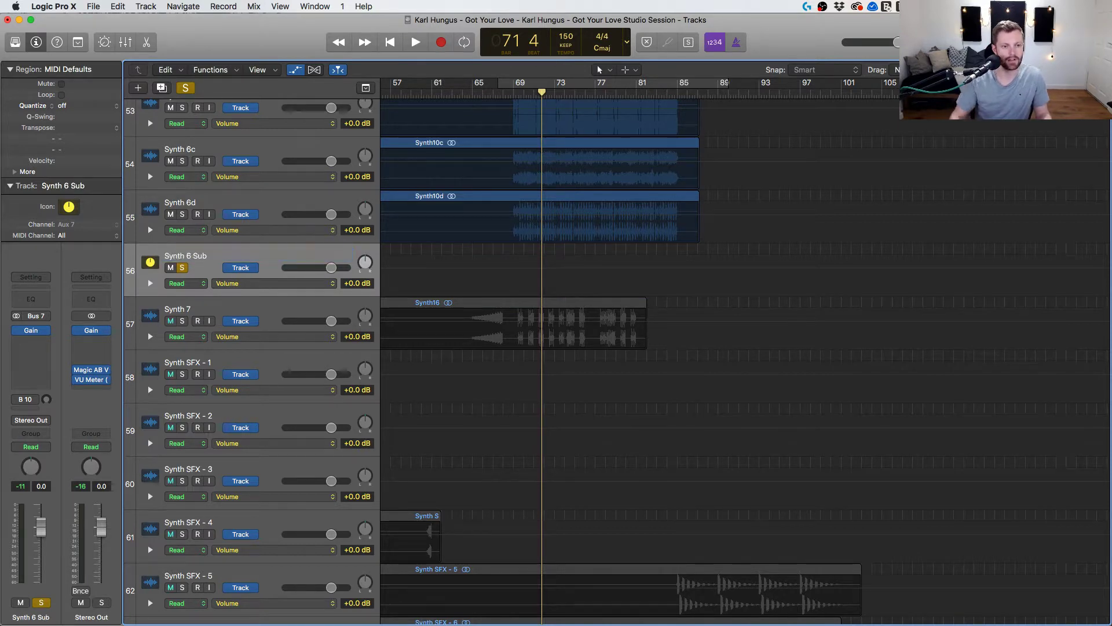
key("x")
scroll(713, 582, "left", 8)
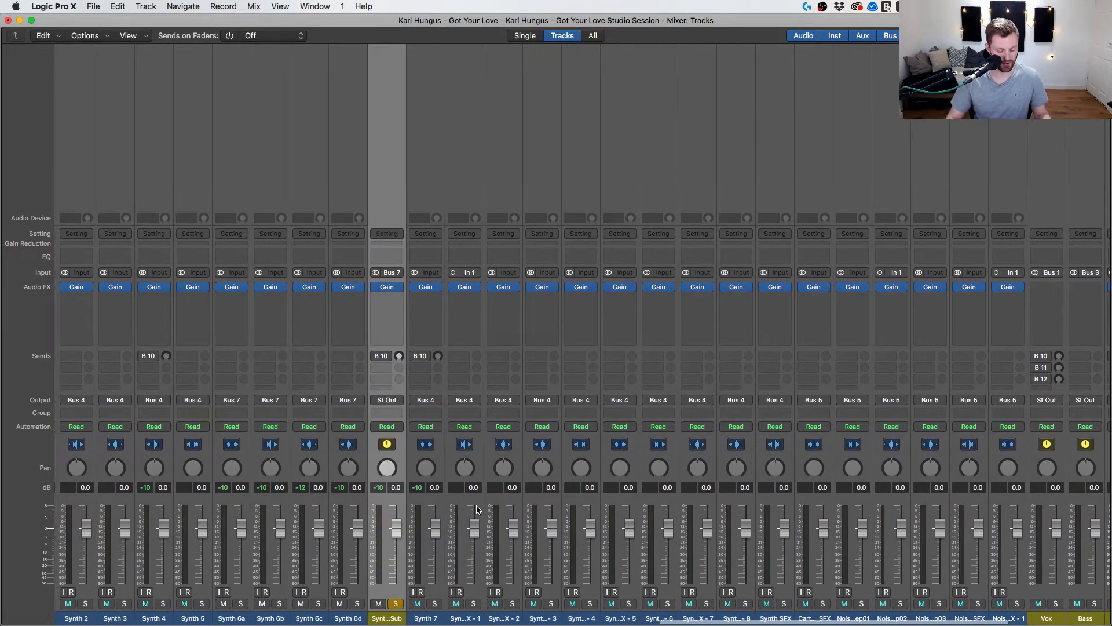
Set Synth 6 Sub's output to Bus 4 (Keys), leaving its colour unchanged, and return to tracks.
key("alt+c")
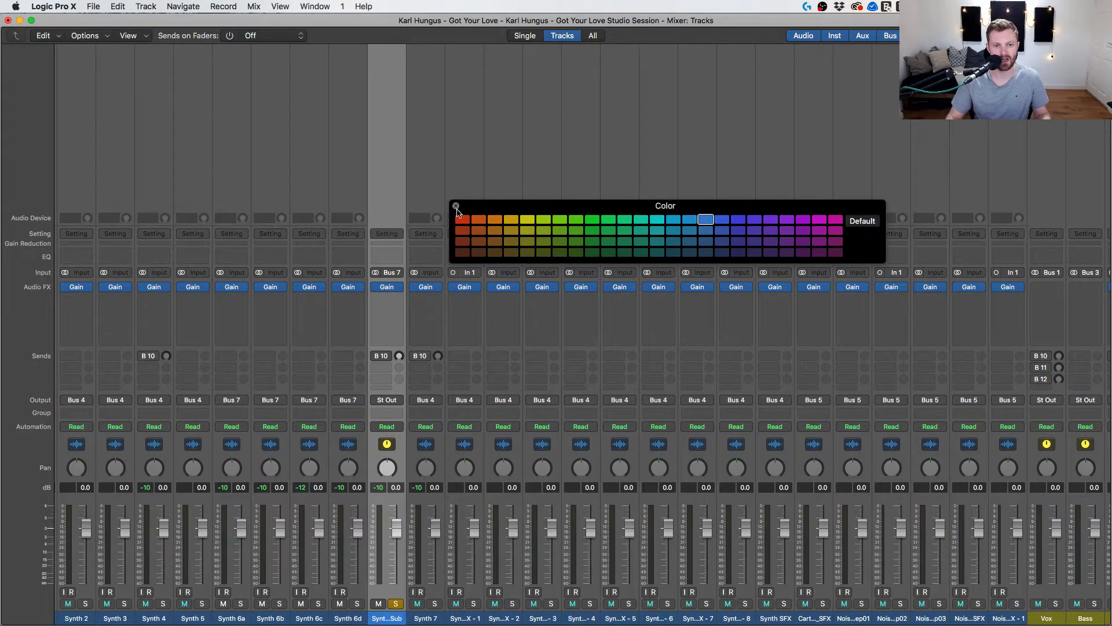
left_click(456, 207)
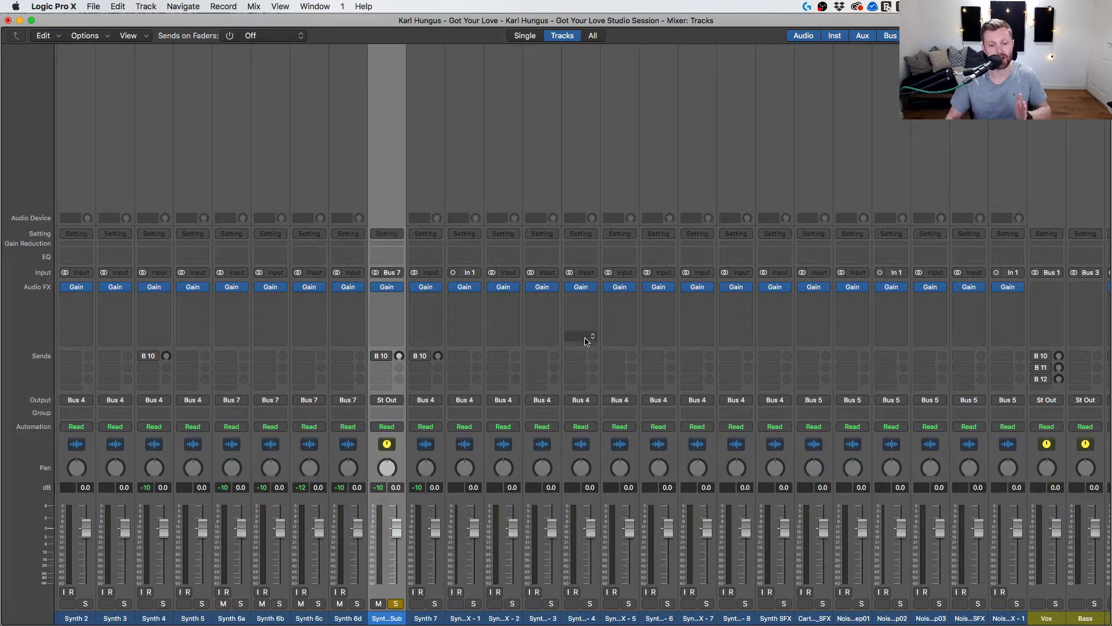
left_click(393, 406)
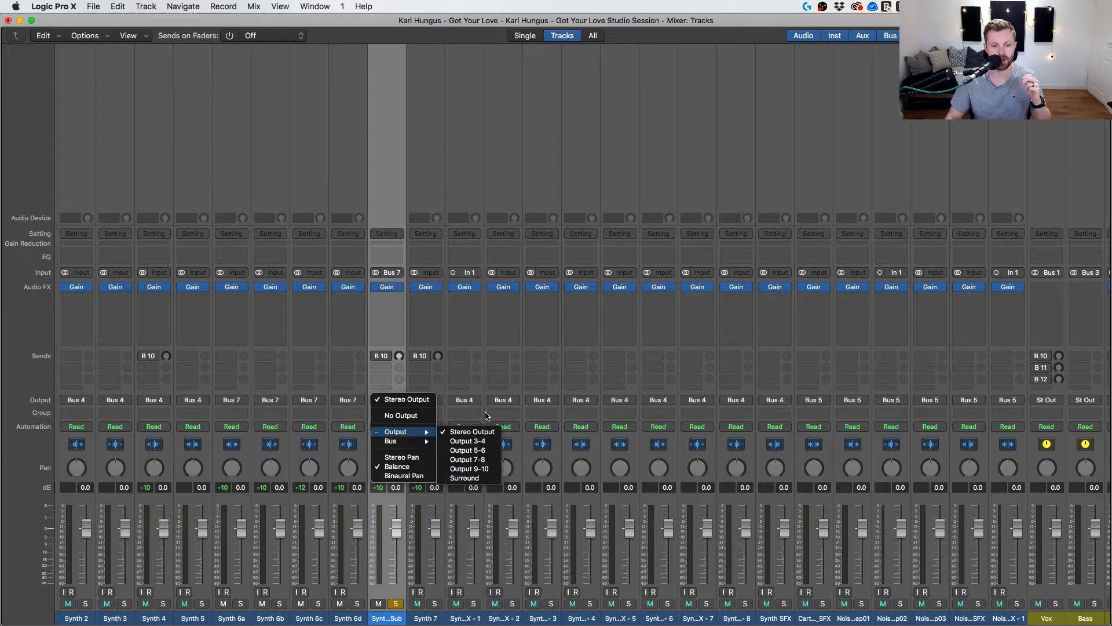
mouse_move(405, 441)
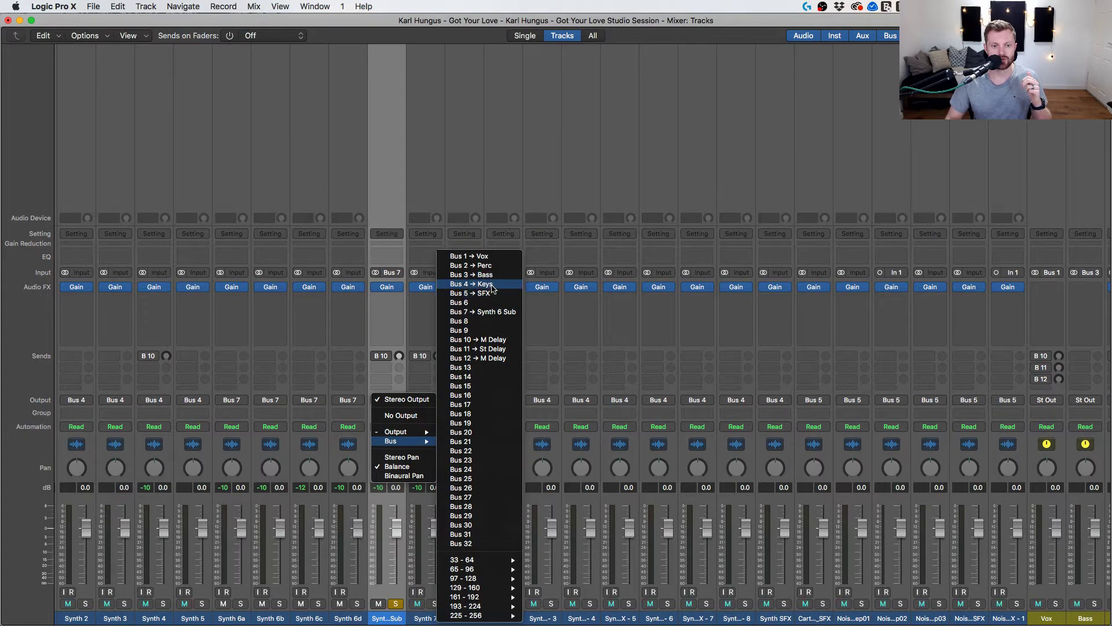
left_click(640, 378)
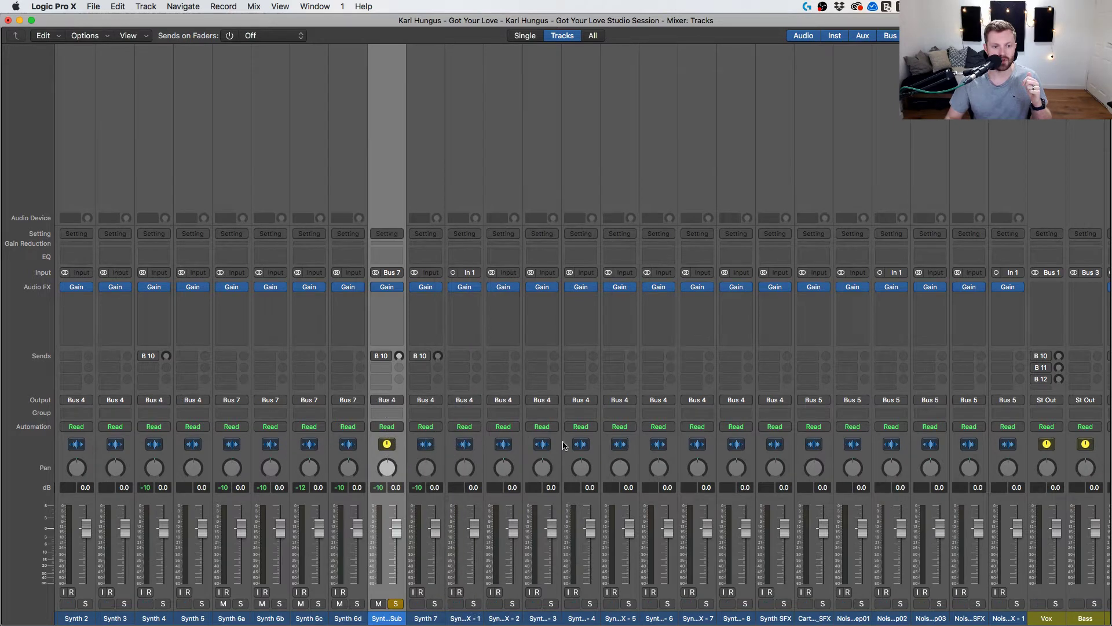
scroll(564, 445, "right", 10)
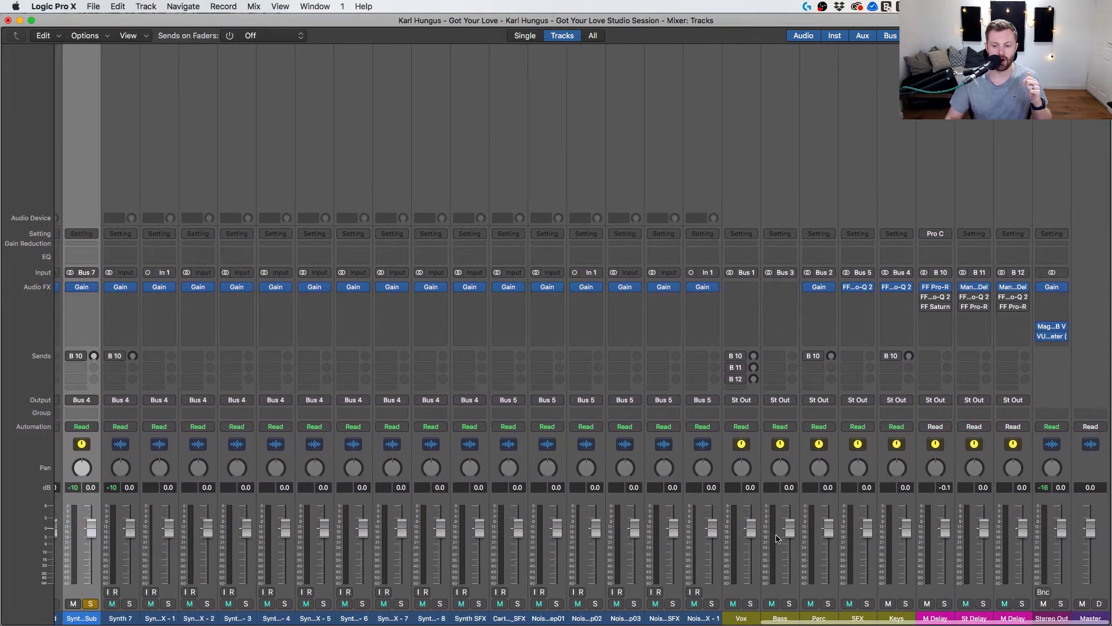
scroll(774, 591, "right", 3)
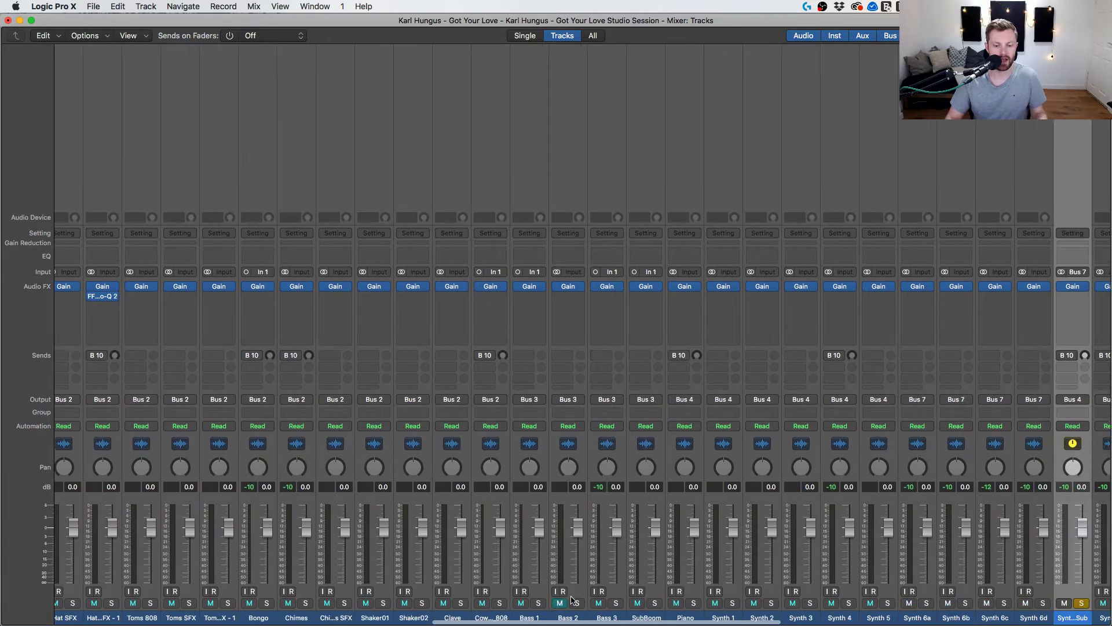
key("super+2")
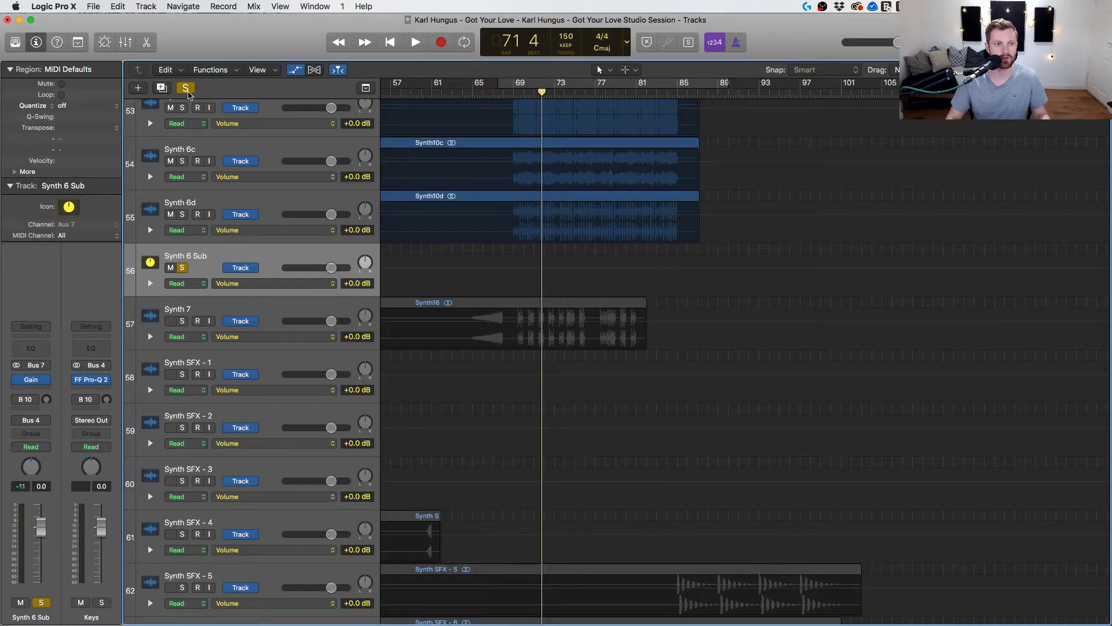
Clear all solos, then solo the Bass track and play it.
left_click(186, 88)
scroll(181, 474, "down", 15)
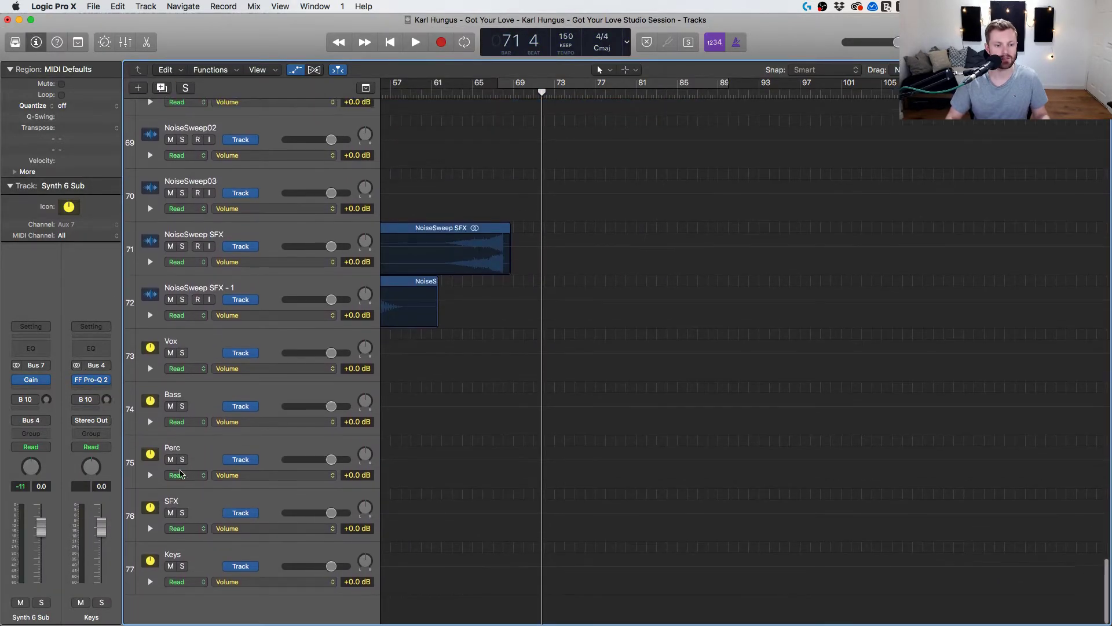
left_click(182, 406)
key("space")
scroll(454, 345, "up", 20)
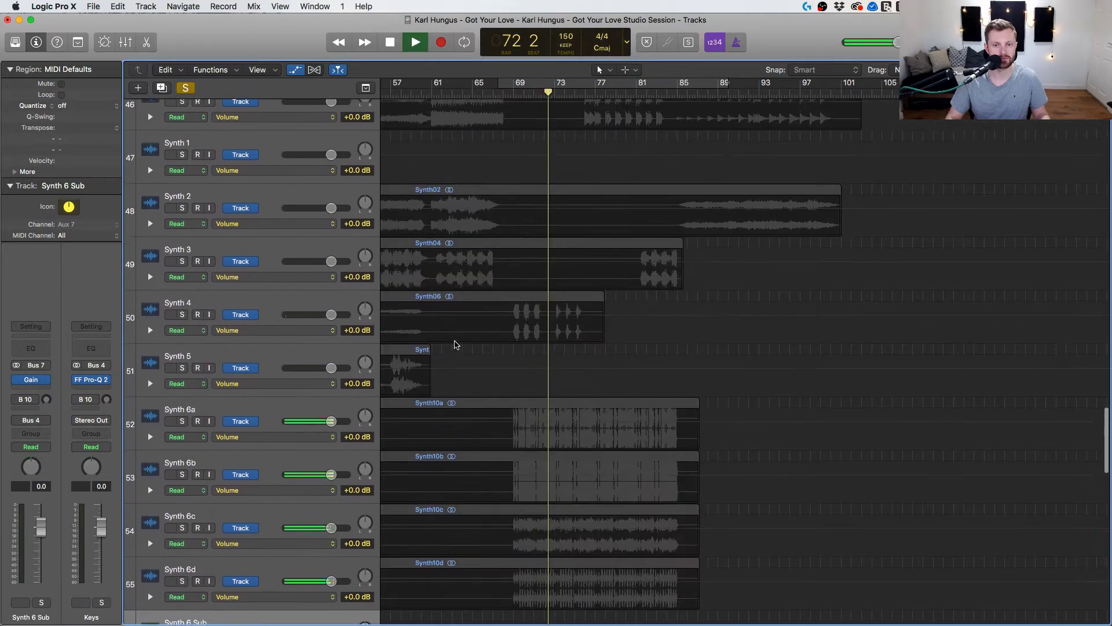
scroll(455, 345, "down", 5)
scroll(455, 345, "up", 10)
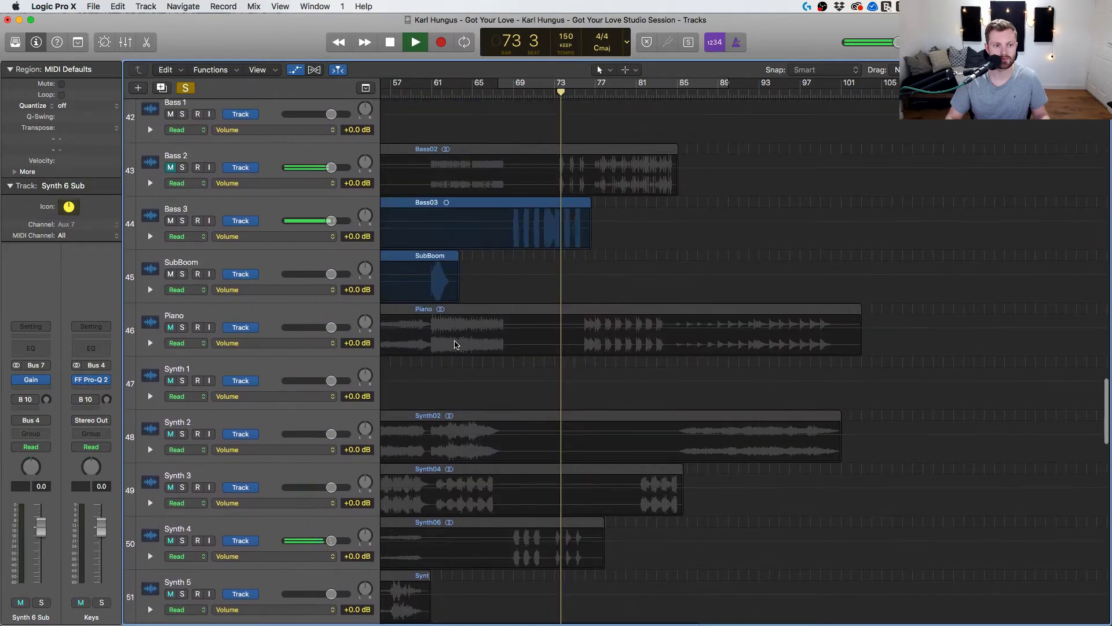
scroll(455, 345, "up", 5)
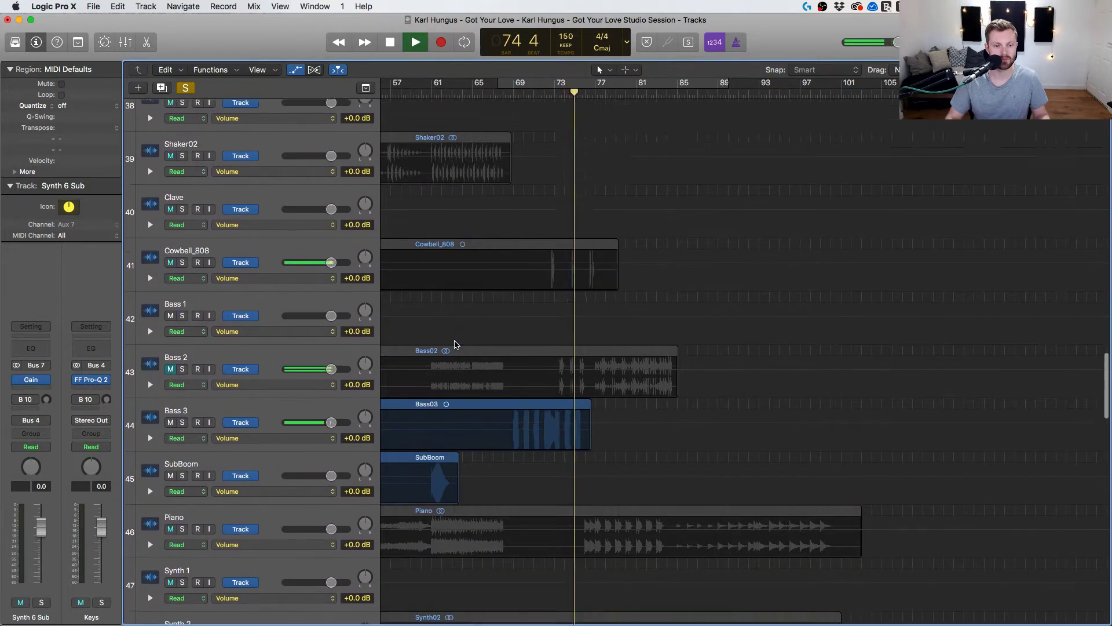
scroll(455, 344, "down", 1)
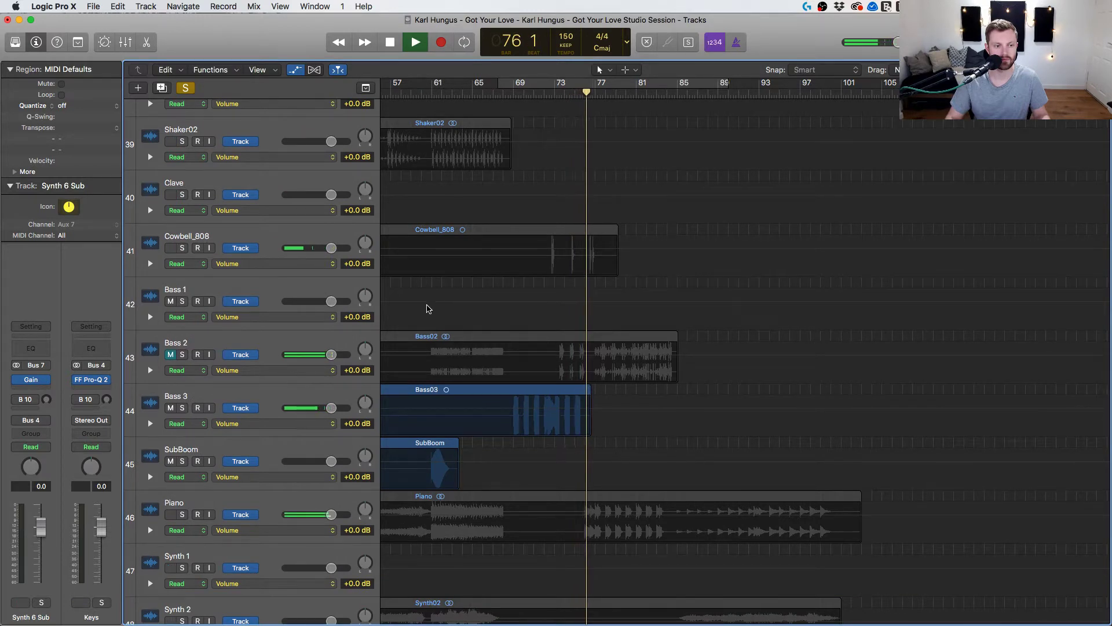
Unmute Bass 2, clear soloing, and restart playback from bar 77.
left_click(170, 354)
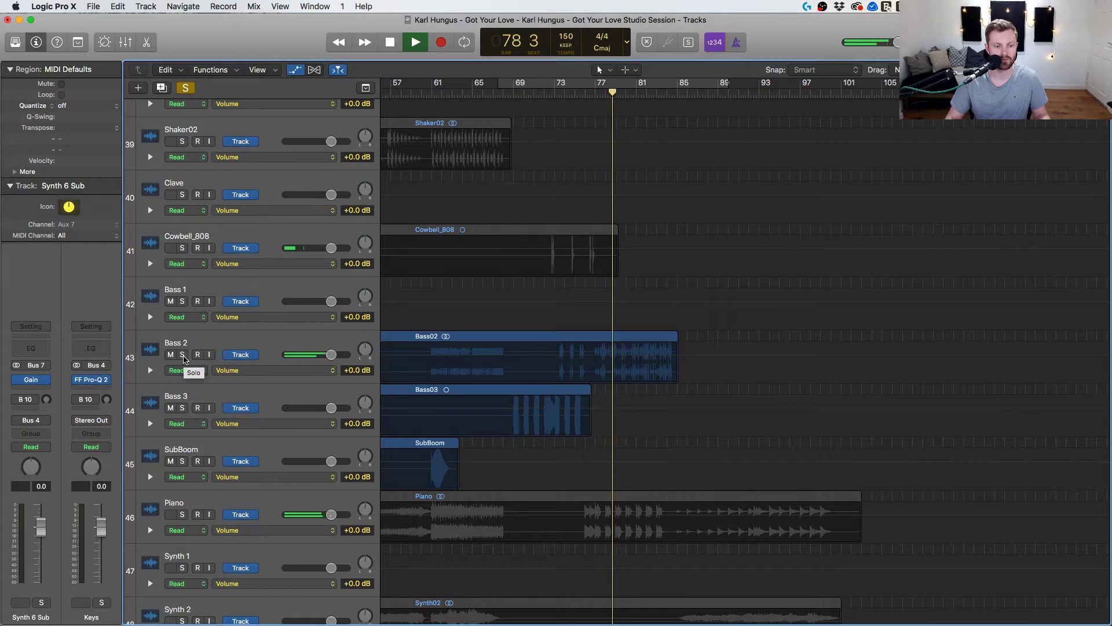
scroll(184, 359, "up", 8)
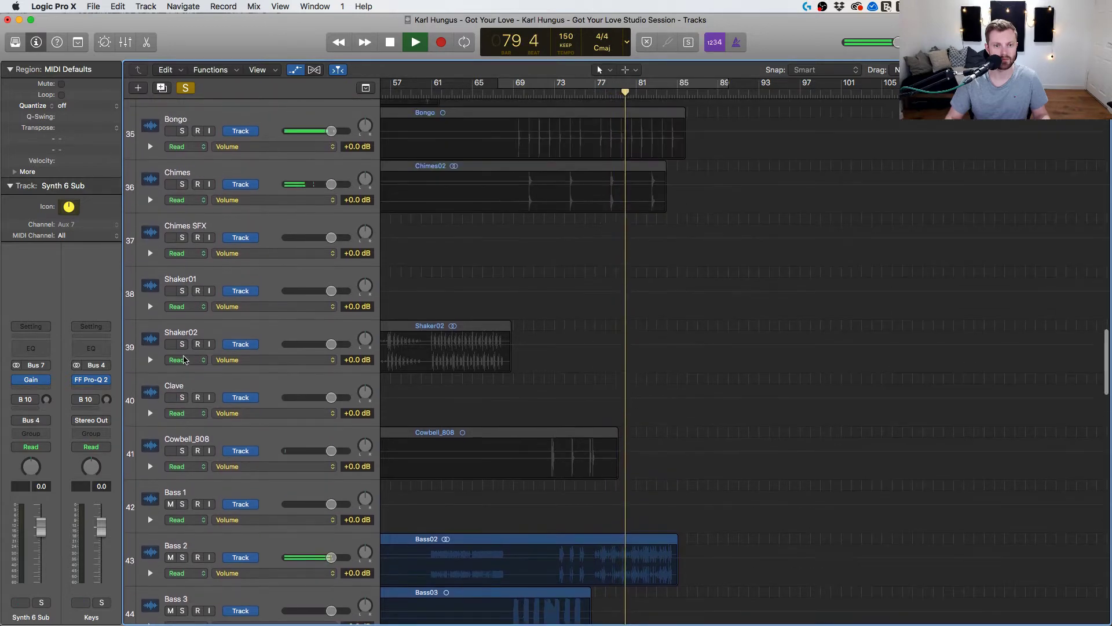
scroll(183, 359, "down", 10)
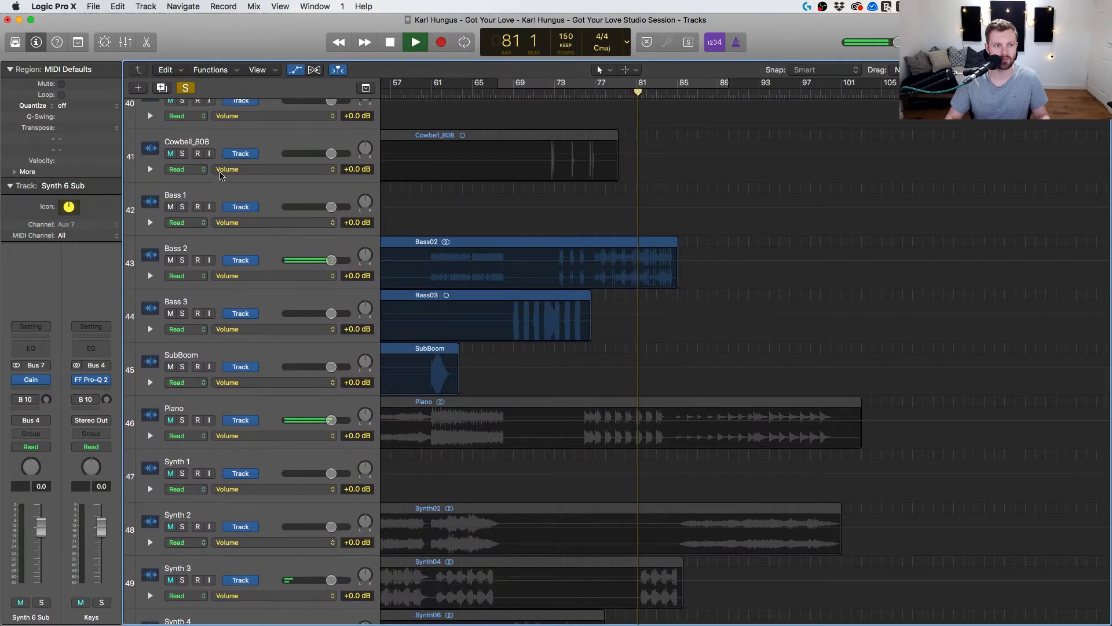
left_click(187, 88)
key("space")
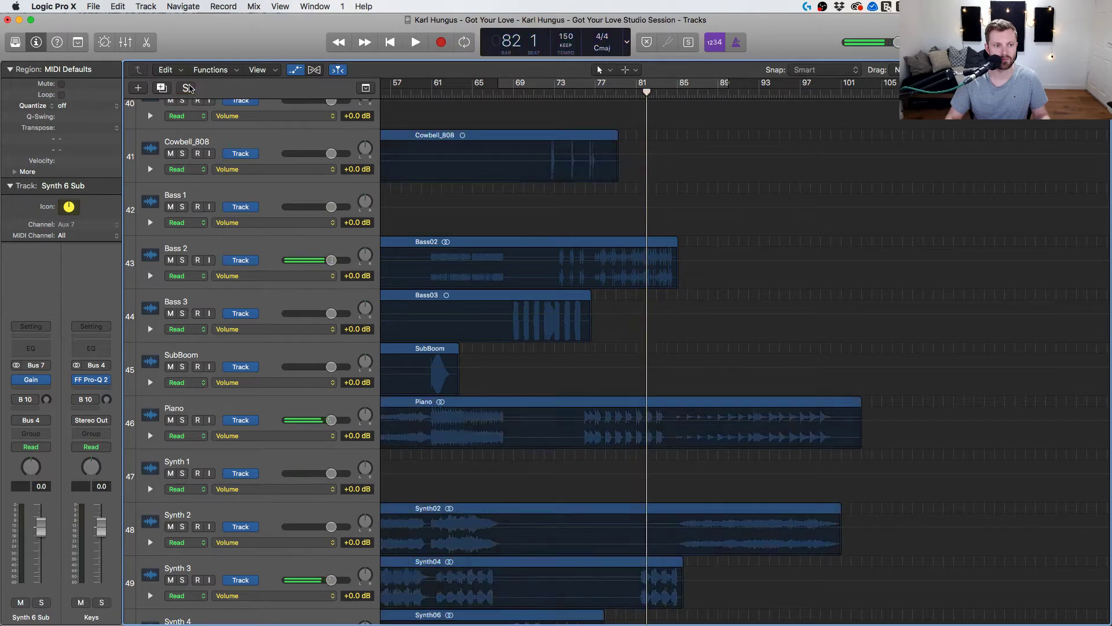
key("space")
left_click(597, 92)
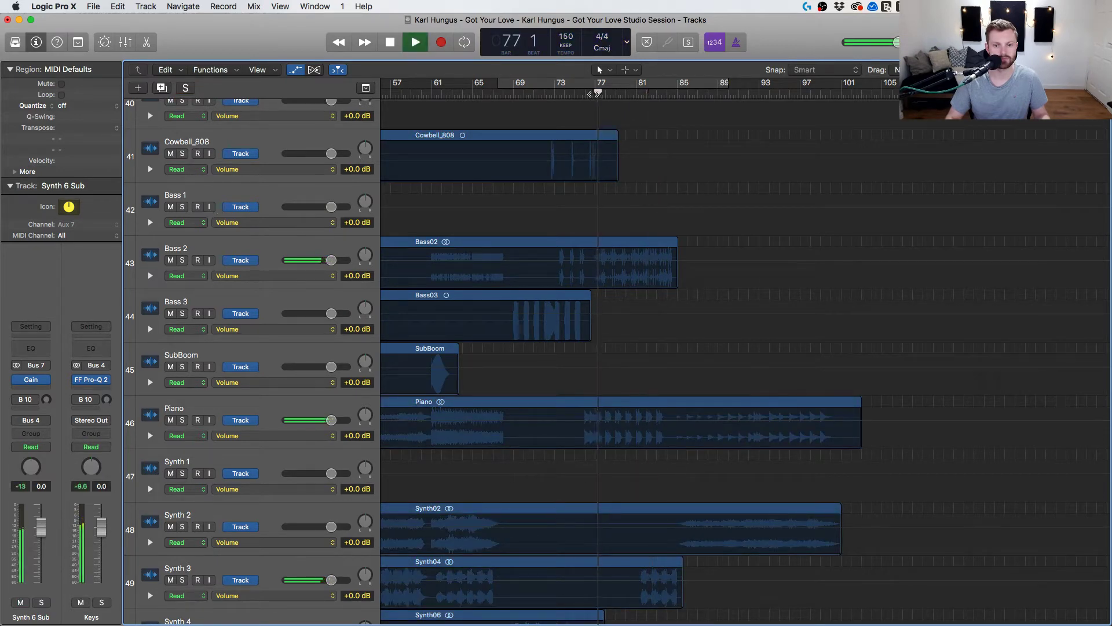
Solo the Perc bus in the mixer and play it.
key("x")
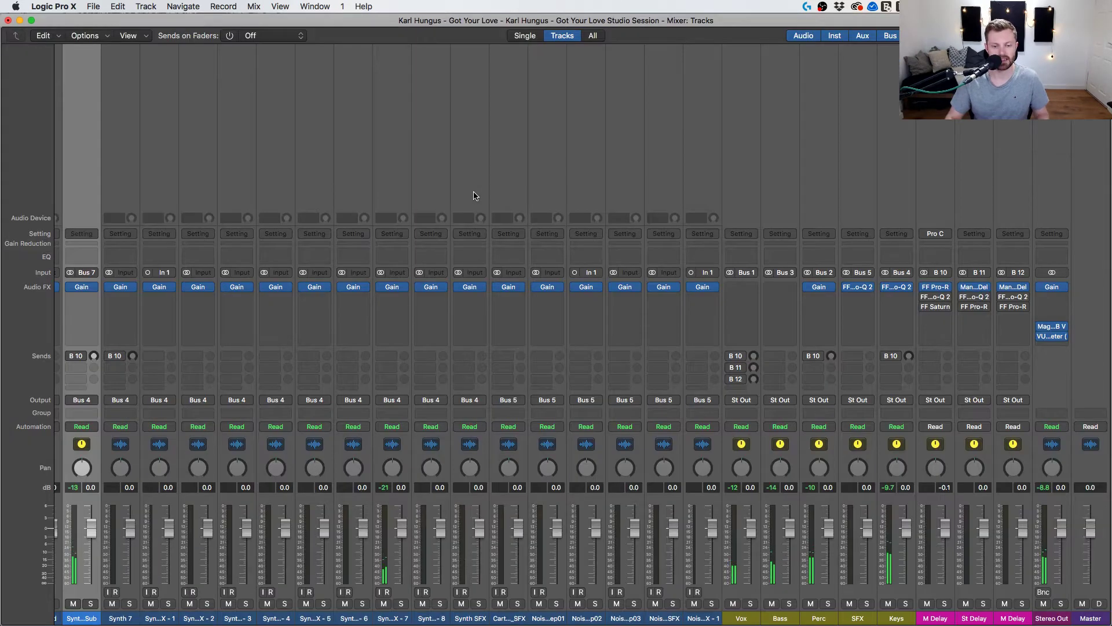
key("space")
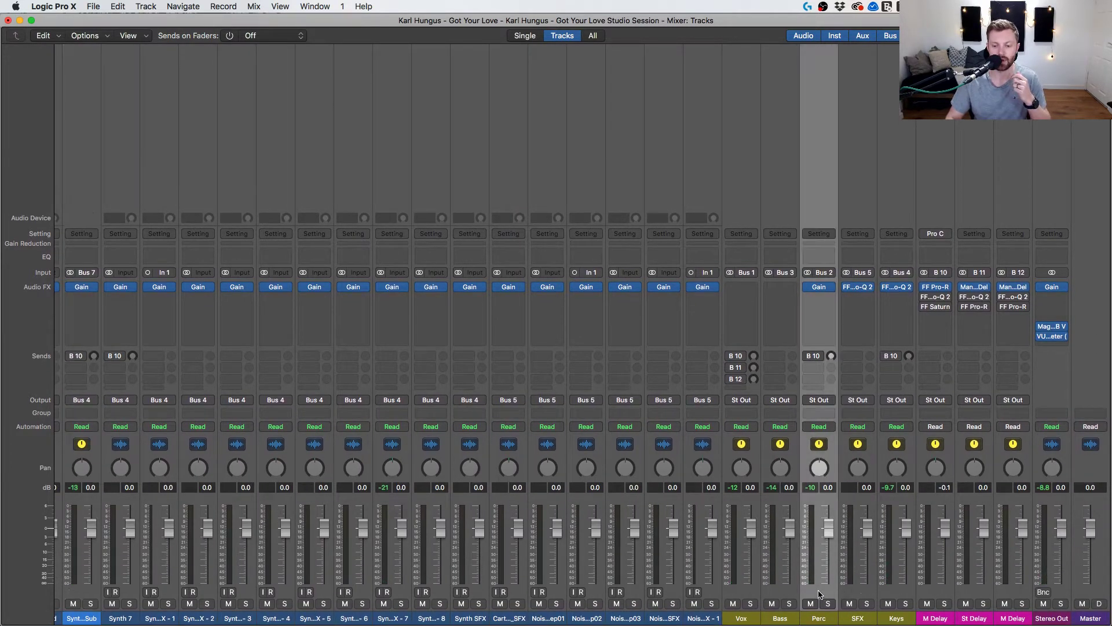
scroll(825, 594, "left", 15)
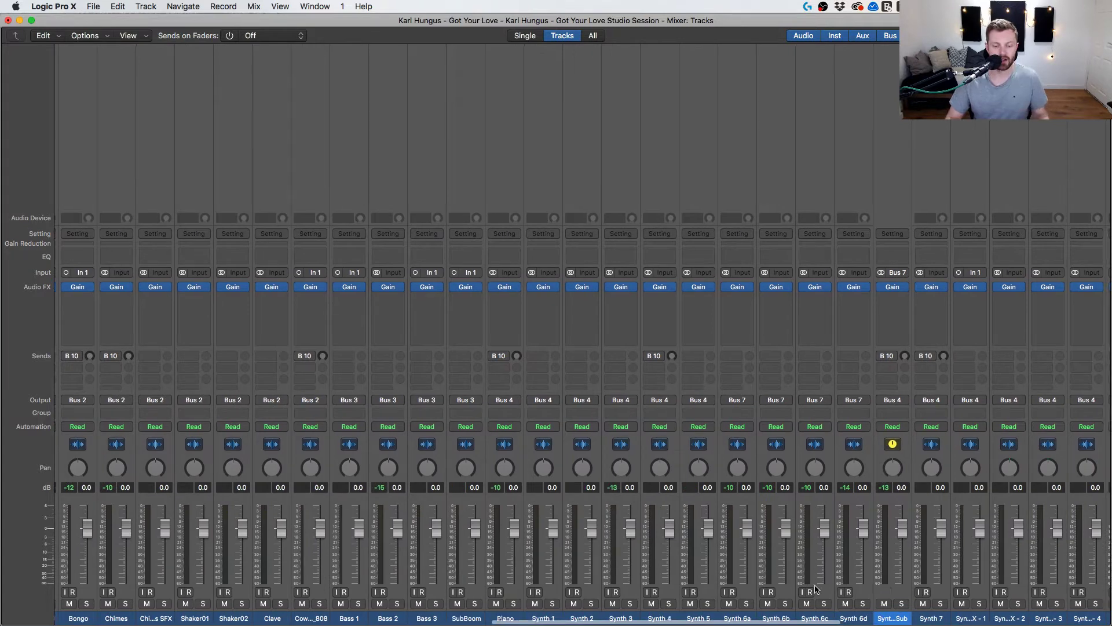
scroll(819, 591, "right", 15)
left_click(828, 604)
key("space")
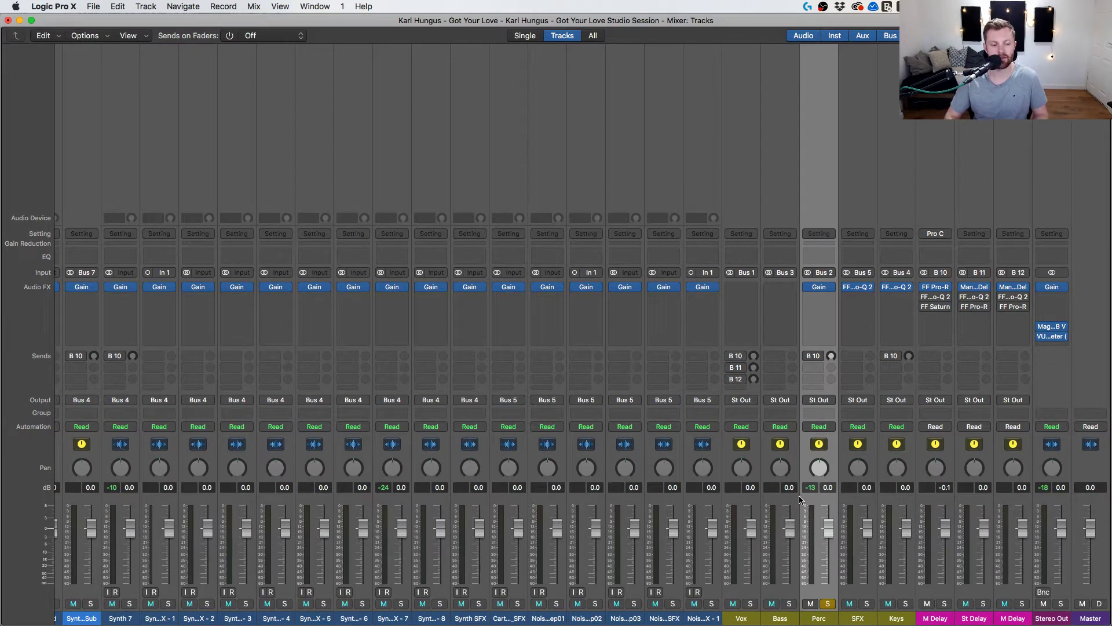
Switch the solo to the SFX bus and replay from bar 53.
scroll(799, 499, "left", 15)
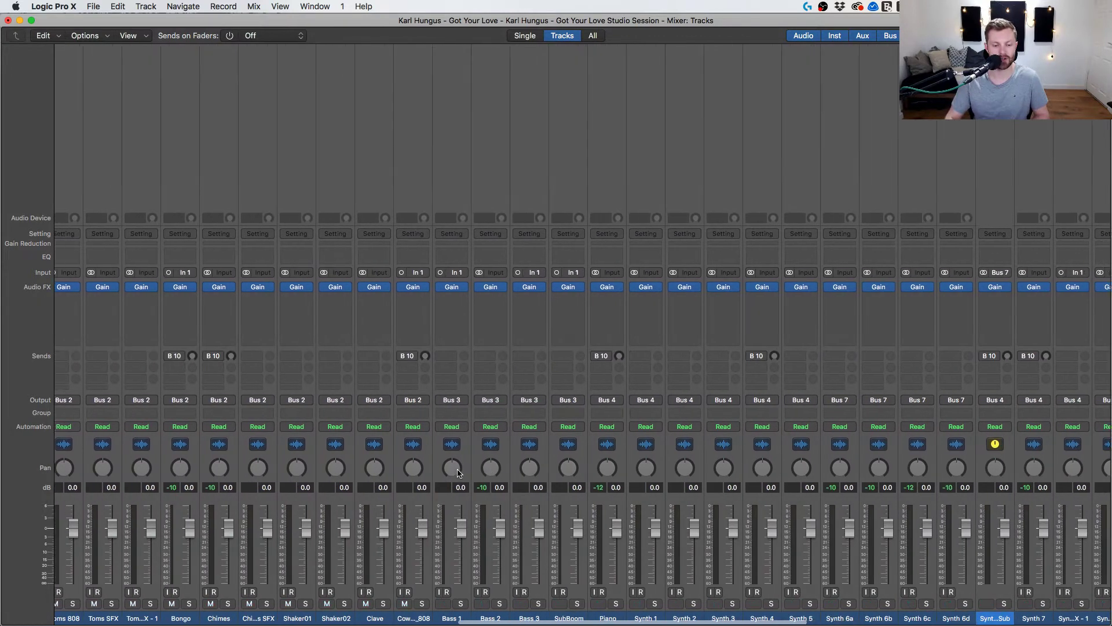
scroll(458, 473, "left", 3)
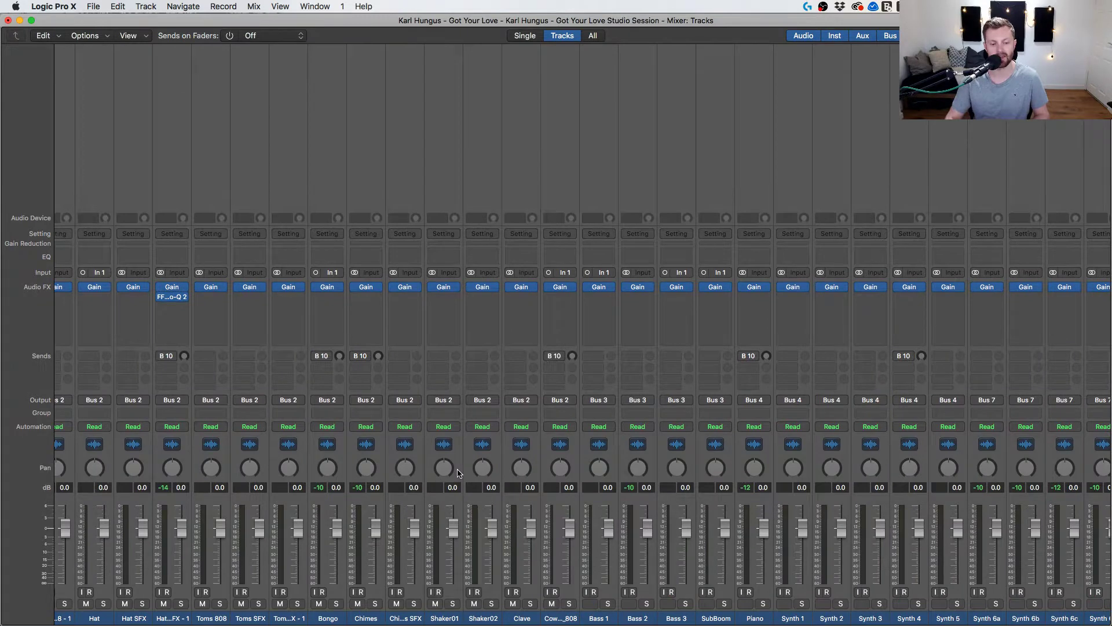
scroll(457, 473, "right", 20)
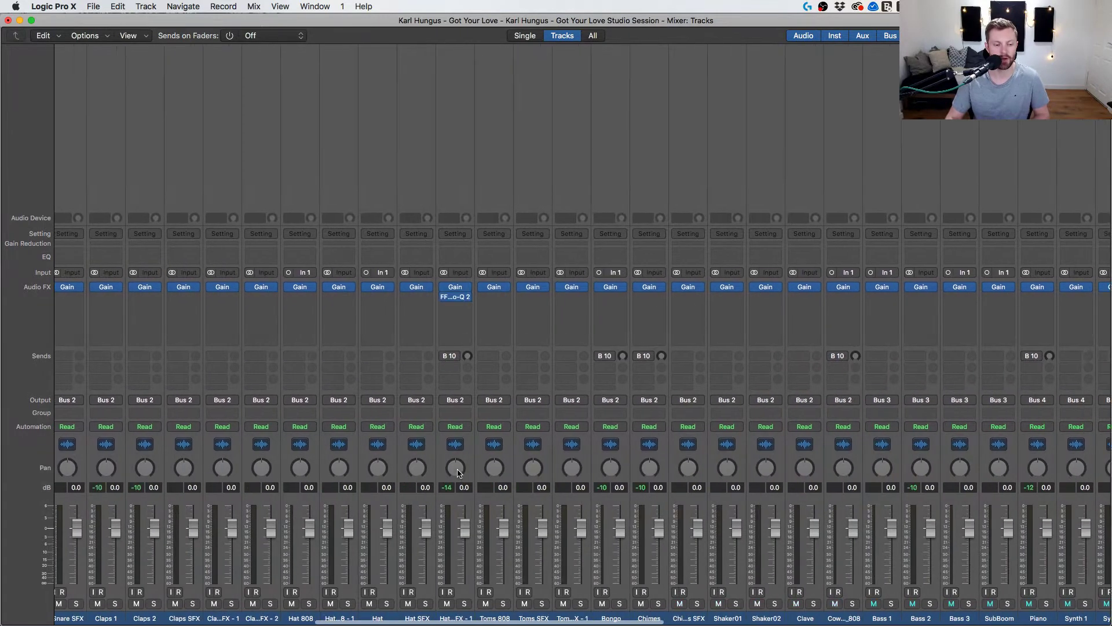
scroll(458, 473, "left", 2)
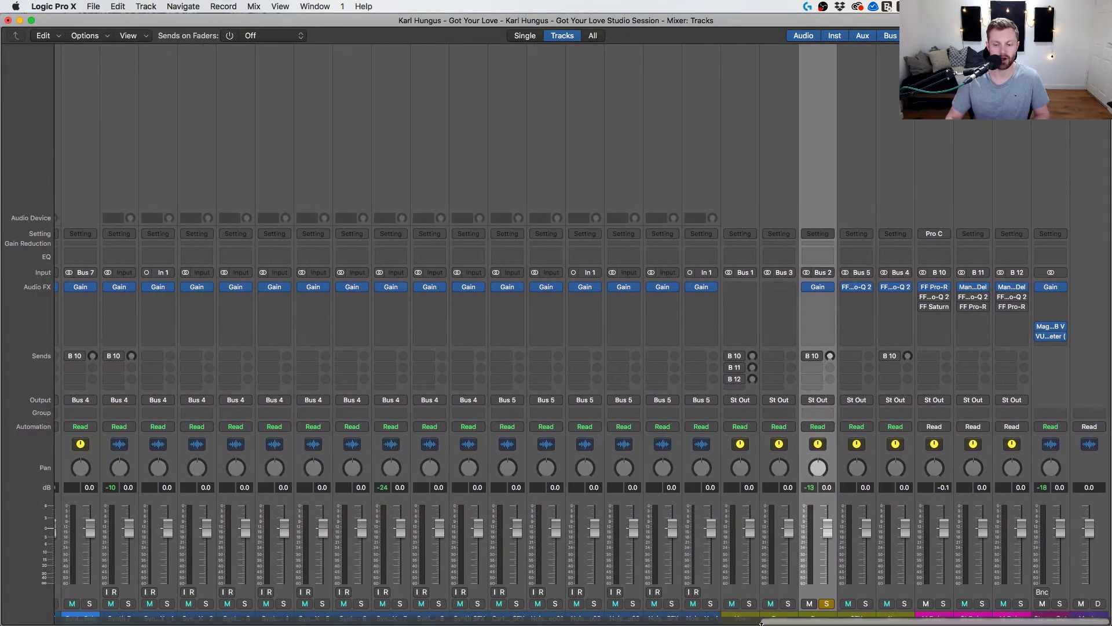
left_click(867, 599)
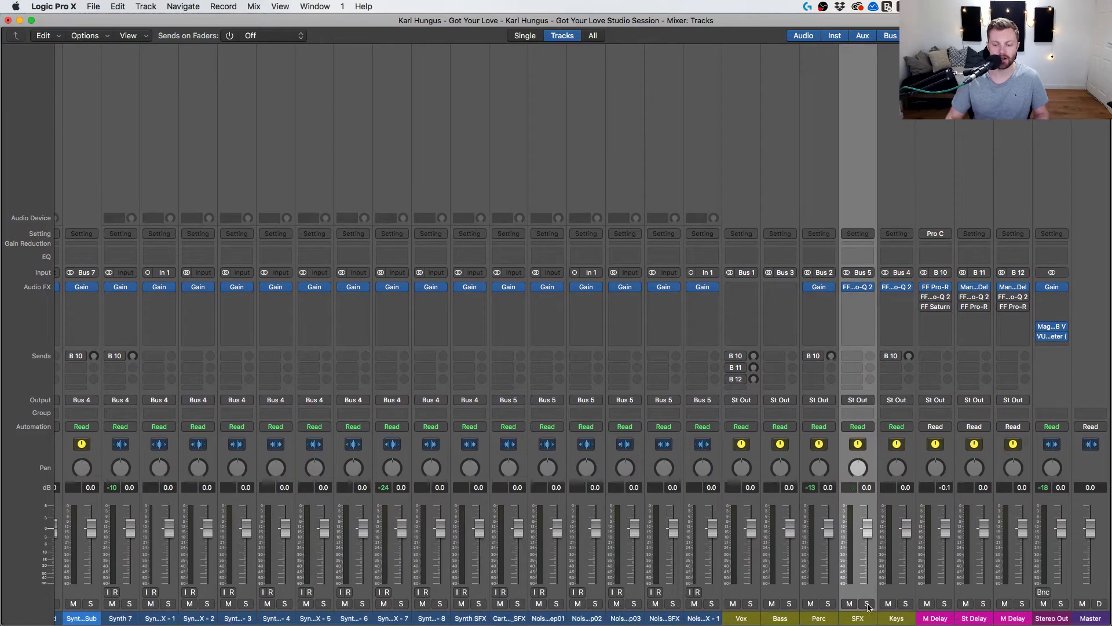
key("super+w")
scroll(555, 251, "up", 8)
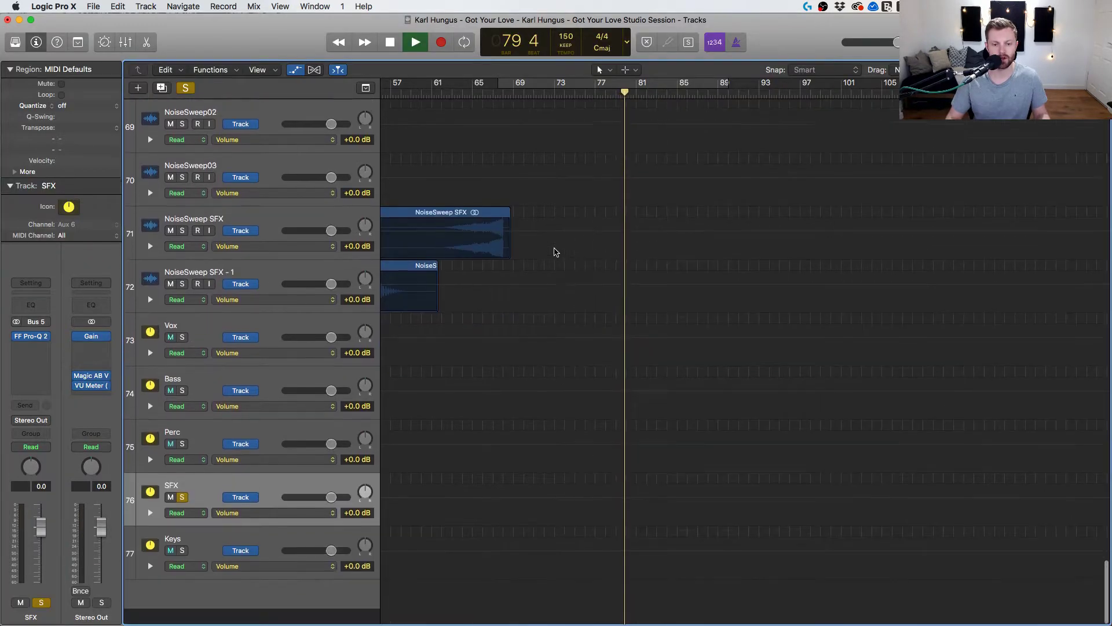
scroll(556, 247, "down", 6)
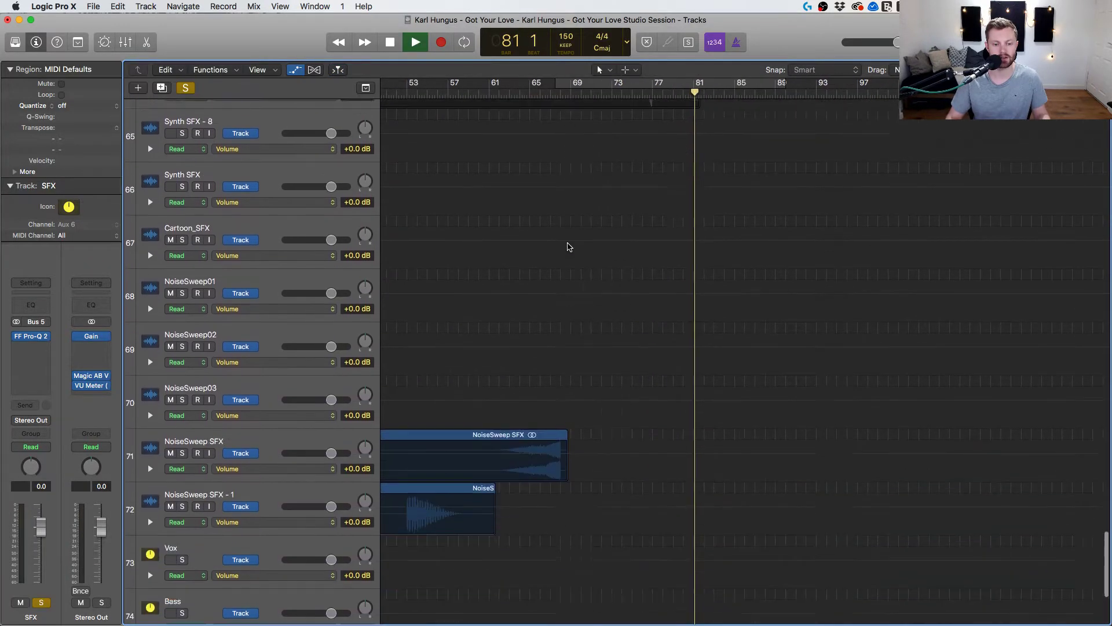
left_click(557, 91)
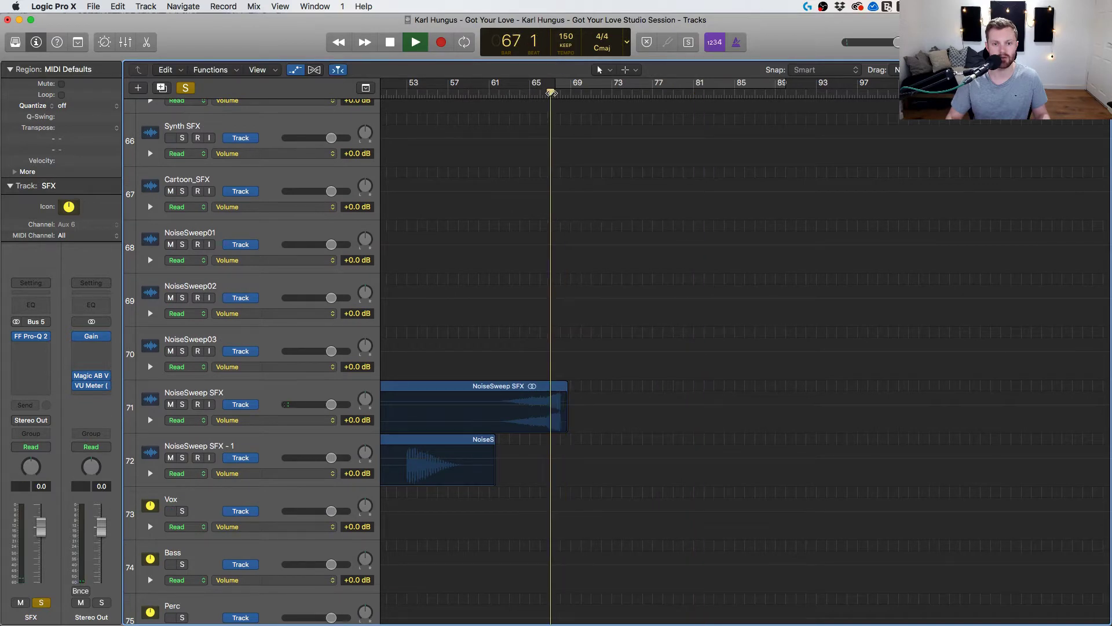
left_click(414, 92)
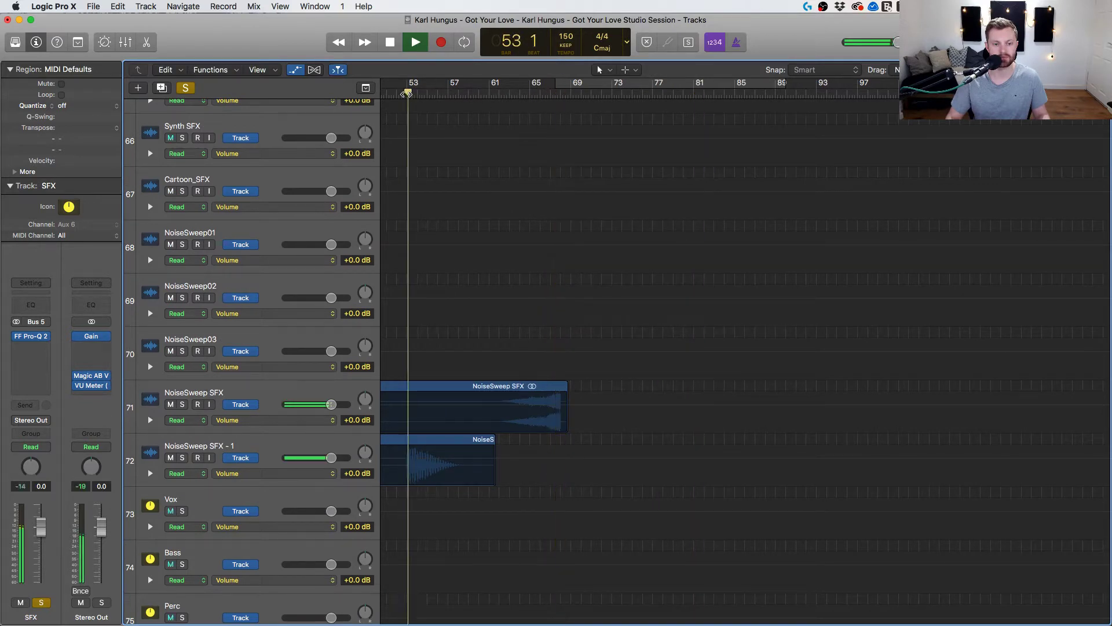
Jump playback to bar 74 and bring the mixer back on screen.
key("x")
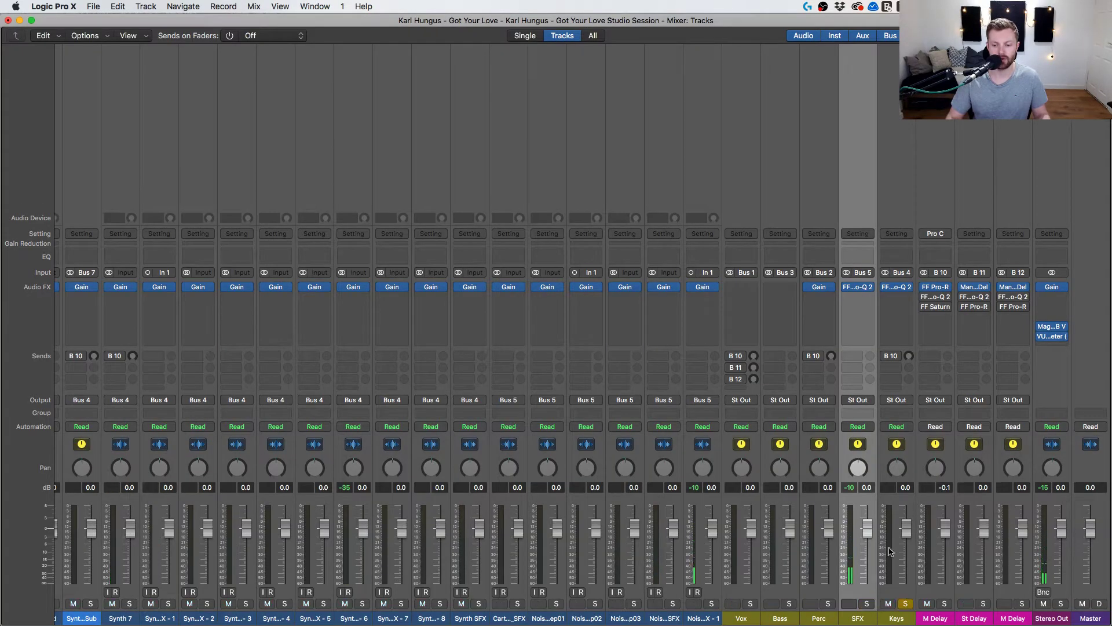
key("x")
scroll(735, 350, "down", 10)
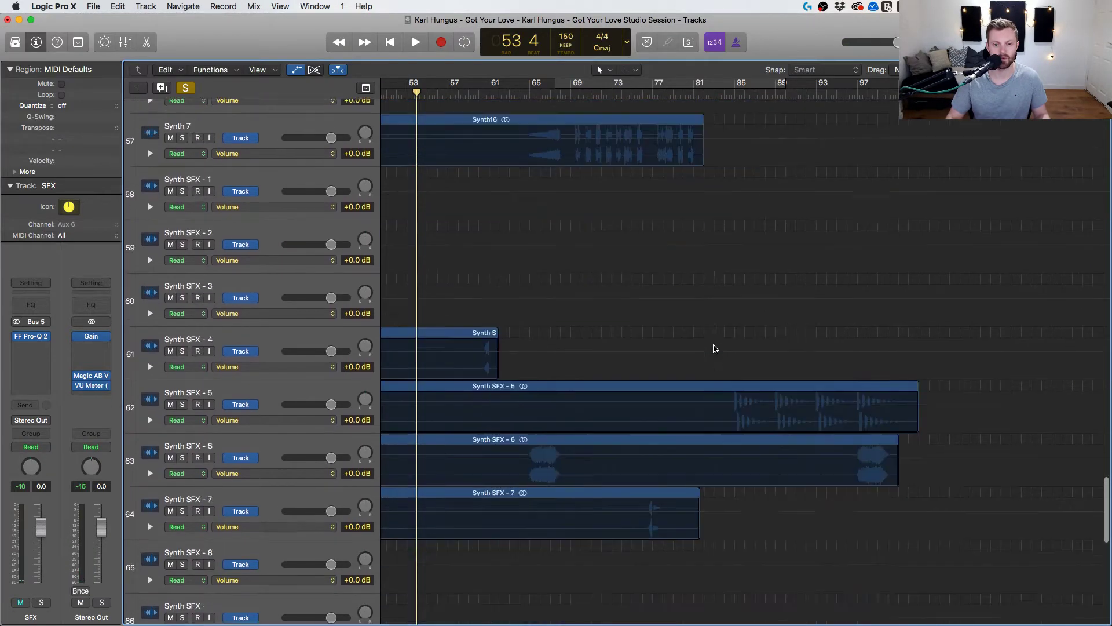
scroll(715, 348, "up", 8)
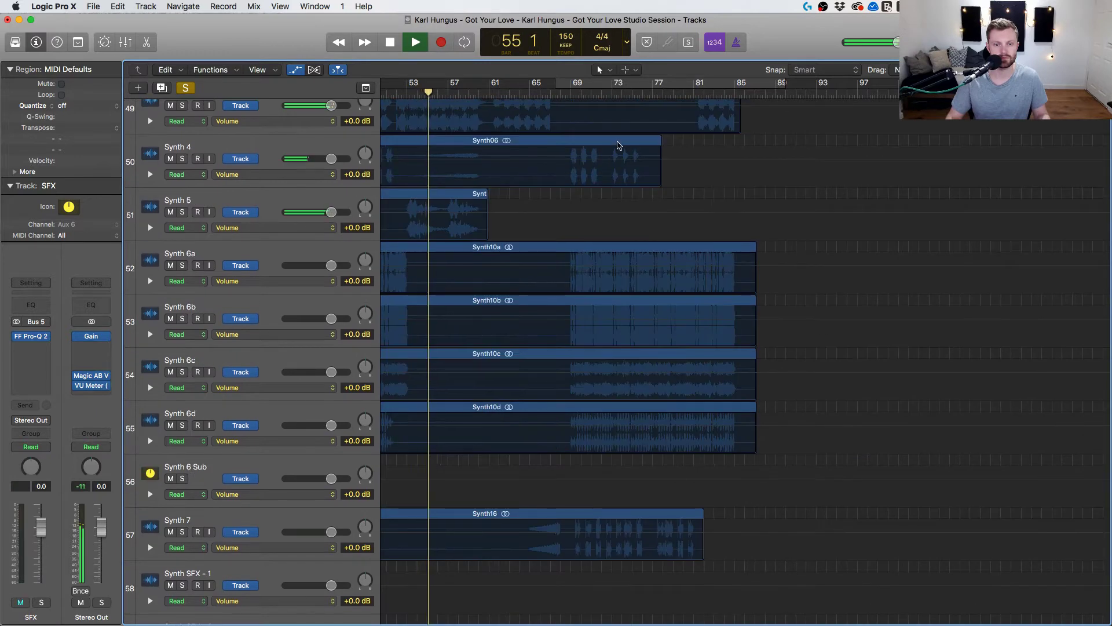
left_click(621, 91)
scroll(650, 166, "up", 3)
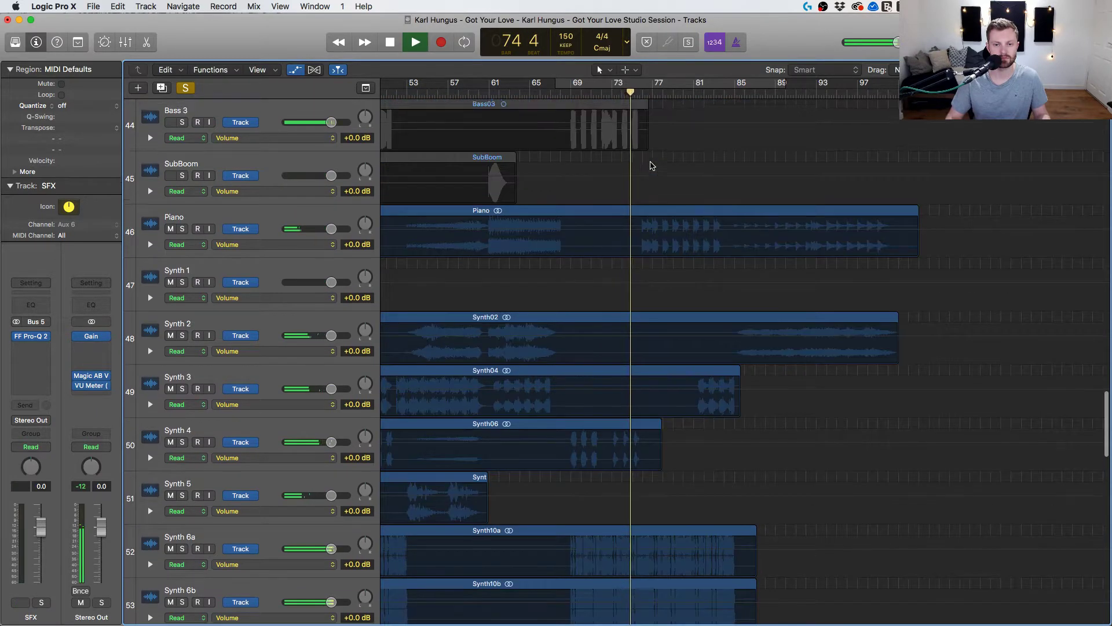
scroll(651, 166, "up", 5)
key("x")
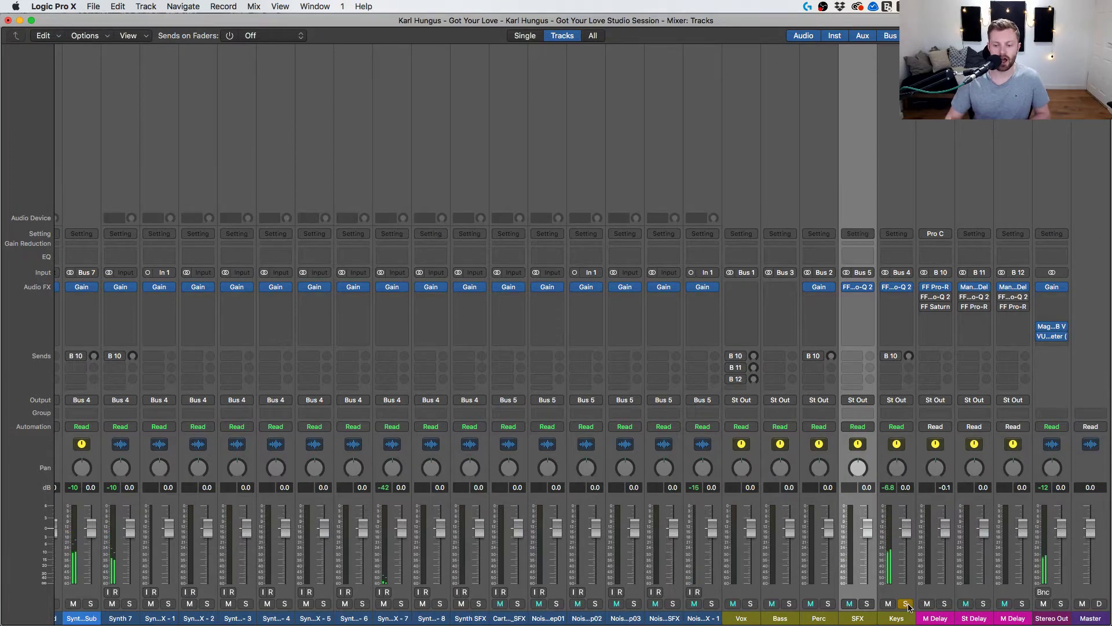
scroll(827, 569, "left", 15)
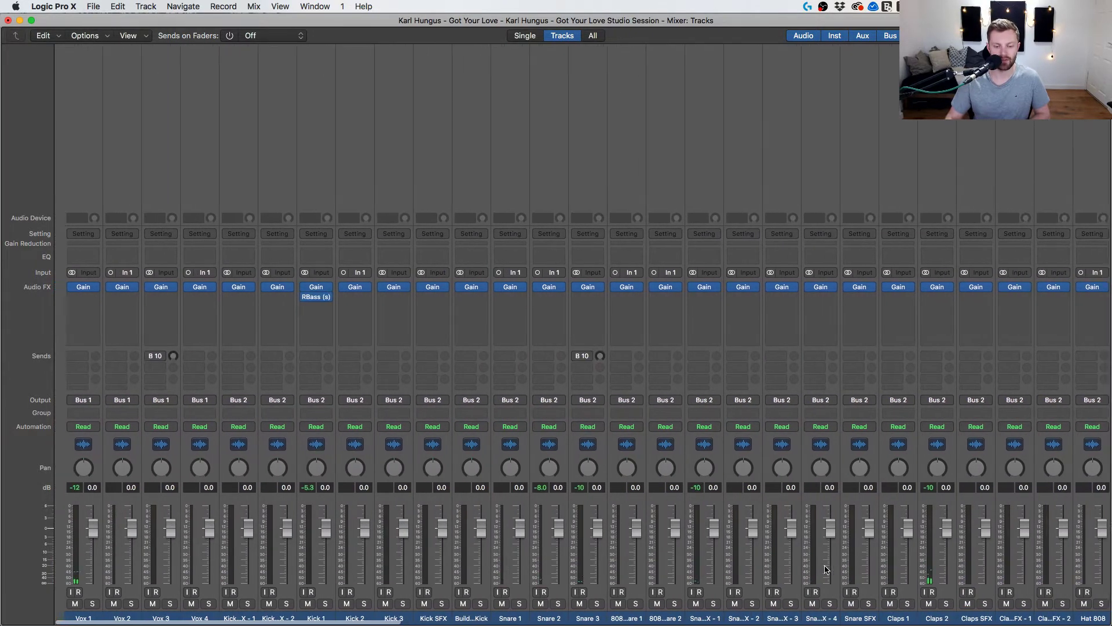
Reopen the mixer for all tracks and open the Stereo Out VU Meter plug-in.
scroll(827, 570, "right", 15)
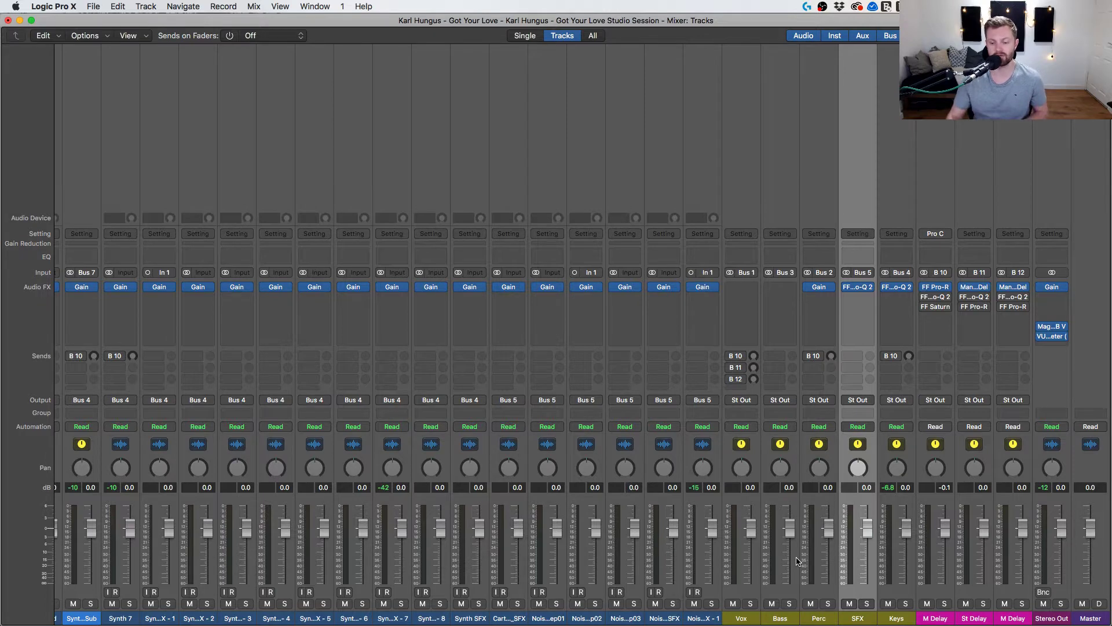
key("super+1")
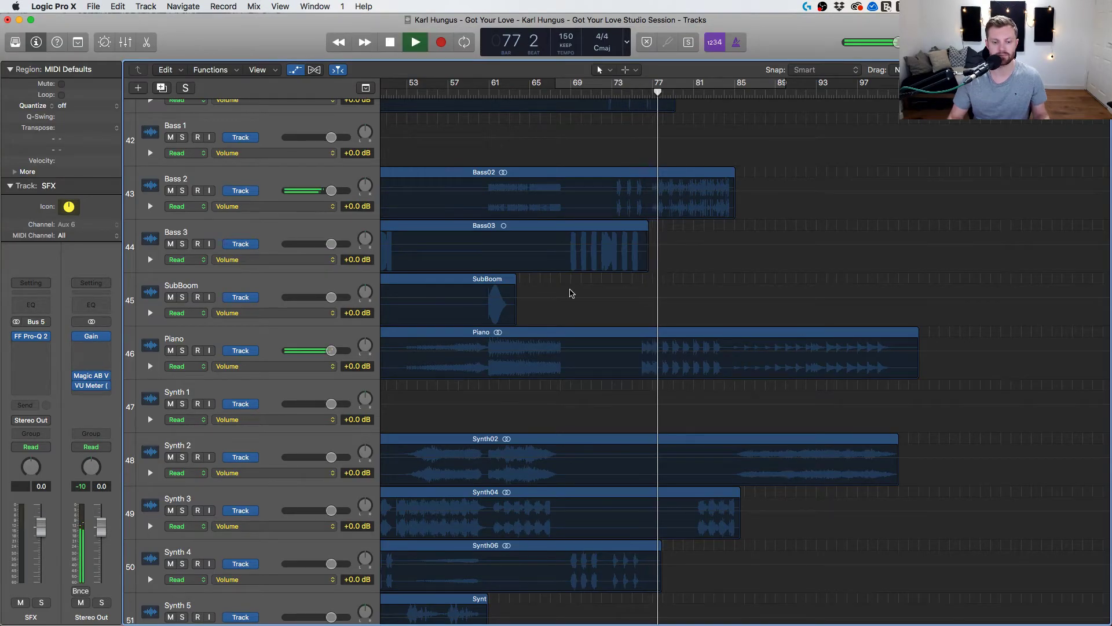
key("super+2")
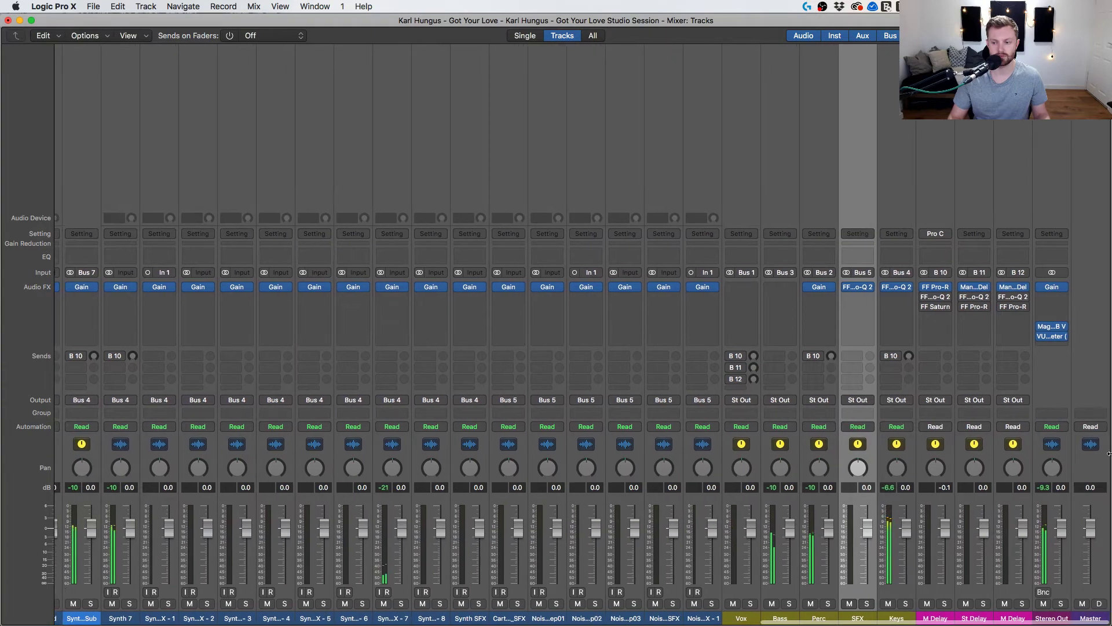
left_click(1051, 336)
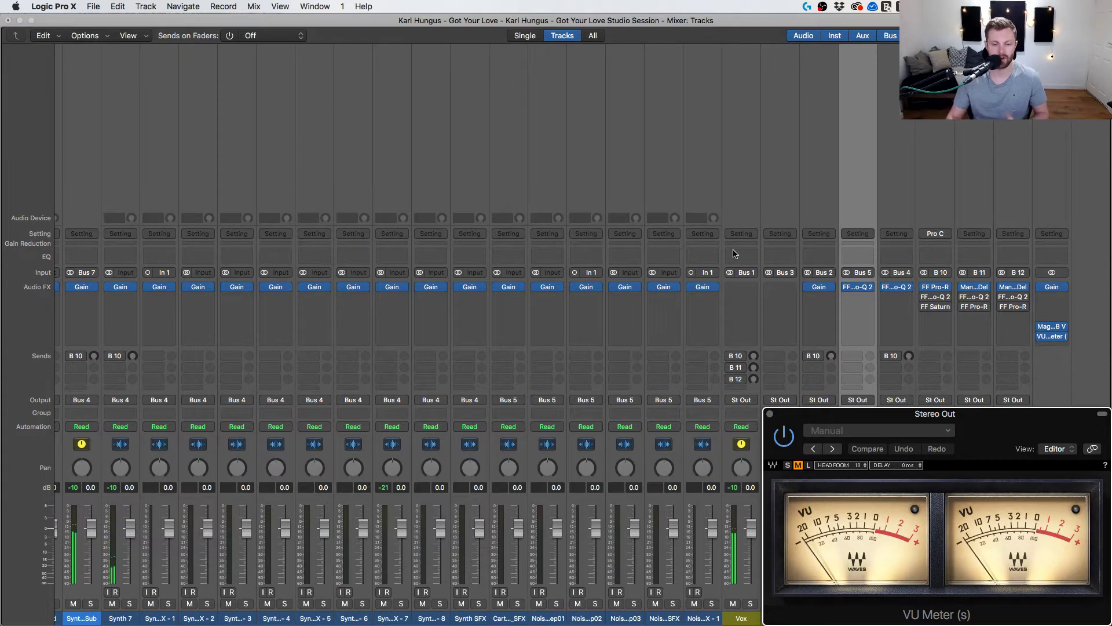
Close the Stereo Out VU meter, select the Keys and M Delay strips, and scroll across the mixer.
left_click(771, 414)
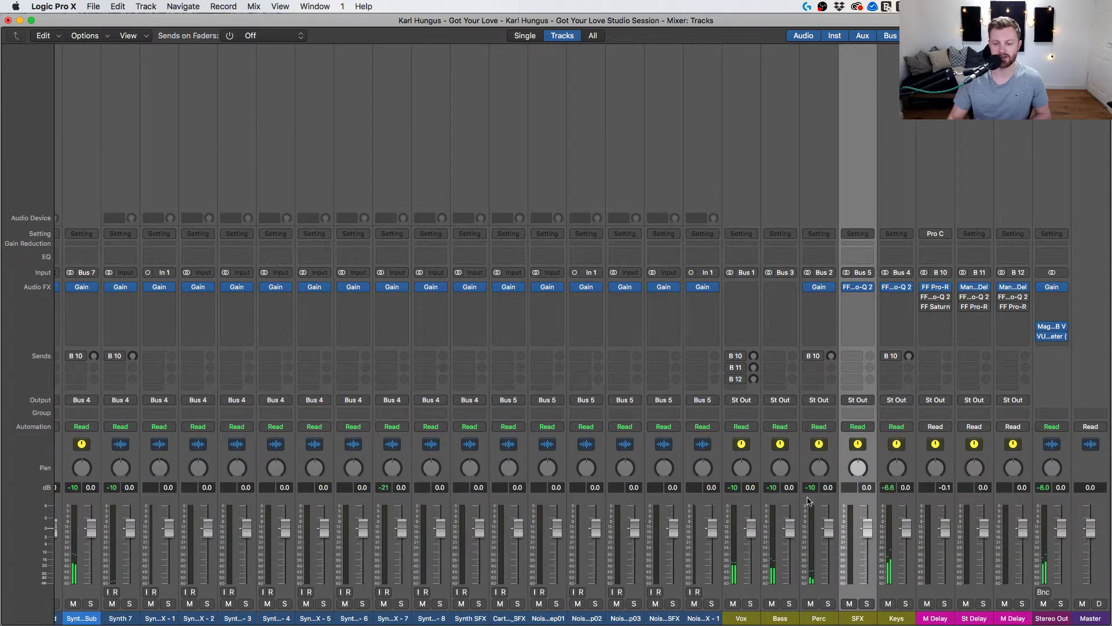
left_click(903, 593)
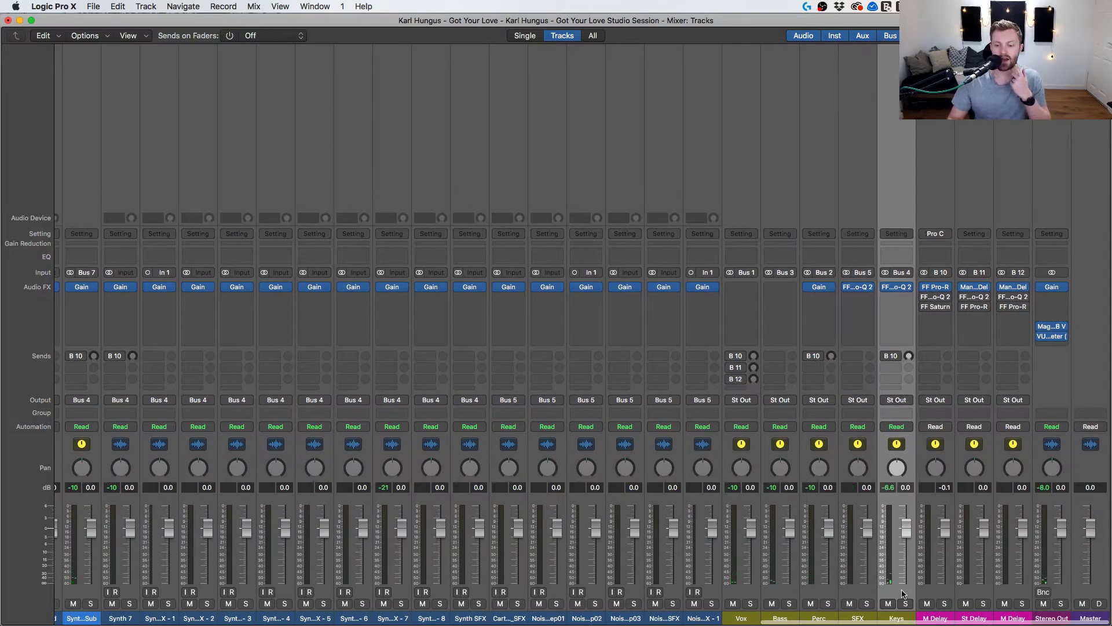
left_click(930, 594)
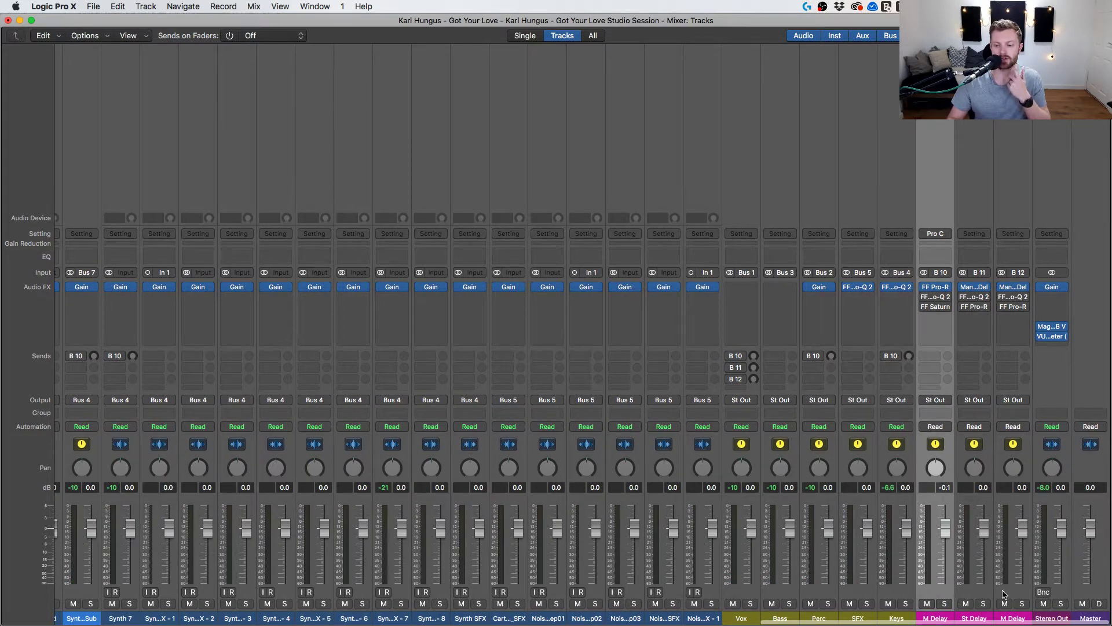
left_click(1004, 594)
left_click(974, 591)
left_click(938, 588)
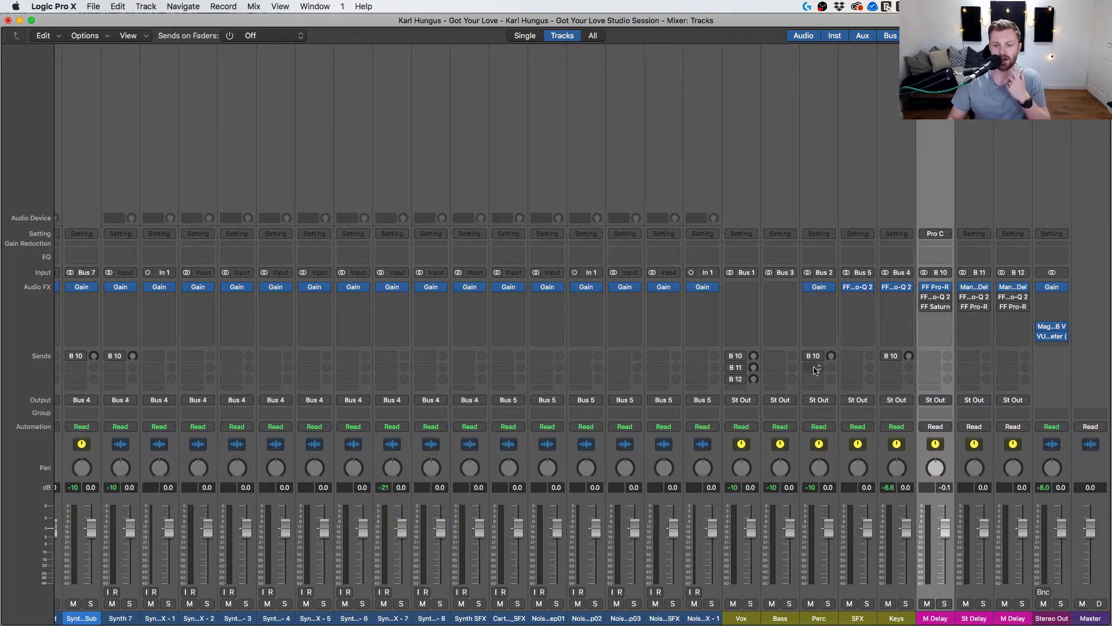
scroll(785, 351, "left", 15)
scroll(566, 345, "left", 10)
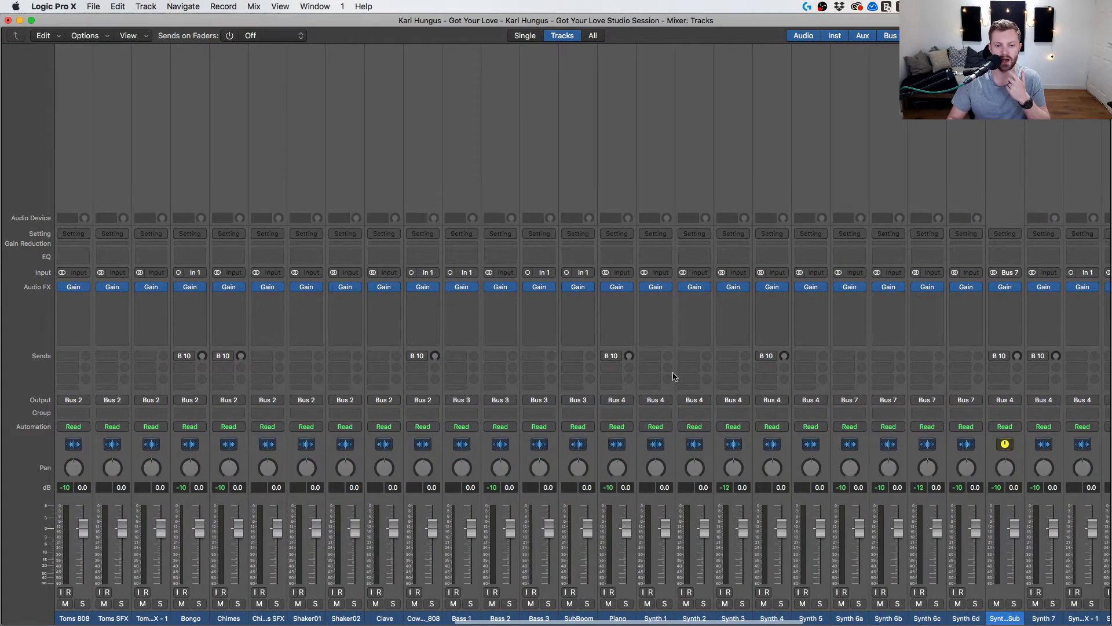
scroll(489, 364, "right", 20)
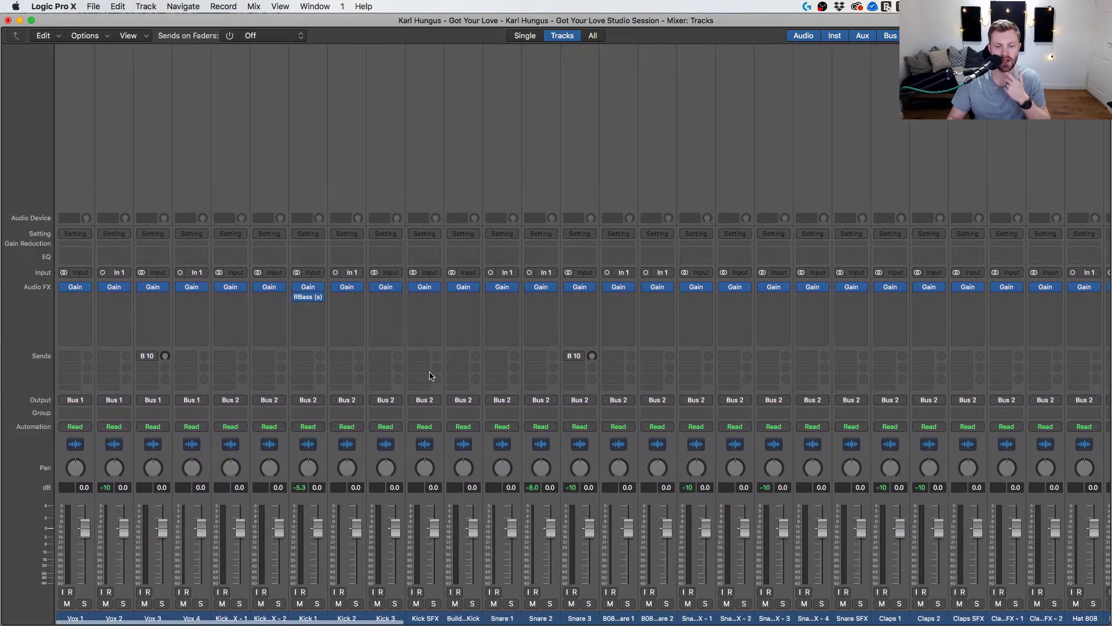
scroll(429, 375, "right", 4)
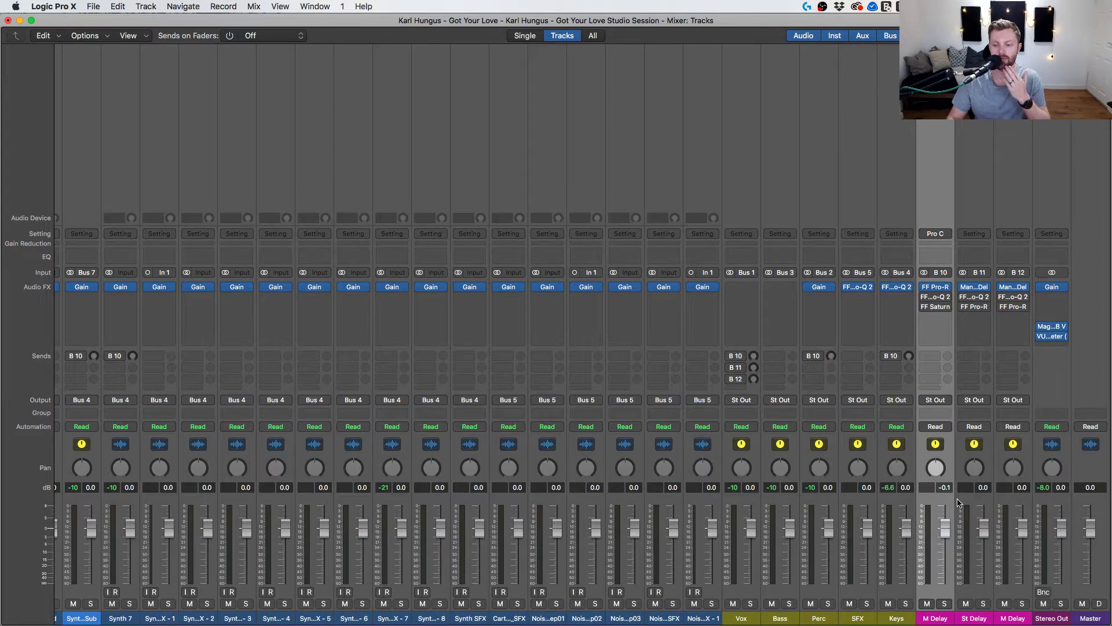
left_click(1053, 329)
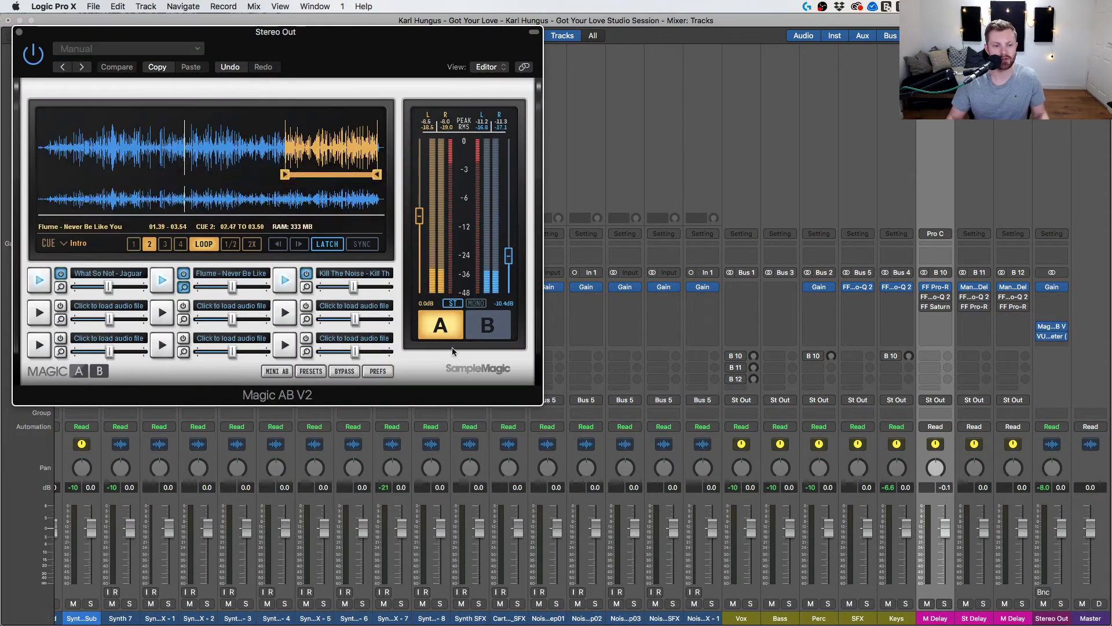
key("space")
left_click(476, 334)
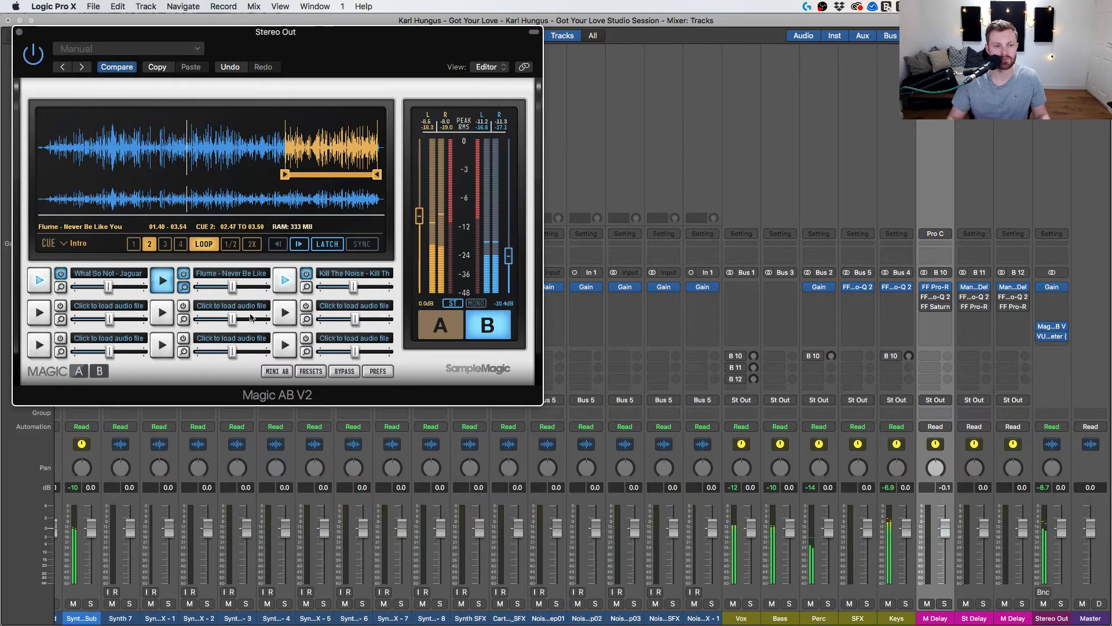
left_click(42, 282)
left_click(204, 154)
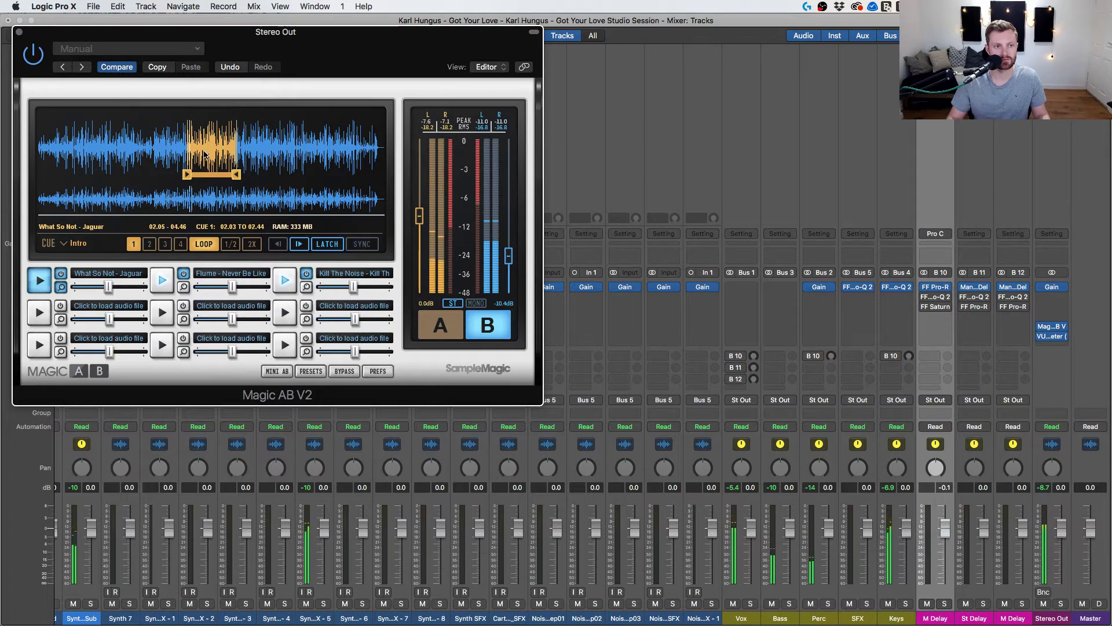
left_click(441, 326)
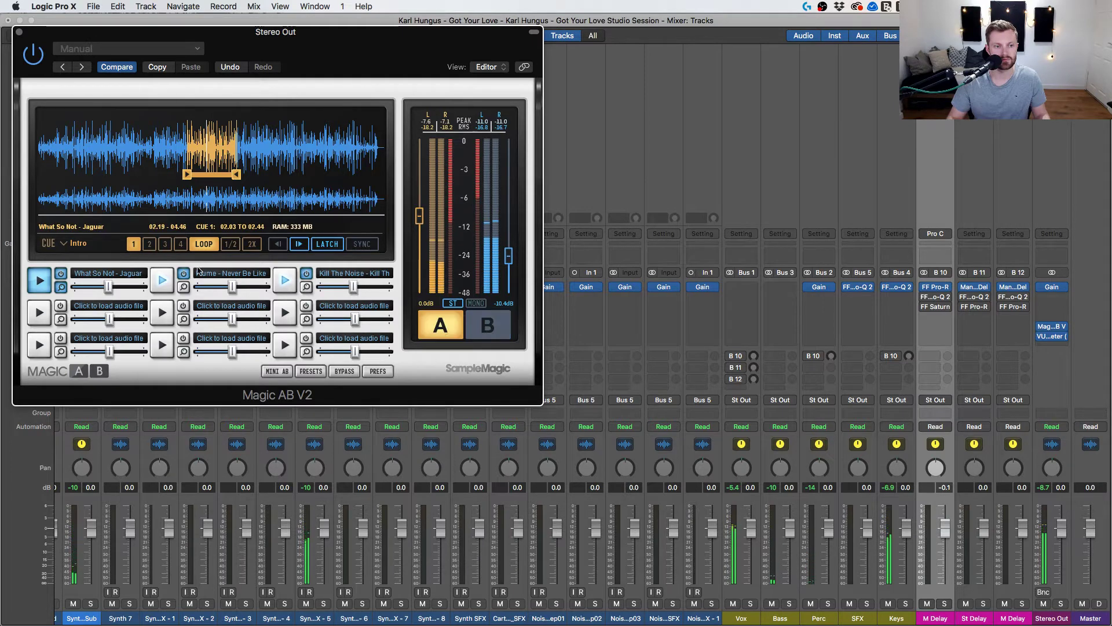
left_click(162, 280)
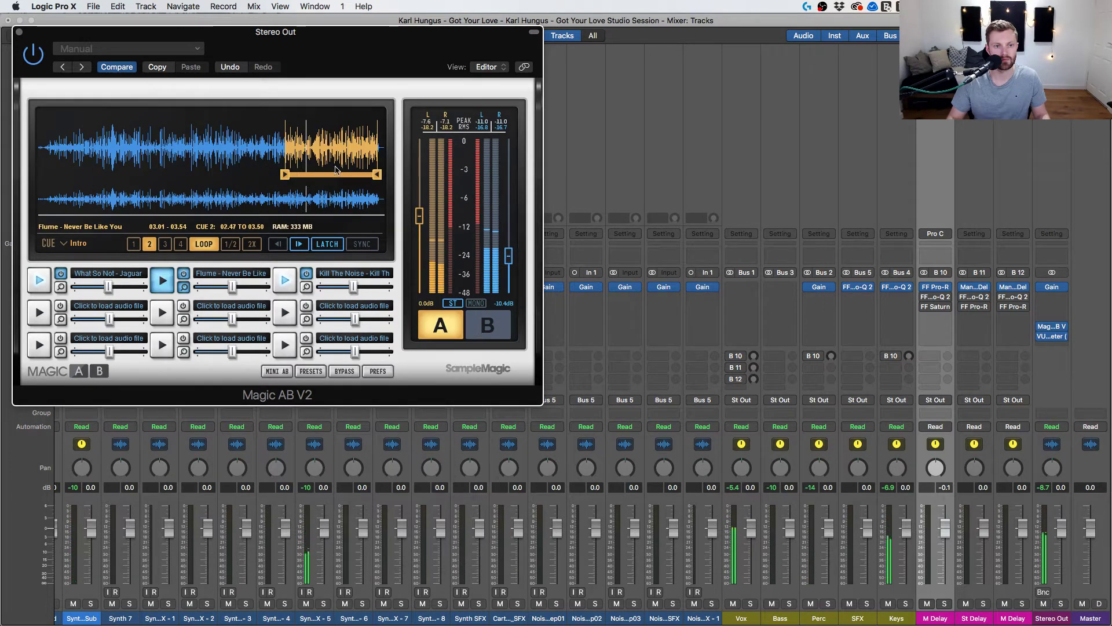
left_click(482, 230)
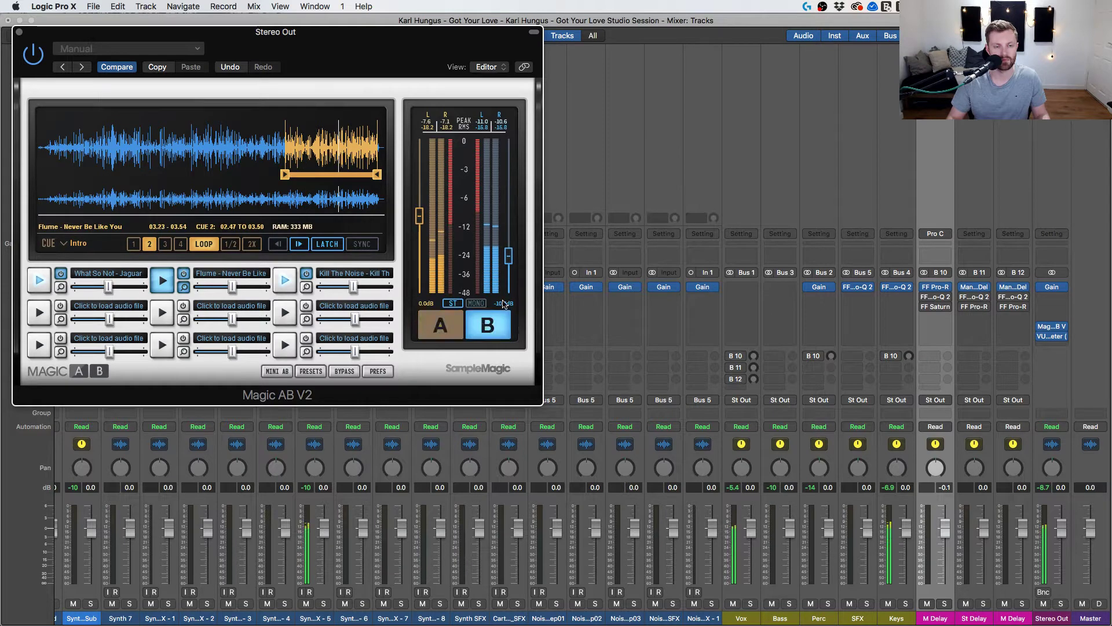
key("space")
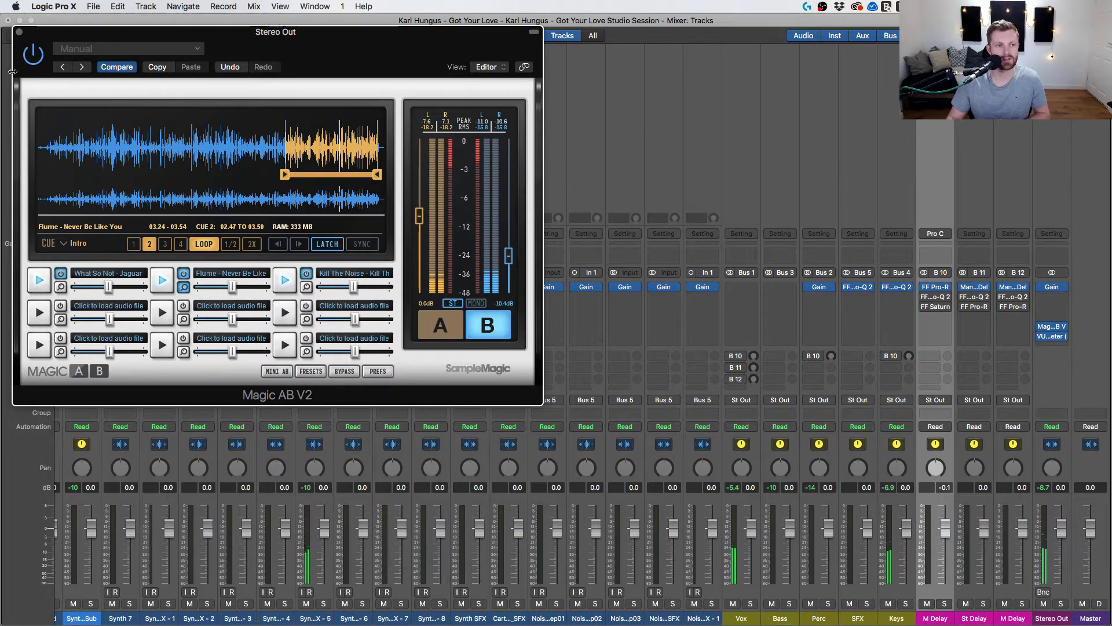
left_click(19, 33)
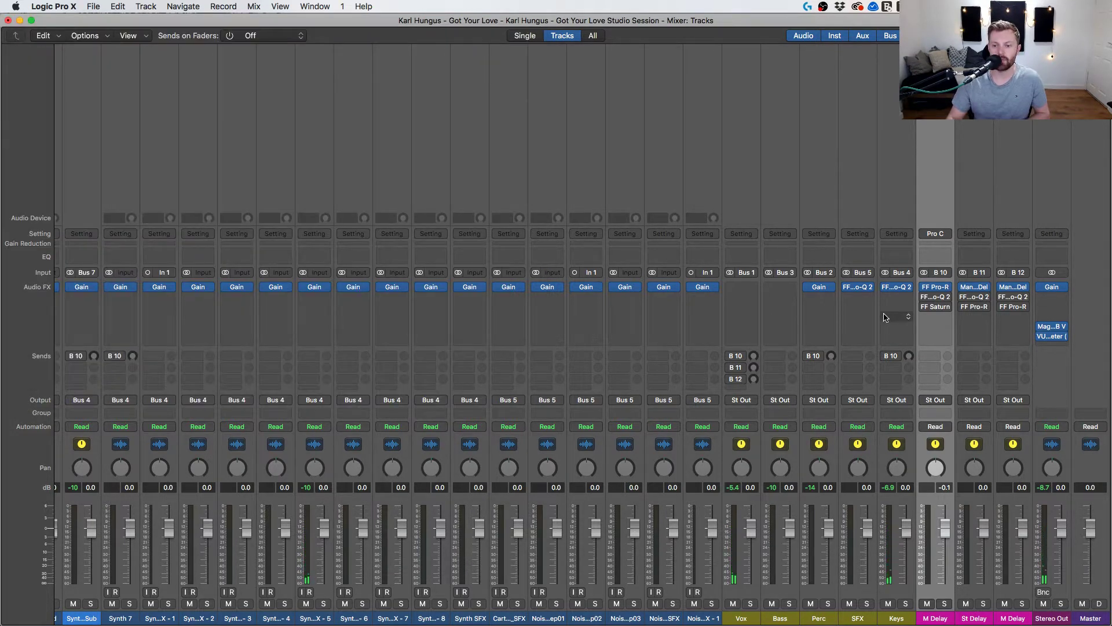
Check the FF Pro-Q 2 EQs on the SFX and Keys channels, then close both windows.
scroll(863, 323, "left", 3)
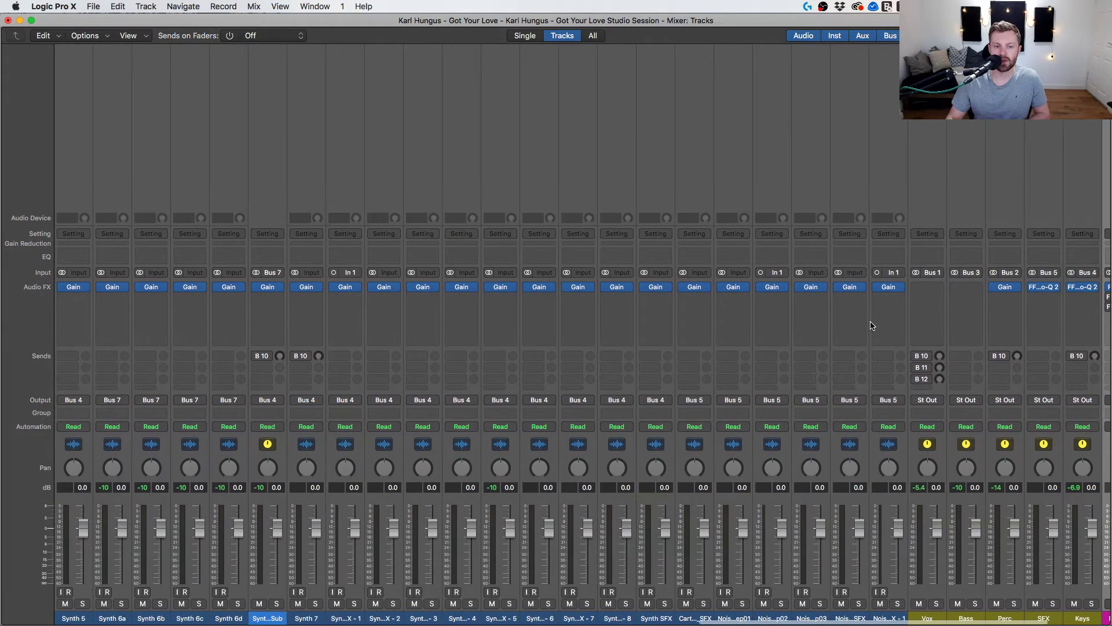
scroll(869, 313, "right", 3)
left_click(851, 288)
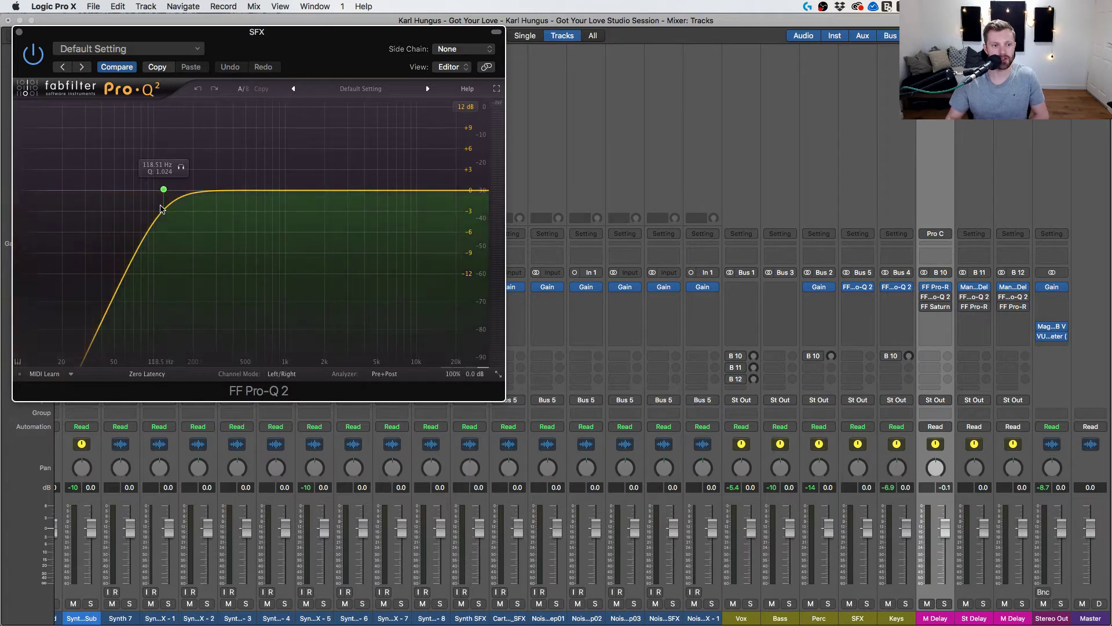
left_click(897, 287)
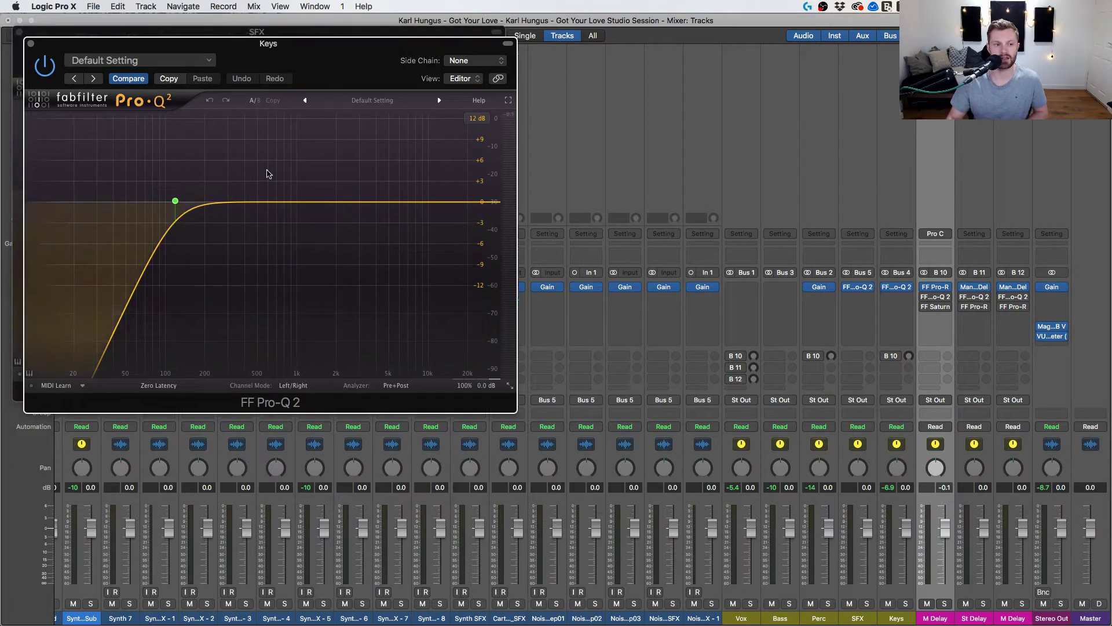
left_click(31, 45)
left_click(18, 33)
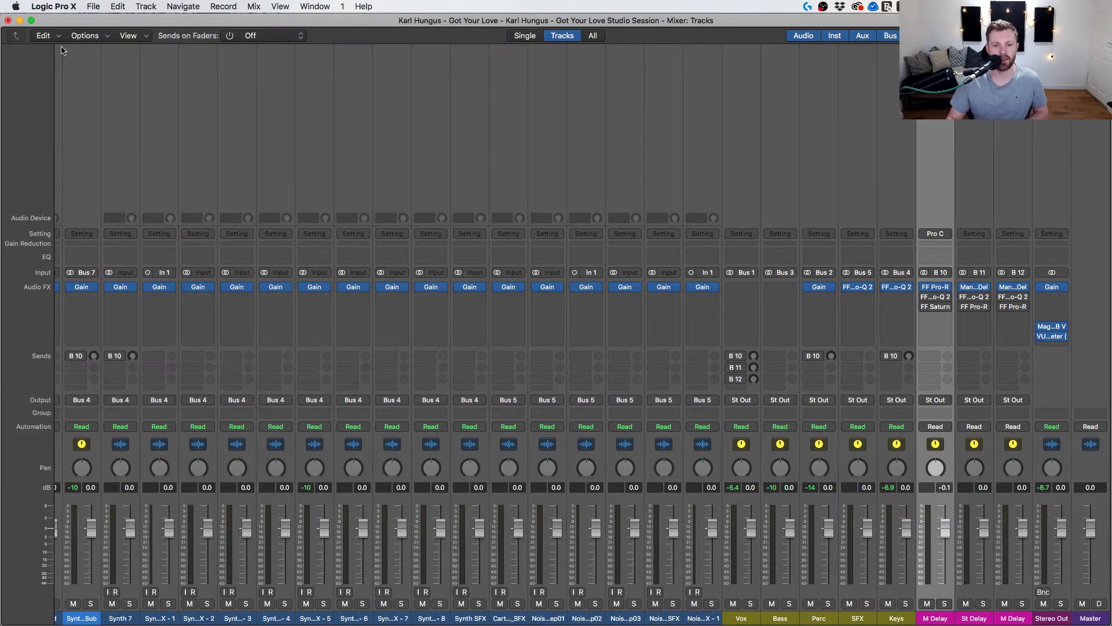
Inspect the FF Pro-Q 2 high-end roll-off on Hat SFX - 1 and close it.
scroll(399, 262, "left", 10)
scroll(399, 262, "left", 15)
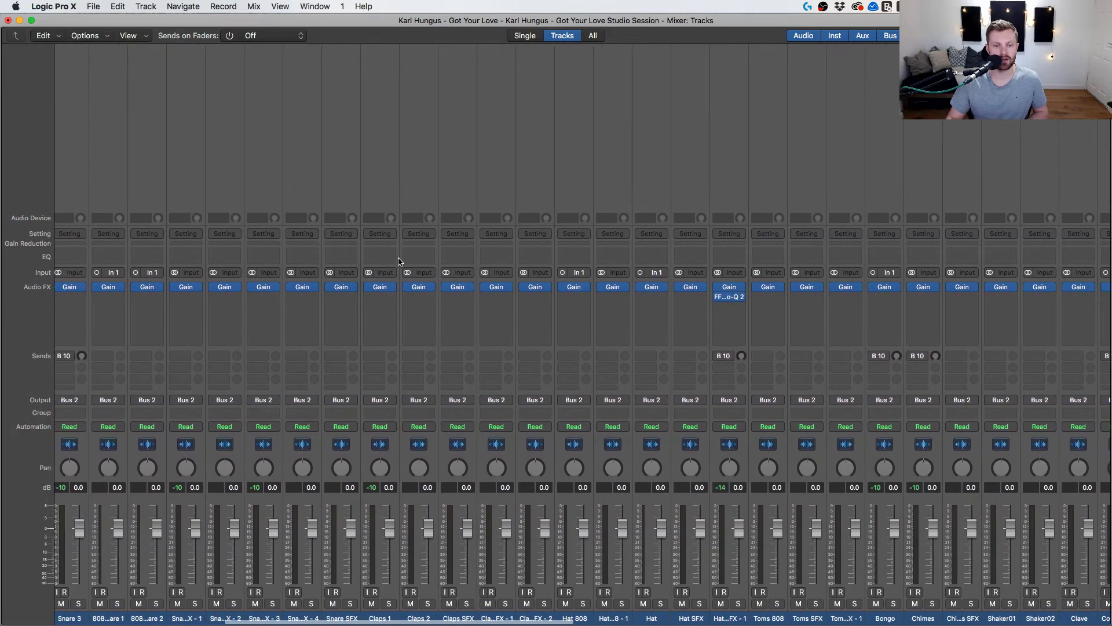
left_click(737, 302)
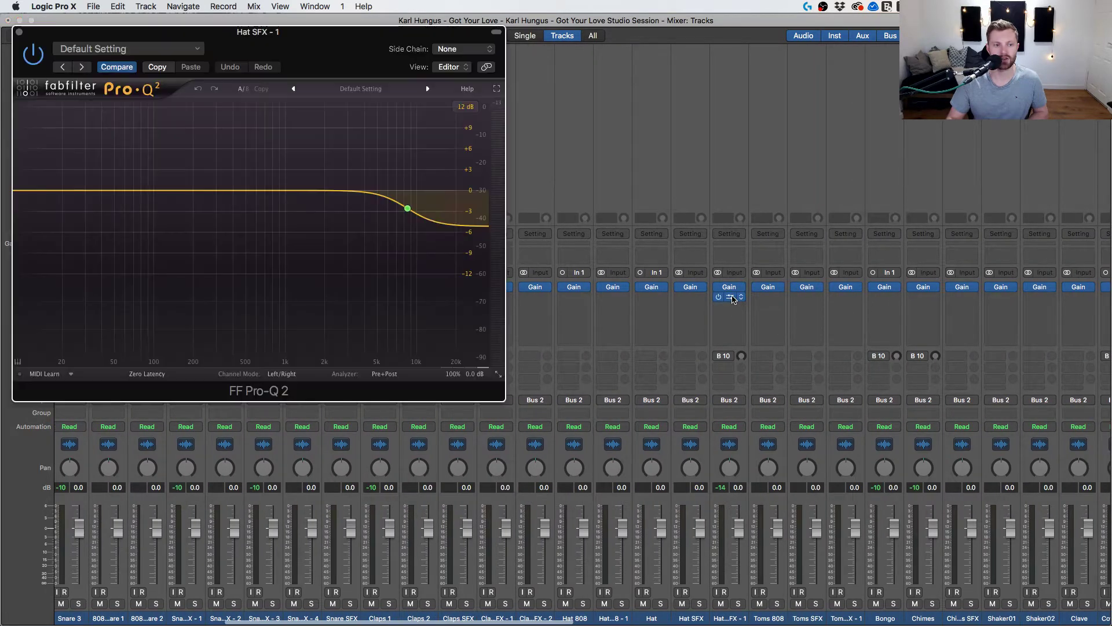
left_click(20, 32)
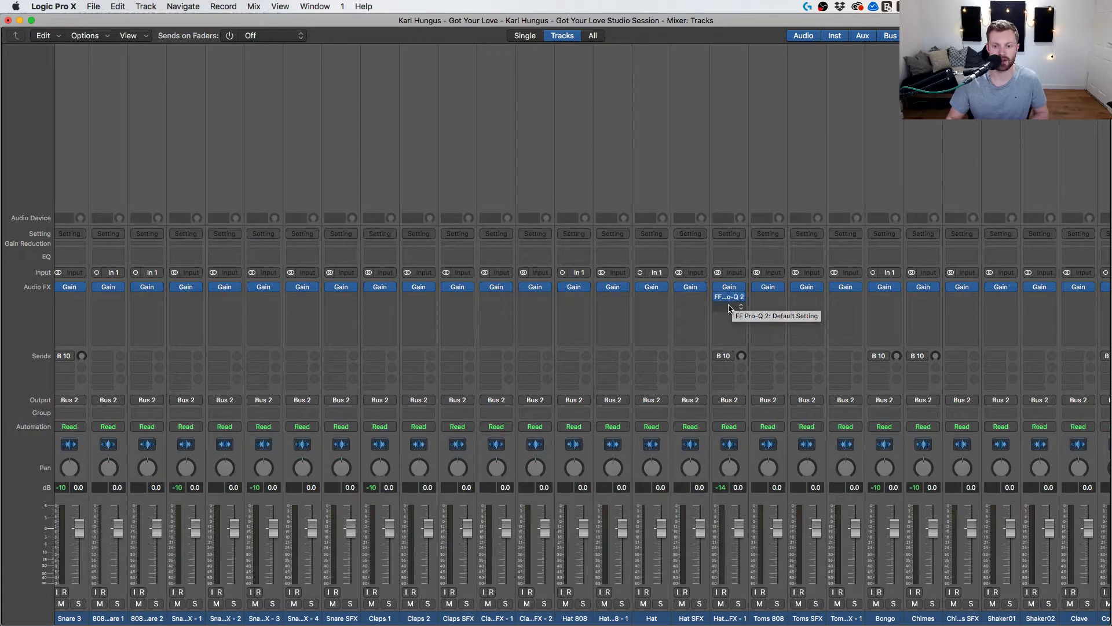
Close the mixer to bring back the tracks arrangement.
scroll(729, 301, "left", 10)
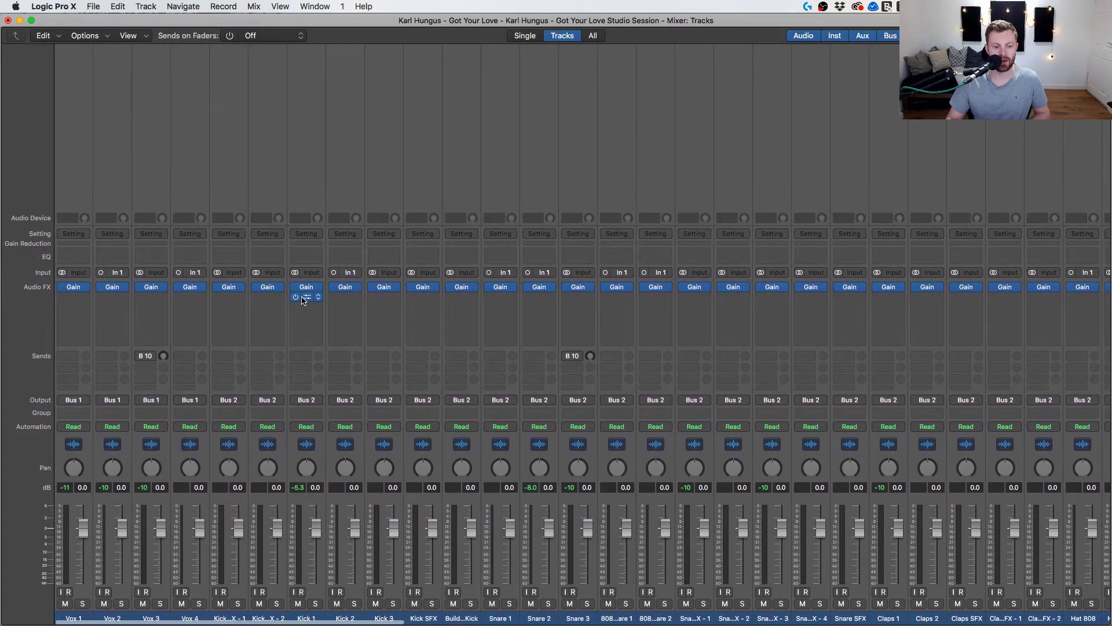
key("super+w")
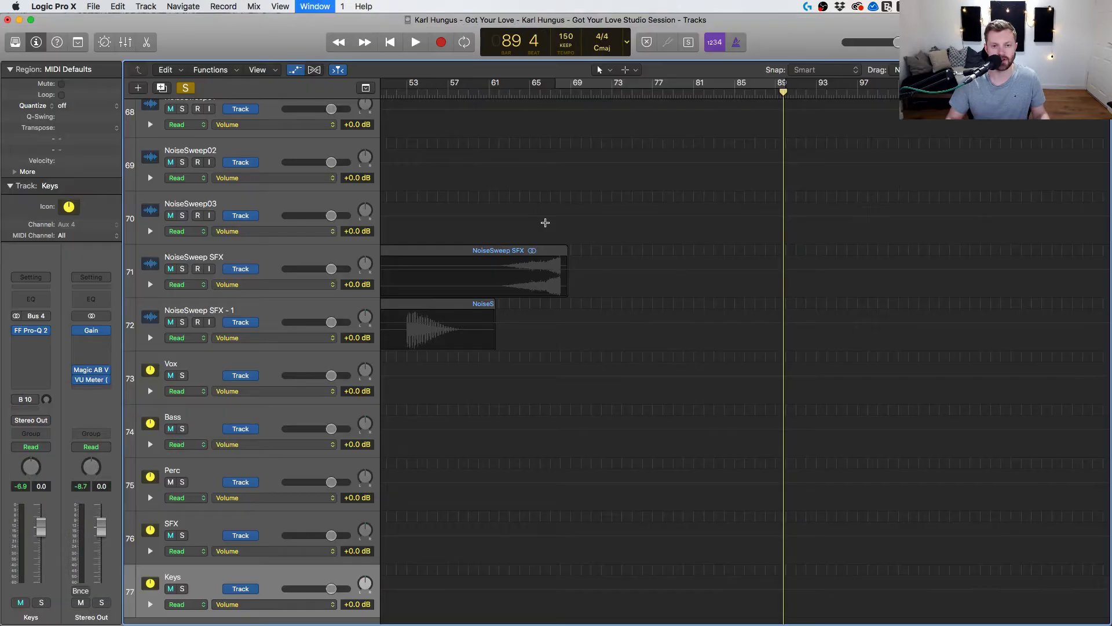
scroll(674, 261, "up", 20)
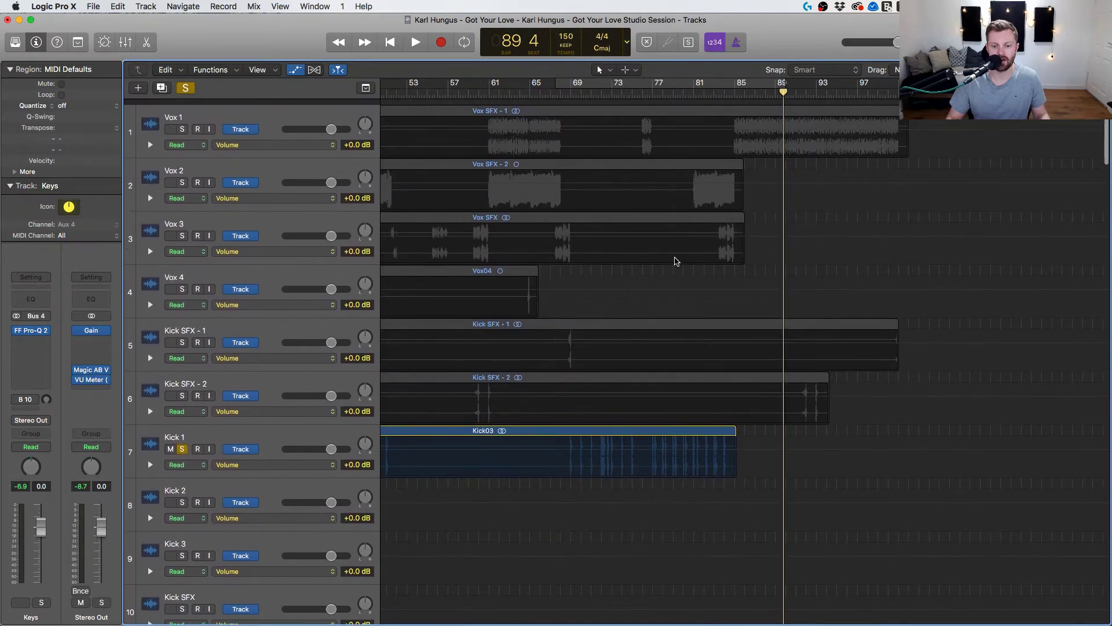
Start playback around bar 72 and briefly check levels in the full mixer.
left_click(604, 93)
key("space")
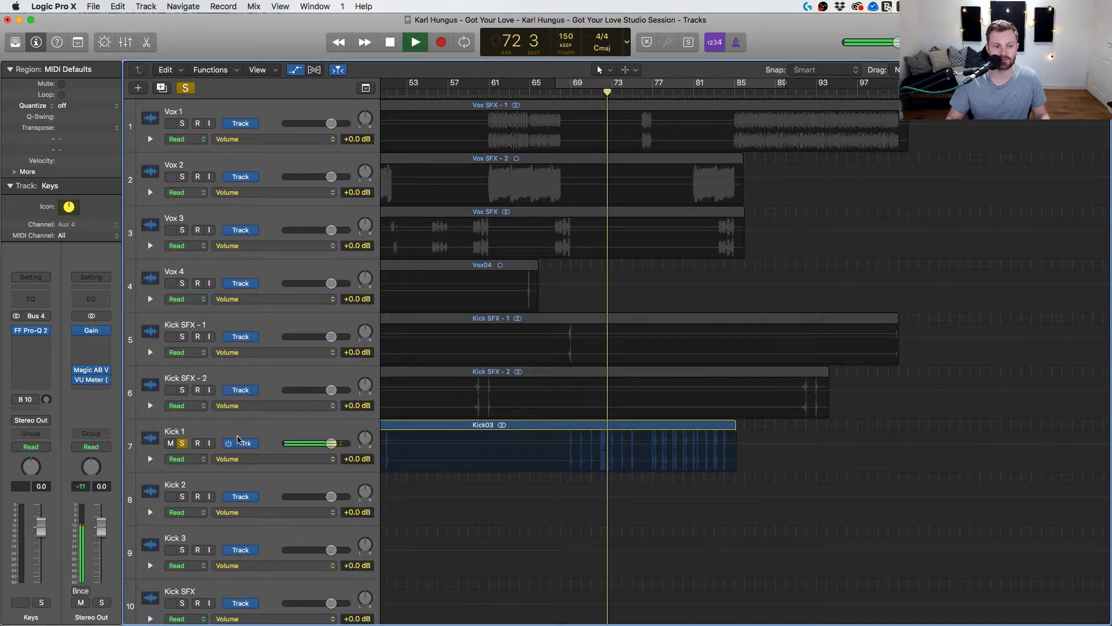
key("super+2")
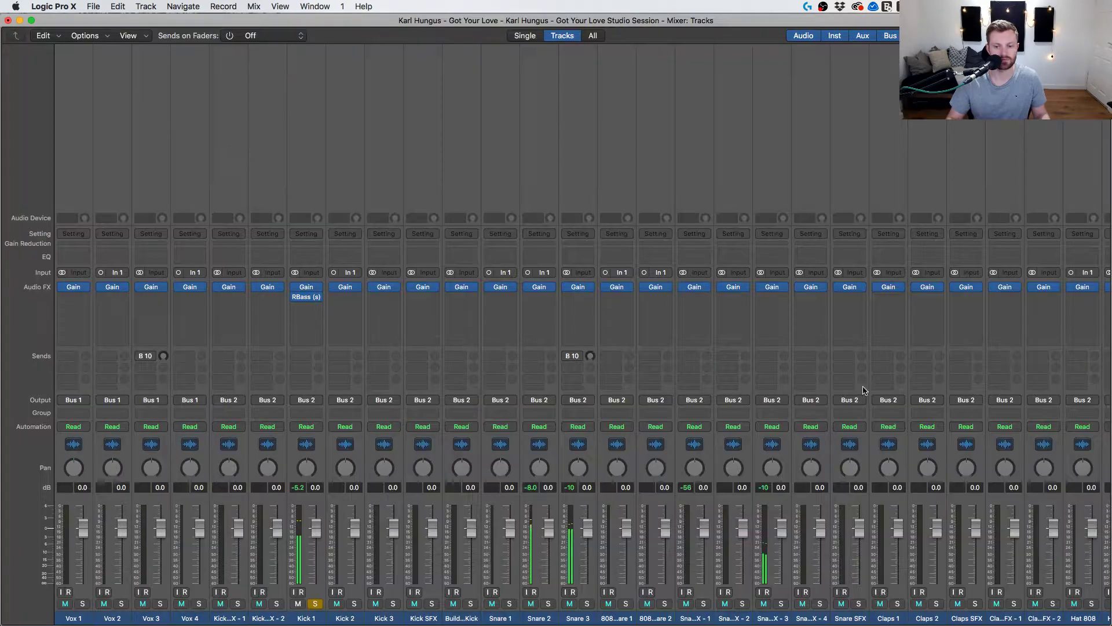
scroll(884, 405, "right", 15)
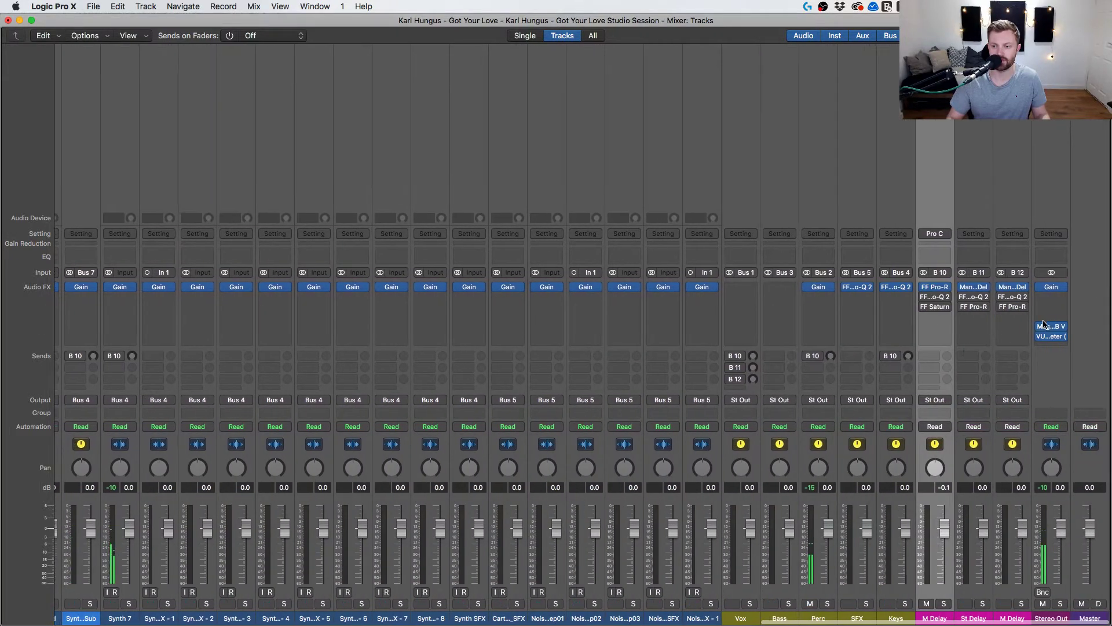
scroll(927, 301, "left", 15)
key("super+2")
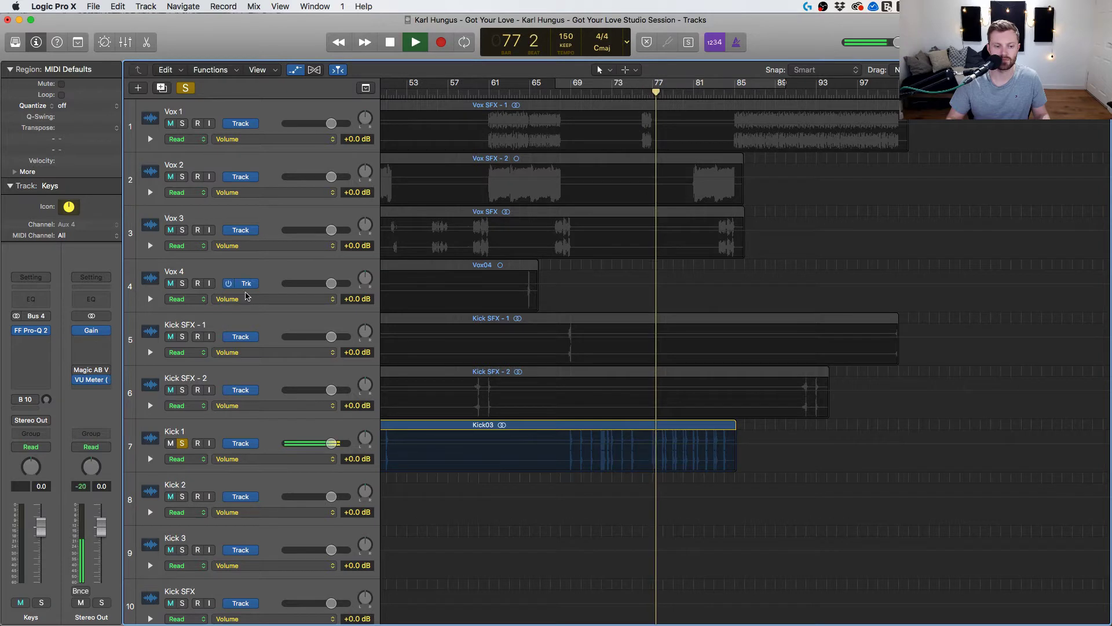
Raise Kick 1's volume to +6.0 dB, then select Kick 1 and audition it in playback.
left_click_drag(330, 443, 347, 443)
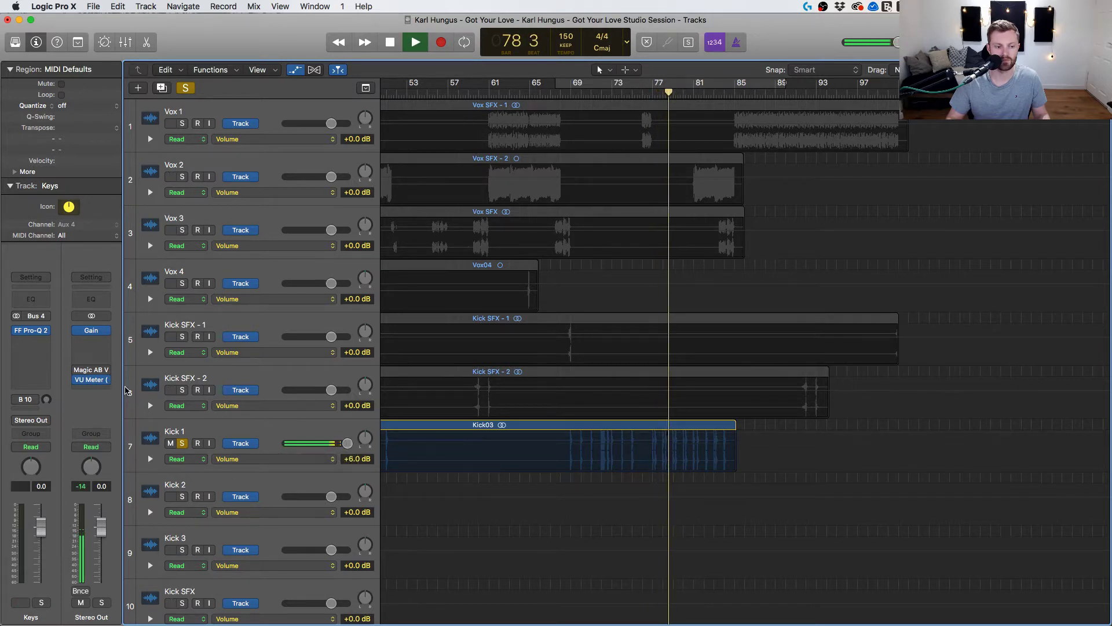
key("space")
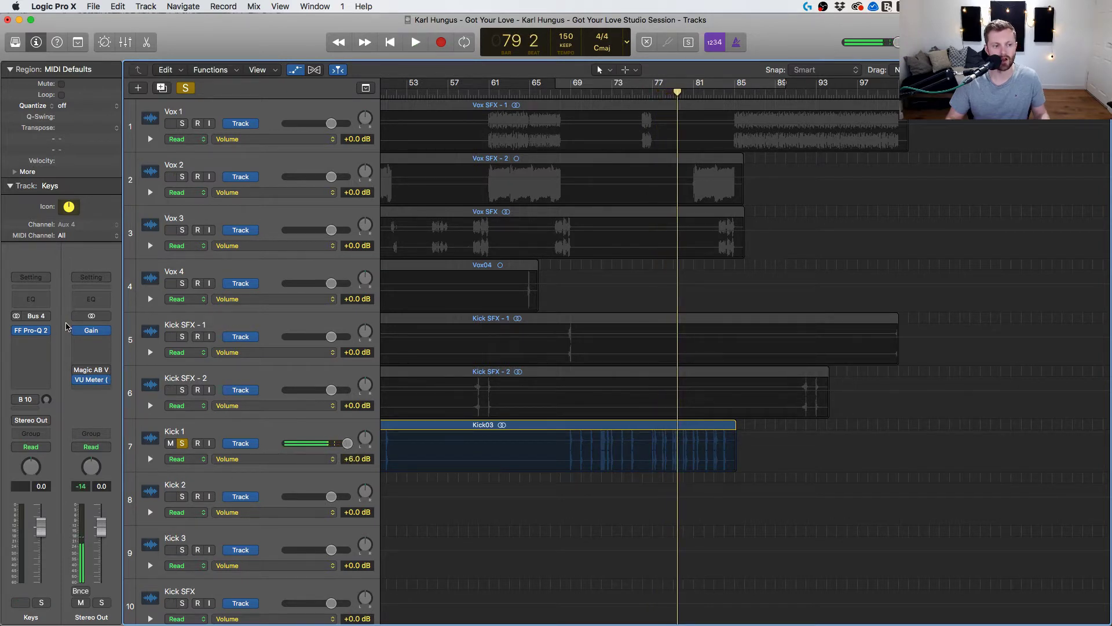
left_click(267, 439)
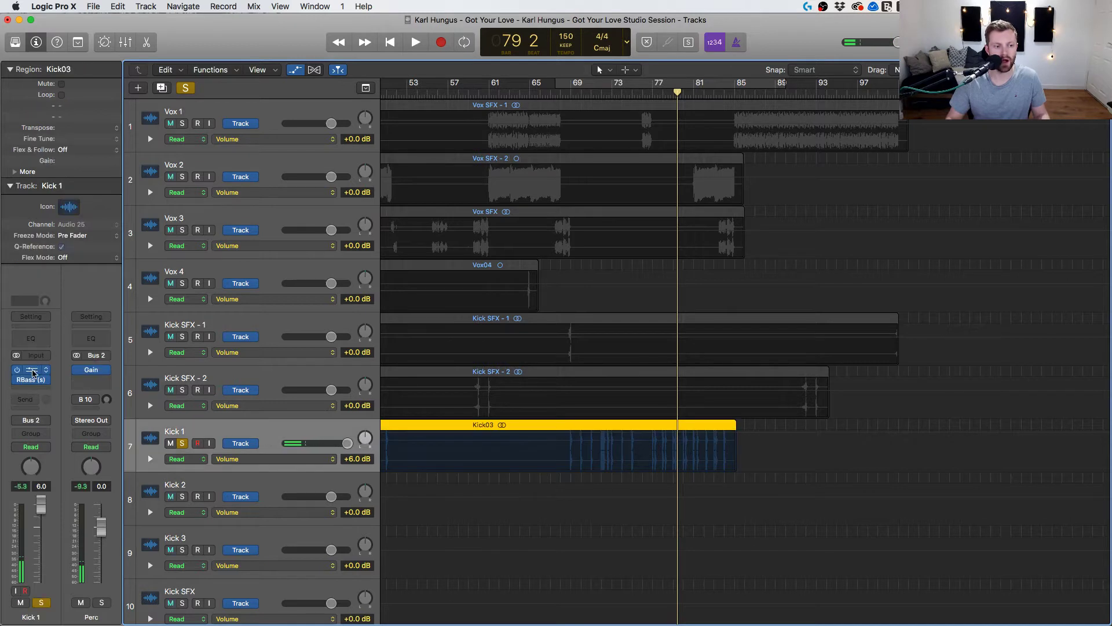
key("space")
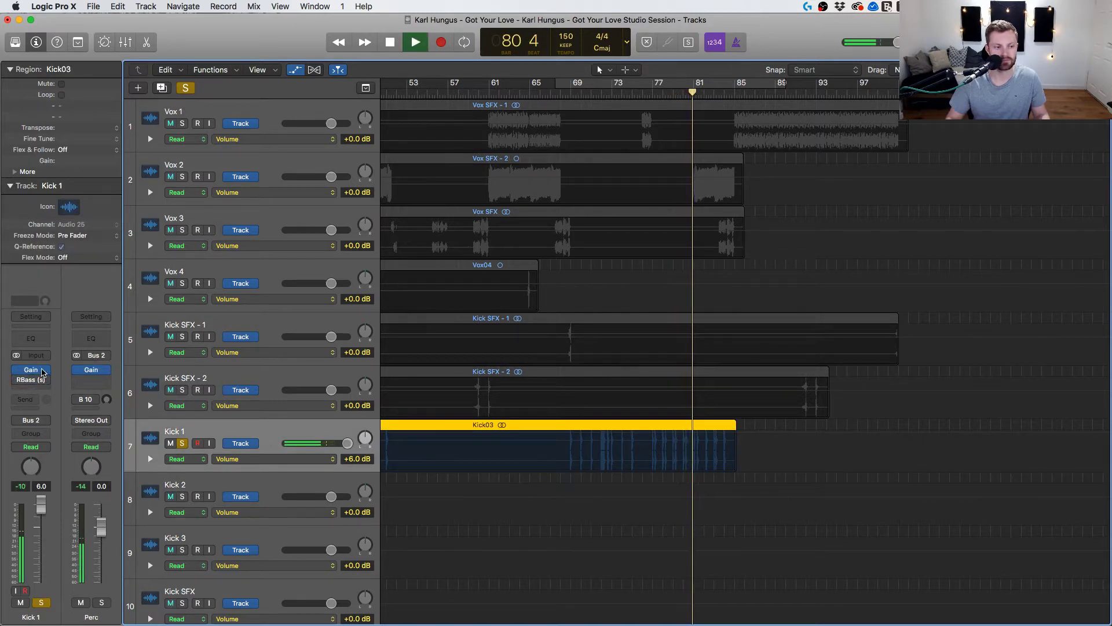
mouse_move(18, 383)
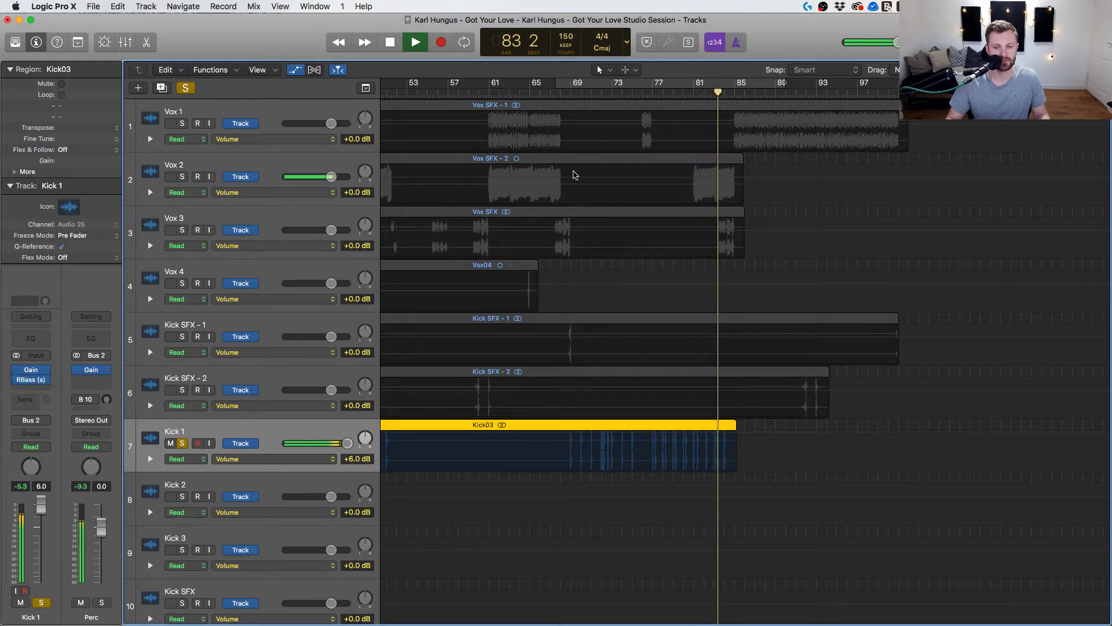
key("space")
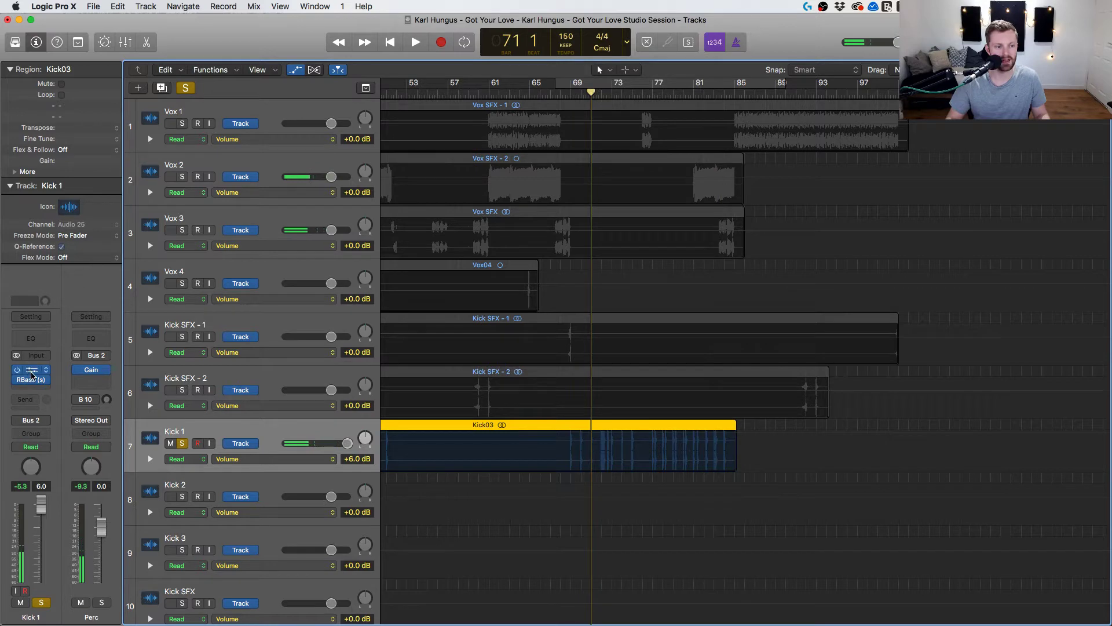
left_click(32, 376)
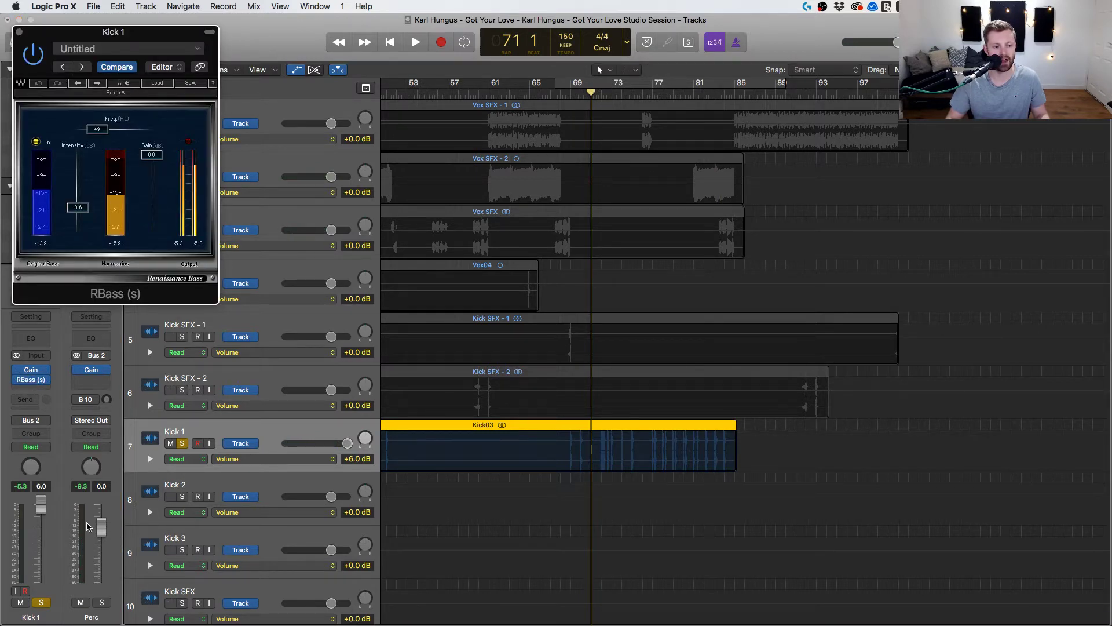
key("x")
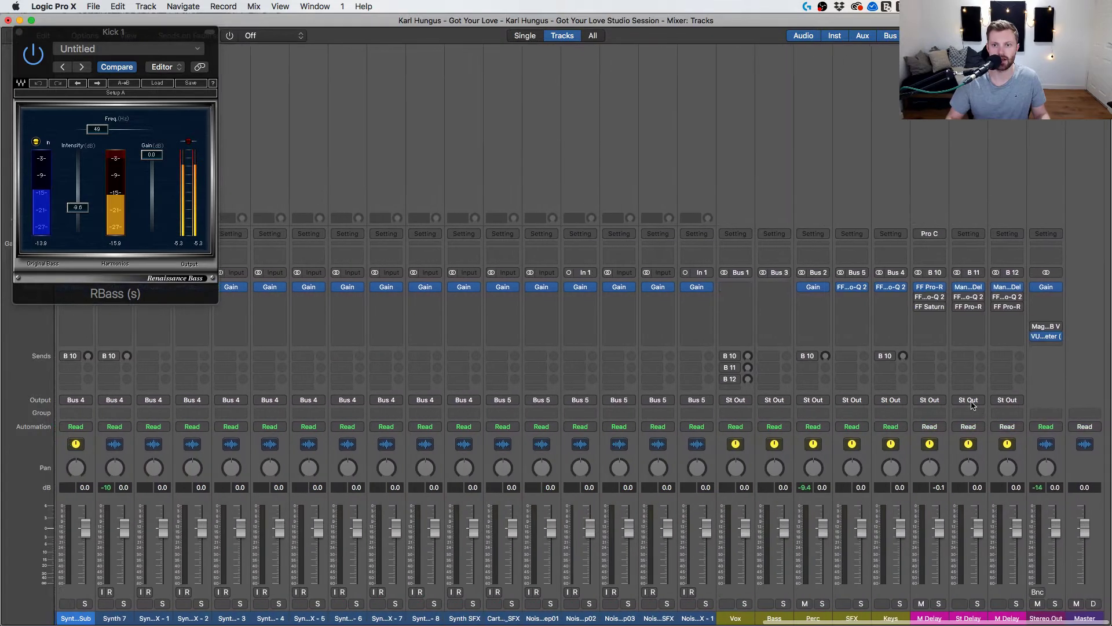
key("x")
key("space")
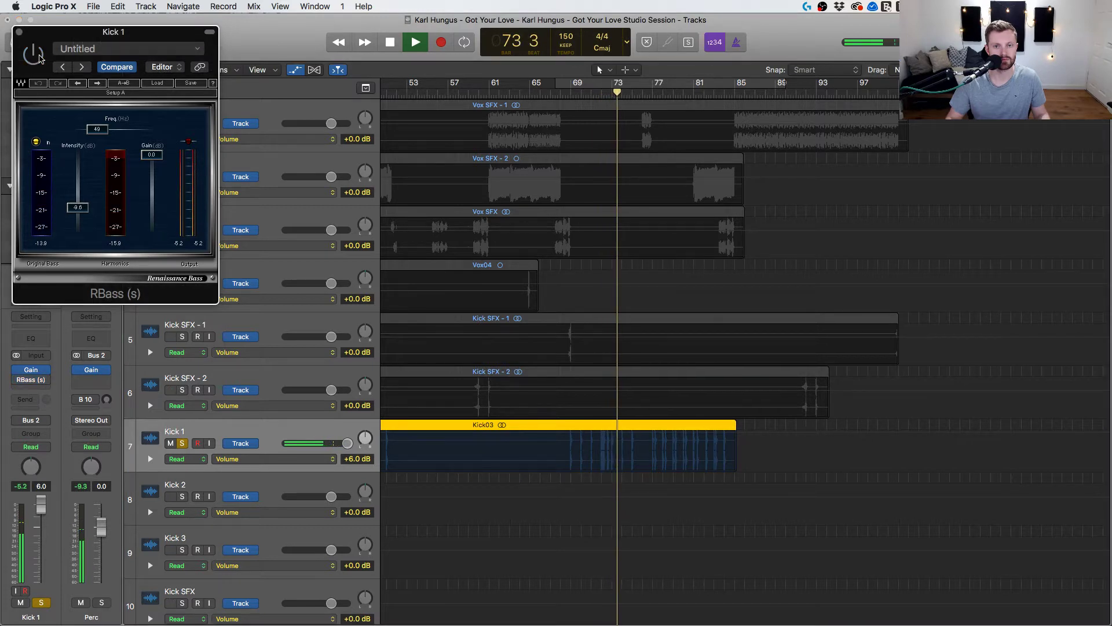
key("space")
double_click(564, 91)
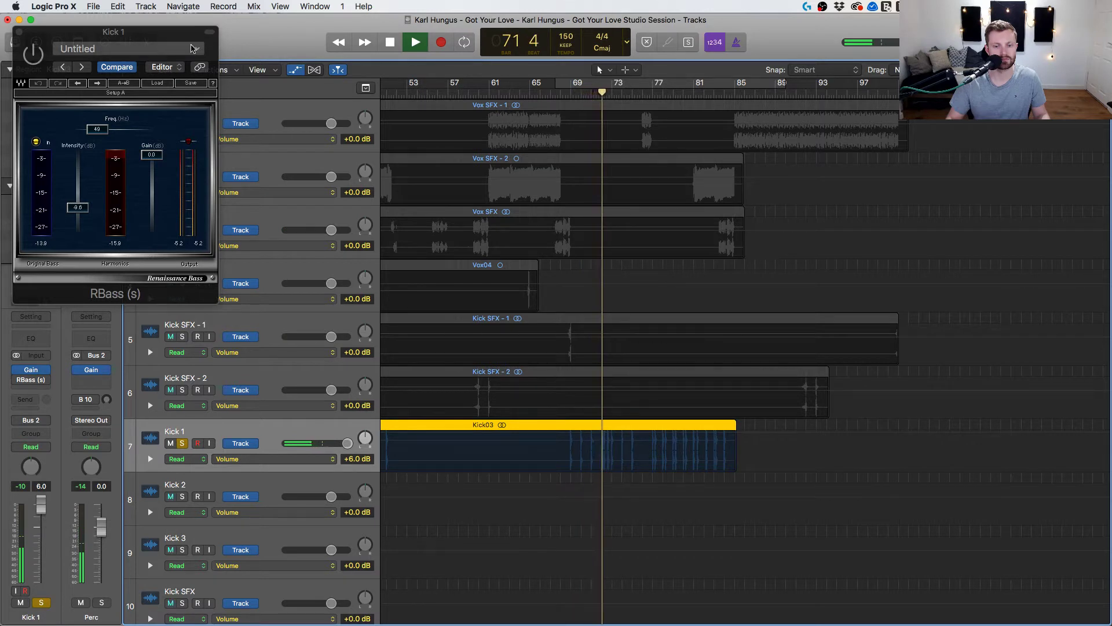
double_click(595, 96)
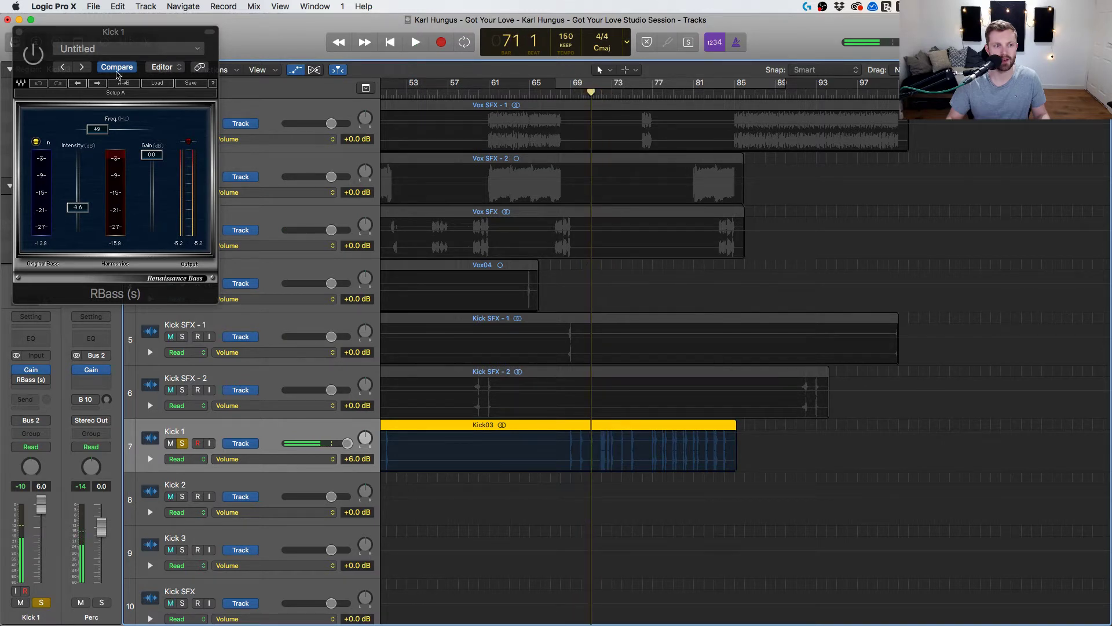
key("space")
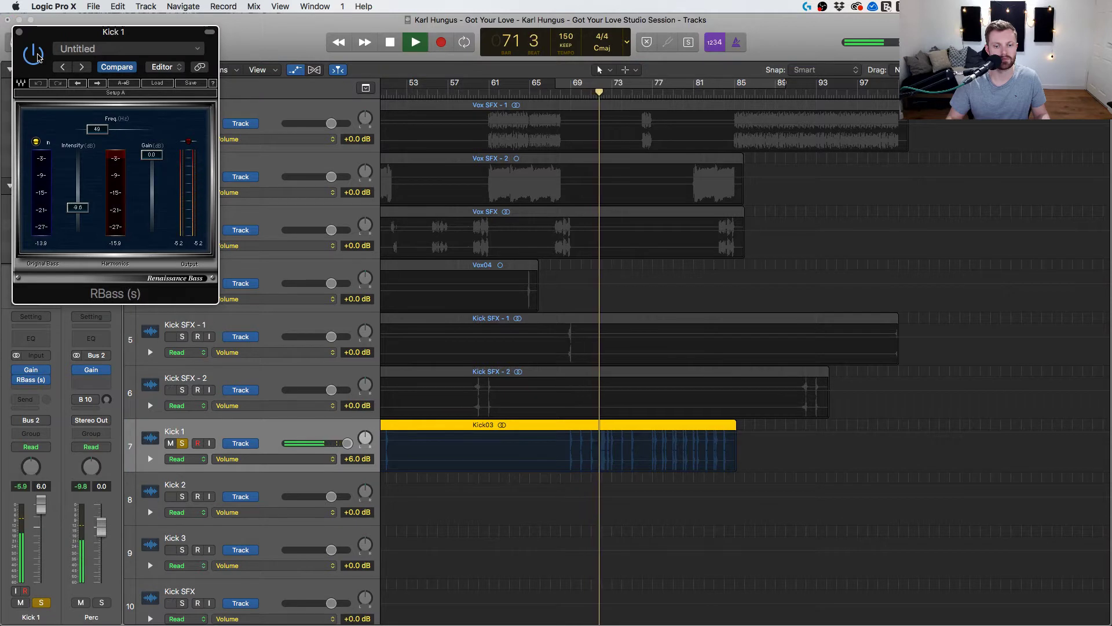
key("space")
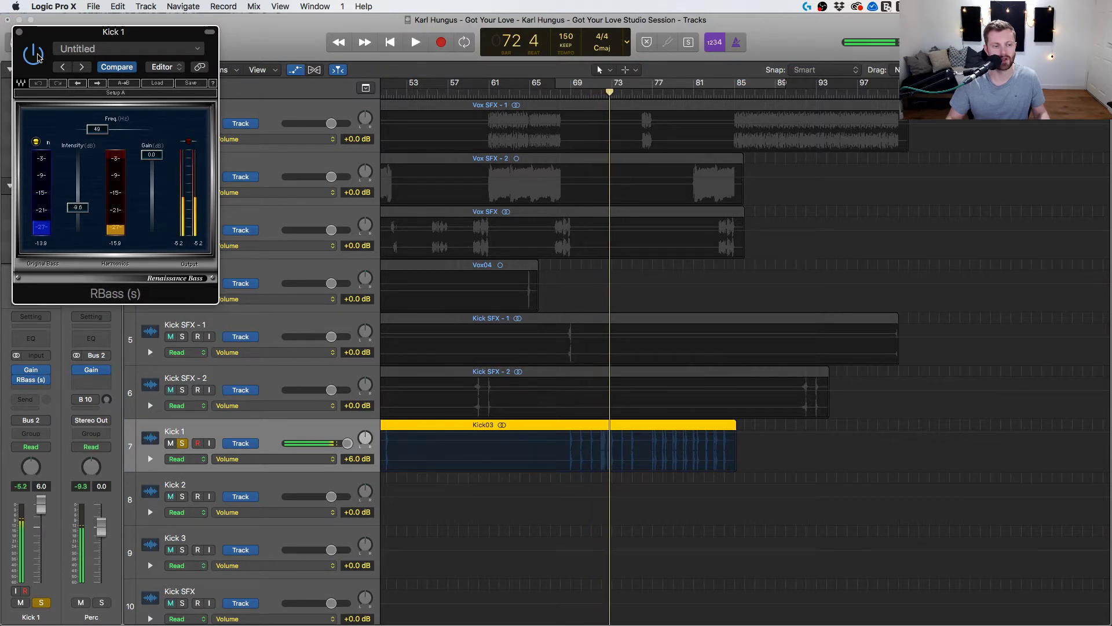
left_click(19, 32)
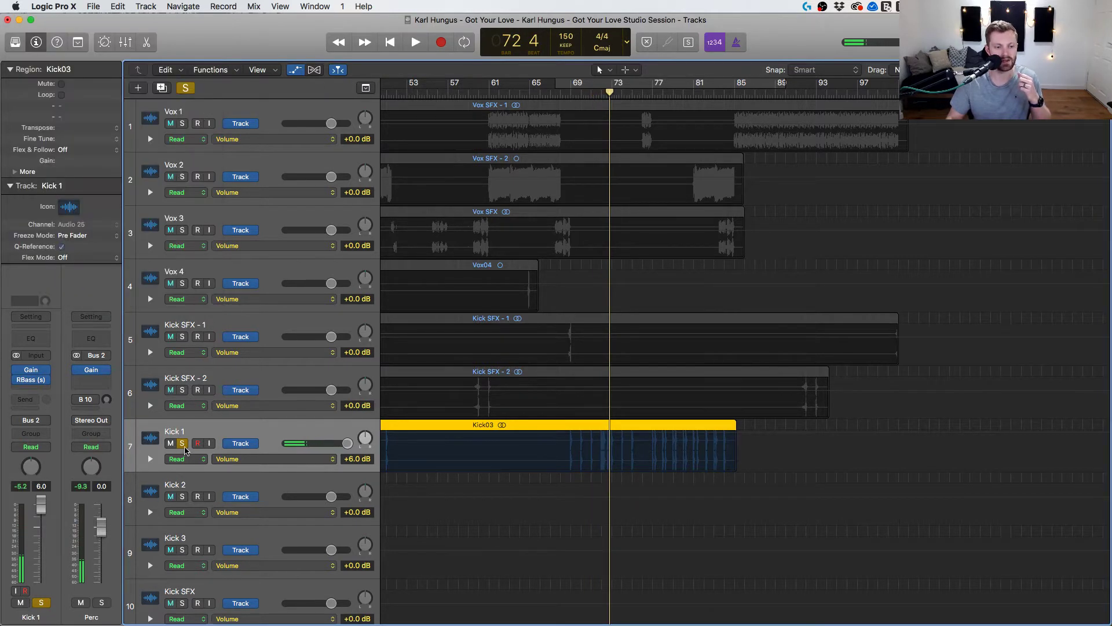
Unsolo Kick 1 and enable Cycle to loop bars 69–89.
left_click(184, 445)
scroll(348, 411, "down", 3)
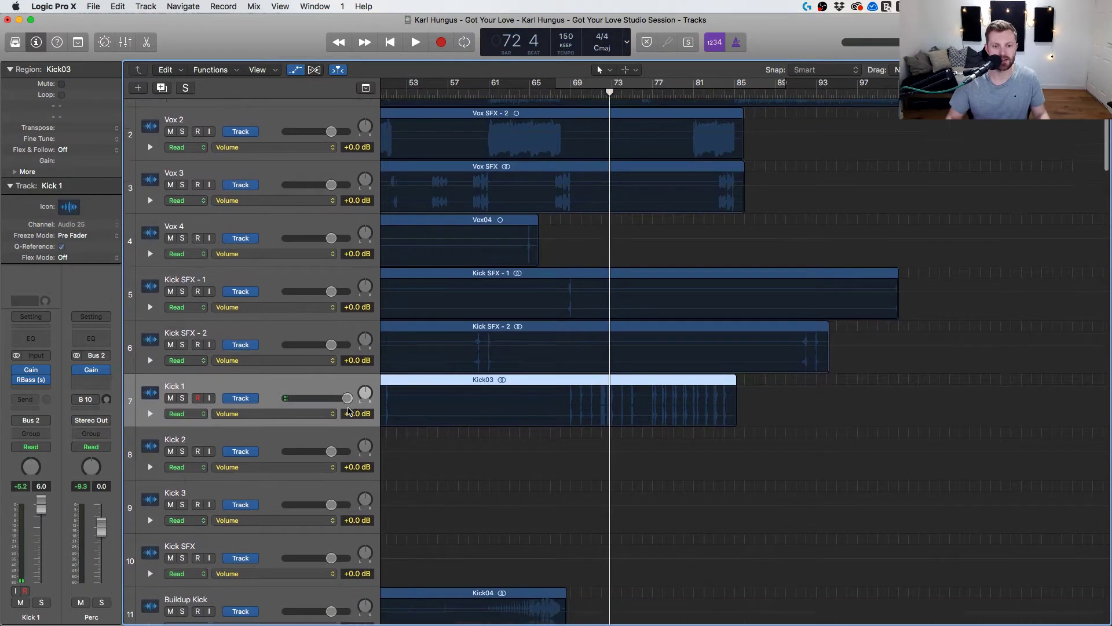
scroll(349, 411, "down", 10)
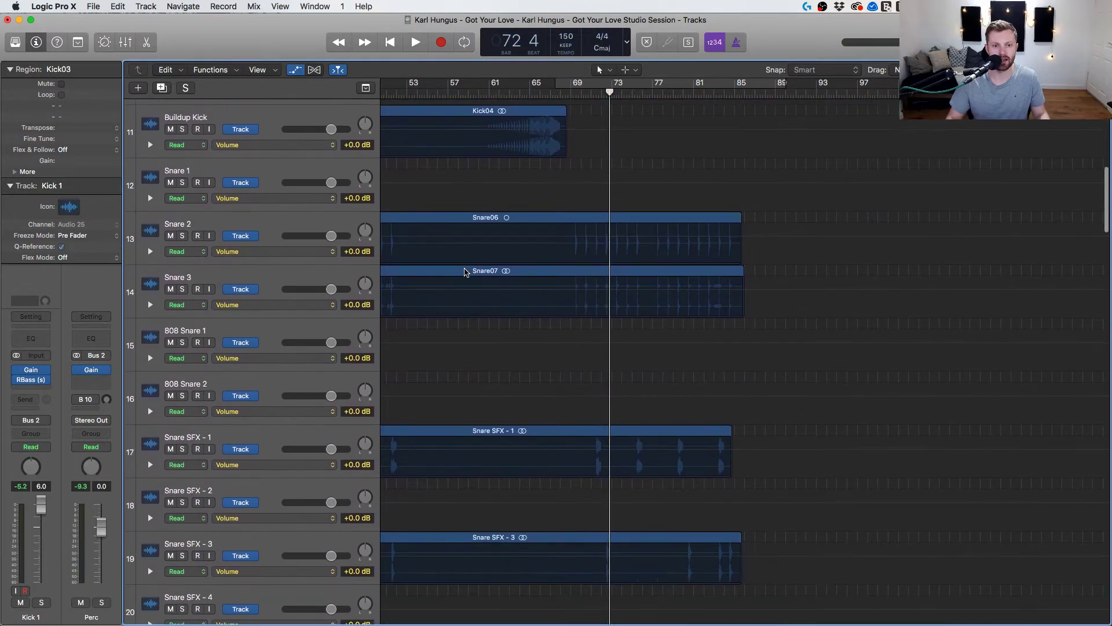
scroll(465, 273, "up", 10)
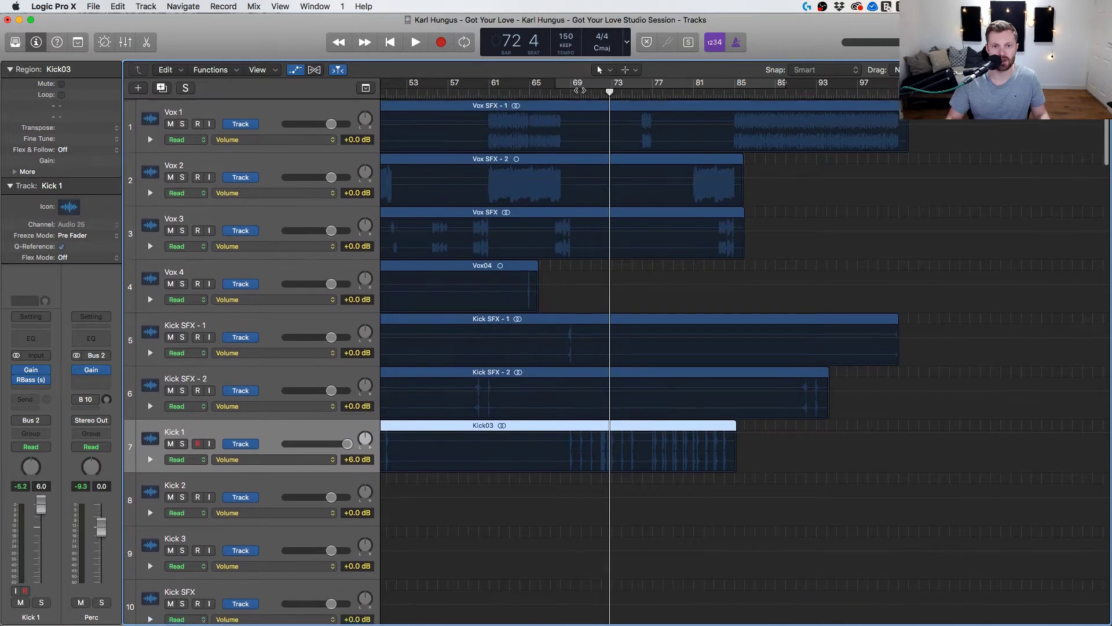
key("c")
Reopen the RBass plug-in on Kick 1's insert slot.
scroll(420, 350, "down", 20)
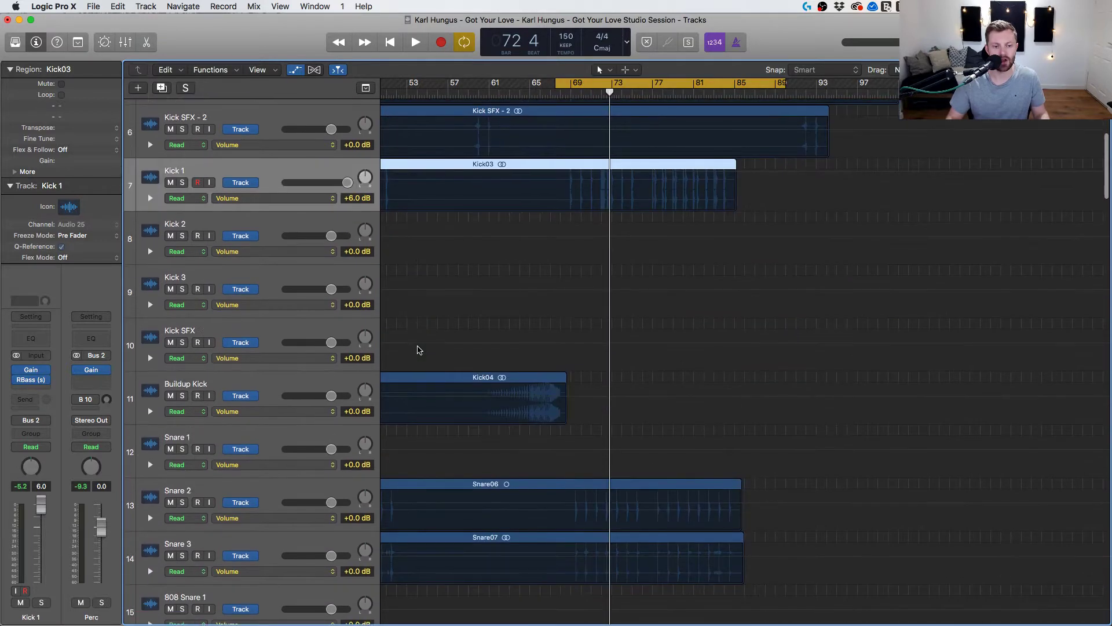
scroll(420, 350, "down", 15)
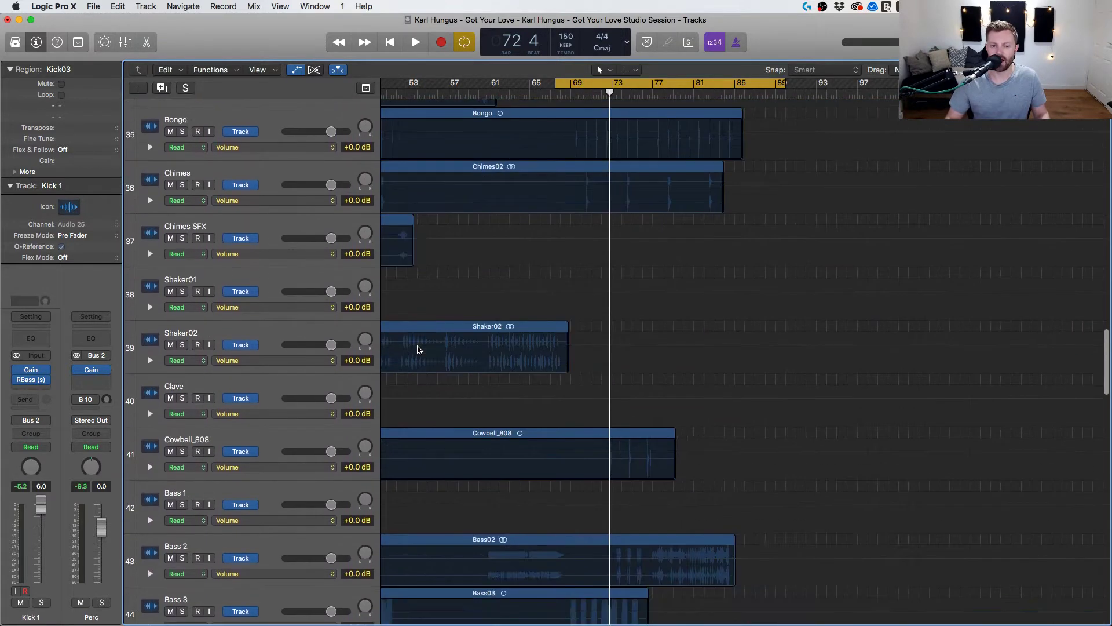
scroll(420, 350, "down", 11)
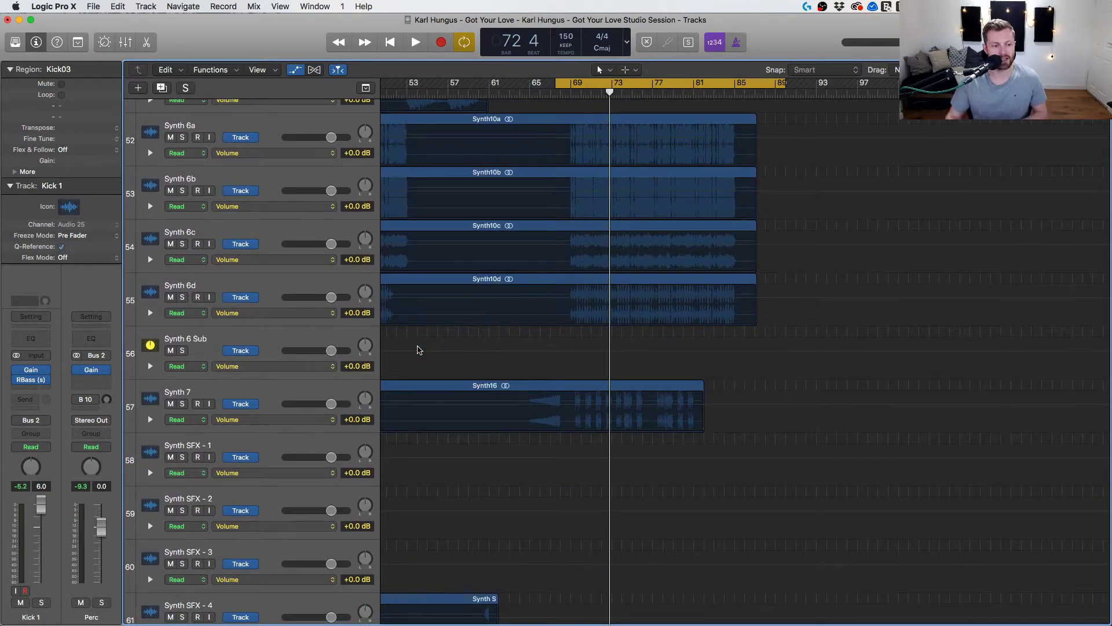
scroll(419, 350, "up", 20)
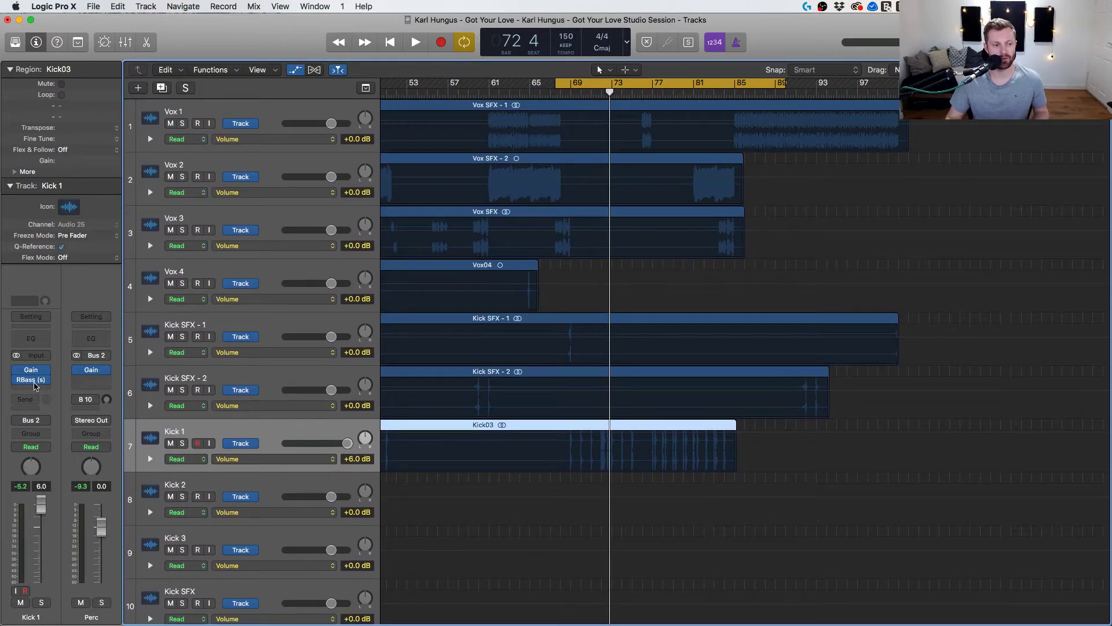
left_click(34, 382)
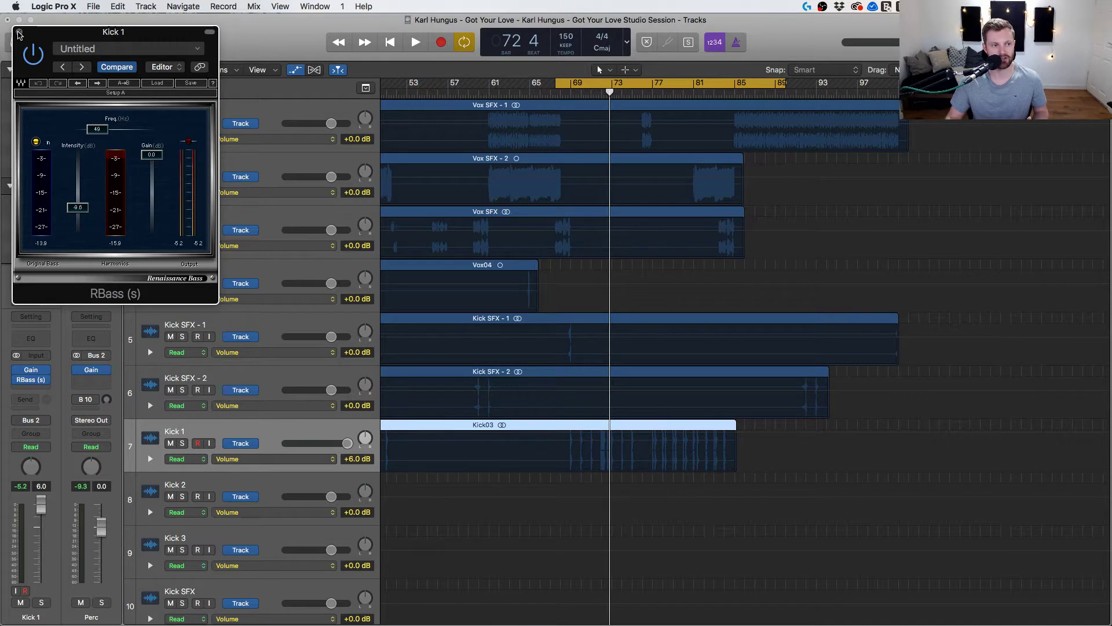
Move Kick 1's RBass window up-left, reopen it once, then close it.
left_click_drag(41, 36, 30, 20)
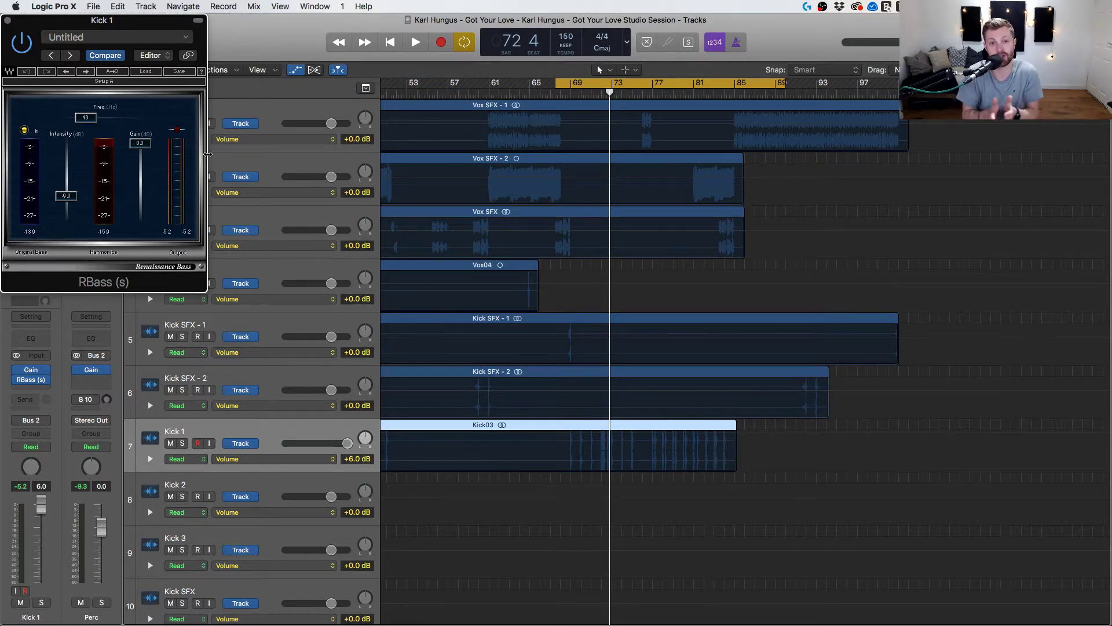
left_click(7, 20)
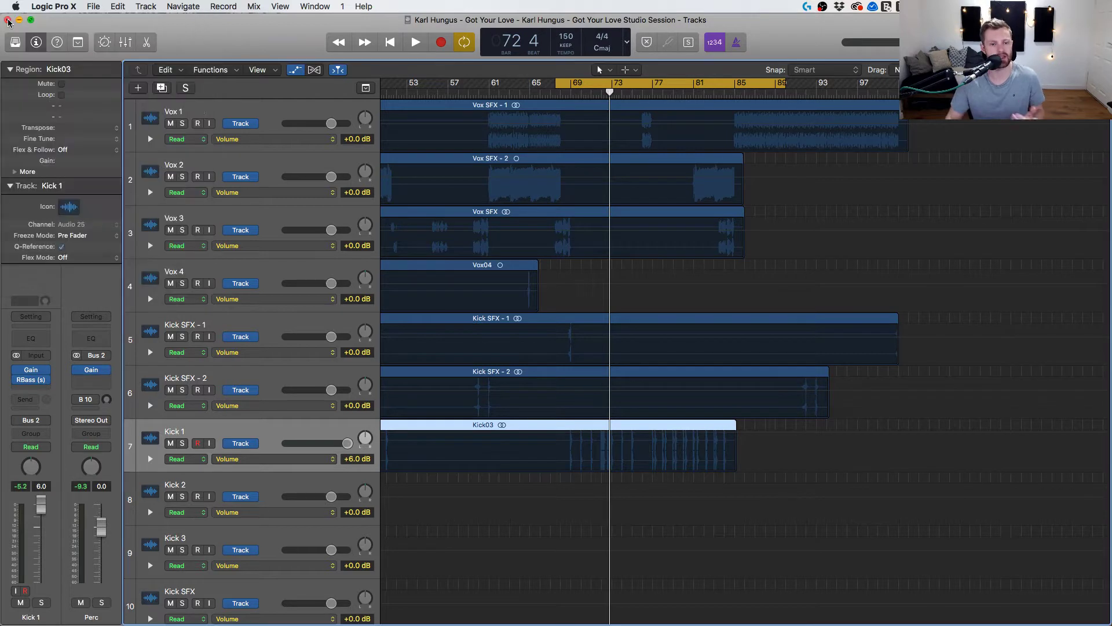
left_click(32, 380)
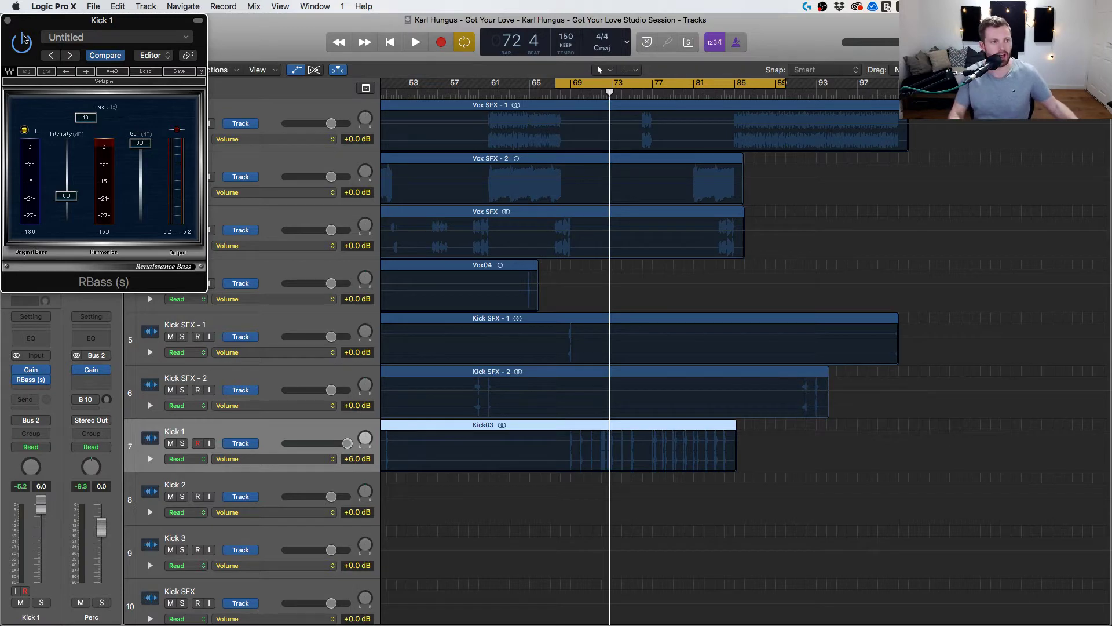
left_click(8, 20)
Open the mixer with X, scroll through the channel strips, and return to Tracks.
key("x")
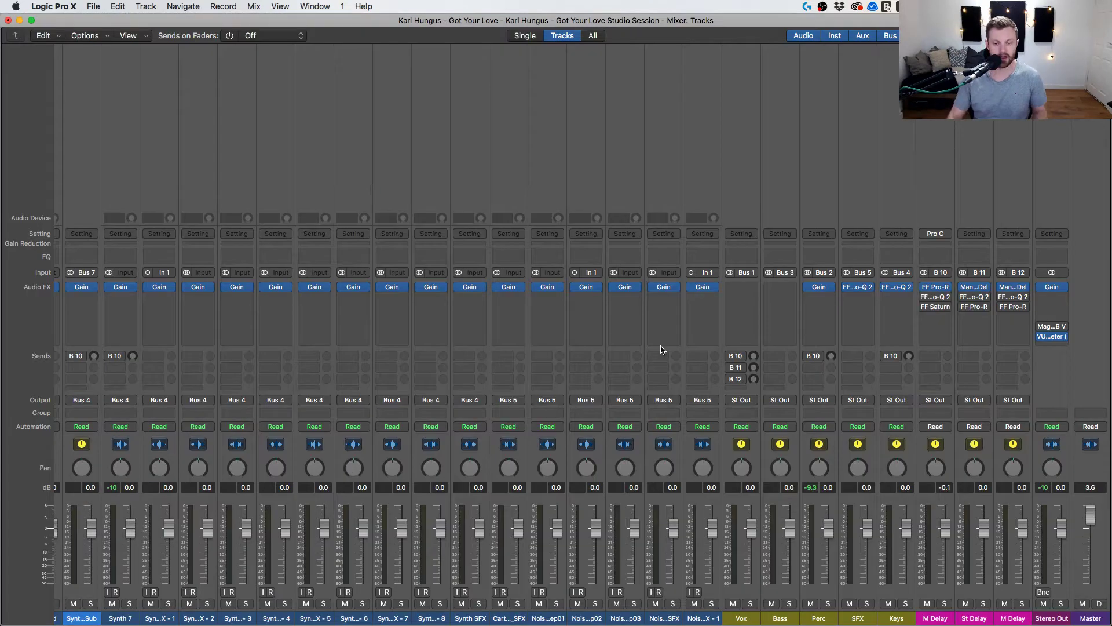
scroll(662, 350, "left", 10)
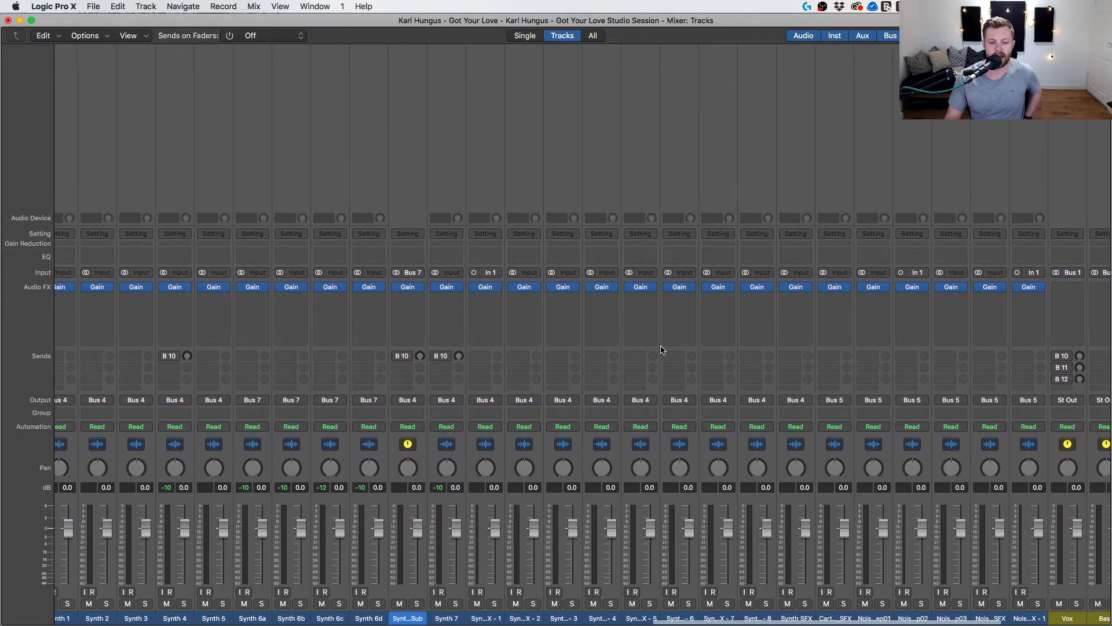
scroll(662, 350, "left", 15)
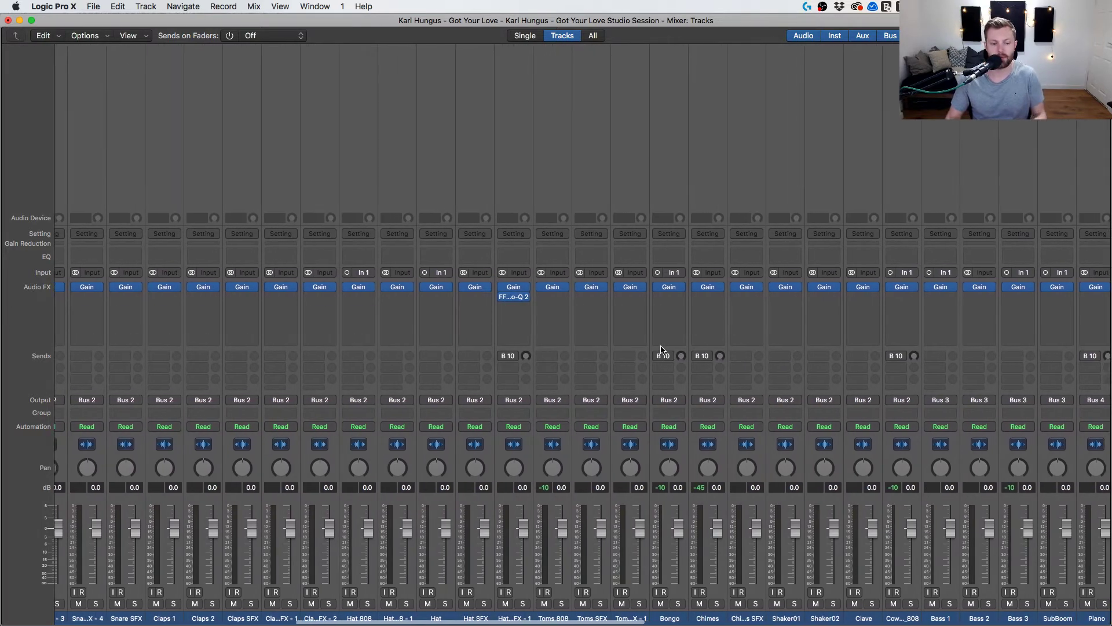
scroll(662, 350, "left", 8)
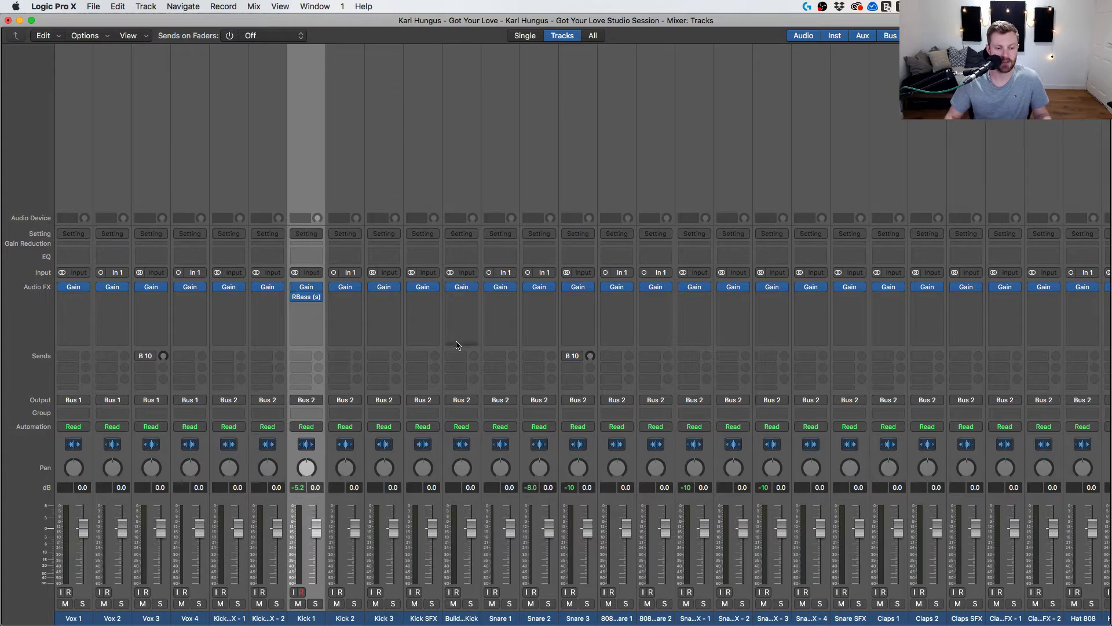
key("super+1")
Switch to screenset 2, cancel closing the project, and enlarge Tracks to fill the screen.
key("2")
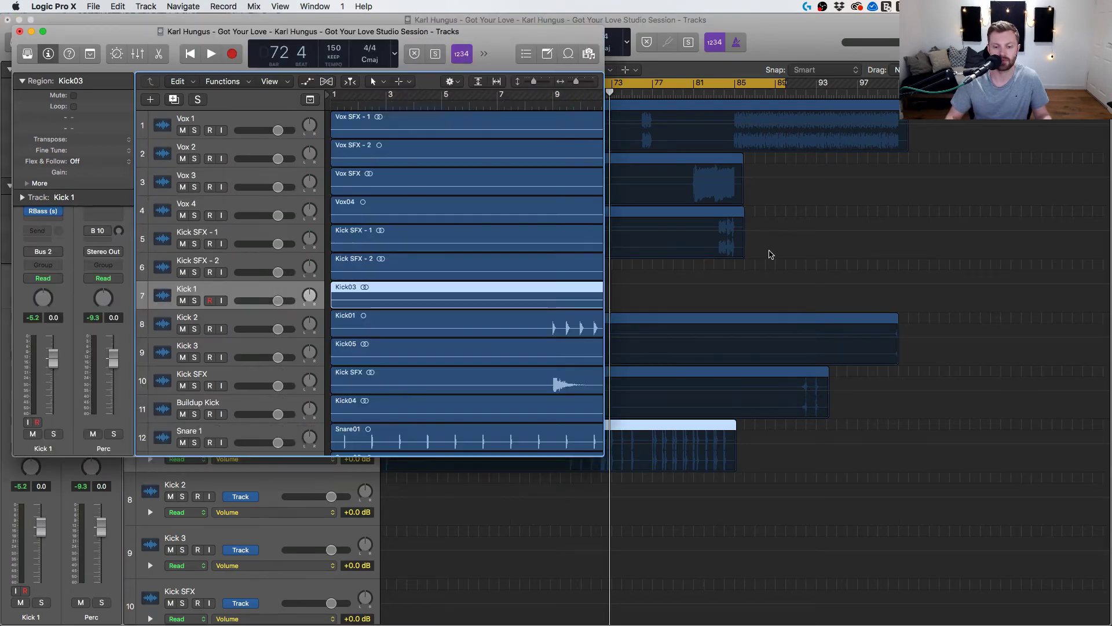
left_click(31, 43)
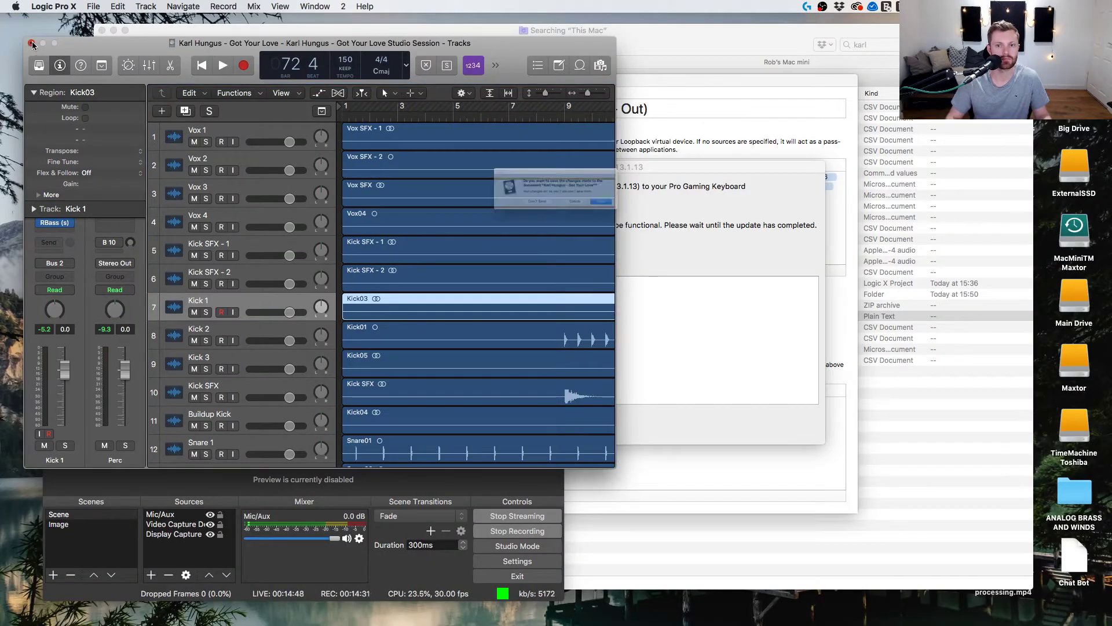
left_click(597, 215)
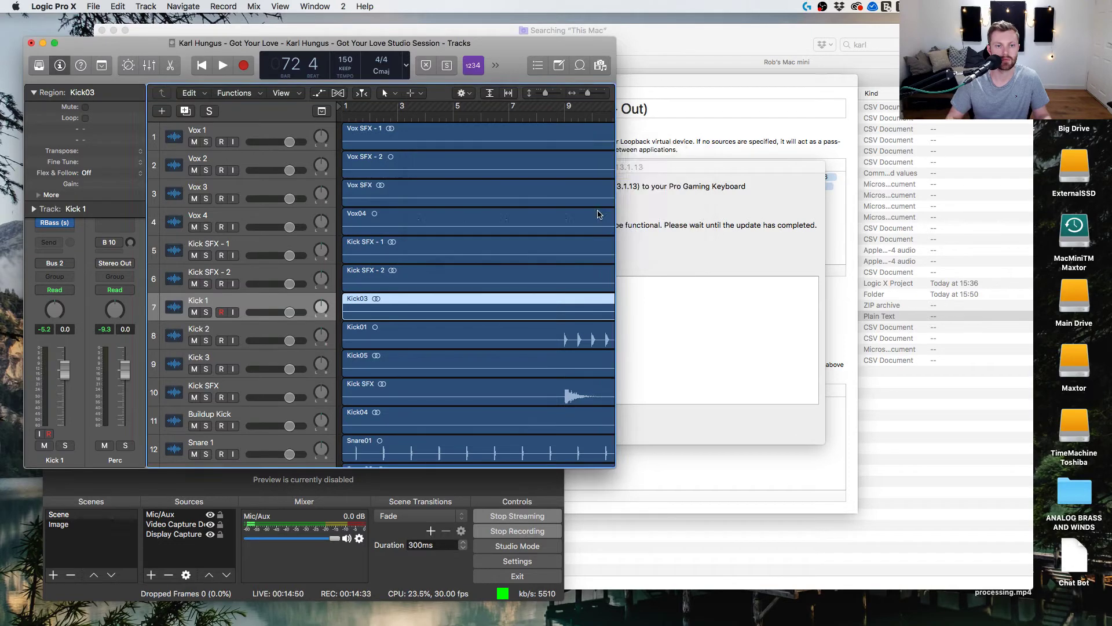
double_click(58, 46)
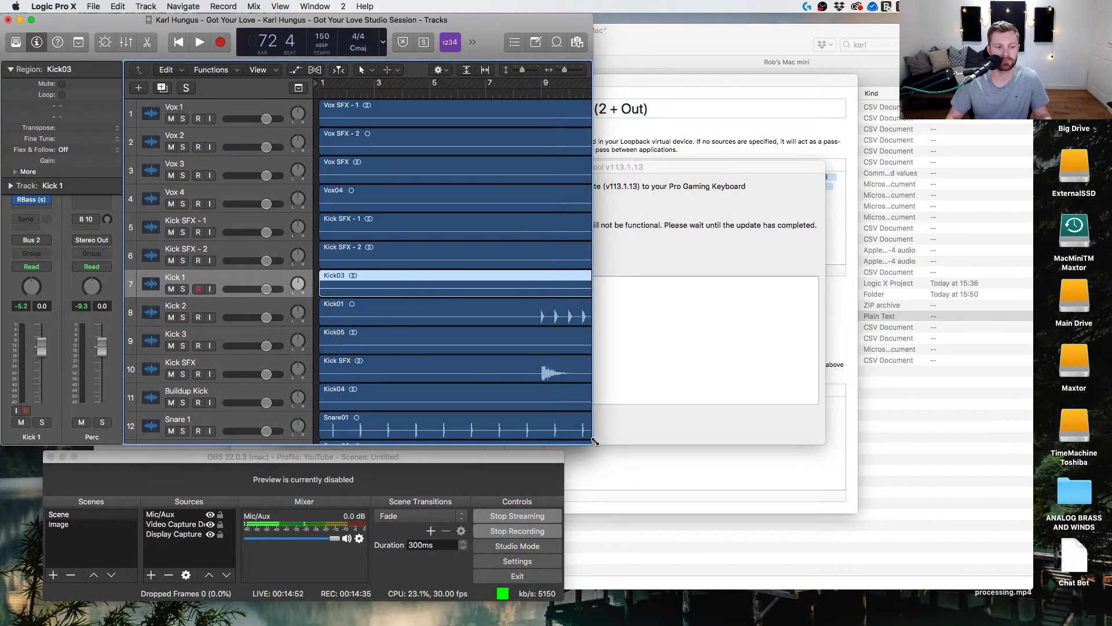
left_click_drag(592, 445, 1109, 623)
Reset the Master fader from 3.6 dB to 0.0 dB in the mixer.
key("super+2")
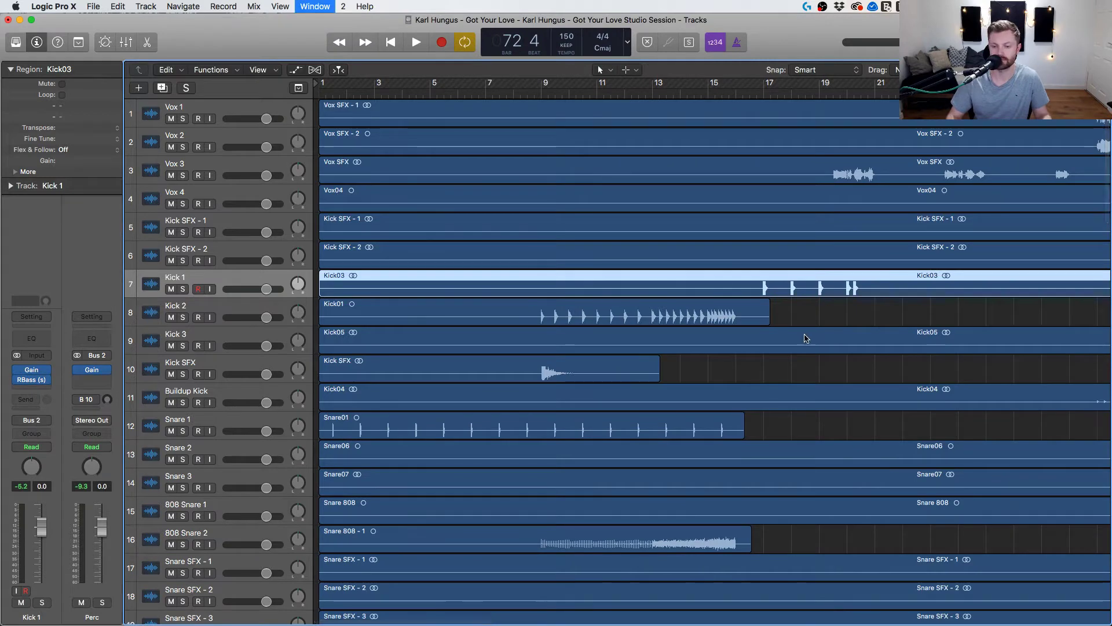
scroll(949, 398, "right", 10)
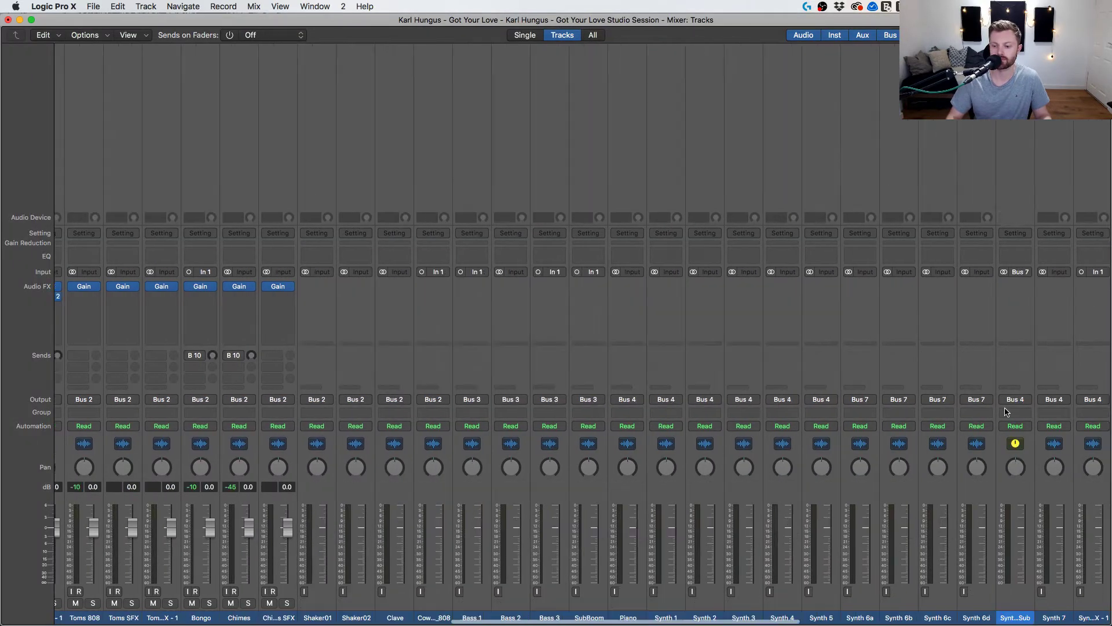
scroll(1008, 429, "right", 5)
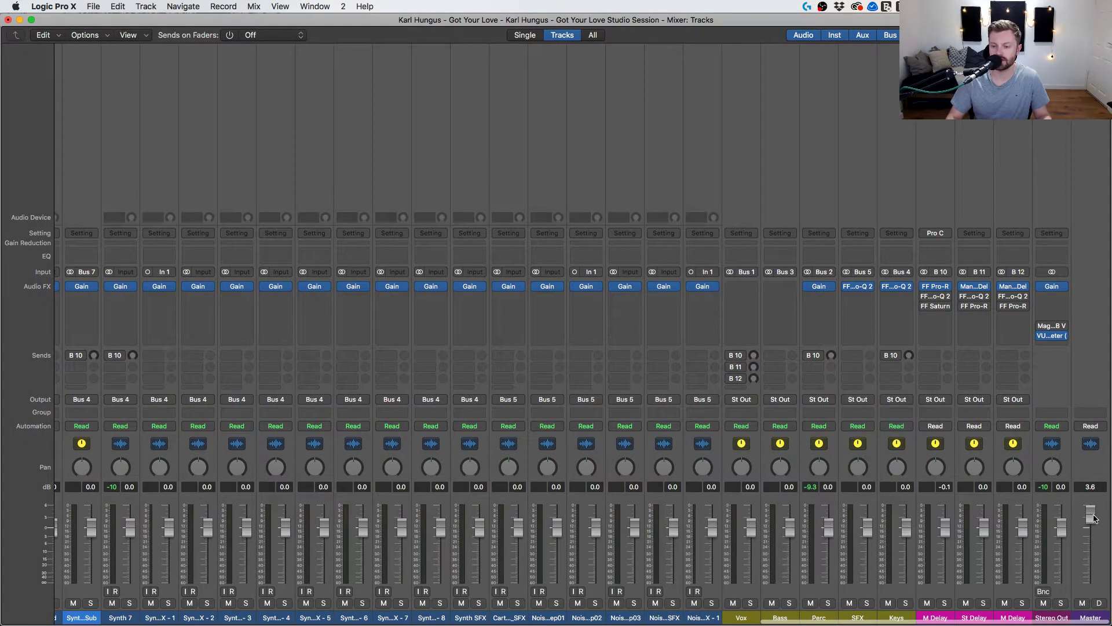
left_click(1091, 518, "alt")
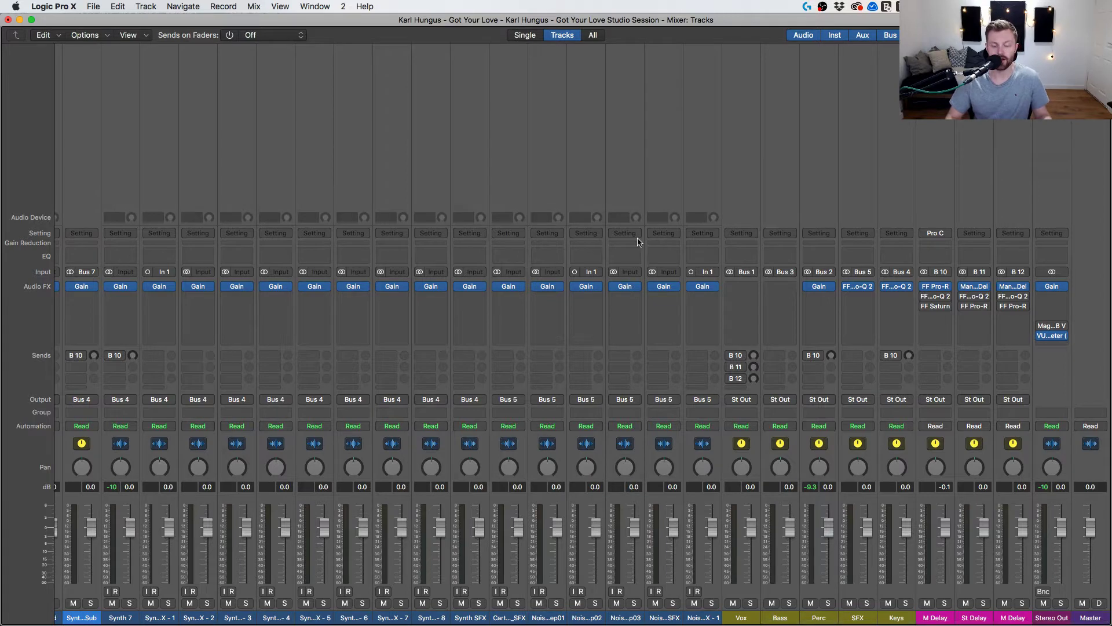
key("super+w")
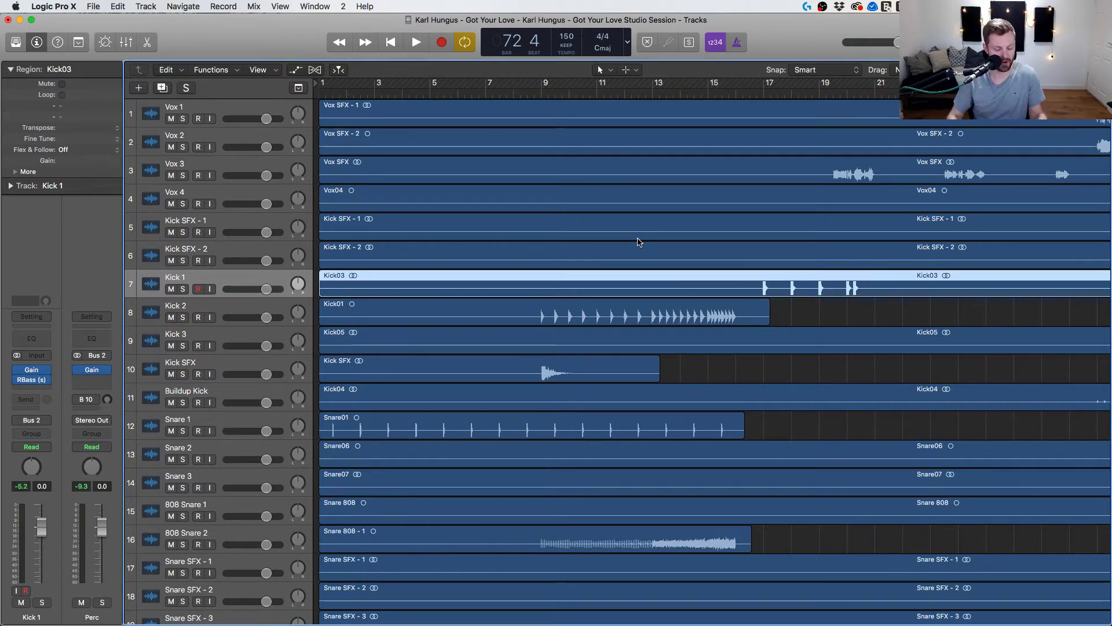
Reopen the mixer and bring the Logic mixer window back to the front via Mission Control.
key("super+2")
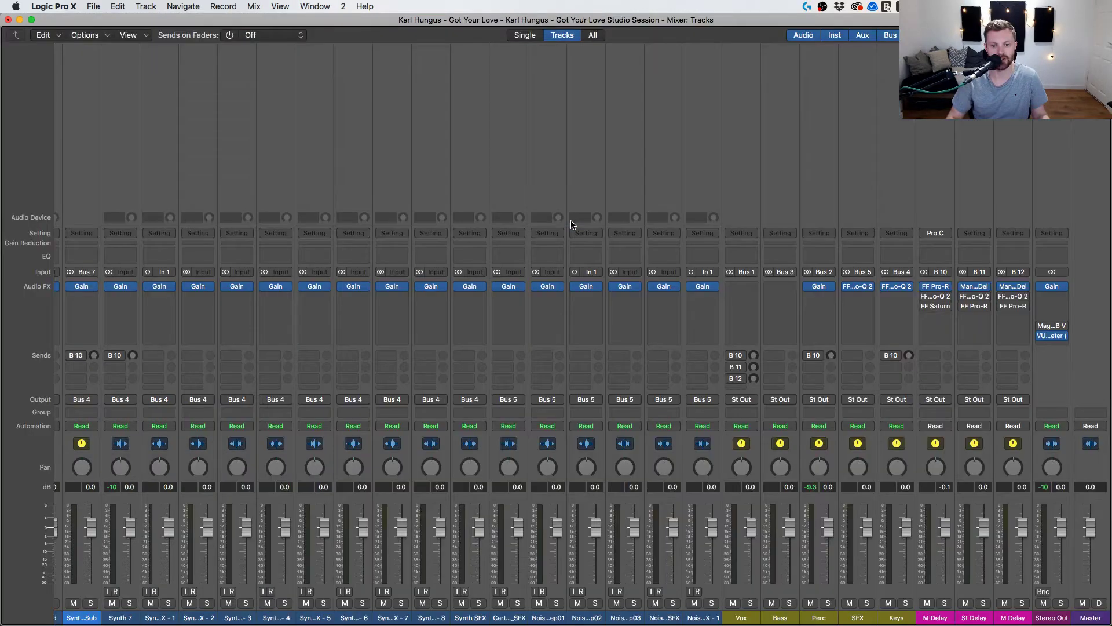
scroll(649, 309, "left", 15)
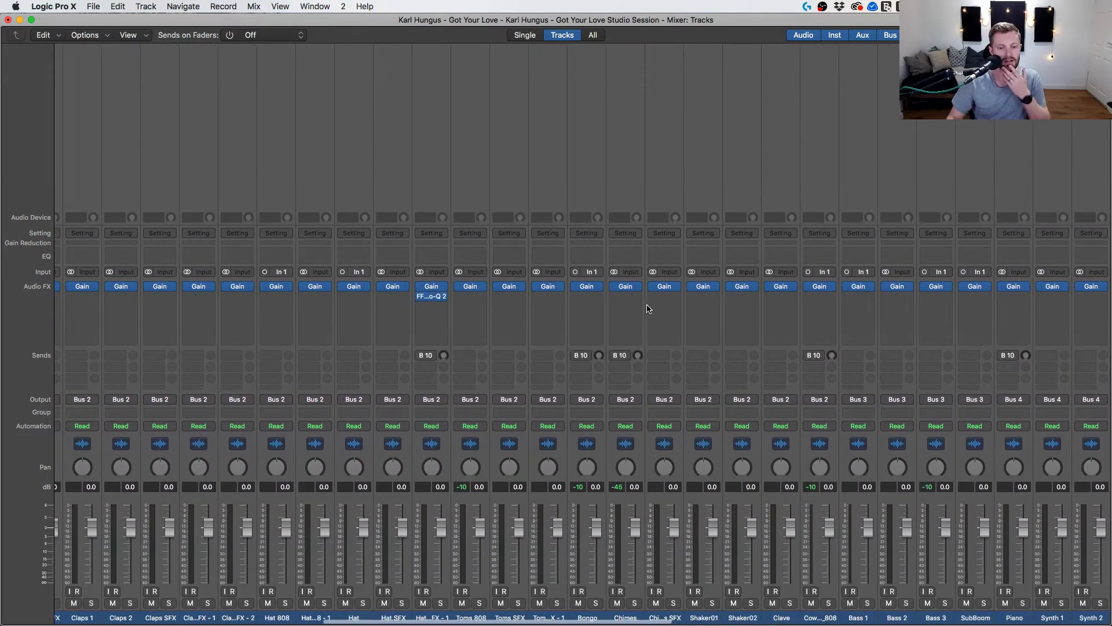
scroll(648, 309, "right", 15)
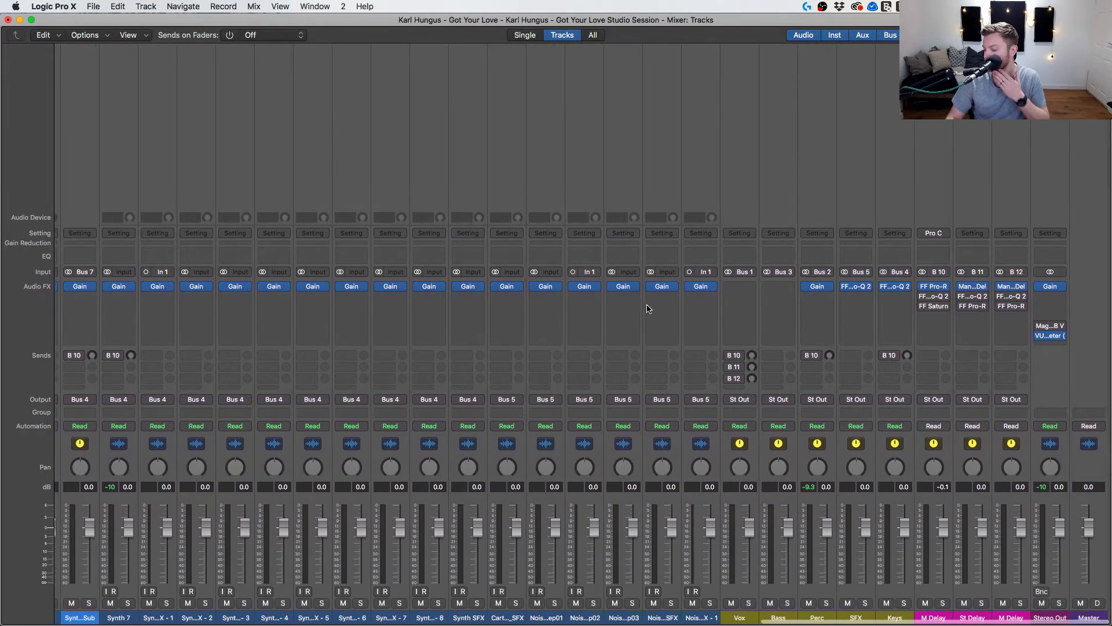
key("ctrl+Up")
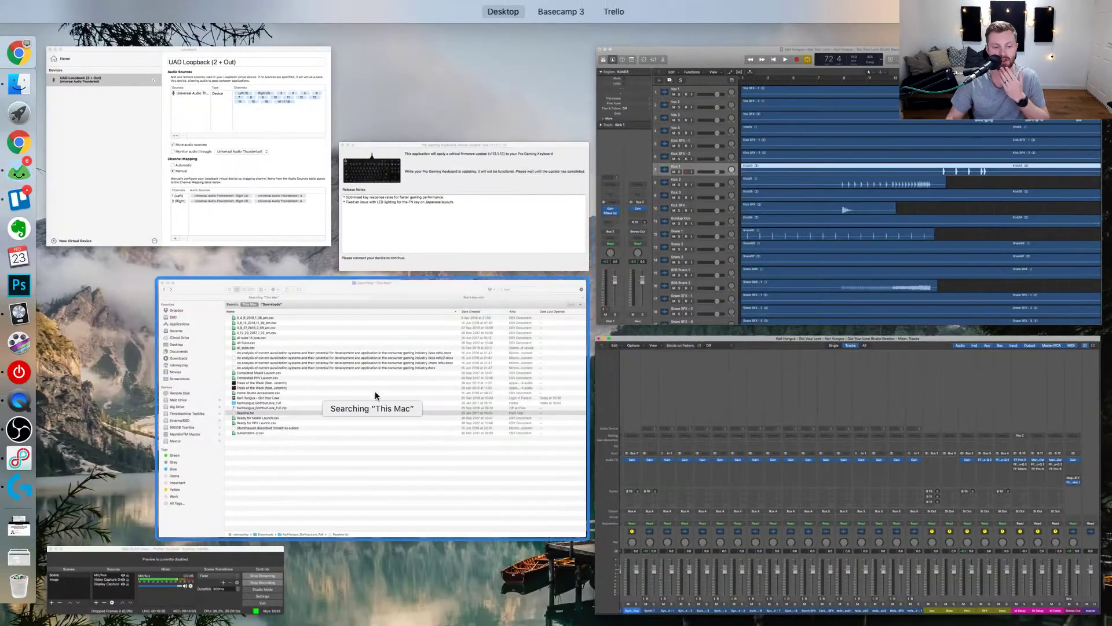
left_click(761, 424)
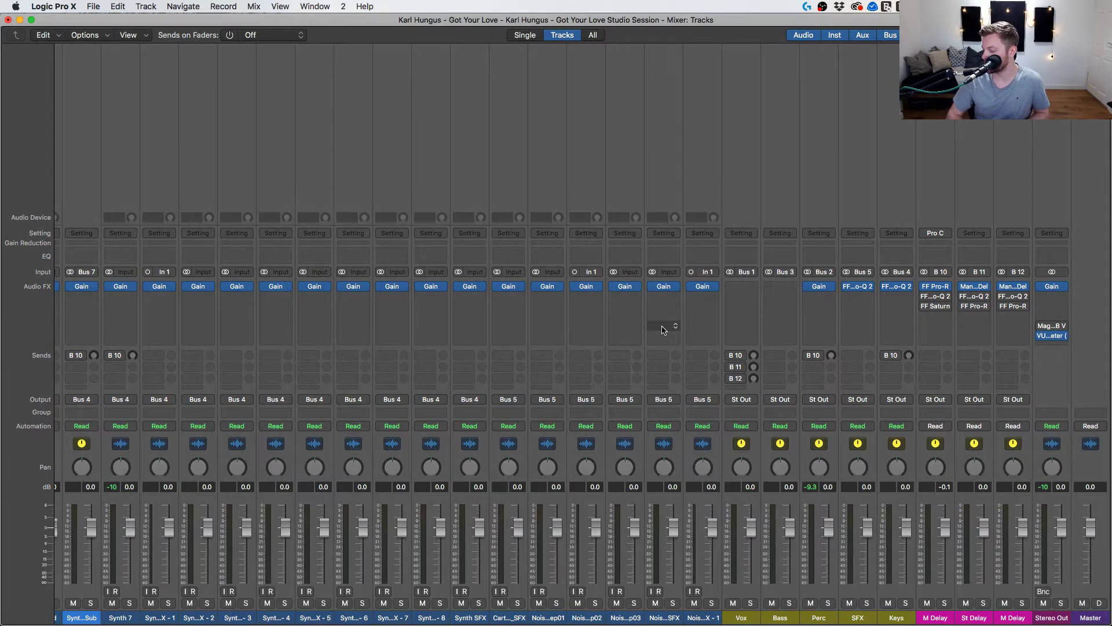
Dismiss Stereo Out's insert list, then close the Magic AB V2 window and the mixer.
left_click(1058, 326)
left_click(1050, 327)
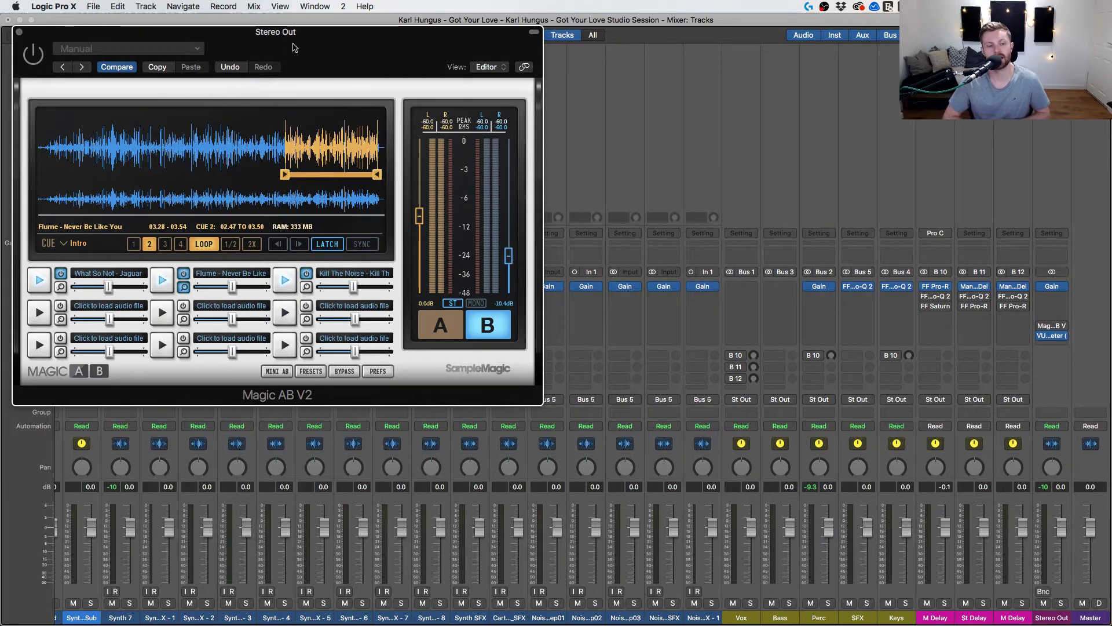
left_click(16, 33)
left_click(9, 20)
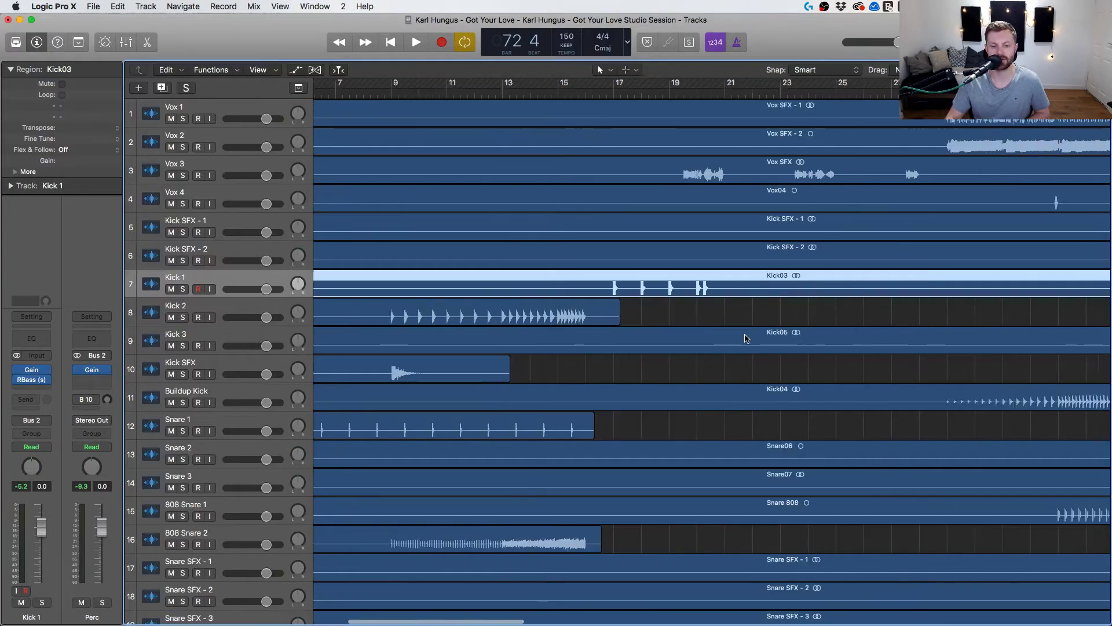
Clear the region selection and zoom with Z to fit all tracks in view.
scroll(1042, 536, "down", 10)
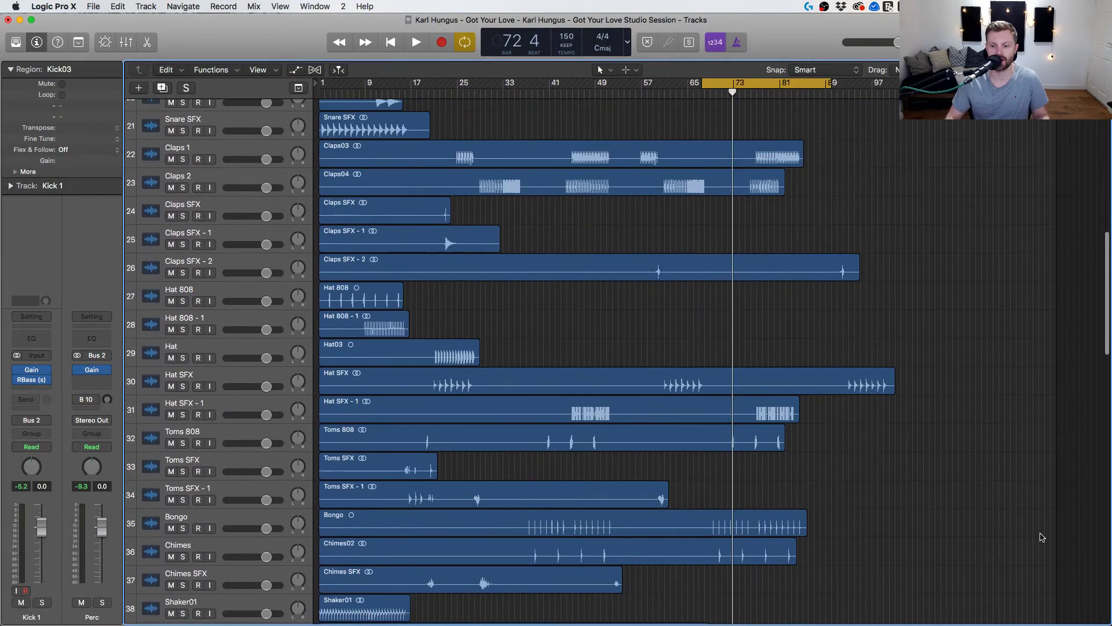
scroll(794, 534, "down", 10)
left_click(921, 426)
key("z")
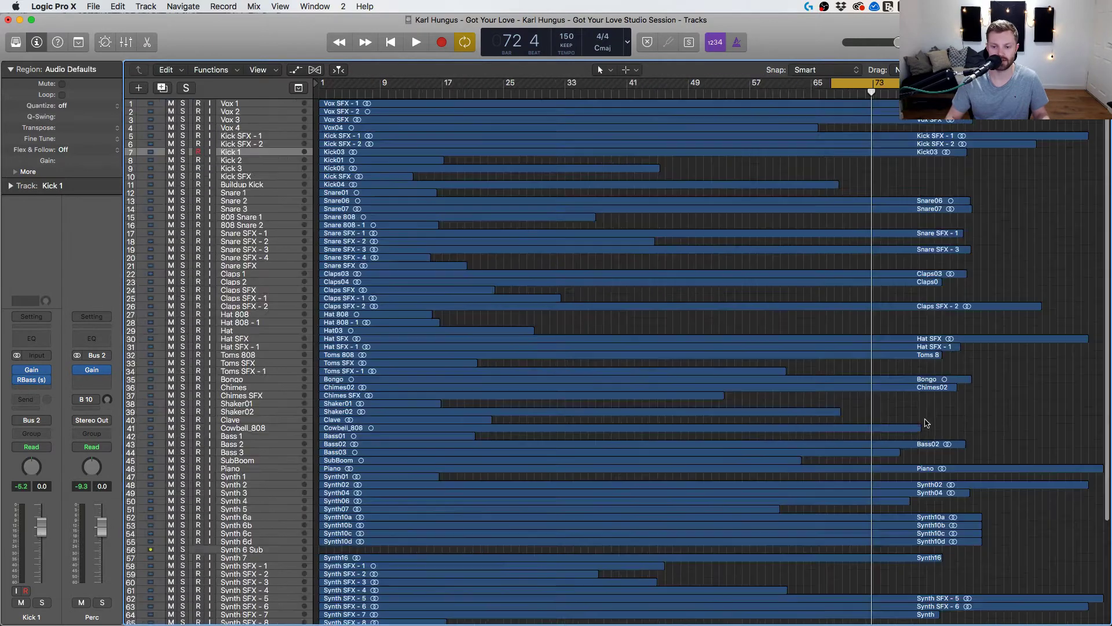
scroll(923, 486, "down", 5)
scroll(924, 486, "right", 5)
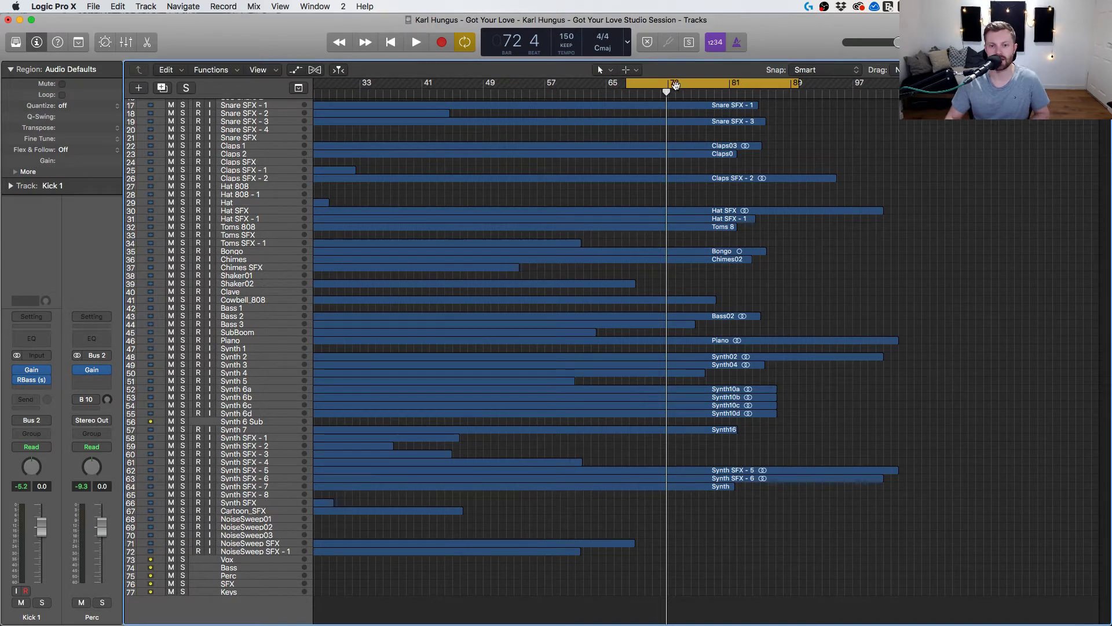
Toggle the cycle range off and back on, then reopen the mixer.
left_click(676, 87)
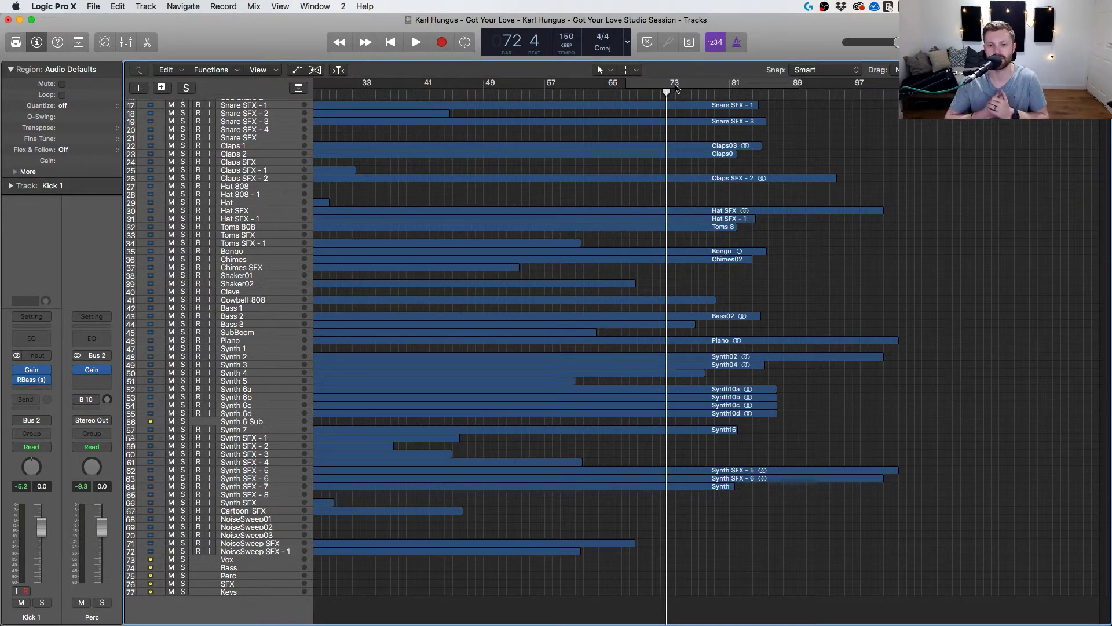
left_click(675, 85)
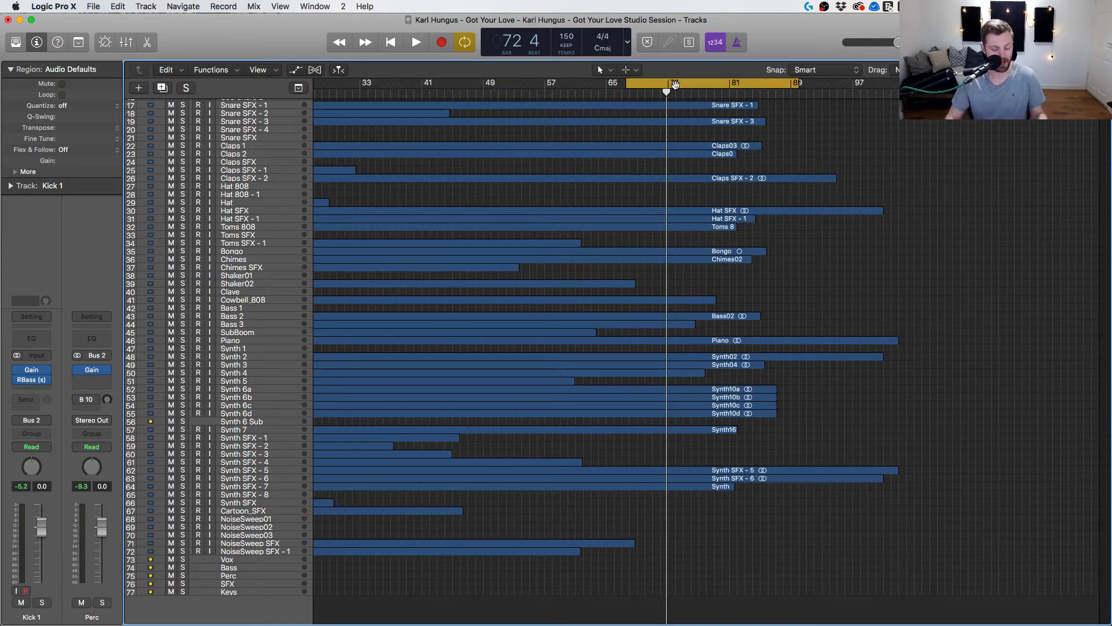
key("super+2")
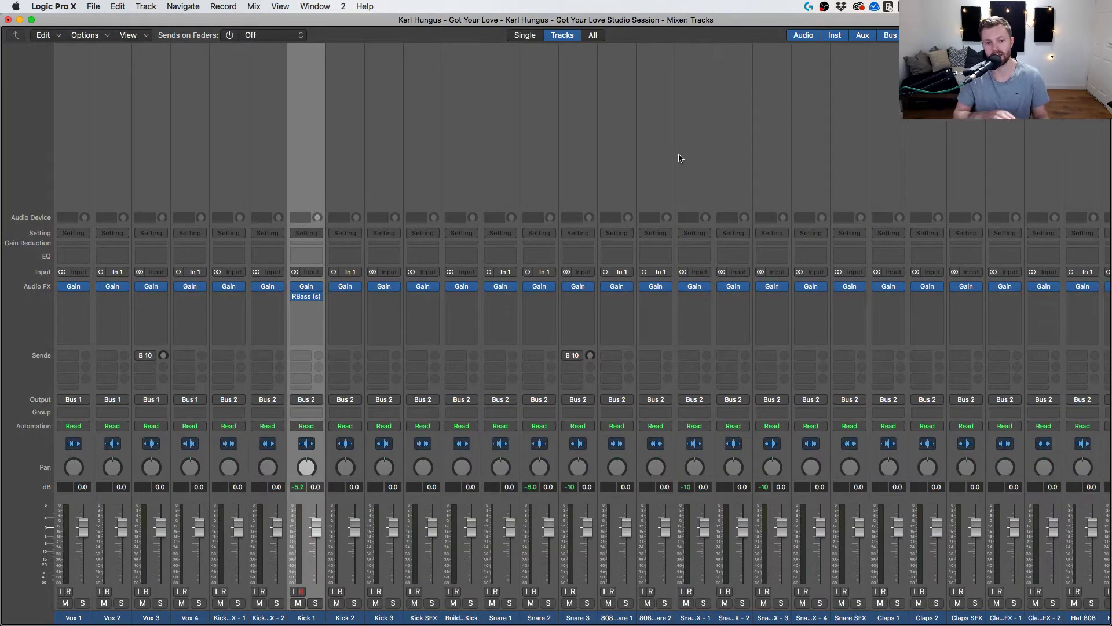
key("super+2")
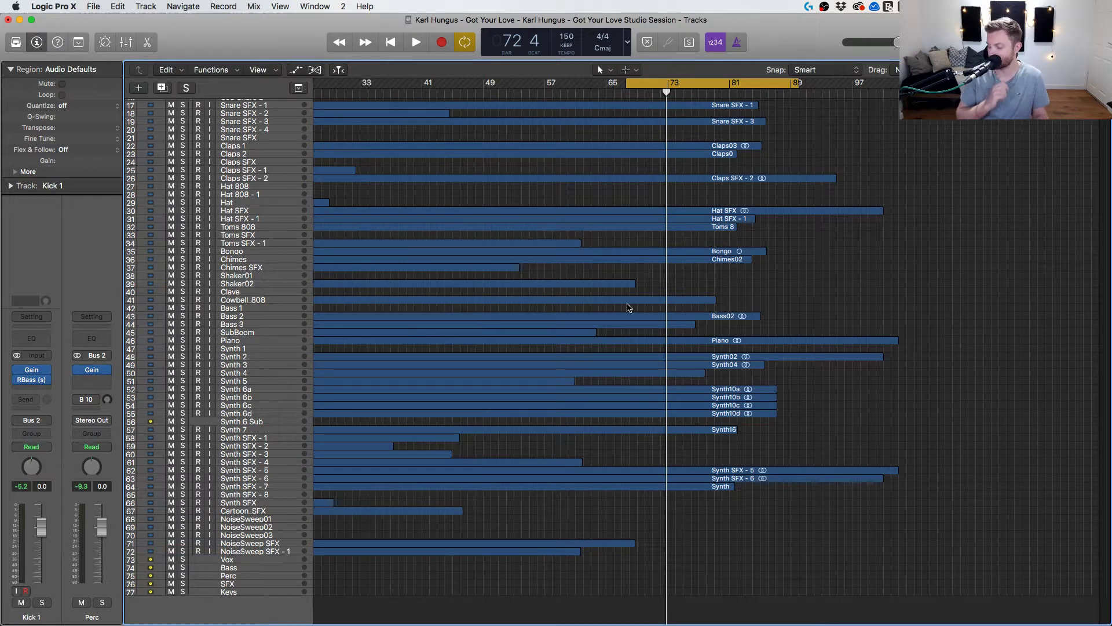
key("super+2")
Rename the M Delay channel to 'Room' and unmute it.
scroll(781, 460, "right", 5)
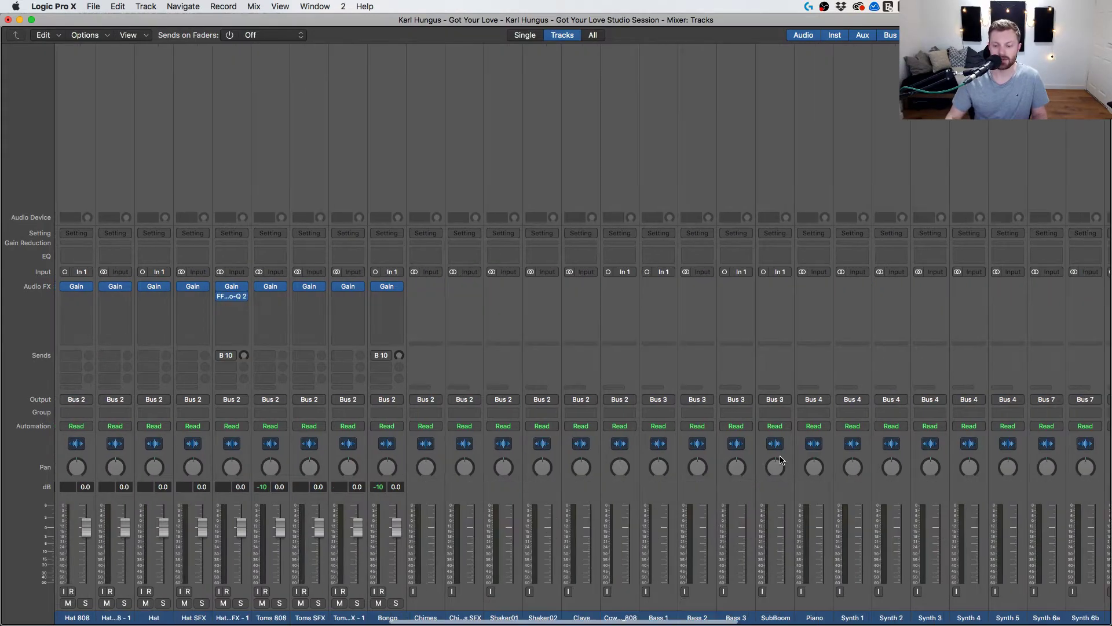
scroll(878, 510, "right", 10)
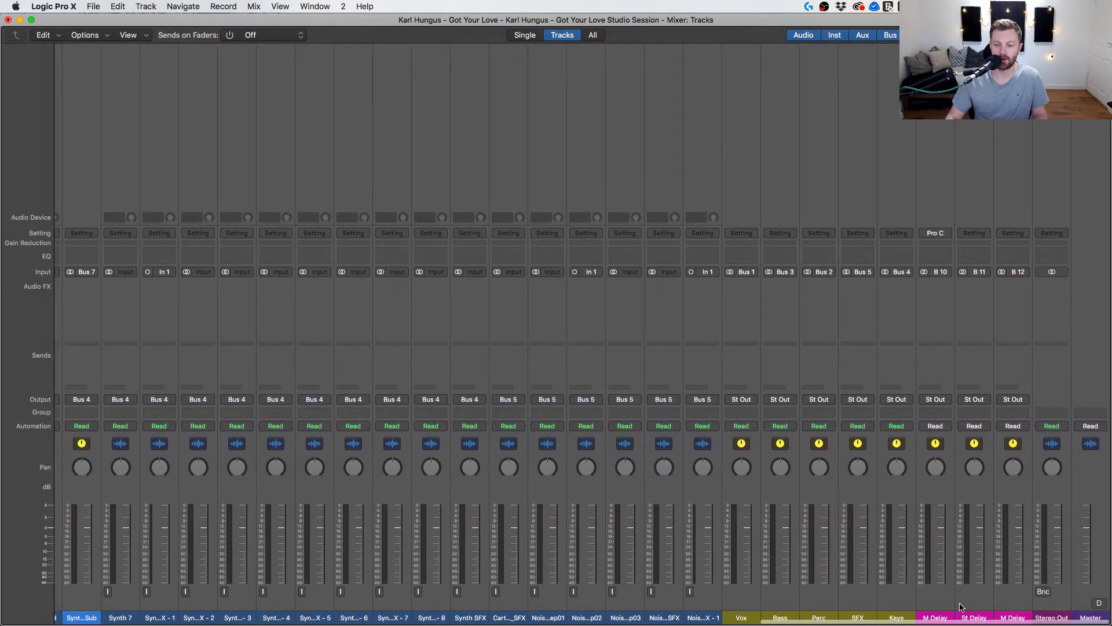
left_click(929, 617)
double_click(930, 617)
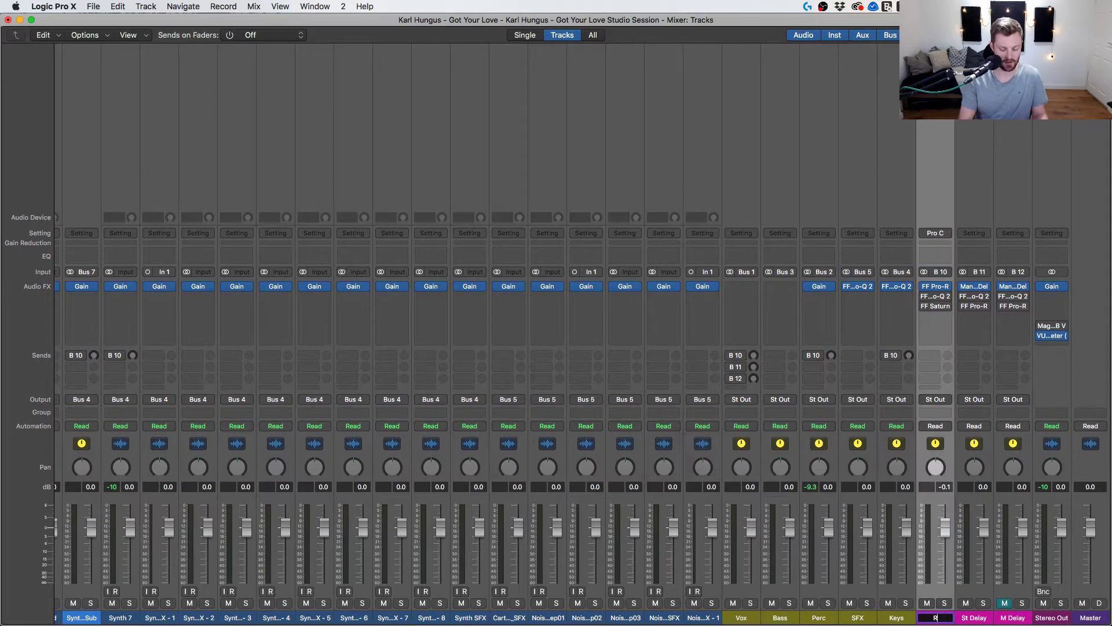
type("Room")
key("Return")
left_click(1008, 603)
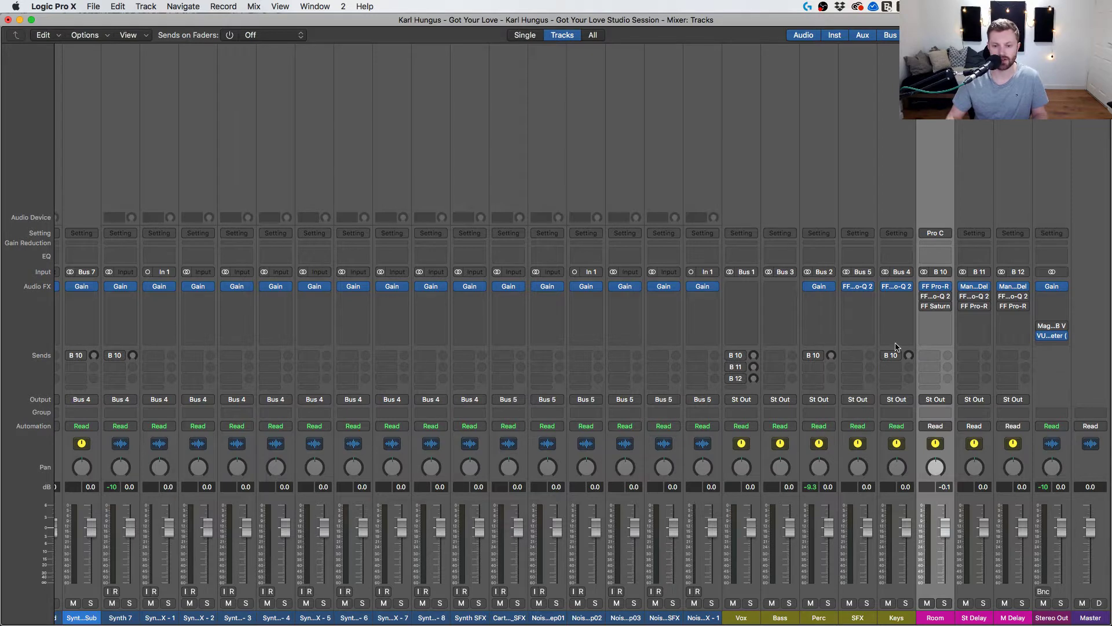
Raise the Vox group's B 10 send to about +5.1 dB, then select the last Noise channel.
left_click_drag(748, 358, 754, 397)
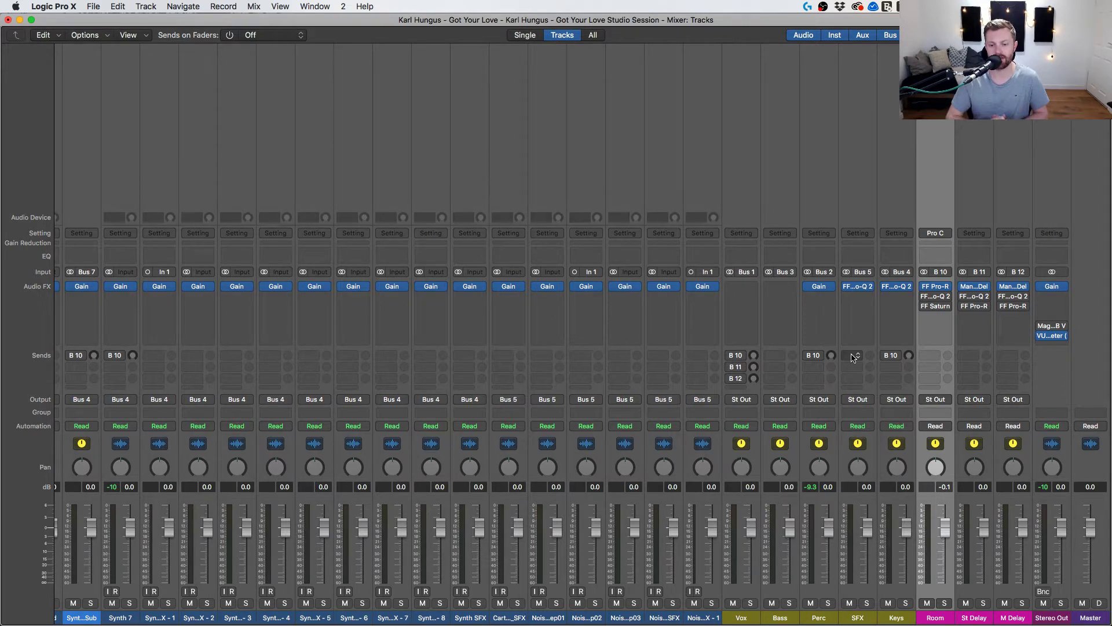
scroll(852, 357, "right", 5)
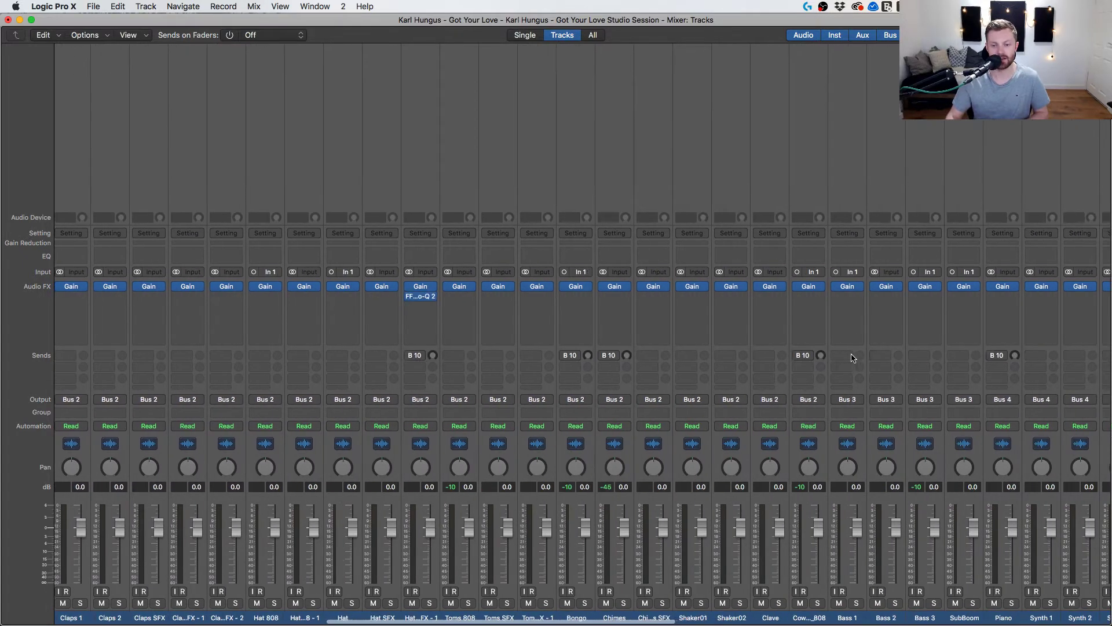
scroll(851, 357, "left", 5)
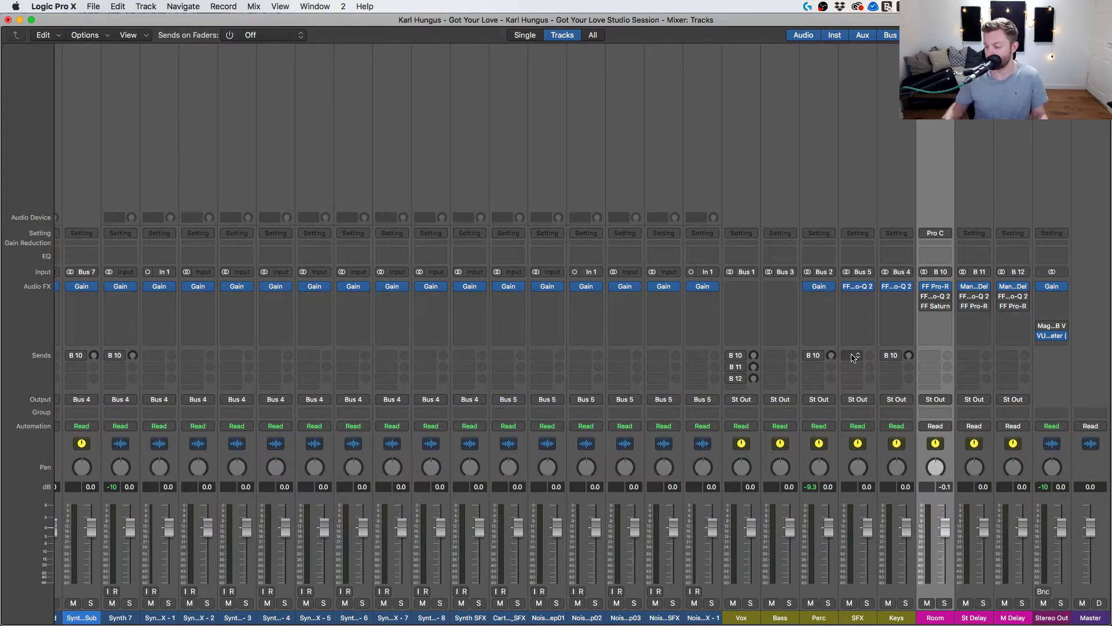
scroll(905, 451, "left", 2)
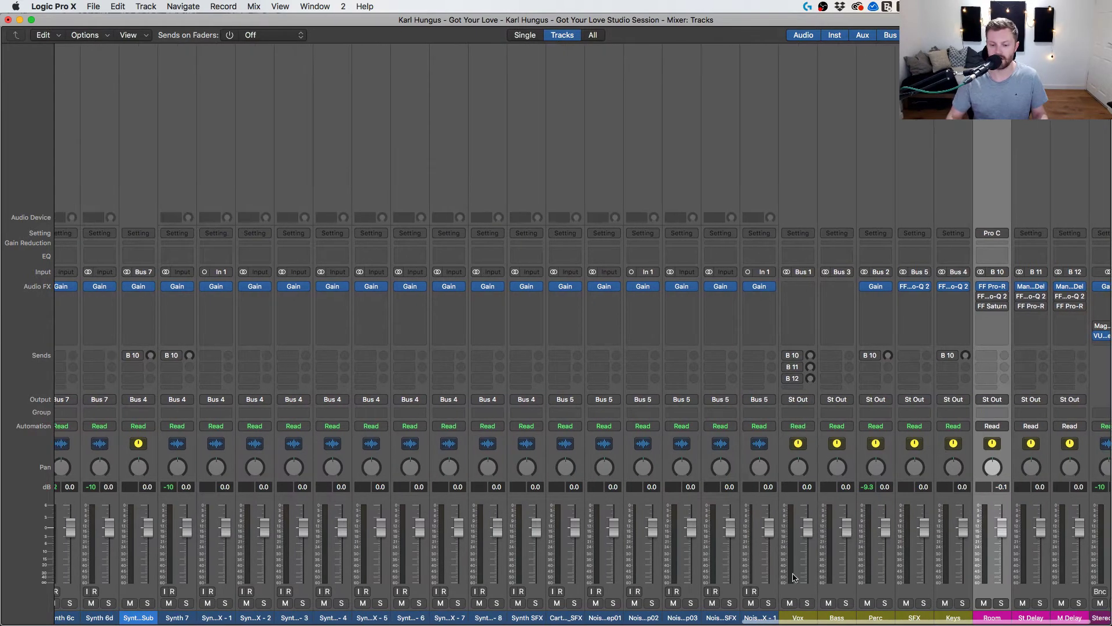
left_click(764, 592)
scroll(763, 592, "left", 20)
scroll(90, 542, "left", 10)
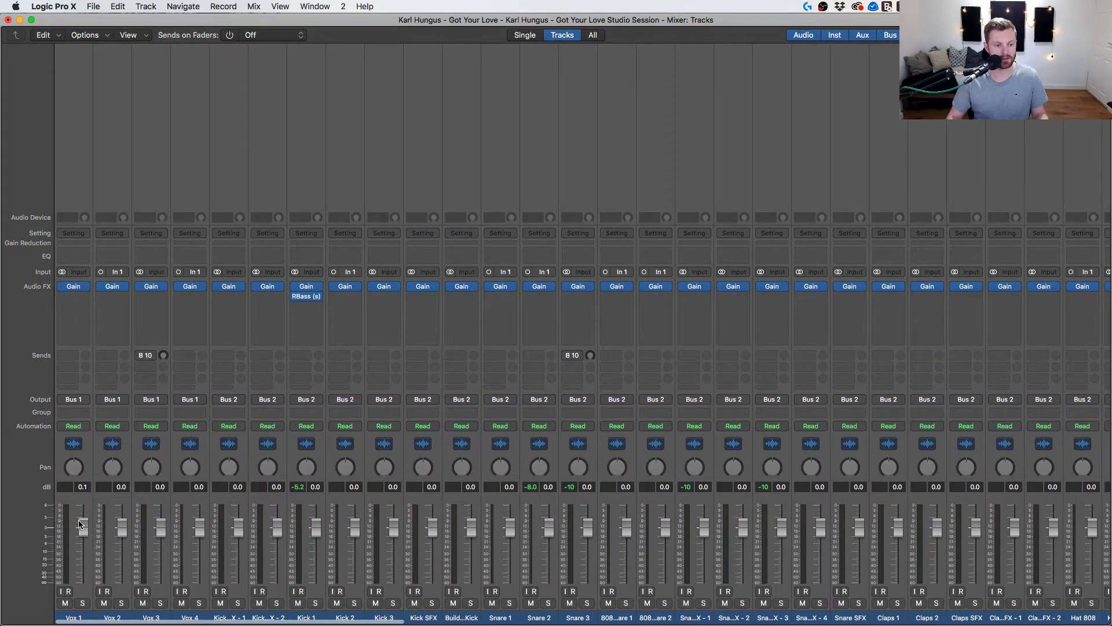
Pull every channel's fader down to silence, start playback, and select Vox 1.
key("super+a")
left_click_drag(80, 524, 81, 580)
key("space")
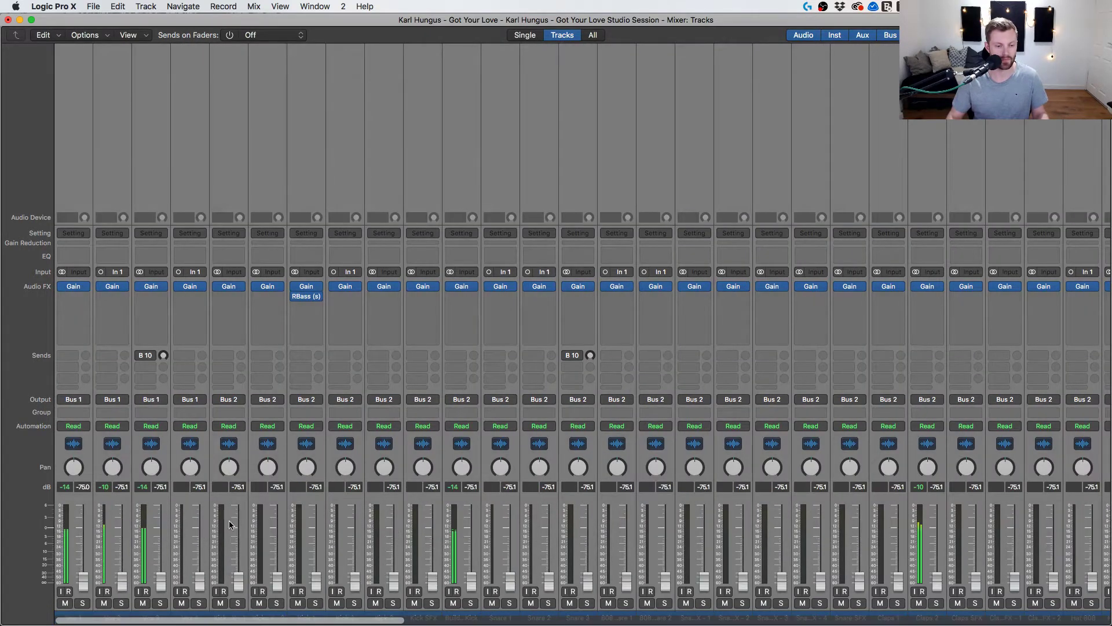
left_click(232, 519)
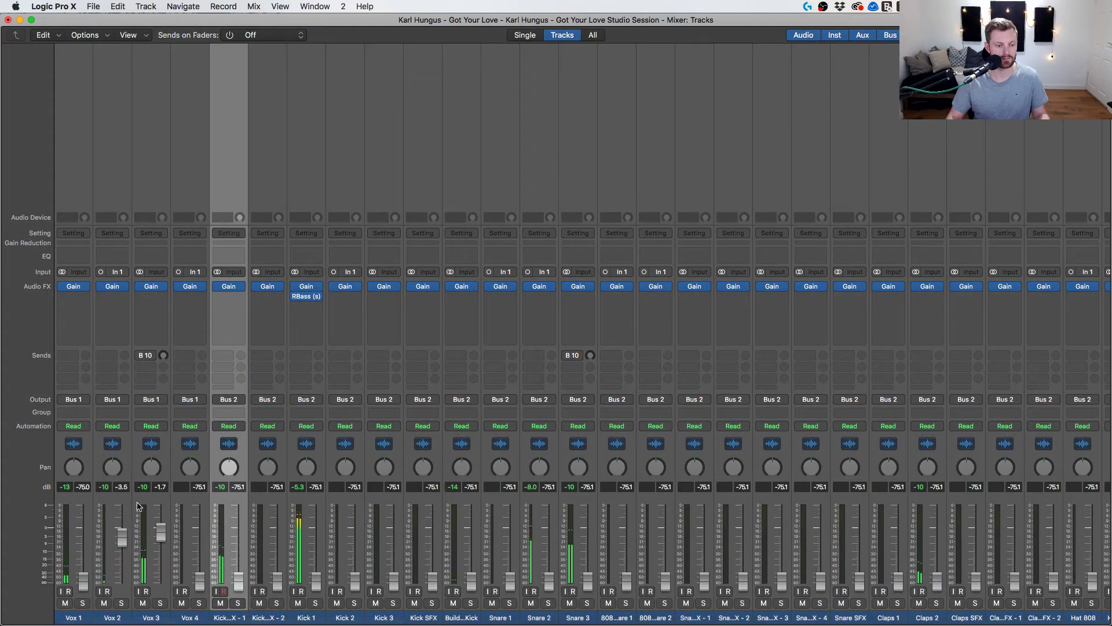
left_click(75, 587)
key("super+1")
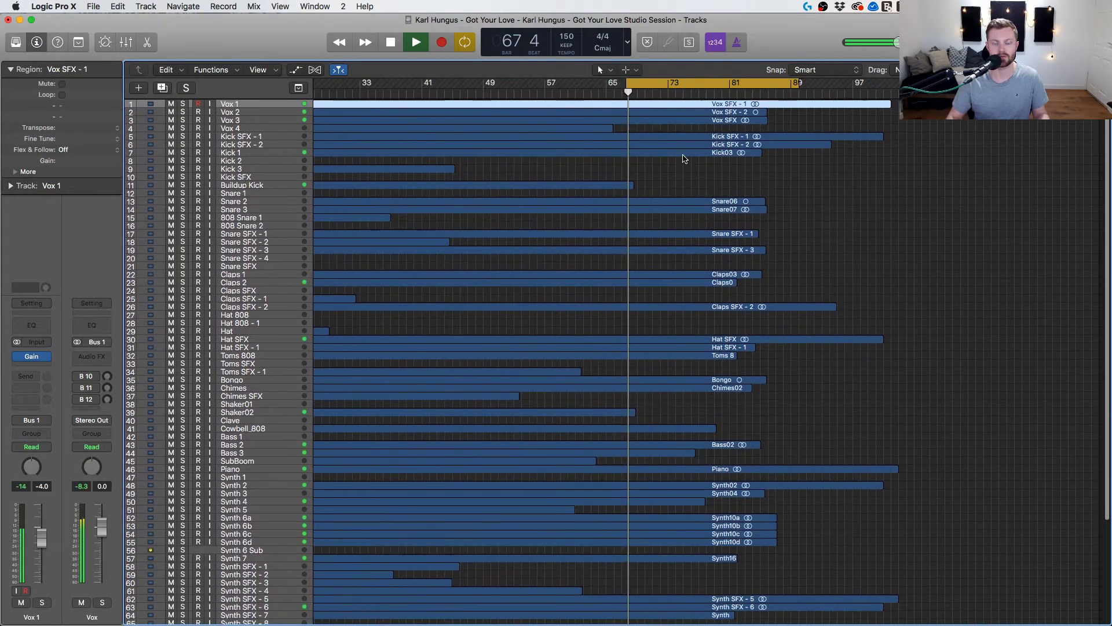
key("super+2")
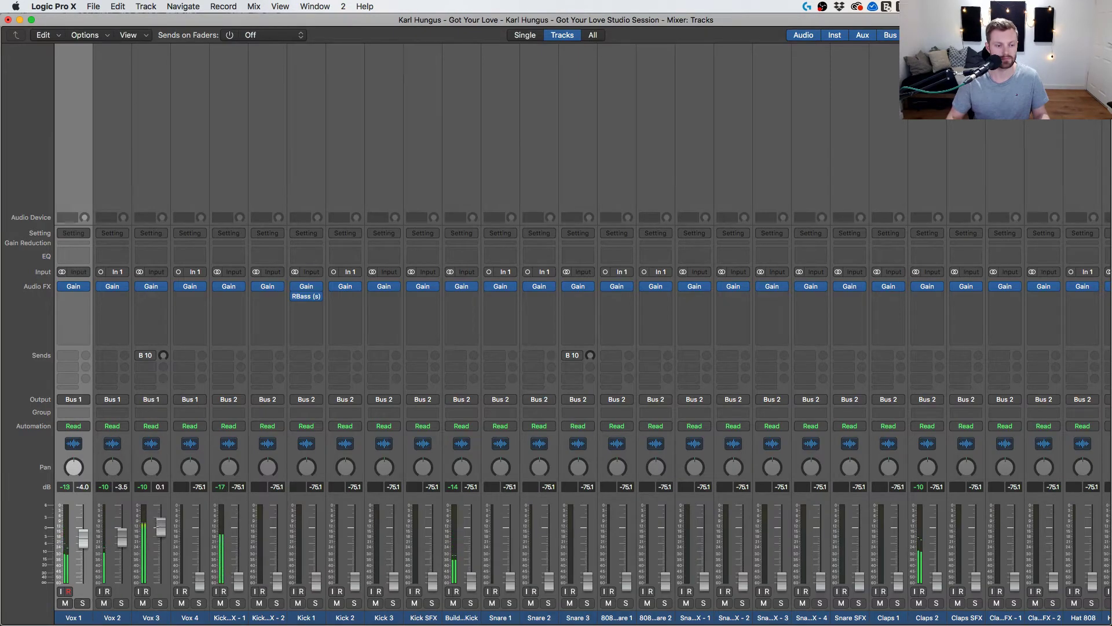
Bring the first drum faders back up, with Snare 2 raised and Snare 3 at about 0.2 dB.
scroll(393, 572, "right", 5)
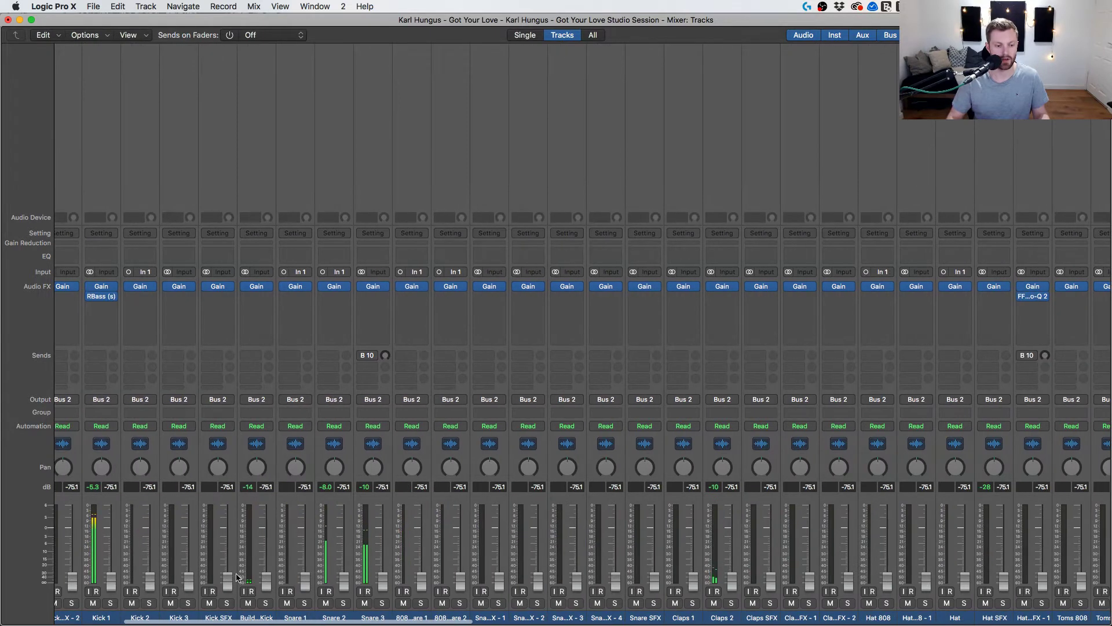
scroll(191, 583, "left", 2)
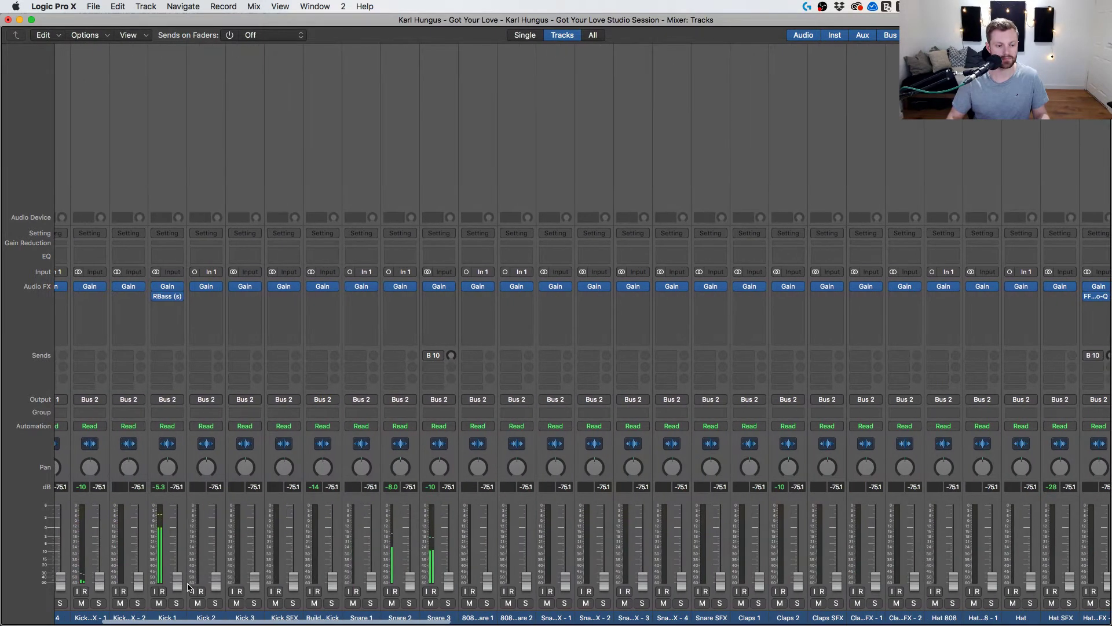
left_click_drag(177, 581, 177, 529)
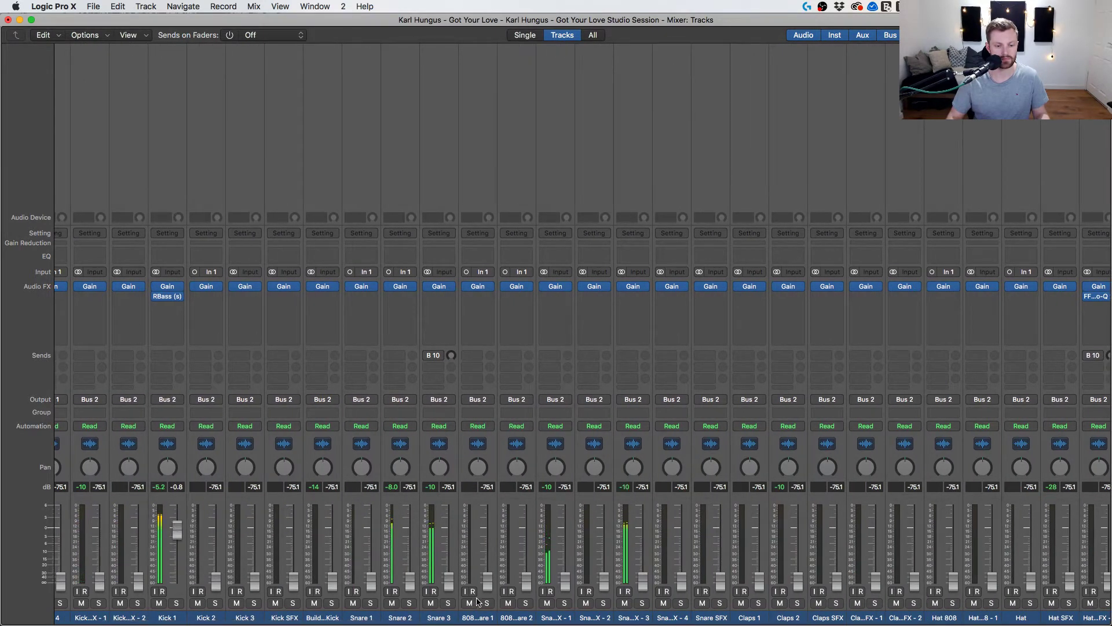
left_click_drag(410, 581, 409, 526)
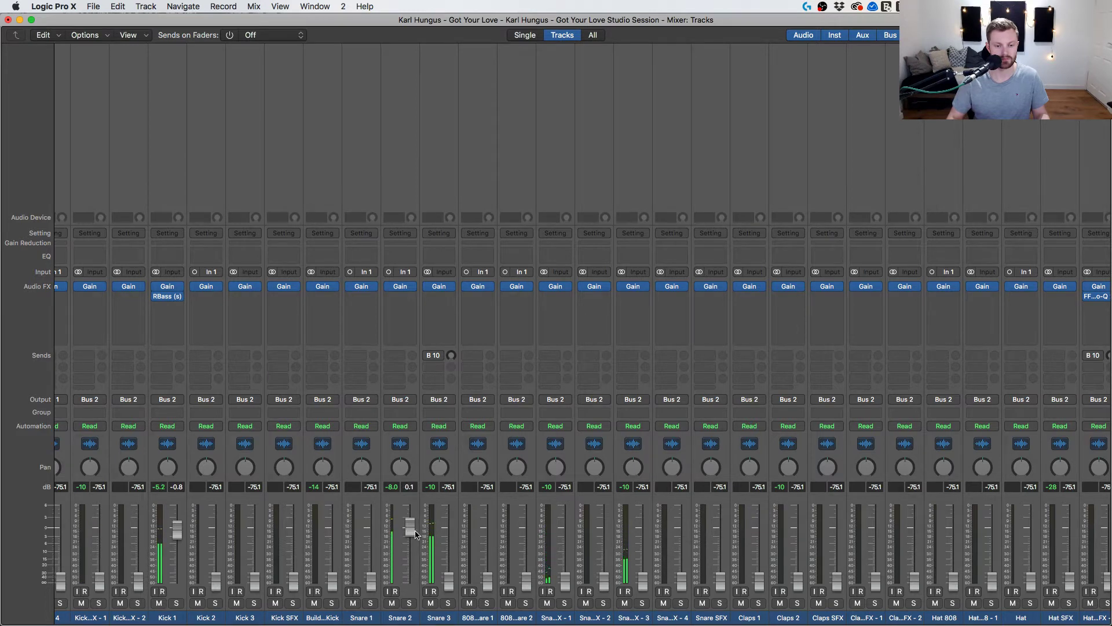
left_click_drag(449, 580, 446, 530)
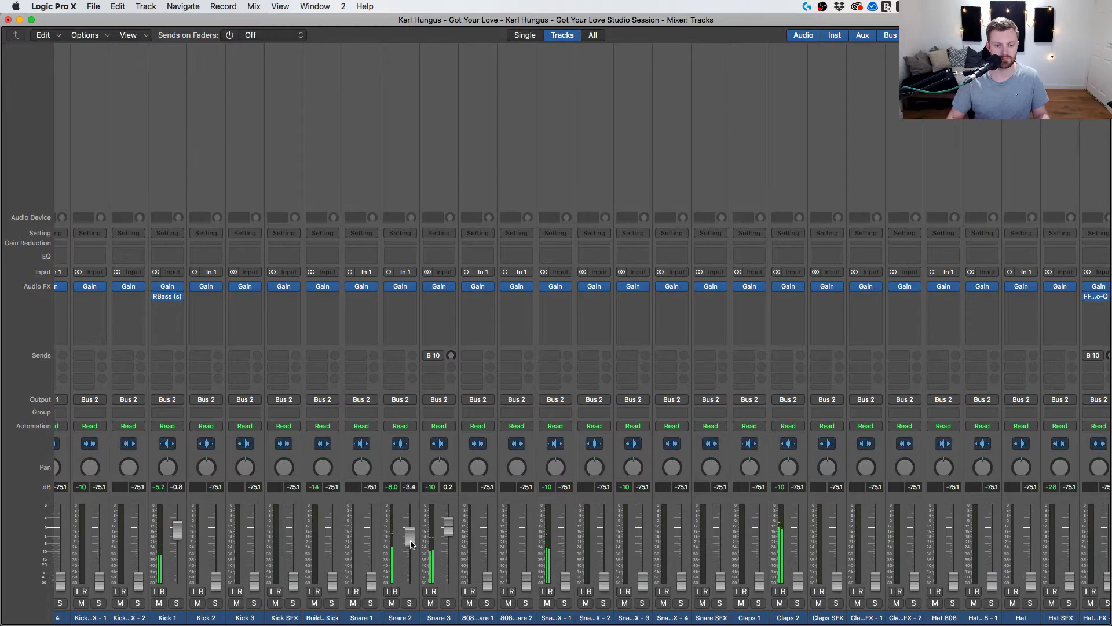
scroll(801, 580, "right", 7)
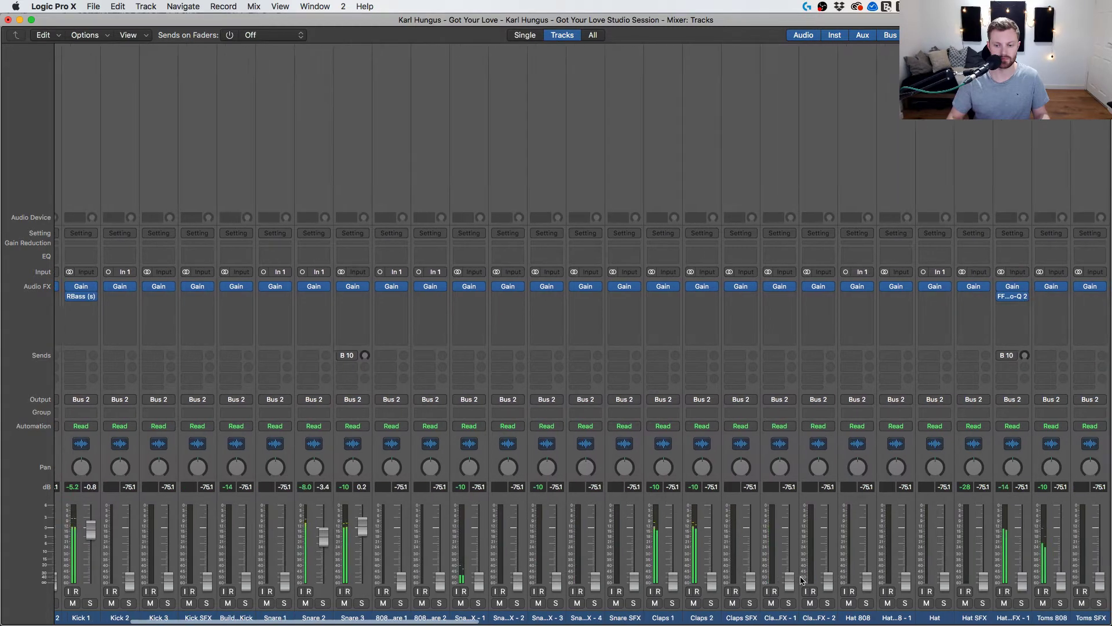
scroll(536, 581, "left", 10)
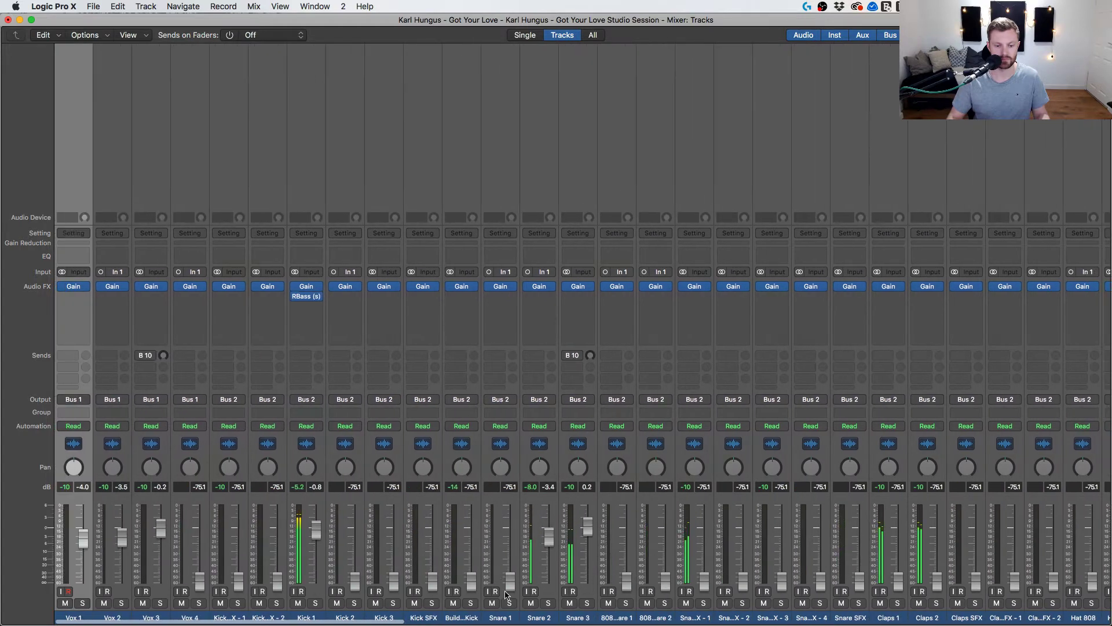
scroll(444, 576, "right", 10)
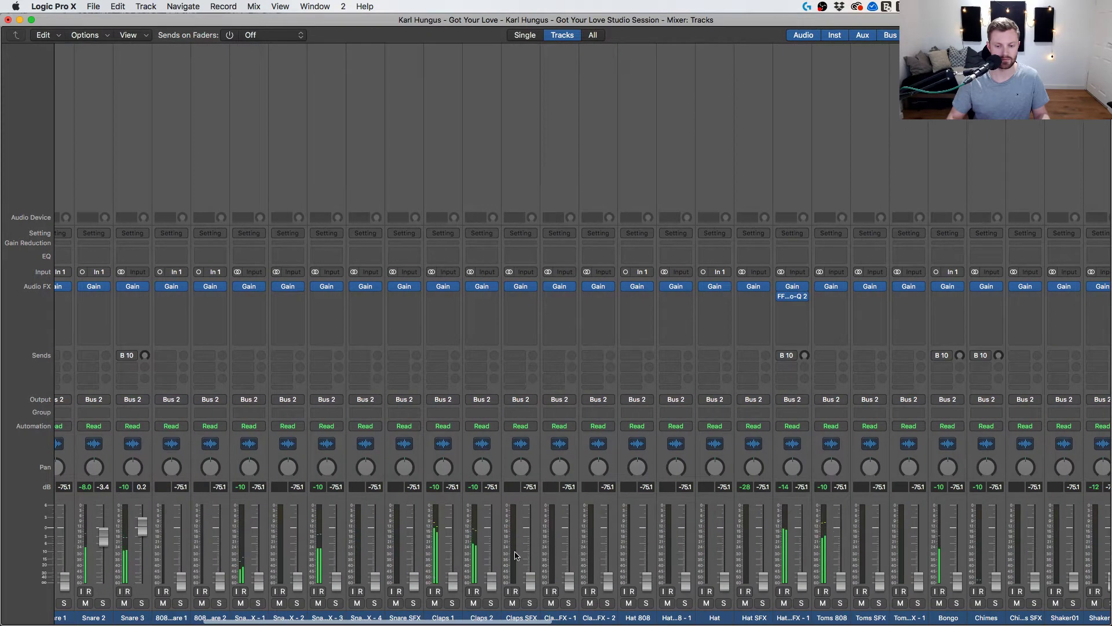
scroll(516, 555, "left", 10)
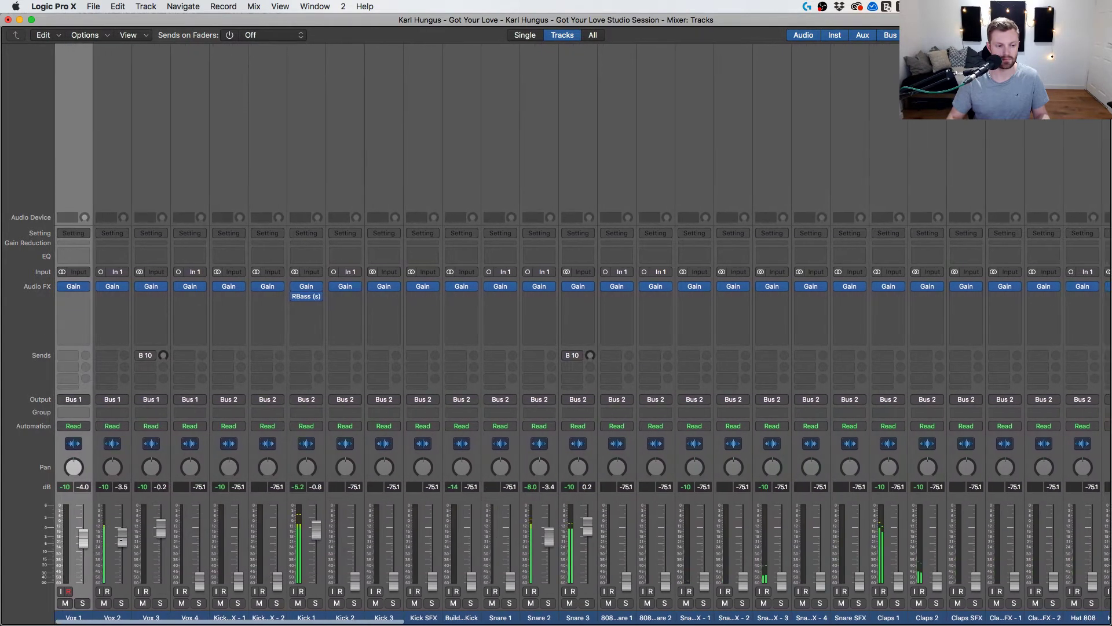
Set Vox 2 to about -7.6 dB and Kick 2 to about -1.2 dB, and bring Claps 1 up.
left_click_drag(122, 538, 119, 561)
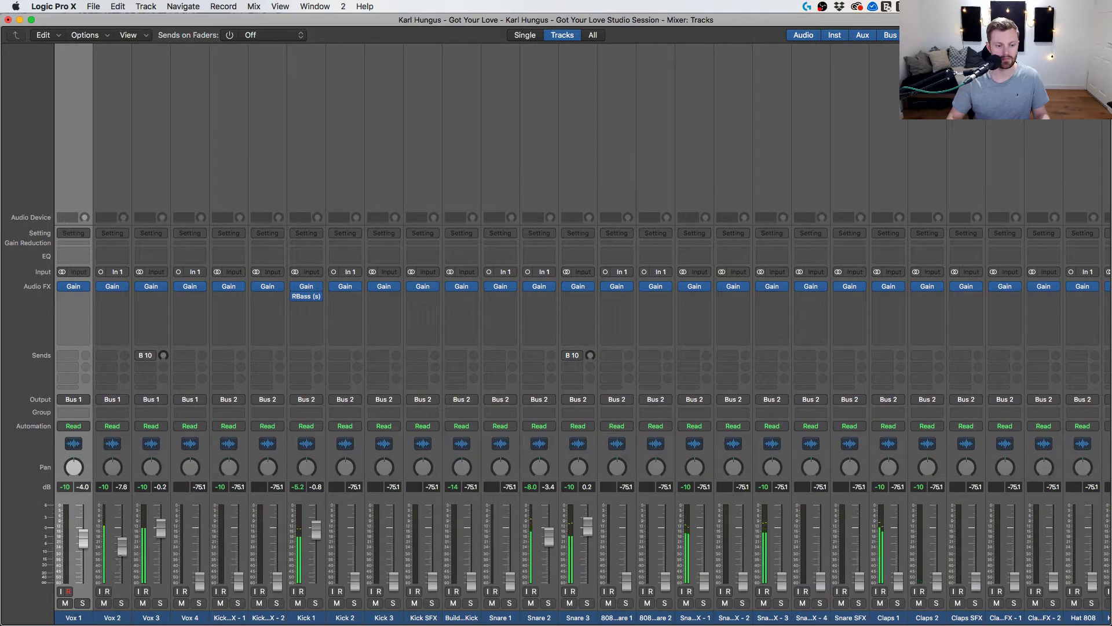
left_click_drag(354, 579, 355, 530)
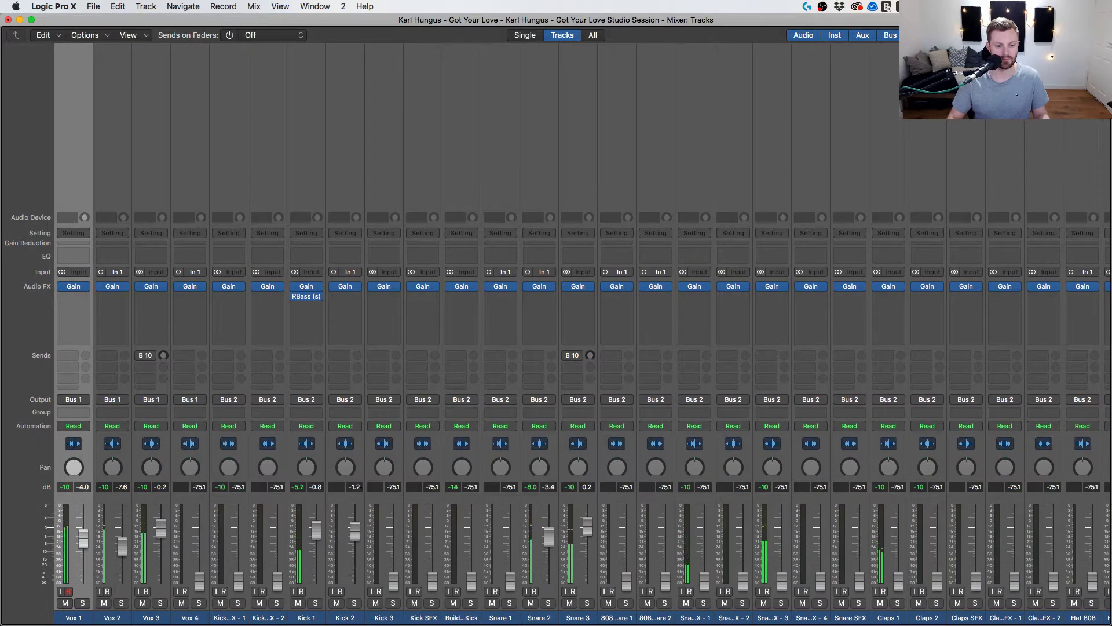
scroll(526, 448, "right", 20)
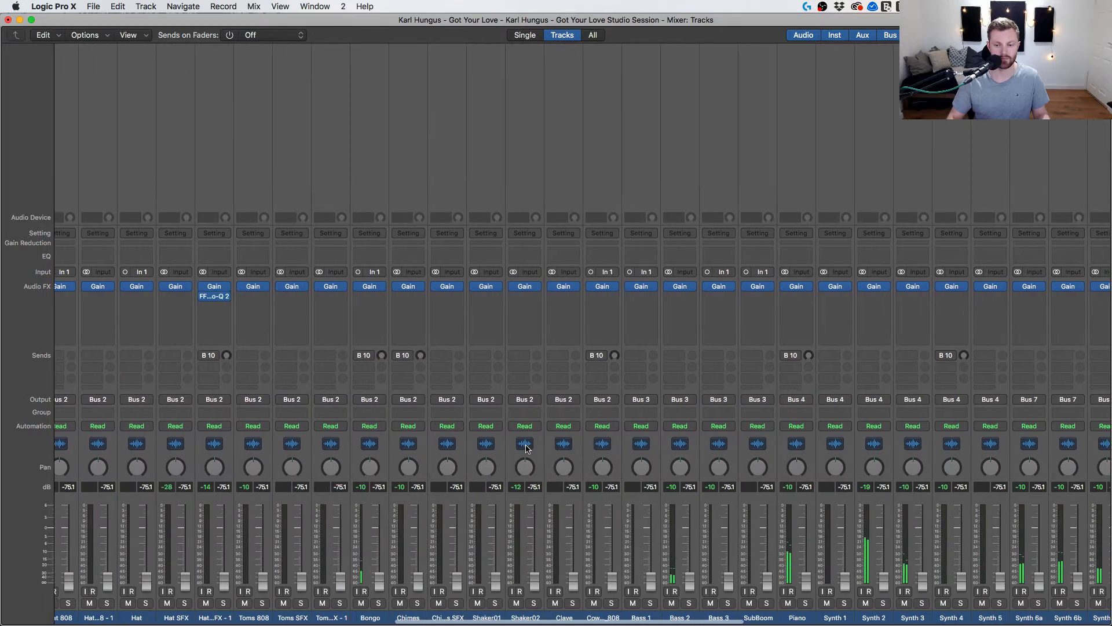
scroll(831, 519, "right", 20)
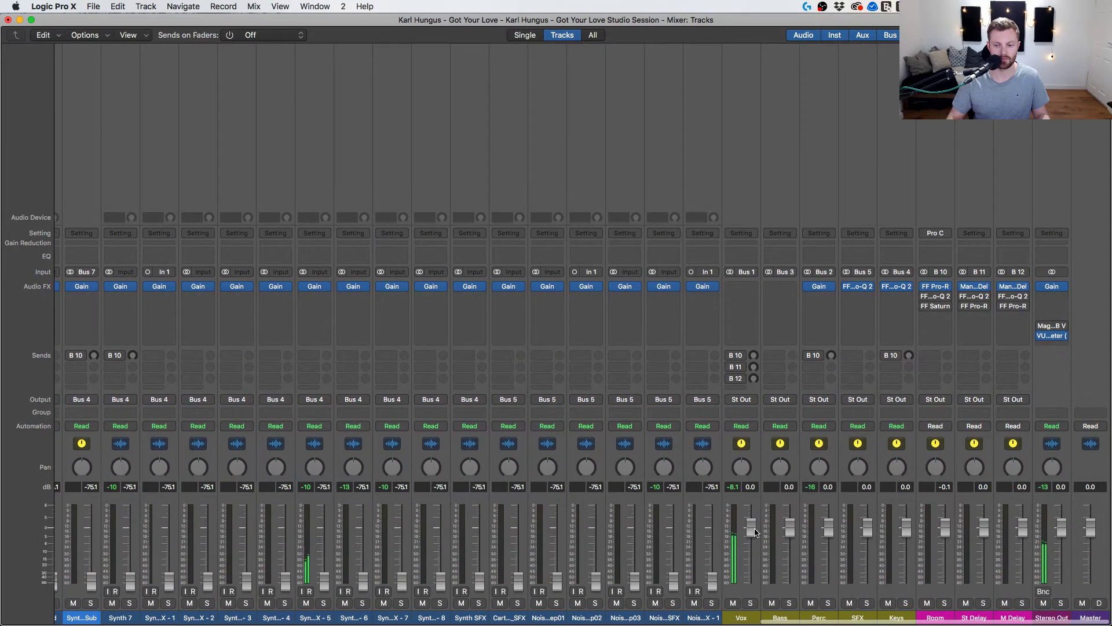
scroll(755, 531, "left", 20)
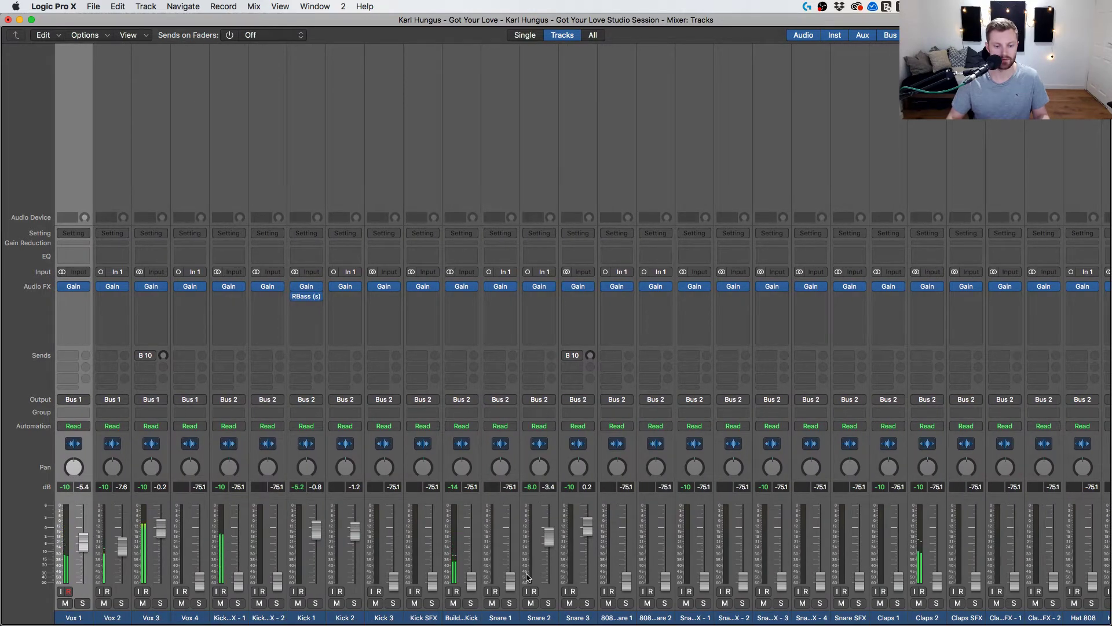
scroll(527, 576, "right", 5)
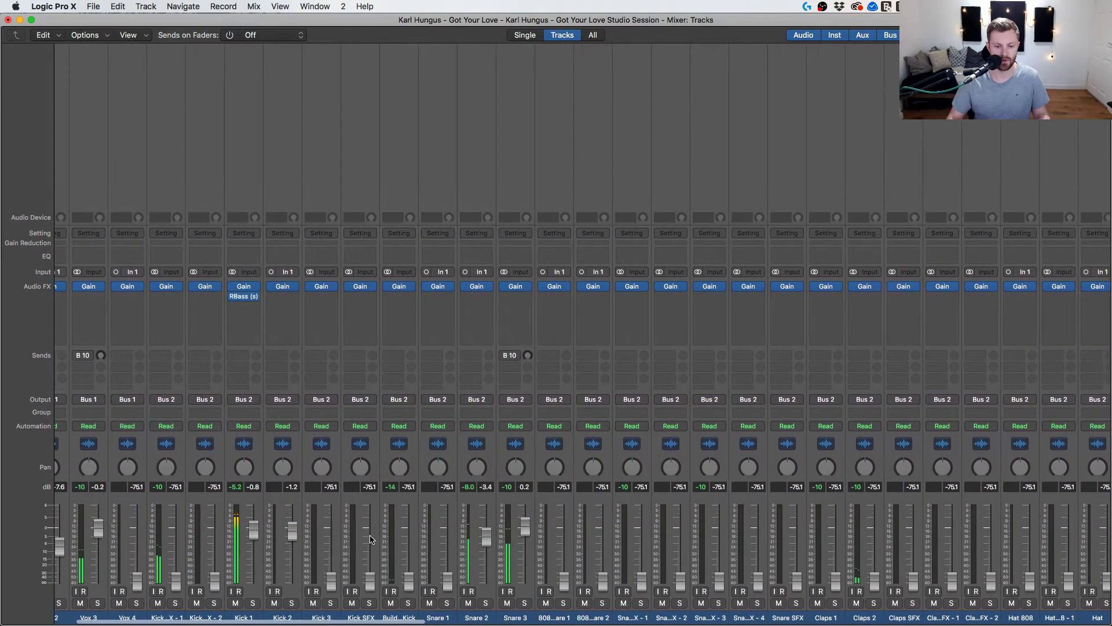
scroll(371, 539, "left", 5)
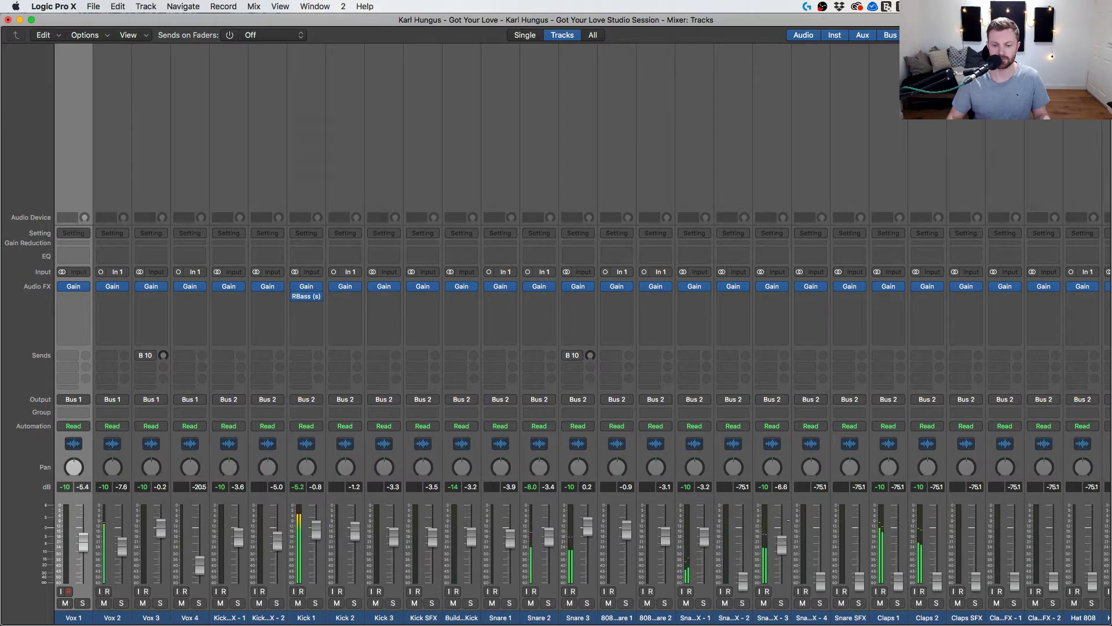
left_click_drag(904, 581, 897, 524)
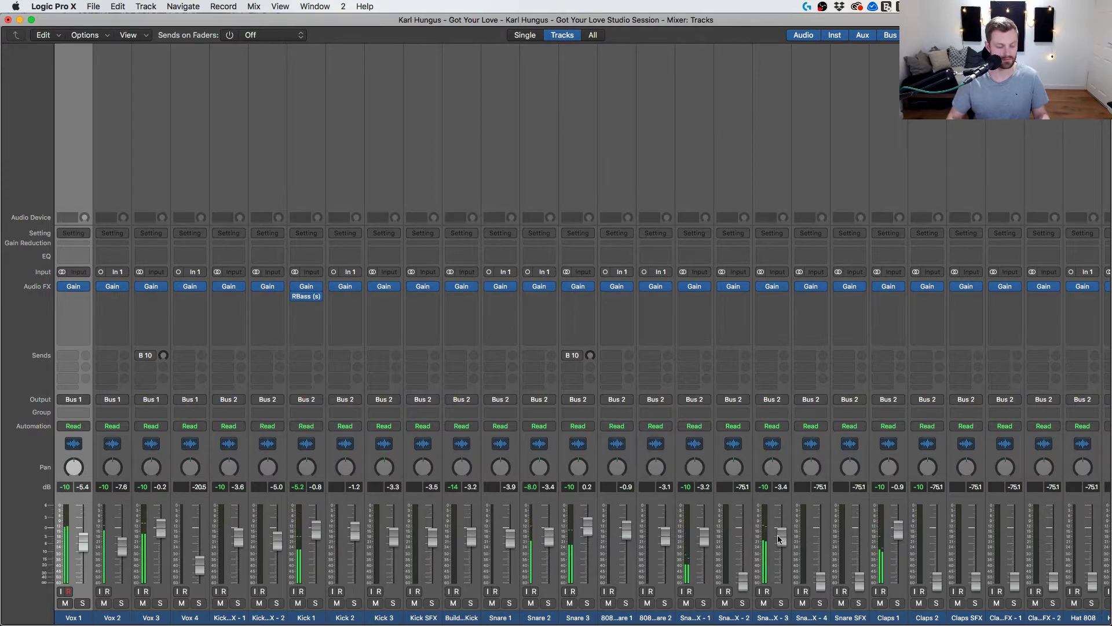
Raise Claps 2 to about 0.9 dB, nudge Snare 3 up, and lower Snare FX 1.
scroll(811, 541, "right", 3)
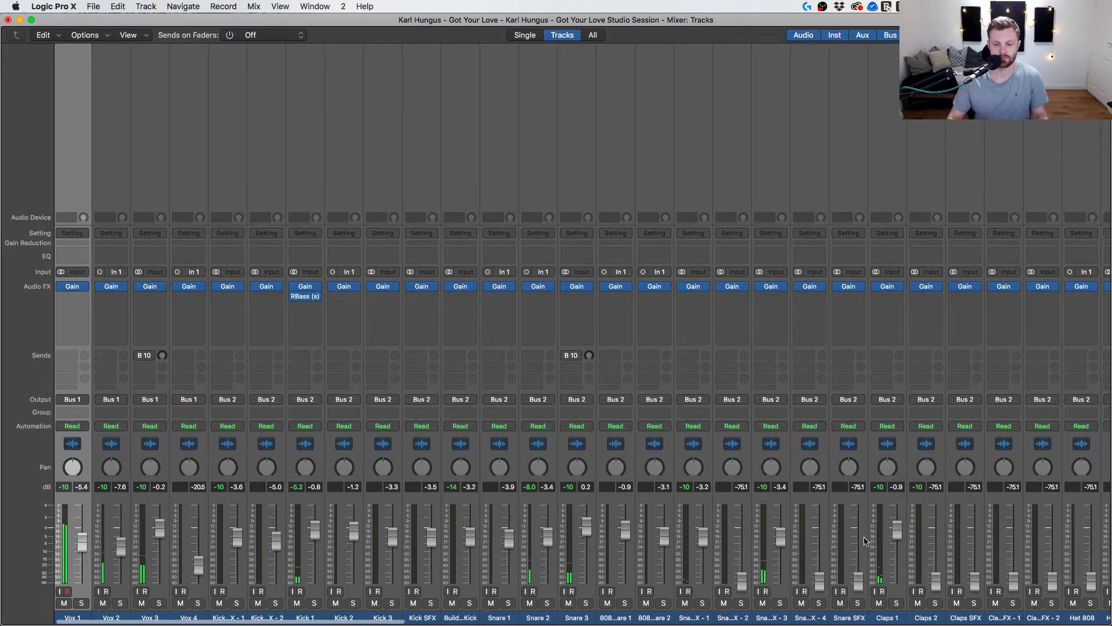
scroll(865, 540, "right", 2)
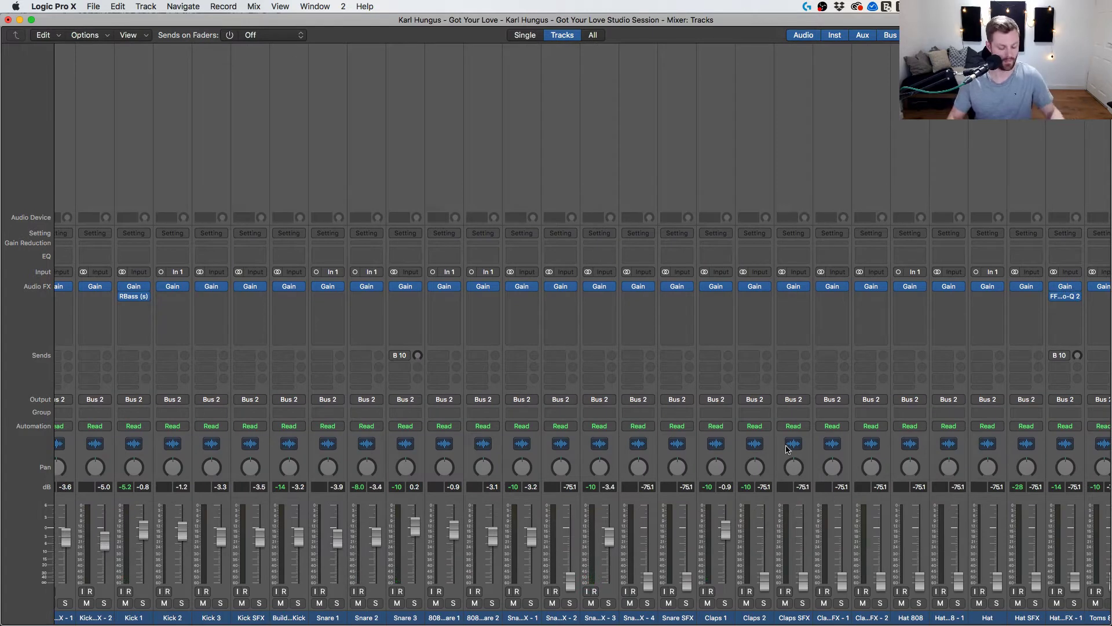
key("space")
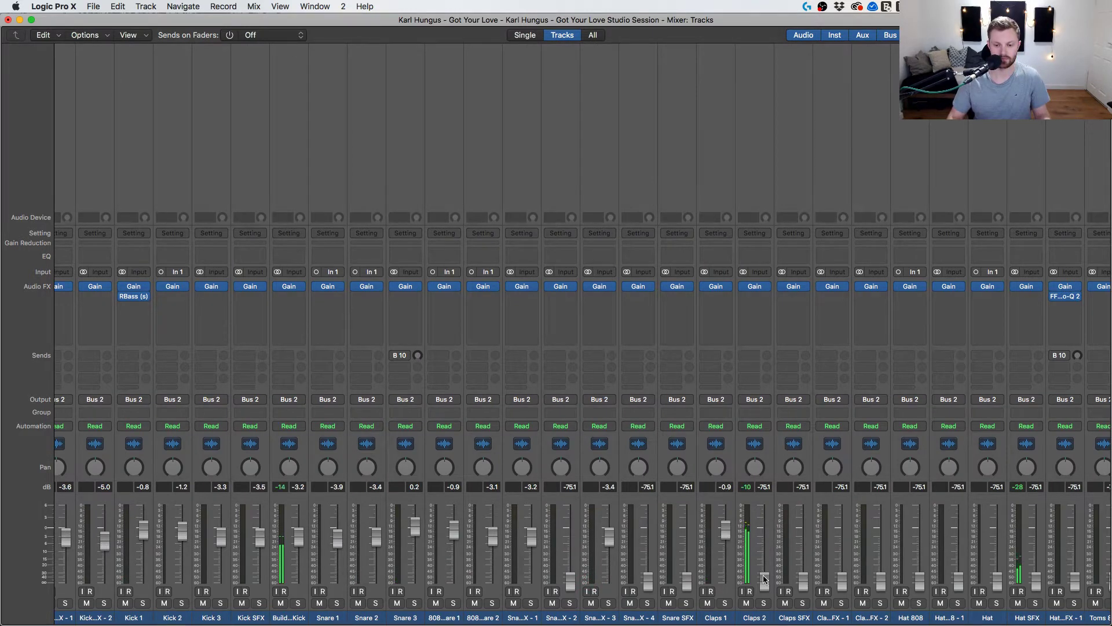
left_click_drag(764, 578, 763, 532)
left_click_drag(420, 533, 420, 528)
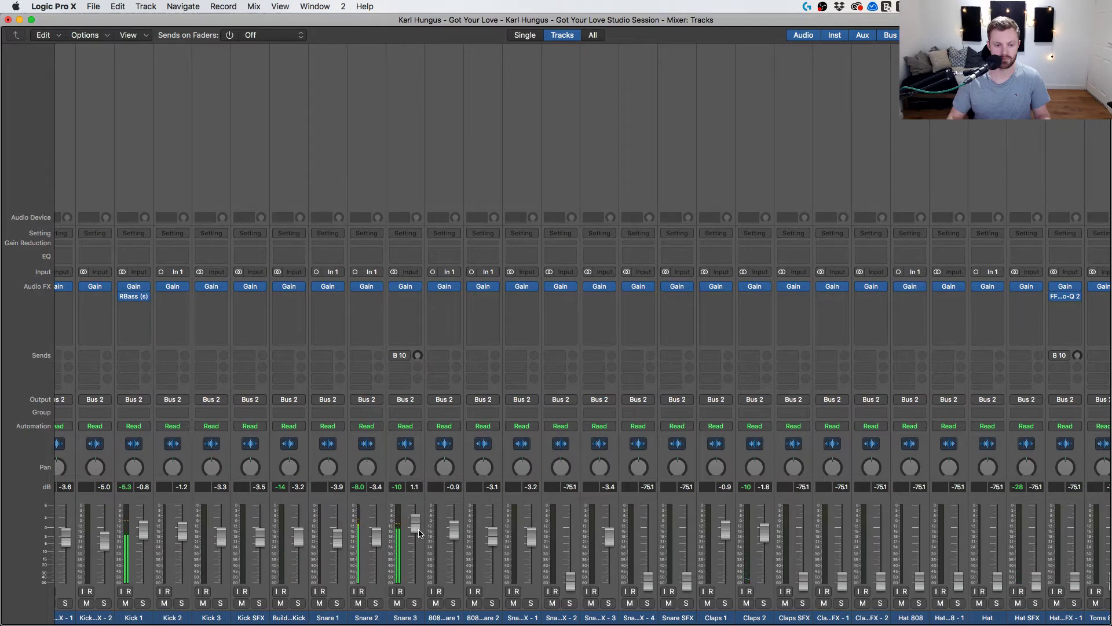
left_click(414, 603)
left_click(415, 603)
left_click_drag(530, 544, 531, 549)
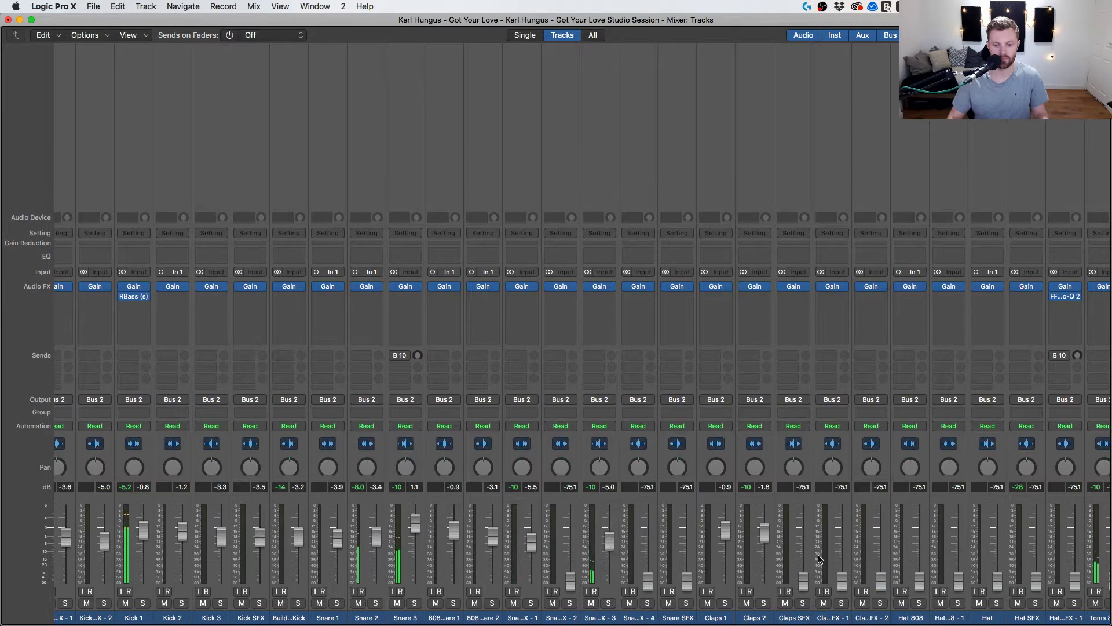
Raise Bongo and Hat FX 1, pan Hat FX 1 right, and bring up Tom FX 1 and Chimes (-3.4 dB).
scroll(793, 563, "right", 10)
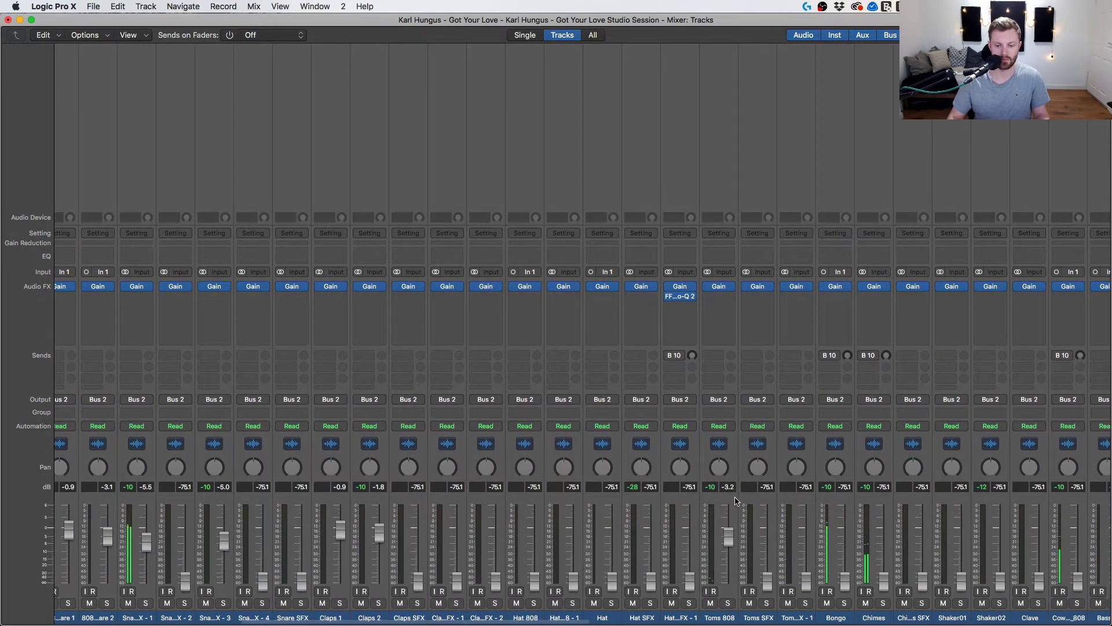
left_click_drag(845, 582, 847, 536)
left_click_drag(696, 577, 697, 538)
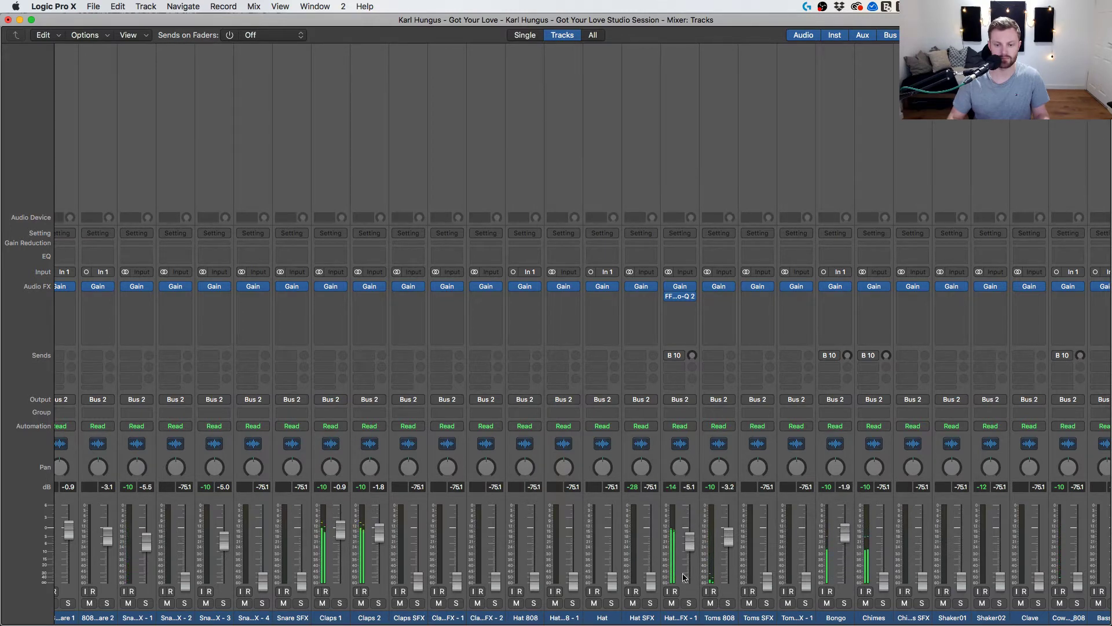
left_click(689, 603)
left_click(689, 604)
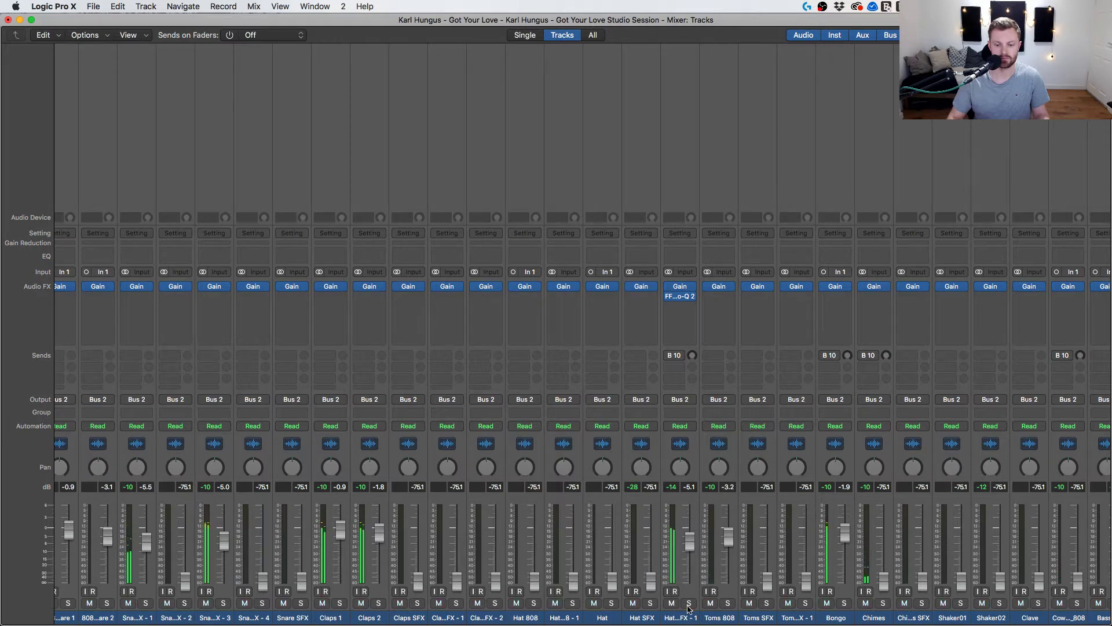
left_click_drag(680, 467, 680, 446)
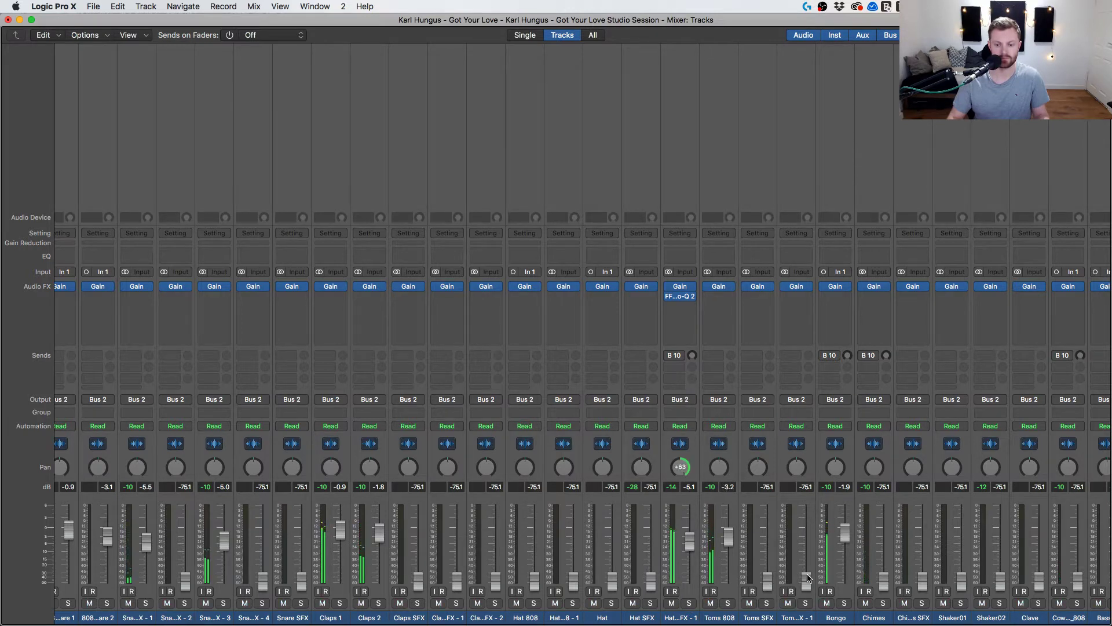
left_click_drag(811, 585, 812, 533)
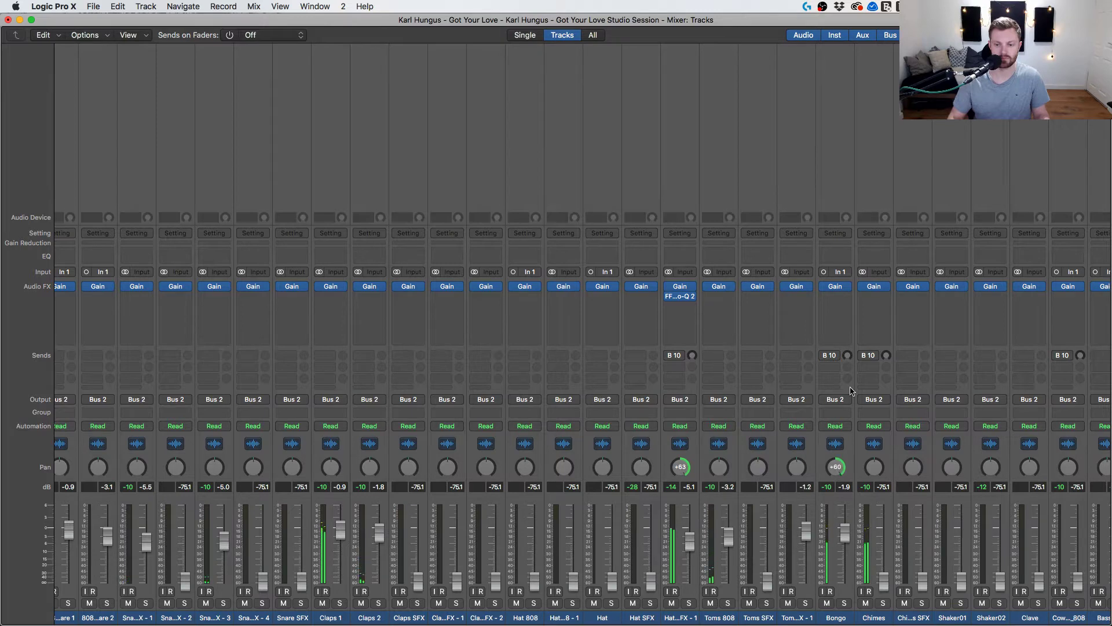
left_click_drag(885, 583, 884, 536)
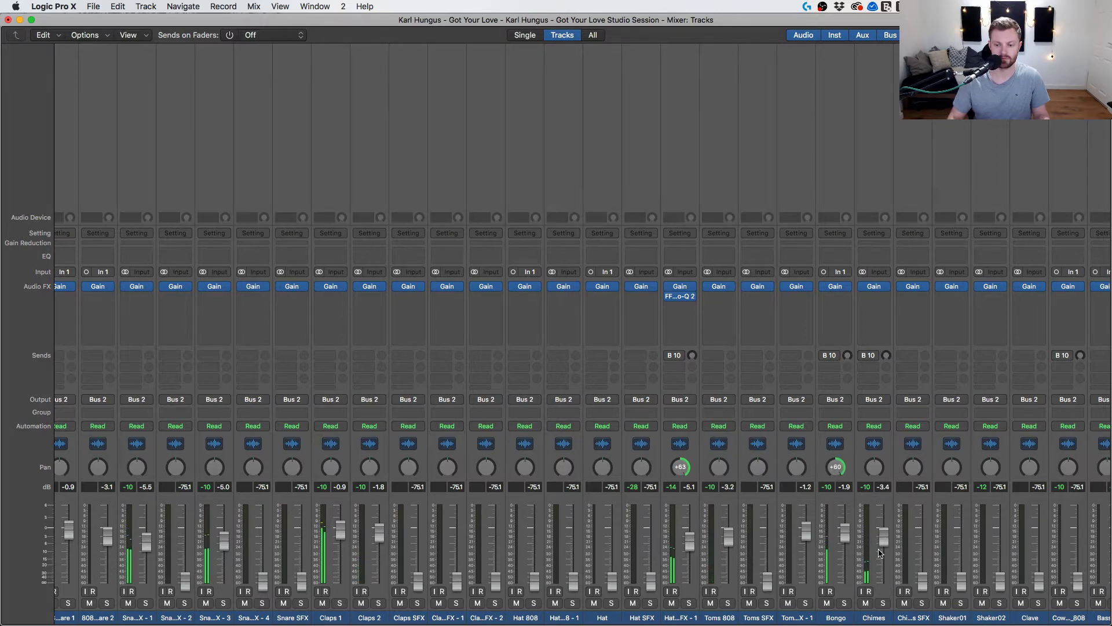
scroll(592, 557, "left", 3)
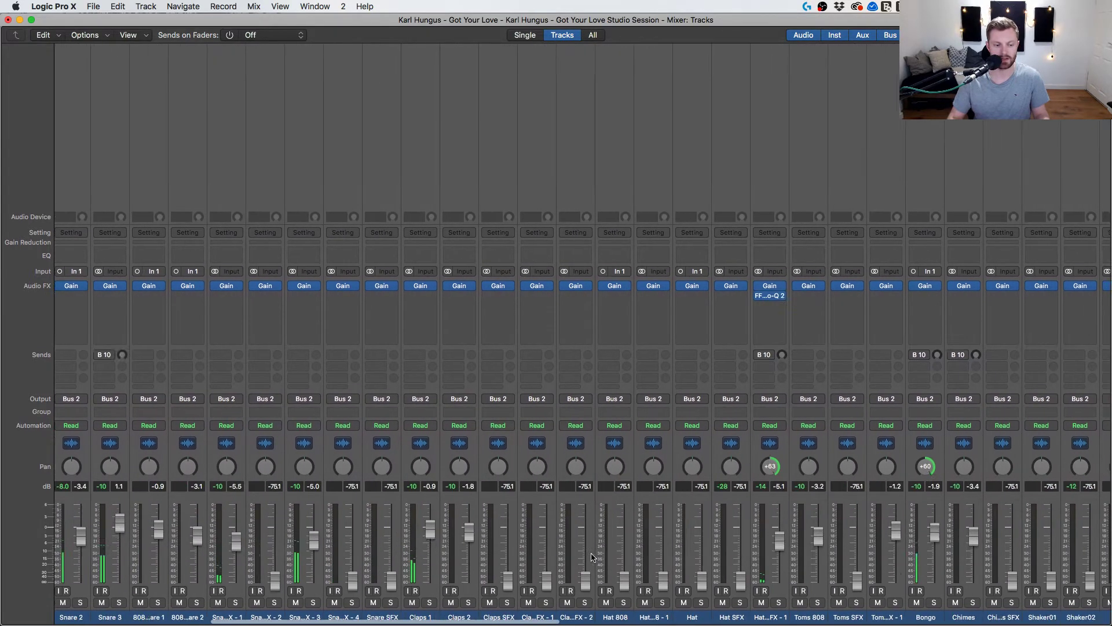
Raise Bass 2, Piano, Synth 2 (about -2.7 dB), Bass 3 and Synth 4, then trim Piano and Synth 4 slightly.
scroll(592, 557, "right", 10)
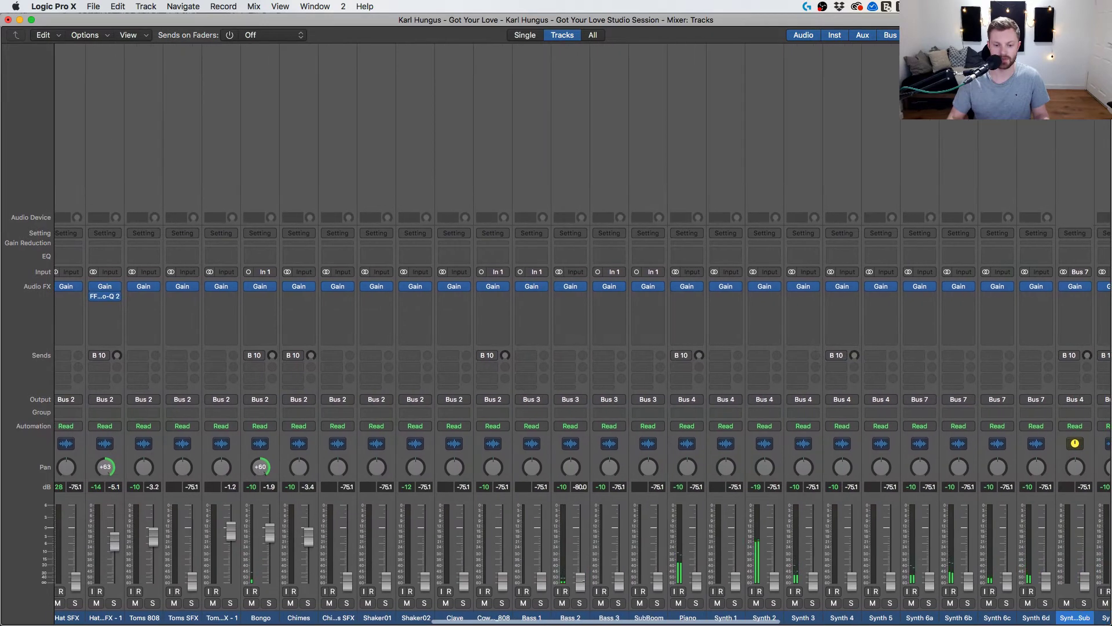
left_click_drag(580, 579, 581, 538)
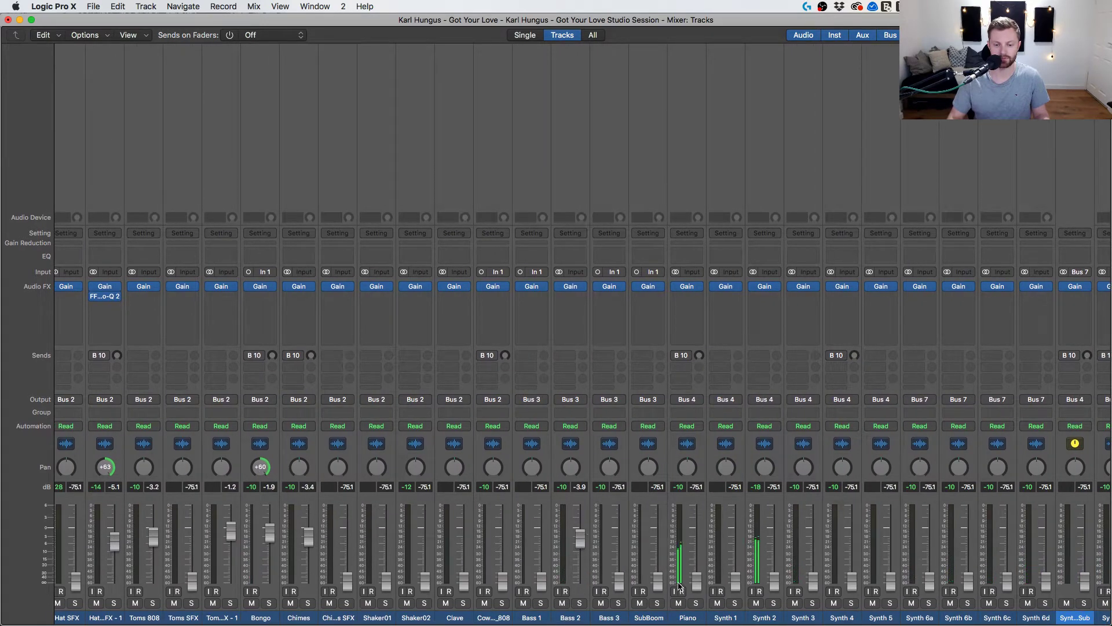
left_click_drag(696, 579, 698, 506)
left_click_drag(770, 582, 774, 536)
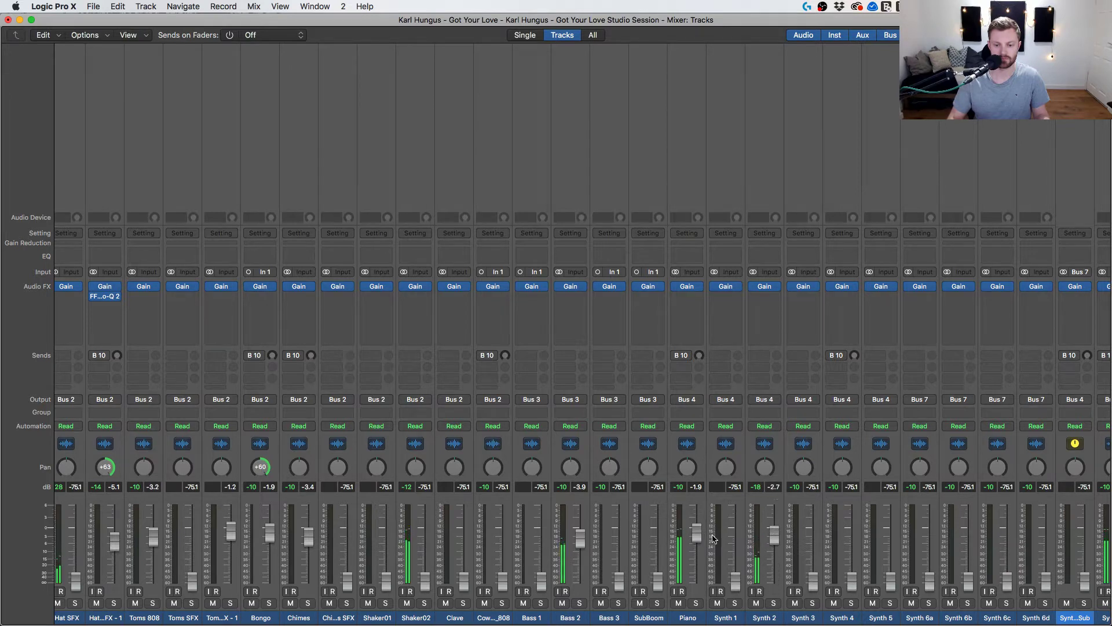
left_click_drag(696, 532, 701, 549)
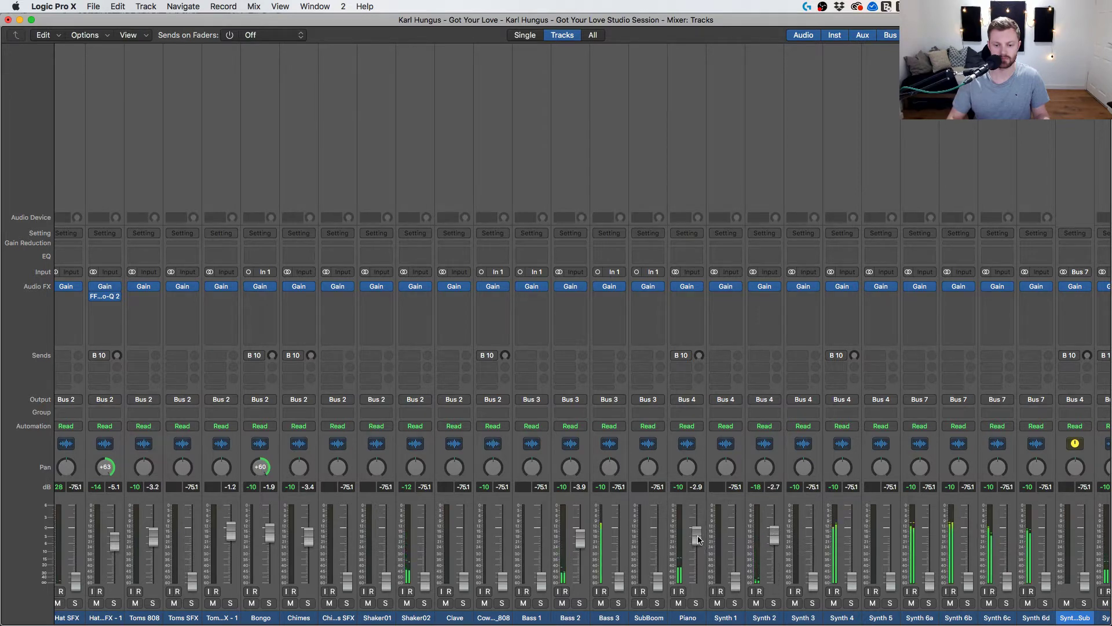
left_click_drag(618, 578, 618, 542)
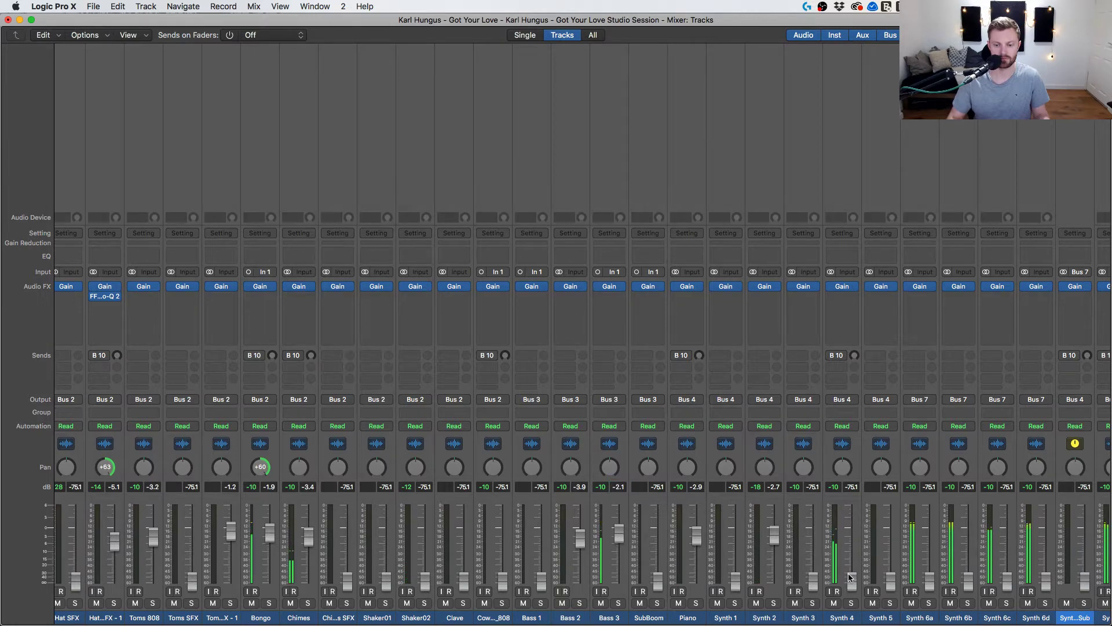
left_click_drag(850, 577, 852, 531)
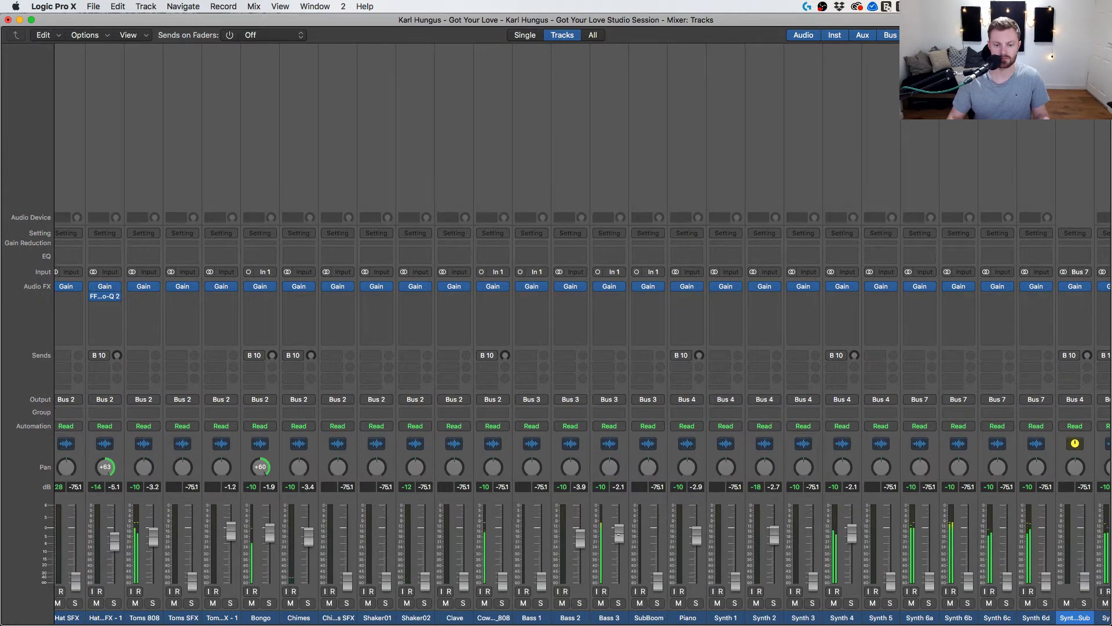
left_click_drag(619, 539, 619, 536)
left_click_drag(859, 550, 858, 563)
scroll(856, 564, "right", 10)
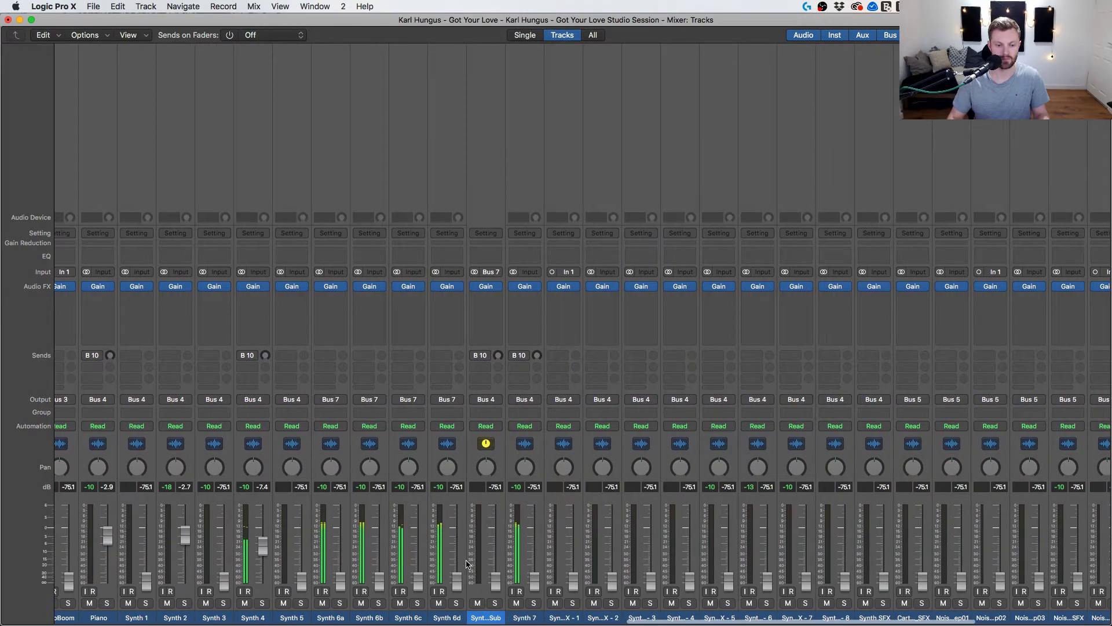
scroll(475, 567, "right", 10)
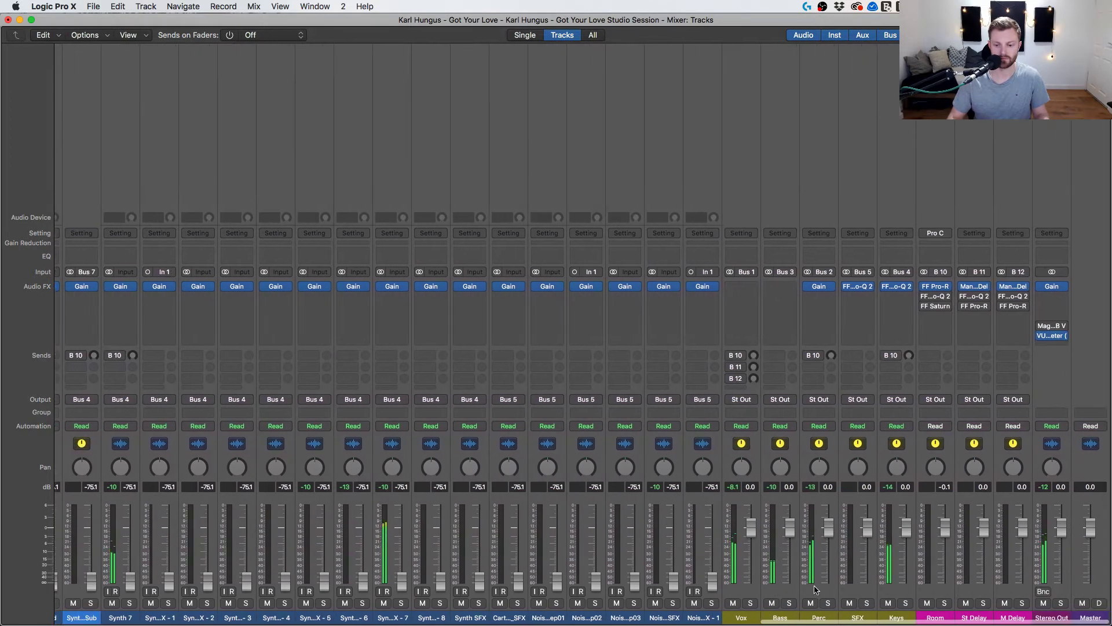
scroll(640, 573, "left", 12)
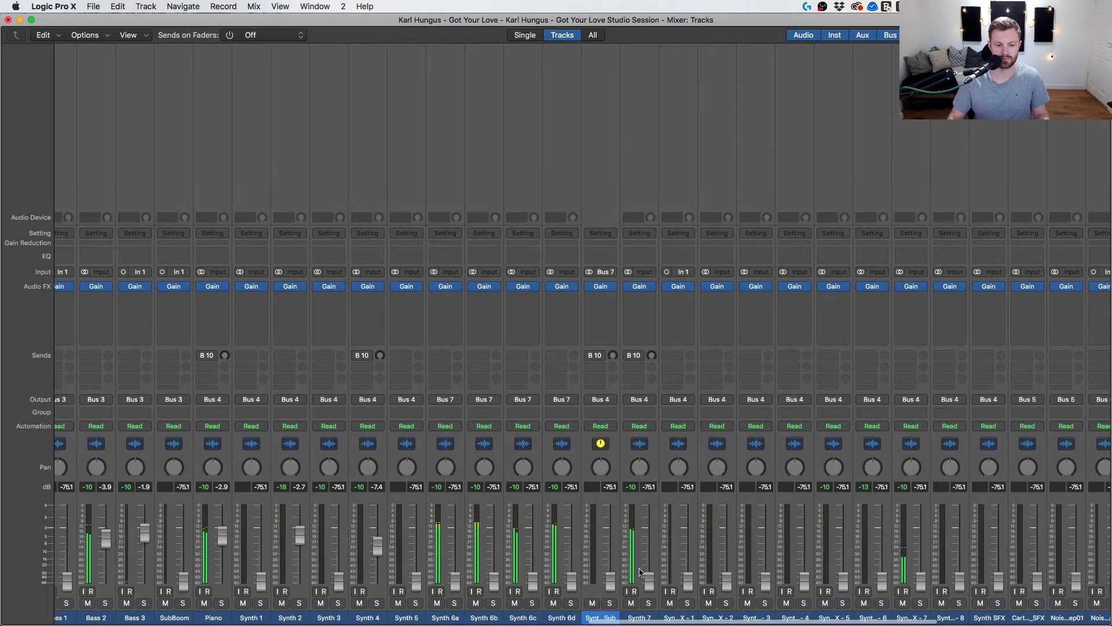
Solo Synth 6 Sub and reset the Synth 6 Sub and Synth 6a–6d faders to 0 dB.
left_click(609, 603)
left_click(610, 577, "alt")
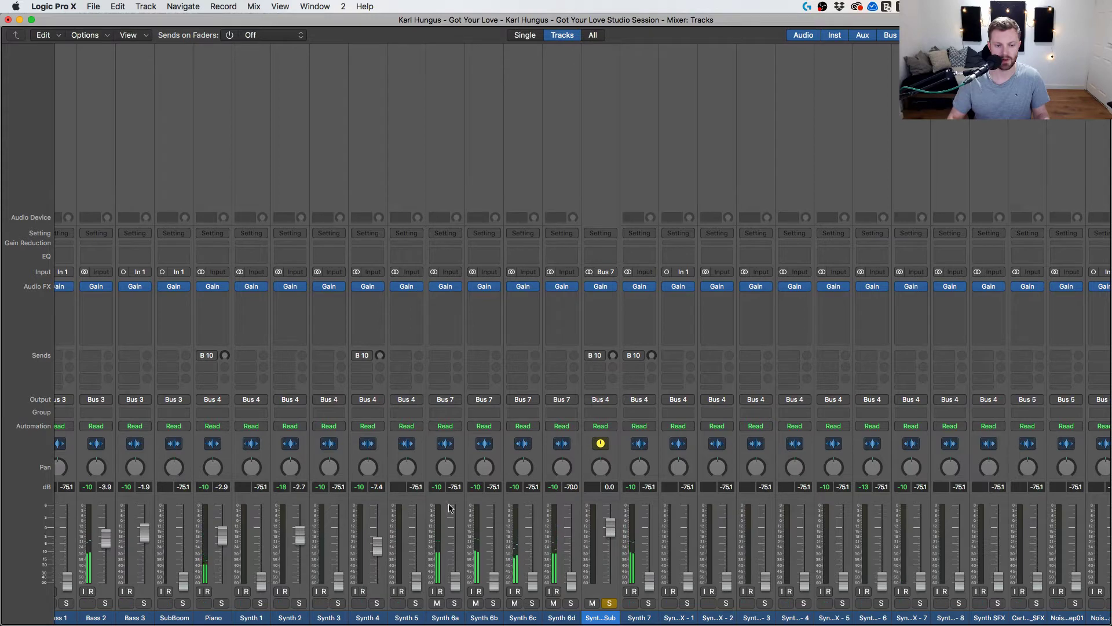
left_click(450, 508)
left_click(577, 502, "shift")
left_click(572, 578, "alt")
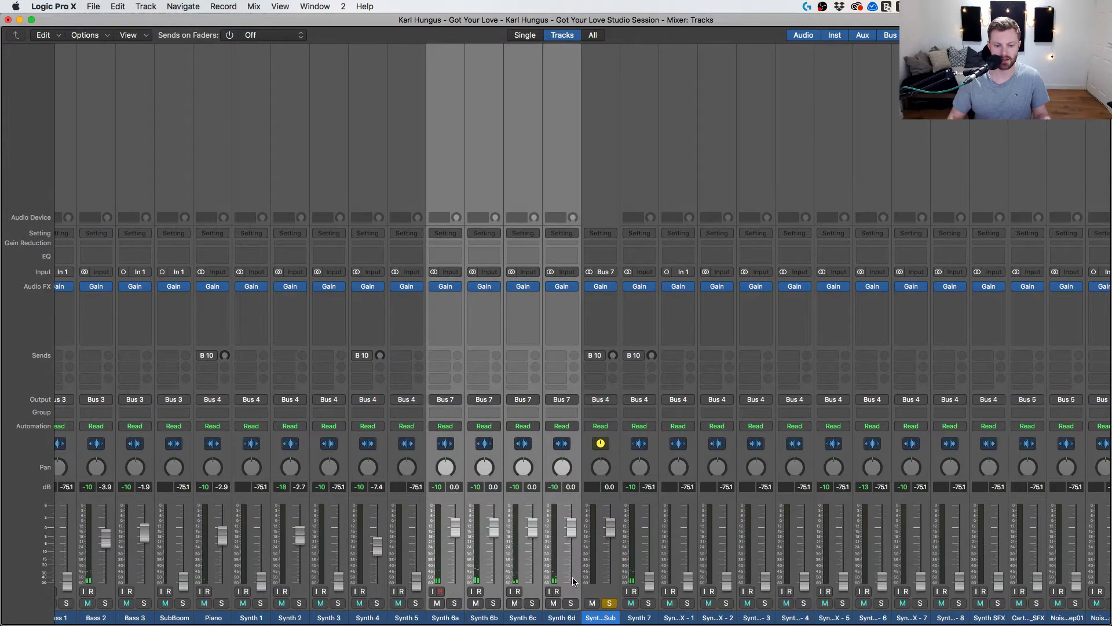
key("Down")
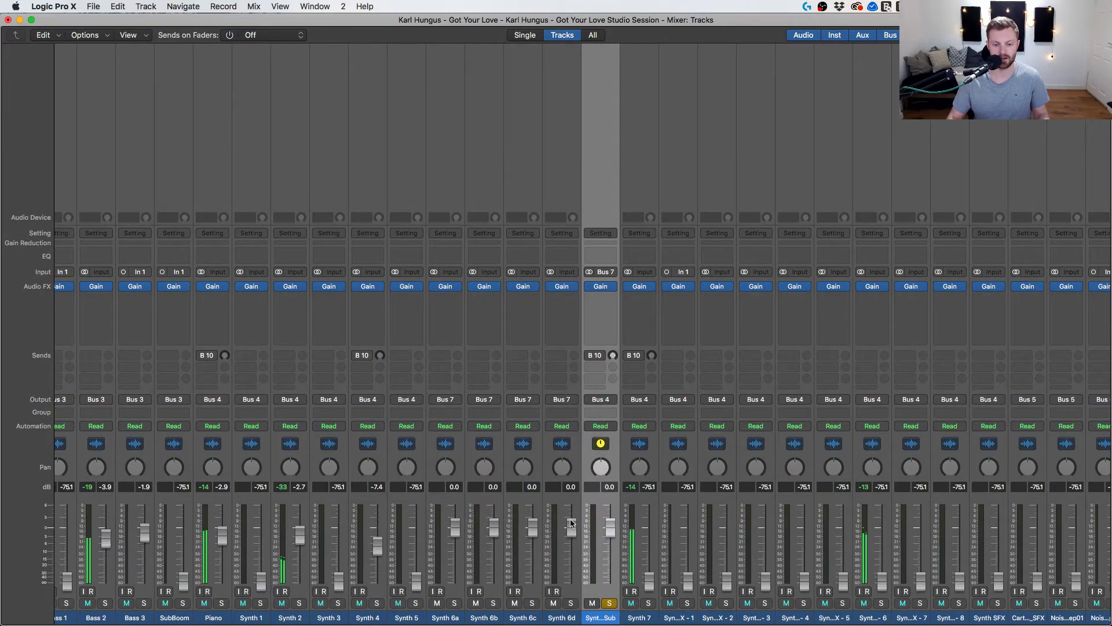
key("super+1")
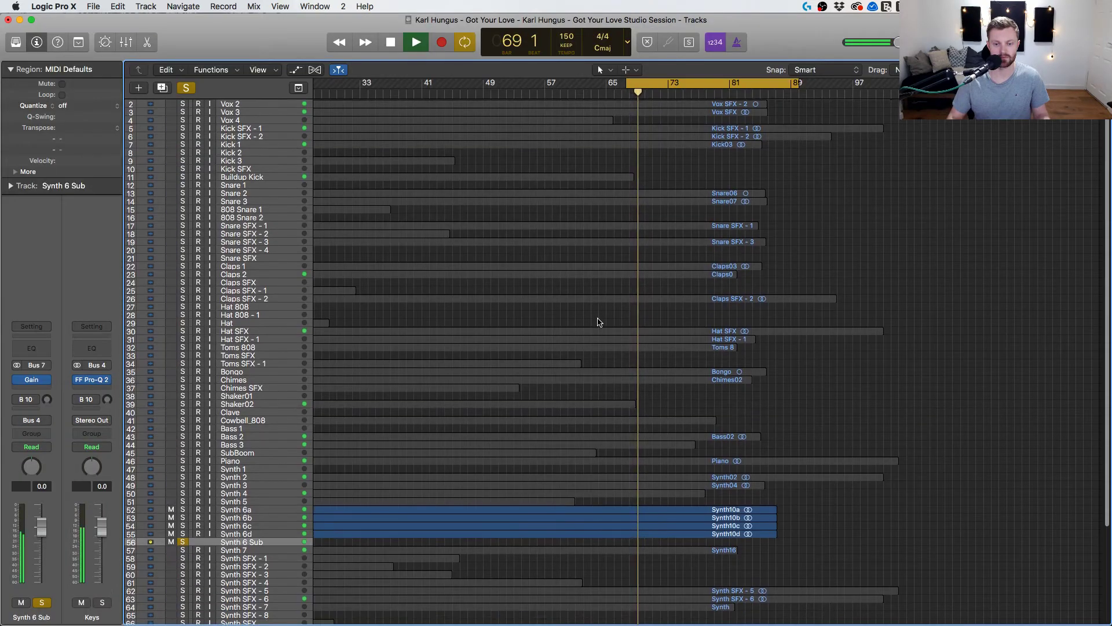
scroll(599, 322, "down", 5)
key("super+2")
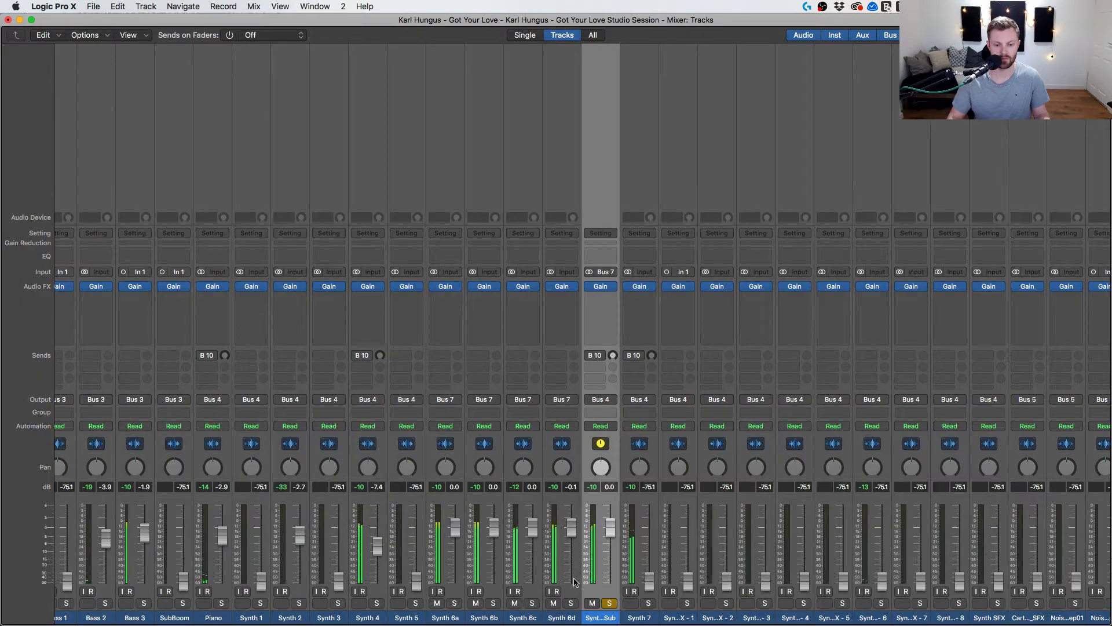
Audition Synth 6a–6c with mutes and solo, lowering Synth 6b to about -5.9 dB.
left_click(576, 582)
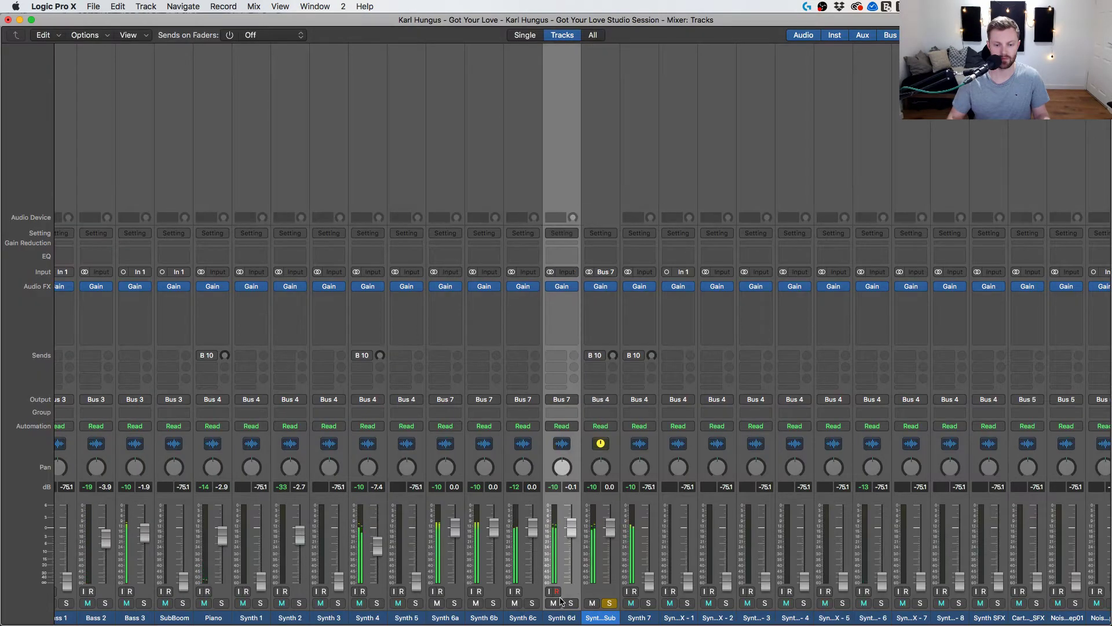
left_click(514, 603)
left_click(482, 603)
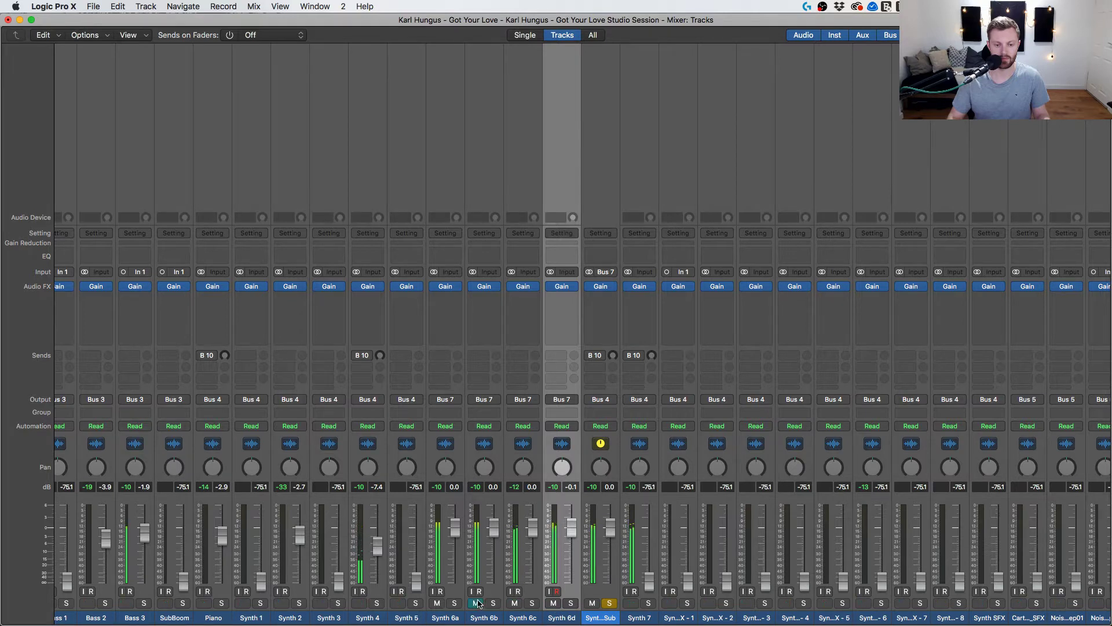
left_click_drag(494, 528, 494, 559)
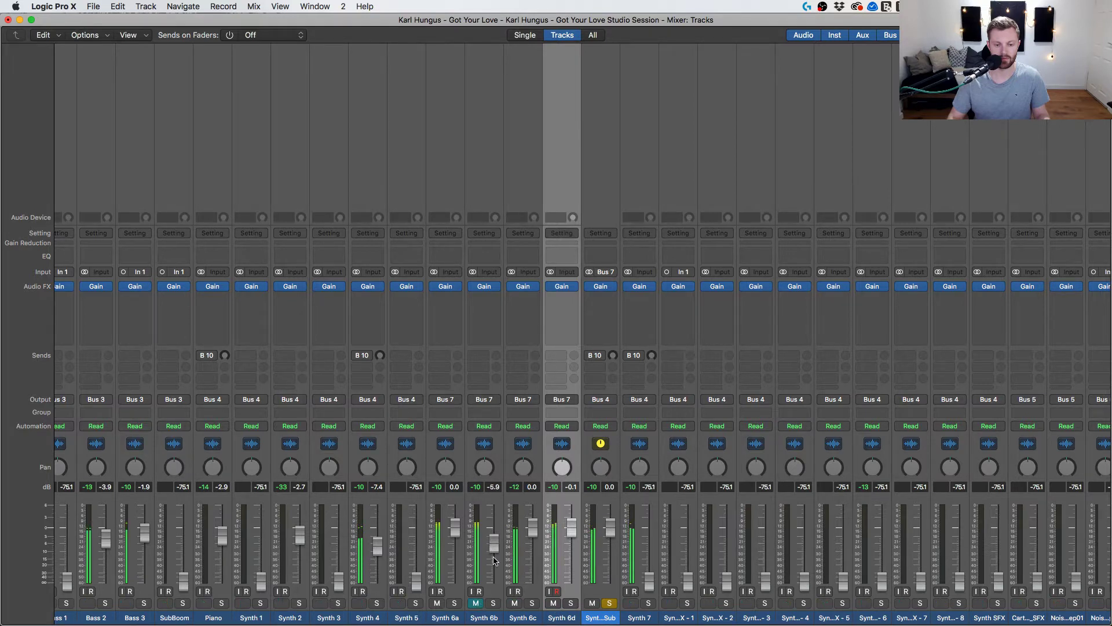
left_click(482, 603)
left_click(438, 603)
left_click(438, 603)
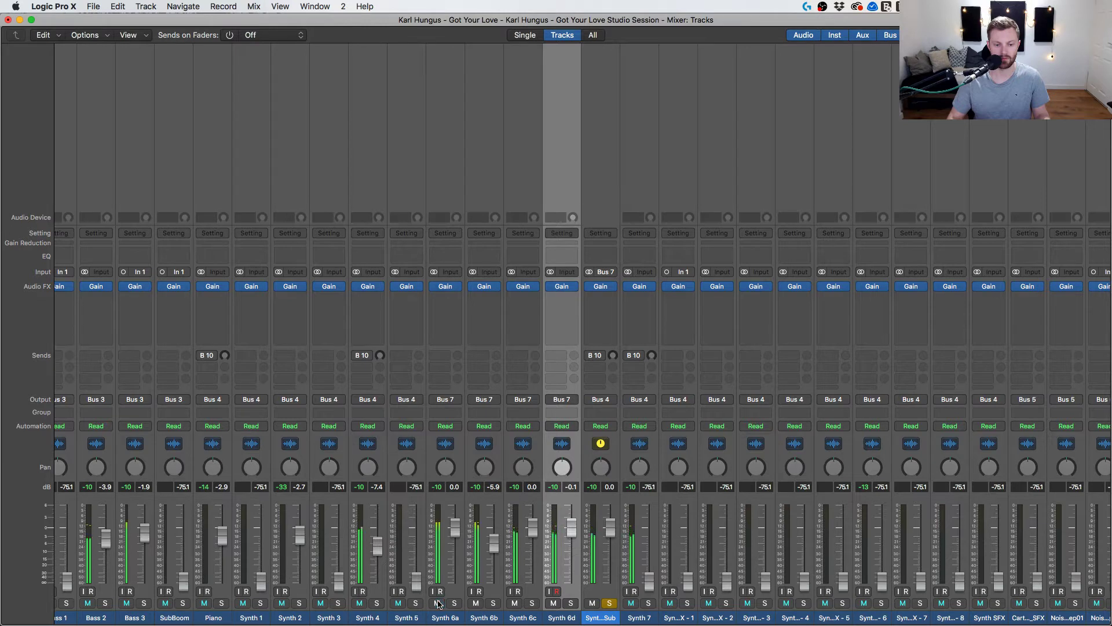
left_click(455, 603)
left_click(454, 603)
left_click(454, 603)
left_click(454, 603)
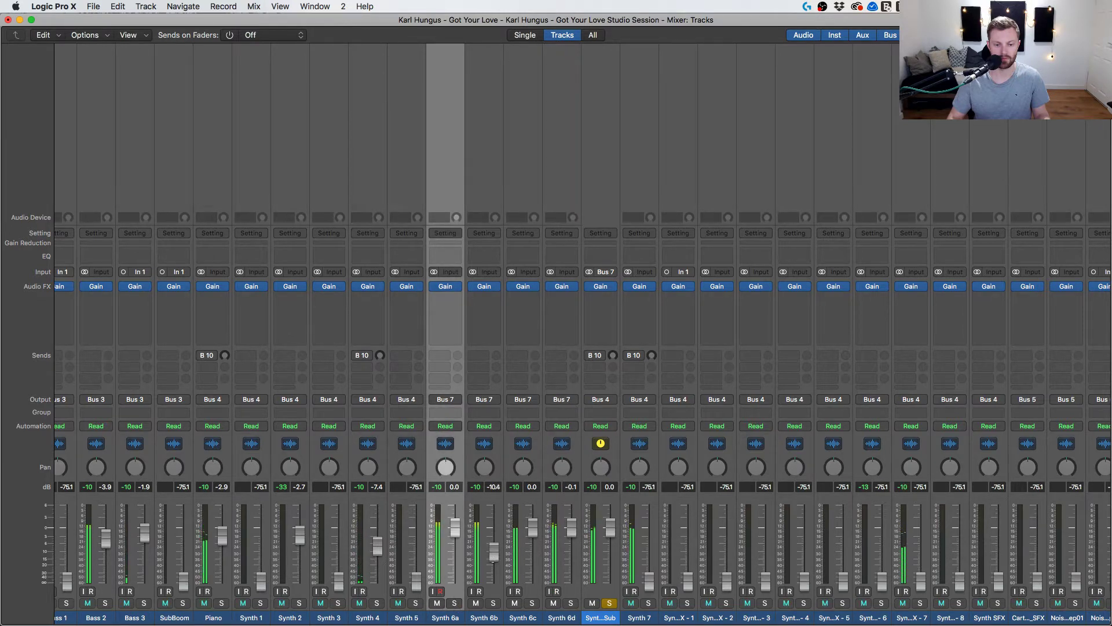
Mute Synth 6c, compare Synth 6d muted and unmuted, unsolo Synth 6 Sub, and lower Synth 6d.
left_click(514, 603)
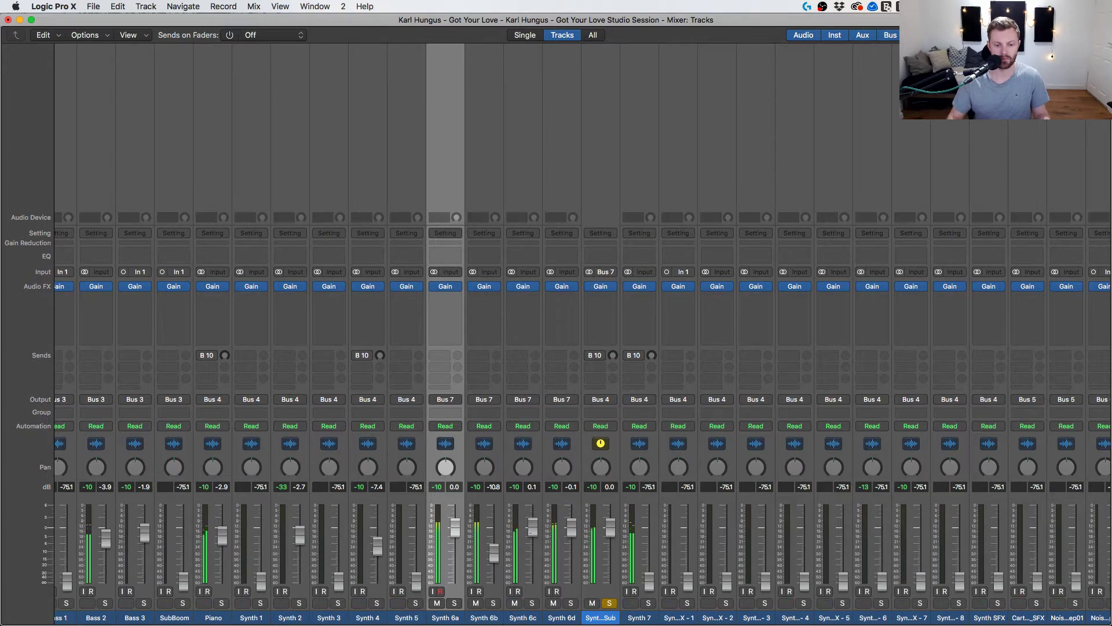
left_click(554, 602)
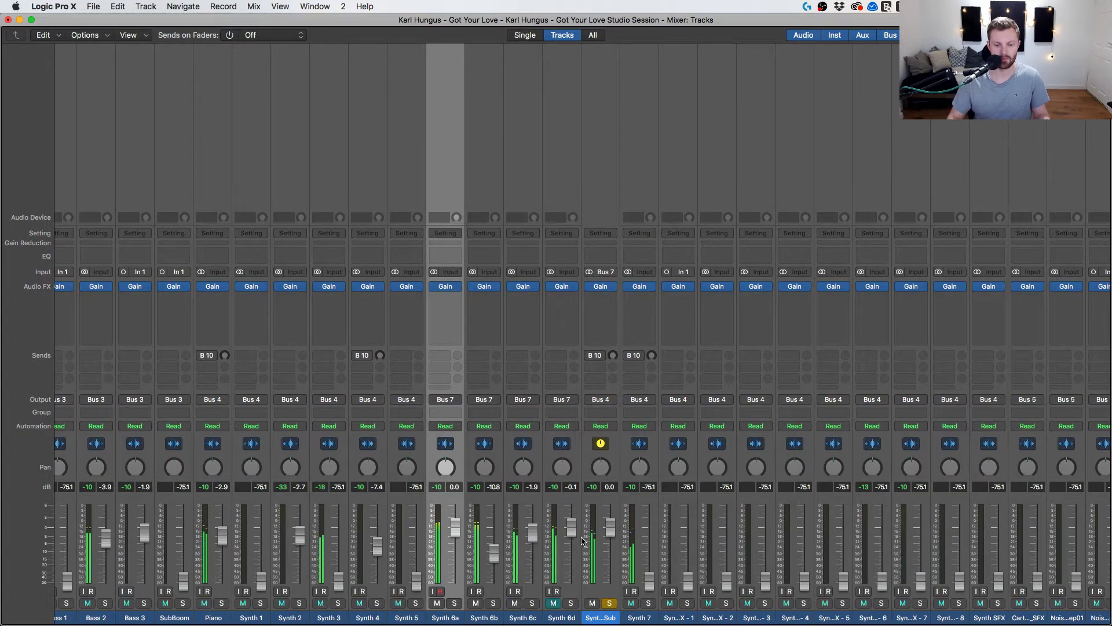
left_click(553, 603)
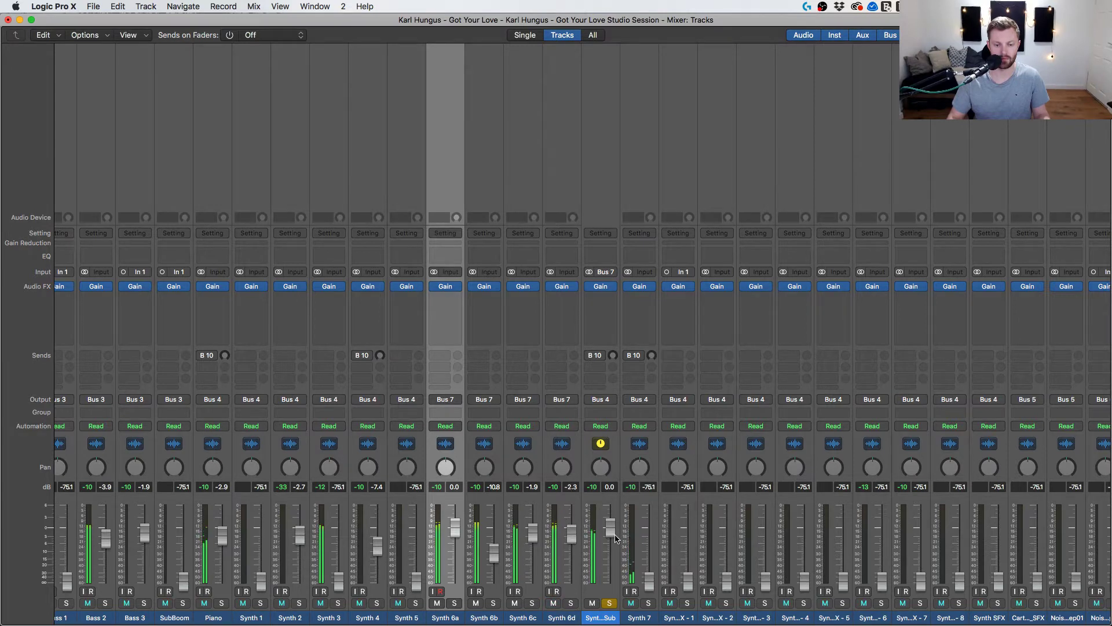
left_click(609, 604)
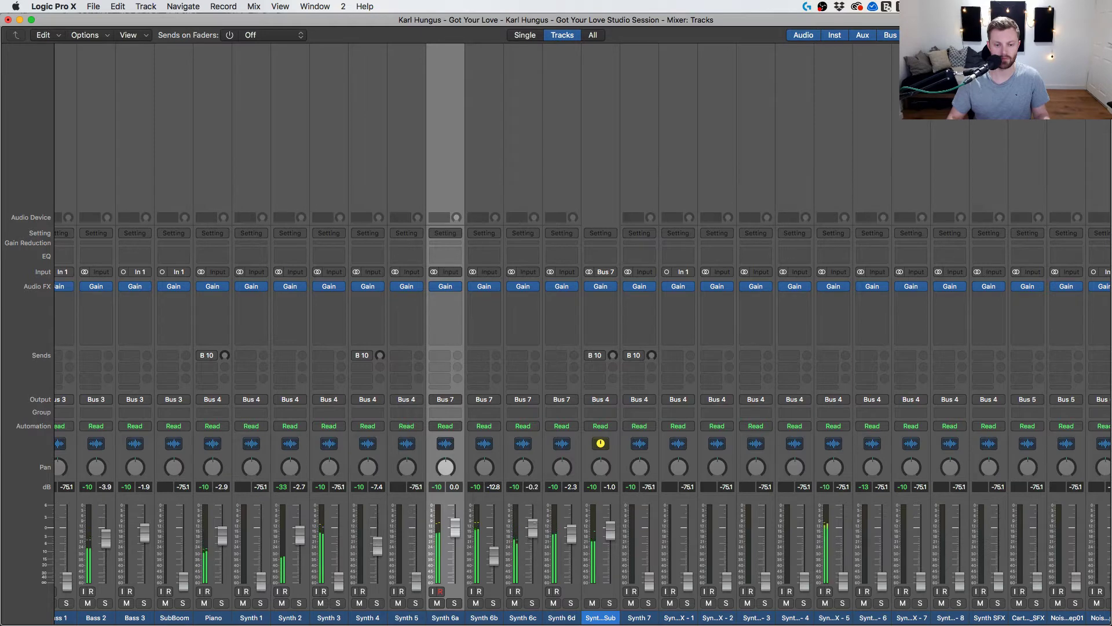
key("x")
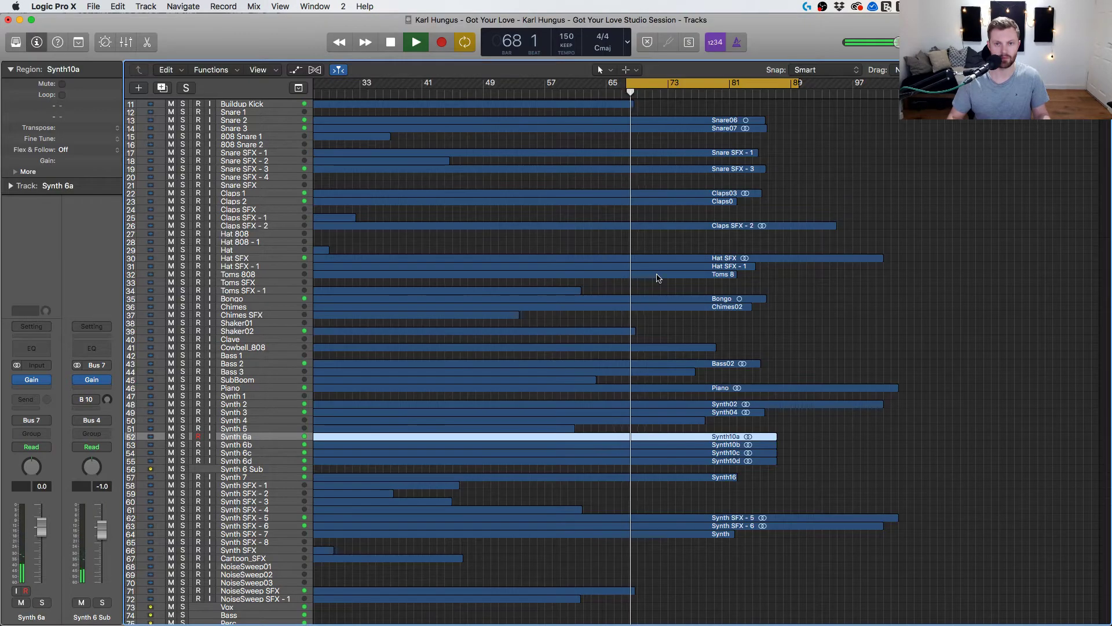
key("x")
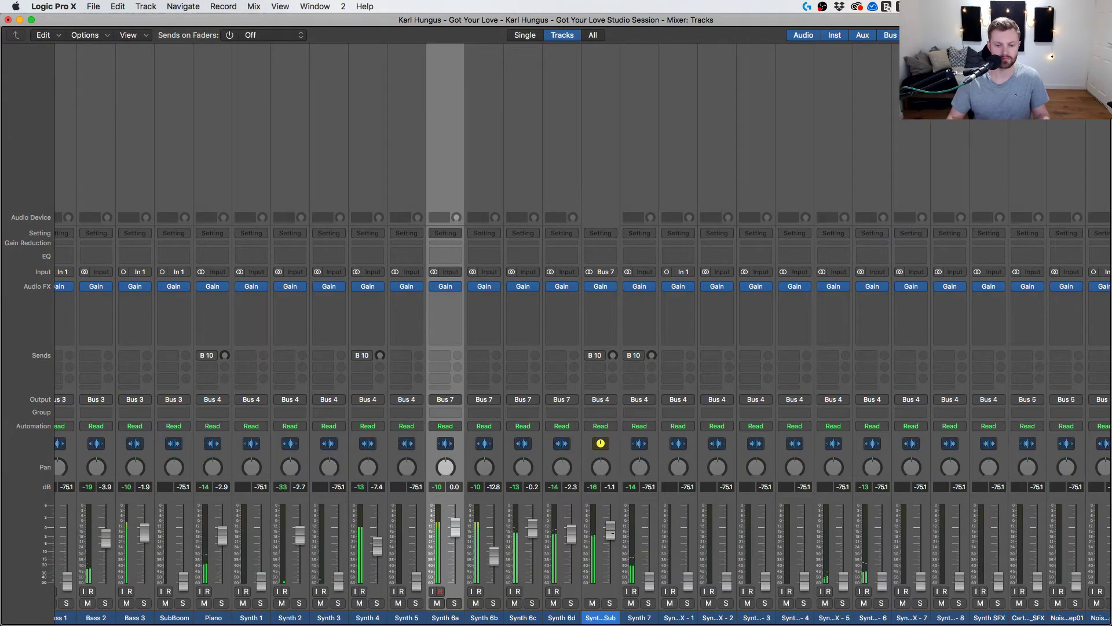
left_click_drag(584, 538, 506, 554)
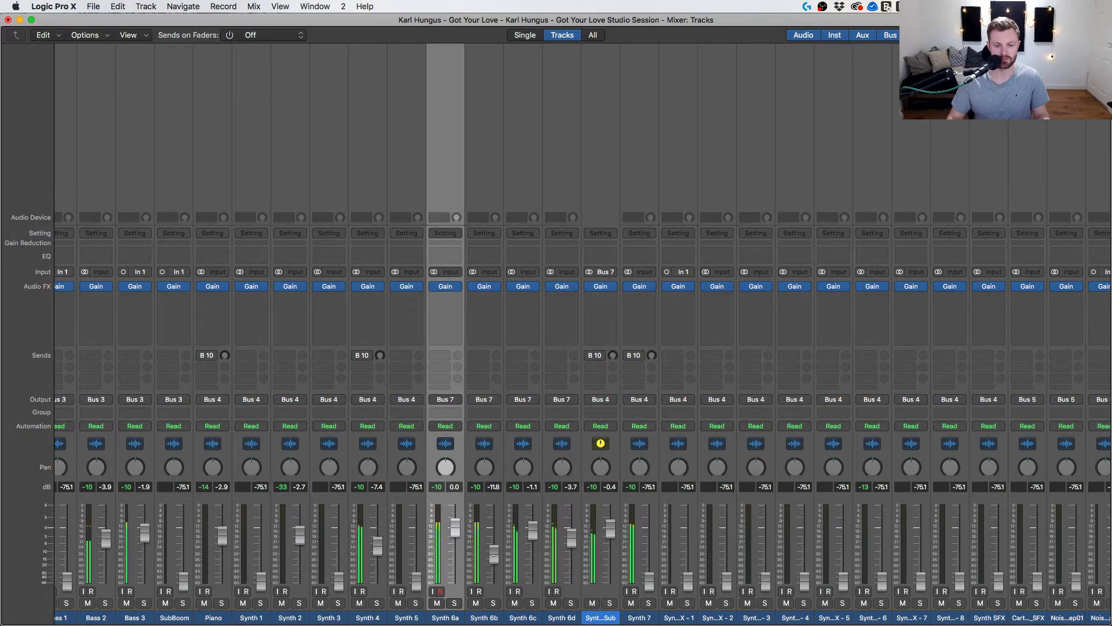
Insert FabFilter Pro-Q 2 on Synth 6 Sub and add a low cut at about 38.8 Hz.
left_click(601, 296)
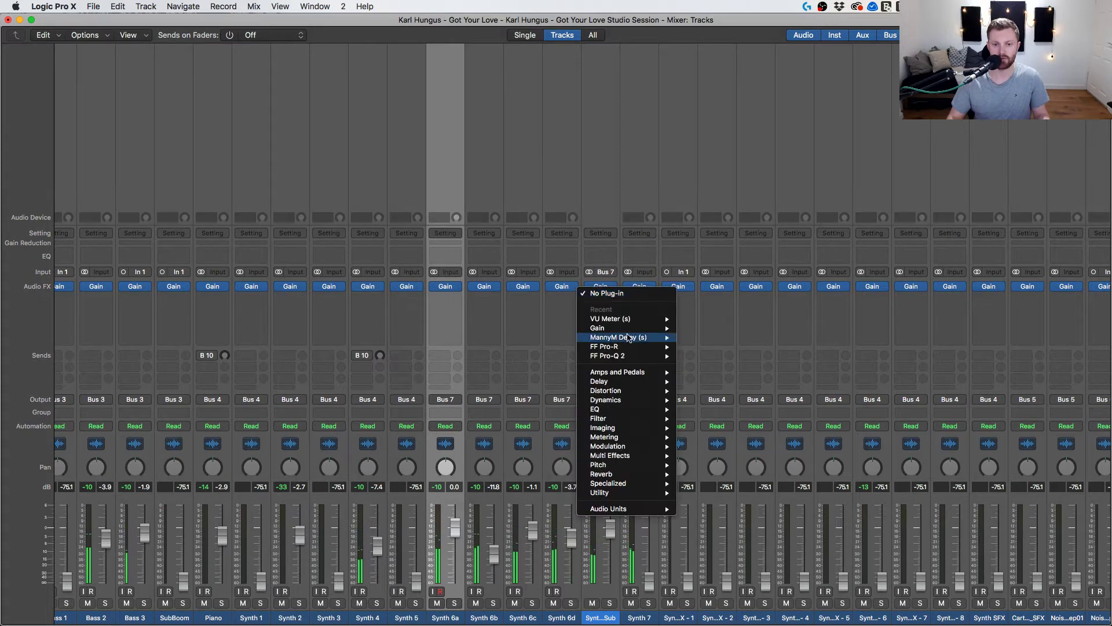
mouse_move(627, 358)
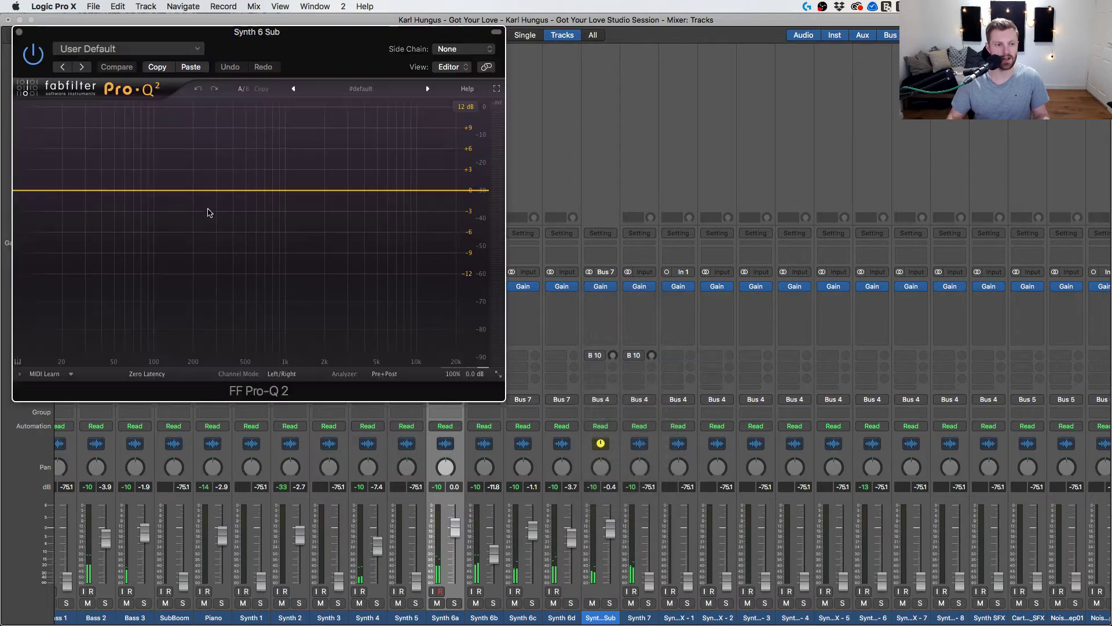
left_click(46, 191)
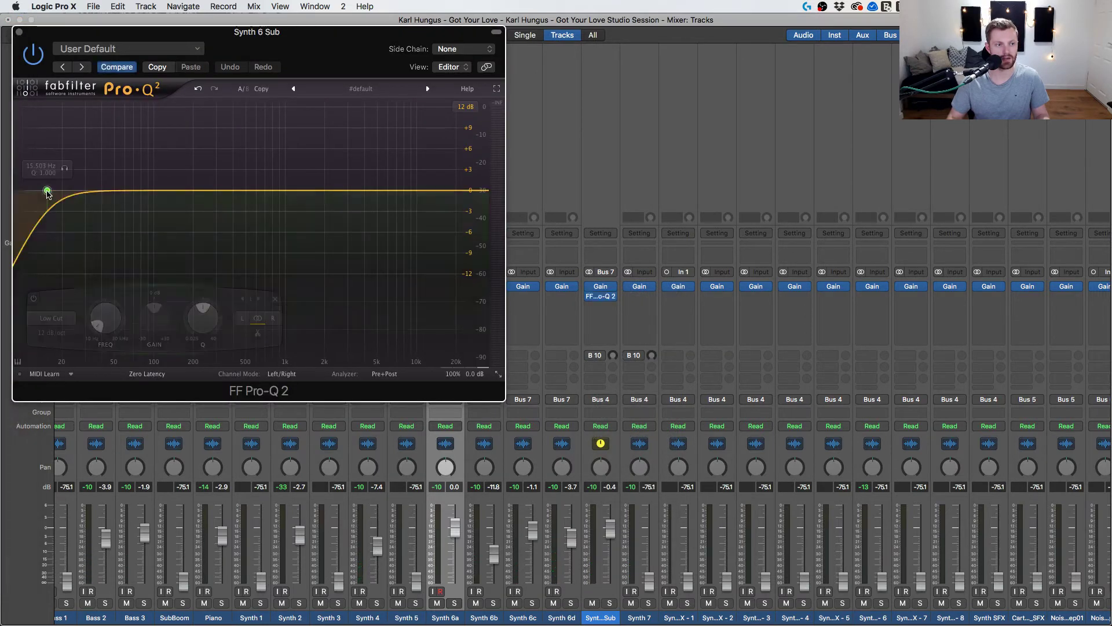
left_click_drag(45, 190, 118, 190)
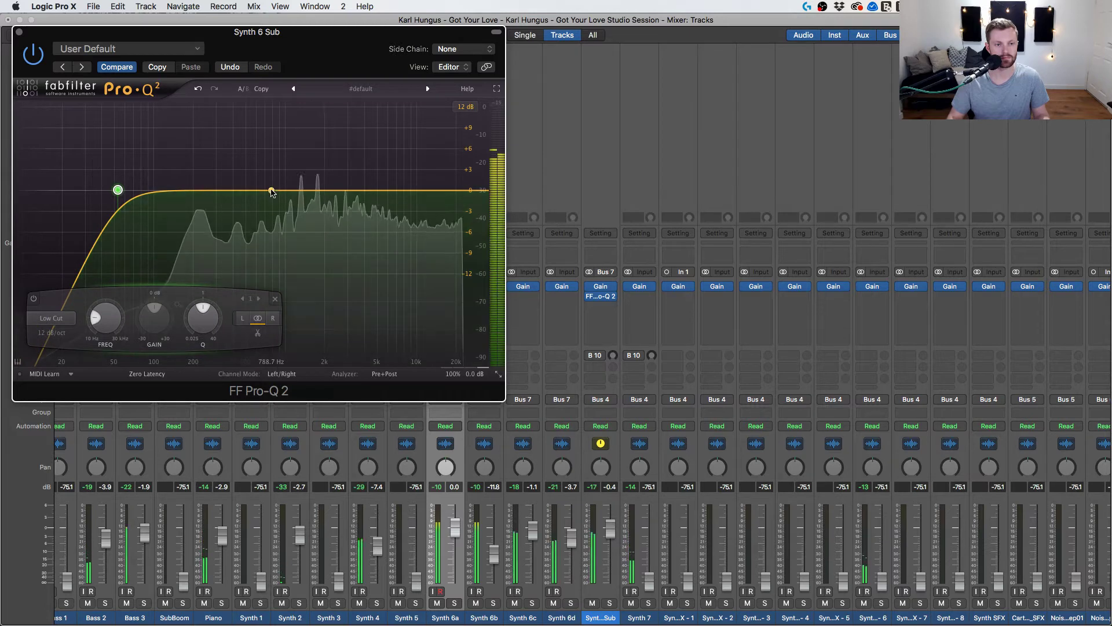
Add a bell dip, a boosted high shelf, and a cutting band near 9 kHz.
left_click_drag(272, 191, 348, 209)
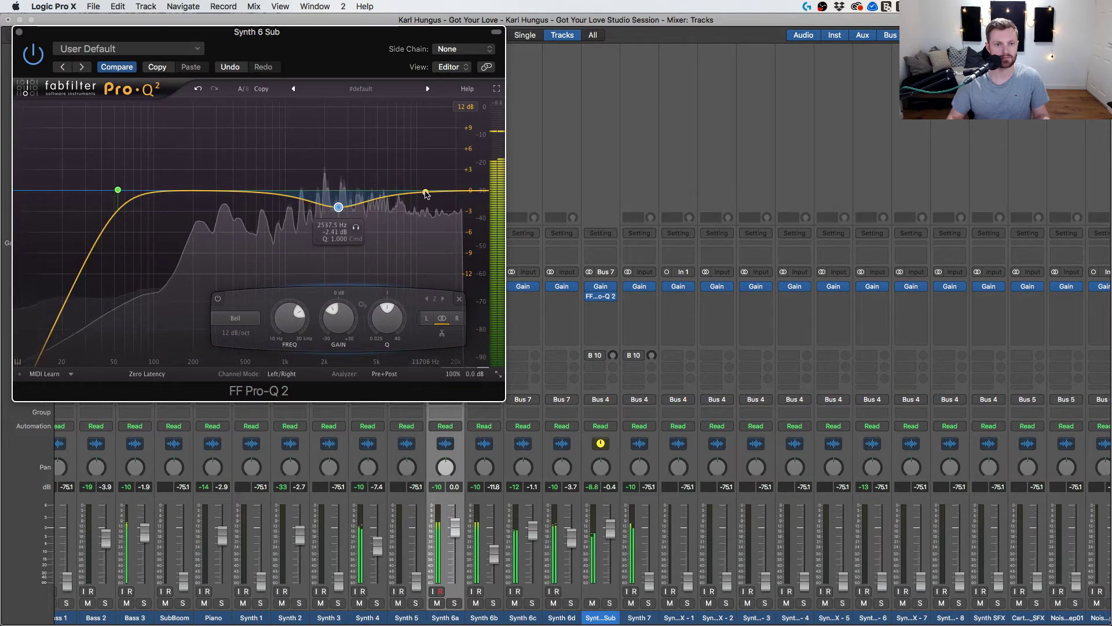
left_click_drag(426, 193, 433, 168)
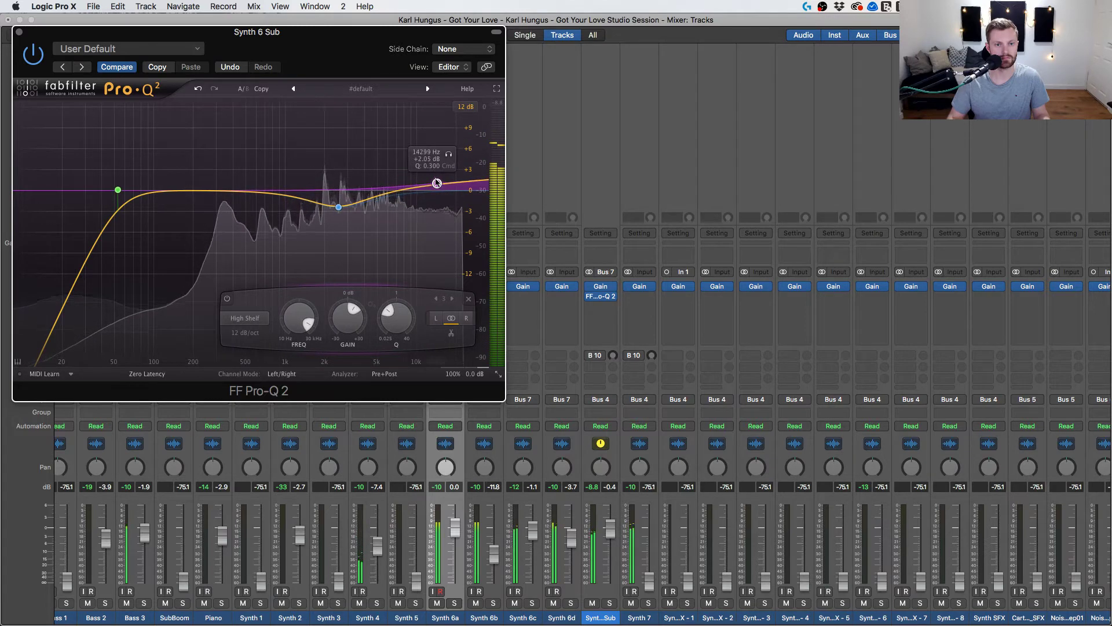
left_click_drag(430, 212, 460, 138)
left_click_drag(415, 184, 422, 217)
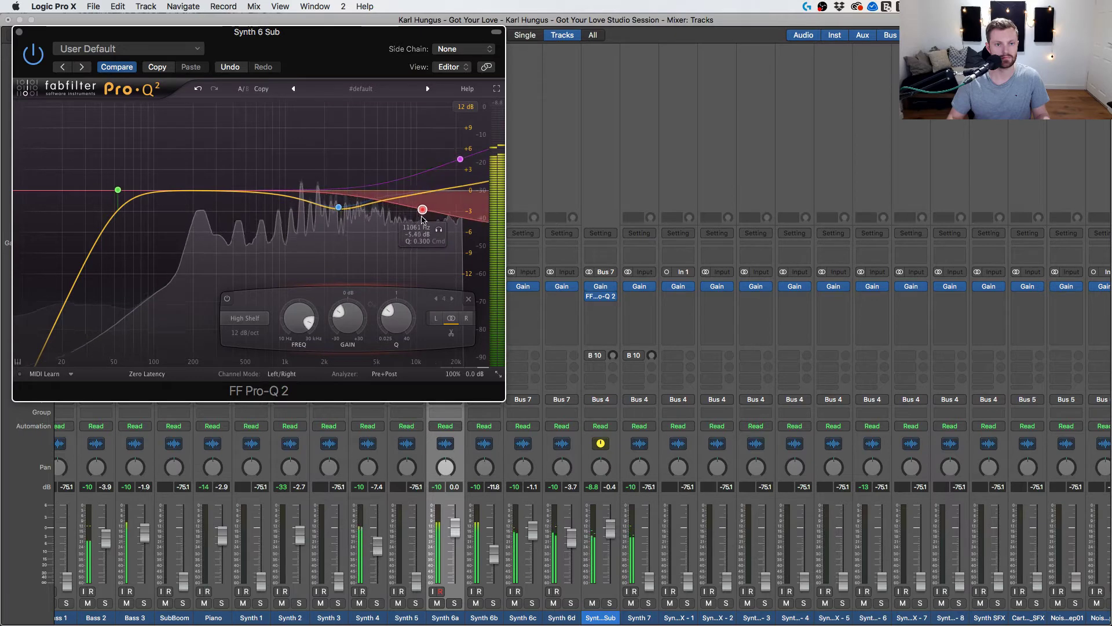
double_click(423, 207)
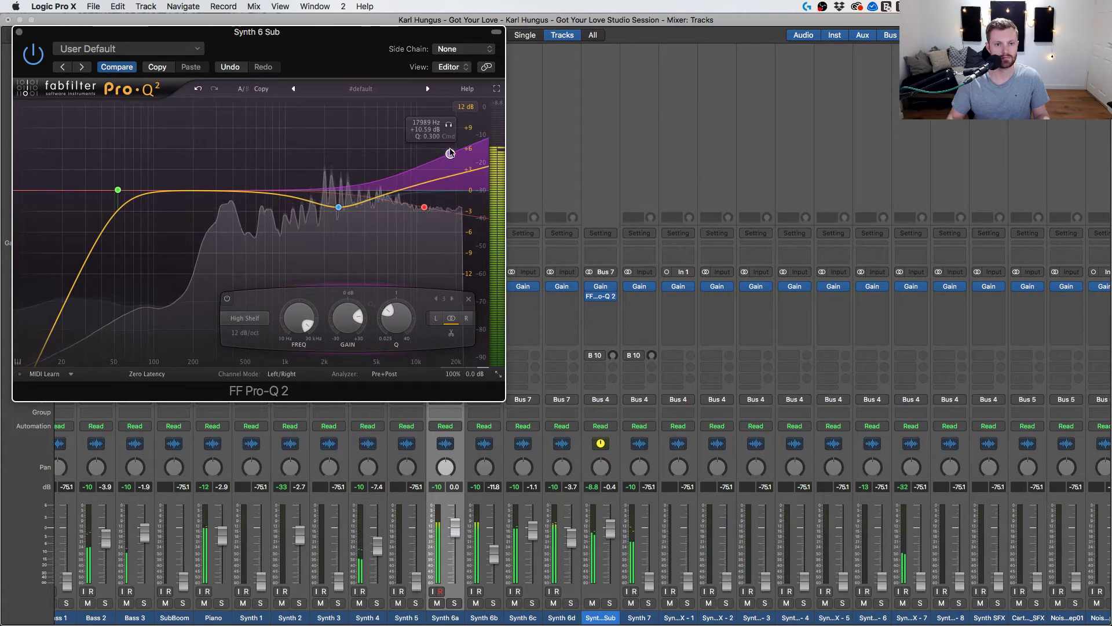
left_click_drag(423, 207, 400, 208)
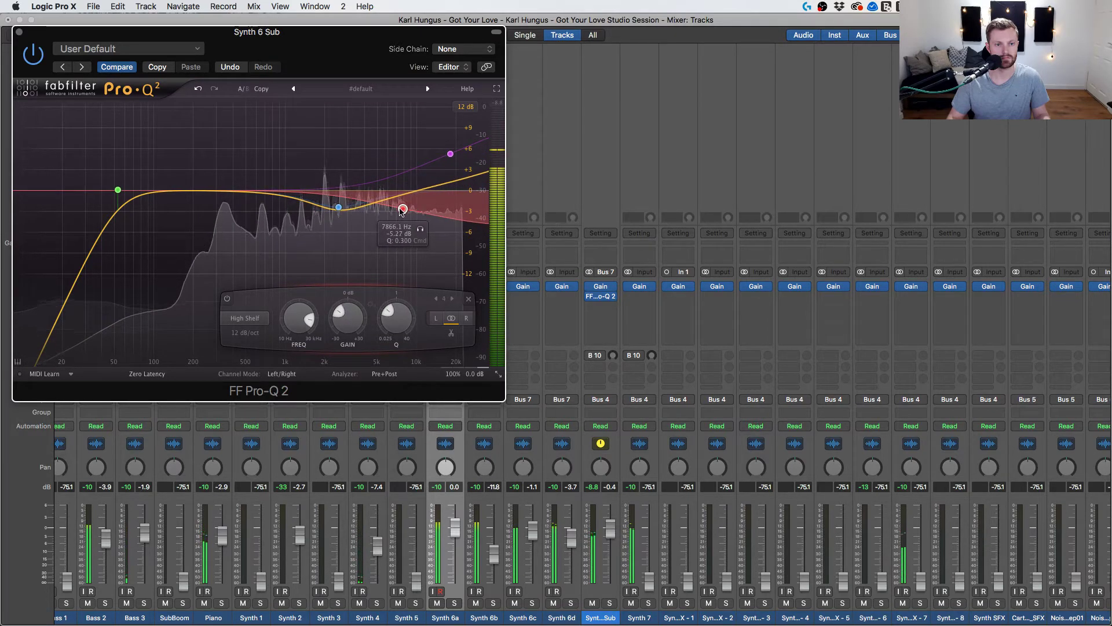
Make the red band a narrow bell notch near 9 kHz and add a fifth low-mid band around 838 Hz.
left_click(244, 318)
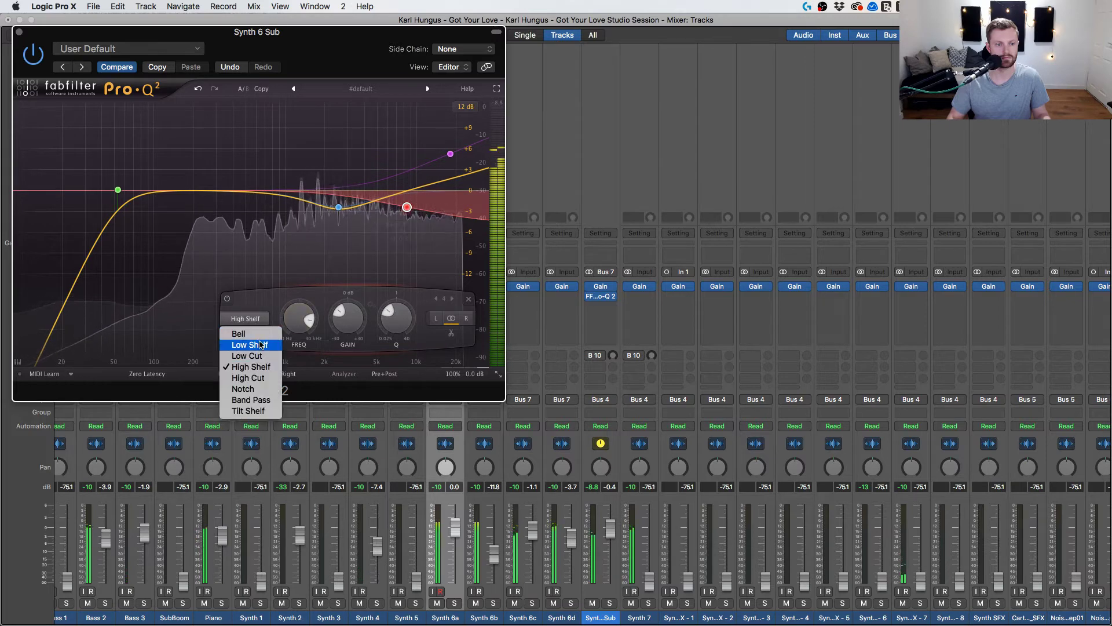
left_click(366, 254)
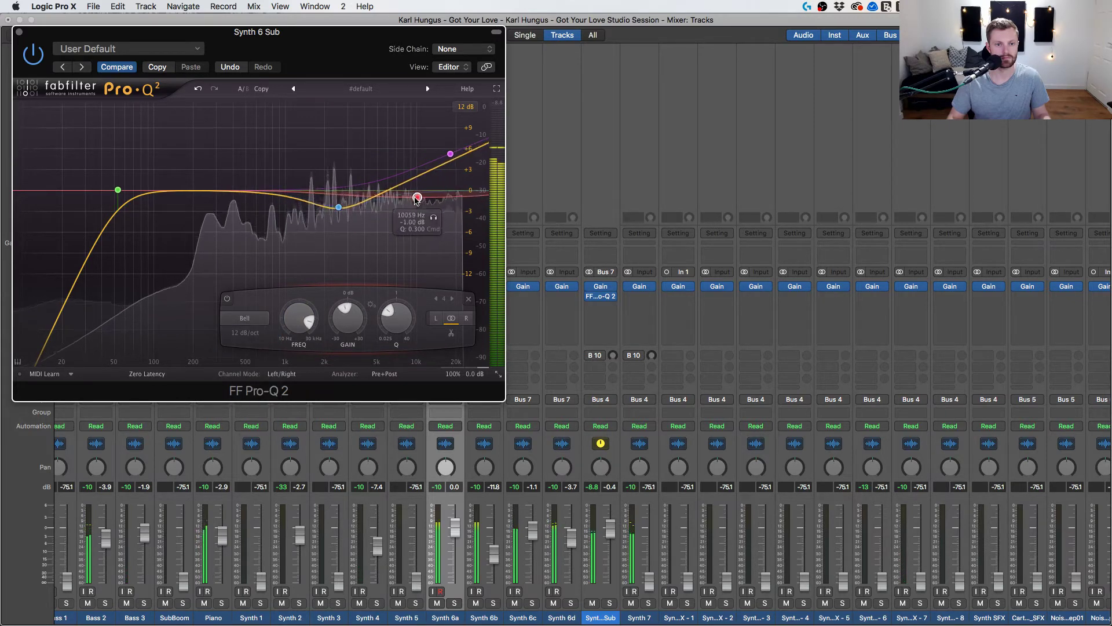
mouse_move(412, 203)
left_mouse_down()
mouse_move(413, 219)
mouse_move(400, 96)
mouse_move(443, 87)
mouse_move(385, 100)
mouse_move(428, 101)
mouse_move(412, 103)
mouse_move(411, 241)
mouse_move(409, 190)
left_mouse_up()
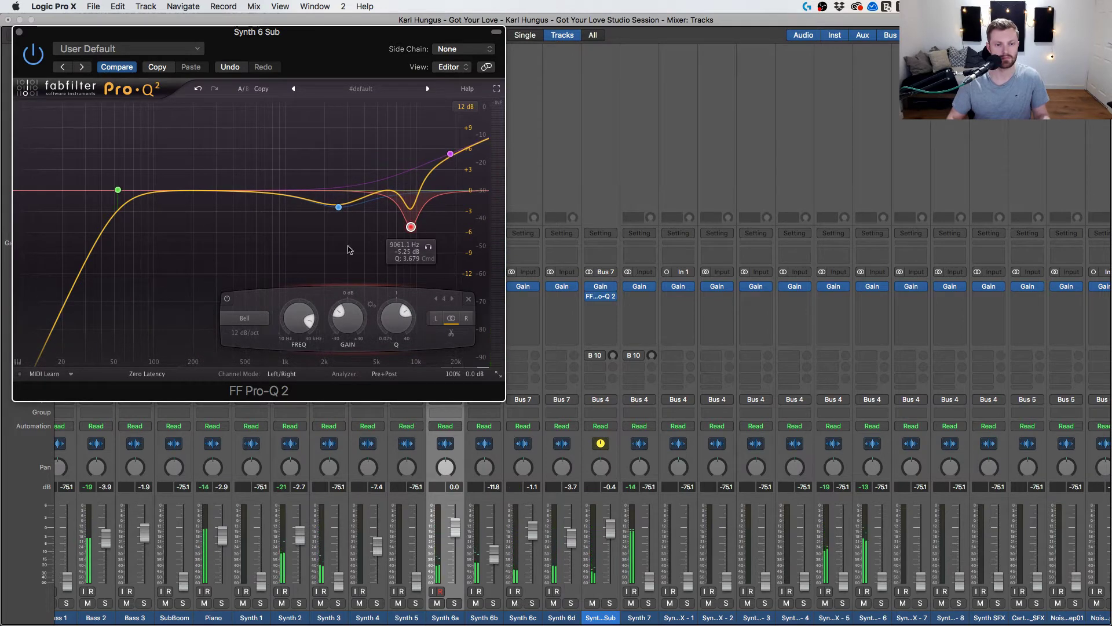
left_click_drag(199, 191, 273, 191)
key("space")
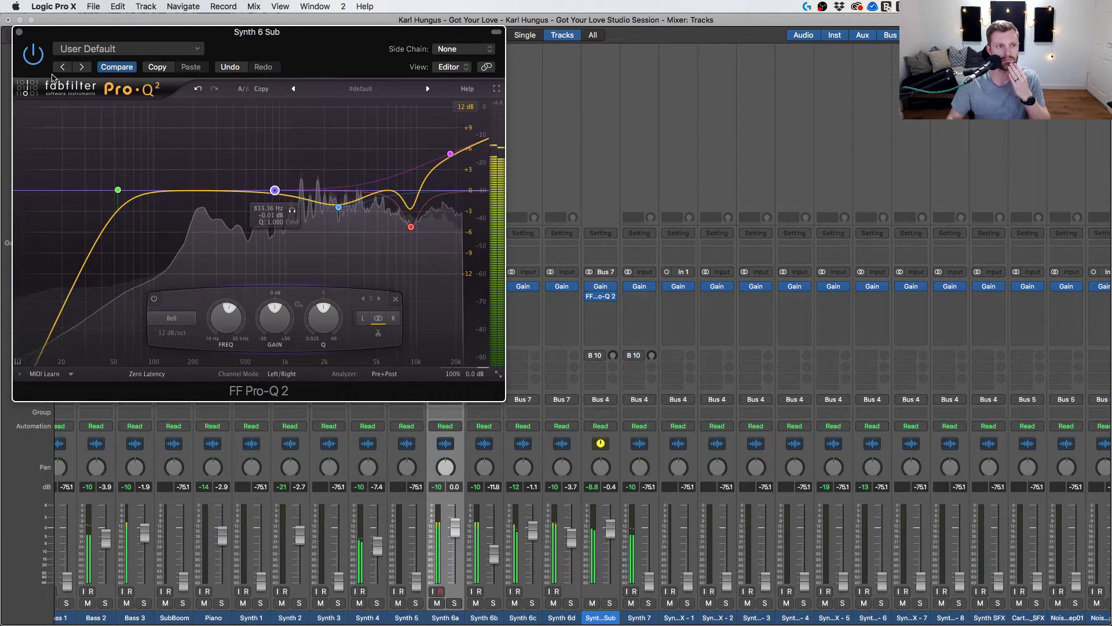
left_click(33, 54)
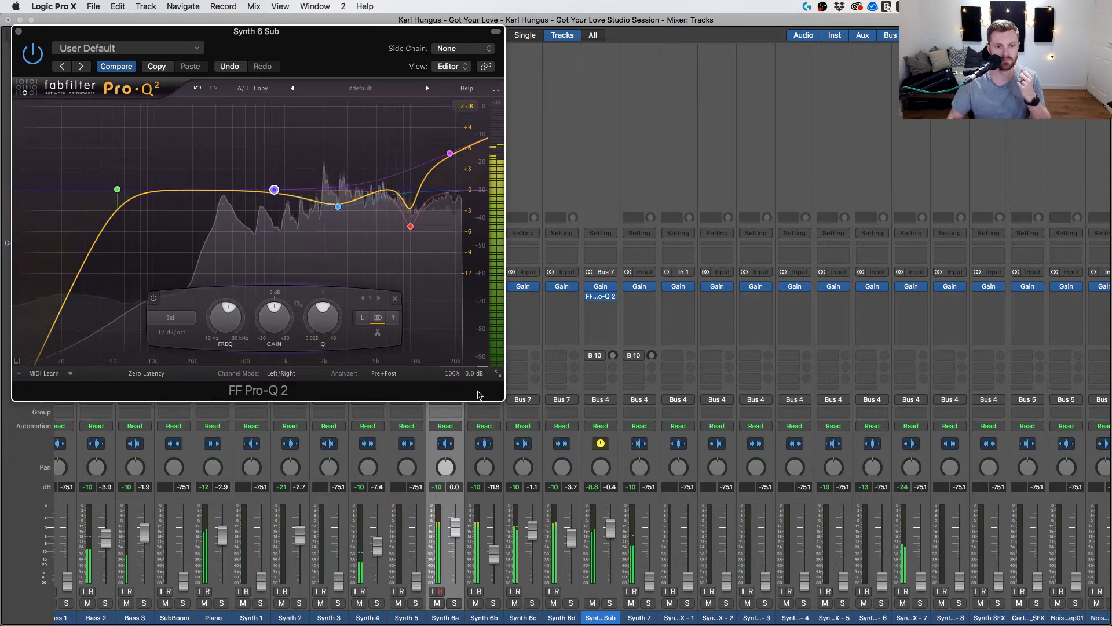
Lower the high shelf boost, trim Synth 6 Sub's fader, and compare the EQ bypassed and active.
left_click_drag(451, 153, 450, 167)
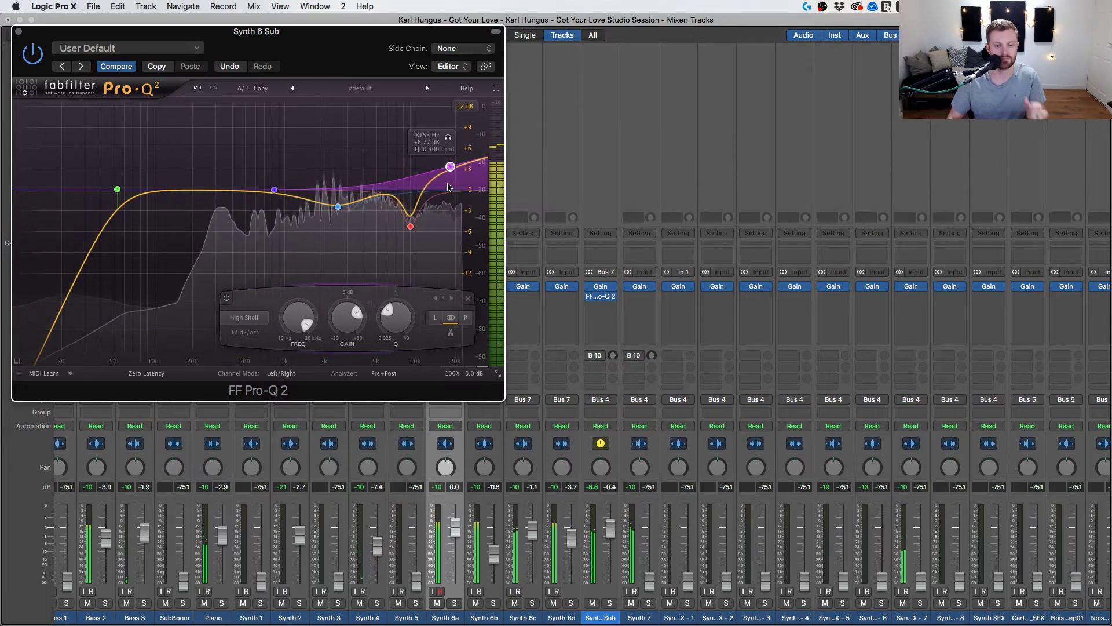
left_click_drag(610, 529, 610, 534)
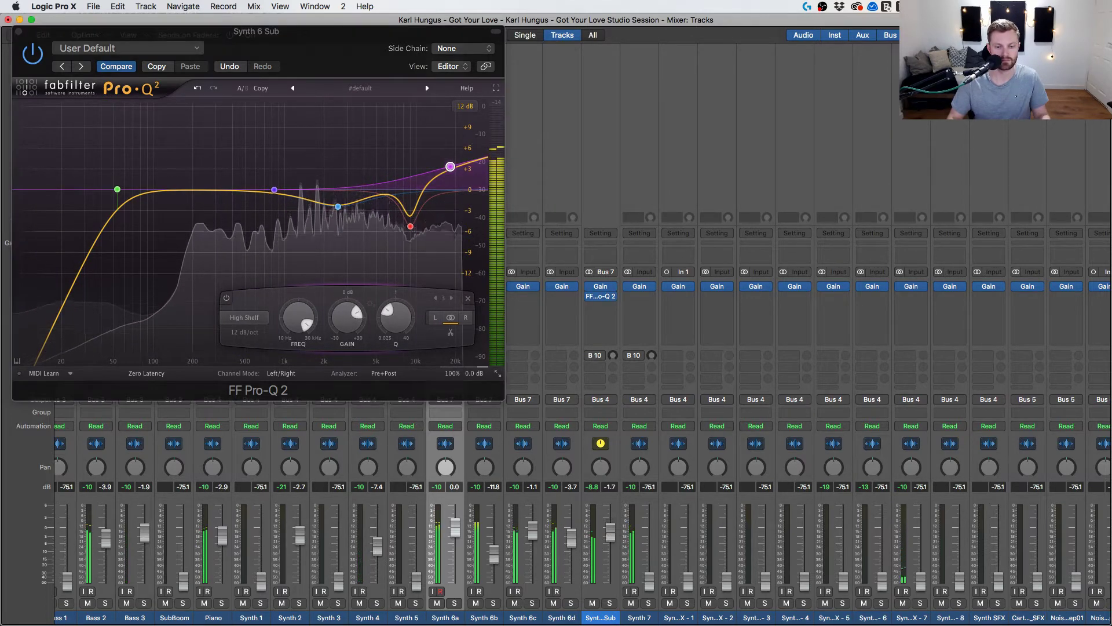
left_click(37, 53)
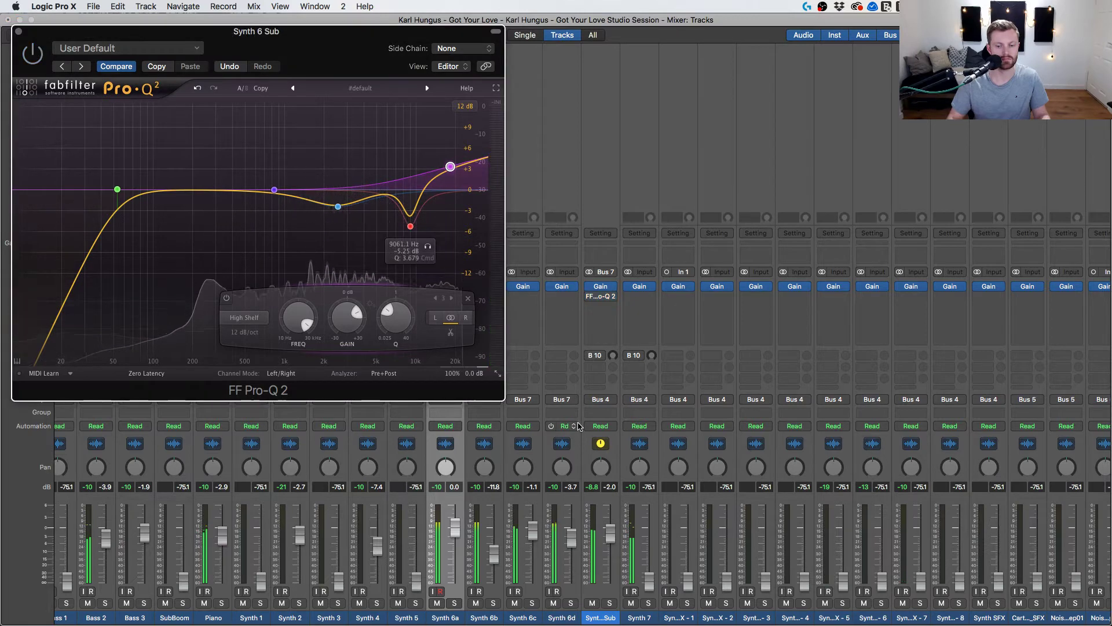
left_click(33, 52)
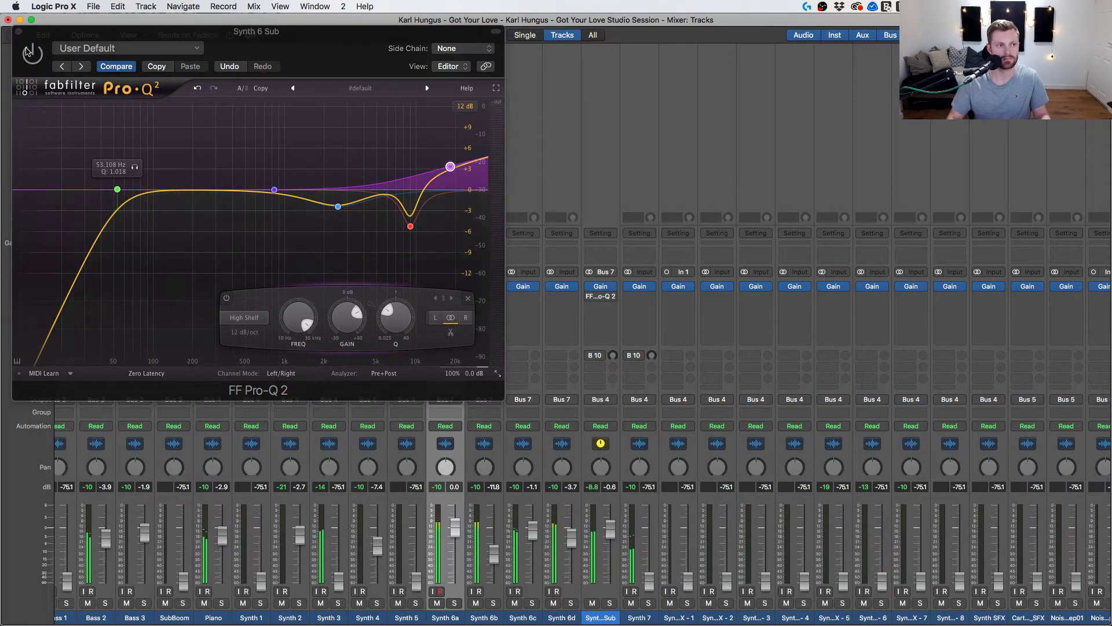
Activate Synth 6 Sub's Bus 10 reverb send and dial in its level during playback.
left_click(613, 354)
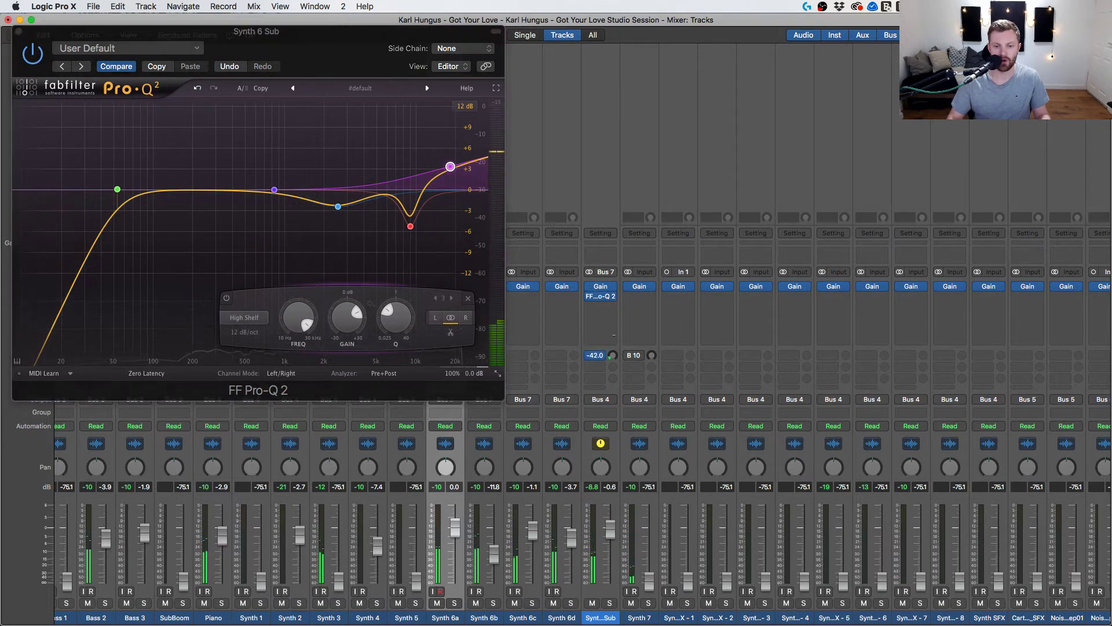
left_click_drag(613, 359, 615, 365)
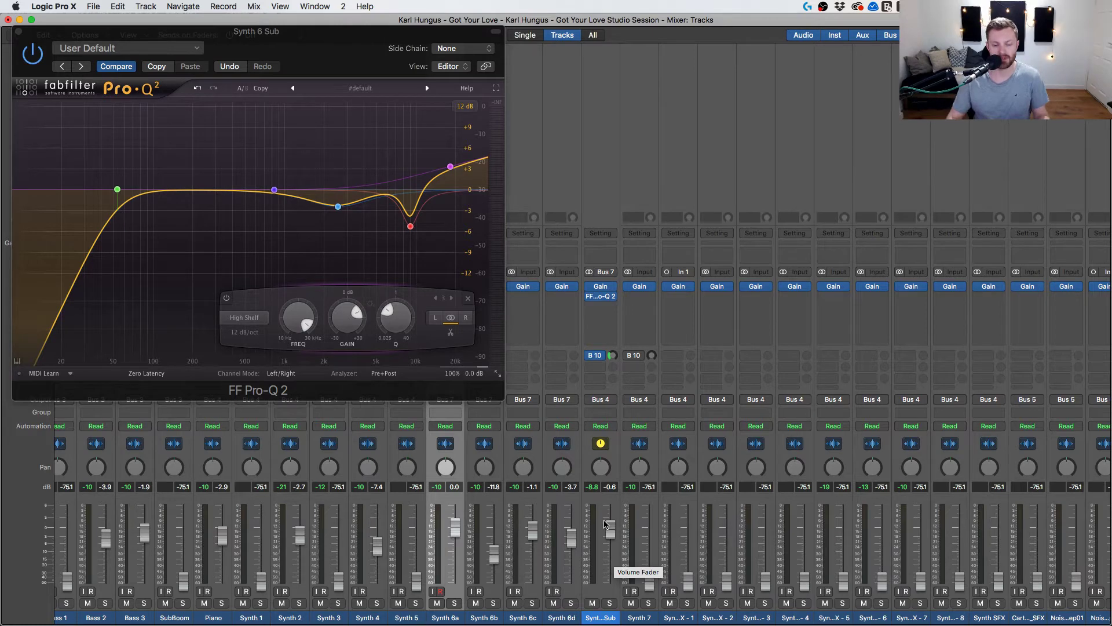
key("space")
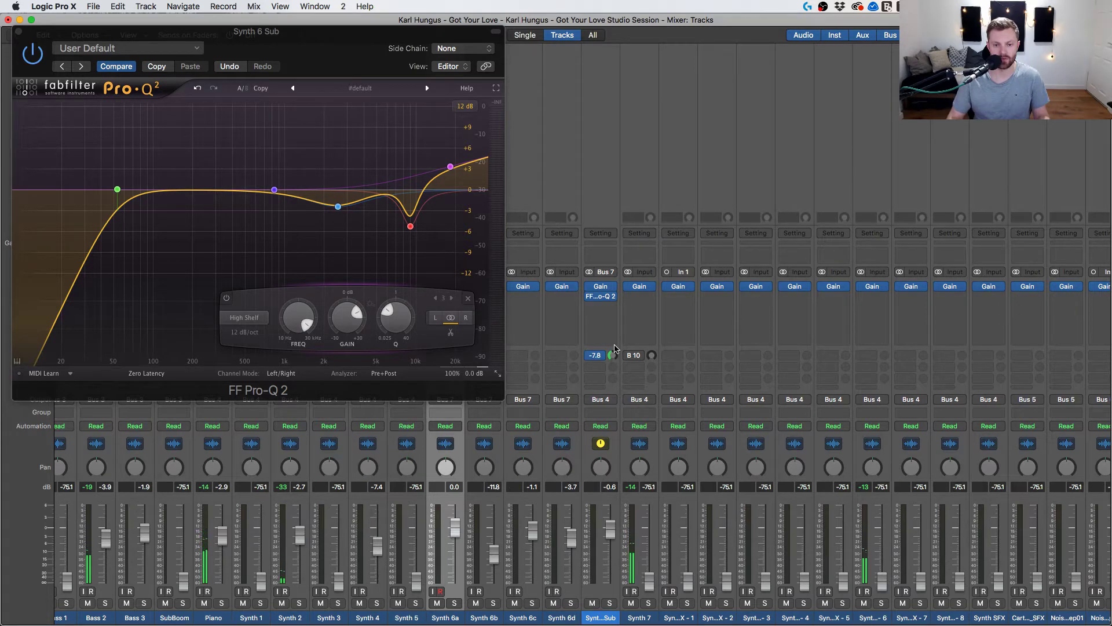
left_click_drag(615, 349, 614, 327)
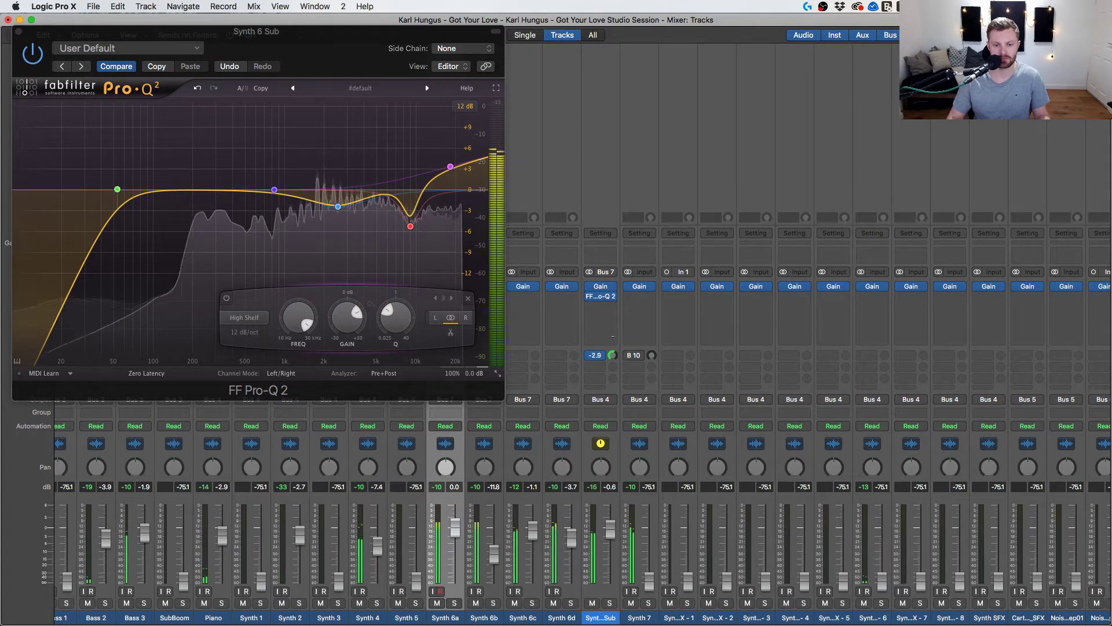
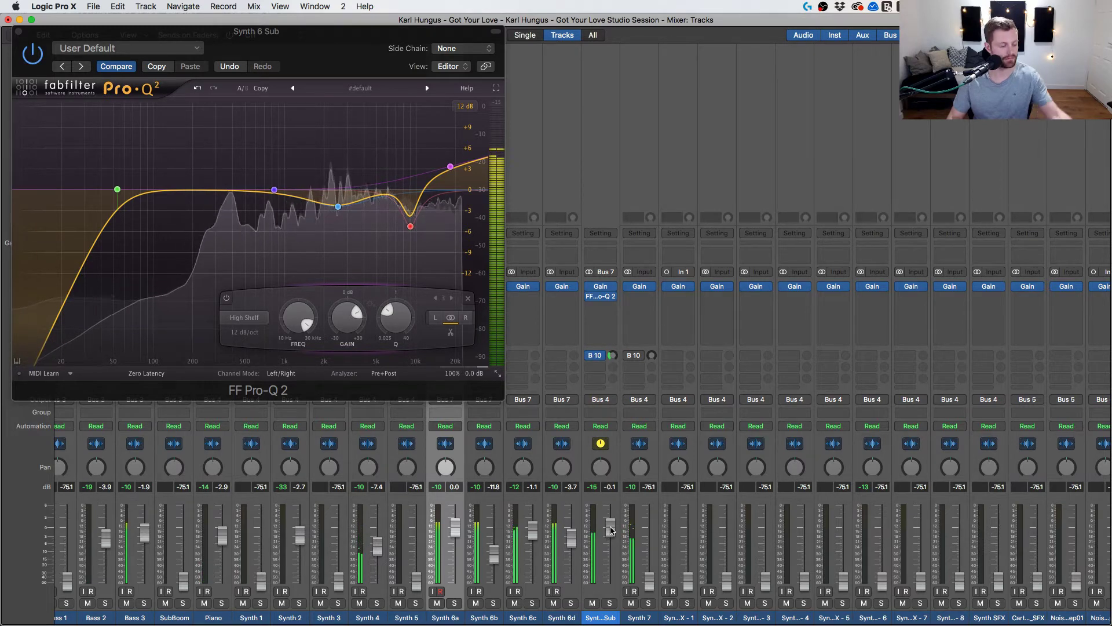
Pull Synth 6 Sub down, bring Synth 7 up, and set Synth 6 Sub's Bus 10 send.
left_click_drag(610, 527, 610, 536)
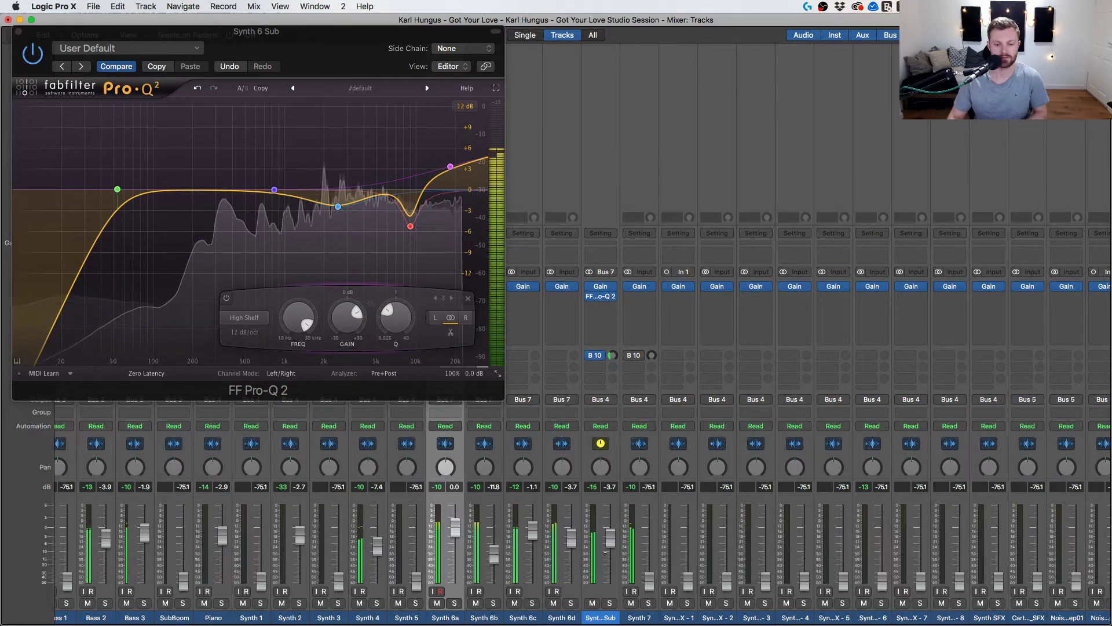
left_click_drag(659, 581, 655, 557)
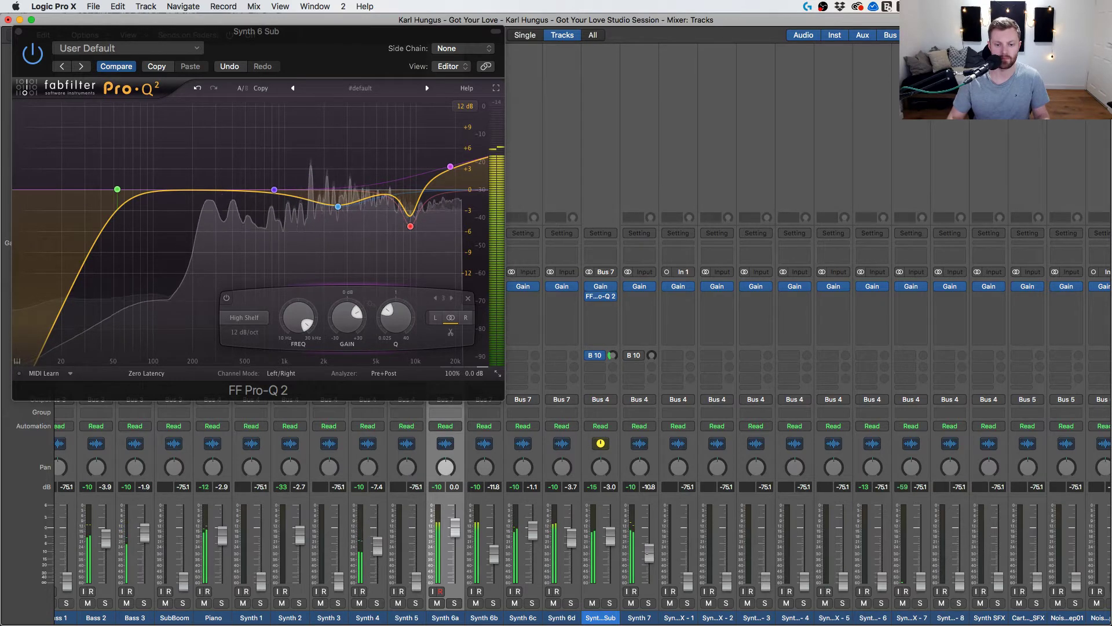
left_click_drag(612, 355, 616, 362)
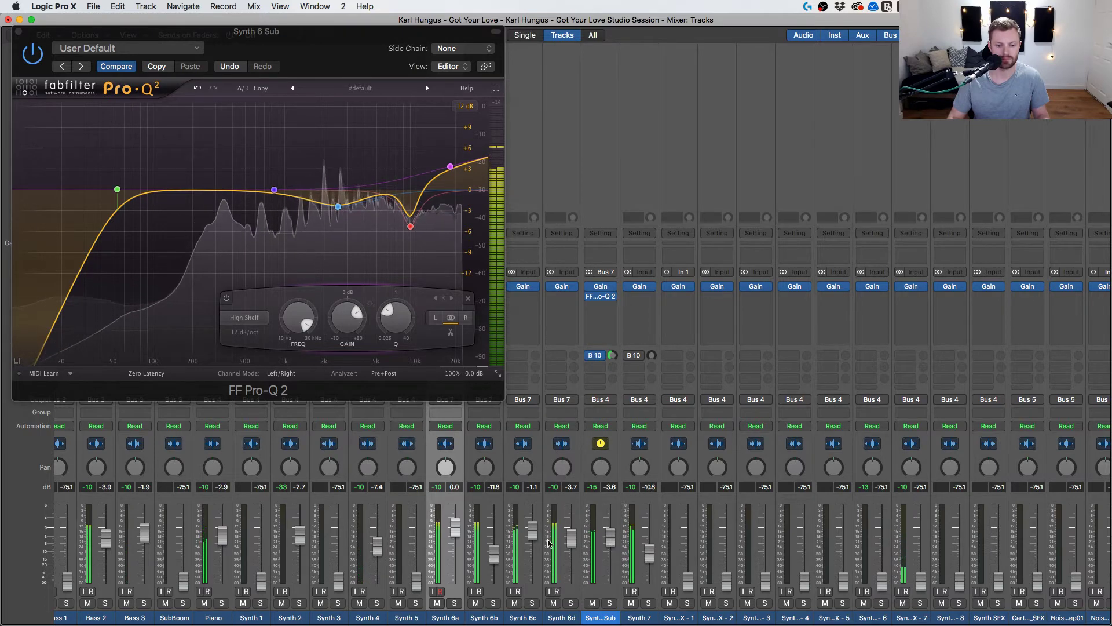
Raise Piano to -5.1 dB and Synth 3 to -12.0 dB, then close Pro-Q 2.
scroll(549, 542, "left", 3)
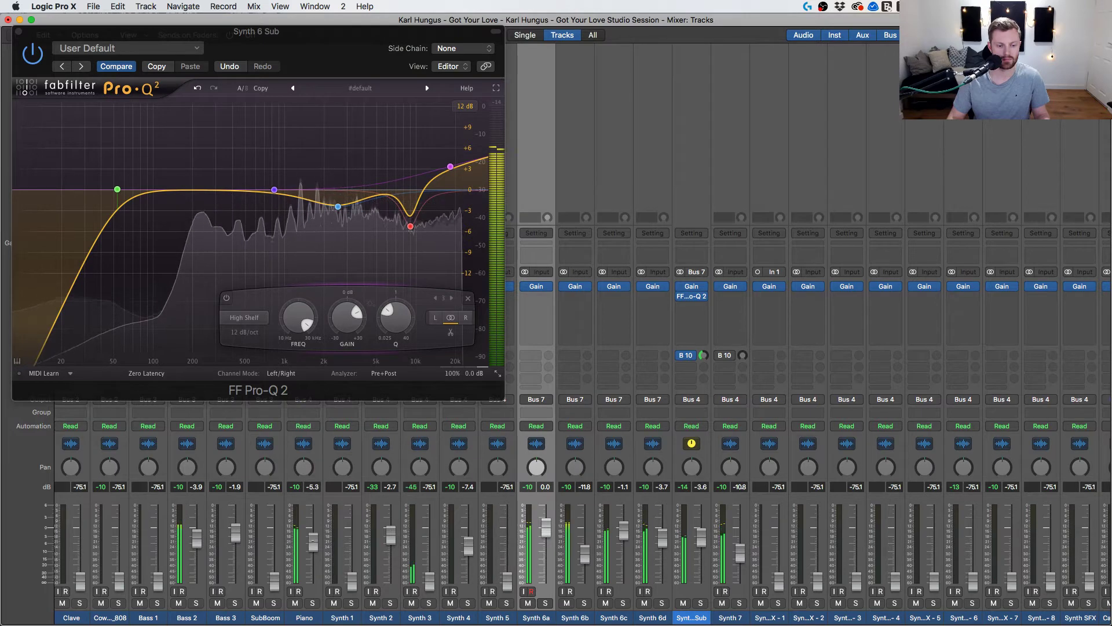
left_click_drag(313, 543, 313, 541)
left_click_drag(430, 579, 430, 556)
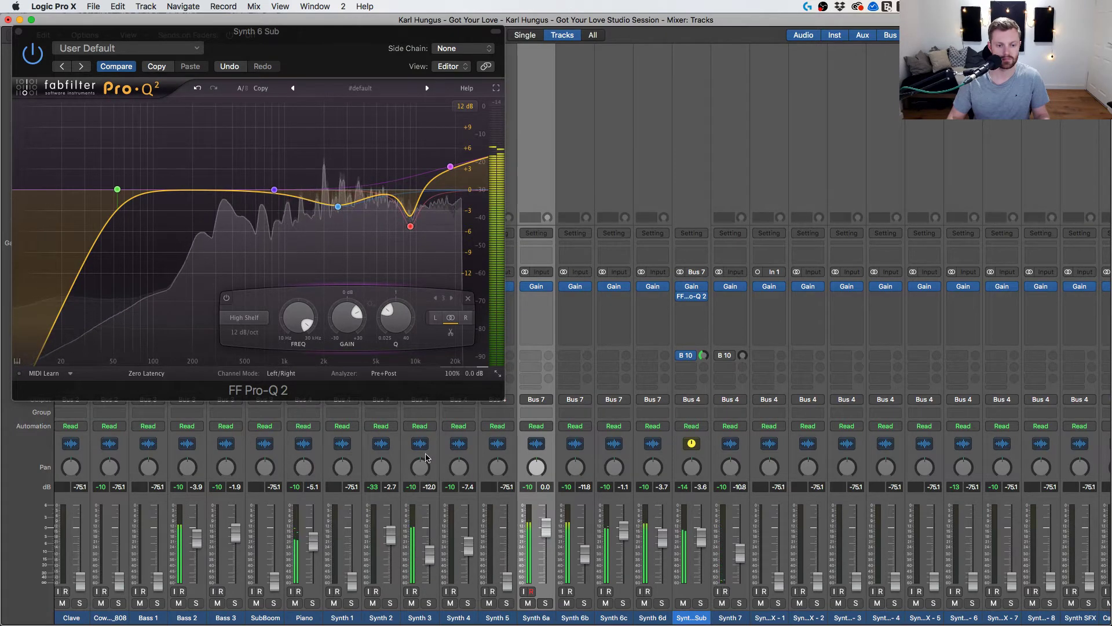
left_click(17, 33)
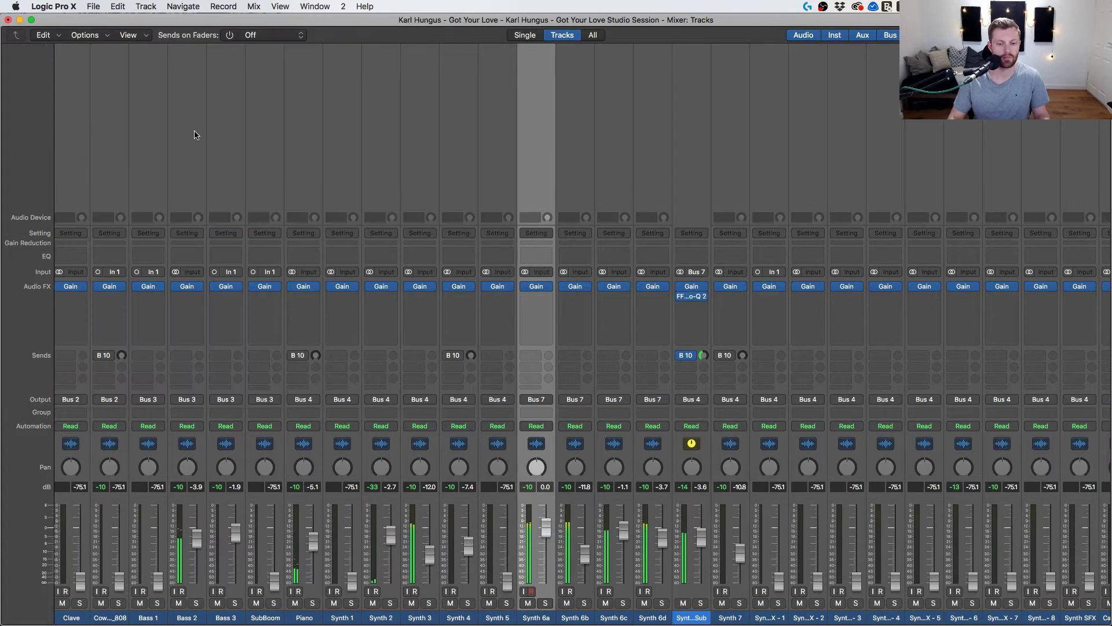
Ease the Vox 3 fader down slightly and lower its Bus 10 send.
scroll(412, 335, "left", 10)
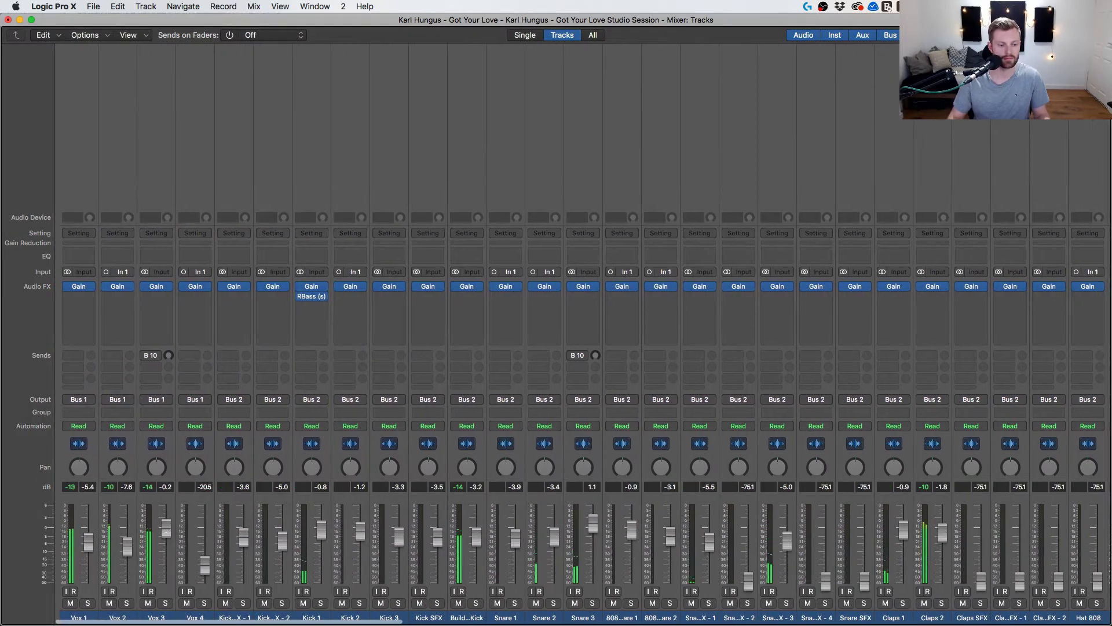
left_click_drag(166, 552, 166, 555)
left_click_drag(168, 356, 168, 492)
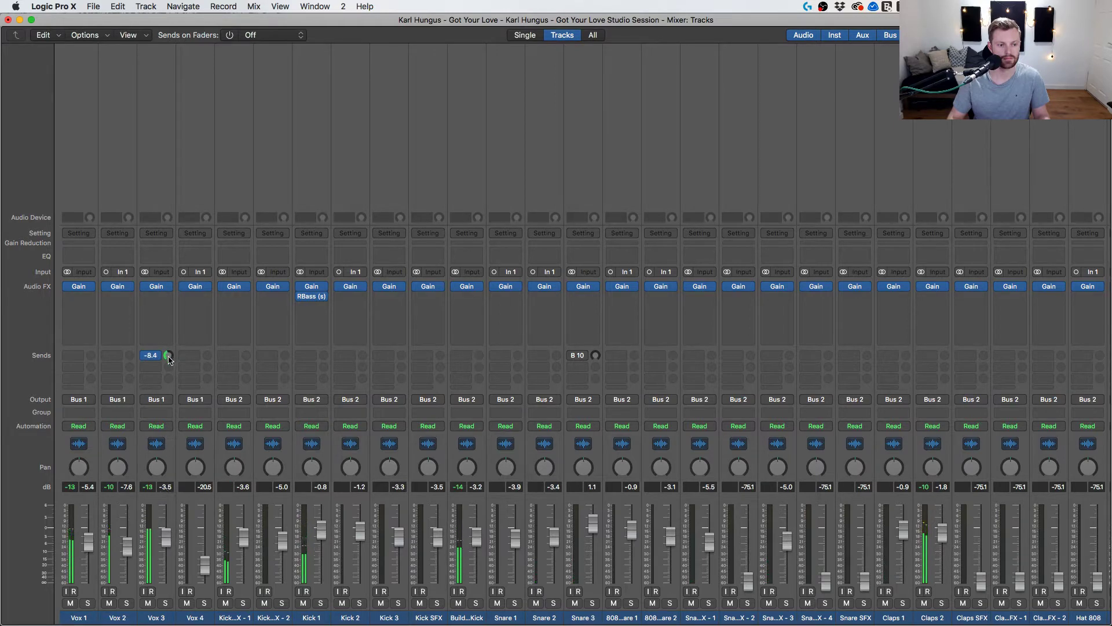
Lower Bass 3 and raise Cowbell 808 to -4.6, Bass 1 to -2.4 and SubBoom to -7.4 dB.
scroll(617, 452, "right", 15)
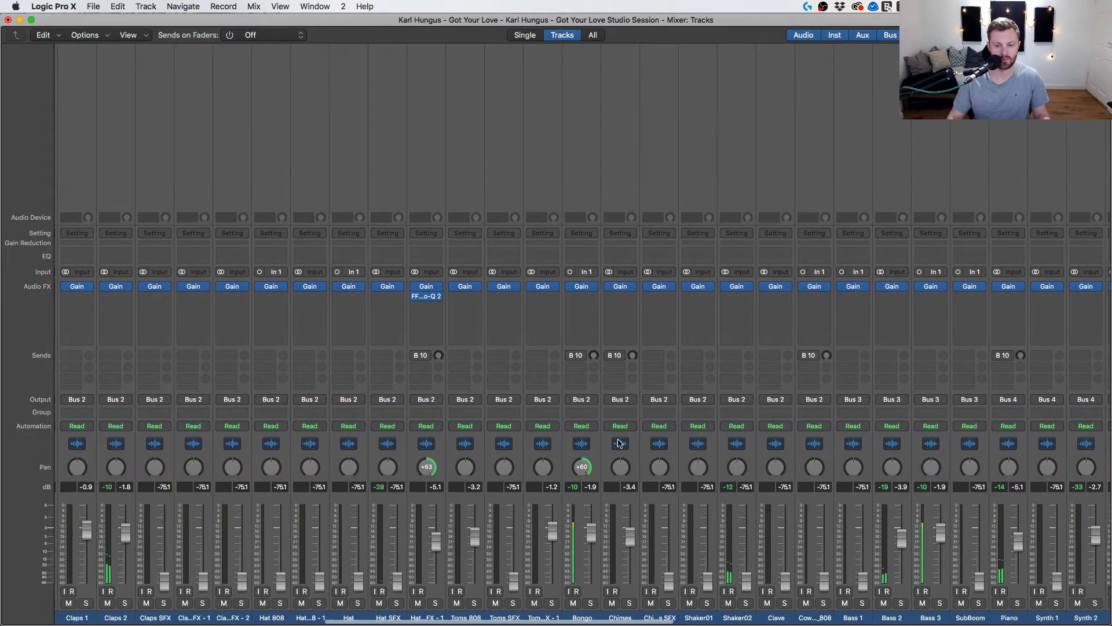
scroll(416, 524, "left", 8)
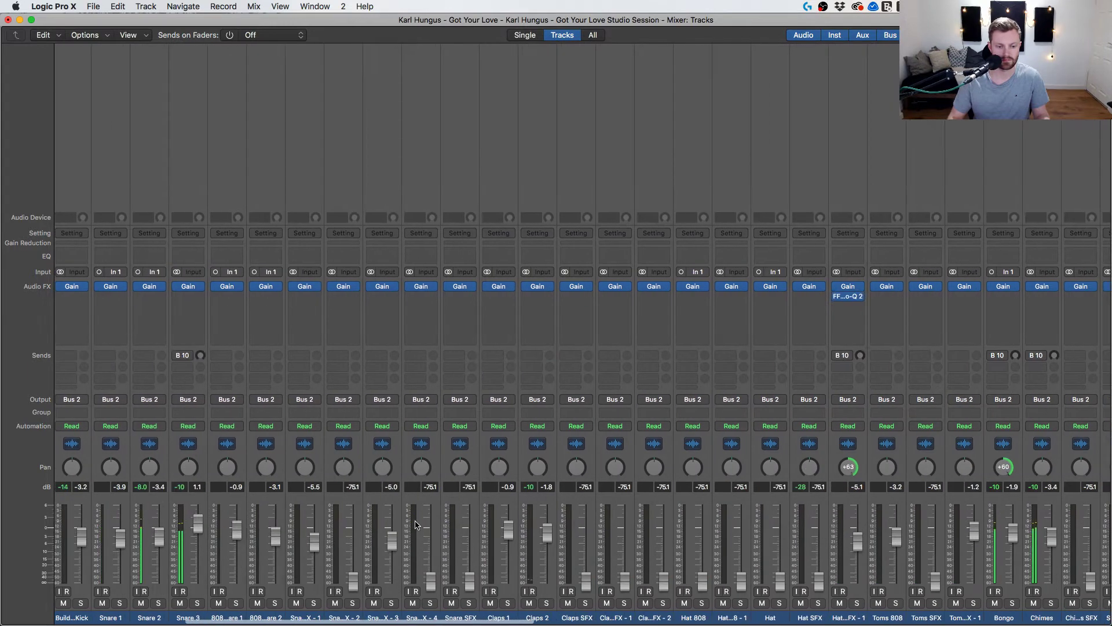
scroll(404, 551, "right", 10)
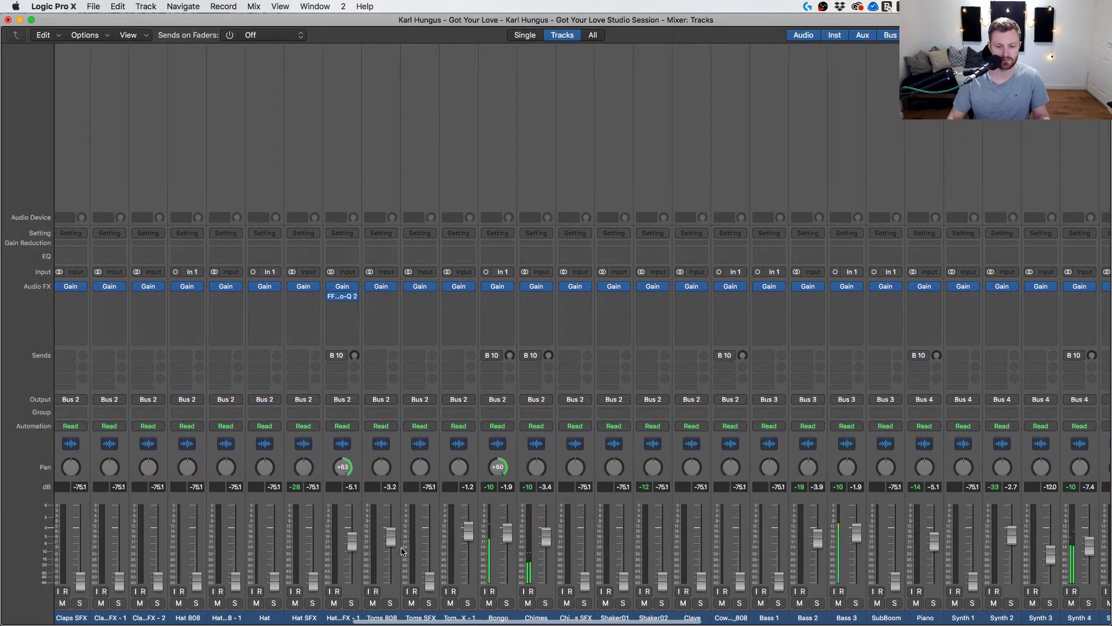
scroll(647, 569, "right", 3)
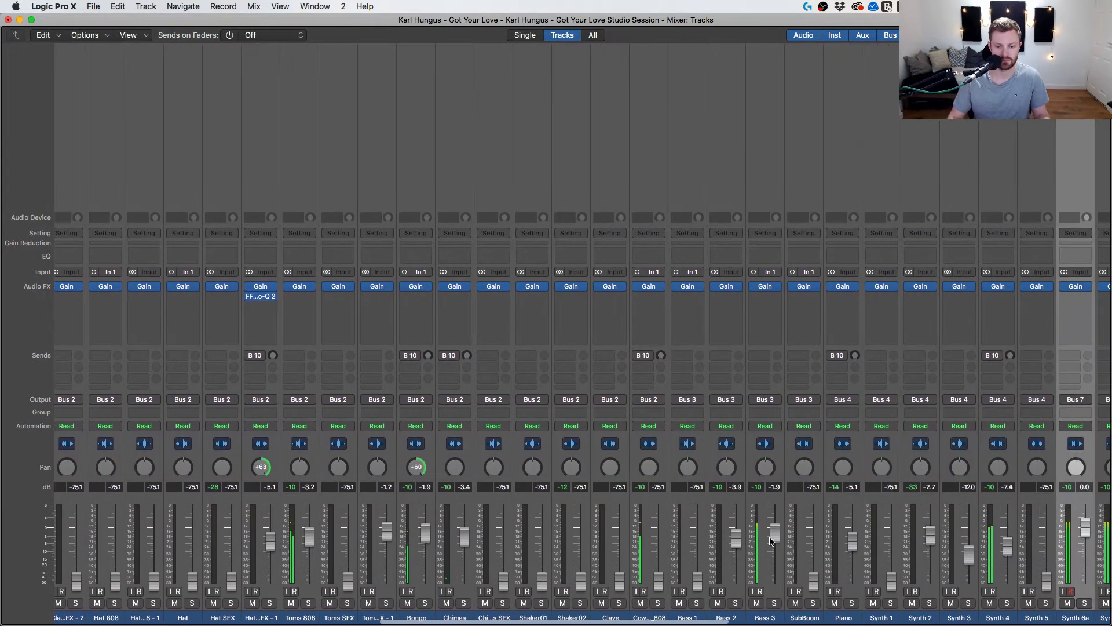
left_click_drag(774, 535, 773, 541)
left_click_drag(659, 581, 659, 545)
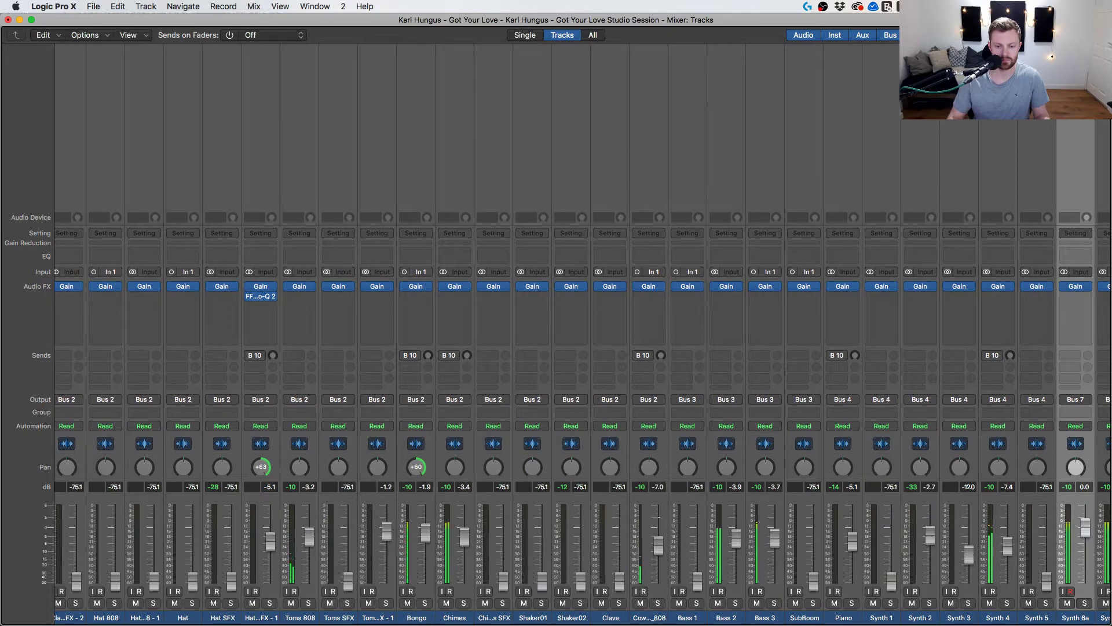
left_click_drag(697, 581, 737, 538)
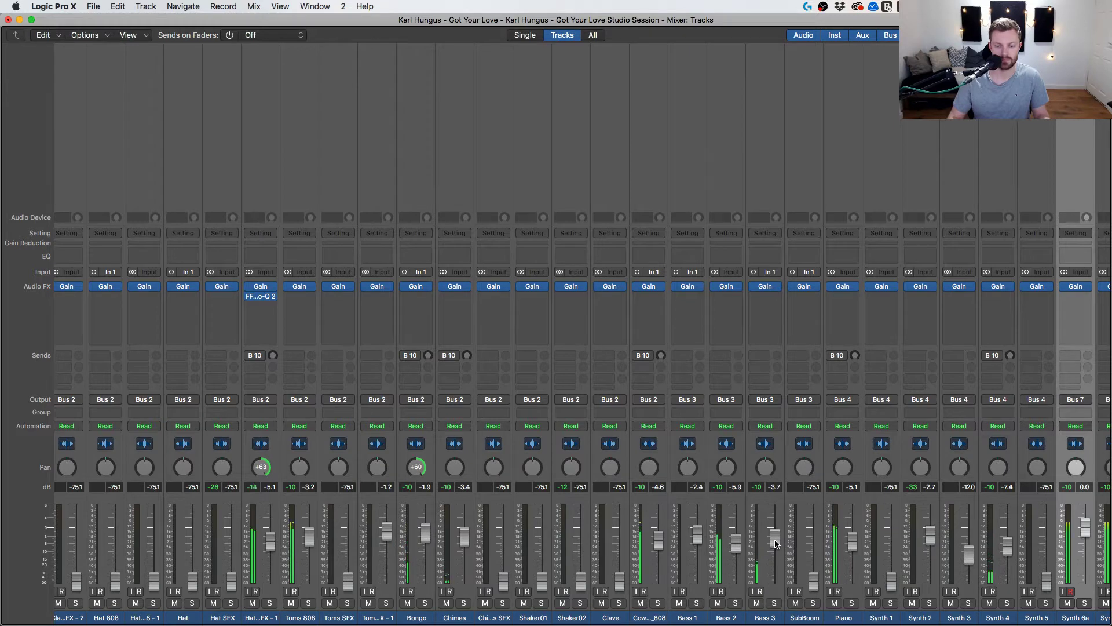
left_click(735, 603)
left_click(736, 603)
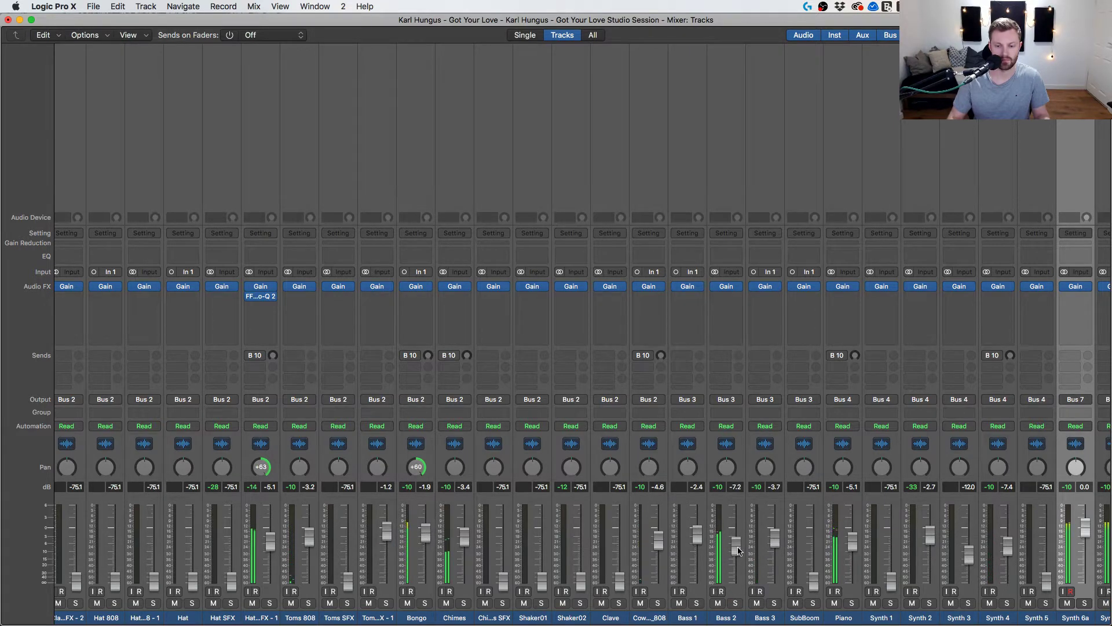
left_click_drag(814, 579, 815, 526)
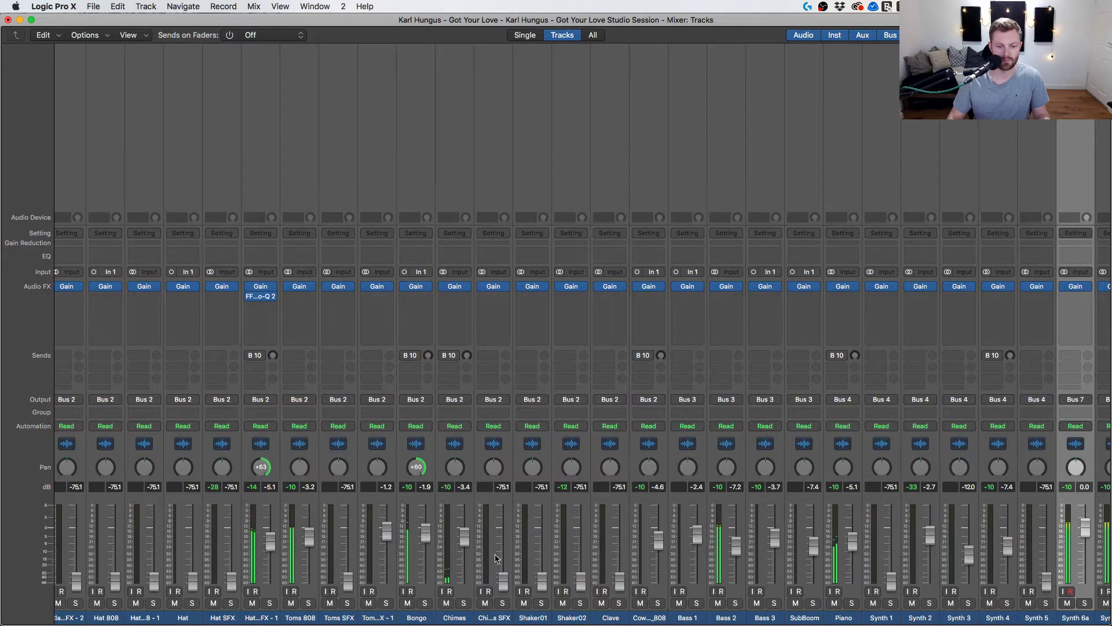
scroll(465, 534, "left", 15)
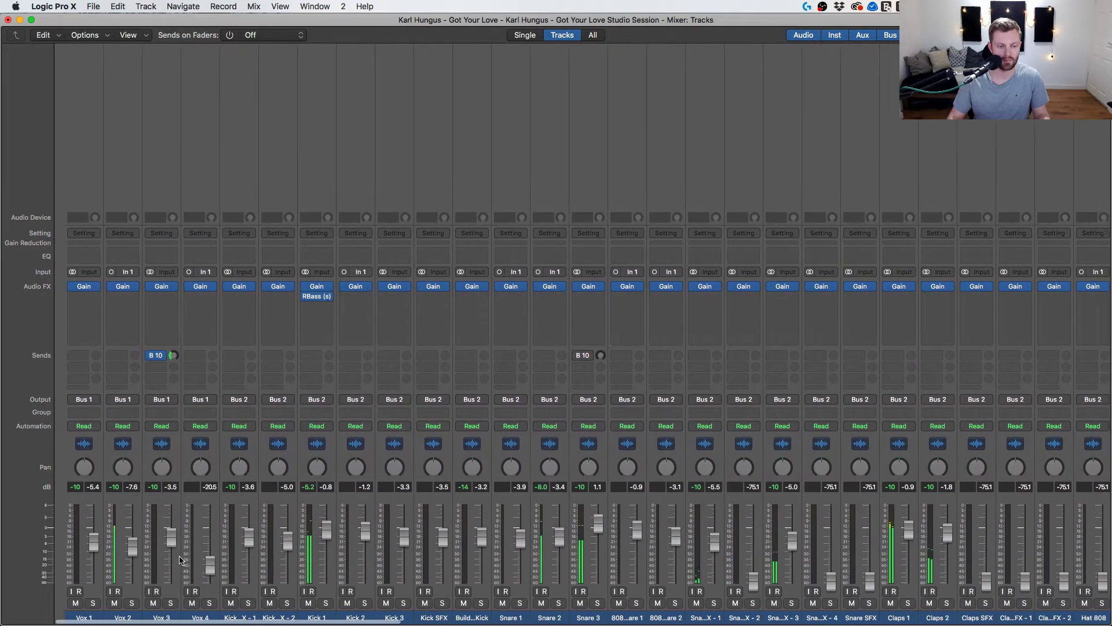
Add a Bus 10 Room send on Vox 2, raise its fader, and raise Kick 1.
left_click(117, 361)
mouse_move(132, 422)
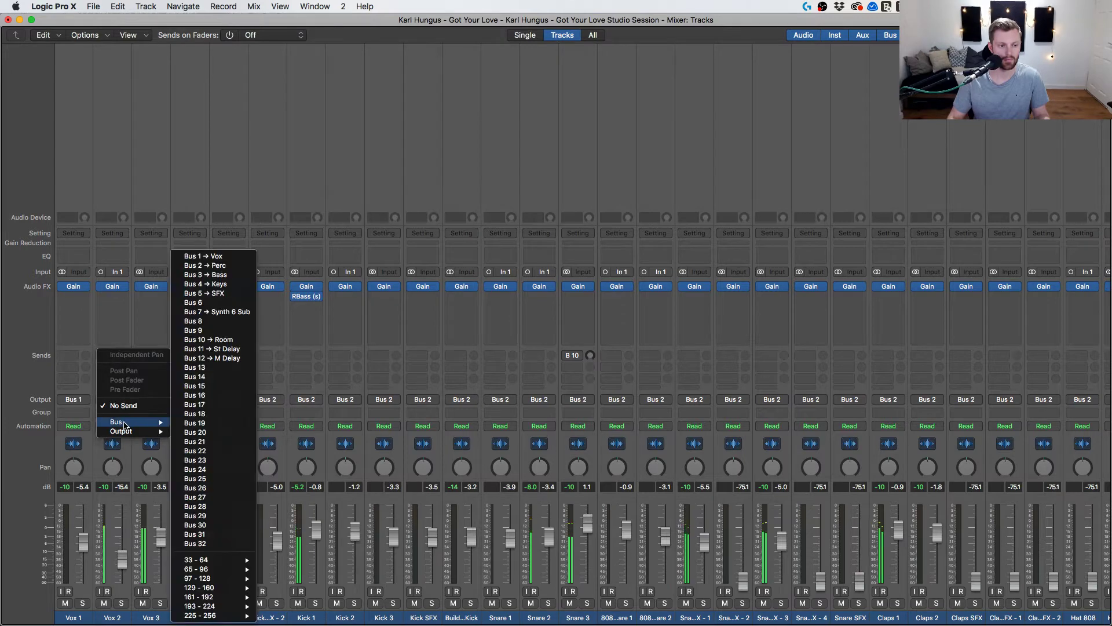
left_click(223, 341)
left_click_drag(124, 355, 125, 351)
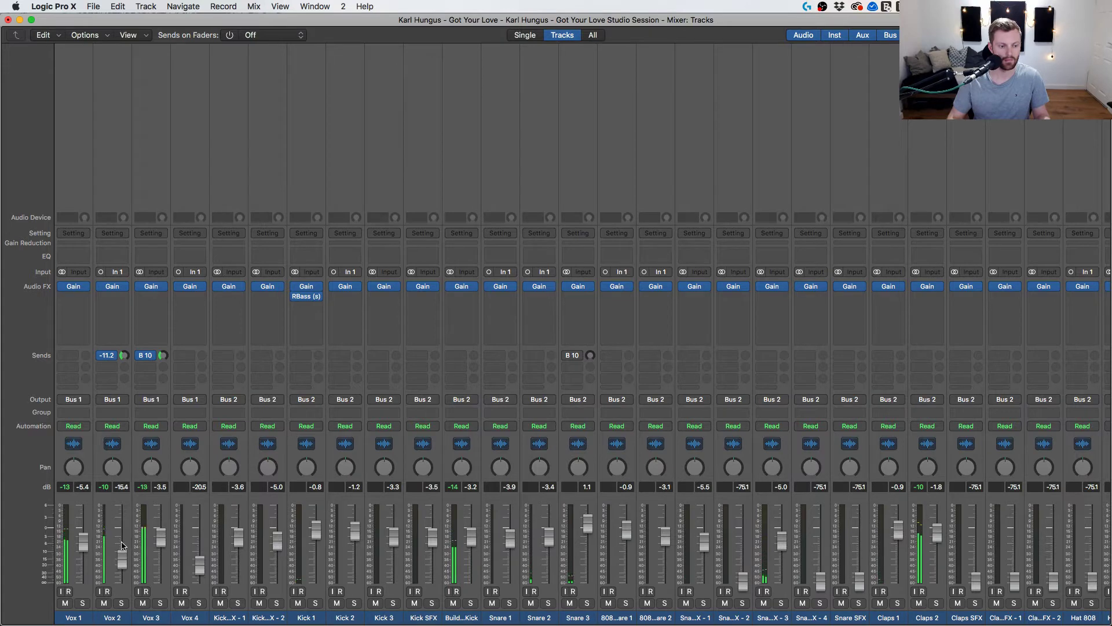
left_click_drag(122, 547, 123, 543)
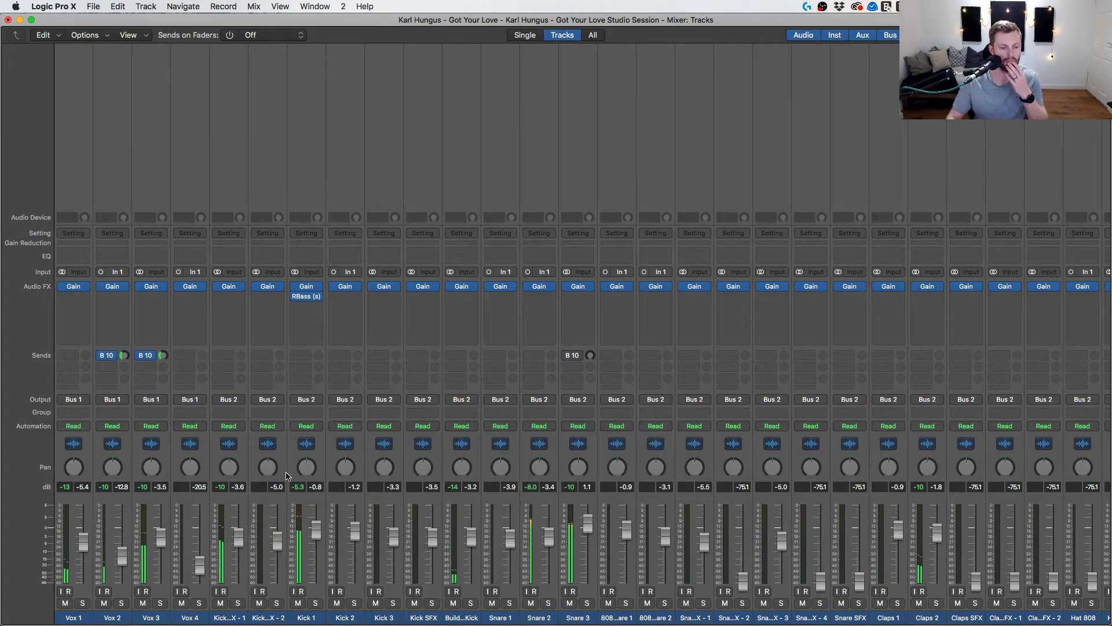
scroll(287, 477, "right", 8)
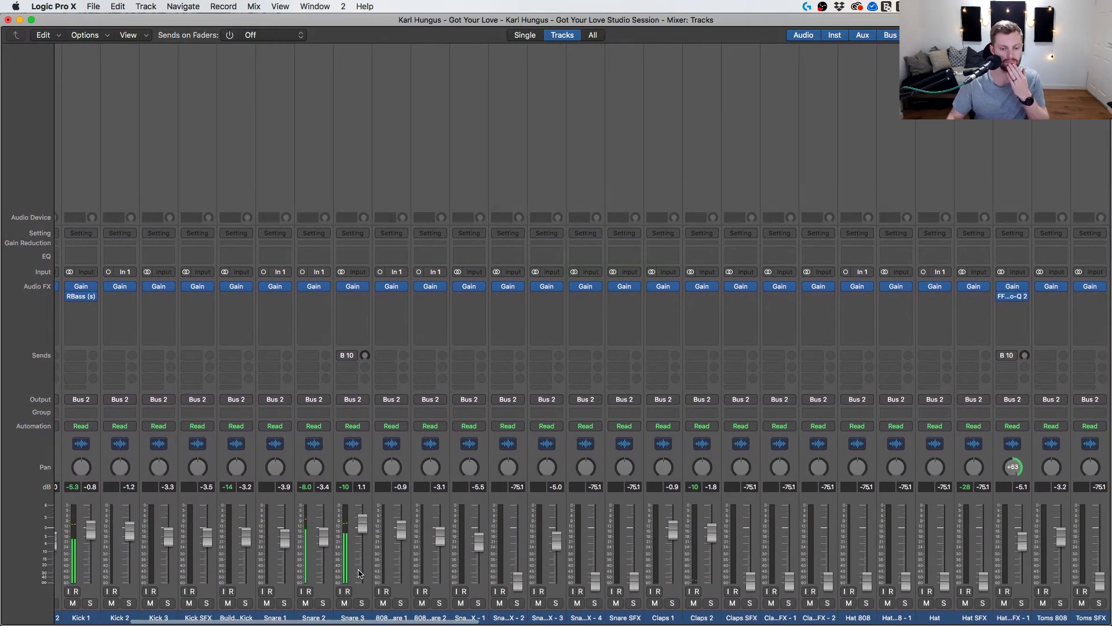
scroll(359, 574, "left", 8)
left_click_drag(316, 531, 315, 527)
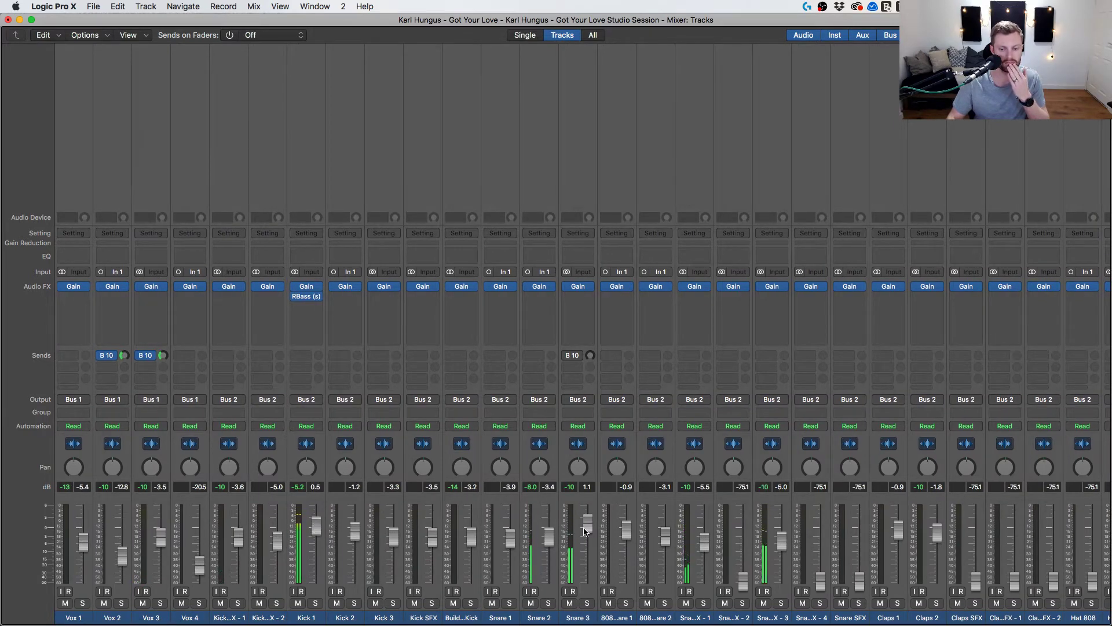
Add a Bus 10 Room send on Vox 1 and set it to -8.2 dB.
scroll(585, 530, "right", 13)
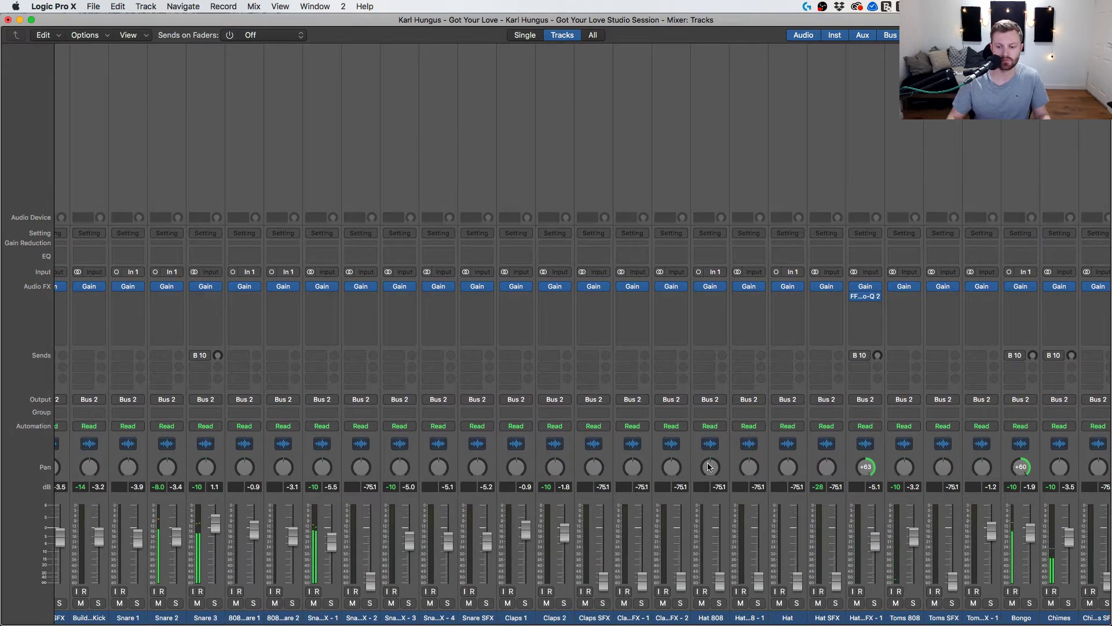
scroll(707, 467, "right", 20)
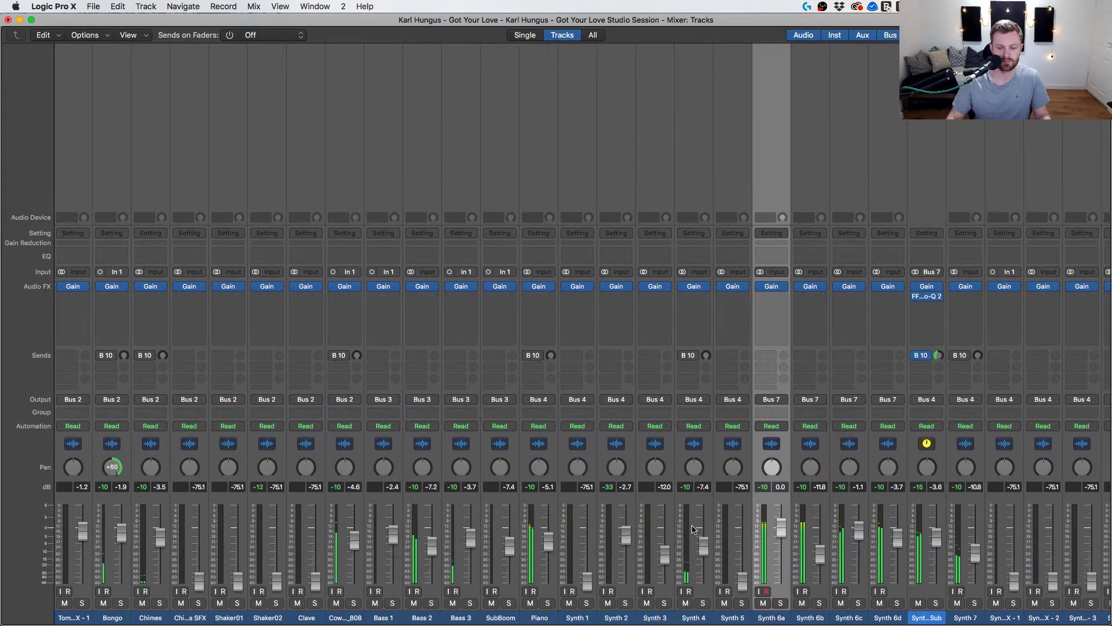
scroll(694, 528, "left", 20)
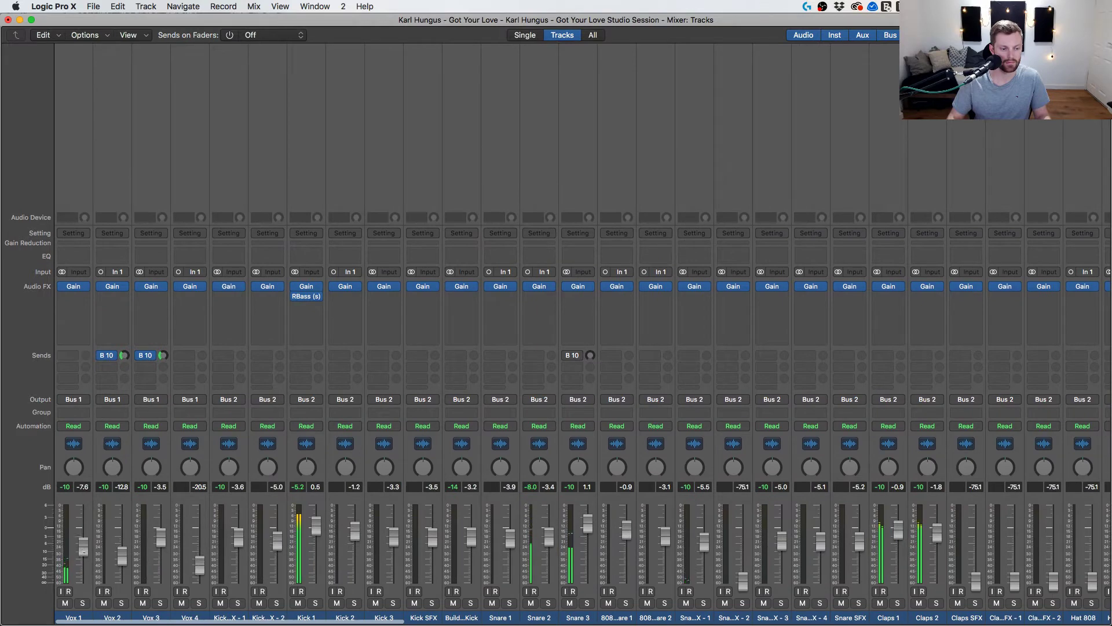
left_click(77, 372)
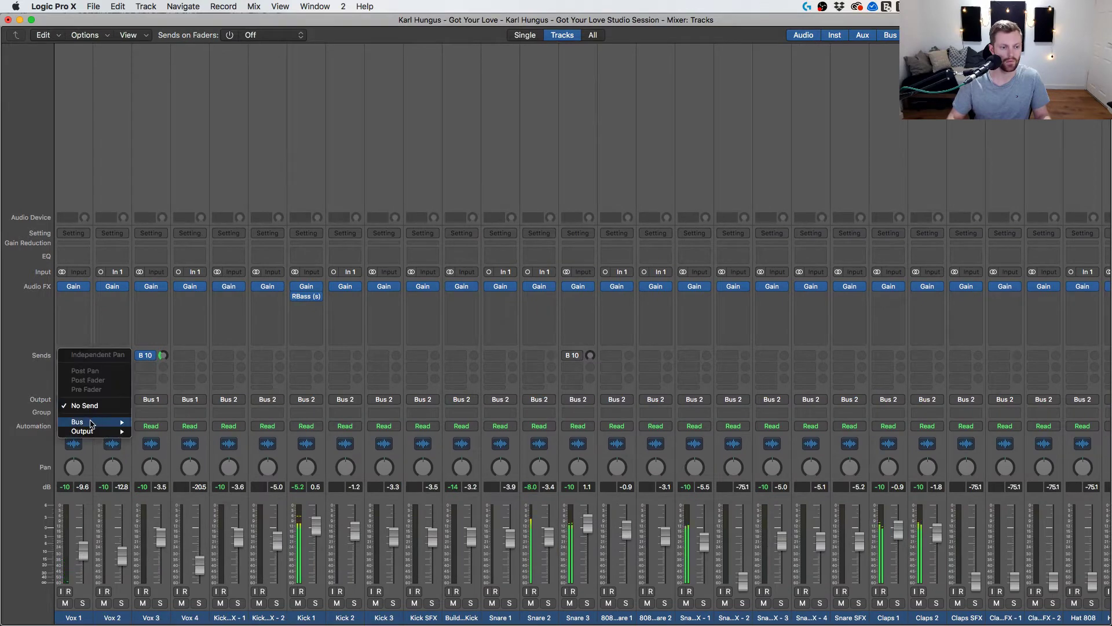
mouse_move(92, 422)
left_click(182, 343)
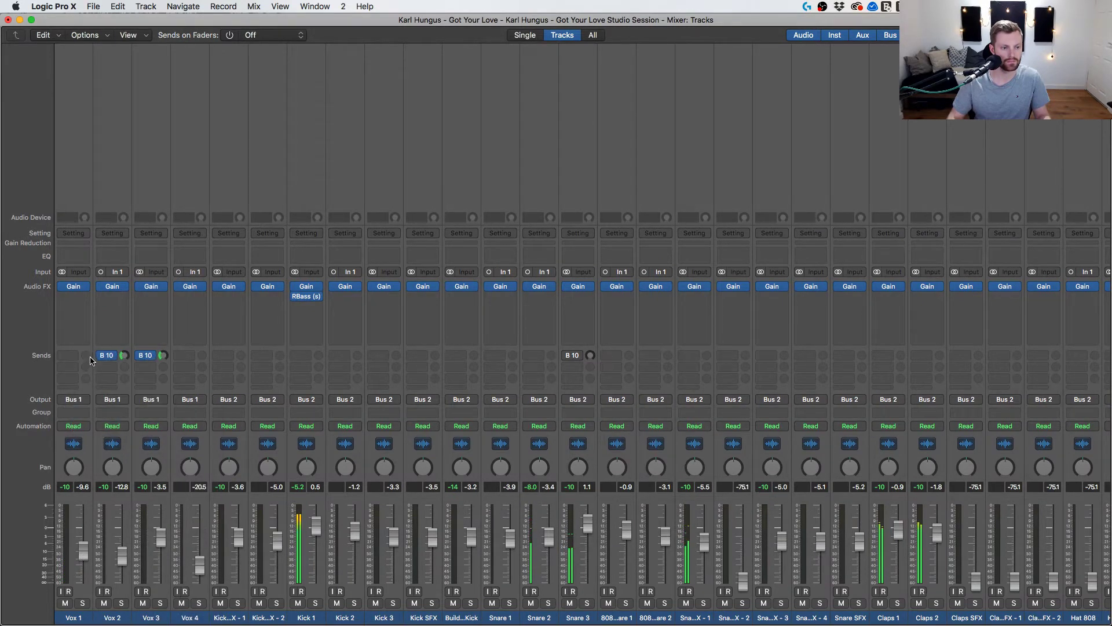
left_click_drag(86, 356, 86, 365)
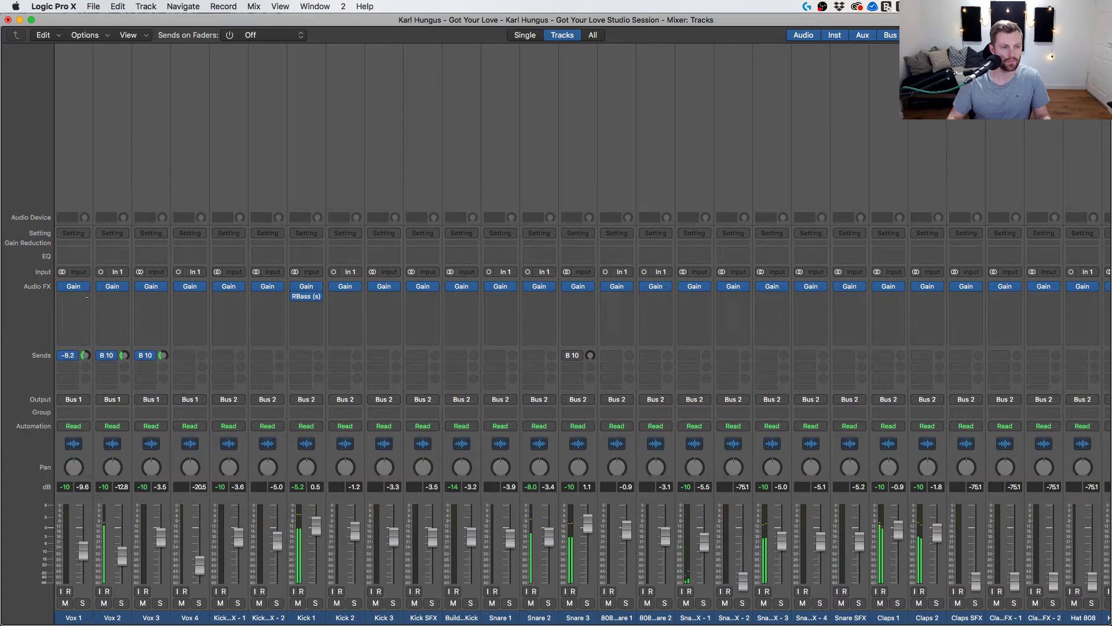
scroll(739, 511, "right", 15)
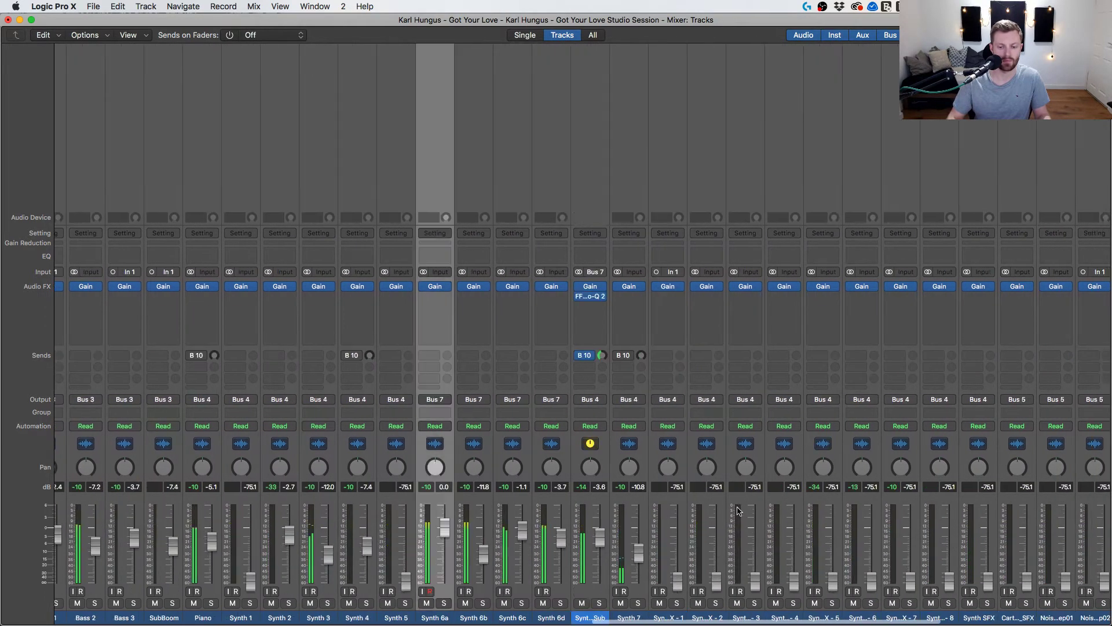
Select all the silent synth and noise channels and set their faders to -8.0 dB.
scroll(901, 530, "right", 8)
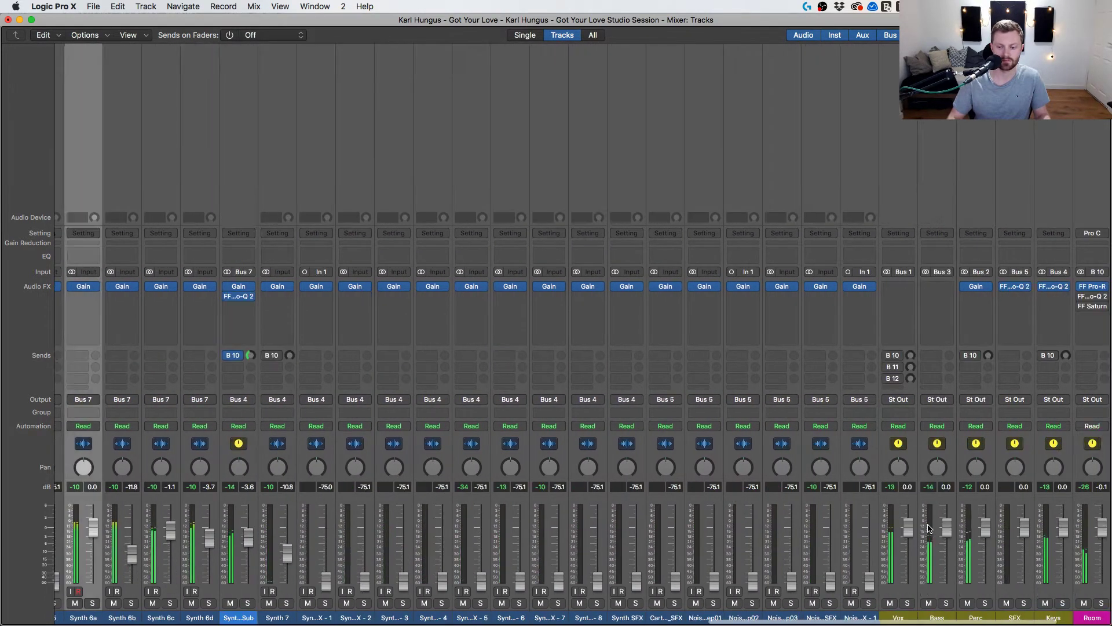
left_click(841, 505)
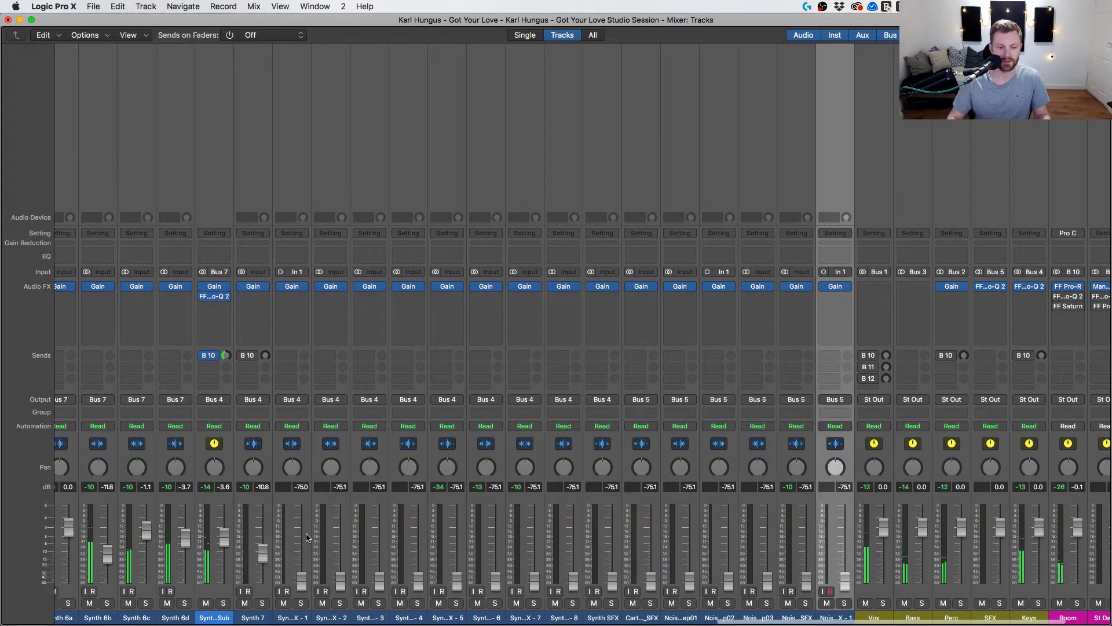
left_click(298, 503, "shift")
left_click_drag(301, 578, 302, 548)
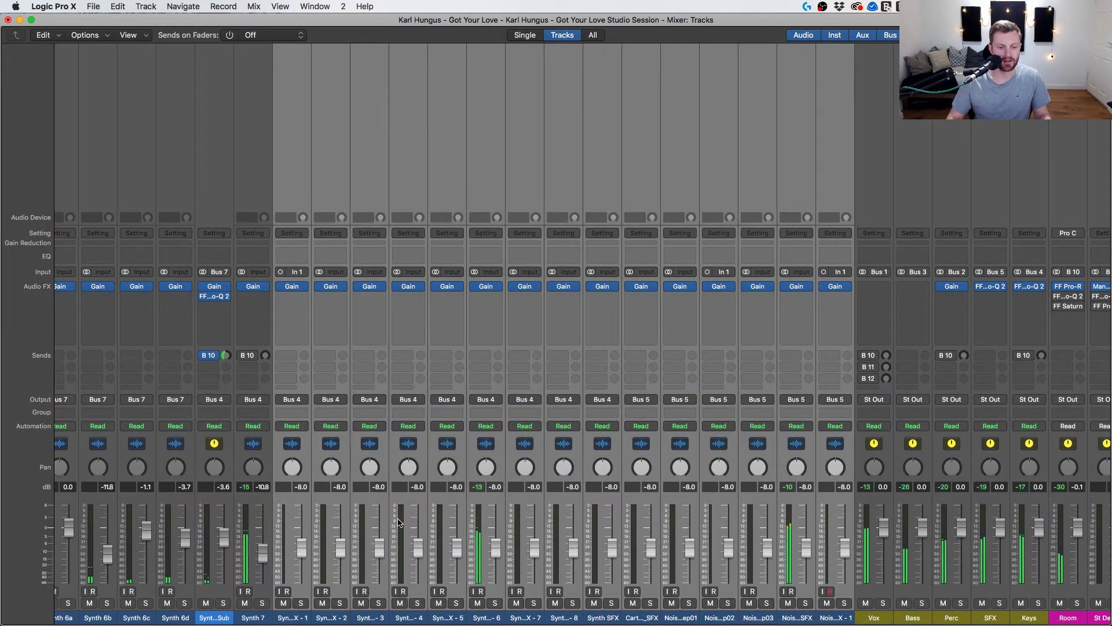
left_click(508, 509)
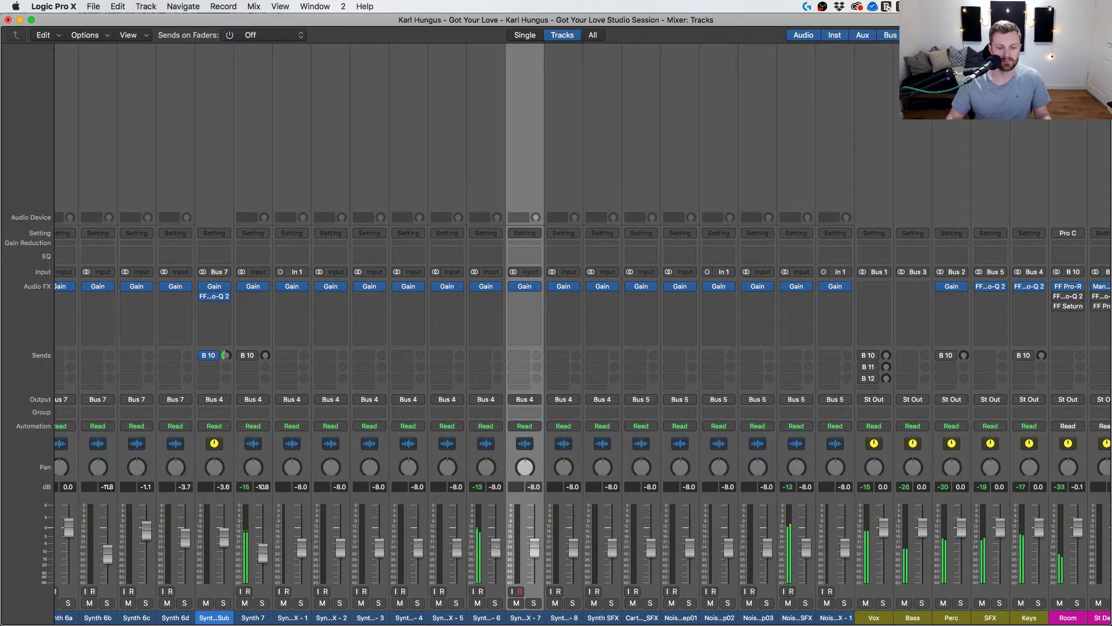
Audition and raise one synth, set Synth 7 to -7.2 dB and Noise SFX to -17.0 dB.
left_click(496, 603)
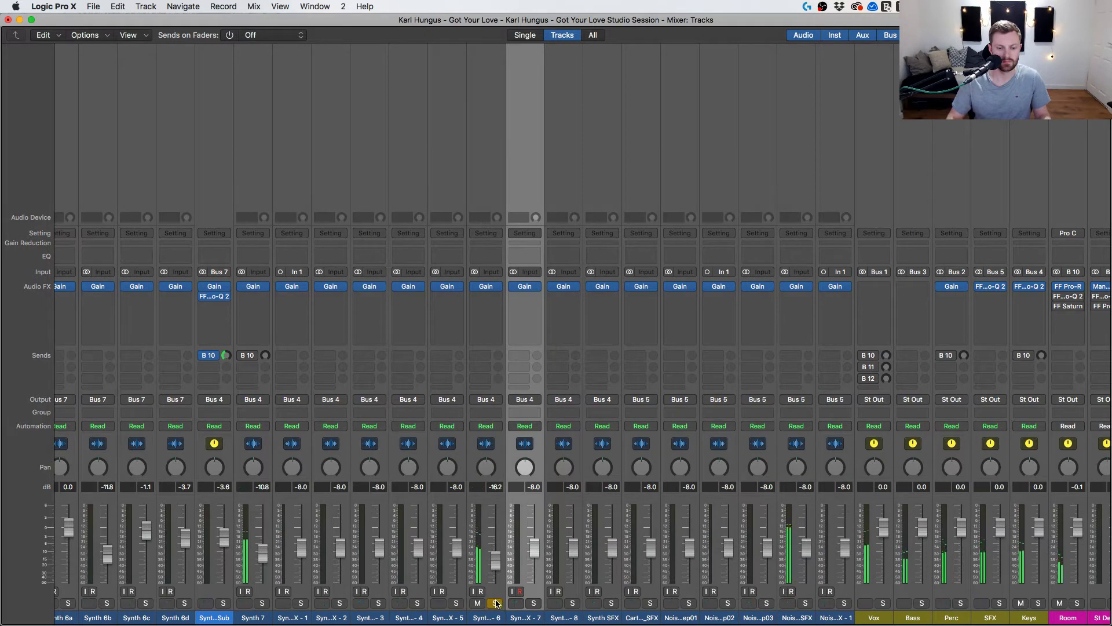
left_click_drag(496, 559, 495, 540)
left_click(495, 603)
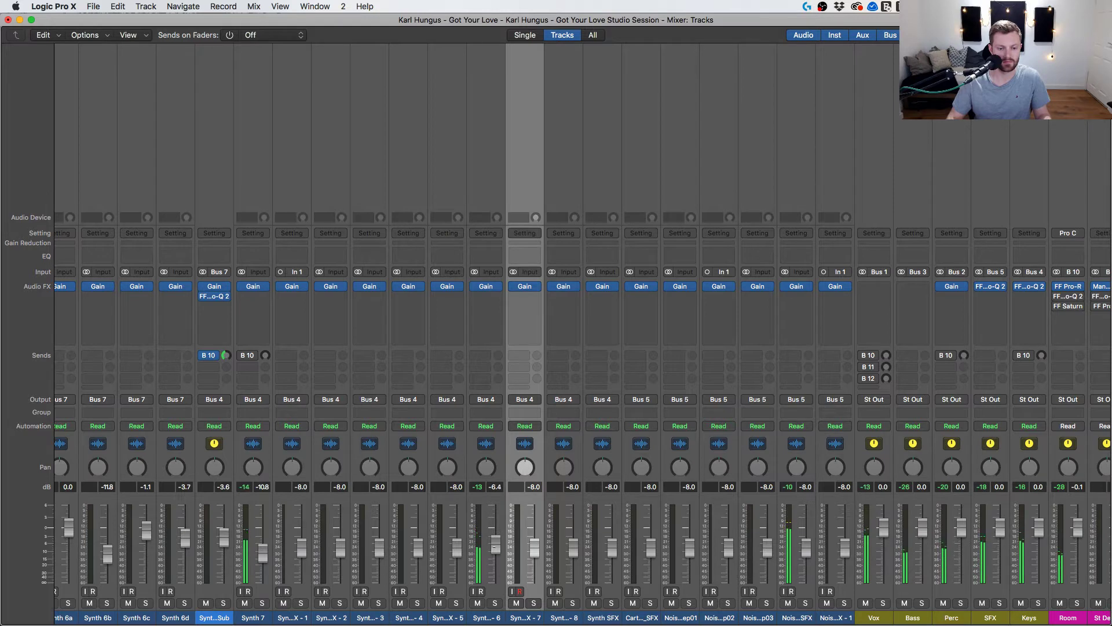
left_click(262, 603)
left_click_drag(263, 554, 263, 546)
scroll(363, 549, "left", 2)
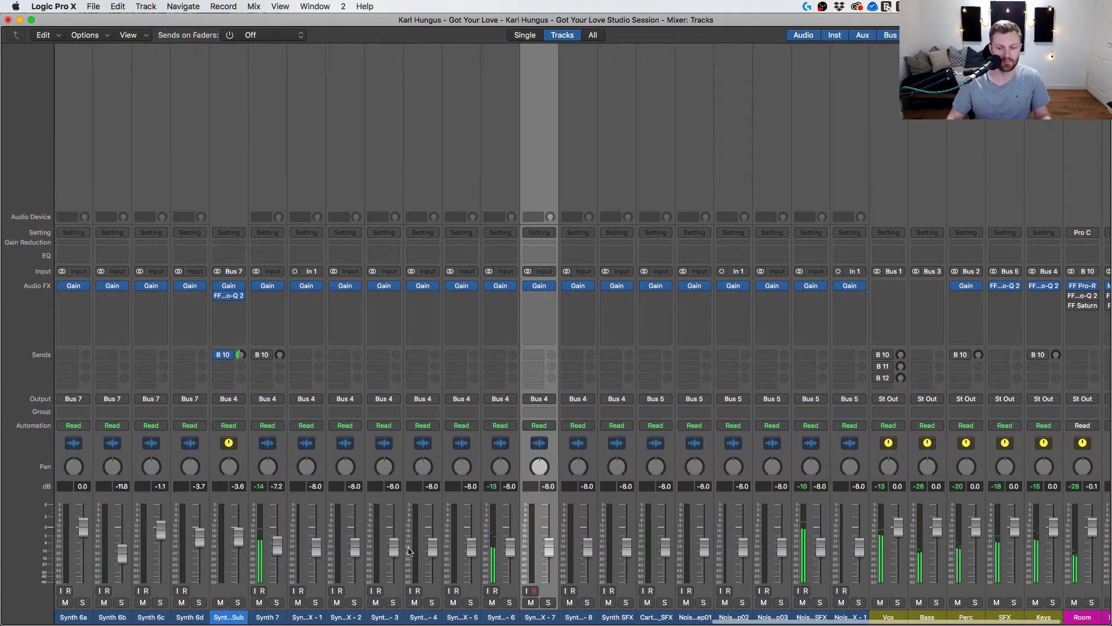
left_click_drag(823, 545, 829, 566)
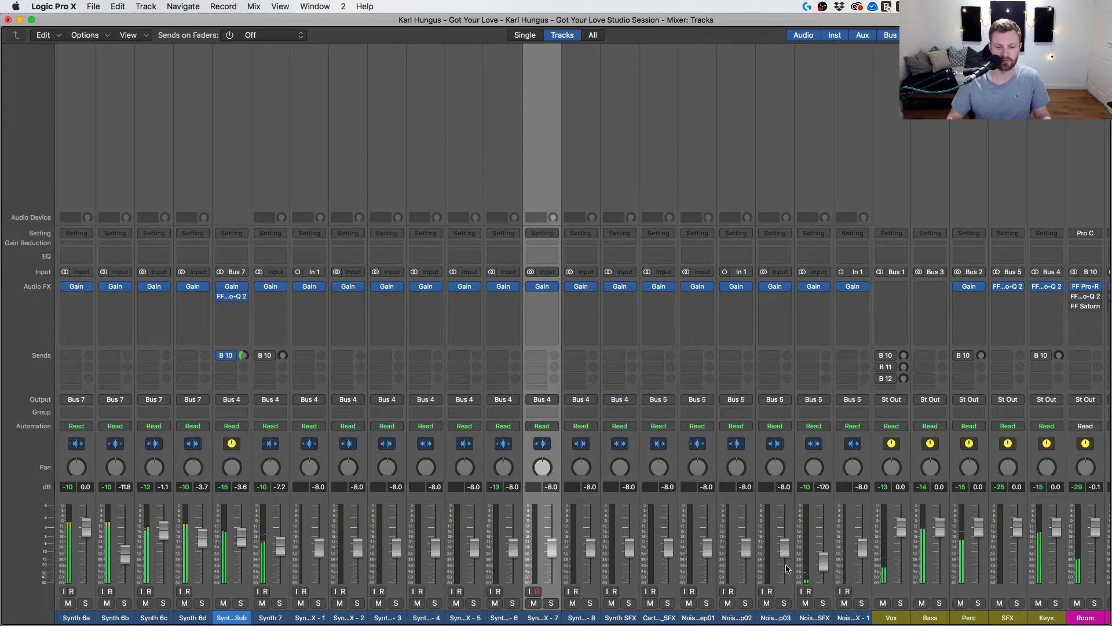
Raise the Noise SFX send to the Bus 10 Room reverb to about -5.5 and audition it soloed.
left_click(819, 364)
mouse_move(834, 422)
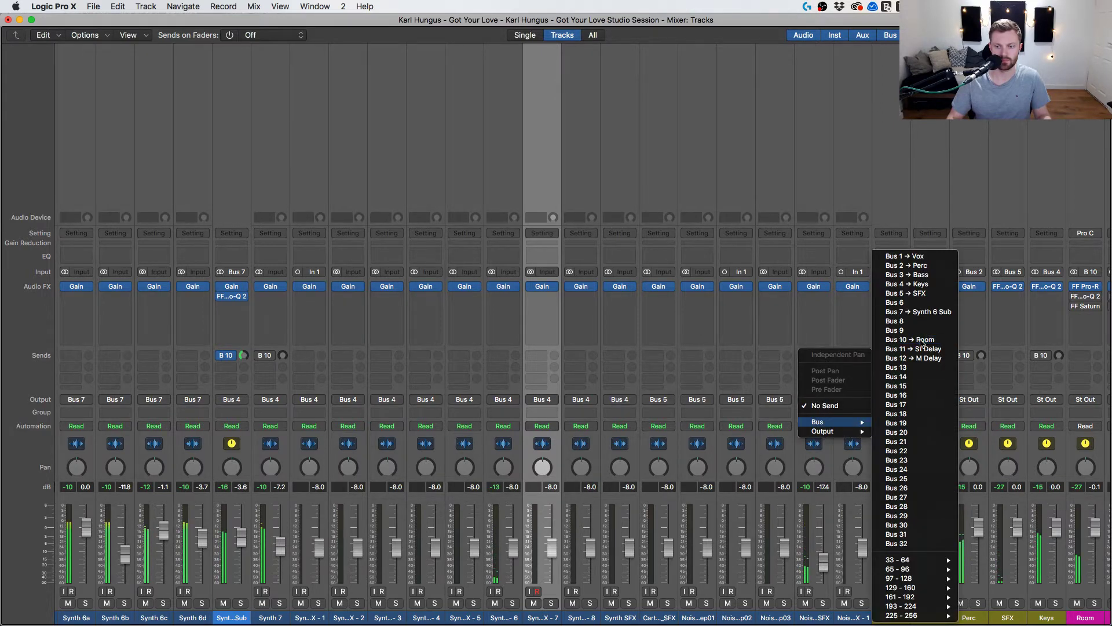
key("Escape")
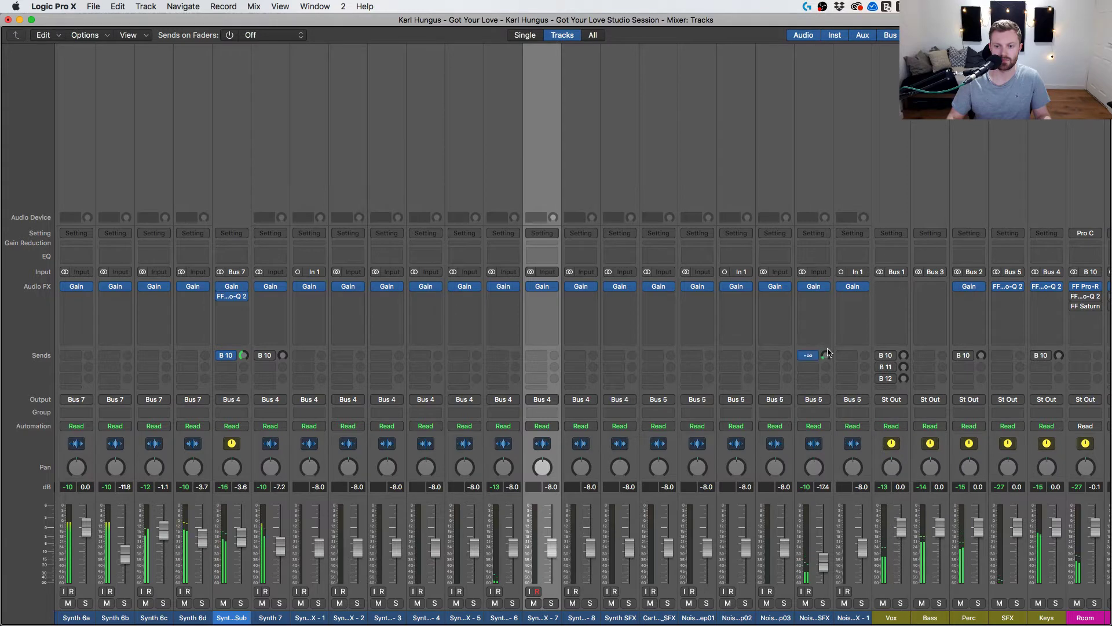
mouse_move(826, 354)
left_mouse_down()
mouse_move(828, 319)
mouse_move(829, 351)
left_mouse_up()
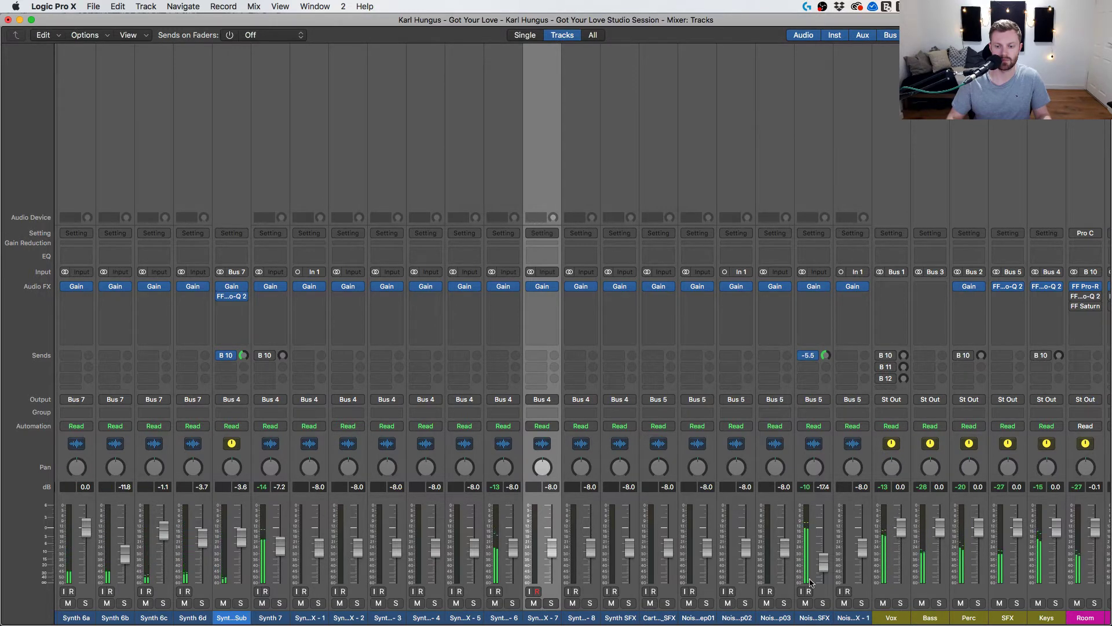
left_click(824, 603)
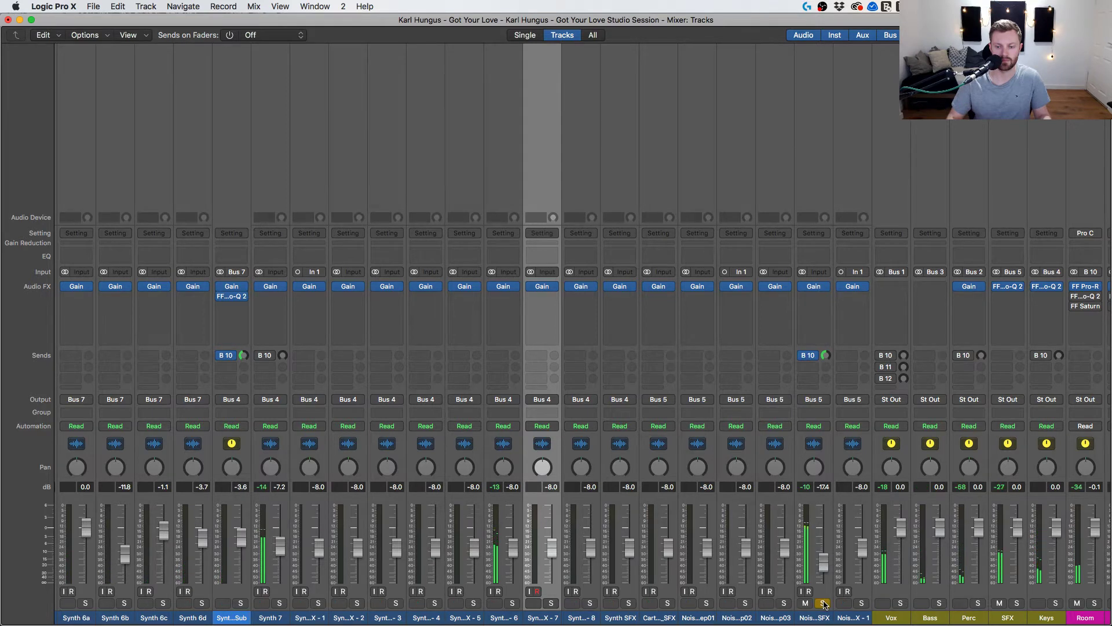
left_click(825, 603)
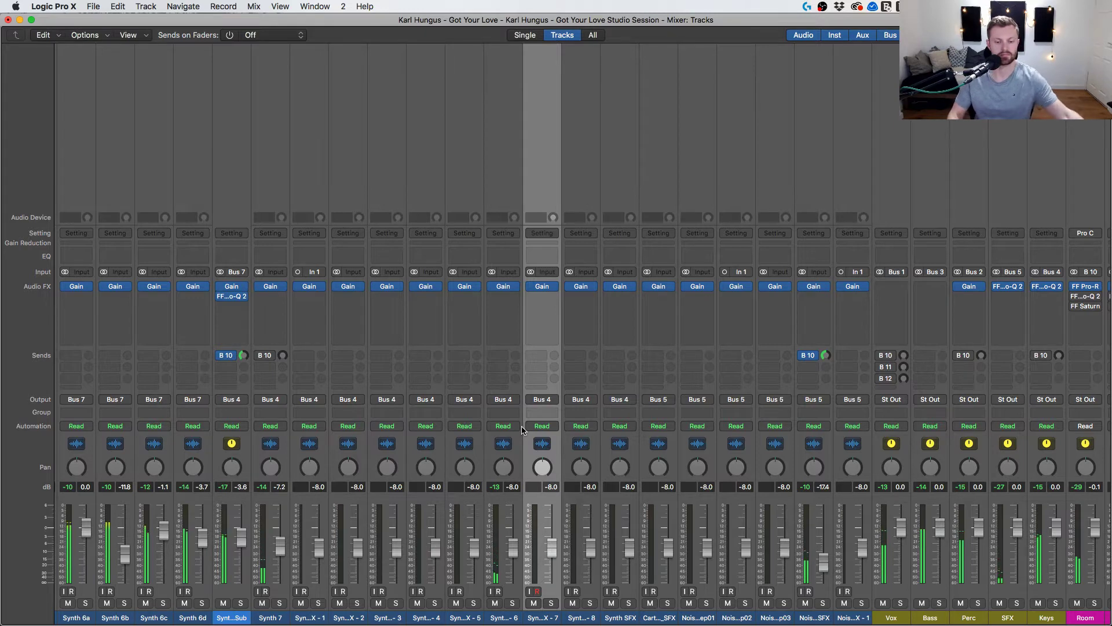
Audition Bass 3 soloed and open its Audio FX plug-in list.
scroll(522, 430, "left", 15)
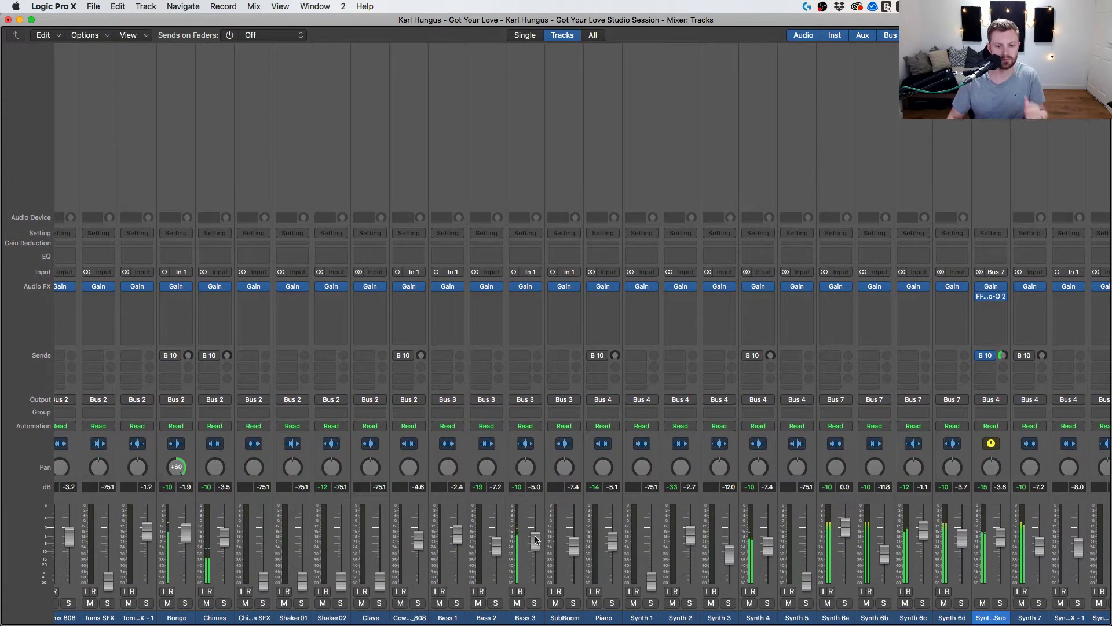
left_click(534, 603)
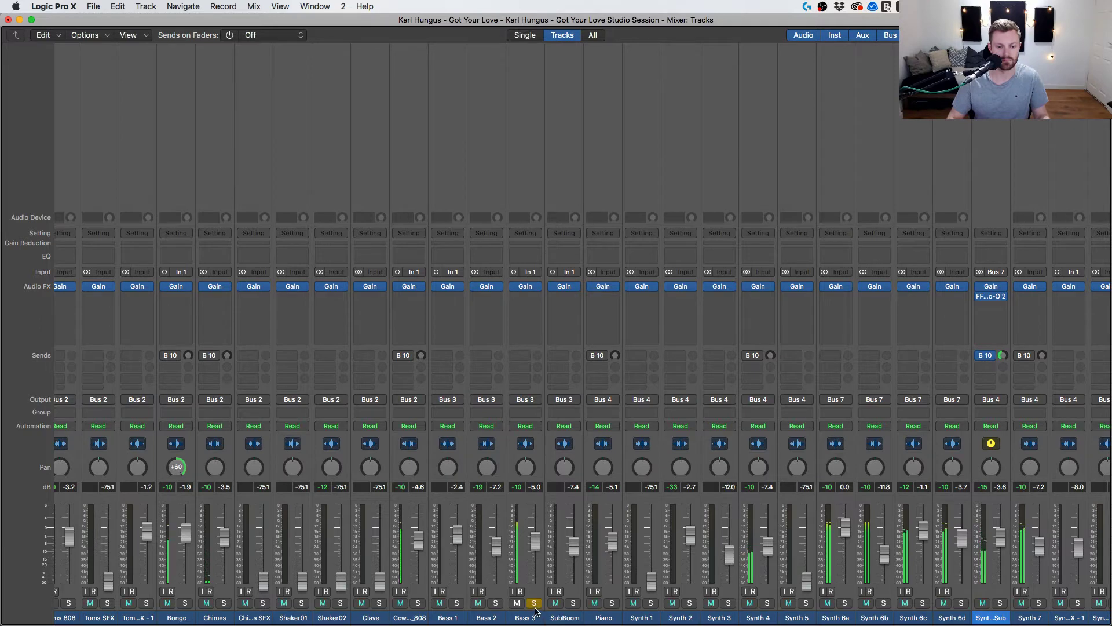
left_click(534, 603)
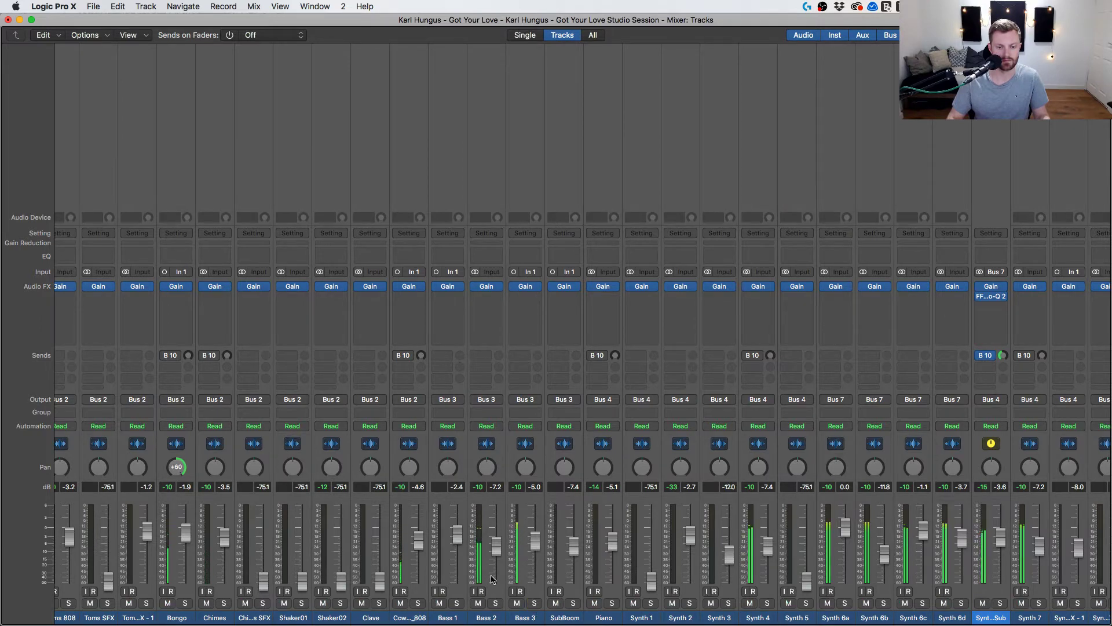
left_click(539, 307)
Insert a mono FF Pro-Q 2 on Bass 3 and add a high cut band.
mouse_move(584, 322)
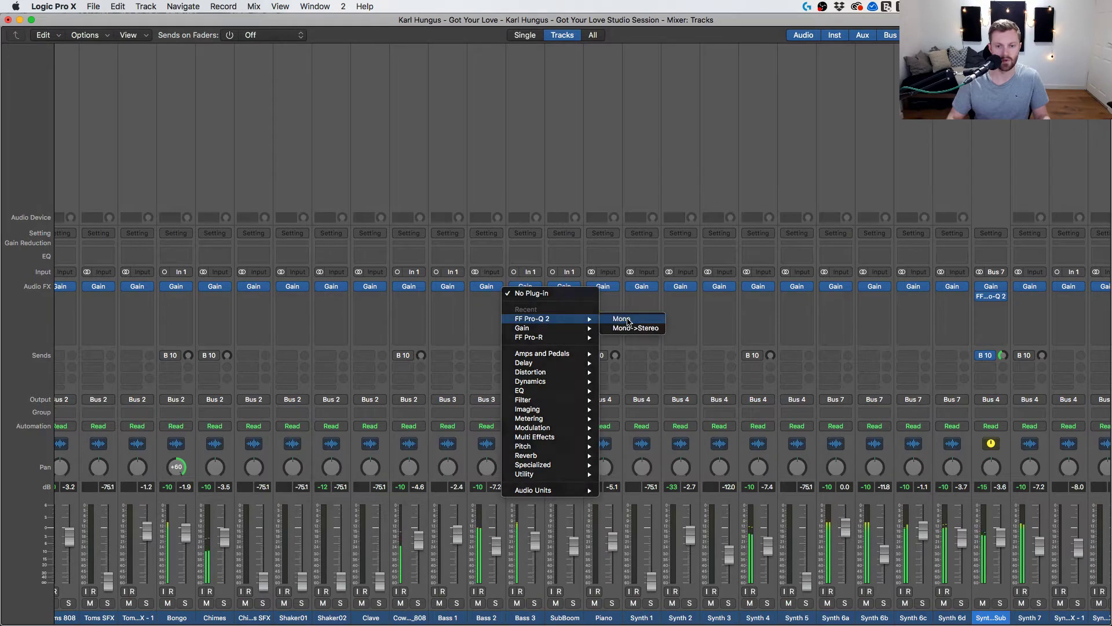
left_click(625, 319)
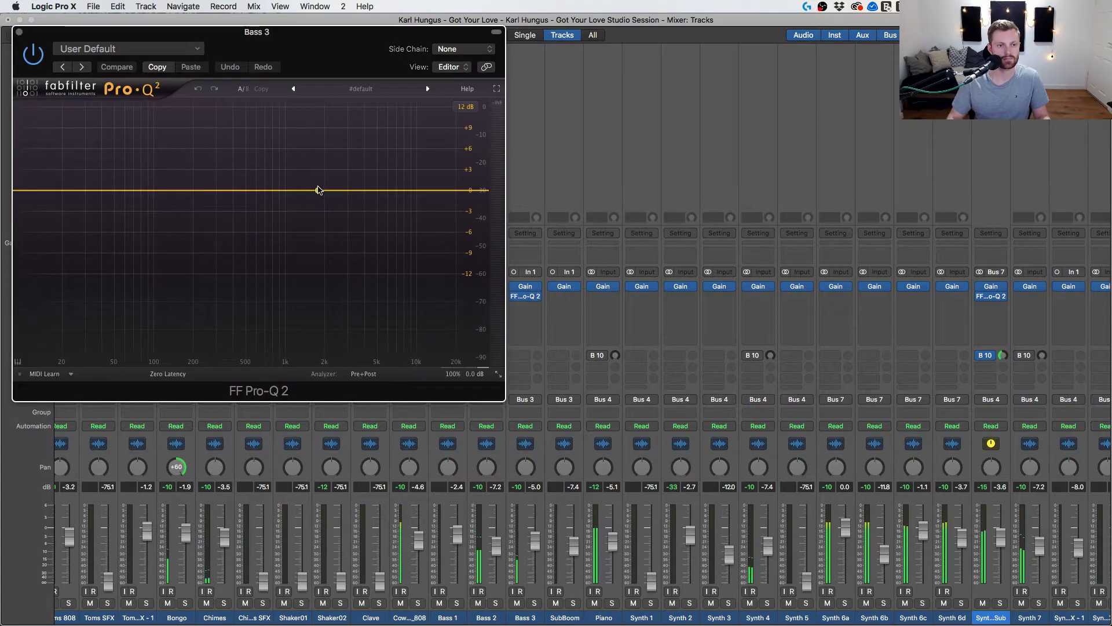
left_click(318, 193)
left_click(216, 319)
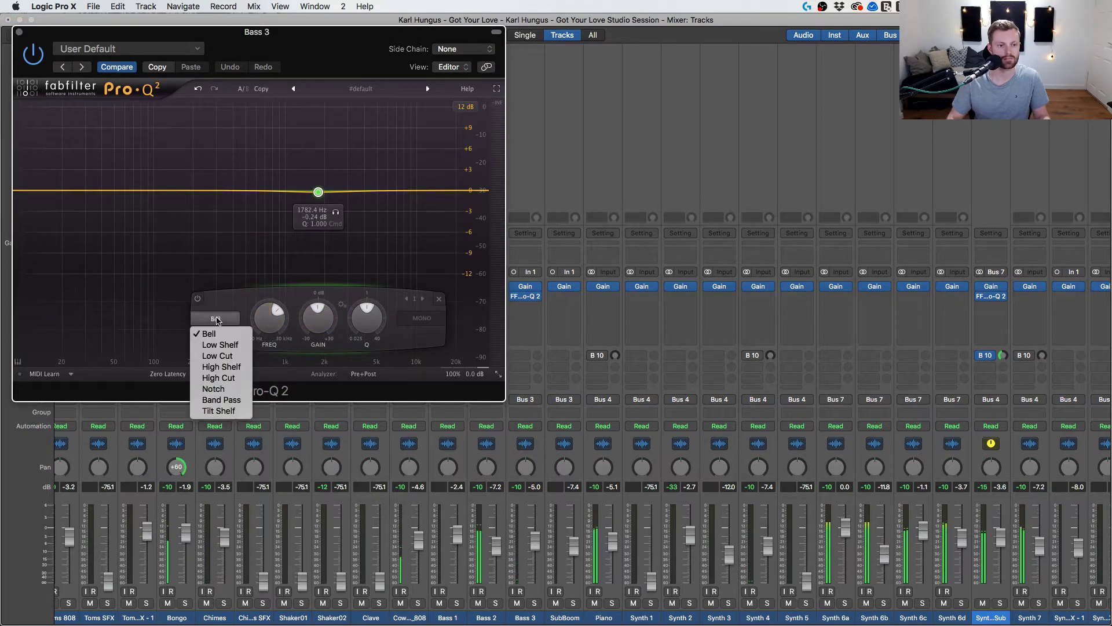
left_click(218, 378)
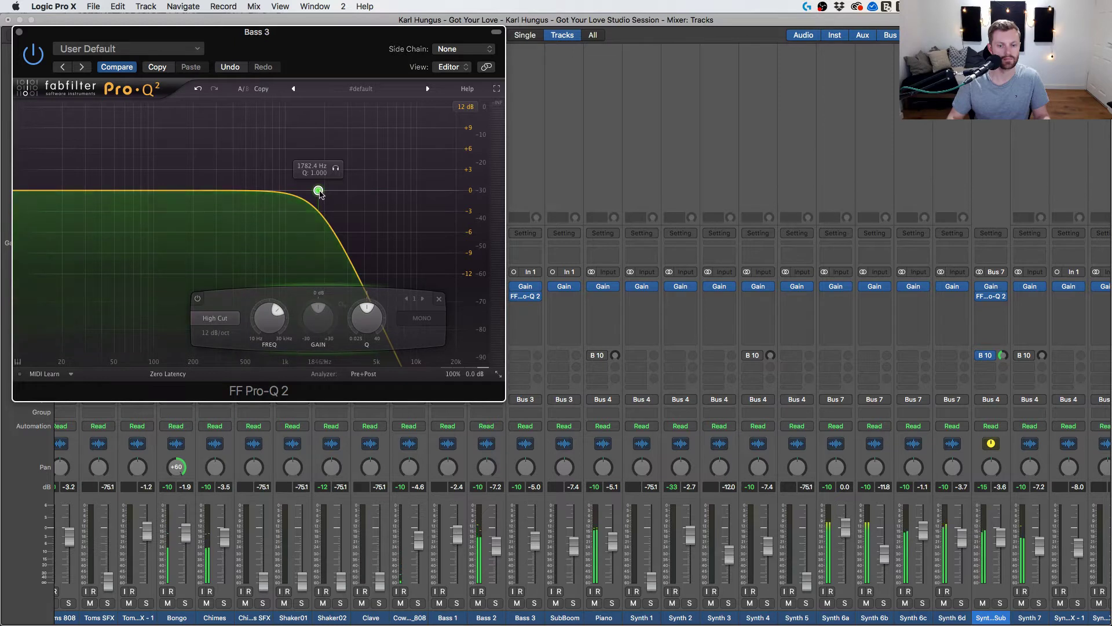
left_click_drag(318, 192, 270, 195)
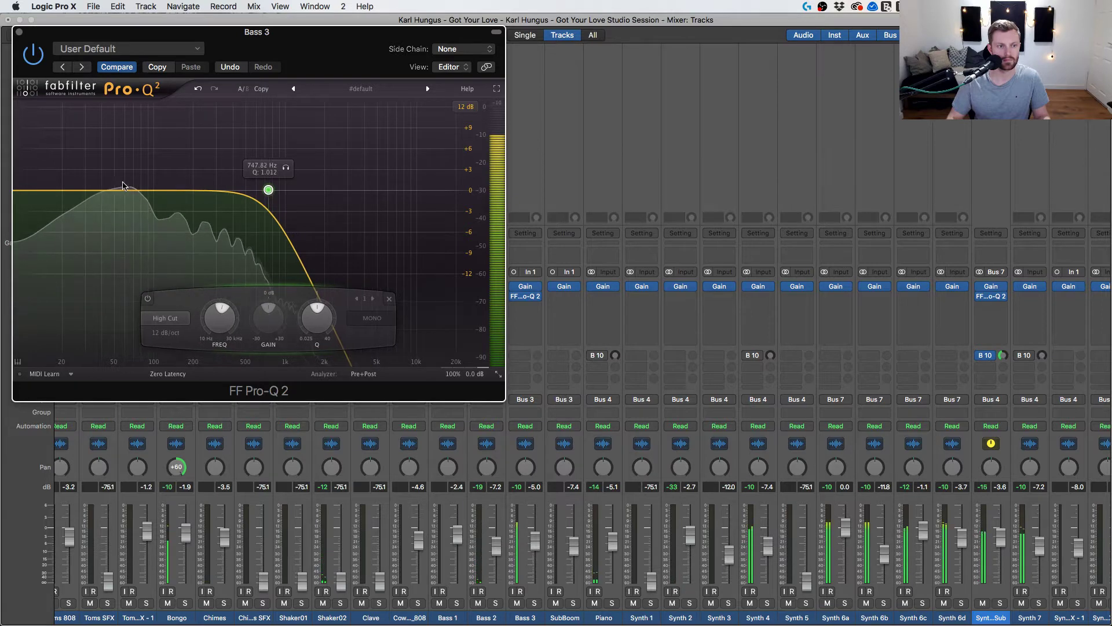
Add a low cut band to the Bass 3 EQ at about 32 Hz.
left_click(69, 192)
left_click(51, 319)
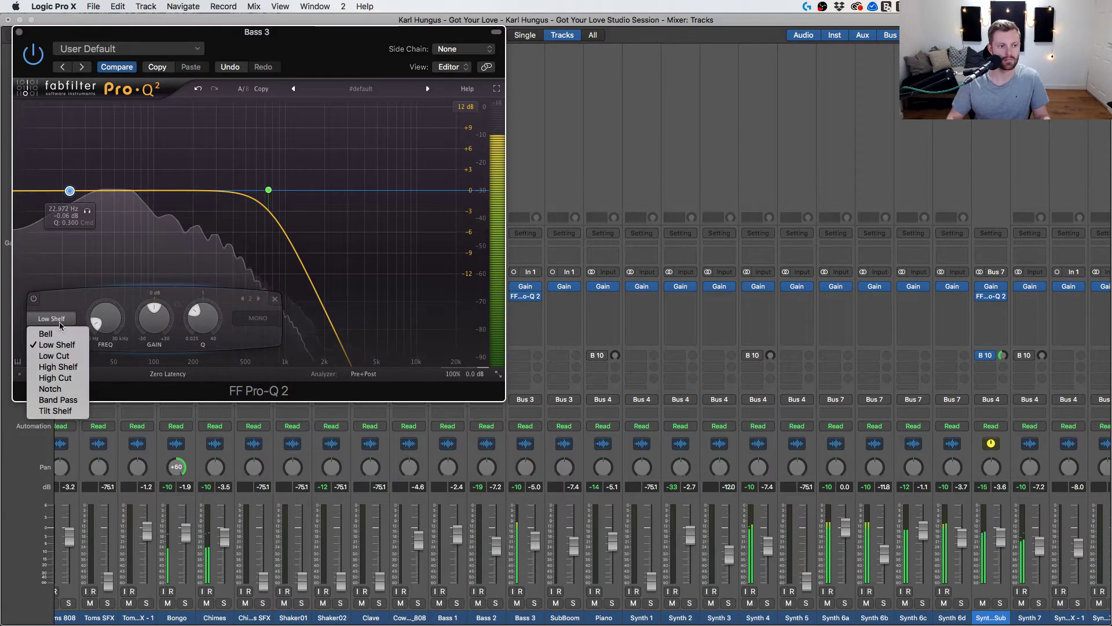
left_click(66, 378)
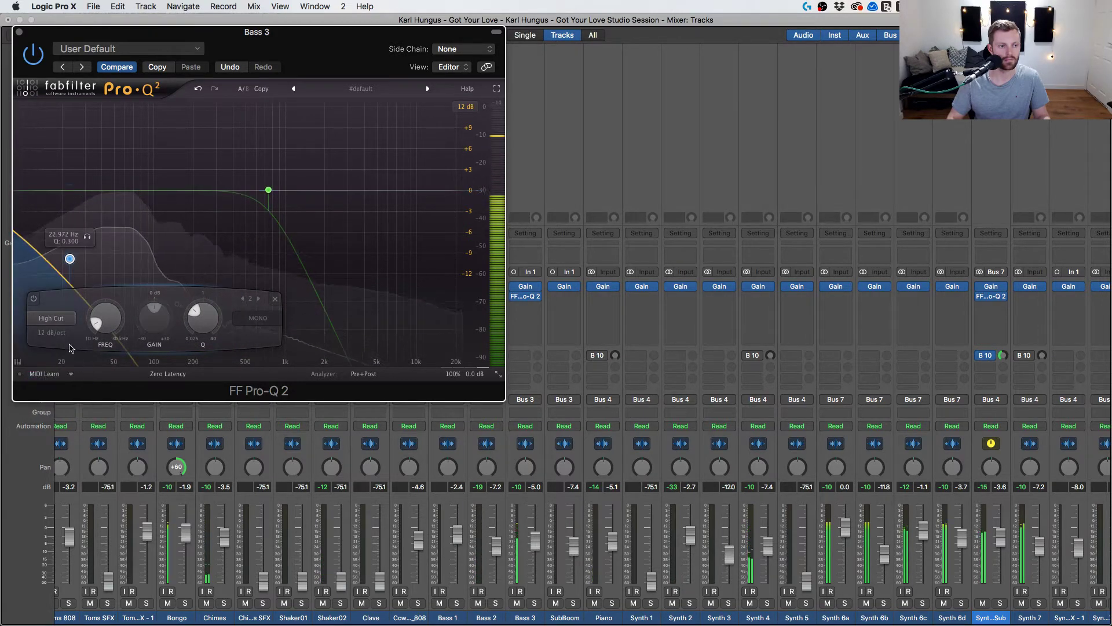
left_click(64, 322)
left_click(53, 356)
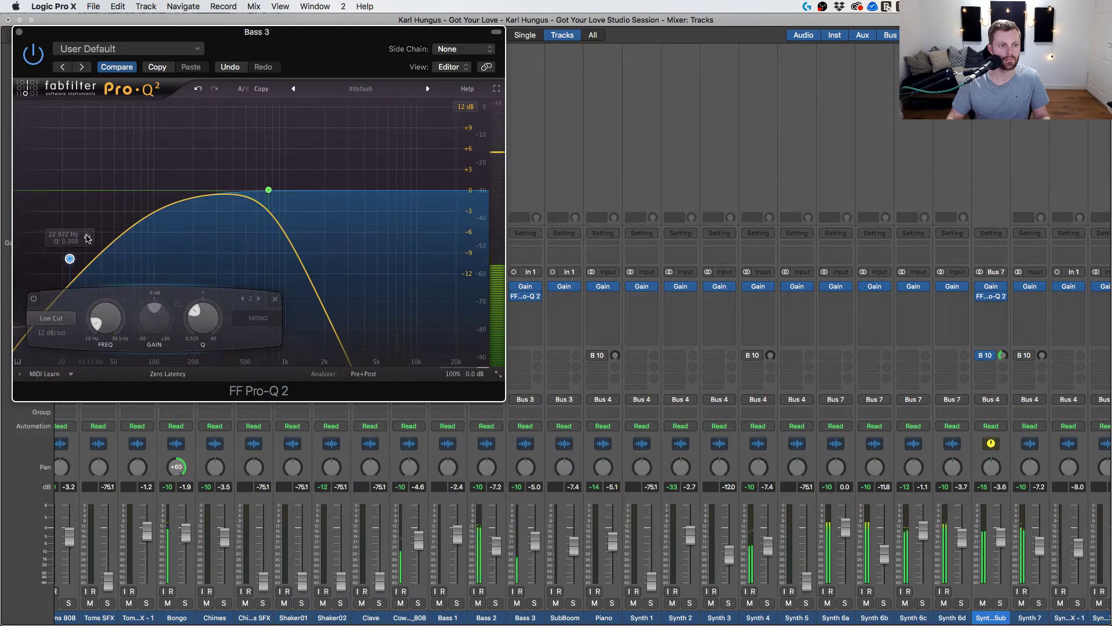
left_click_drag(70, 227, 83, 185)
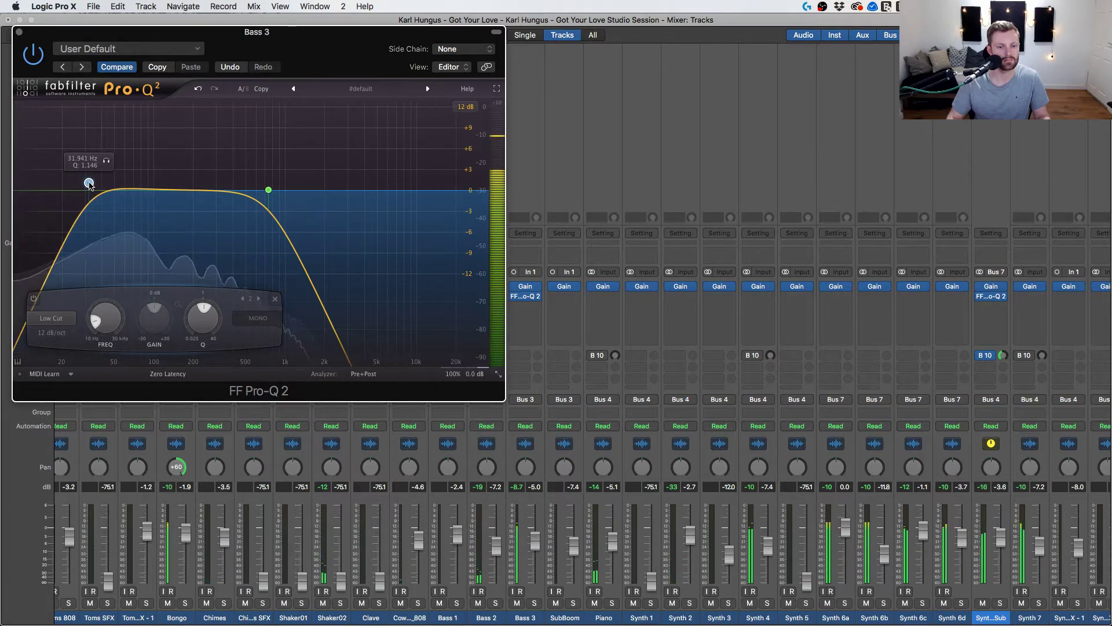
Lower Bass 3 to -5.4 dB, compare the EQ bypassed, and close Pro-Q 2.
left_click_drag(535, 541, 535, 543)
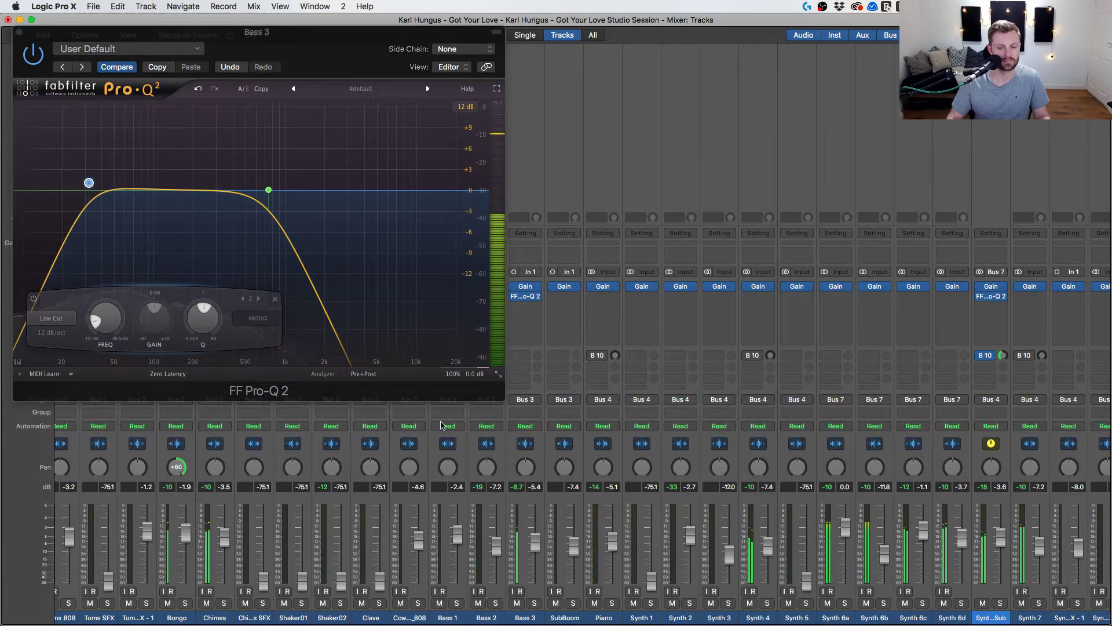
left_click(34, 56)
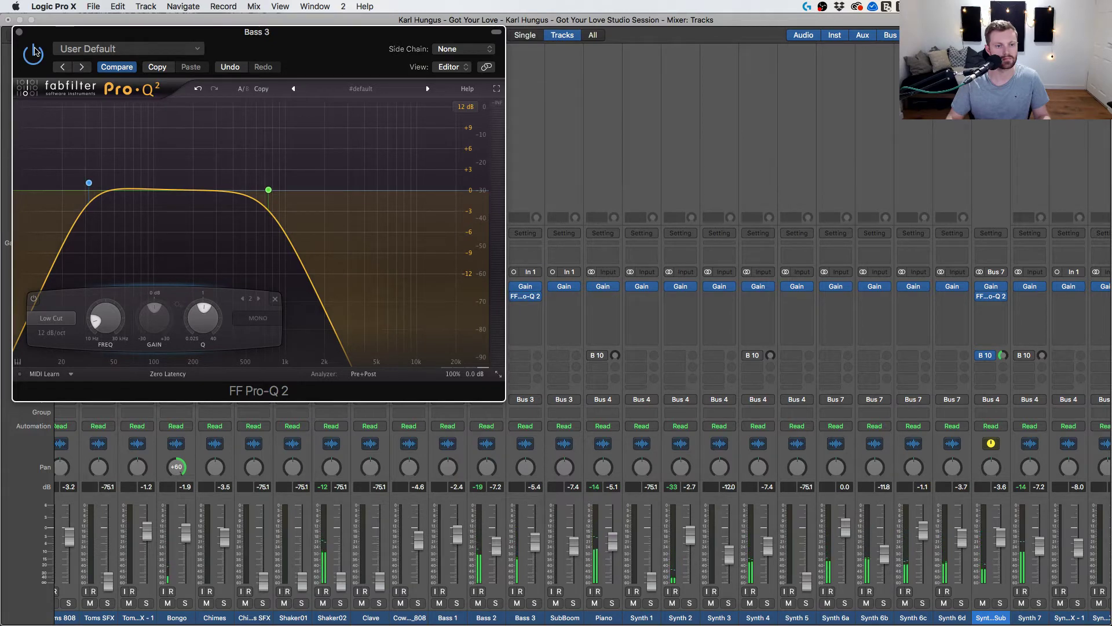
left_click(33, 52)
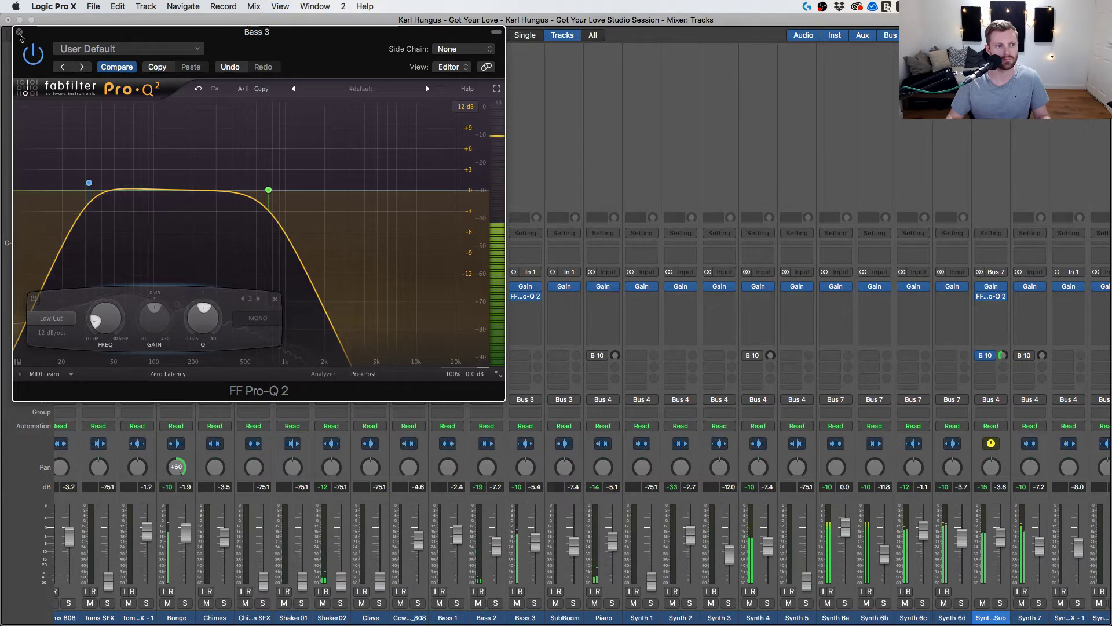
left_click(19, 33)
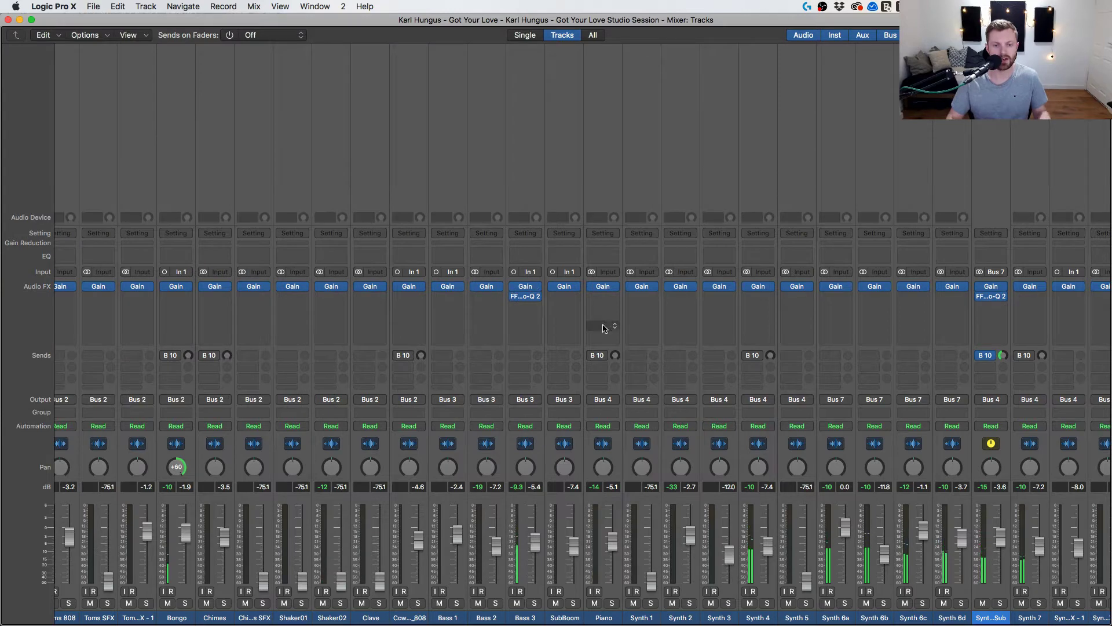
Review the mixer channels and briefly check the arranged tracks at different row heights.
scroll(614, 339, "right", 5)
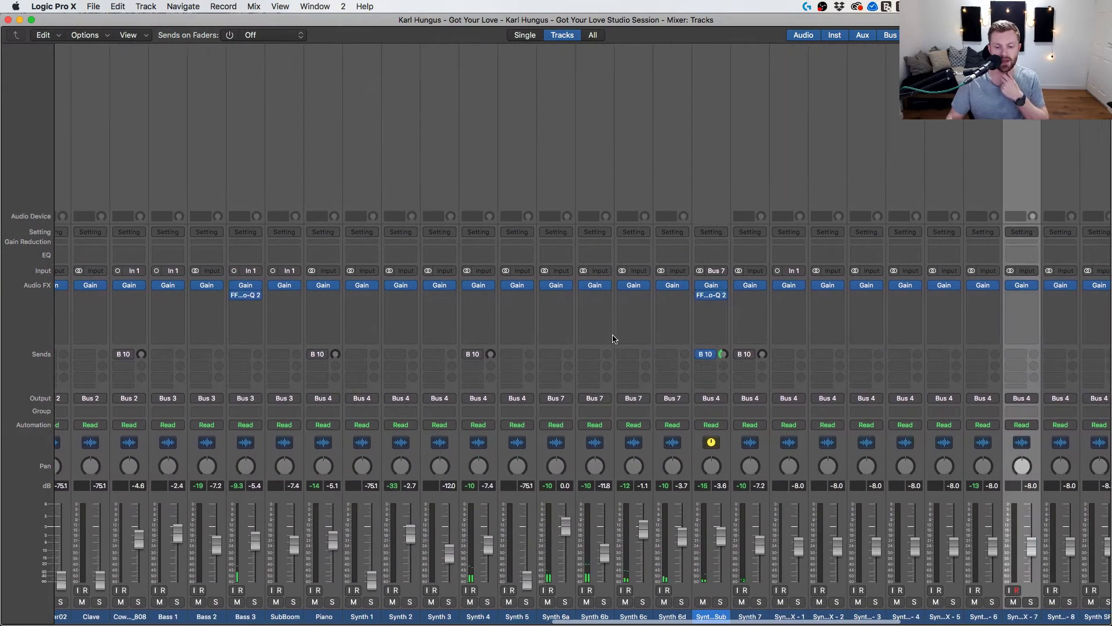
scroll(614, 339, "right", 15)
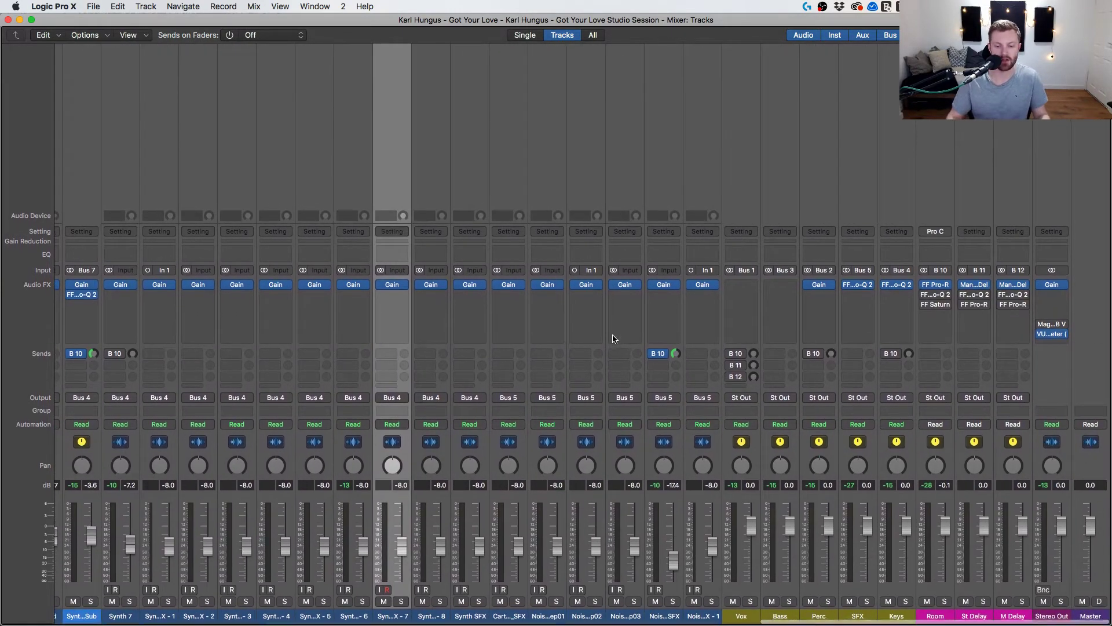
scroll(615, 339, "left", 12)
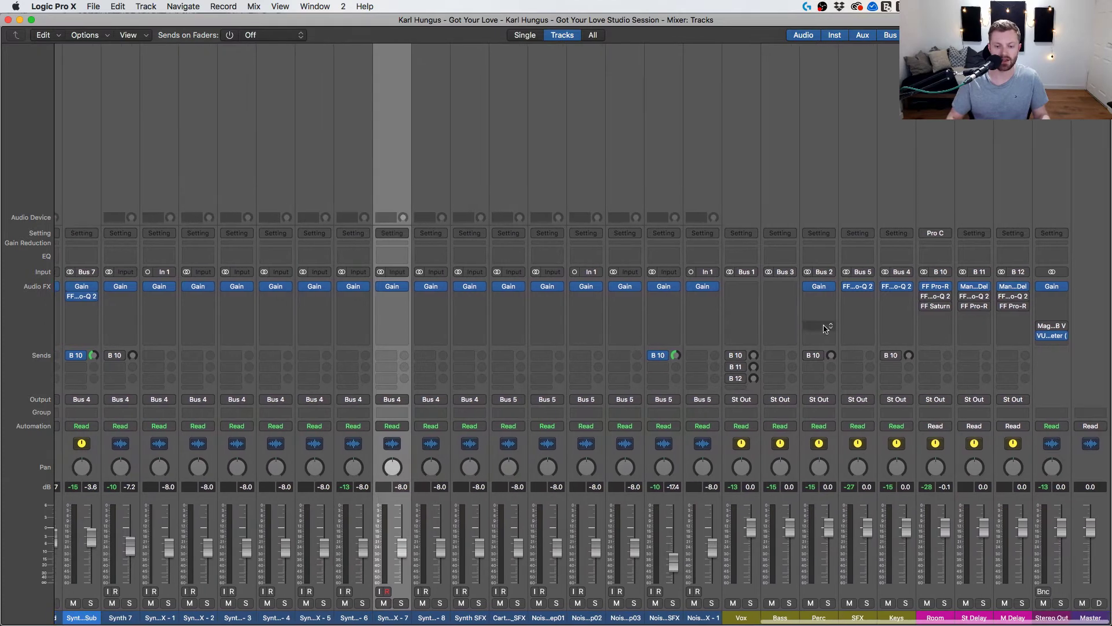
scroll(825, 329, "left", 6)
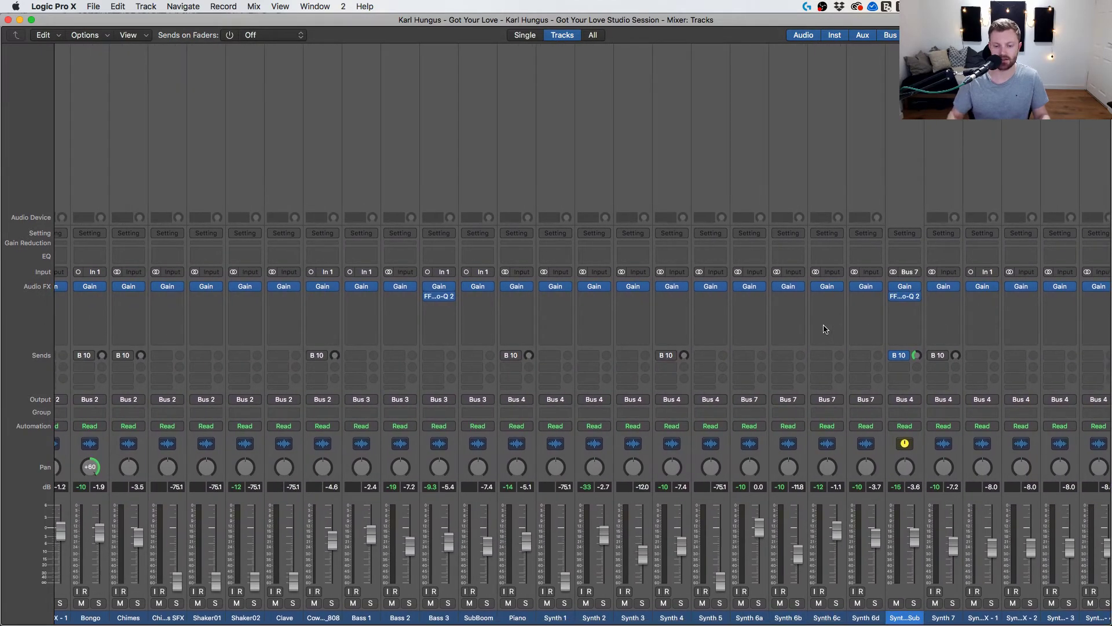
scroll(798, 381, "right", 16)
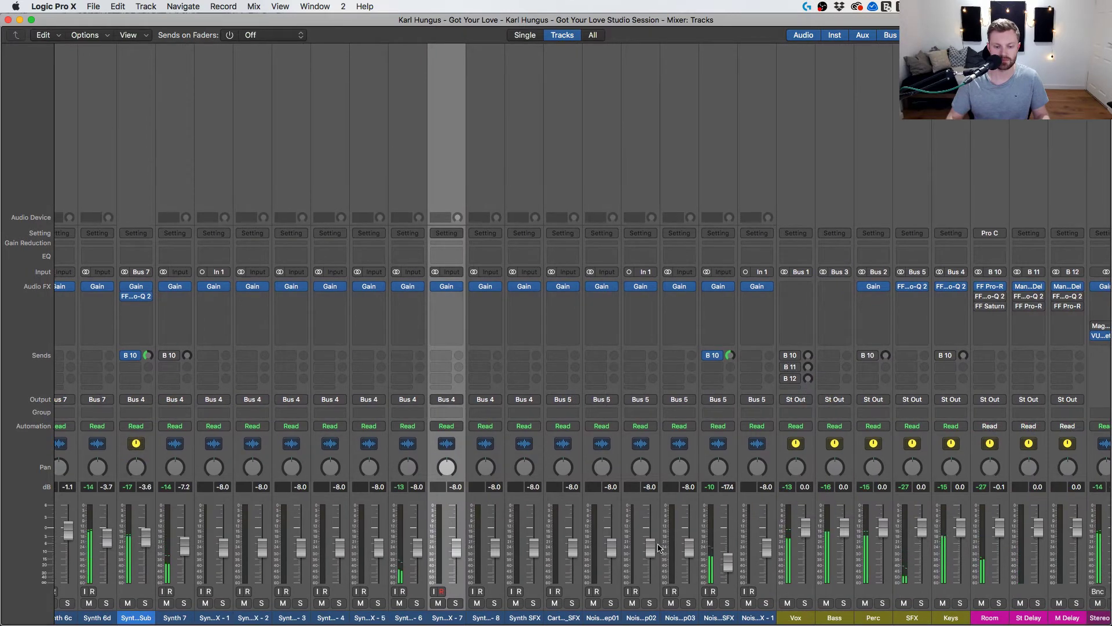
key("super+2")
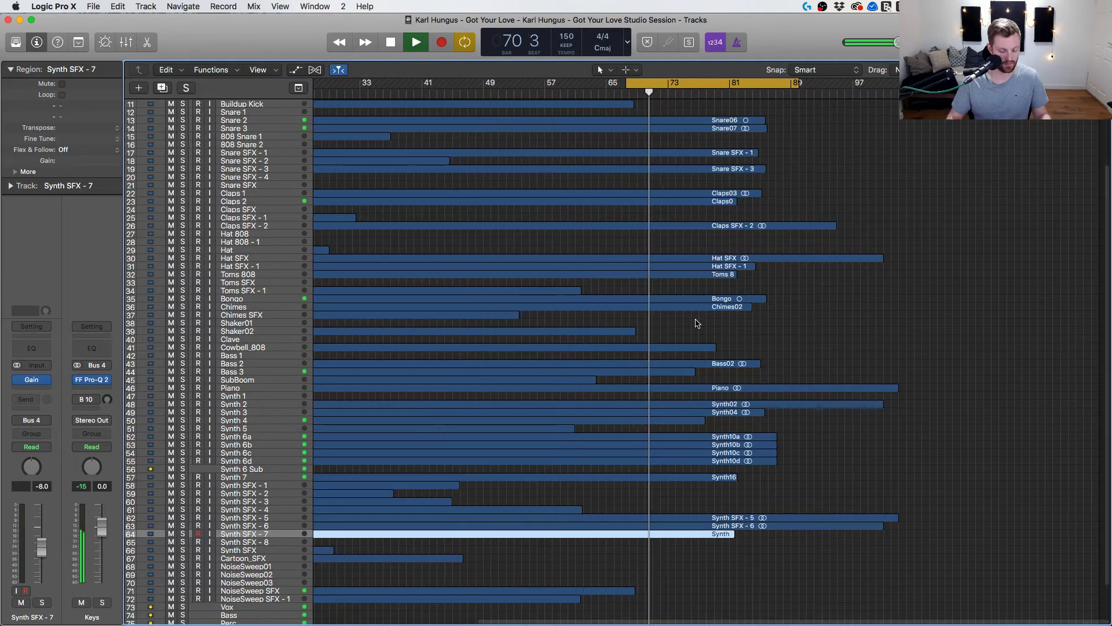
key("super+Down")
key("super+Down")
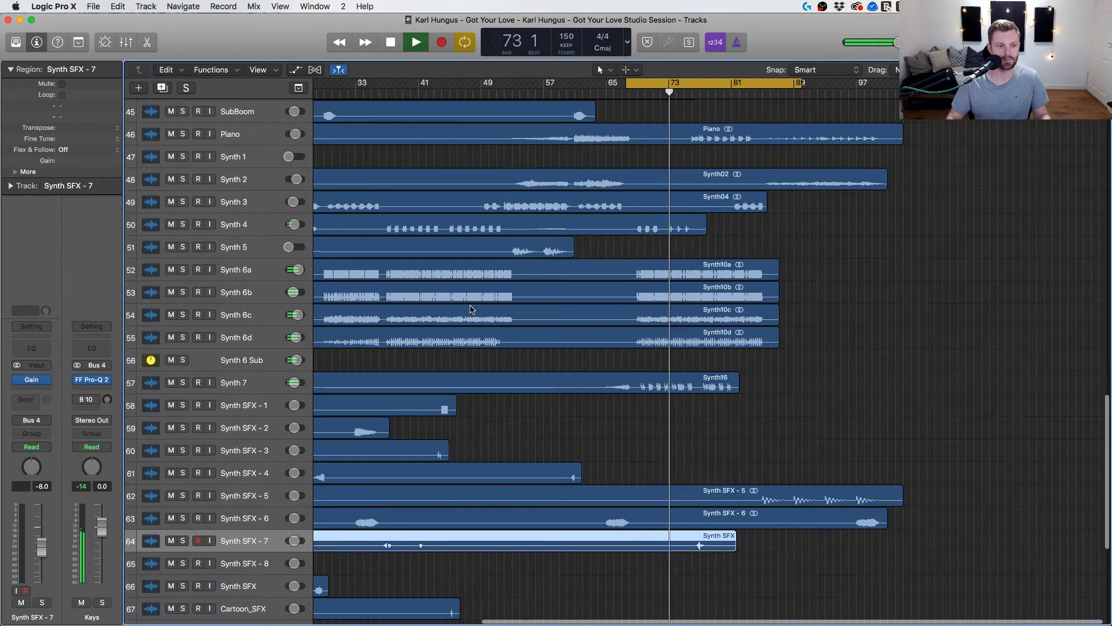
key("super+Up")
key("super+Up")
key("super+2")
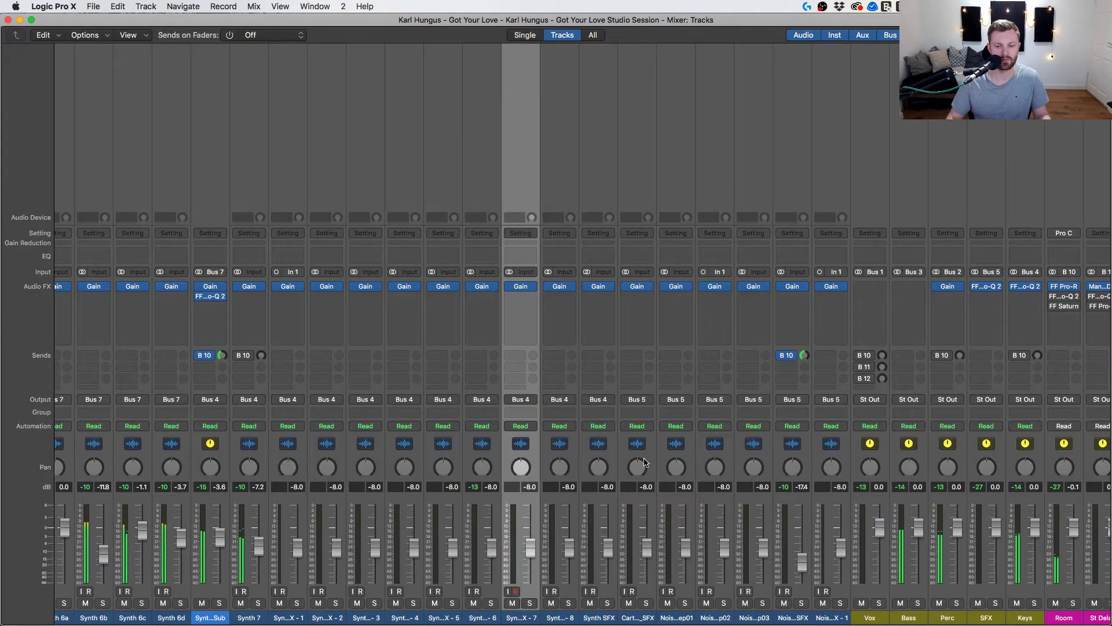
Select Chimes SFX, Shaker01, Shaker02 and Clave together and return to the Tracks window.
scroll(645, 462, "right", 3)
scroll(481, 522, "left", 6)
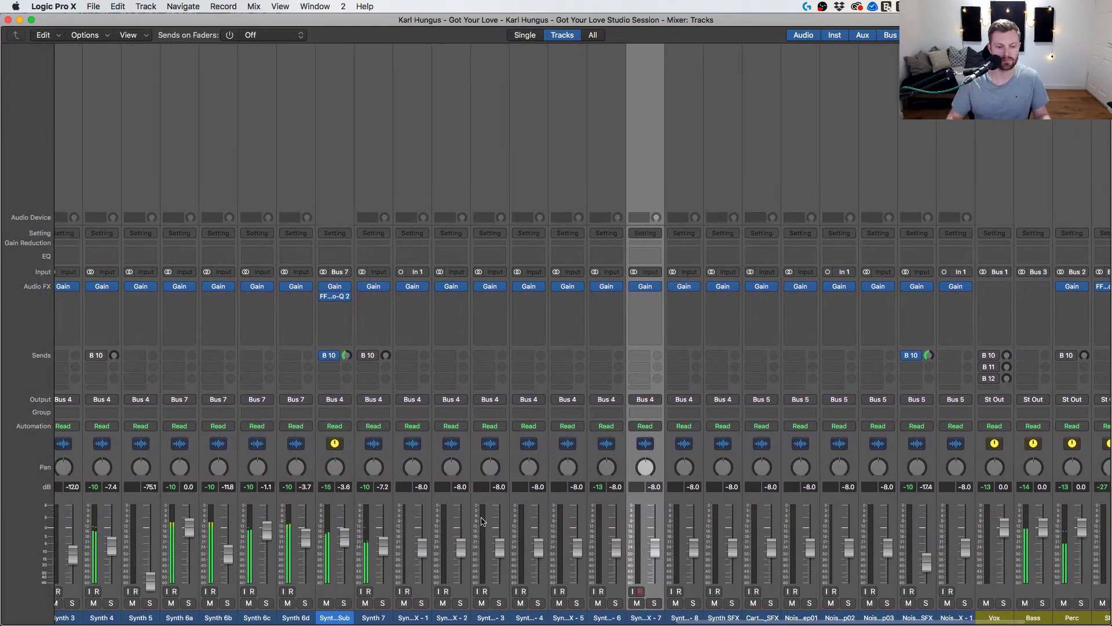
scroll(480, 522, "left", 3)
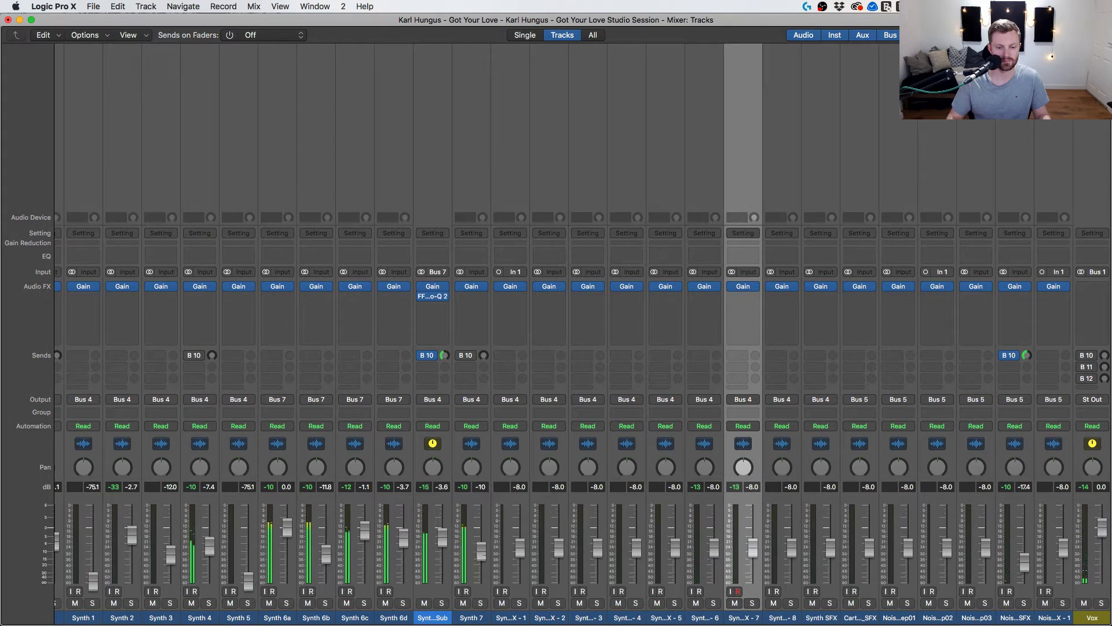
scroll(458, 562, "left", 12)
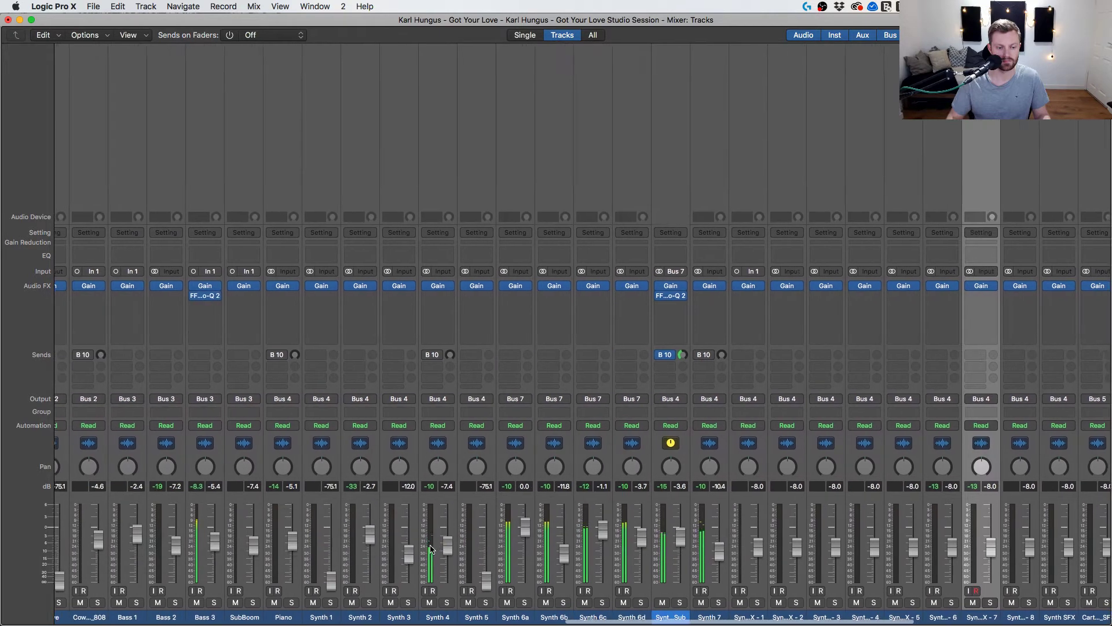
scroll(510, 537, "left", 3)
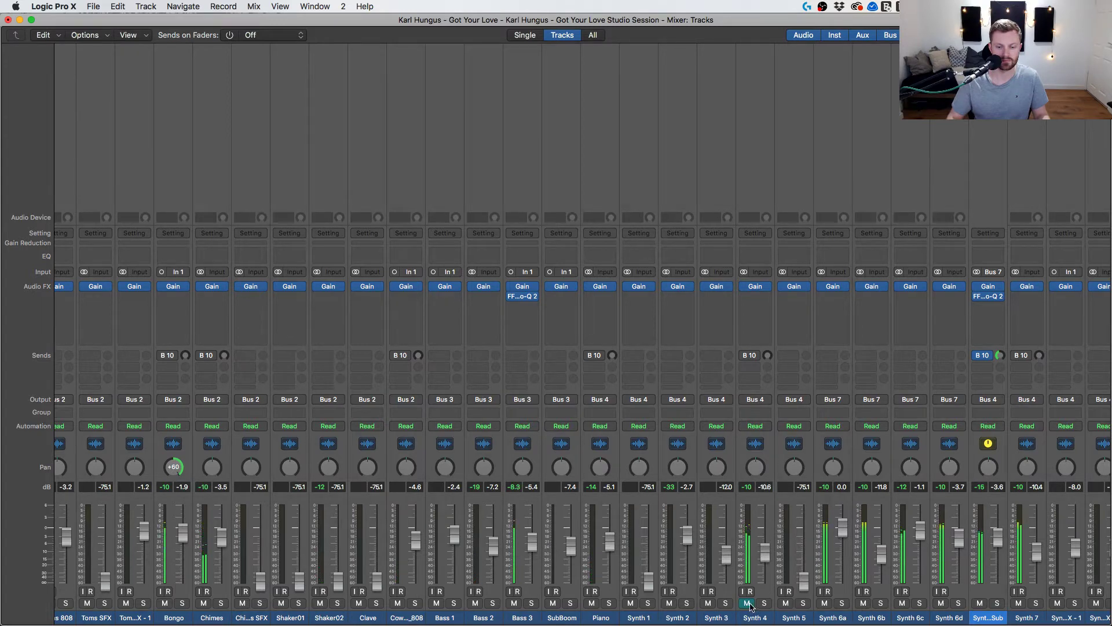
scroll(458, 579, "left", 1)
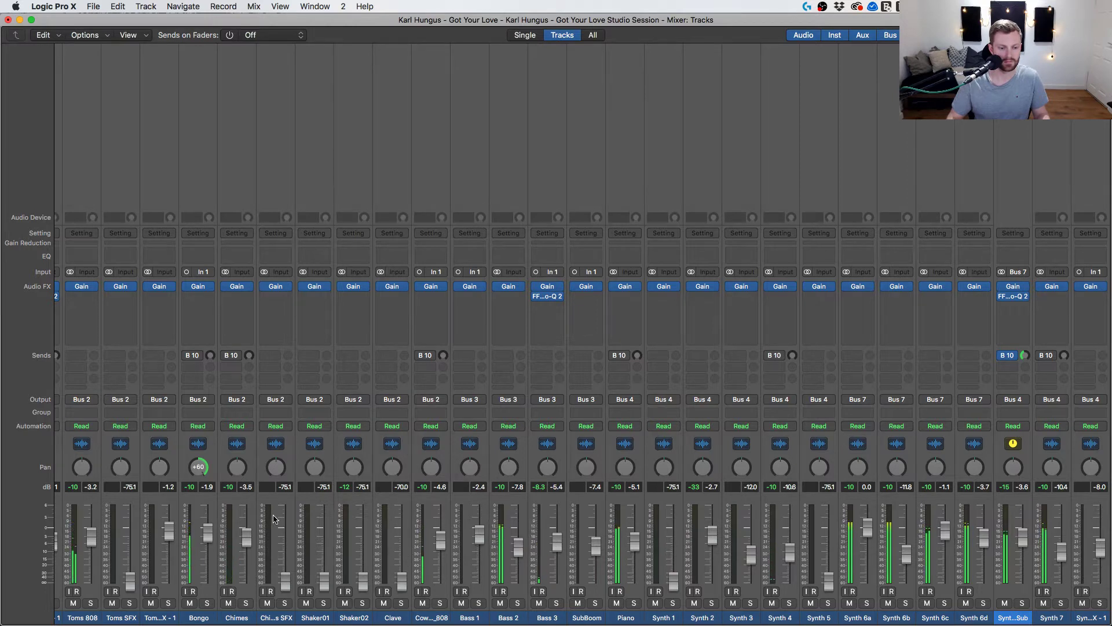
left_click(289, 454)
left_click(408, 463, "shift")
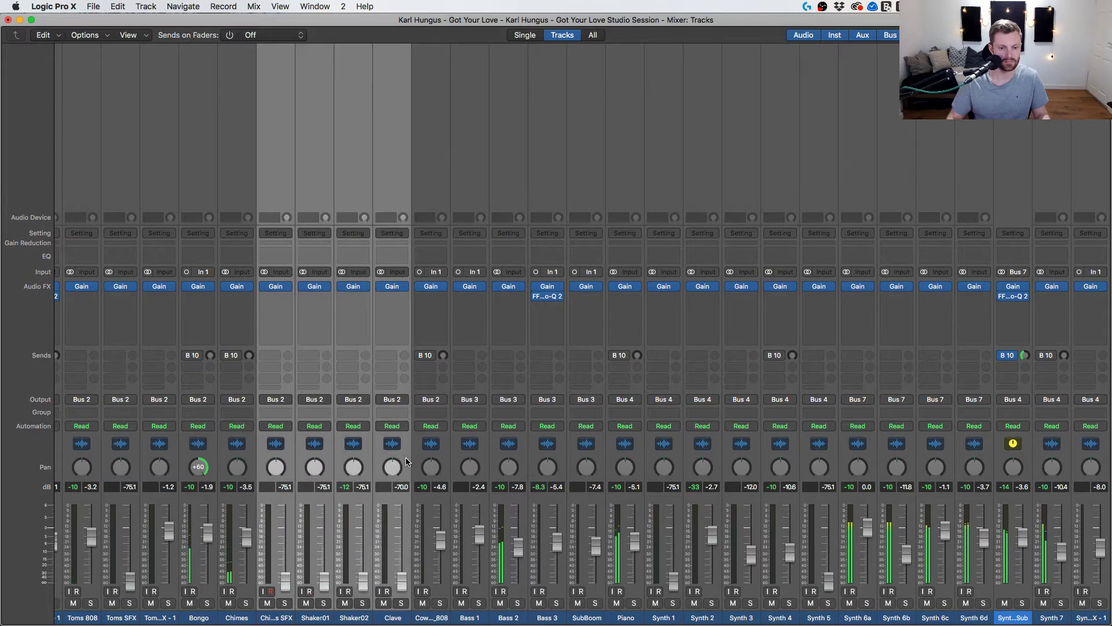
key("super+grave")
scroll(496, 366, "down", 5)
Turn off cycle, play from bar 64, and set Shaker02's volume to about -1 dB.
scroll(497, 366, "up", 10)
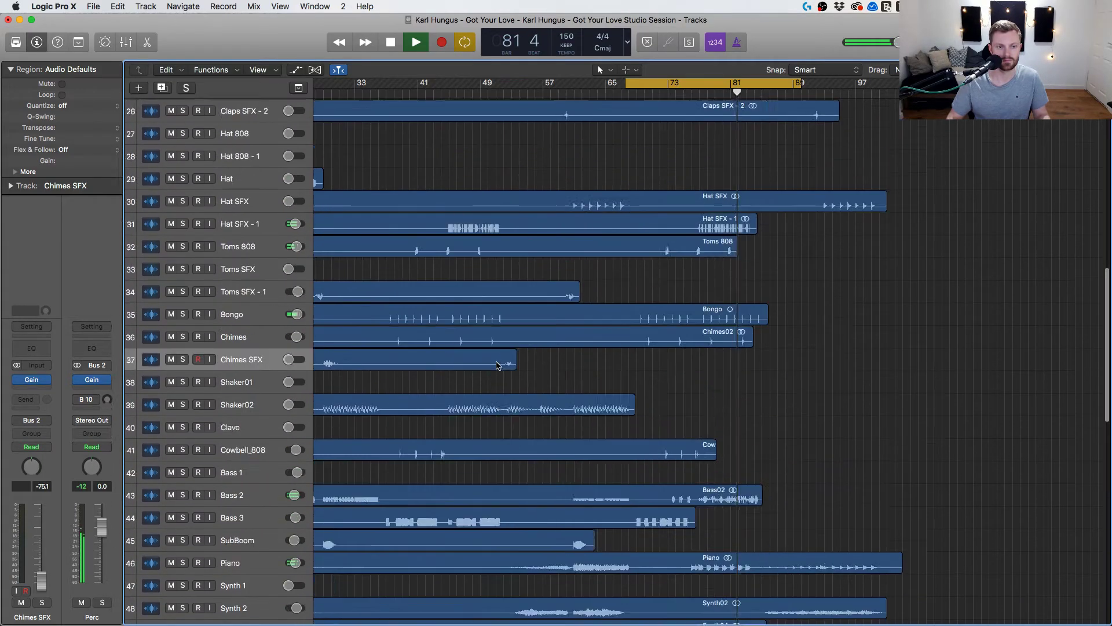
scroll(497, 366, "up", 1)
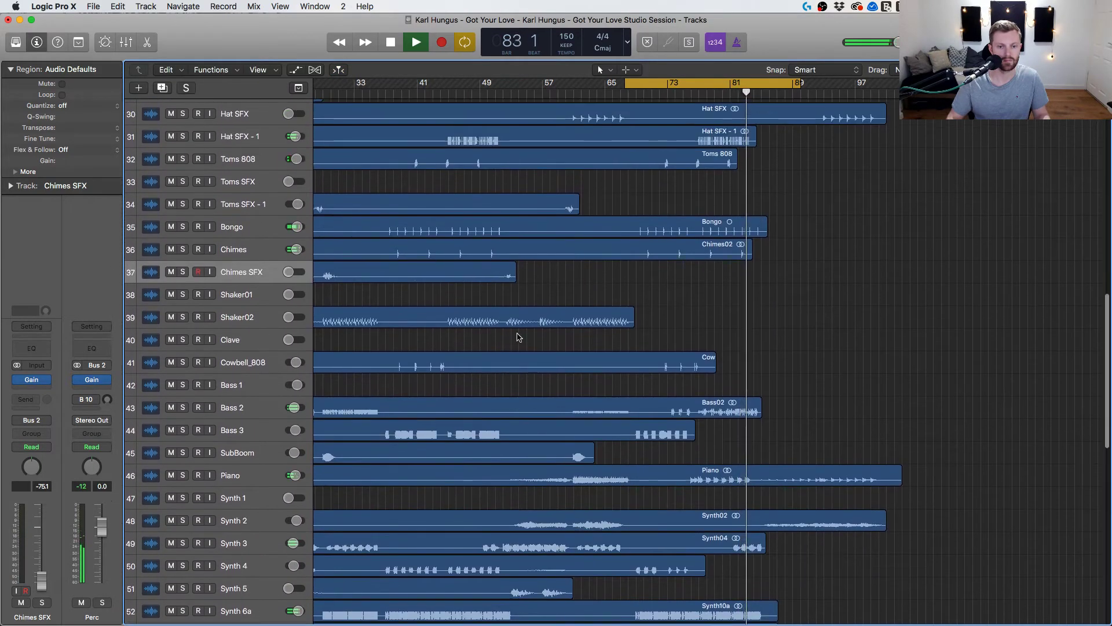
left_click(626, 83)
left_click(600, 92)
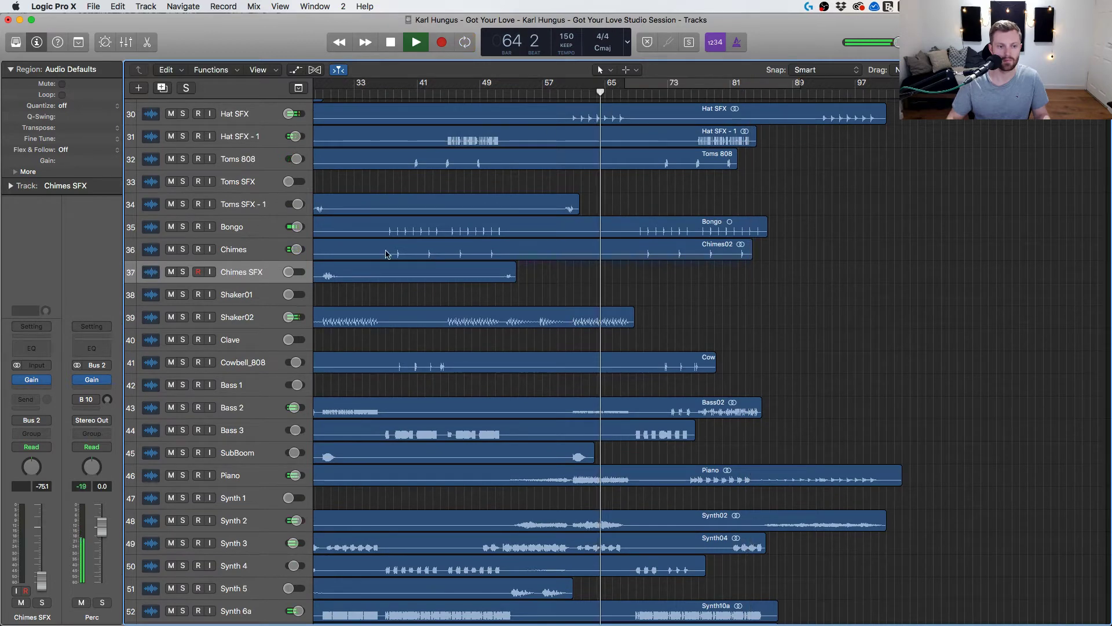
left_click_drag(287, 318, 292, 318)
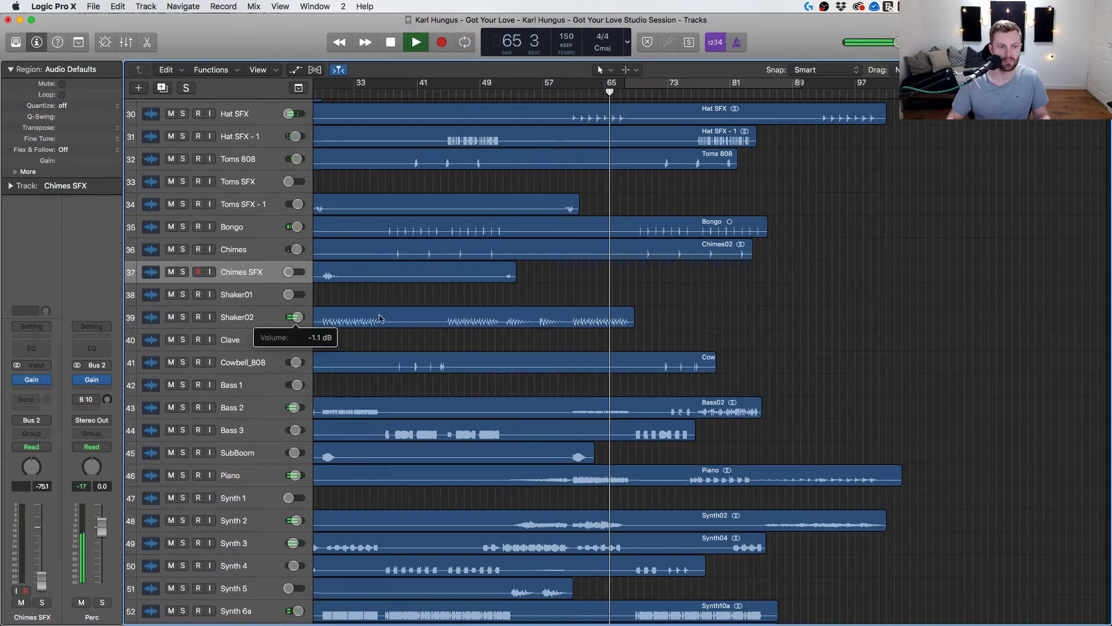
left_click(183, 317)
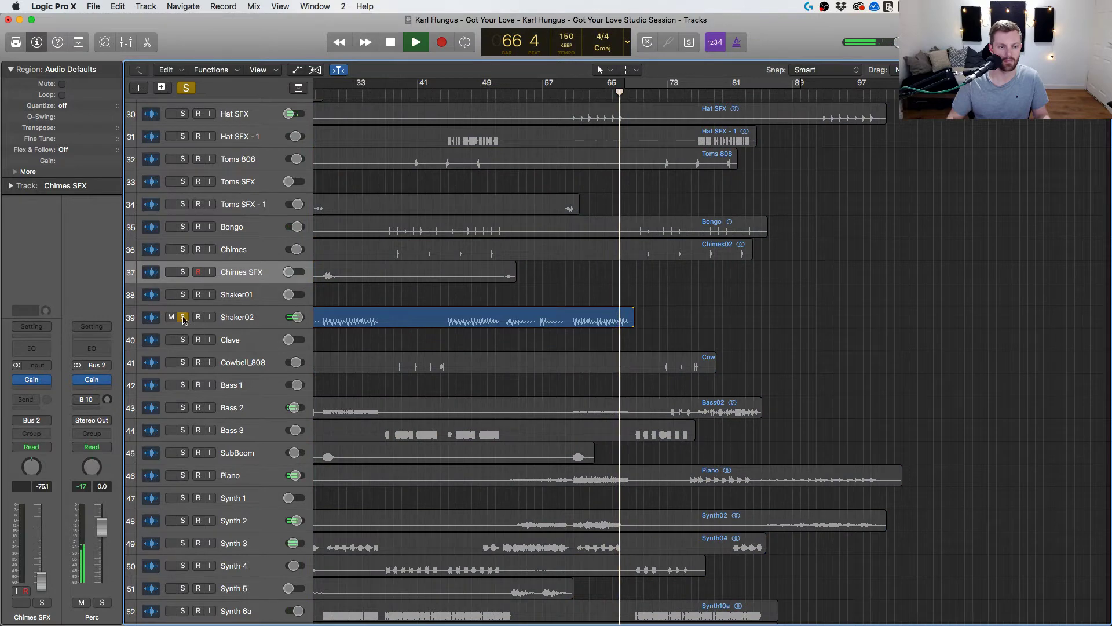
left_click(183, 317)
left_click_drag(295, 317, 295, 317)
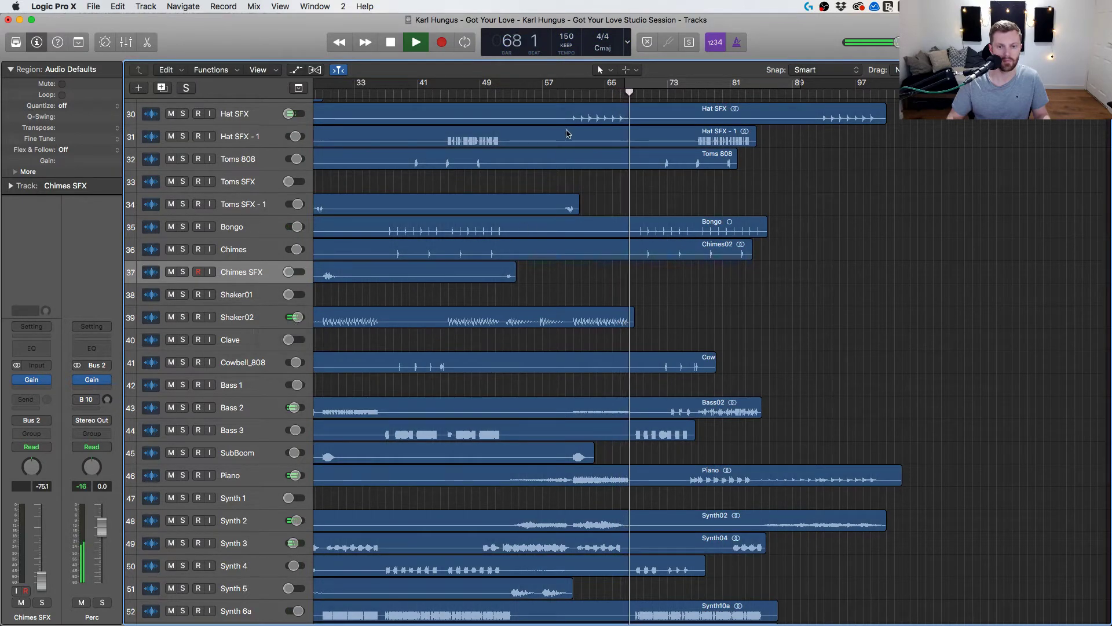
left_click(472, 92)
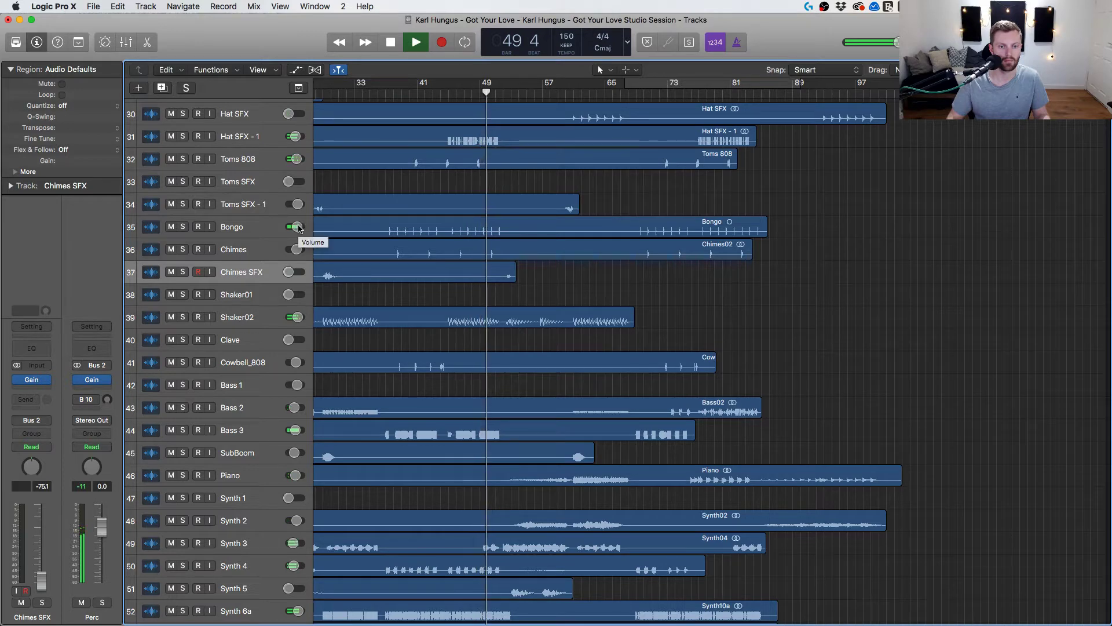
Audition Hat 808 soloed from bar 9 and turn it down to about -9.8 dB.
scroll(509, 396, "down", 15)
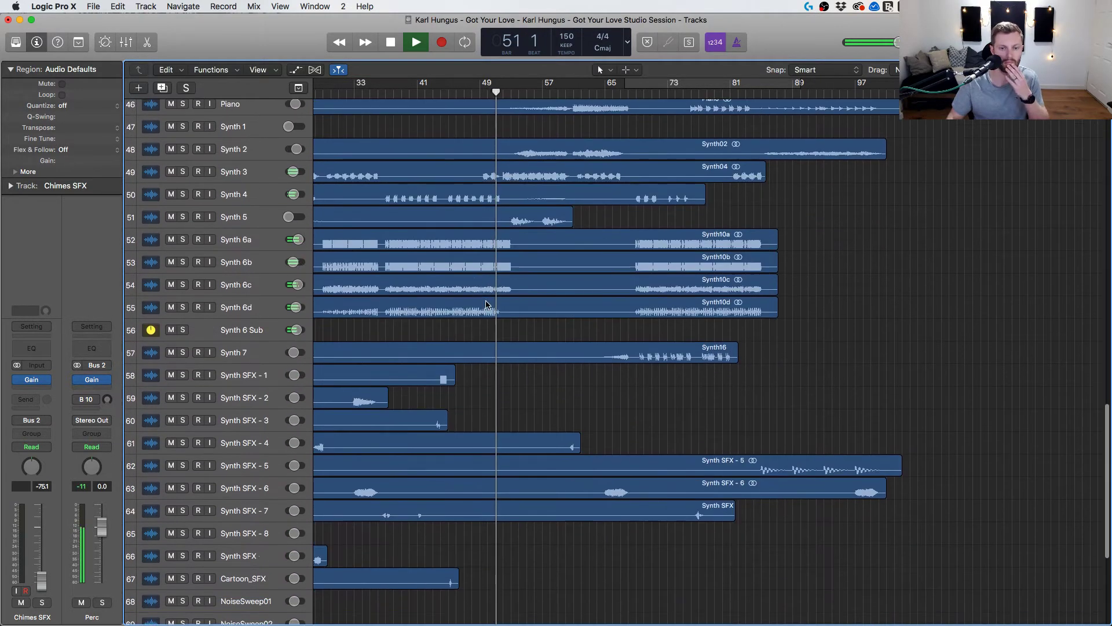
scroll(509, 396, "down", 2)
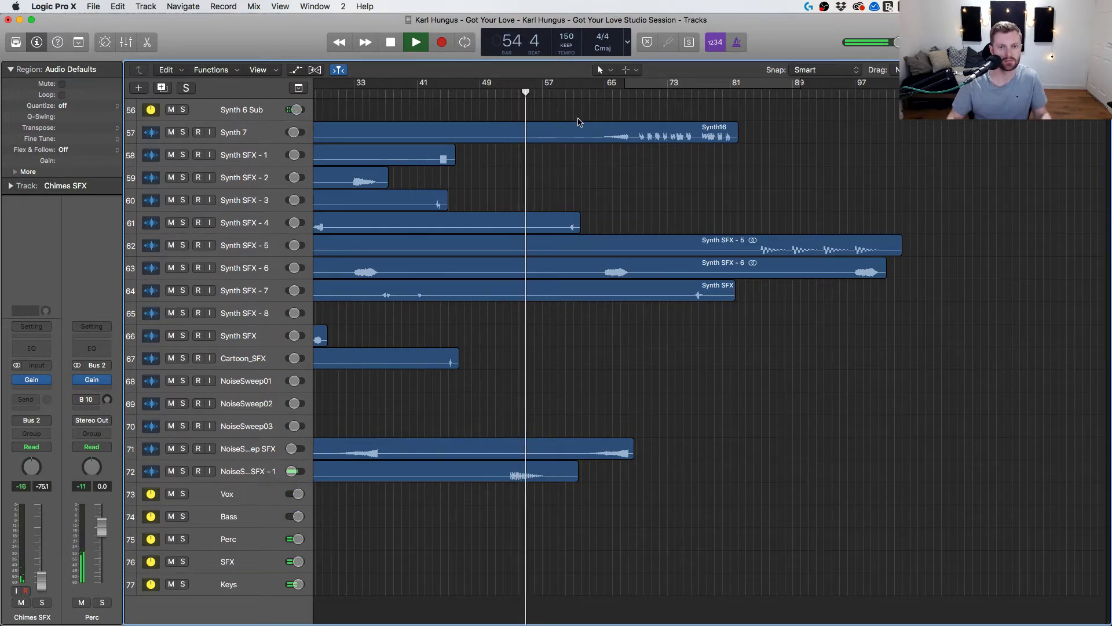
left_click(513, 96)
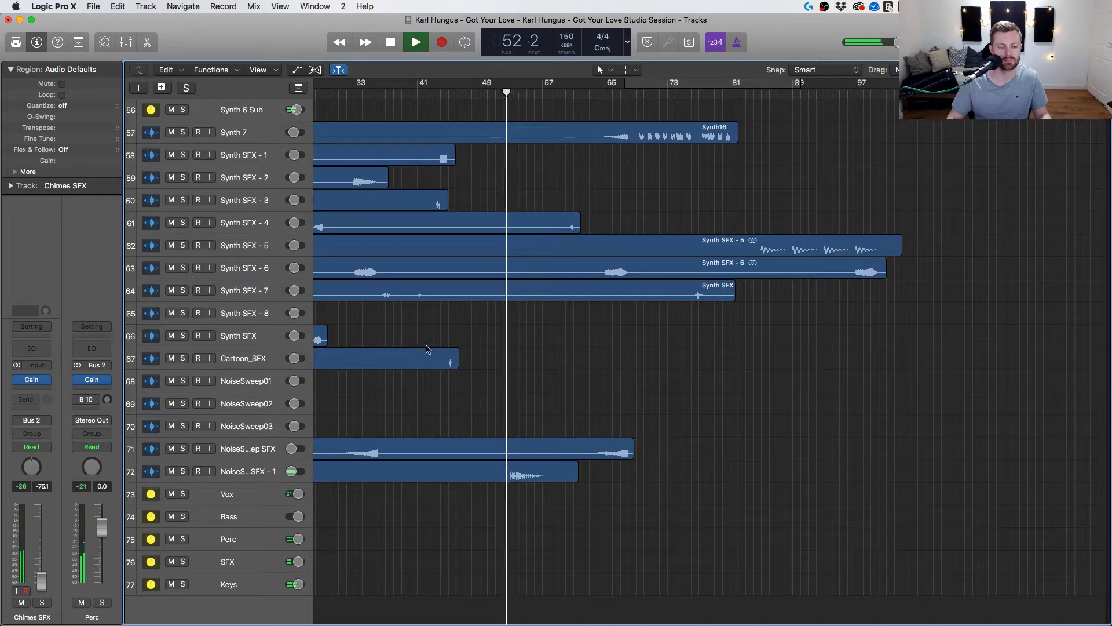
scroll(501, 122, "up", 12)
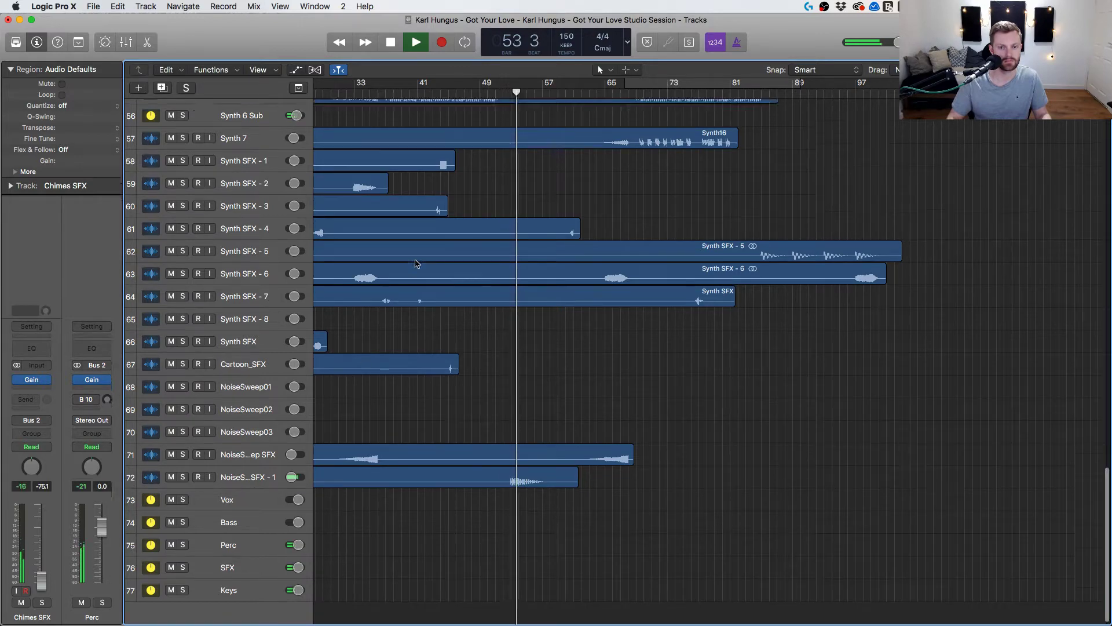
left_click(479, 89)
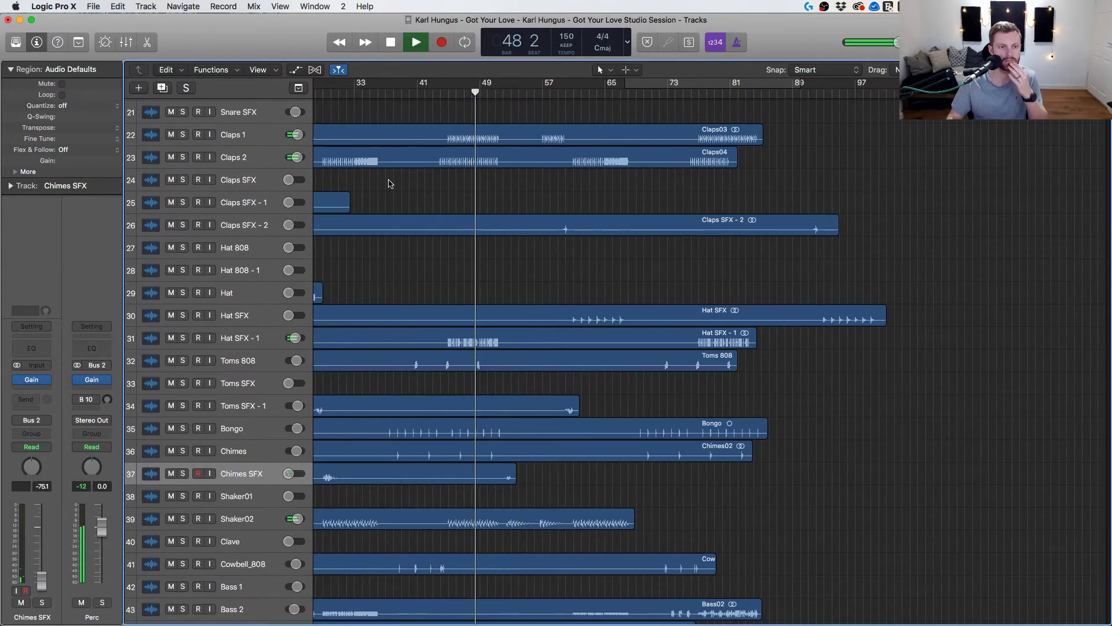
scroll(388, 182, "up", 5)
scroll(389, 183, "down", 1)
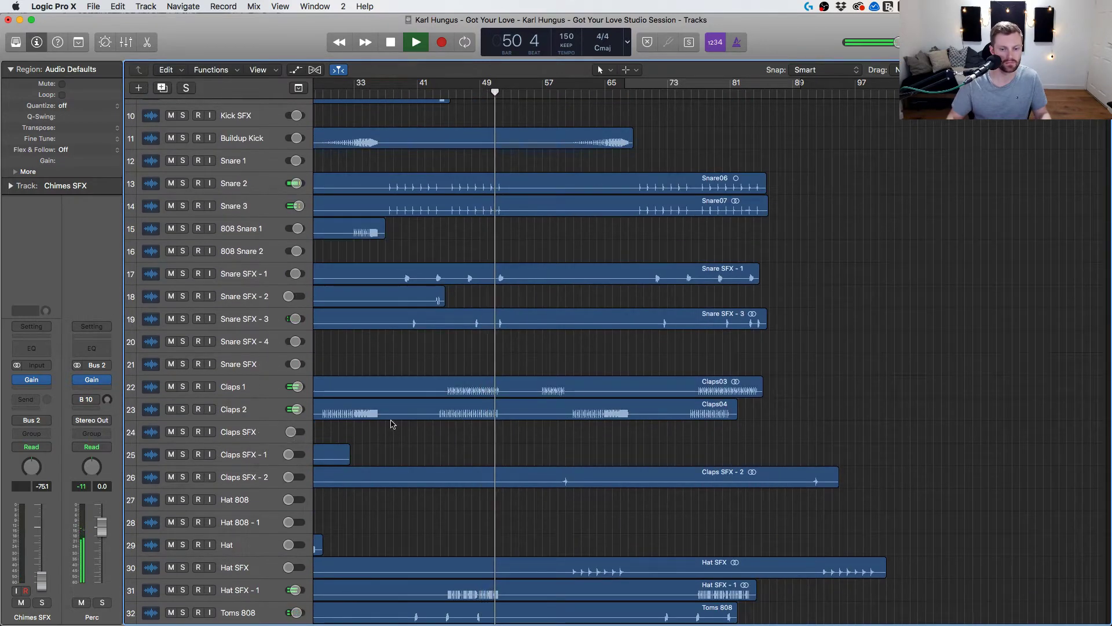
scroll(561, 164, "left", 10)
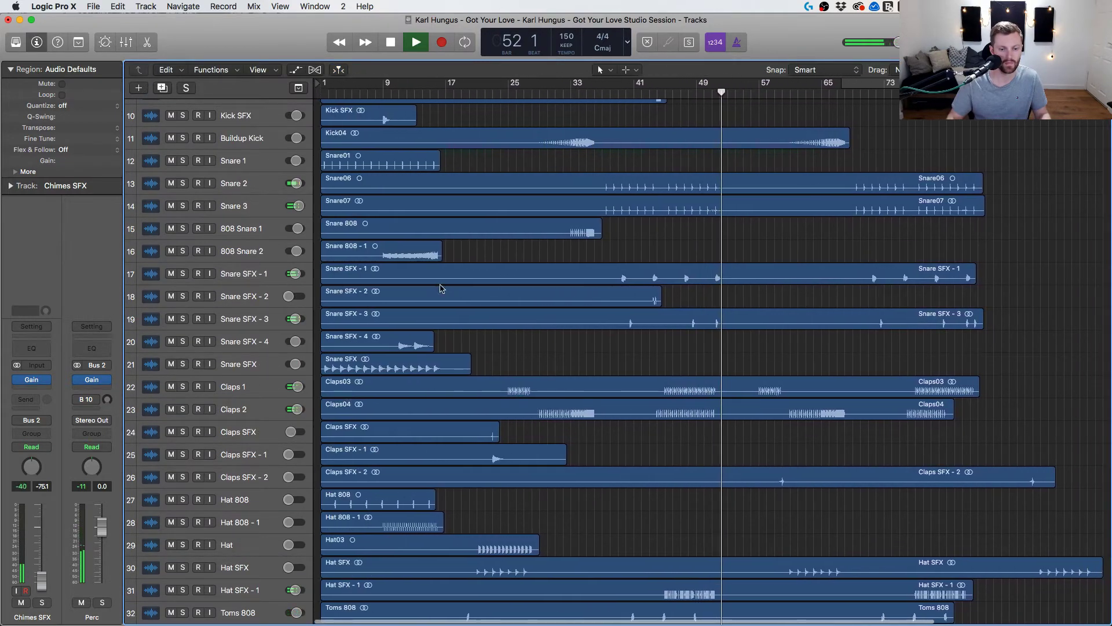
left_click(389, 94)
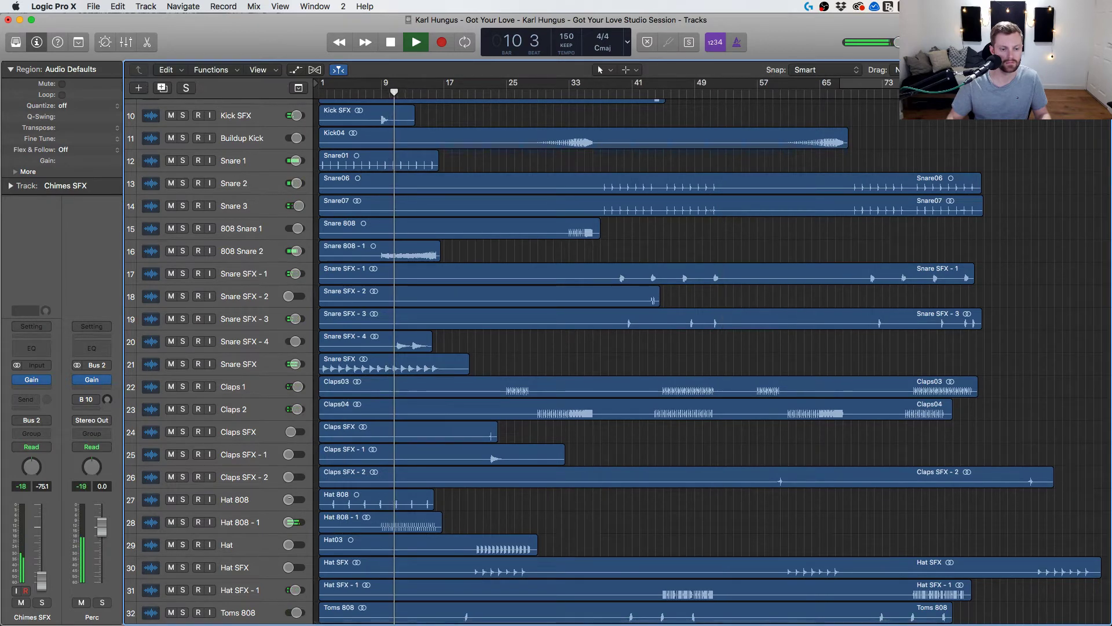
left_click(183, 499)
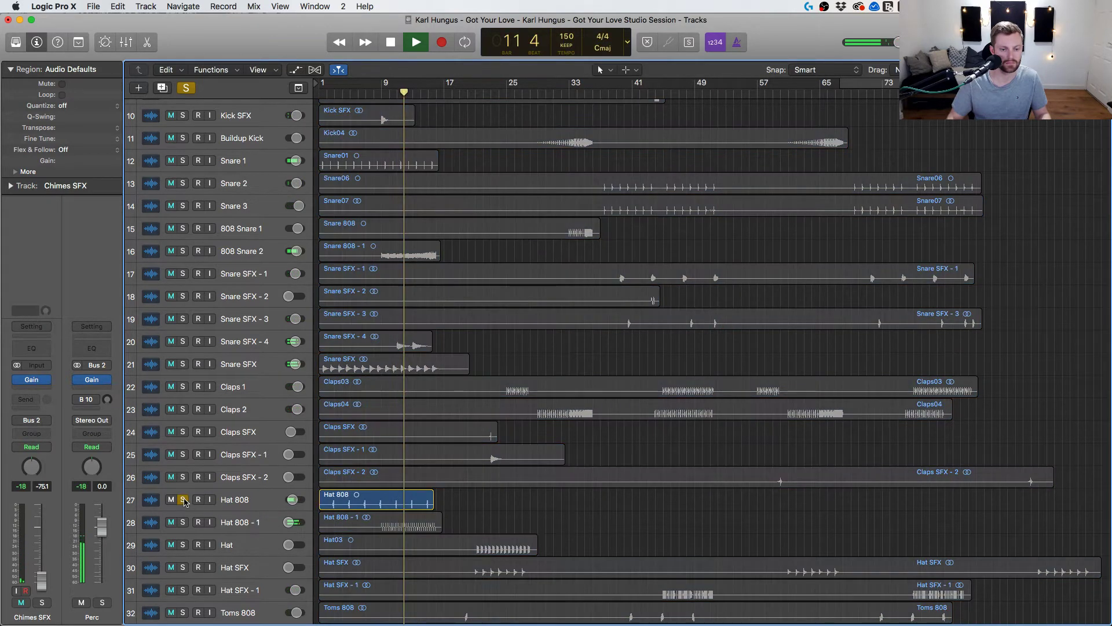
left_click(183, 500)
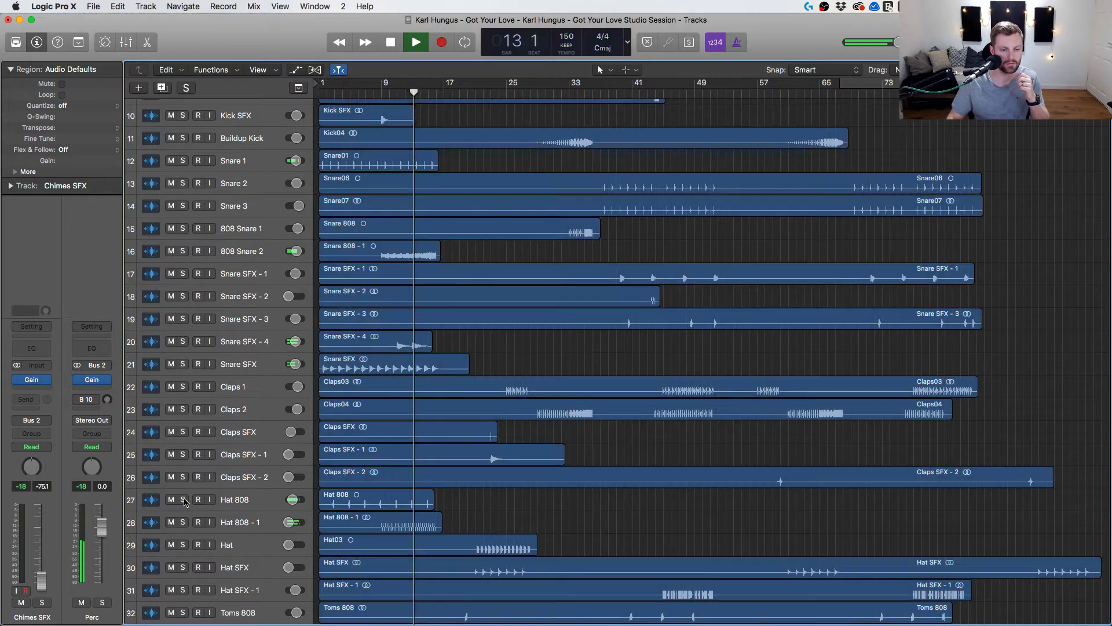
scroll(439, 465, "up", 5)
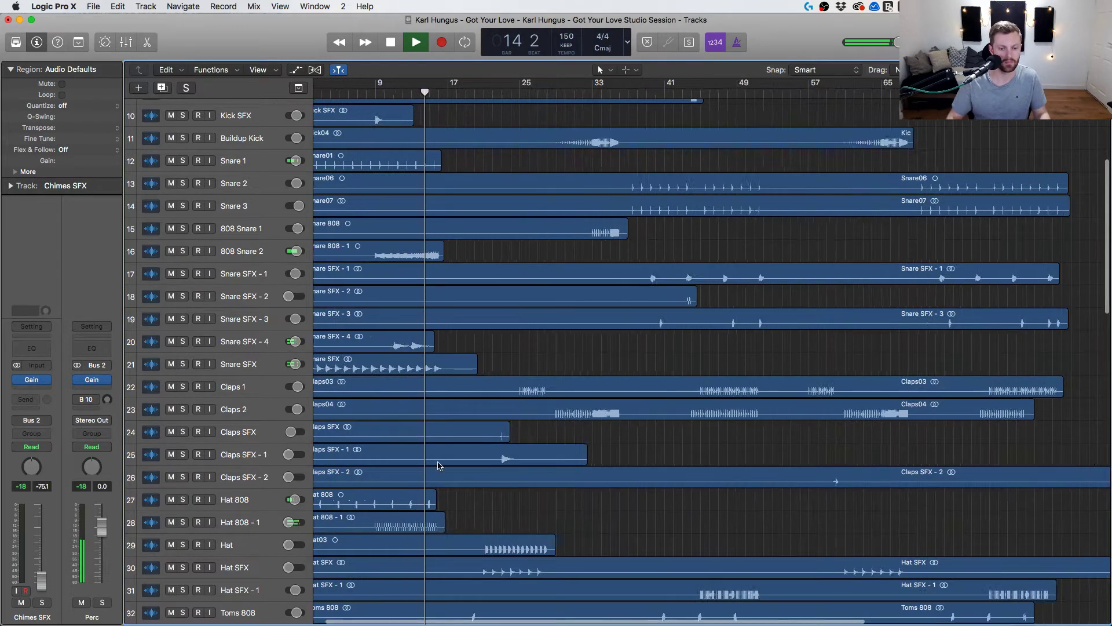
left_click_drag(295, 499, 289, 522)
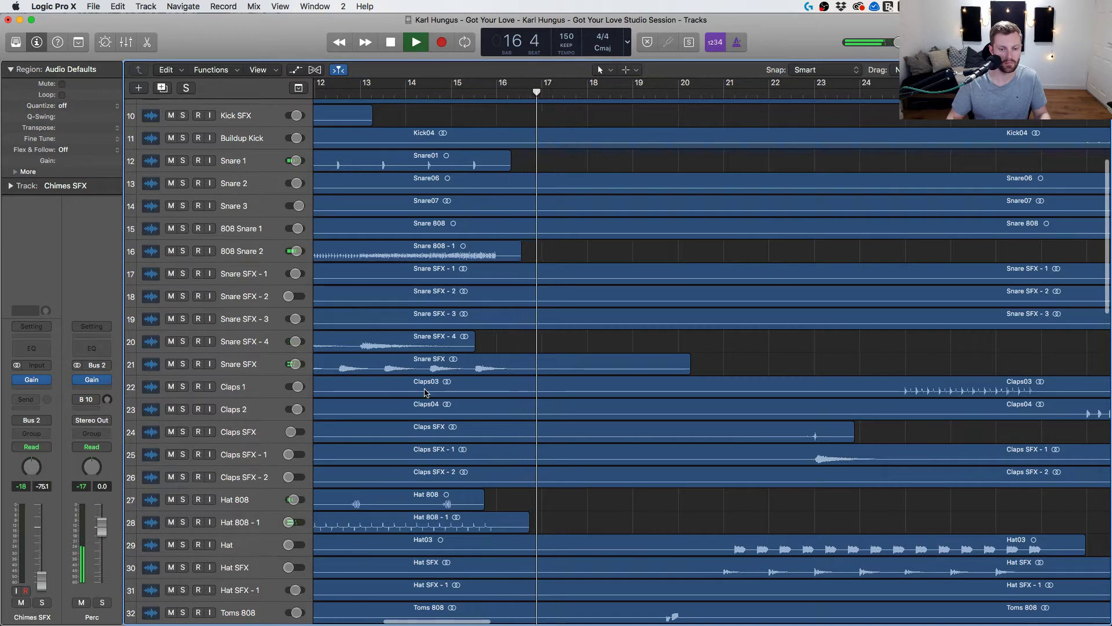
Audition Hat 808 - 1, Snare SFX and Synth 1 soloed from bars 14, 8 and 9.
scroll(425, 393, "left", 2)
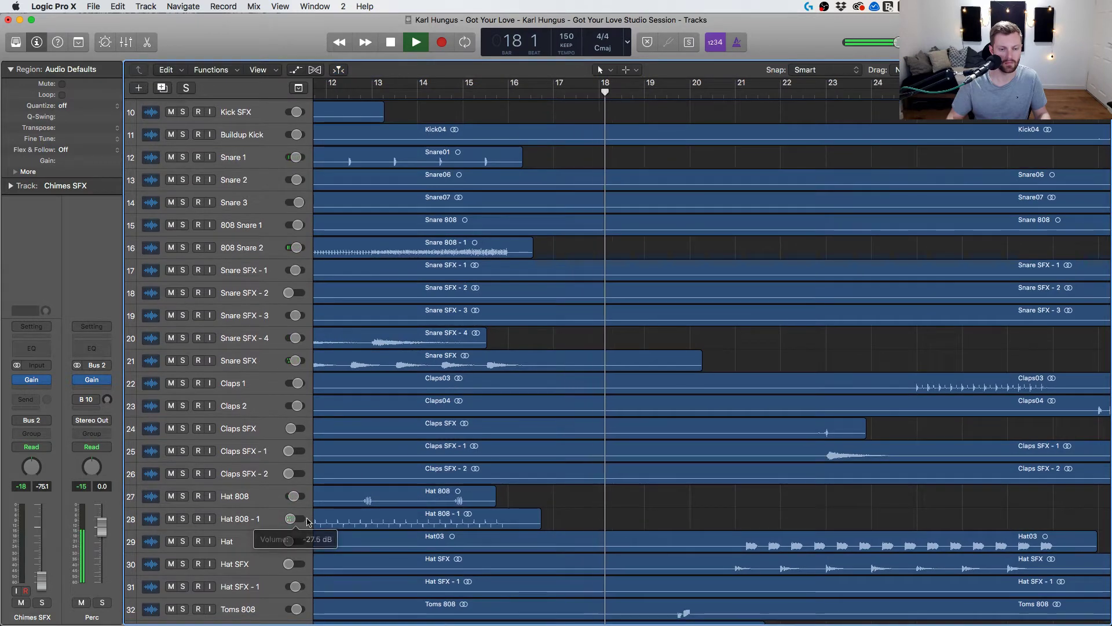
left_click(427, 91)
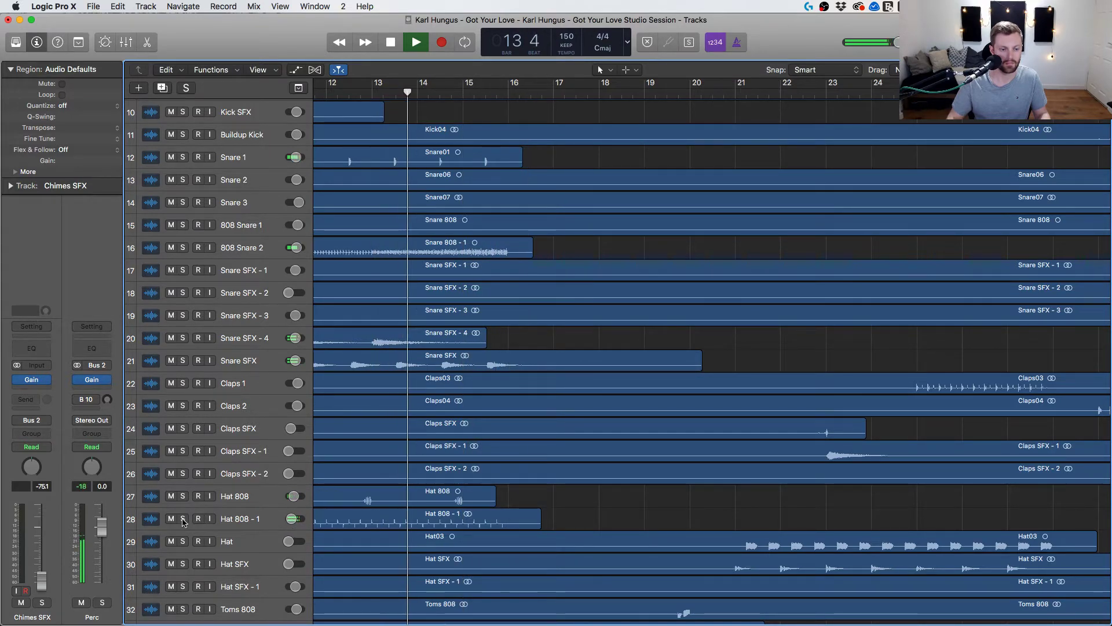
left_click(183, 519)
left_click(183, 519)
mouse_move(294, 518)
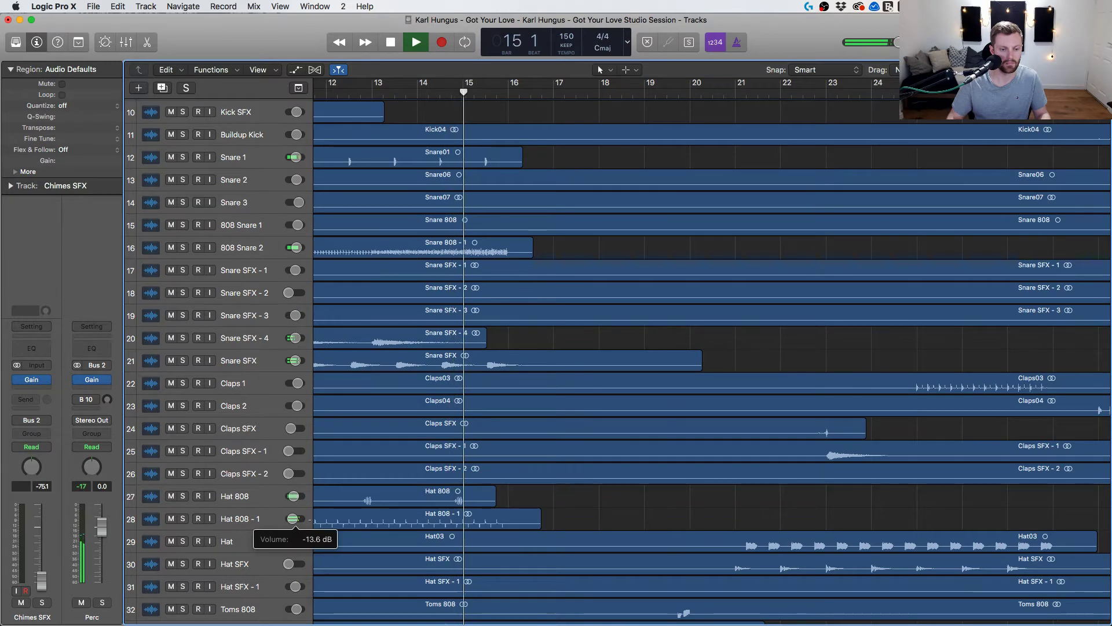
scroll(359, 347, "left", 5)
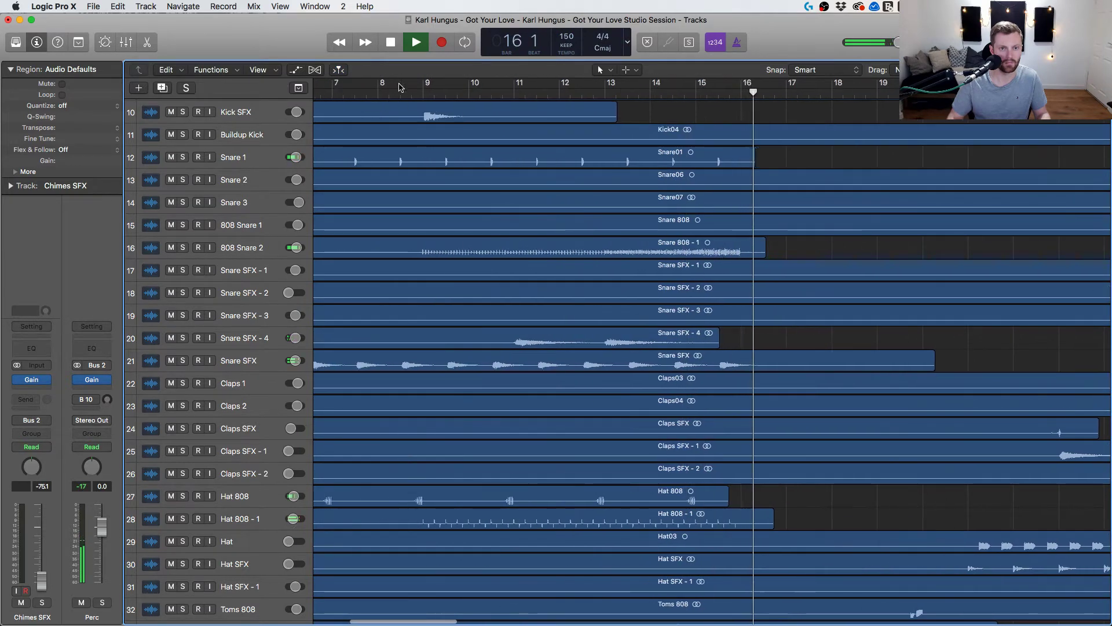
left_click(377, 93)
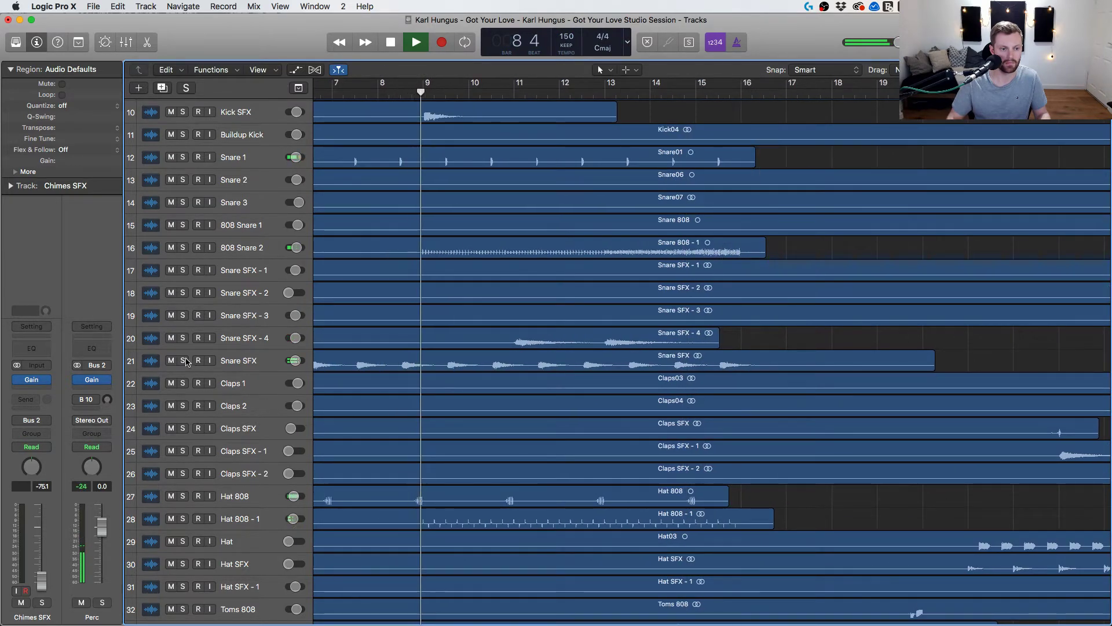
left_click(183, 361)
left_click(183, 360)
left_click(184, 360)
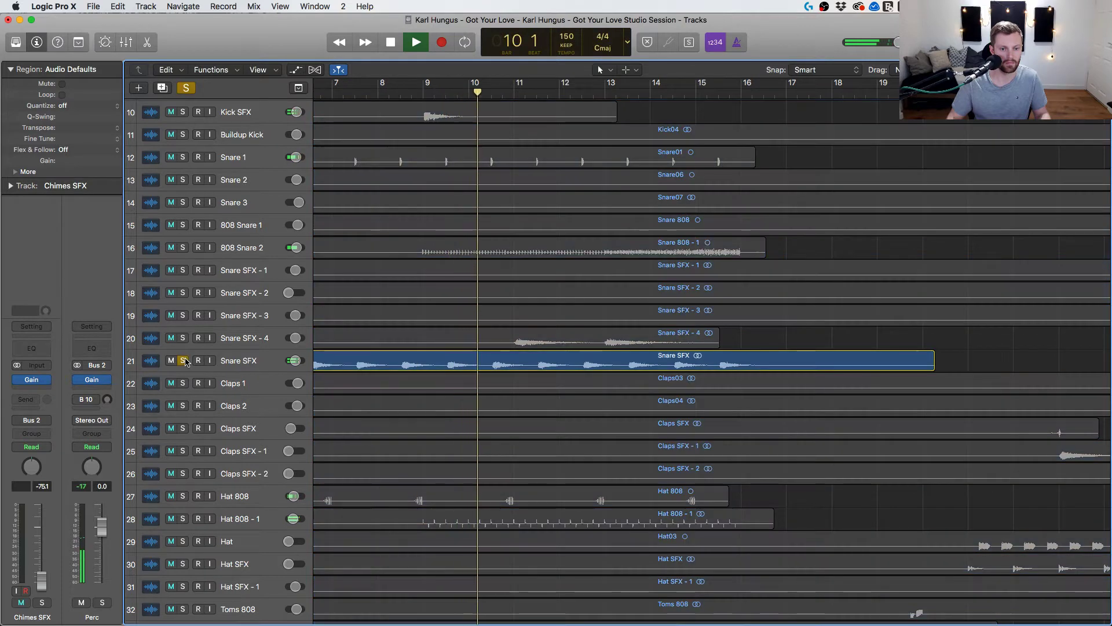
left_click(184, 360)
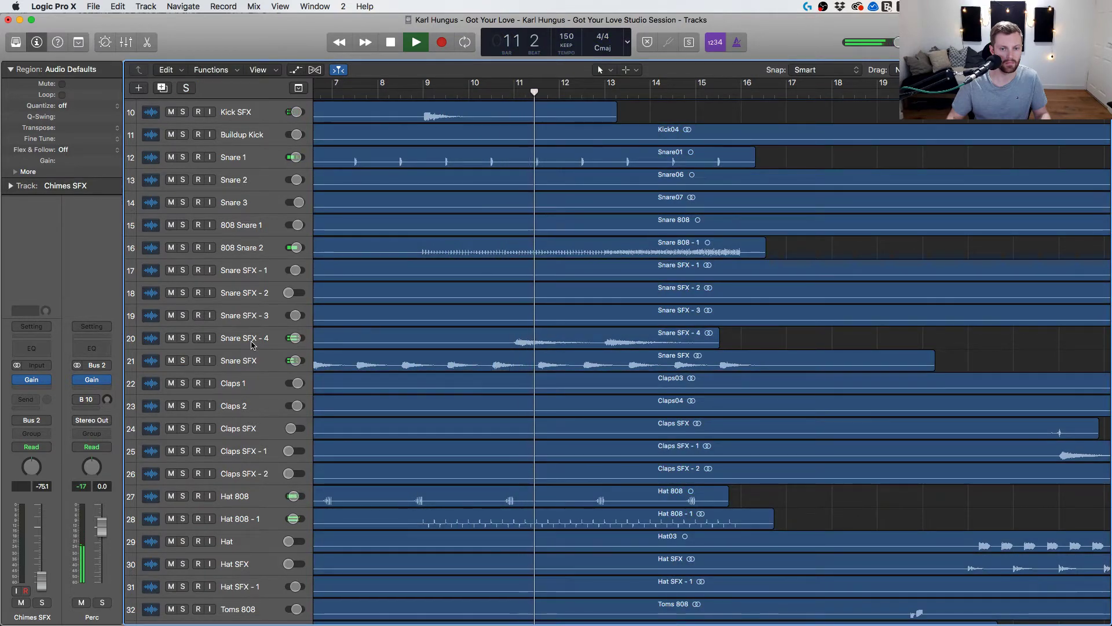
scroll(406, 231, "down", 10)
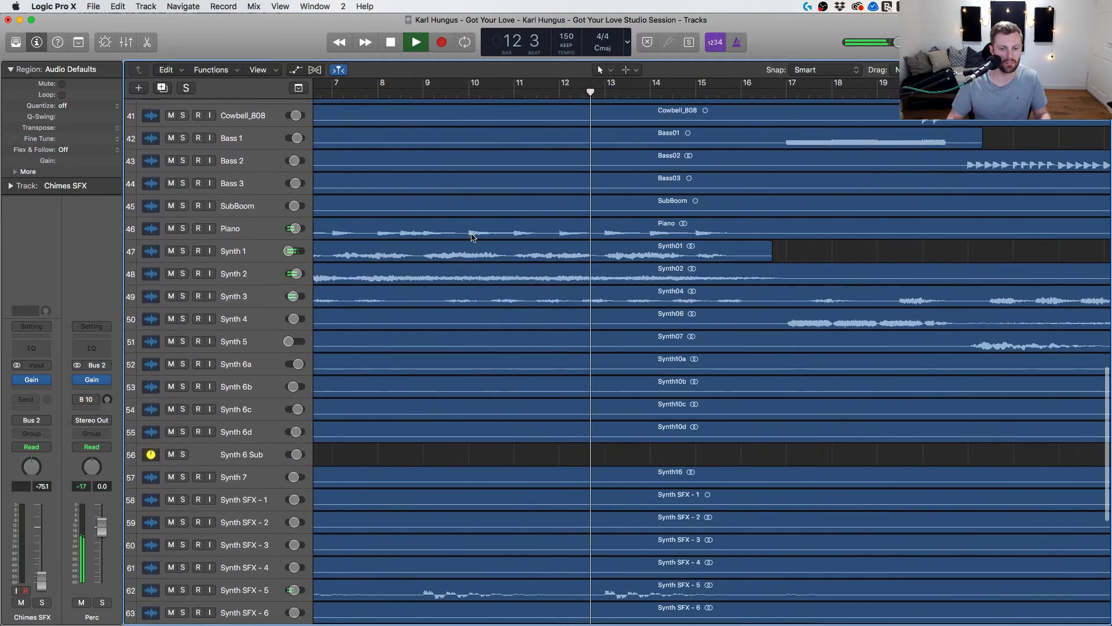
left_click(409, 89)
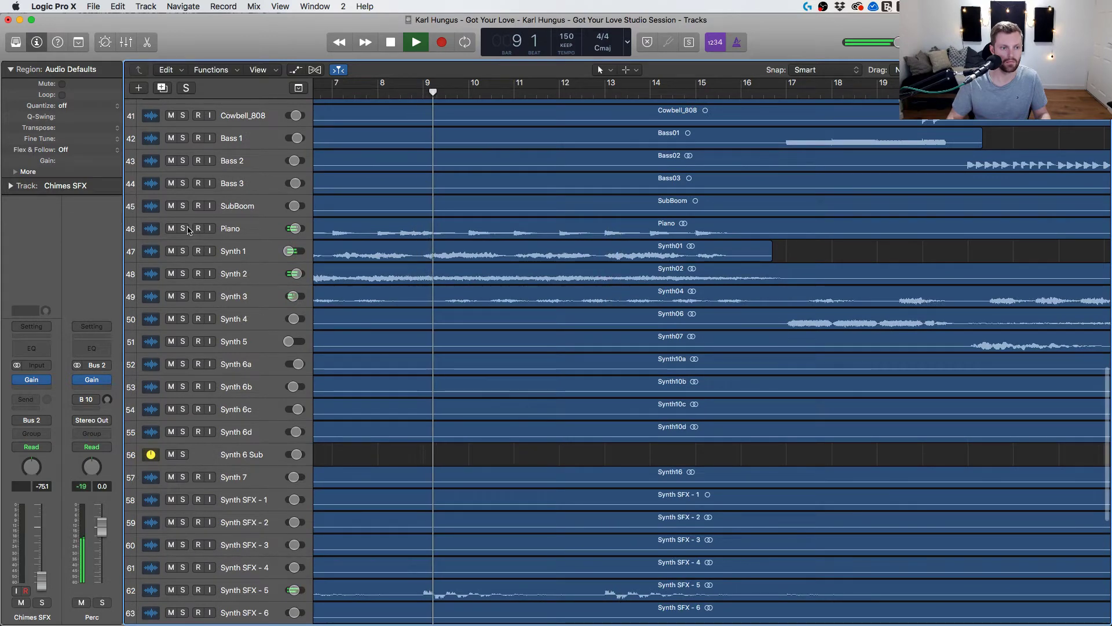
left_click(183, 251)
left_click(183, 251)
scroll(339, 361, "down", 5)
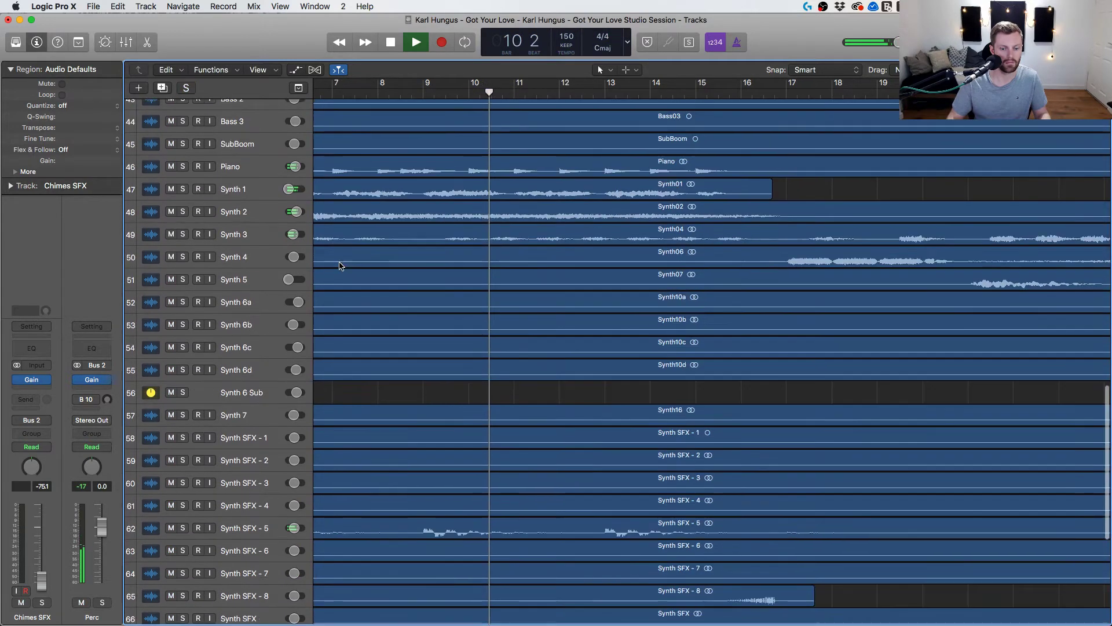
Solo NoiseSweep02 from bar 8 and lower its volume to -17.4 dB.
key("ctrl+s")
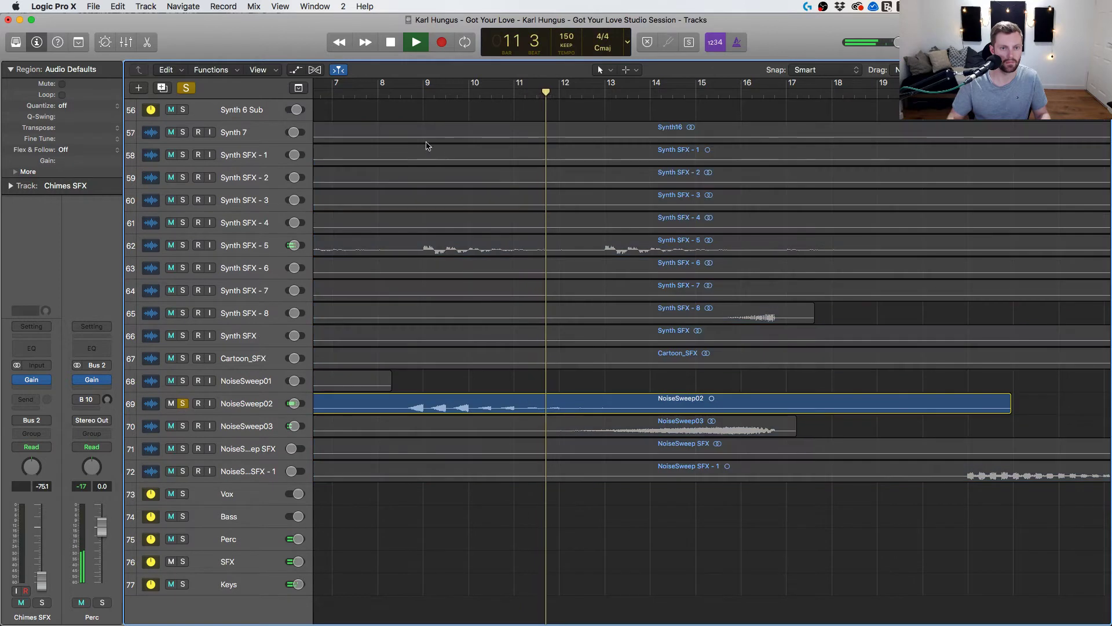
left_click(390, 95)
key("ctrl+s")
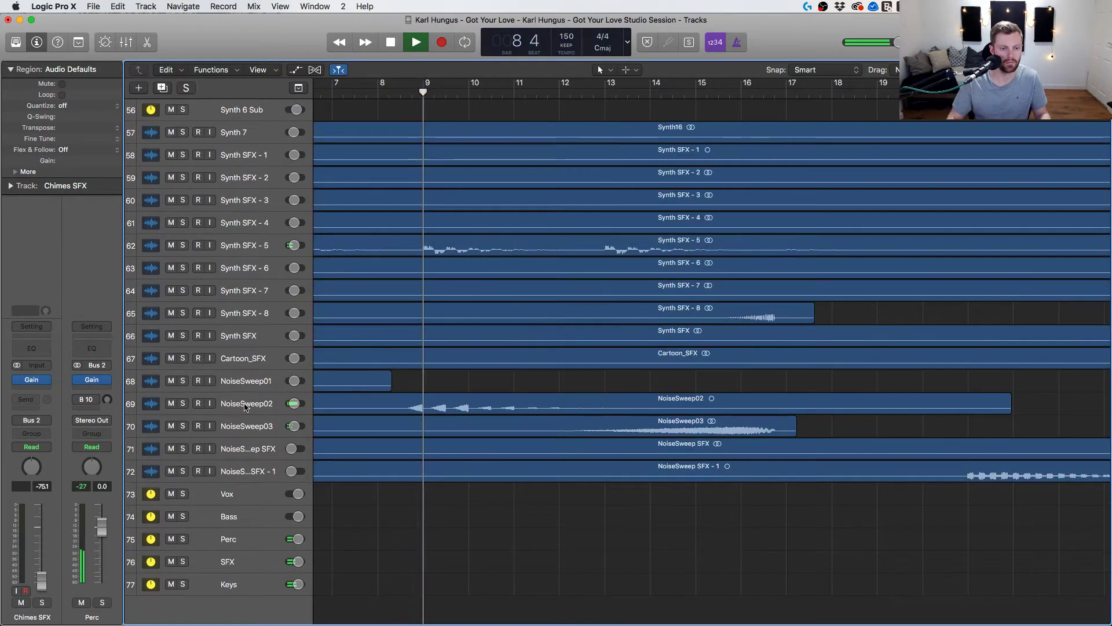
left_click_drag(294, 403, 294, 415)
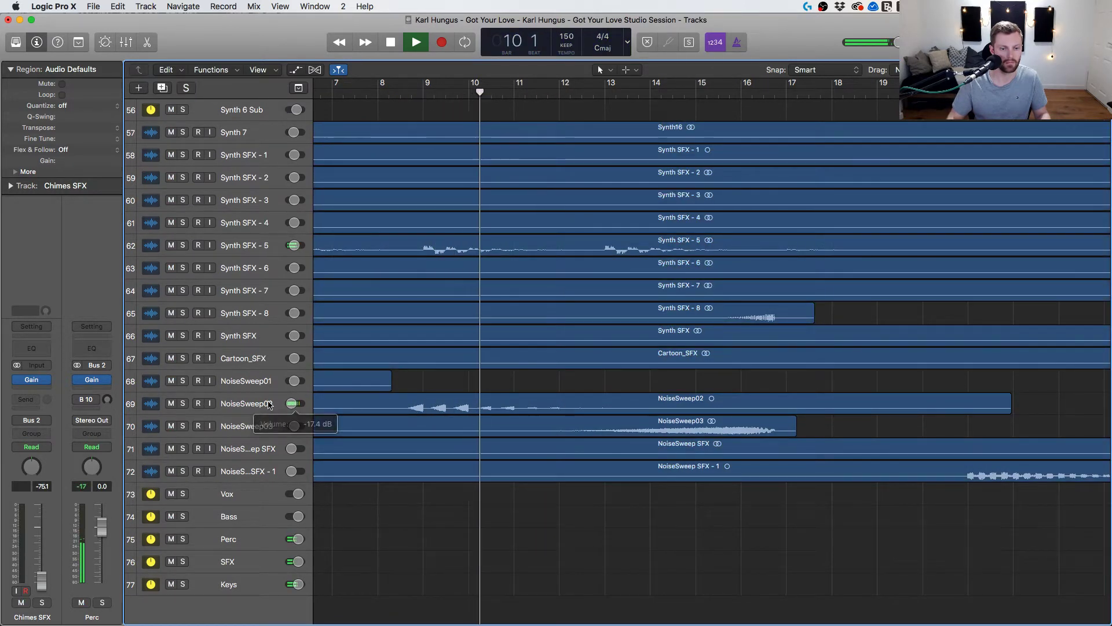
left_click(384, 94)
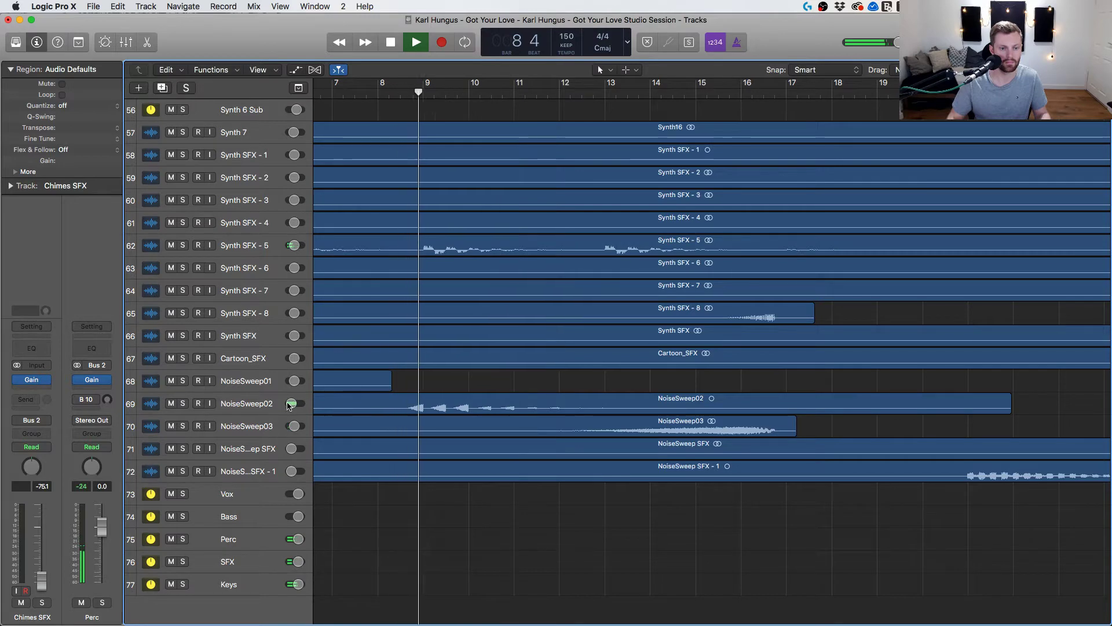
left_click_drag(292, 403, 285, 407)
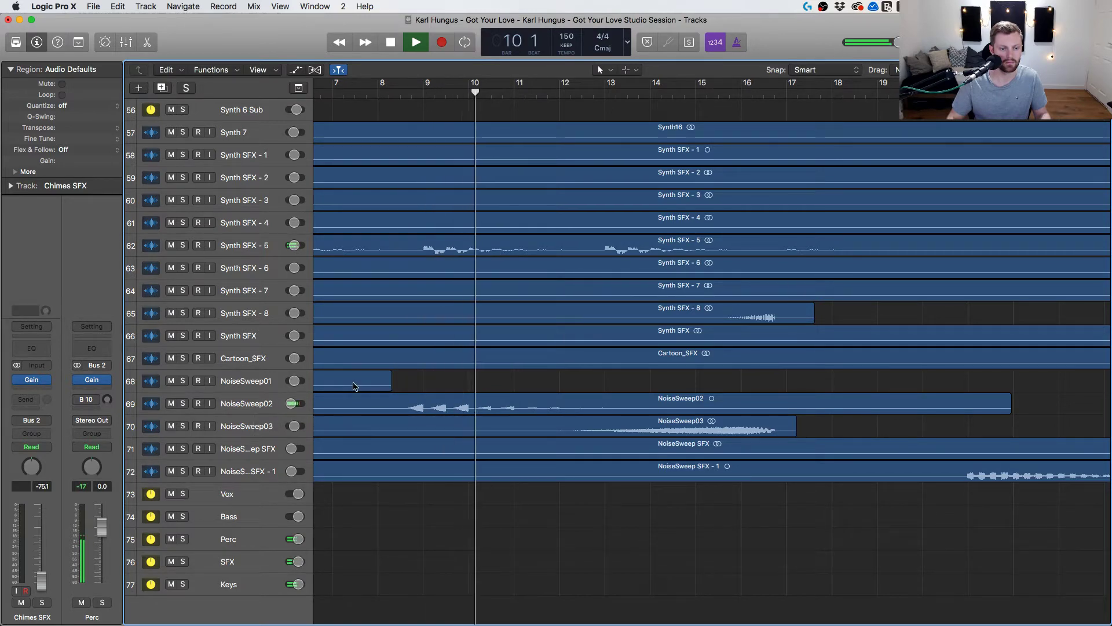
scroll(344, 391, "up", 15)
scroll(405, 382, "down", 5)
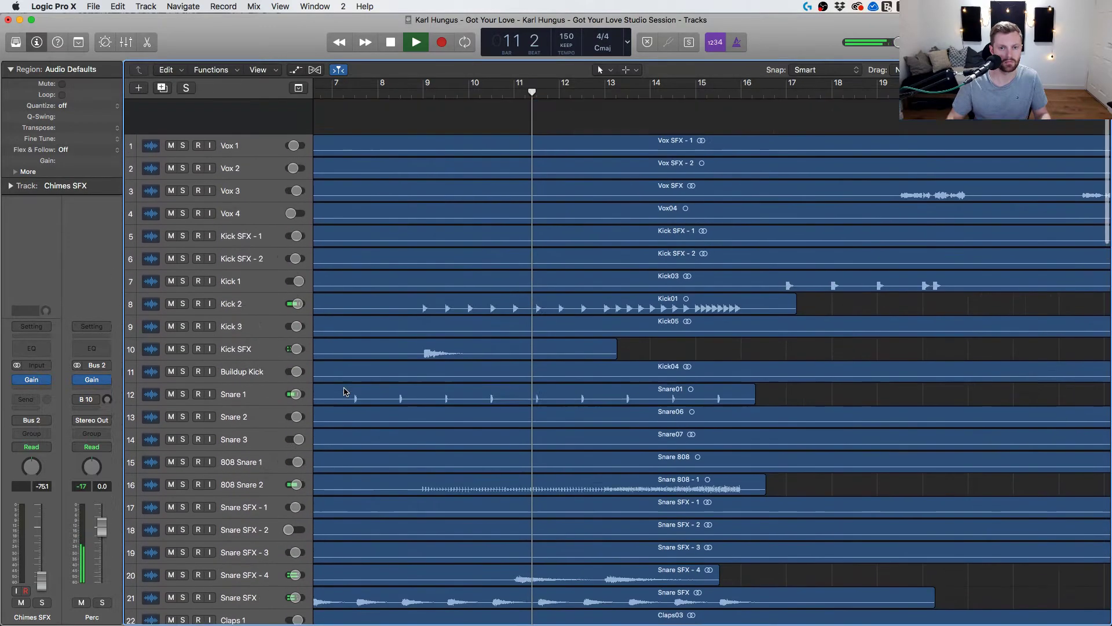
key("x")
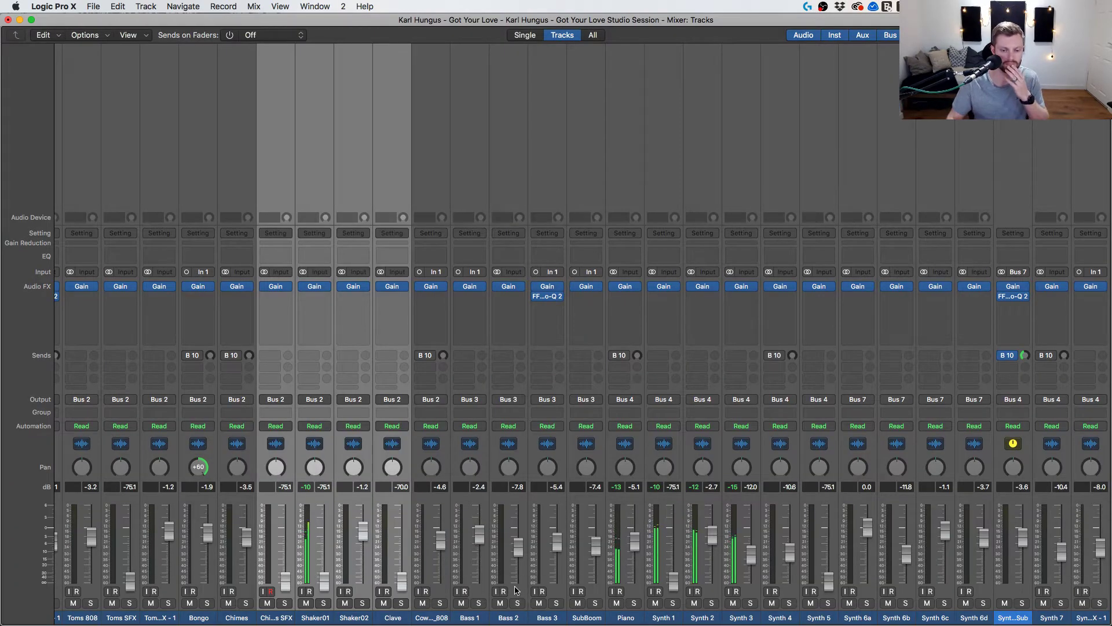
left_click(516, 589)
scroll(261, 569, "left", 15)
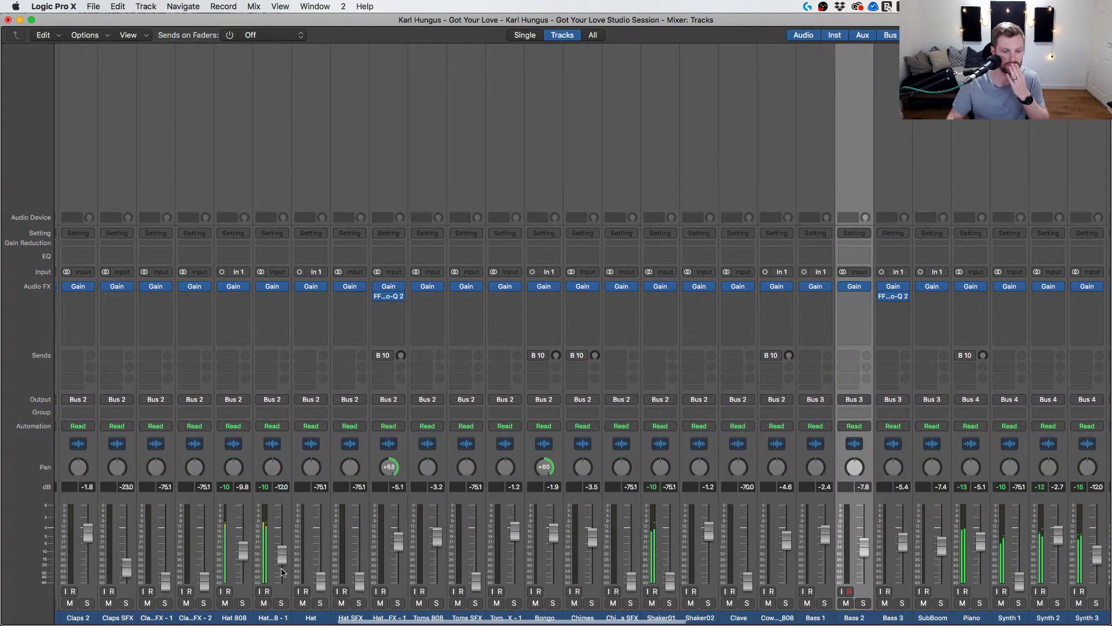
scroll(344, 566, "left", 8)
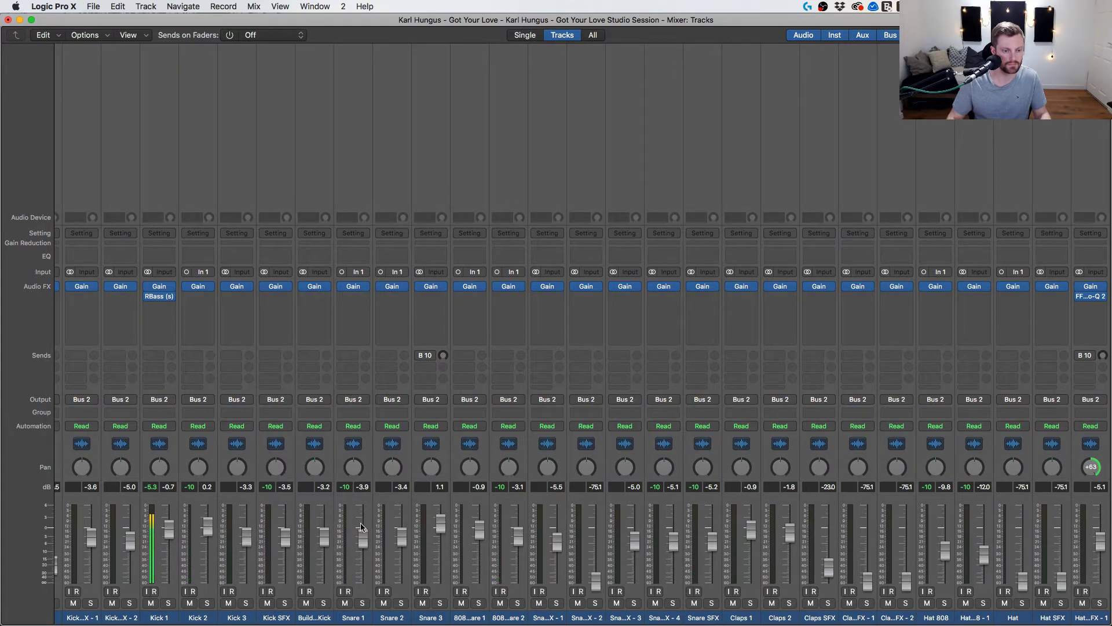
key("super+w")
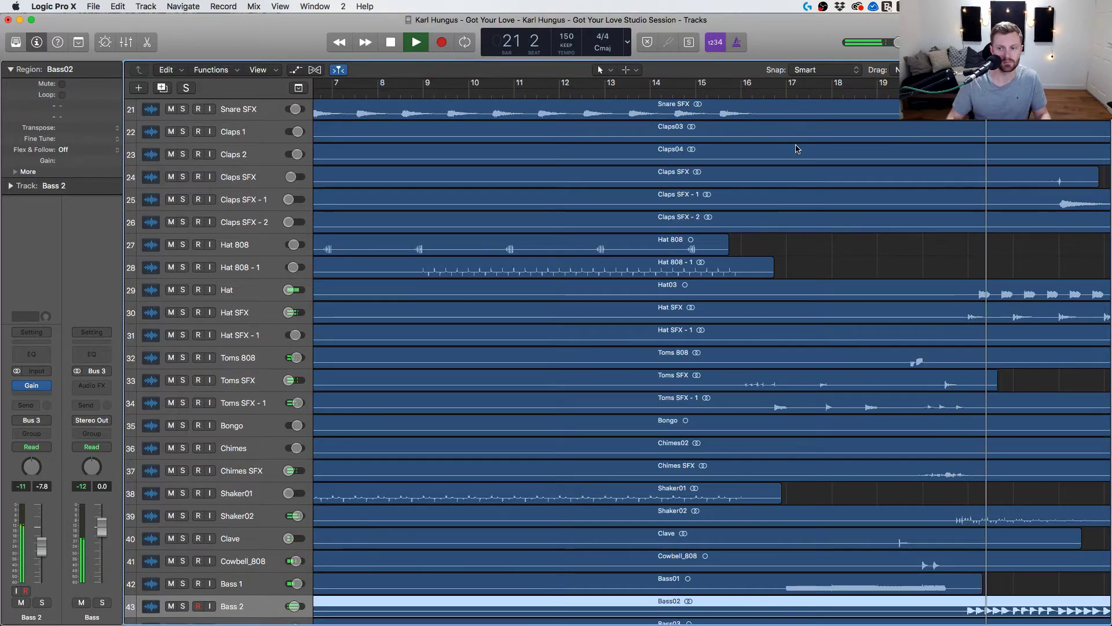
Return playback to bar 16, take Bass 1 out of solo and stop playback.
scroll(798, 148, "right", 5)
left_click(619, 92)
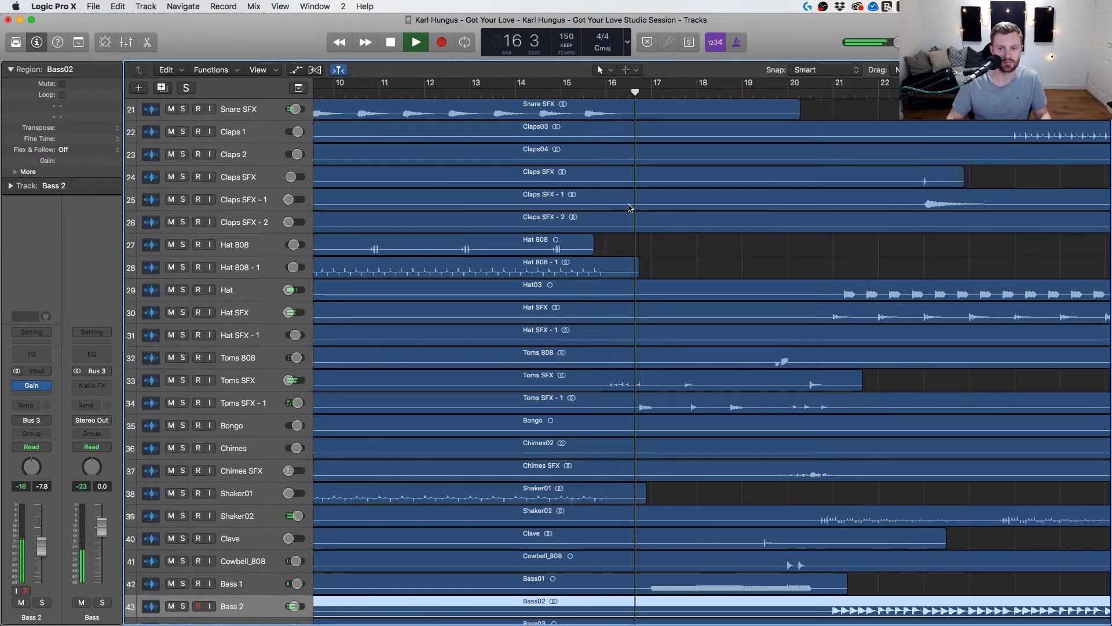
scroll(369, 457, "down", 3)
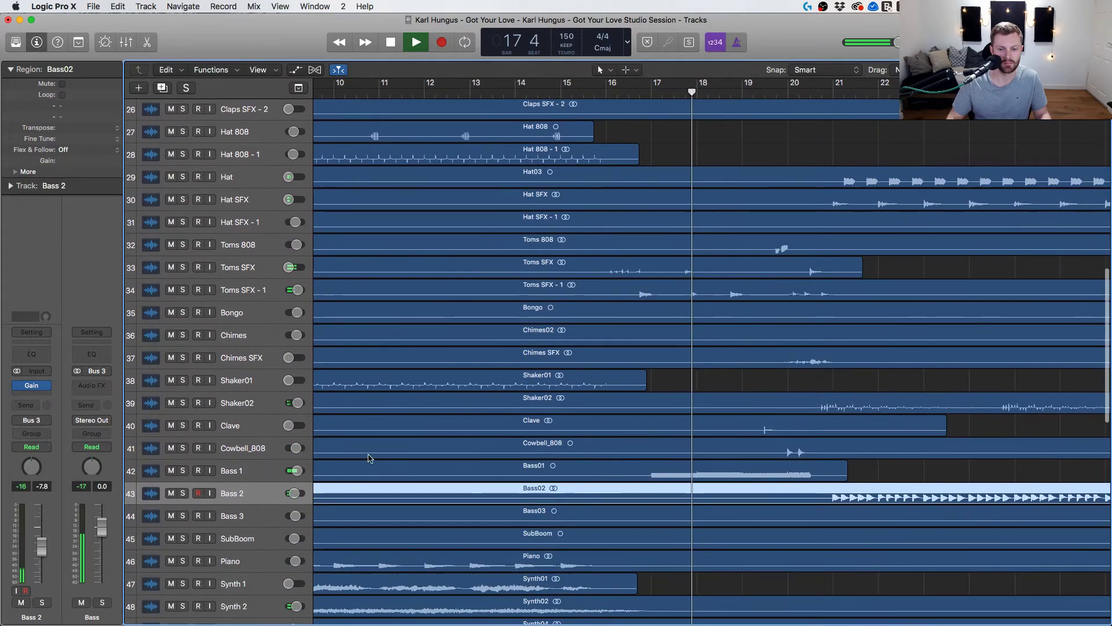
left_click(183, 475)
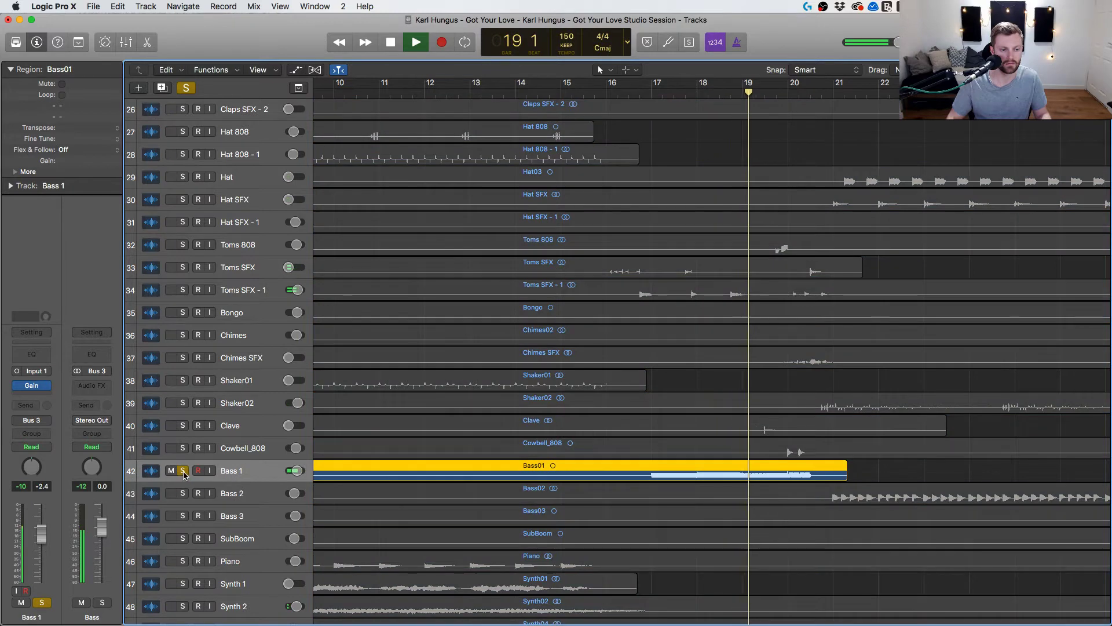
left_click(183, 470)
key("space")
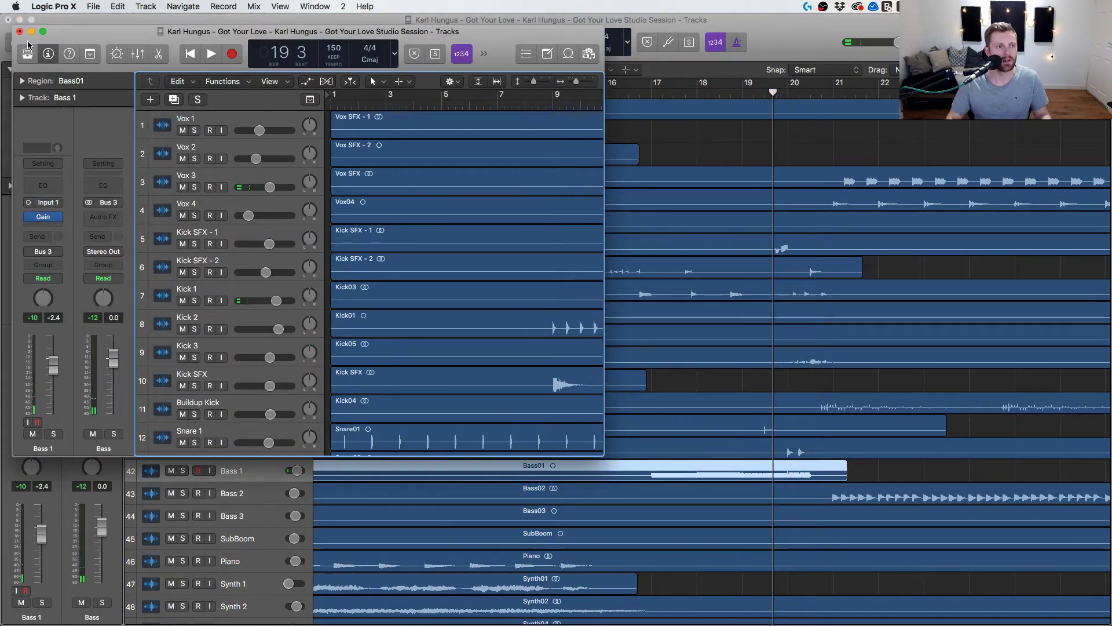
Close the small tracks window, restart the song and bring up the full mixer.
left_click(19, 32)
key("space")
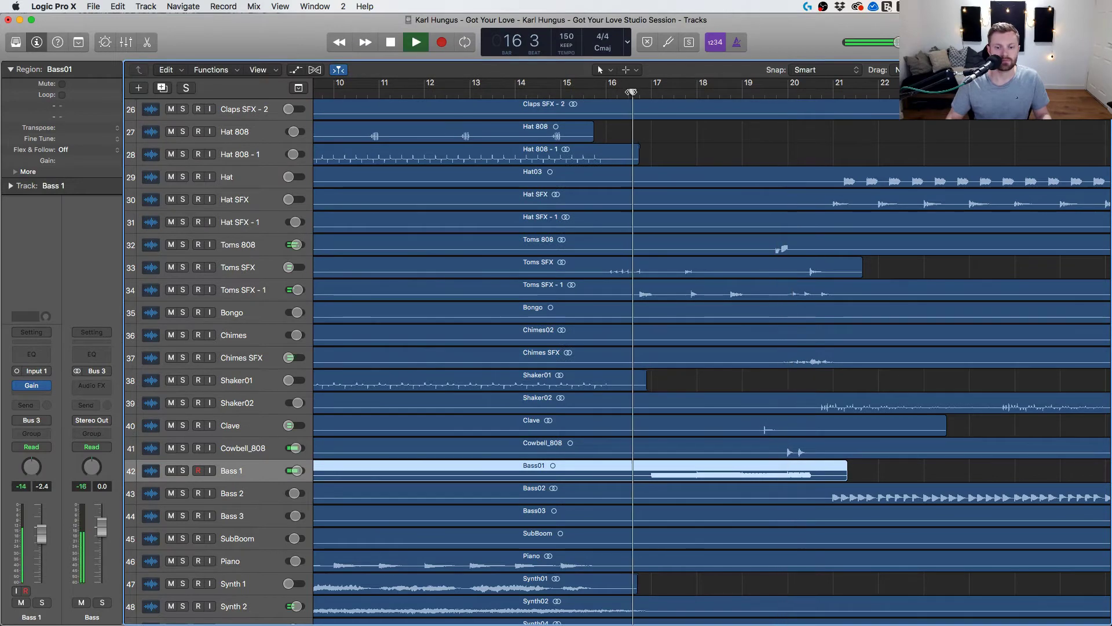
key("x")
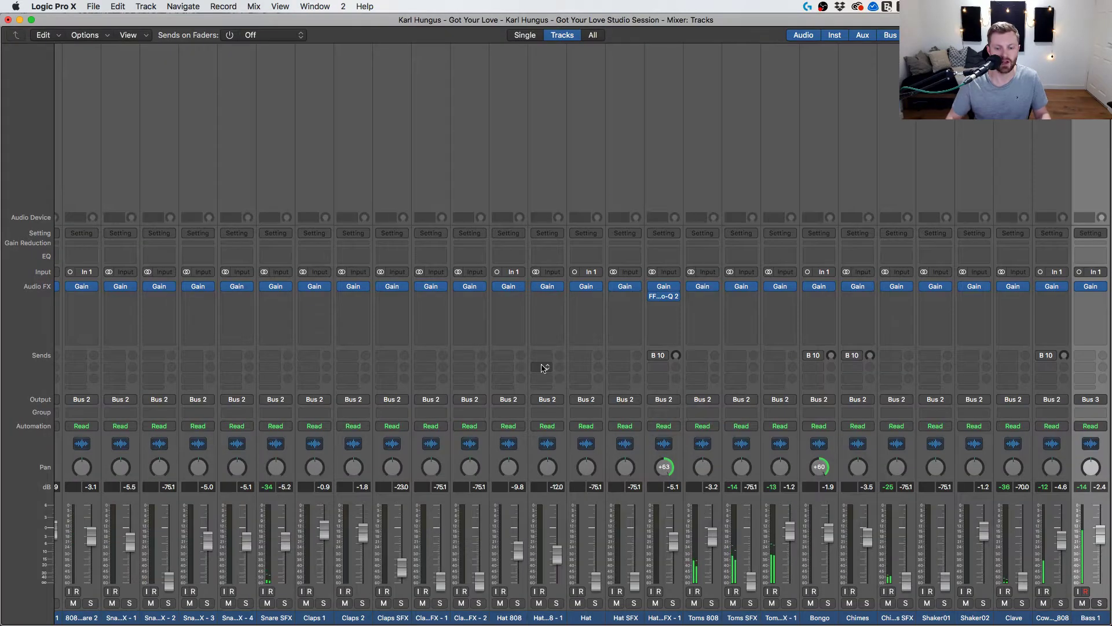
scroll(653, 416, "right", 10)
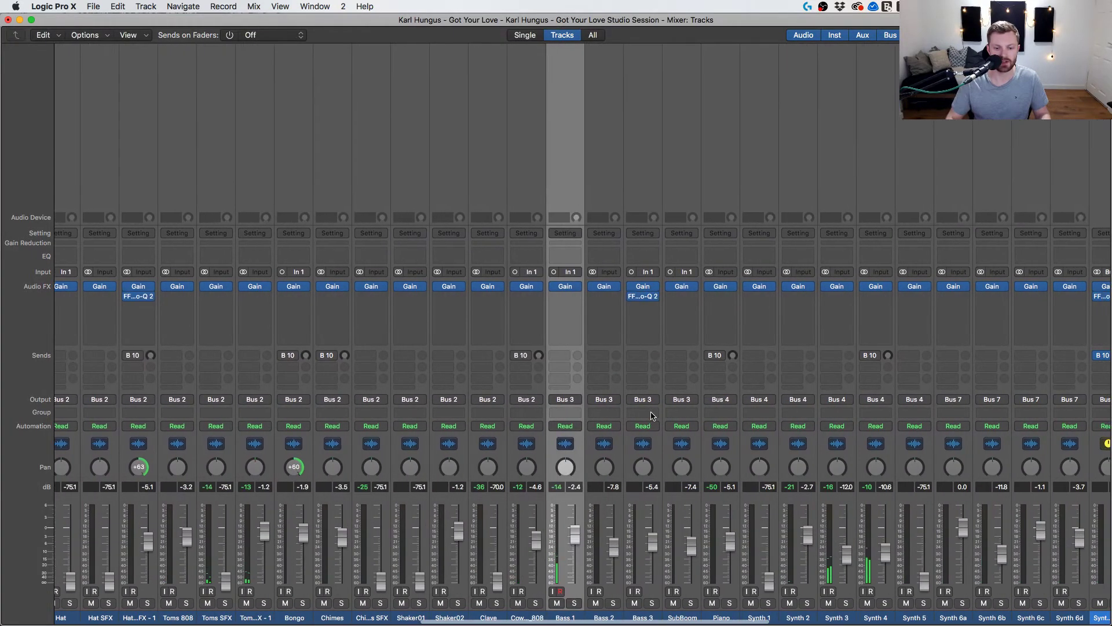
Pull the Bass 1 Pro-Q 2 high cut down into the bass range.
left_click(567, 299)
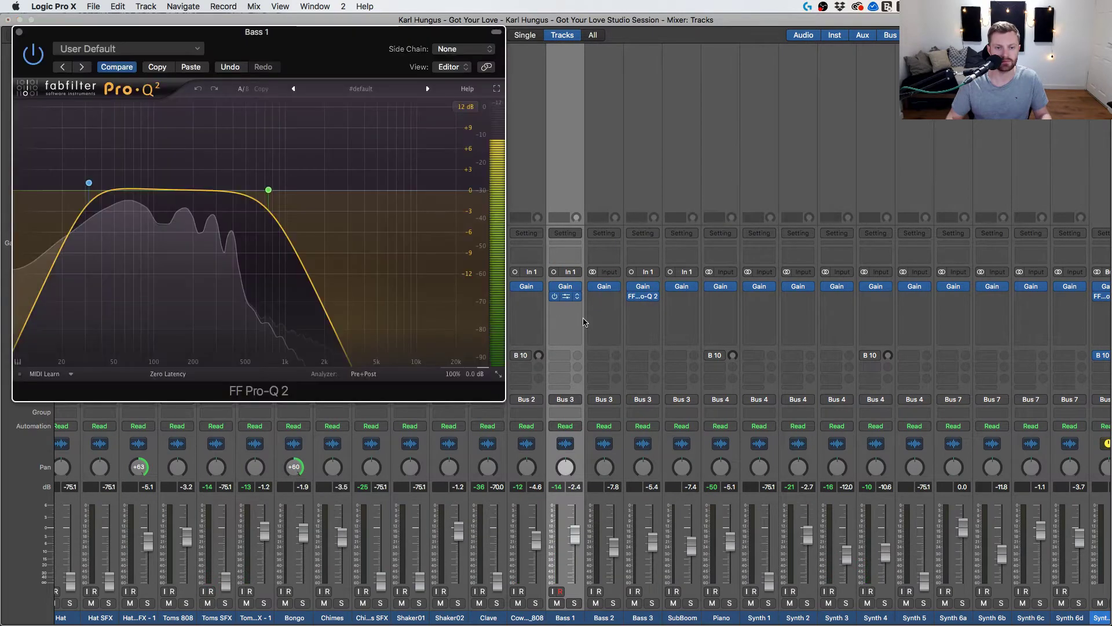
left_click_drag(269, 193, 172, 187)
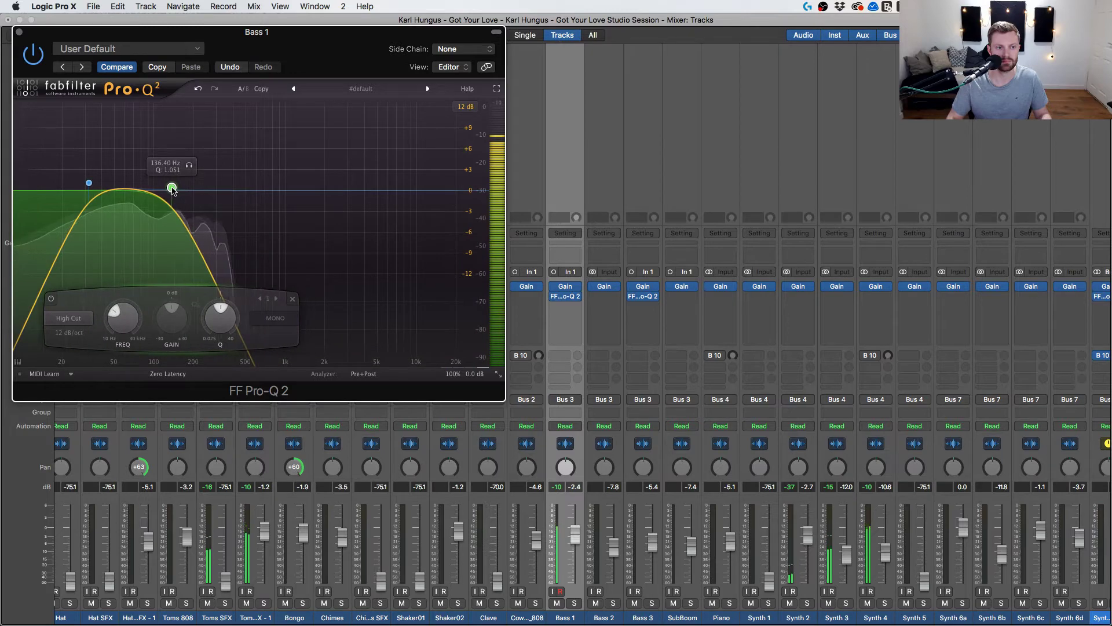
left_click(83, 184)
left_click(172, 188)
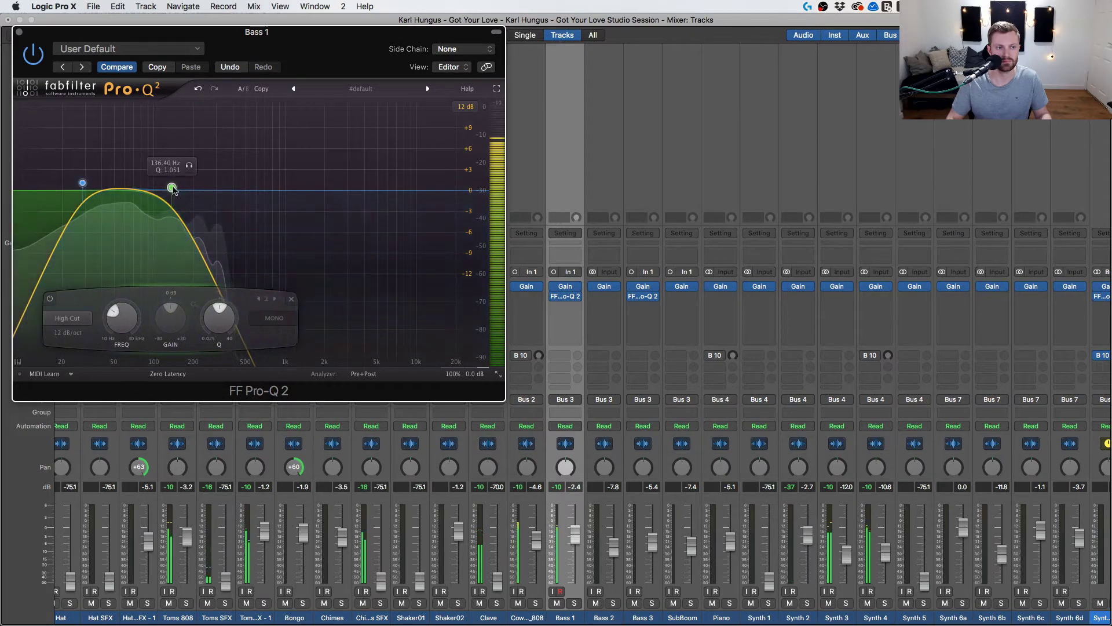
left_click(19, 32)
key("x")
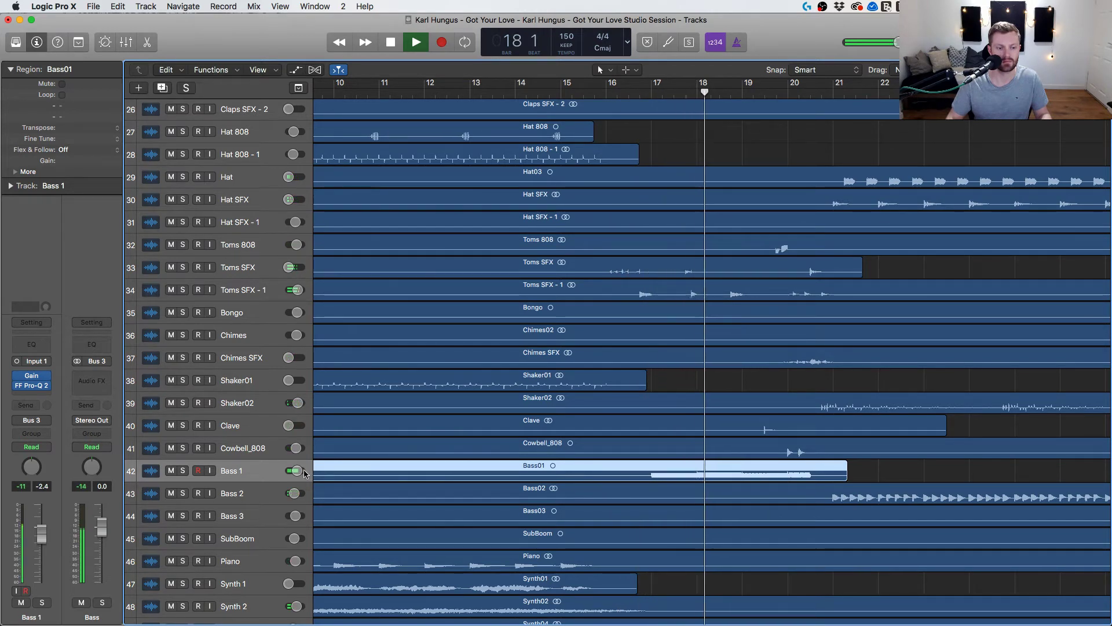
Lower the Bass 1 high cut further, set the low cut to about 22 Hz, and replay from bar 16.
key("x")
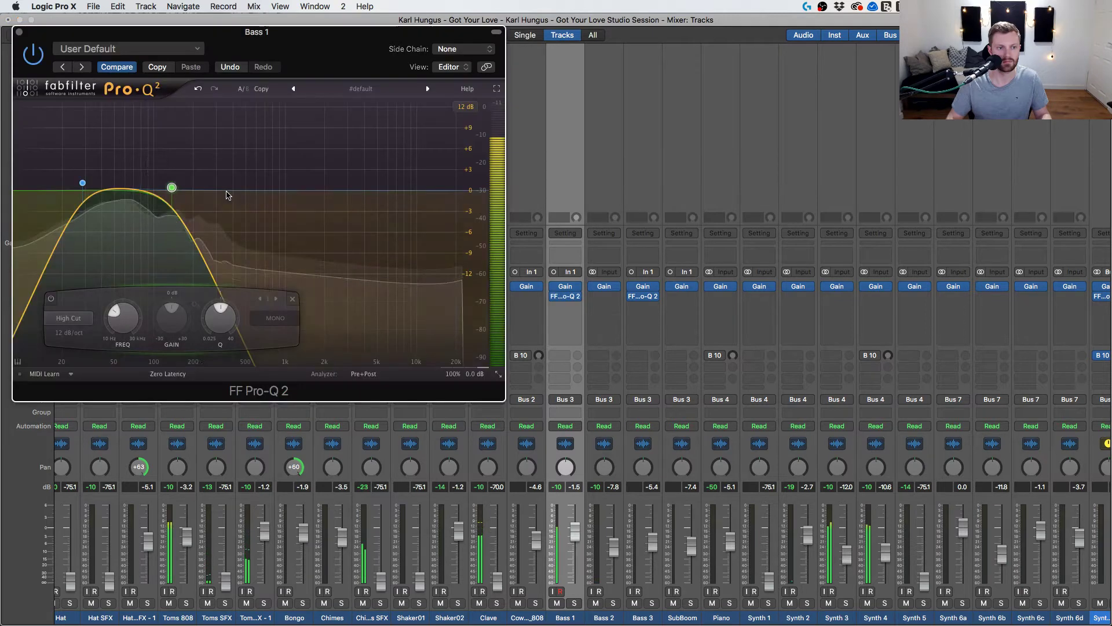
left_click_drag(241, 187, 156, 188)
left_click_drag(83, 183, 67, 183)
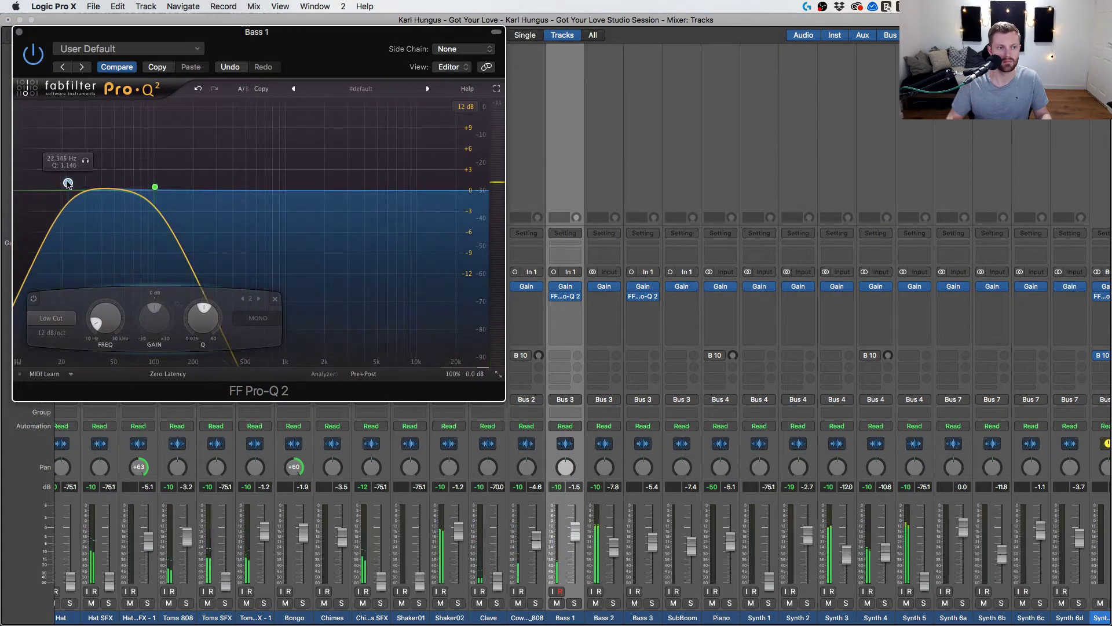
left_click(19, 32)
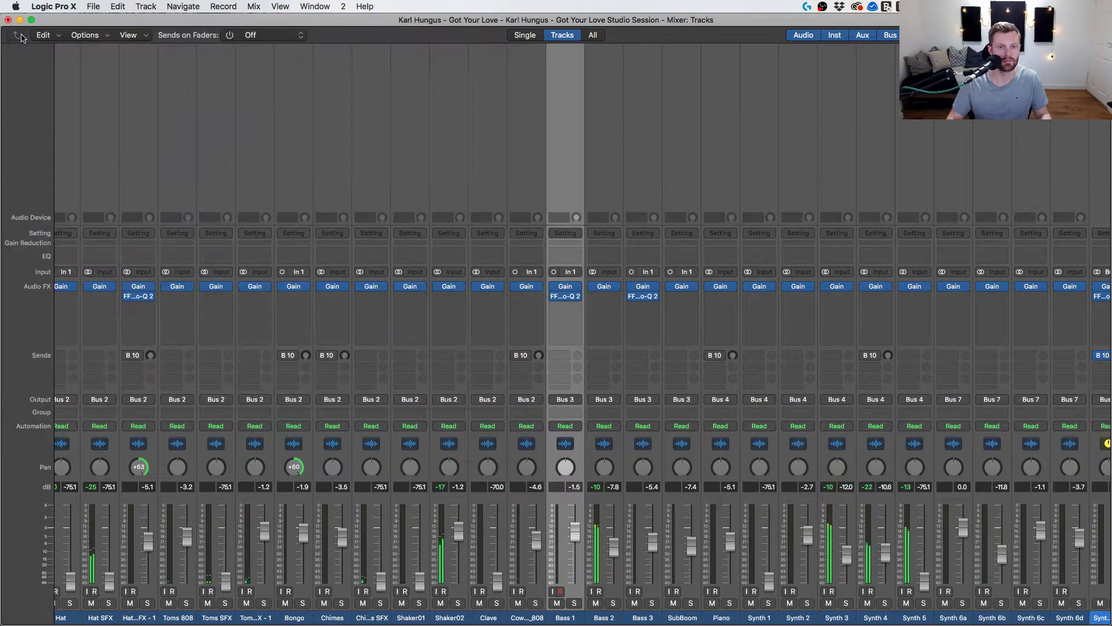
key("x")
left_click(638, 104)
left_click(637, 94)
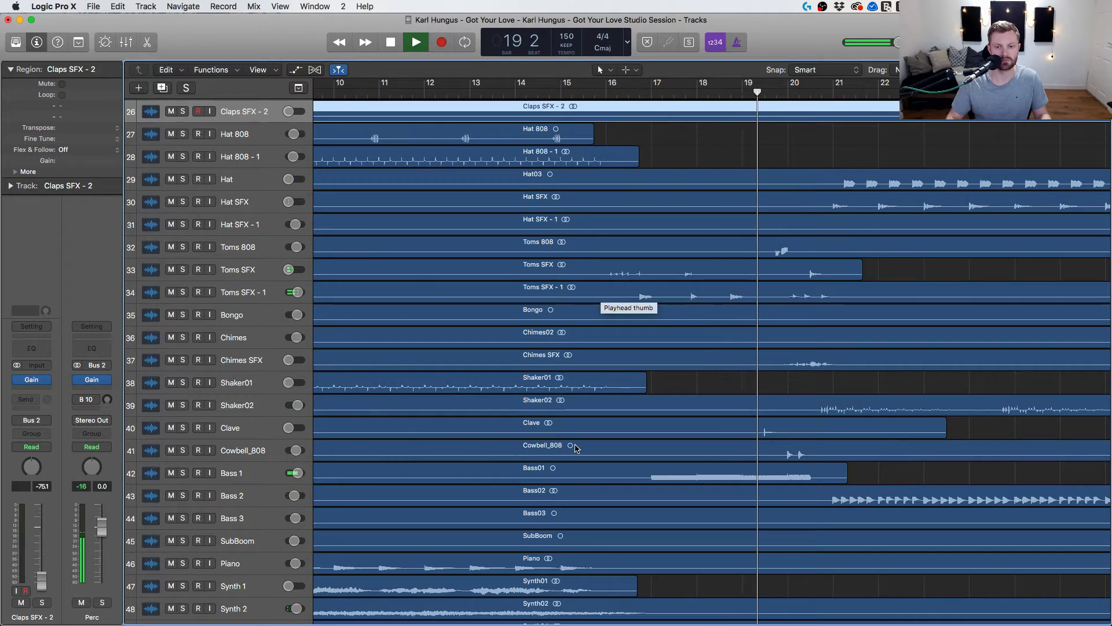
scroll(576, 448, "up", 15)
key("x")
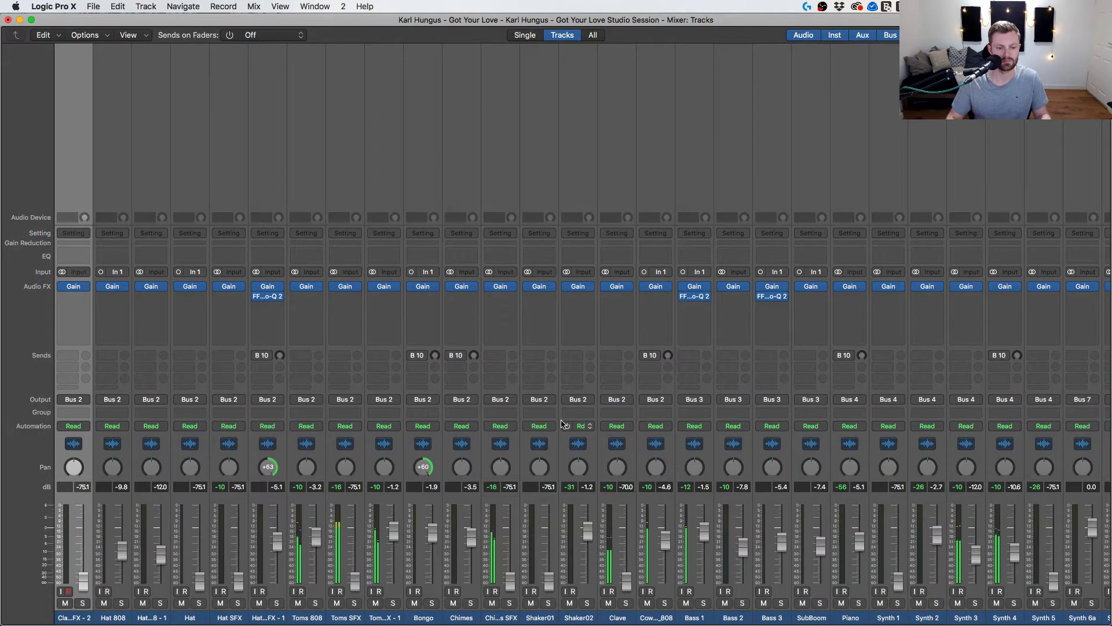
key("x")
key("x")
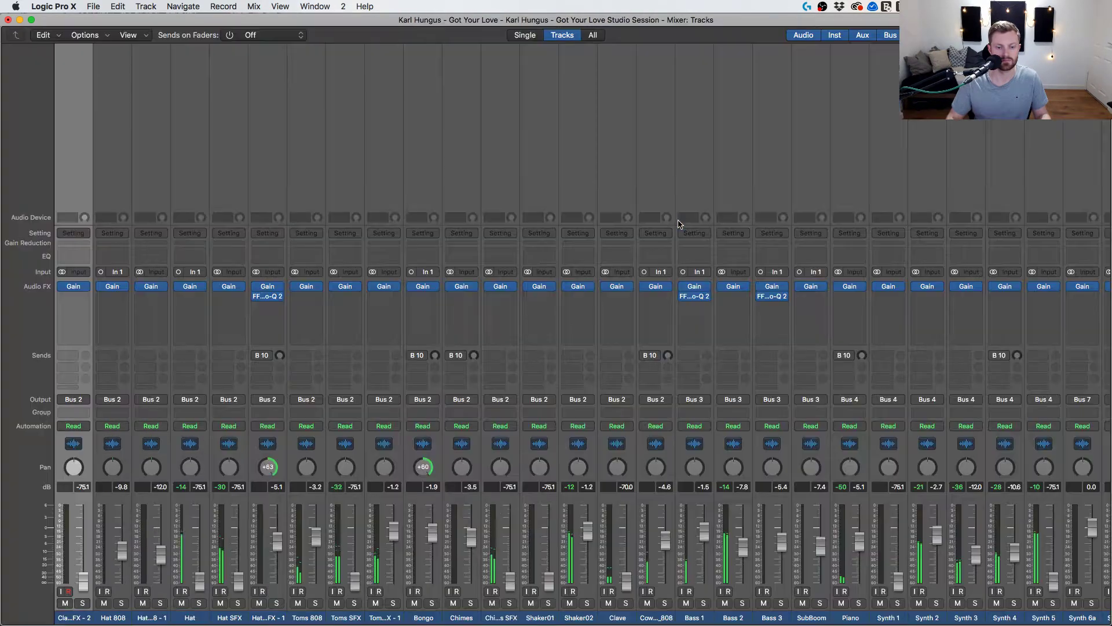
scroll(520, 415, "right", 15)
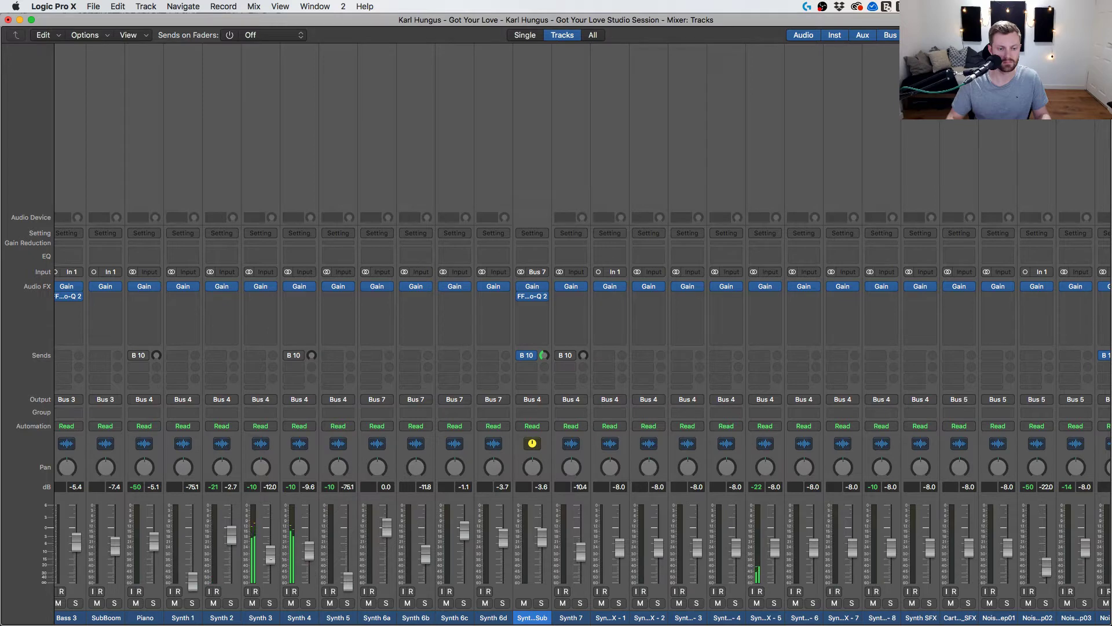
key("x")
scroll(505, 377, "down", 10)
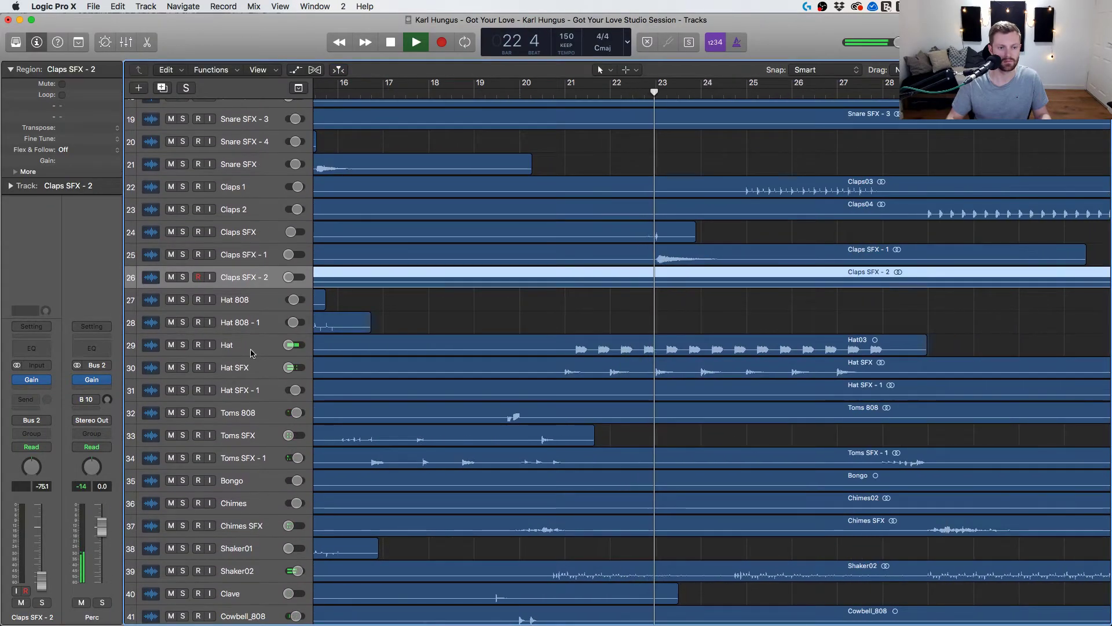
Select the Hat track, replay from bar 21 and audition Hat SFX in solo.
left_click(294, 345)
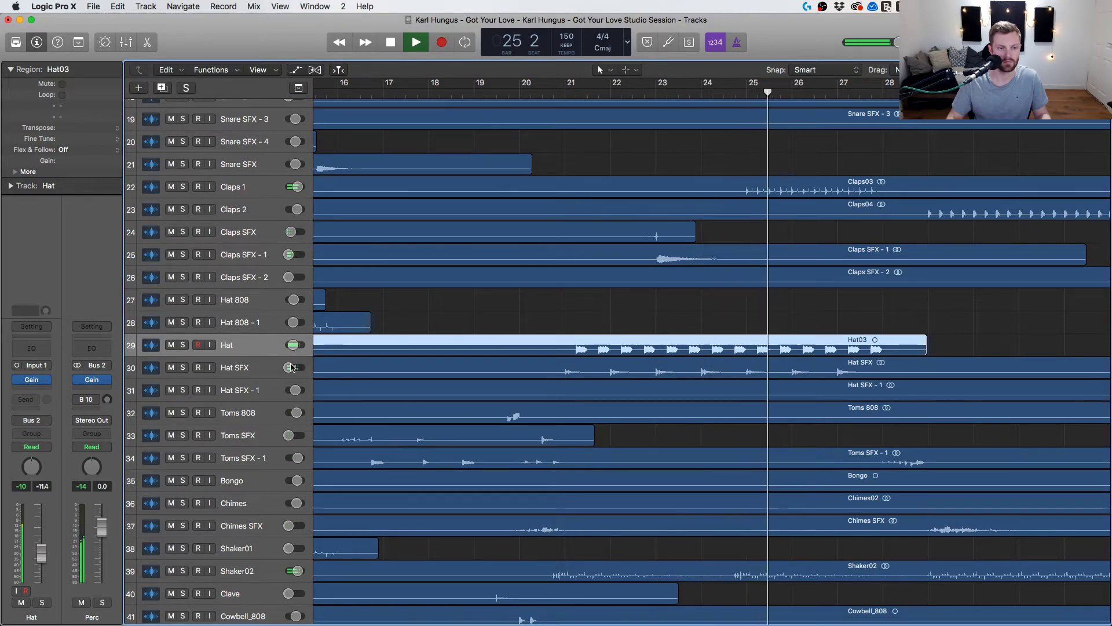
mouse_move(292, 367)
left_click(567, 84)
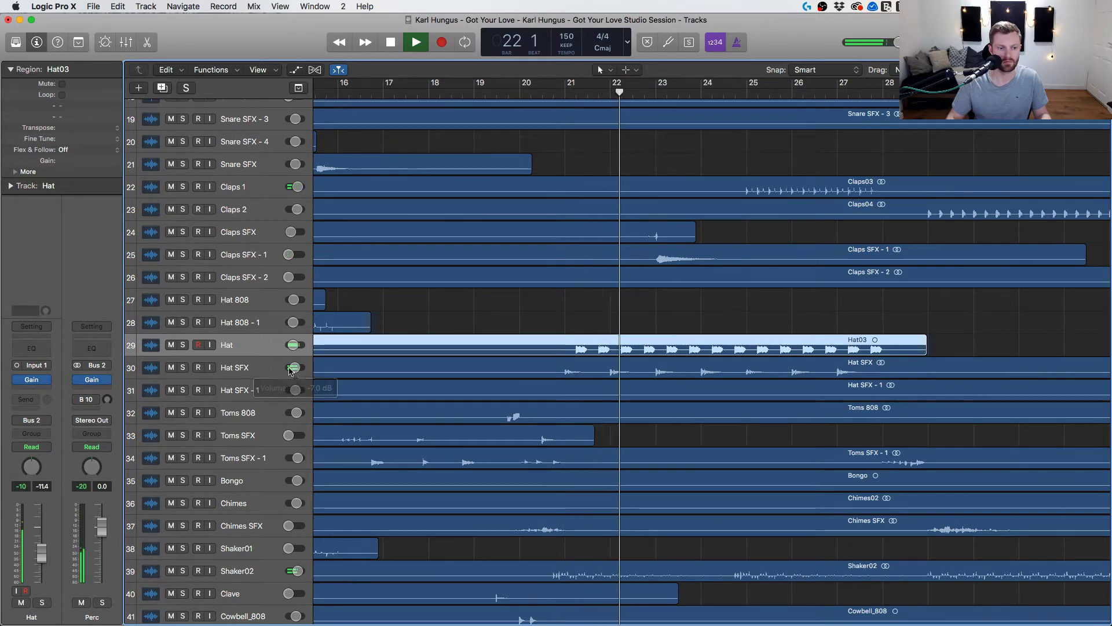
left_click(196, 370)
left_click(183, 369)
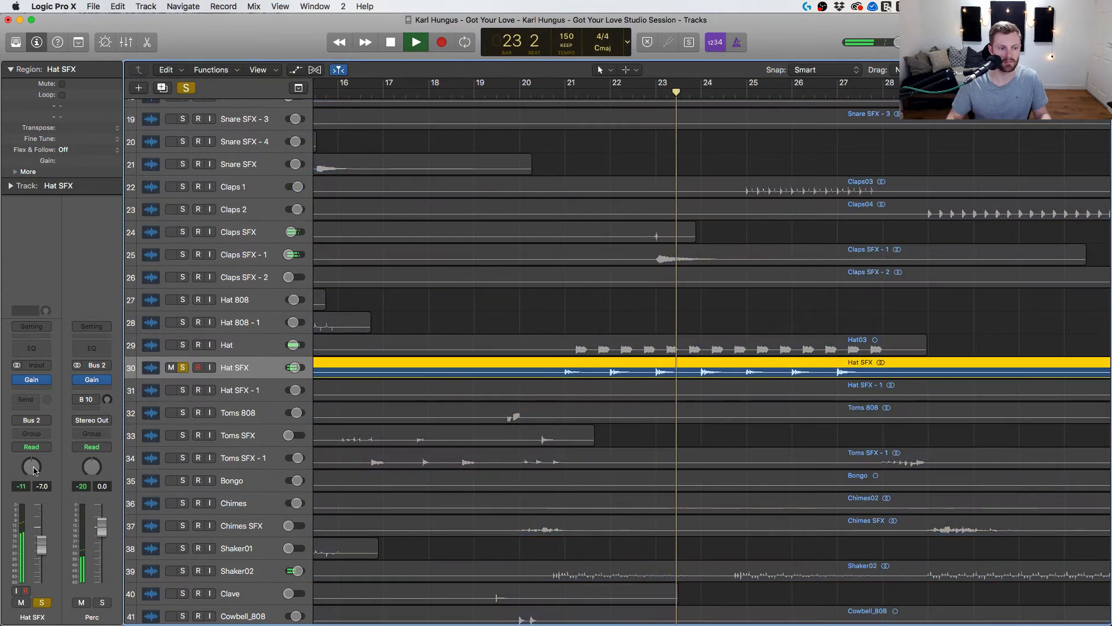
left_click(183, 371)
Reselect the Hat track, replay from bar 24 and select the Synth SFX track.
left_click(230, 346)
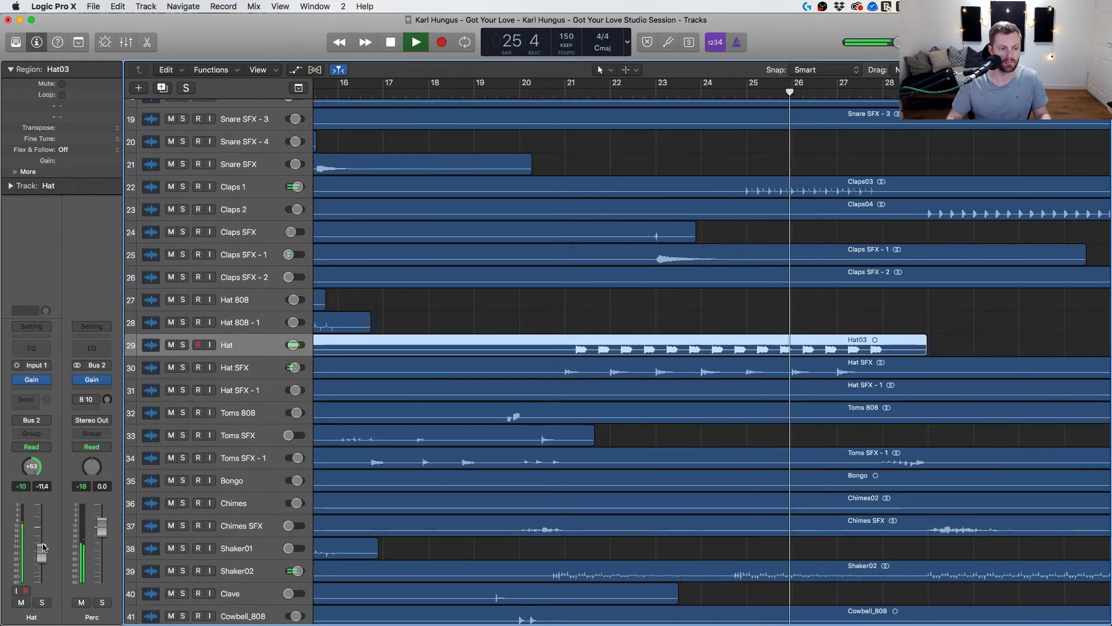
scroll(566, 402, "down", 10)
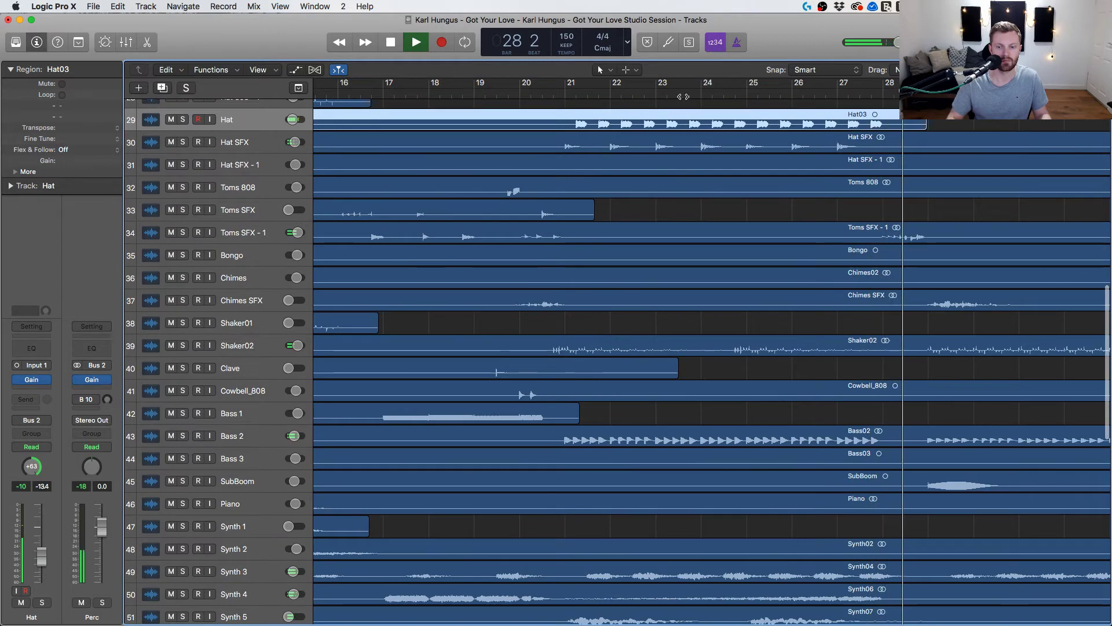
scroll(712, 249, "down", 15)
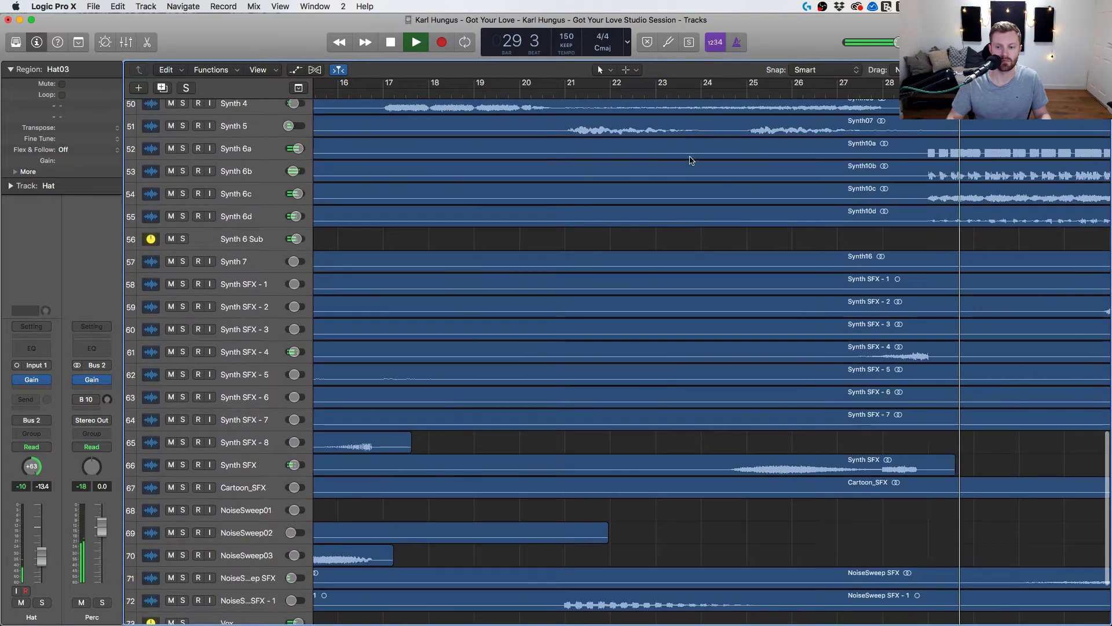
left_click(702, 87)
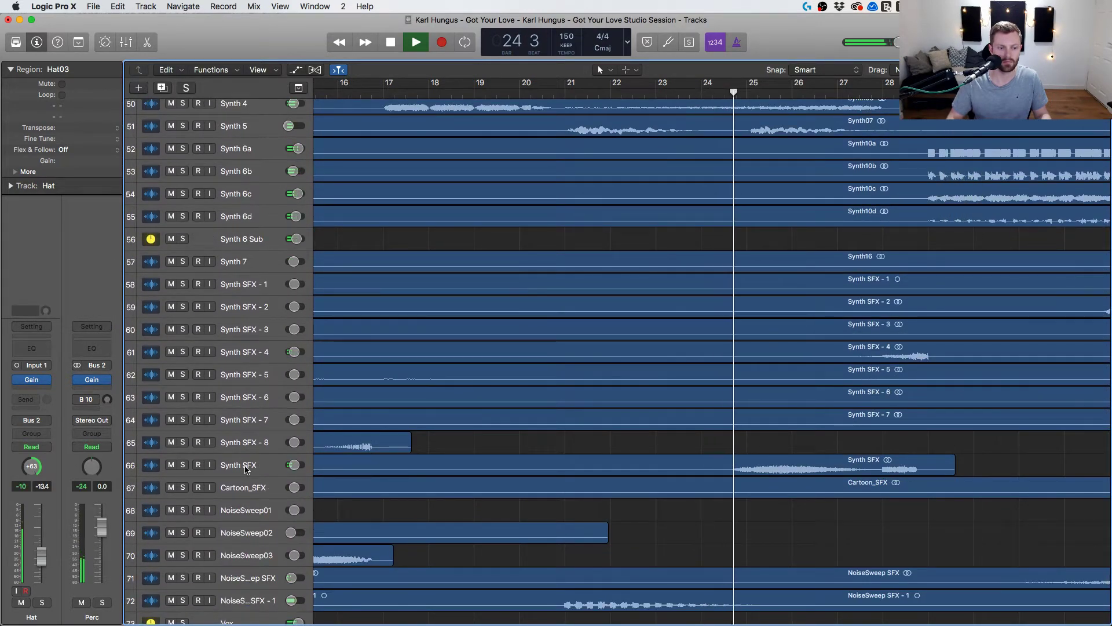
left_click(202, 468)
Audition Synth SFX in solo from bar 25 and send it to Bus 10 Room.
key("s")
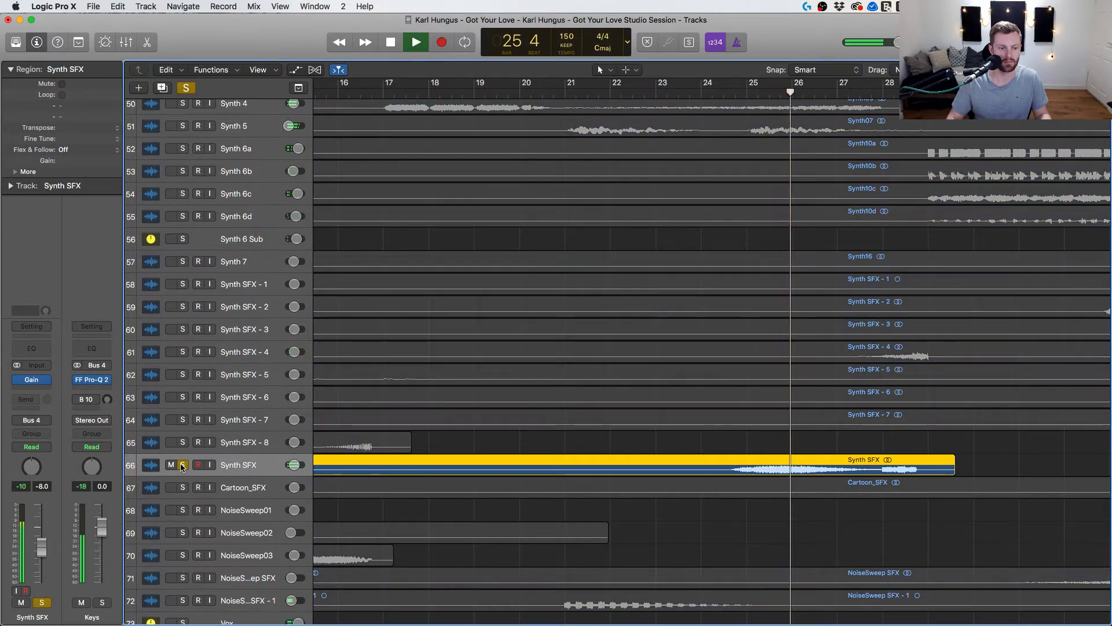
key("s")
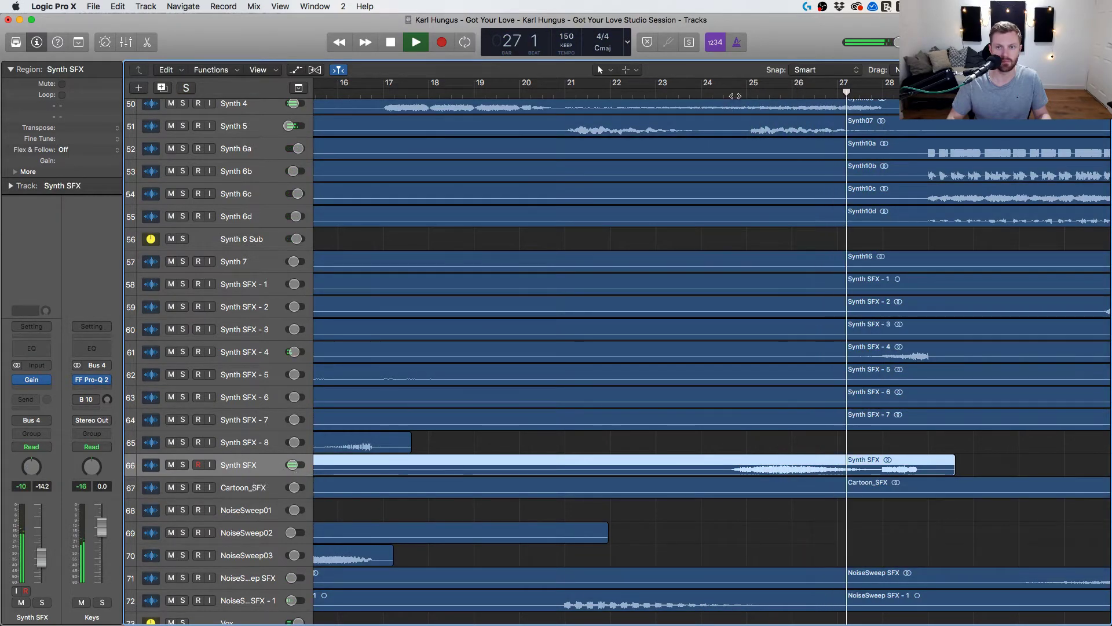
key("comma")
key("comma")
left_click(26, 399)
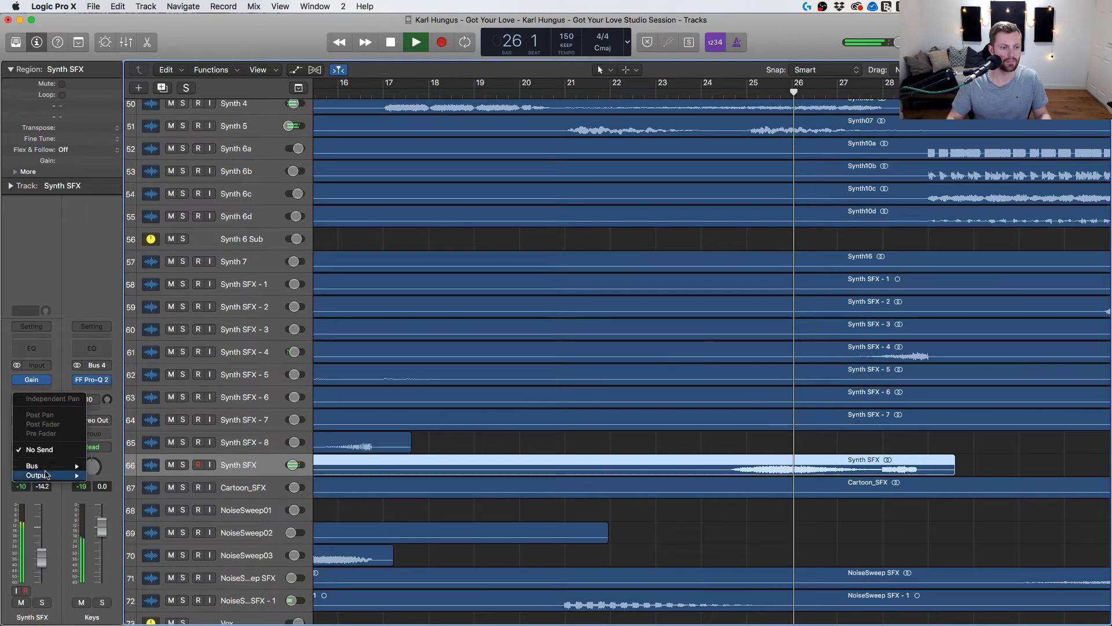
mouse_move(51, 471)
left_click(122, 339)
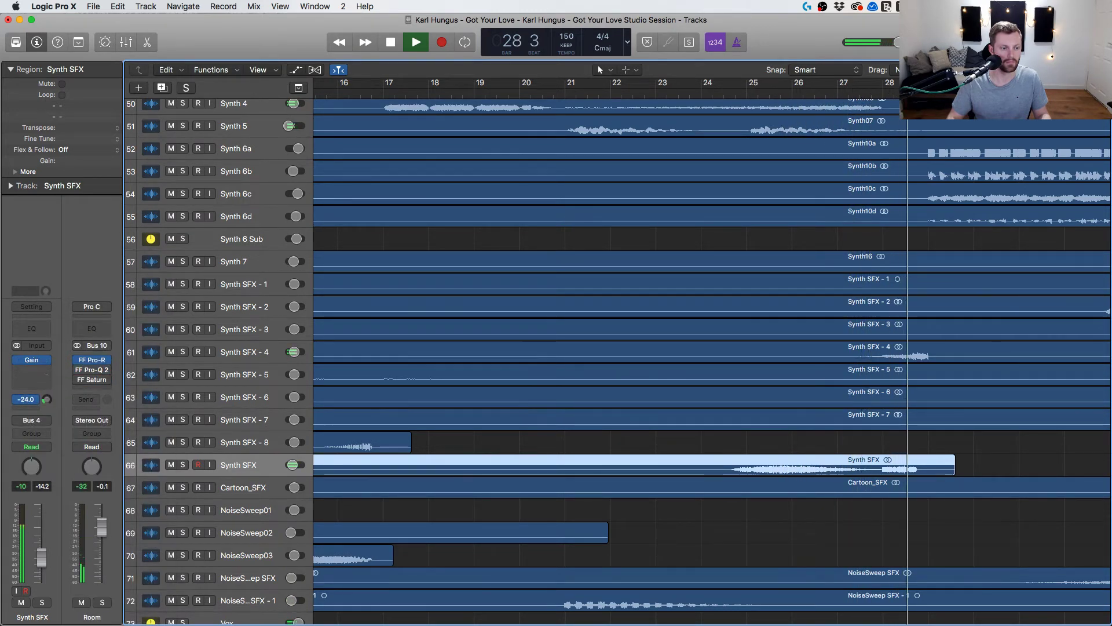
Replay from bar 24 and audition Synth SFX - 4 in solo.
left_click(727, 86)
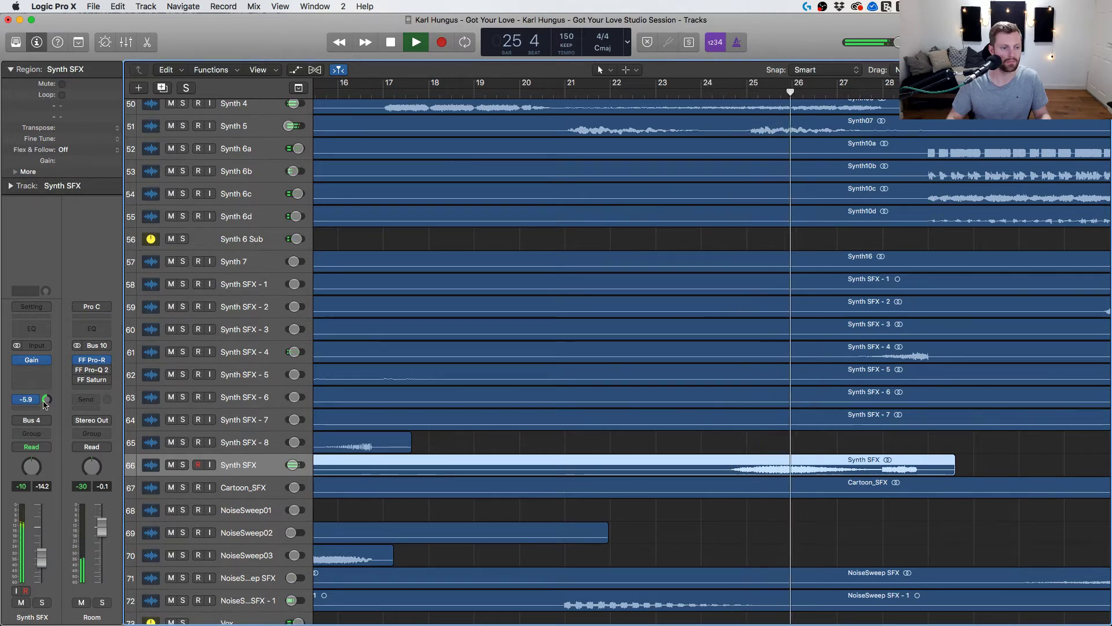
scroll(577, 351, "right", 5)
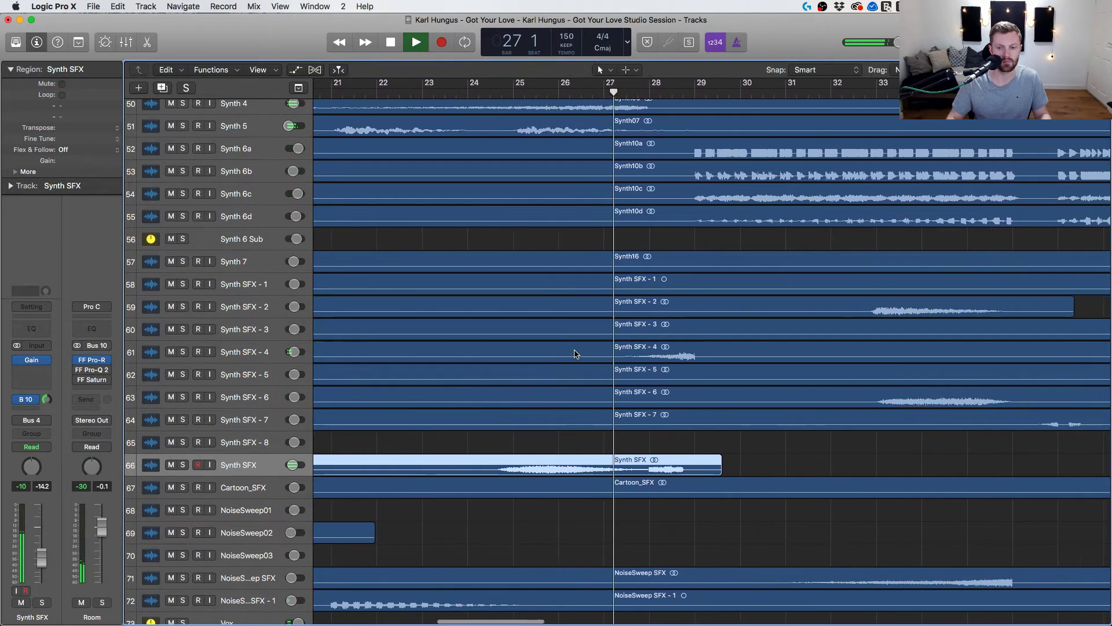
left_click(244, 352)
left_click(183, 352)
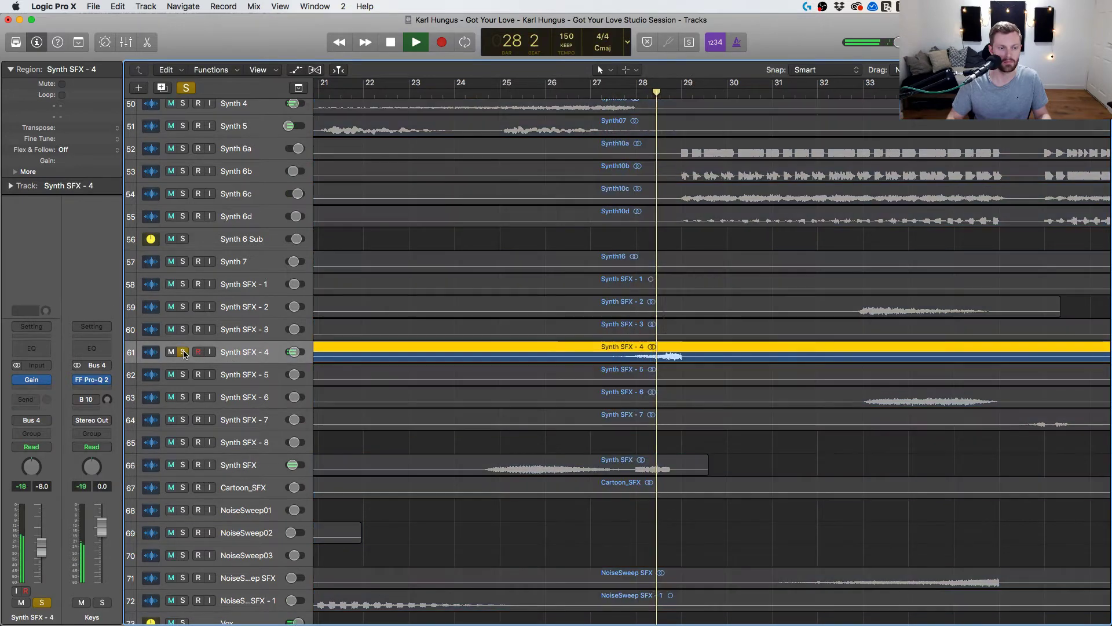
left_click(184, 352)
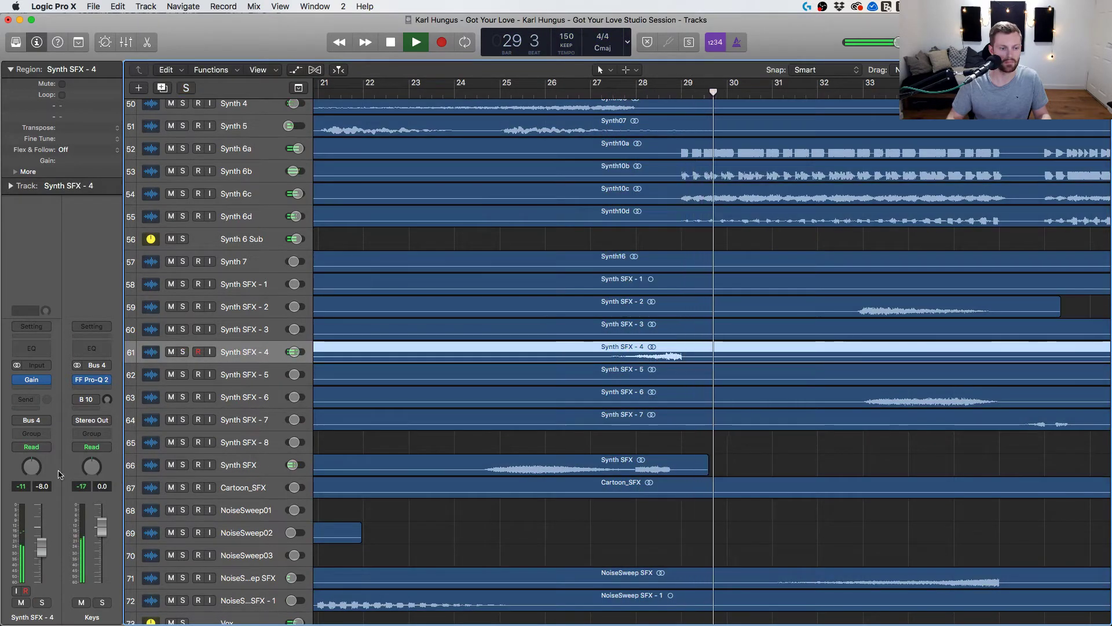
scroll(459, 238, "up", 8)
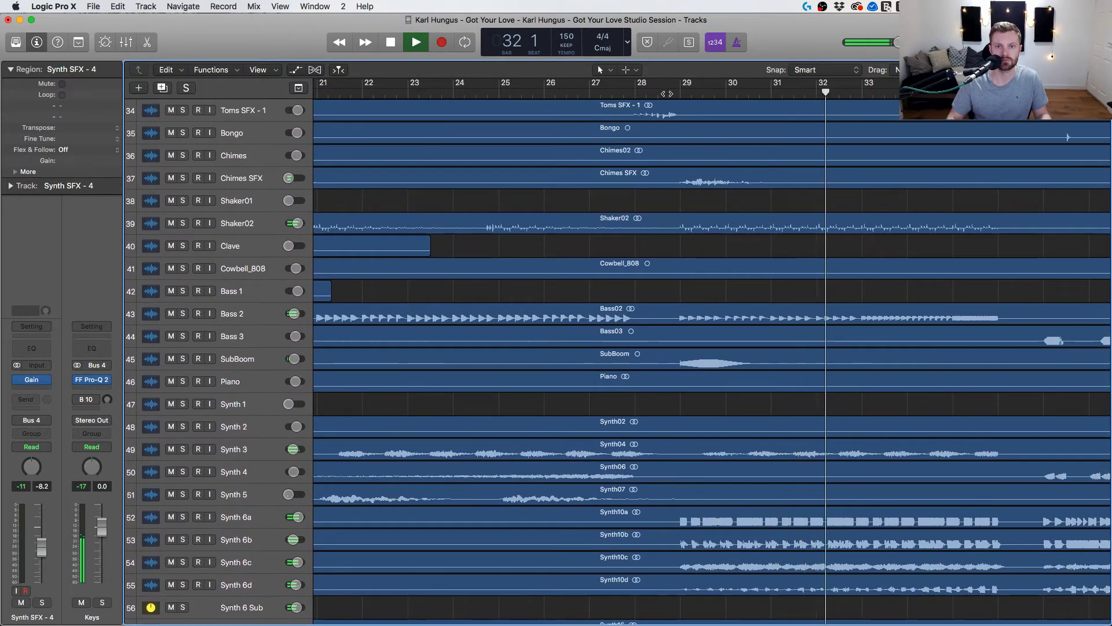
Insert FF Pro-Q 2 (Mono) in an empty slot on the SubBoom track.
left_click(672, 92)
left_click(249, 358)
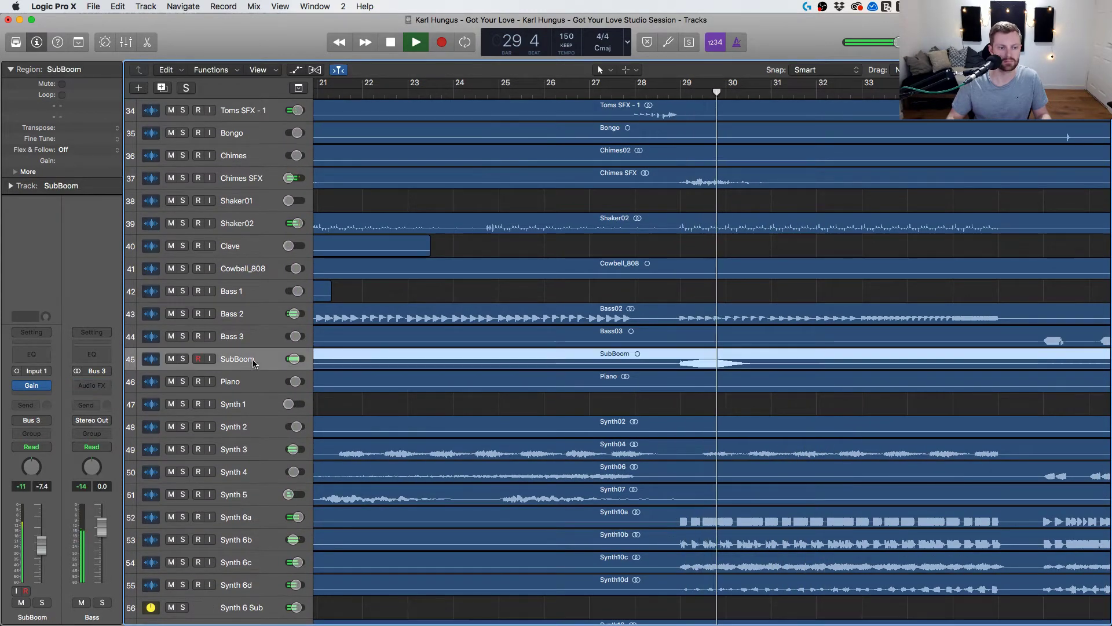
key("space")
left_click(36, 397)
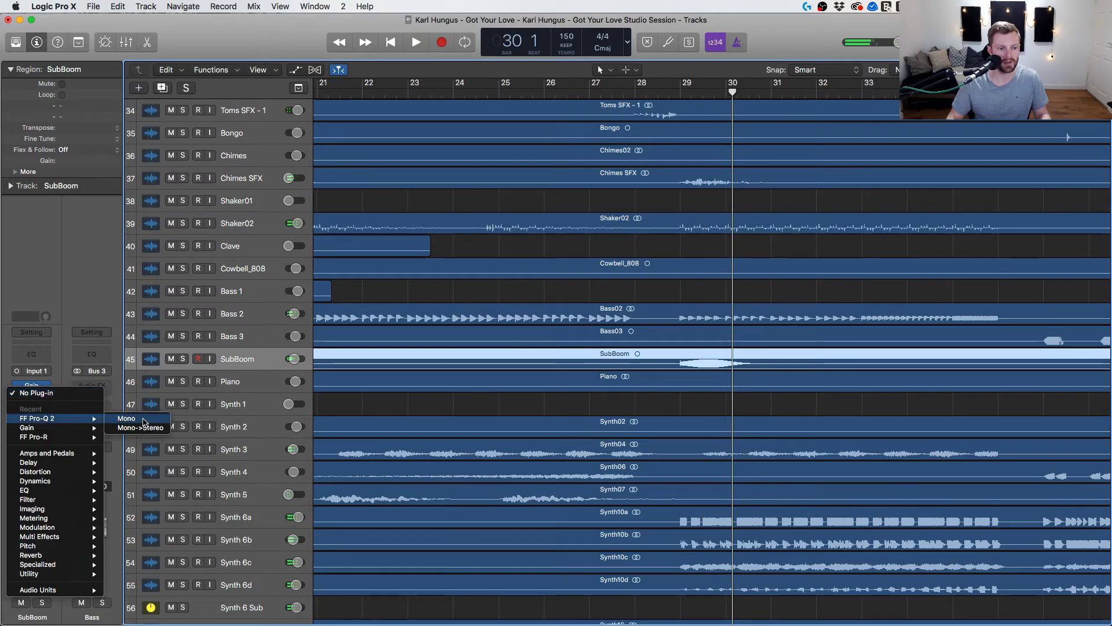
left_click(143, 418)
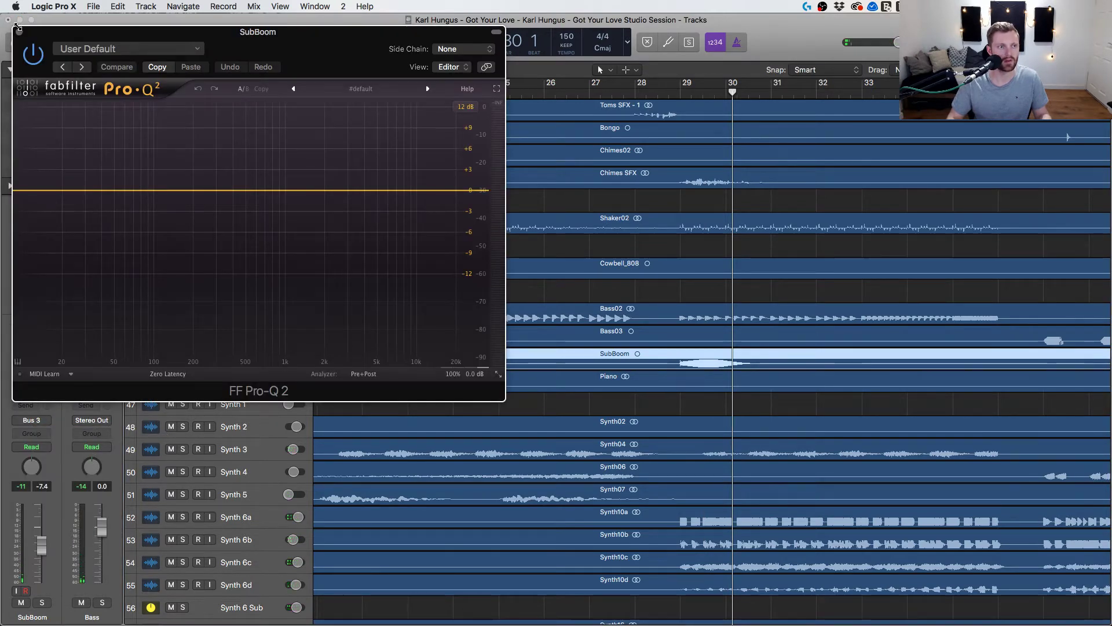
Add a High Cut band and lower it to about 149 Hz, then 115 Hz, while listening.
left_click(294, 192)
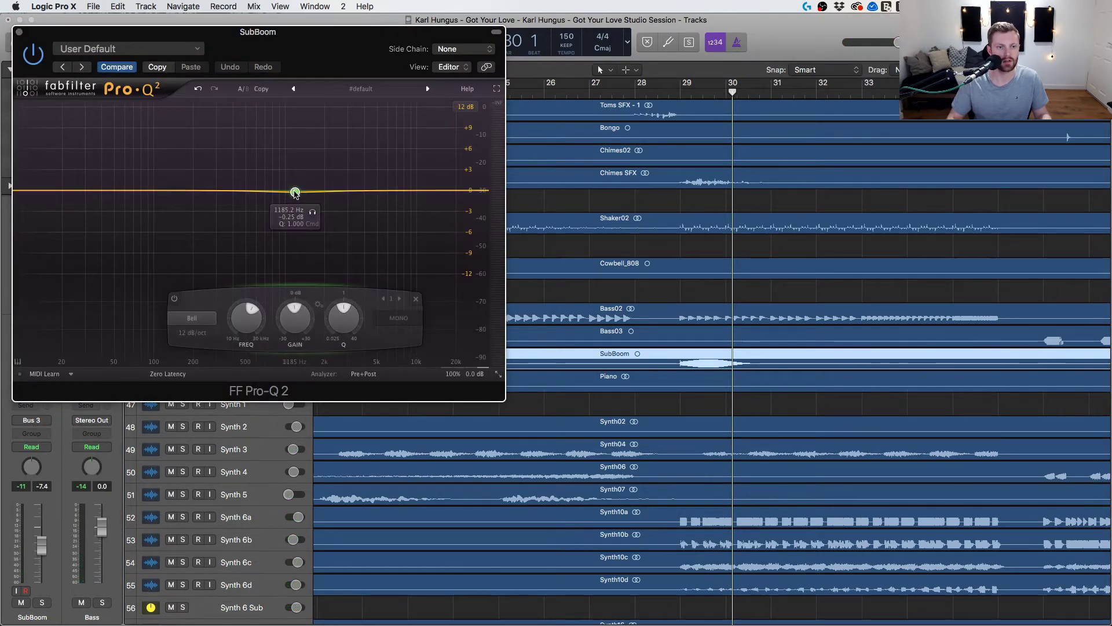
left_click(202, 322)
left_click(212, 379)
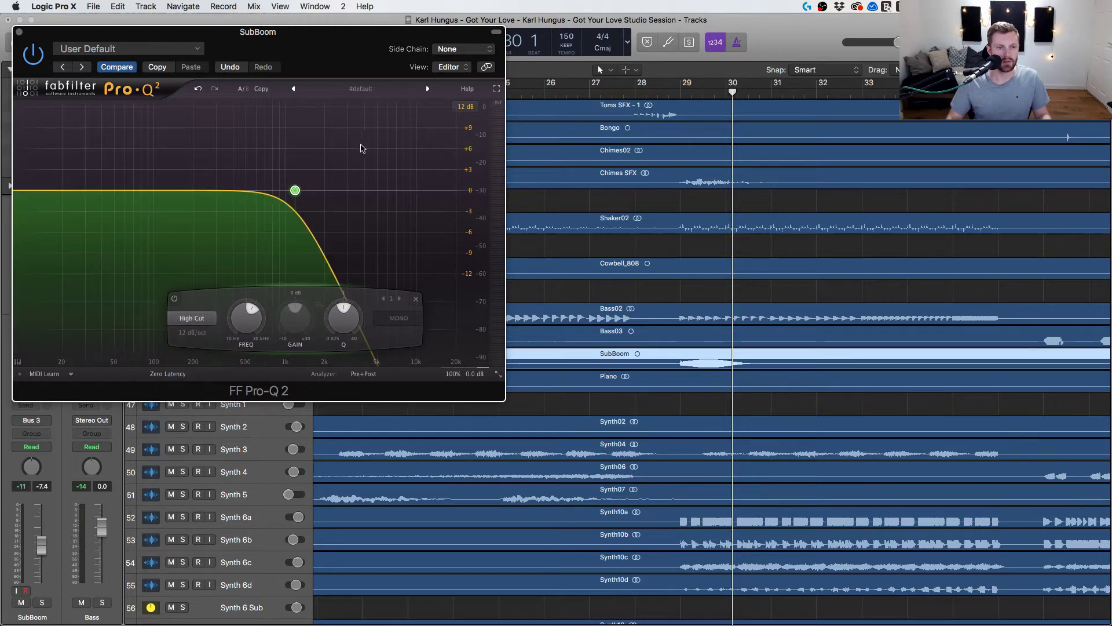
left_click_drag(294, 190, 176, 187)
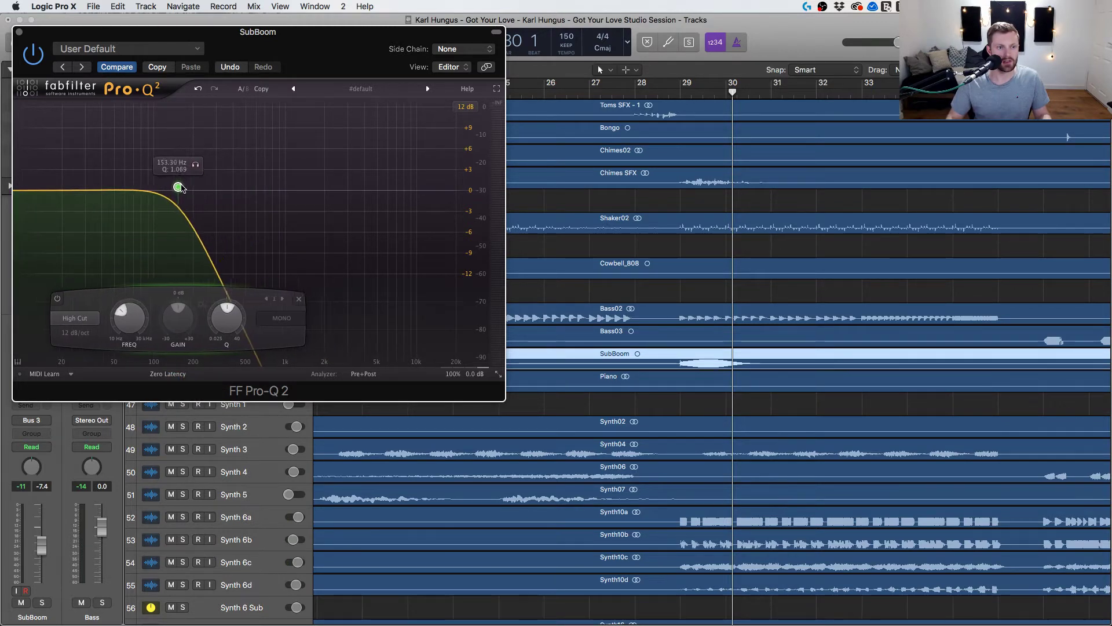
key("space")
left_click(658, 133)
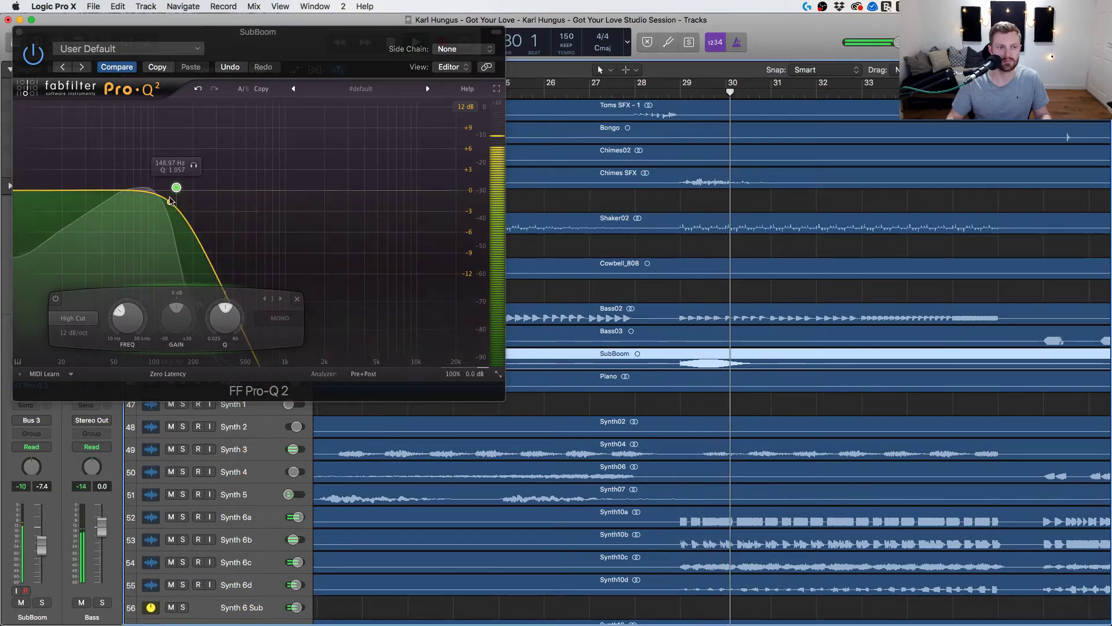
left_click_drag(176, 188, 162, 190)
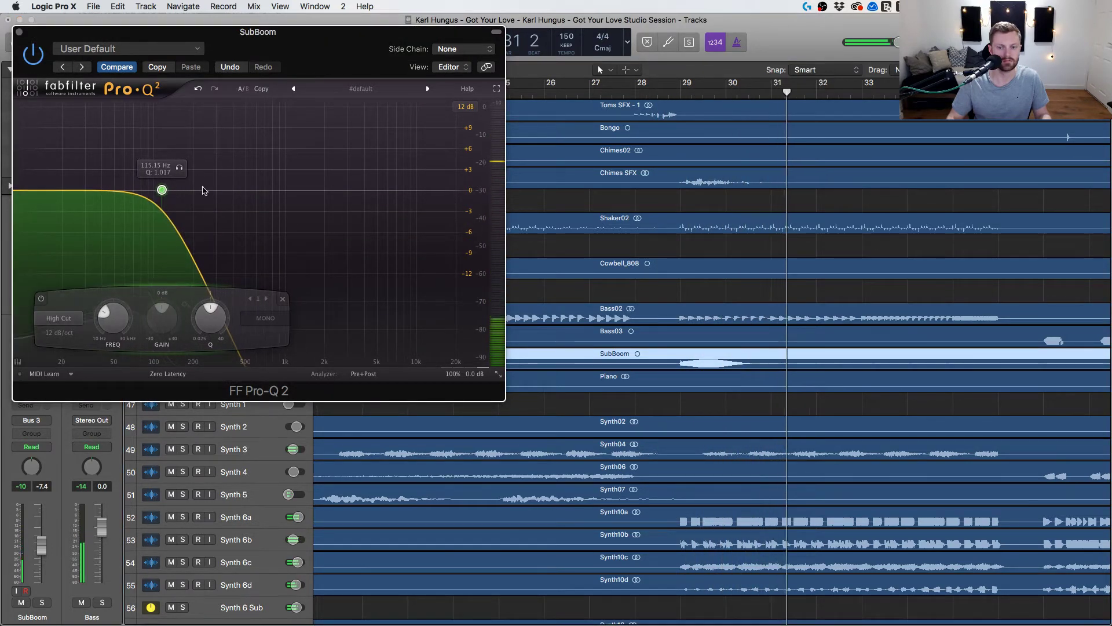
Lower the SubBoom high cut to about 103 Hz, close Pro-Q 2 and enlarge the track lanes.
left_click(667, 110)
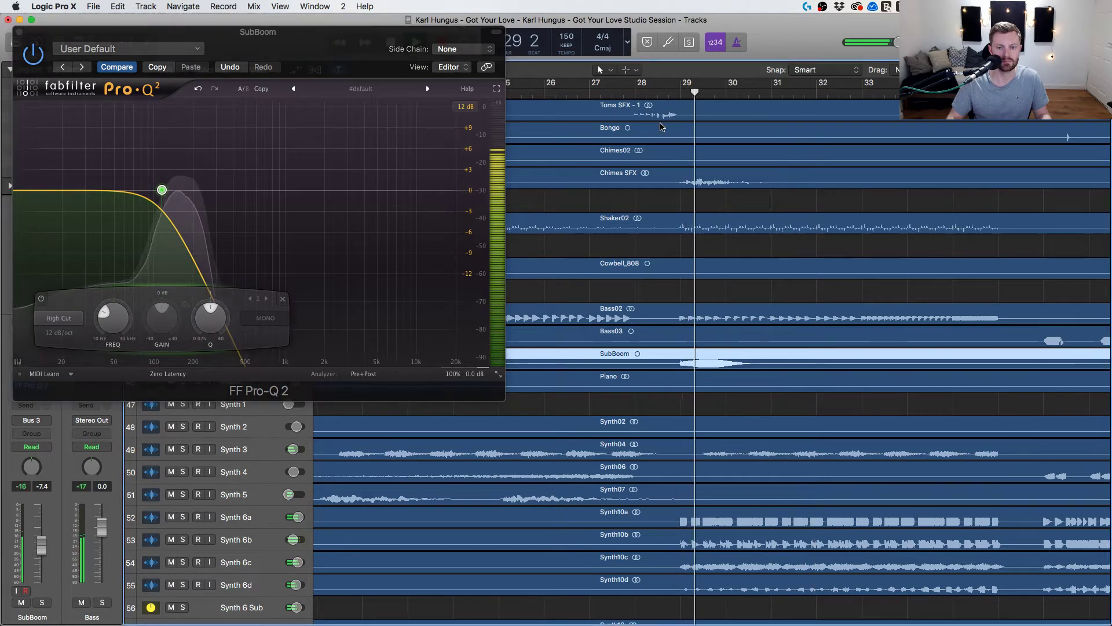
left_click_drag(162, 189, 155, 195)
right_click(669, 91)
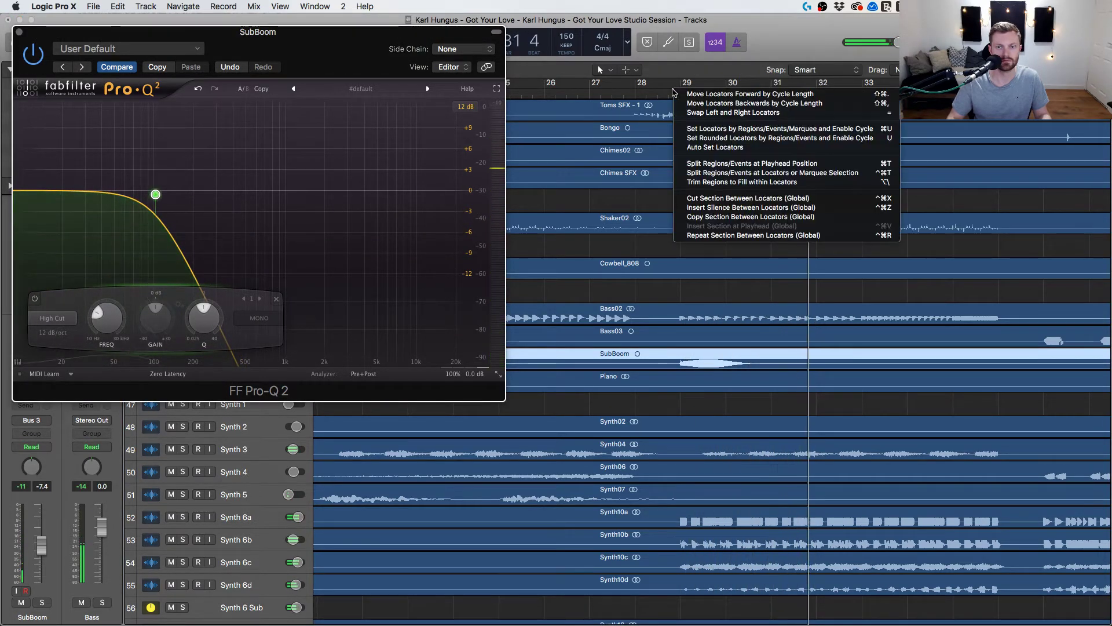
key("Escape")
left_click(669, 91)
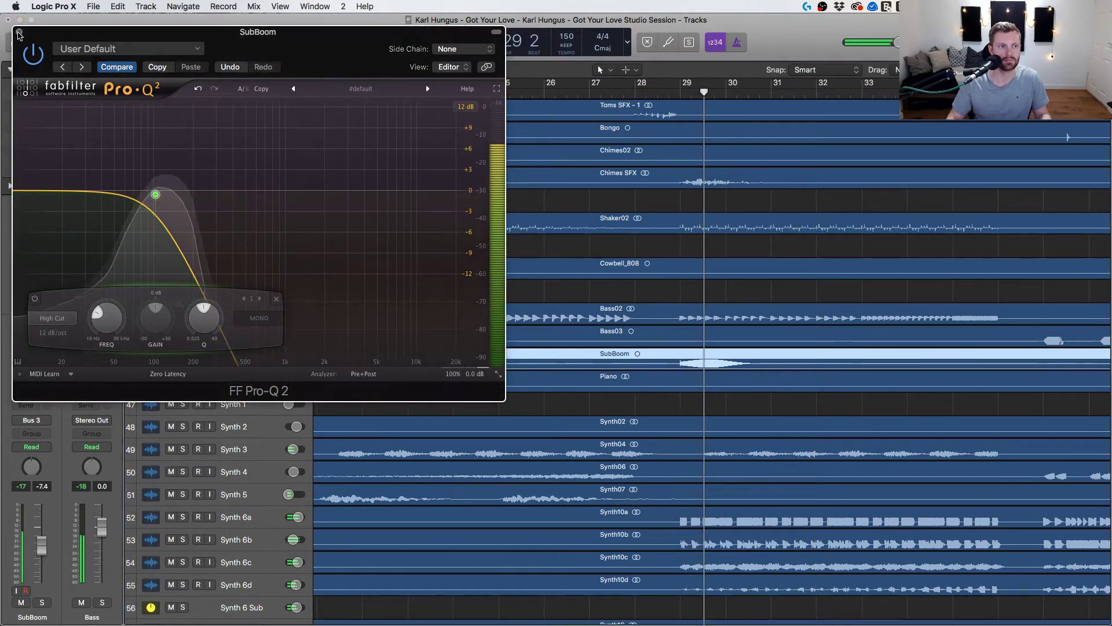
key("v")
key("super+Down")
Show volume automation and draw a SubBoom fade-in from silence to -7.4 dB.
key("a")
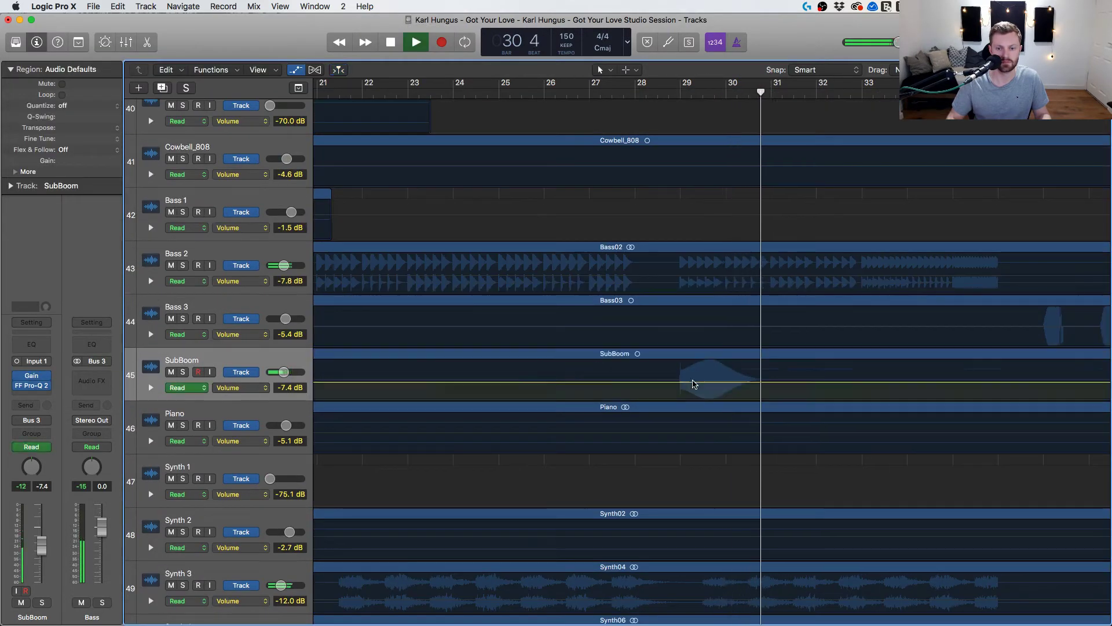
left_click_drag(685, 384, 660, 418)
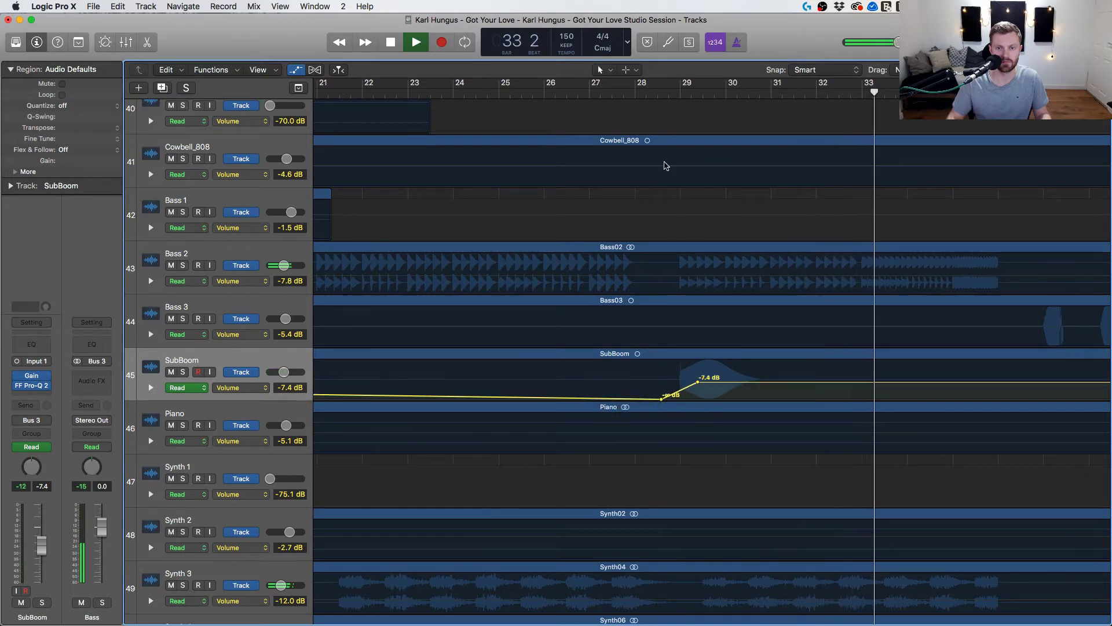
left_click(681, 101)
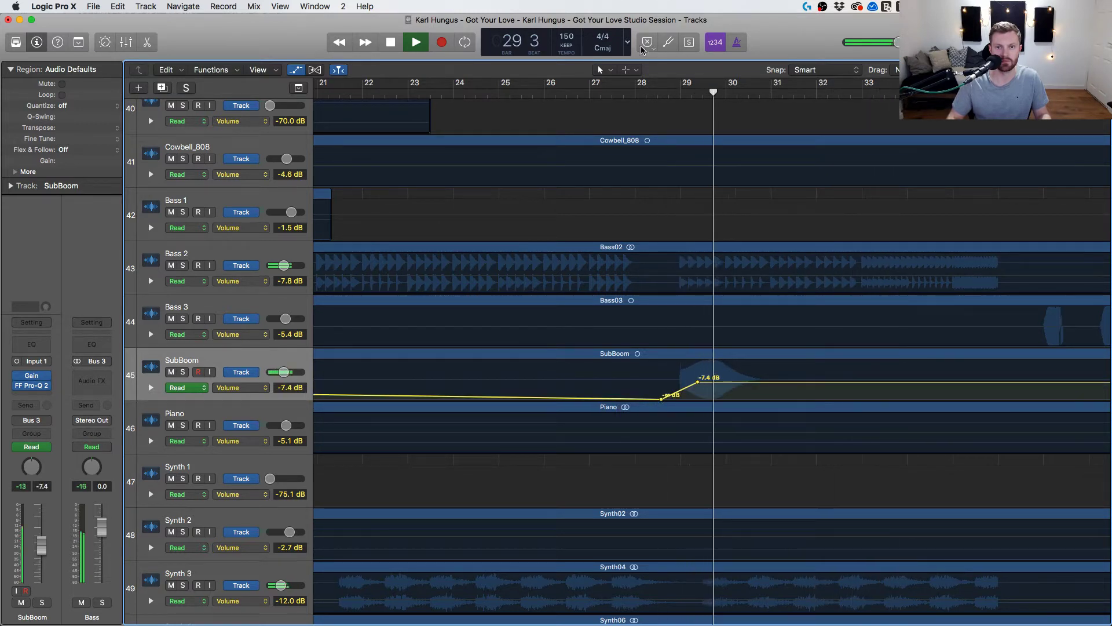
left_click(665, 102)
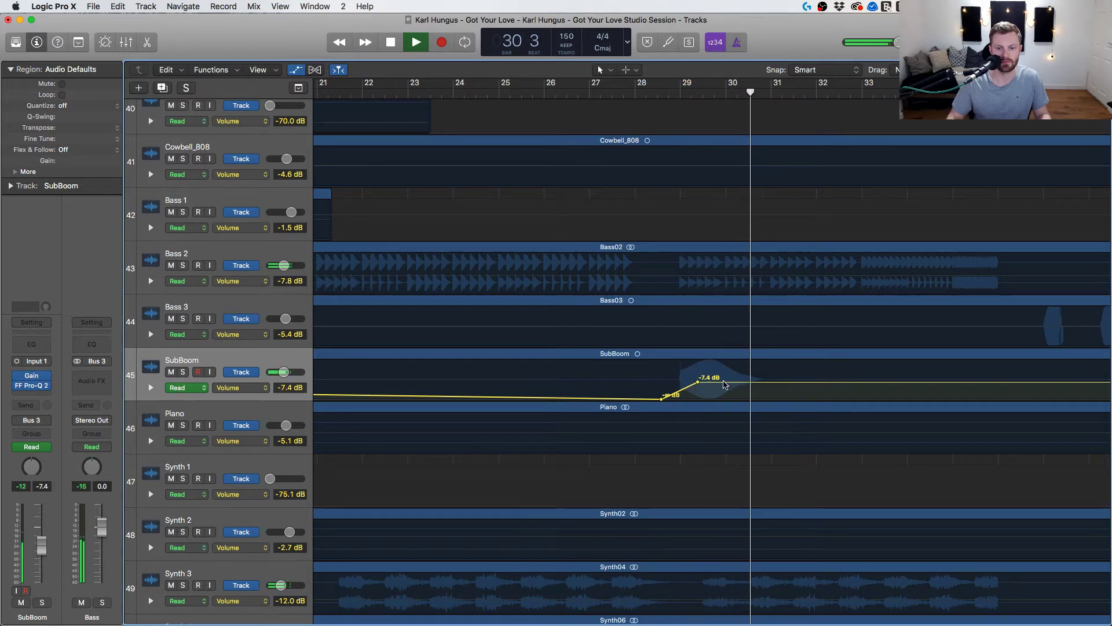
Raise the SubBoom peak near bar 30 to -0.7 dB, adding a lower point after it and a silent start.
left_click_drag(739, 381, 738, 373)
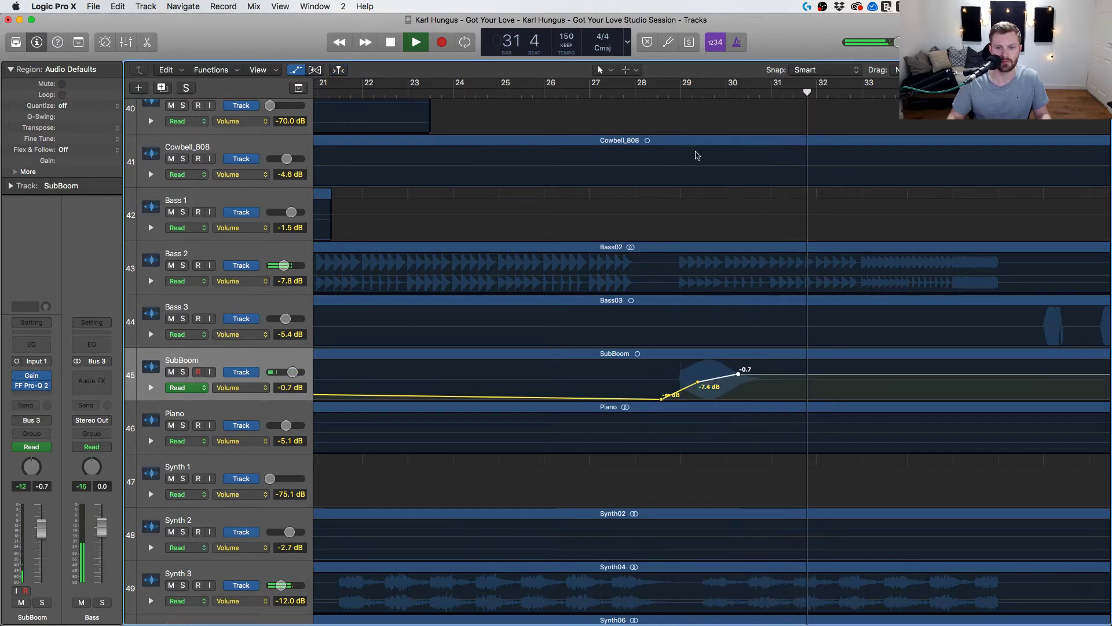
left_click(782, 378)
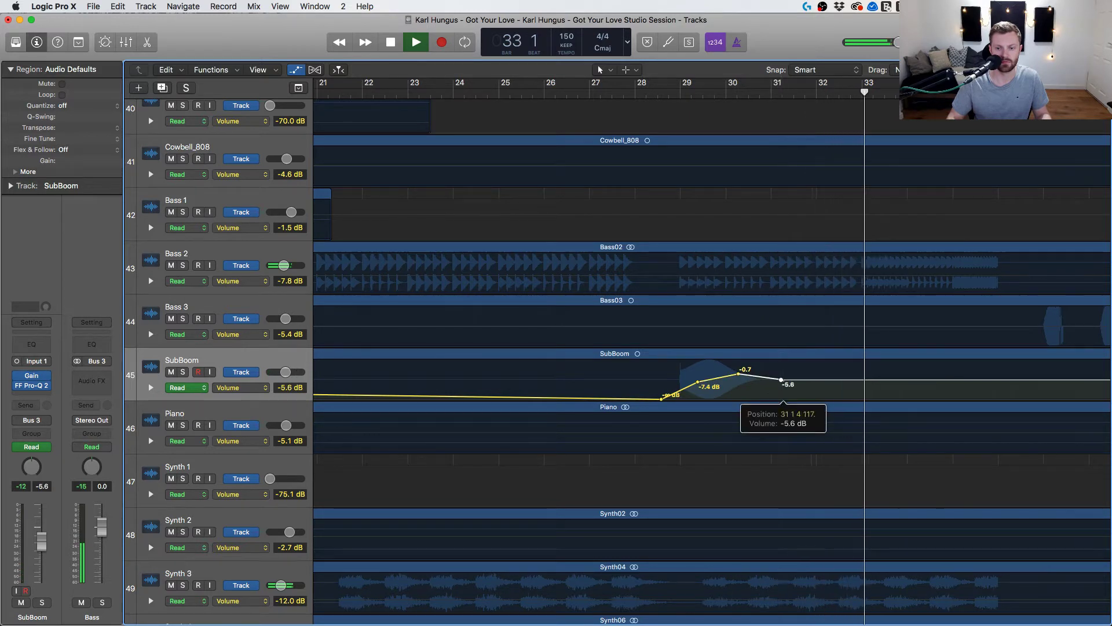
left_click(636, 96)
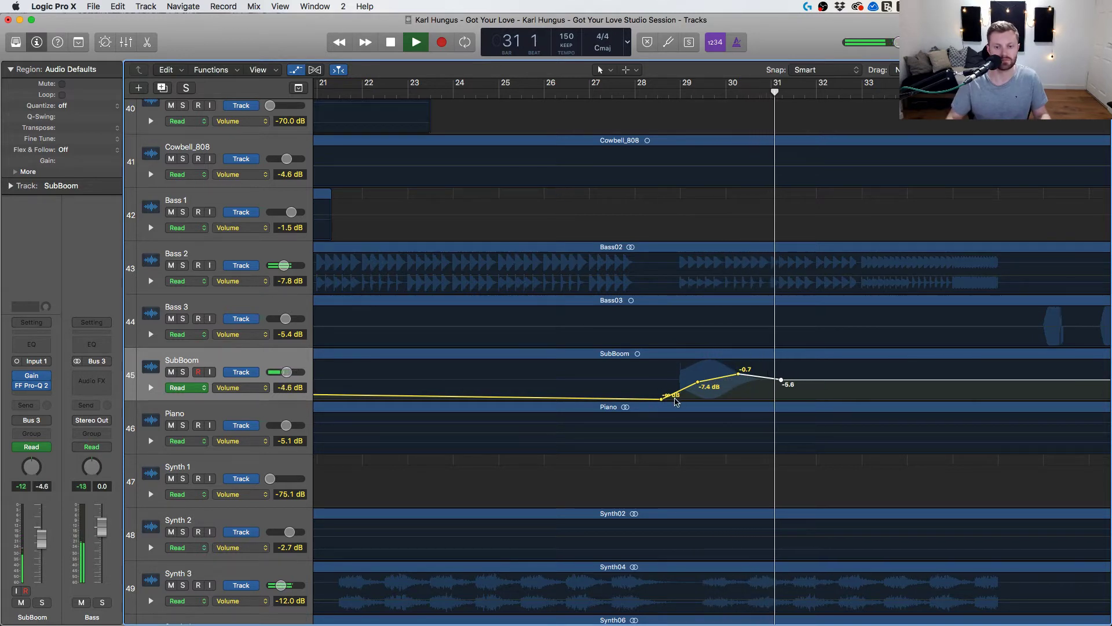
left_click(675, 397)
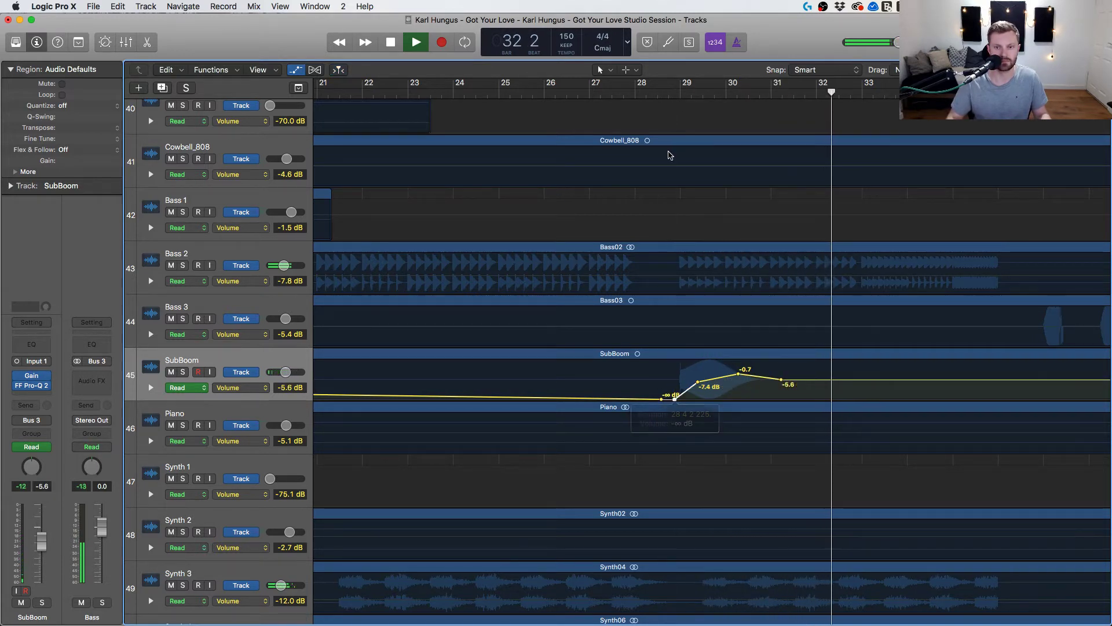
left_click(678, 243)
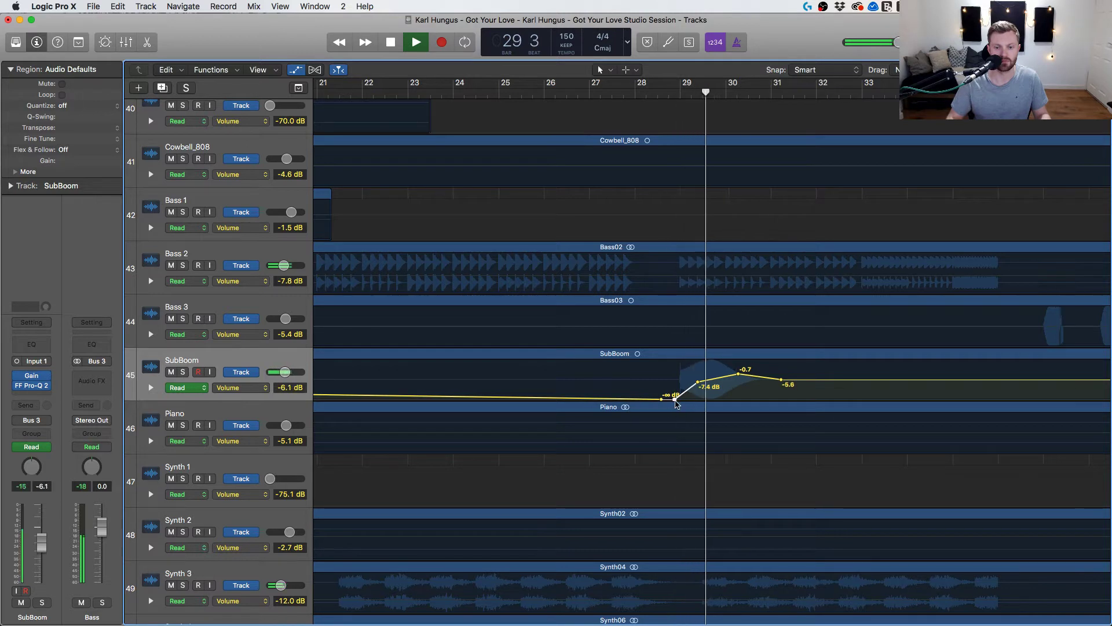
left_click_drag(698, 381, 727, 374)
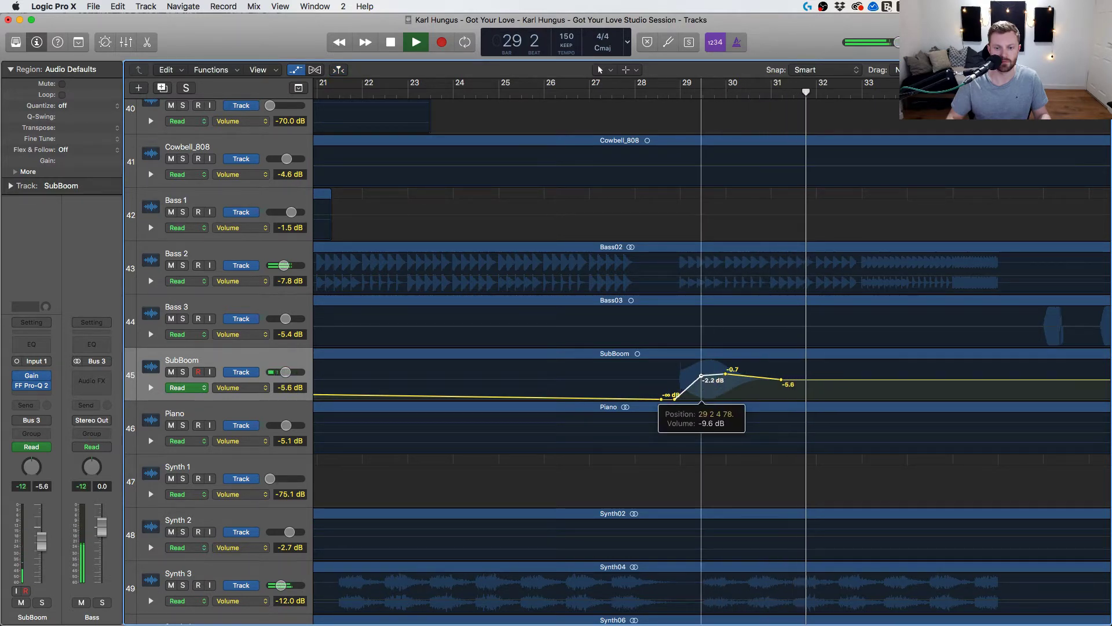
left_click_drag(701, 375, 701, 376)
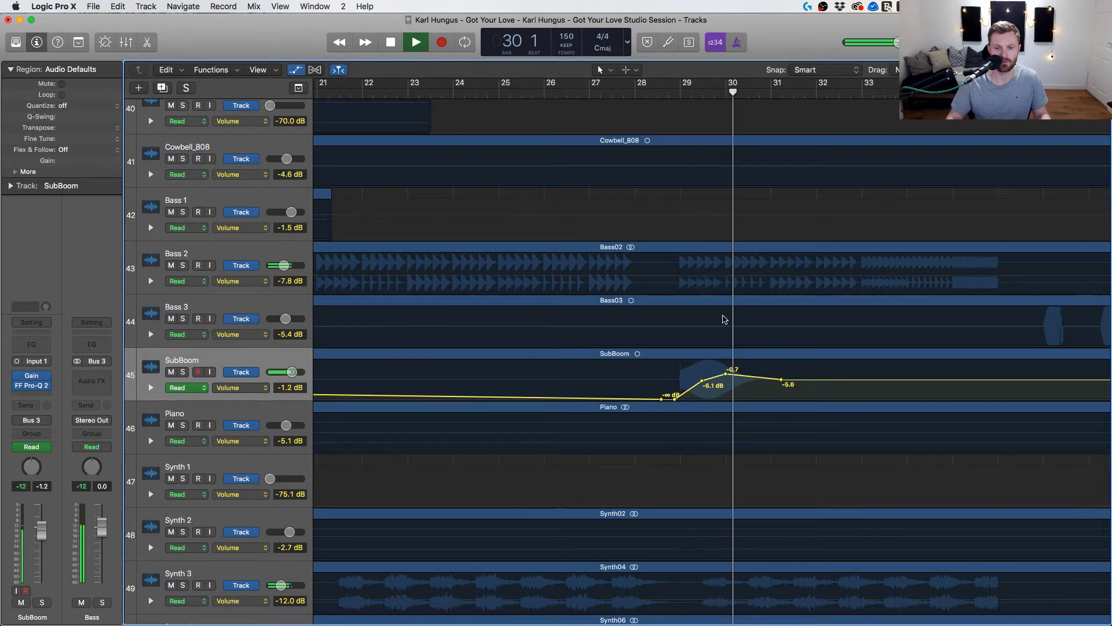
Hide the volume automation lanes.
scroll(695, 330, "up", 5)
scroll(627, 347, "down", 4)
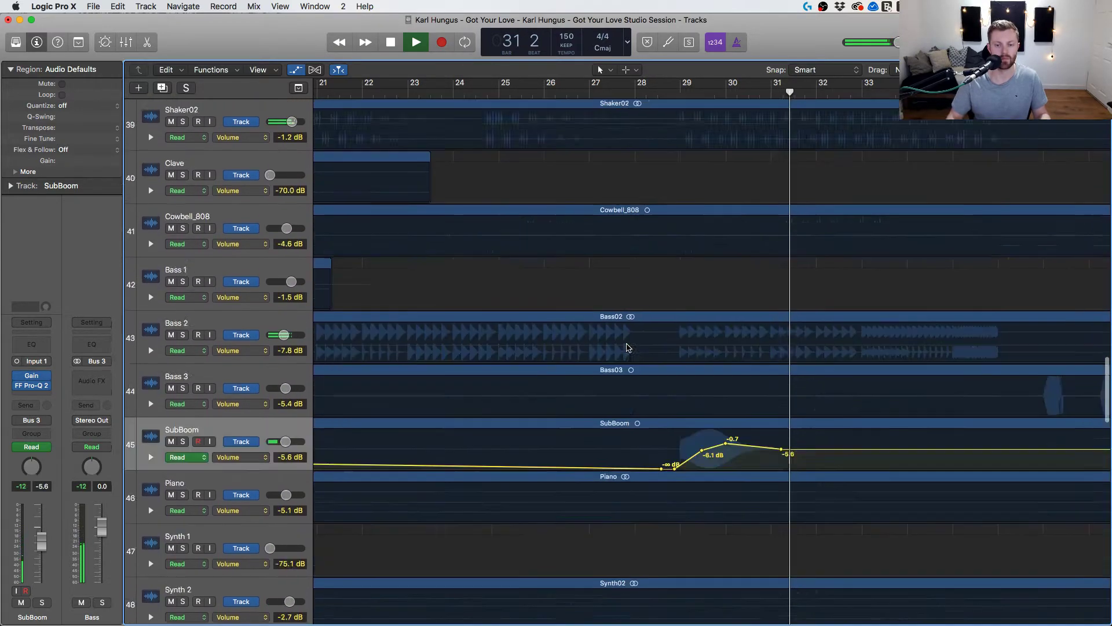
scroll(629, 348, "down", 12)
key("a")
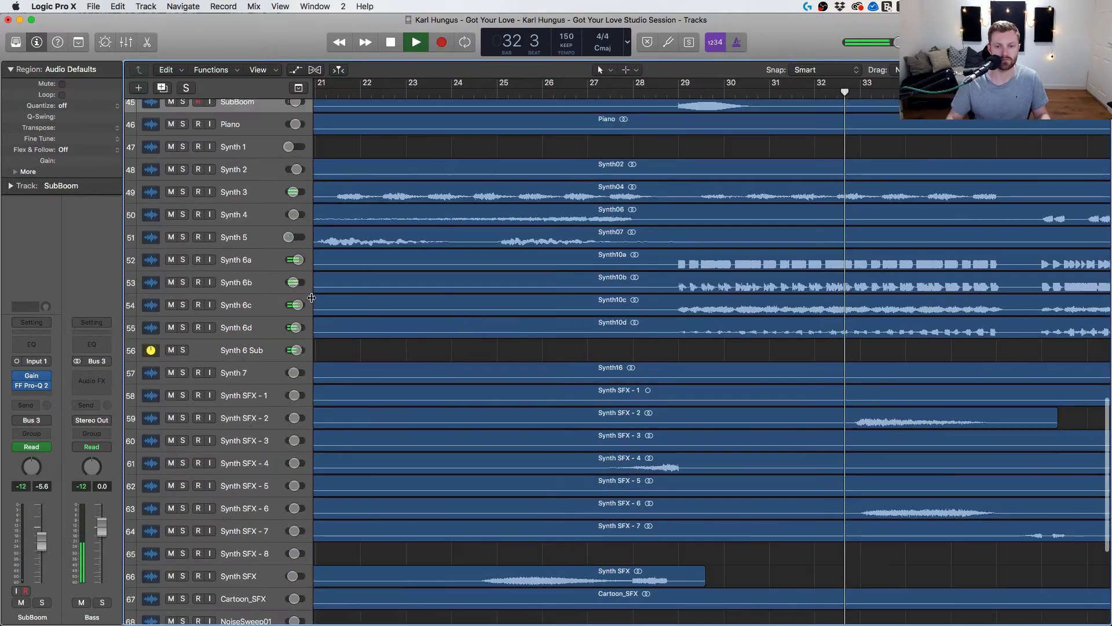
scroll(405, 315, "down", 6)
scroll(510, 339, "up", 4)
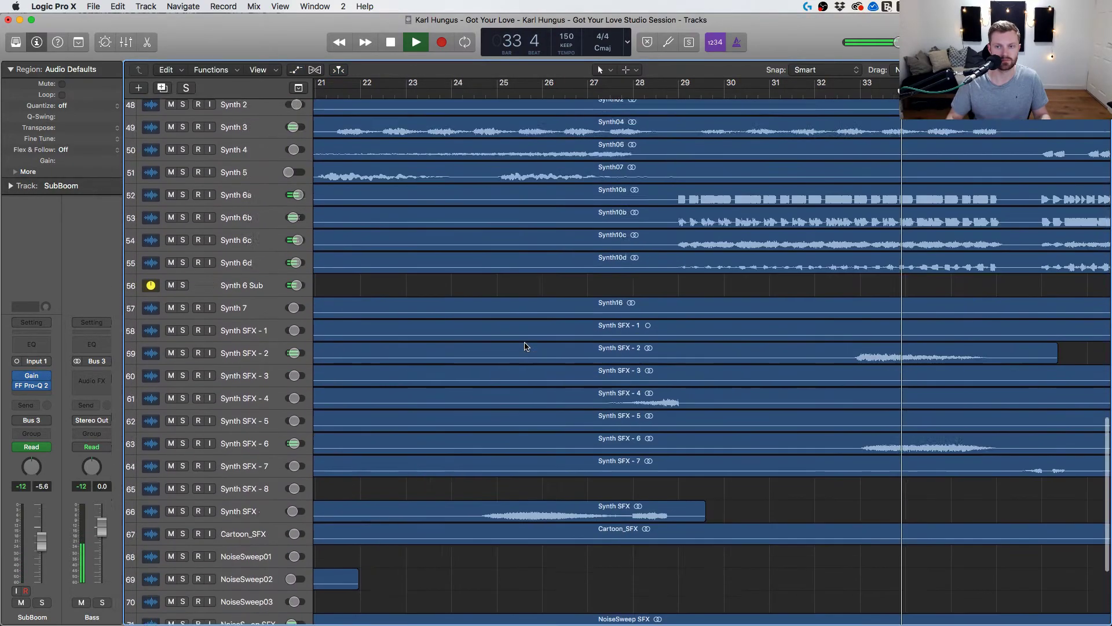
scroll(525, 347, "up", 4)
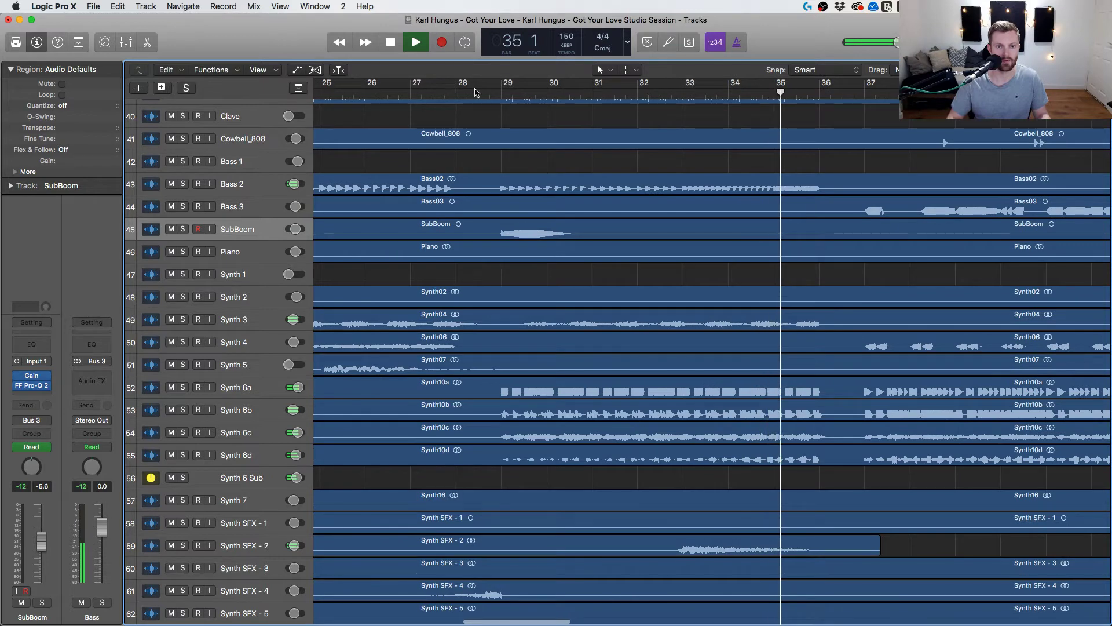
Replay from about bar 28 and audition Vox 1 both muted and soloed.
left_click(476, 91)
scroll(258, 410, "down", 1)
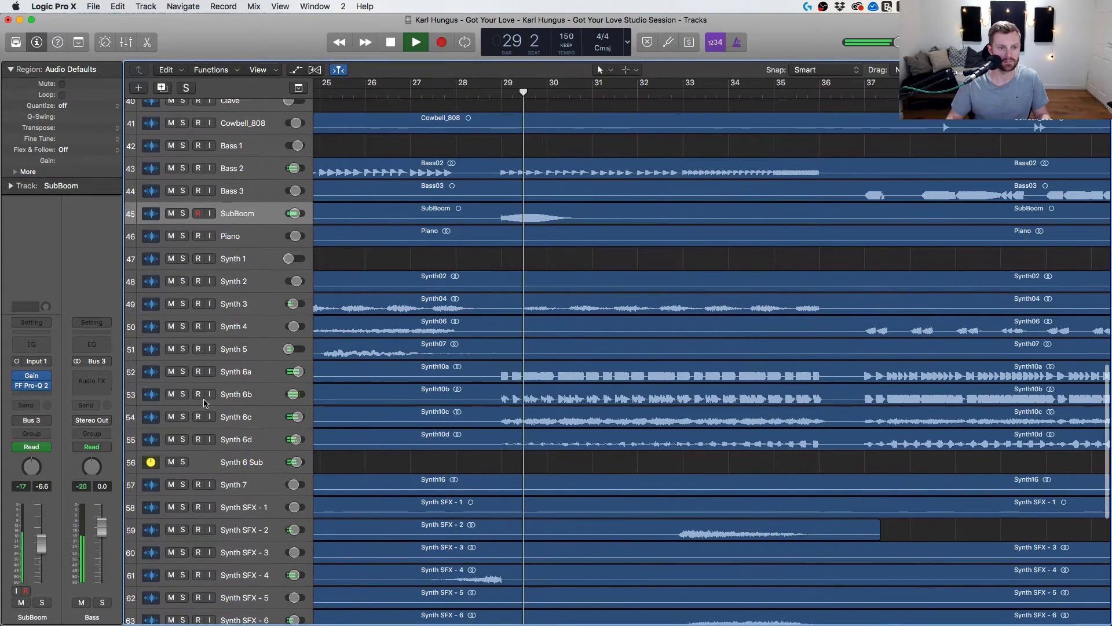
scroll(204, 401, "up", 20)
scroll(204, 401, "down", 2)
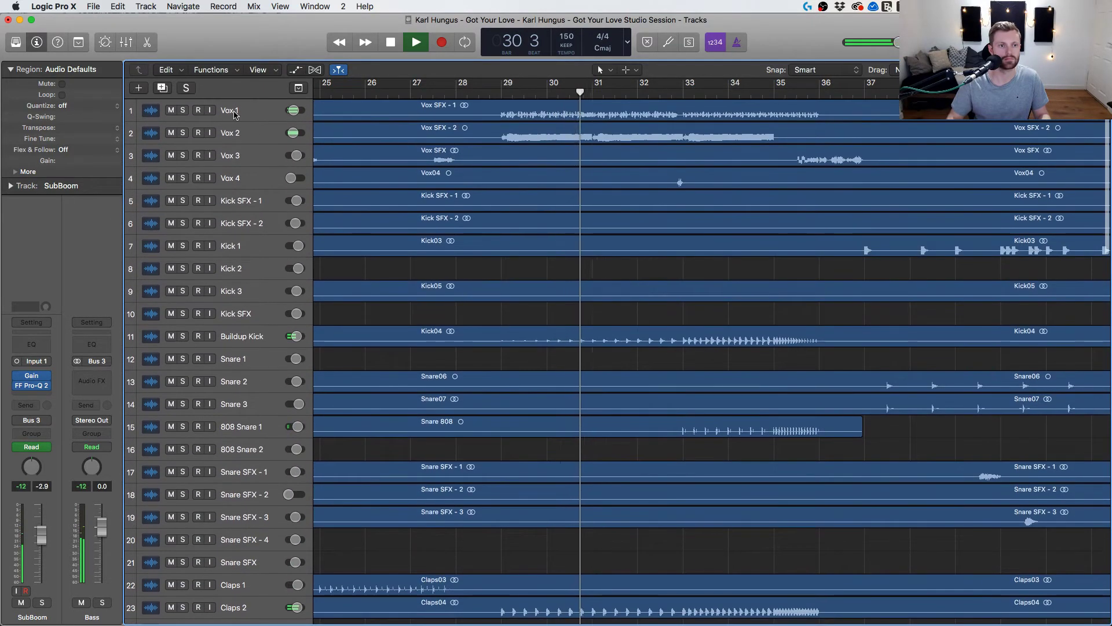
left_click(21, 602)
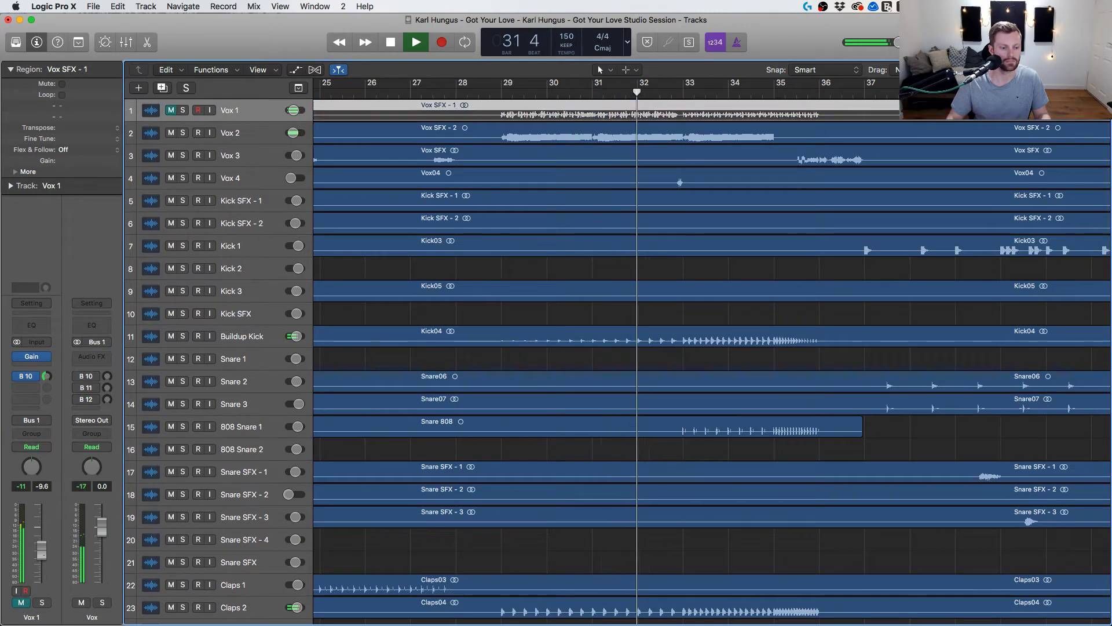
left_click(26, 605)
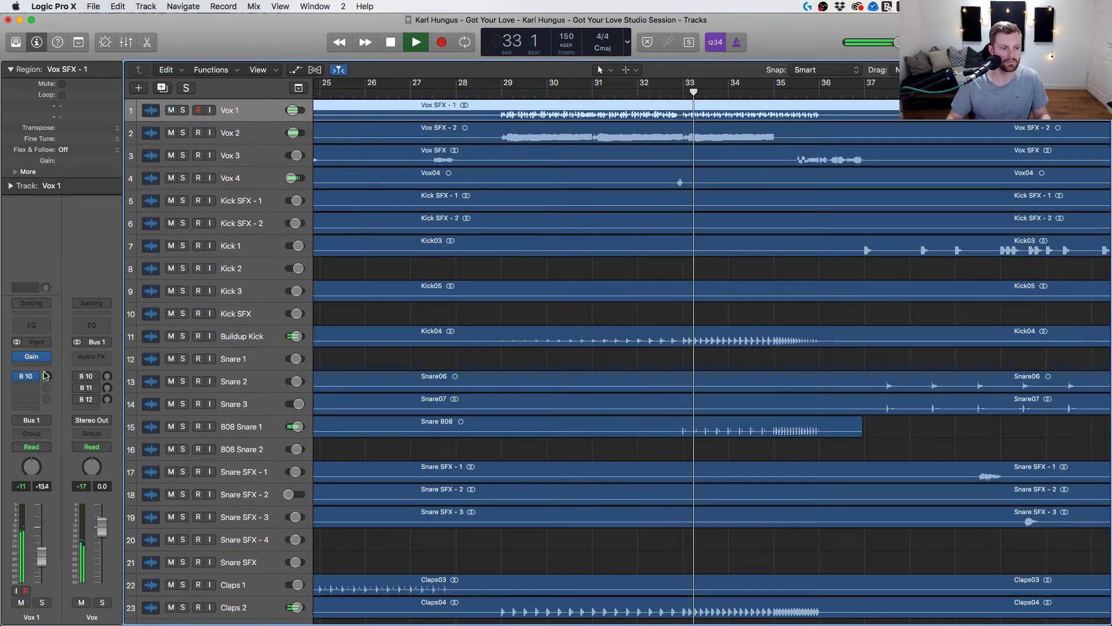
left_click(39, 603)
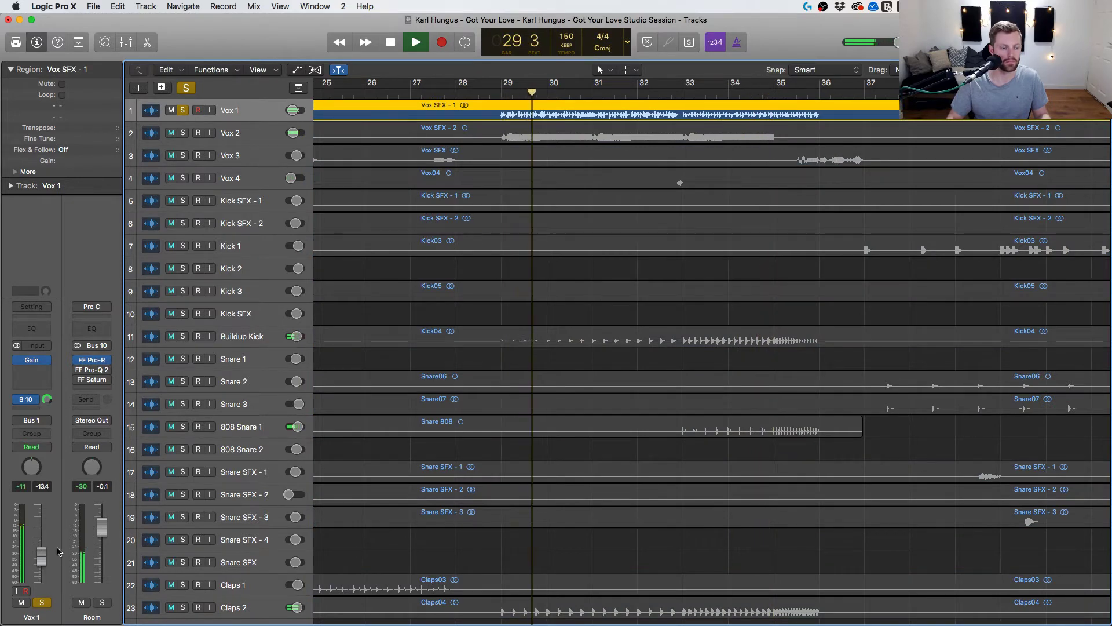
left_click(43, 604)
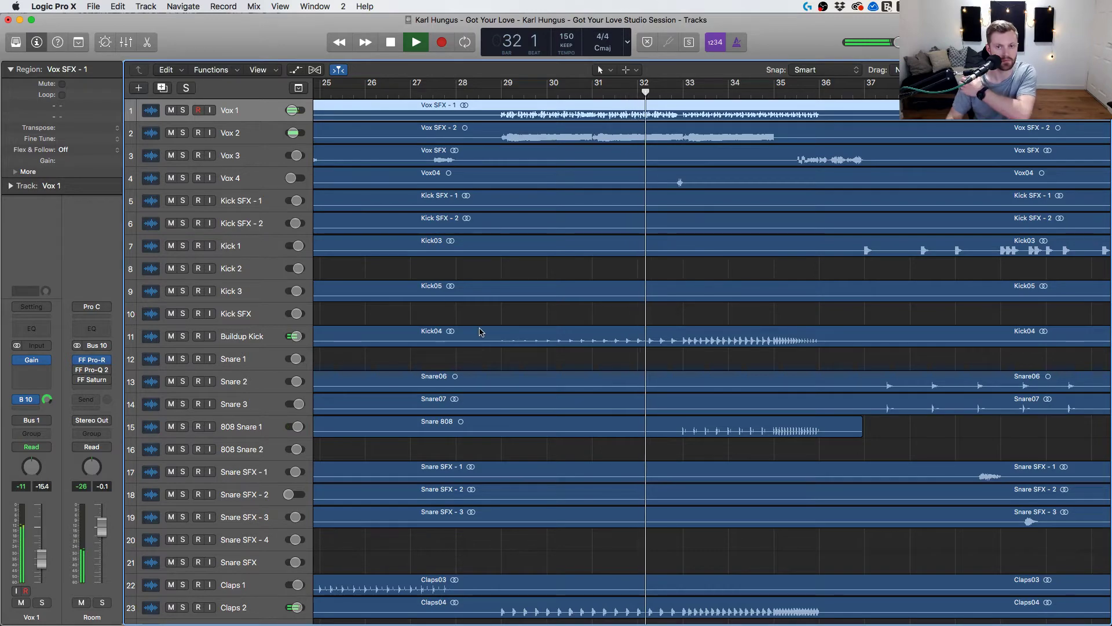
Select NoiseSweep SFX and audition it in solo.
scroll(517, 224, "down", 15)
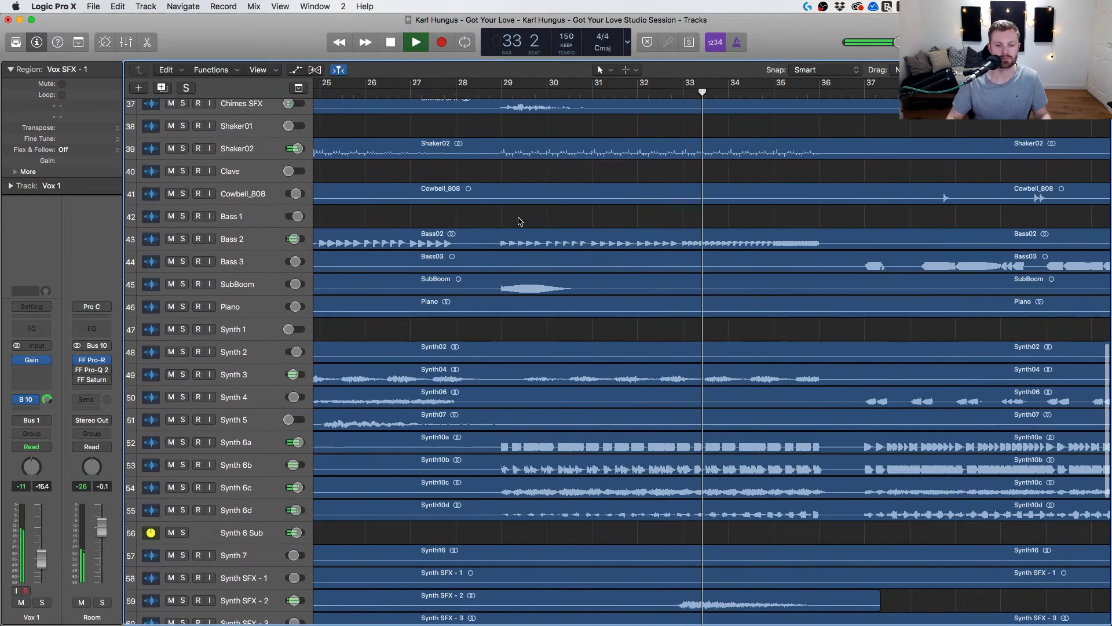
scroll(518, 232, "down", 6)
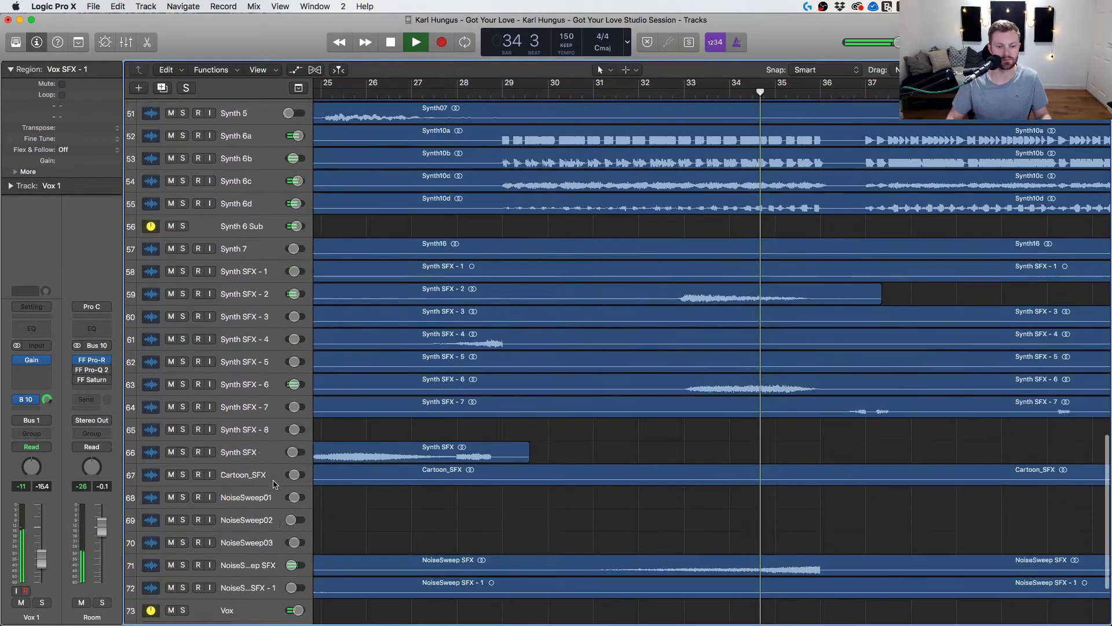
scroll(274, 483, "down", 3)
left_click(260, 457)
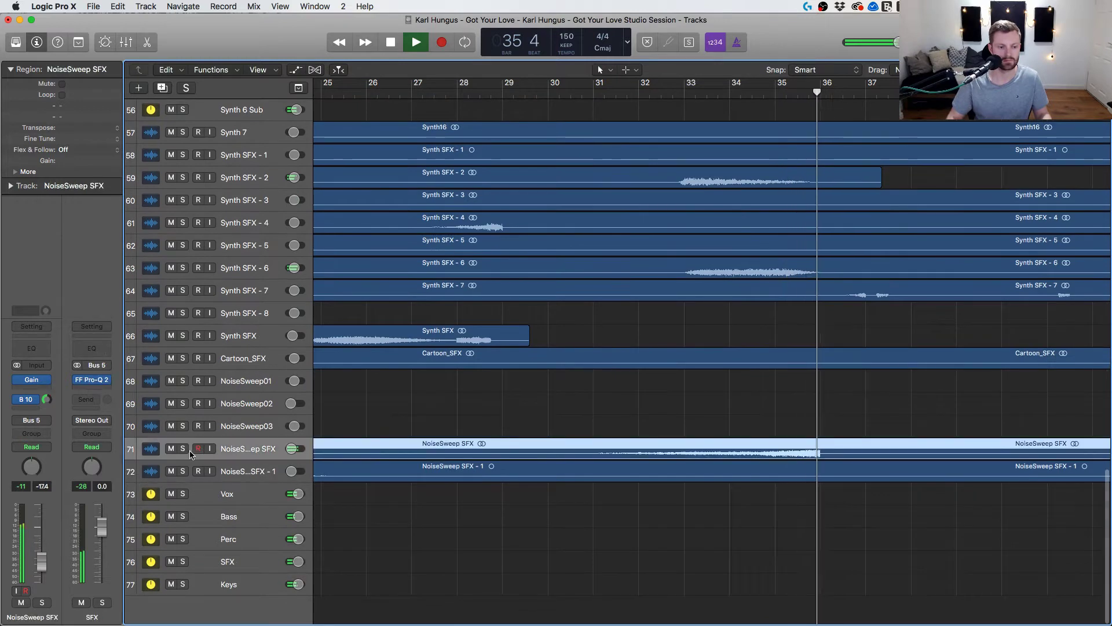
left_click(182, 450)
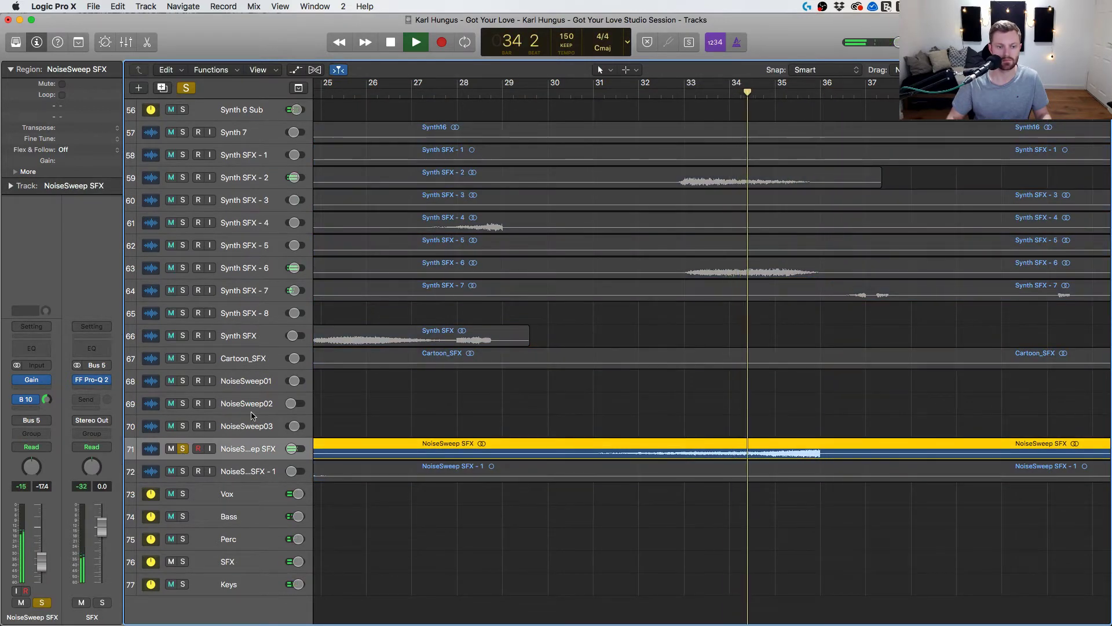
key("s")
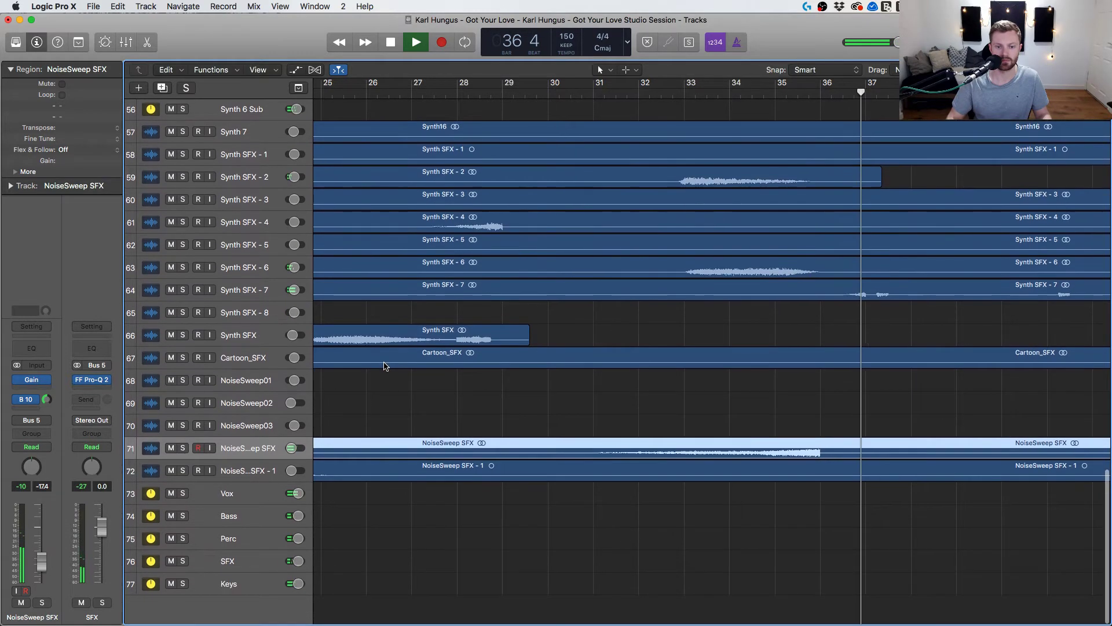
Replay from around bar 32 beat 3 and audition Synth SFX - 6 in solo.
scroll(385, 365, "up", 10)
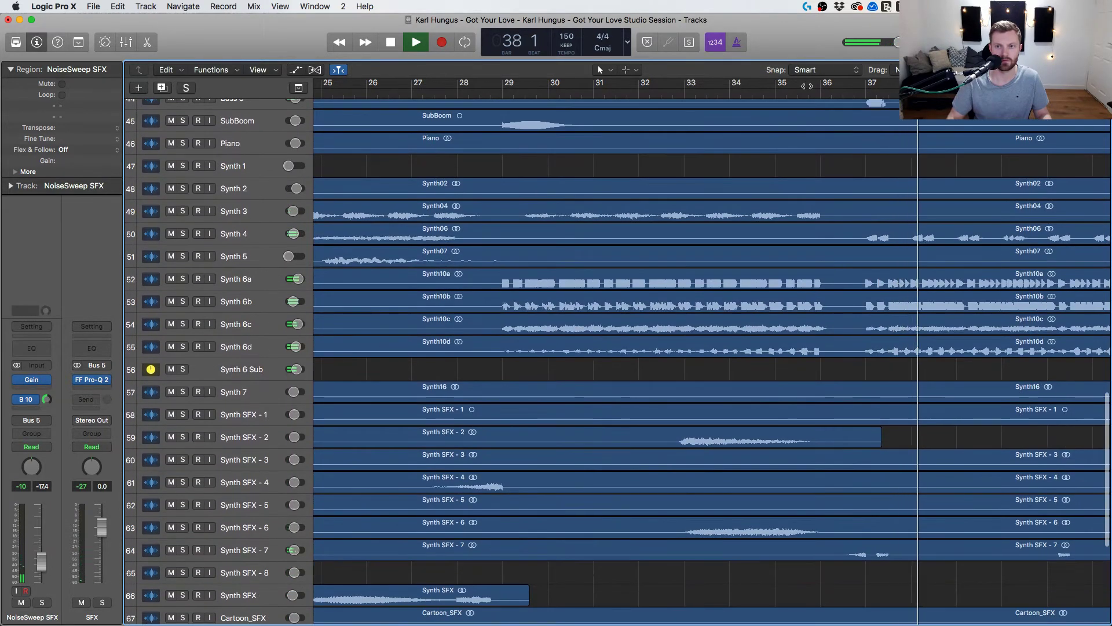
left_click(749, 93)
left_click(665, 97)
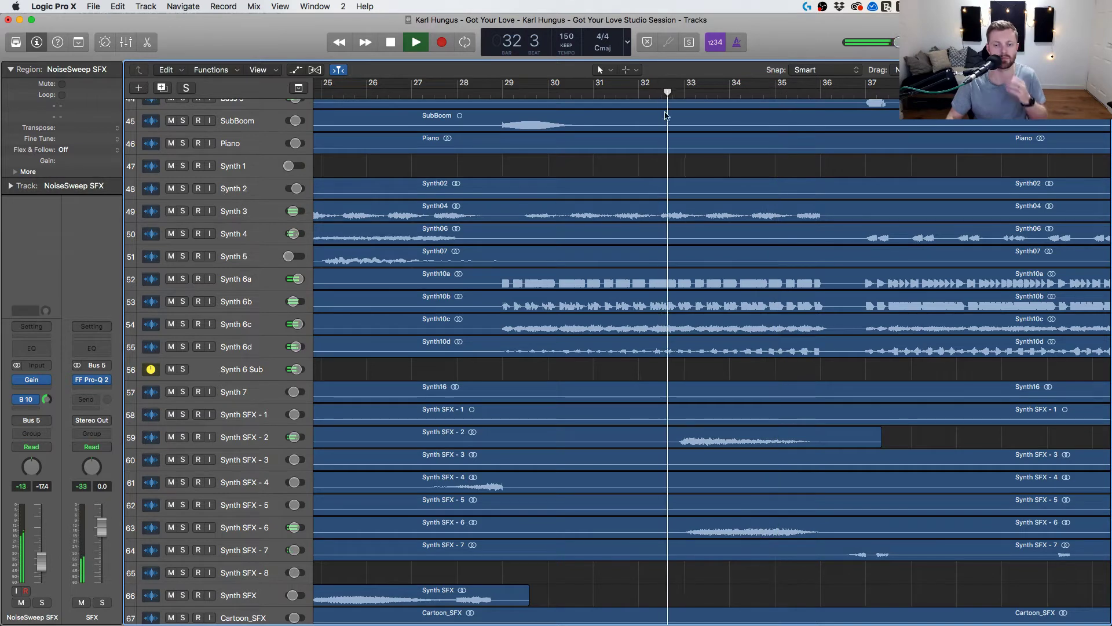
scroll(630, 378, "down", 3)
scroll(630, 377, "down", 1)
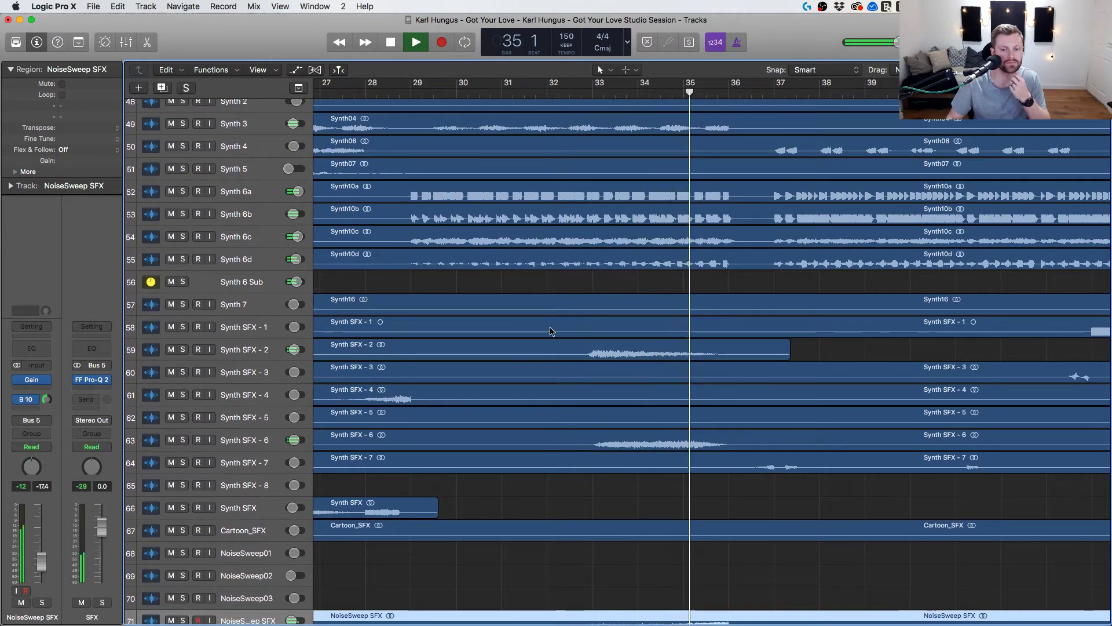
left_click(183, 440)
left_click(183, 440)
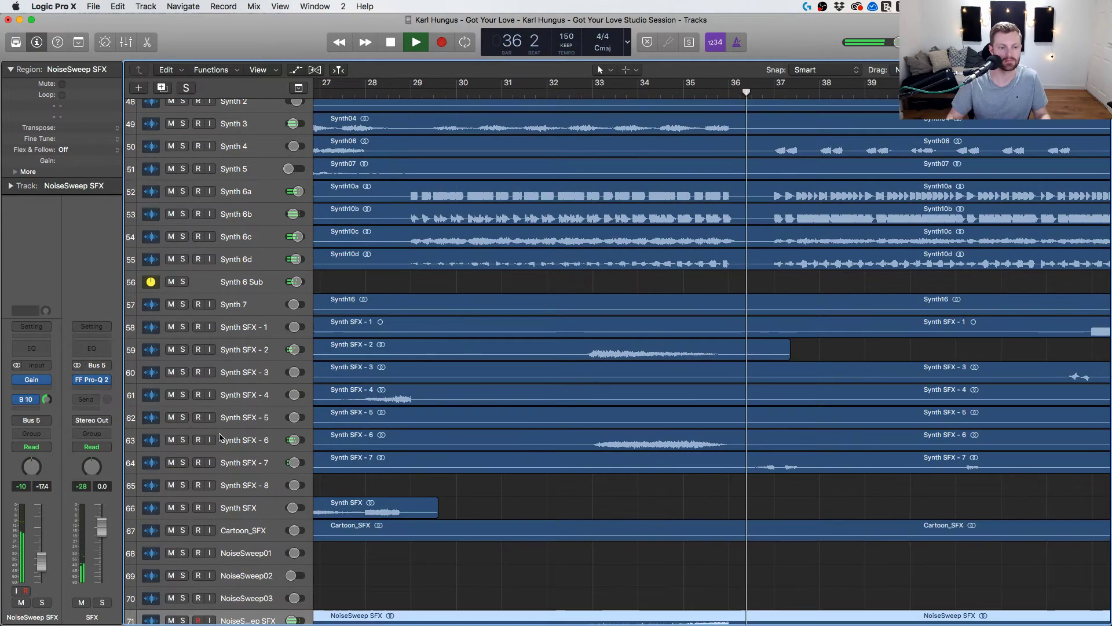
Turn Synth SFX - 6 down to -14.2 dB, then select Synth SFX - 2.
left_click(250, 445)
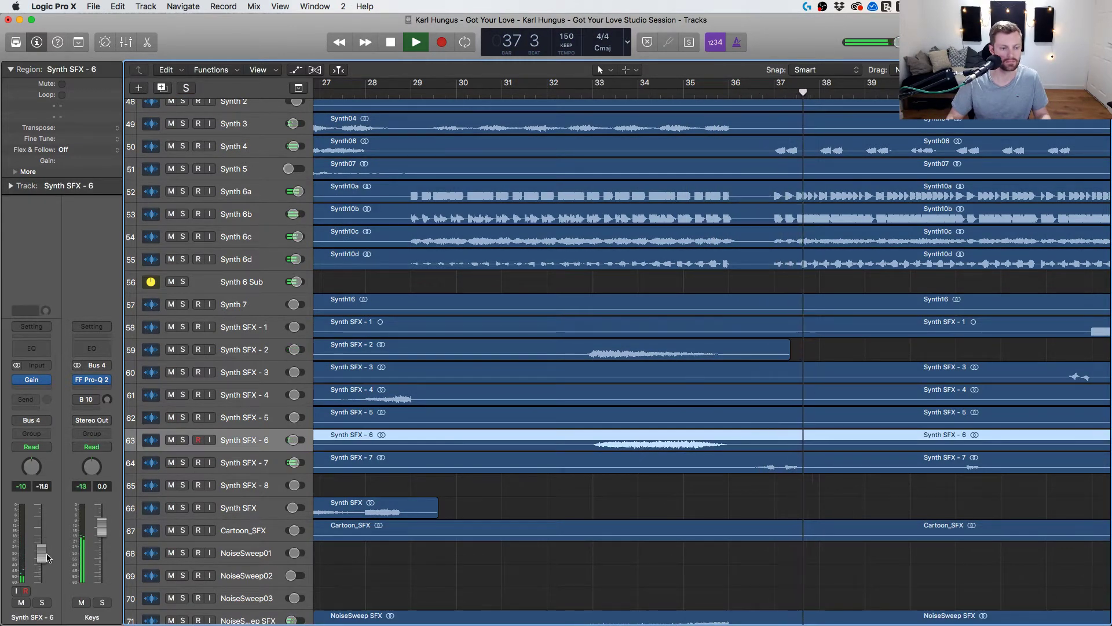
left_click(593, 93)
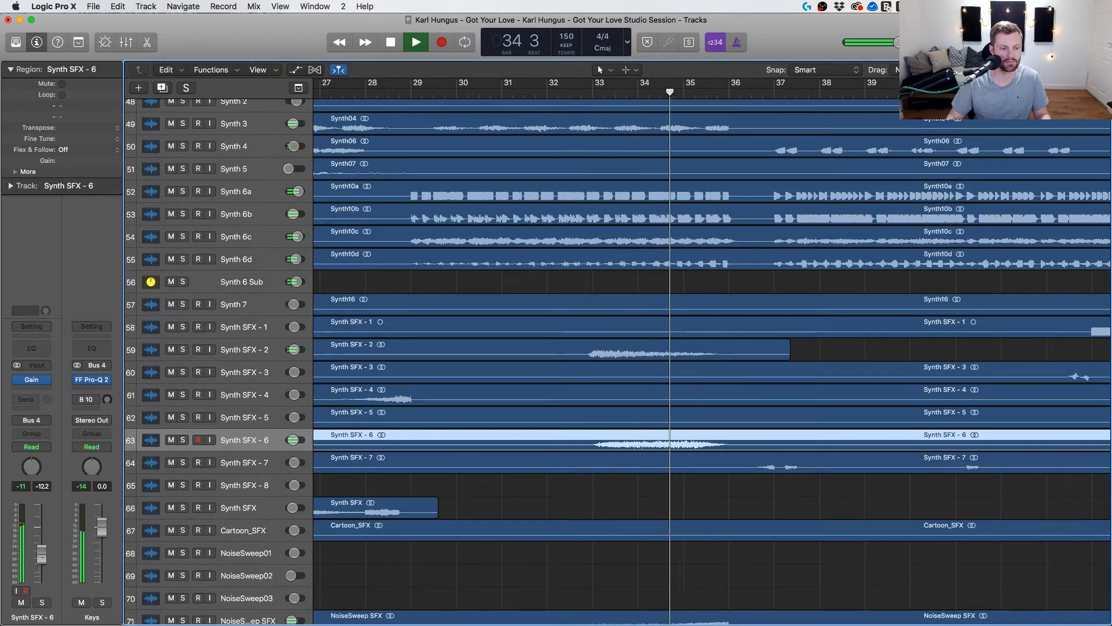
left_click_drag(44, 555, 43, 559)
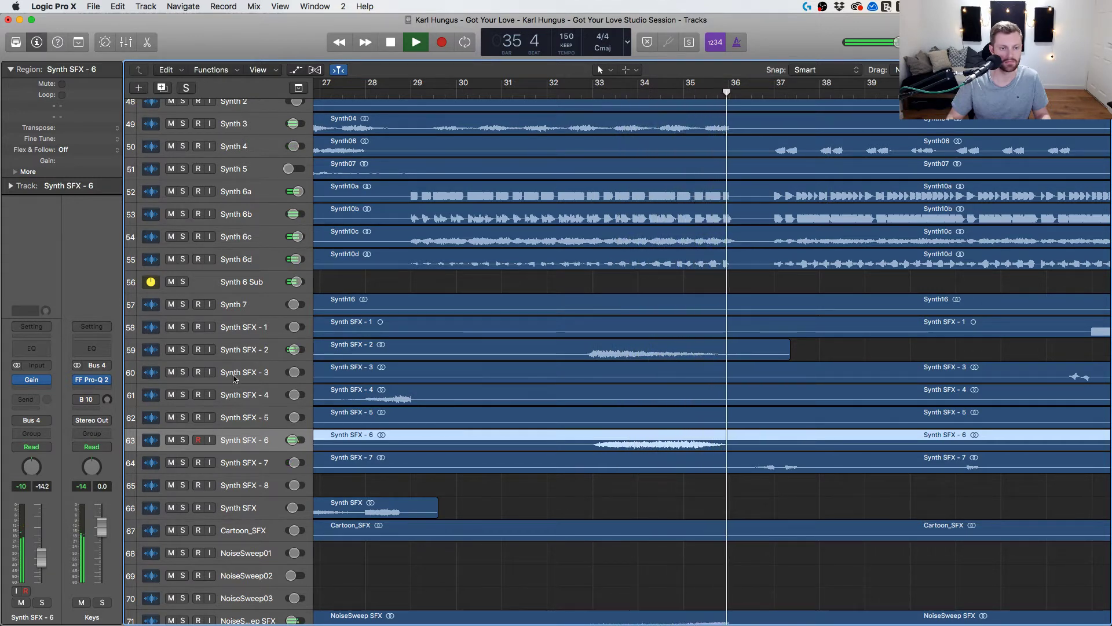
left_click(441, 348)
left_click(584, 90)
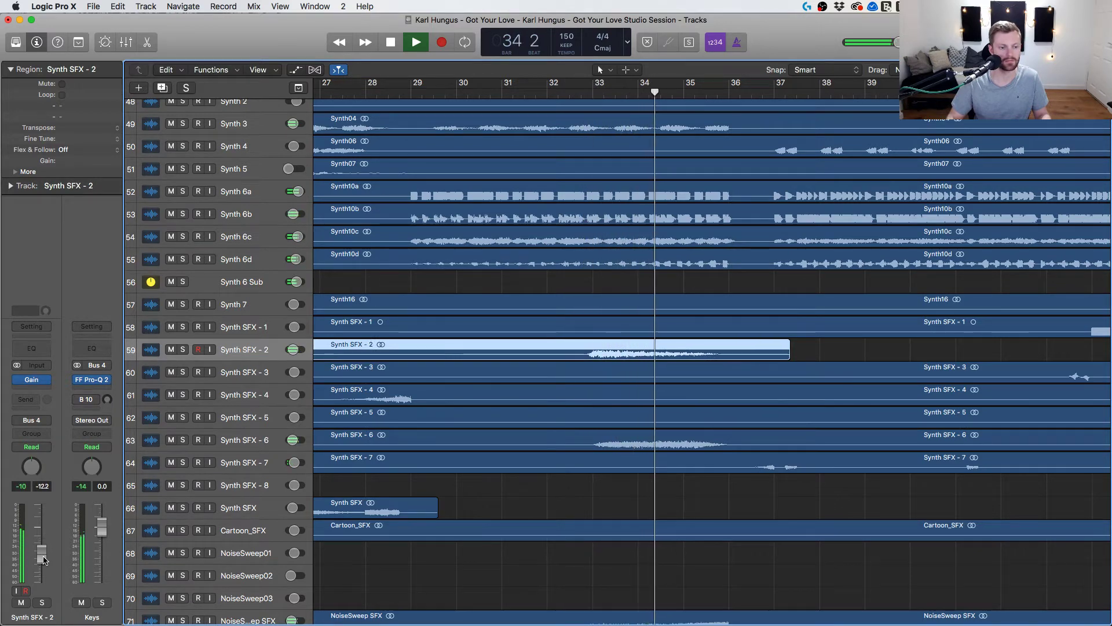
Stop playback and restart it from around bar 36.
scroll(535, 325, "up", 4)
scroll(535, 325, "up", 15)
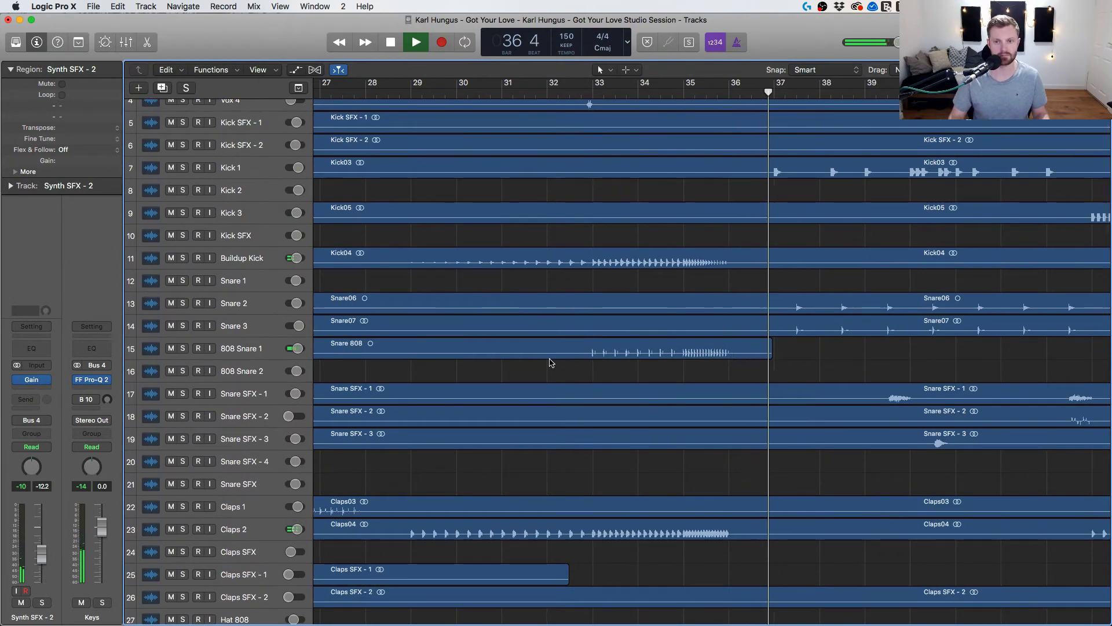
scroll(551, 362, "up", 3)
scroll(551, 362, "down", 20)
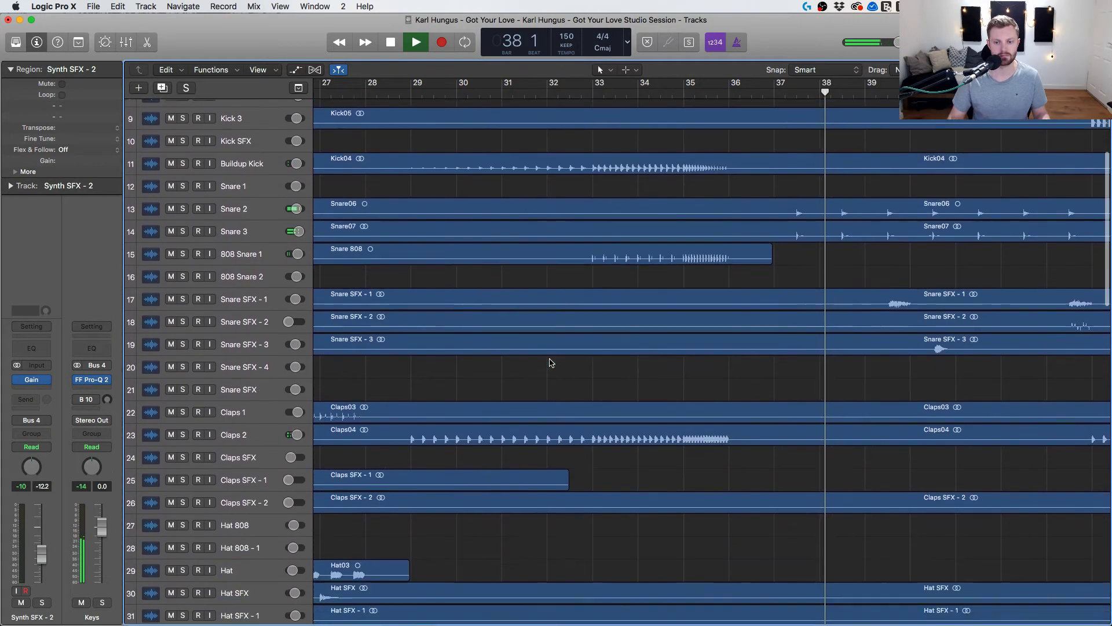
key("space")
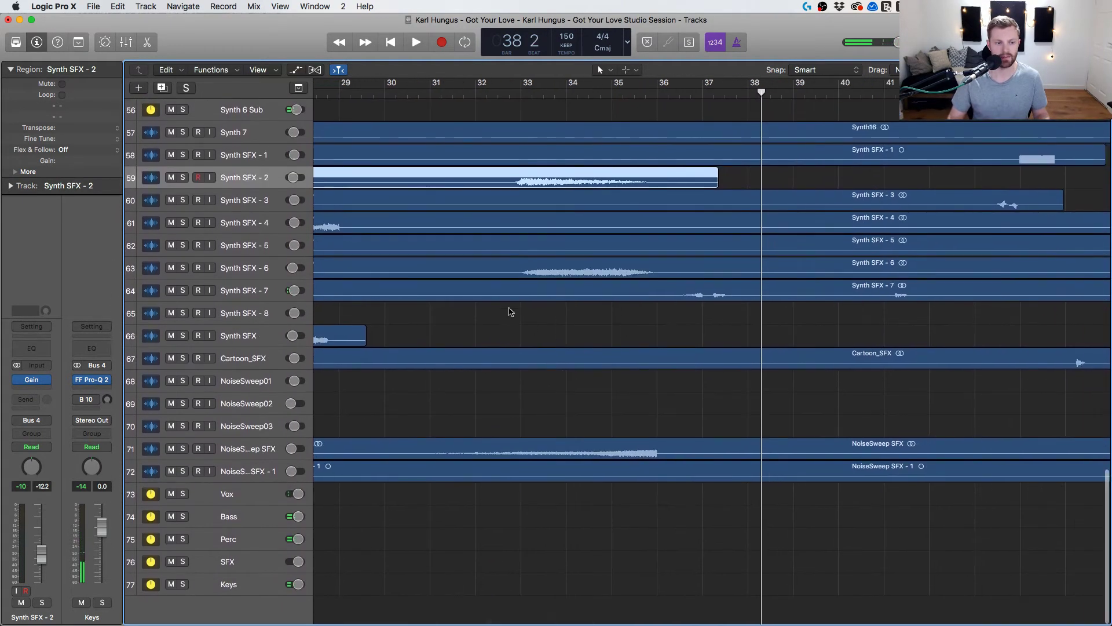
scroll(487, 306, "up", 10)
scroll(486, 306, "up", 1)
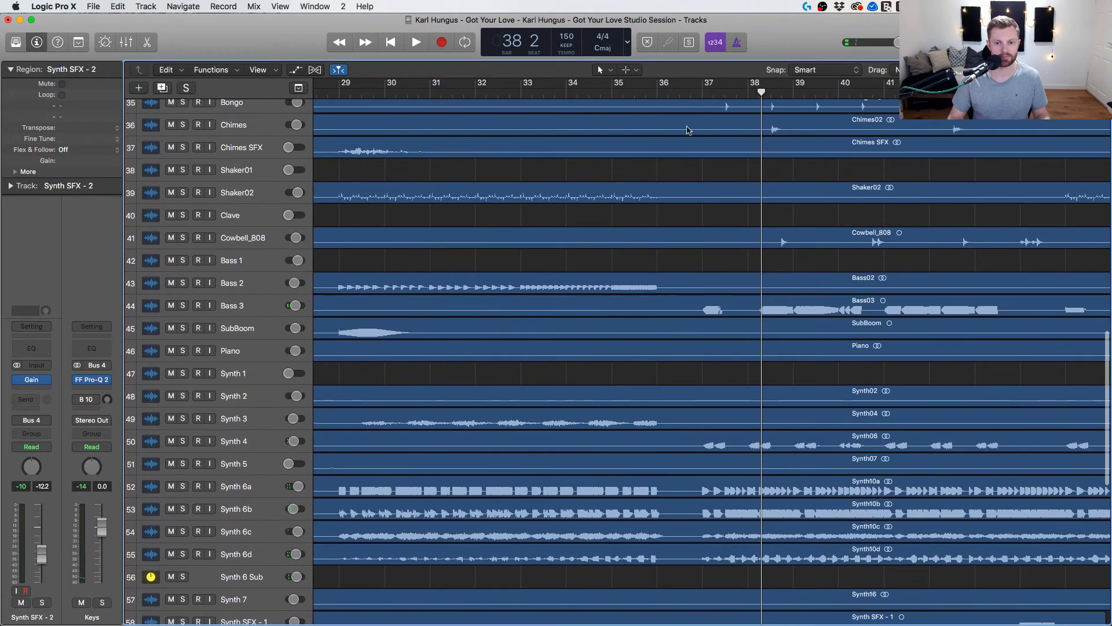
left_click(683, 99)
key("space")
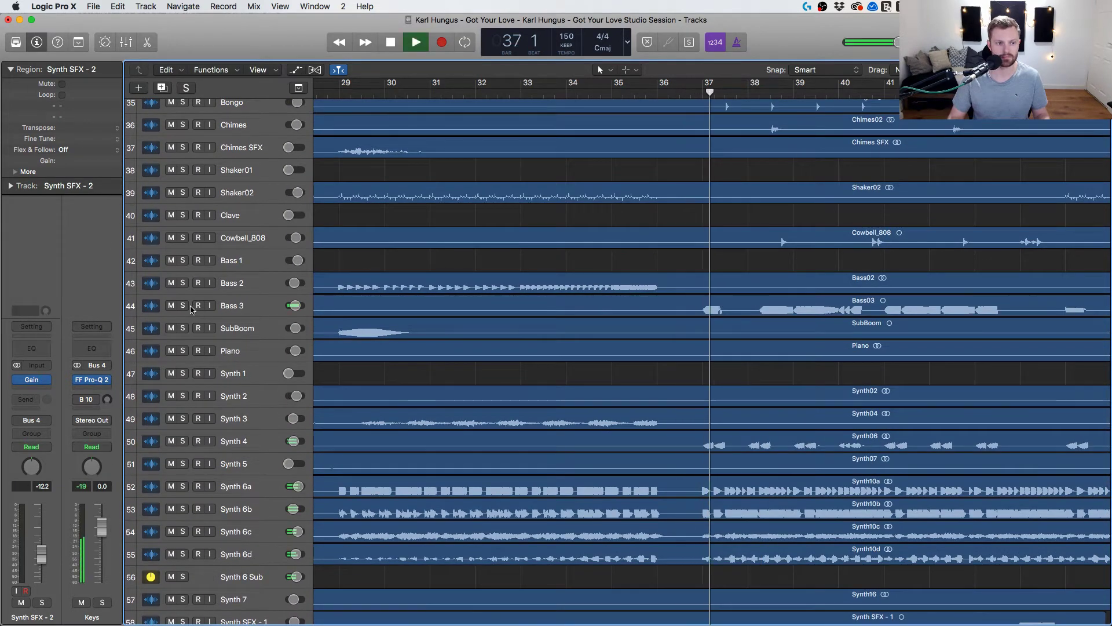
key("space")
key("space")
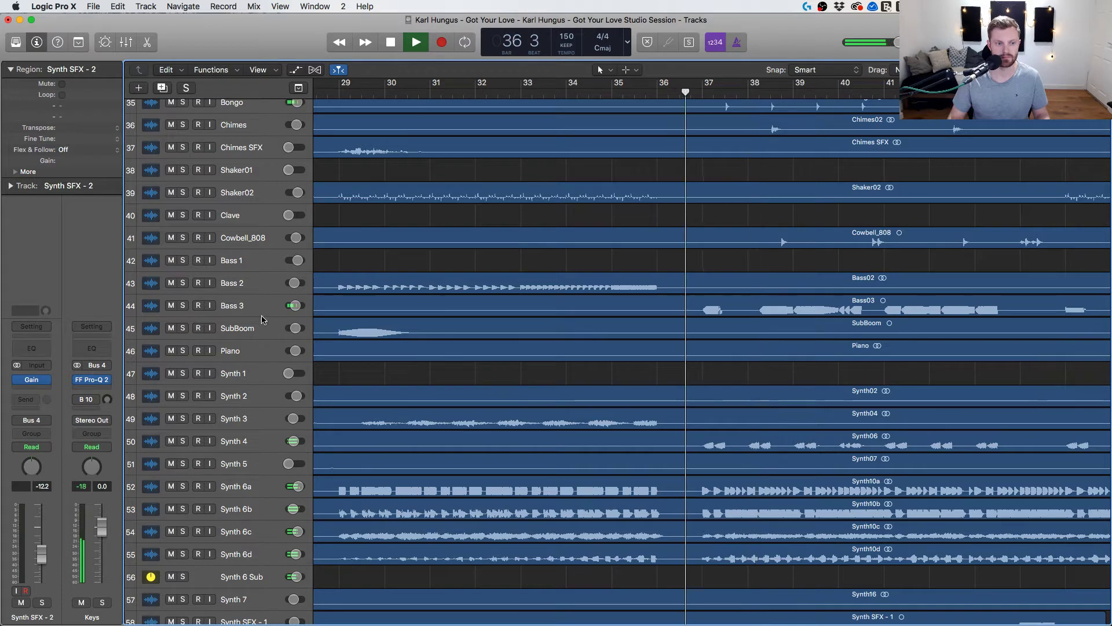
Audition Bass 3 in solo while replaying the passage around bar 36.
left_click(183, 305)
left_click(183, 305)
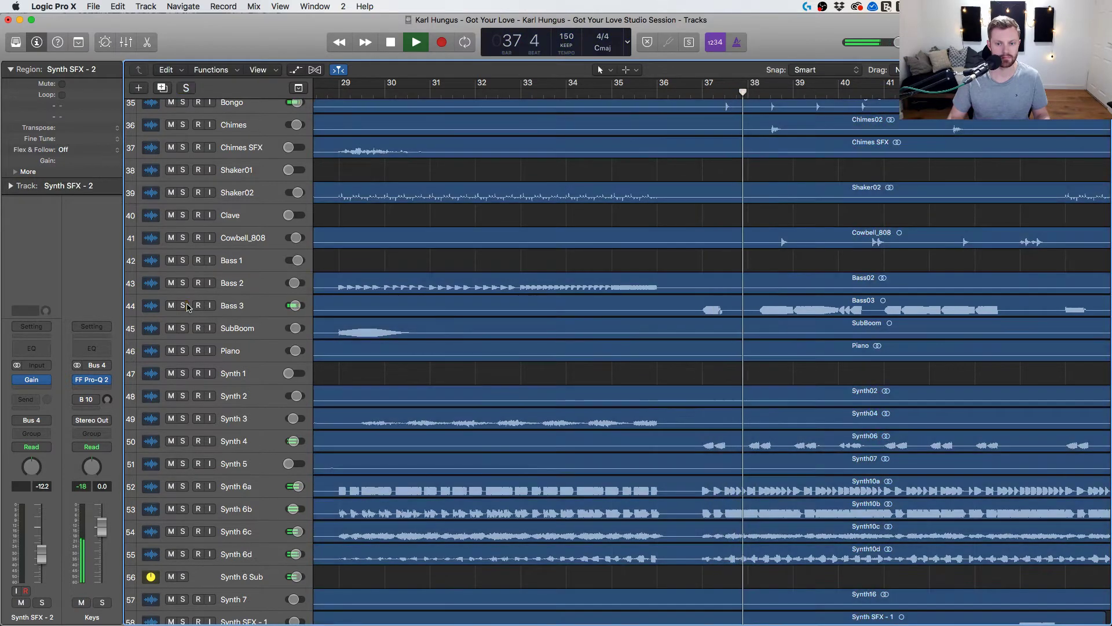
key("space")
key("space")
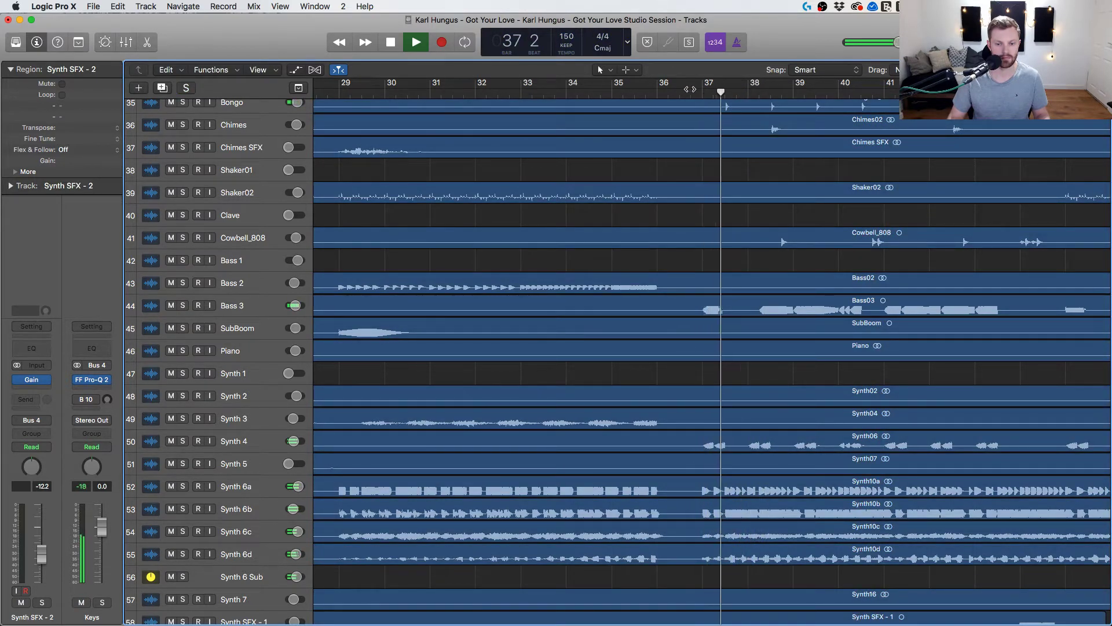
key("space")
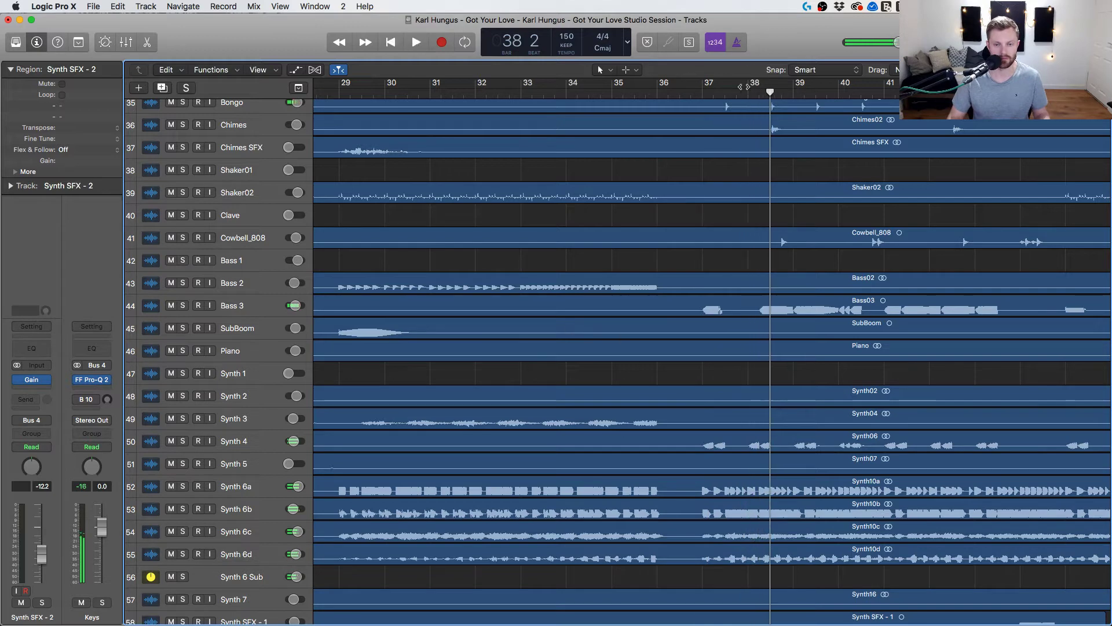
key("space")
Turn on cycle looping and switch from the arrangement to the mixer.
scroll(683, 195, "up", 10)
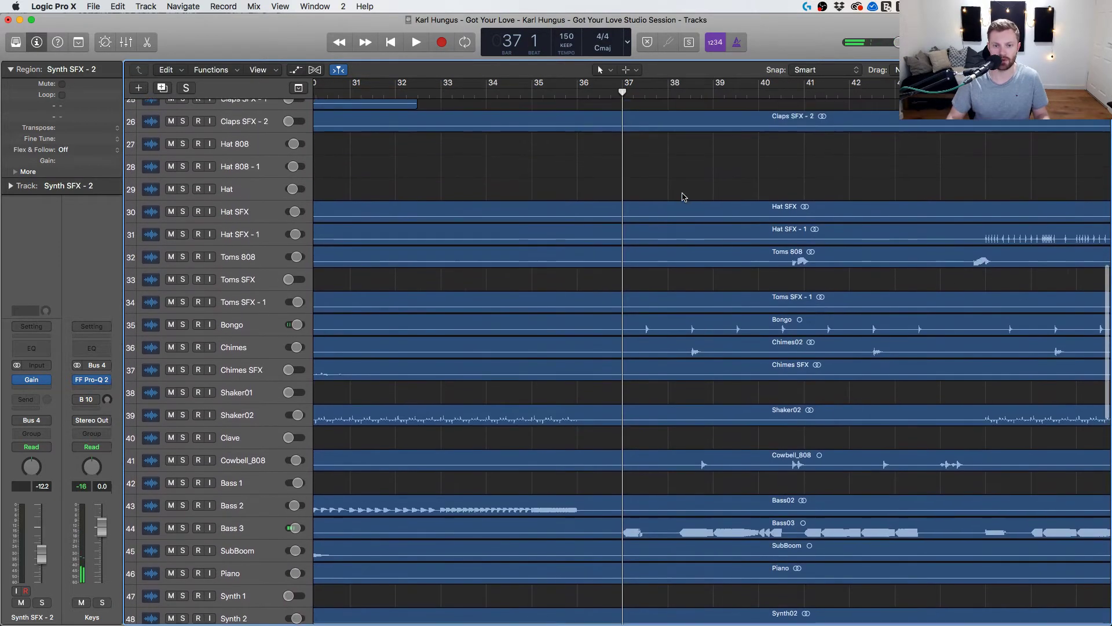
scroll(683, 196, "up", 10)
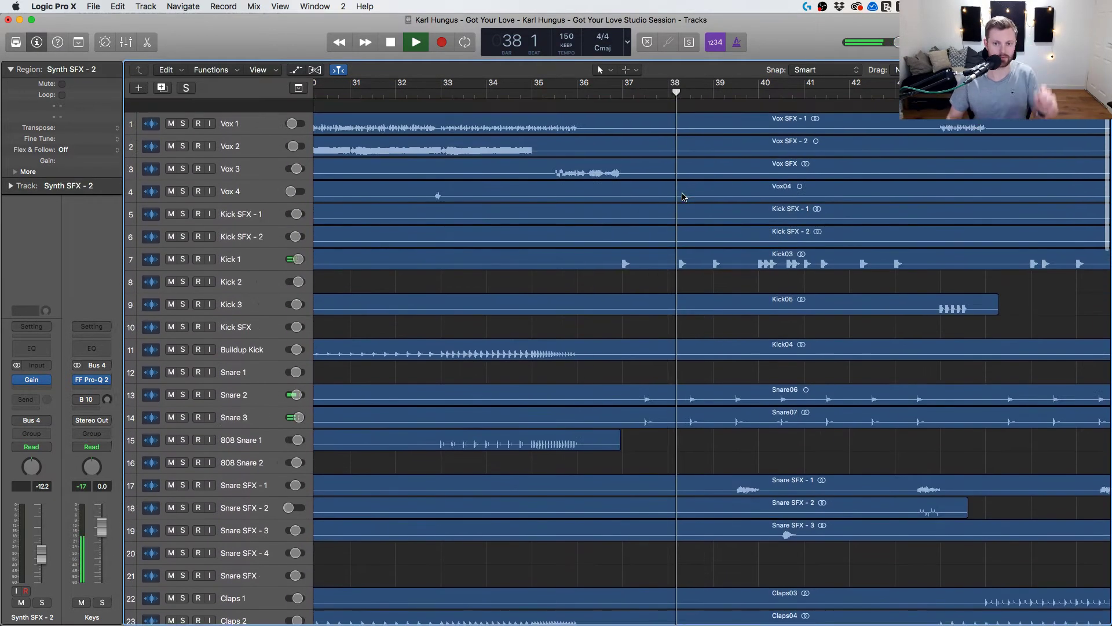
scroll(683, 200, "down", 13)
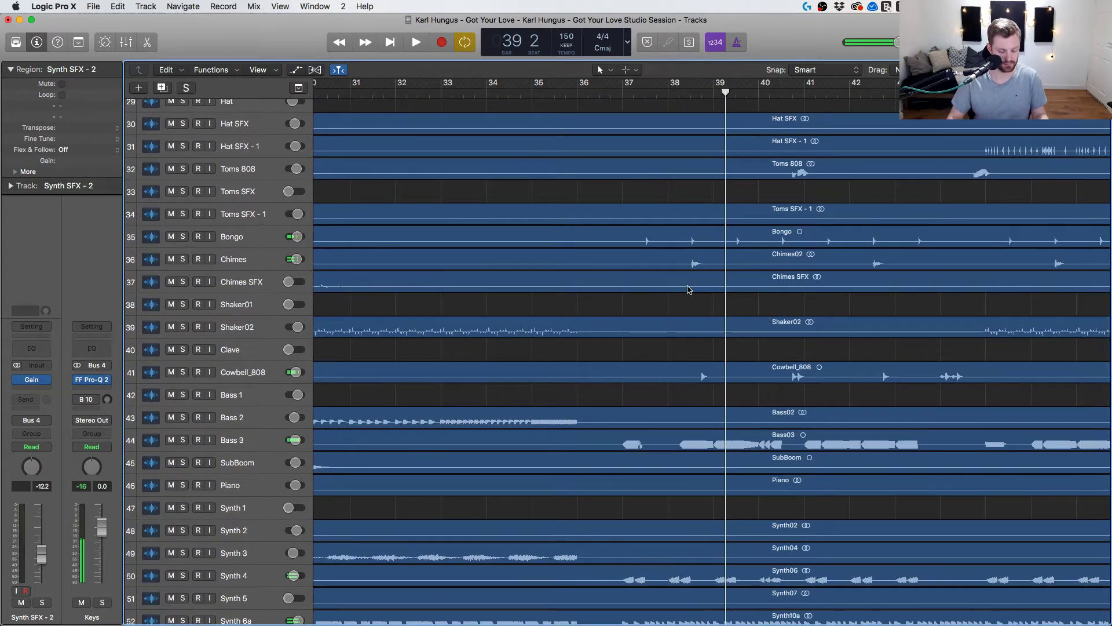
key("c")
key("x")
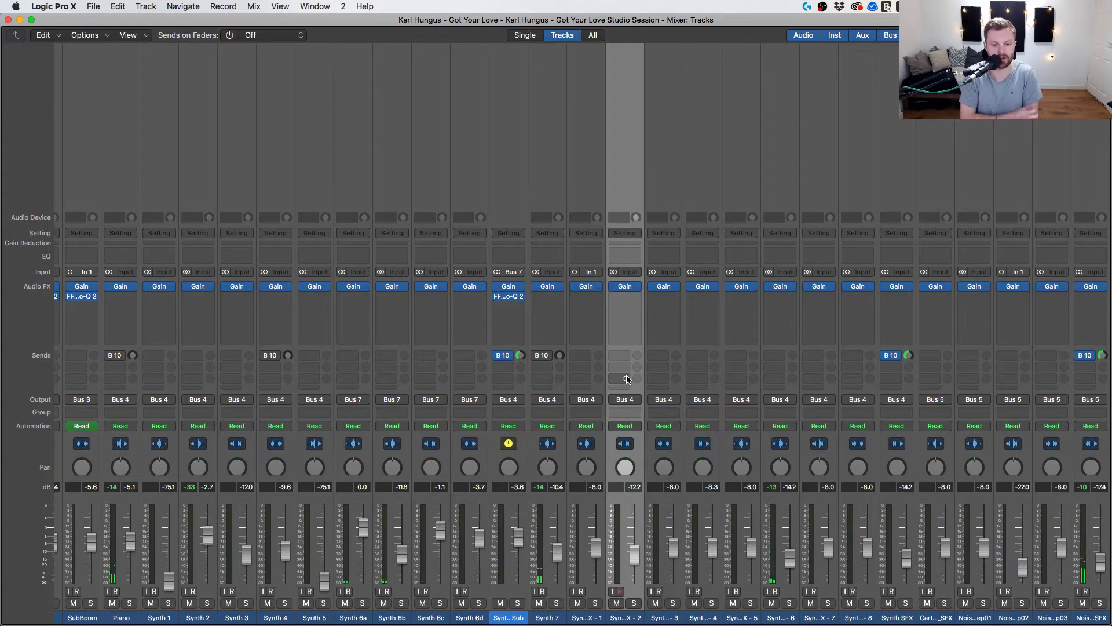
Find the Synth 6 Sub strip in the mixer and open its FF Pro-Q 2 window.
scroll(630, 514, "down", 1)
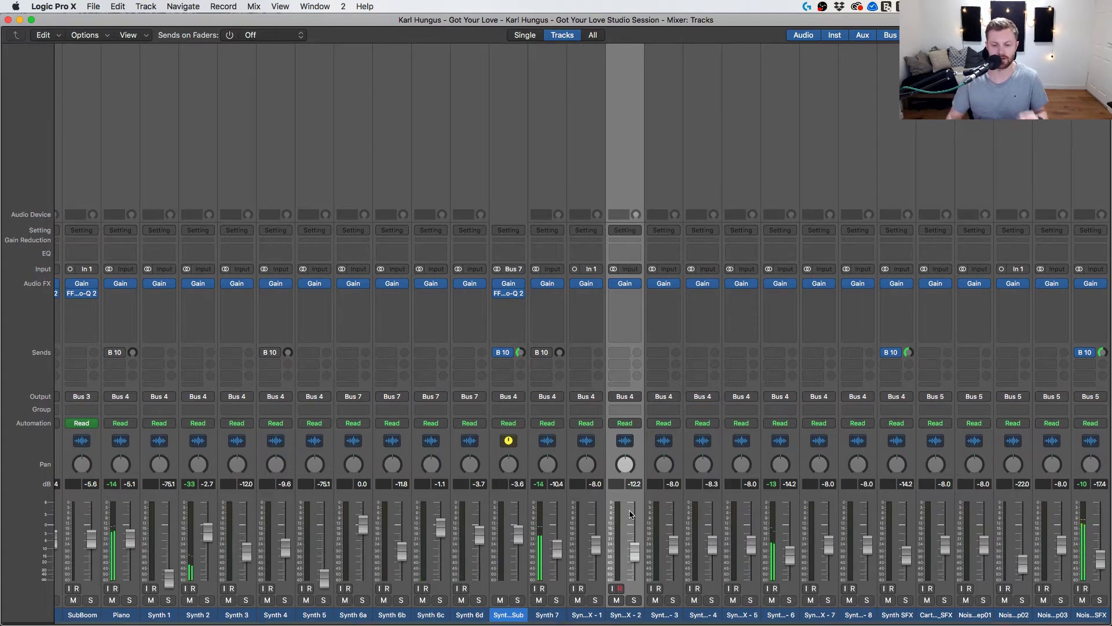
scroll(630, 514, "right", 10)
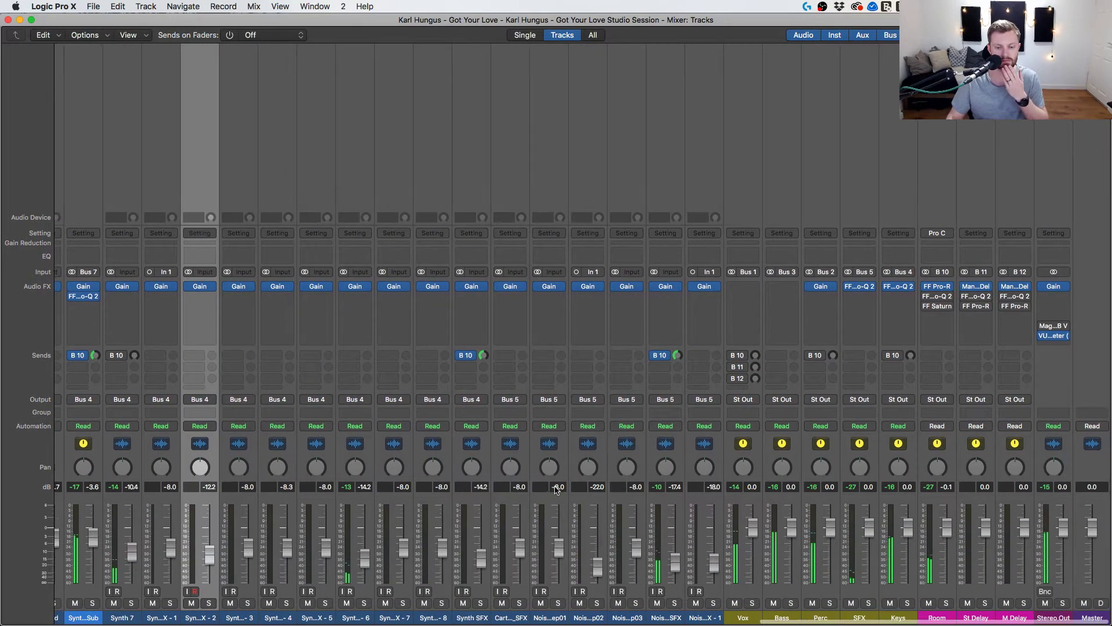
scroll(555, 490, "left", 10)
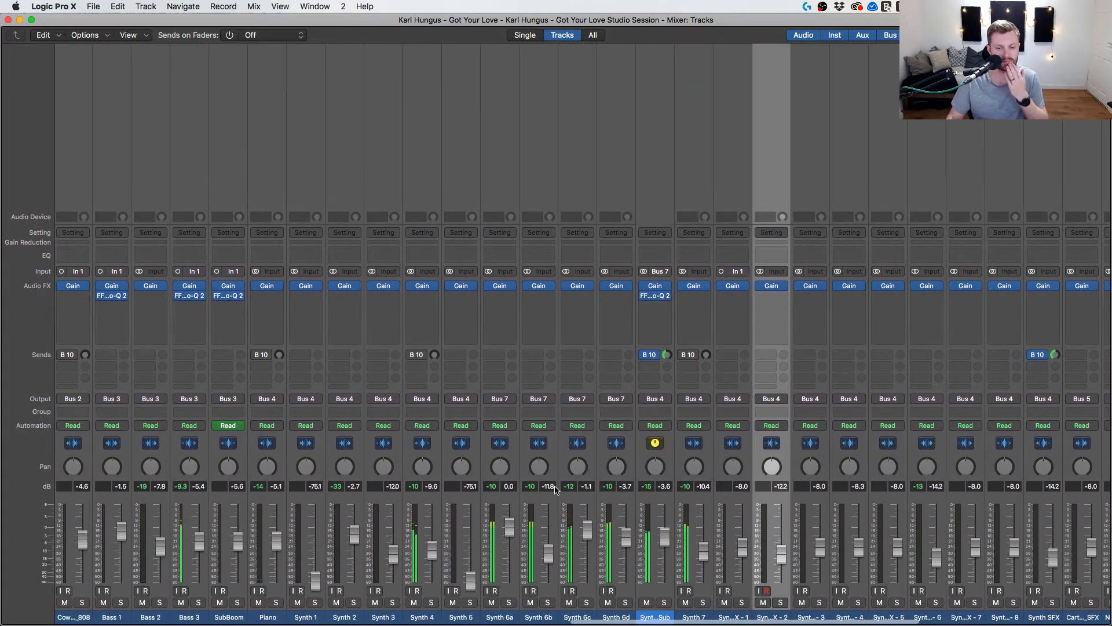
scroll(555, 490, "left", 5)
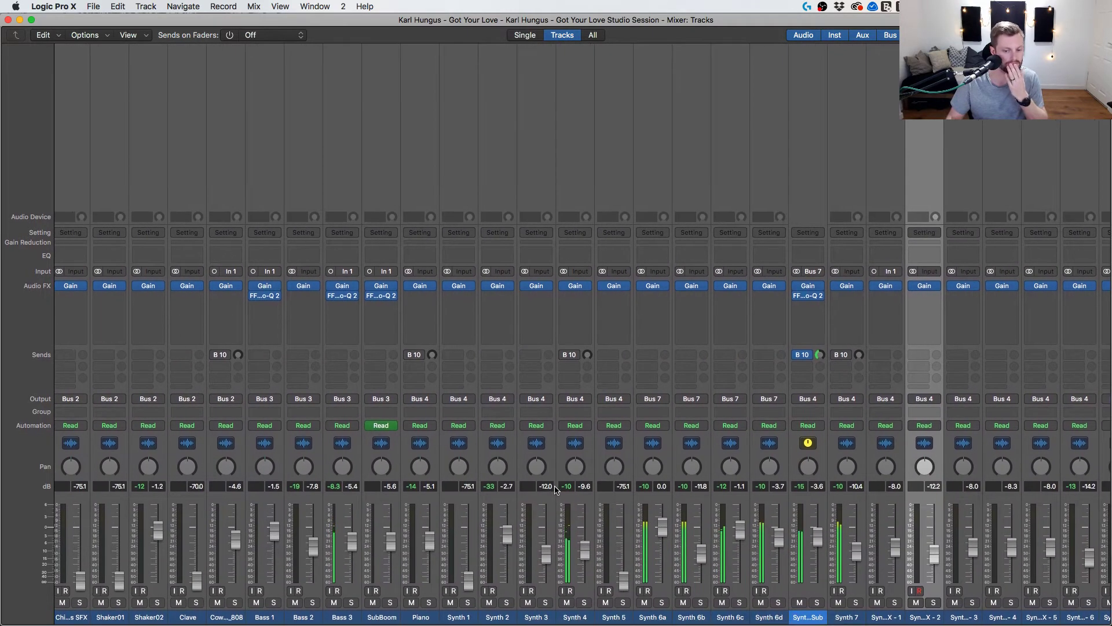
scroll(829, 578, "right", 2)
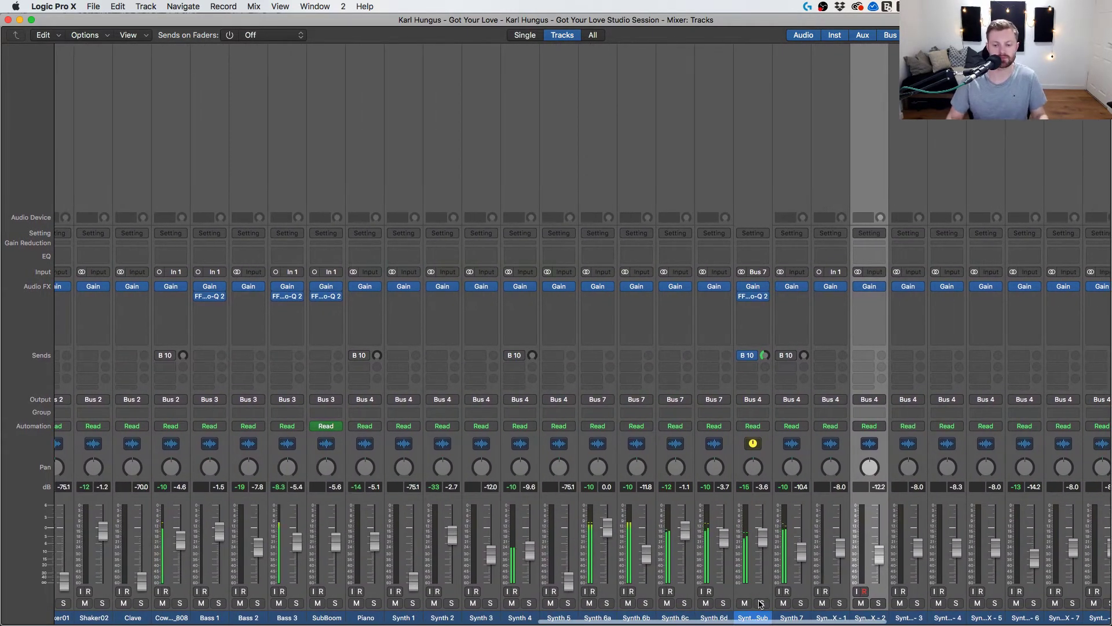
left_click(772, 268)
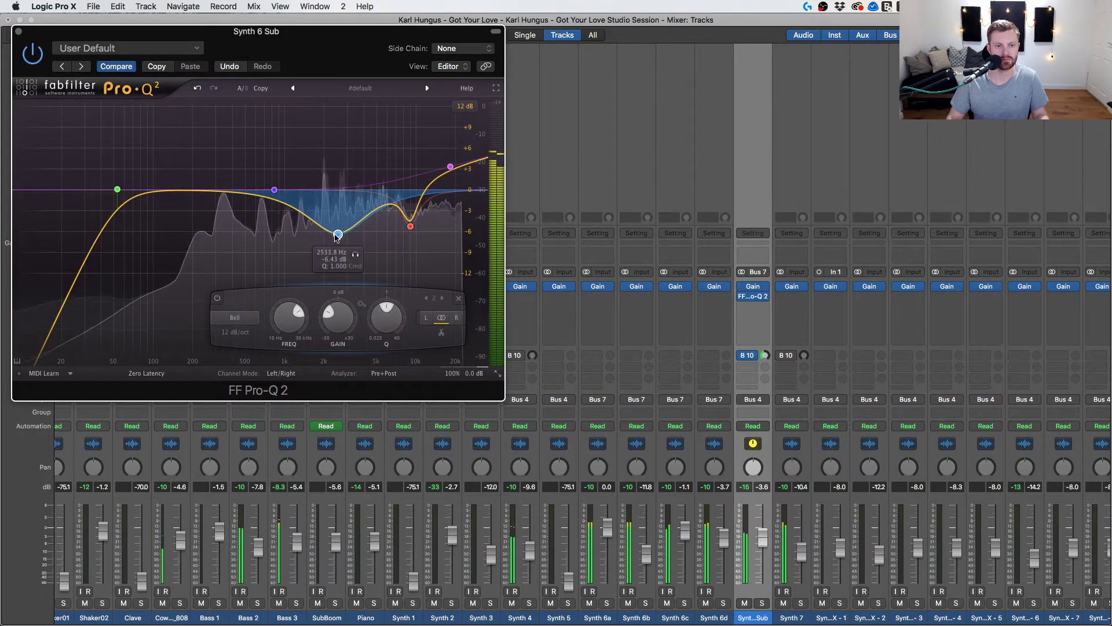
Raise the Pro-Q 2 dip near 2.55 kHz from -5.7 to -5.2 dB, then mute Synth 6a.
left_click_drag(336, 233, 338, 229)
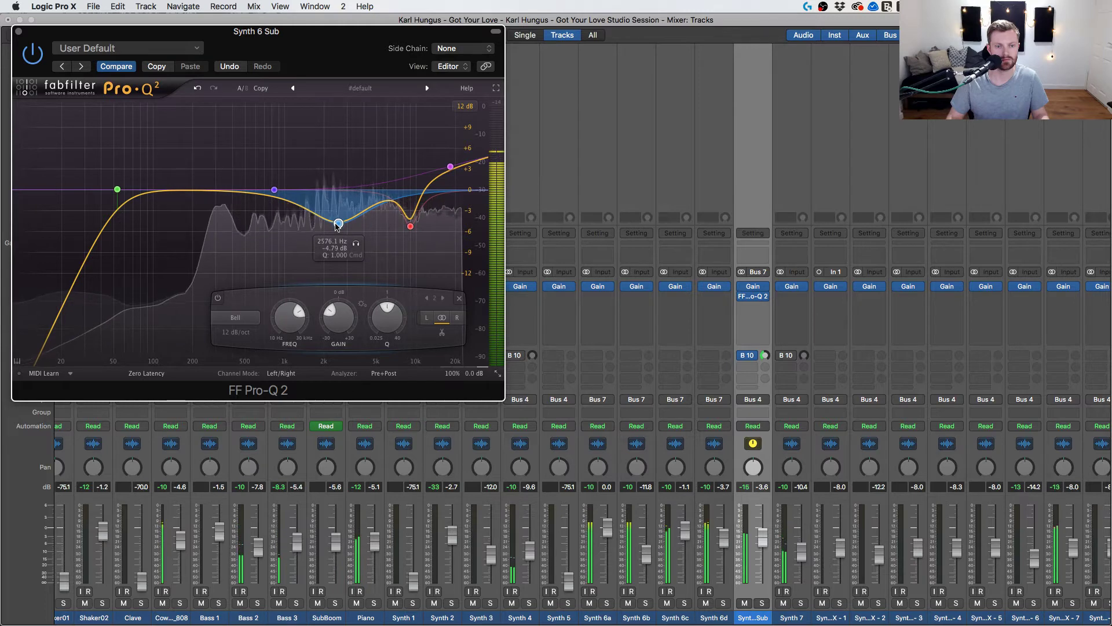
left_click(629, 604)
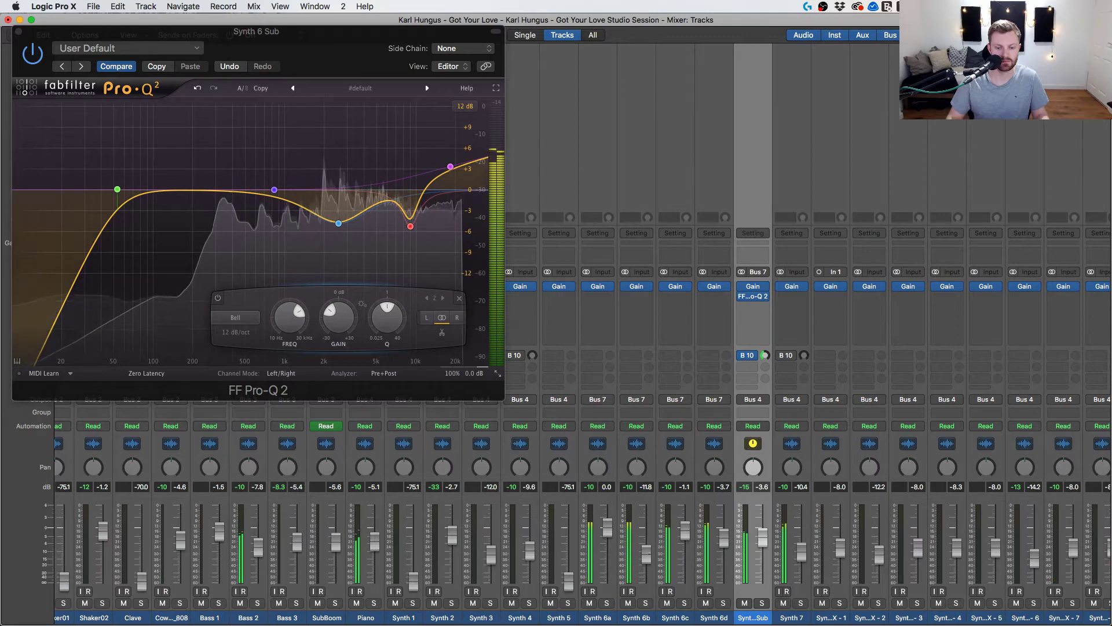
left_click(590, 604)
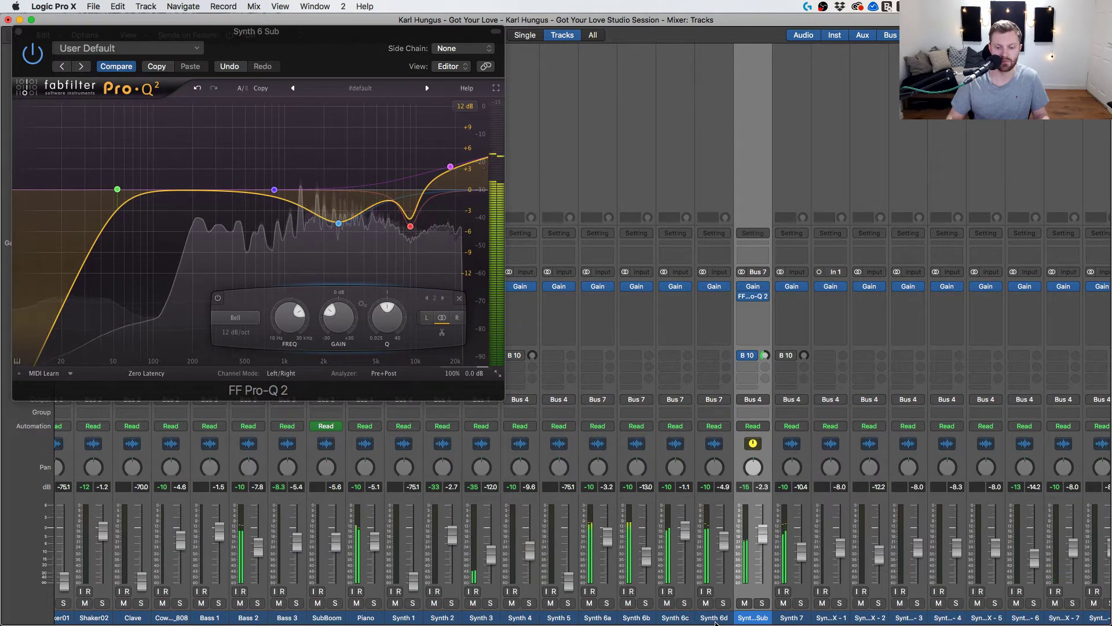
Insert a stereo Soundtoys Decapitator after Pro-Q 2 on Synth 6 Sub and nudge its low cut.
left_click(753, 306)
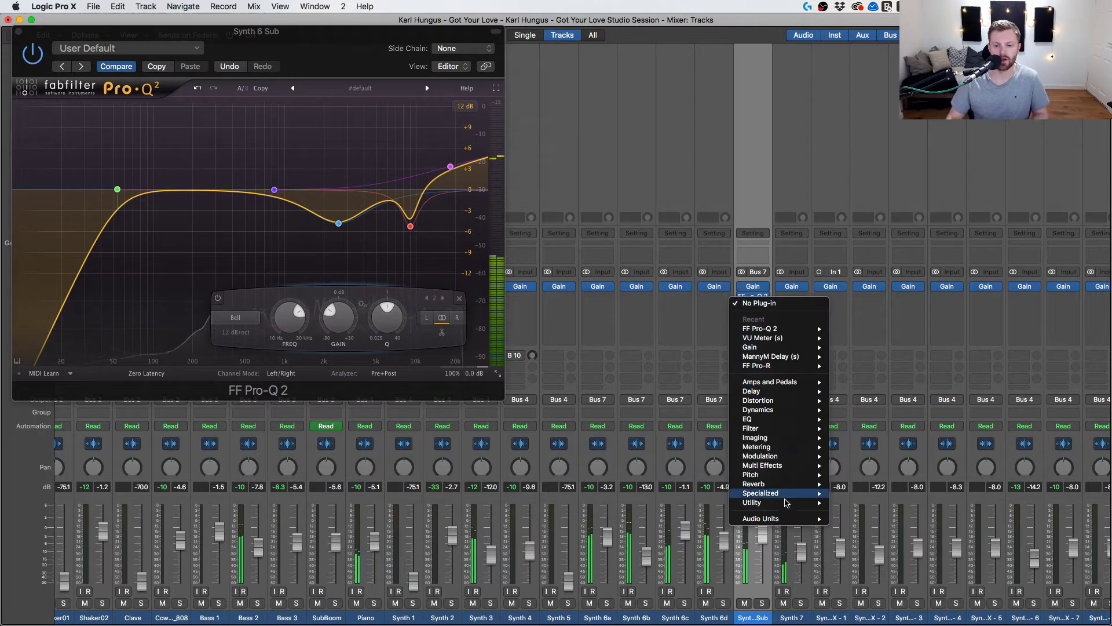
mouse_move(766, 518)
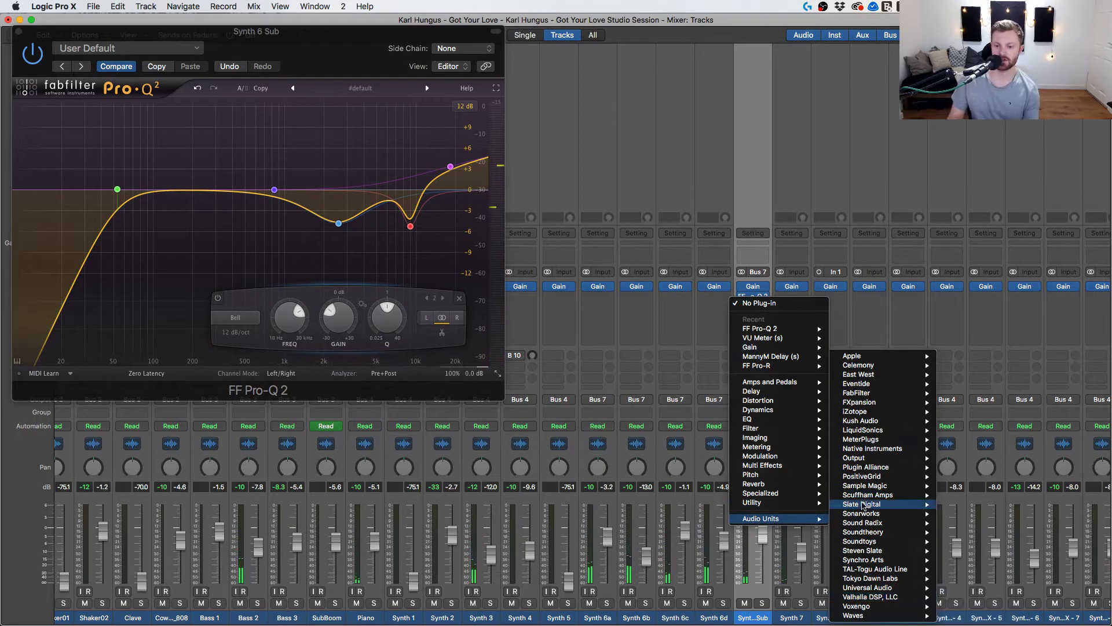
mouse_move(869, 541)
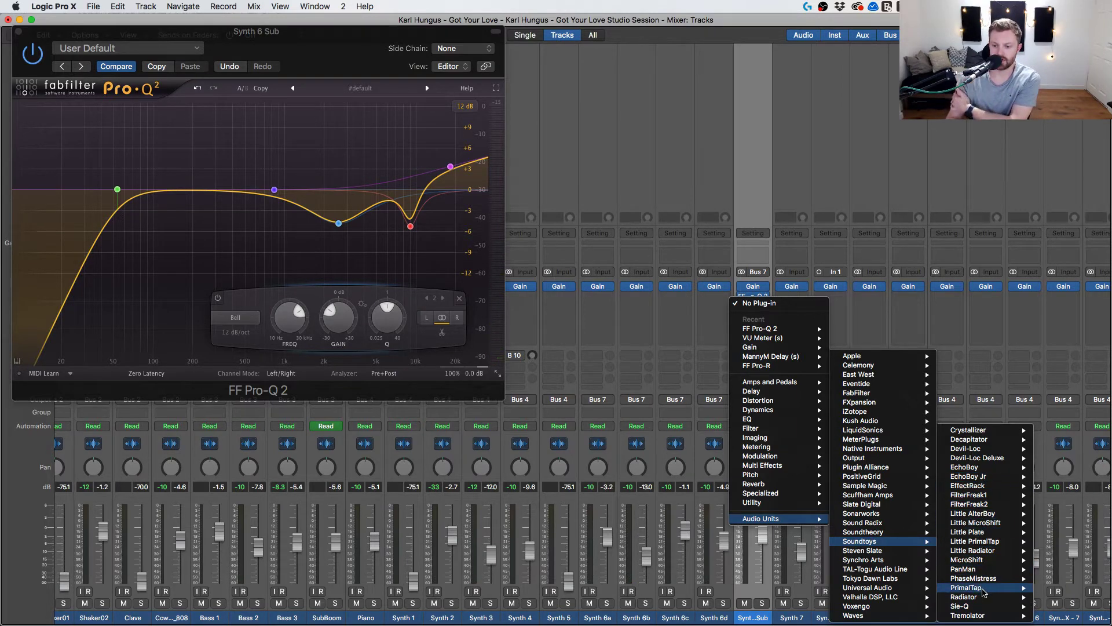
mouse_move(979, 597)
mouse_move(985, 439)
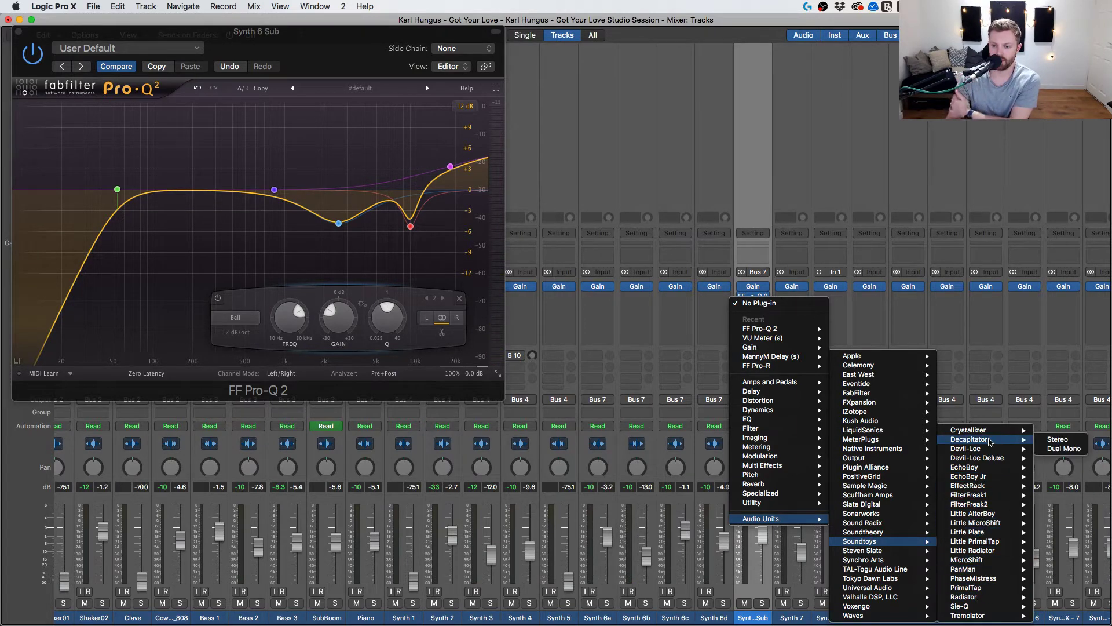
left_click(1058, 440)
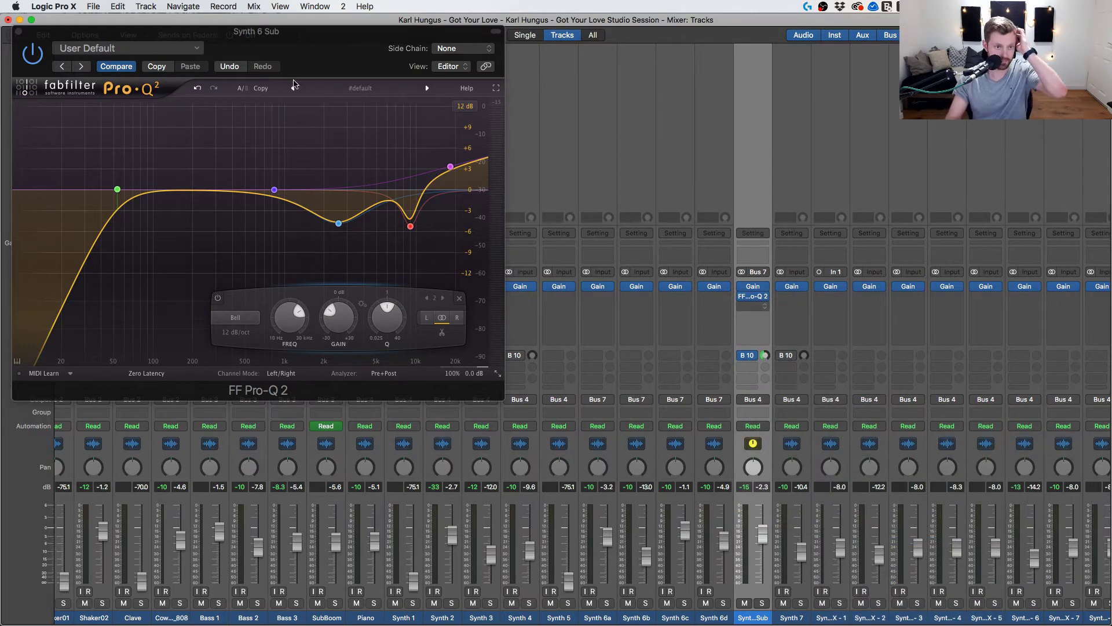
left_click_drag(332, 55, 550, 134)
left_click_drag(422, 353, 414, 347)
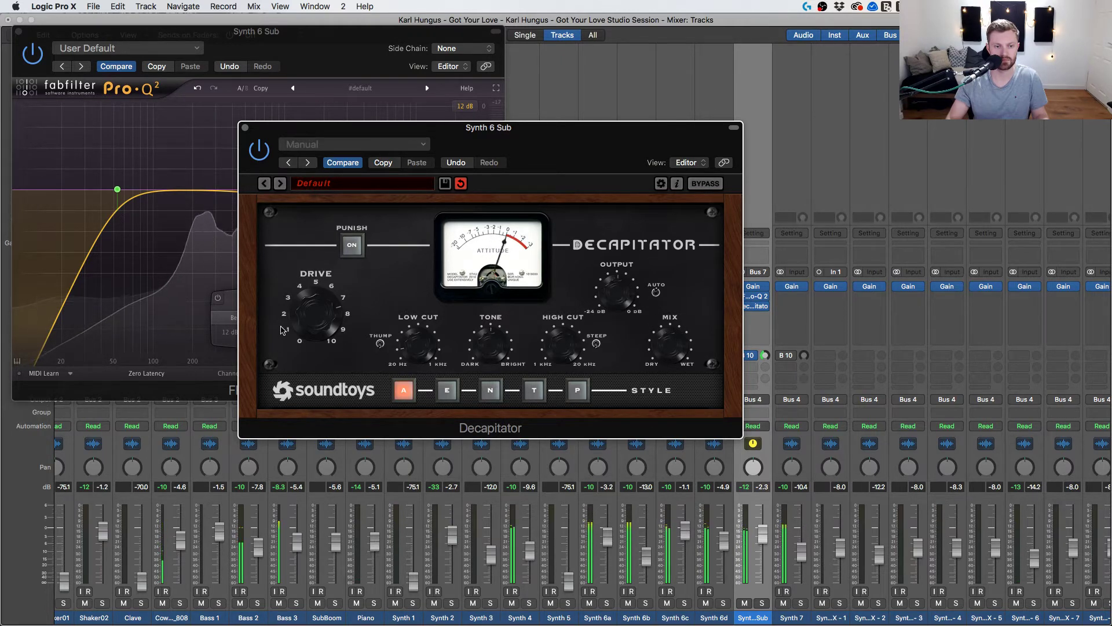
Audition Decapitator styles A, E, N, T and P with a bypass comparison, settling on E.
left_click(446, 390)
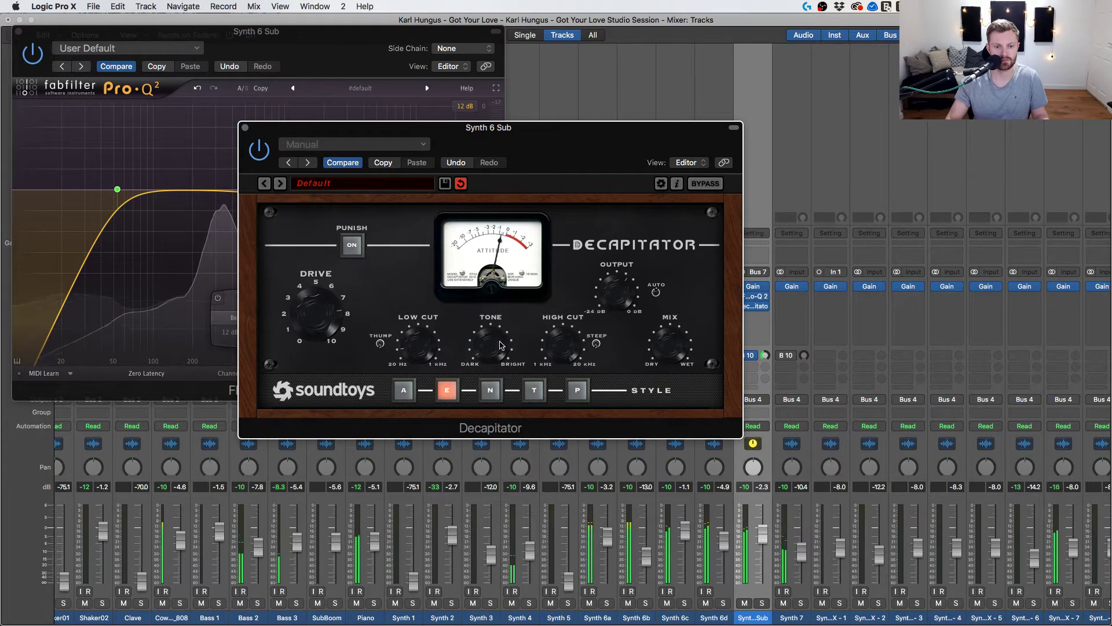
left_click(490, 388)
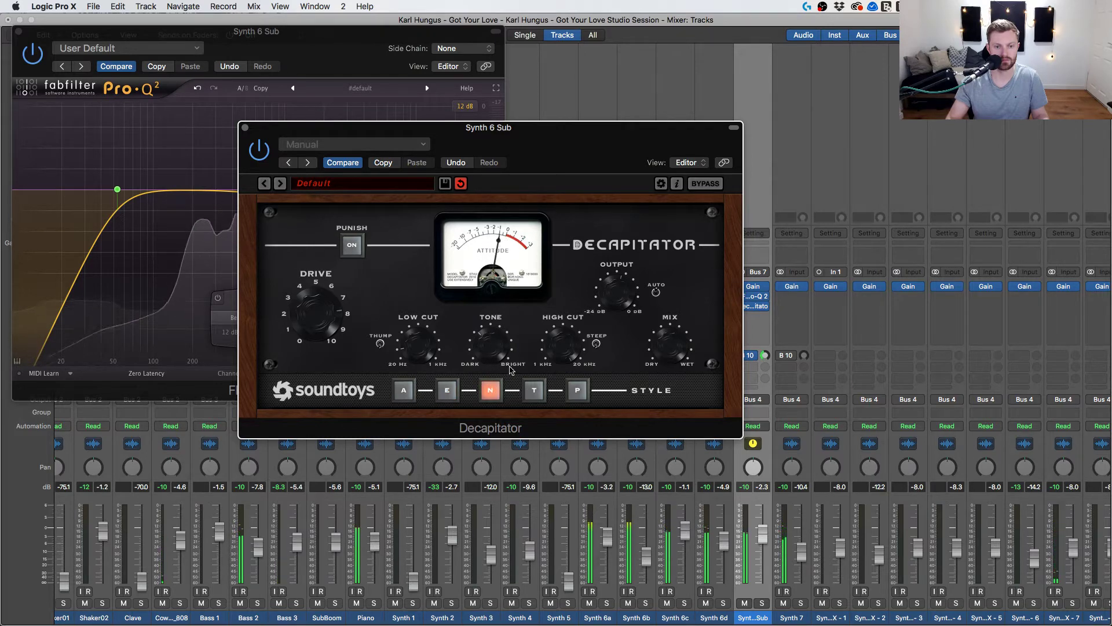
left_click(533, 391)
left_click(577, 392)
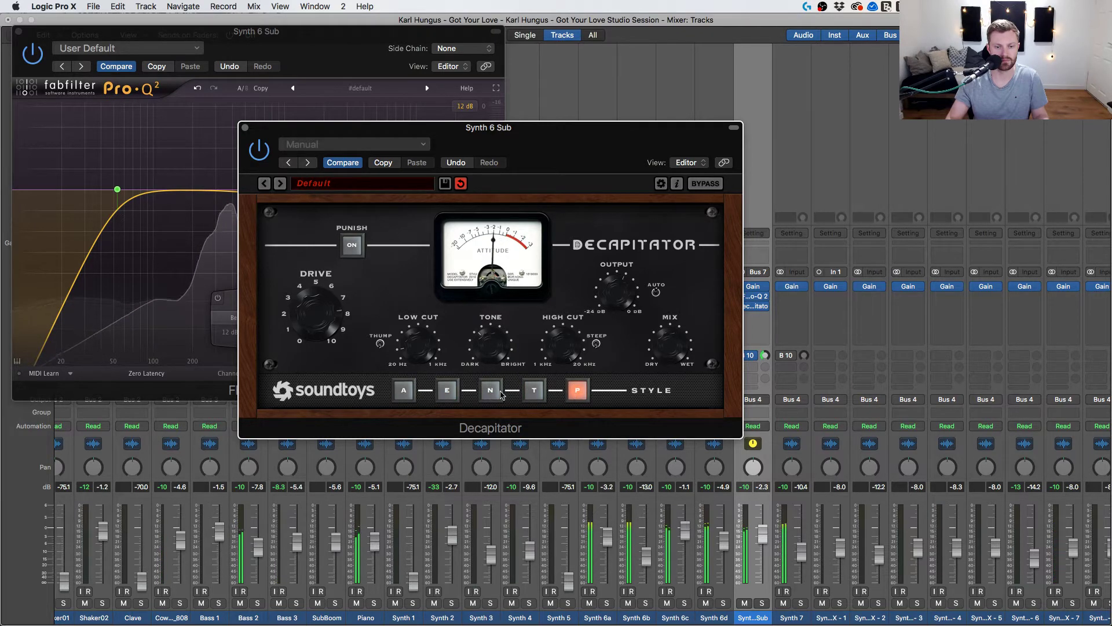
left_click(404, 392)
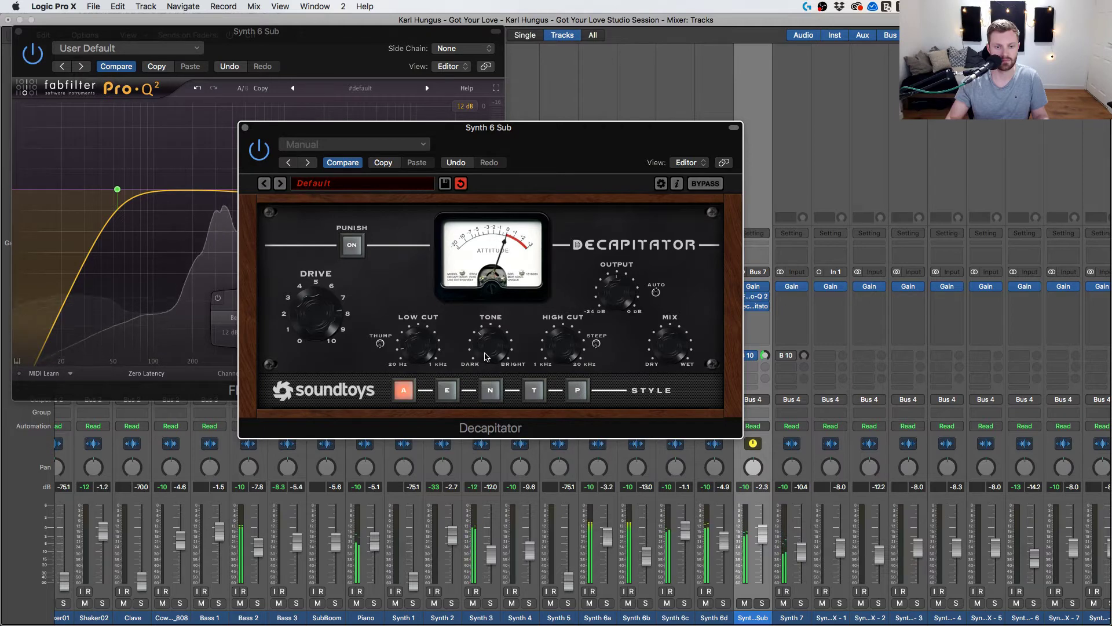
left_click(259, 150)
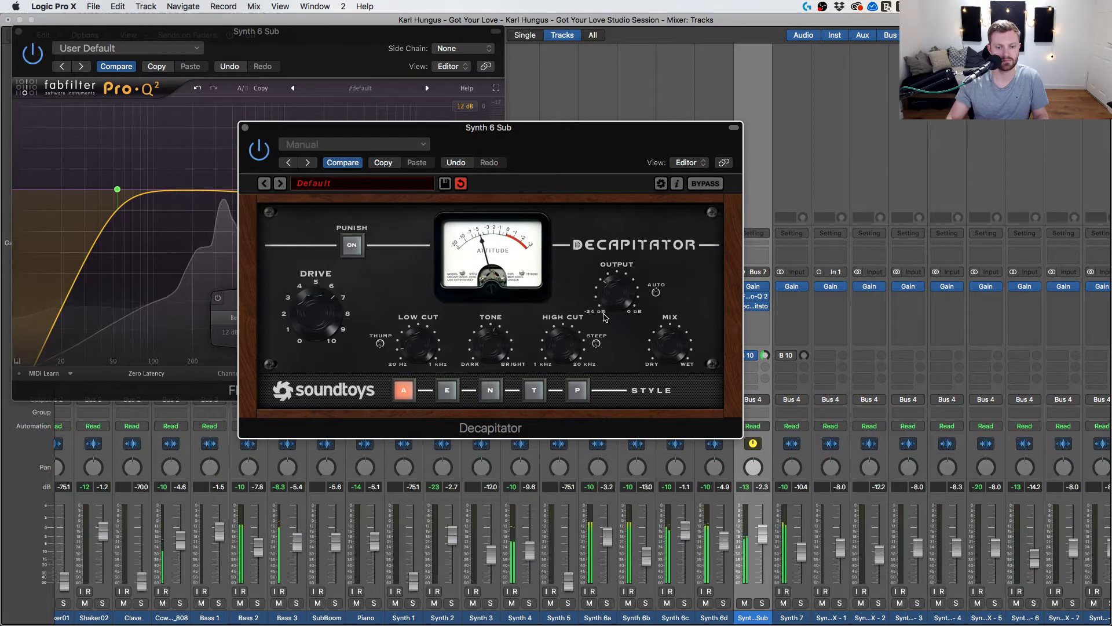
left_click_drag(623, 152, 592, 145)
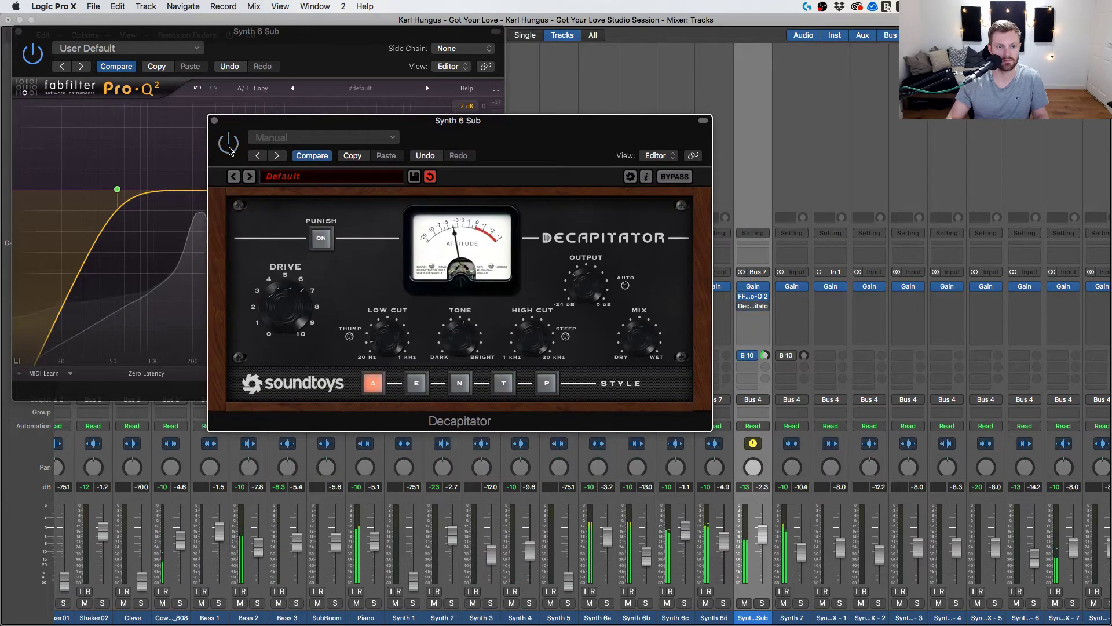
left_click(417, 384)
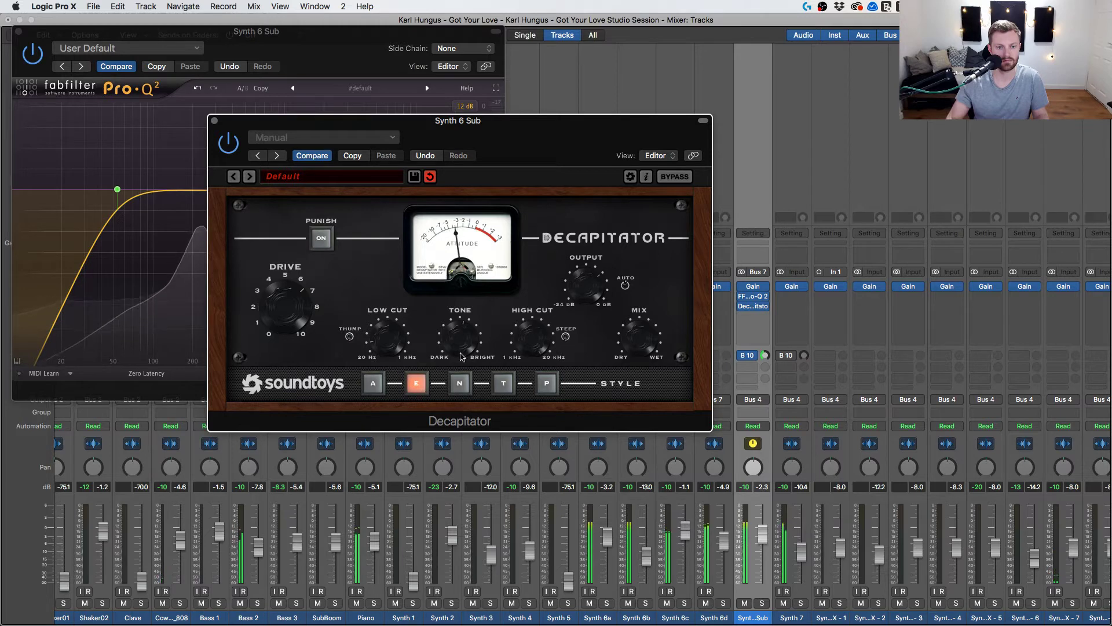
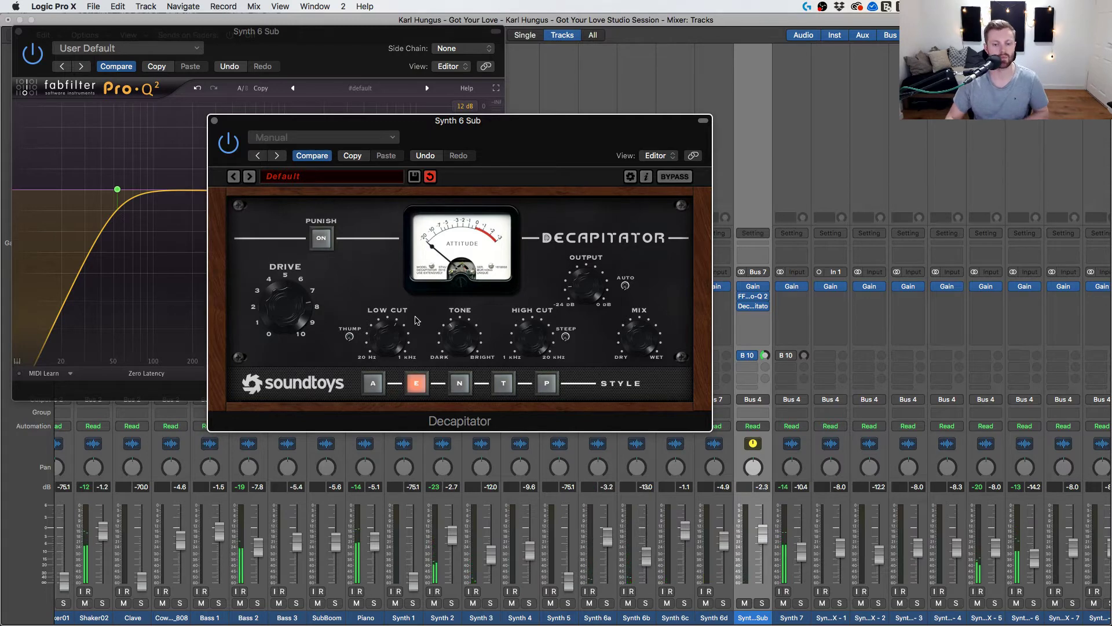
Nudge the Synth 6 Sub level up and compare the Decapitator bypassed versus enabled.
left_click_drag(762, 535, 762, 533)
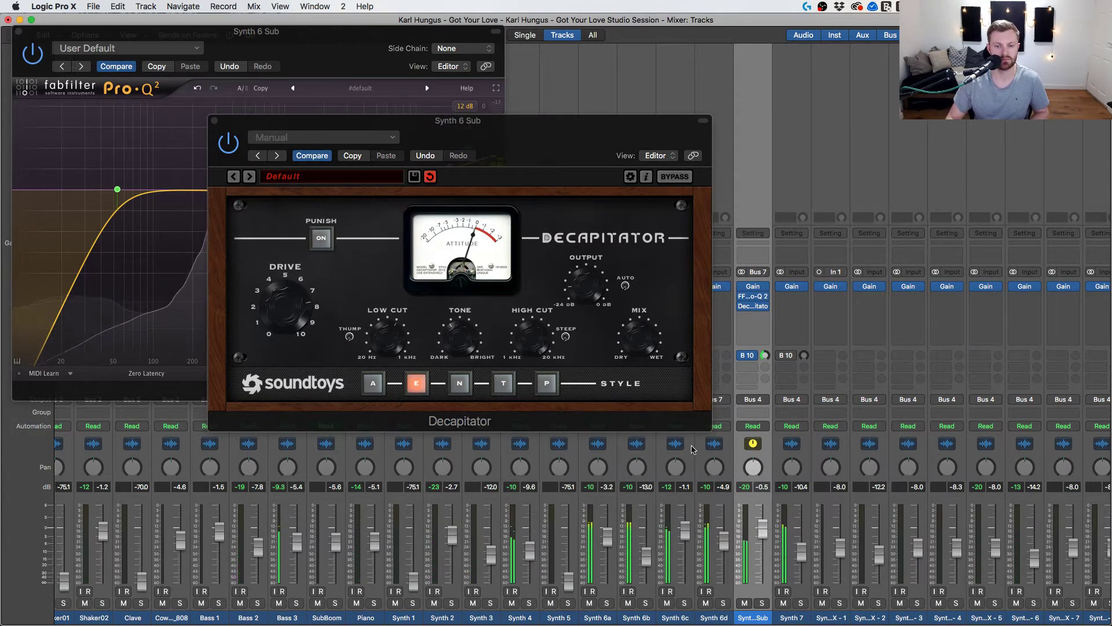
left_click(230, 143)
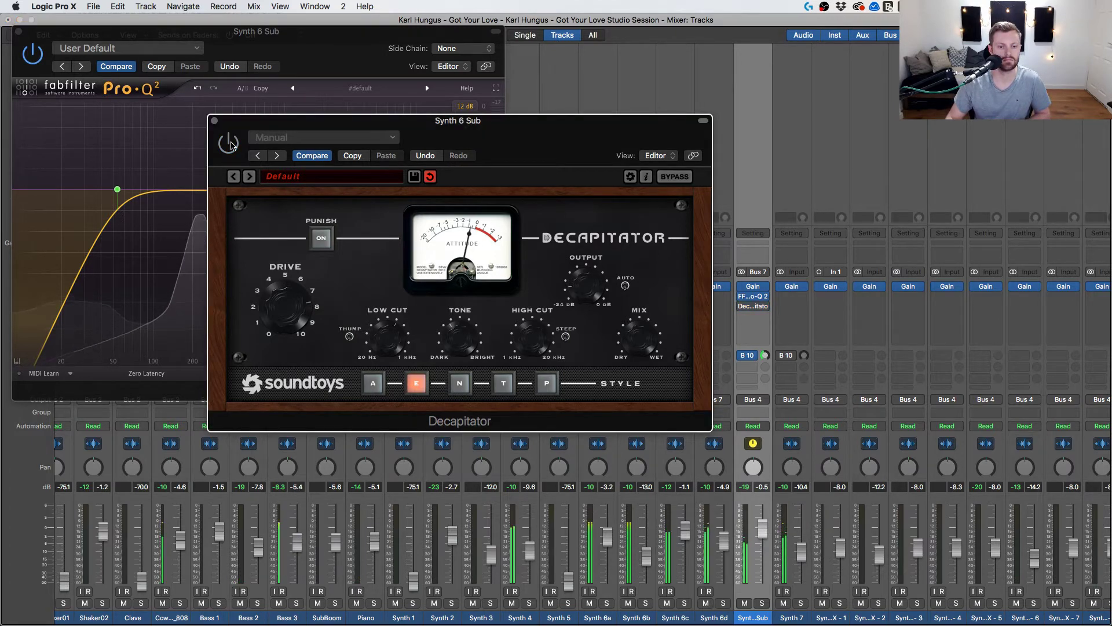
left_click(230, 144)
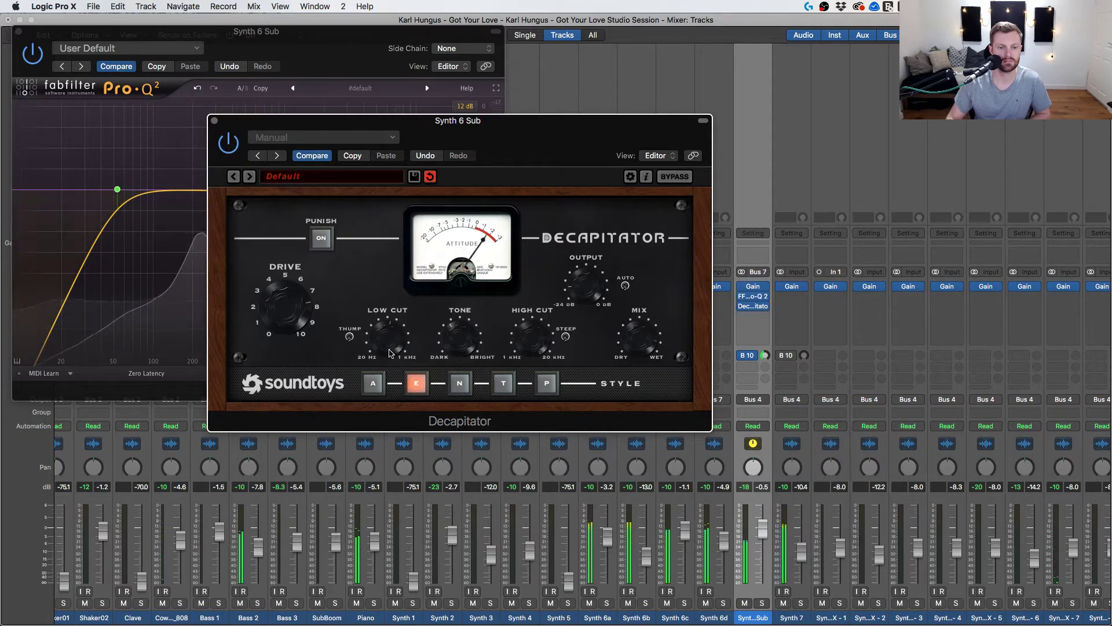
Try Decapitator style A, settle back on E, and close the Decapitator and Pro-Q 2 windows.
left_click(374, 383)
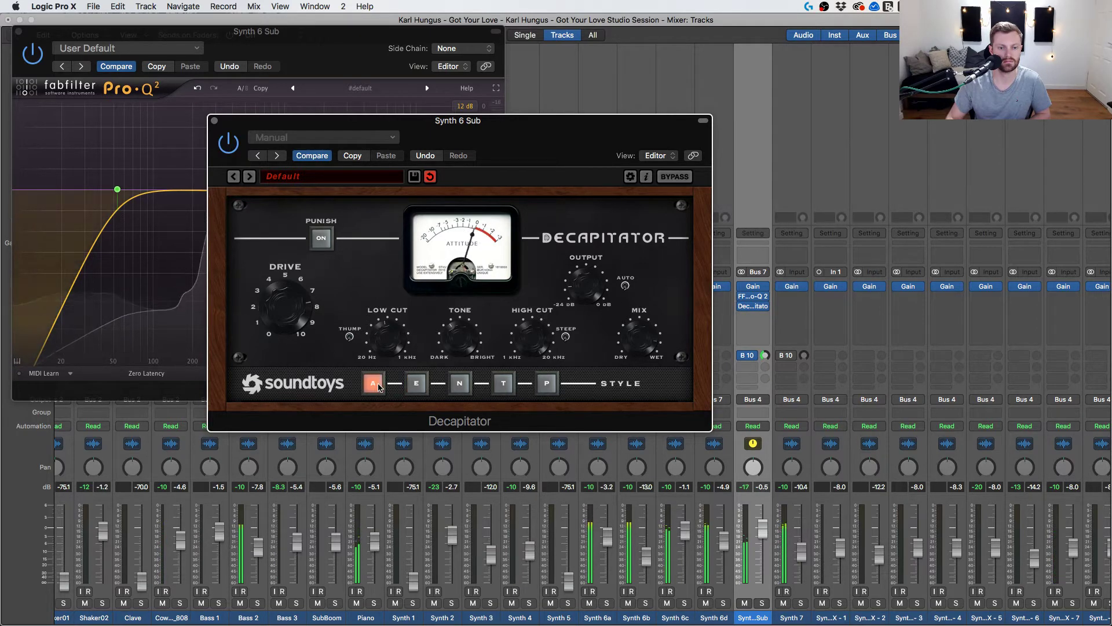
left_click(410, 386)
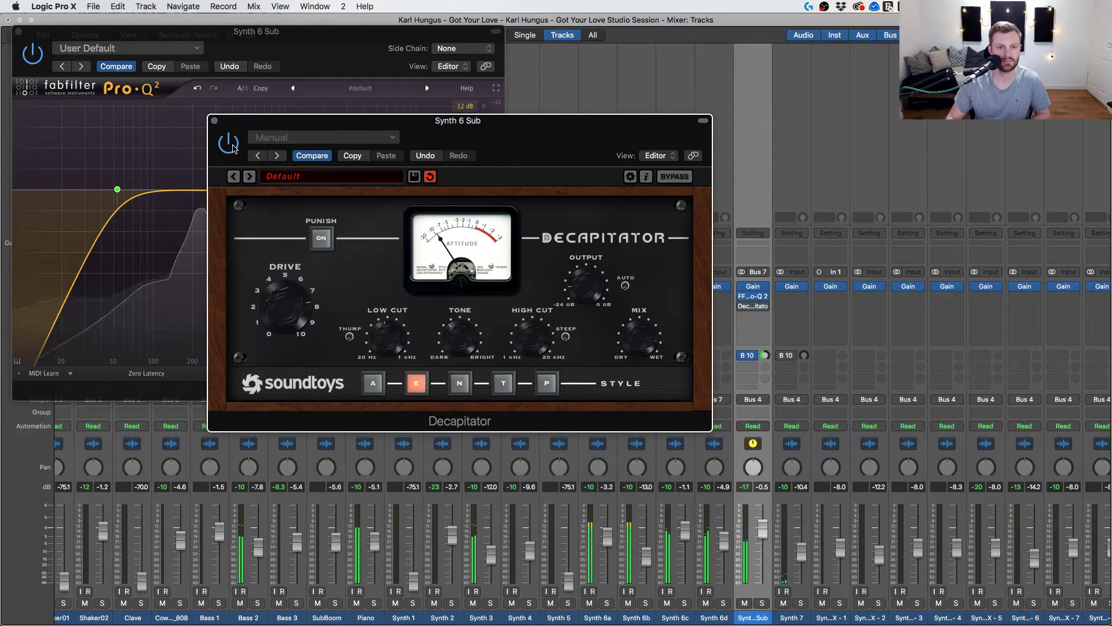
left_click(214, 120)
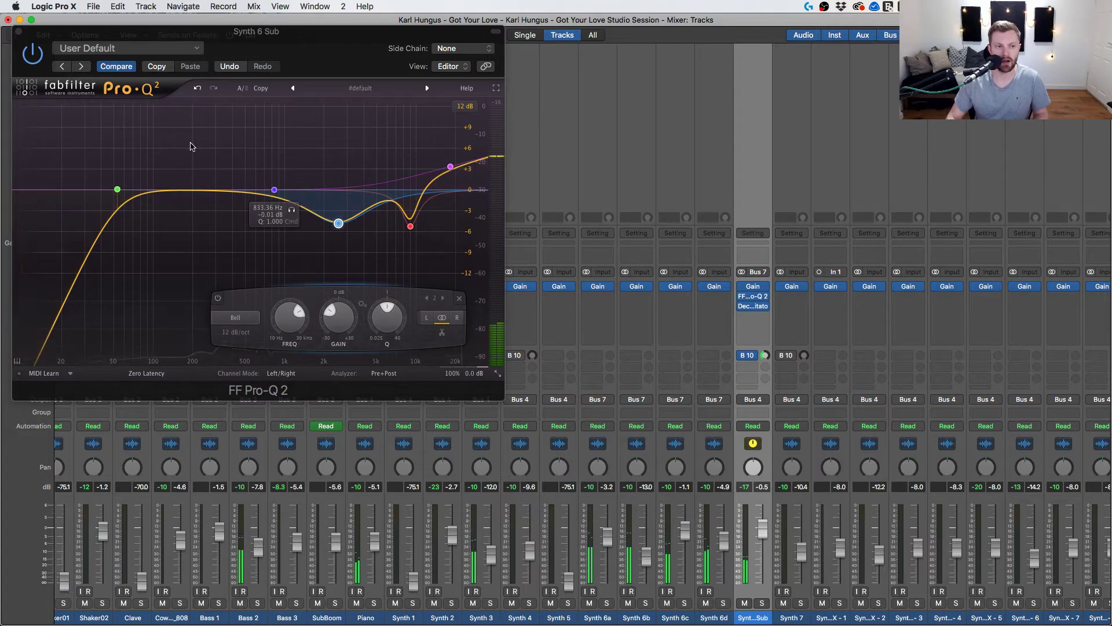
left_click(18, 31)
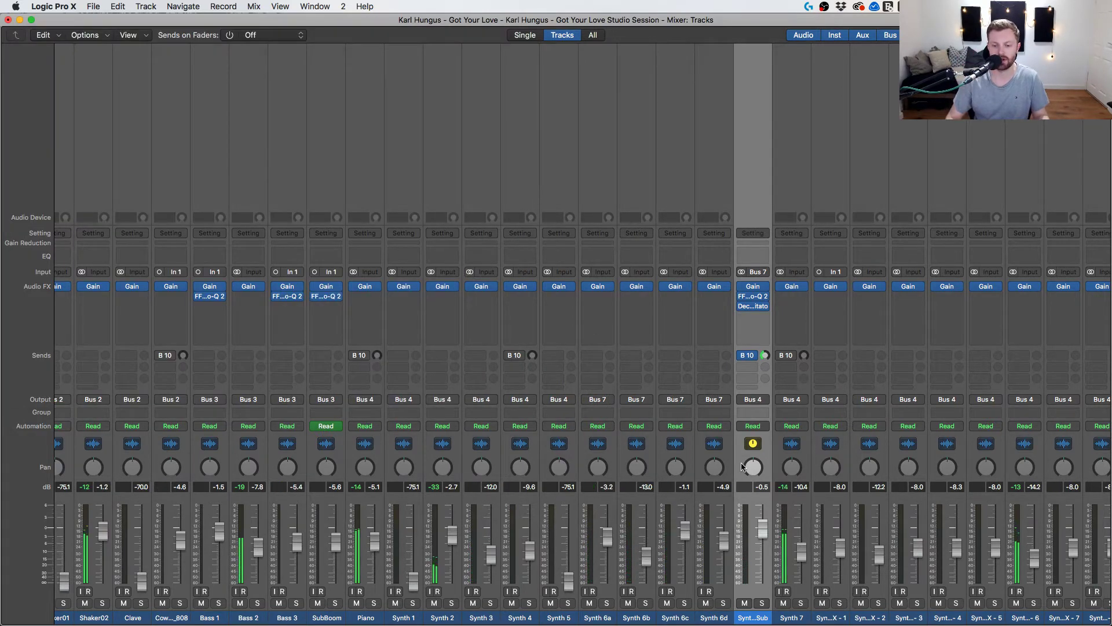
Nudge the Synth 6 Sub level up to -0.1 dB.
left_click_drag(766, 536, 766, 533)
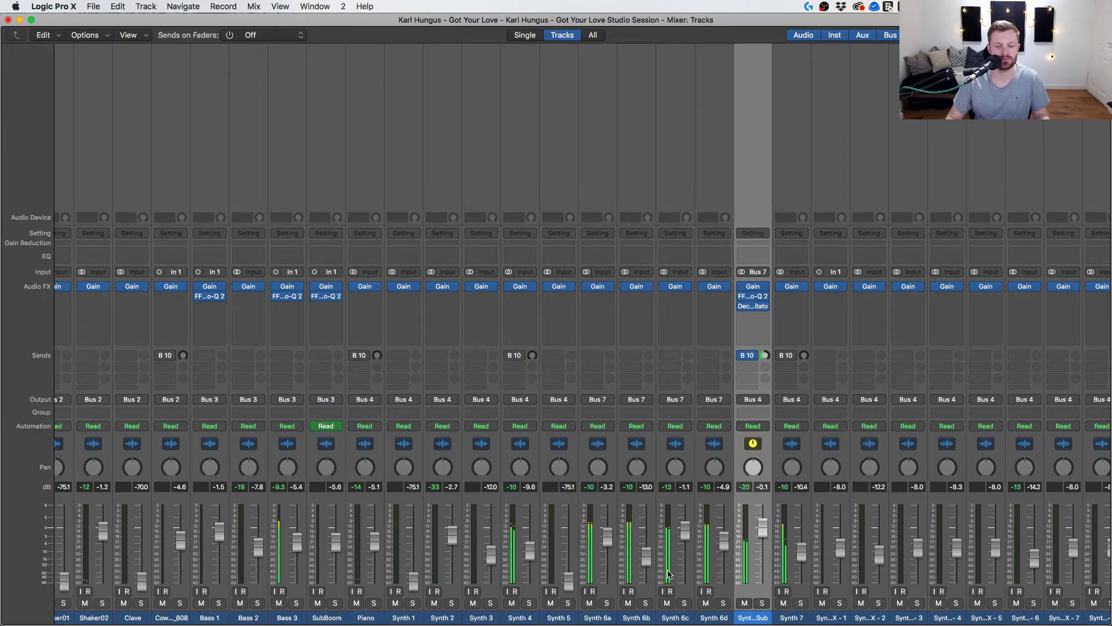
scroll(669, 573, "left", 15)
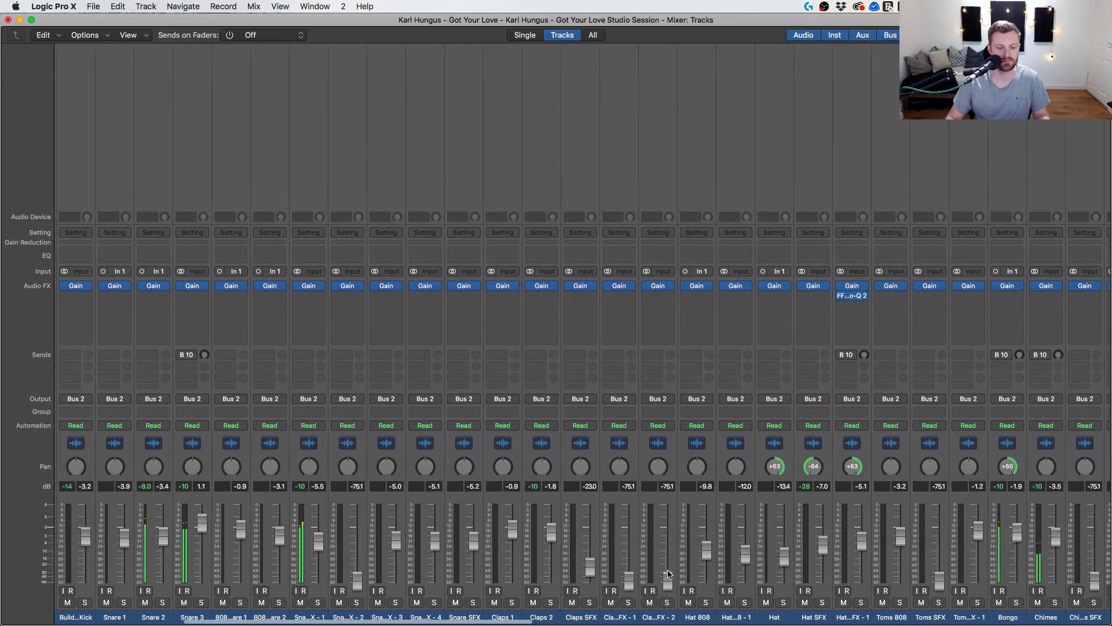
scroll(669, 574, "left", 10)
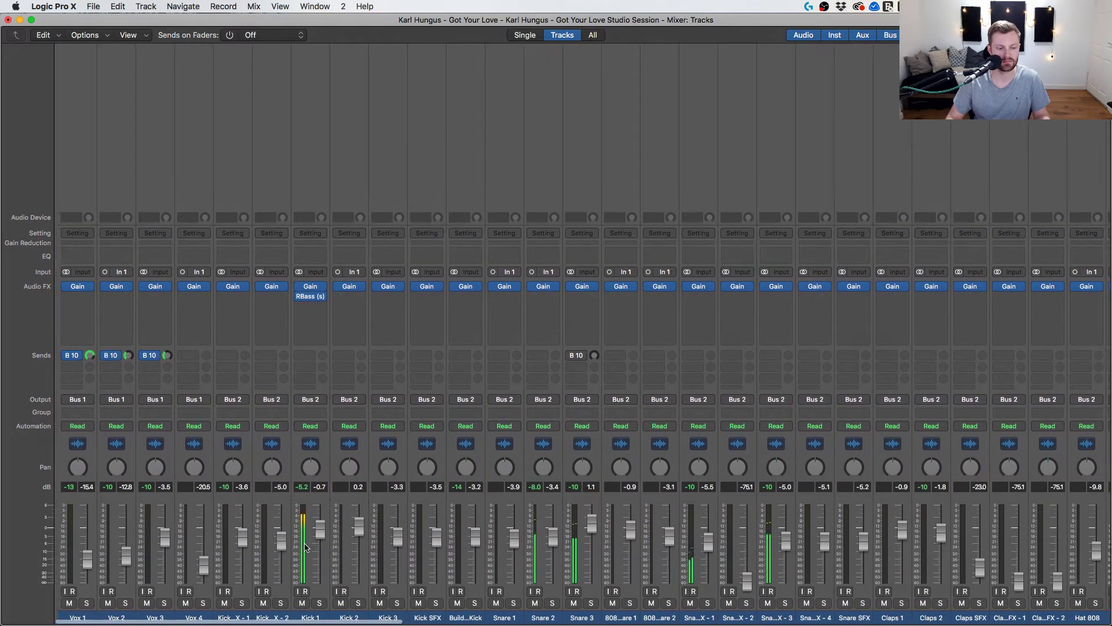
scroll(617, 549, "right", 6)
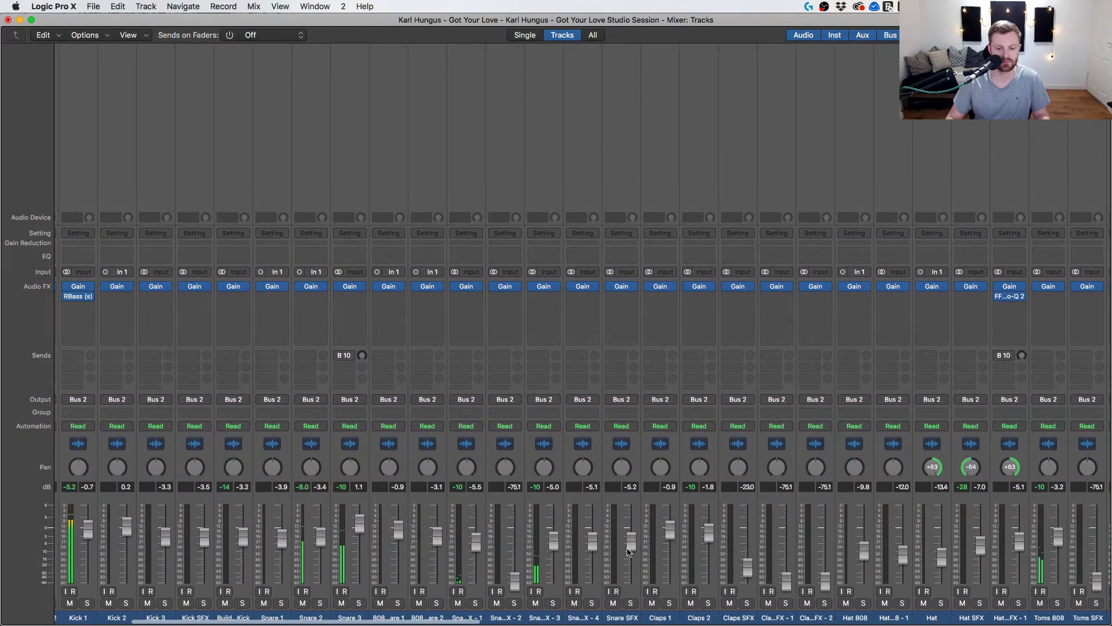
scroll(628, 550, "right", 14)
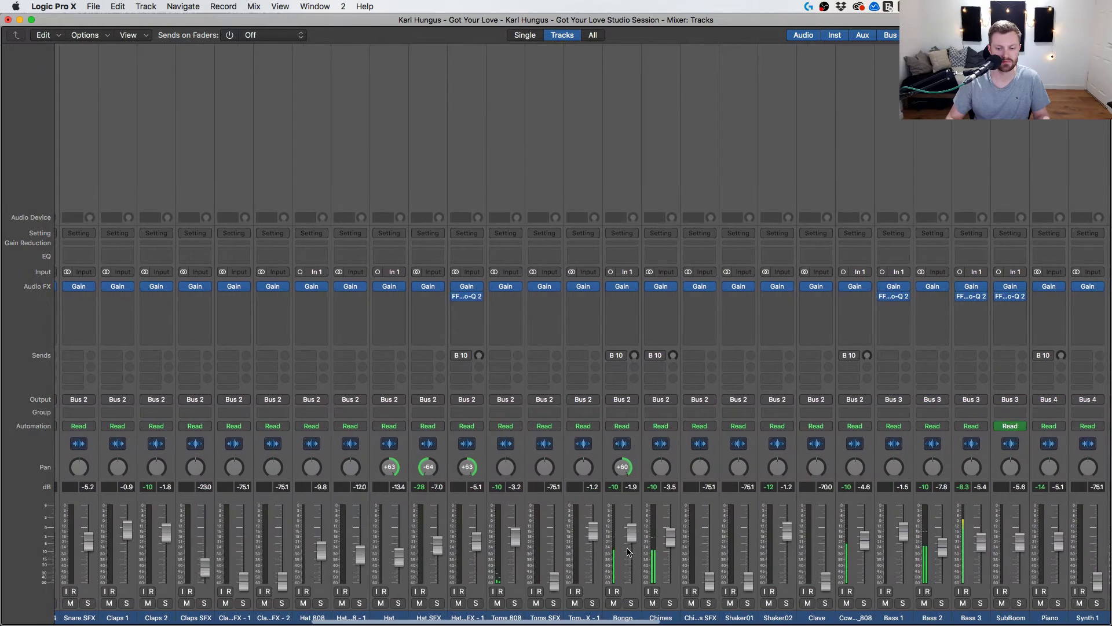
scroll(629, 550, "right", 6)
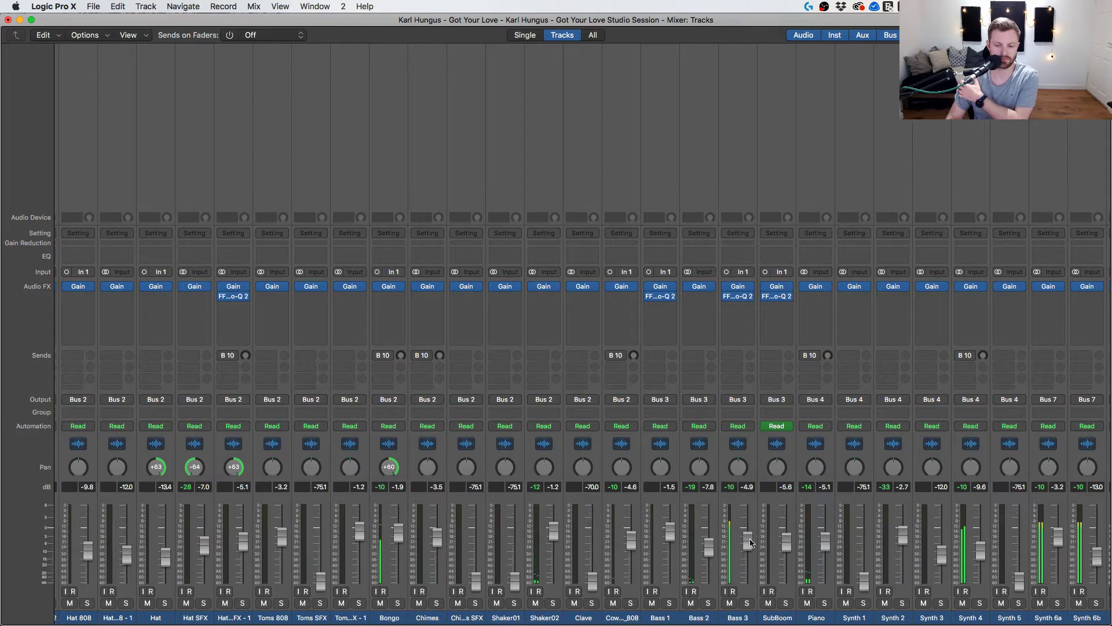
Solo-check Bass 3 and lower its Pro-Q 2 high-cut to about 478 Hz.
left_click(746, 603)
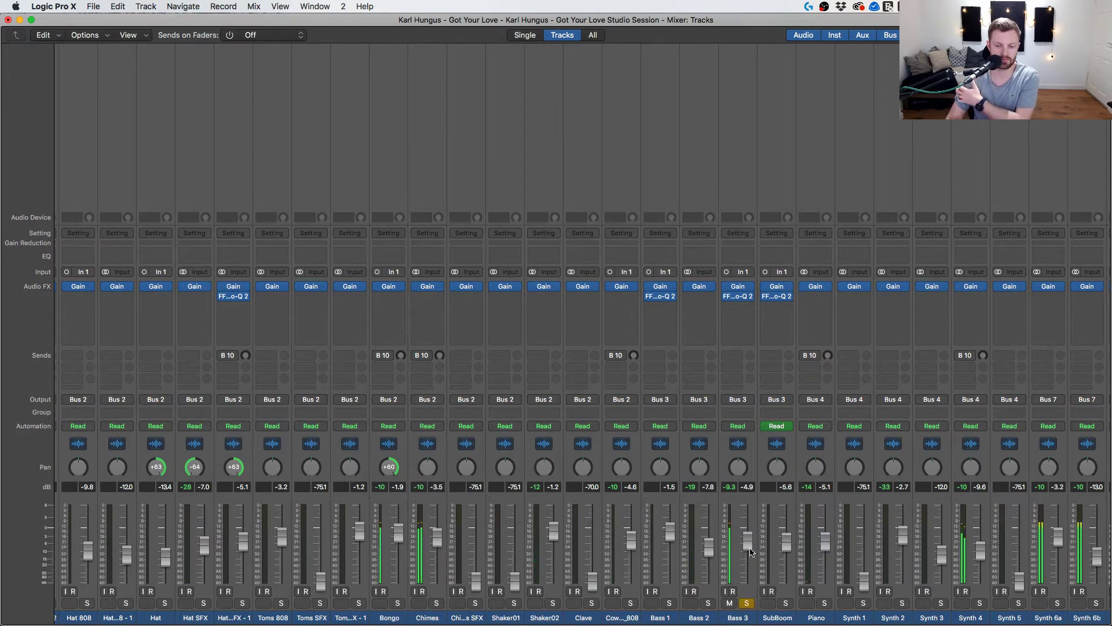
left_click(747, 602)
left_click(739, 296)
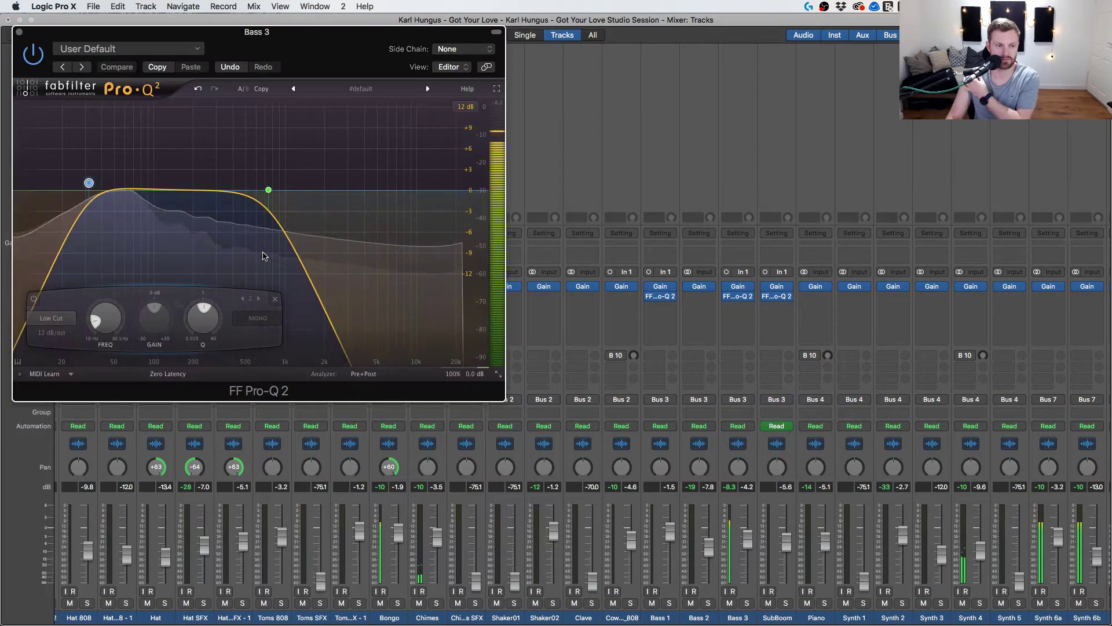
mouse_move(258, 191)
left_mouse_down()
mouse_move(251, 179)
mouse_move(243, 195)
left_mouse_up()
left_click(18, 31)
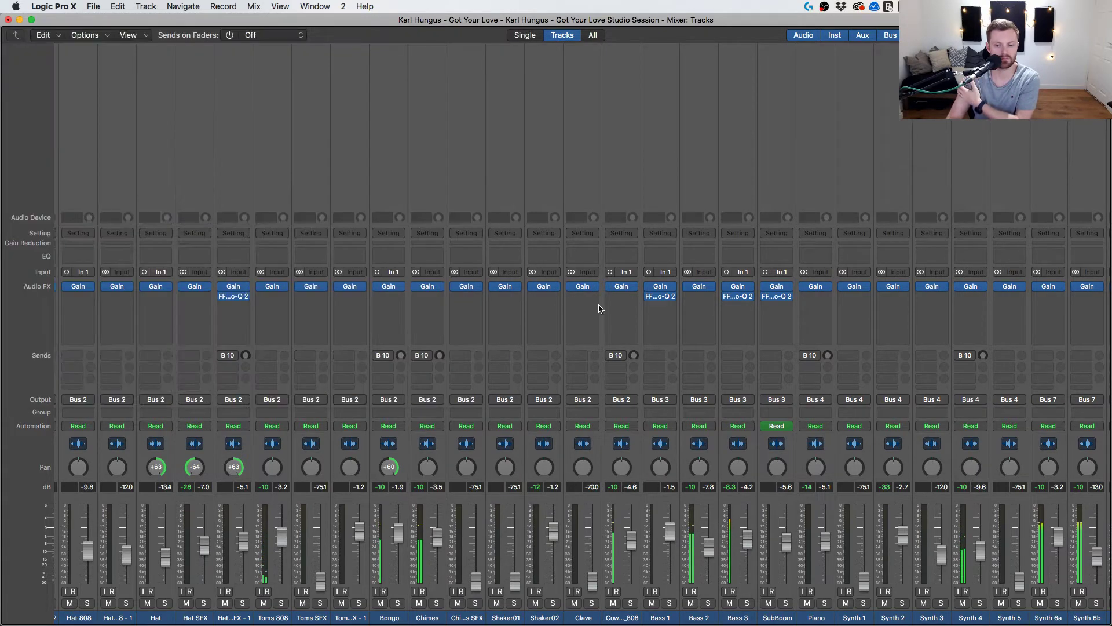
Pull the Synth 6 Sub fader down to -1.4 dB.
scroll(601, 430, "right", 15)
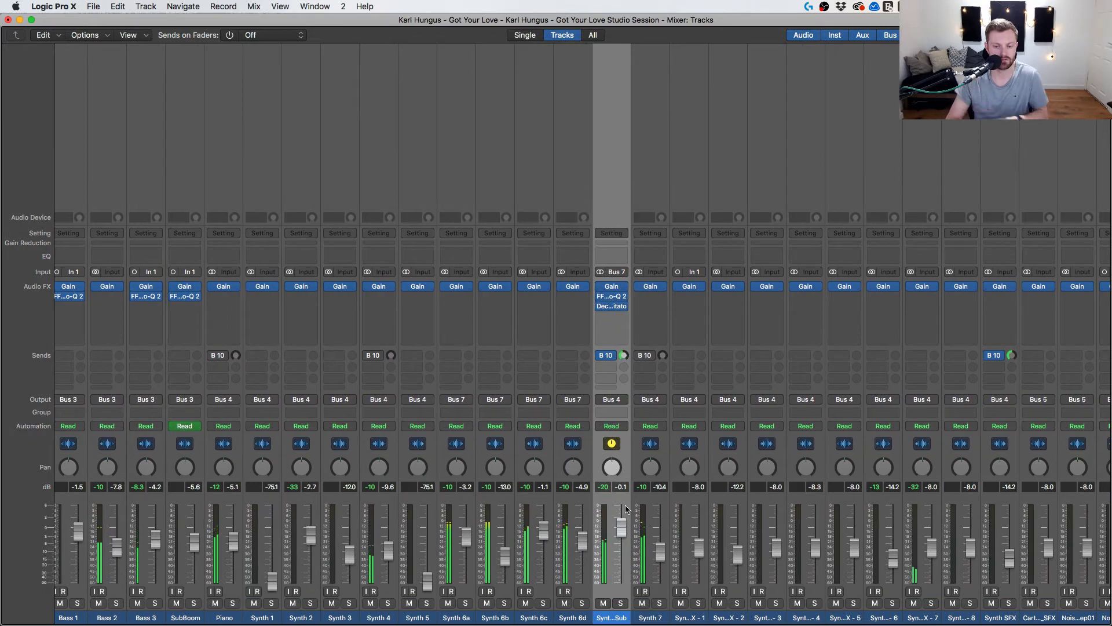
left_click_drag(621, 527, 621, 534)
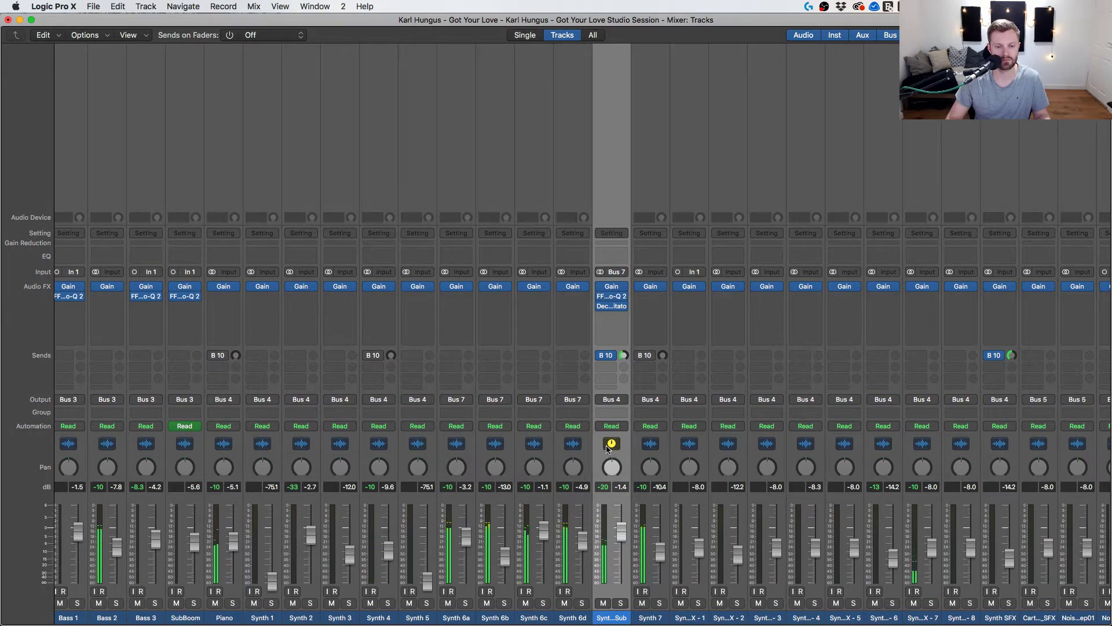
key("x")
scroll(620, 405, "down", 2)
scroll(625, 286, "up", 10)
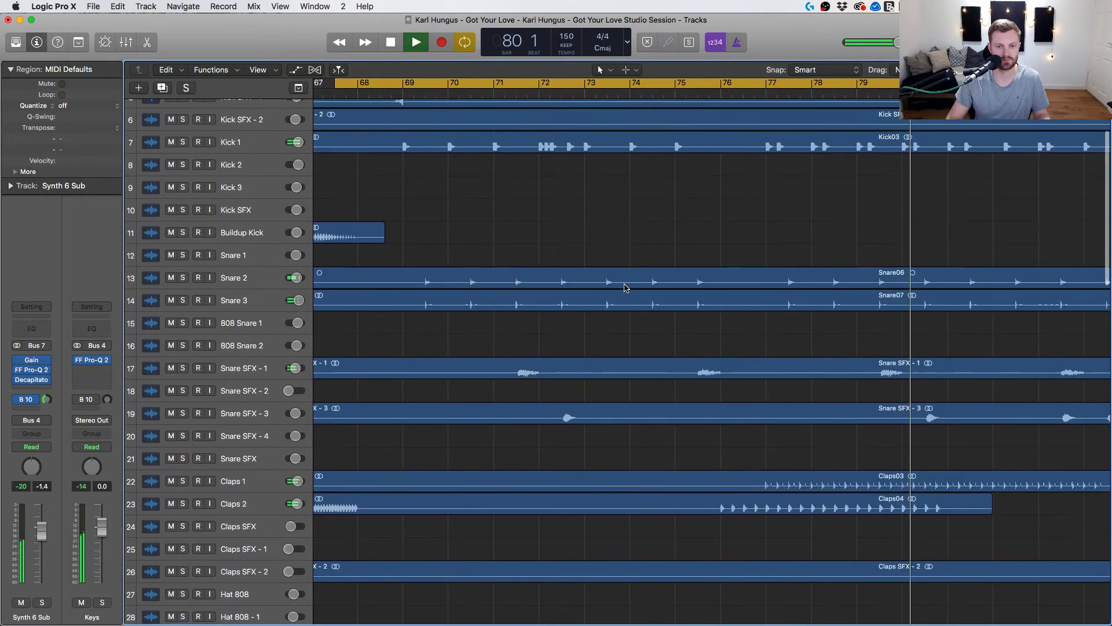
key("x")
scroll(765, 368, "right", 14)
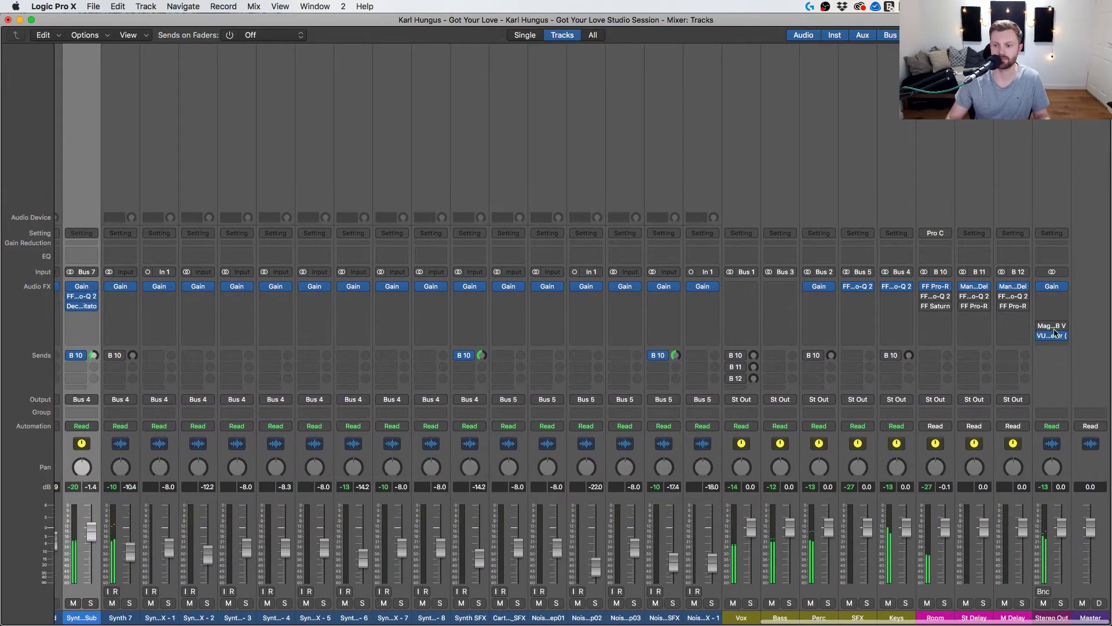
Insert FF Pro-Q 2 in an empty Stereo Out effect slot.
left_click(1052, 296)
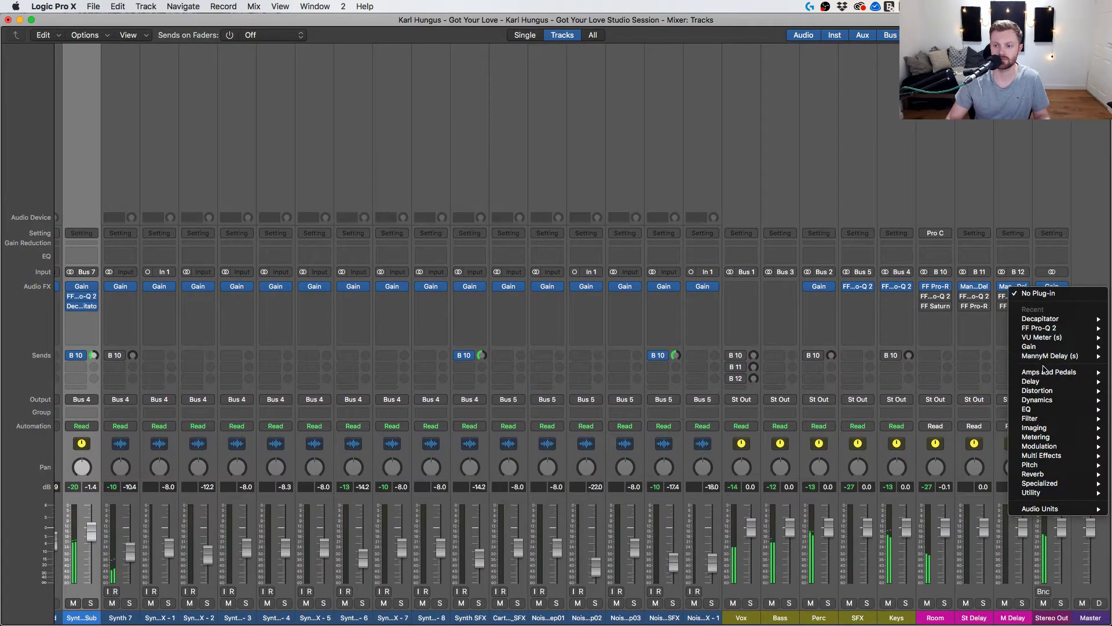
mouse_move(1040, 508)
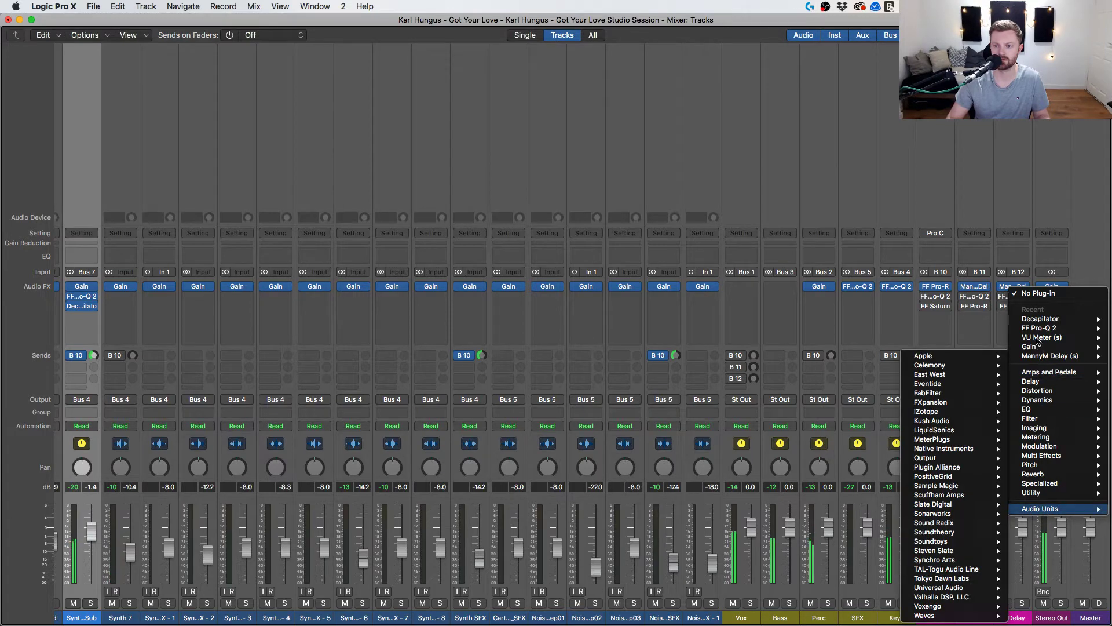
mouse_move(1037, 340)
left_click(980, 328)
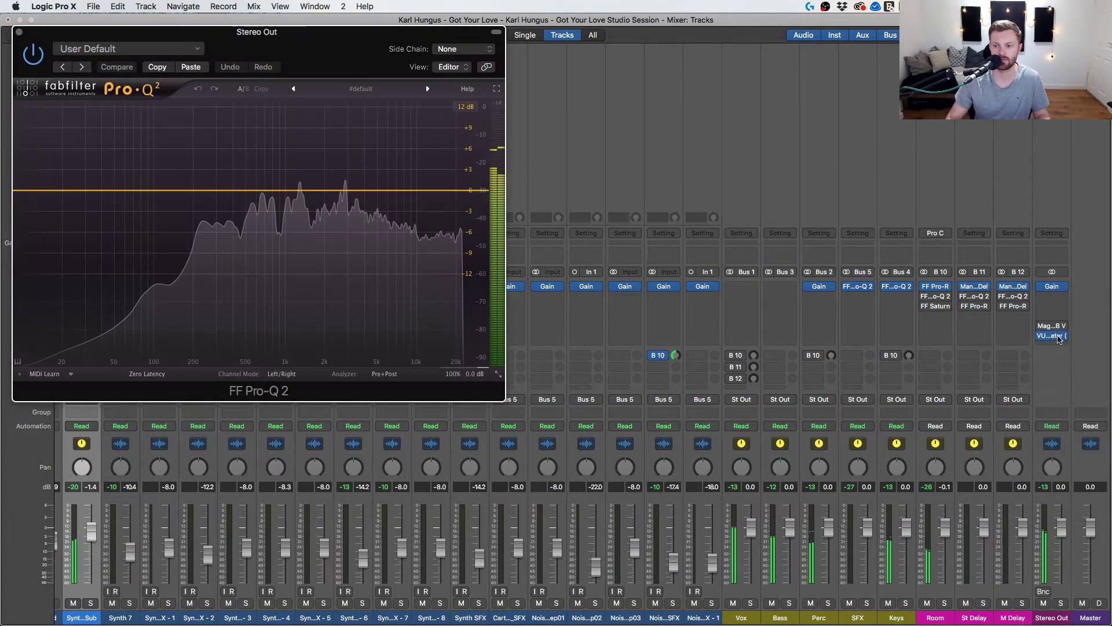
Open Magic AB, switch from the mix to the B reference during playback, and show the VU Meter.
left_click(1053, 325)
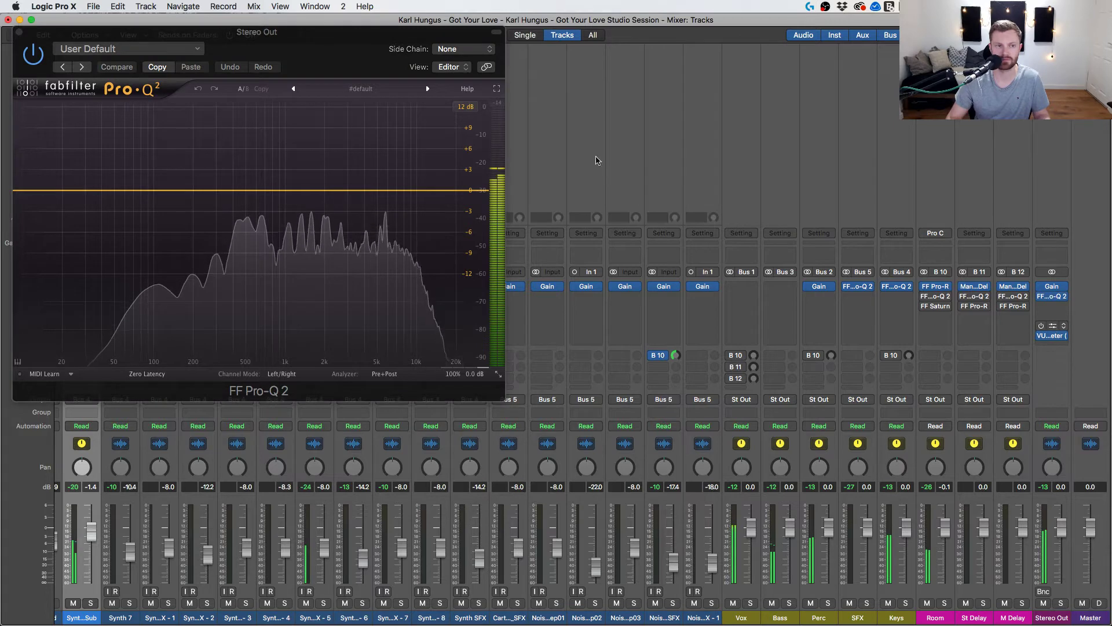
left_click(455, 324)
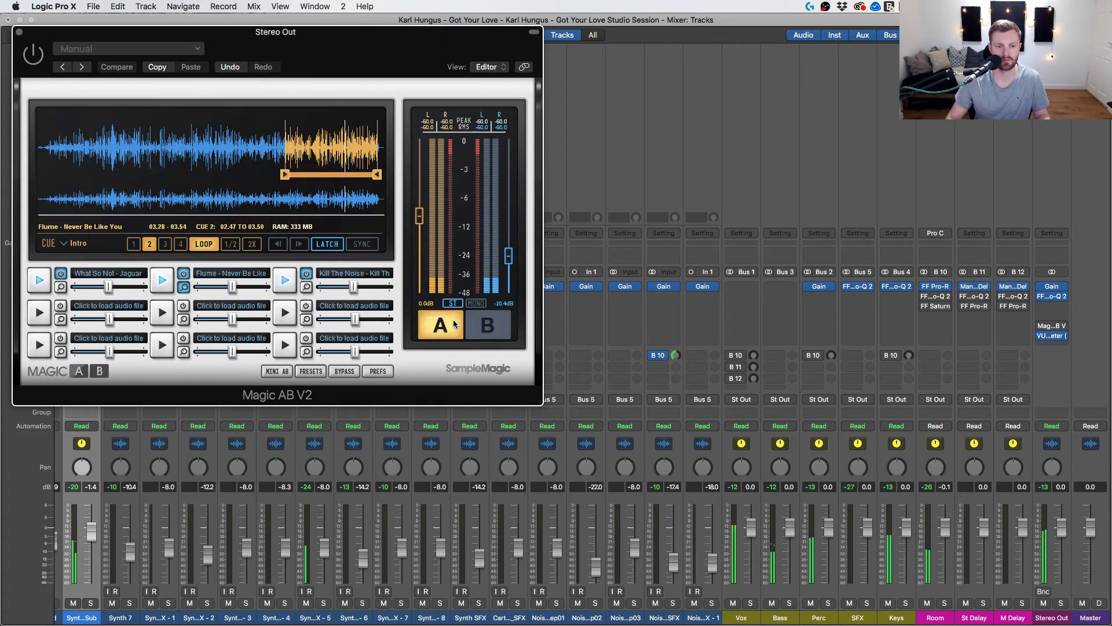
left_click(488, 325)
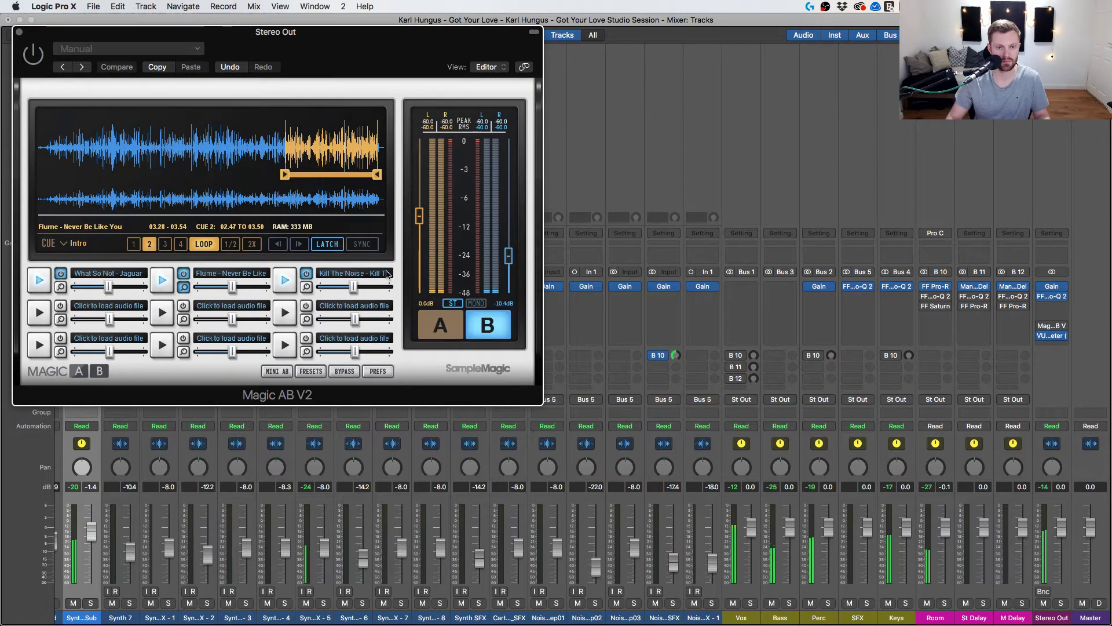
key("space")
key("space")
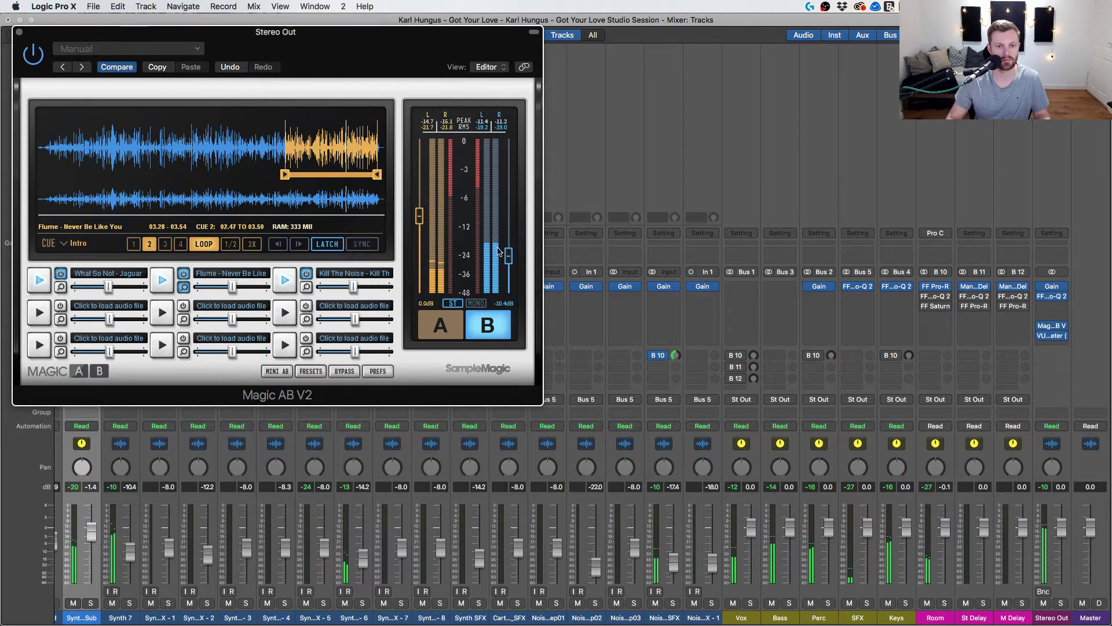
left_click(1052, 335)
key("space")
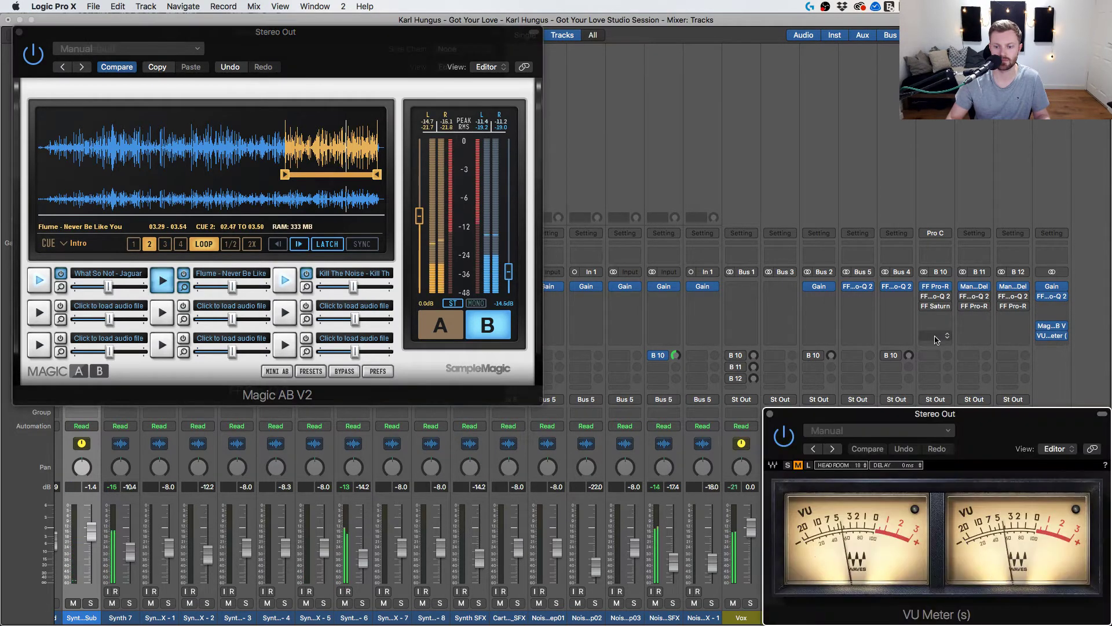
Compare mix and reference in Magic AB, lowering the reference level to -18 dB.
left_click(496, 332)
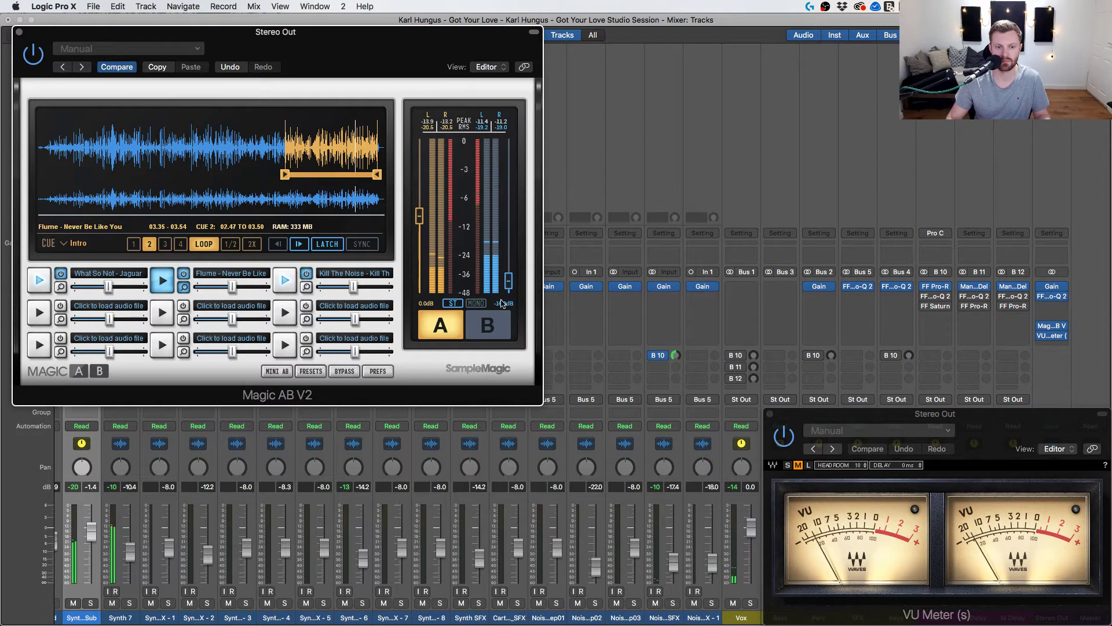
left_click(492, 325)
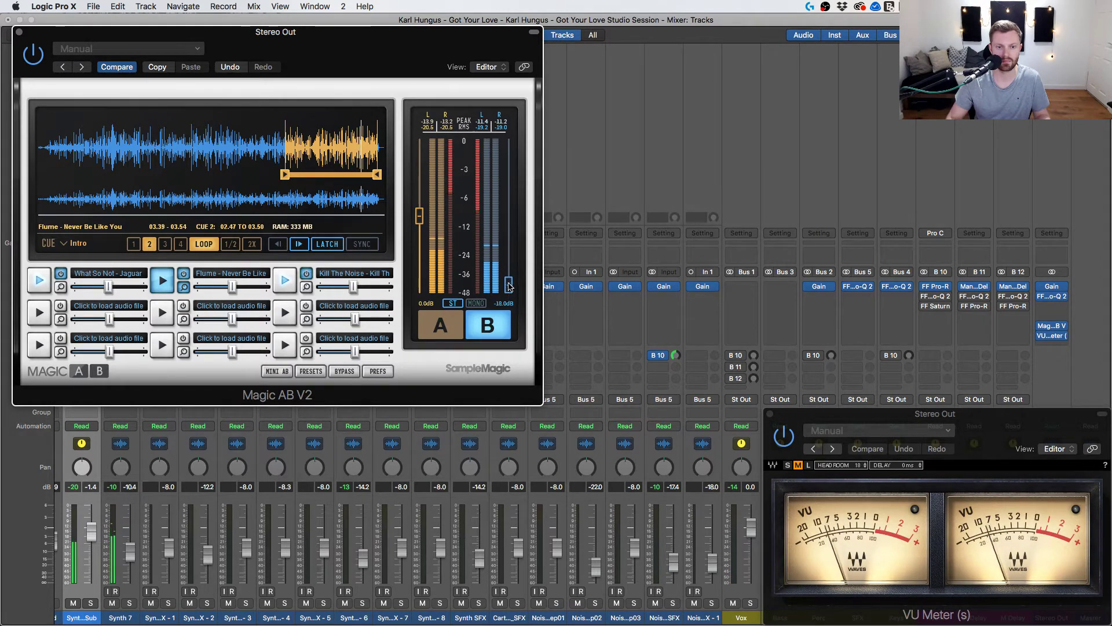
left_click_drag(511, 257, 507, 310)
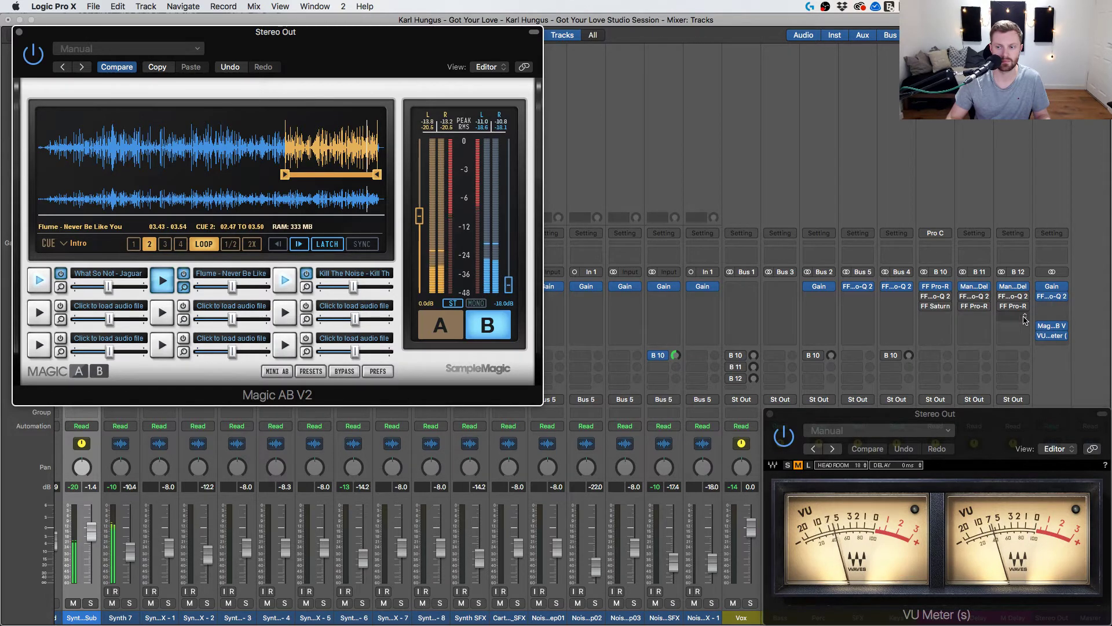
left_click(440, 324)
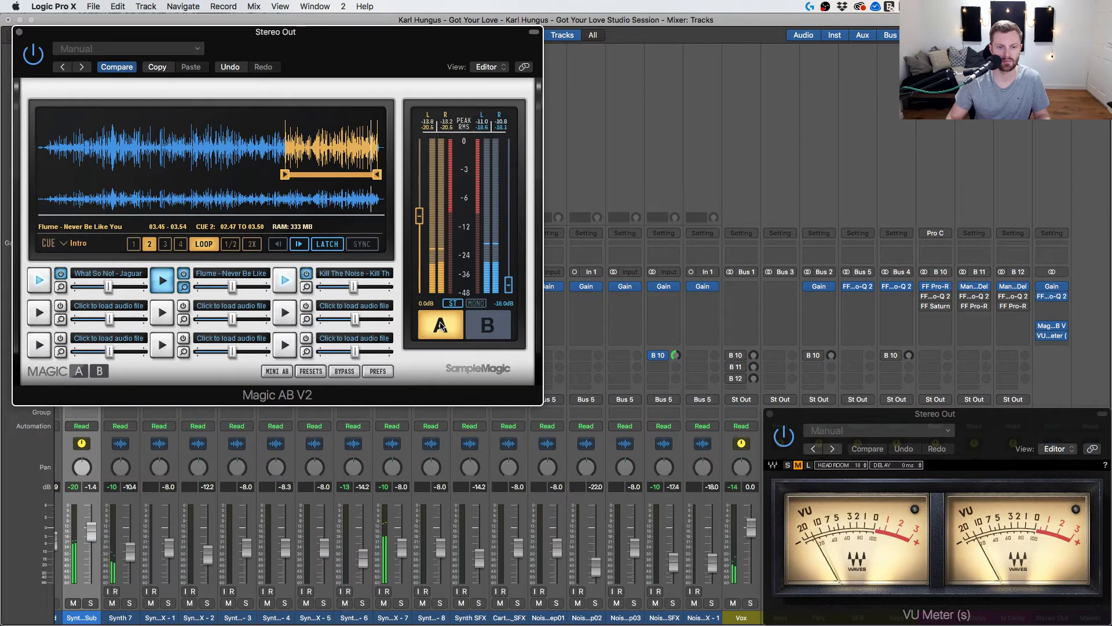
Raise the Stereo Out Gain plug-in to -2.9 dB and switch back to the reference.
left_click(1054, 287)
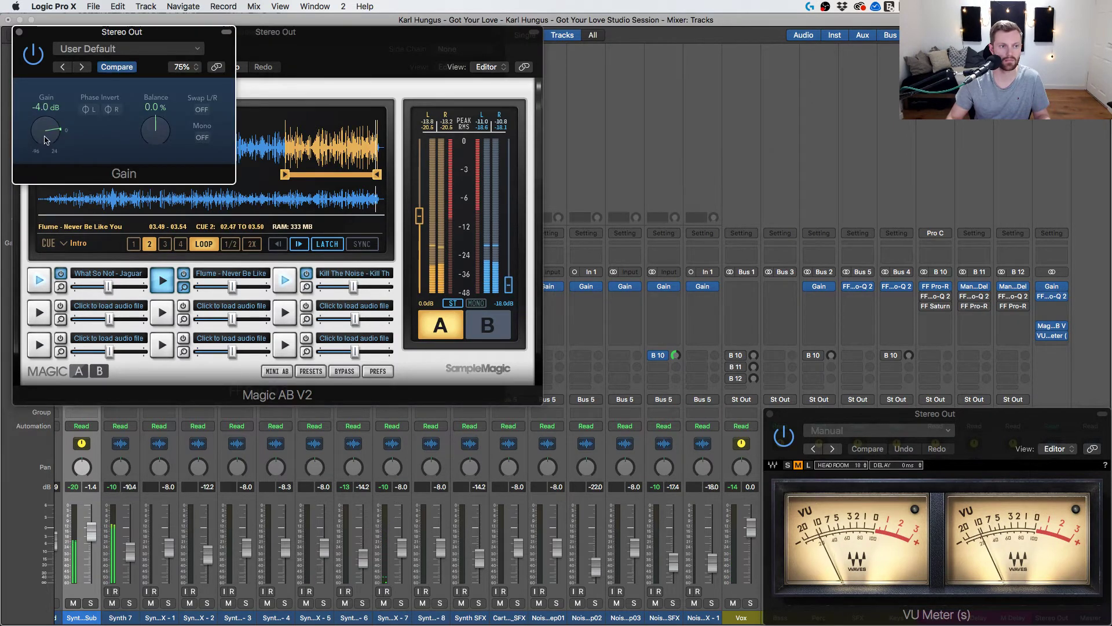
left_click_drag(46, 139, 46, 138)
left_click(507, 335)
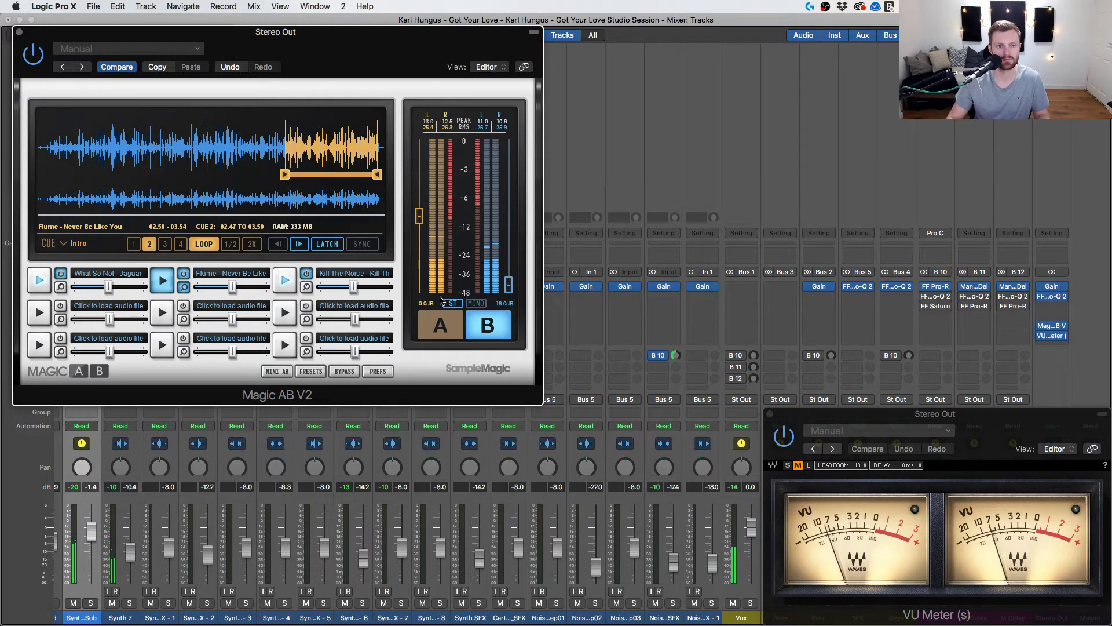
Cue the Jaguar reference and raise its Magic AB level to -16.6 dB.
key("1")
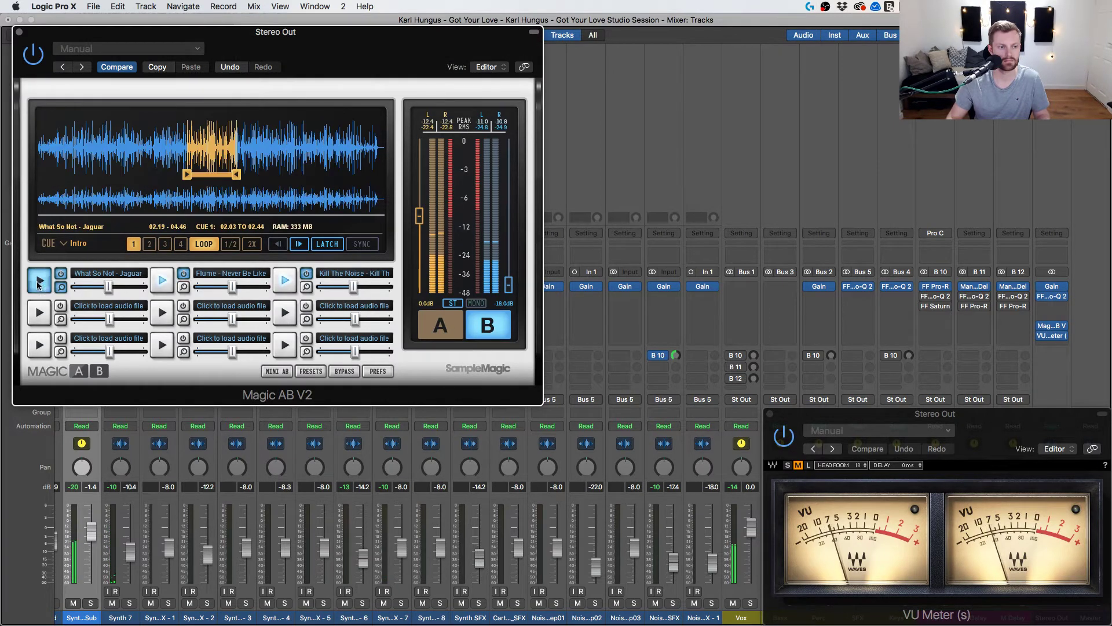
left_click(446, 328)
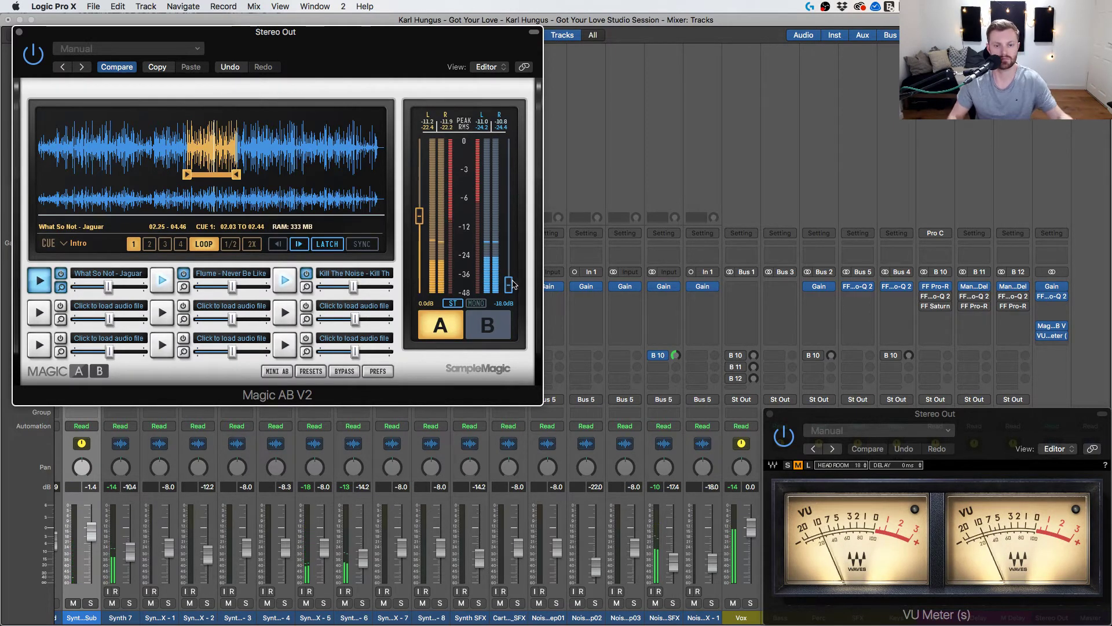
left_click_drag(509, 292, 509, 288)
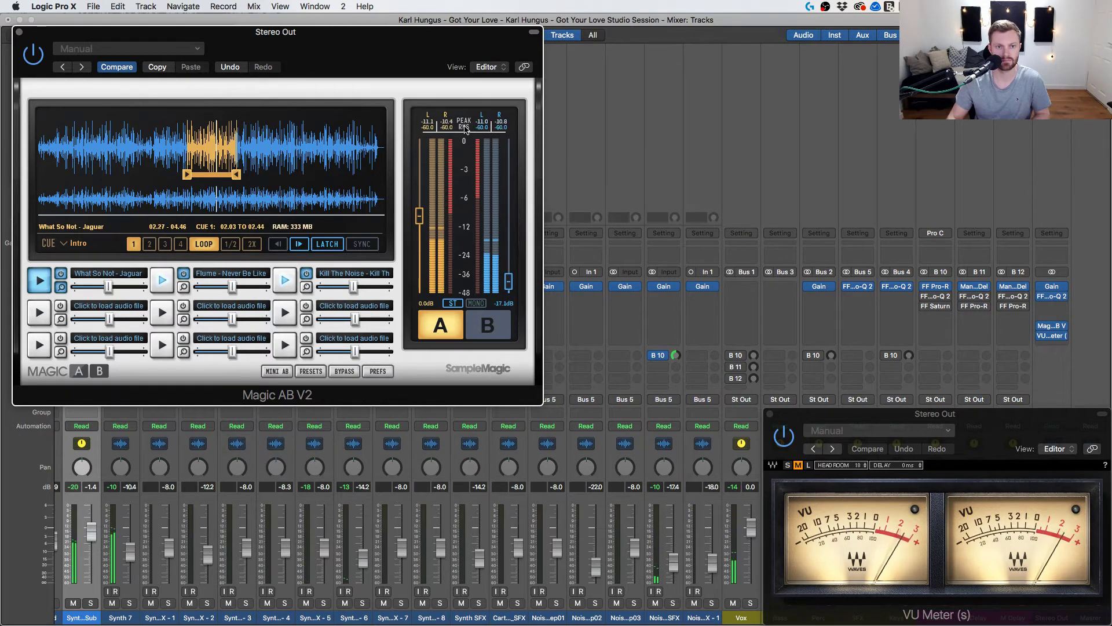
left_click(488, 323)
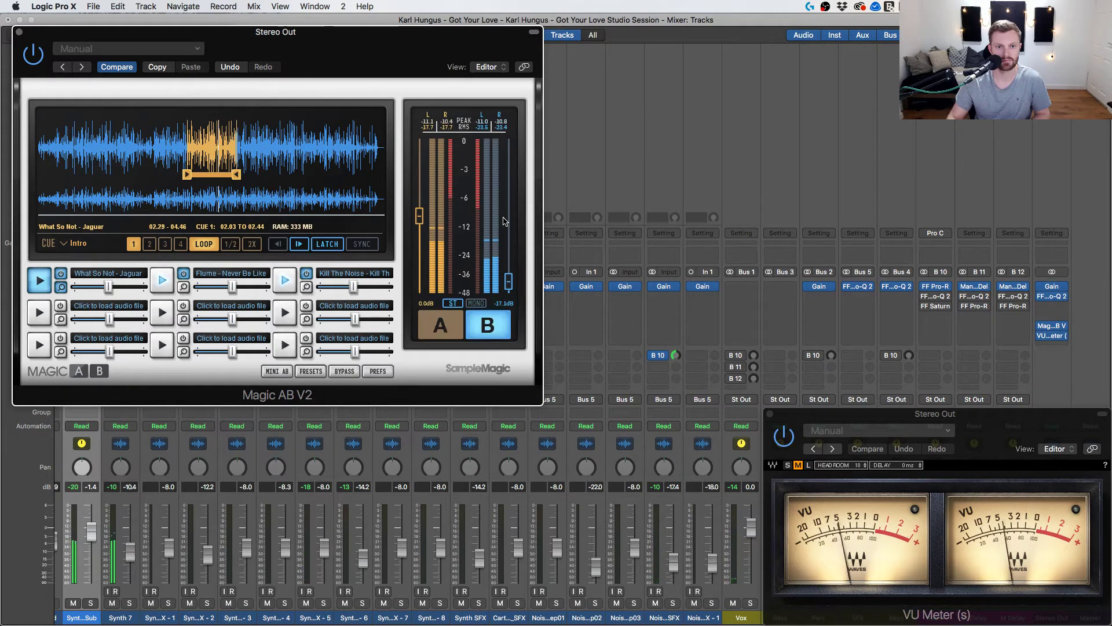
left_click_drag(509, 281, 509, 280)
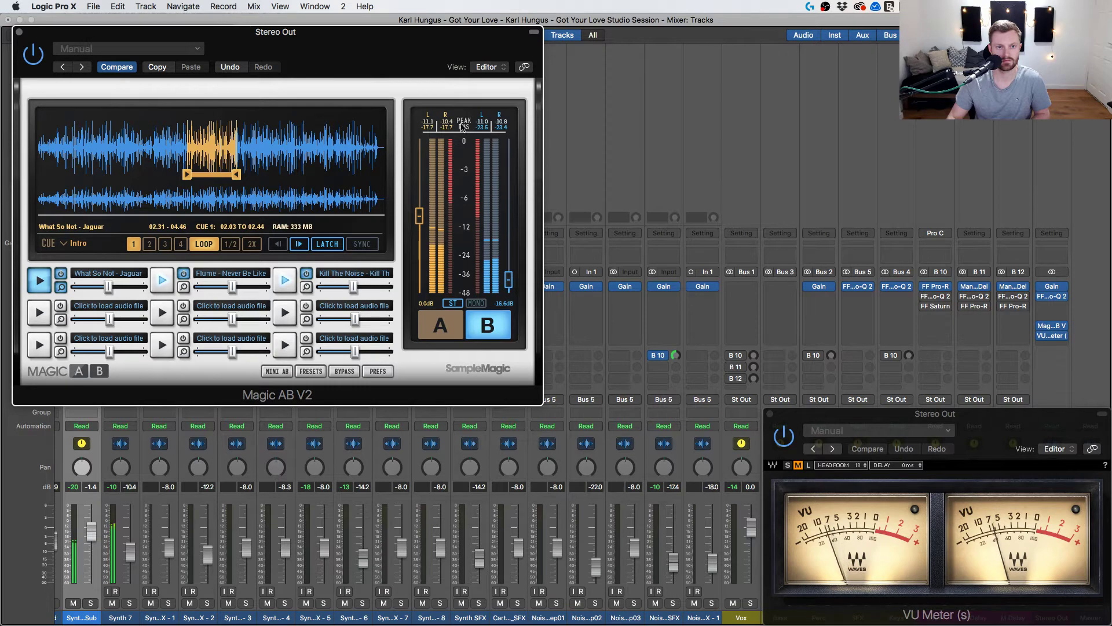
Shorten the reference loop to 02.03–02.16 and compare it with the mix.
left_click(196, 143)
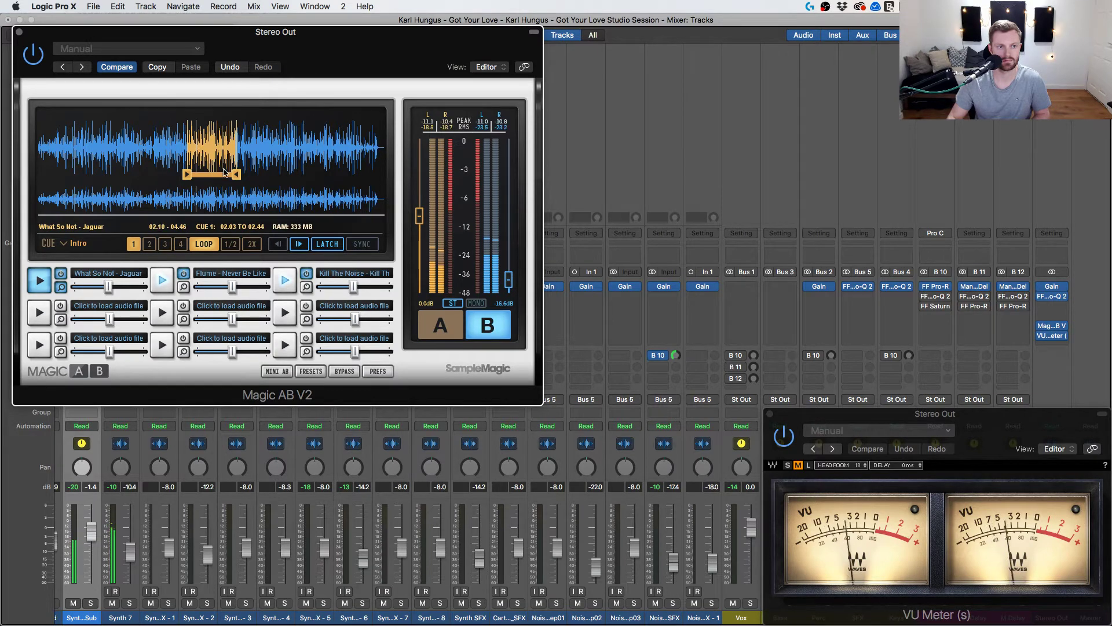
left_click_drag(236, 173, 203, 173)
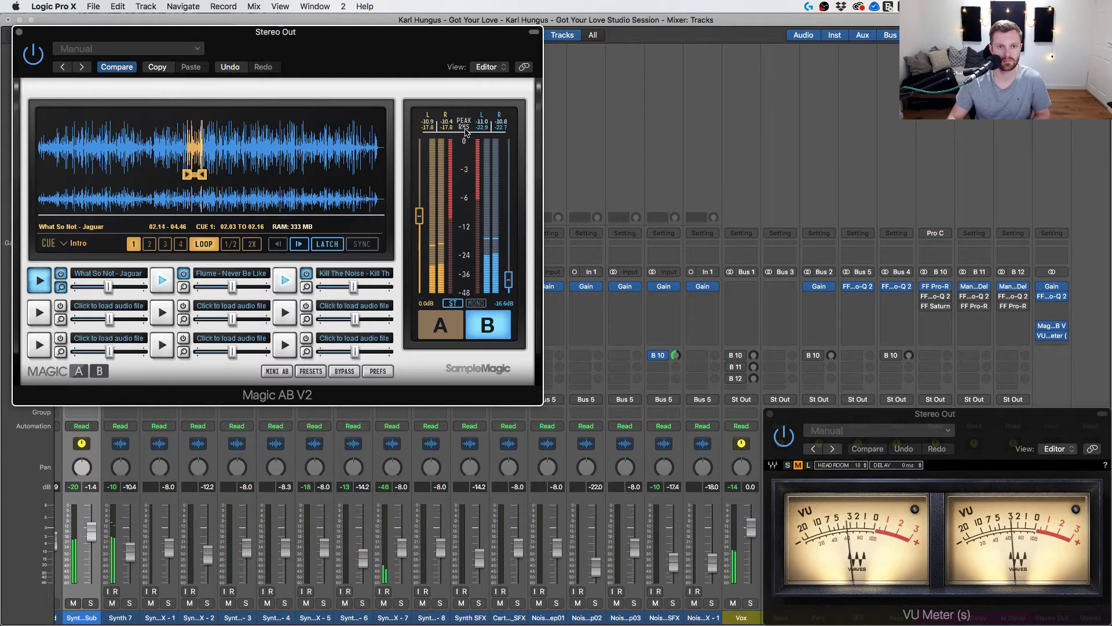
left_click(444, 328)
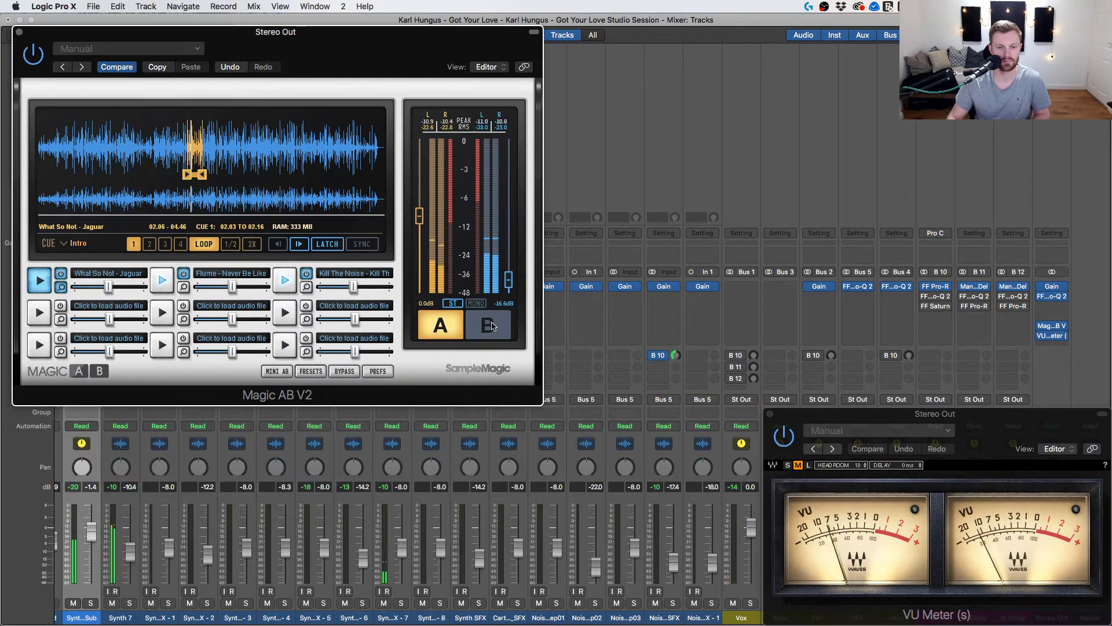
left_click(490, 326)
key("space")
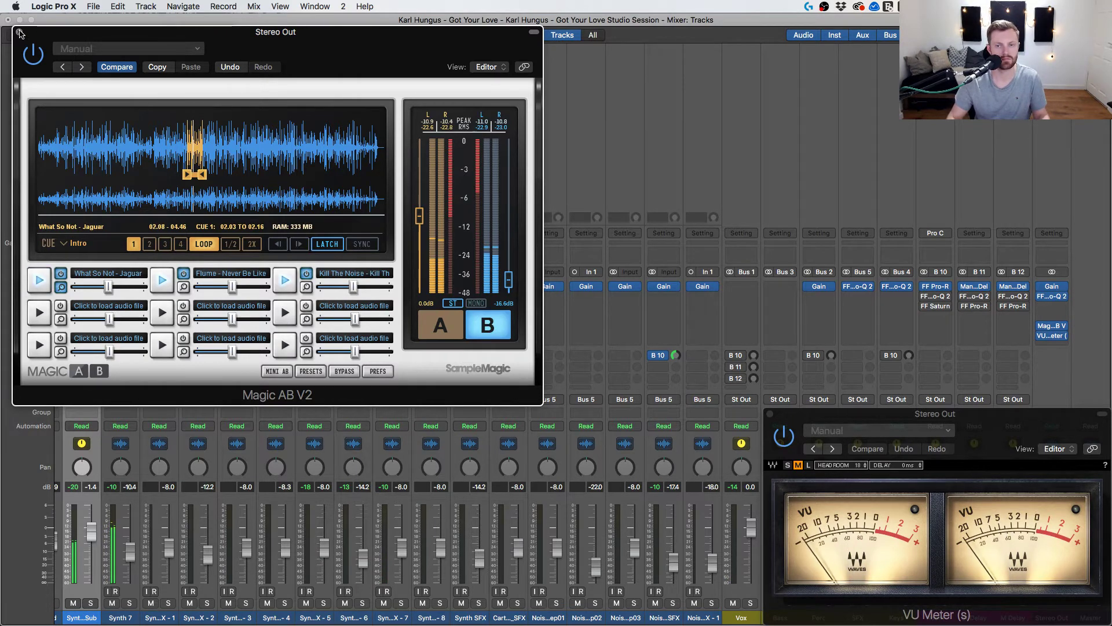
Close the Magic AB, FF Pro-Q 2 and Gain plug-in windows.
left_click(19, 32)
mouse_move(1043, 327)
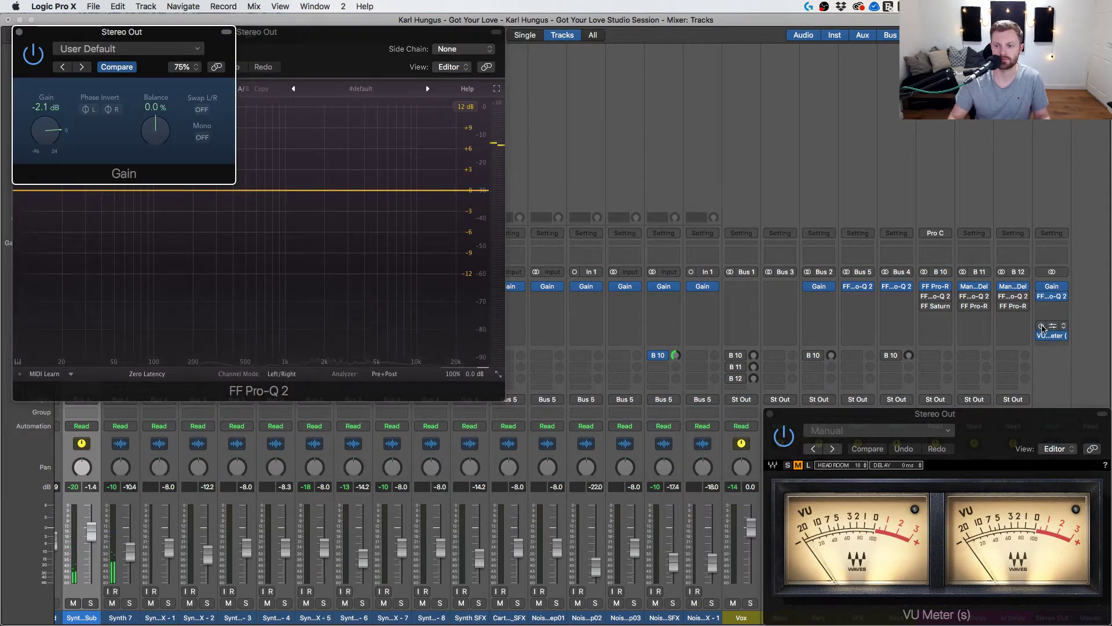
left_click(1052, 296)
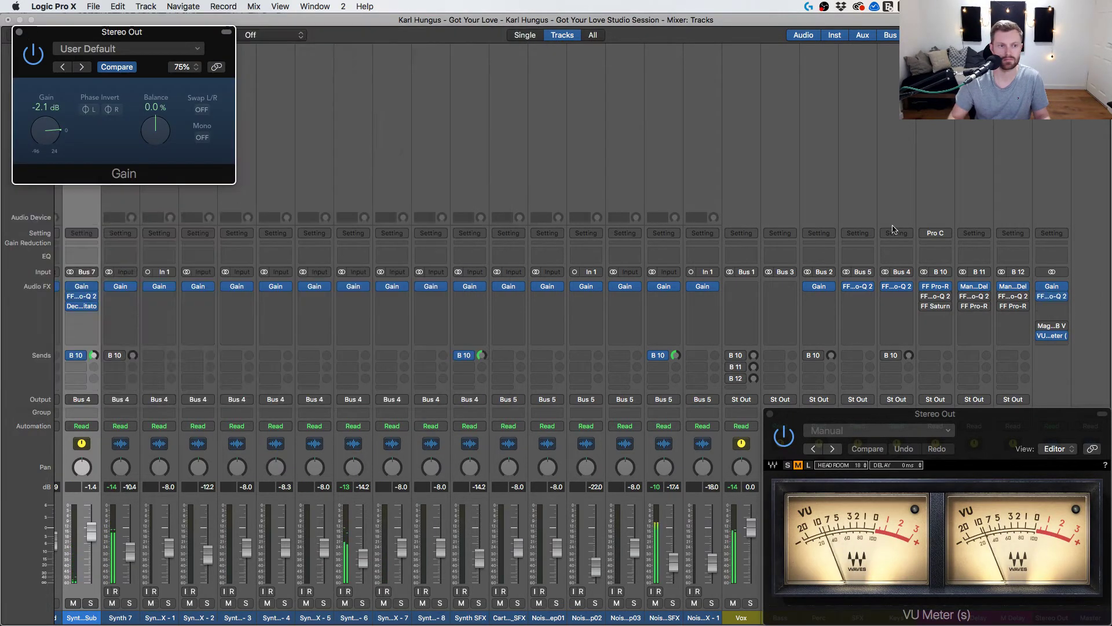
left_click(19, 32)
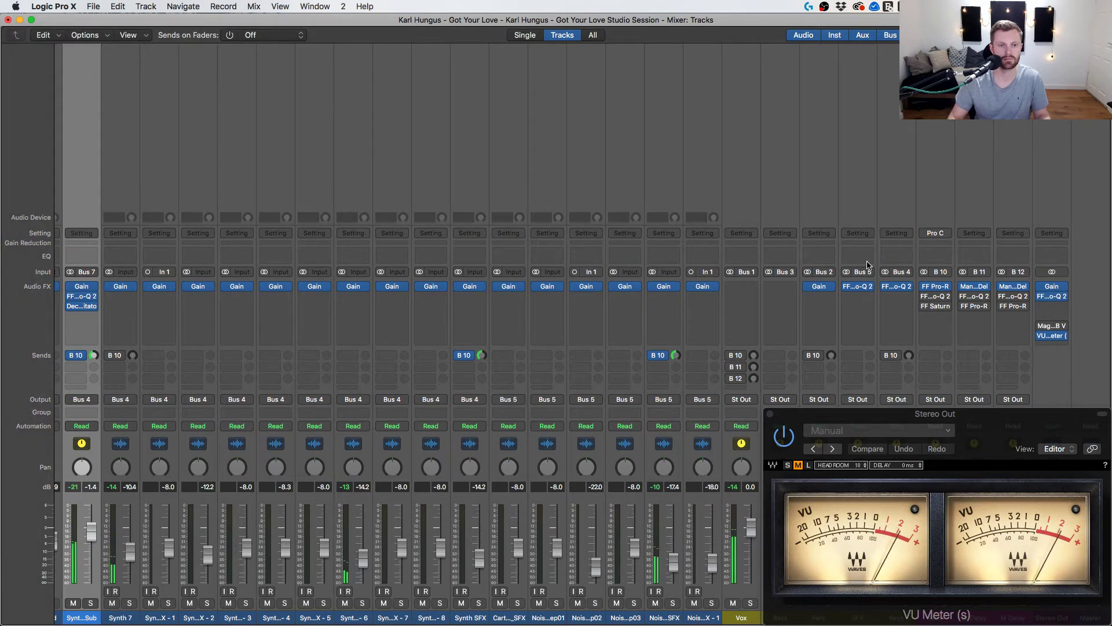
On the Stereo Out Pro-Q 2, add a -2.36 dB bell at 128.7 Hz, a ~16 Hz low cut and a ~22 kHz high cut.
left_click(1052, 299)
left_click_drag(207, 190, 168, 207)
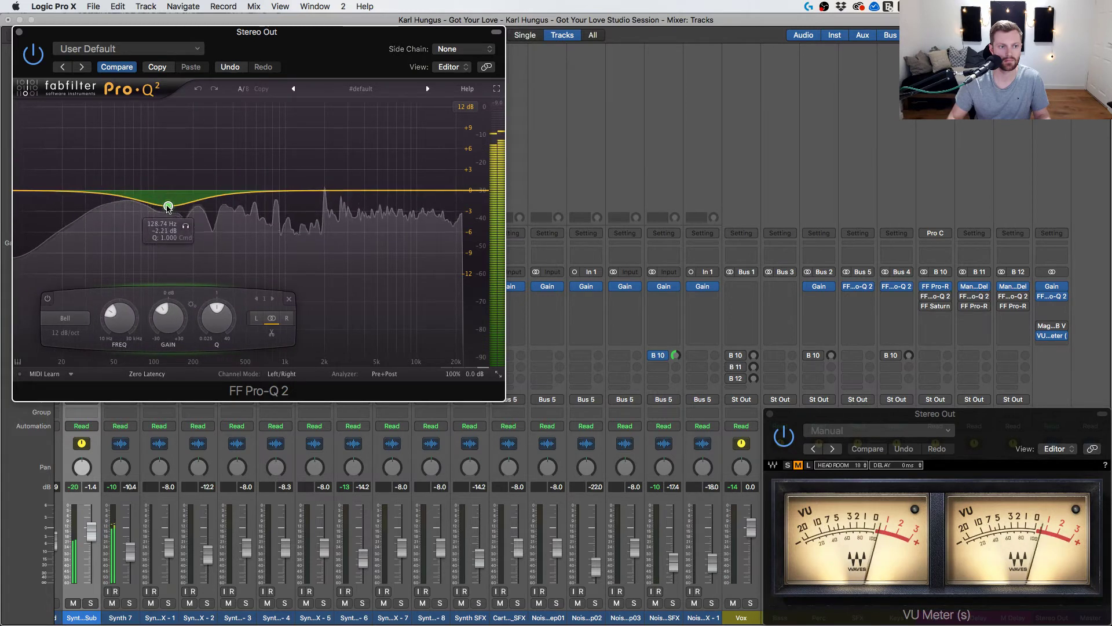
left_click(36, 191)
left_click_drag(36, 191, 61, 192)
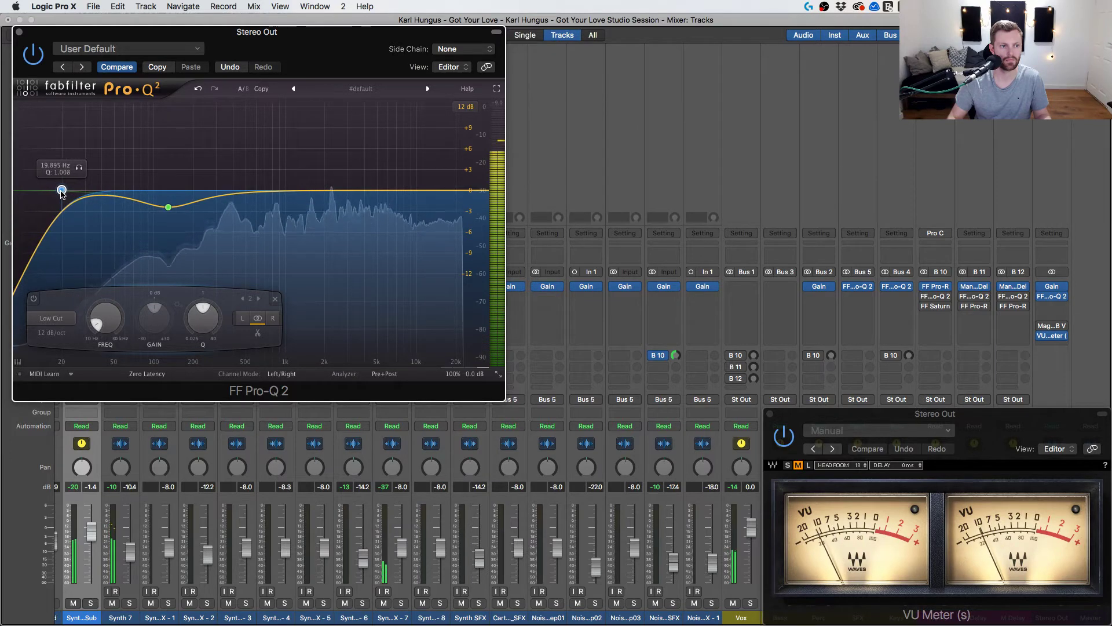
double_click(445, 190)
left_click_drag(446, 190, 464, 191)
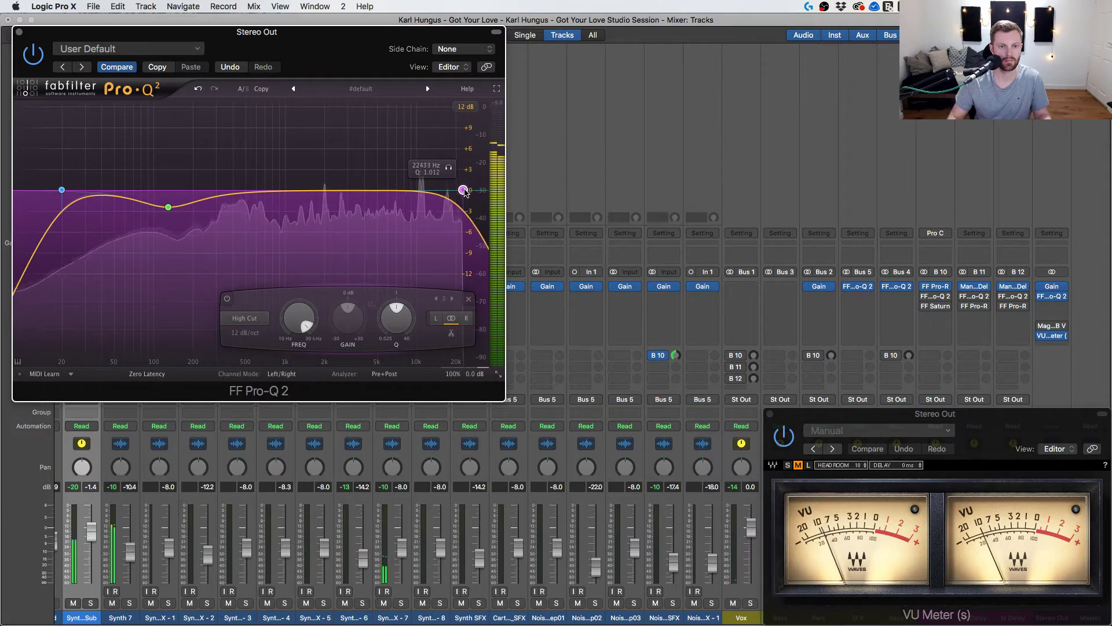
left_click(168, 207)
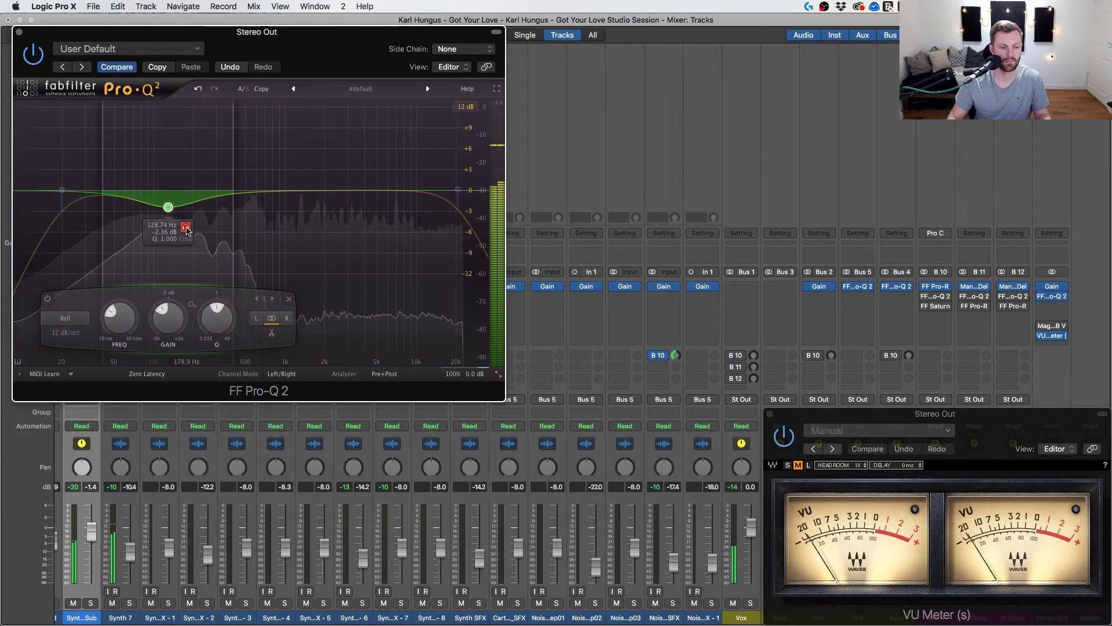
Raise the Bass 2 fader to -5.1 dB.
scroll(172, 511, "left", 10)
scroll(172, 511, "left", 10)
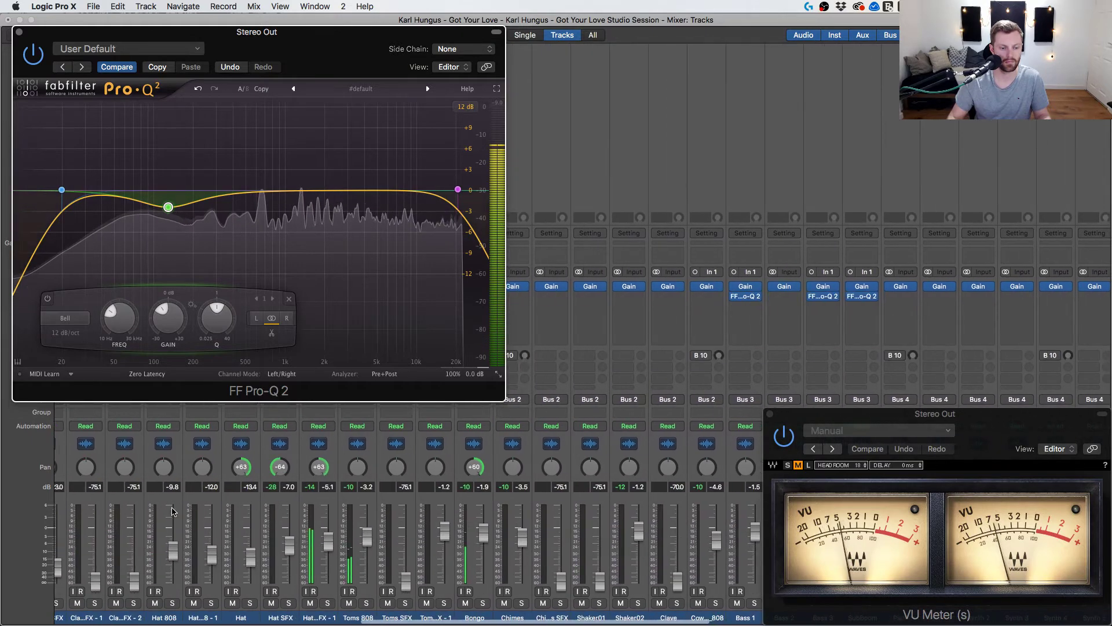
scroll(244, 557, "left", 5)
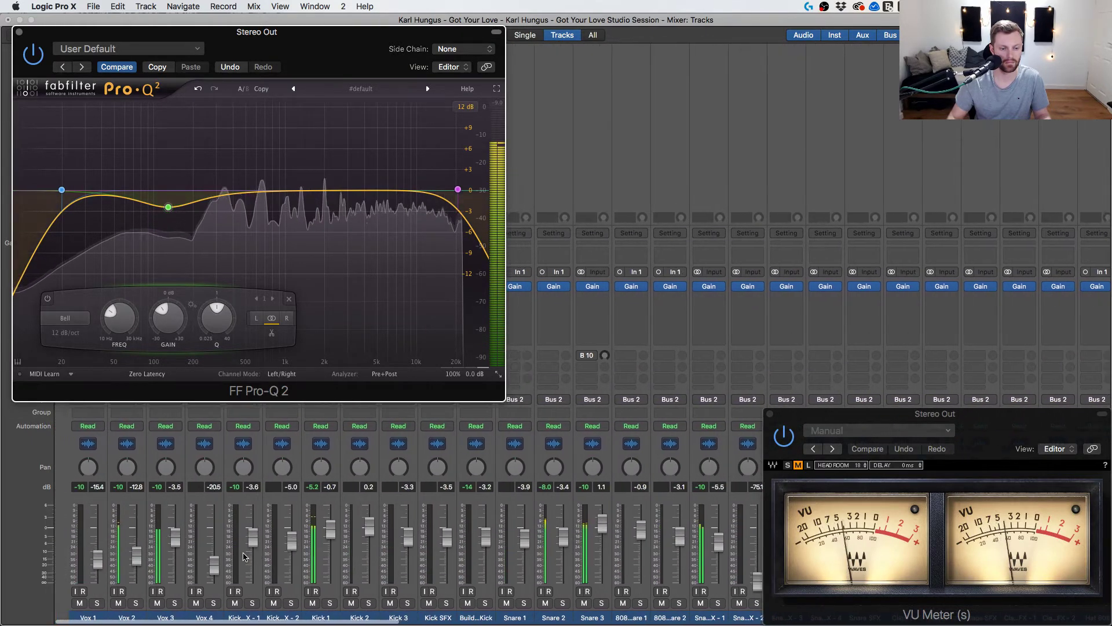
scroll(377, 577, "right", 15)
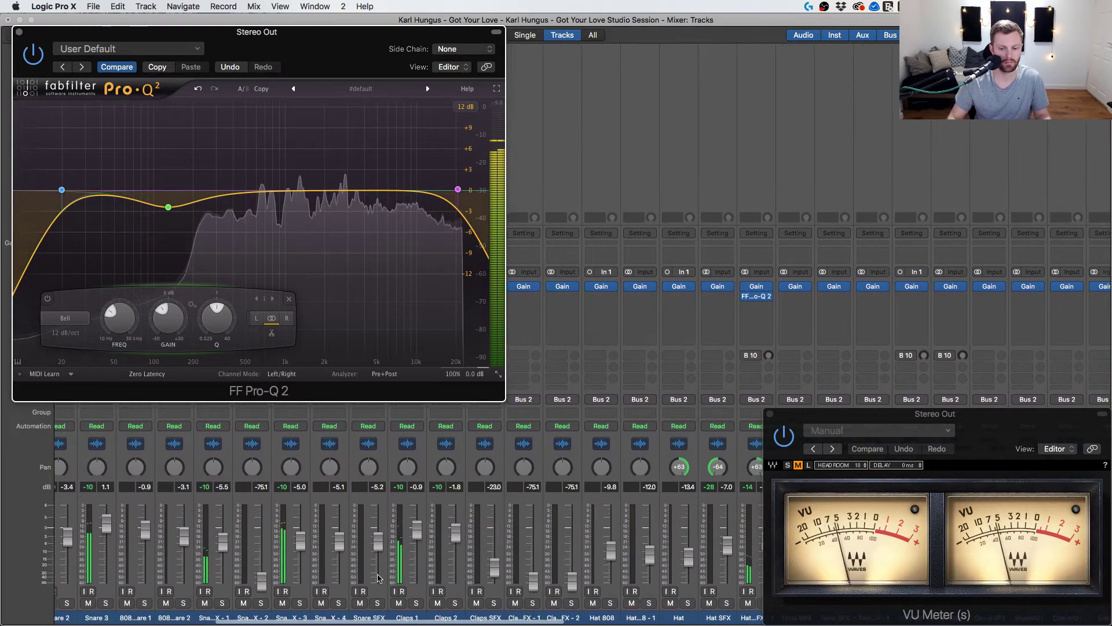
scroll(377, 577, "right", 4)
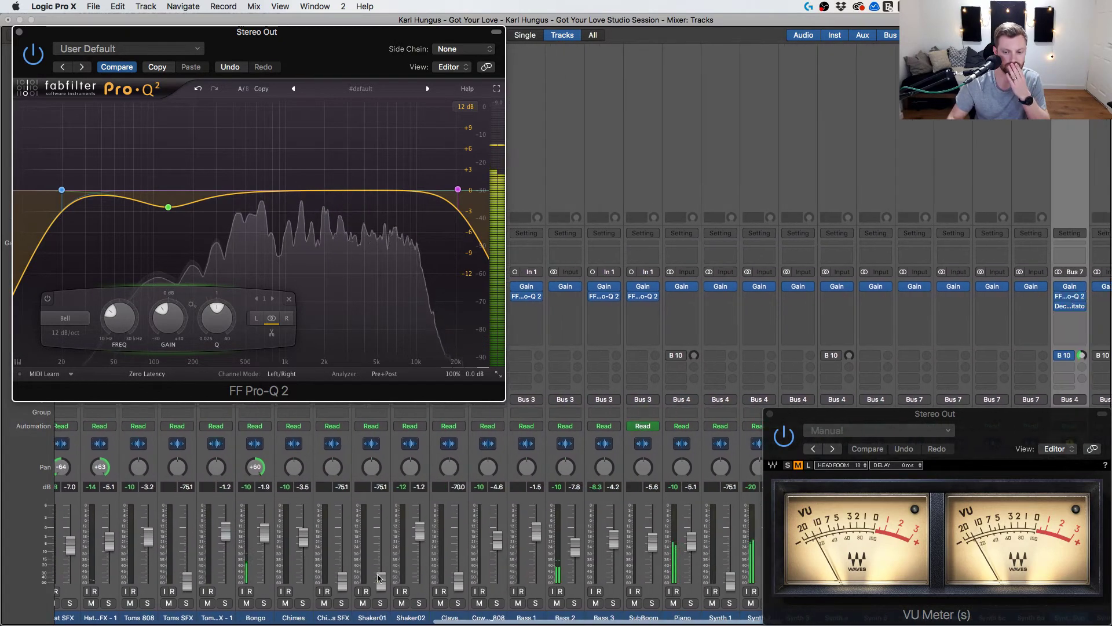
left_click_drag(571, 546, 576, 541)
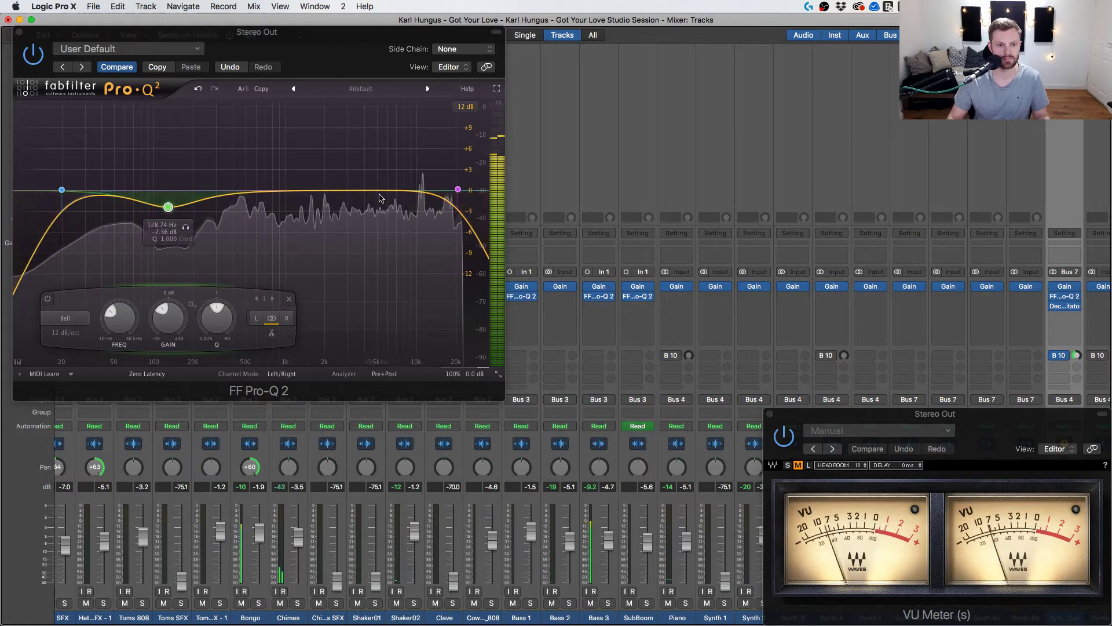
Add a top band and make it a high shelf at about 10.6 kHz, +3 dB.
left_click_drag(390, 191, 426, 172)
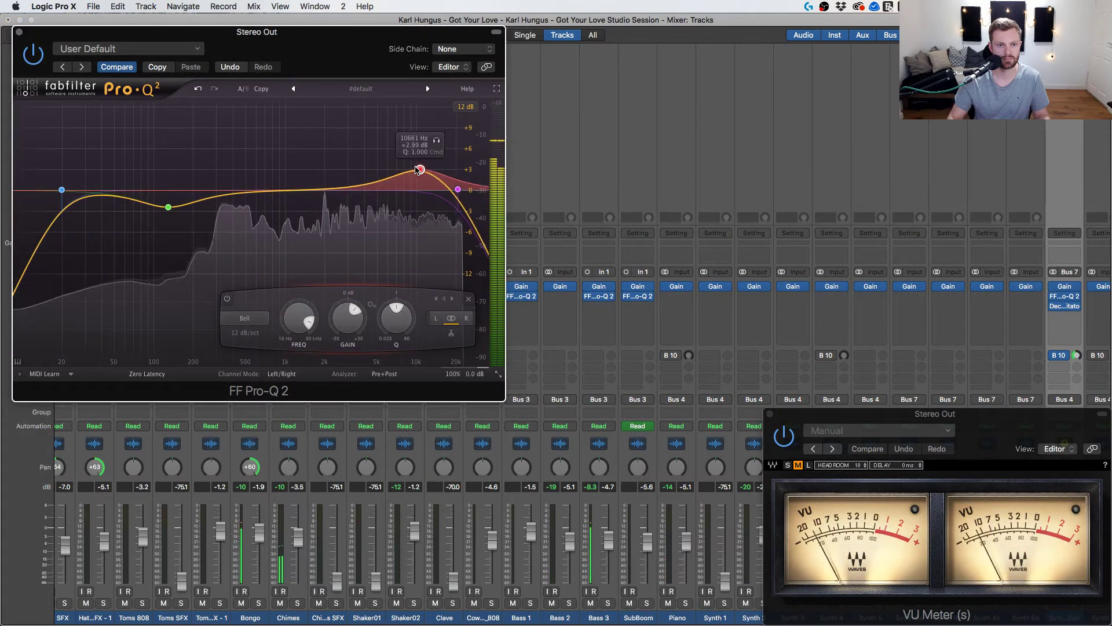
left_click(244, 322)
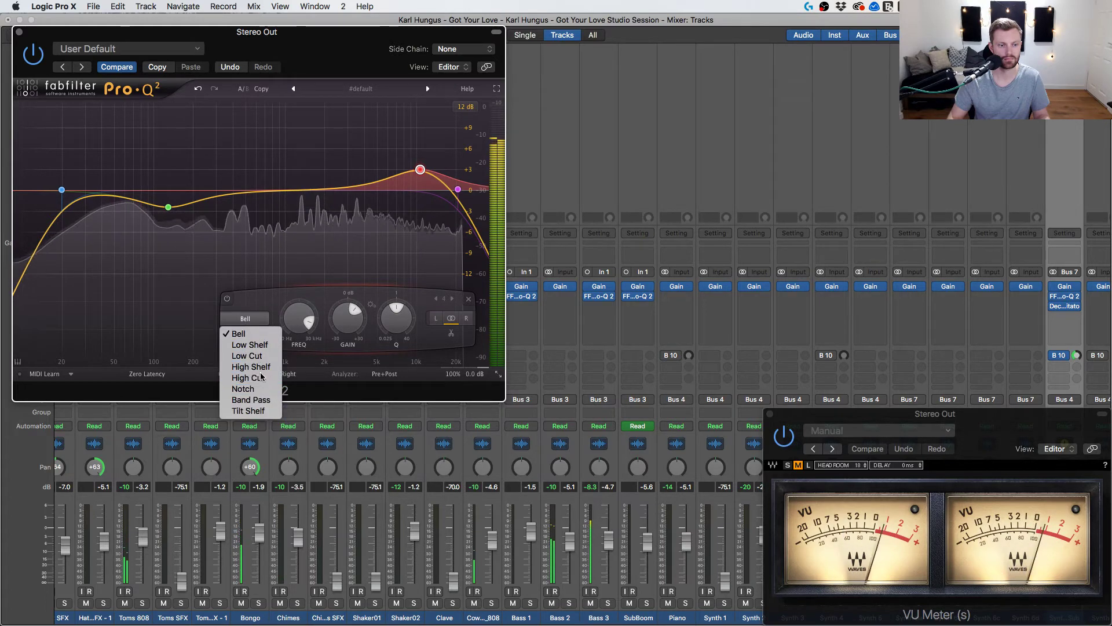
left_click(262, 378)
left_click(245, 319)
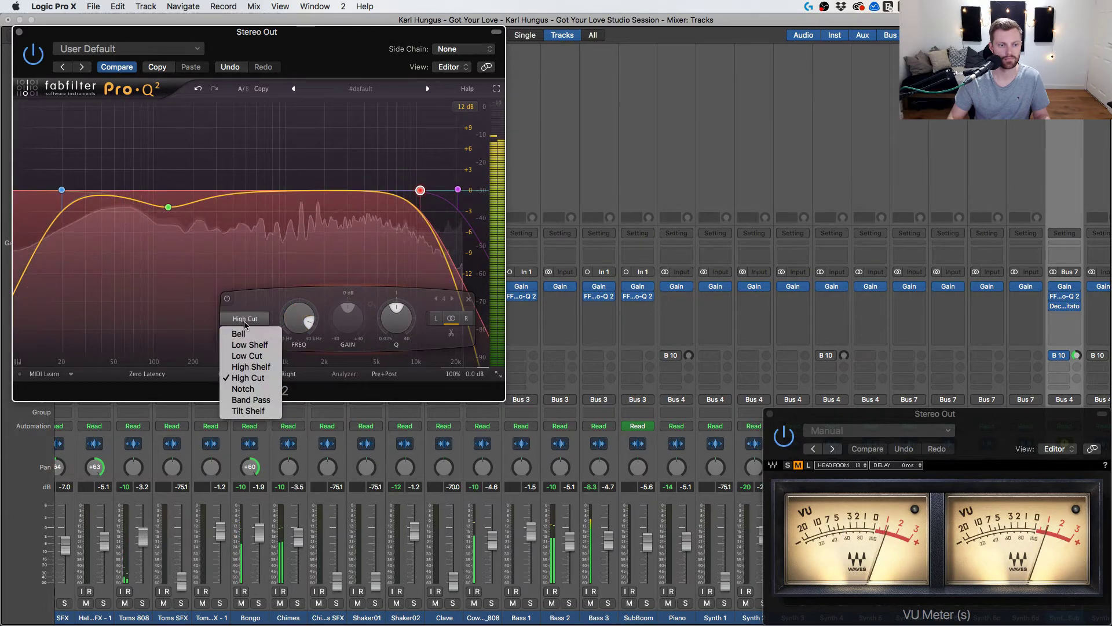
left_click(260, 370)
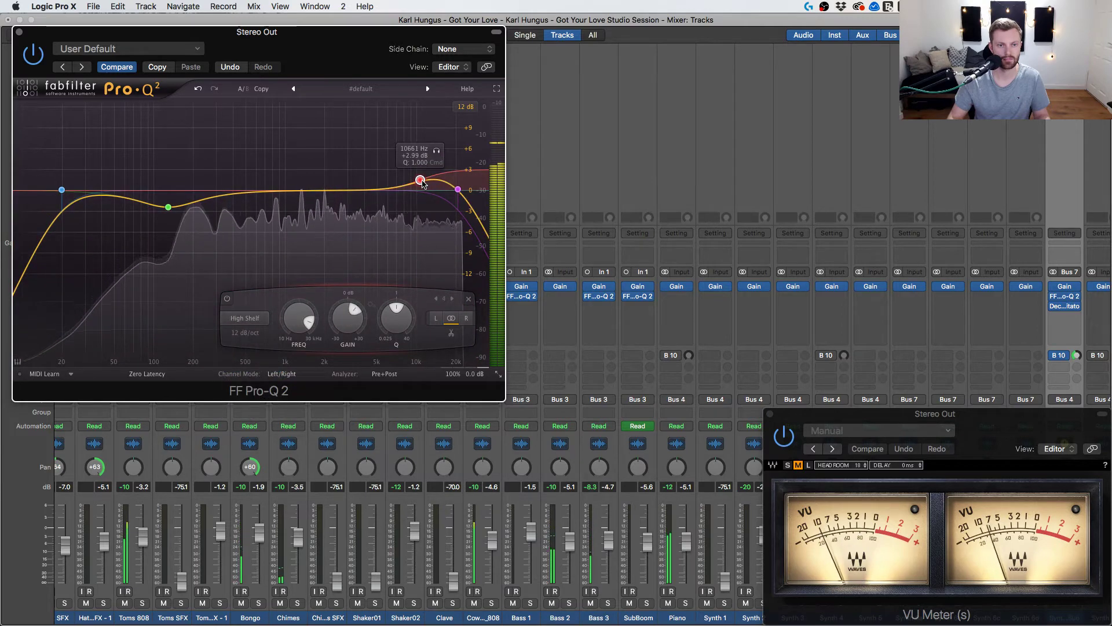
left_click_drag(417, 180, 421, 182)
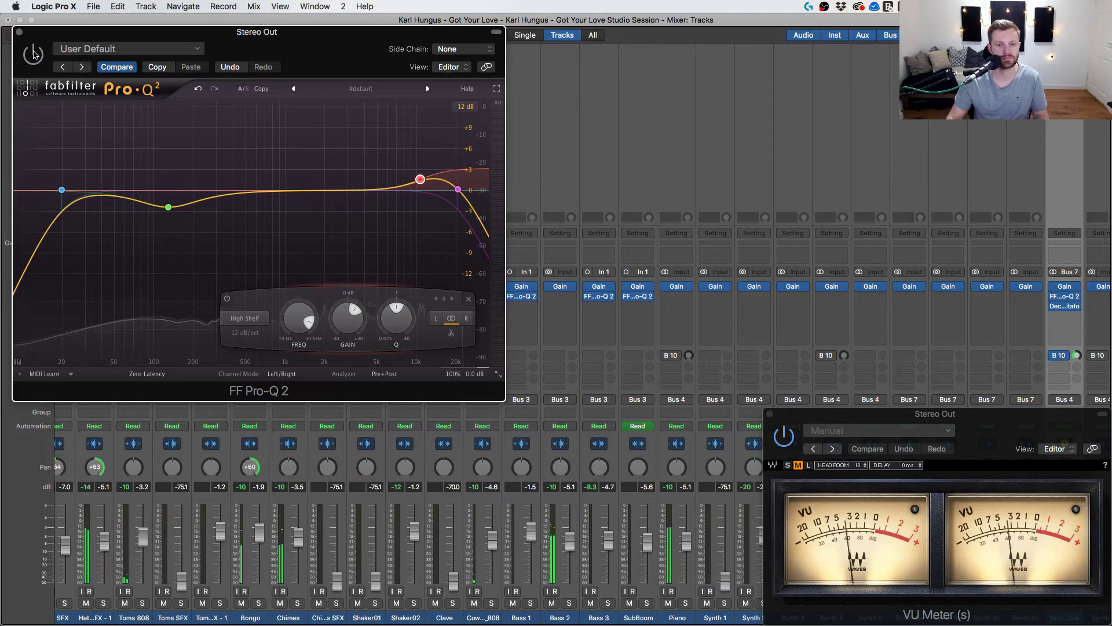
Nudge the low bell to about 133 Hz and move the VU Meter to mid-screen.
left_click_drag(167, 208, 171, 207)
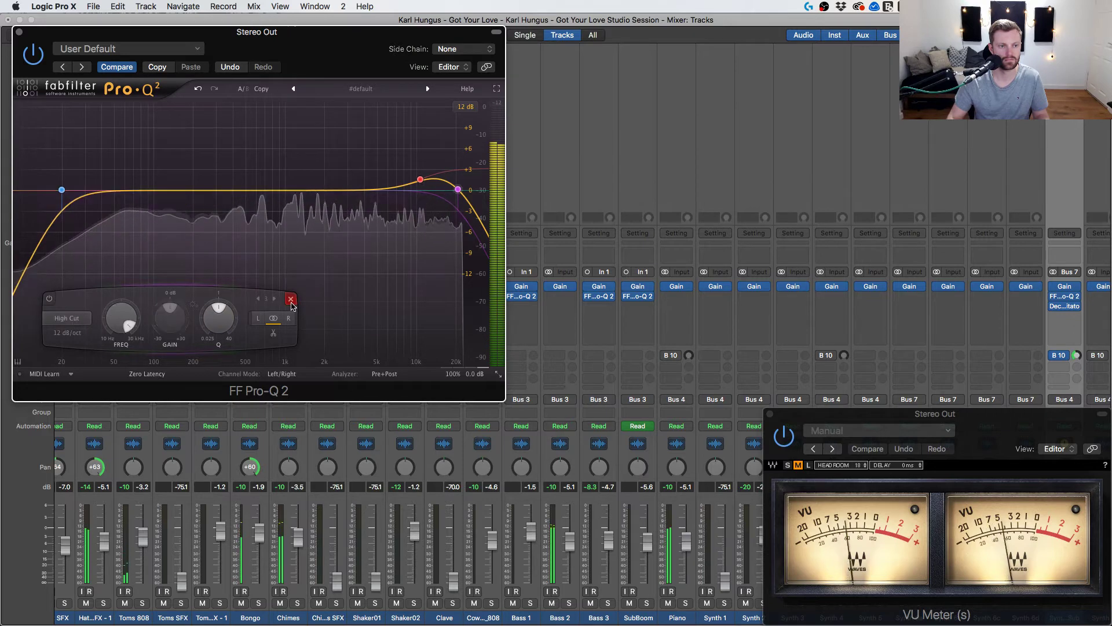
scroll(315, 445, "left", 10)
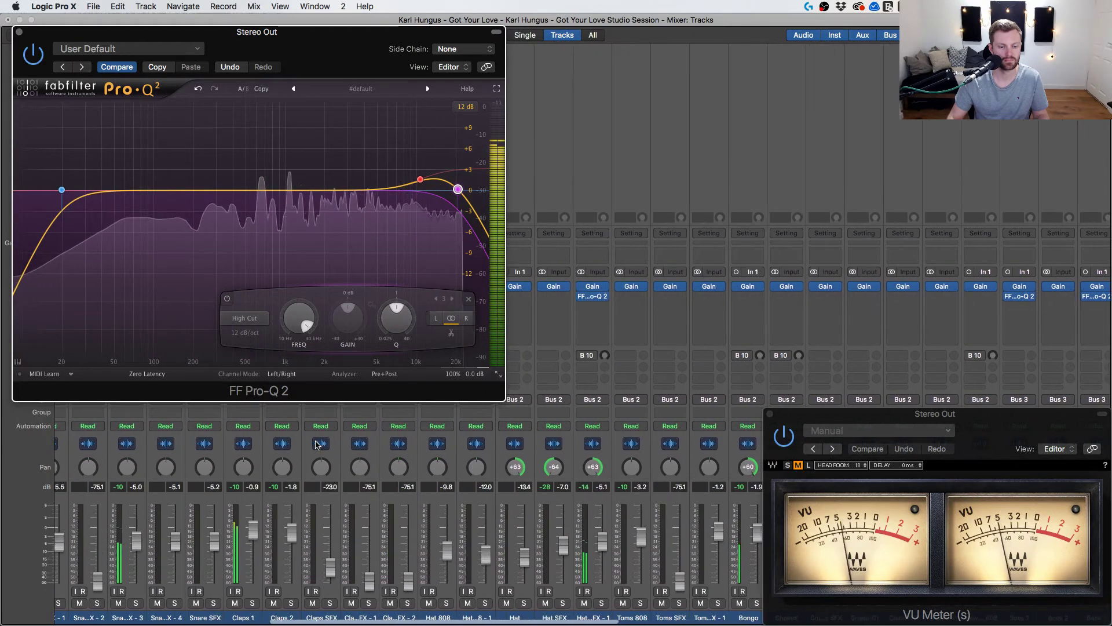
scroll(315, 445, "right", 10)
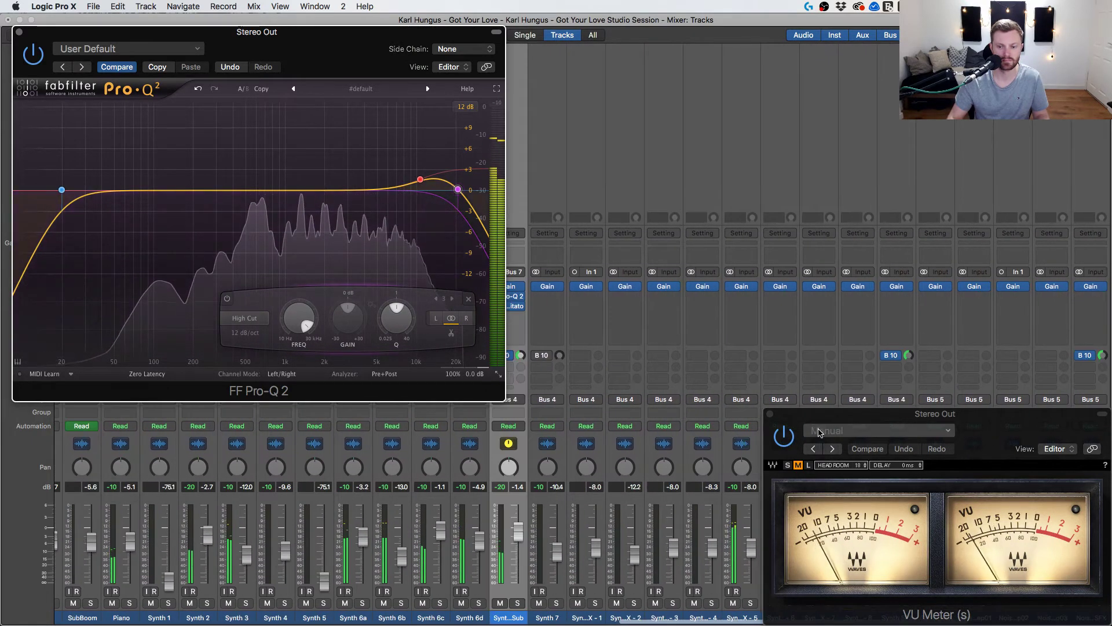
scroll(808, 365, "right", 8)
scroll(807, 365, "right", 3)
left_click_drag(935, 414, 744, 232)
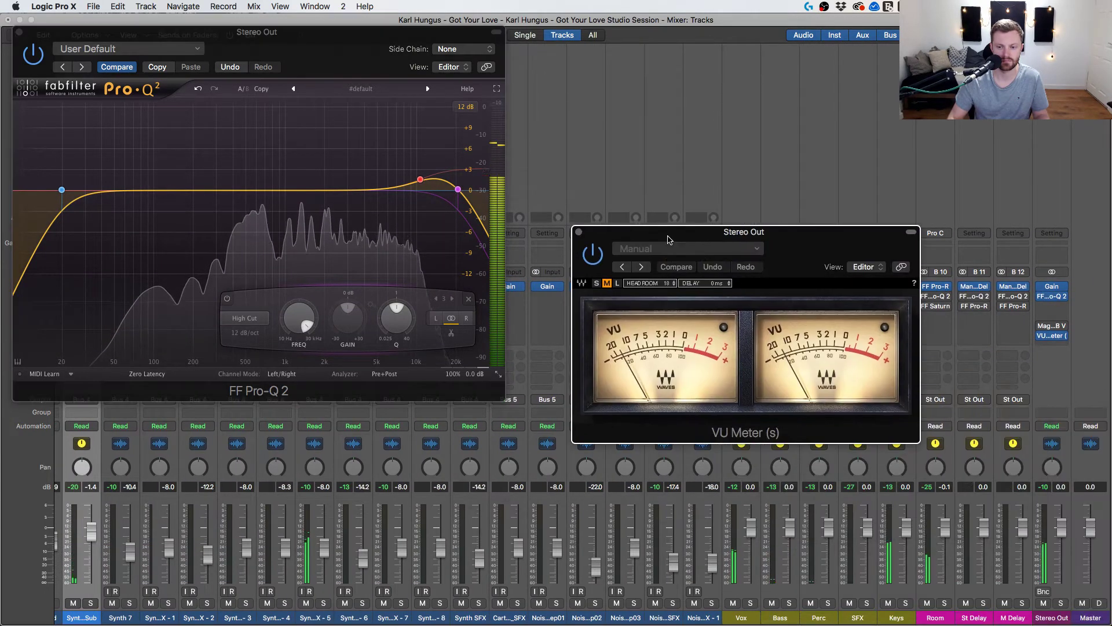
Close the VU Meter and insert a stereo FF Pro-Q 2 on the Bass channel.
key("super+w")
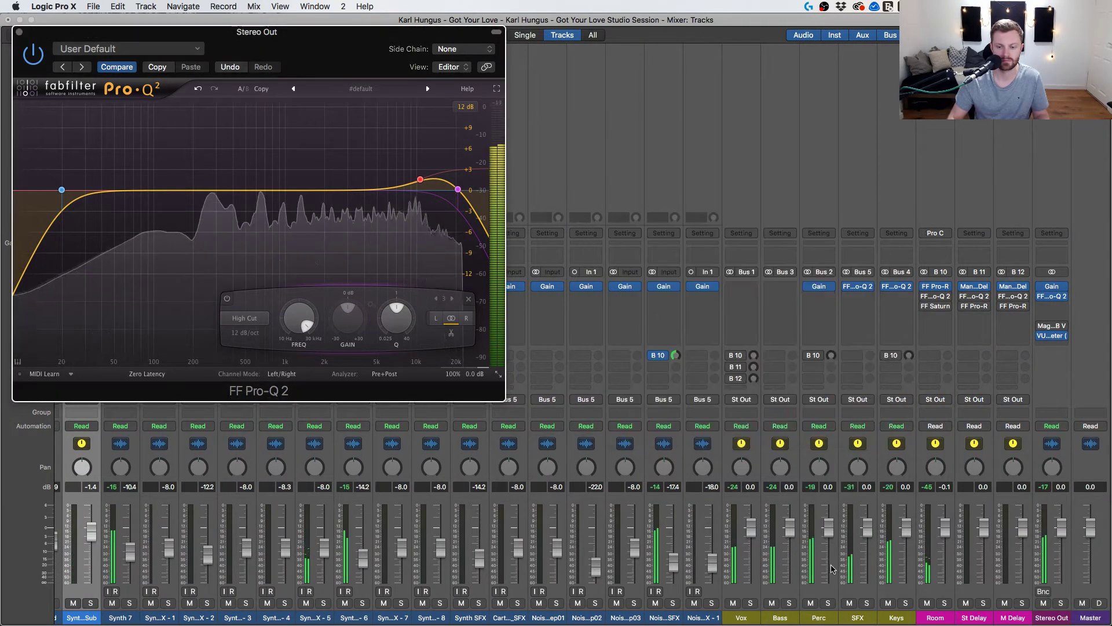
left_click(785, 585)
left_click(781, 285)
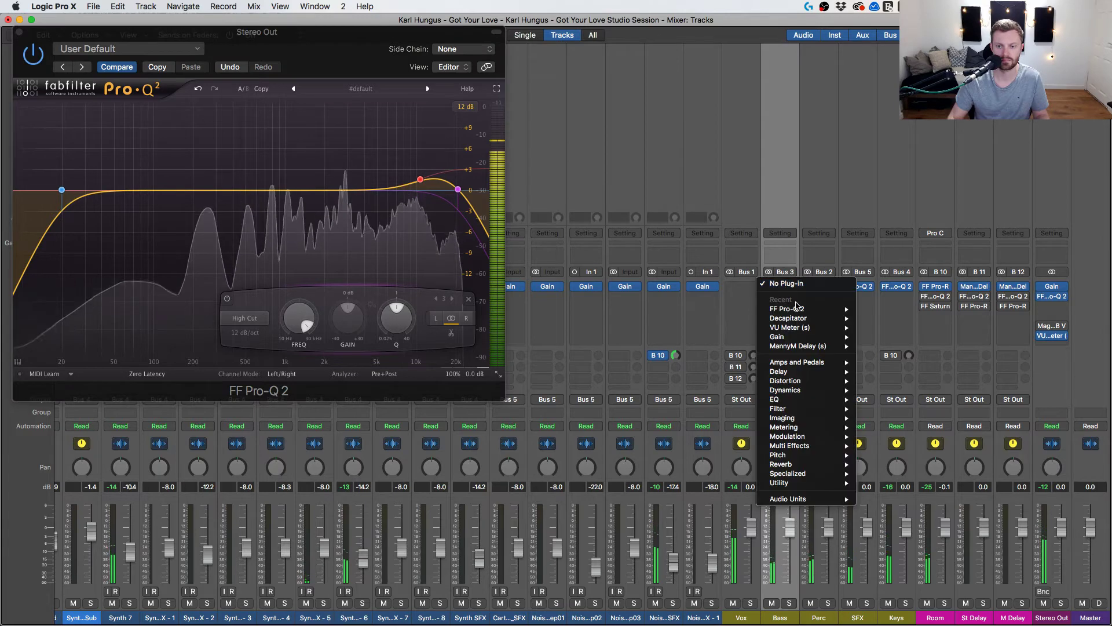
left_click(879, 309)
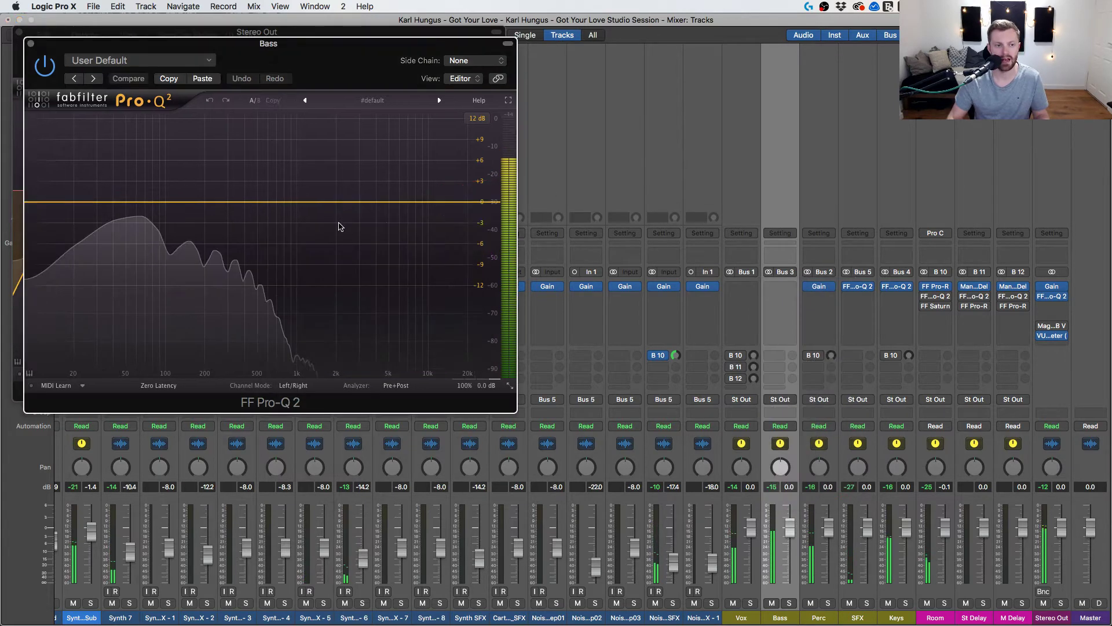
left_click_drag(330, 45, 629, 162)
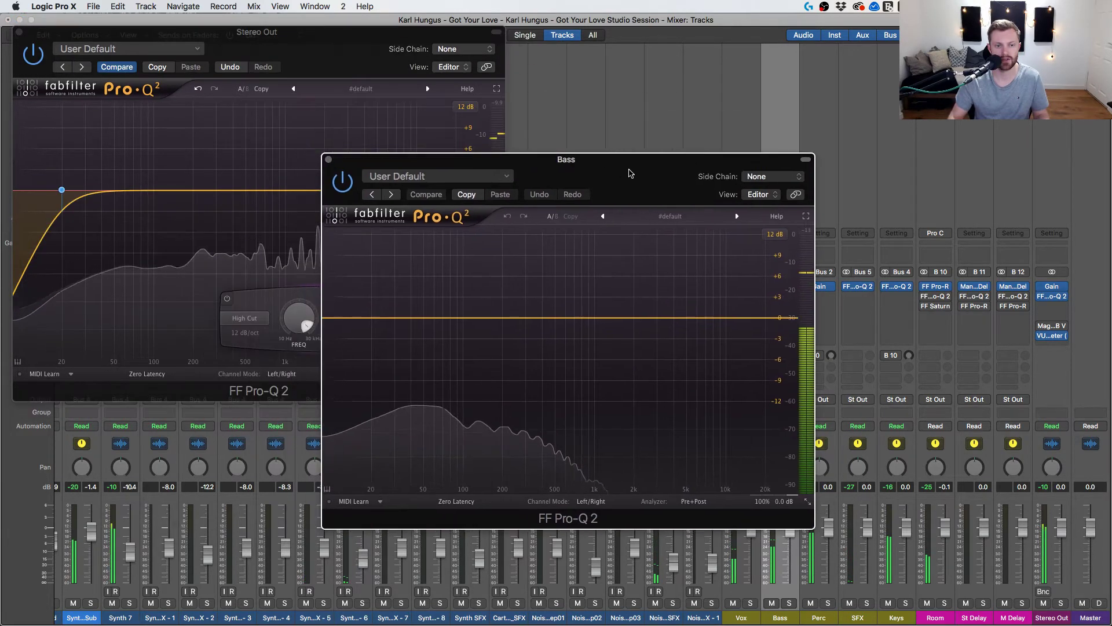
Cut about 3 dB with a wide bell near 142 Hz on the Bass EQ.
mouse_move(485, 321)
left_mouse_down()
mouse_move(516, 319)
mouse_move(503, 289)
mouse_move(484, 291)
mouse_move(487, 279)
mouse_move(454, 266)
mouse_move(508, 243)
mouse_move(509, 261)
mouse_move(467, 274)
mouse_move(482, 330)
left_mouse_up()
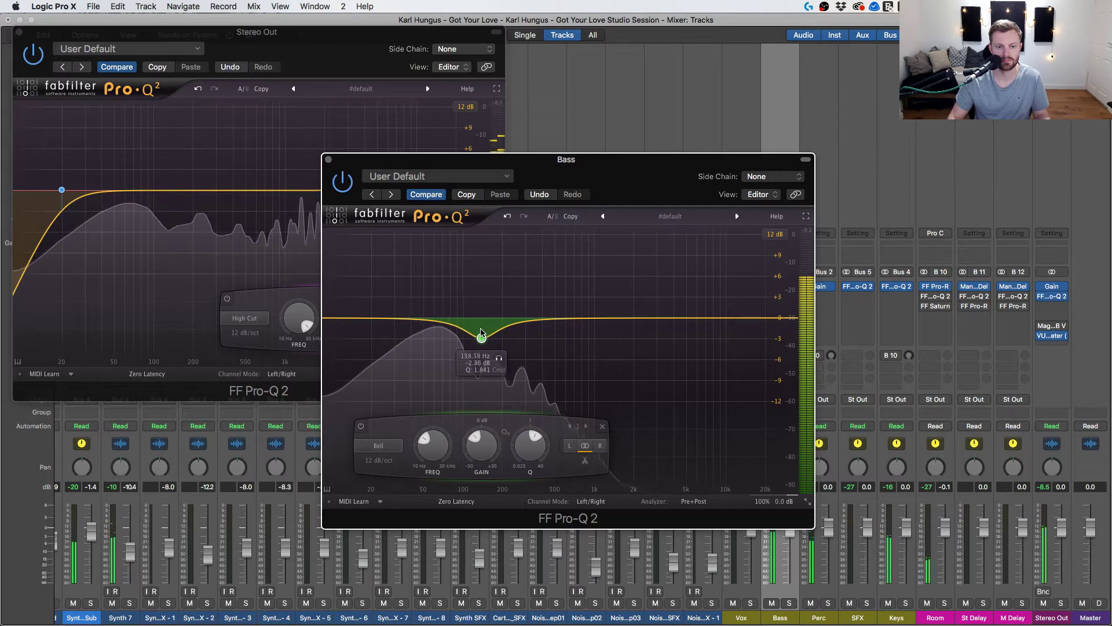
scroll(481, 333, "down", 3)
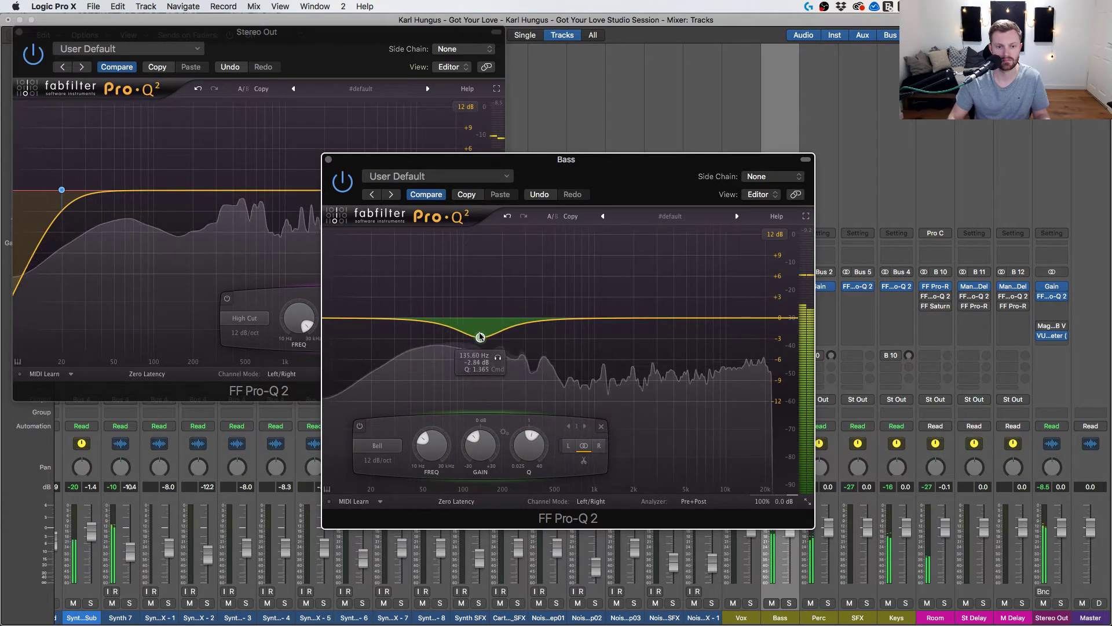
scroll(480, 337, "down", 2)
left_click_drag(480, 336, 484, 342)
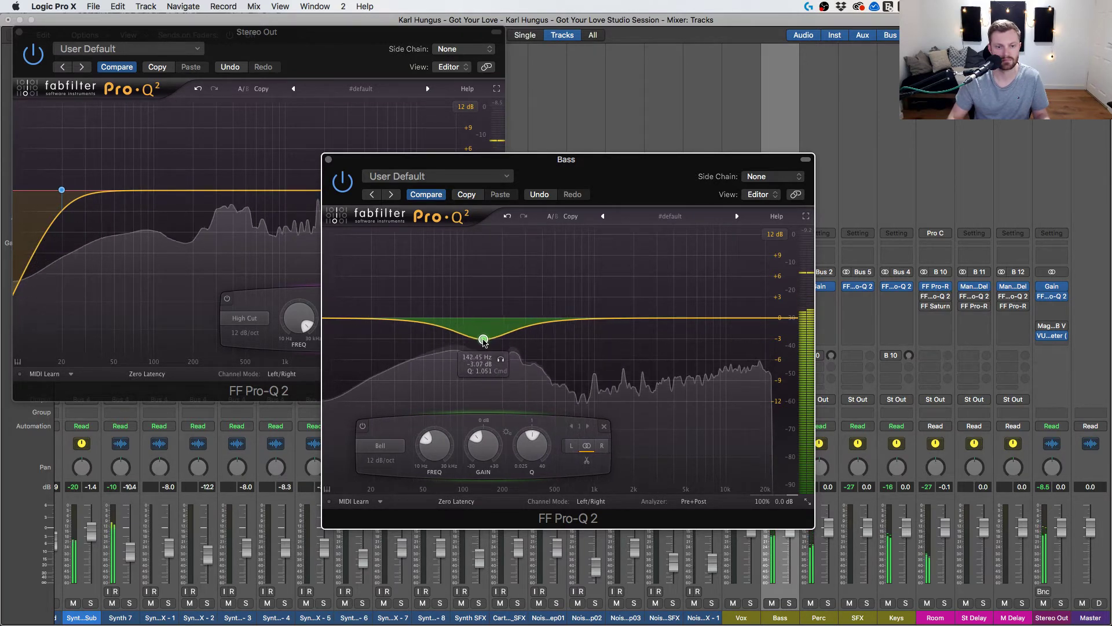
Ease the Stereo Out low bell to about 155 Hz at -1.04 dB.
left_click(188, 197)
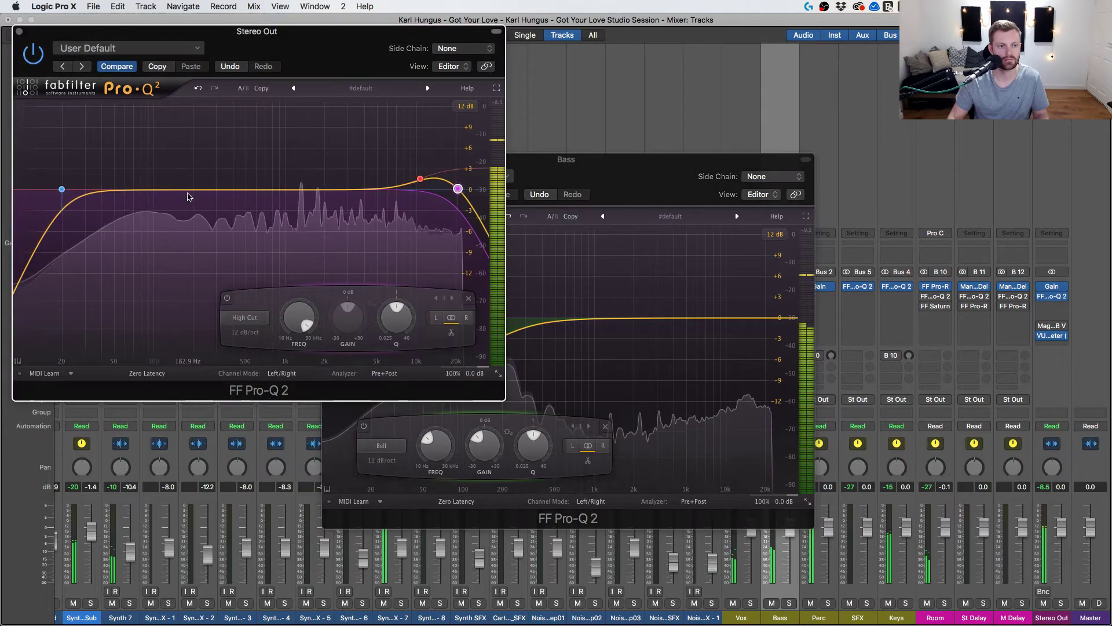
double_click(189, 197)
mouse_move(191, 190)
left_mouse_down()
mouse_move(213, 144)
mouse_move(174, 144)
mouse_move(193, 143)
mouse_move(192, 198)
mouse_move(179, 200)
mouse_move(175, 149)
mouse_move(197, 146)
mouse_move(174, 149)
mouse_move(175, 203)
left_mouse_up()
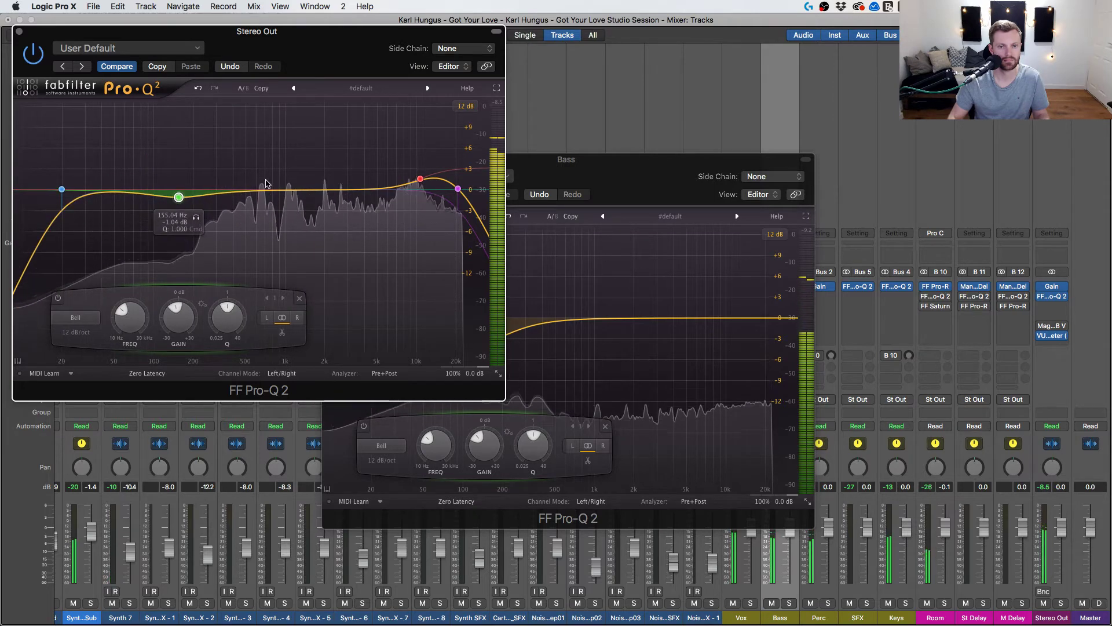
Bring the Bass EQ forward and reopen the Stereo Out Pro-Q 2.
left_click(631, 173)
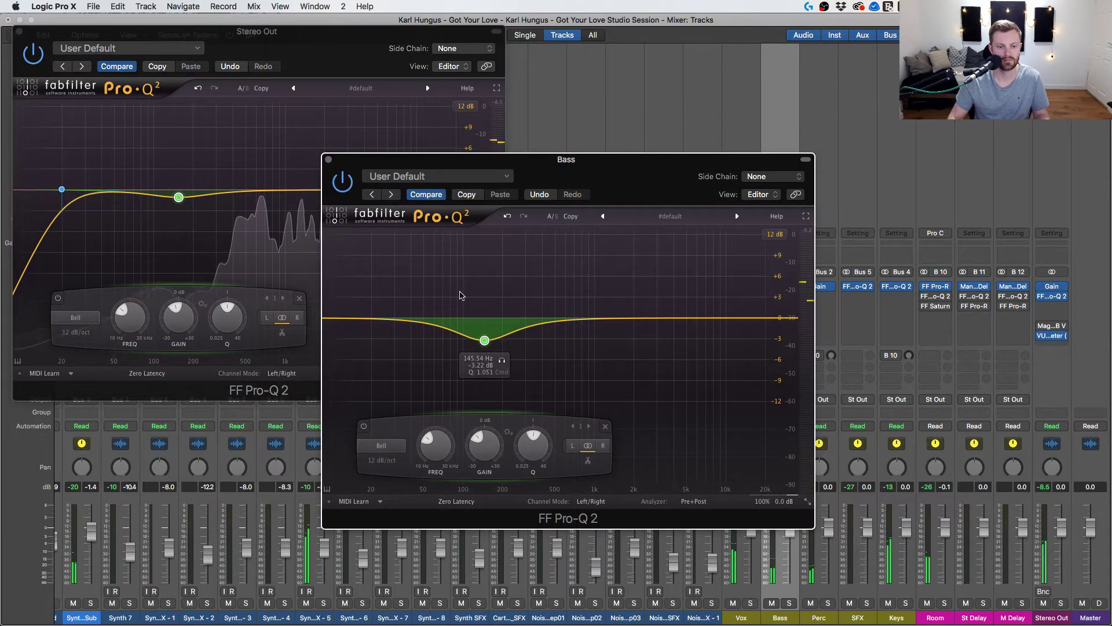
left_click(19, 31)
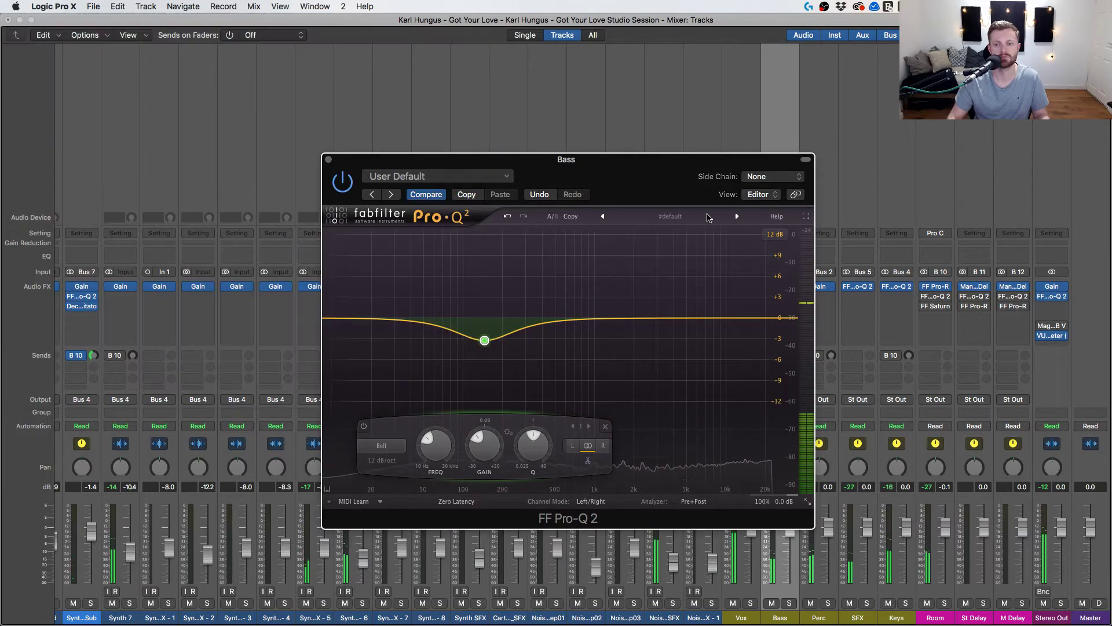
mouse_move(1041, 328)
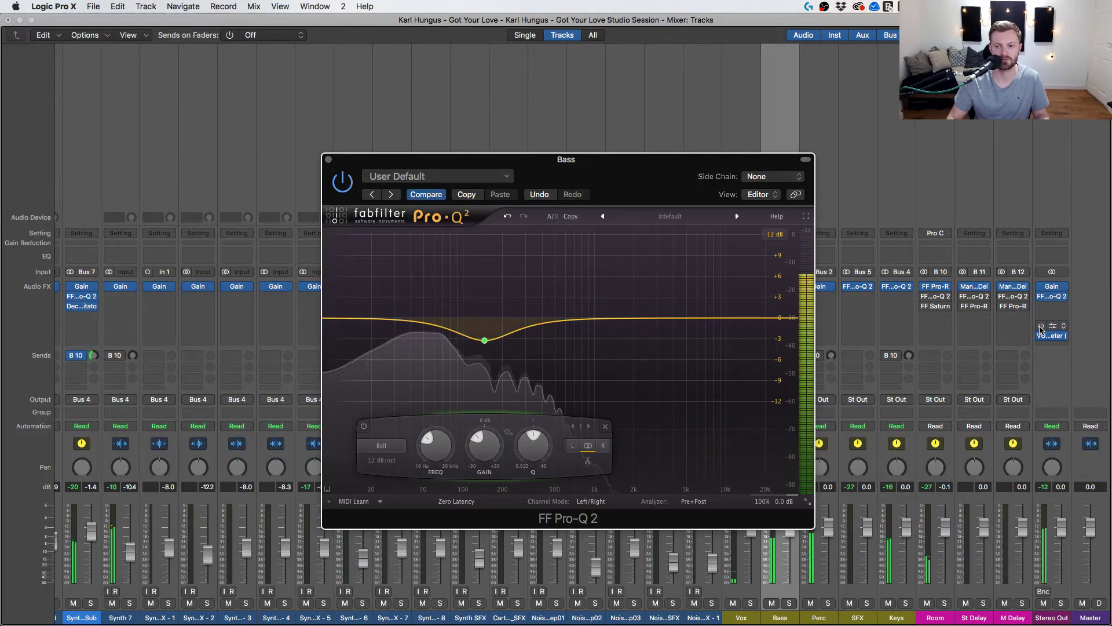
left_click(1051, 296)
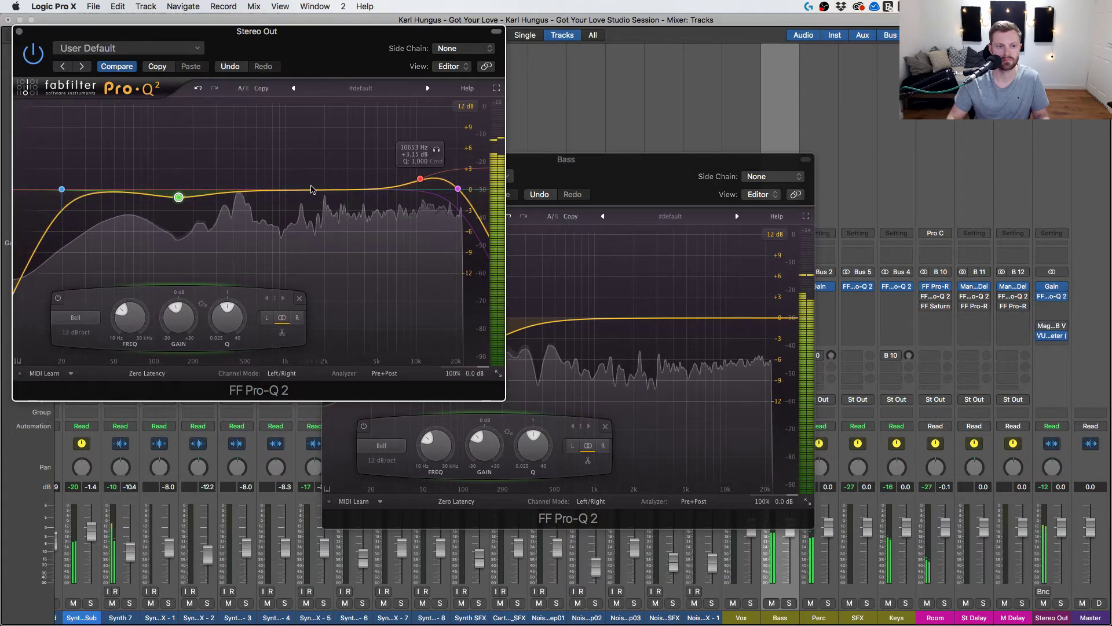
Boost about +2 dB near 2 kHz and raise the high shelf to about +8 dB.
mouse_move(382, 189)
left_mouse_down()
mouse_move(367, 160)
mouse_move(318, 176)
mouse_move(298, 145)
mouse_move(407, 136)
mouse_move(271, 144)
mouse_move(429, 134)
mouse_move(377, 184)
left_mouse_up()
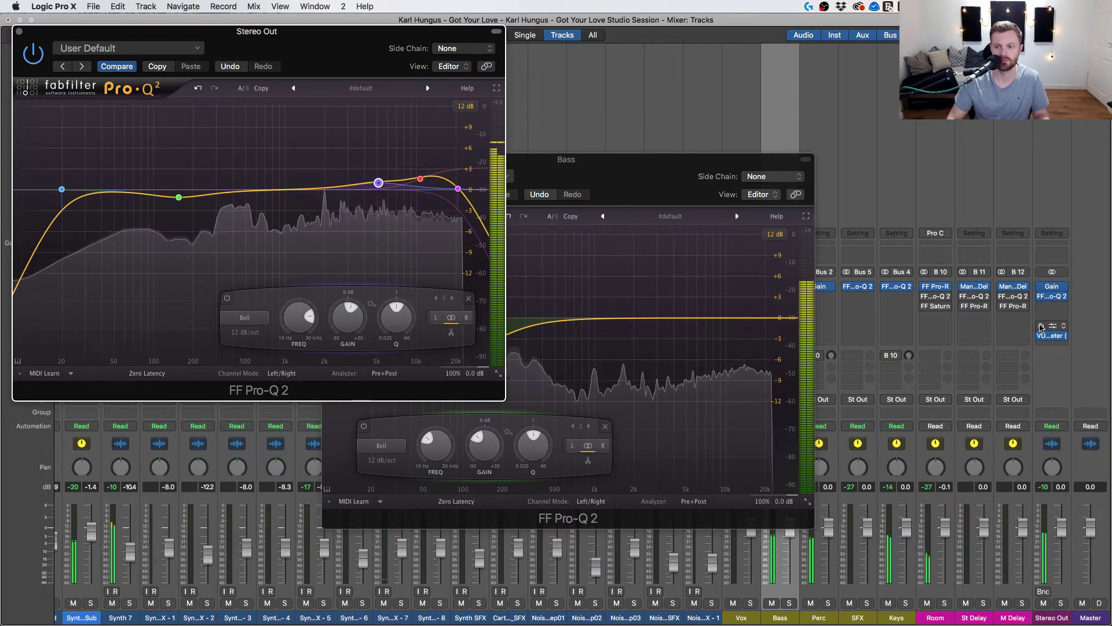
mouse_move(1041, 327)
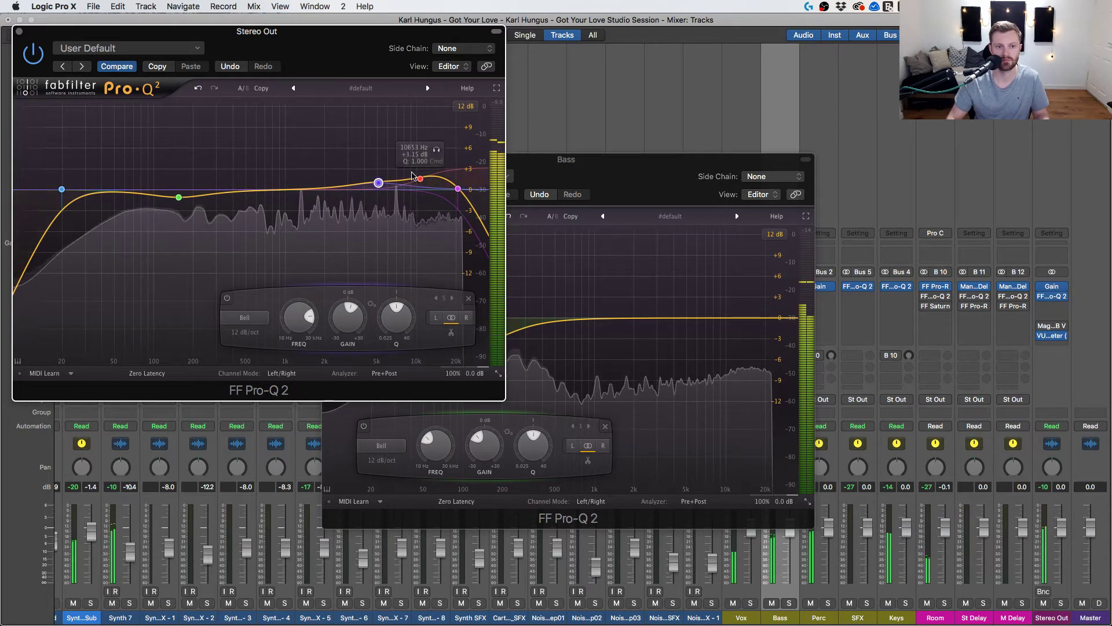
left_click_drag(420, 178, 419, 147)
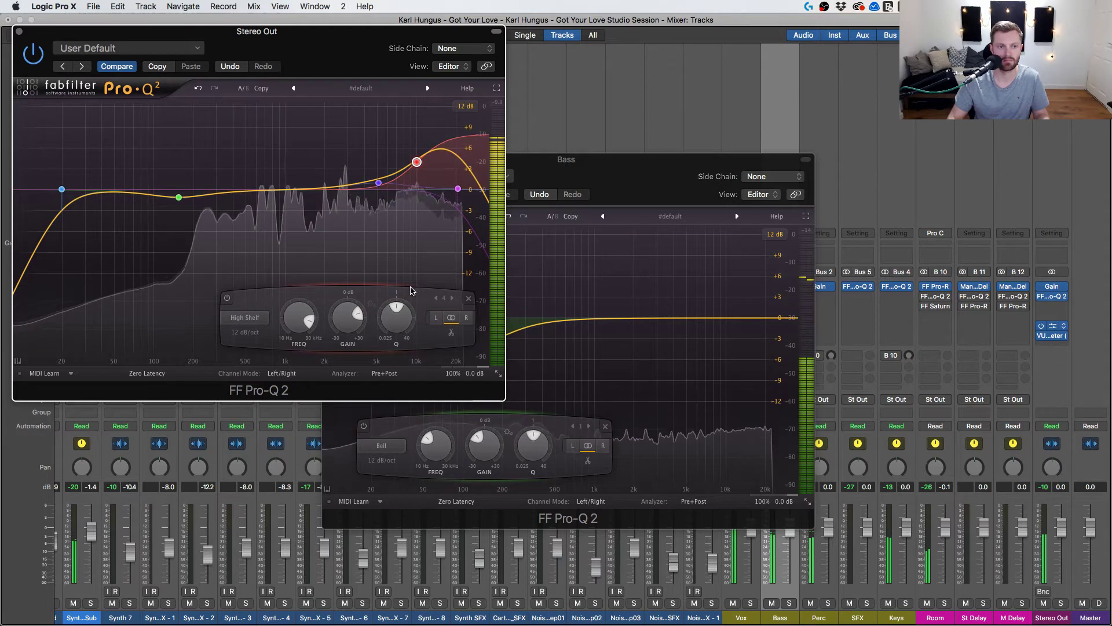
left_click(1056, 329)
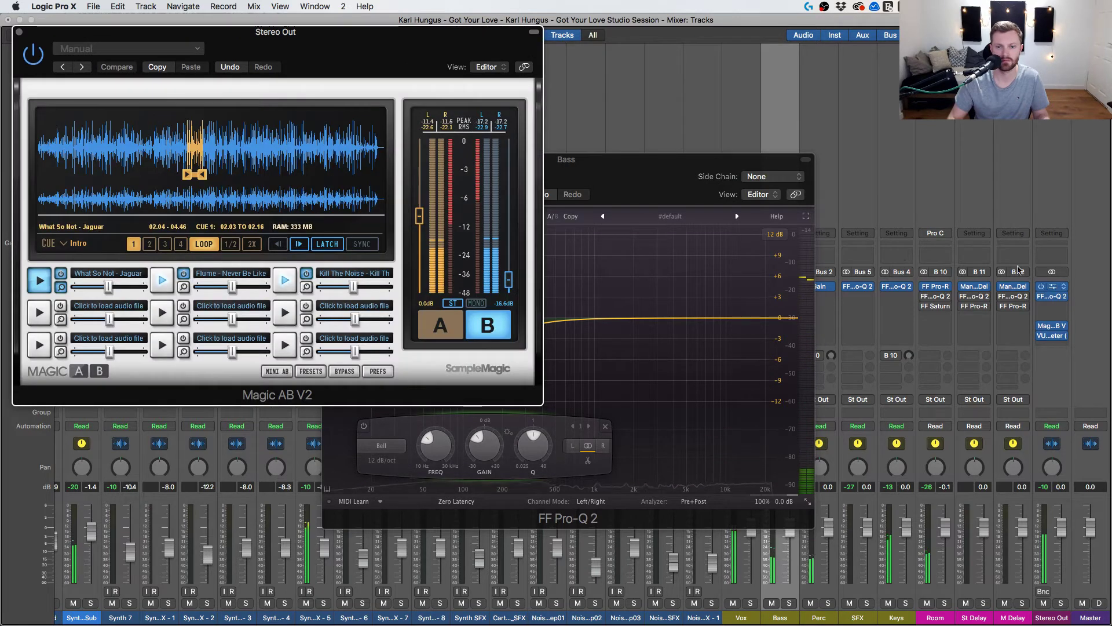
Pick the Flume reference and shorten the project cycle to end at bar 85.
left_click(161, 281)
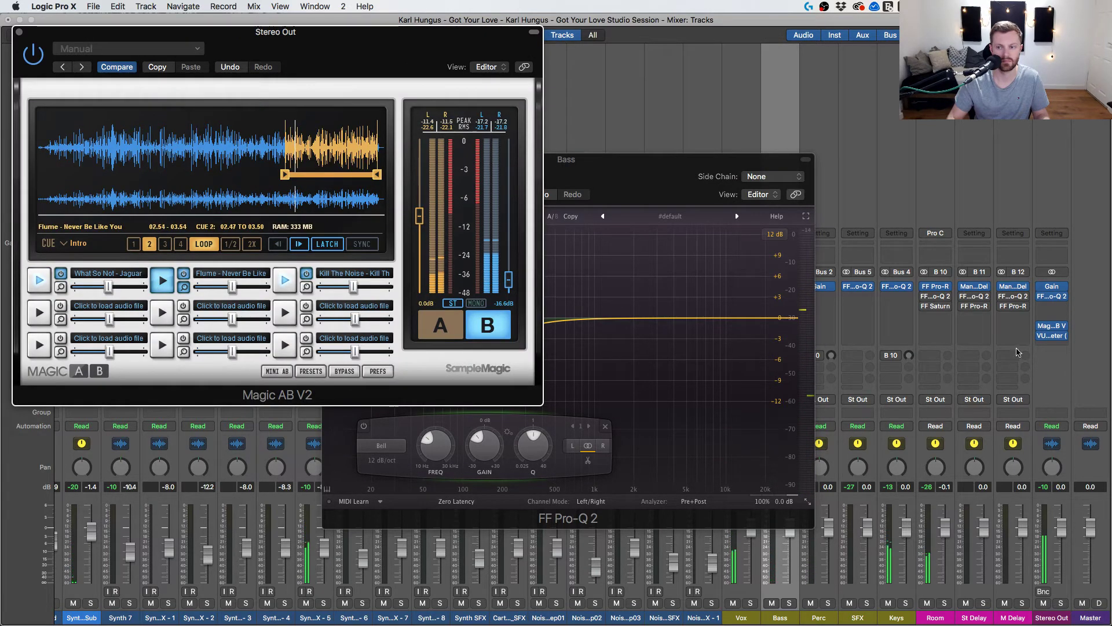
left_click(444, 328)
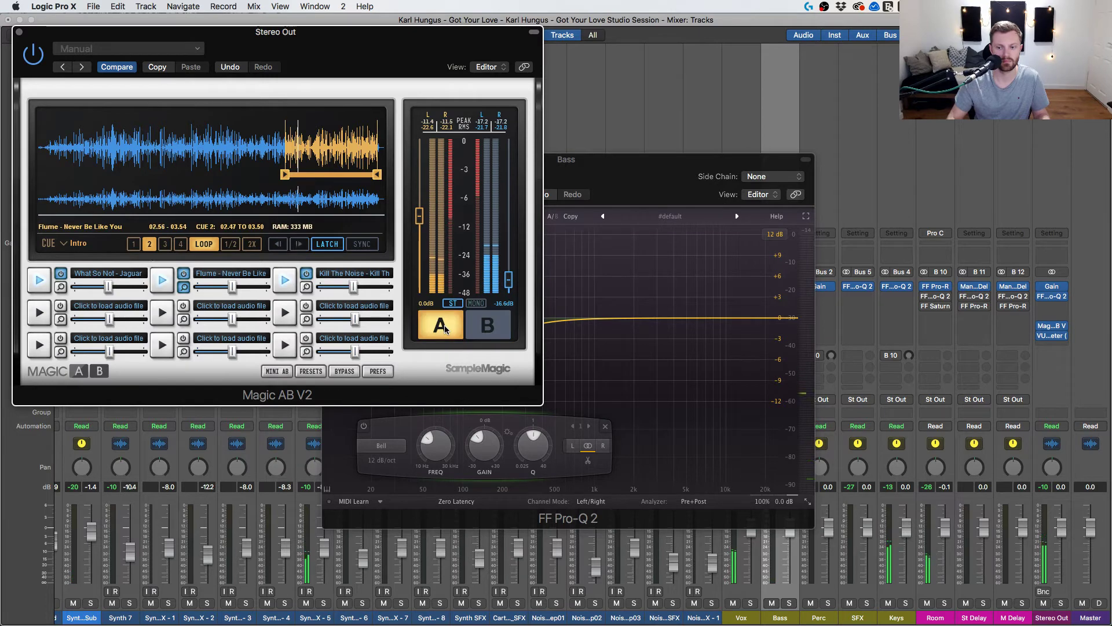
key("x")
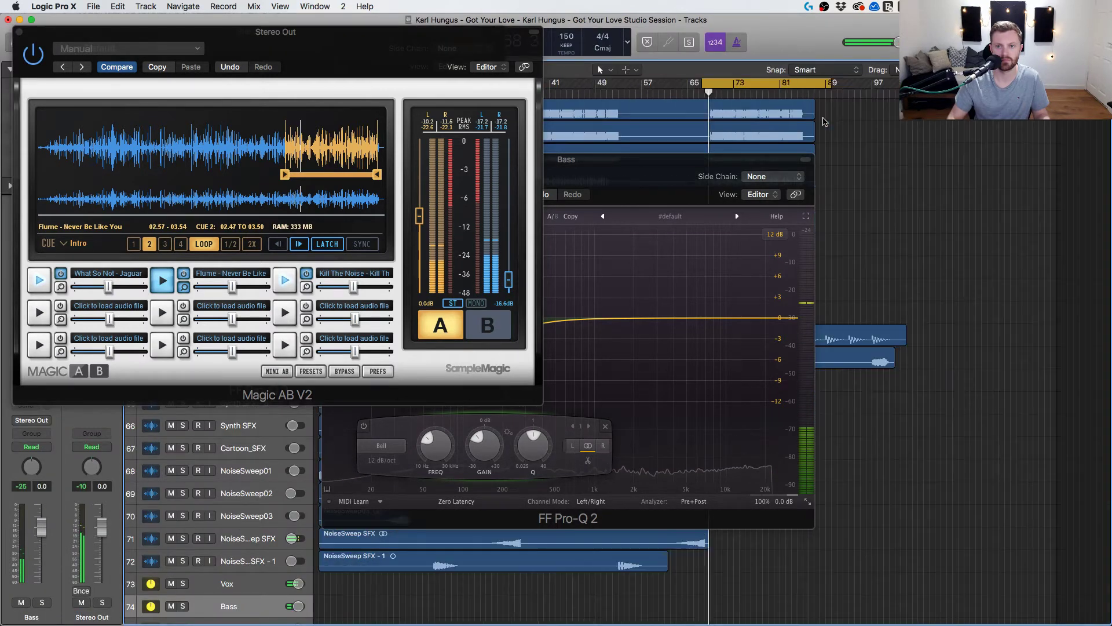
left_click_drag(806, 91, 802, 91)
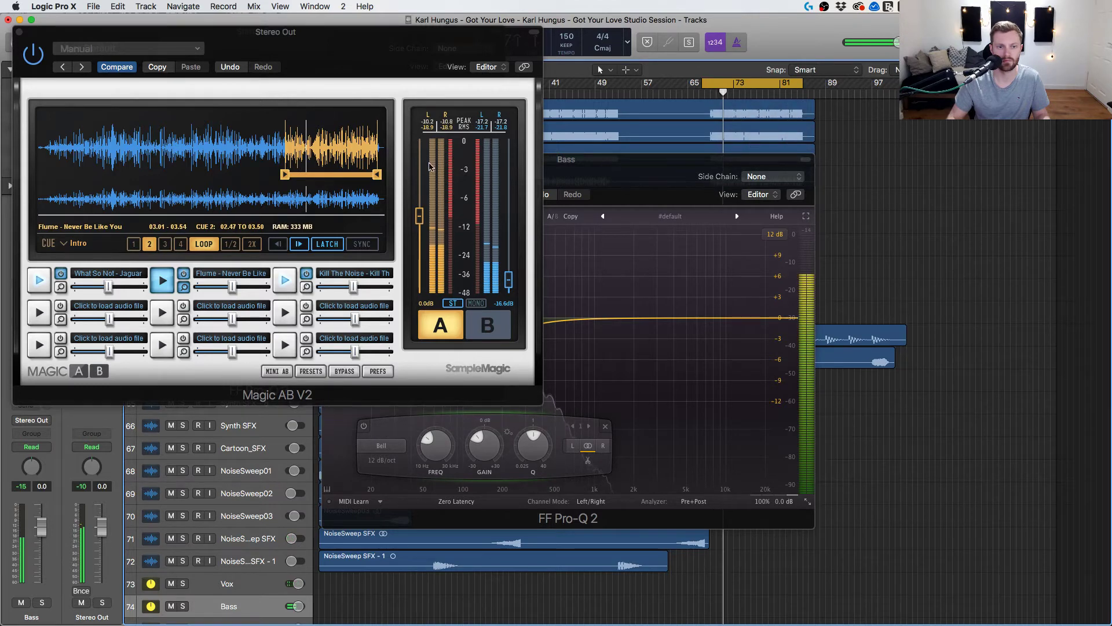
Move Magic AB aside and compare the mix with the Jaguar reference.
left_click_drag(379, 71, 881, 101)
left_click(411, 173)
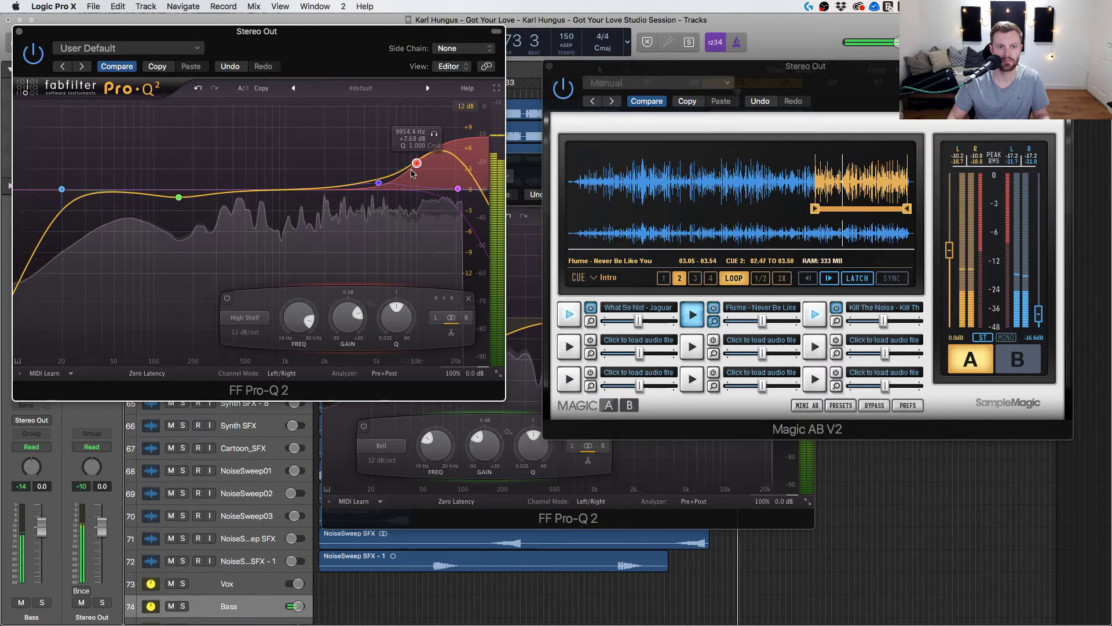
left_click(1017, 359)
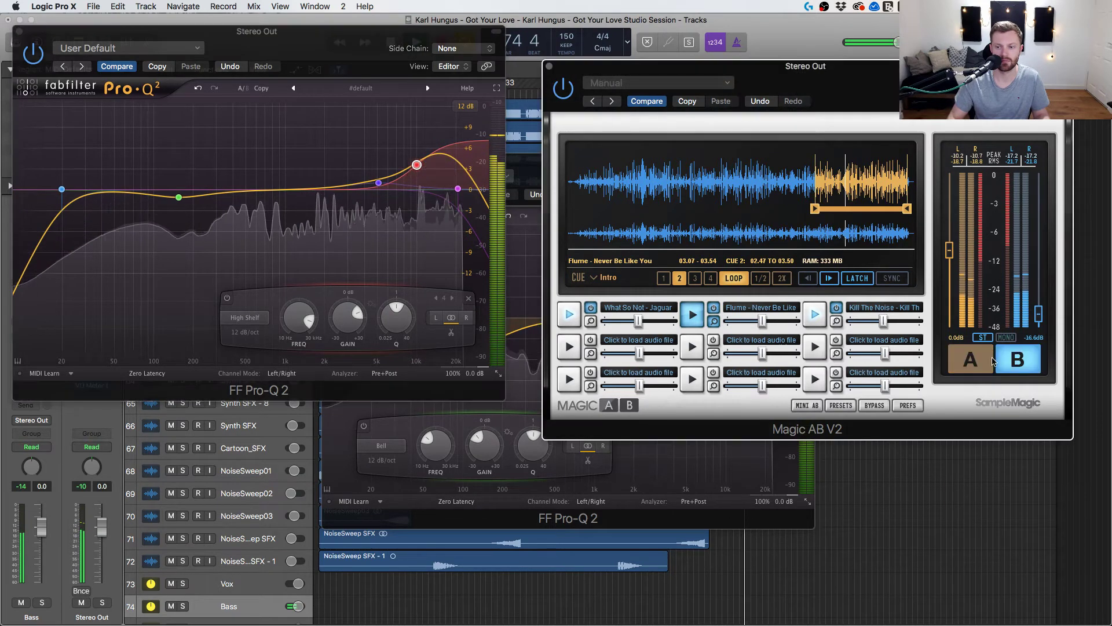
left_click(972, 361)
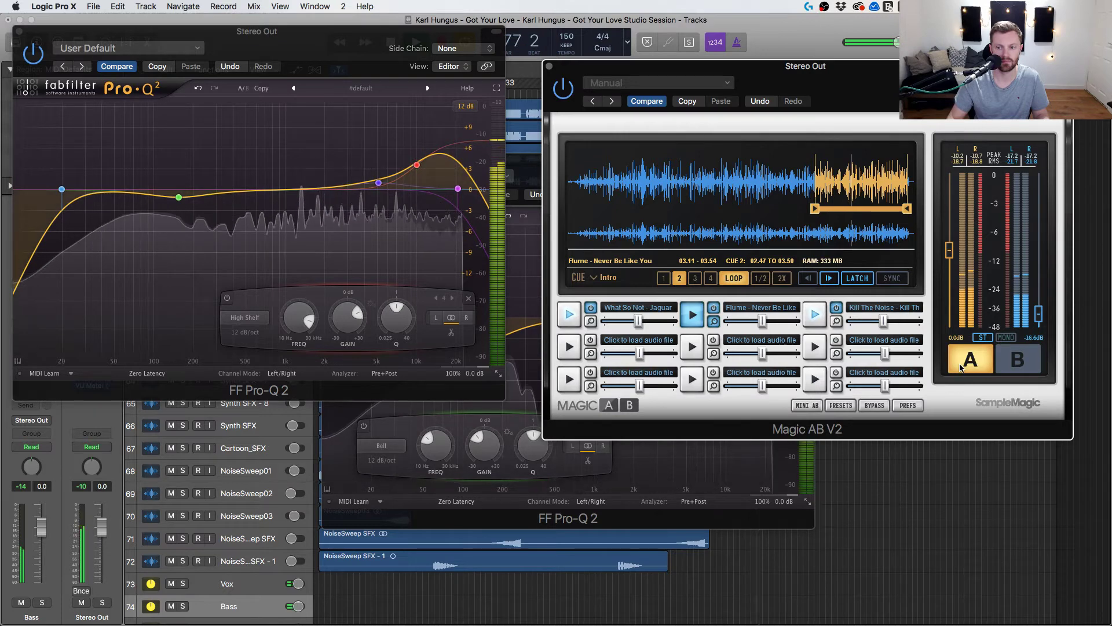
left_click(570, 315)
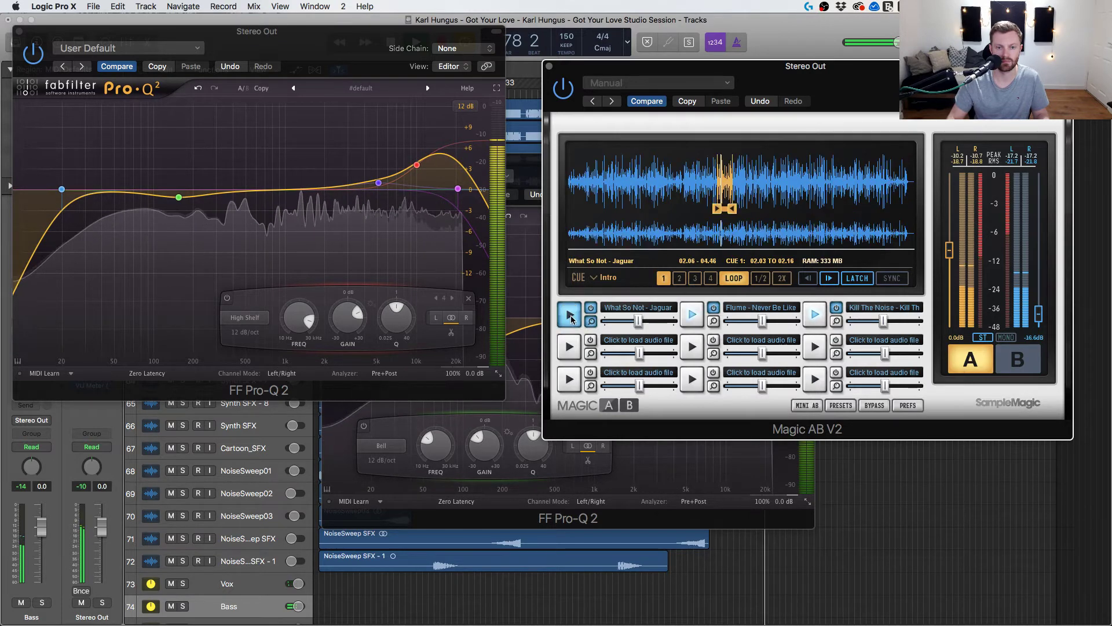
left_click(1018, 358)
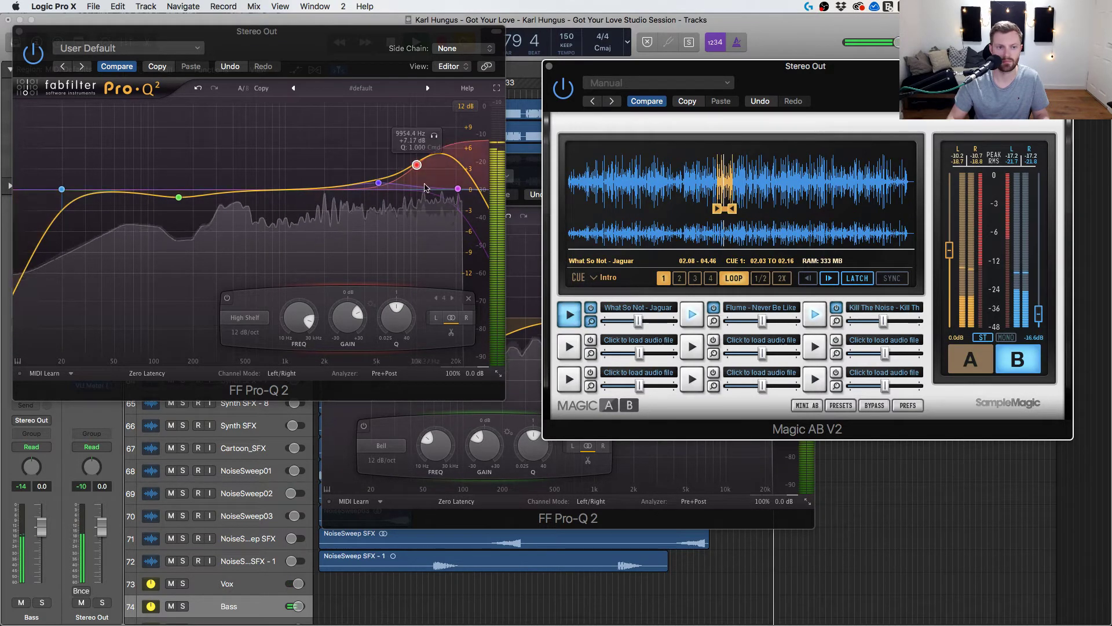
Select the high shelf near 10 kHz and A/B the mix against Jaguar.
left_click(417, 166)
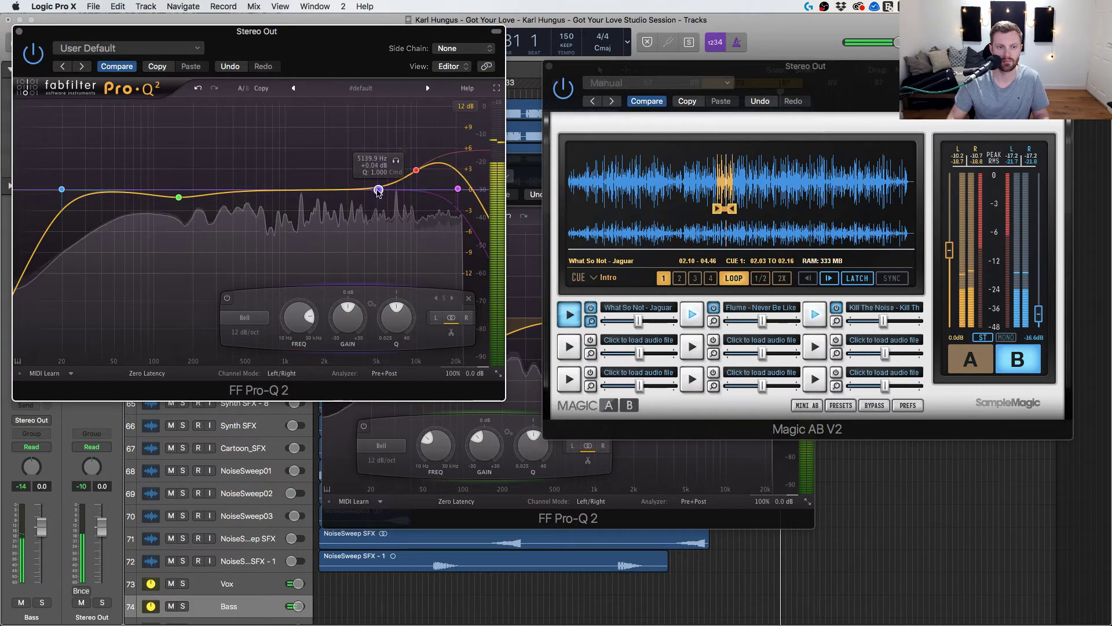
left_click(981, 361)
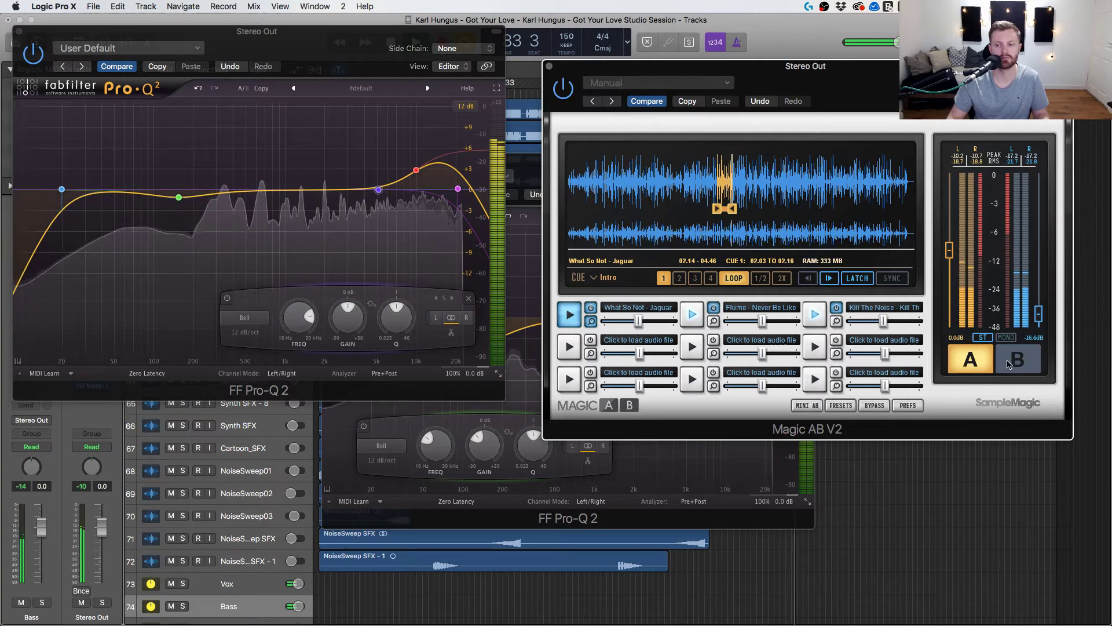
left_click(1008, 363)
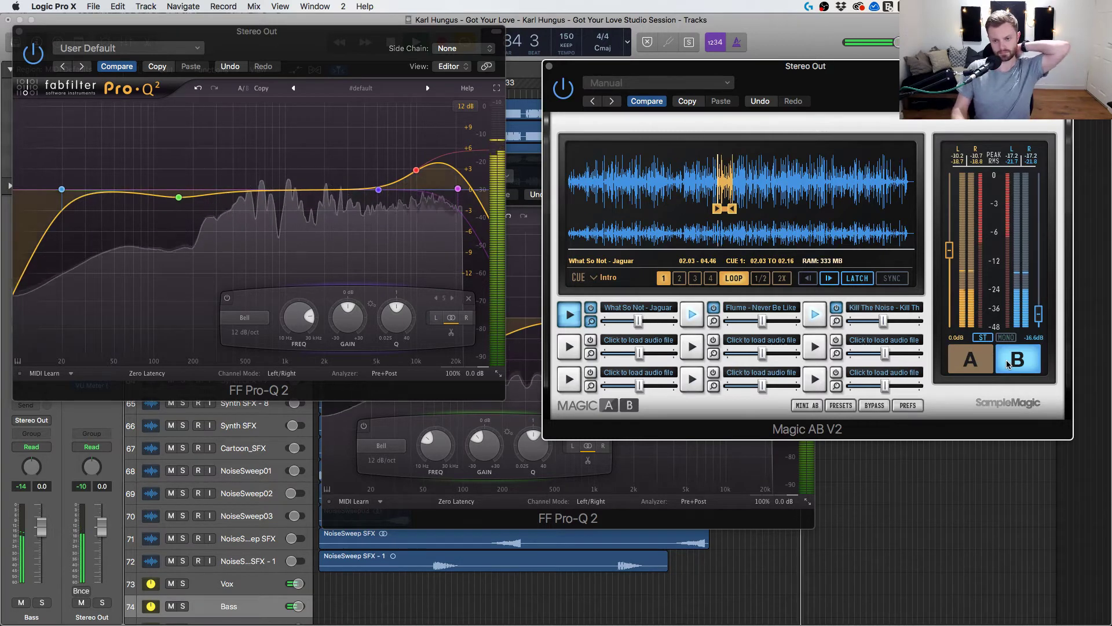
left_click(974, 365)
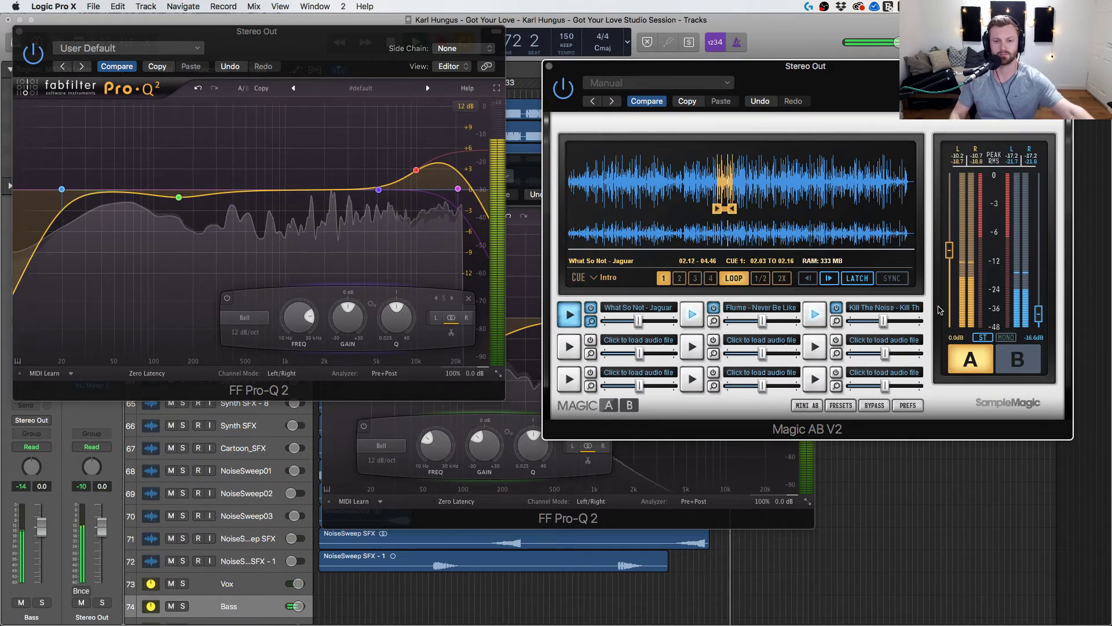
left_click(1017, 357)
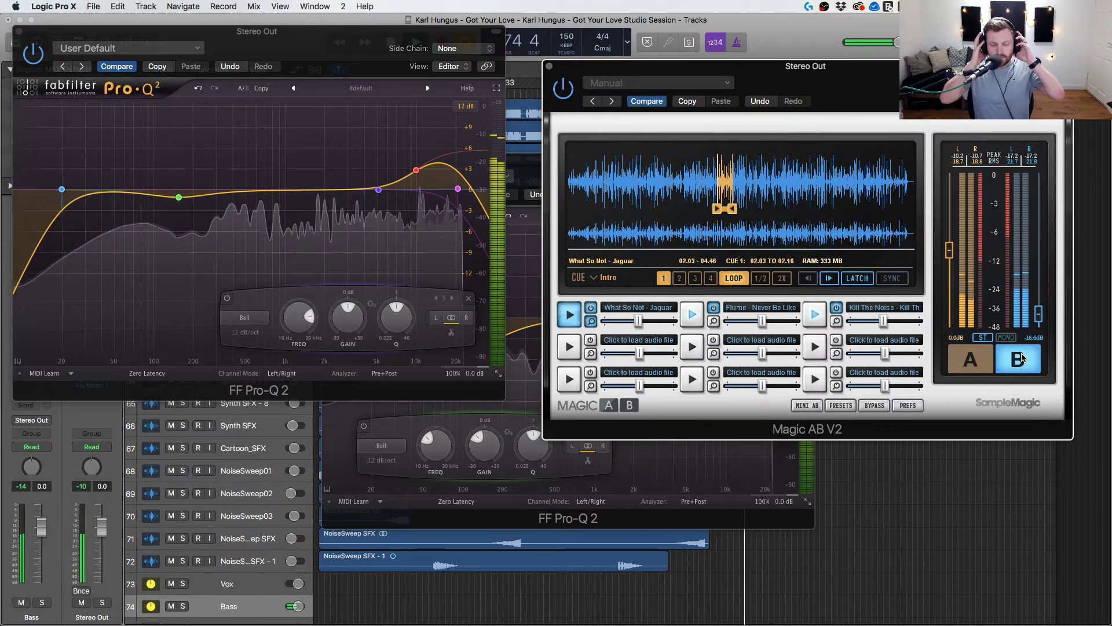
left_click(969, 361)
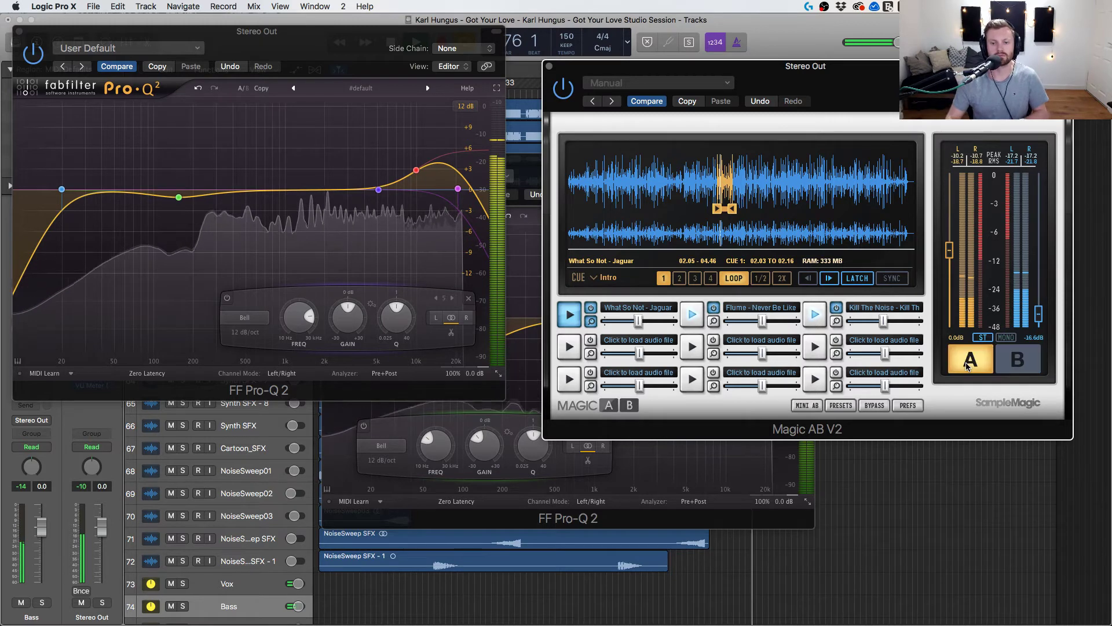
Reposition the master EQ's mid band and recheck it against the reference.
left_click(417, 171)
left_click_drag(390, 194, 312, 196)
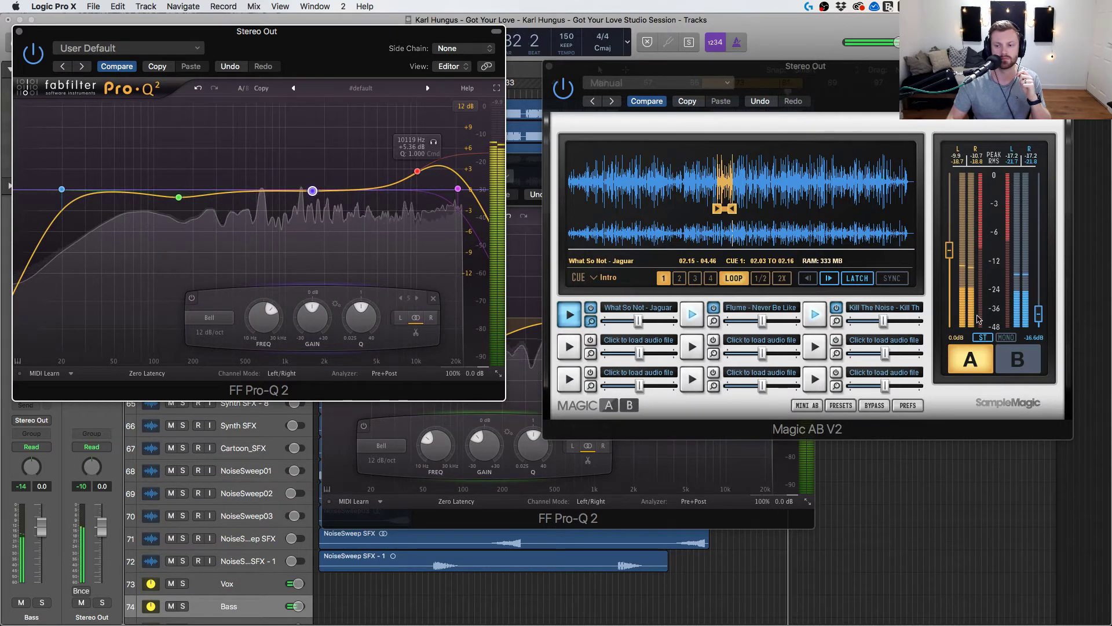
left_click(1022, 363)
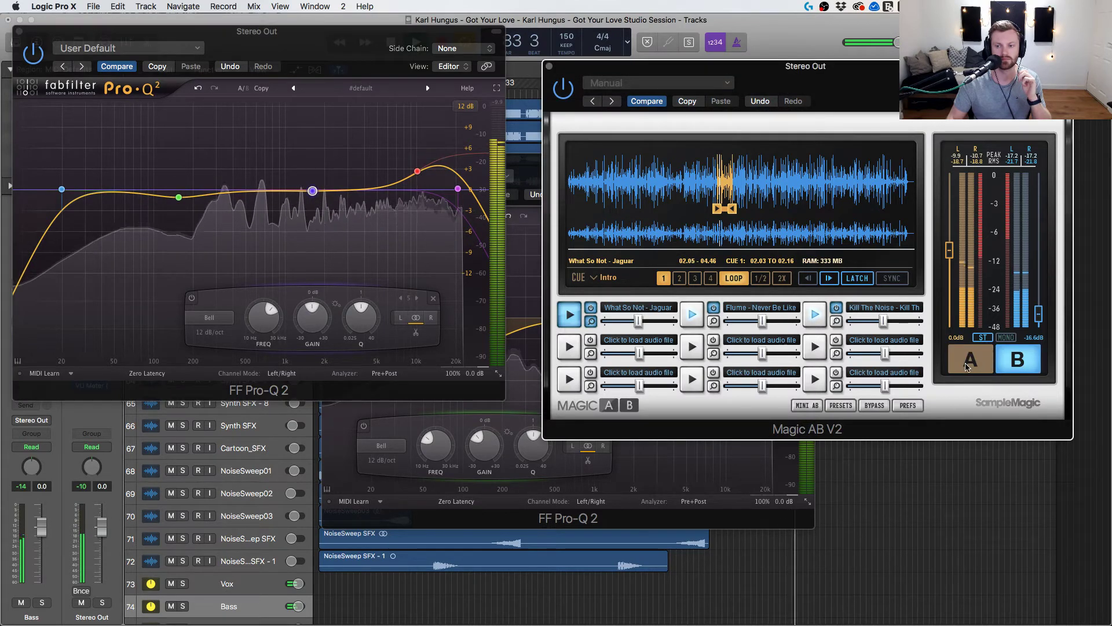
left_click(967, 366)
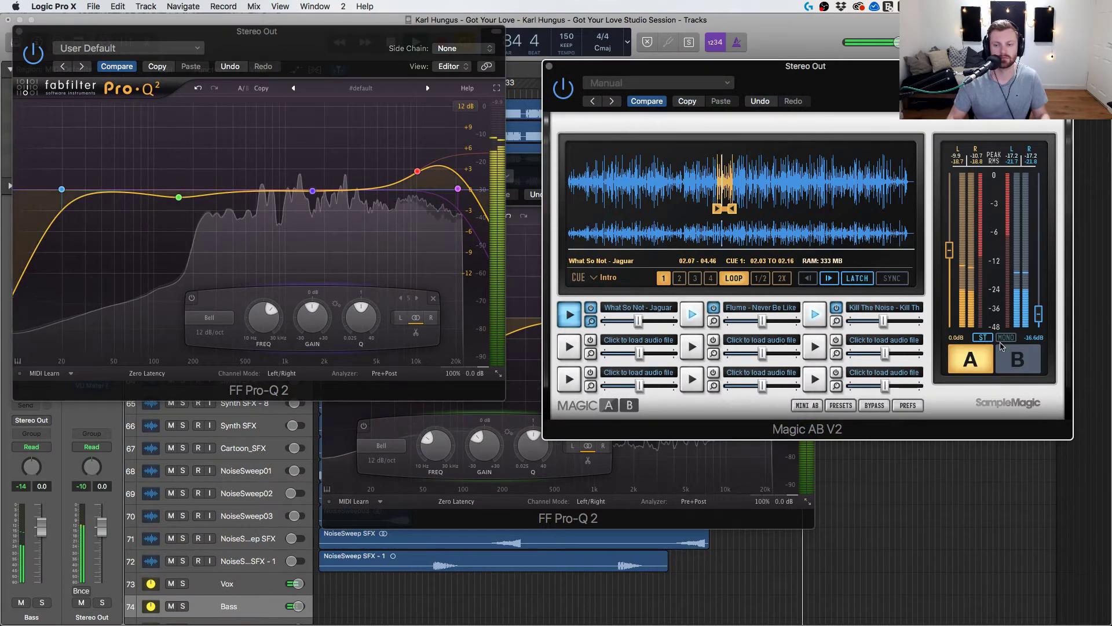
Compare the mix against the Flume, Jaguar and Kill The Noise references, then close Magic AB.
left_click(693, 315)
left_click(1008, 360)
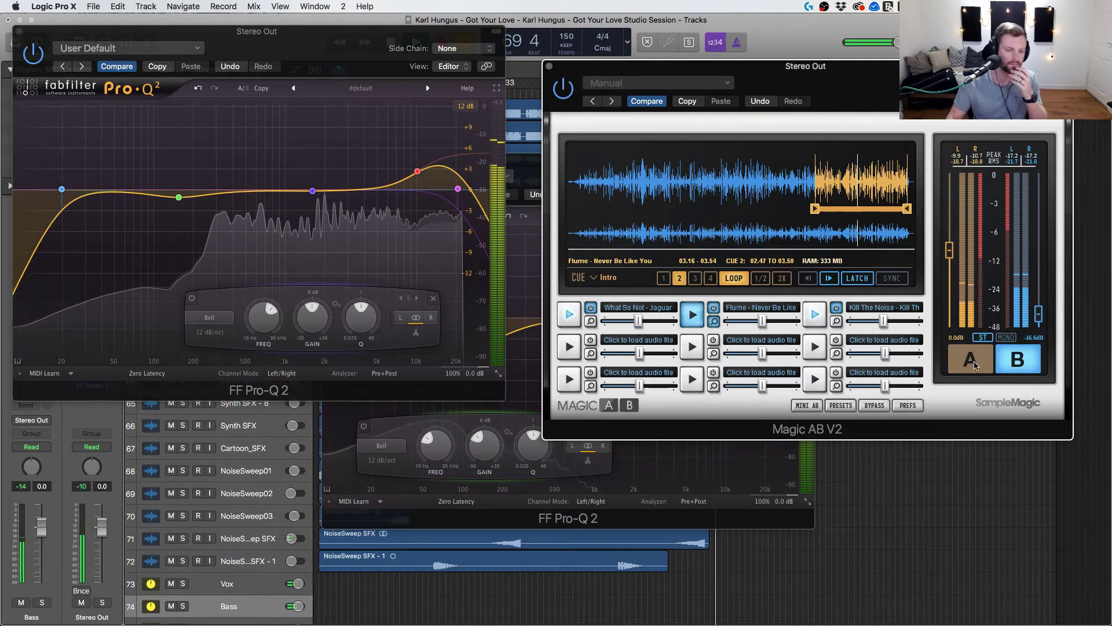
left_click(974, 362)
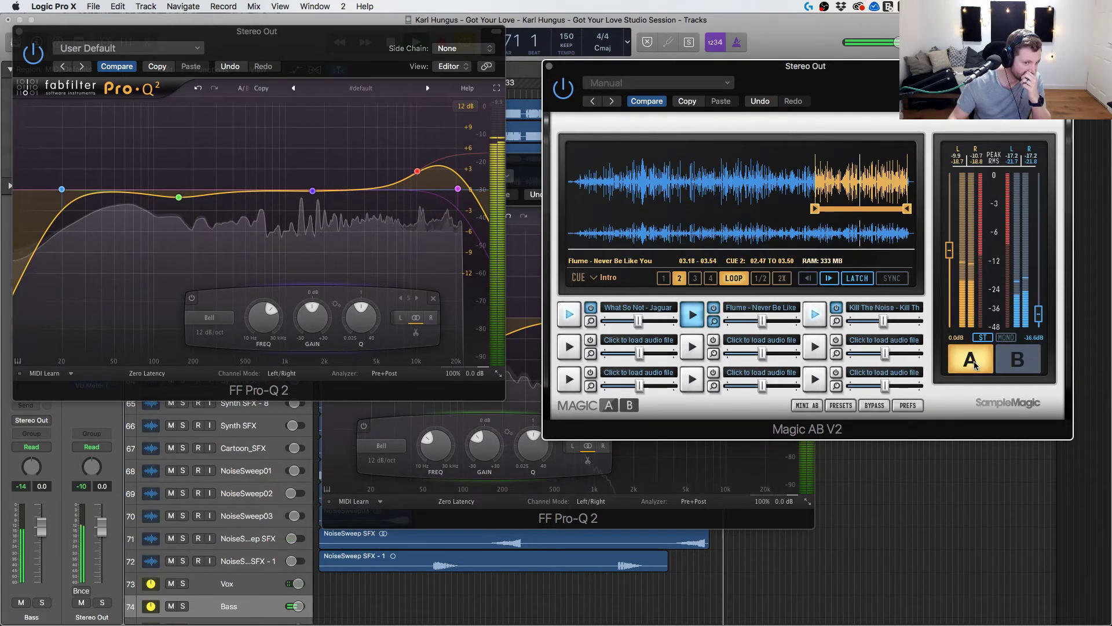
left_click(1022, 360)
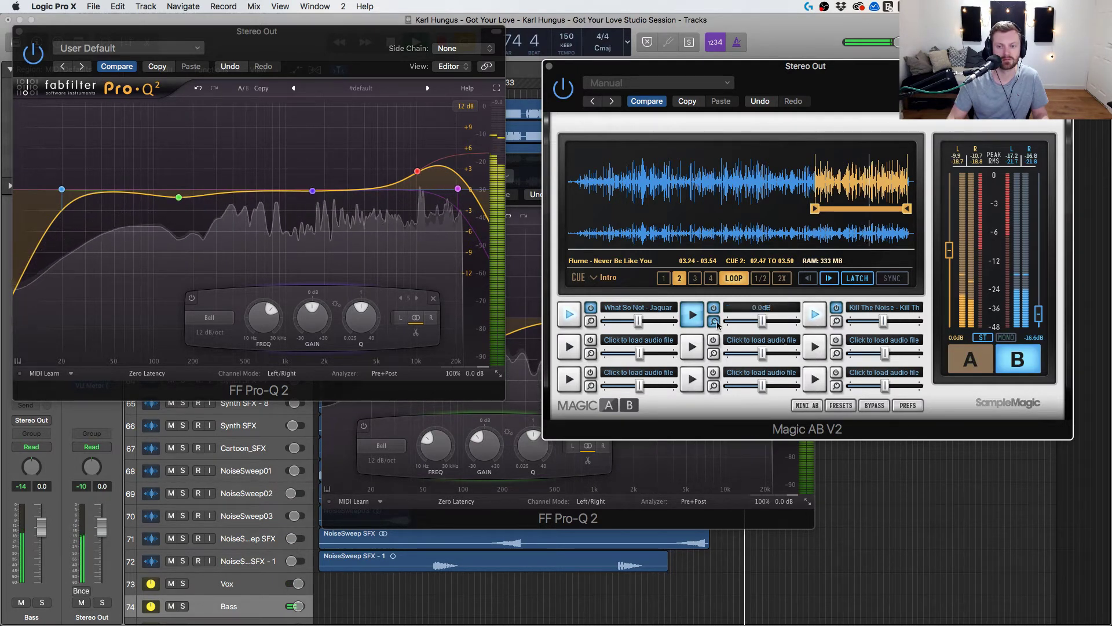
left_click(603, 308)
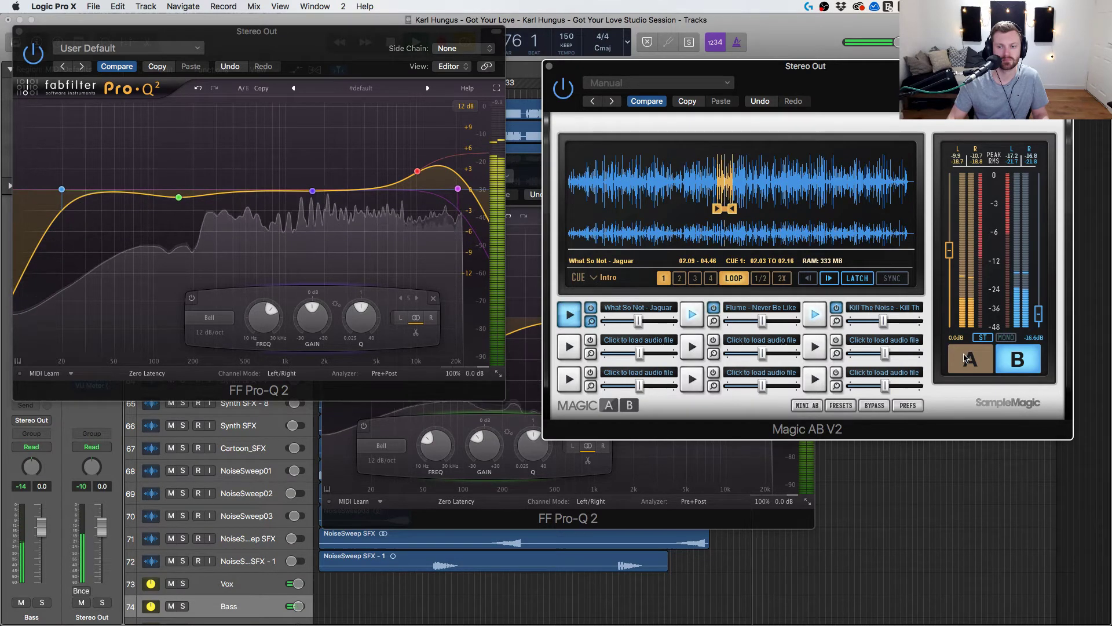
left_click(967, 359)
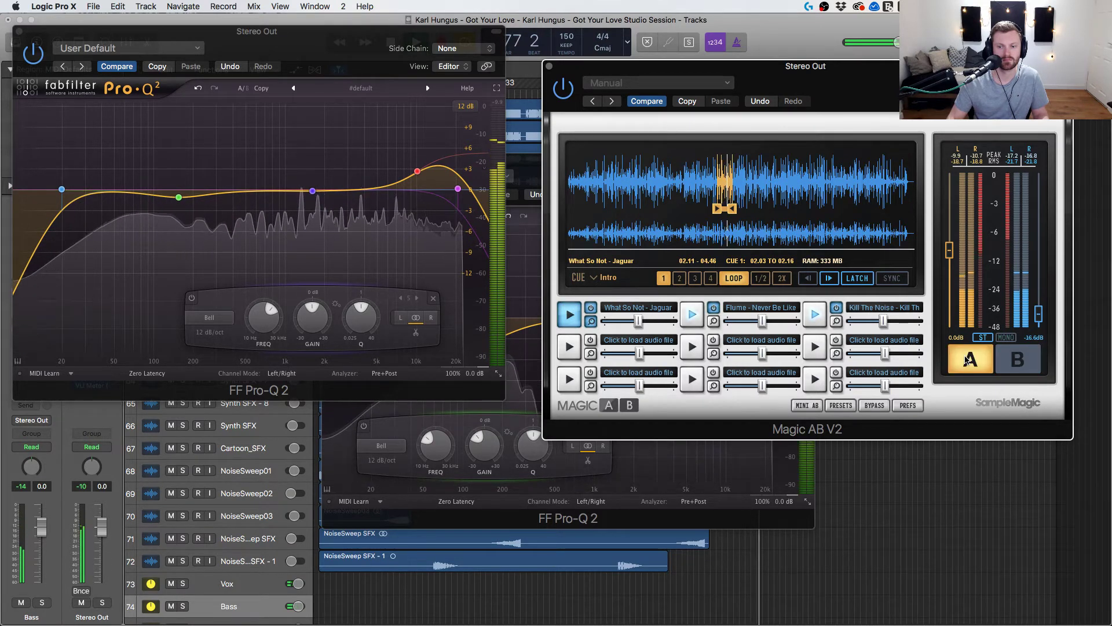
left_click(815, 315)
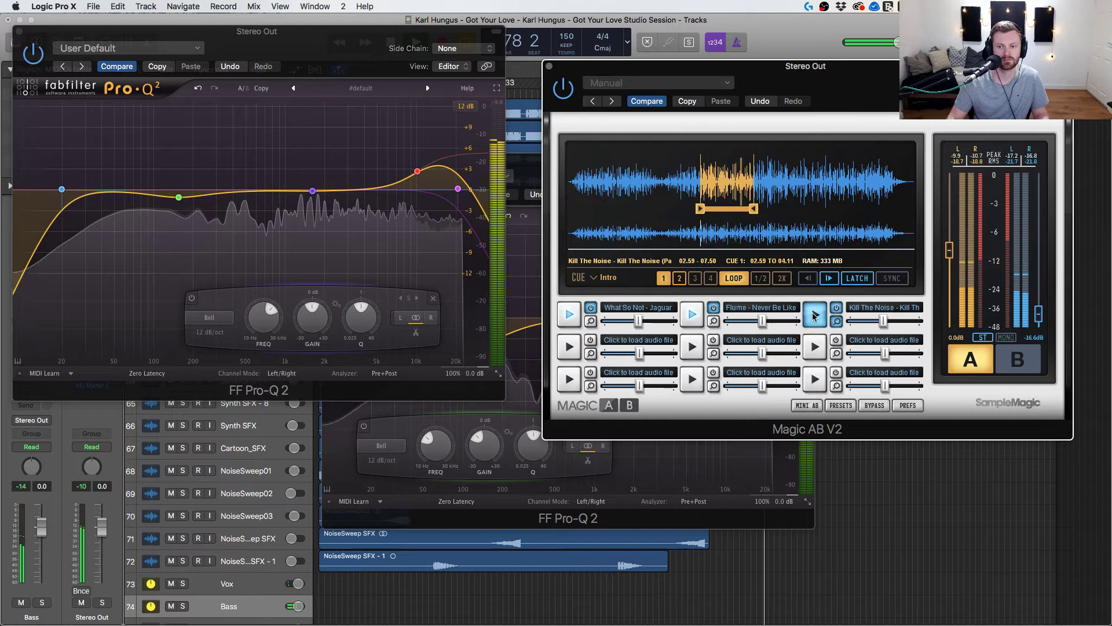
left_click(1012, 363)
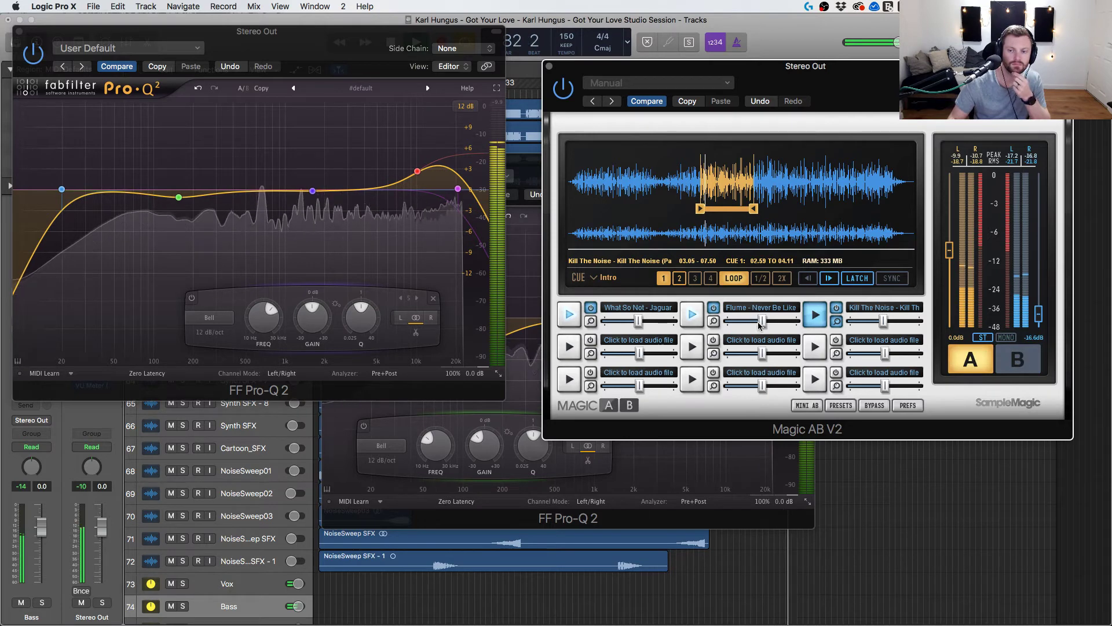
left_click(550, 67)
Close the master Pro-Q and Magic AB windows and bring up the full mixer.
left_click(18, 30)
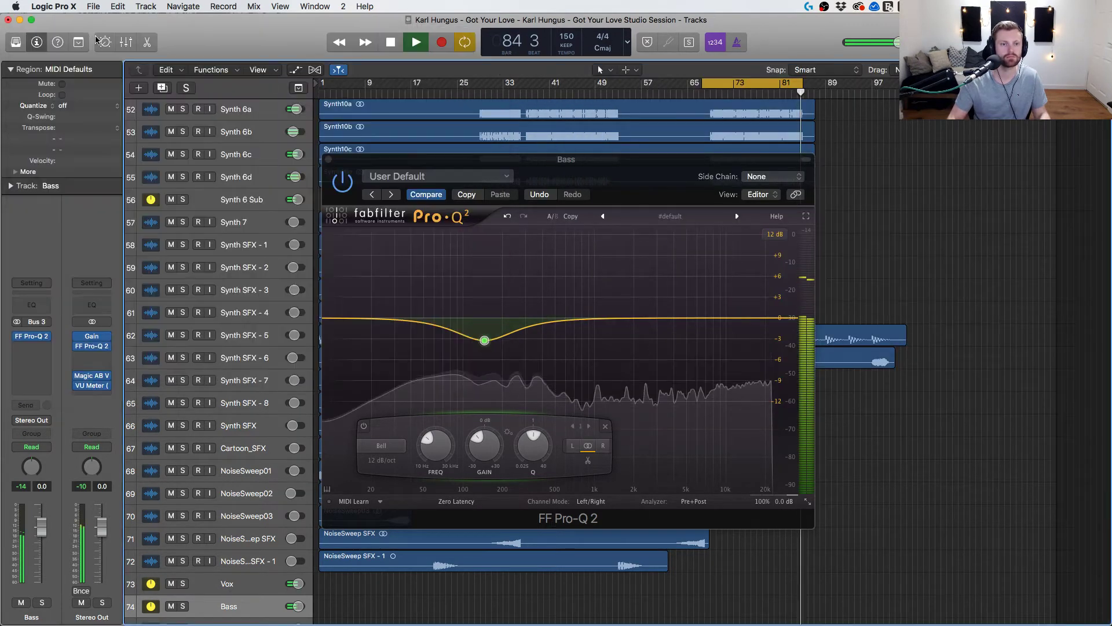
left_click(328, 159)
key("super+2")
scroll(814, 375, "right", 5)
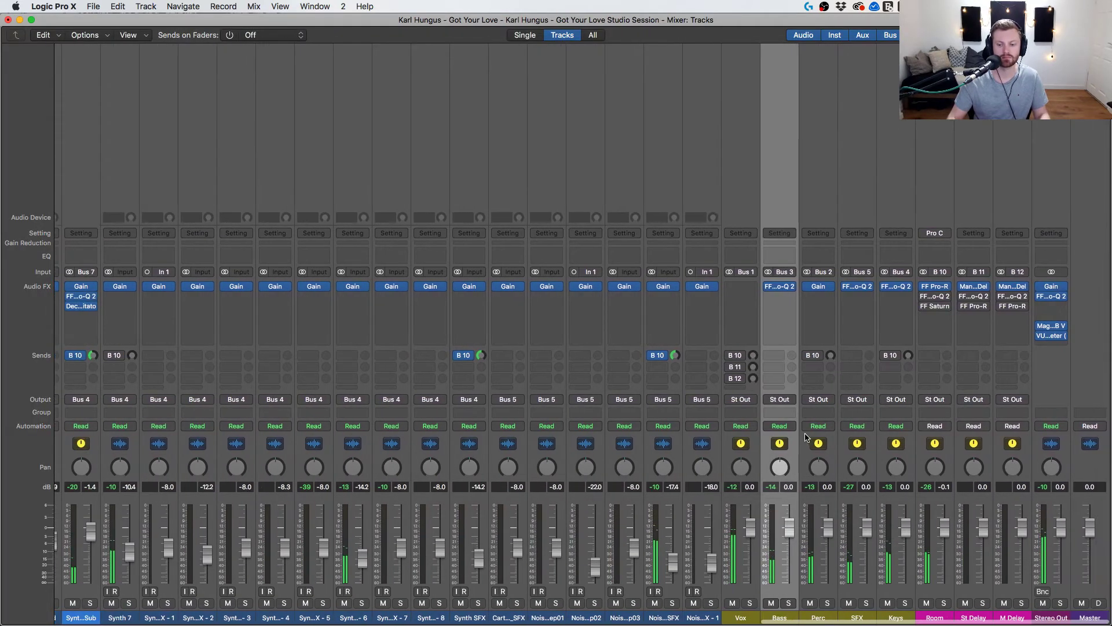
Check the Synth 6 Sub send options without changes, then take Synth 6 Sub out of solo.
scroll(636, 476, "left", 5)
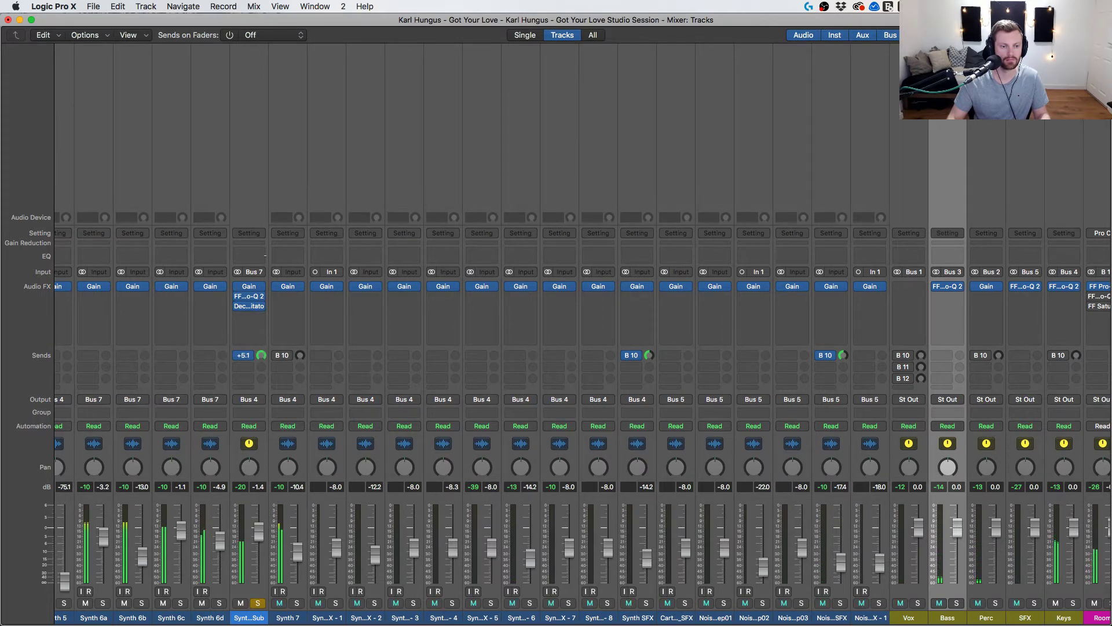
left_click(249, 355)
left_click(263, 582)
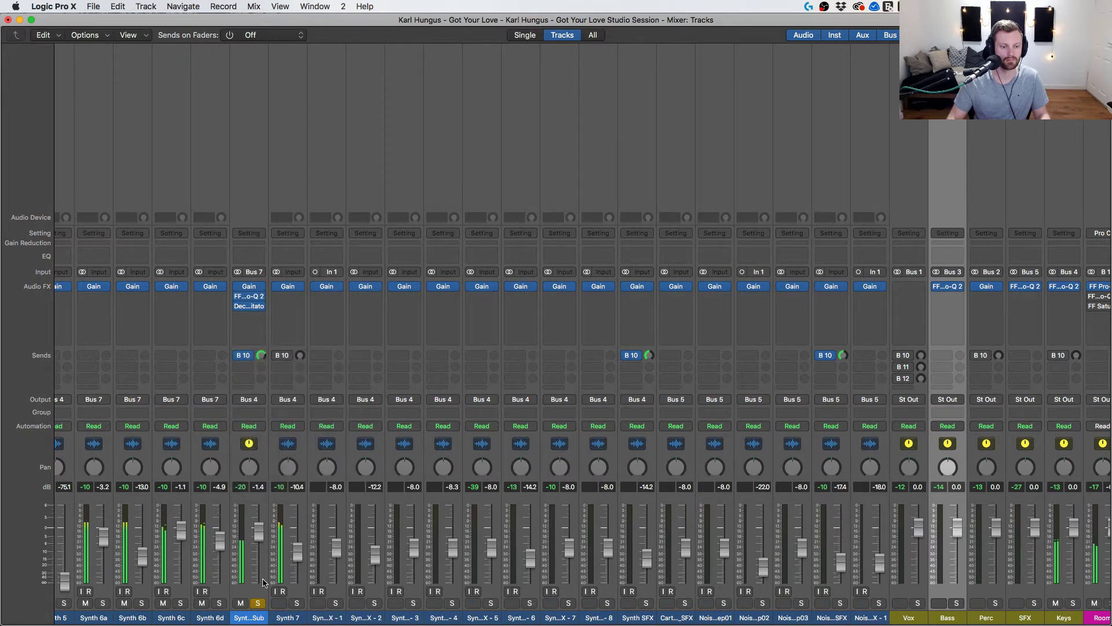
key("s")
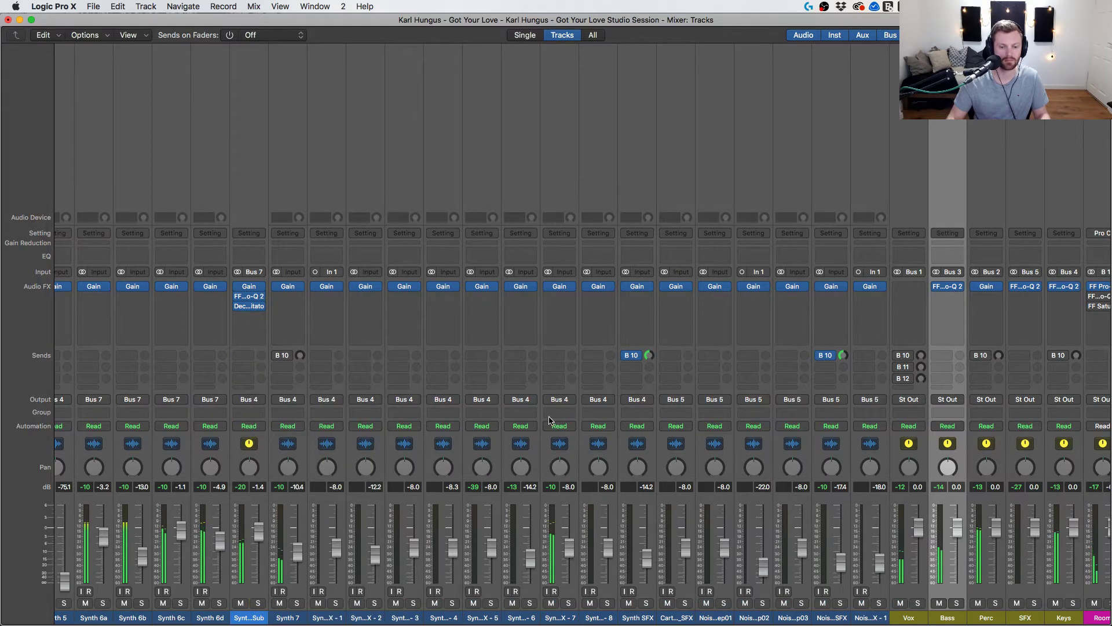
scroll(549, 420, "right", 5)
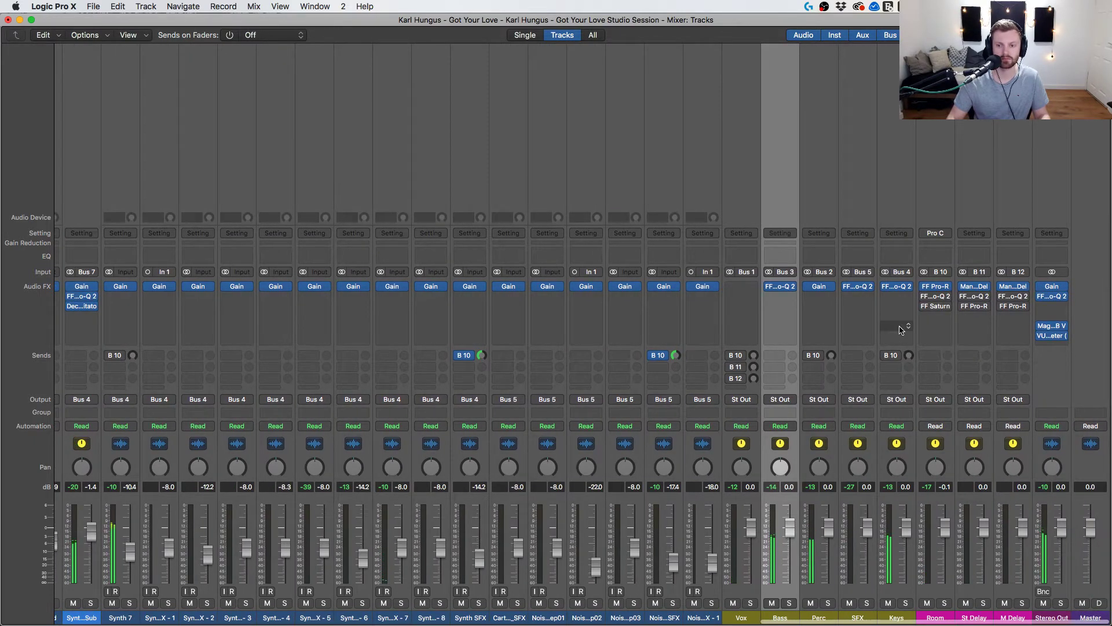
On the Keys channel Pro-Q 2, add a gentle bell boost of about +1.1 dB near 9.2 kHz.
left_click(896, 288)
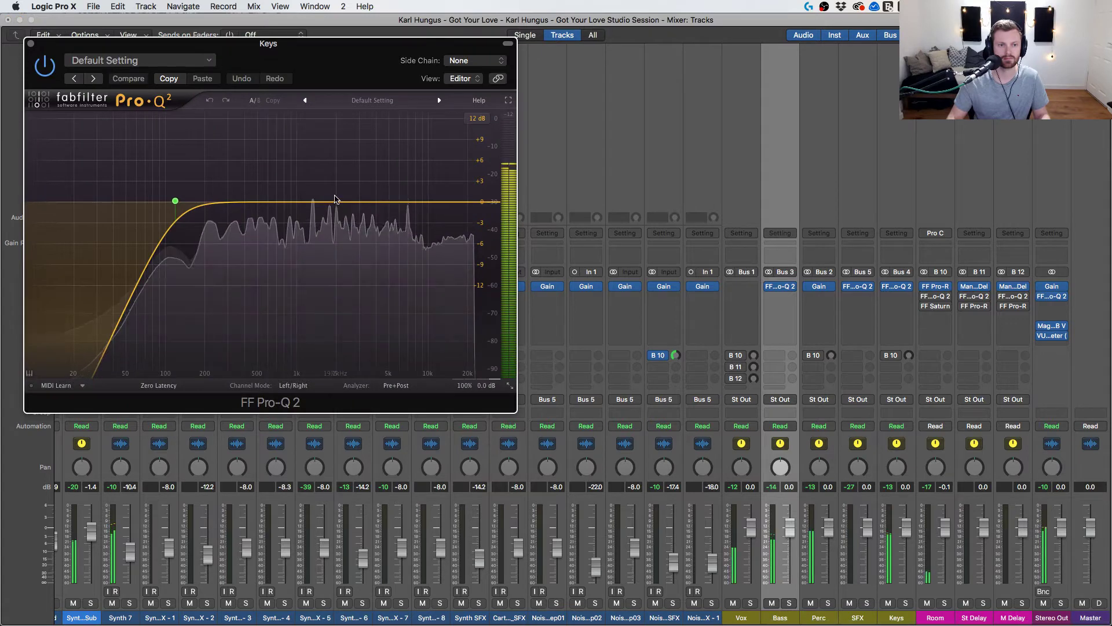
left_click_drag(334, 204, 377, 202)
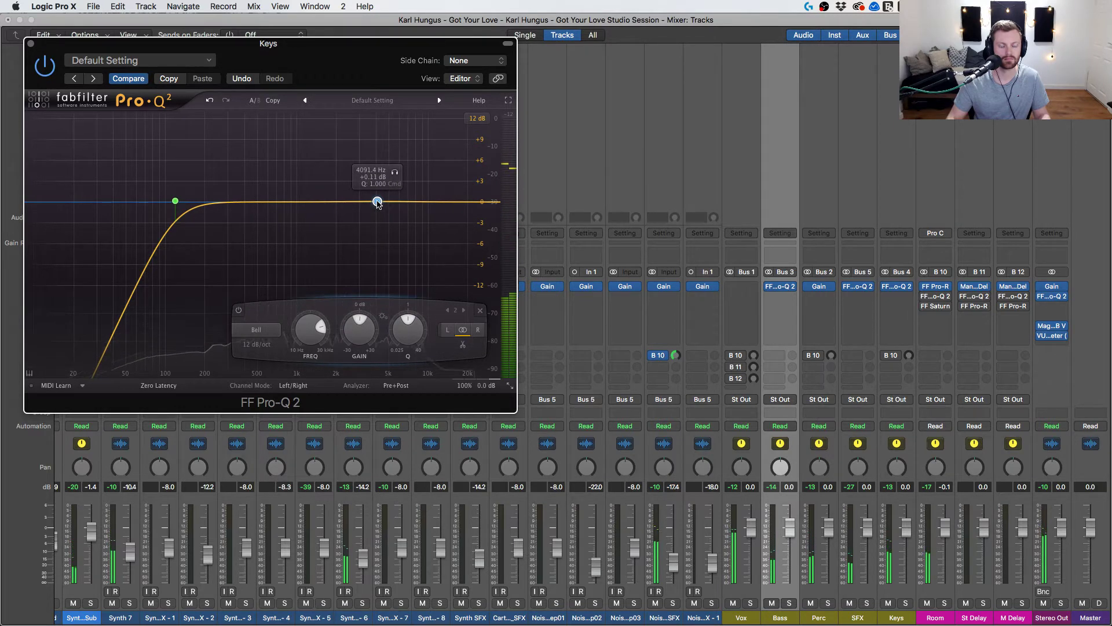
left_click_drag(377, 201, 440, 196)
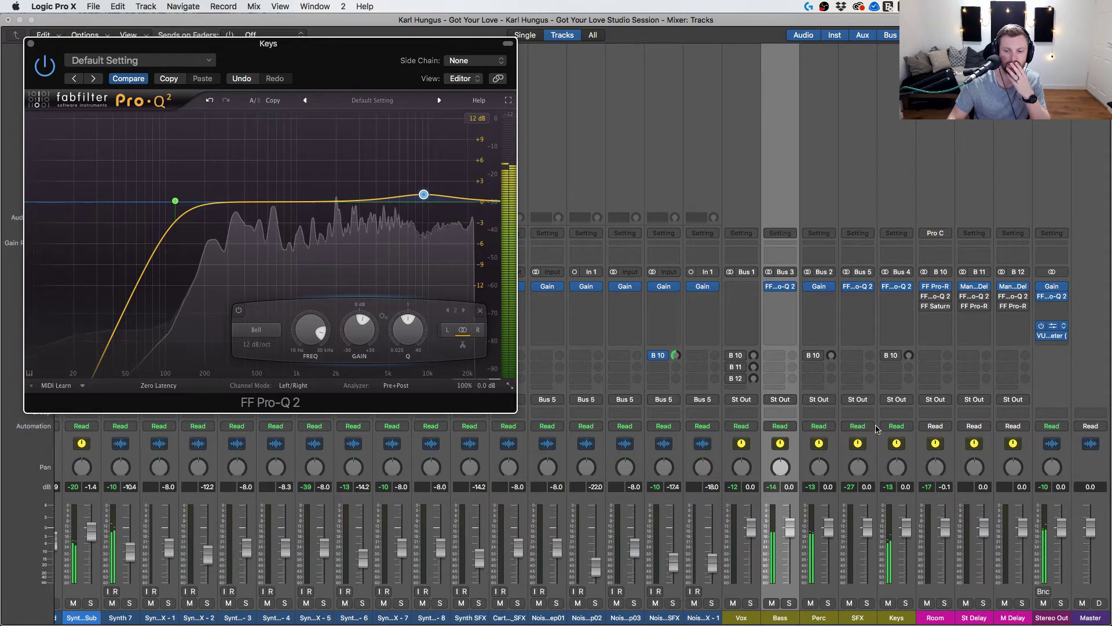
Compare the mix against the Flume reference in Magic AB, then close the comparison window.
left_click(1016, 360)
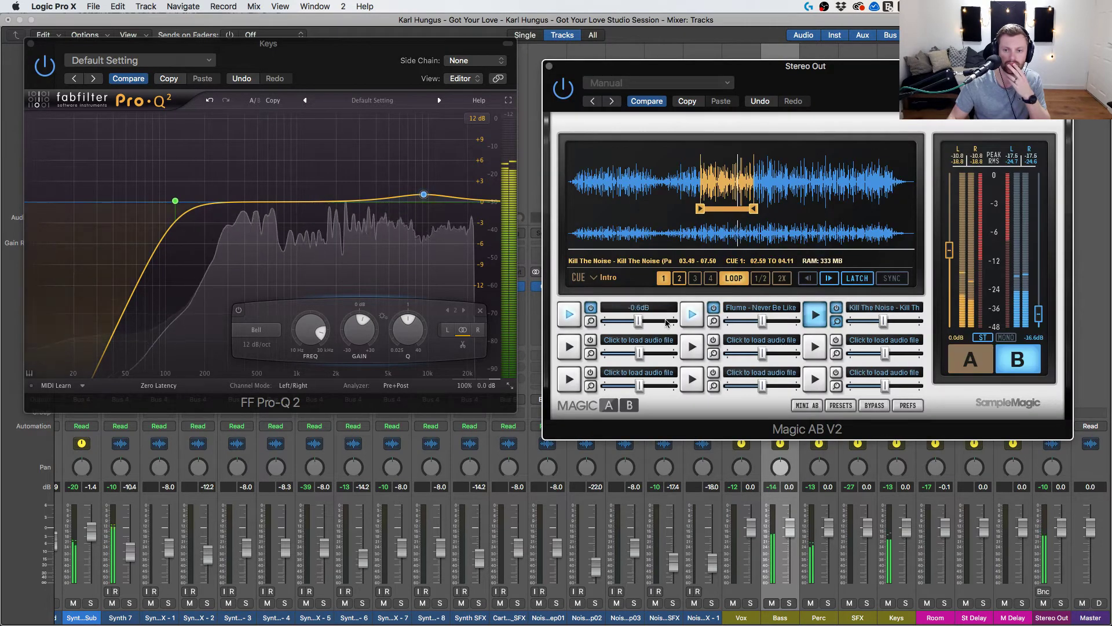
left_click(979, 362)
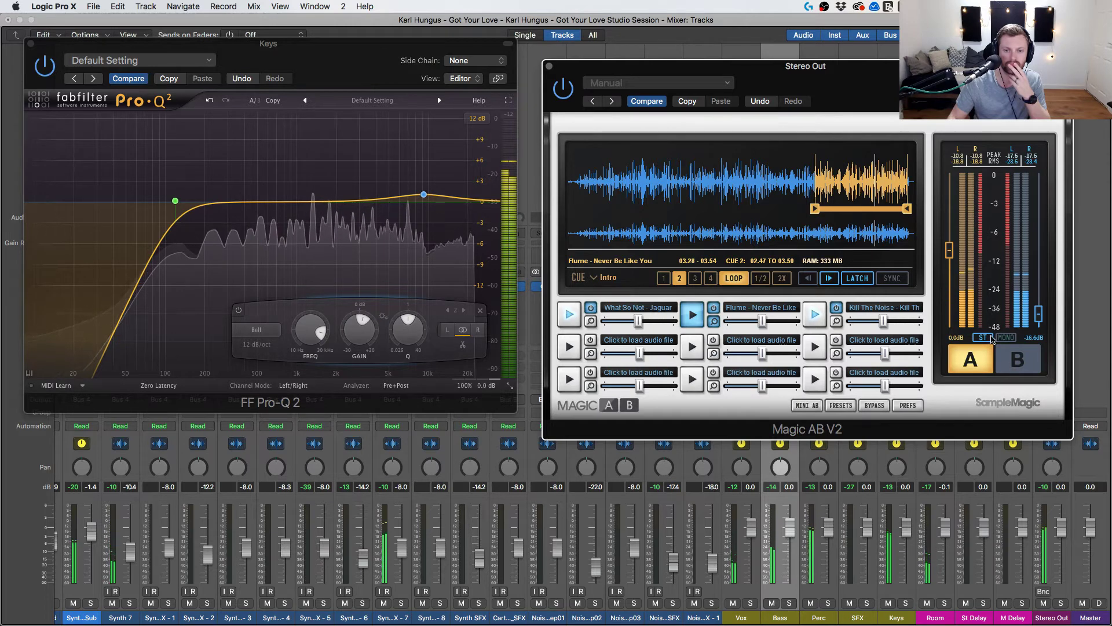
left_click(548, 67)
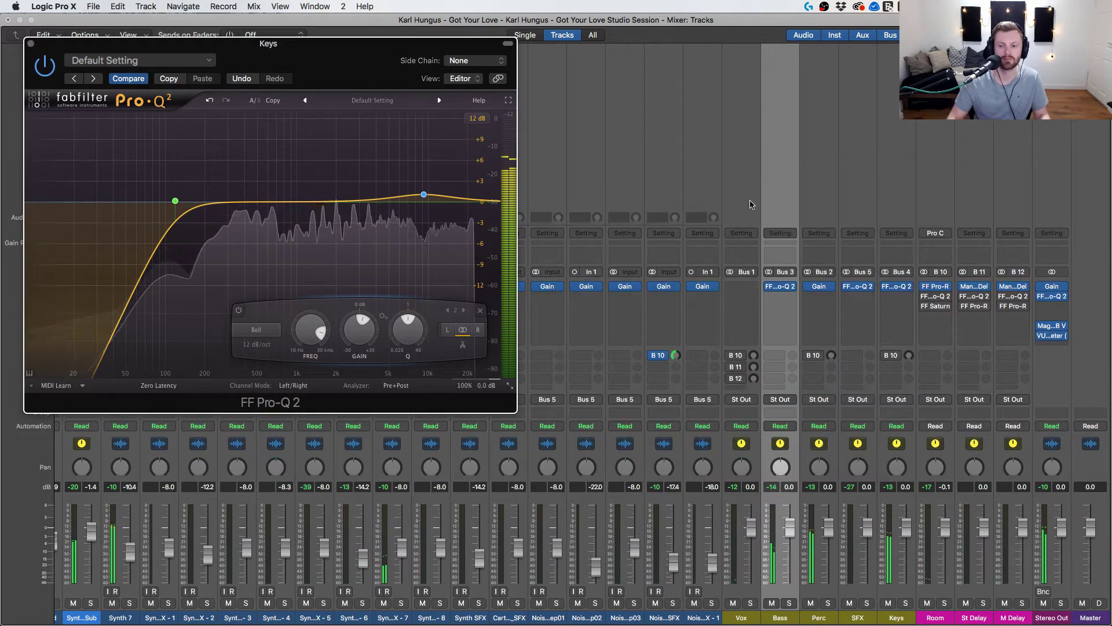
scroll(891, 315, "left", 5)
scroll(891, 315, "left", 6)
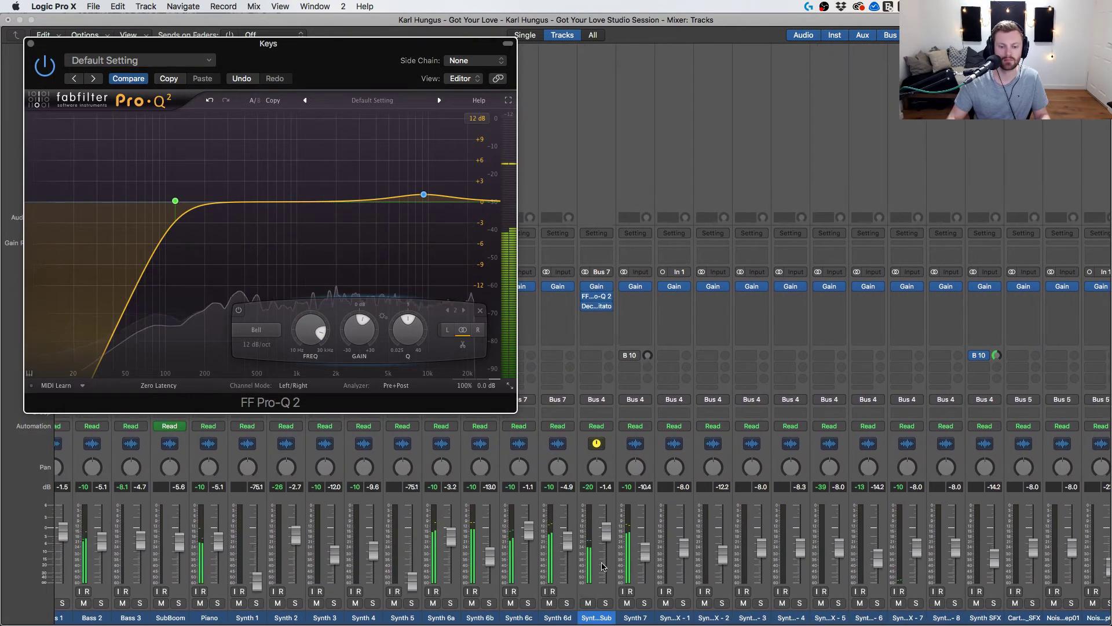
Route the Synth Sub channel's output to Stereo Out.
left_click(605, 379)
left_click(605, 399)
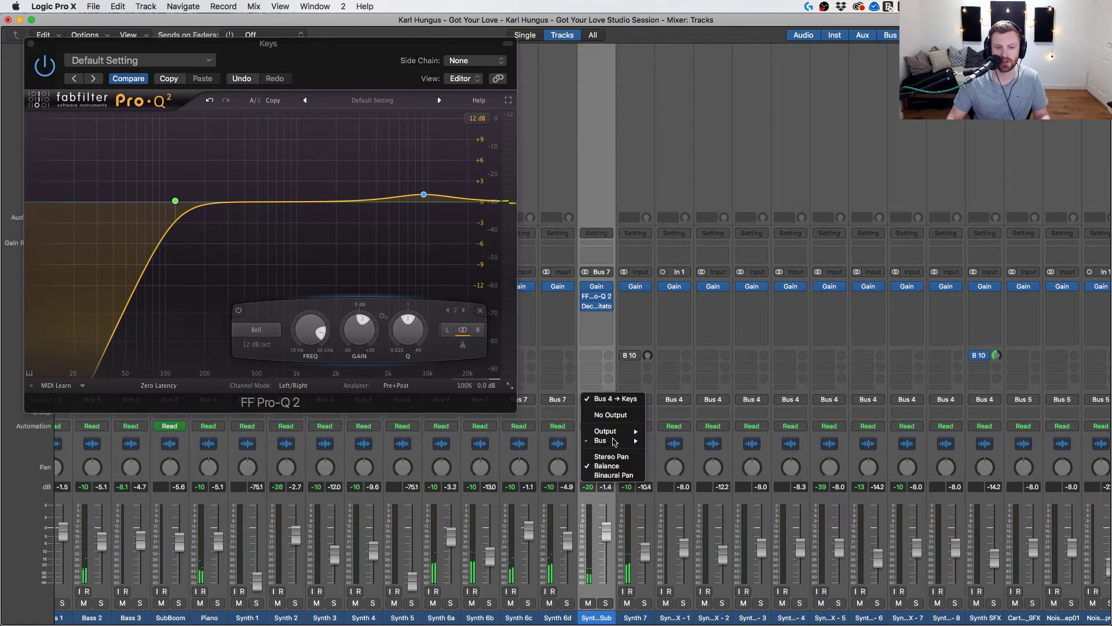
mouse_move(615, 435)
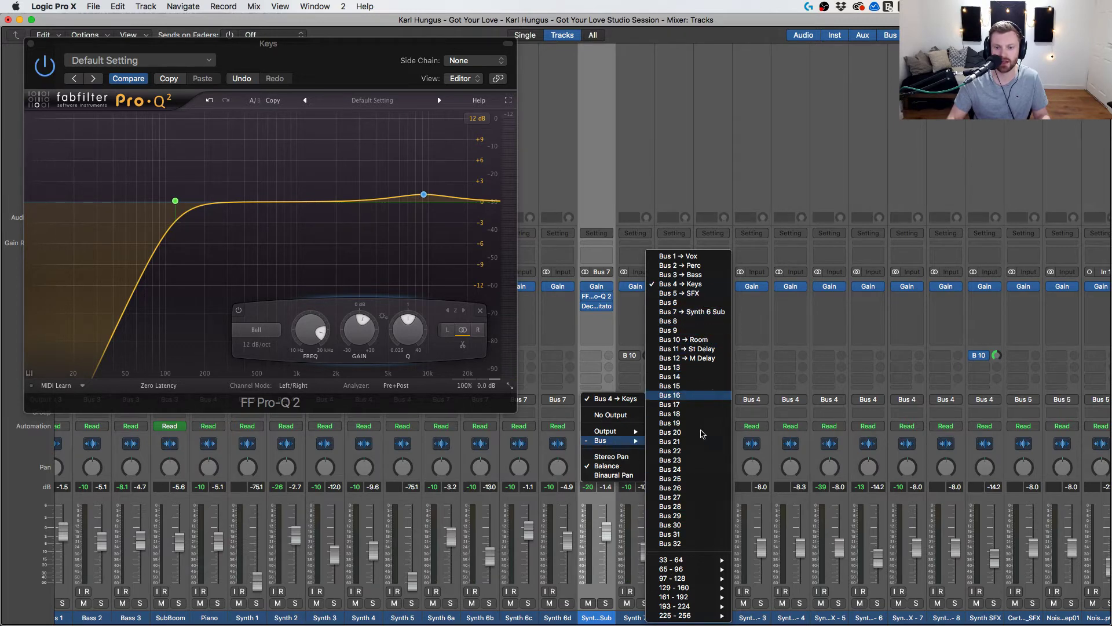
left_click(596, 398)
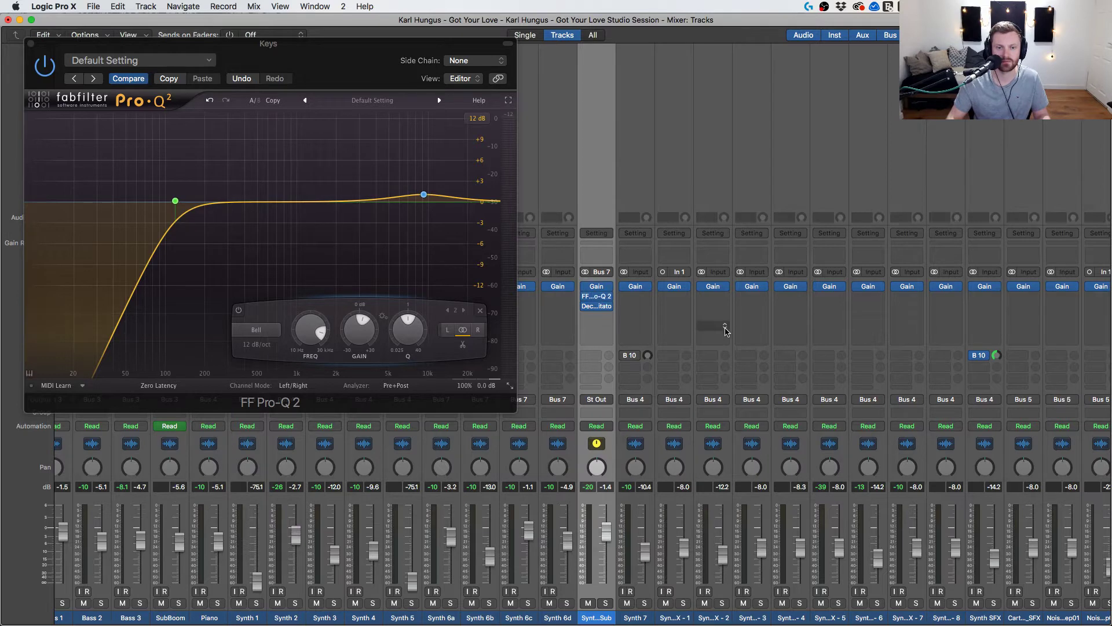
Start playback, close the Keys EQ, and add a Synth Sub send to the St Delay bus.
scroll(725, 330, "right", 10)
key("space")
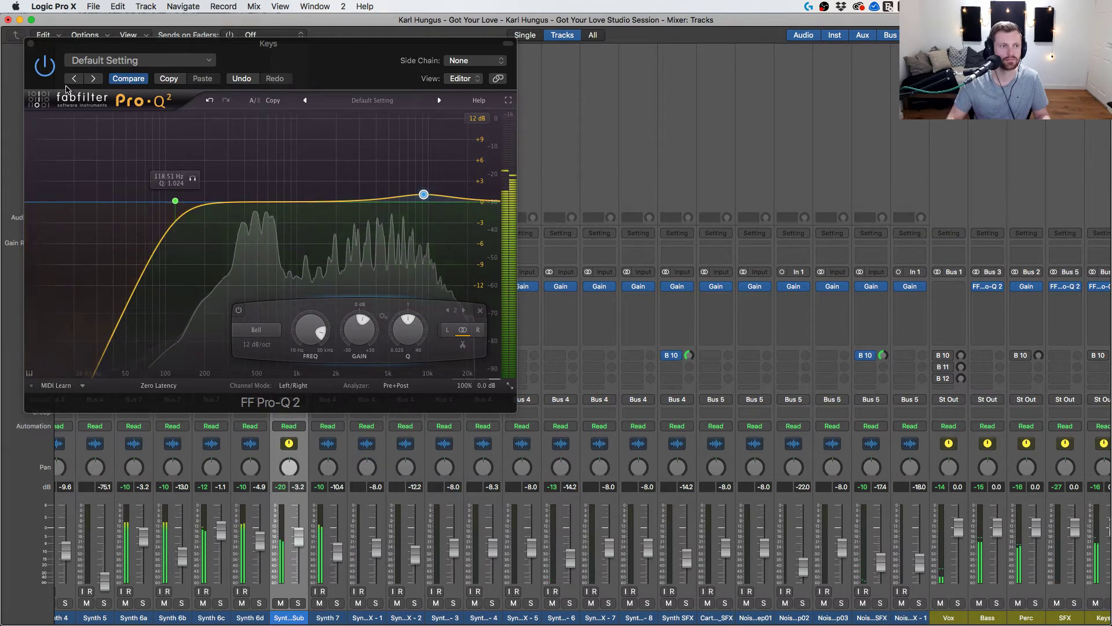
key("super+w")
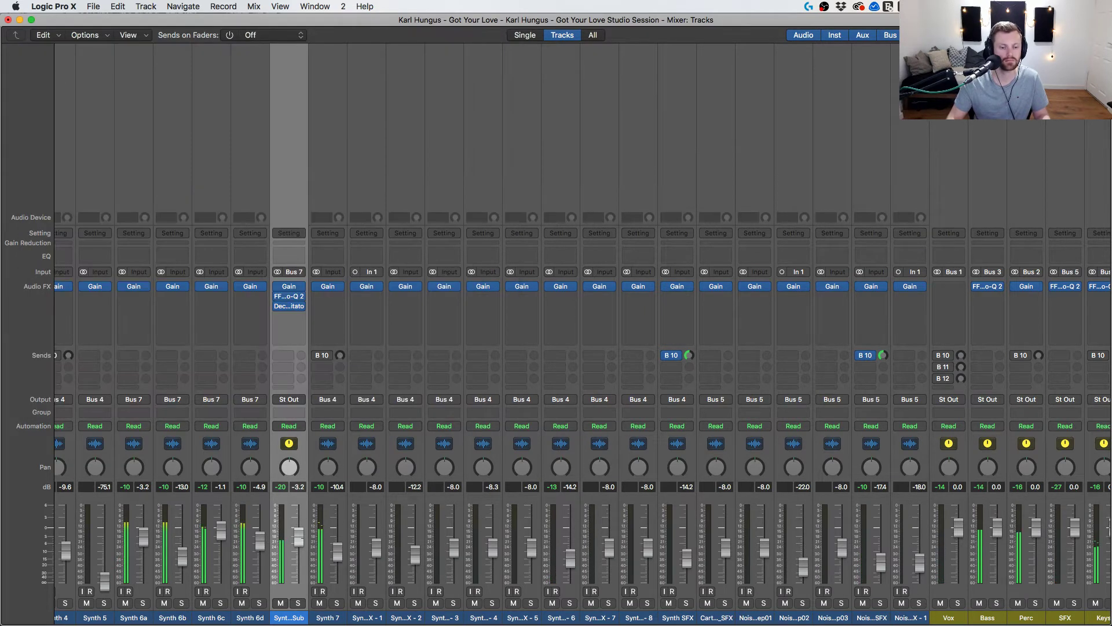
scroll(1012, 327, "right", 5)
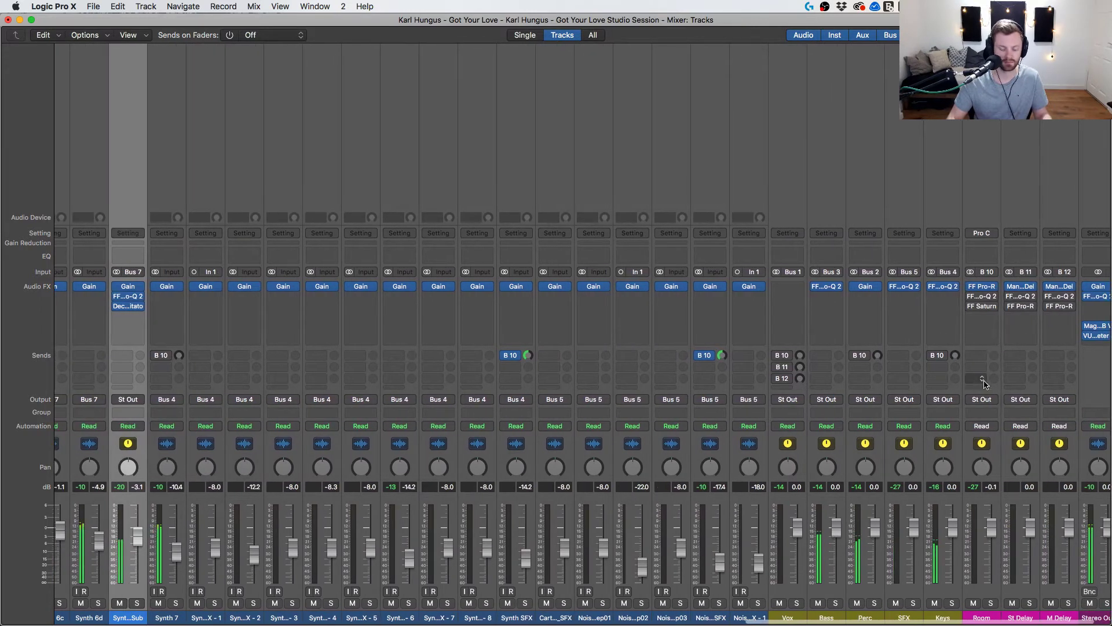
left_click(124, 365)
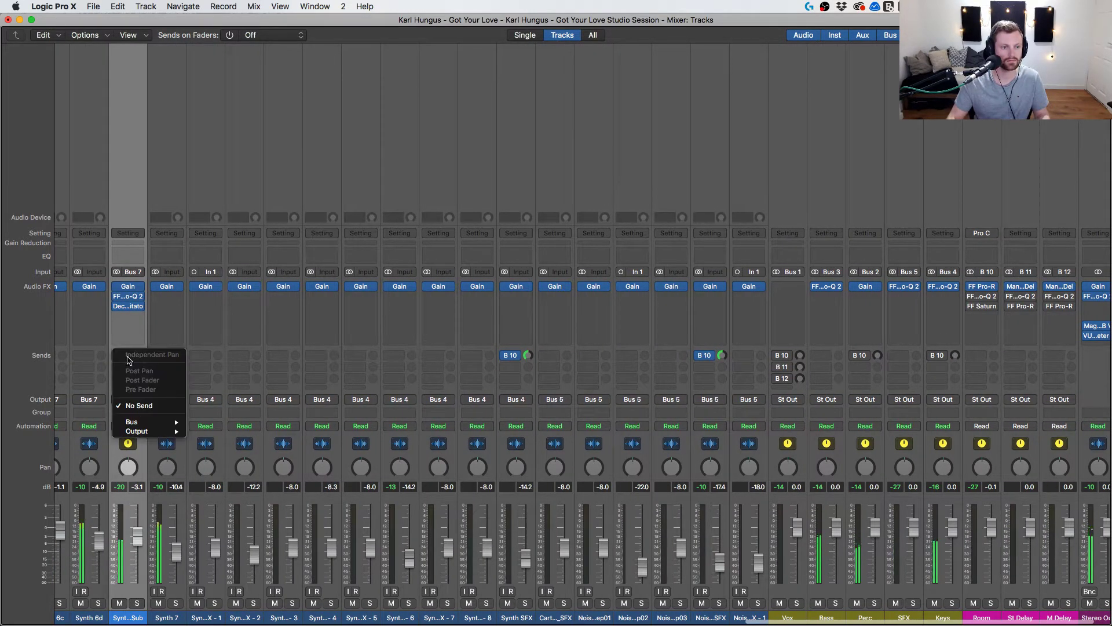
mouse_move(142, 422)
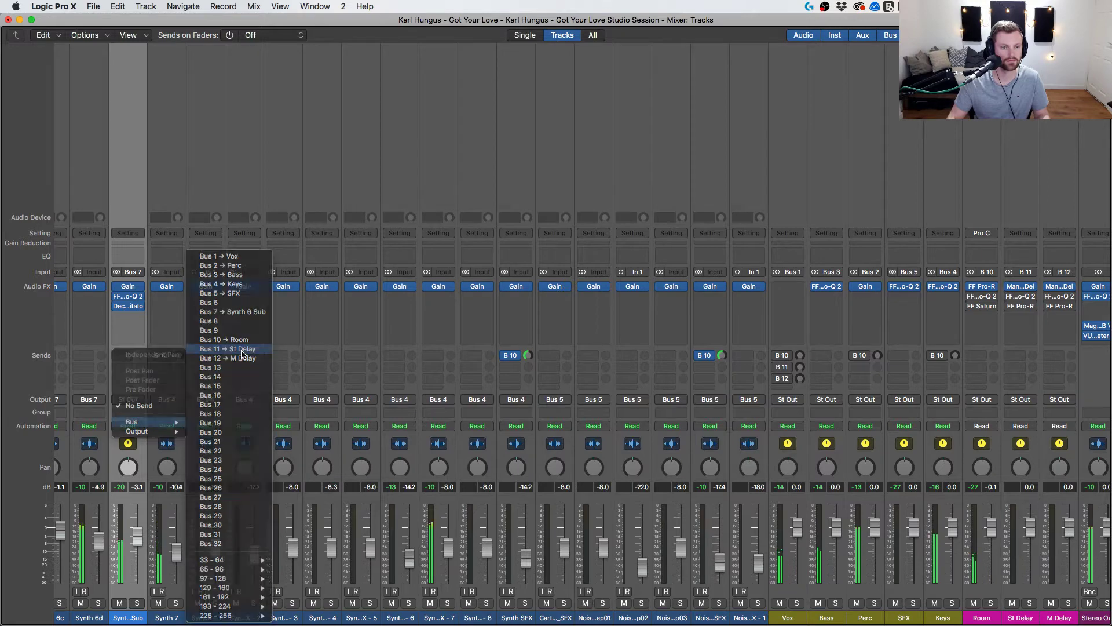
left_click(135, 406)
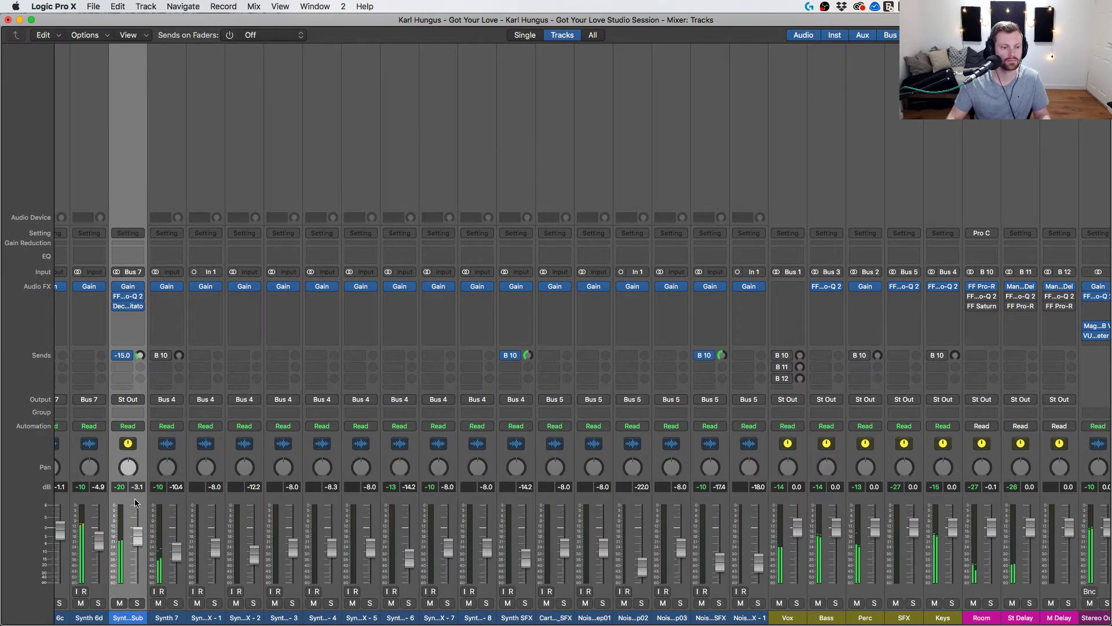
Add a second Synth Sub send to the Room bus and set a send level of about -10 dB.
left_click(135, 367)
mouse_move(139, 433)
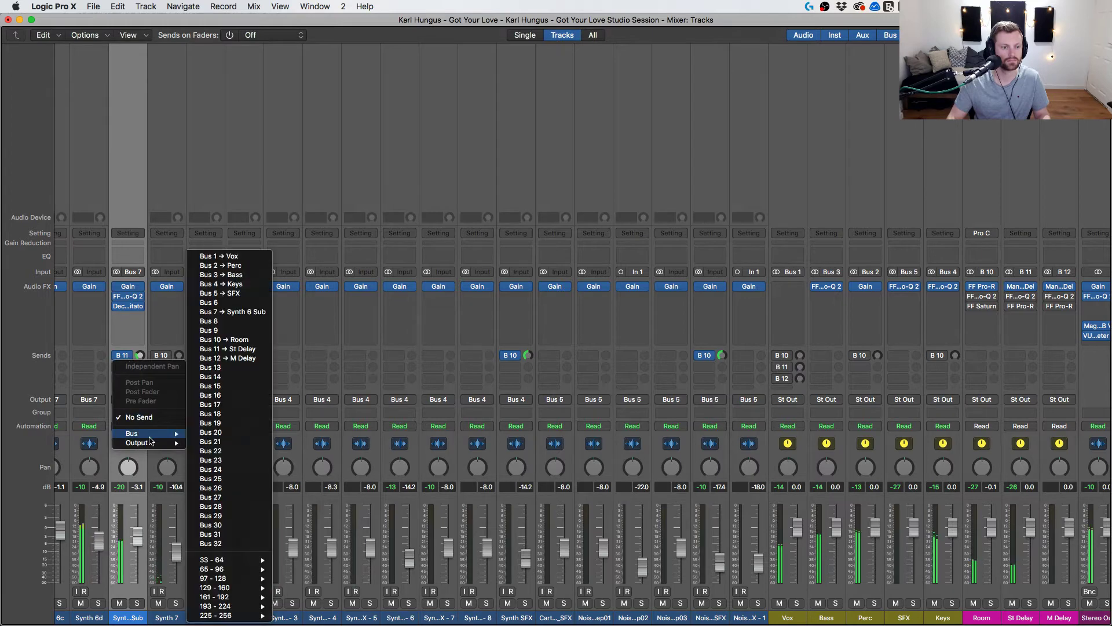
left_click(144, 411)
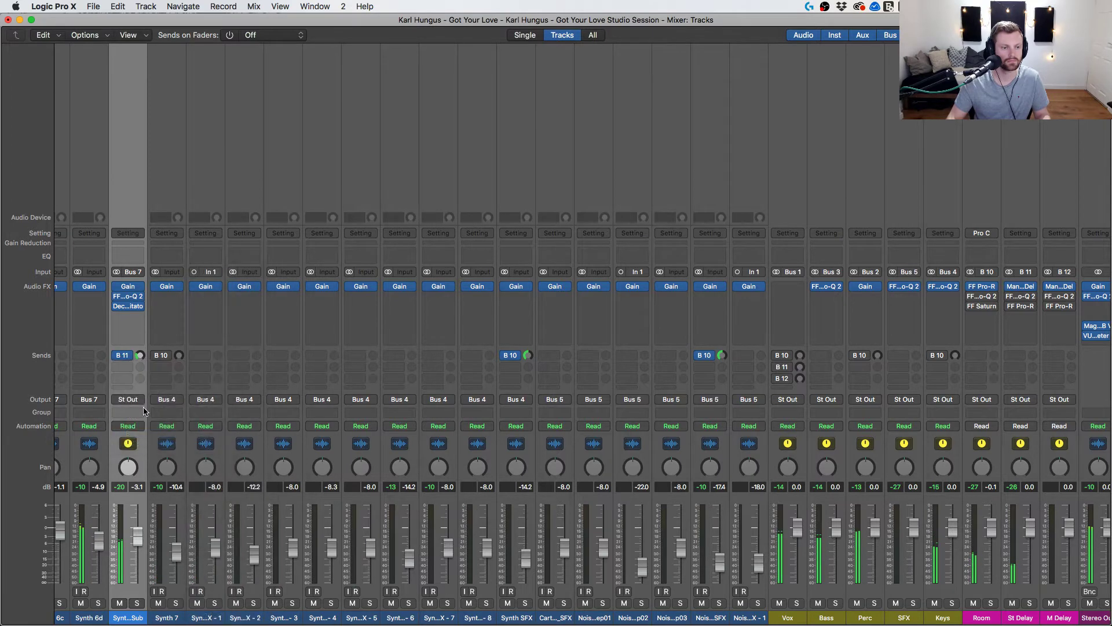
left_click(141, 368)
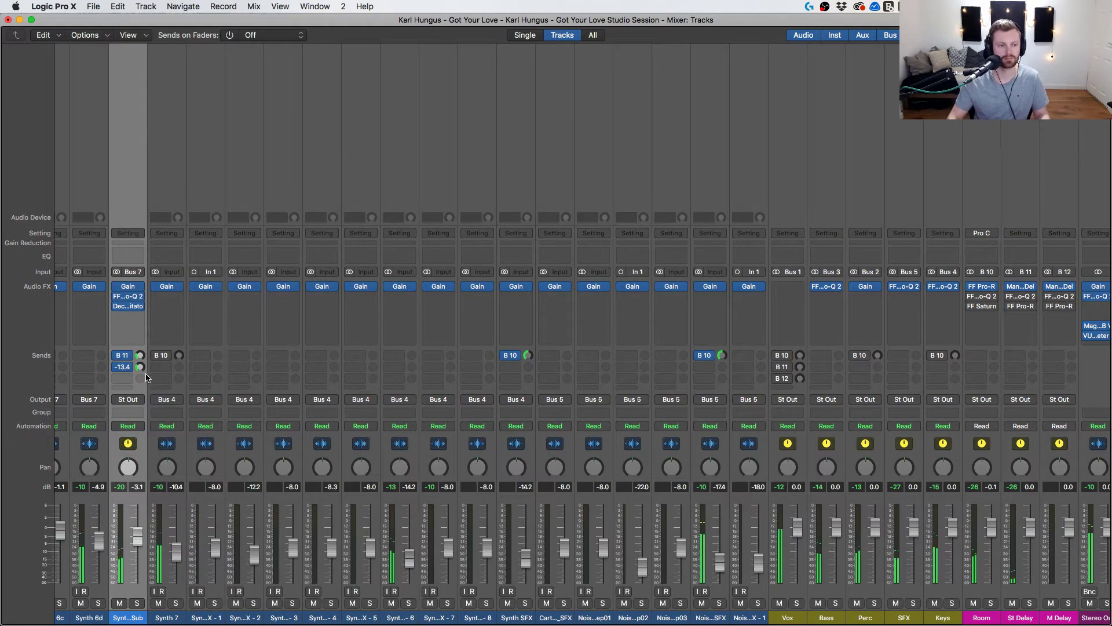
left_click_drag(140, 367, 142, 359)
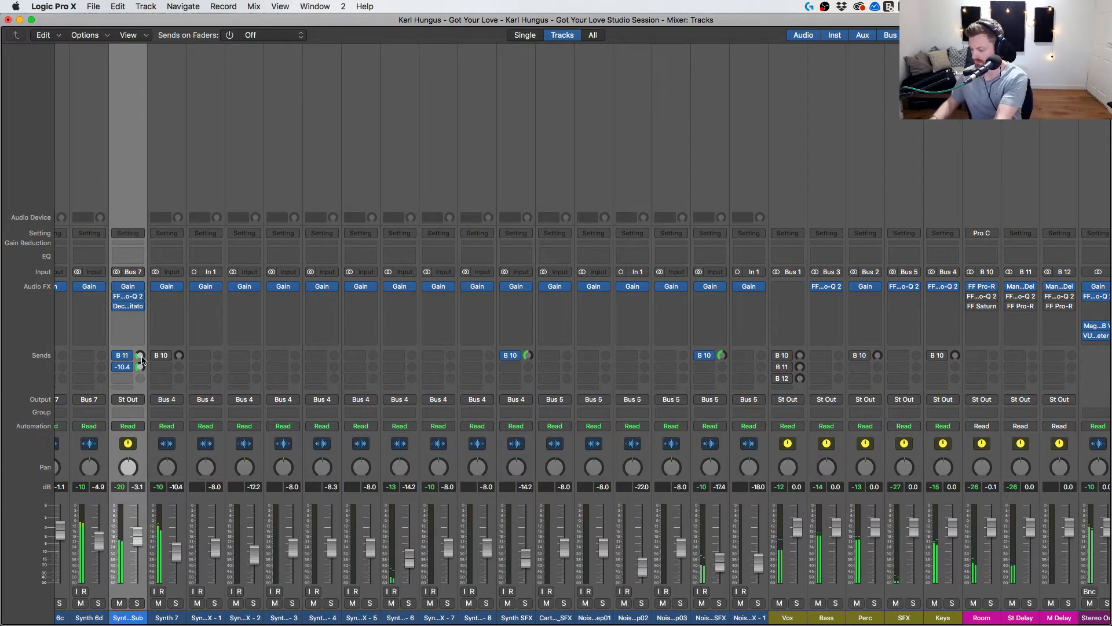
scroll(531, 283, "right", 2)
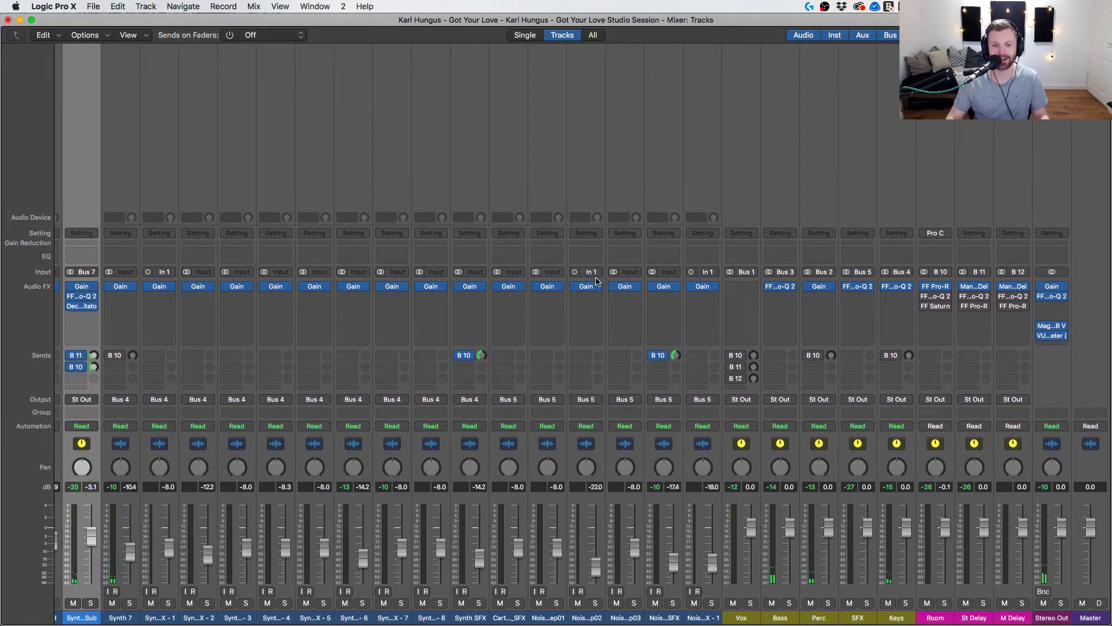
scroll(597, 283, "left", 6)
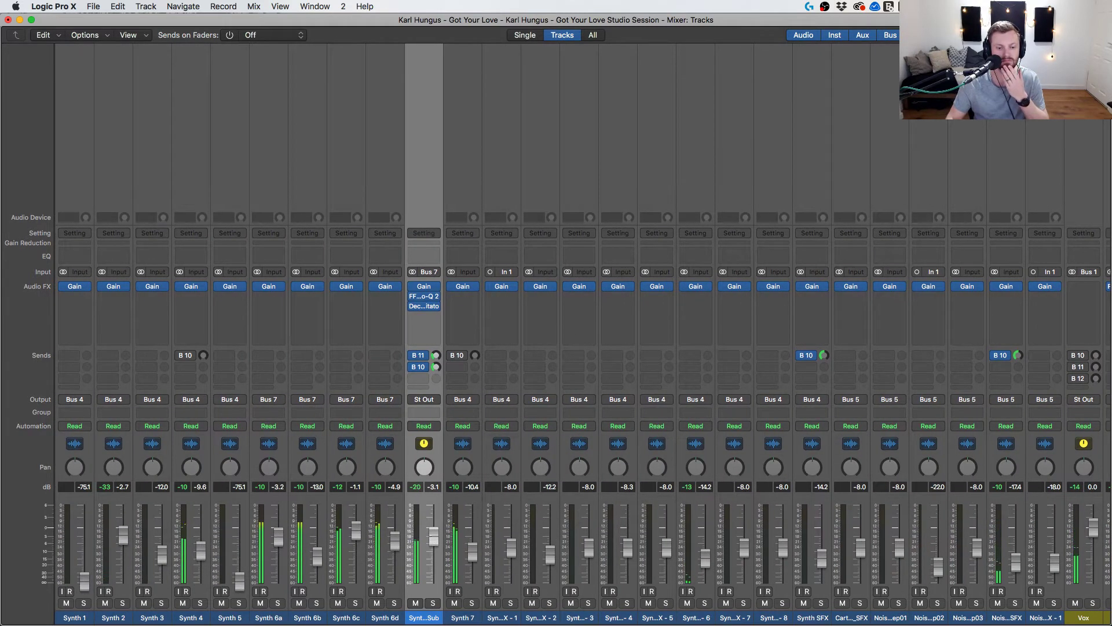
scroll(876, 486, "right", 9)
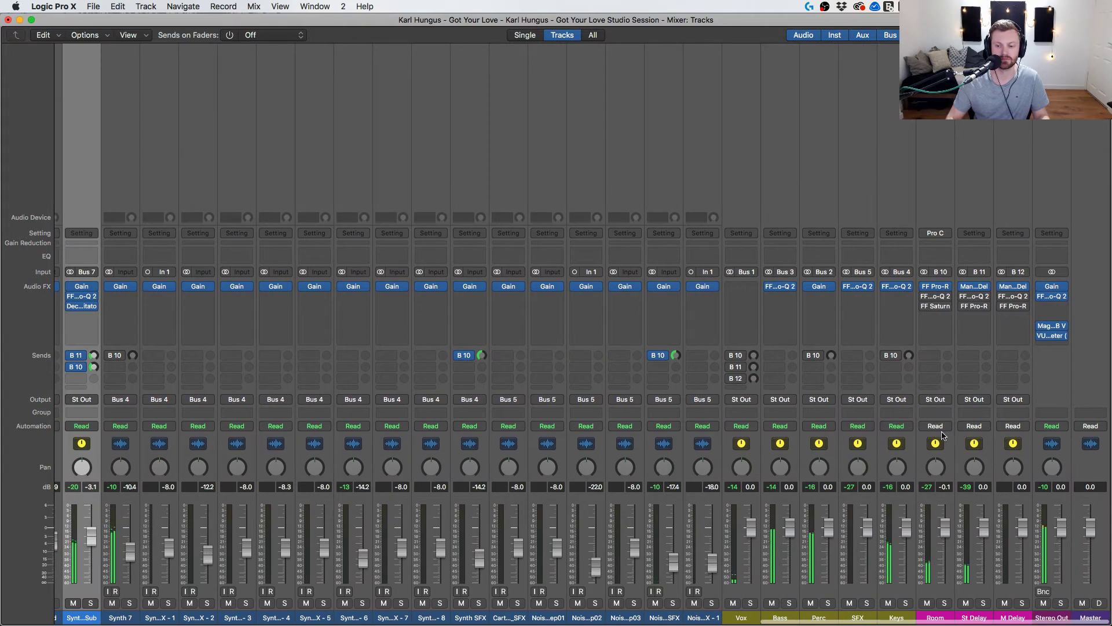
On the Keys bus Pro-Q 2, move band 2 to 4712 Hz and cut band 3 by 2.18 dB at 2492 Hz.
left_click(899, 290)
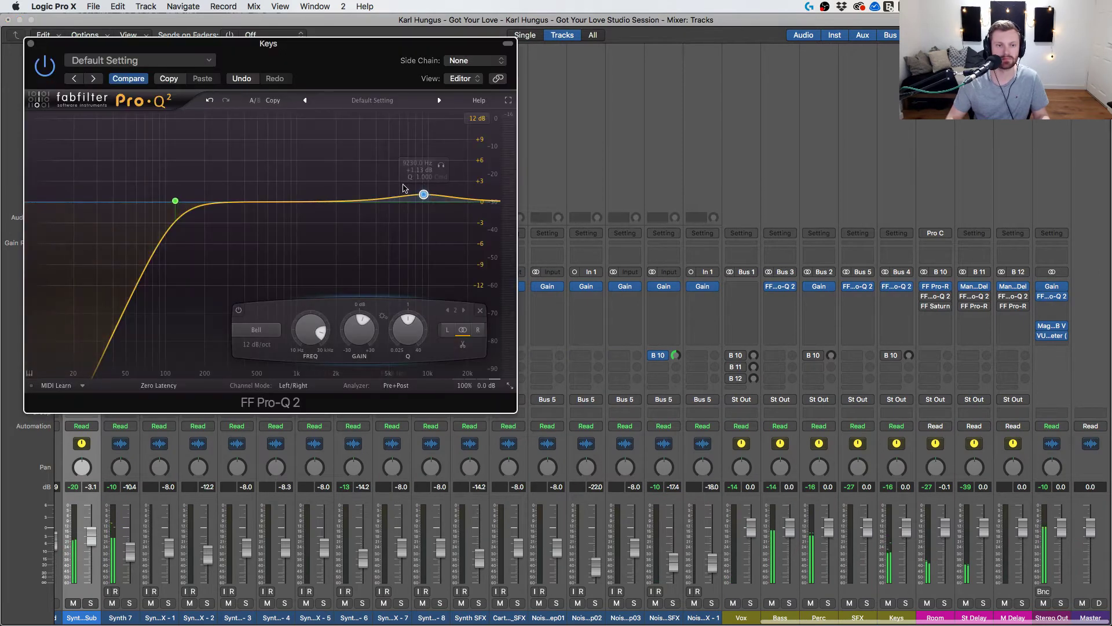
left_click_drag(424, 200, 361, 218)
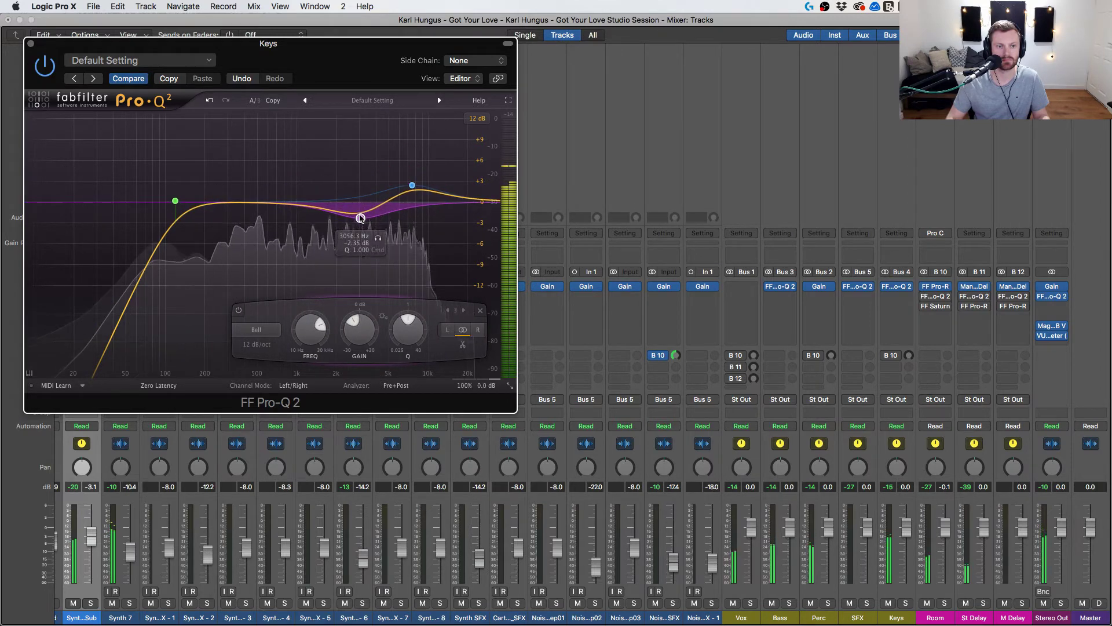
left_click(412, 185)
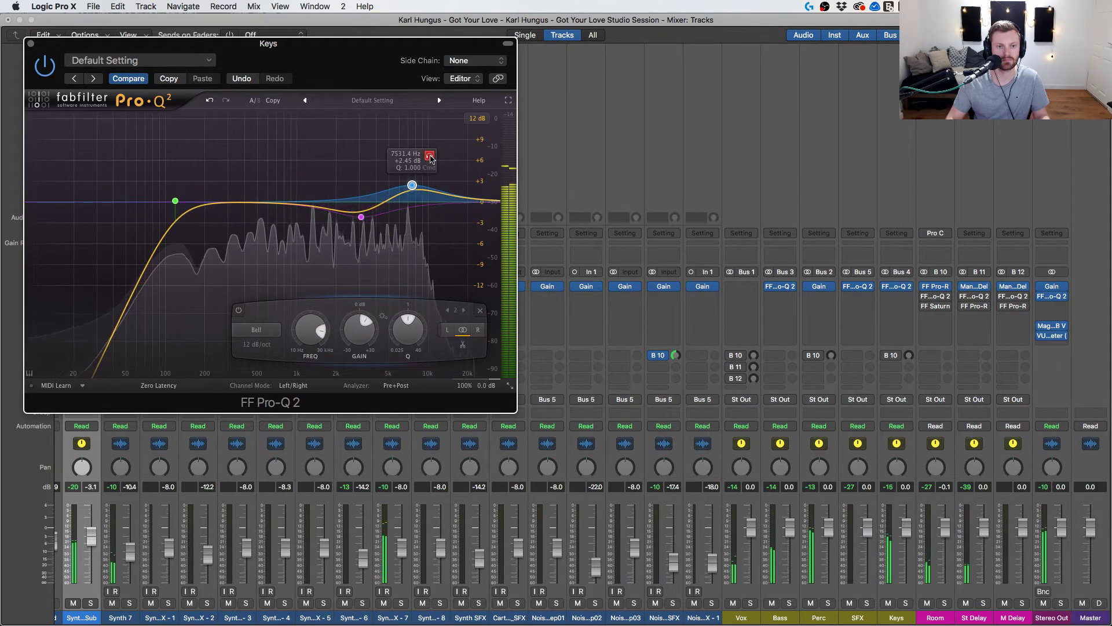
left_click_drag(430, 159, 398, 158)
left_click_drag(361, 216, 349, 217)
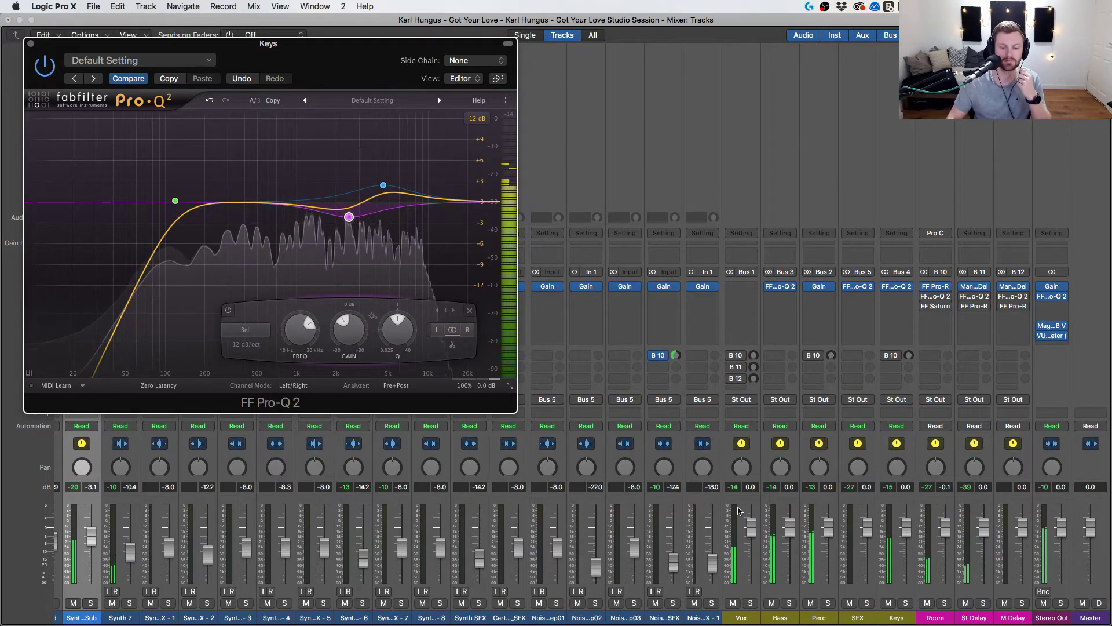
Take the Perc channel out of solo and close the Keys EQ window.
scroll(737, 510, "left", 15)
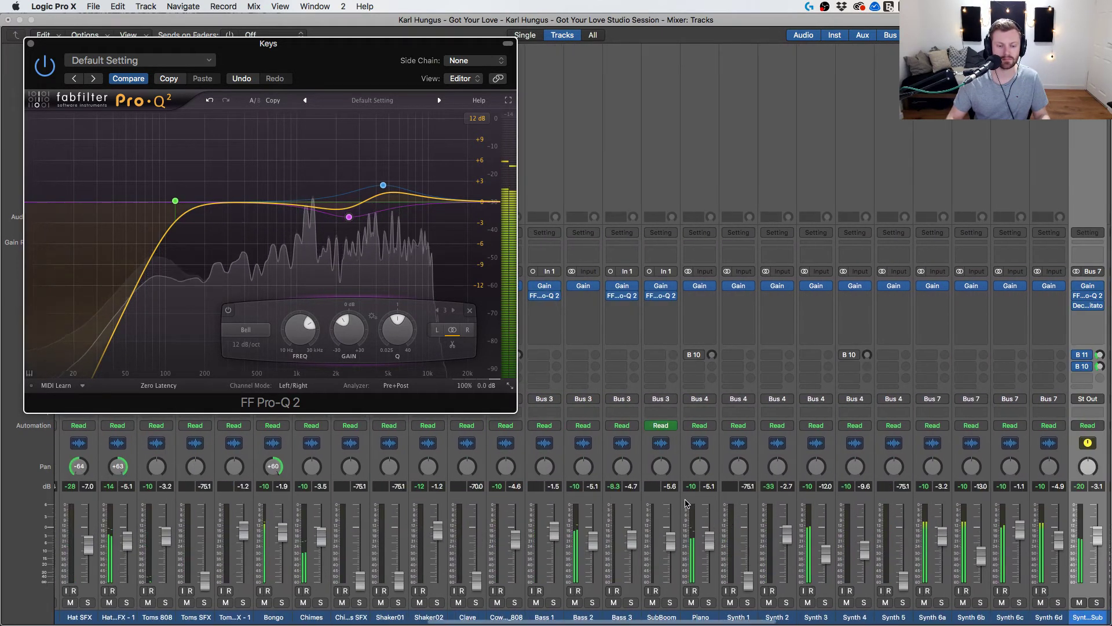
left_click(685, 503)
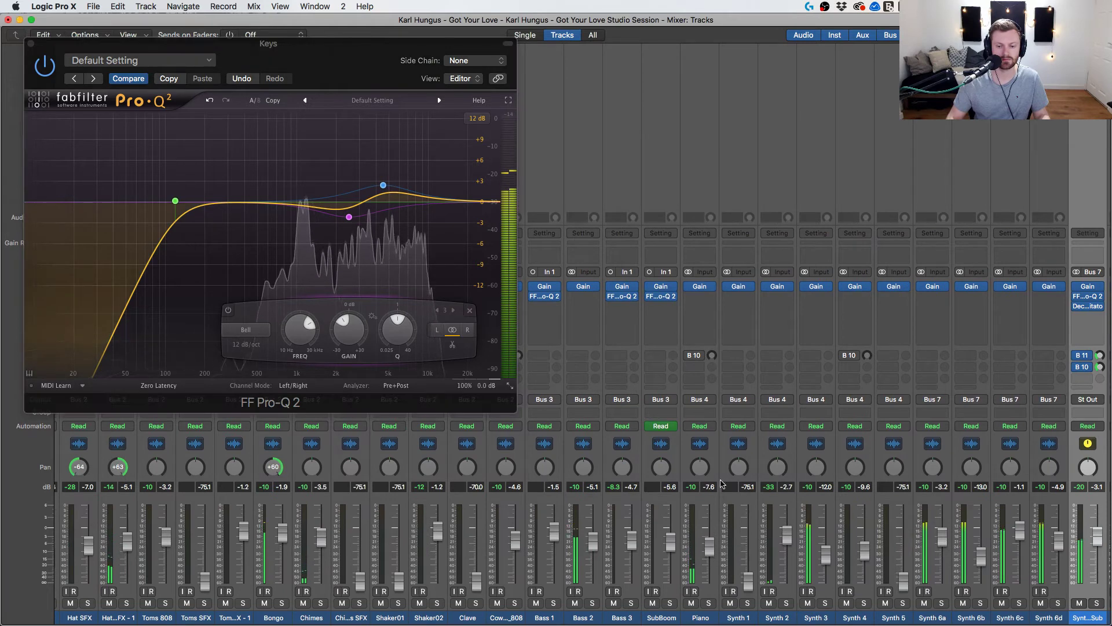
scroll(730, 482, "right", 15)
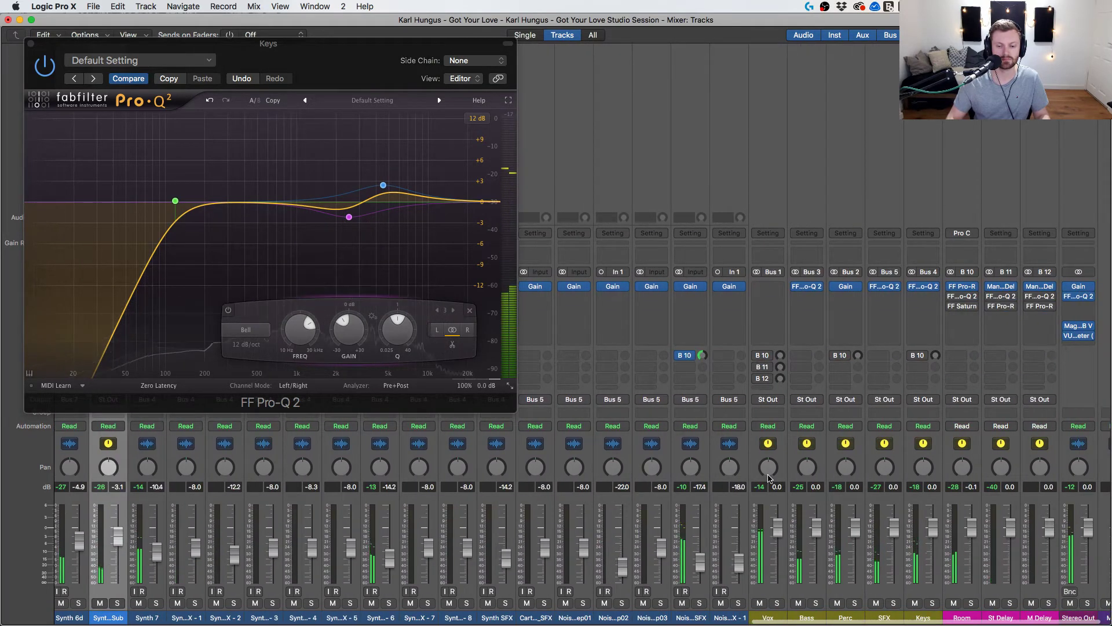
scroll(768, 478, "right", 3)
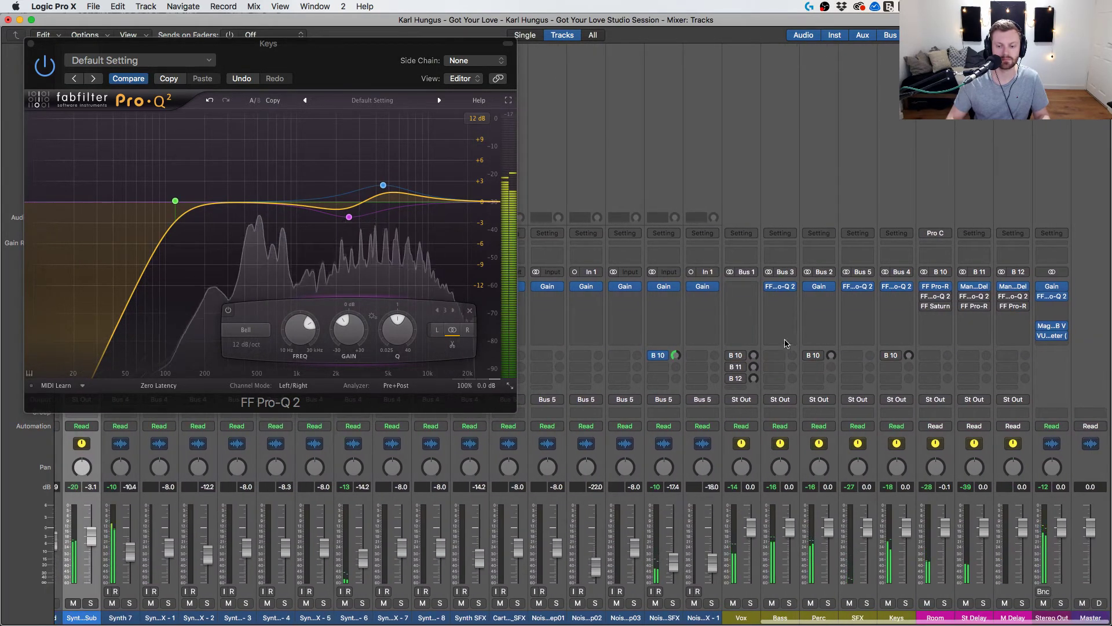
left_click(829, 598)
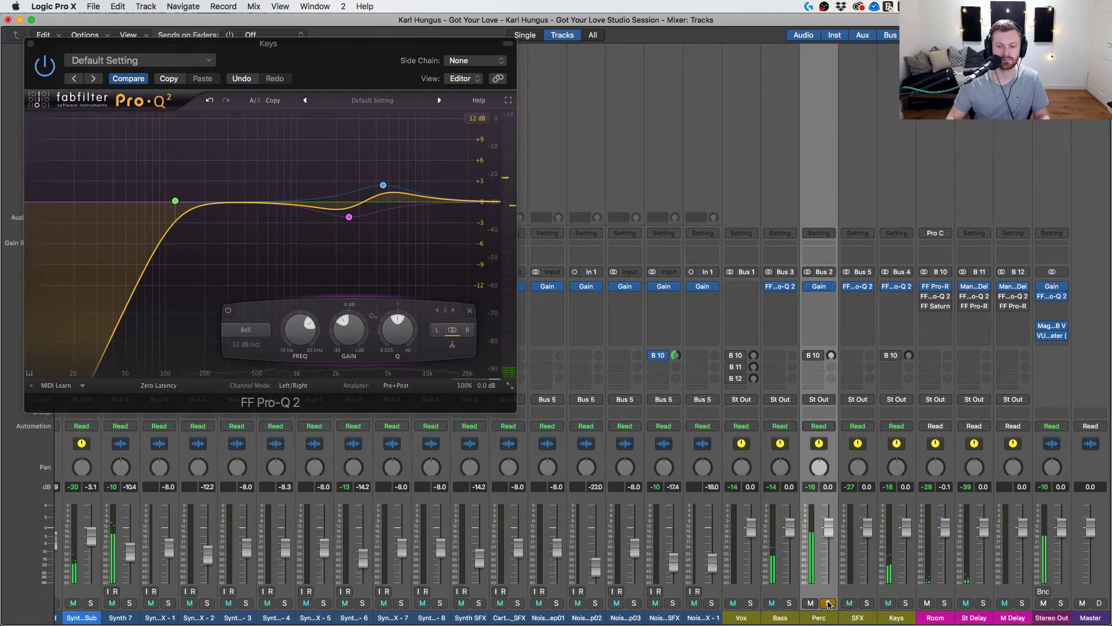
left_click(828, 603)
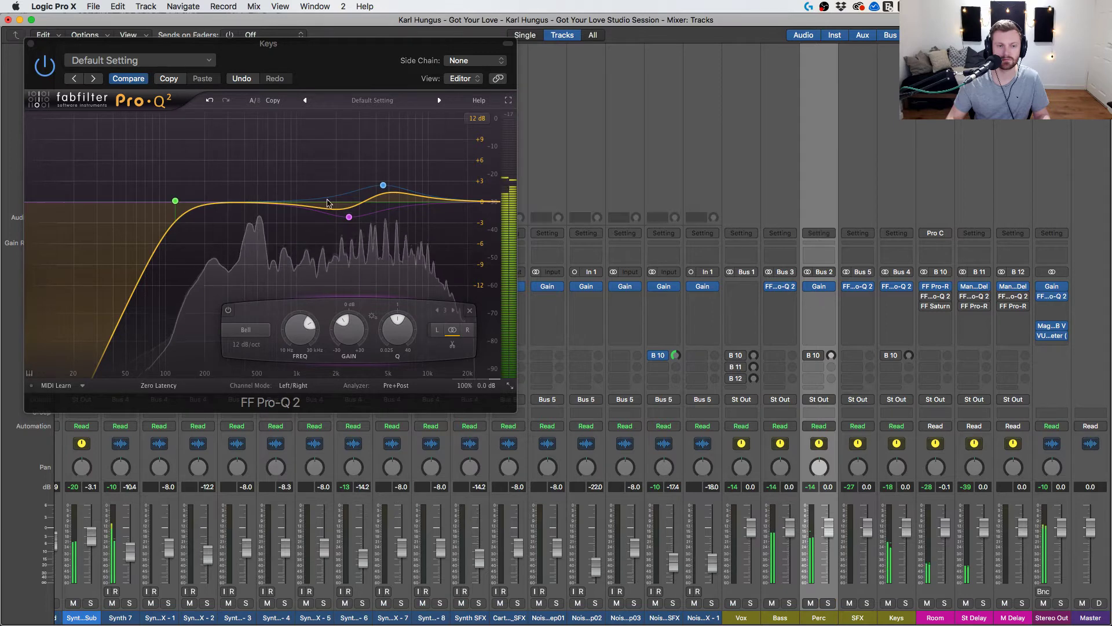
left_click(31, 44)
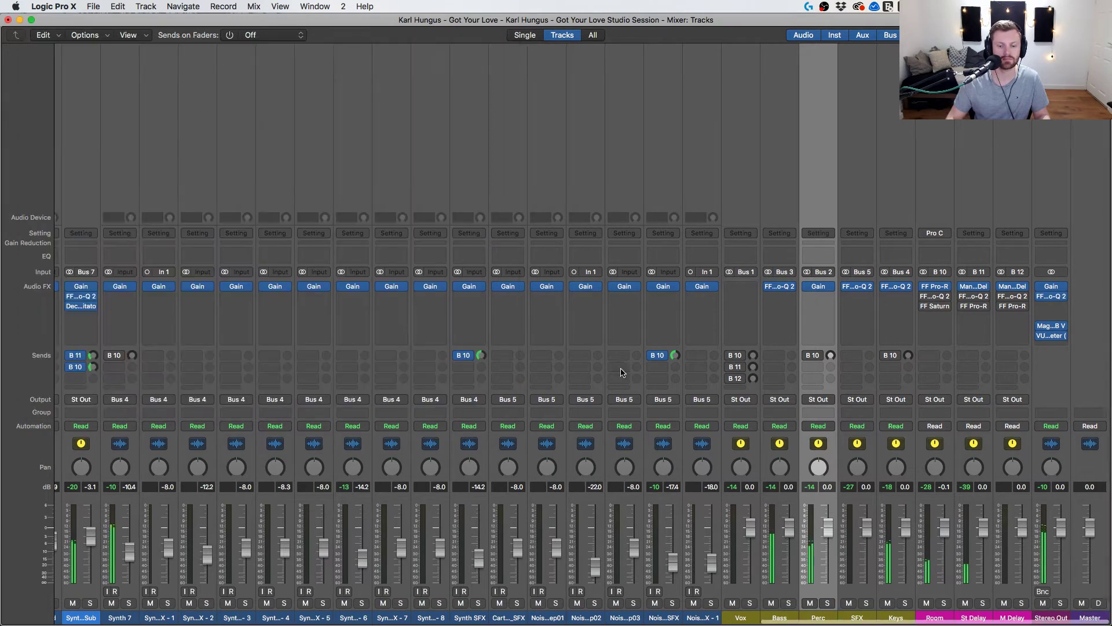
Scroll the mixer back to the Synth strips and switch off Synth 4's Solo button.
scroll(744, 463, "left", 10)
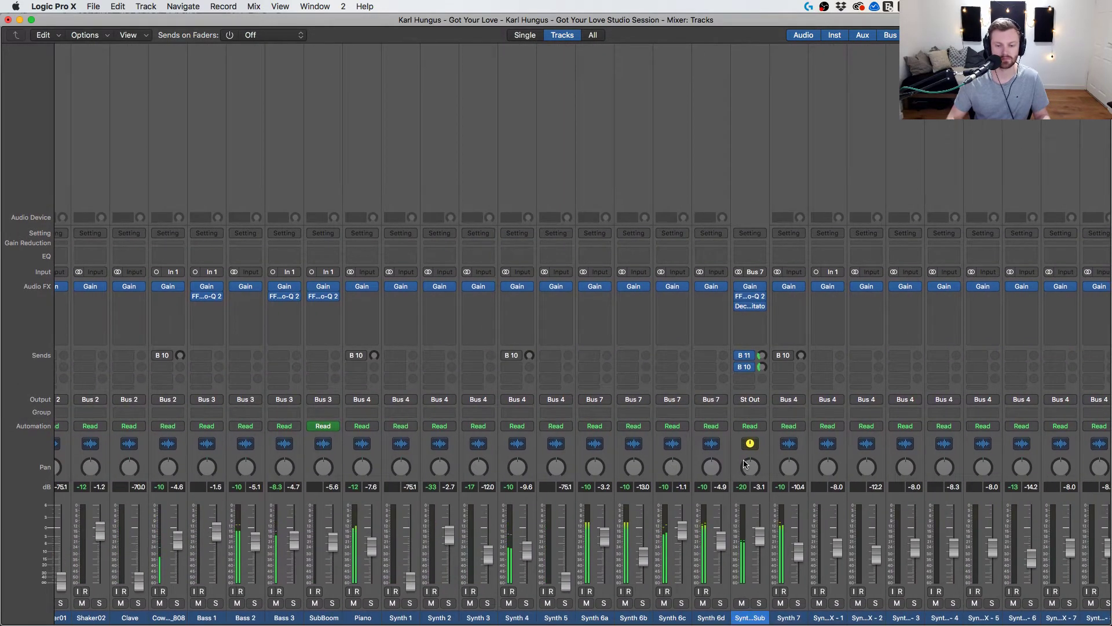
scroll(521, 607, "left", 1)
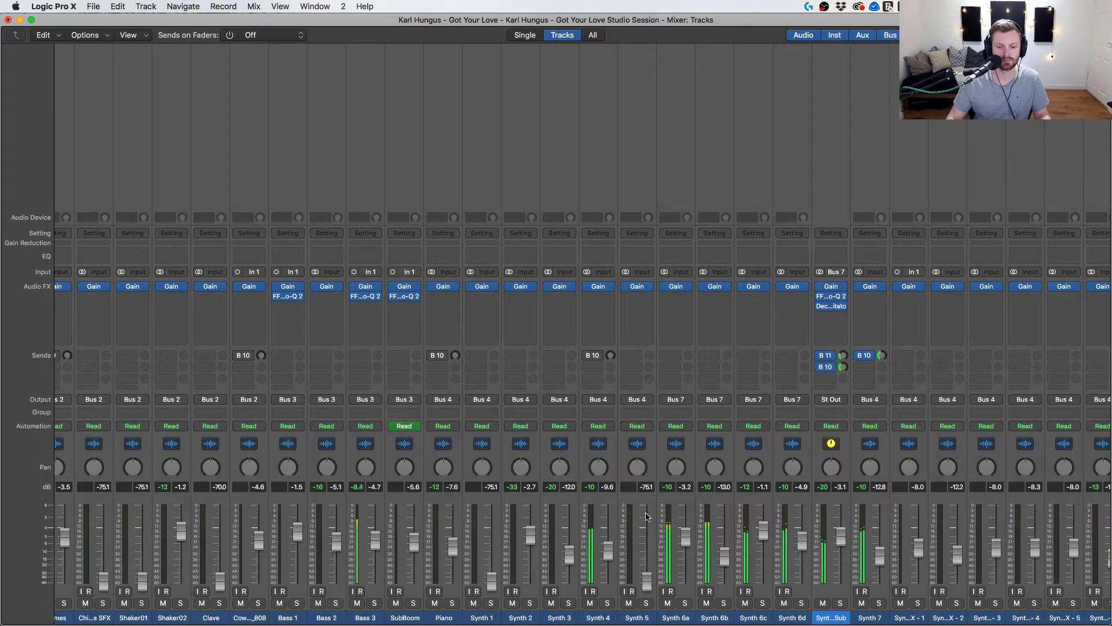
left_click(608, 604)
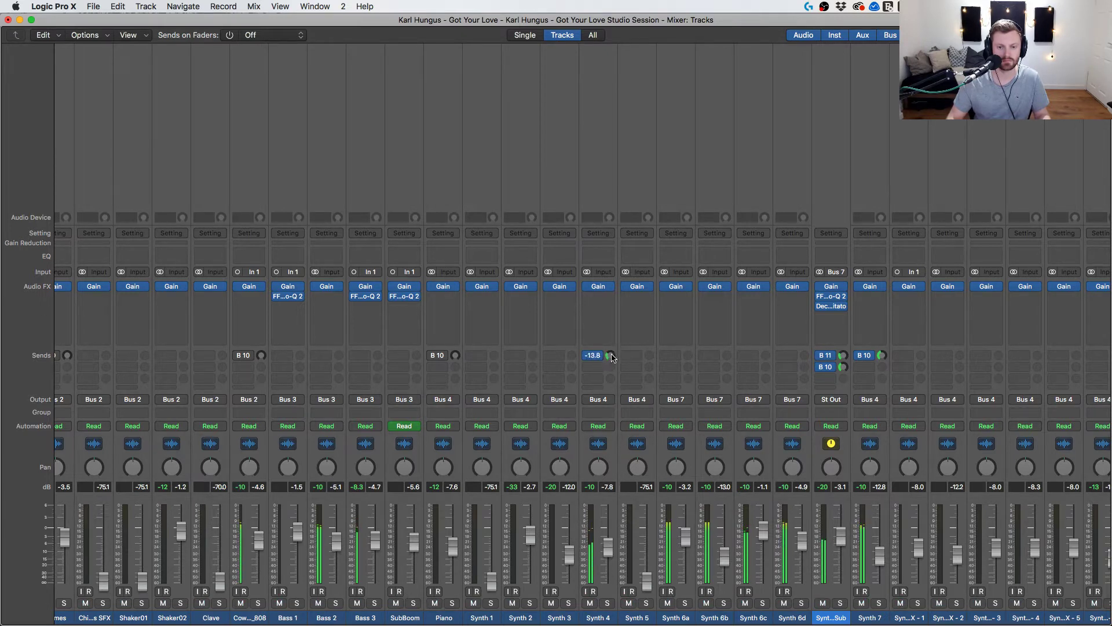
Insert stereo FF Pro-Q 2 on Synth 4 with a low cut and a bell boost near 147 Hz.
left_click(601, 299)
mouse_move(614, 322)
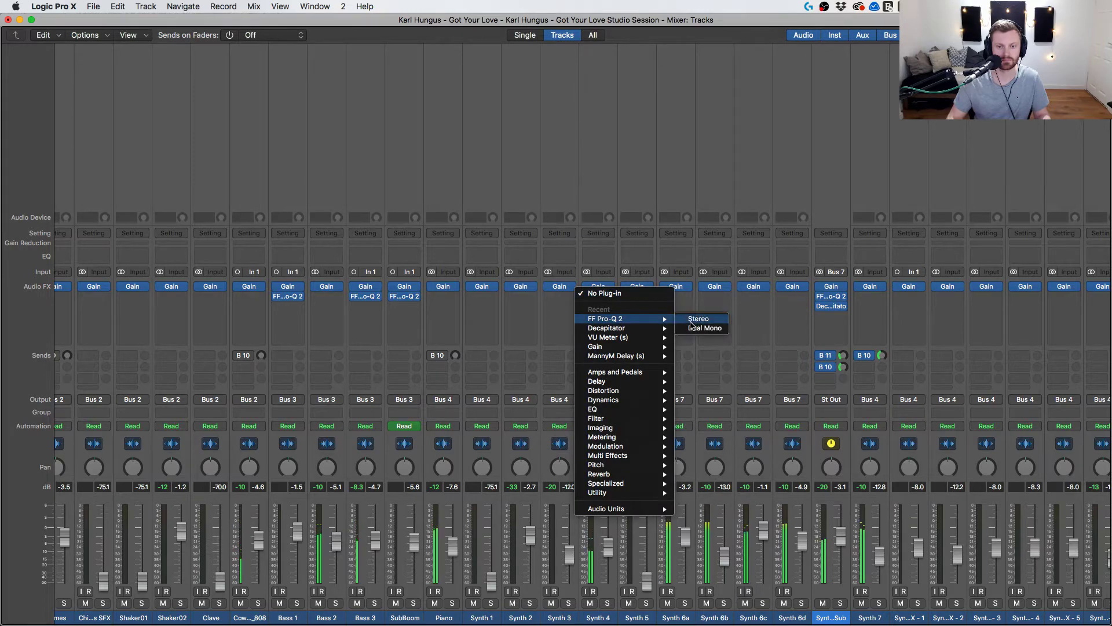
left_click(702, 322)
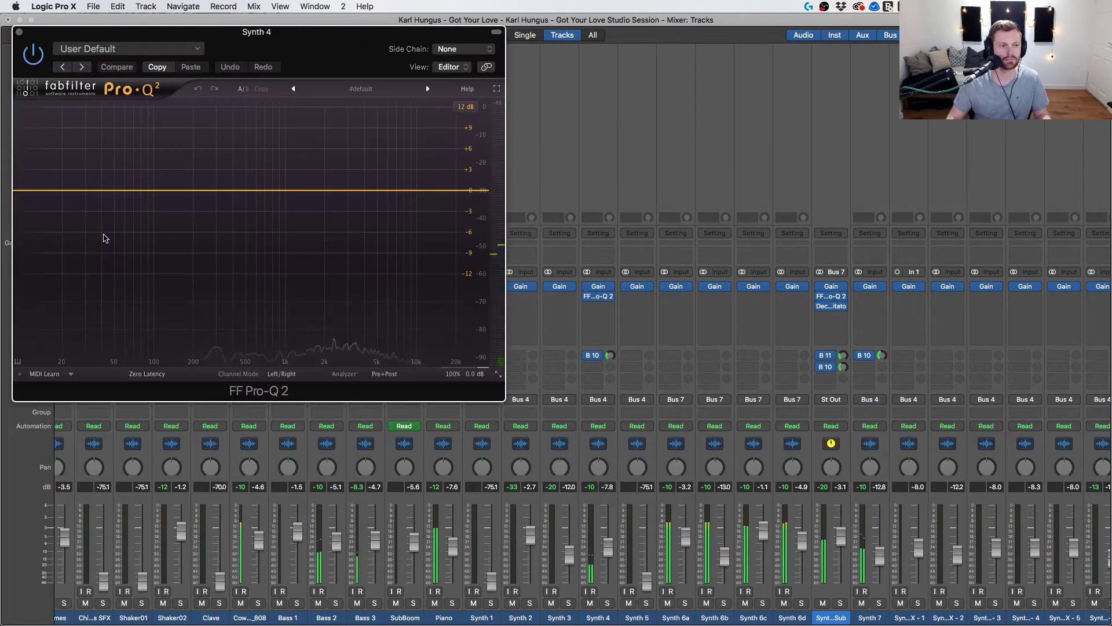
left_click_drag(60, 191, 134, 190)
left_click_drag(193, 191, 176, 169)
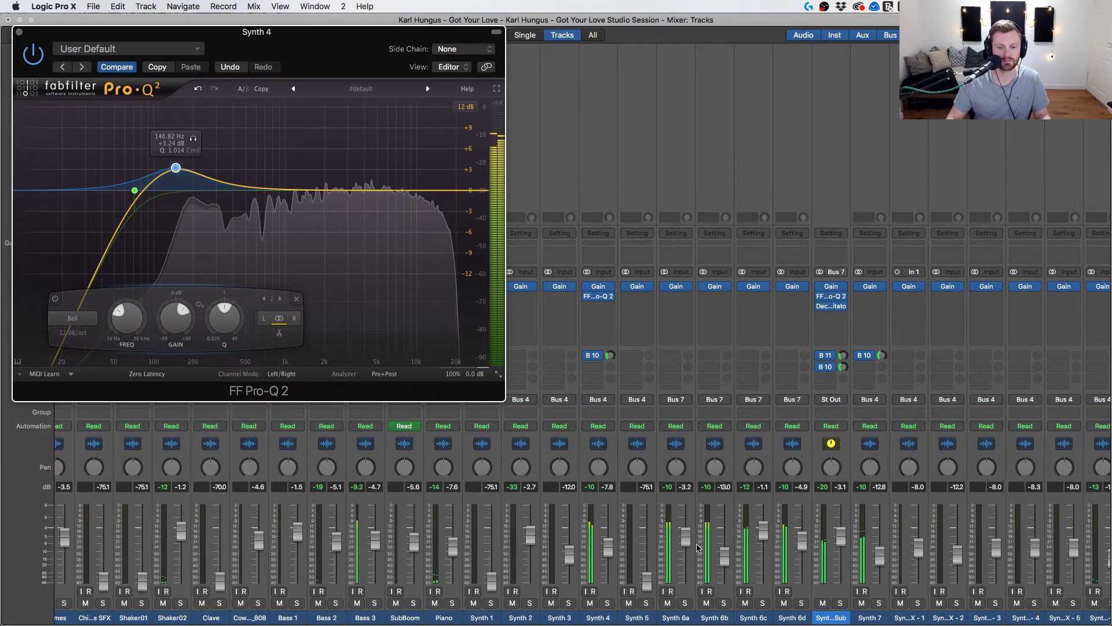
Lower Synth 4's fader slightly and A/B the EQ, soloed and bypassed.
left_click_drag(608, 547, 608, 556)
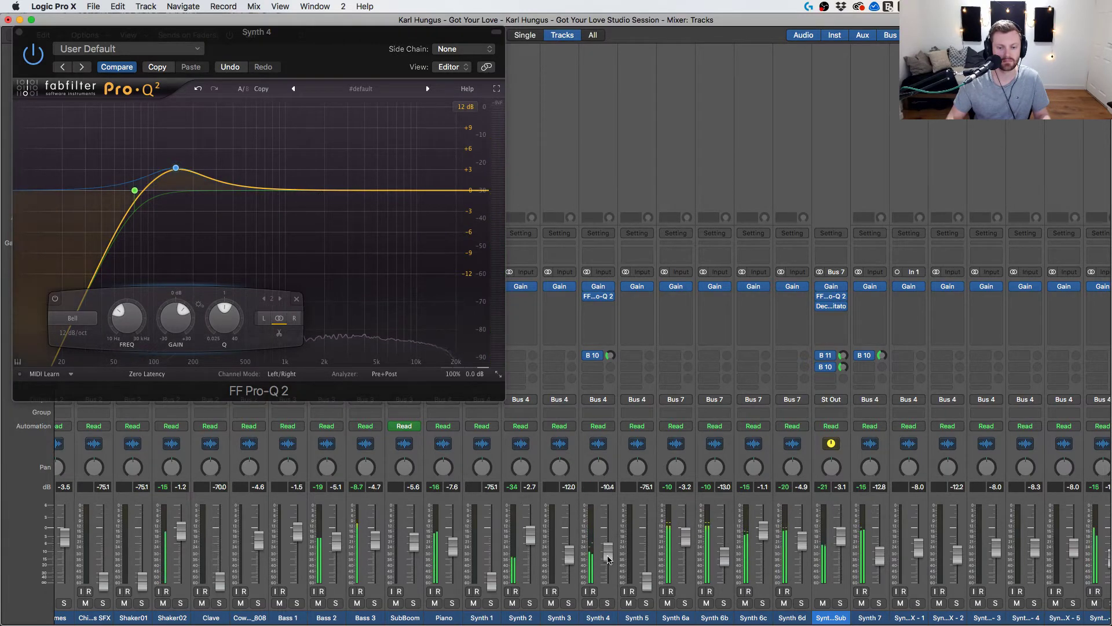
left_click(606, 603)
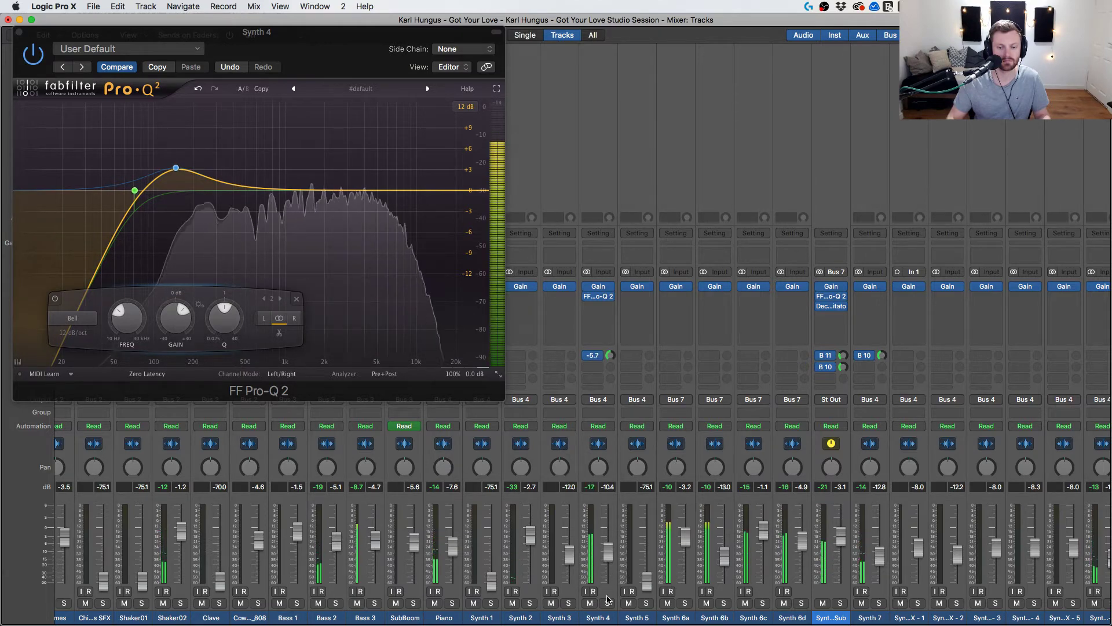
key("s")
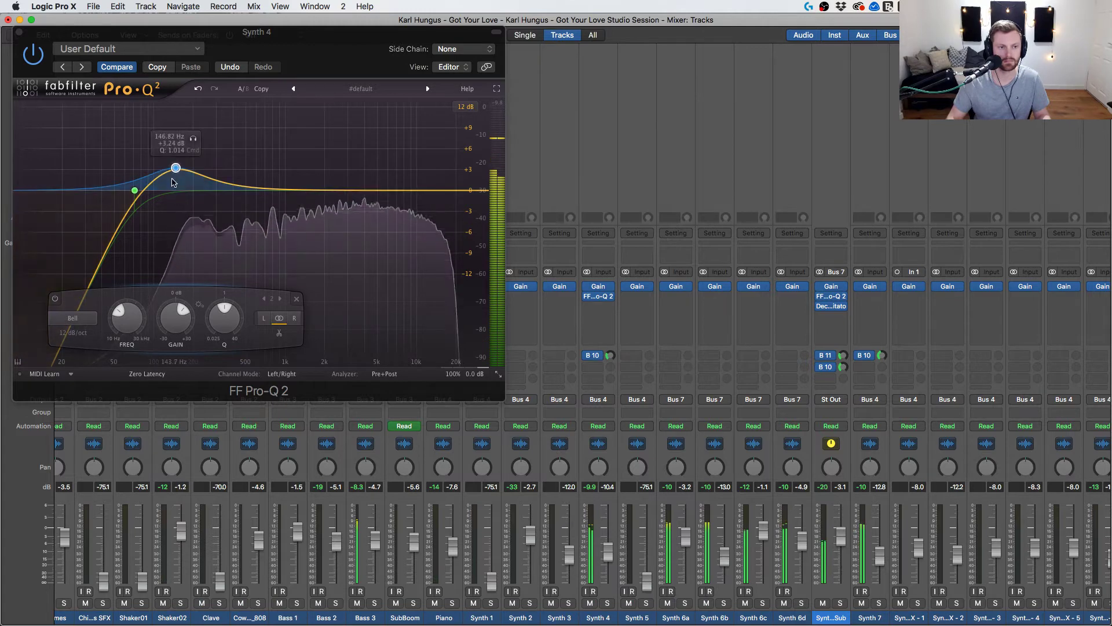
left_click(33, 54)
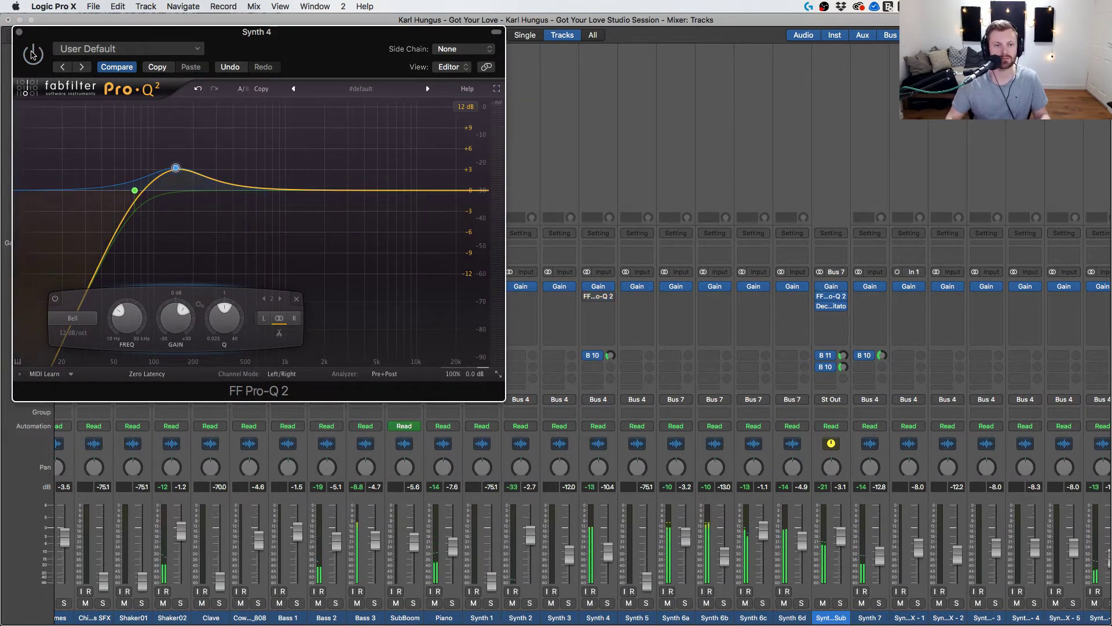
left_click(33, 54)
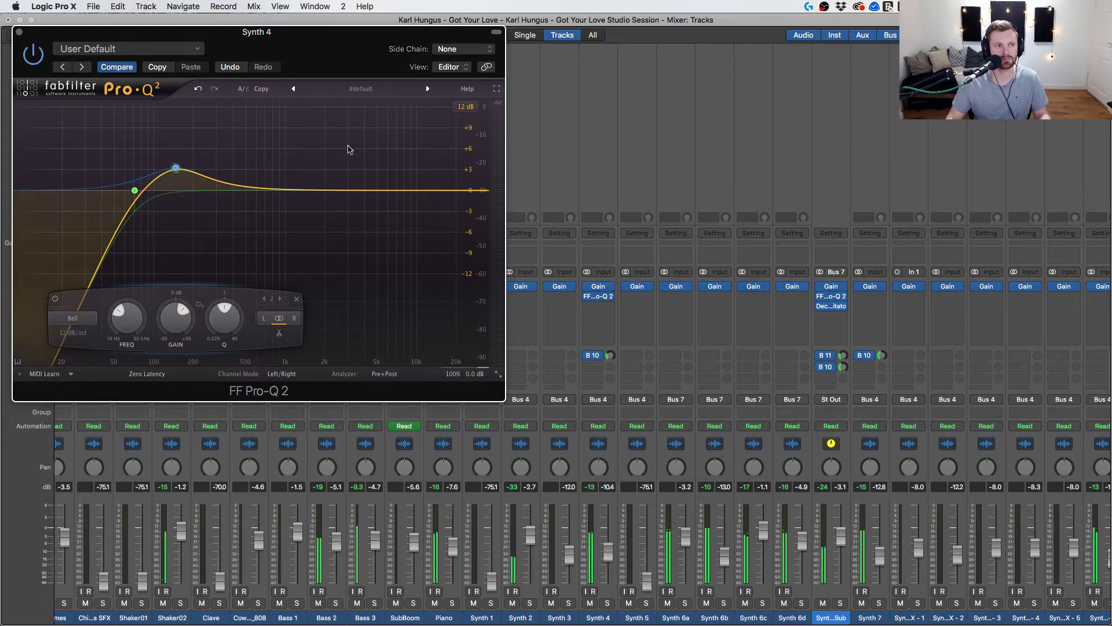
Add a slight dip near 2.5 kHz and a +2.87 dB boost near 13.9 kHz, then close the EQ.
double_click(337, 191)
left_click_drag(338, 193, 338, 202)
left_click_drag(406, 196, 436, 171)
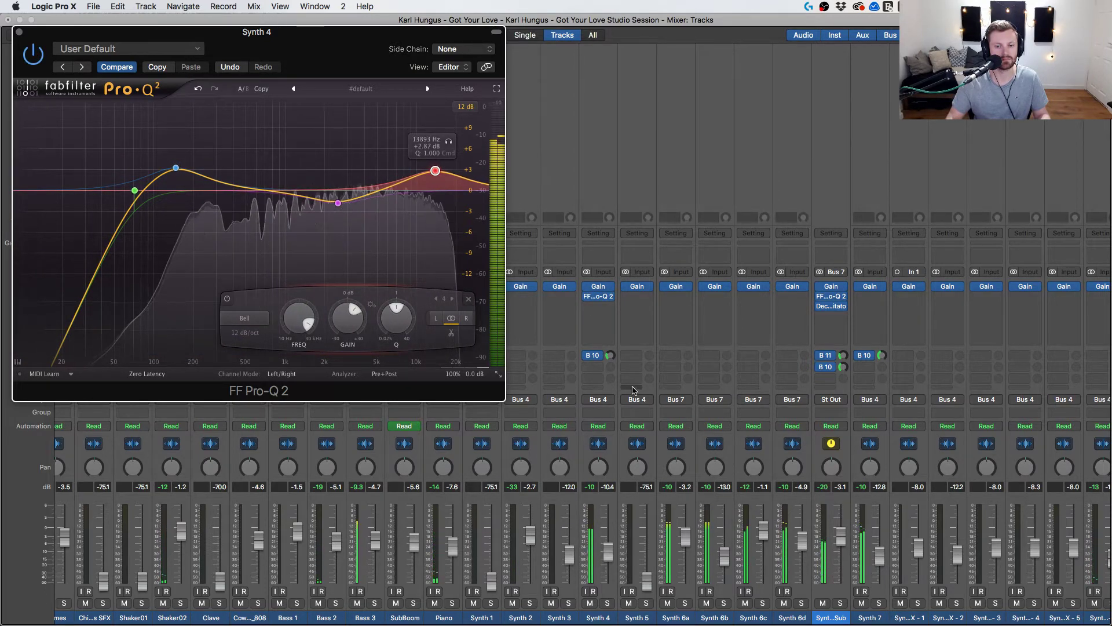
left_click(616, 558)
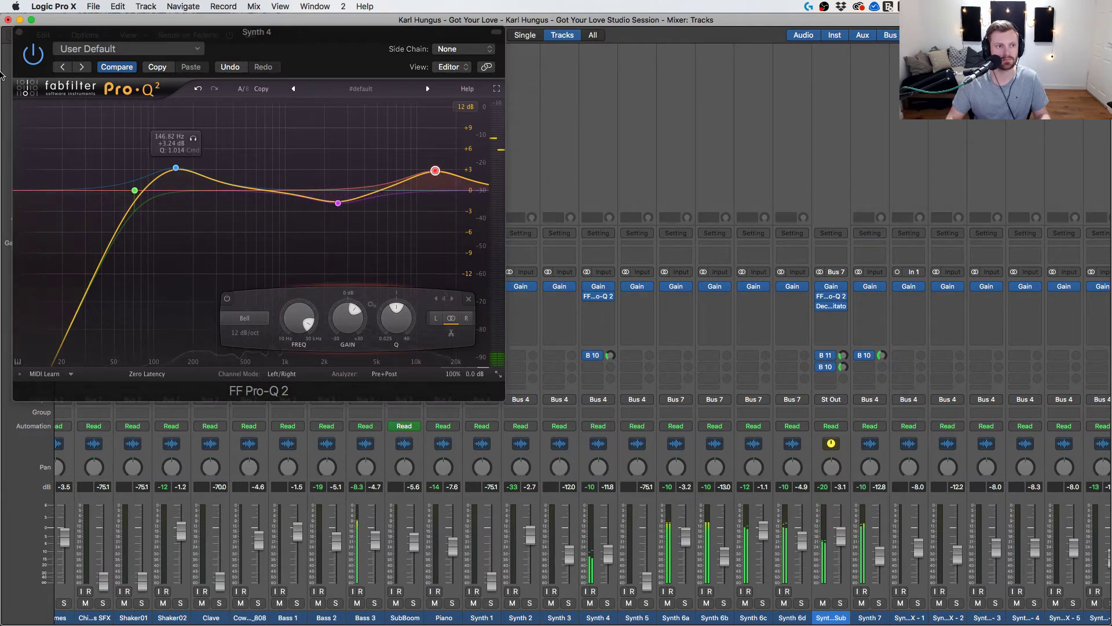
key("v")
scroll(643, 342, "right", 3)
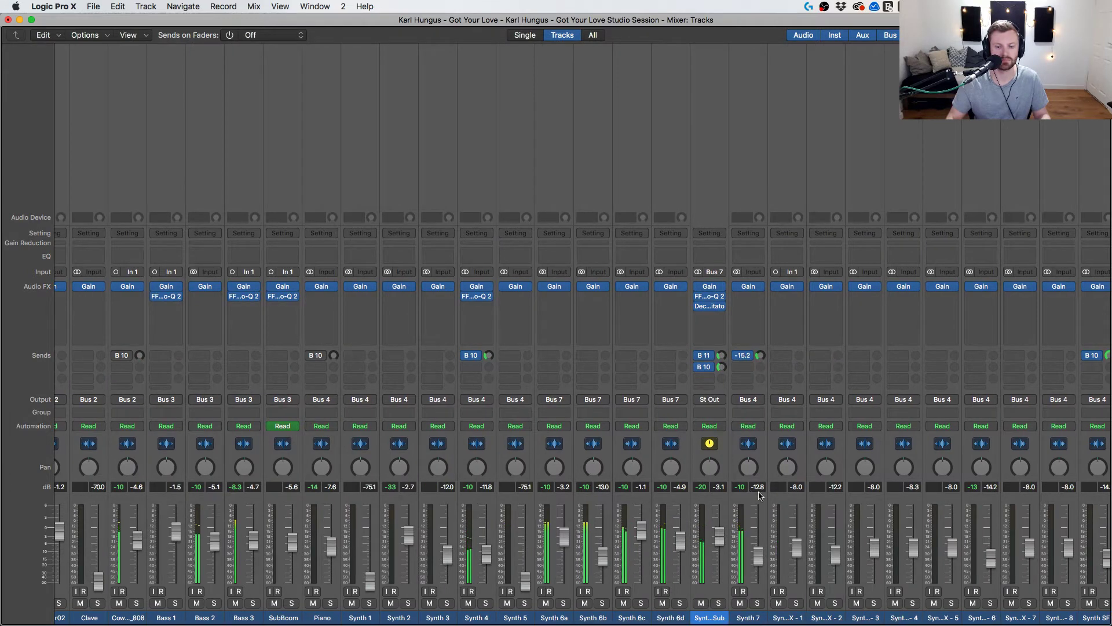
Turn up Piano's Bus 10 send and raise the Snare 2 fader slightly.
scroll(760, 495, "left", 8)
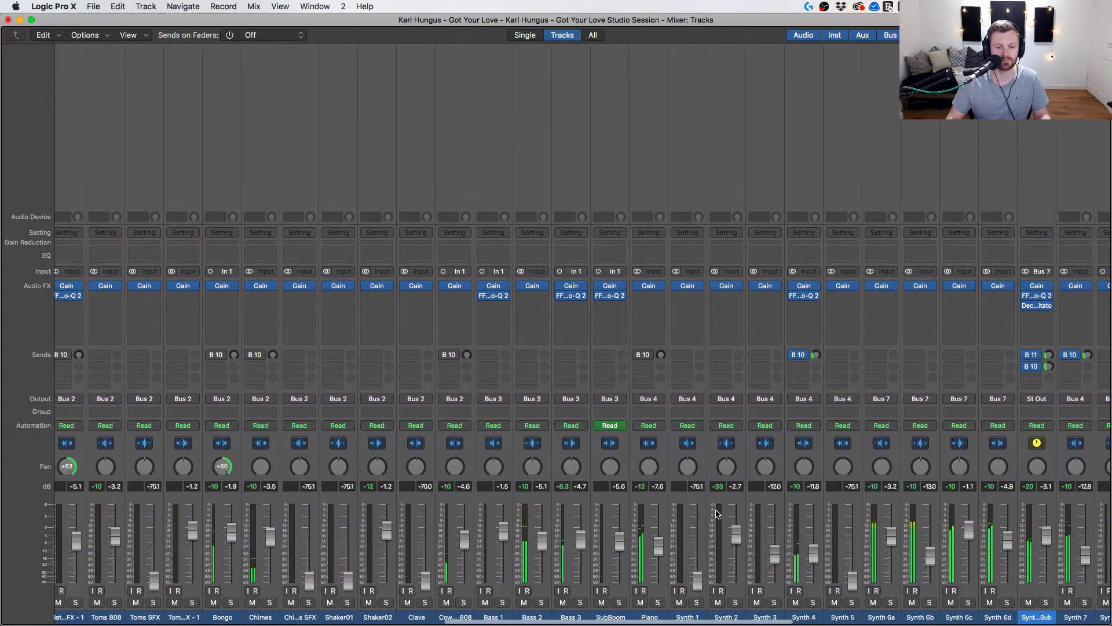
left_click_drag(662, 355, 663, 342)
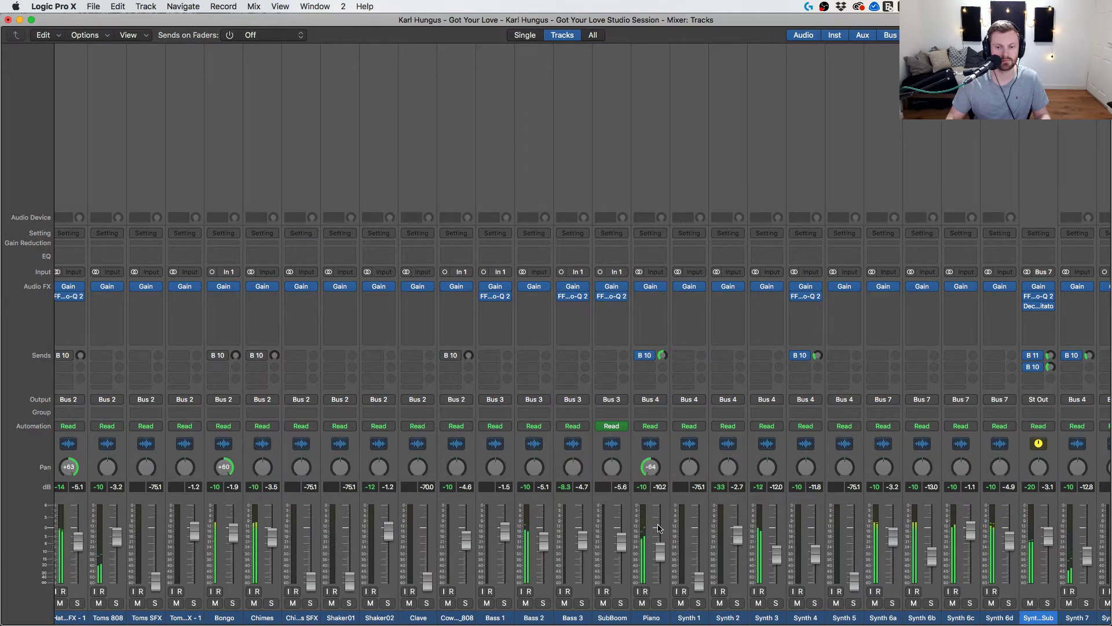
scroll(591, 459, "left", 15)
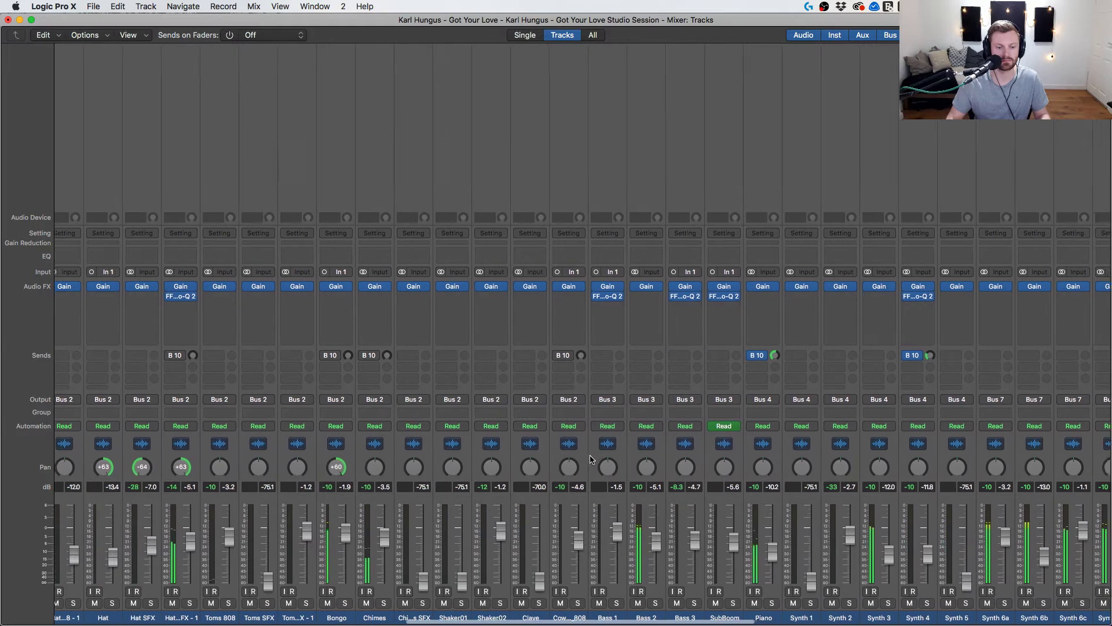
scroll(106, 514, "left", 6)
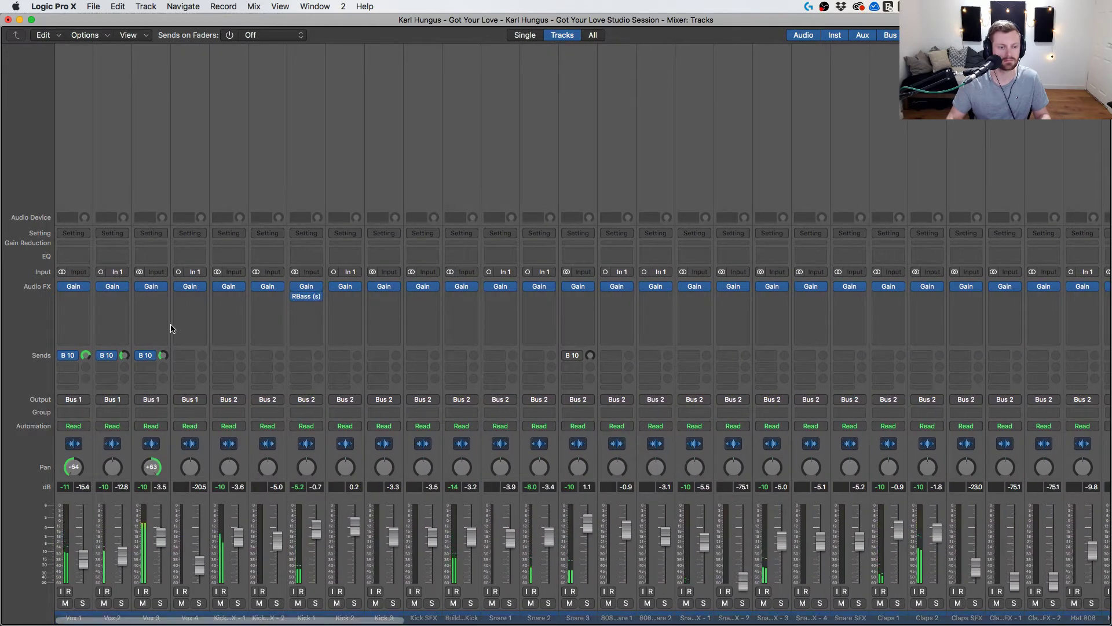
left_click_drag(112, 466, 134, 267)
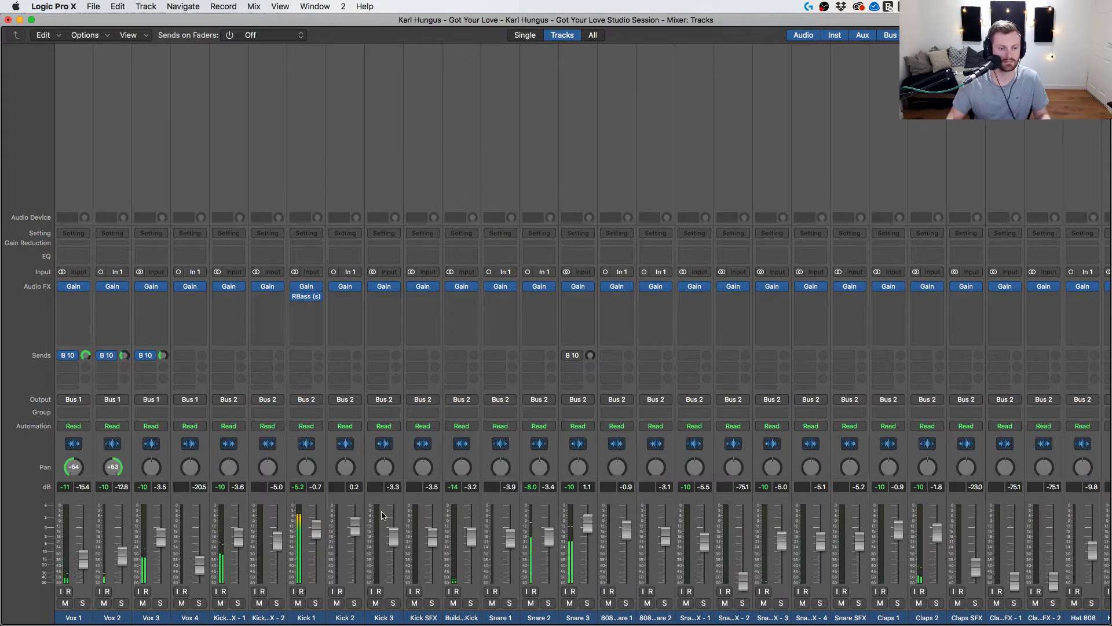
scroll(382, 515, "right", 8)
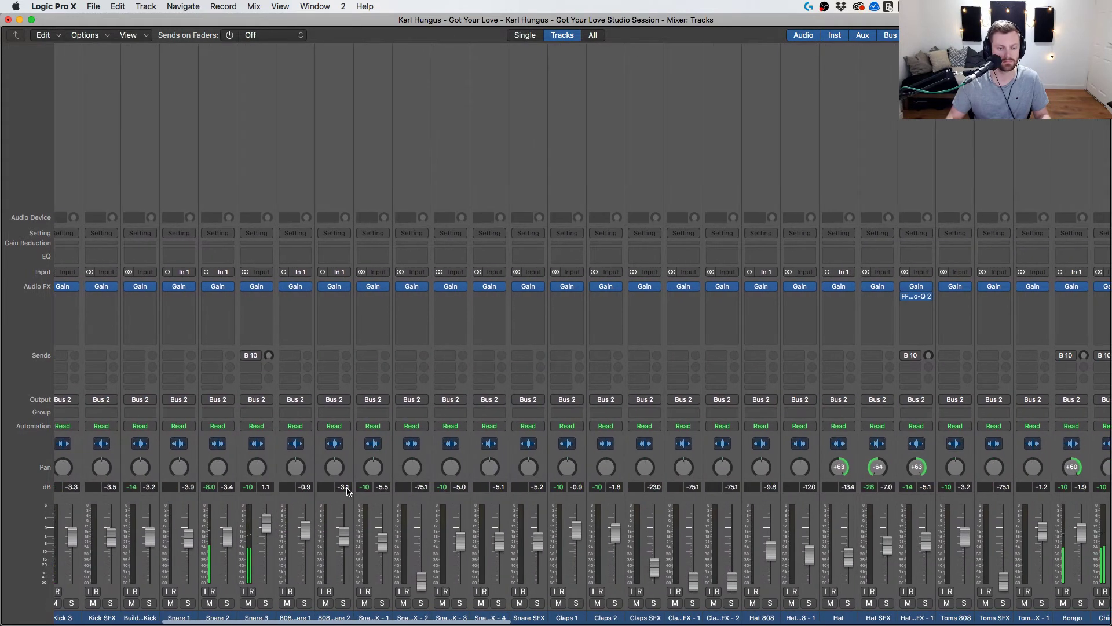
scroll(347, 491, "right", 1)
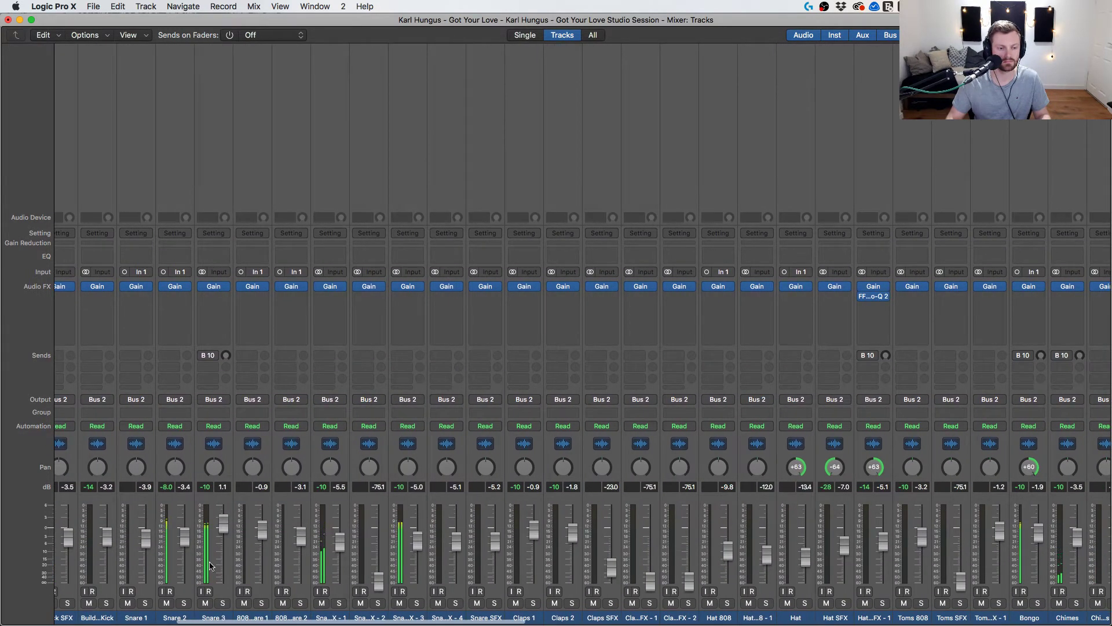
left_click_drag(185, 539, 185, 534)
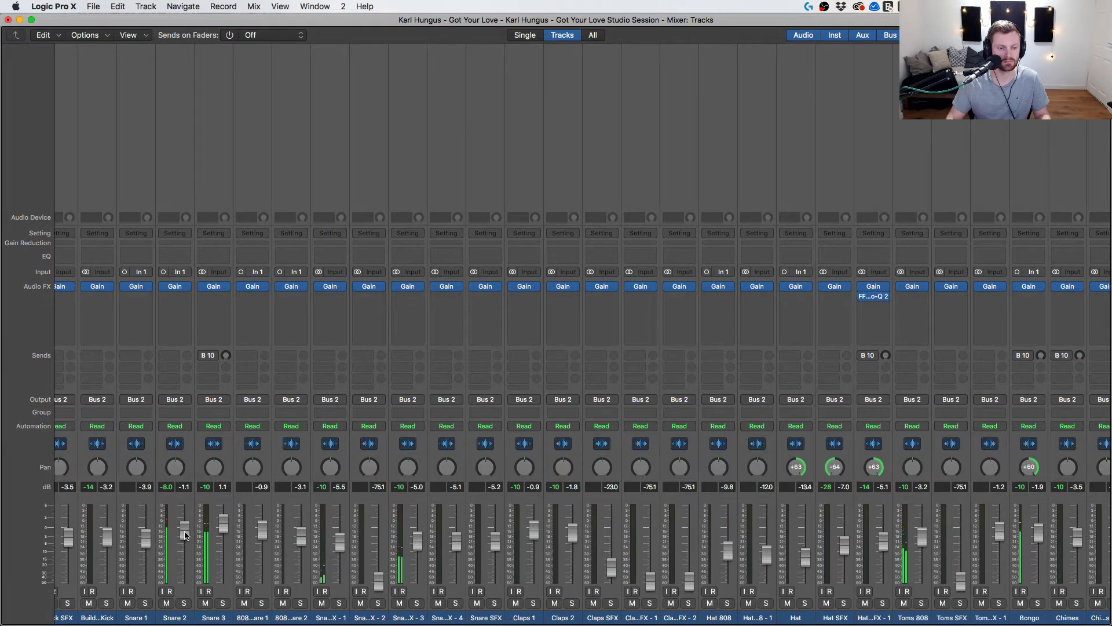
Raise Snare 3's Bus 10 send to about -12.8 dB and ease its level to 0.8 dB.
left_click(223, 603)
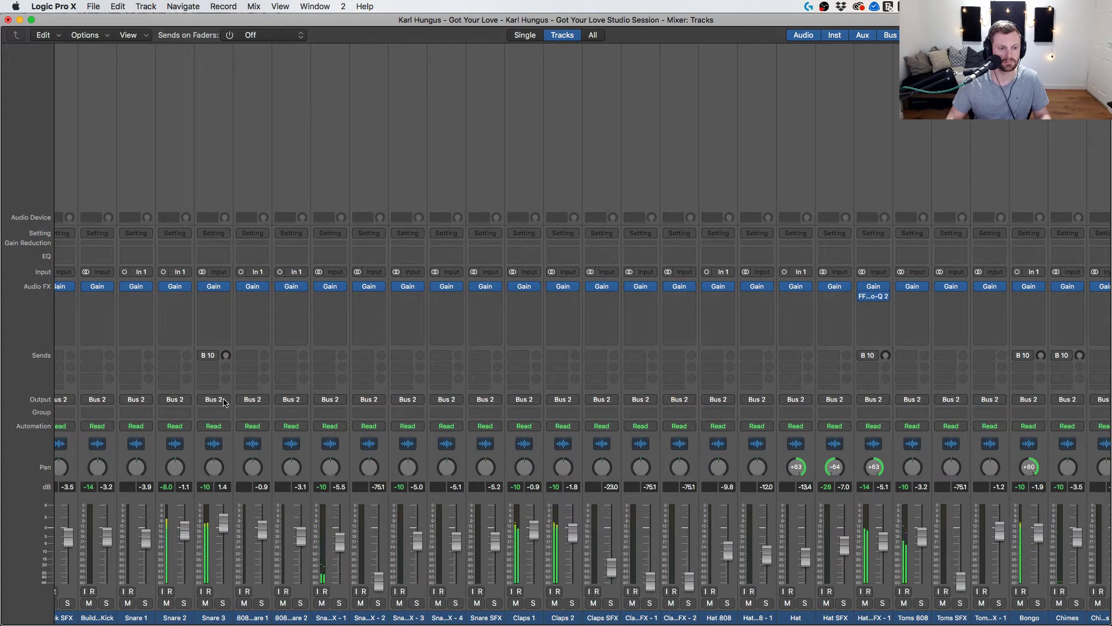
left_click_drag(225, 356, 226, 342)
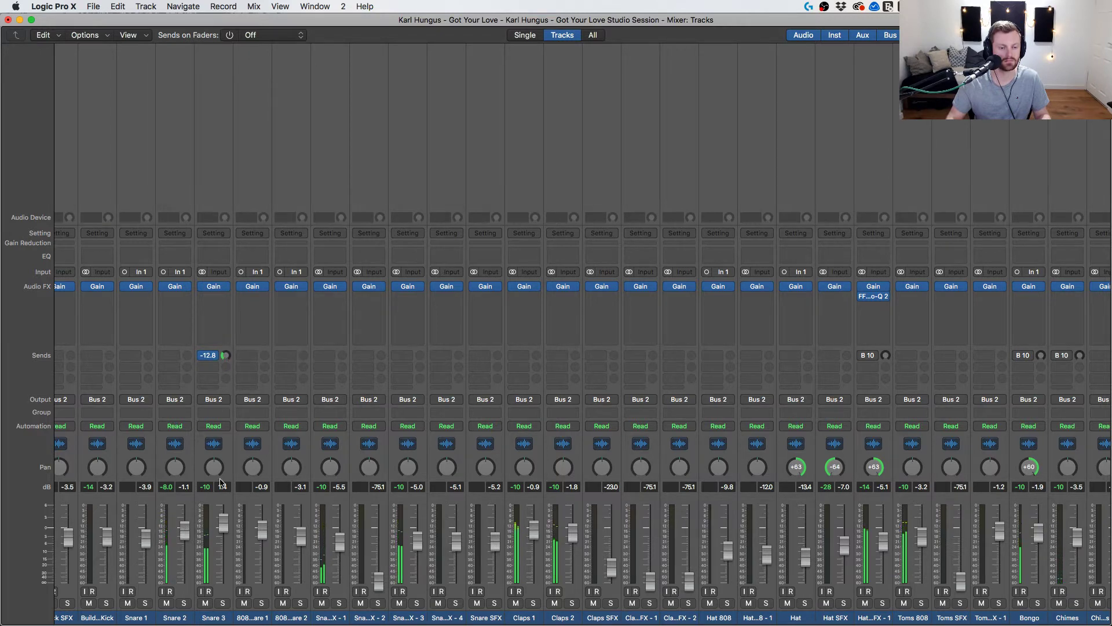
left_click_drag(222, 528, 221, 529)
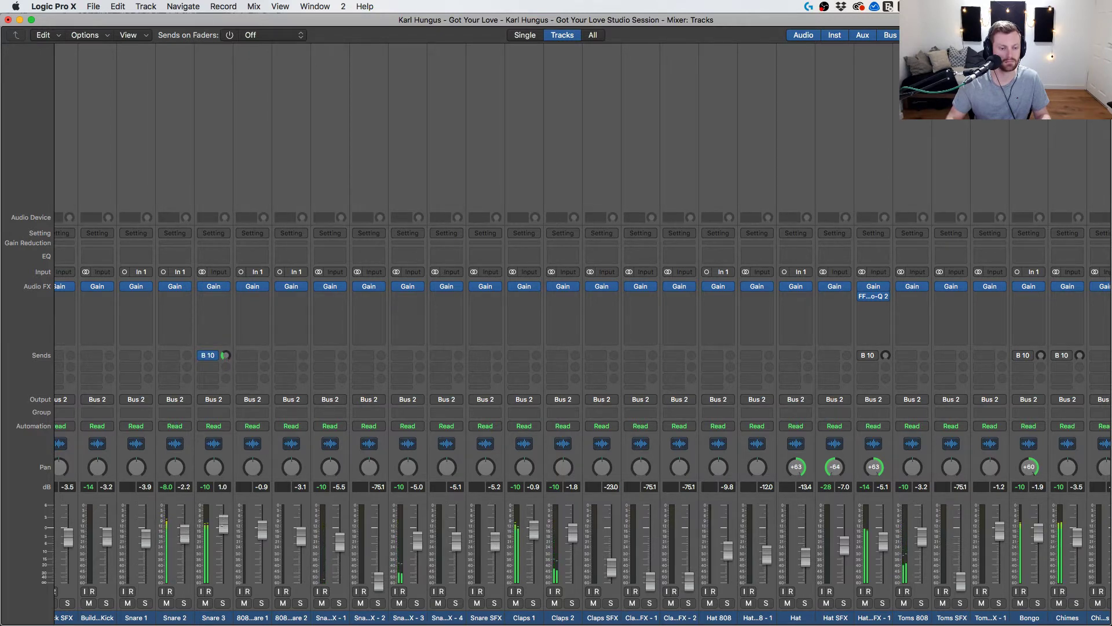
left_click(223, 603)
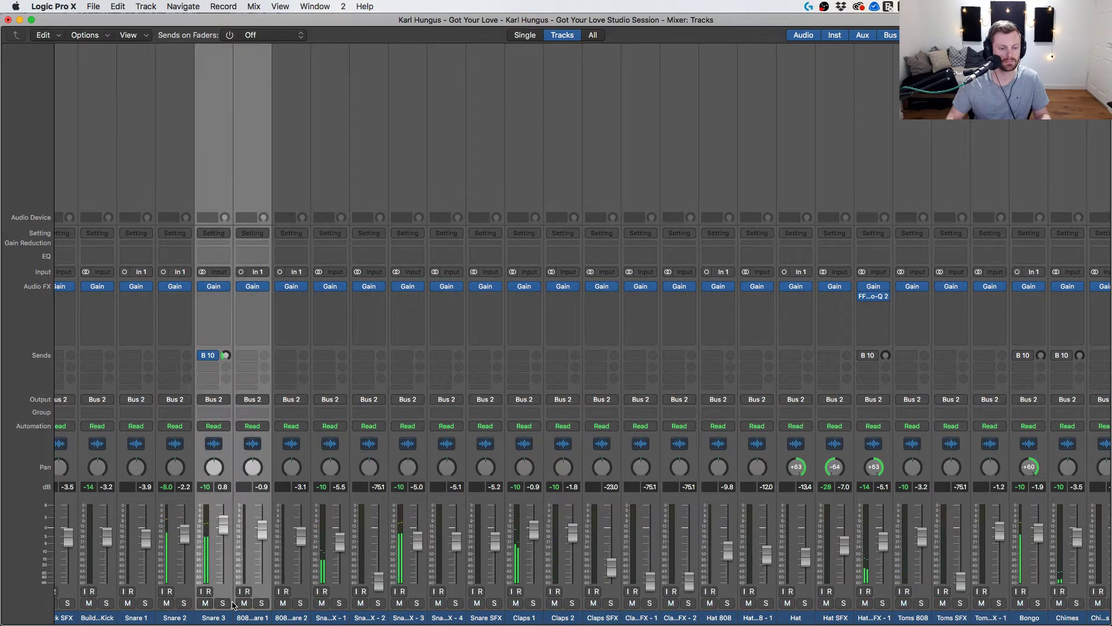
left_click(224, 603)
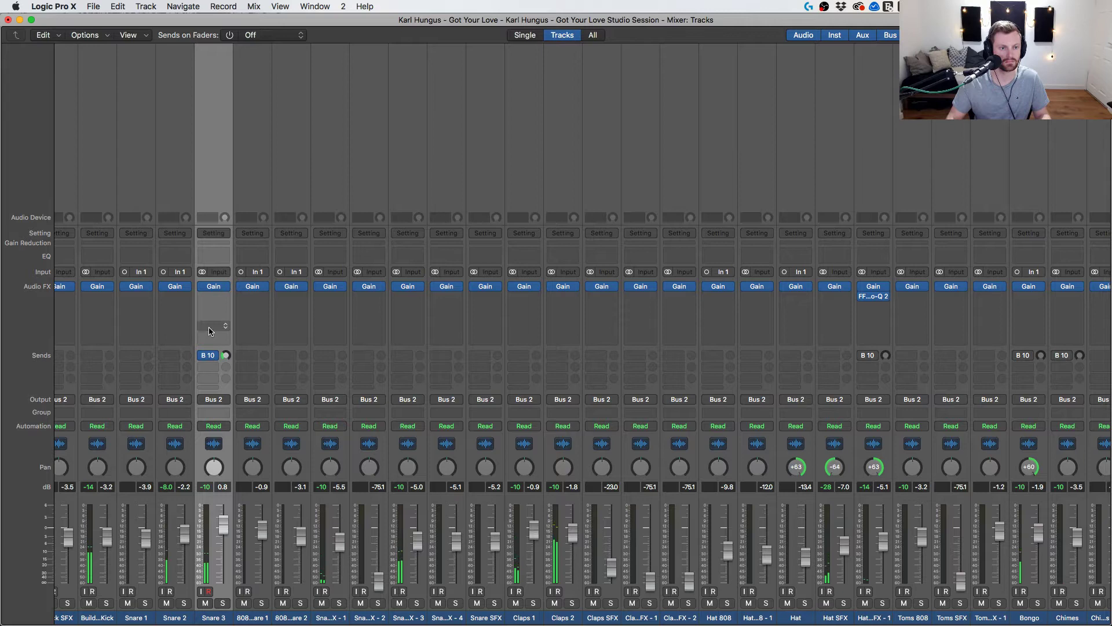
Insert stereo RBass on Snare 3 and audition it soloed, with and without bypass.
left_click(214, 296)
mouse_move(264, 509)
mouse_move(342, 615)
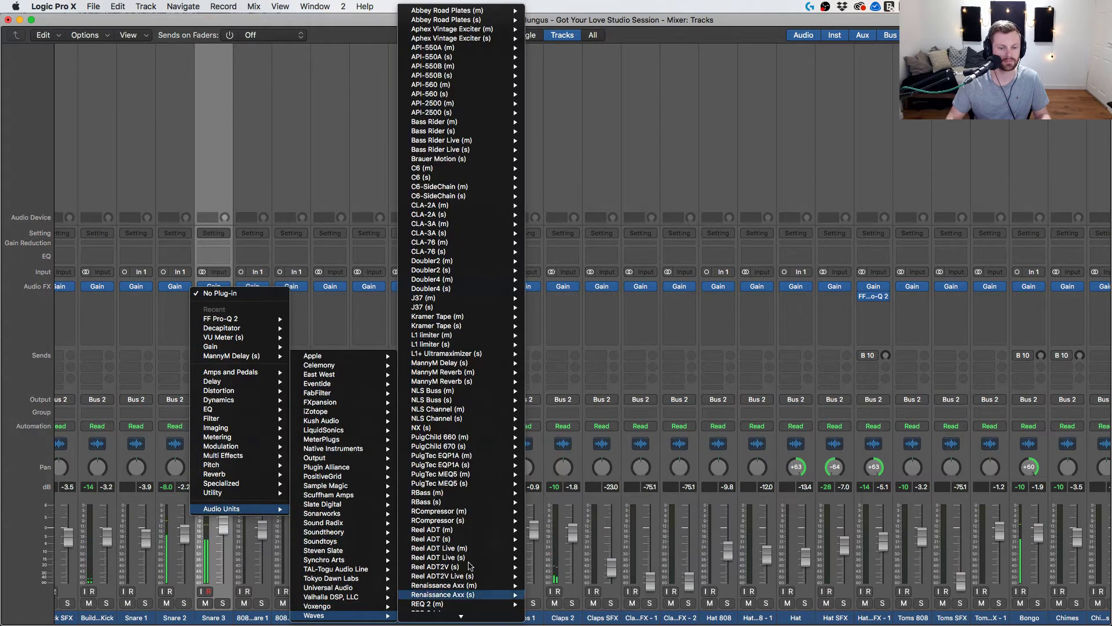
mouse_move(510, 503)
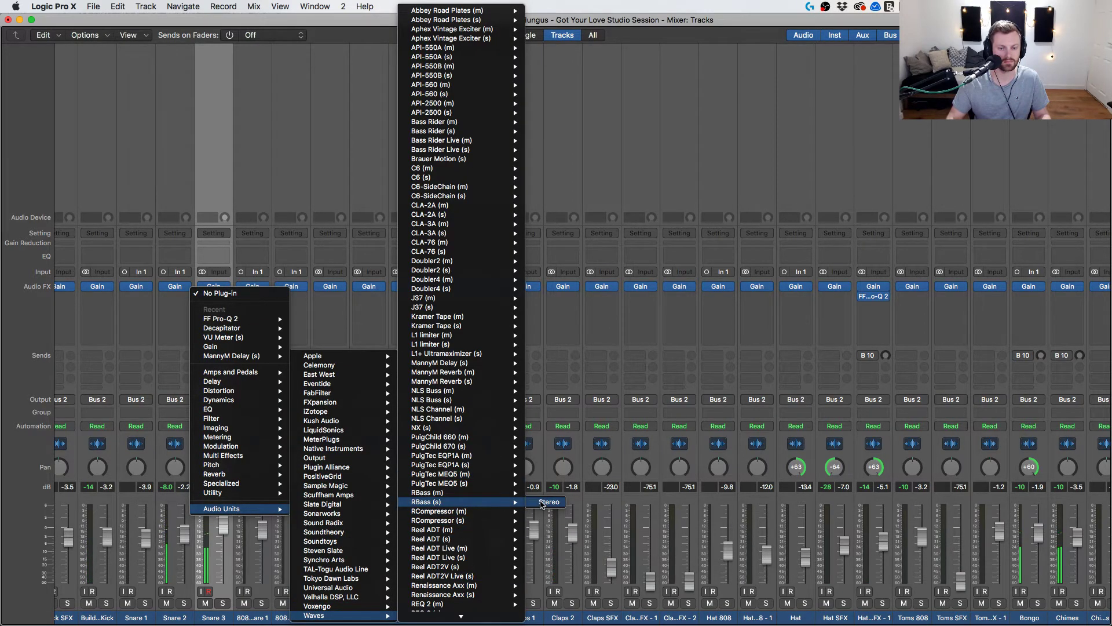
left_click(544, 503)
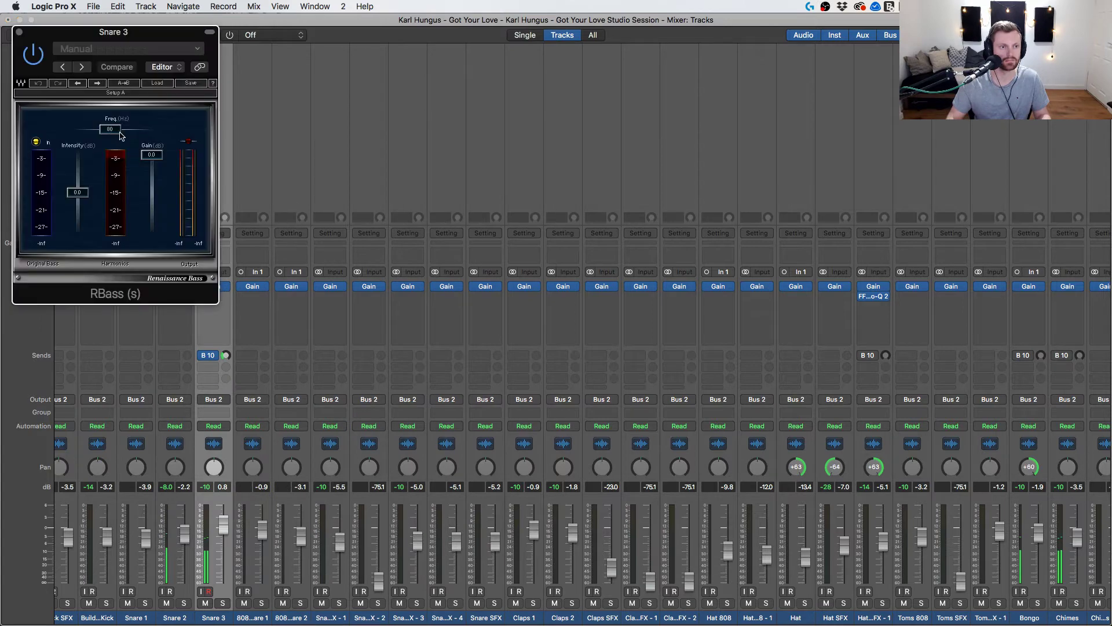
left_click_drag(121, 137, 122, 134)
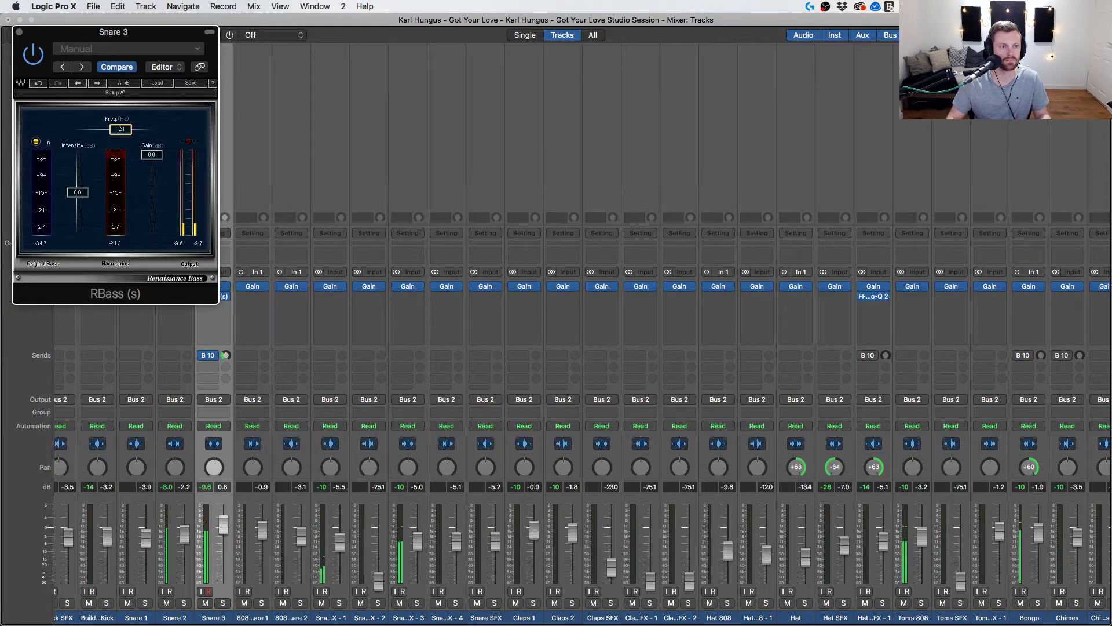
left_click(223, 603)
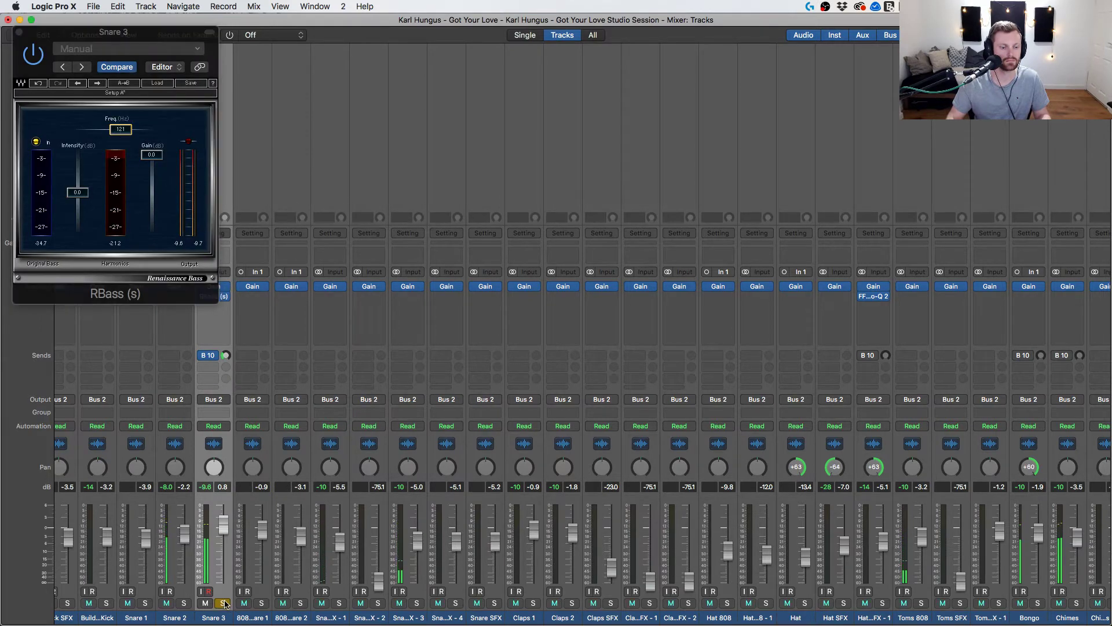
left_click(34, 54)
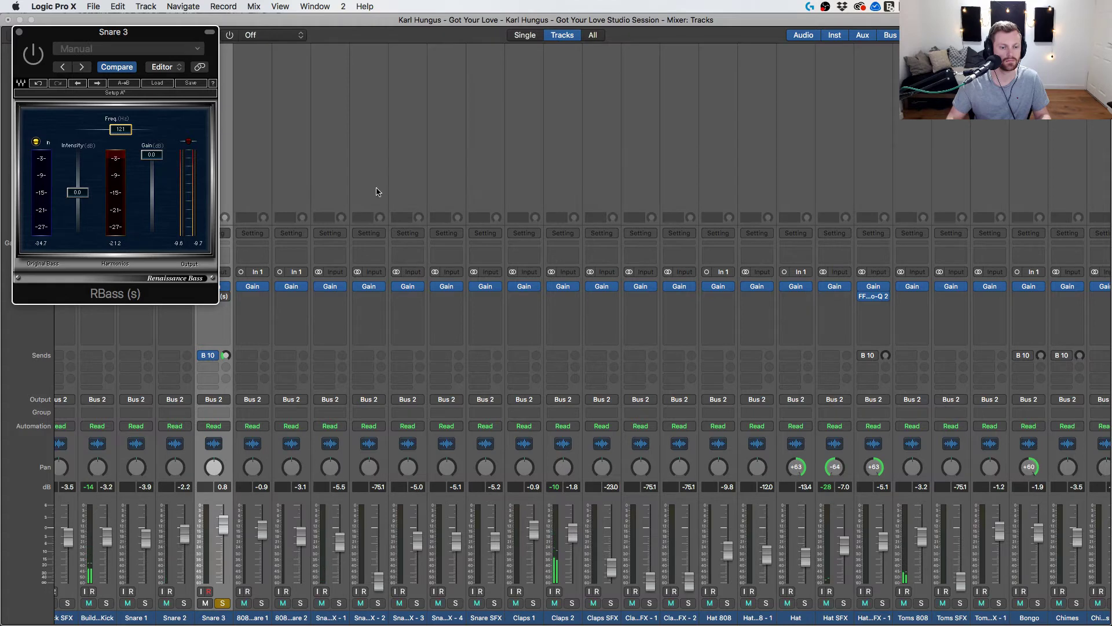
Tune RBass to 88 Hz with 7 dB intensity, then lower Snare 3's fader to 0.6 dB.
key("super+1")
left_click(143, 172)
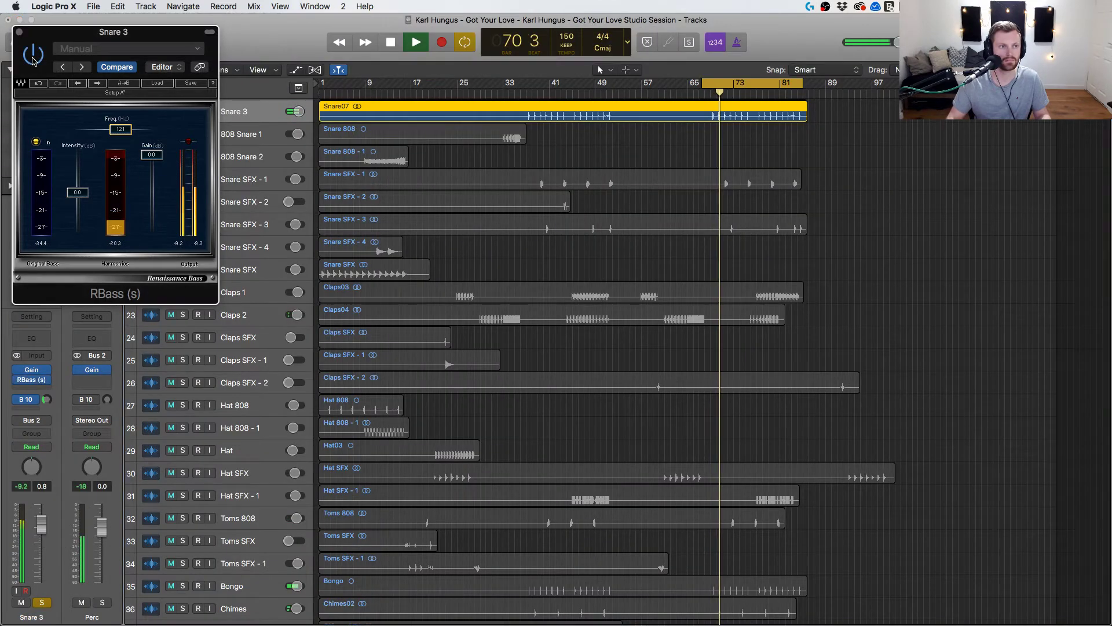
left_click_drag(108, 118, 104, 118)
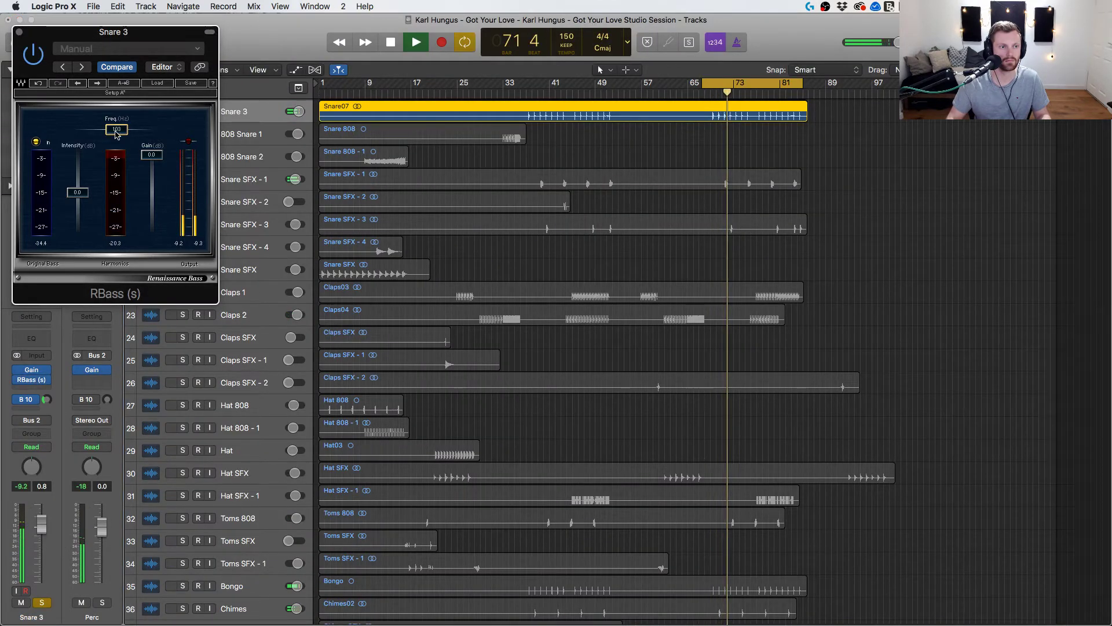
left_click_drag(78, 192, 84, 185)
left_click_drag(116, 129, 112, 129)
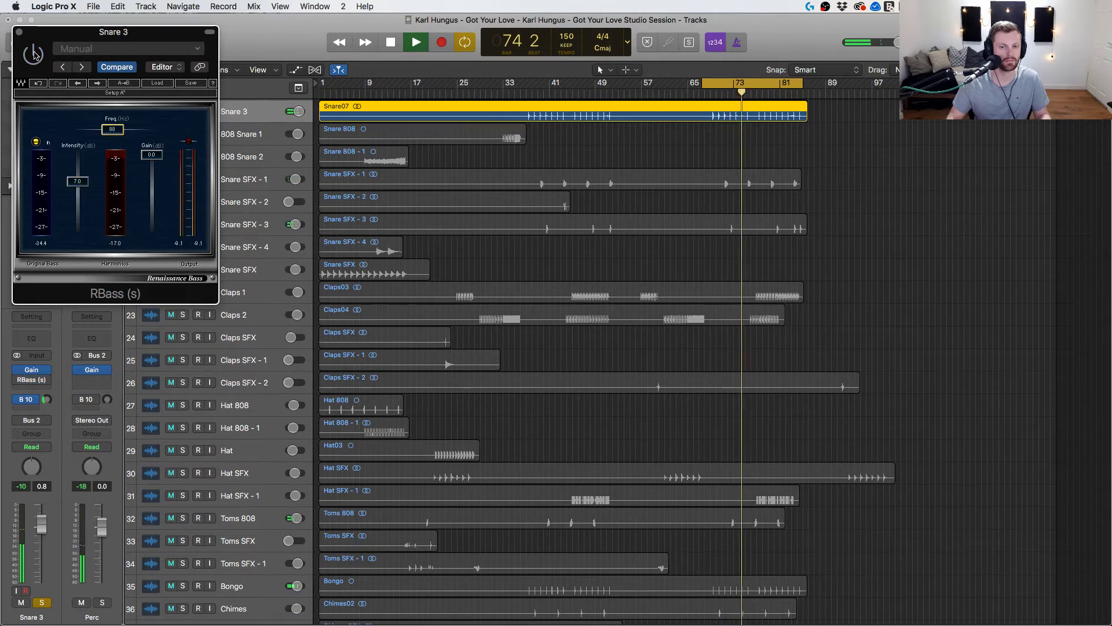
left_click(19, 32)
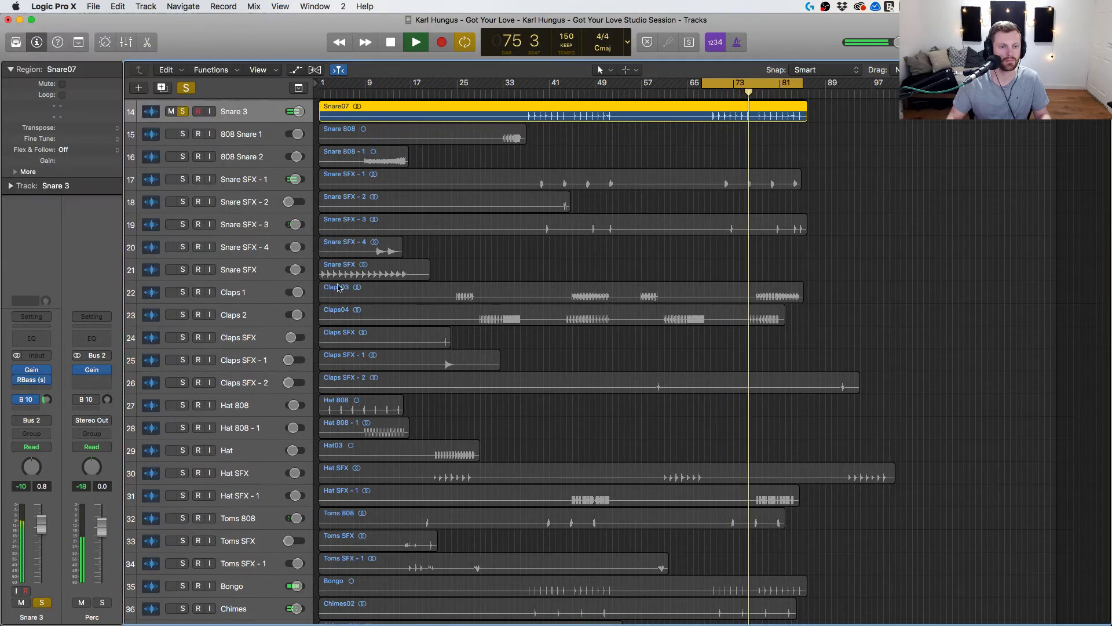
key("x")
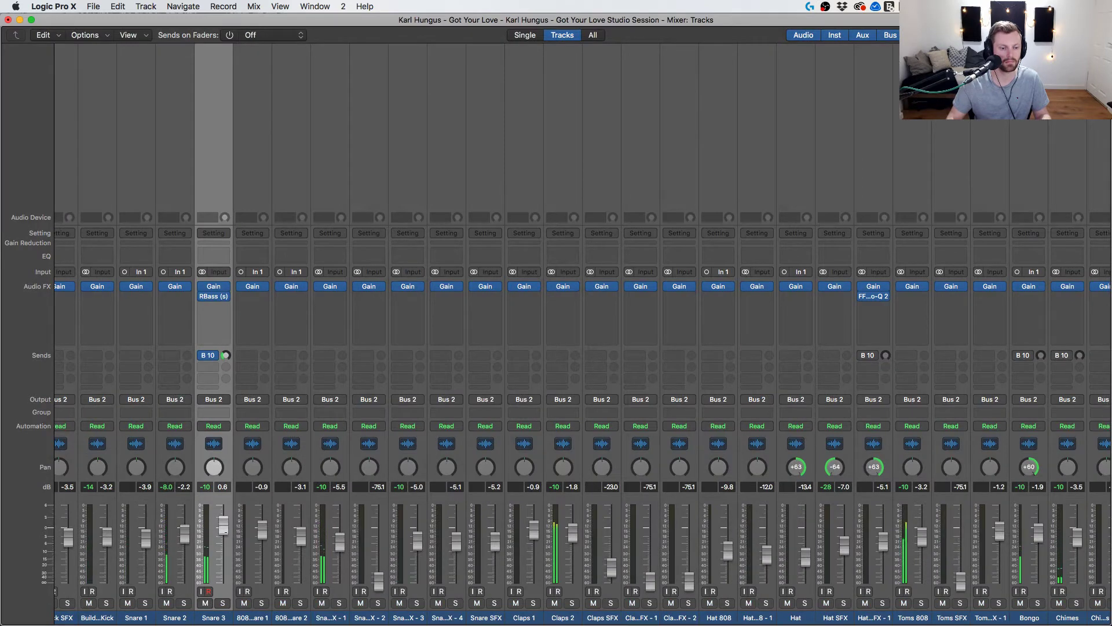
left_click_drag(223, 524, 224, 530)
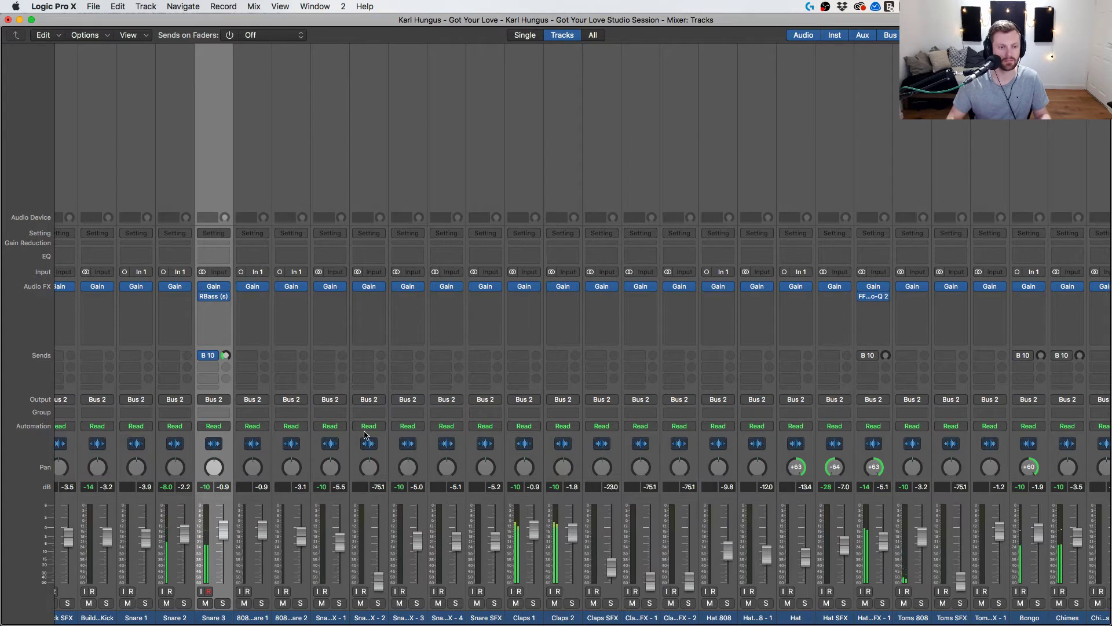
Nudge Vox 2's fader down to about -13.6 dB.
scroll(365, 434, "left", 10)
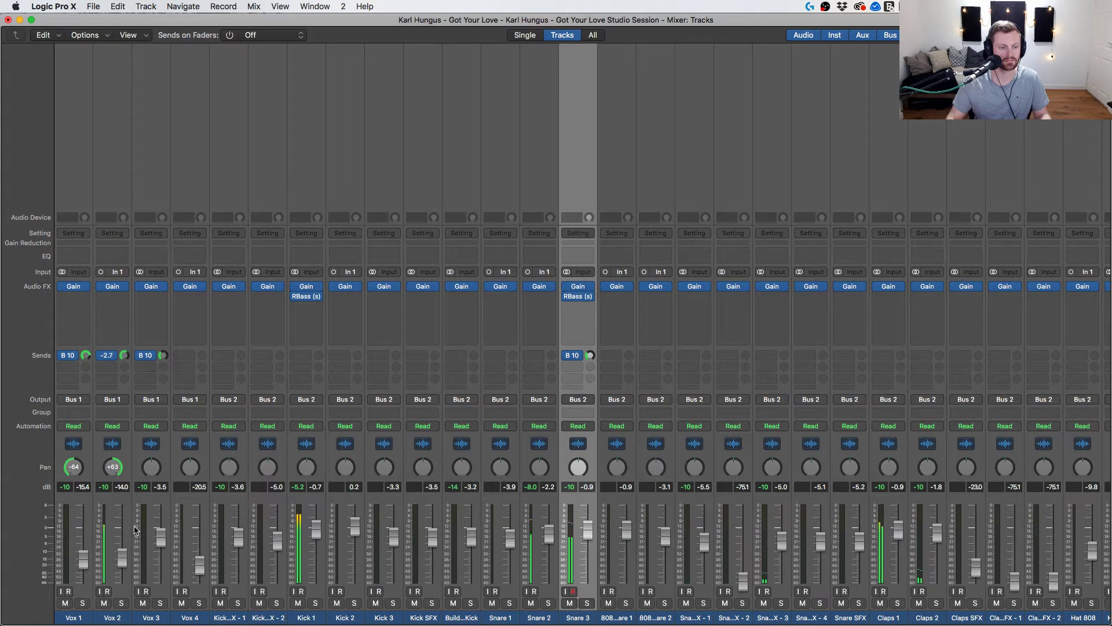
left_click_drag(123, 562, 122, 564)
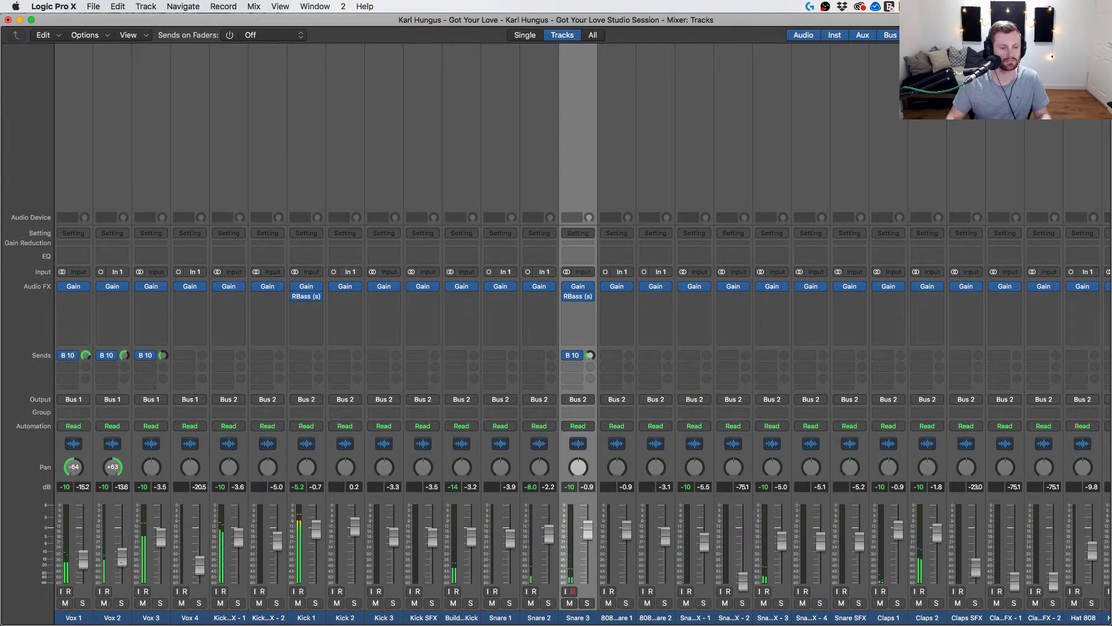
scroll(207, 408, "right", 15)
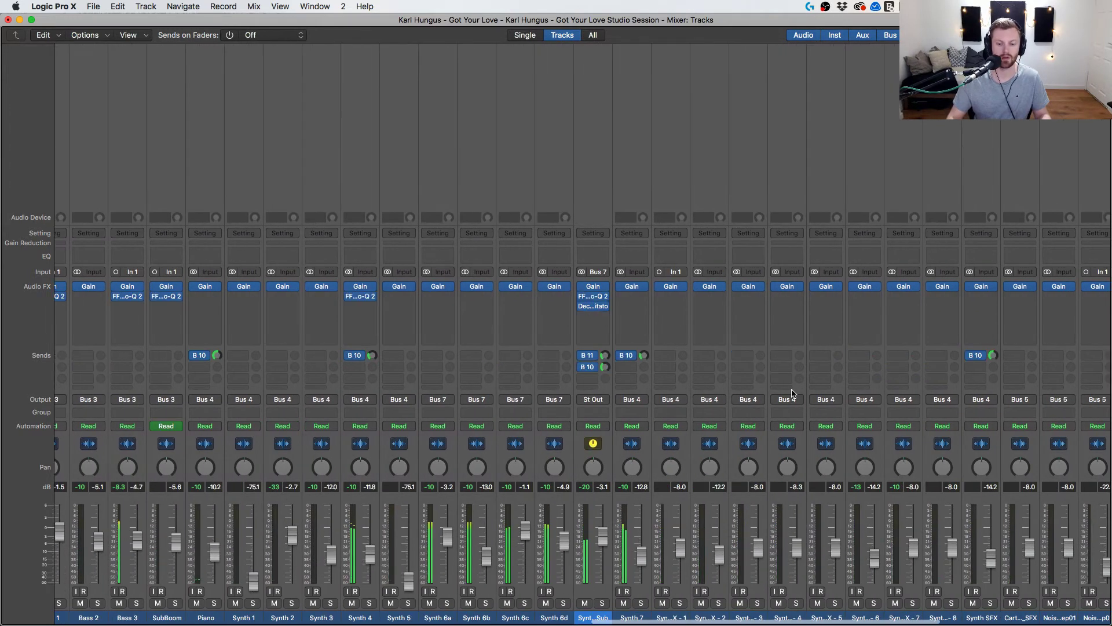
scroll(840, 414, "left", 2)
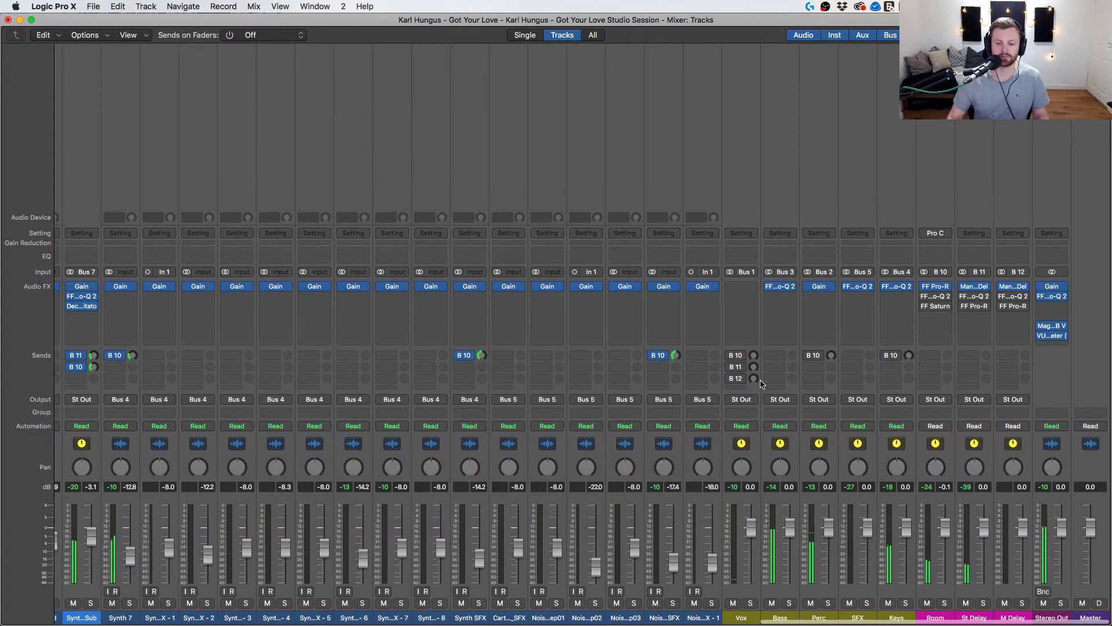
Insert FabFilter FF Saturn on the Vox bus.
left_click(744, 296)
mouse_move(753, 499)
mouse_move(854, 377)
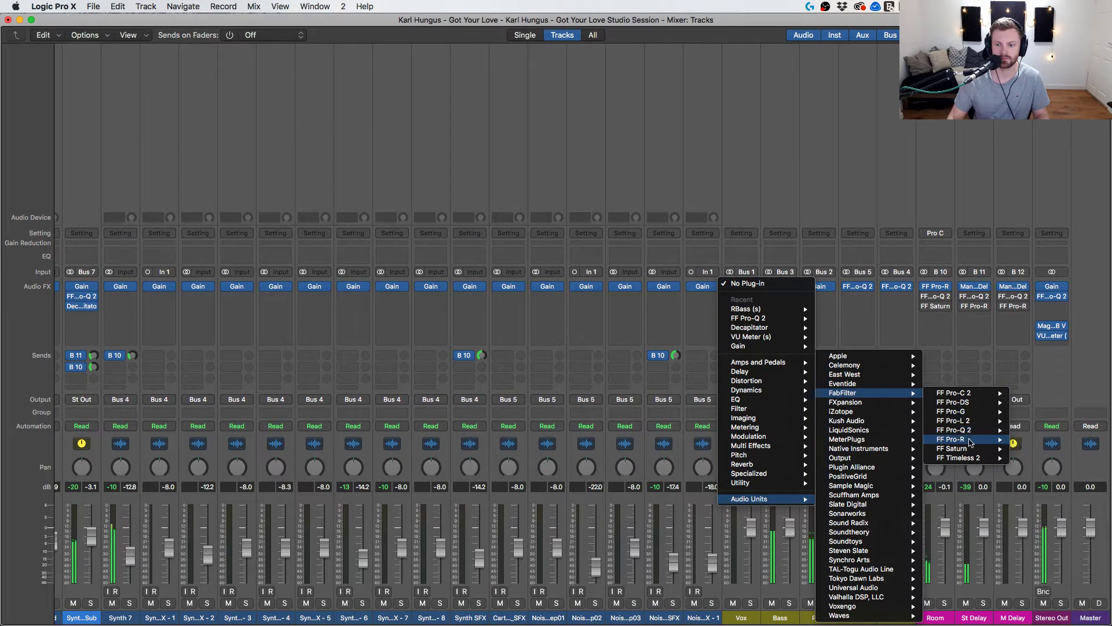
mouse_move(970, 442)
left_click(1024, 448)
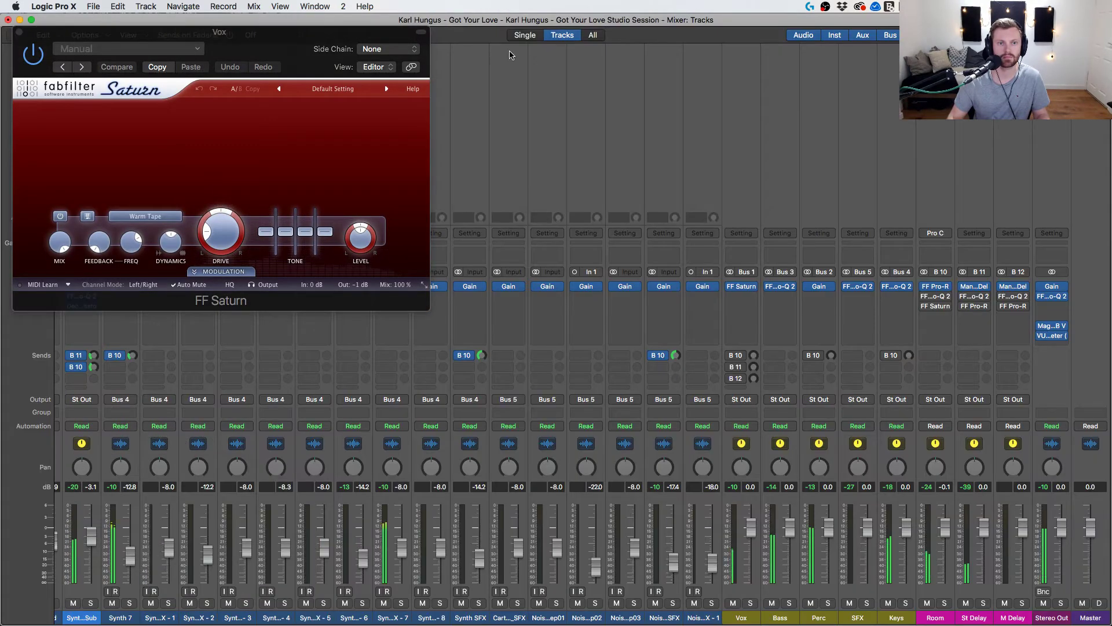
From bar 63, split Saturn into two bands around 630 Hz and raise the upper band's drive.
key("cmd+1")
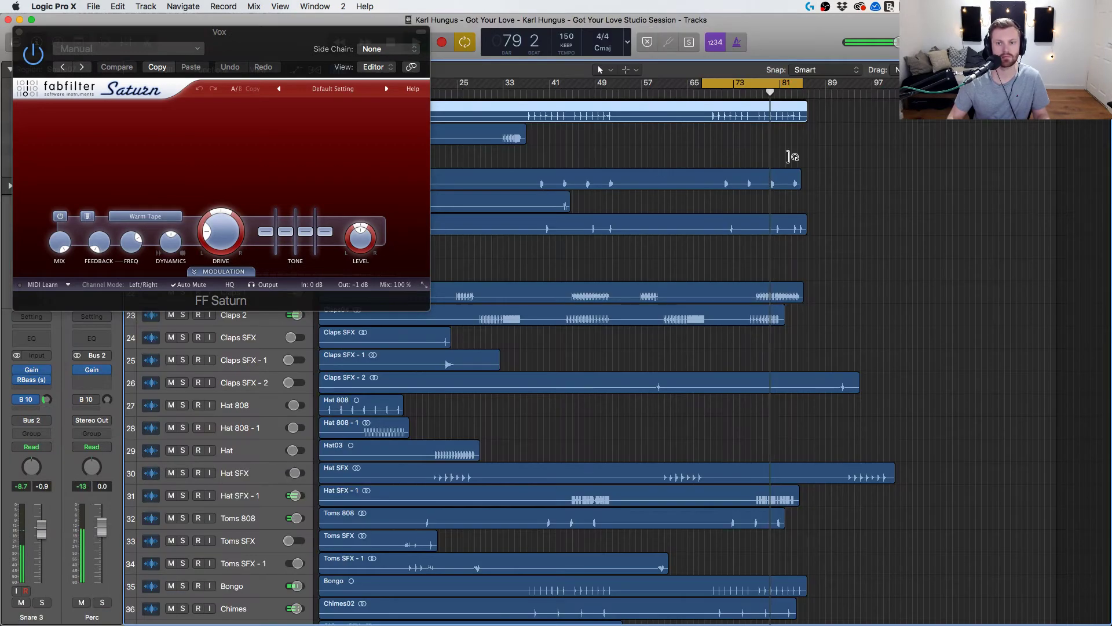
key("x")
key("x")
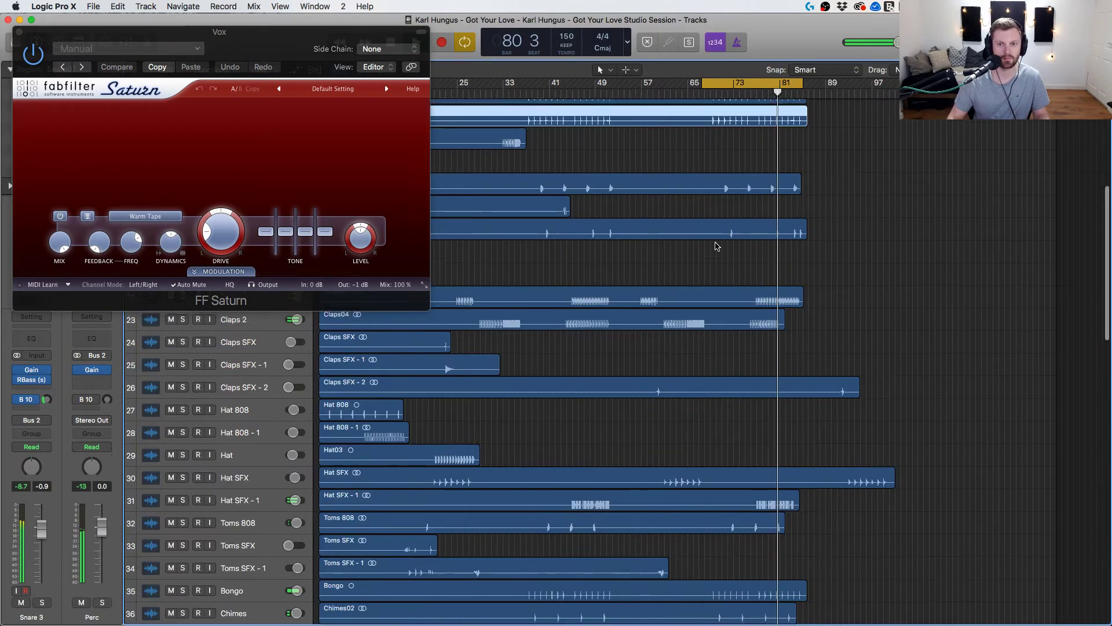
scroll(713, 174, "up", 10)
left_click(680, 88)
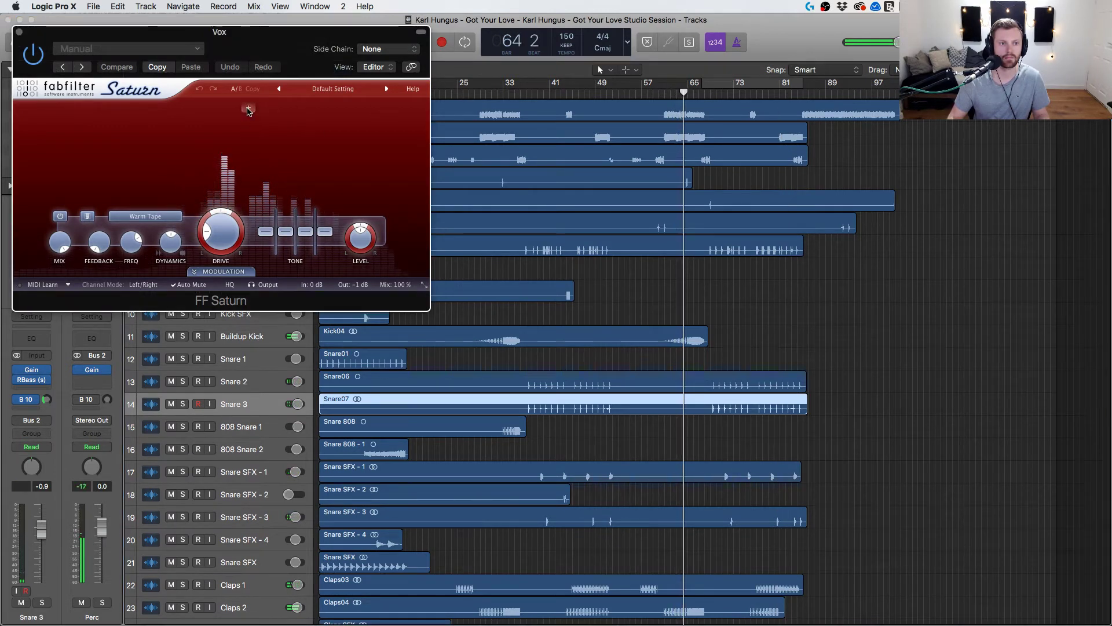
left_click(248, 110)
left_click_drag(248, 110, 220, 110)
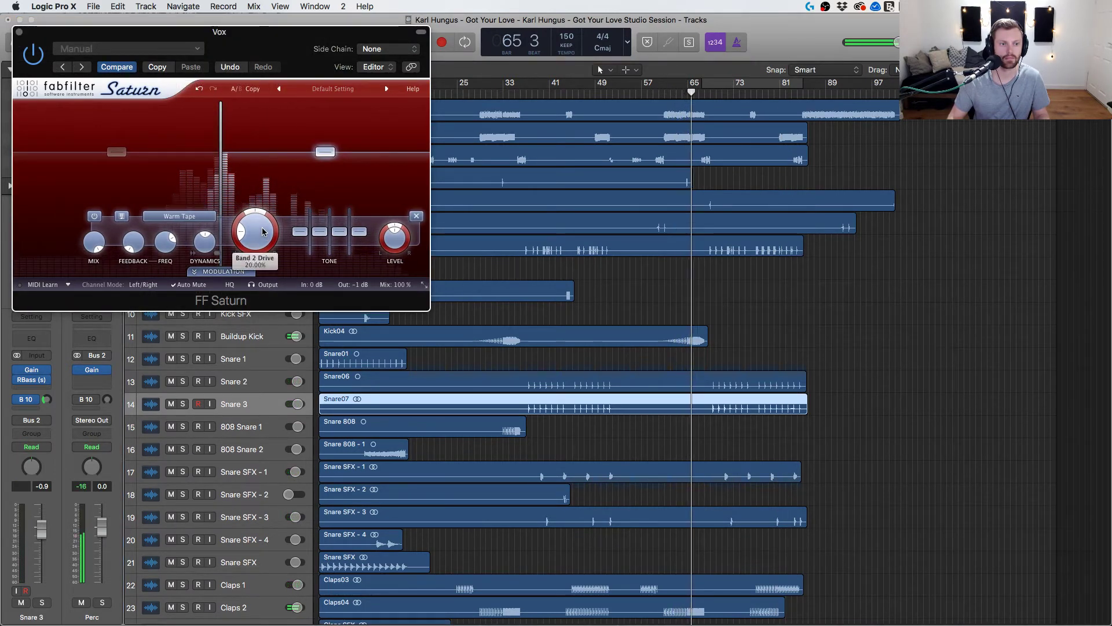
left_click_drag(255, 232, 264, 182)
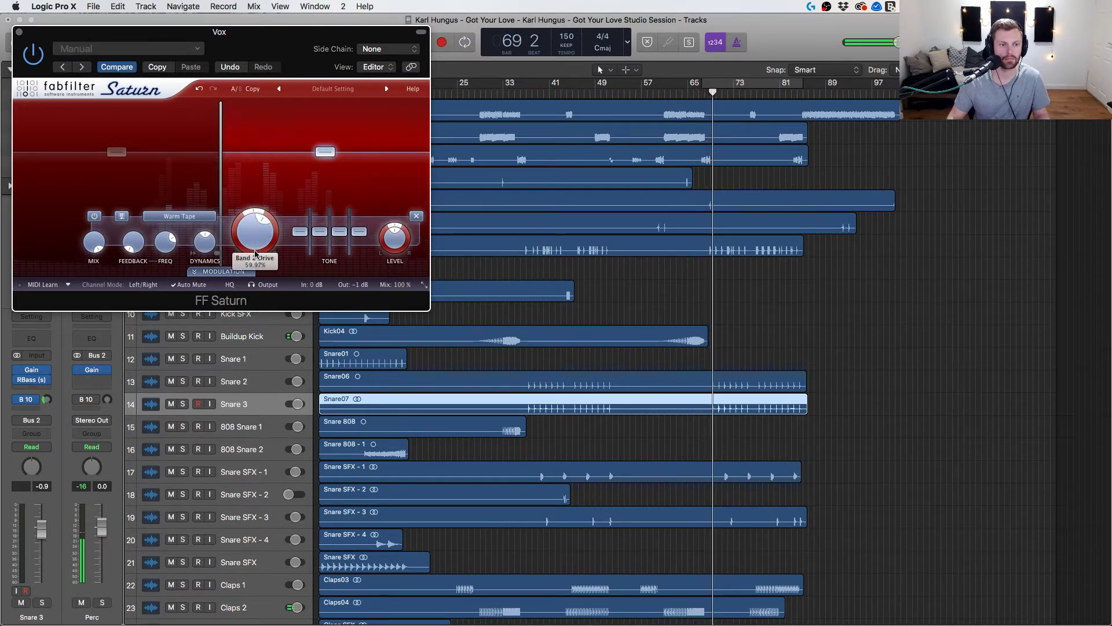
Audition Saturn from bar 65, comparing bypassed and active, then close it.
left_click(692, 89)
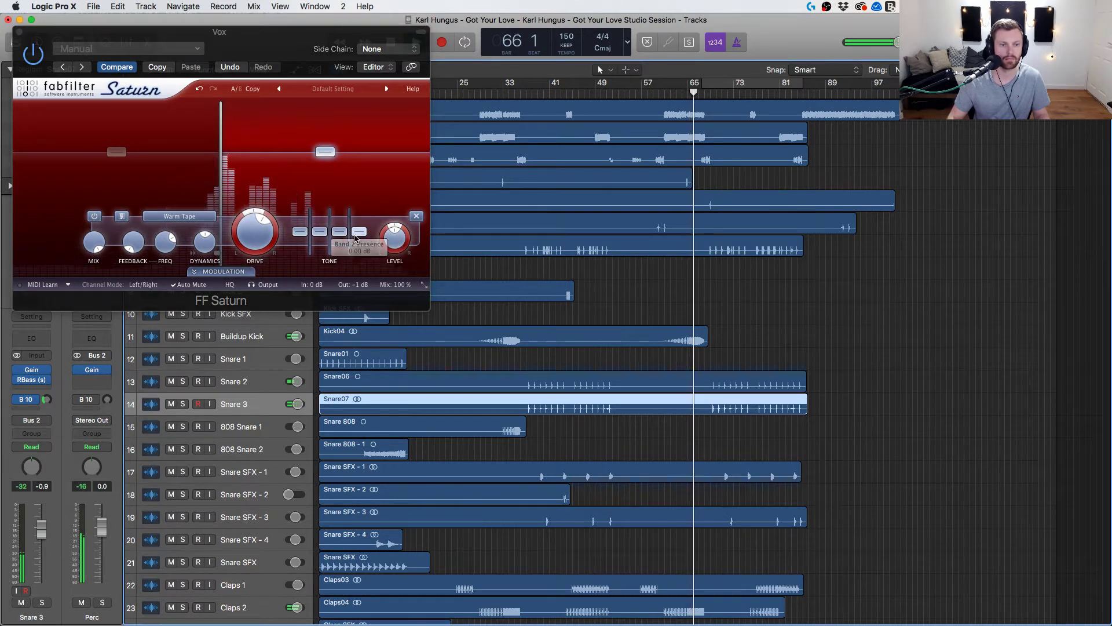
left_click(33, 54)
left_click(33, 54)
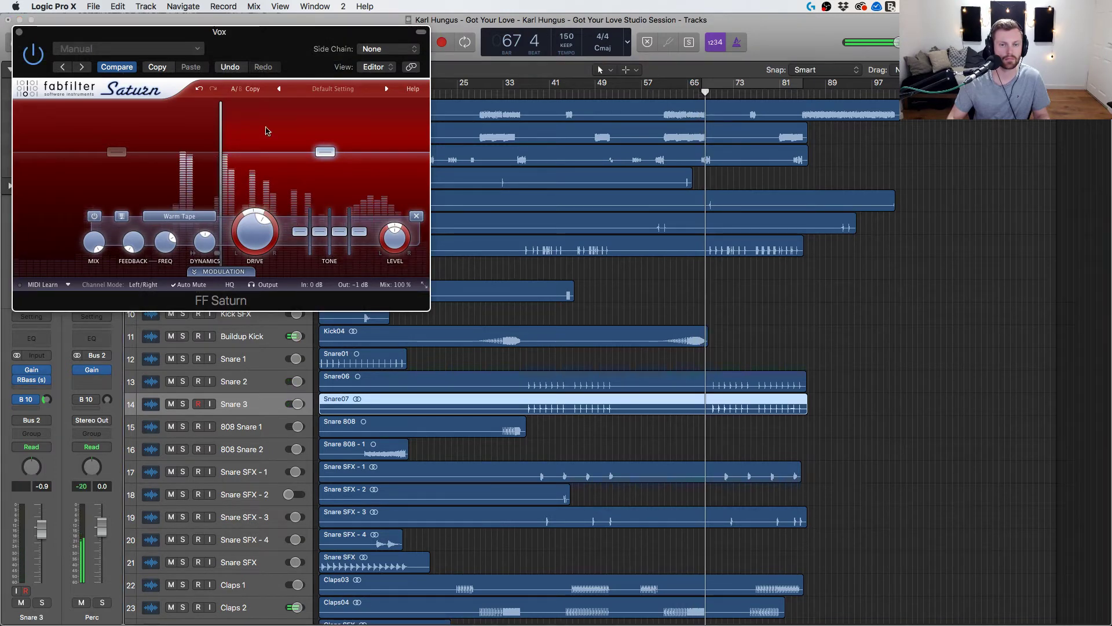
left_click(19, 31)
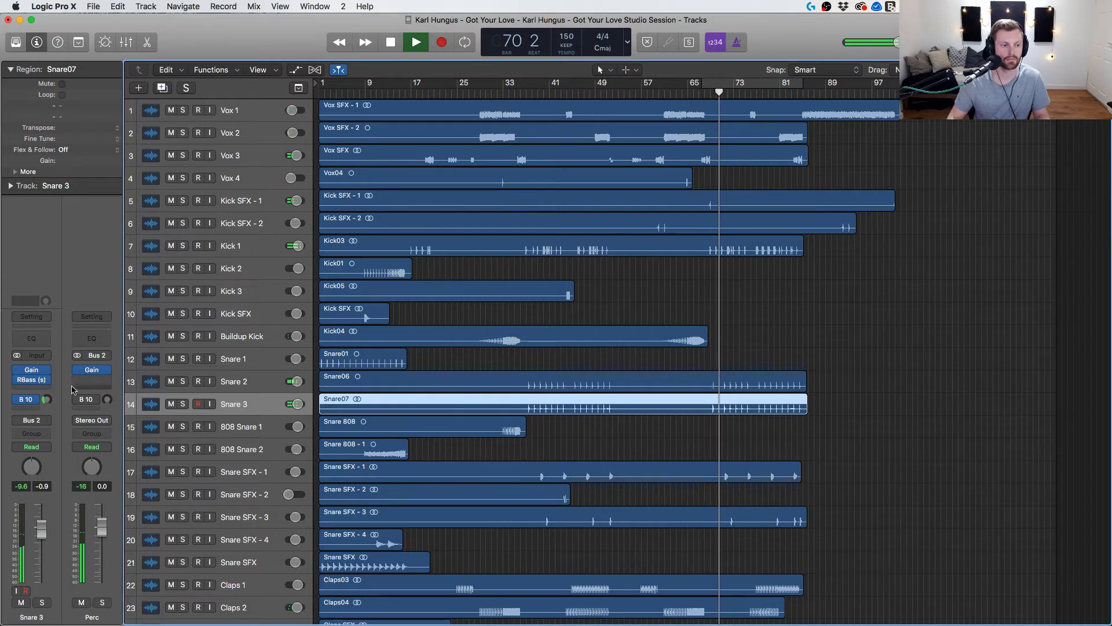
Reopen the Vox bus Saturn to check the upper band from bar 64, then return to the mixer.
left_click(259, 130)
left_click(92, 357)
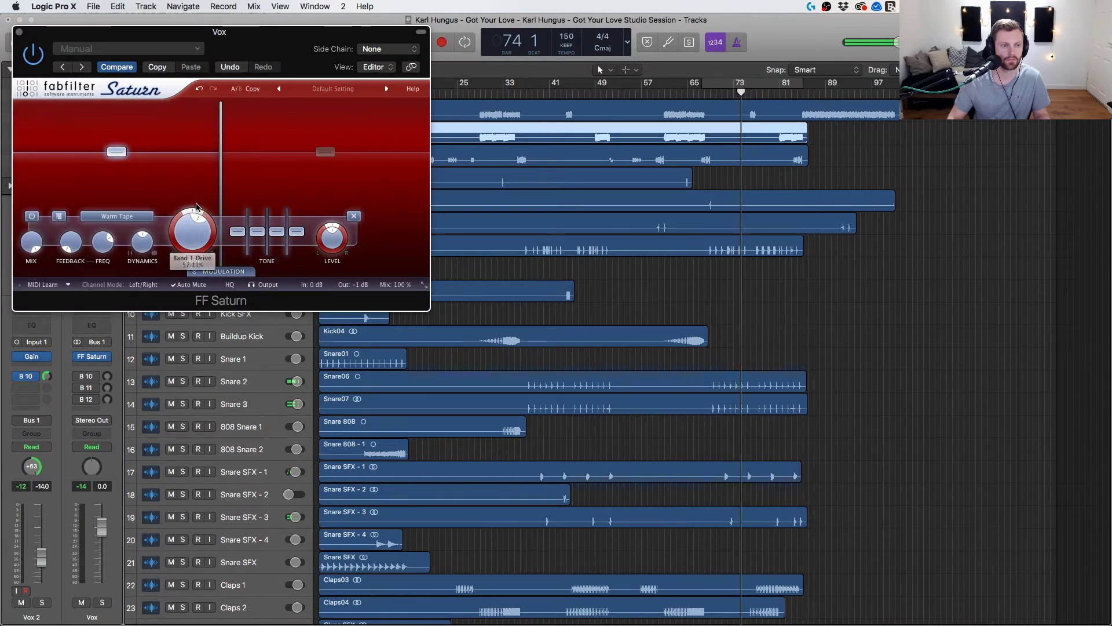
left_click(272, 192)
mouse_move(254, 232)
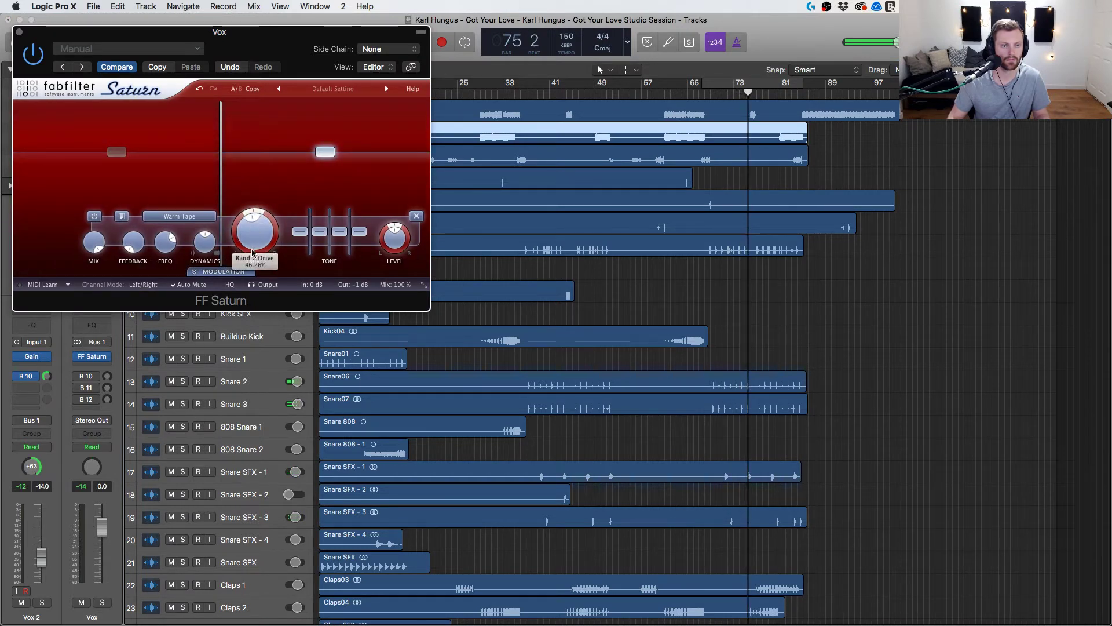
left_click(687, 92)
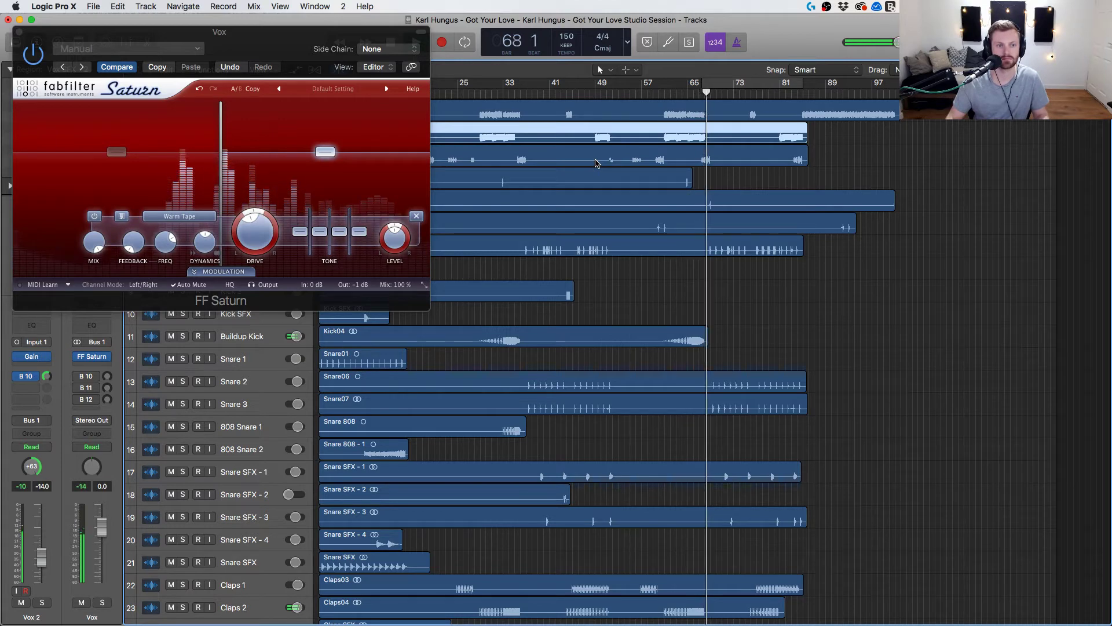
key("super+w")
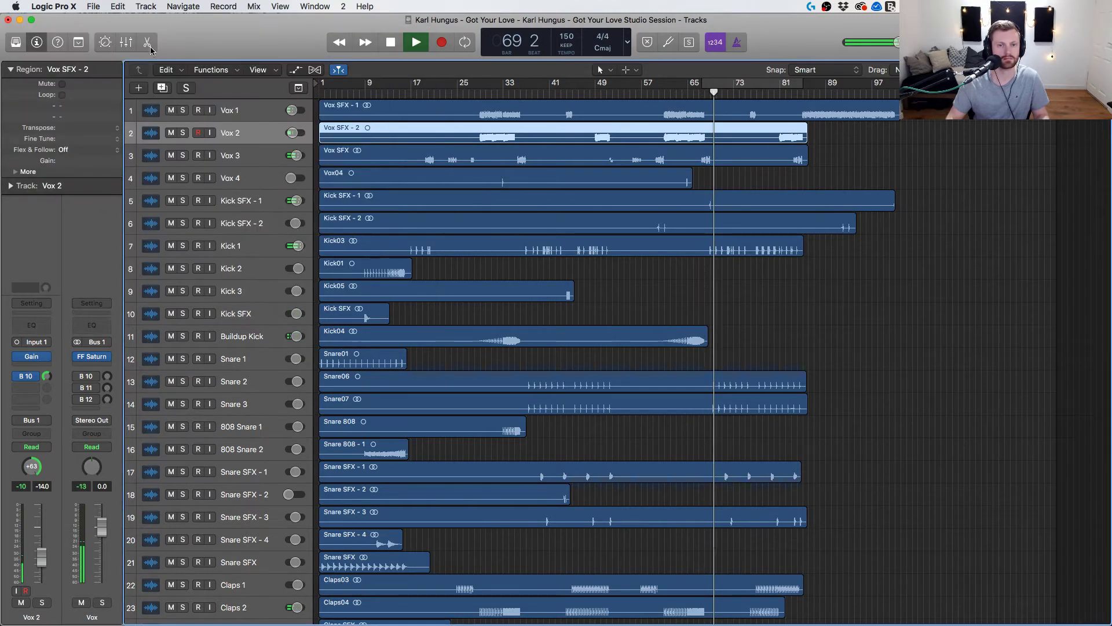
key("super+2")
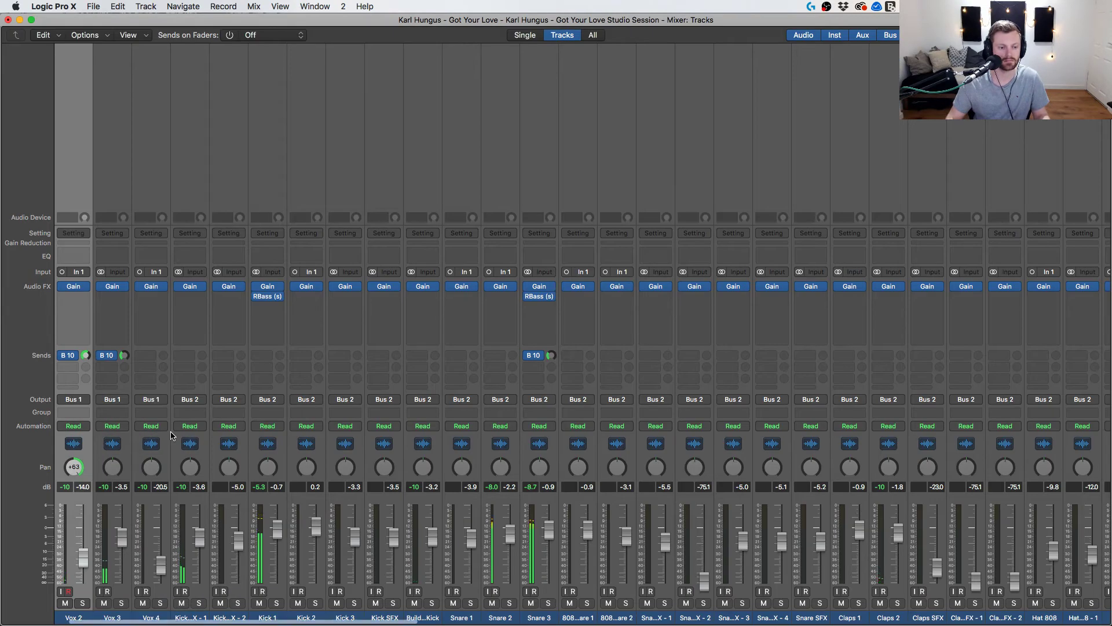
Add a send on Vox 3 to Bus 12 (M Delay).
scroll(446, 354, "right", 15)
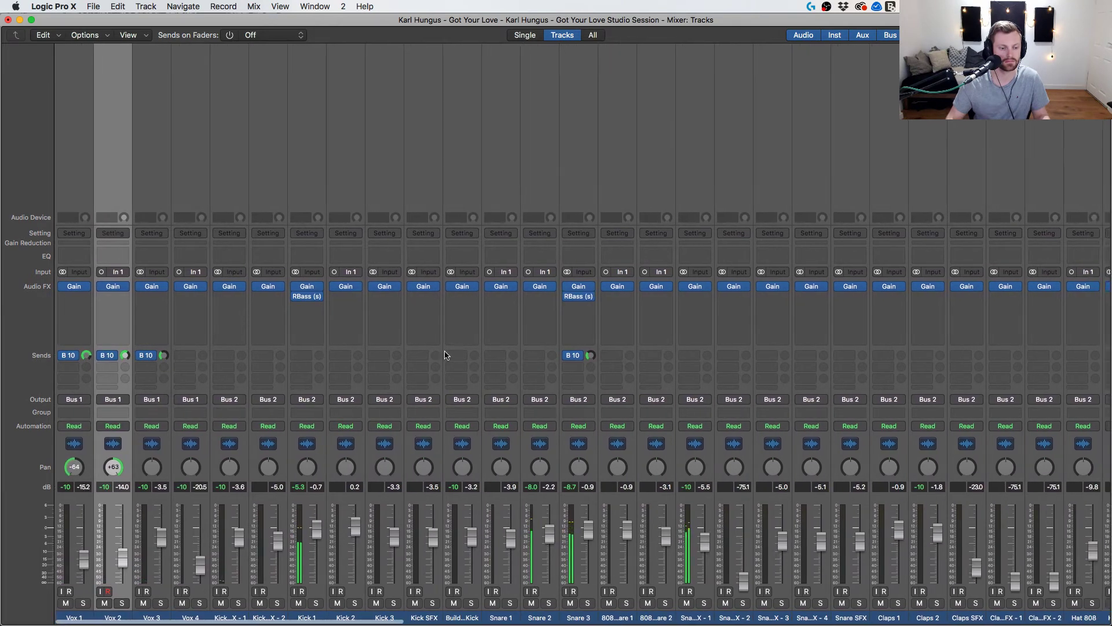
scroll(446, 354, "right", 20)
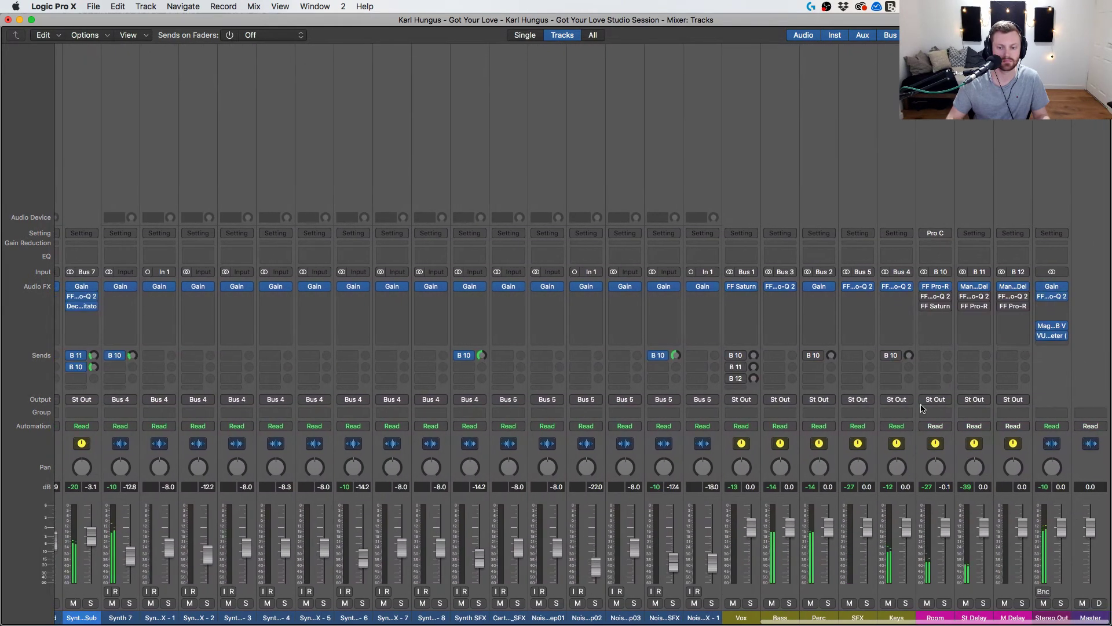
scroll(648, 413, "left", 20)
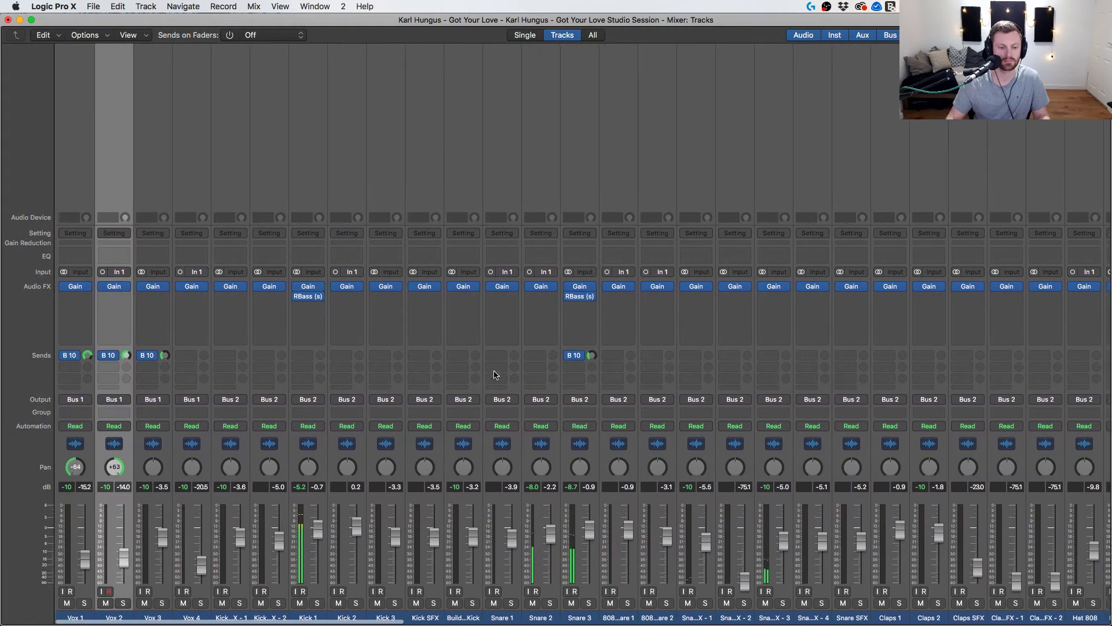
left_click(146, 367)
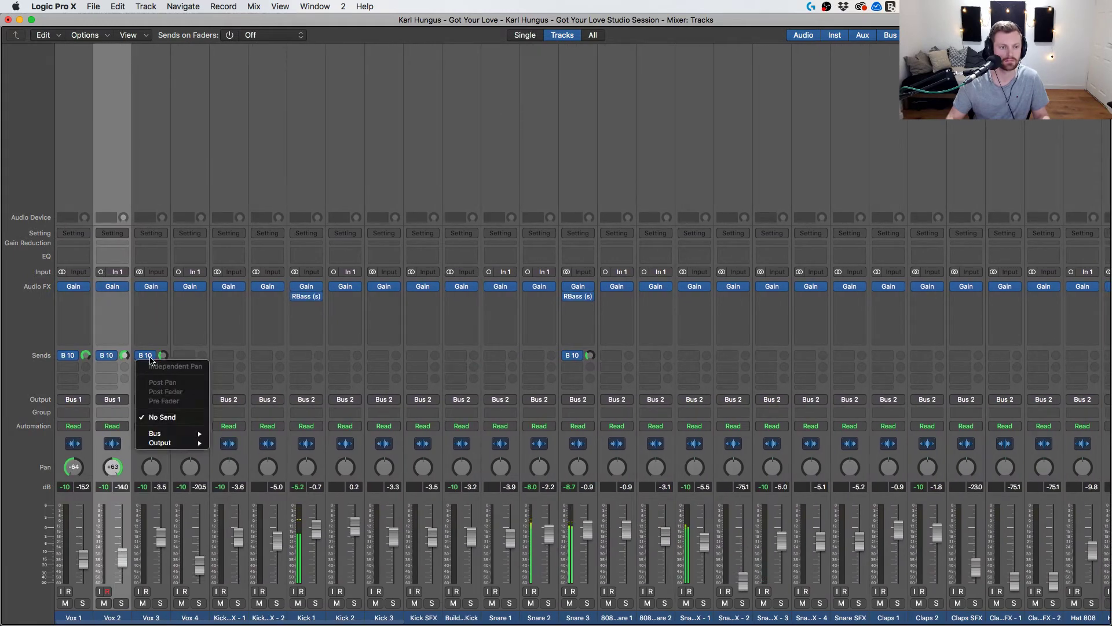
left_click(159, 347)
left_click(152, 369)
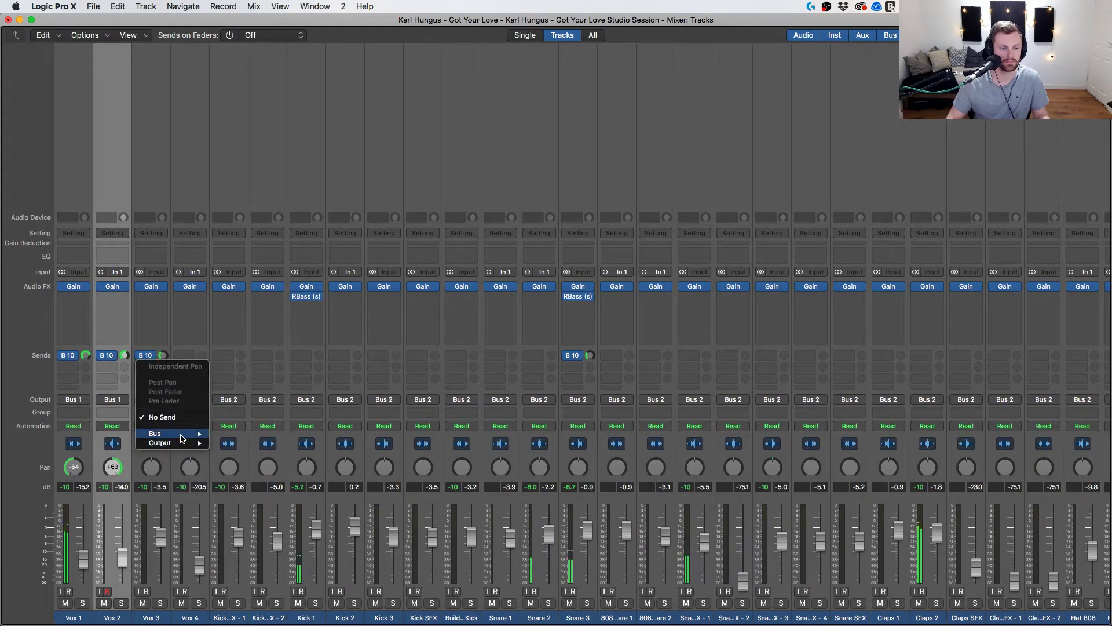
mouse_move(174, 434)
left_click(256, 358)
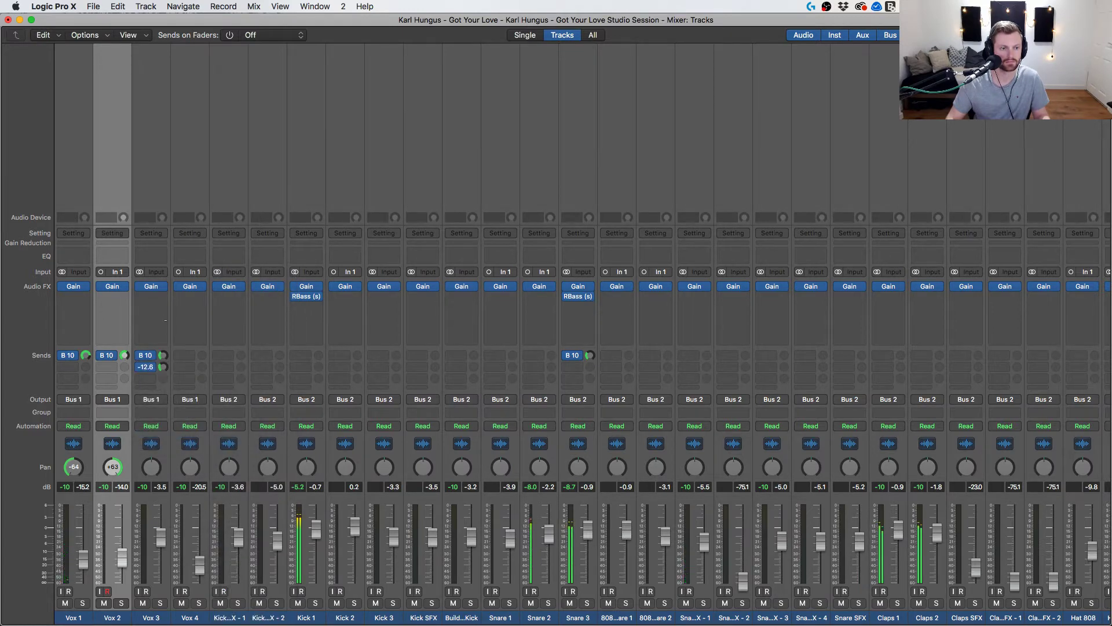
In the tracks view, set the cycle region to loop bars 67–82.
key("super+w")
left_click(708, 87)
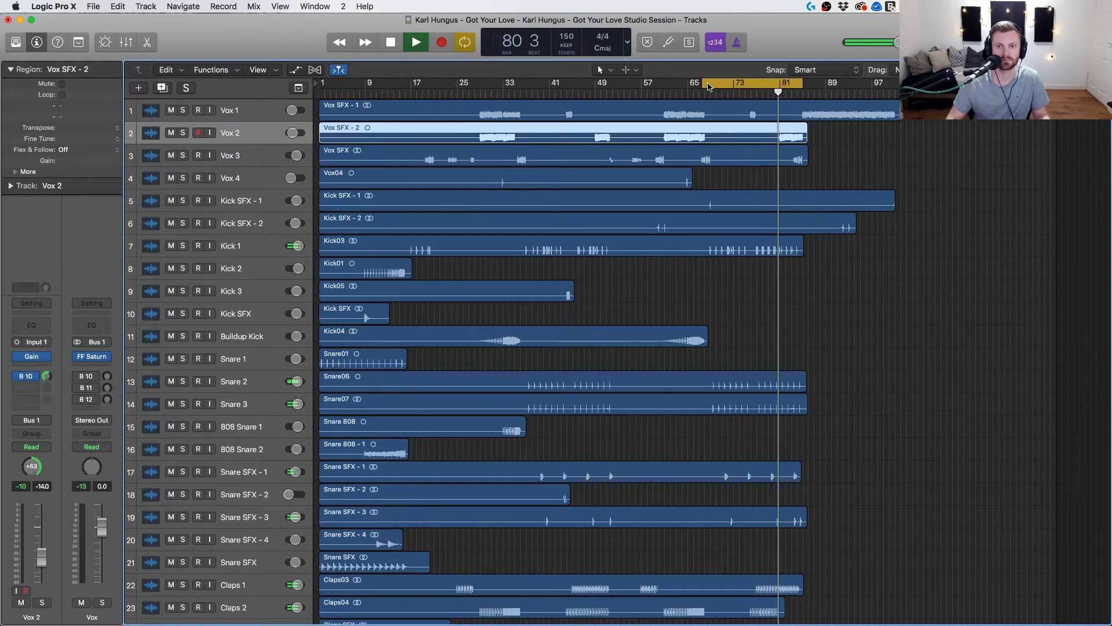
left_click_drag(706, 87, 786, 86)
key("space")
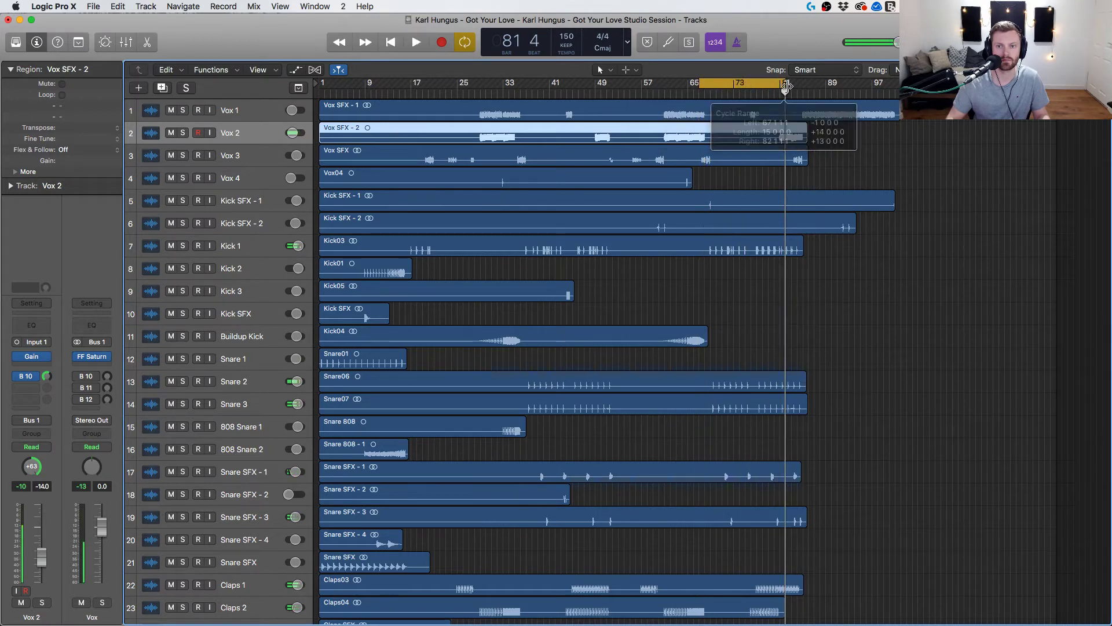
Back in the mixer, open the MannyM Delay plug-in on the M Delay aux.
key("super+2")
scroll(635, 370, "right", 10)
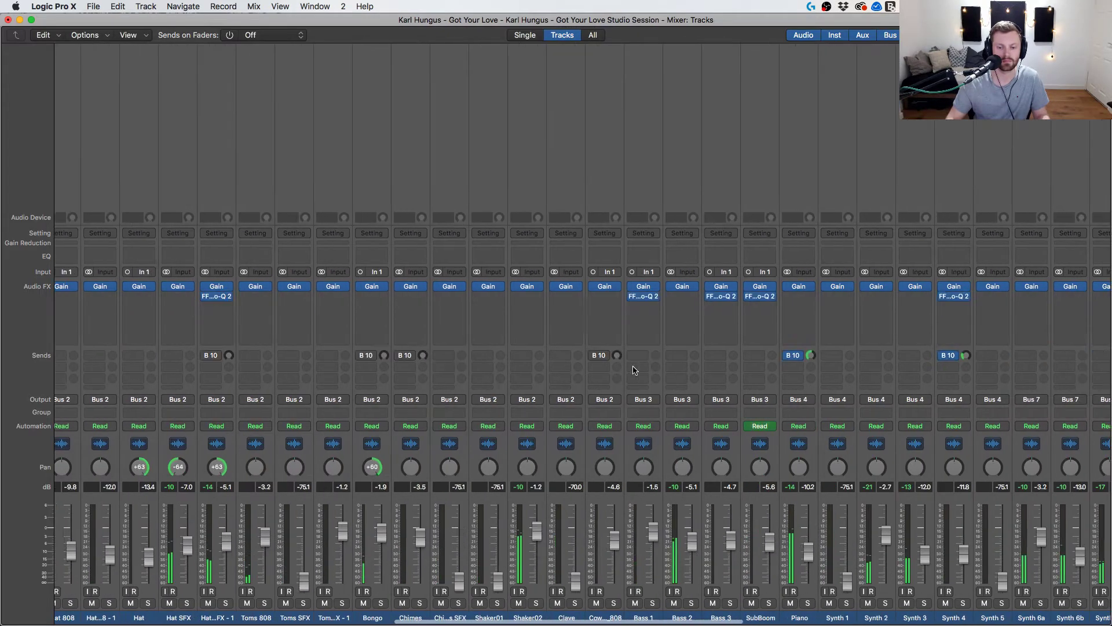
scroll(636, 371, "right", 10)
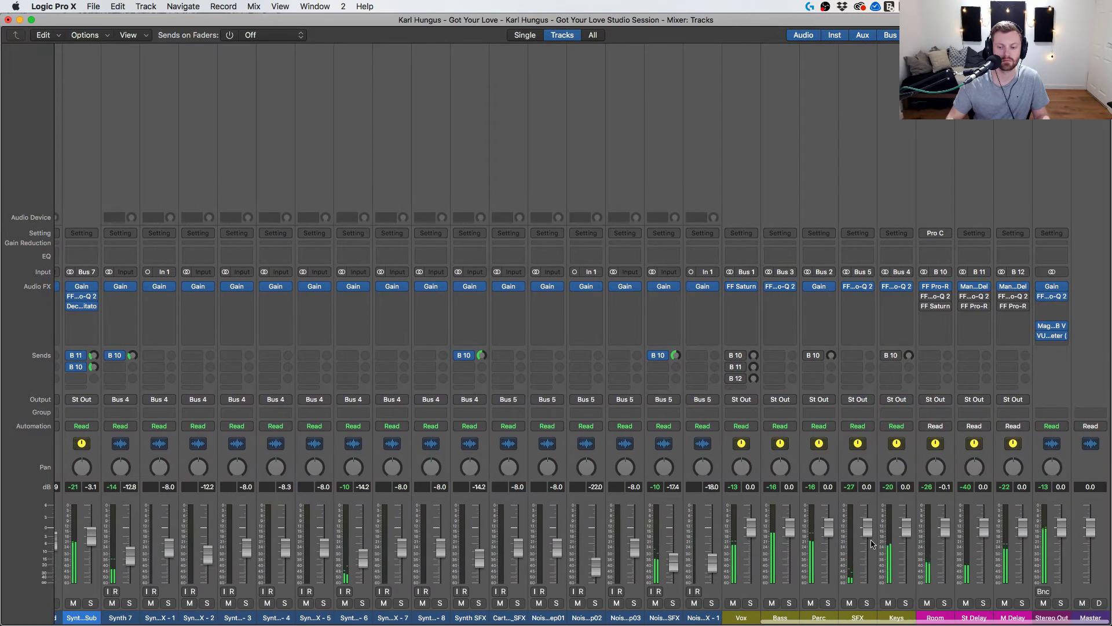
left_click(1015, 287)
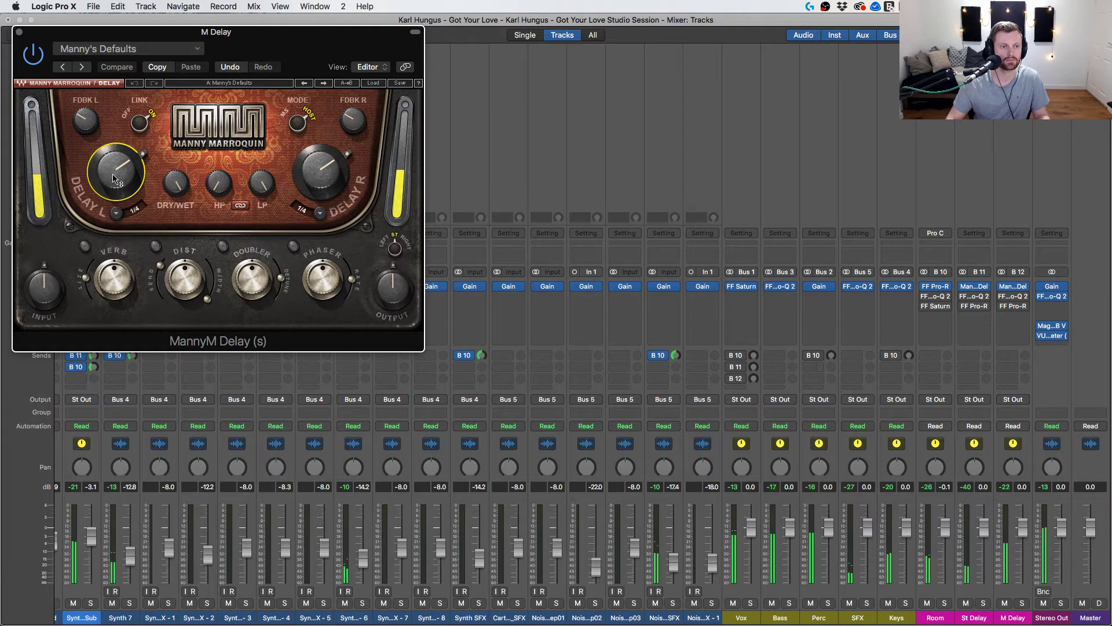
Adjust the right-channel feedback and lengthen both delay times to whole notes.
left_click_drag(353, 120, 353, 116)
mouse_move(322, 171)
left_mouse_down()
mouse_move(322, 151)
mouse_move(327, 175)
left_mouse_up()
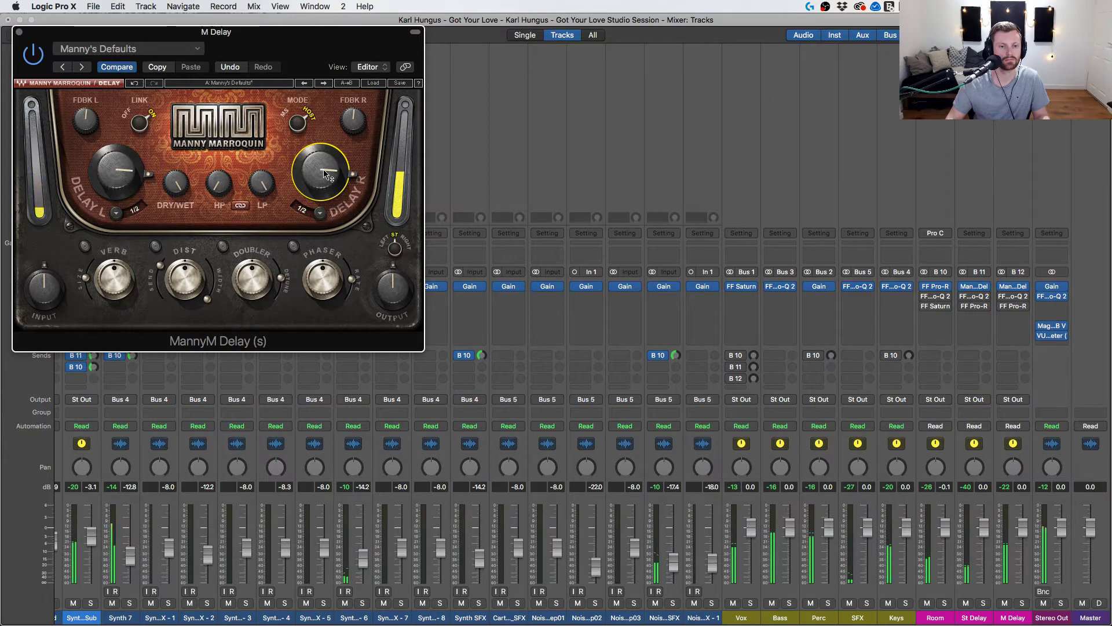
left_click_drag(328, 176, 328, 161)
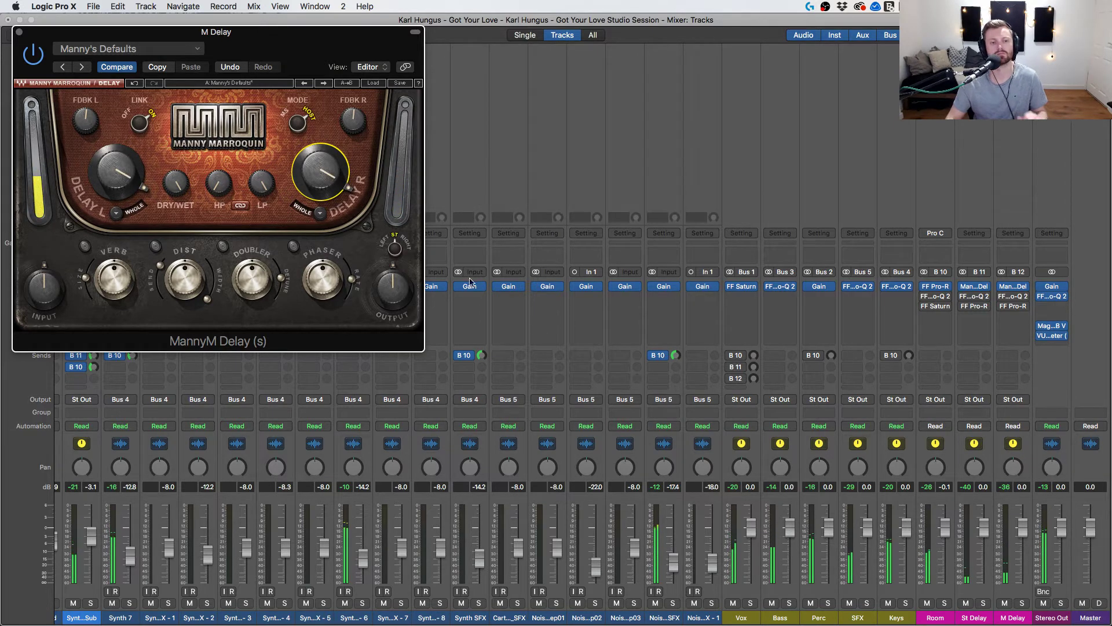
Enable reverb, distortion, phaser with a slower rate, and doubler, then close the plug-in.
left_click(85, 246)
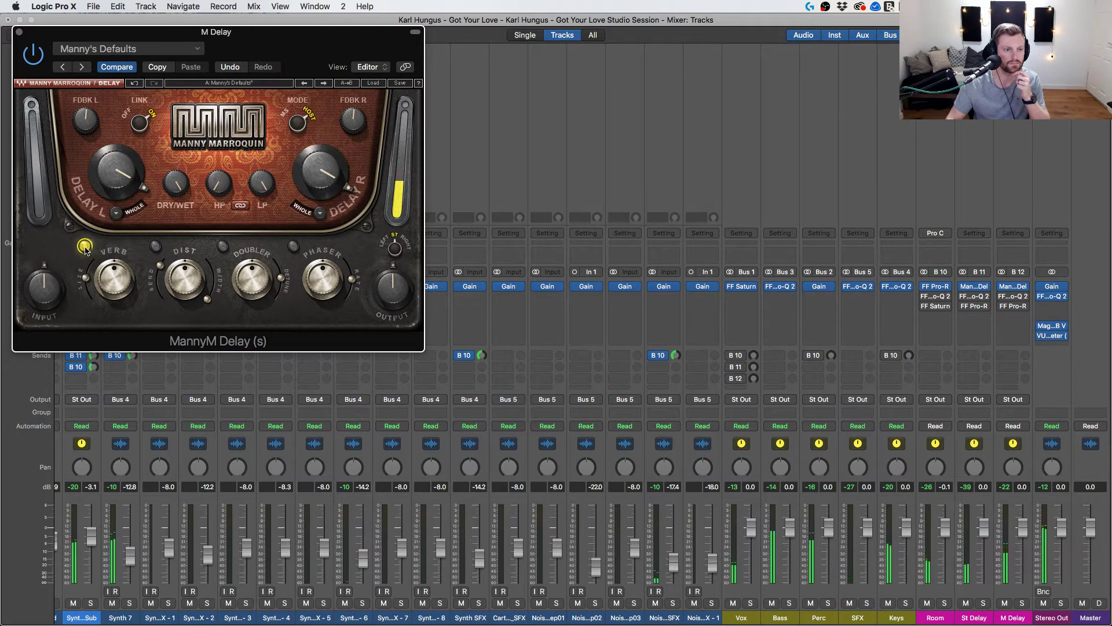
left_click(155, 247)
left_click(293, 246)
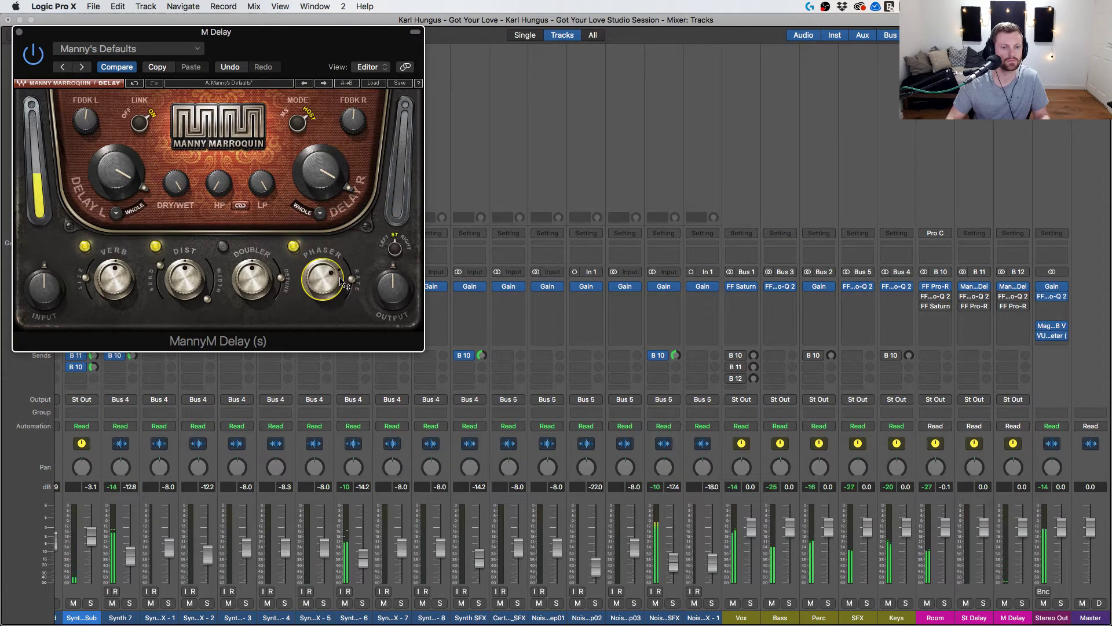
left_click_drag(348, 280, 355, 291)
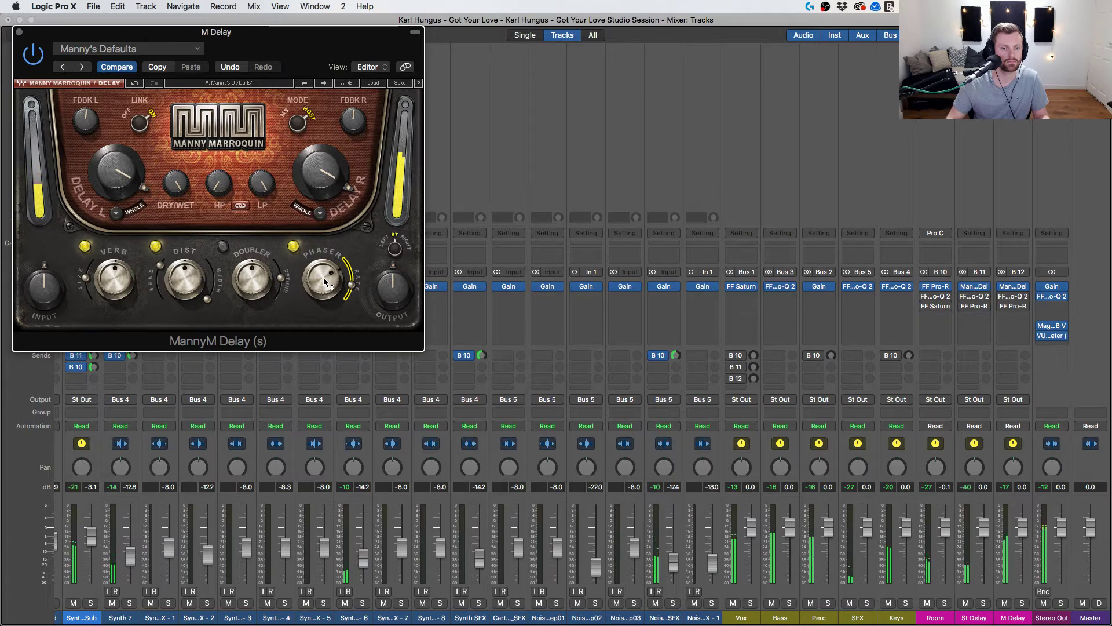
left_click(223, 248)
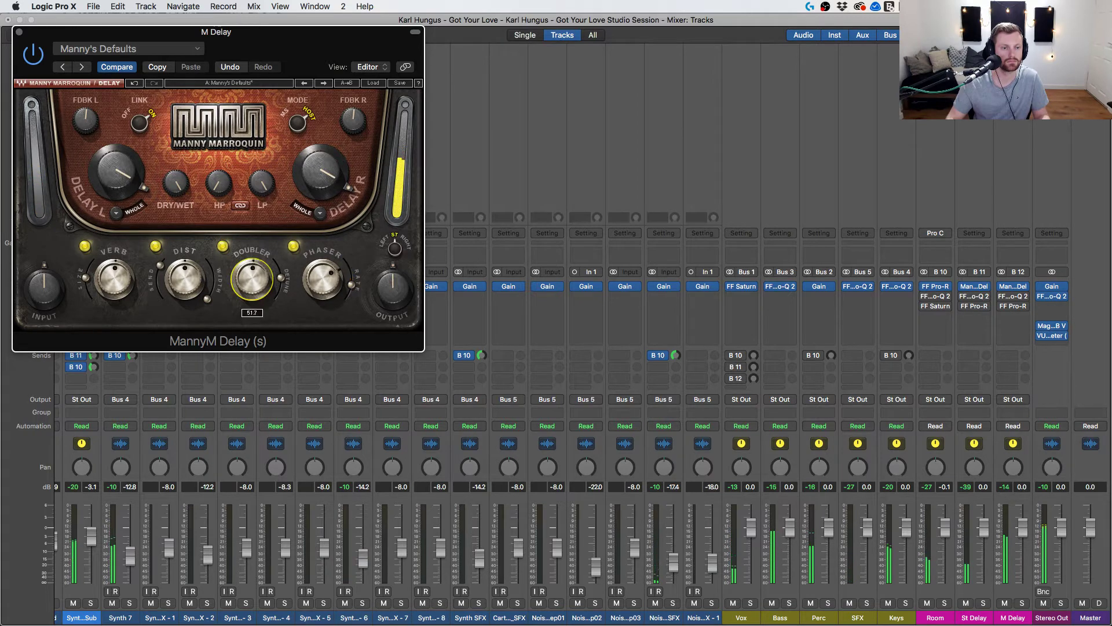
scroll(259, 284, "up", 3)
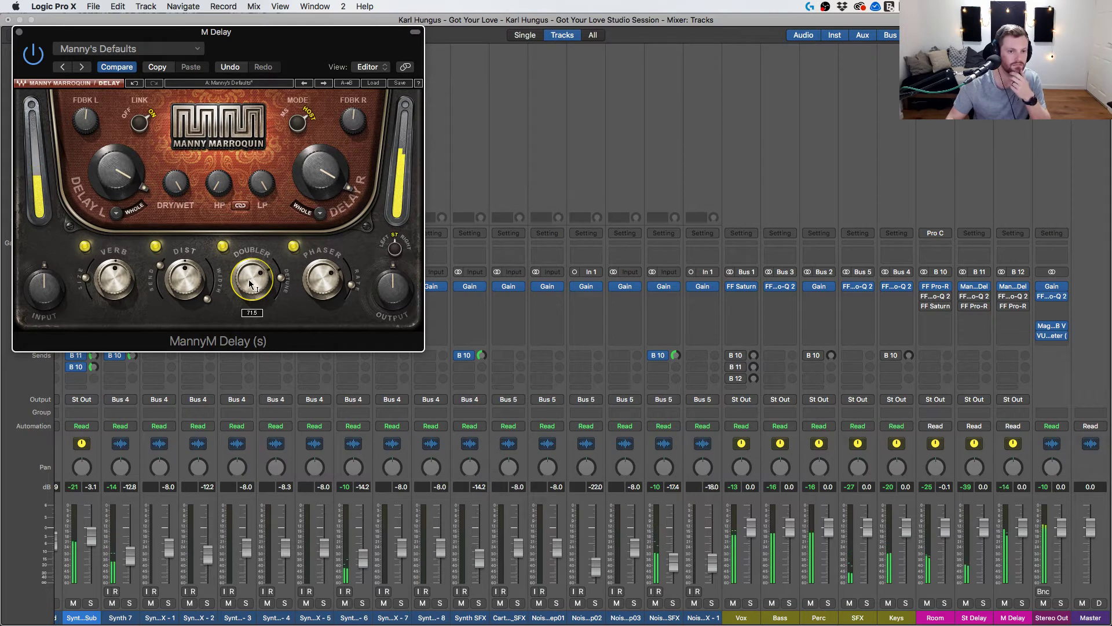
scroll(252, 278, "down", 3)
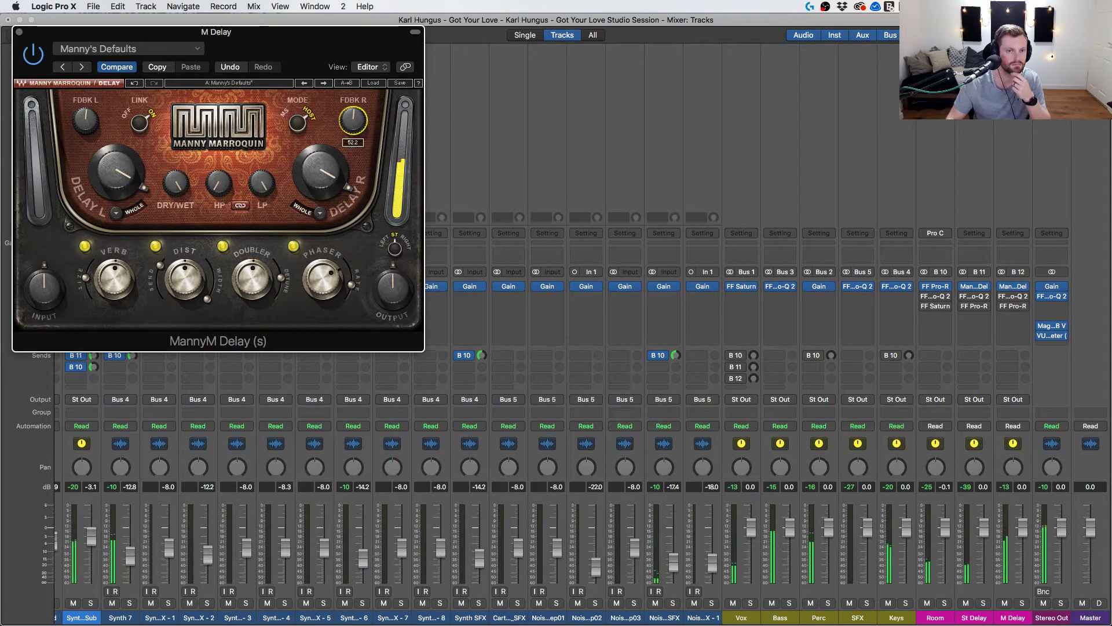
left_click(20, 32)
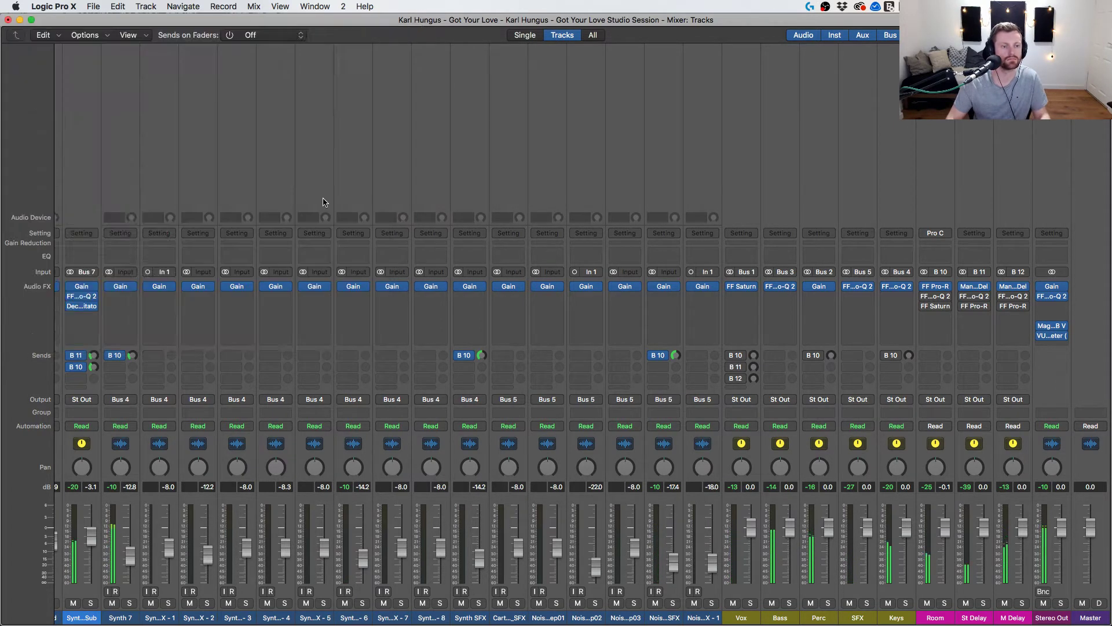
Lower Vox 3's Bus 12 send to M Delay to about -29.0 dB.
scroll(323, 202, "right", 10)
scroll(323, 347, "left", 15)
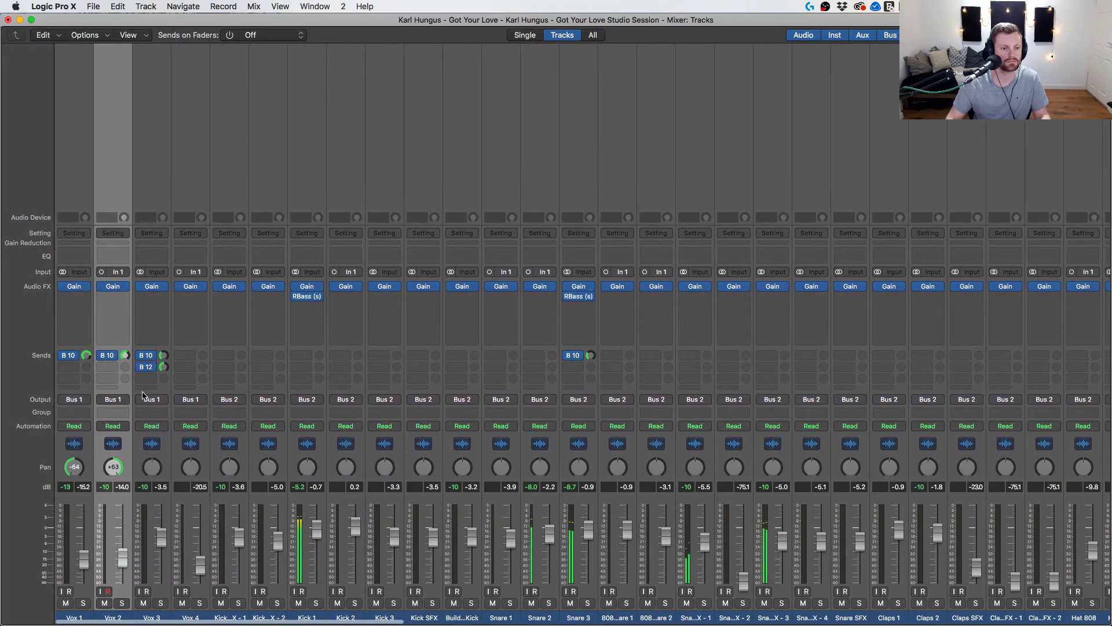
left_click_drag(165, 372, 164, 374)
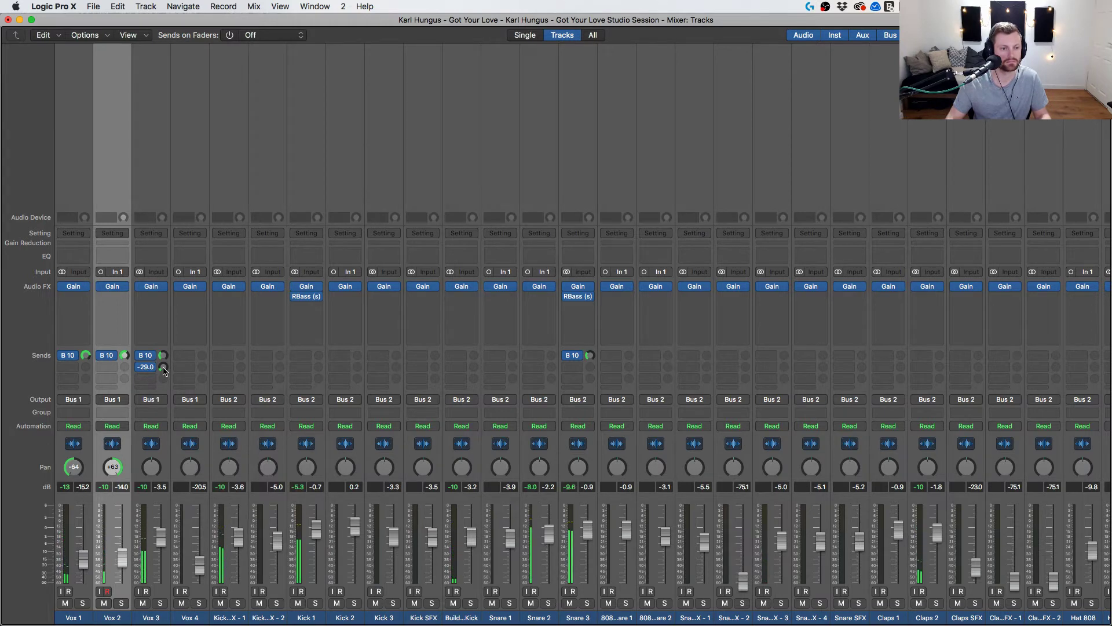
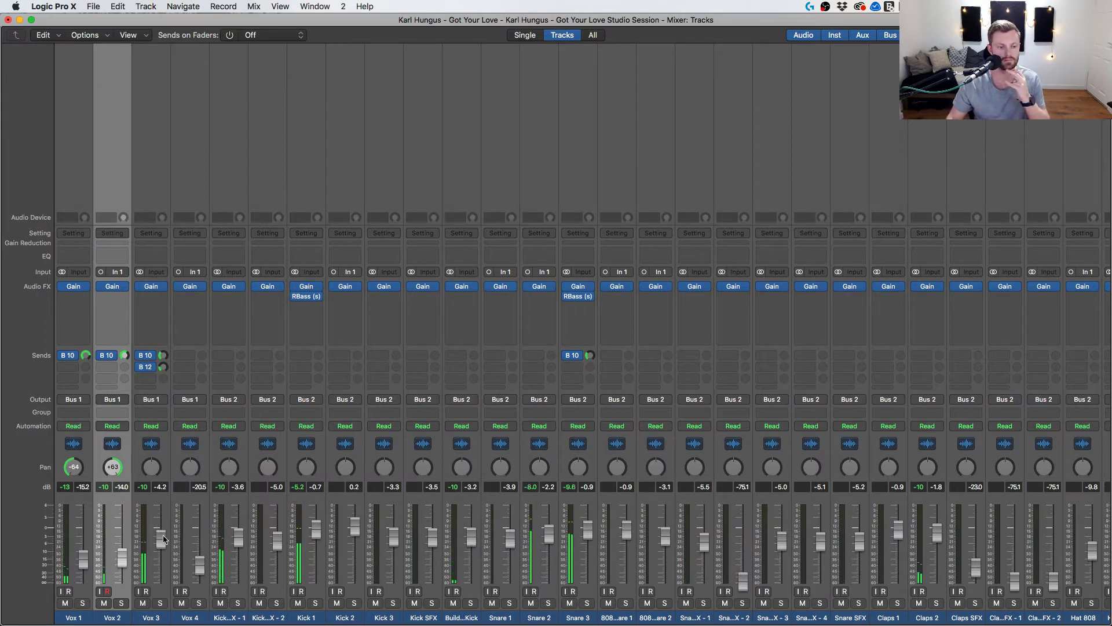
Add a Bus 12 M Delay send on Synth 6 Sub at about -30 dB, auditioning it soloed, then return to the tracks area.
scroll(275, 415, "right", 15)
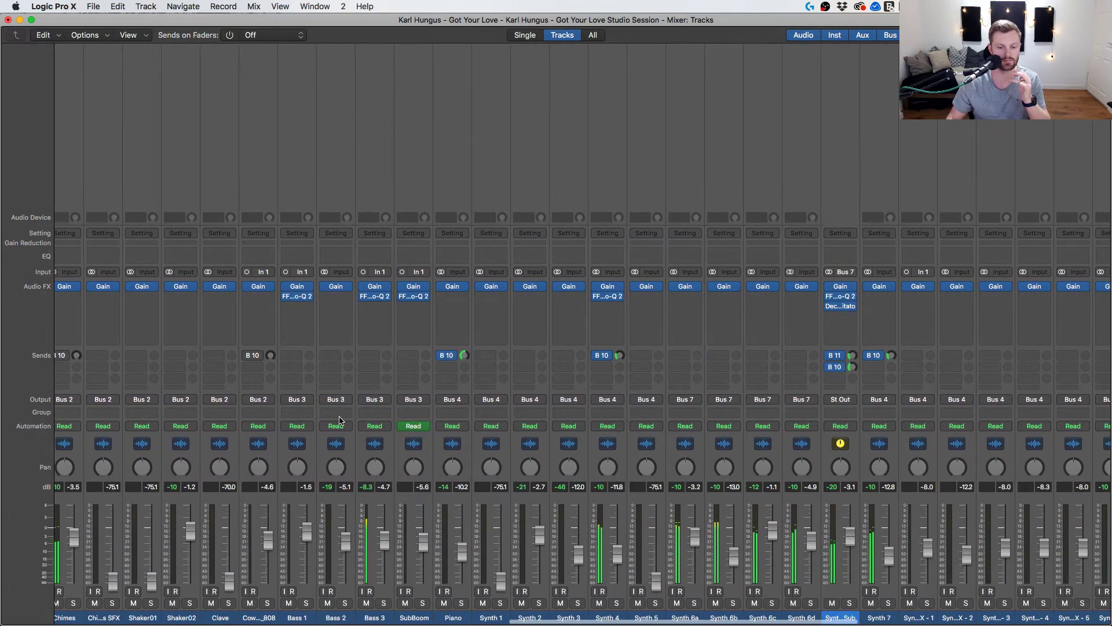
left_click(347, 374)
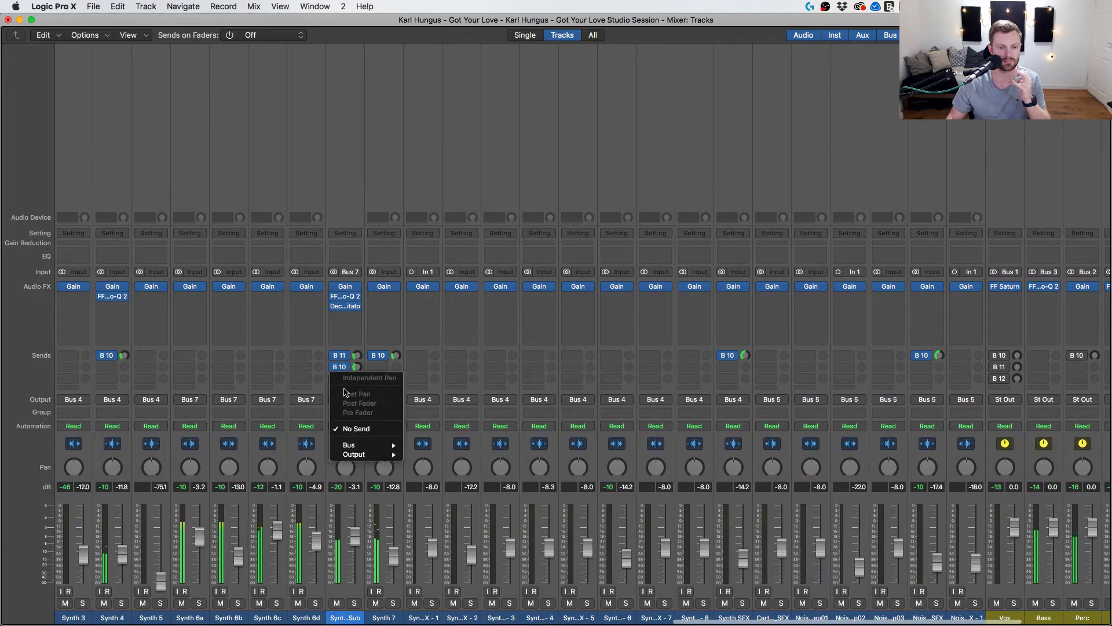
mouse_move(370, 446)
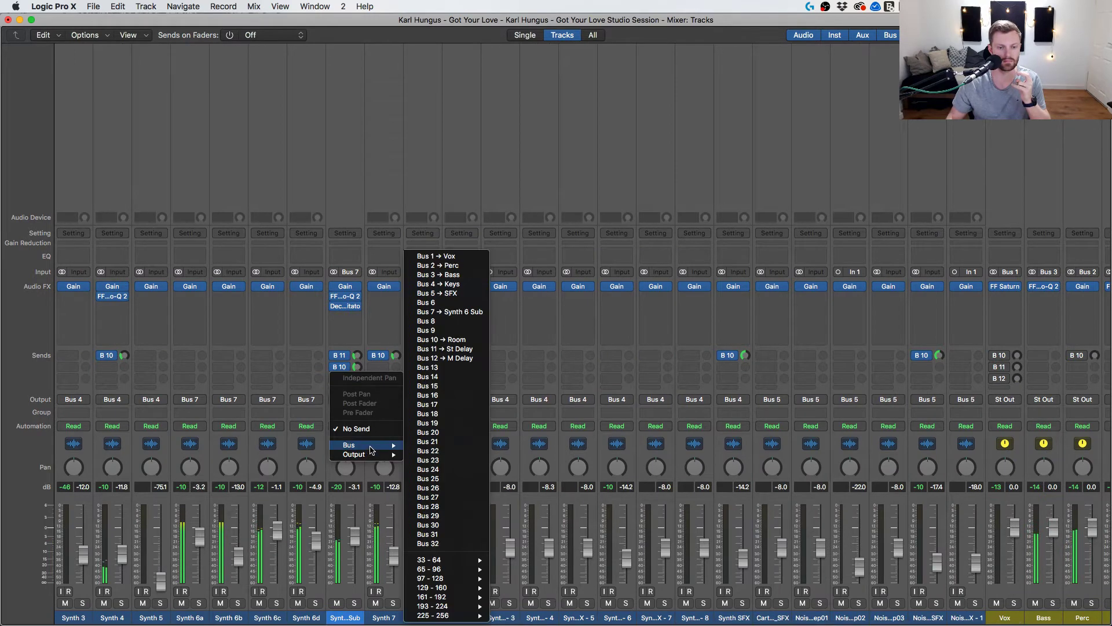
left_click(465, 359)
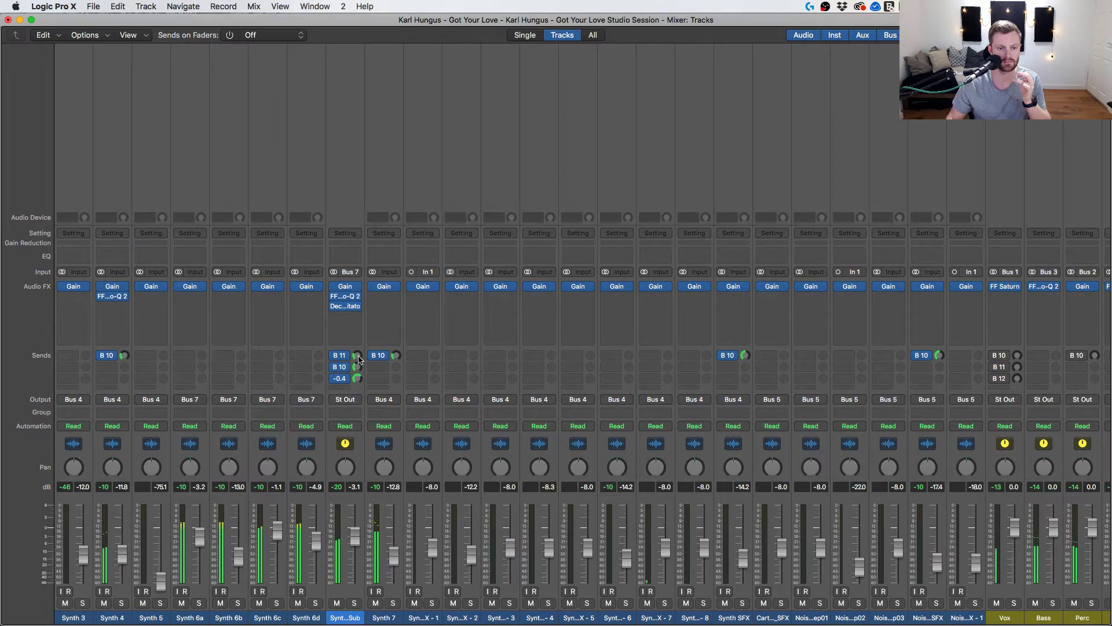
left_click_drag(358, 379, 358, 389)
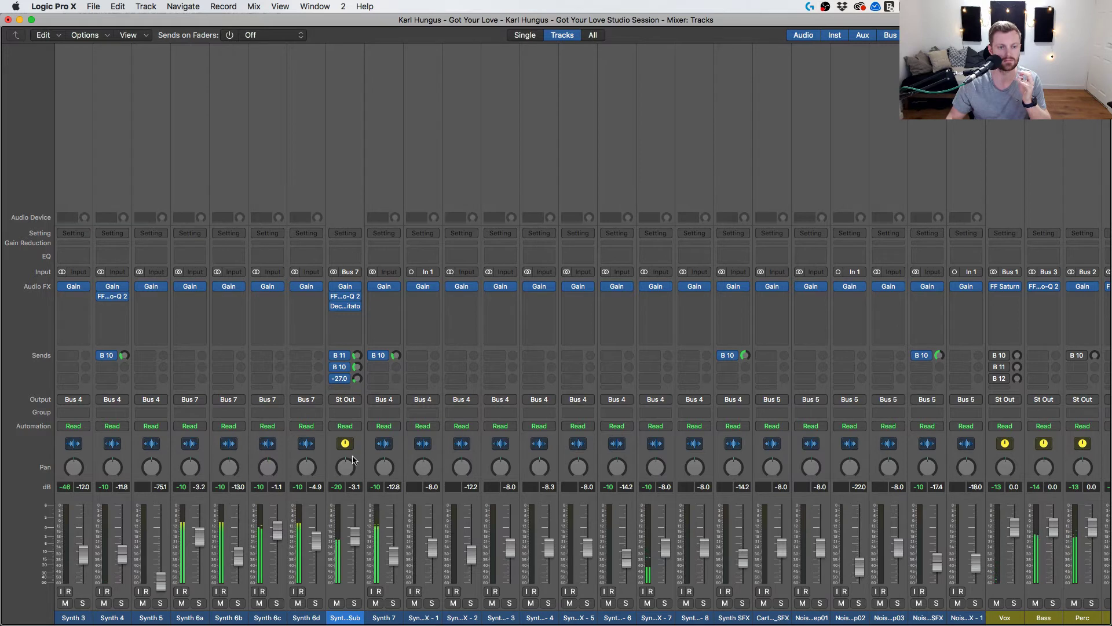
left_click(355, 604)
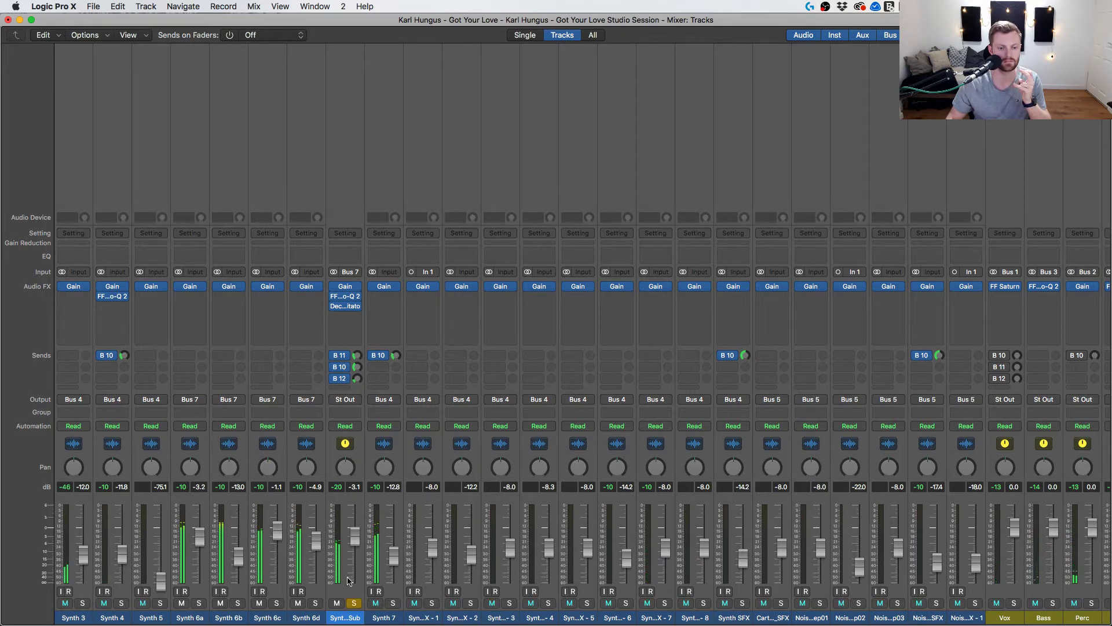
left_click_drag(357, 379, 357, 390)
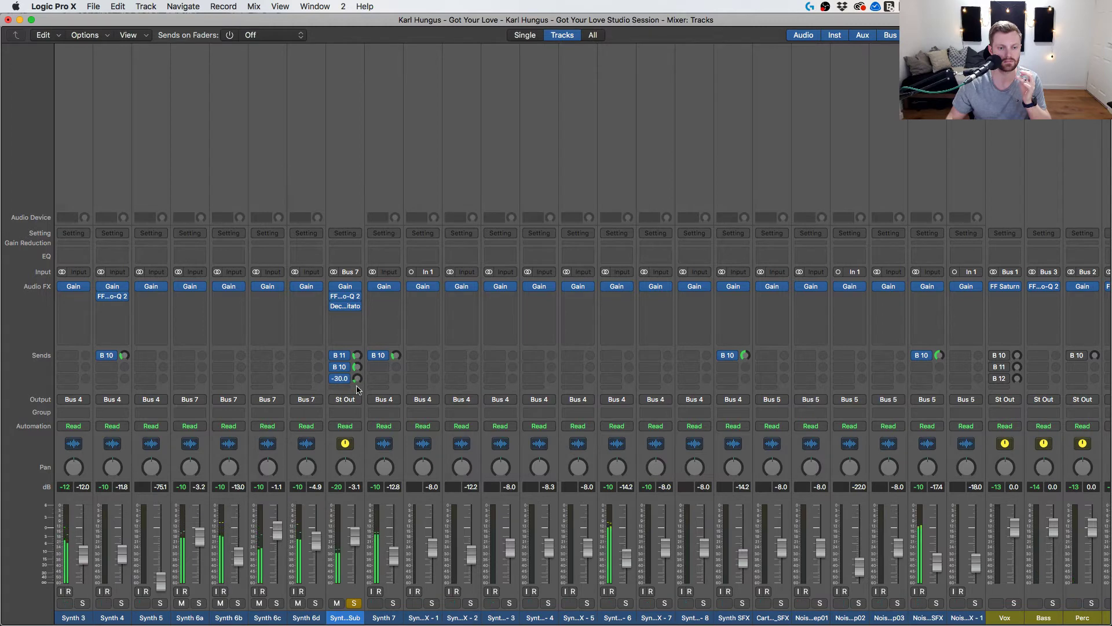
left_click(354, 603)
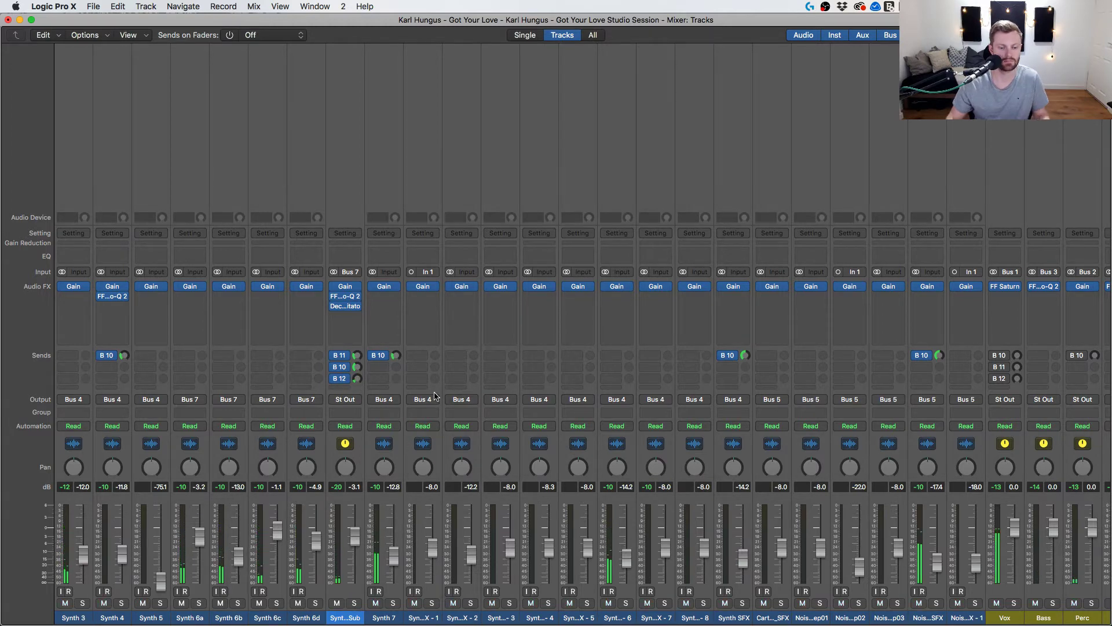
key("super+1")
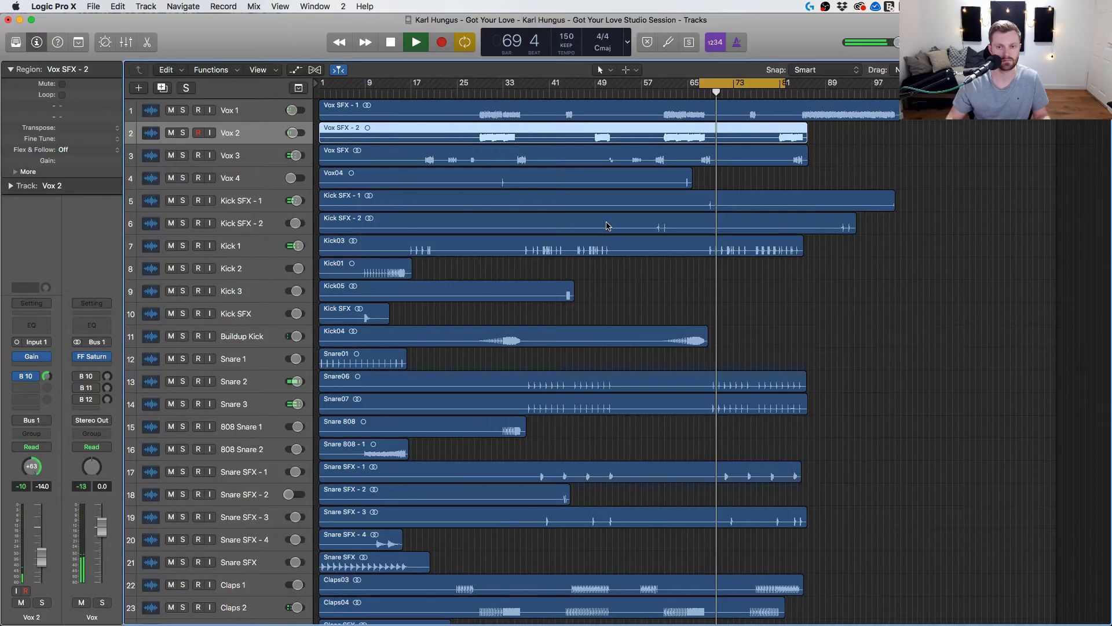
Stop playback, raise the Keys track's Bus 10 Room send to about -5.9 dB, and solo the Room return.
key("space")
key("space")
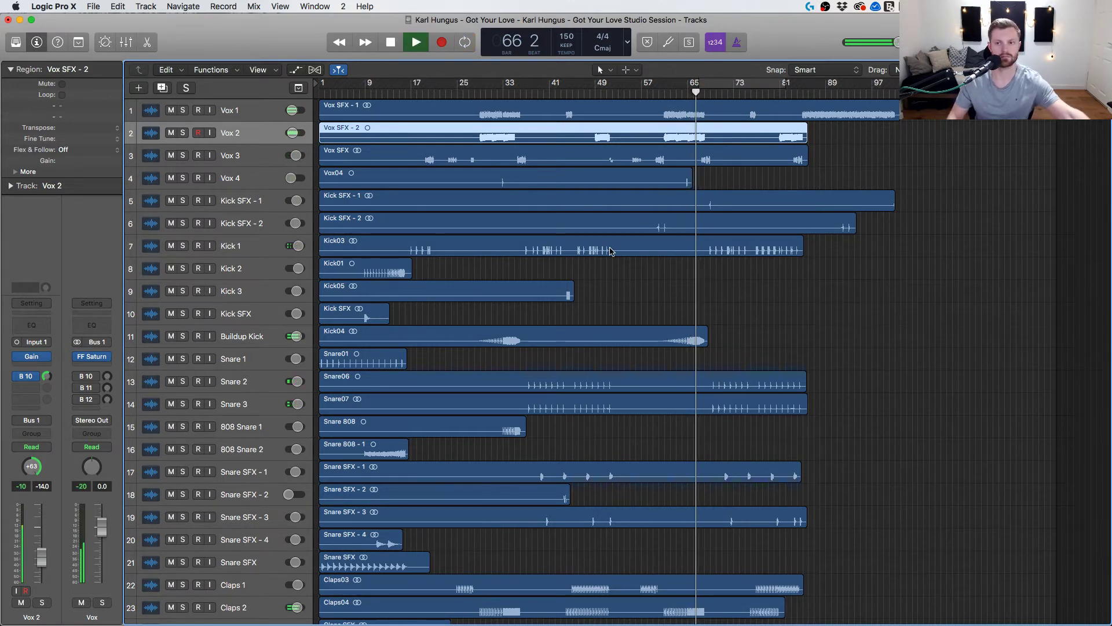
key("super+2")
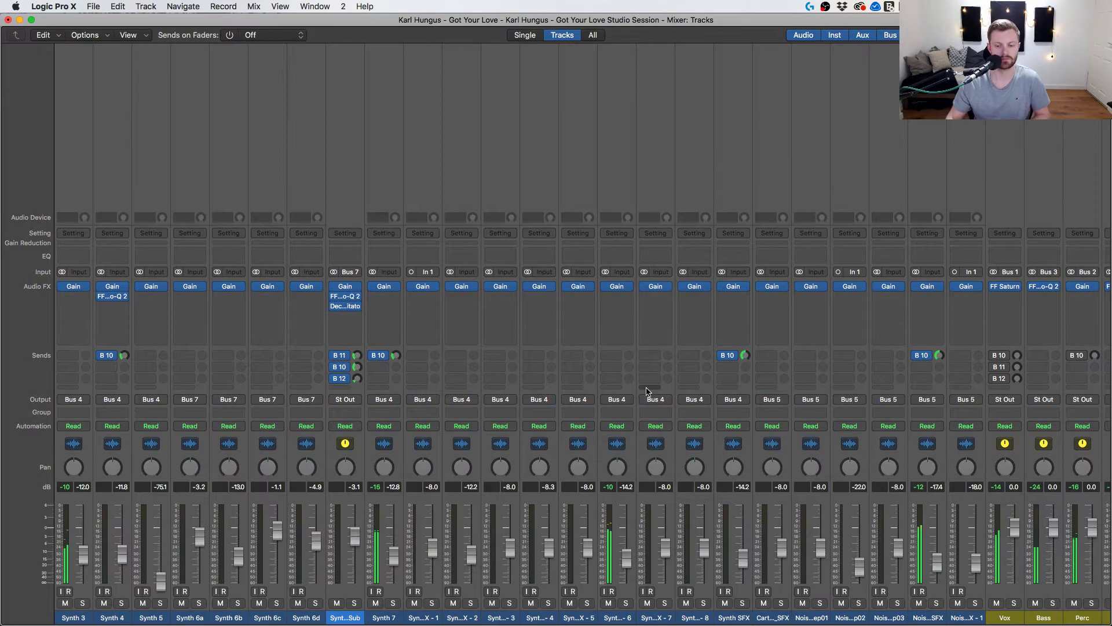
scroll(647, 391, "right", 5)
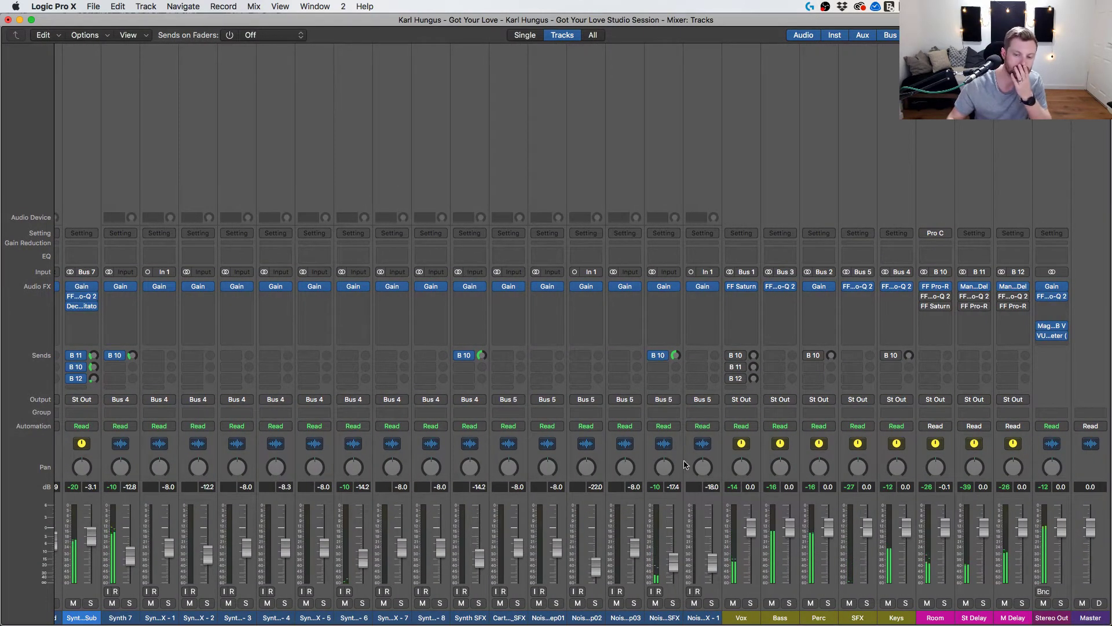
scroll(641, 506, "left", 3)
scroll(641, 506, "left", 3)
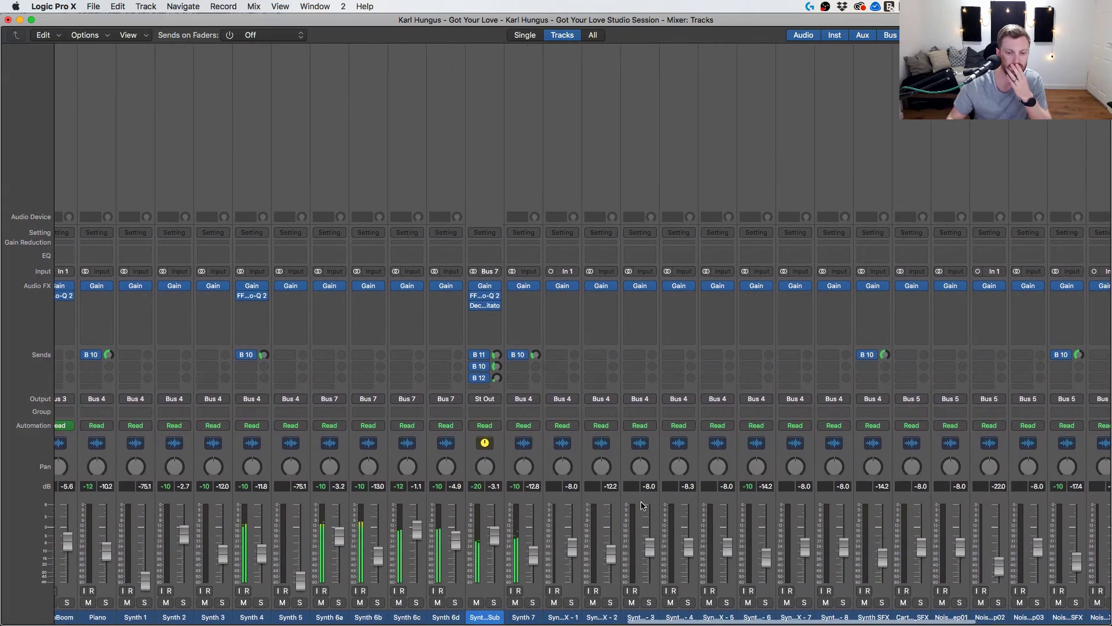
scroll(934, 555, "right", 6)
scroll(935, 555, "left", 1)
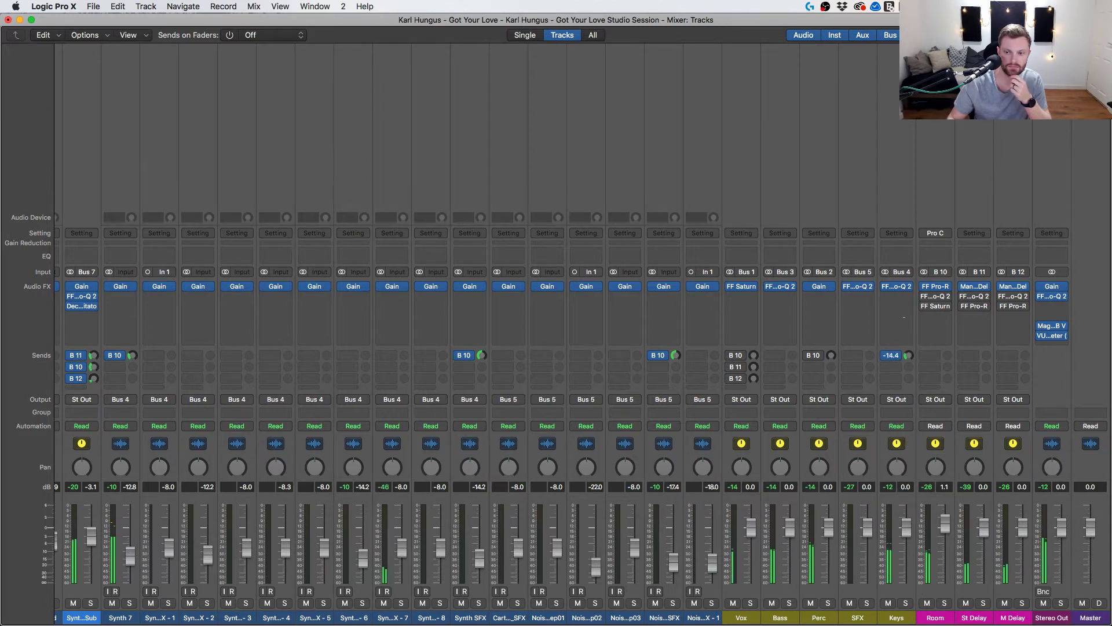
left_click_drag(909, 353, 911, 324)
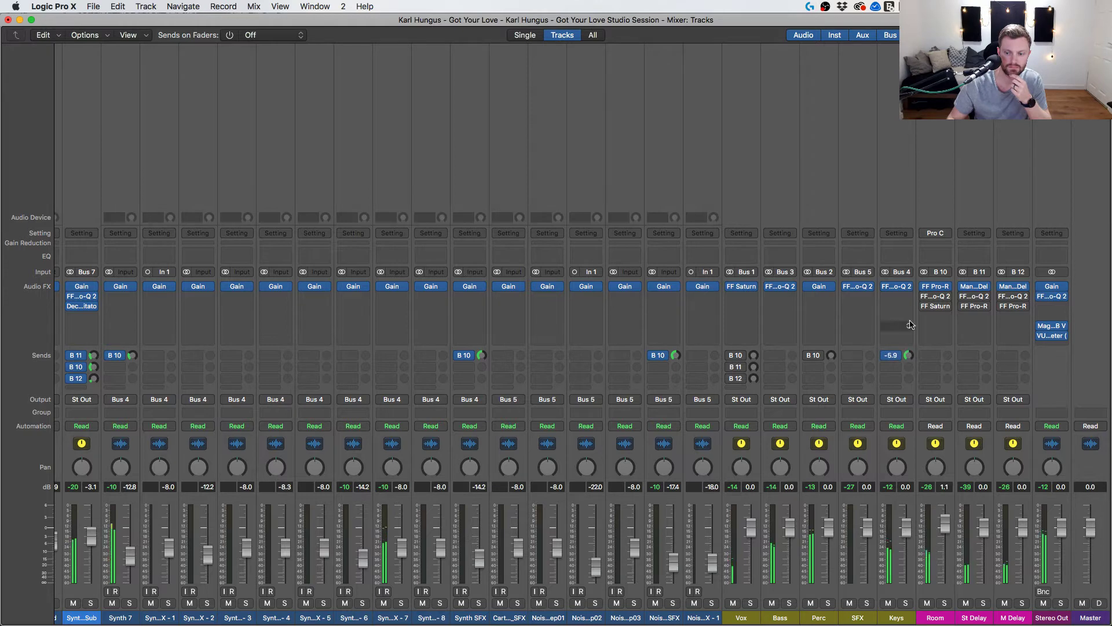
left_click(946, 601)
Lengthen the Room reverb's Pro-R space from 1.34 s to 1.42 s and unsolo Room.
left_click(935, 287)
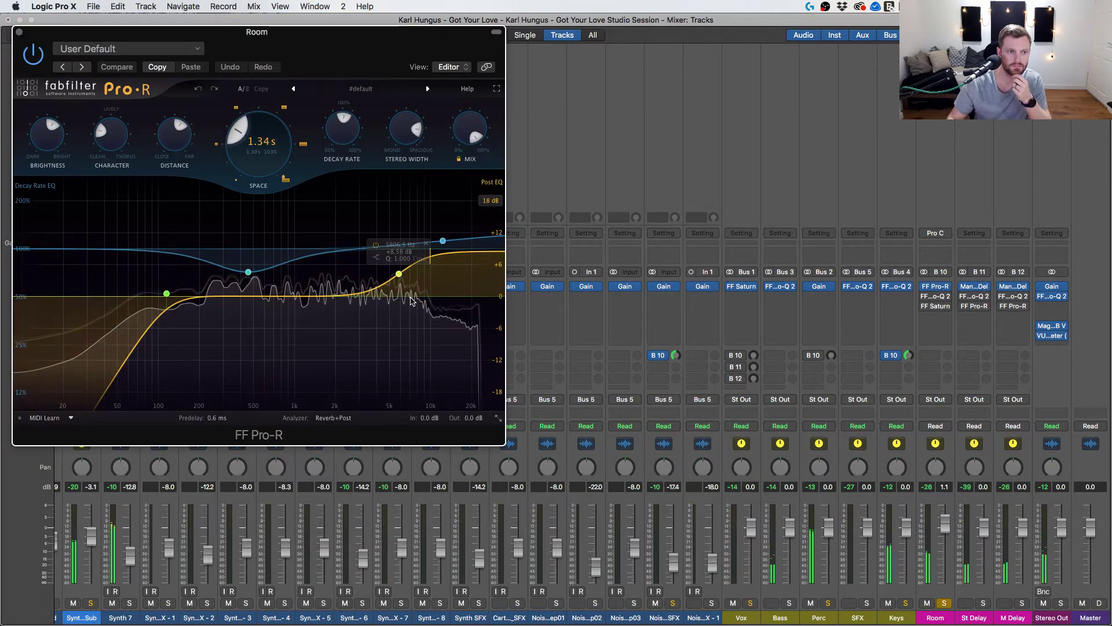
left_click_drag(267, 150, 268, 145)
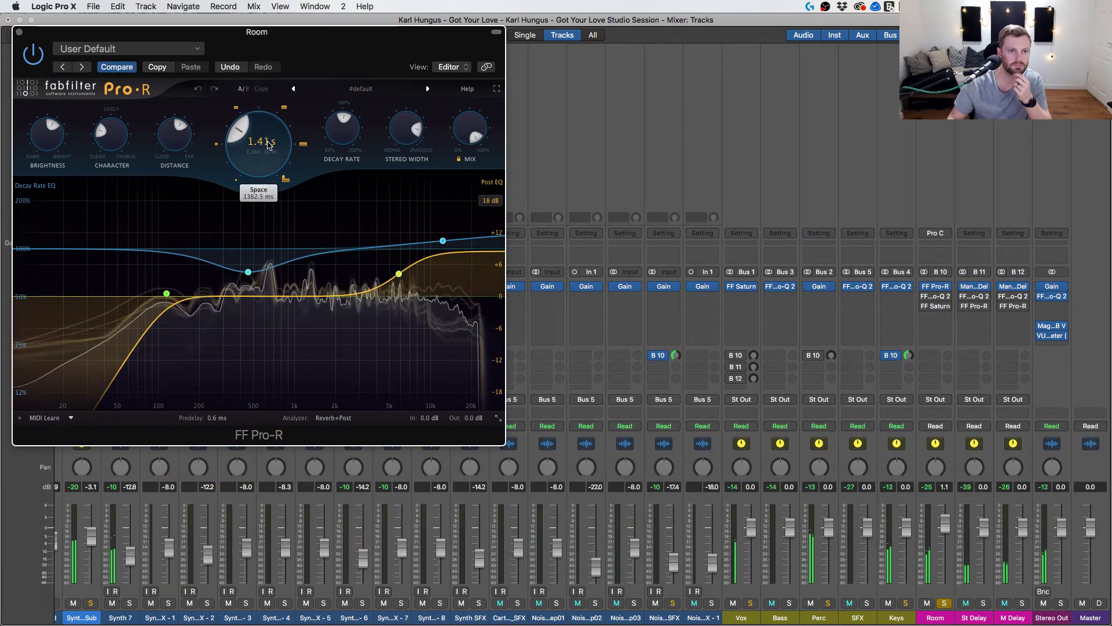
left_click(945, 603)
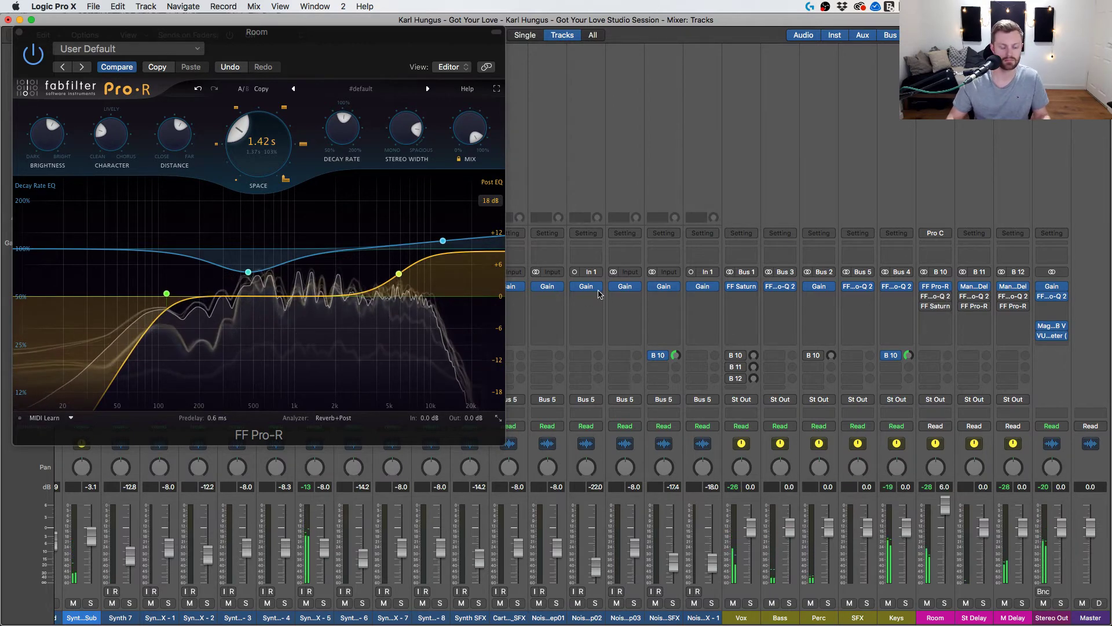
Loop bars 66–81 in the tracks area and start playback.
key("super+2")
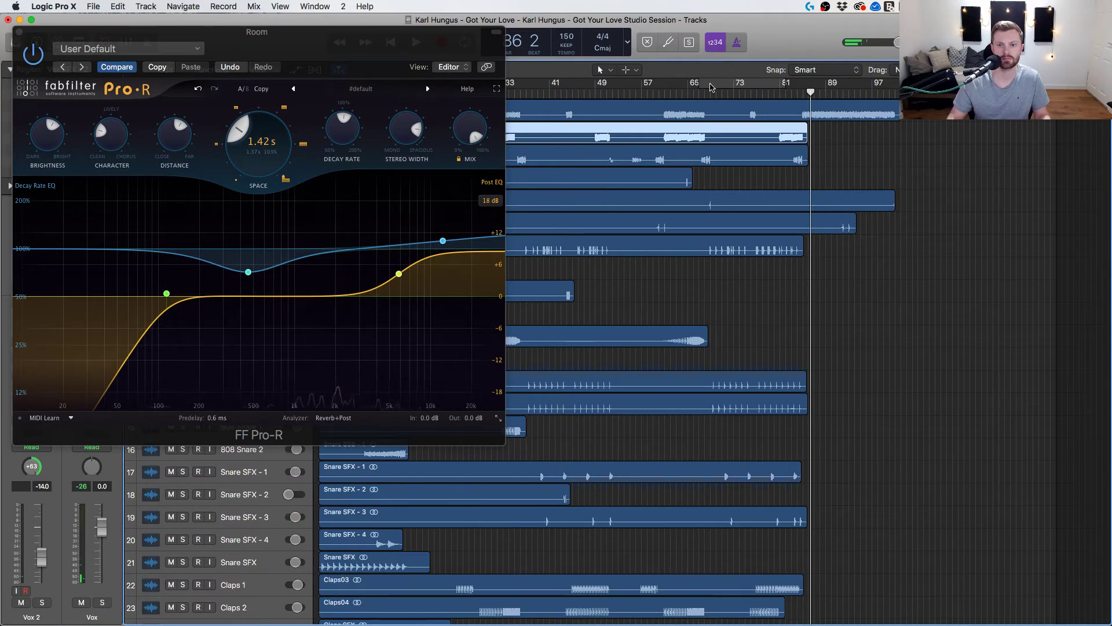
left_click_drag(698, 83, 786, 83)
key("space")
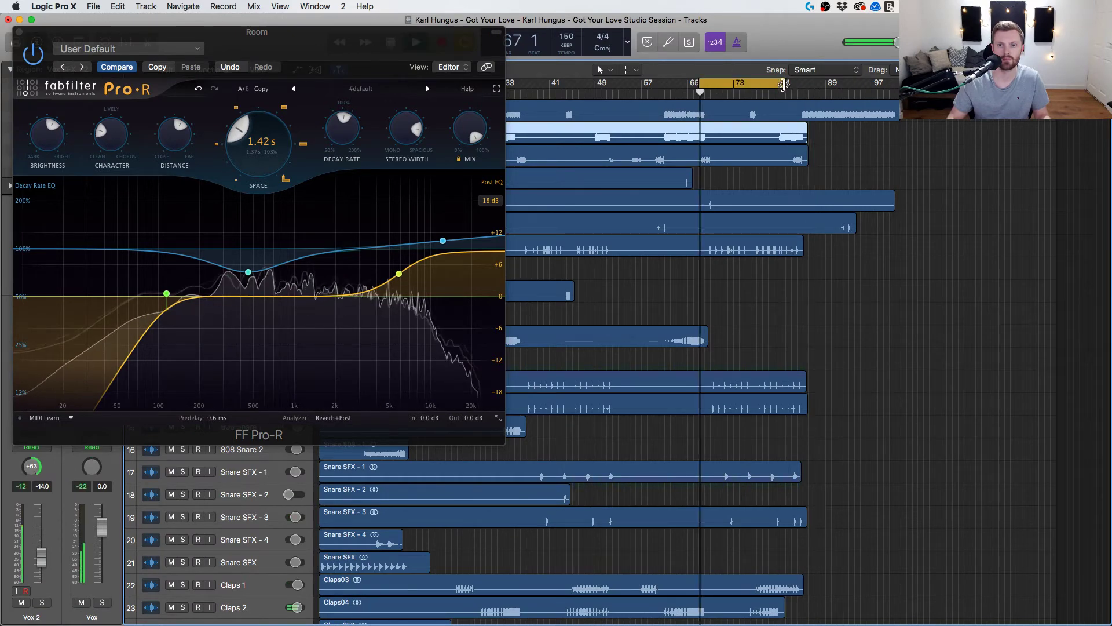
Back in the mixer, close the Pro-R reverb window.
key("super+2")
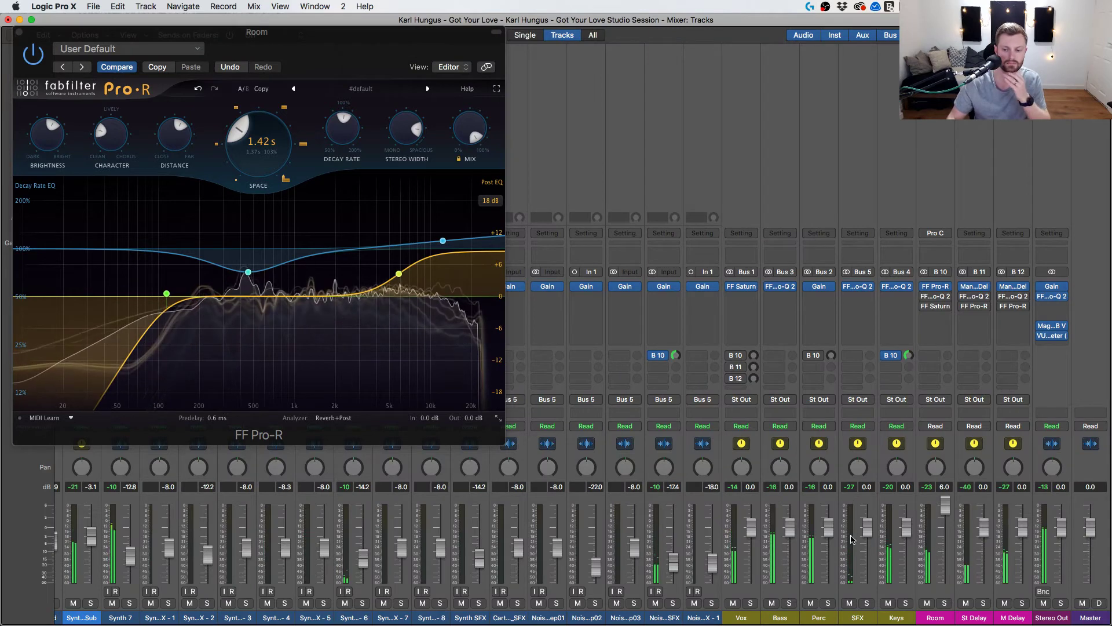
scroll(811, 405, "left", 2)
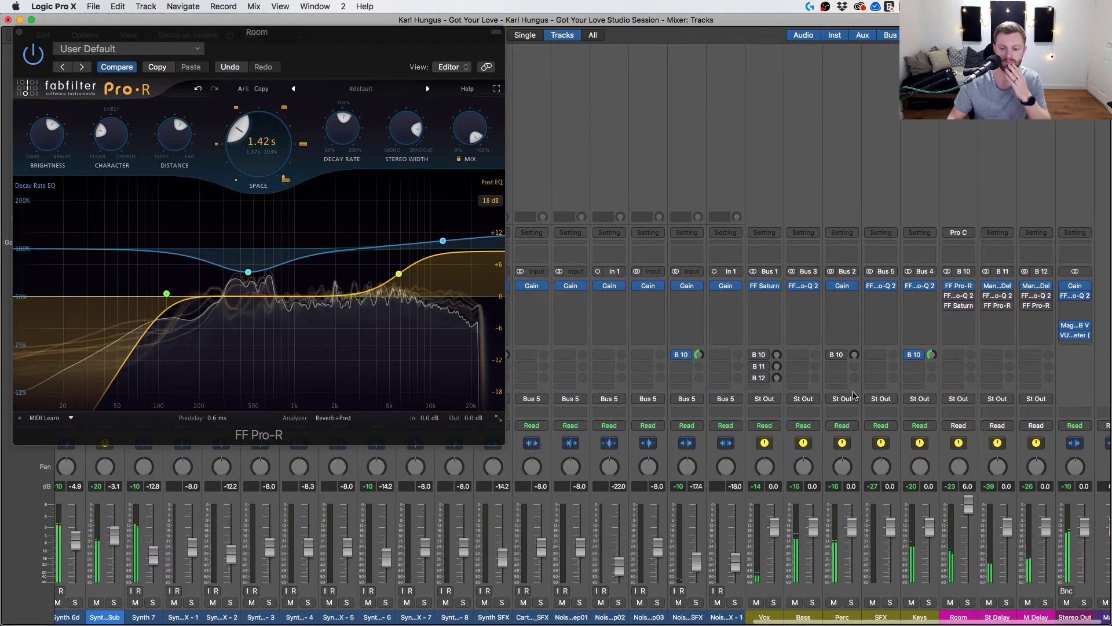
mouse_move(855, 359)
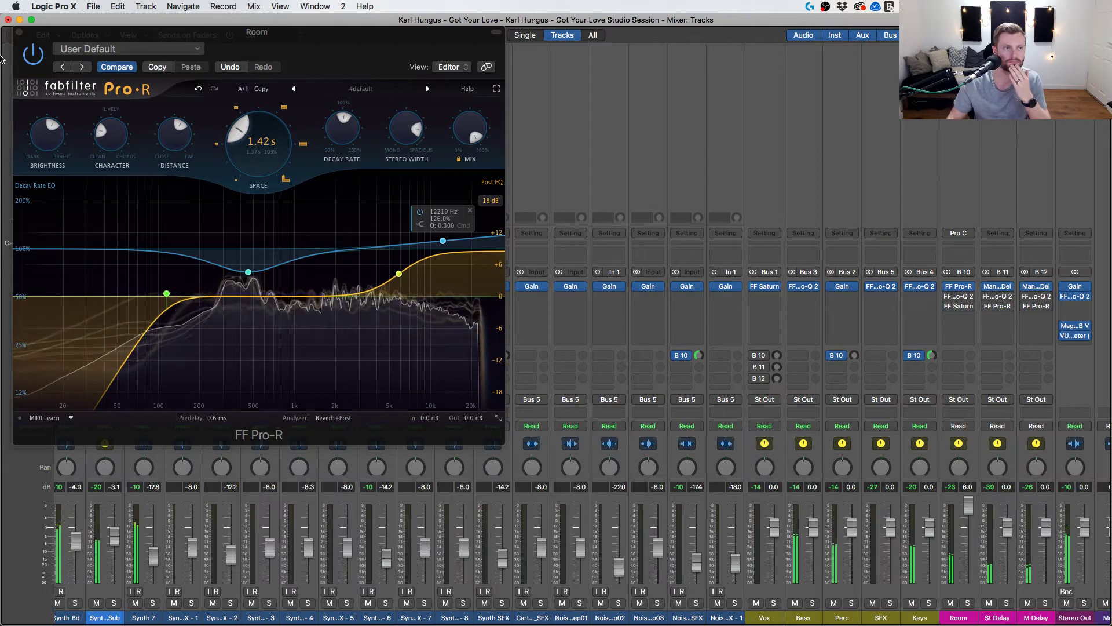
left_click(19, 34)
scroll(393, 244, "left", 15)
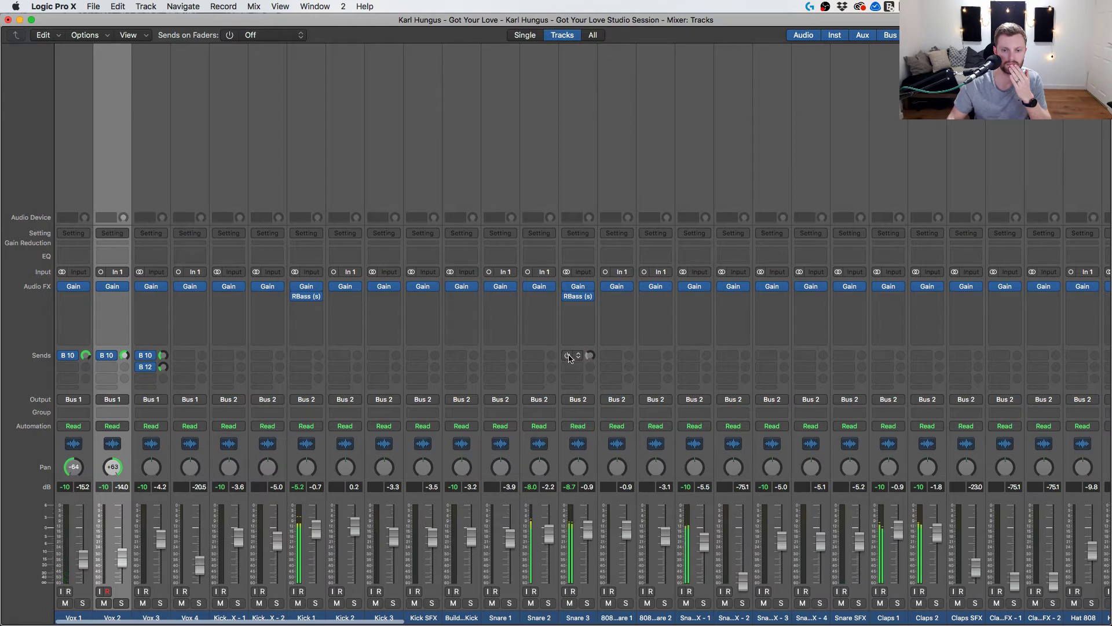
Route a new Claps 1 send to the Bus 10 Room reverb and raise the Chimes Room send.
scroll(611, 497, "right", 10)
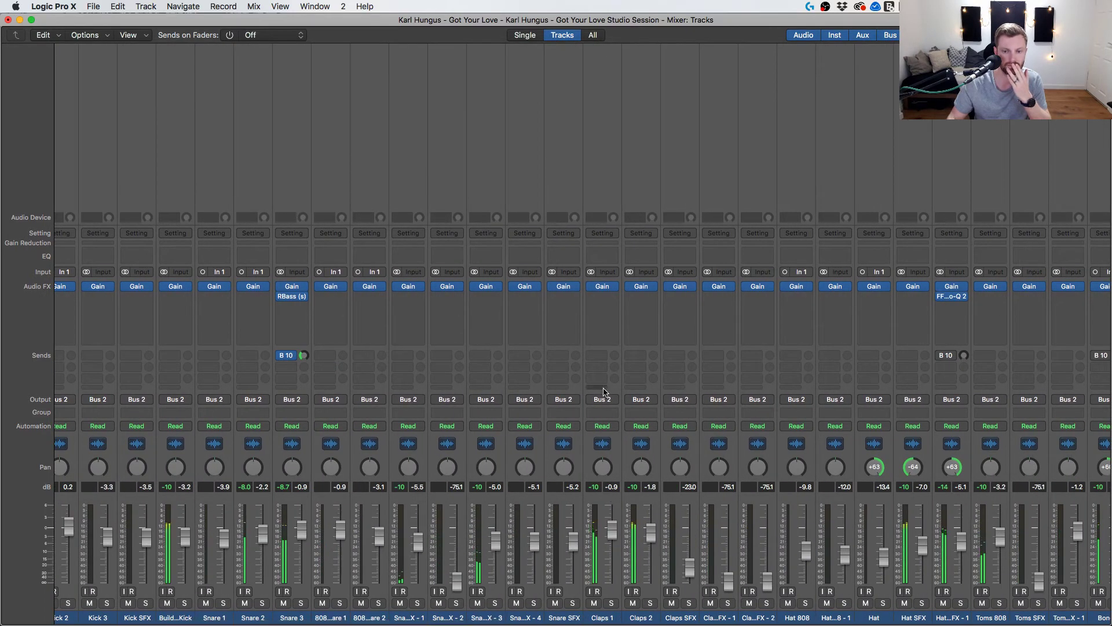
left_click(603, 357)
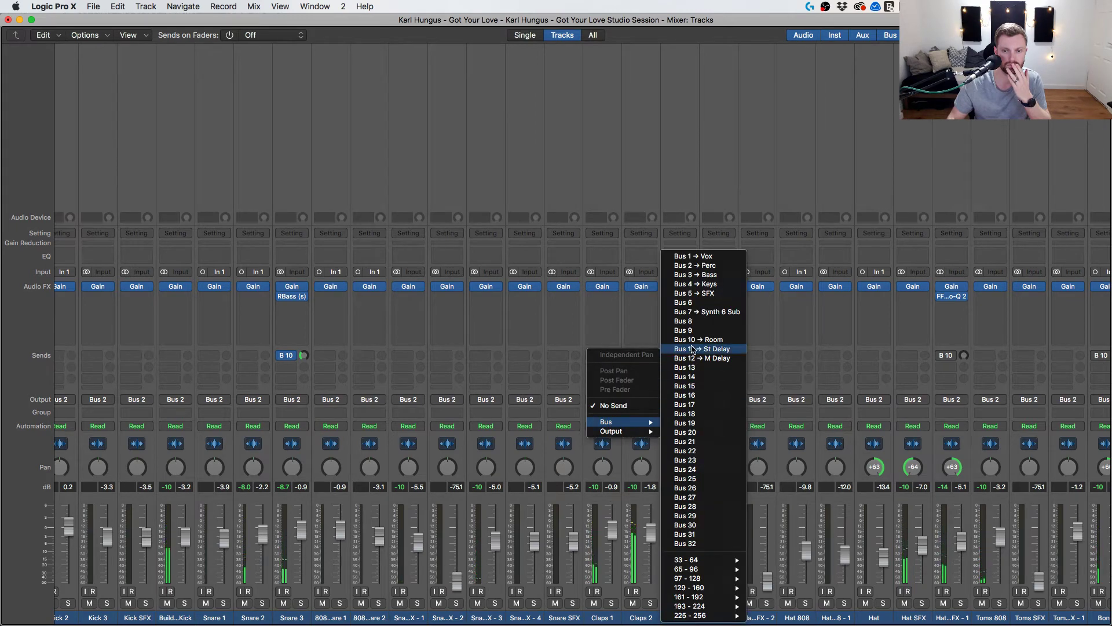
left_click(619, 376)
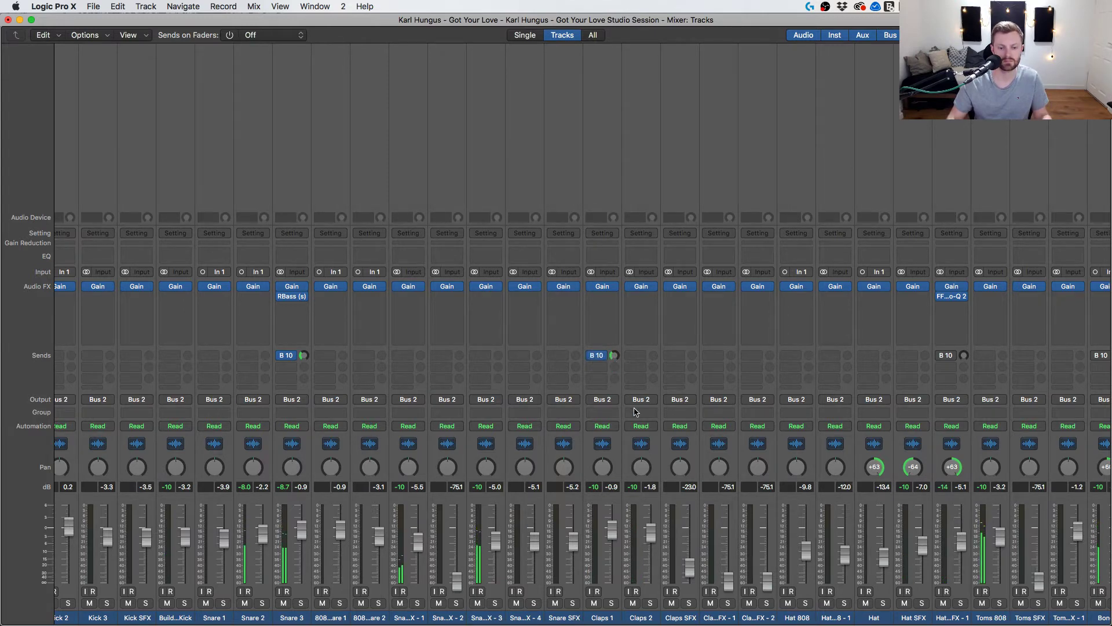
scroll(635, 412, "right", 3)
scroll(582, 386, "right", 10)
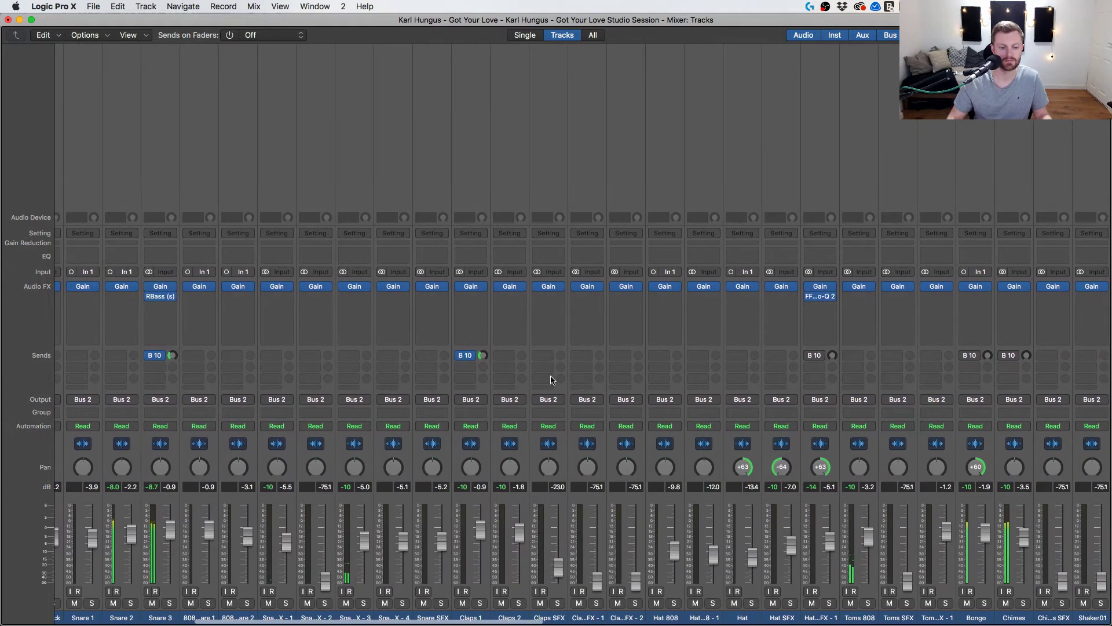
scroll(555, 422, "right", 10)
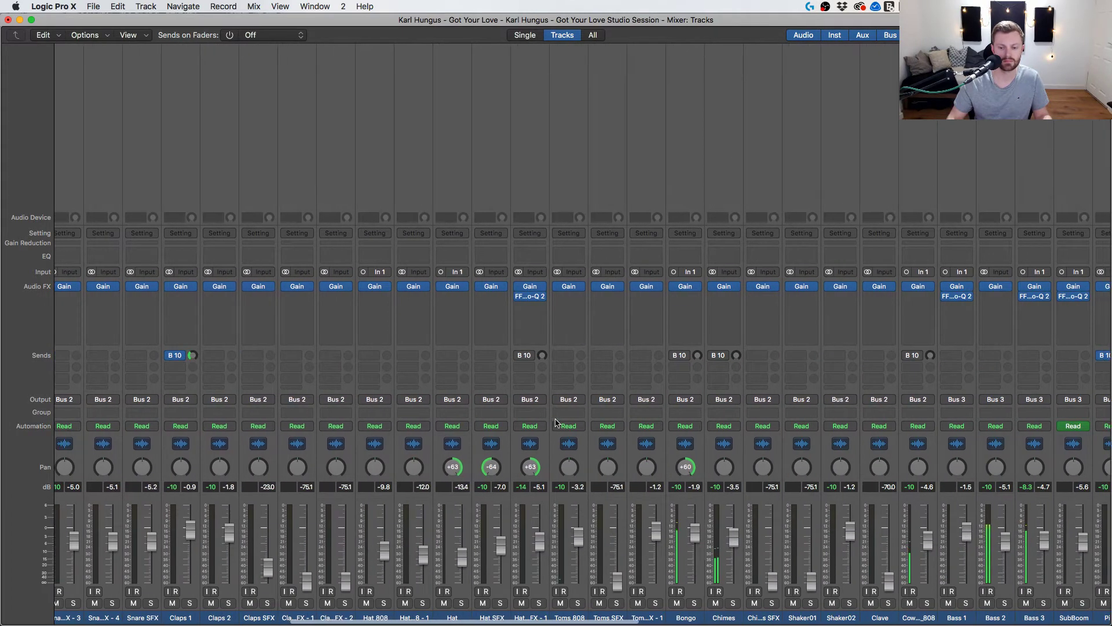
left_click_drag(698, 356, 737, 307)
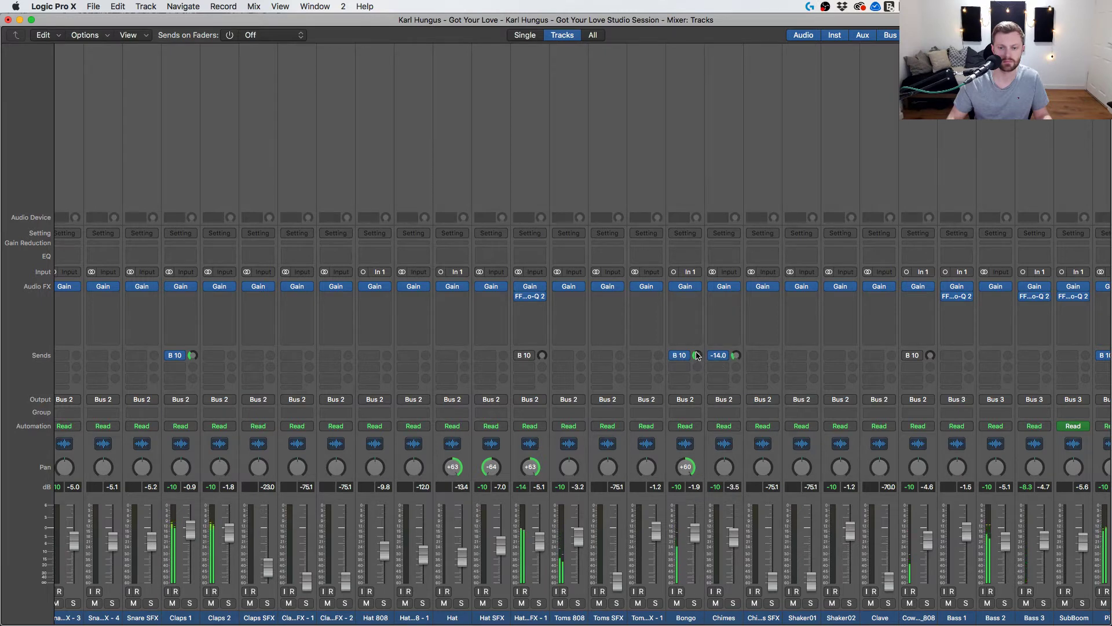
Set Hat SFX - 1's Room send to -18.0 dB, soloing it and toggling the send to compare.
left_click_drag(543, 355, 540, 327)
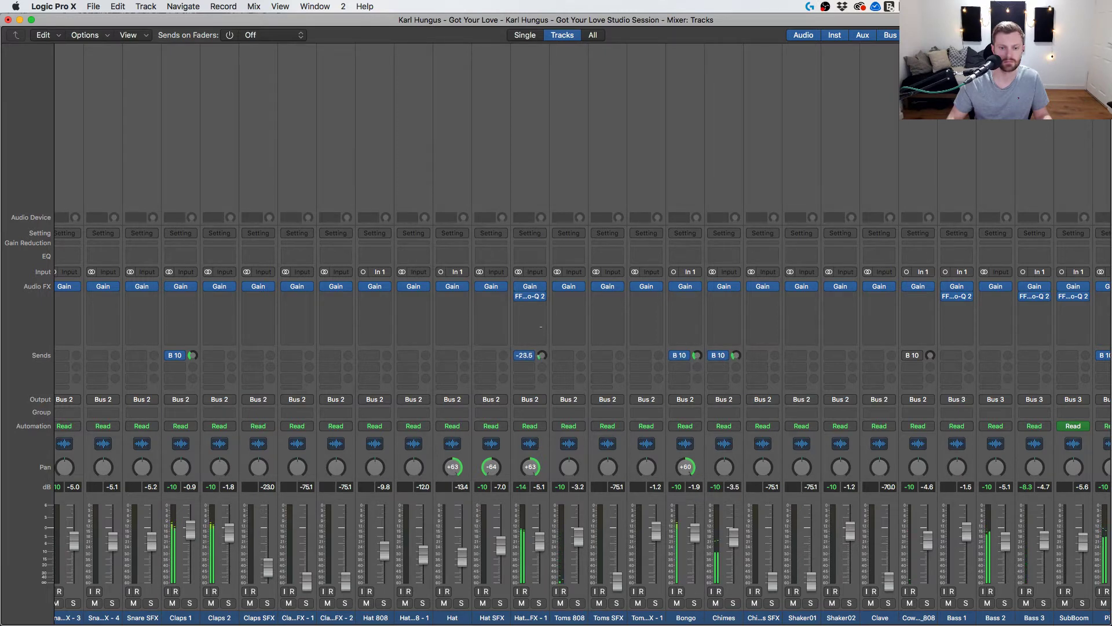
left_click(538, 603)
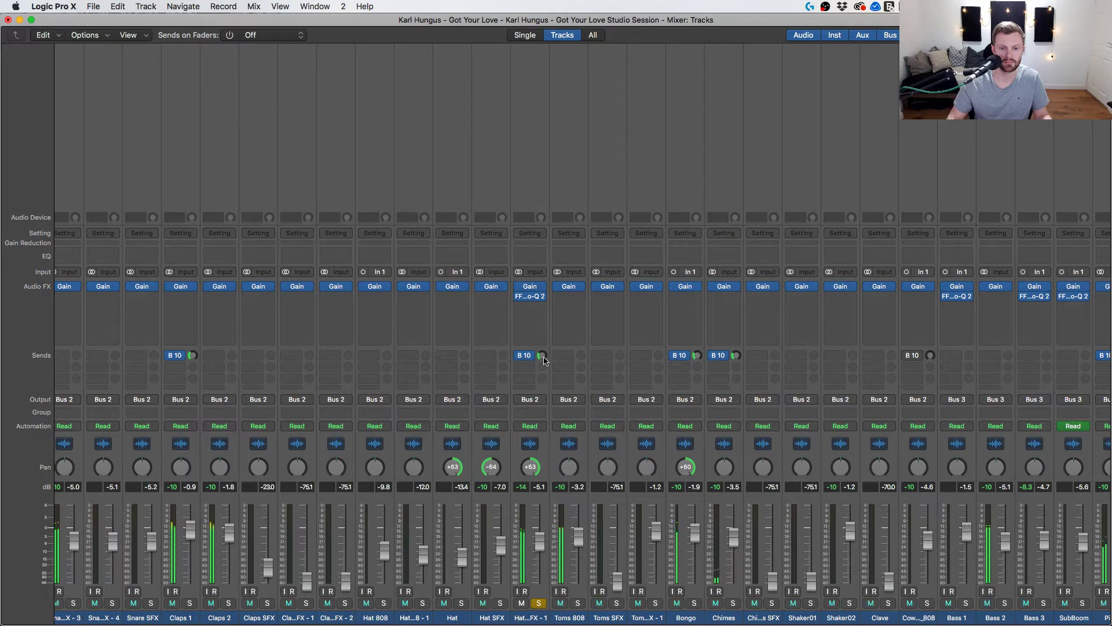
left_click(520, 355)
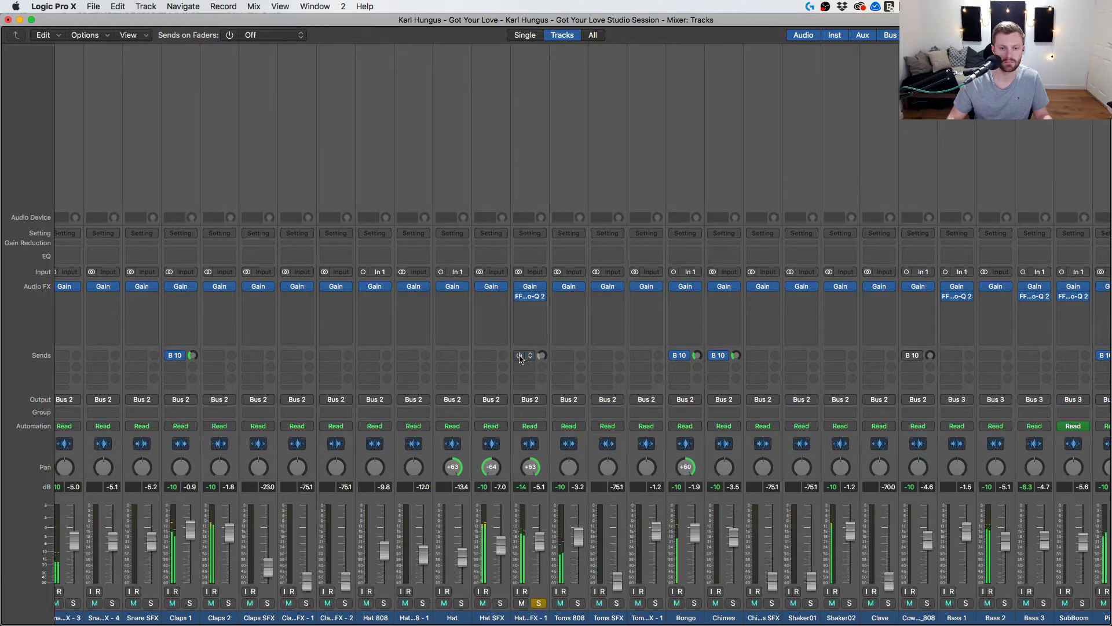
left_click(519, 355)
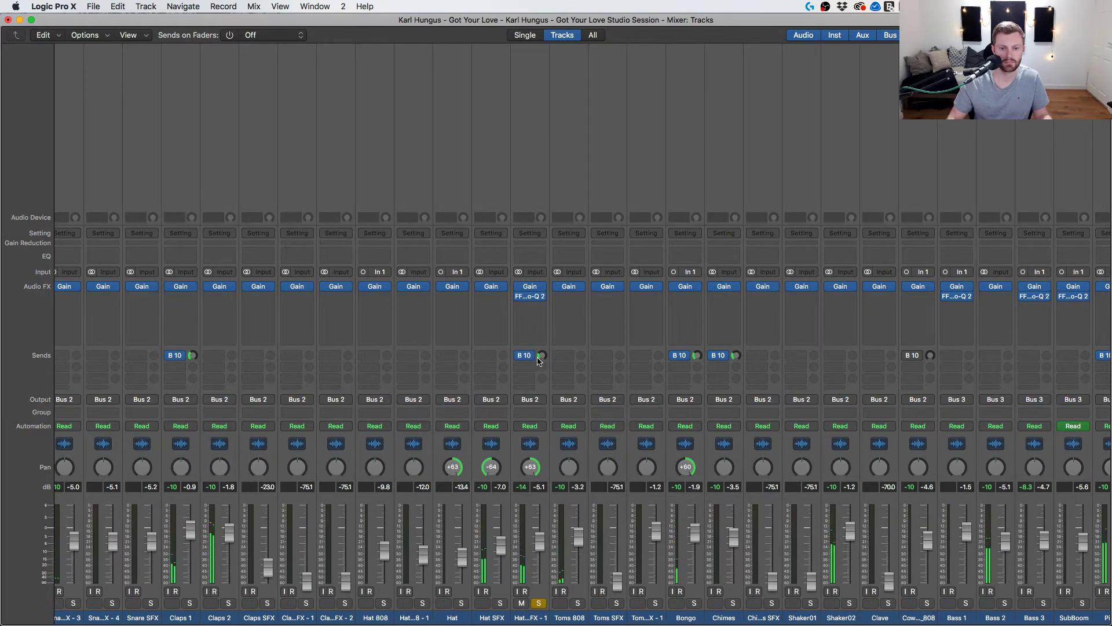
left_click_drag(542, 356, 541, 364)
Unsolo Hat SFX - 1 and rebalance the Room return, dipping it to -30 dB and back to -1.3 dB.
left_click(539, 603)
scroll(887, 588, "right", 15)
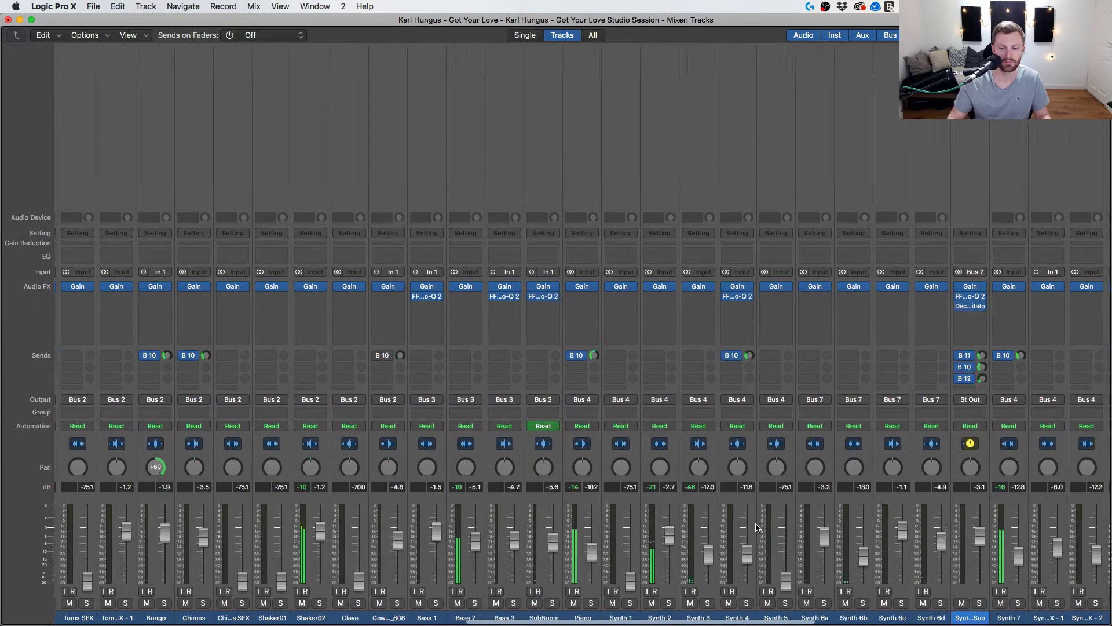
left_click_drag(945, 506, 943, 571)
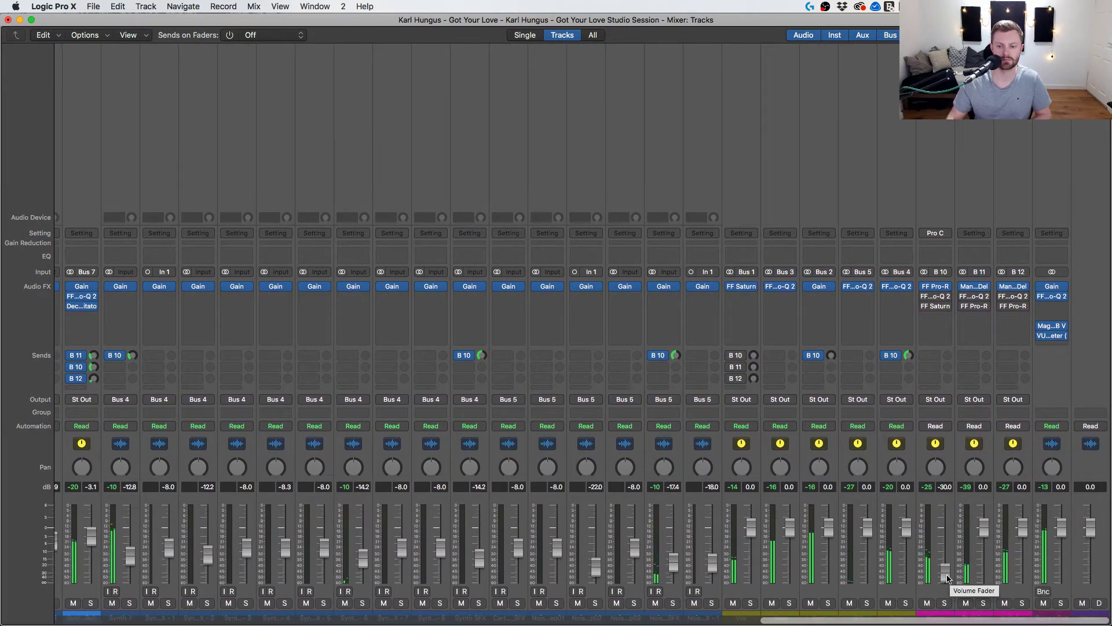
left_click_drag(949, 578, 945, 528)
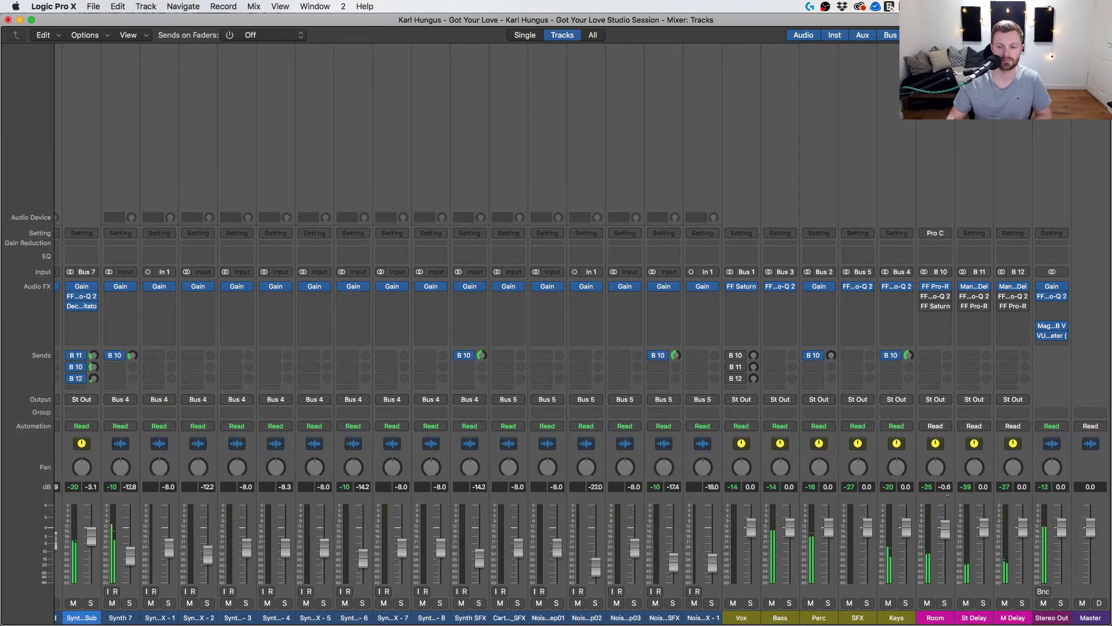
Add a Bus 10 Room send on Claps 2 at -8.2 dB.
scroll(839, 520, "left", 15)
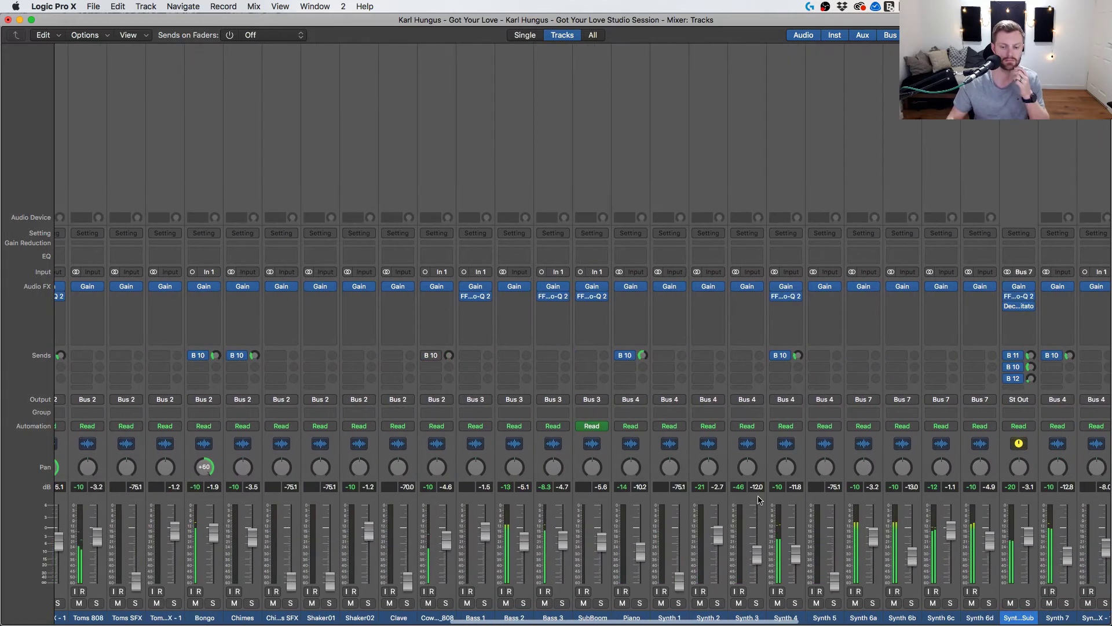
scroll(759, 500, "left", 20)
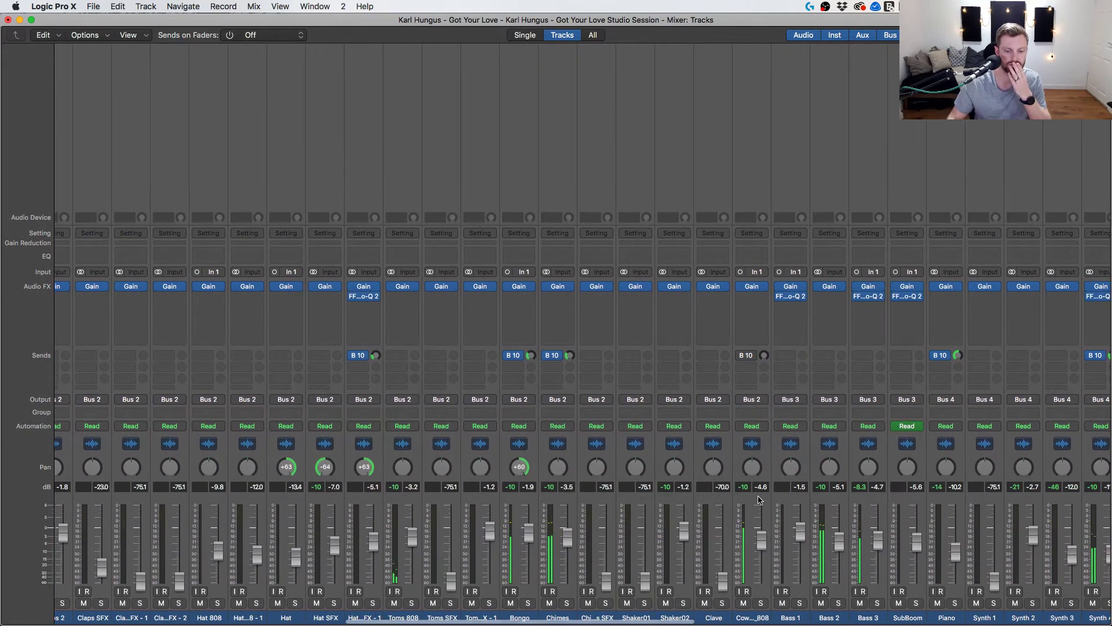
scroll(526, 504, "left", 3)
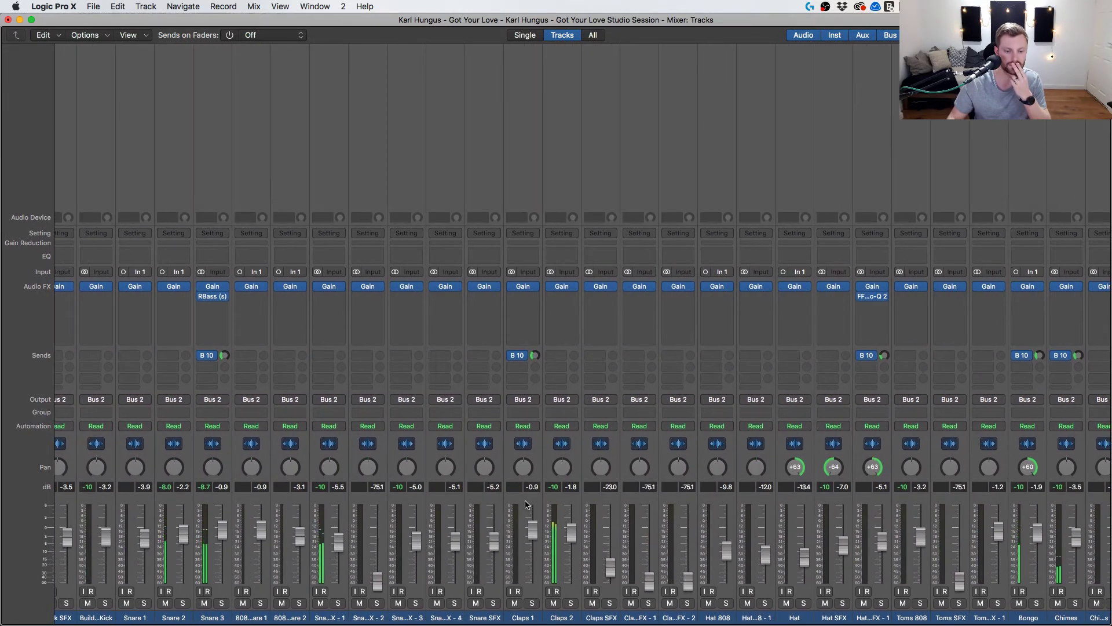
left_click(558, 359)
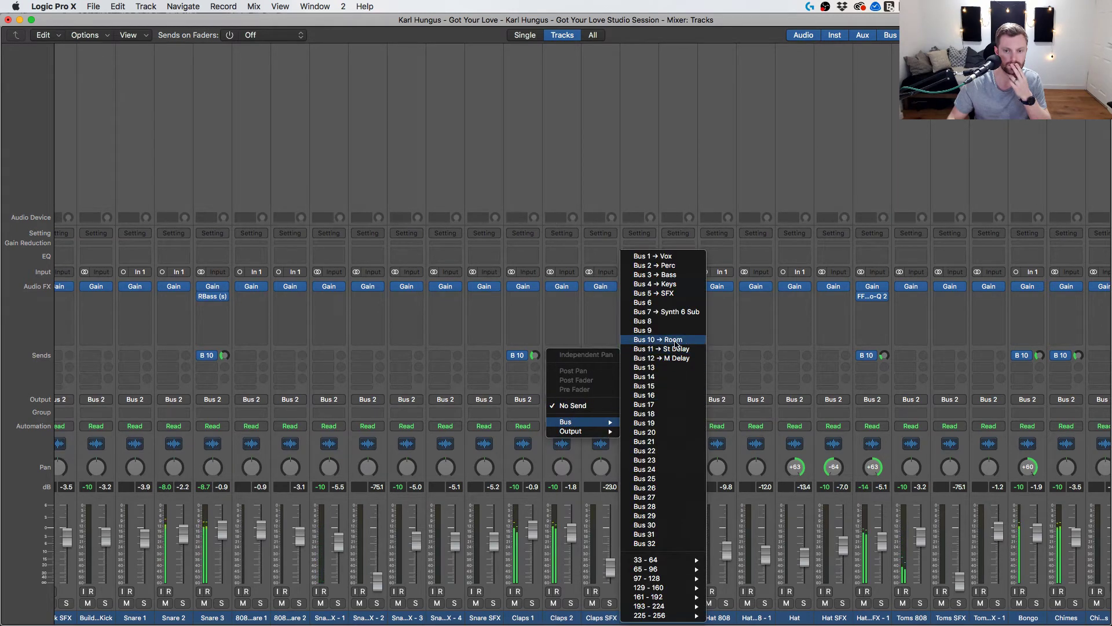
key("Escape")
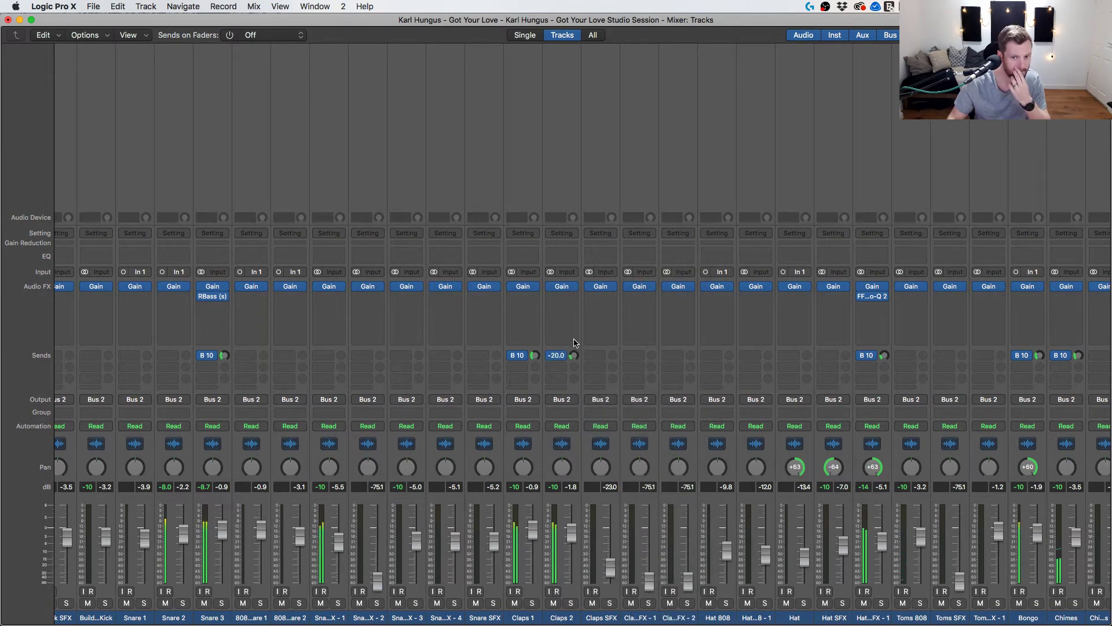
left_click_drag(573, 356, 573, 322)
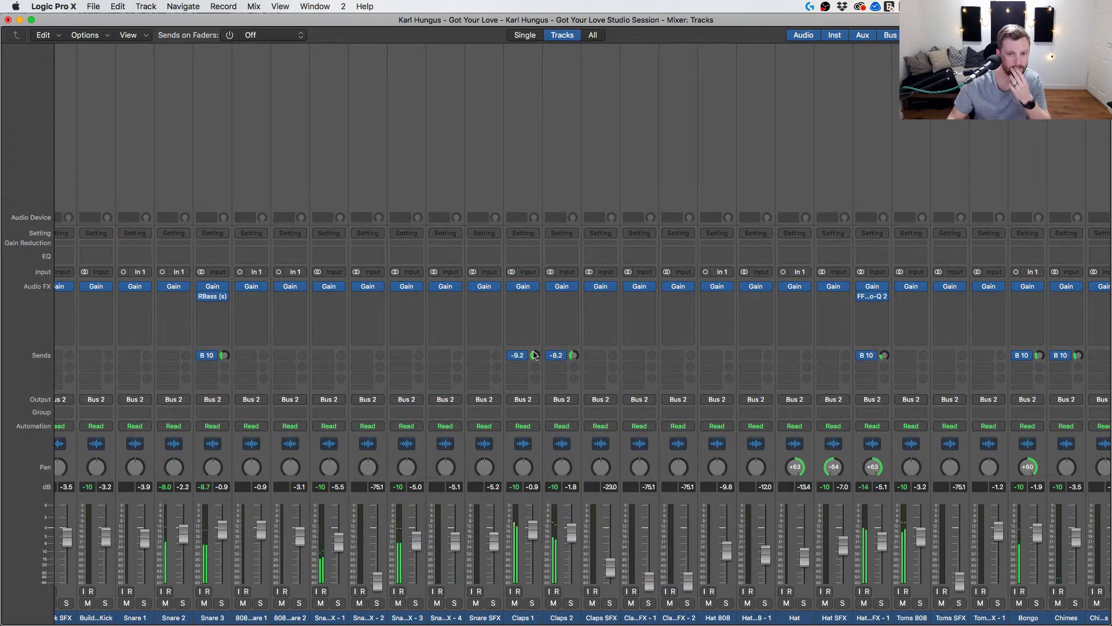
left_click(532, 487)
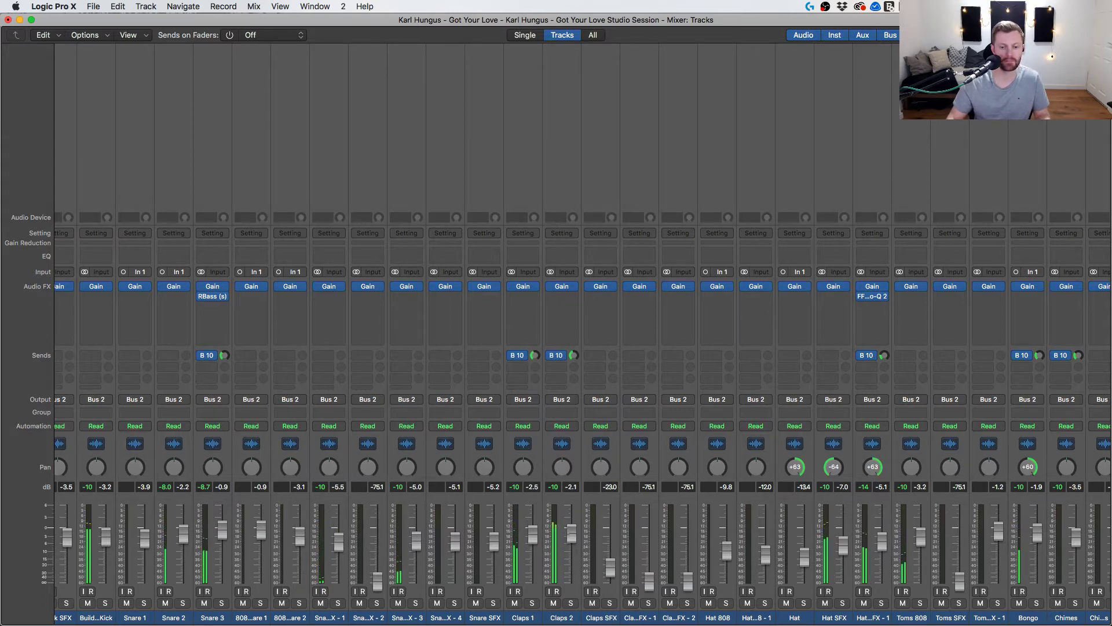
scroll(643, 398, "right", 15)
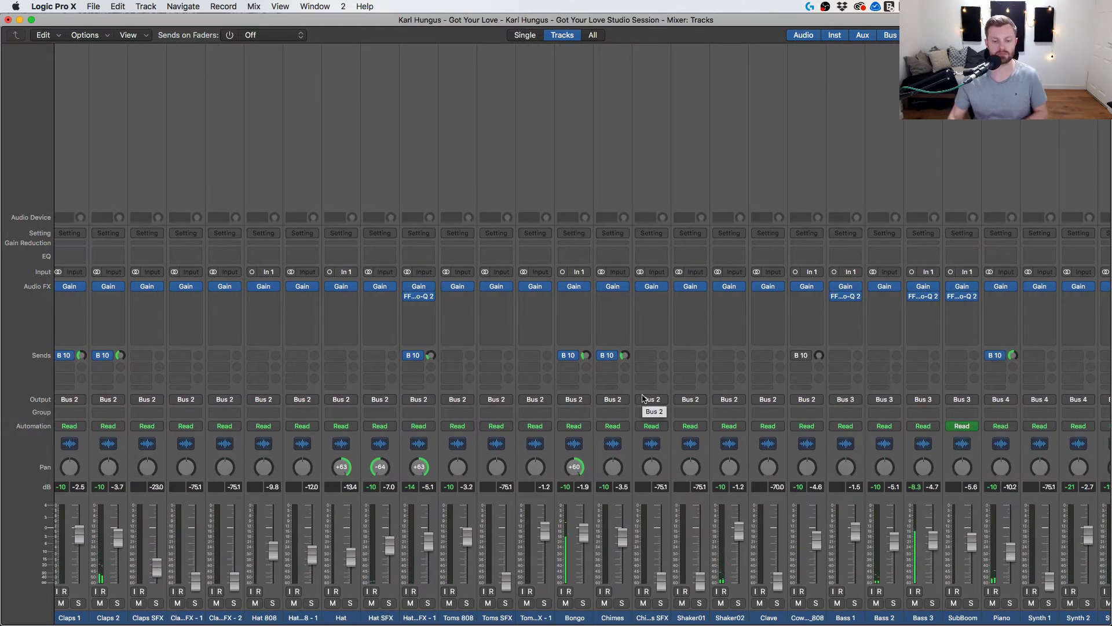
scroll(643, 406, "right", 20)
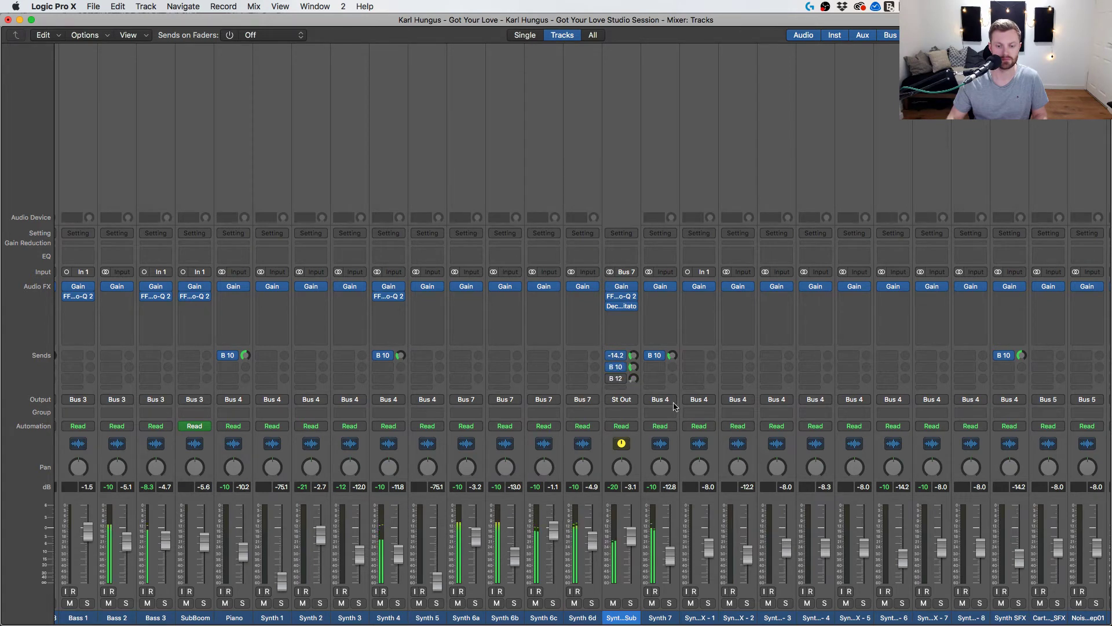
Scroll through the tracks arrangement, then bring the mixer back into view.
scroll(672, 394, "right", 15)
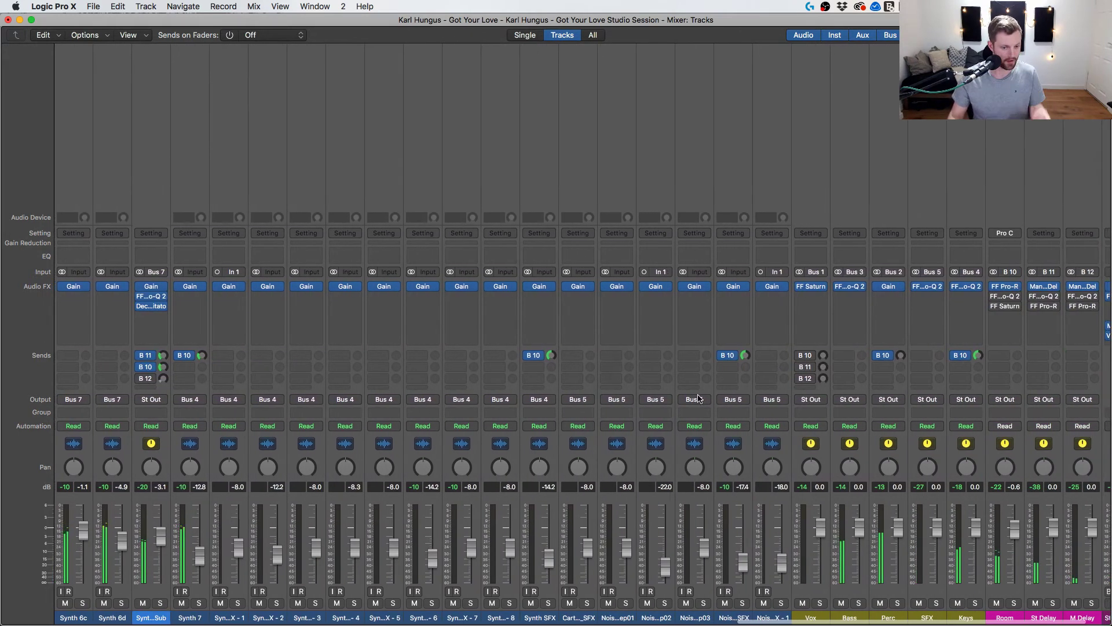
key("super+1")
scroll(701, 335, "down", 20)
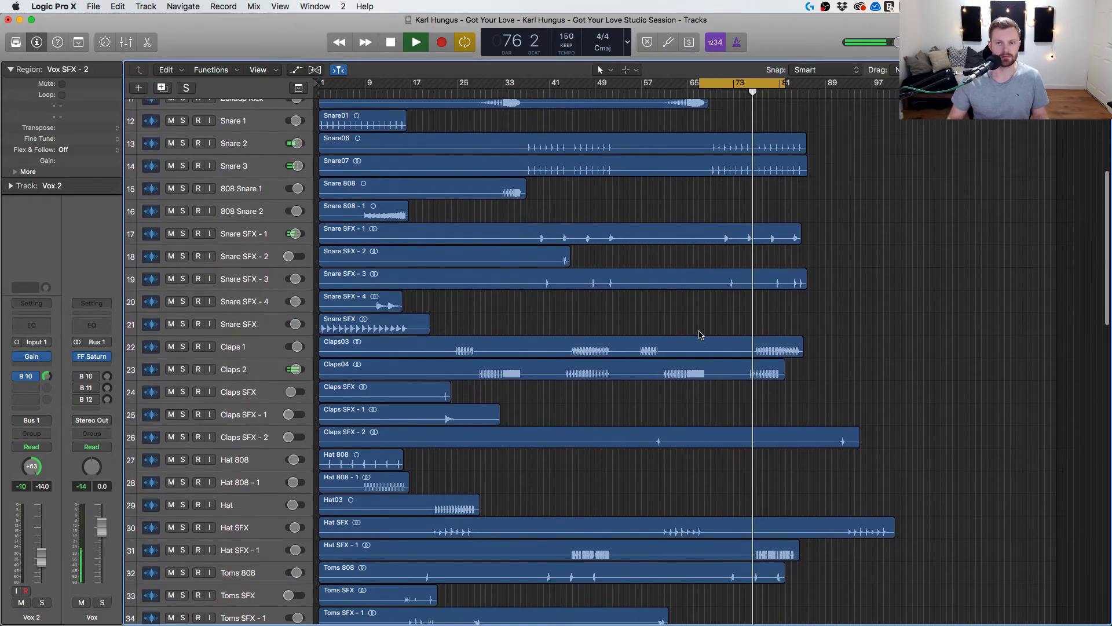
scroll(701, 335, "down", 5)
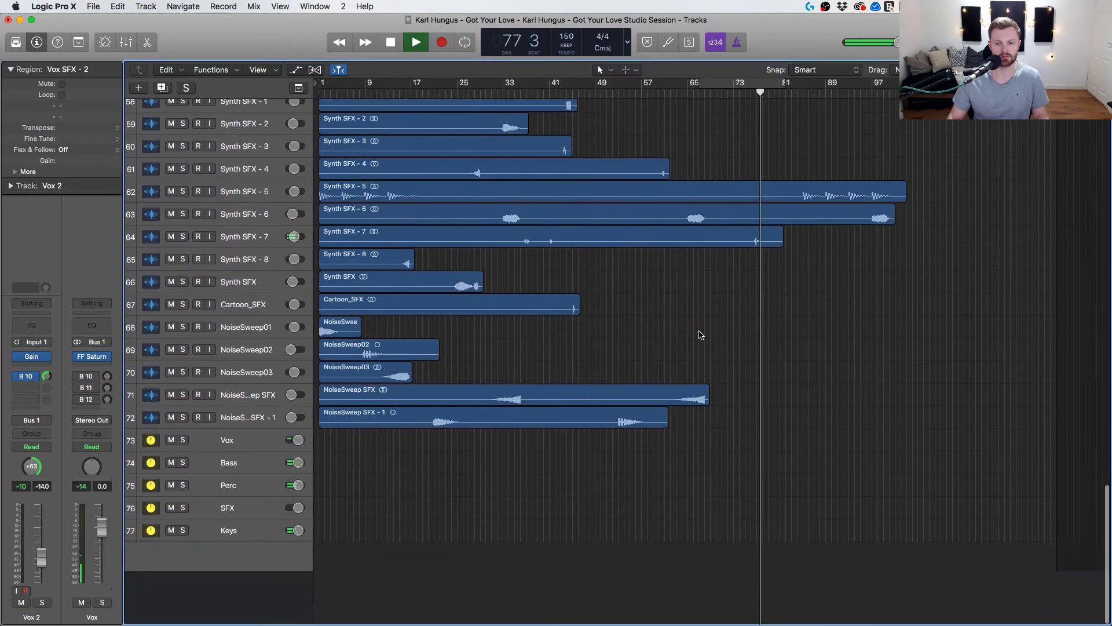
scroll(699, 331, "up", 15)
key("super+2")
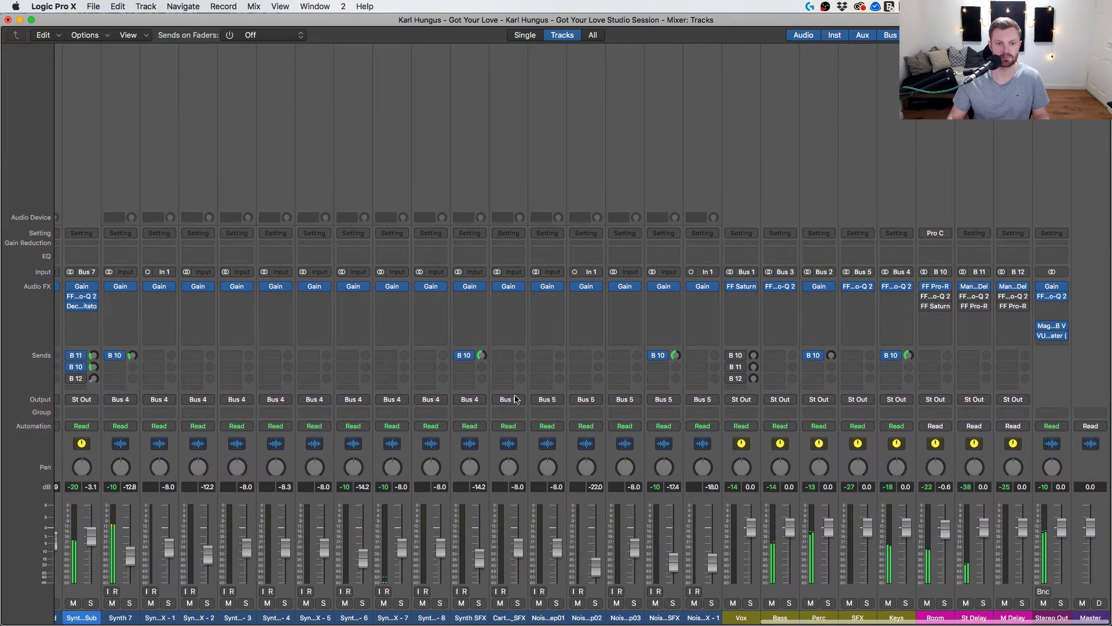
Open Magic AB V2 on Stereo Out and select What So Not - Jaguar as the reference.
key("v")
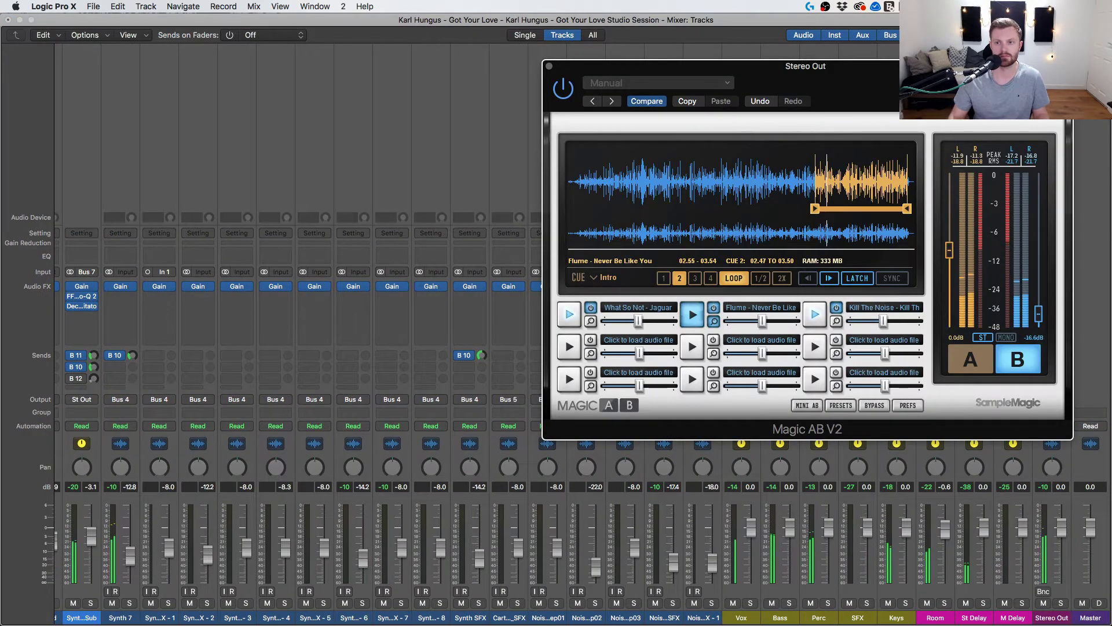
left_click_drag(907, 83, 642, 91)
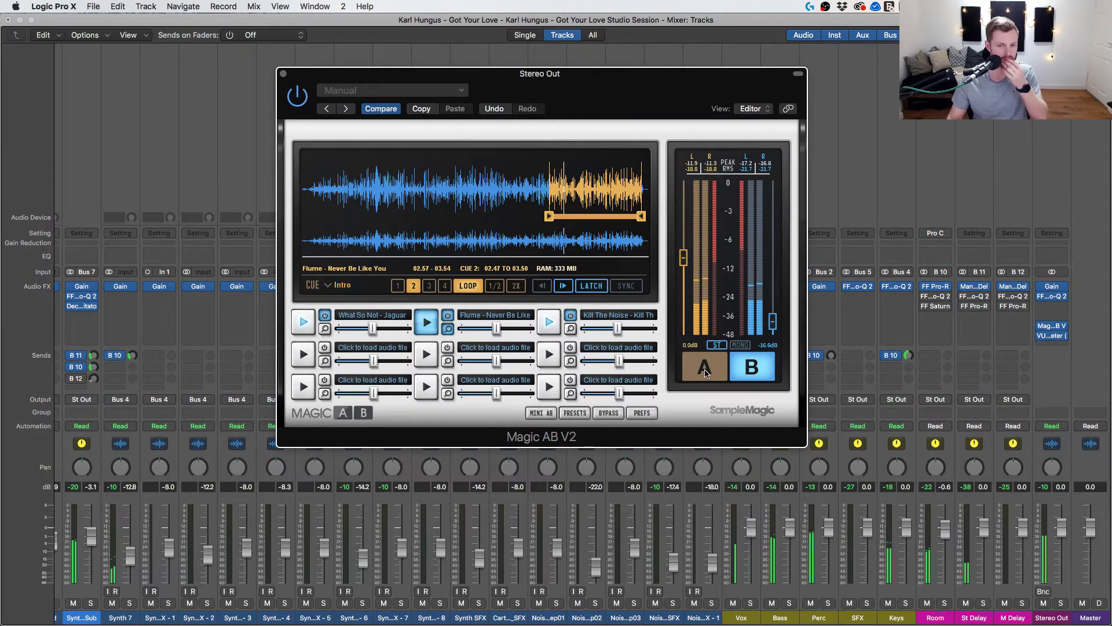
left_click(704, 369)
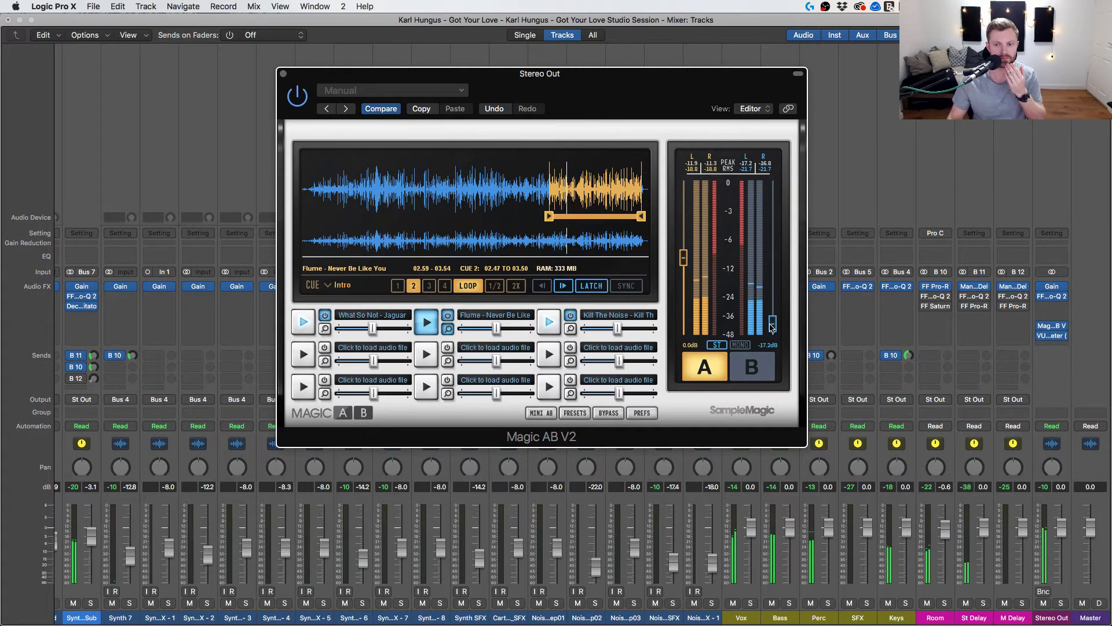
left_click(745, 376)
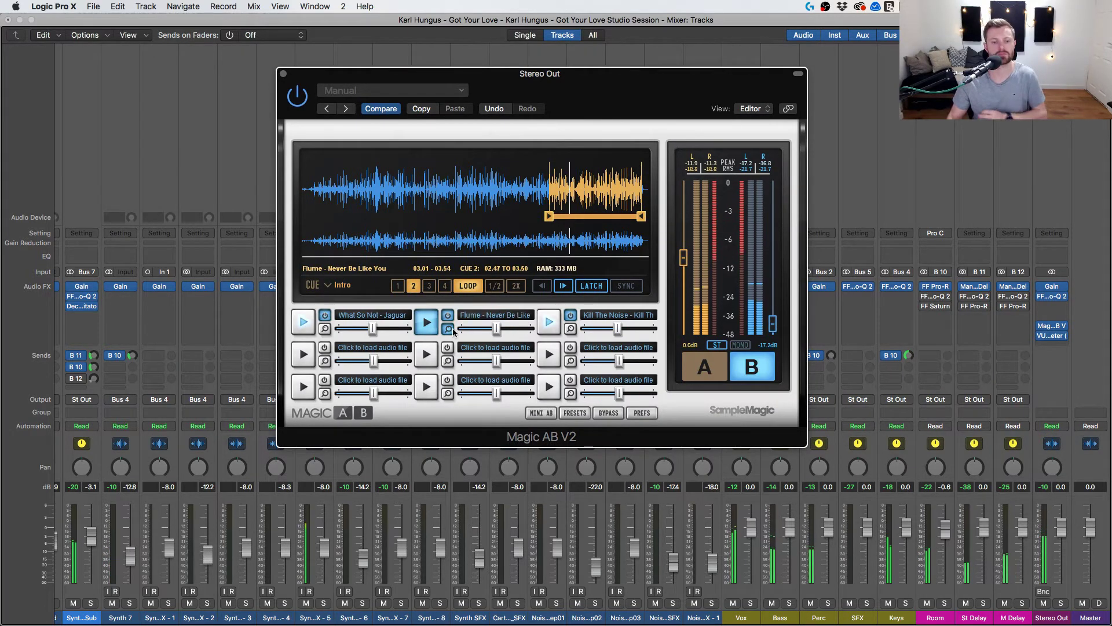
left_click(312, 328)
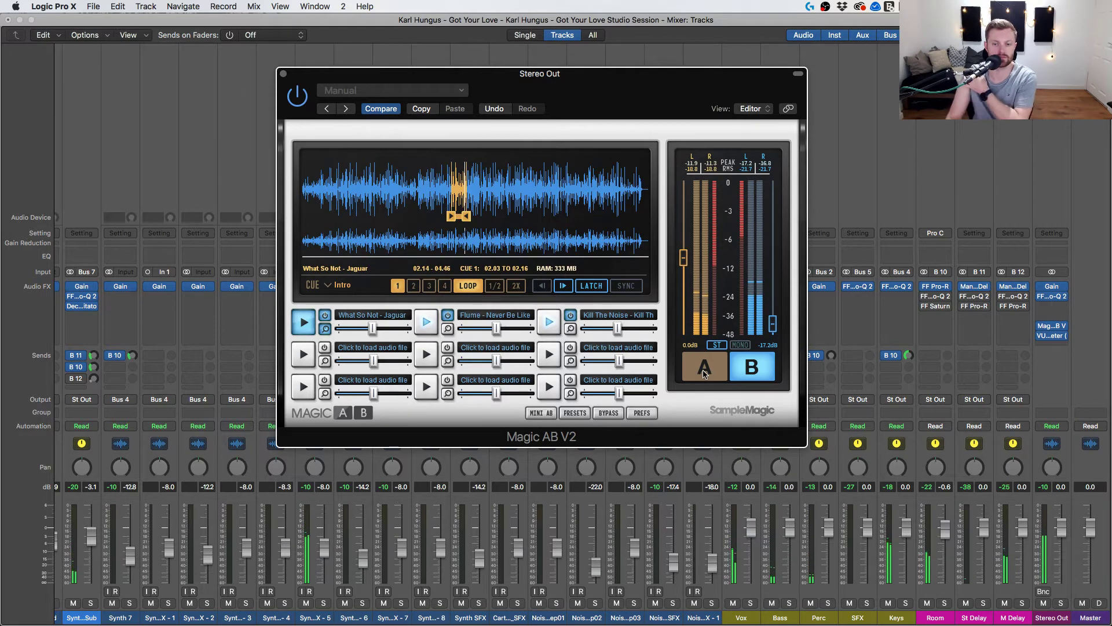
left_click(704, 374)
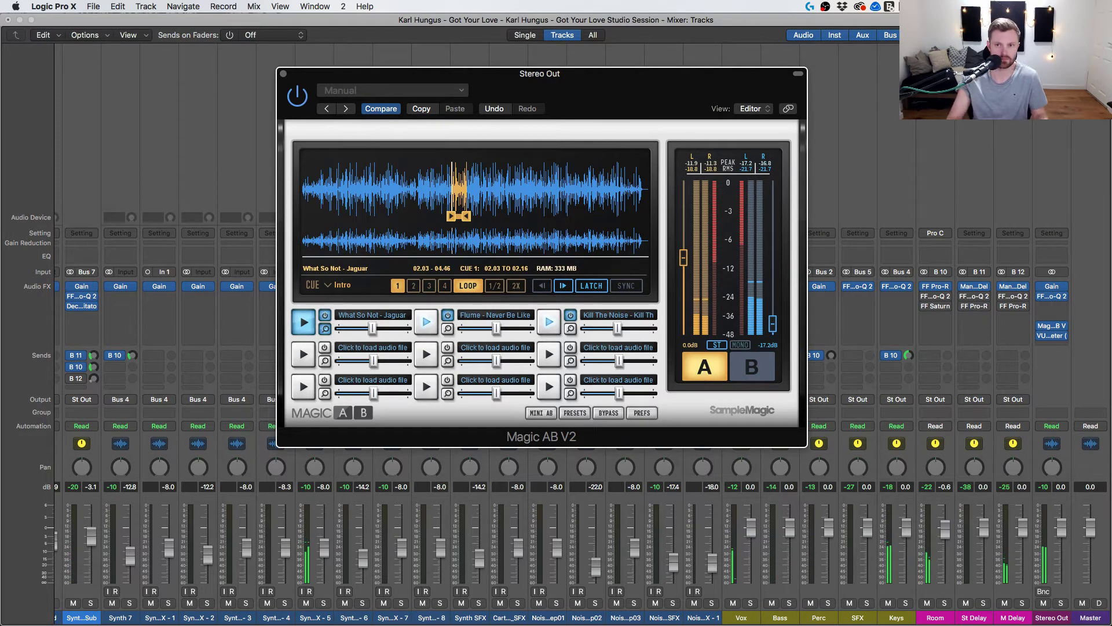
Start playback and lower the reference level to -18.0 dB, switching between reference and mix.
key("x")
left_click_drag(757, 76, 729, 135)
key("space")
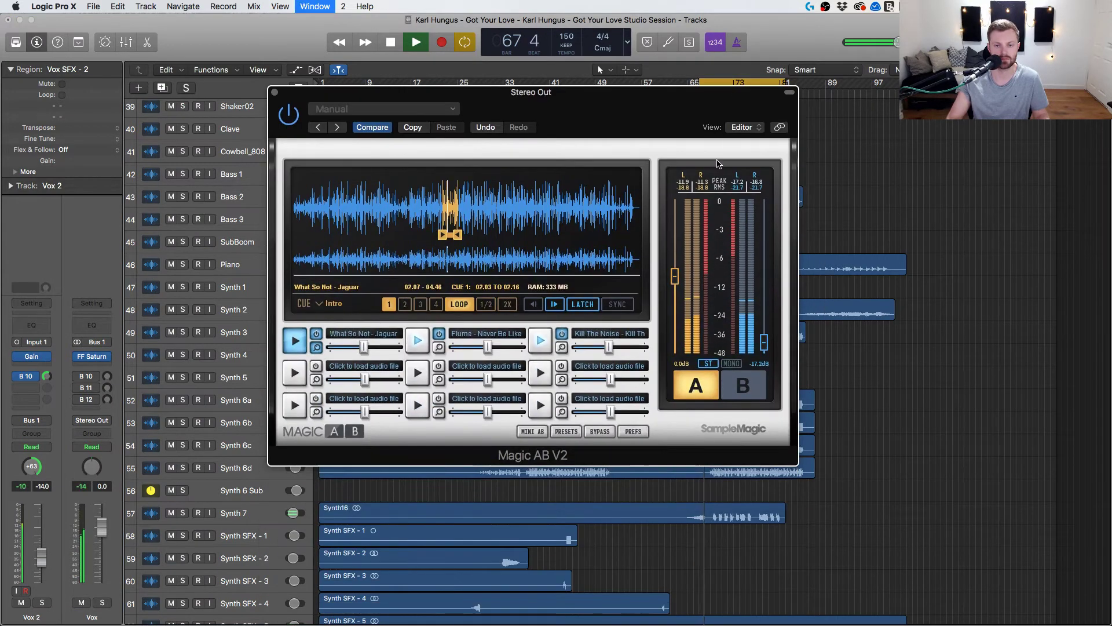
key("x")
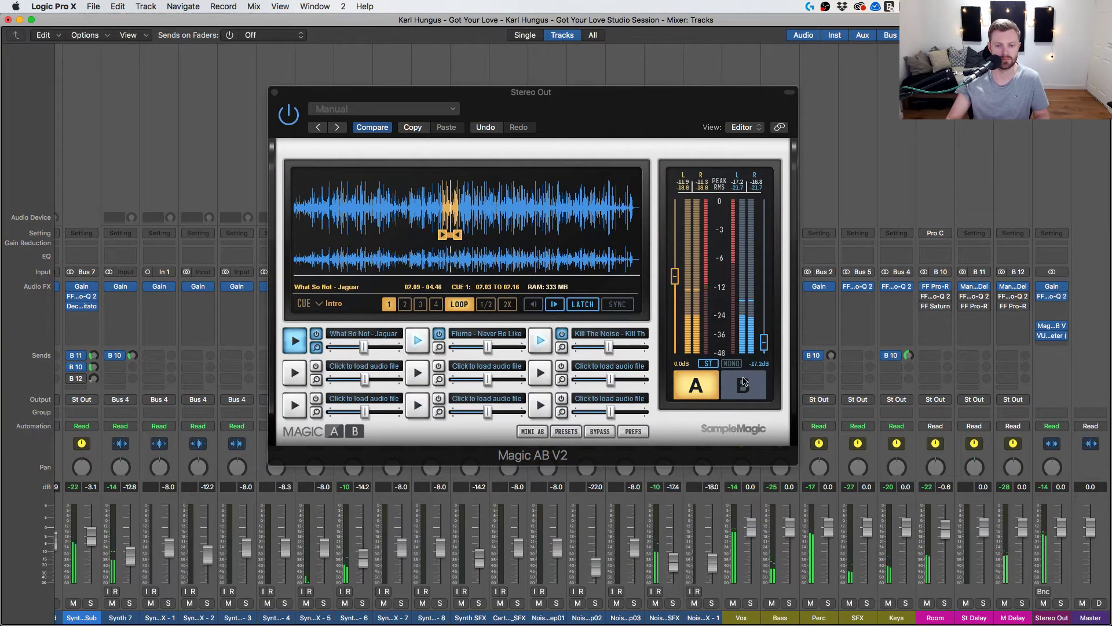
left_click(742, 389)
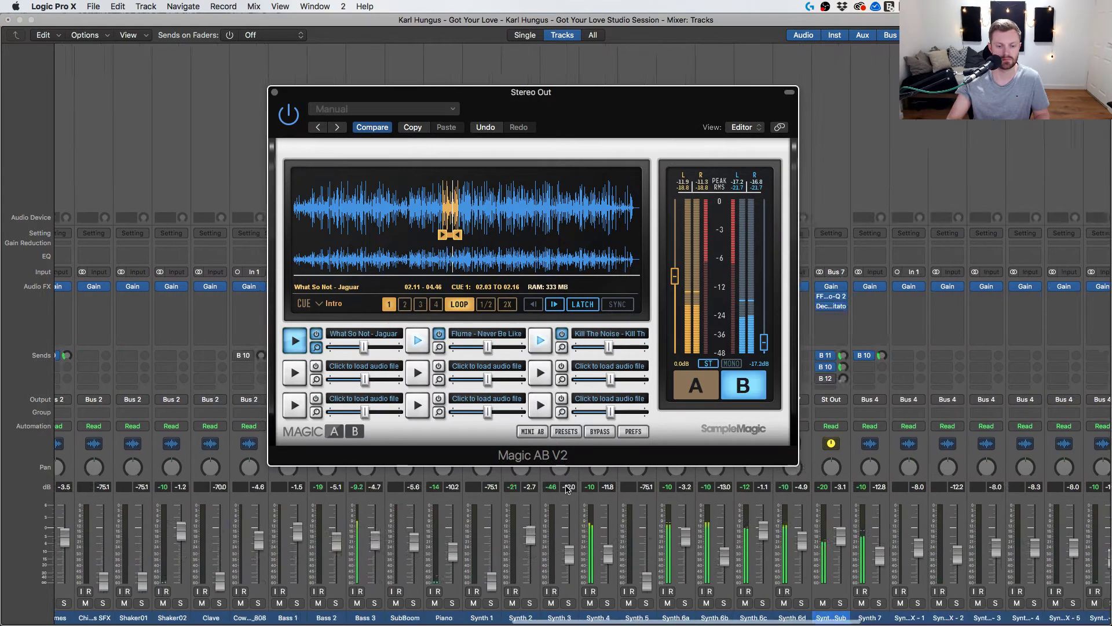
left_click_drag(763, 342, 764, 345)
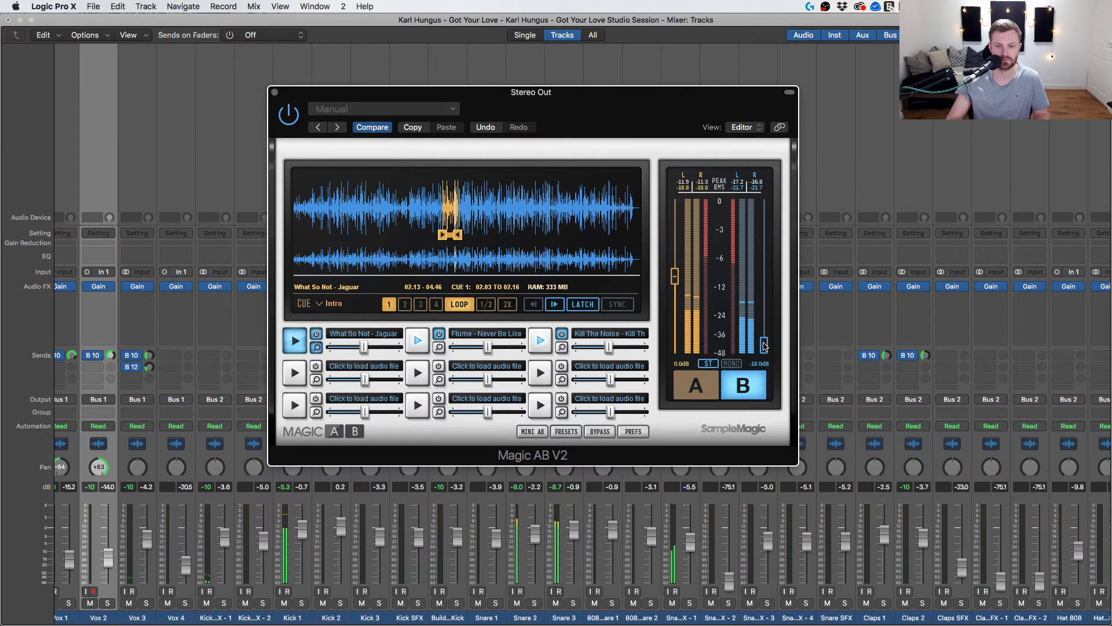
left_click(709, 390)
Compare reference and mix once more, then close Magic AB left on source A.
scroll(459, 532, "left", 2)
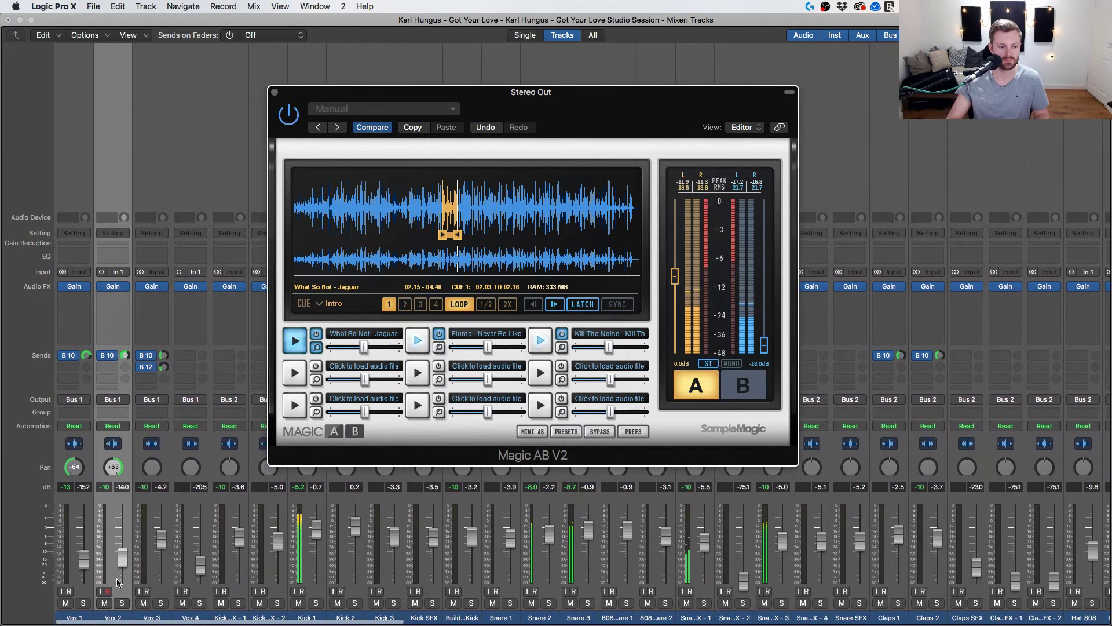
left_click_drag(156, 540, 160, 544)
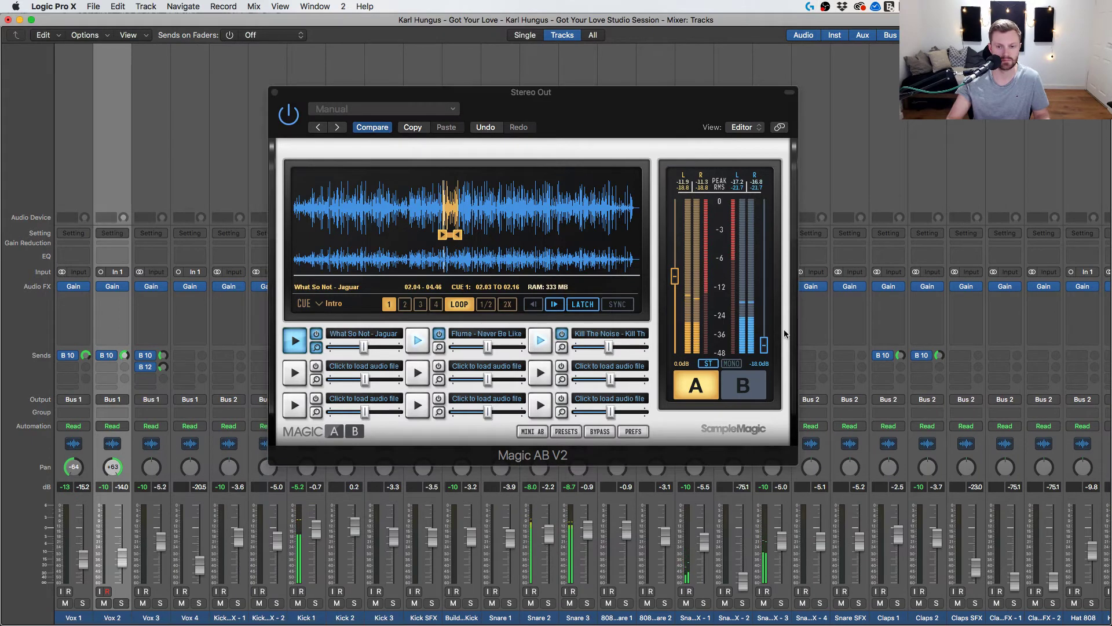
left_click(723, 394)
left_click(706, 393)
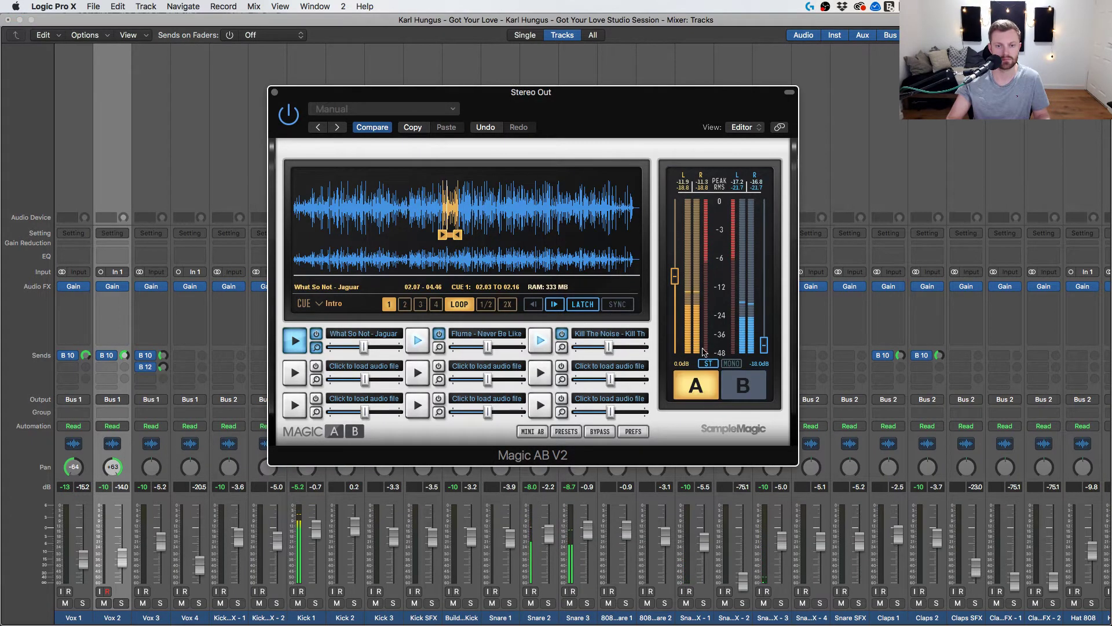
left_click(274, 92)
scroll(642, 310, "left", 5)
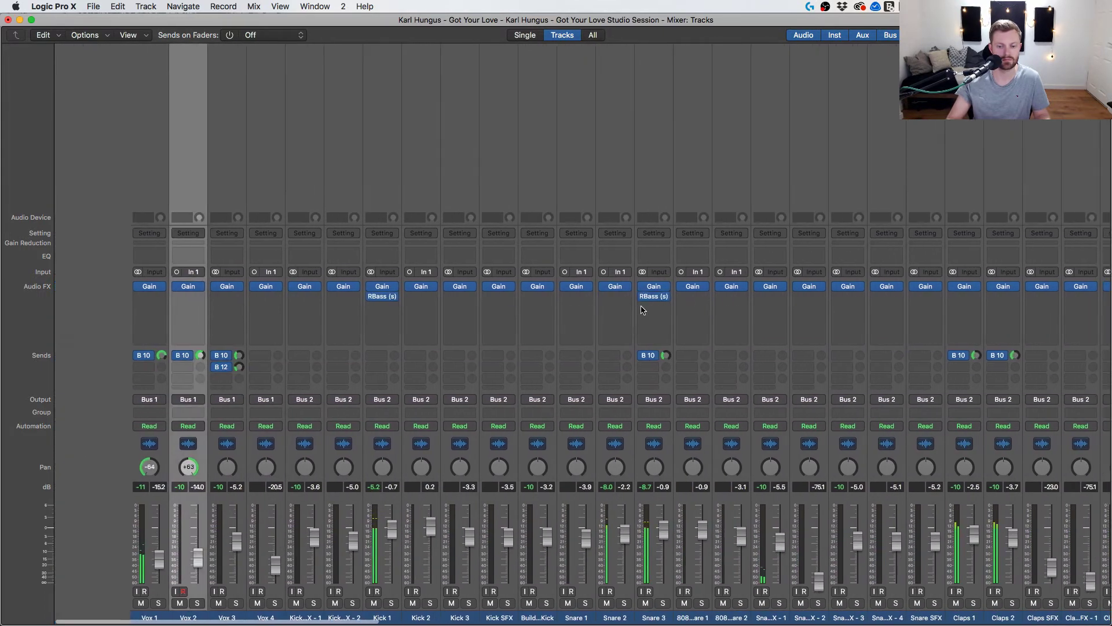
Nudge Bass 2's fader up to -4.6 dB and pull up the plug-in list for its empty Audio FX slot.
scroll(642, 310, "right", 3)
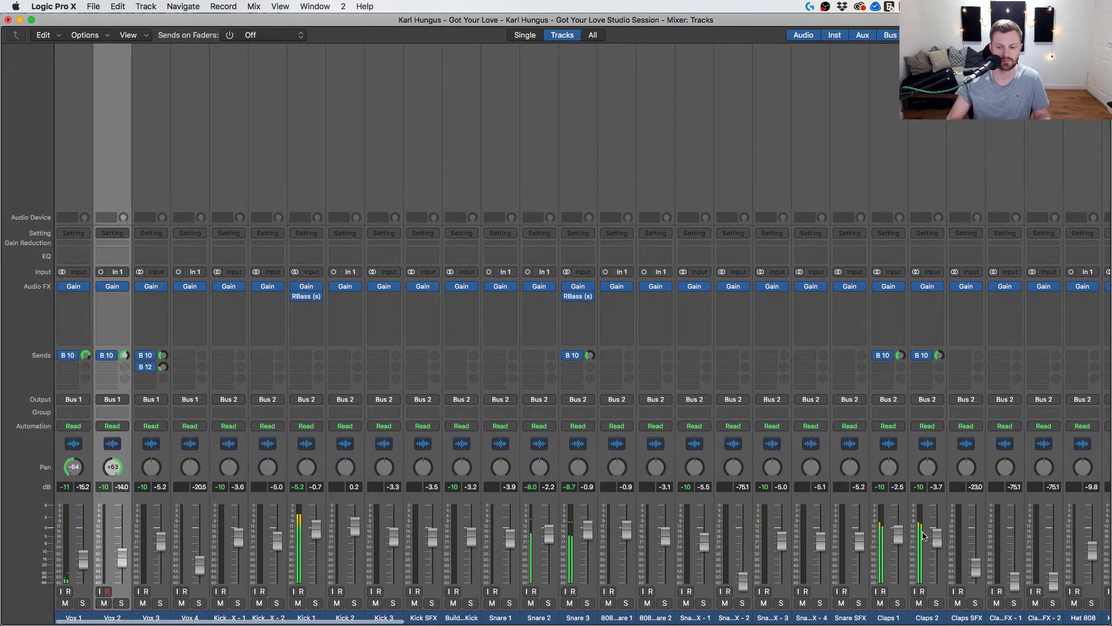
scroll(923, 535, "right", 4)
scroll(563, 531, "right", 20)
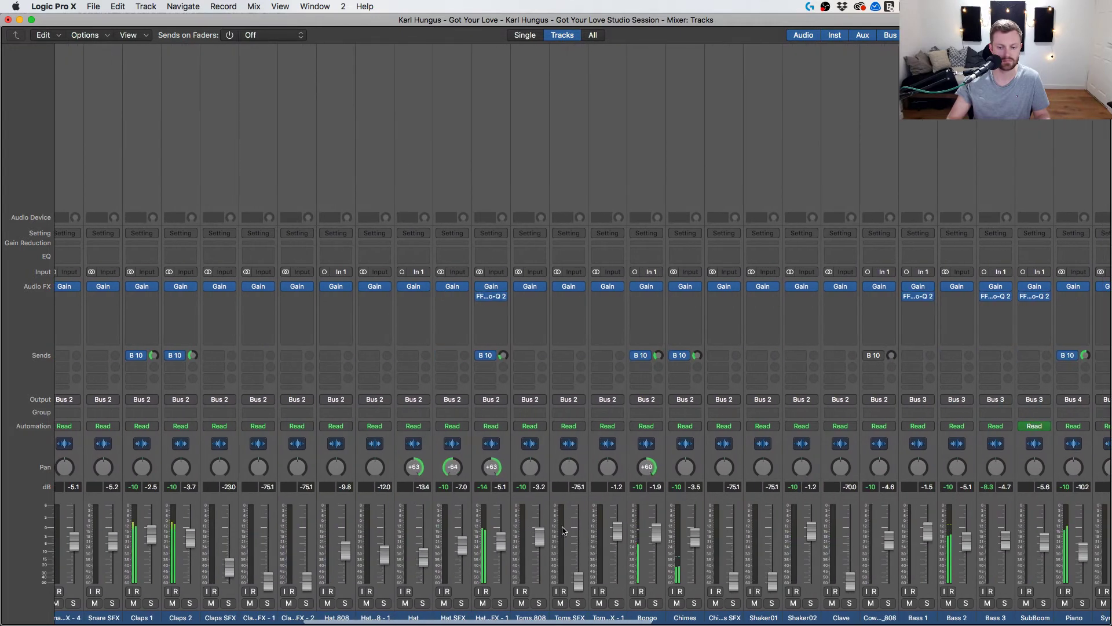
scroll(654, 533, "right", 8)
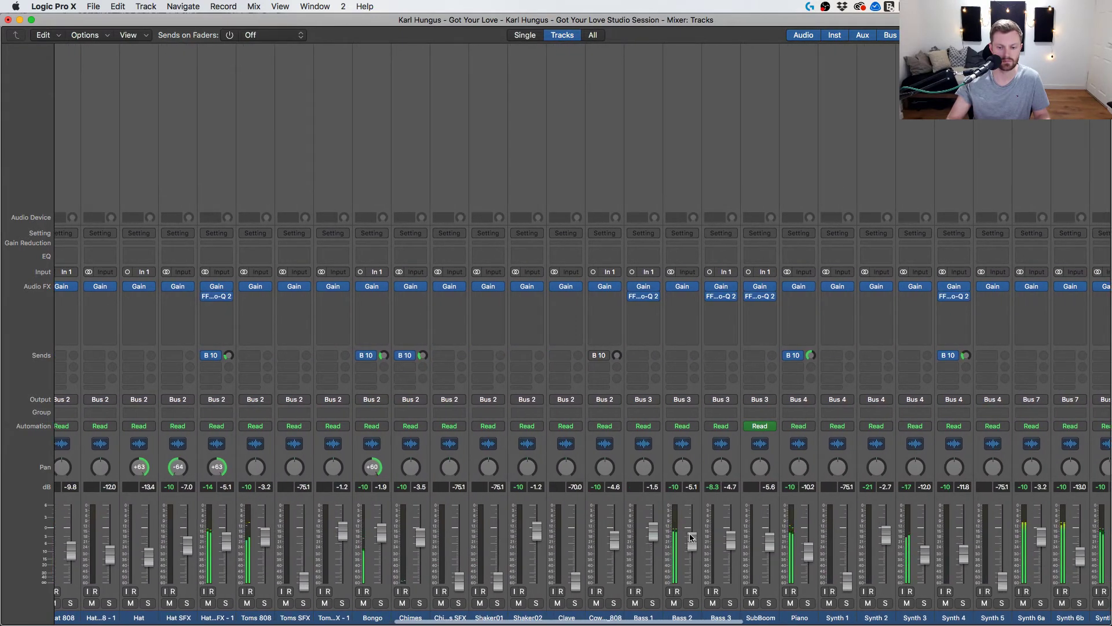
left_click_drag(692, 540, 691, 526)
left_click(680, 306)
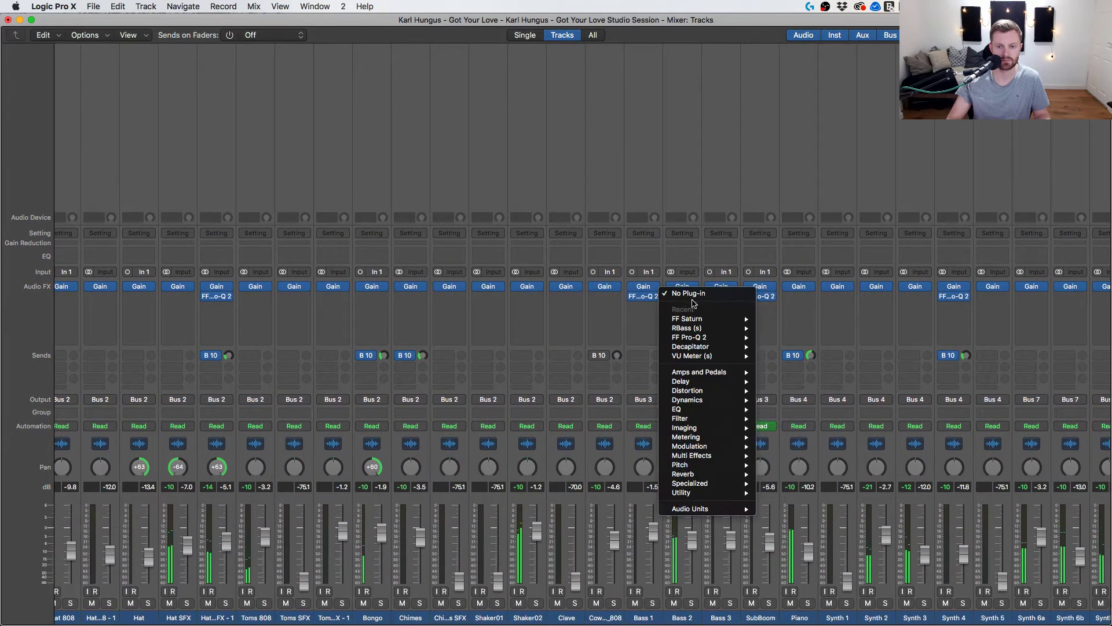
Put FF Pro-Q 2 (Stereo) on Bass 2 with a low cut, bass boost and -2 dB high shelf; lower Bass 3.
left_click(774, 337)
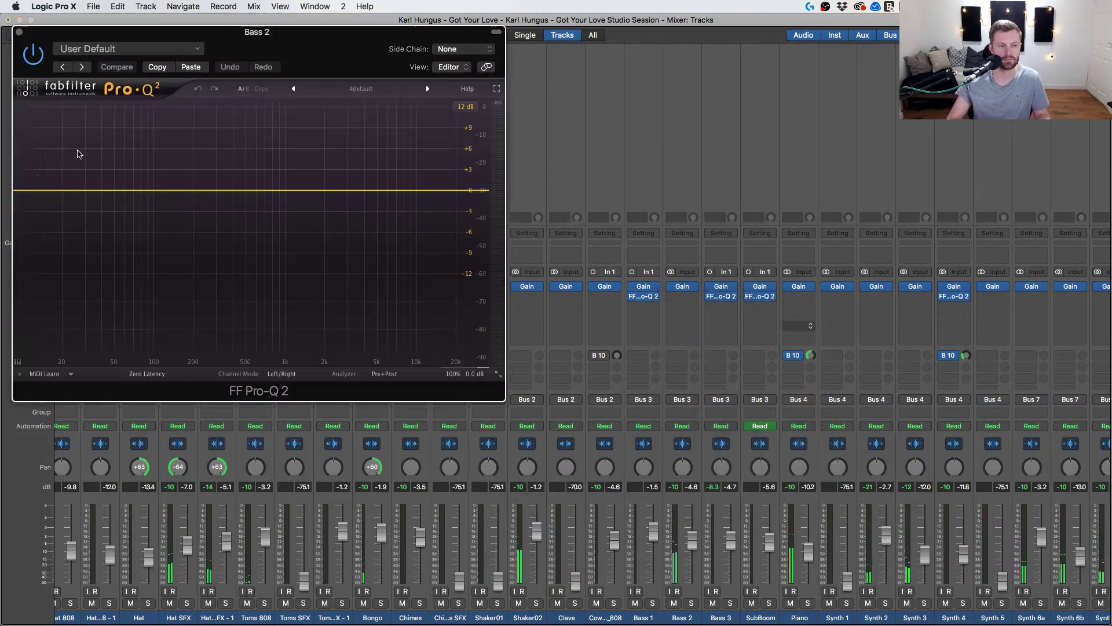
double_click(36, 192)
left_click_drag(730, 540, 730, 549)
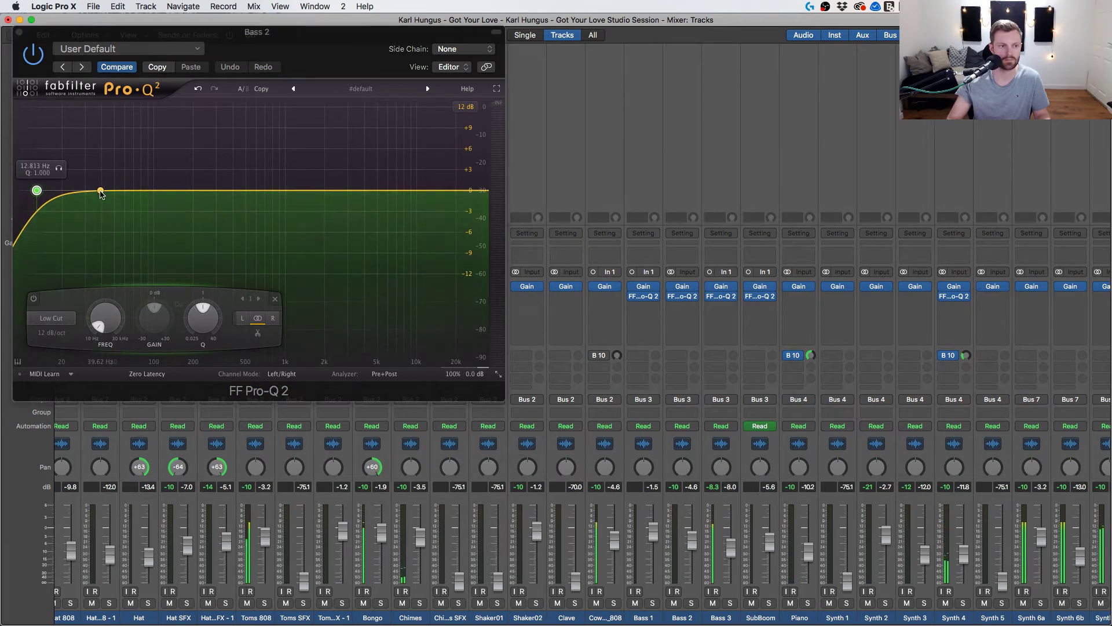
left_click_drag(100, 190, 114, 171)
left_click(315, 190)
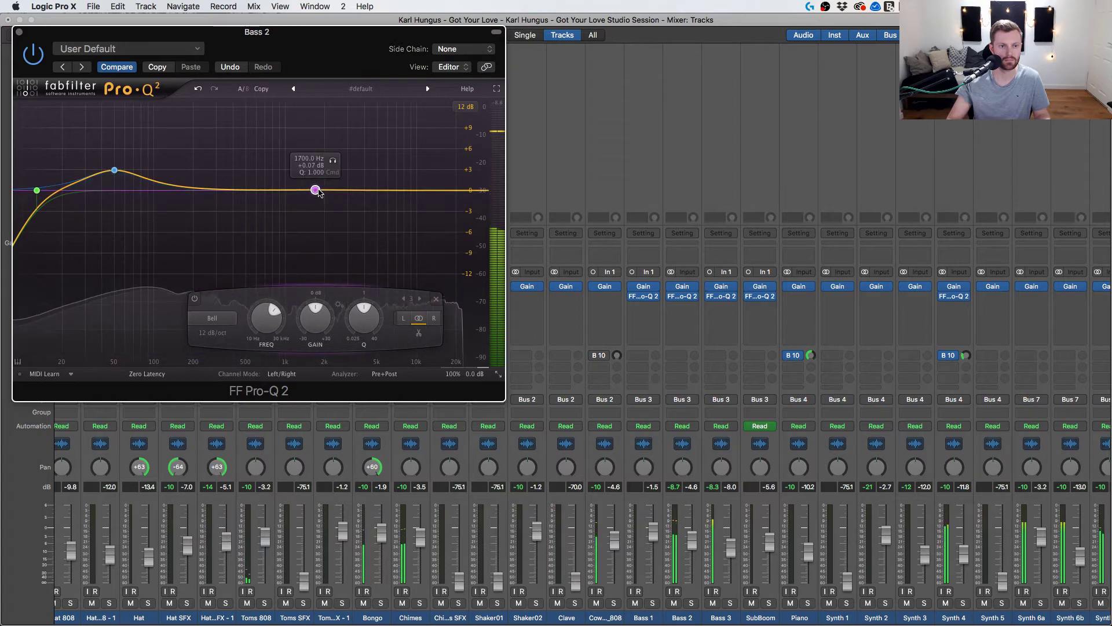
left_click(212, 318)
left_click(218, 366)
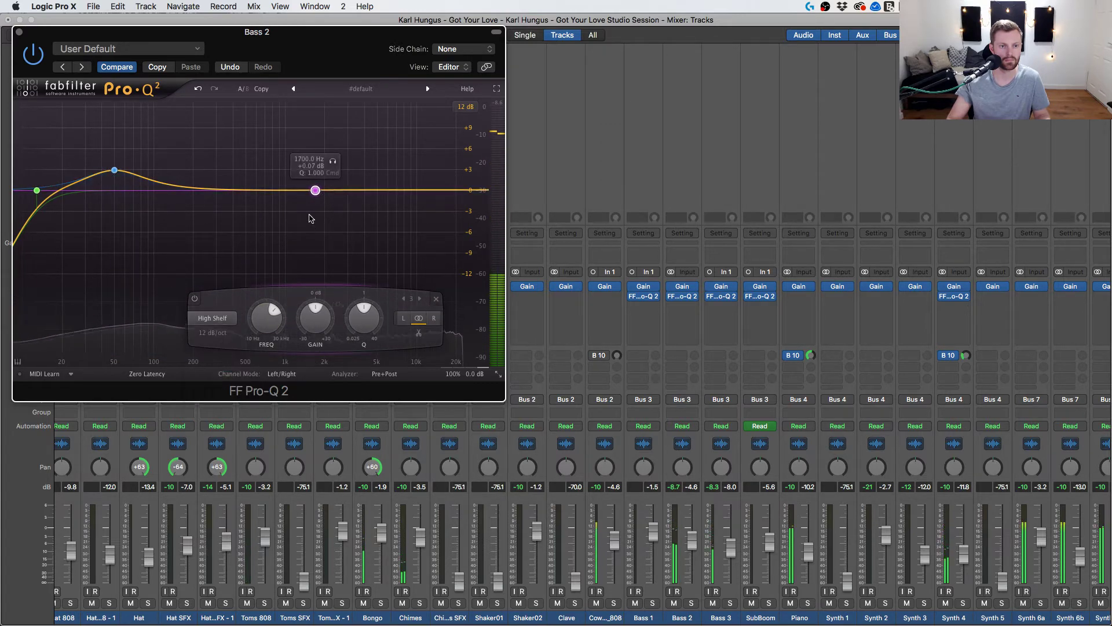
left_click_drag(315, 191, 222, 207)
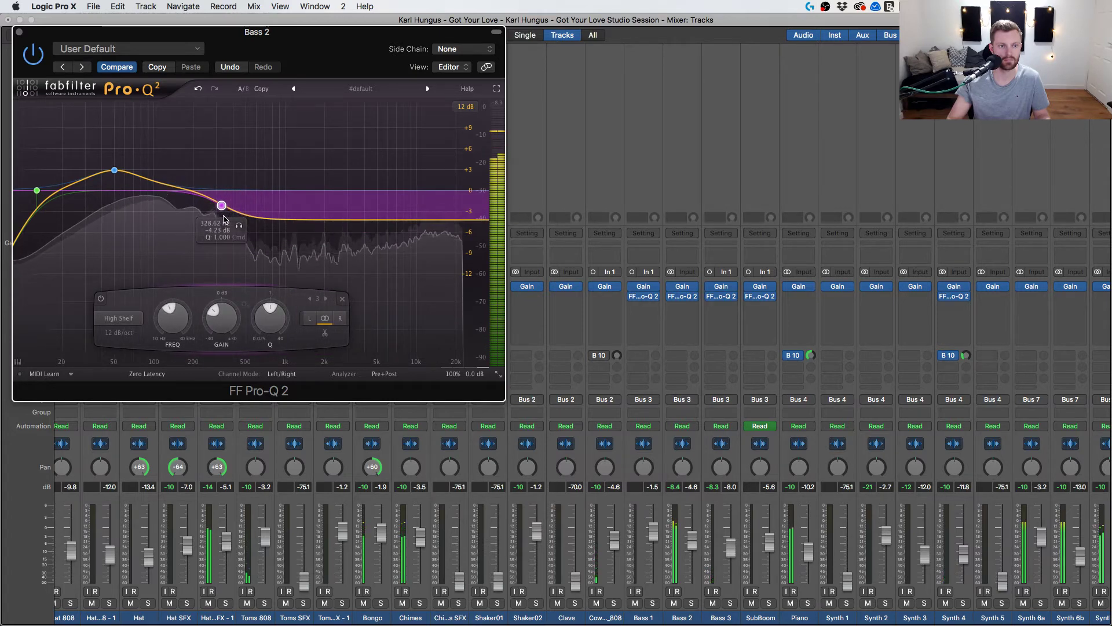
Raise Bass 2's low-cut frequency to about 35 Hz.
left_click(115, 171)
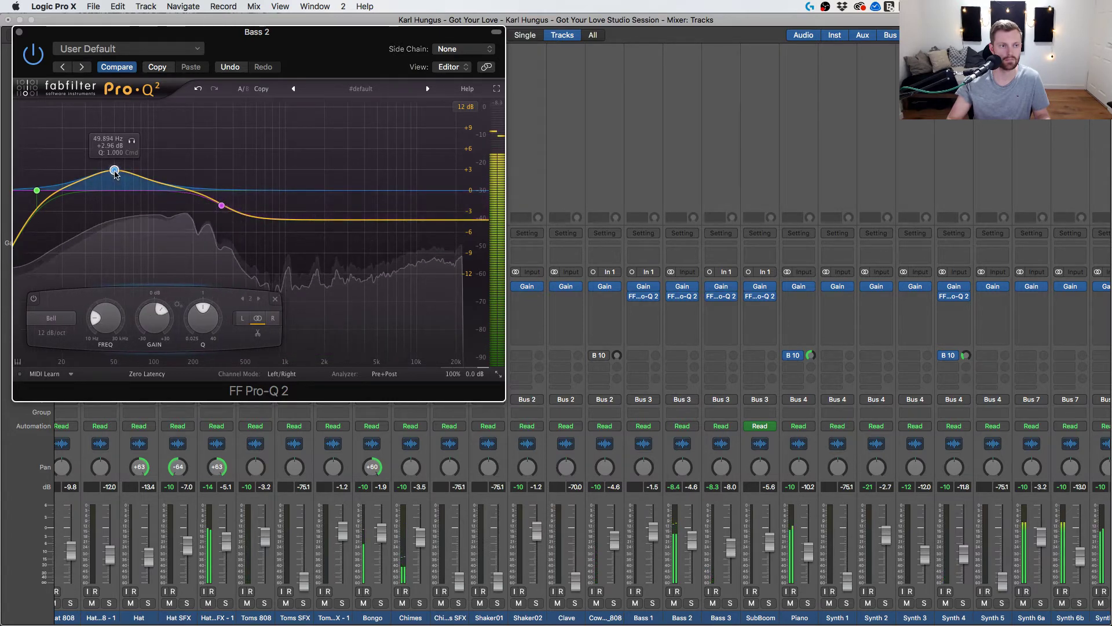
left_click_drag(37, 190, 141, 172)
left_click_drag(70, 189, 77, 190)
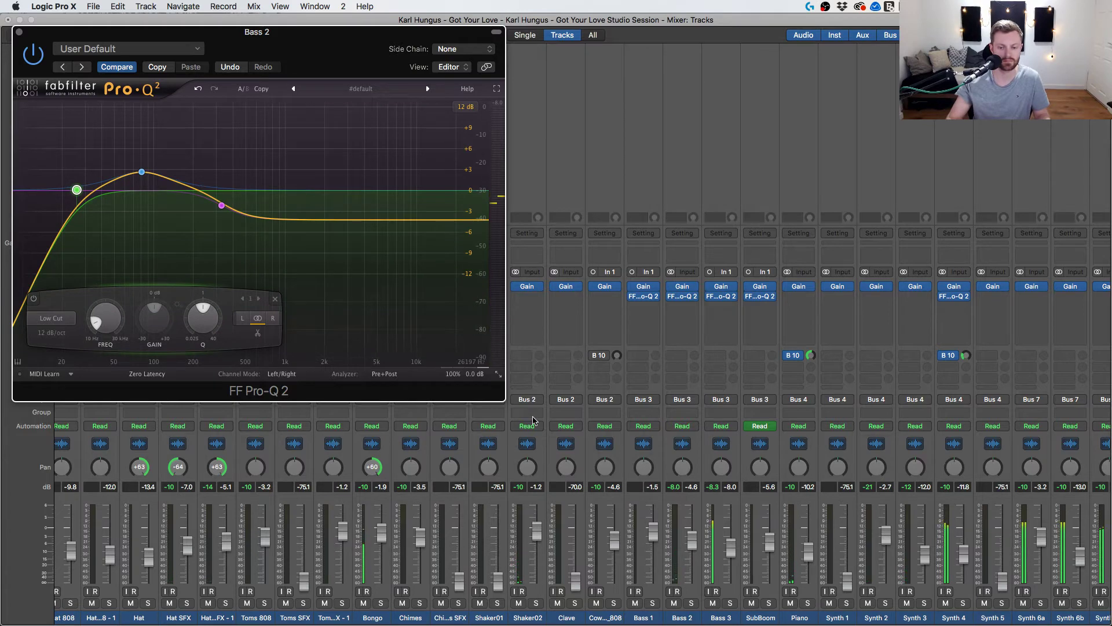
Mute the Room aux channel.
left_click(707, 549)
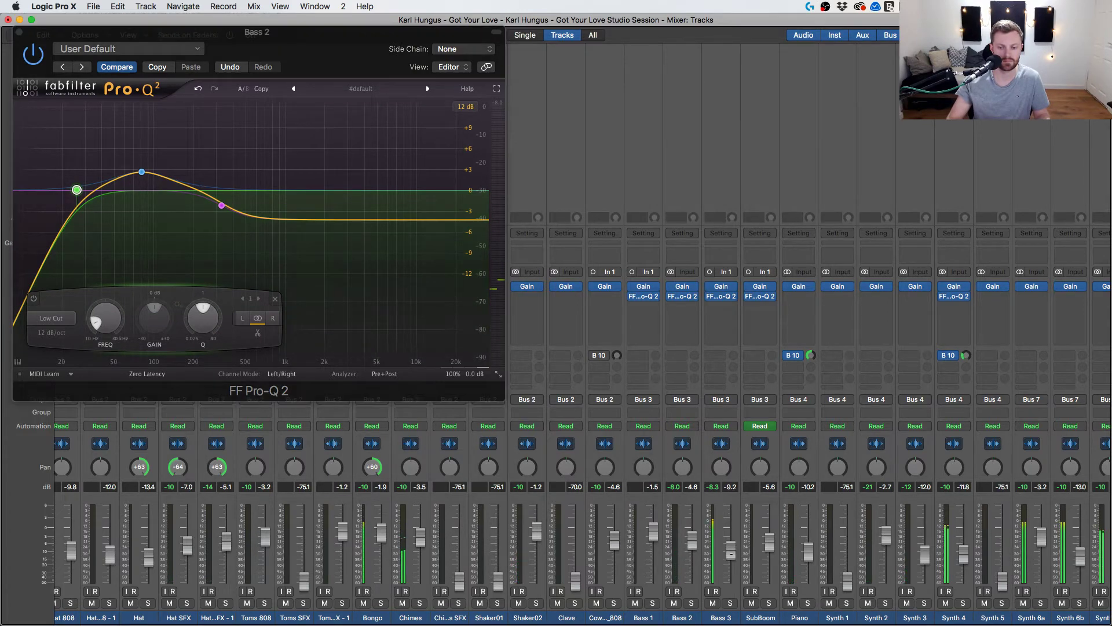
scroll(738, 515, "right", 10)
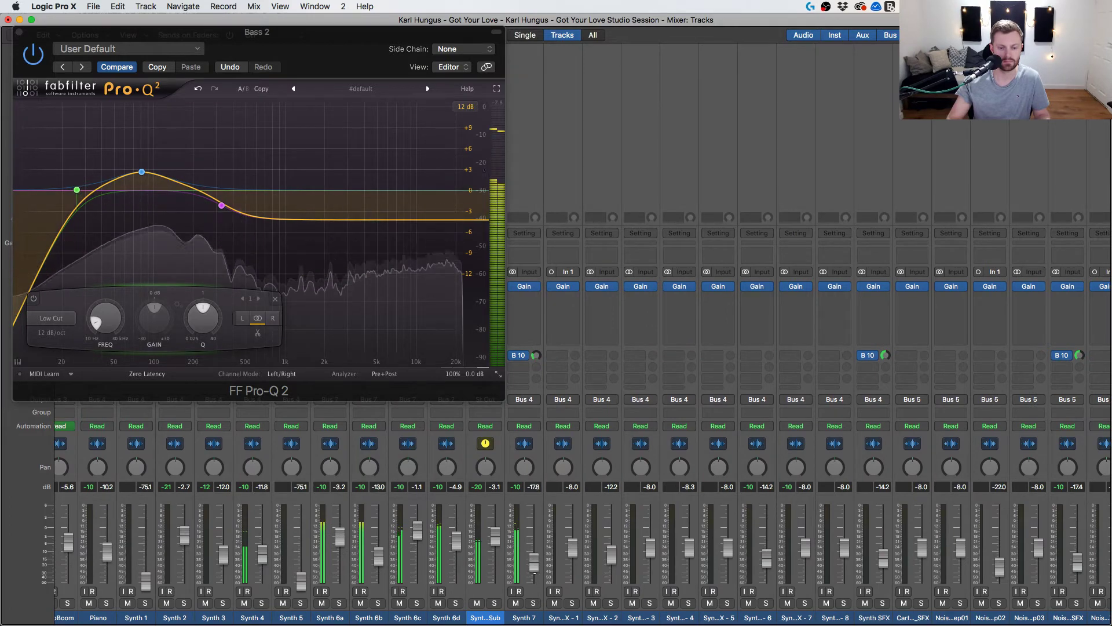
scroll(788, 527, "right", 6)
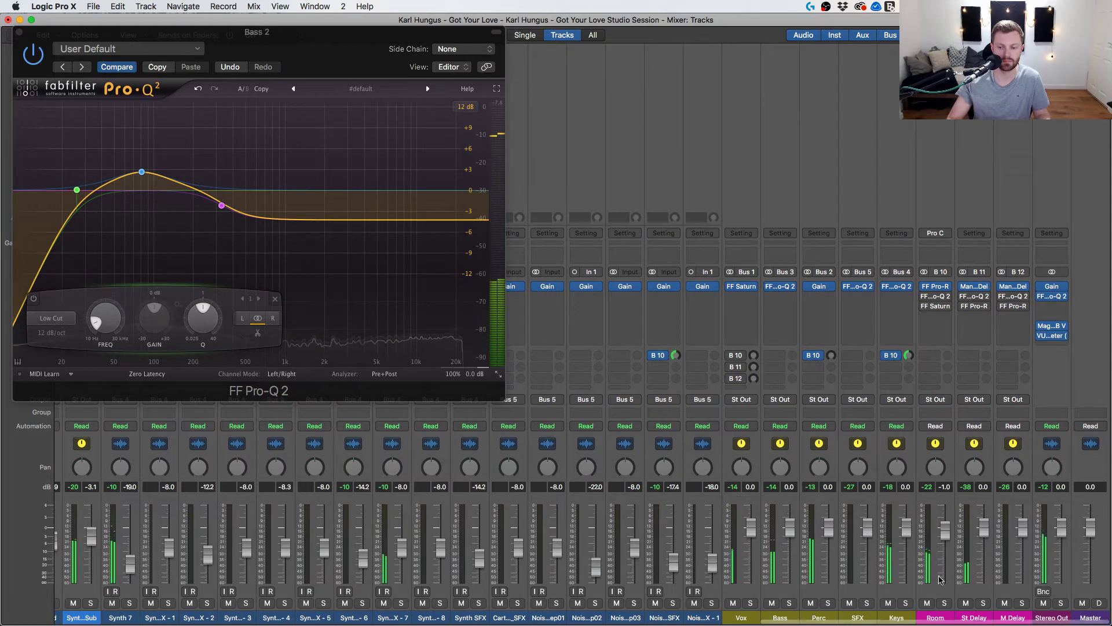
left_click(928, 603)
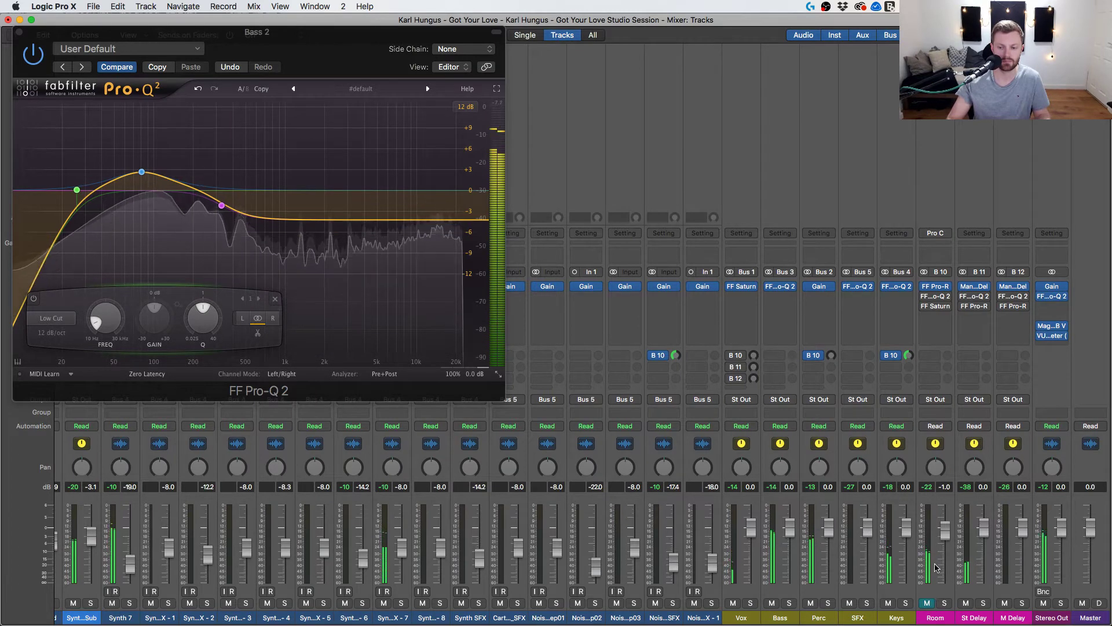
scroll(647, 499, "left", 8)
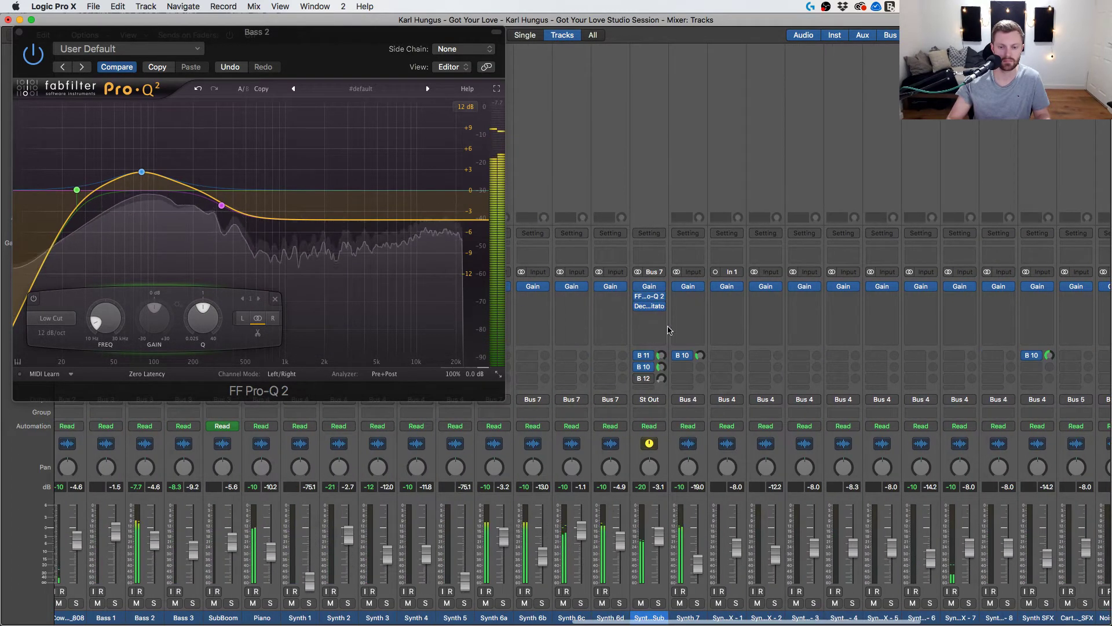
Set Synth Sub's B 11 send to about -15 dB, stop playback, and close the Pro-Q 2 window.
left_click_drag(661, 356, 663, 363)
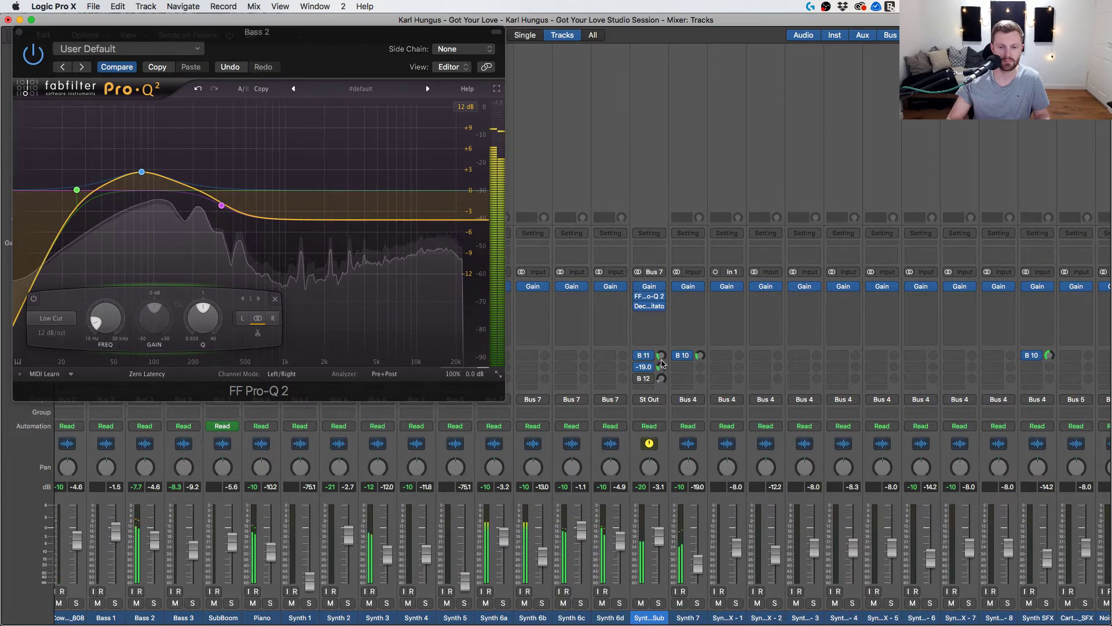
mouse_move(661, 355)
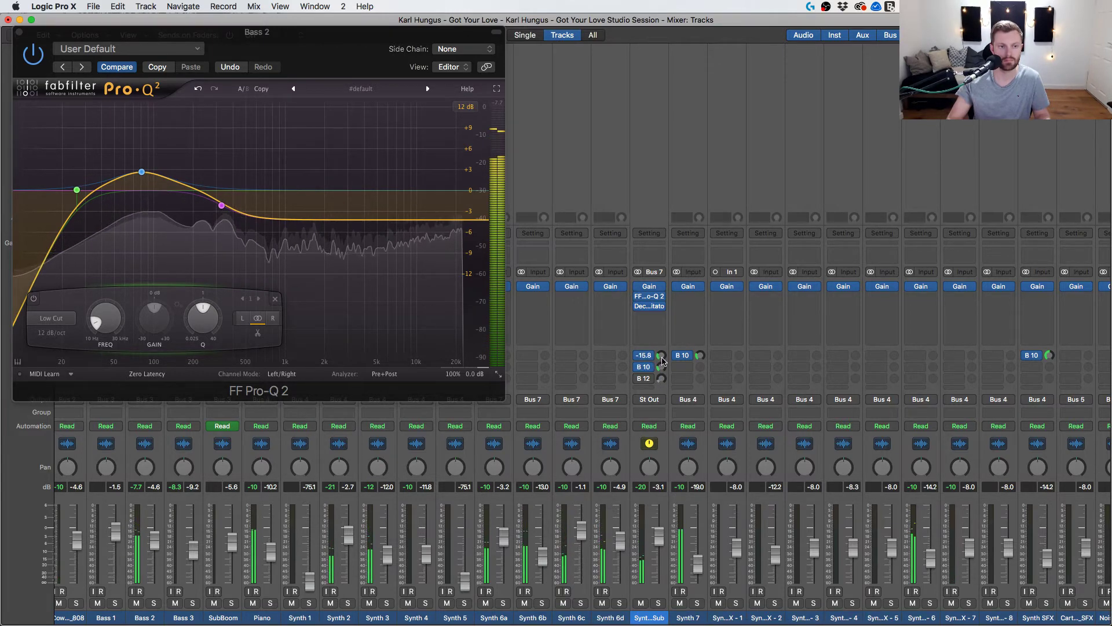
key("space")
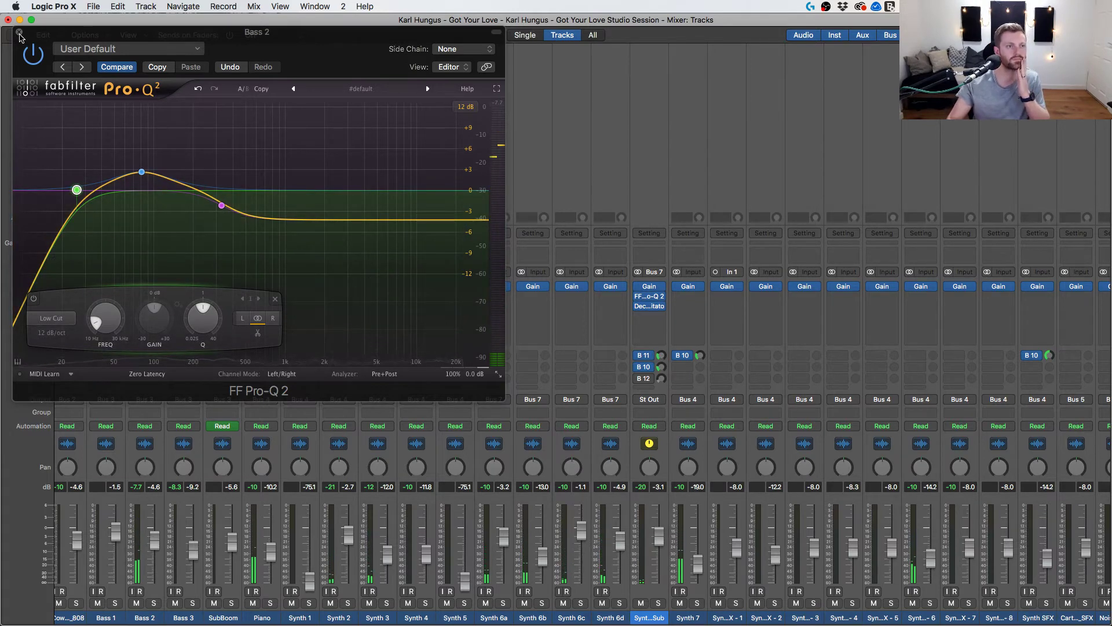
left_click(19, 32)
scroll(658, 169, "right", 10)
Toggle Magic AB between the mix and the reference track to compare them.
mouse_move(1064, 325)
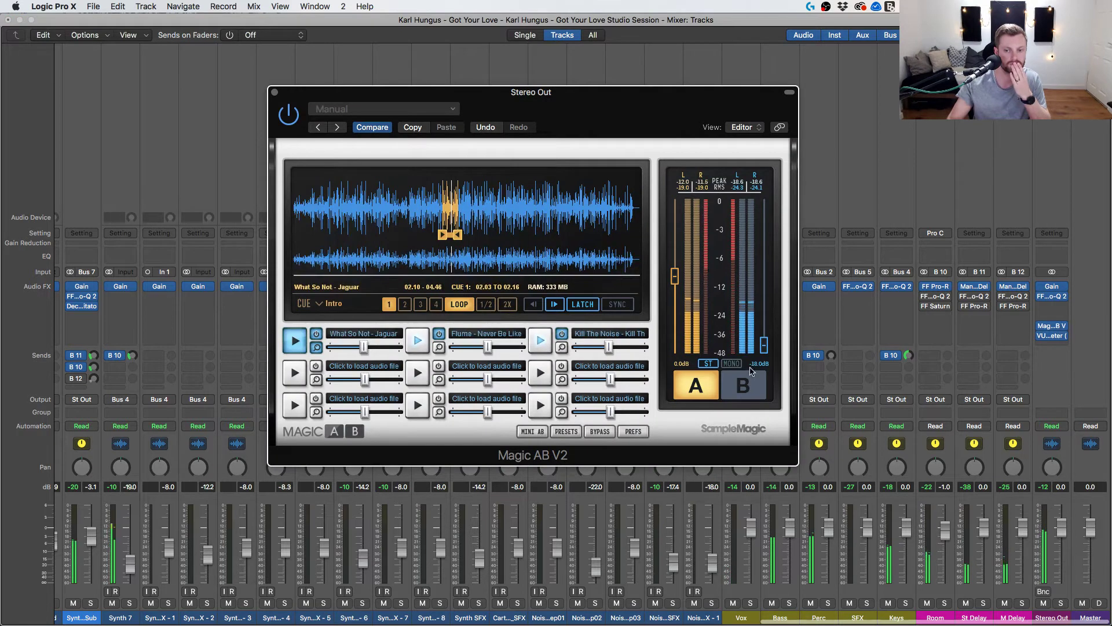
left_click(751, 373)
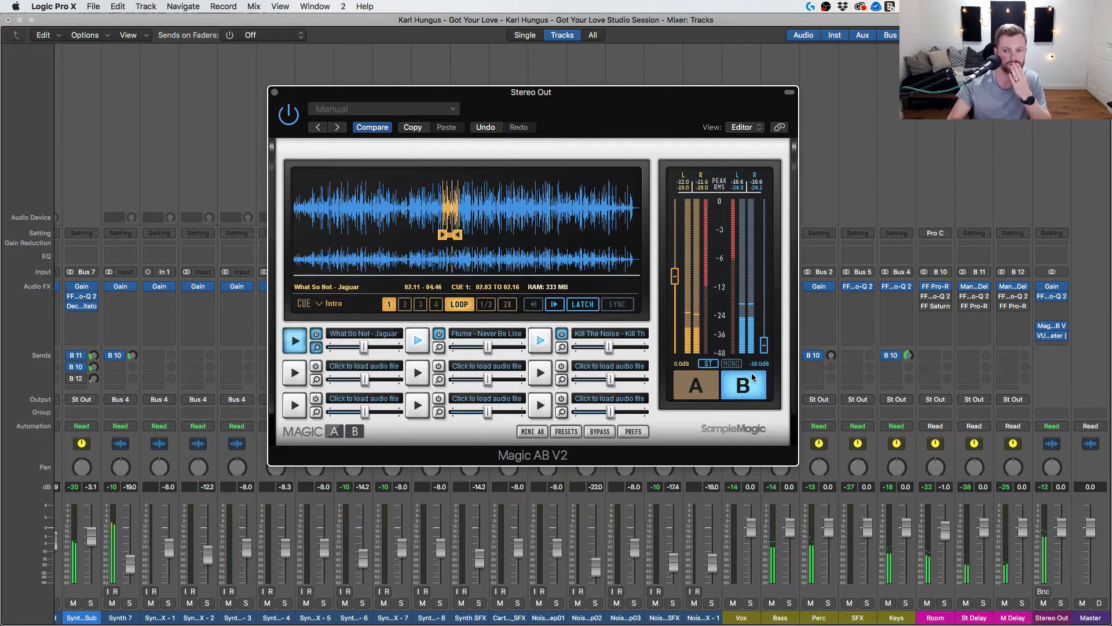
left_click(693, 393)
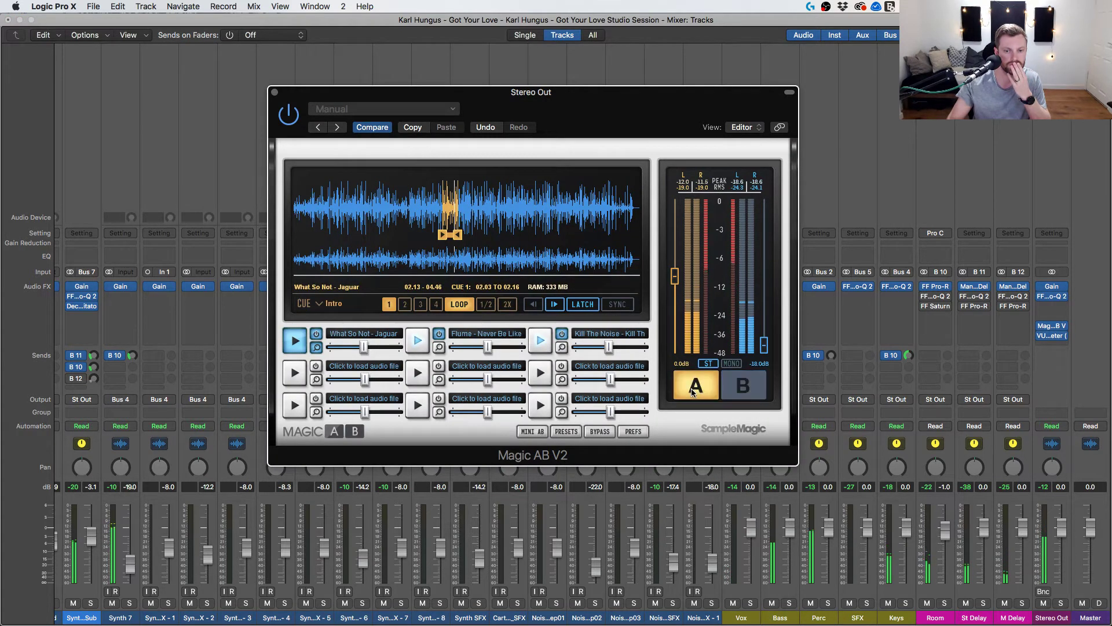
left_click(742, 390)
scroll(180, 353, "left", 15)
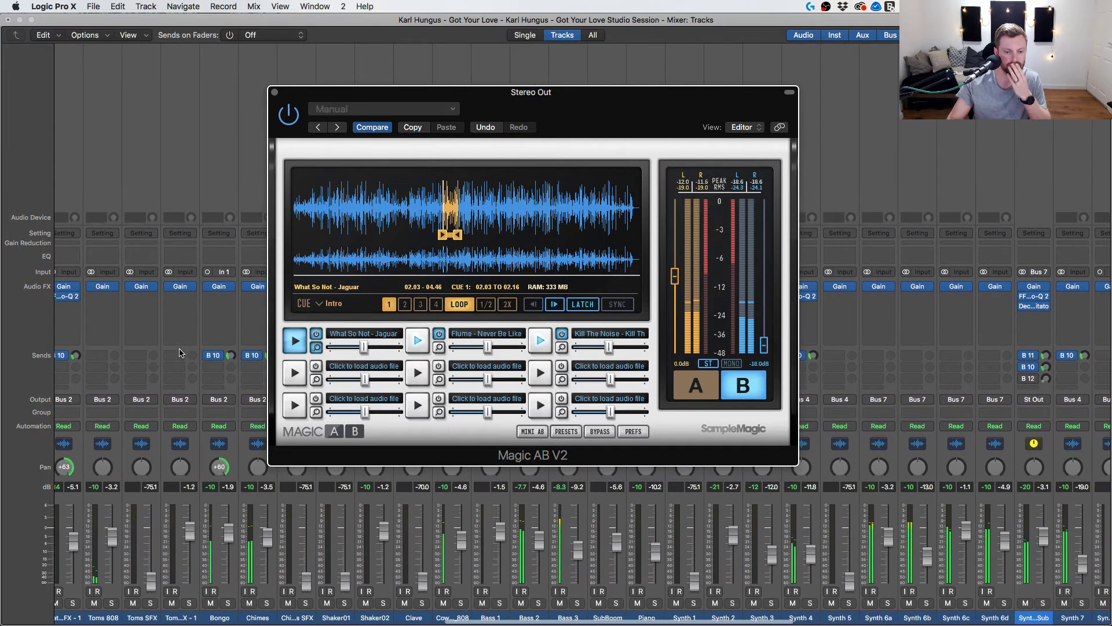
scroll(179, 352, "left", 10)
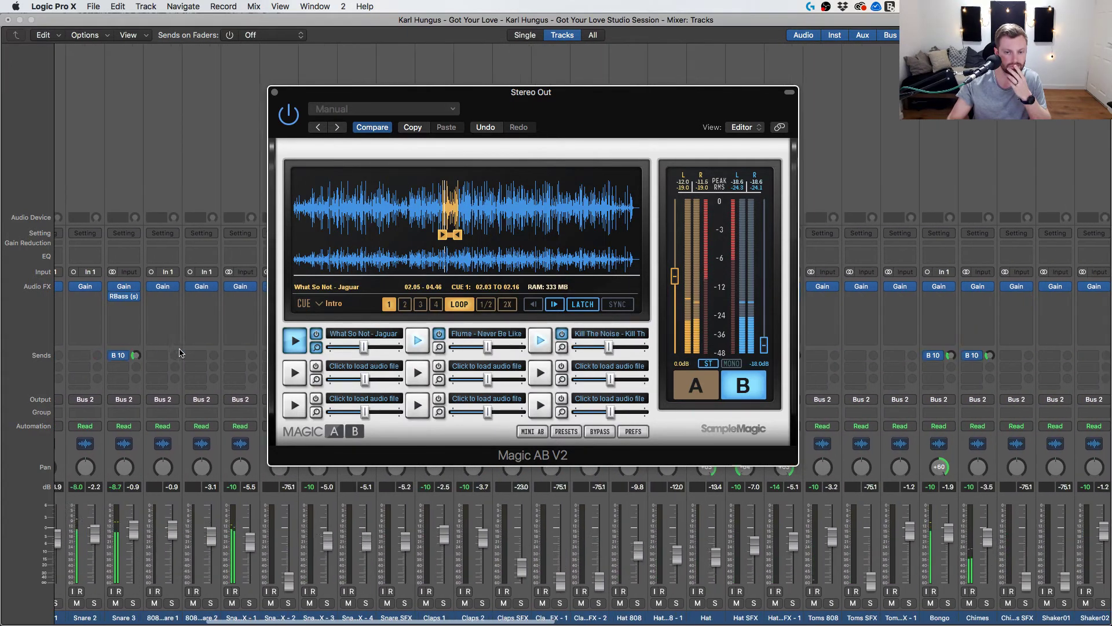
Select the Flume - Never Be Like You reference, then open Kick 1's RBass effect.
left_click(412, 346)
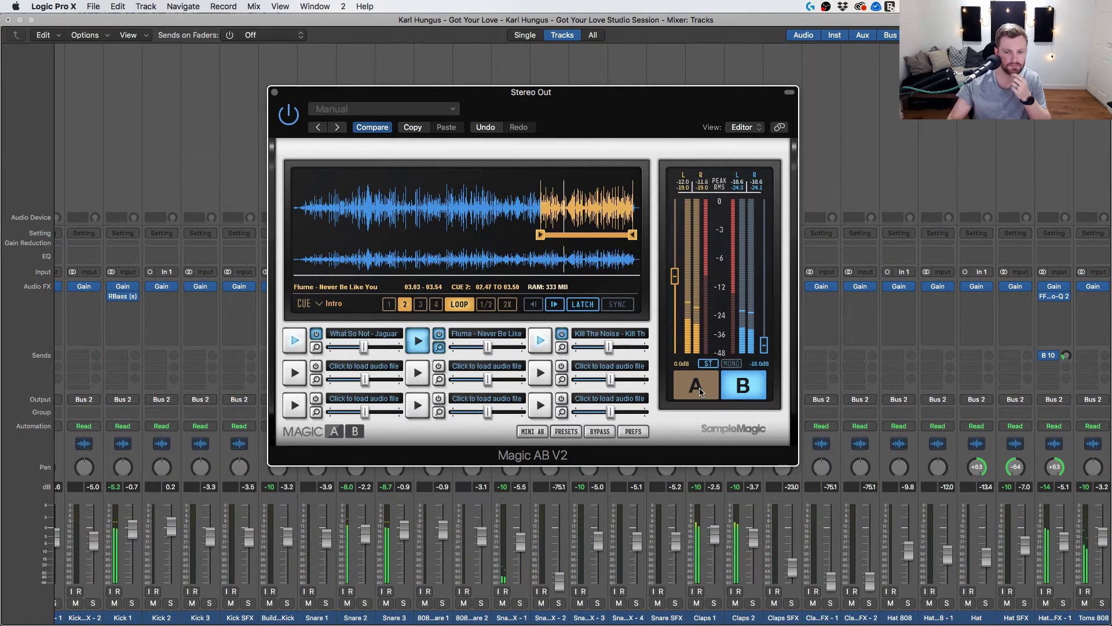
left_click_drag(640, 109, 884, 109)
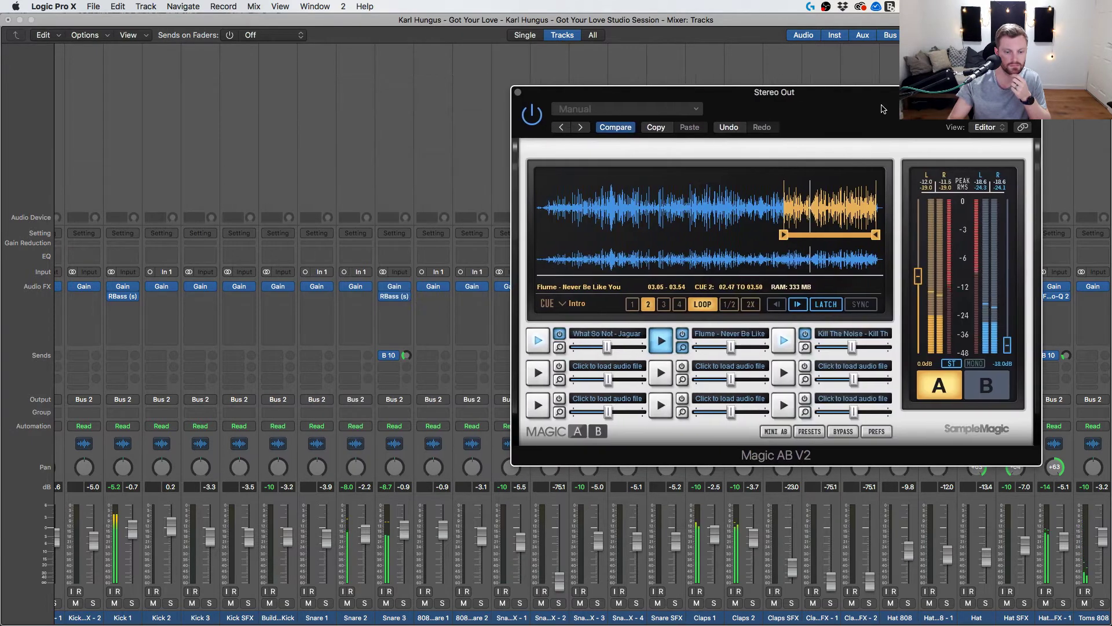
left_click(121, 297)
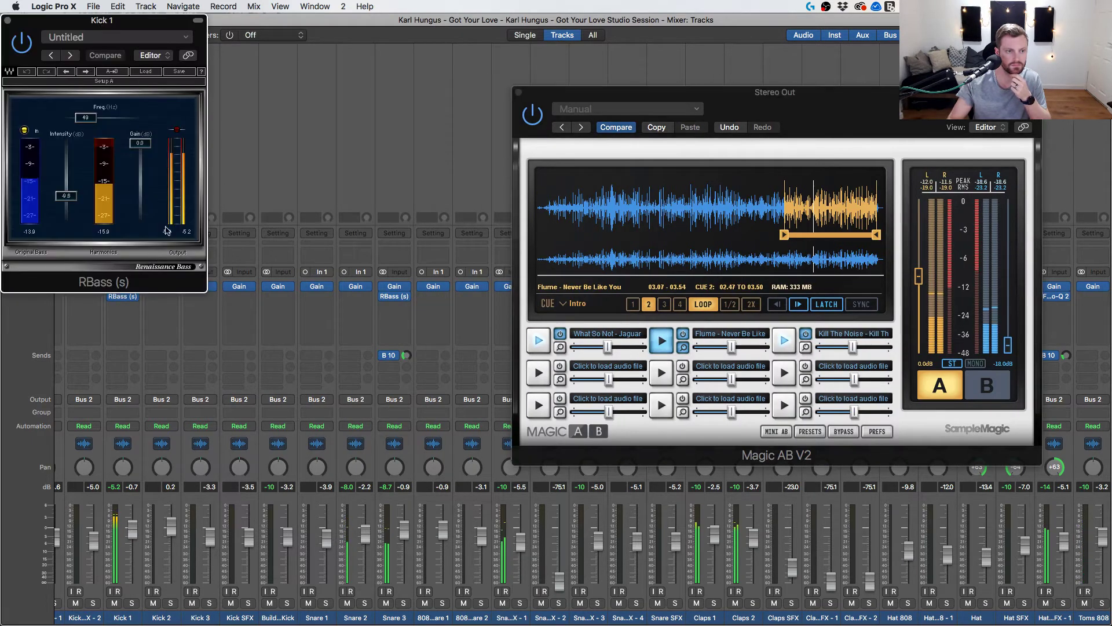
Lower the RBass intensity to -10.5 and Kick 1 to -1.7 dB, then close RBass.
left_click_drag(66, 196, 74, 200)
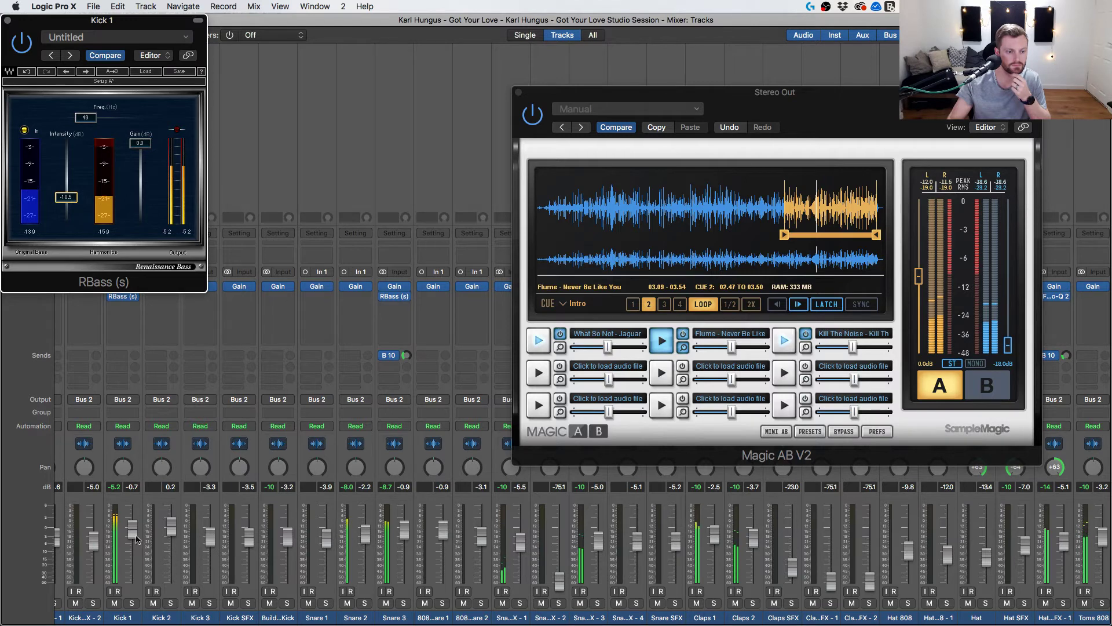
left_click_drag(138, 539, 137, 543)
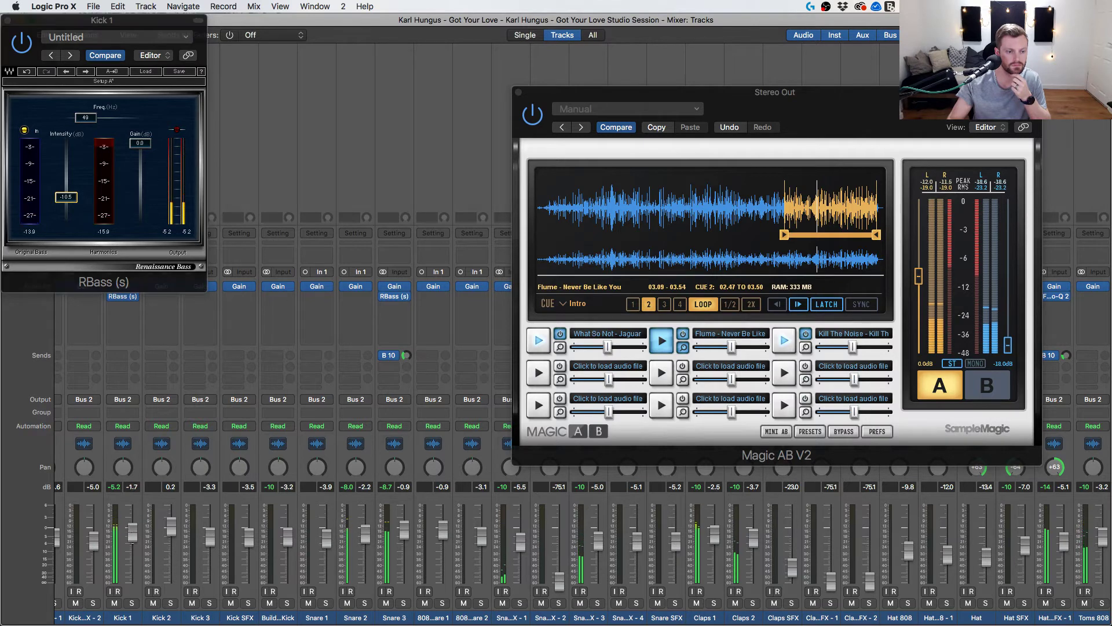
left_click(6, 21)
Insert stereo FF Pro-Q 2 on Kick 1 with a bell boost, setting Kick 1 to about -2 dB.
left_click(128, 311)
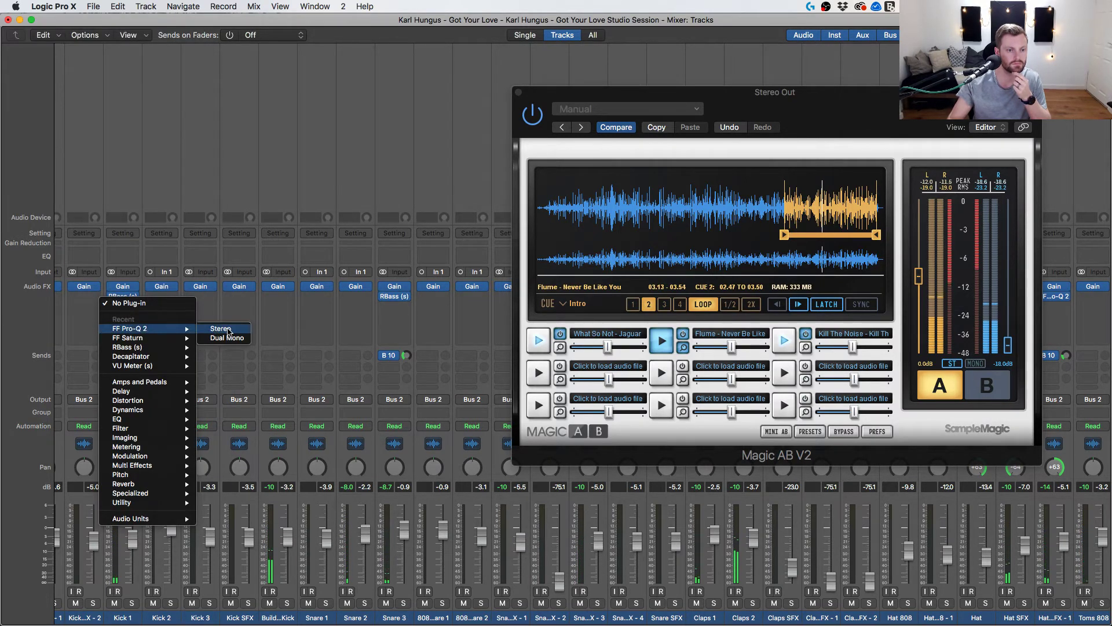
left_click(226, 329)
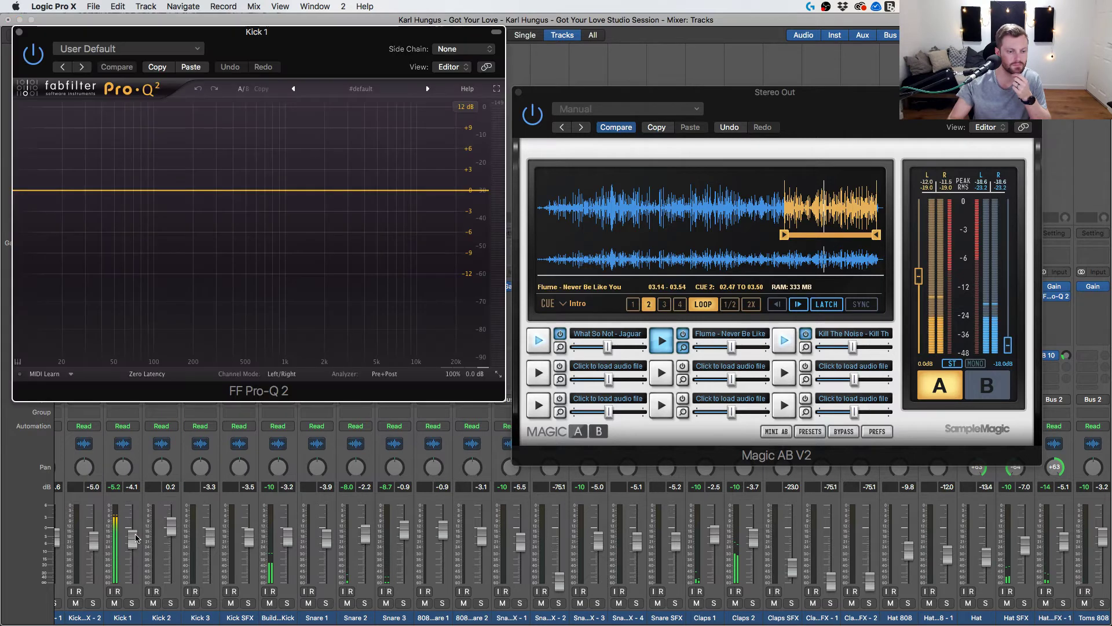
left_click_drag(136, 537, 136, 530)
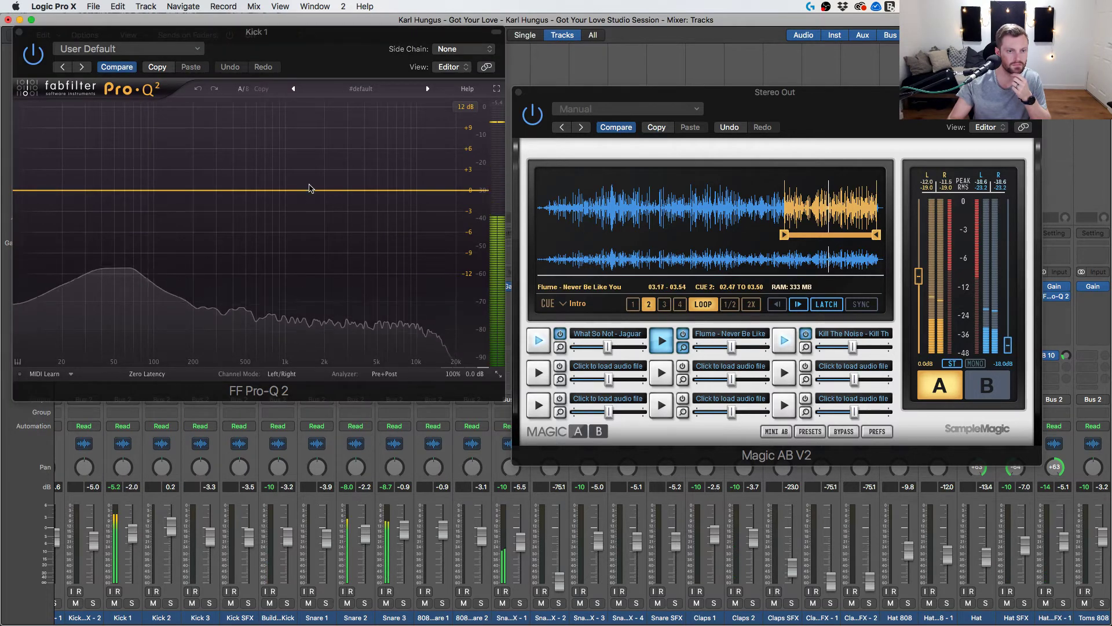
left_click_drag(309, 188, 364, 183)
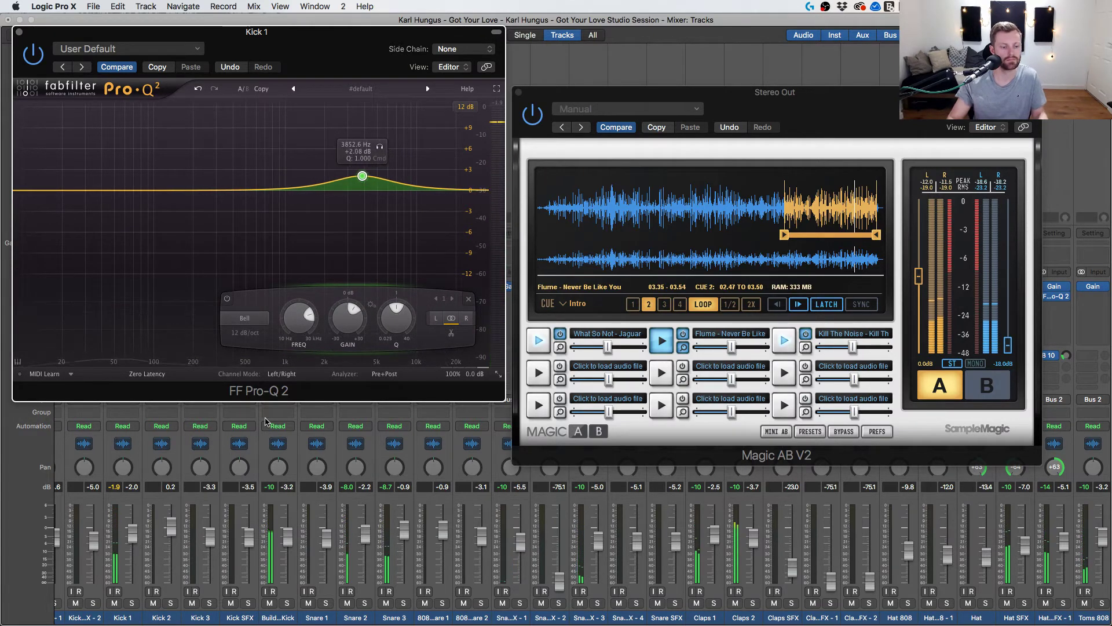
A/B the mix against the What So Not - Jaguar reference.
left_click(145, 529)
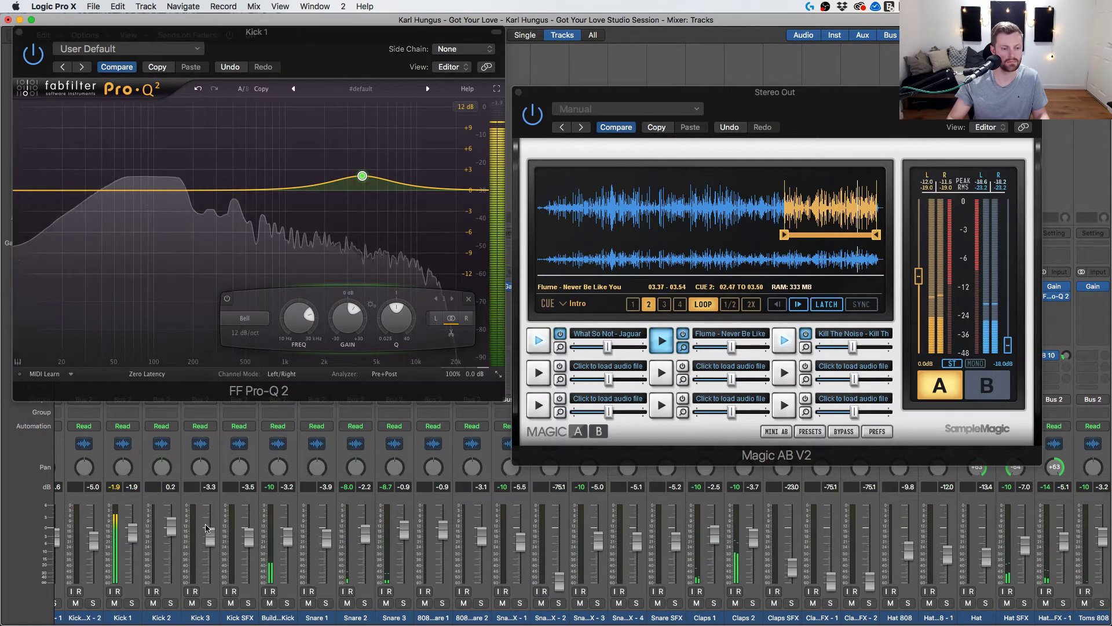
left_click(994, 393)
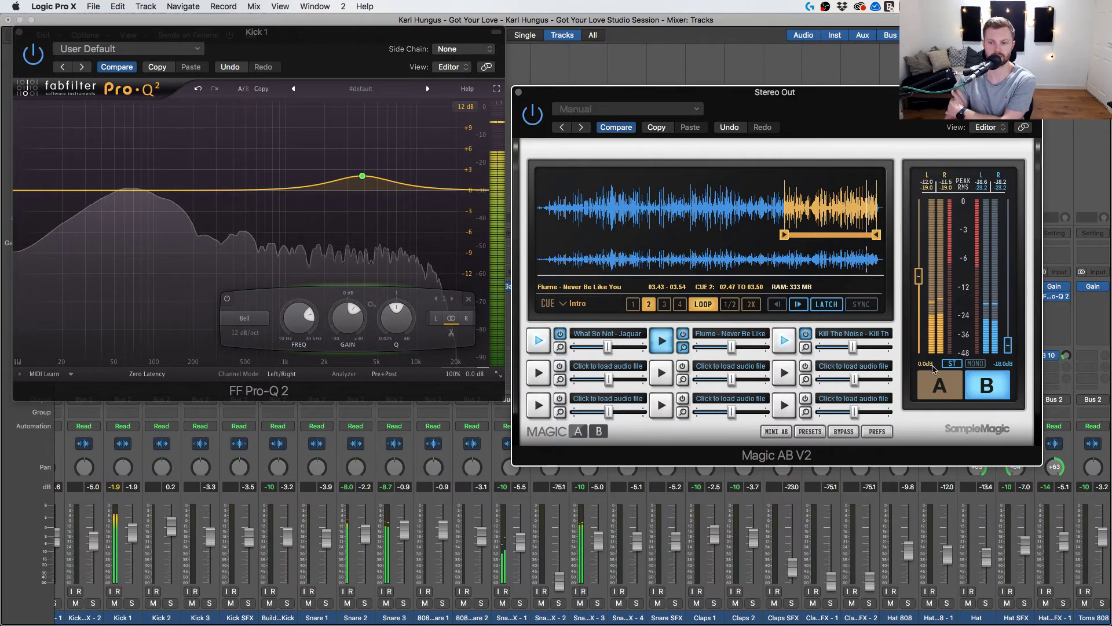
left_click(940, 382)
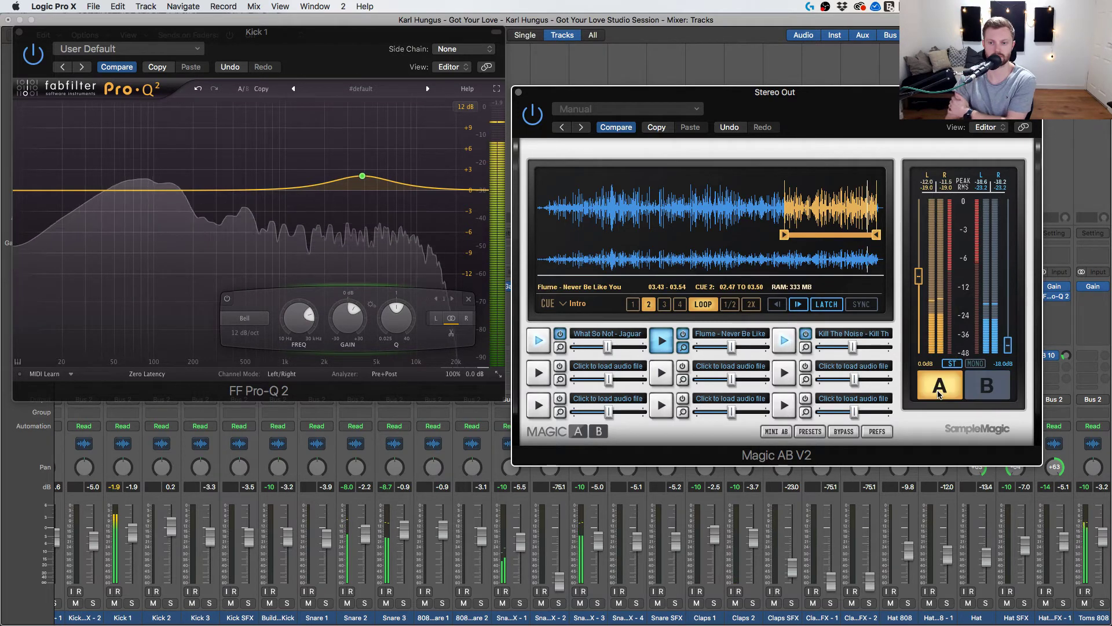
left_click(538, 341)
left_click(983, 387)
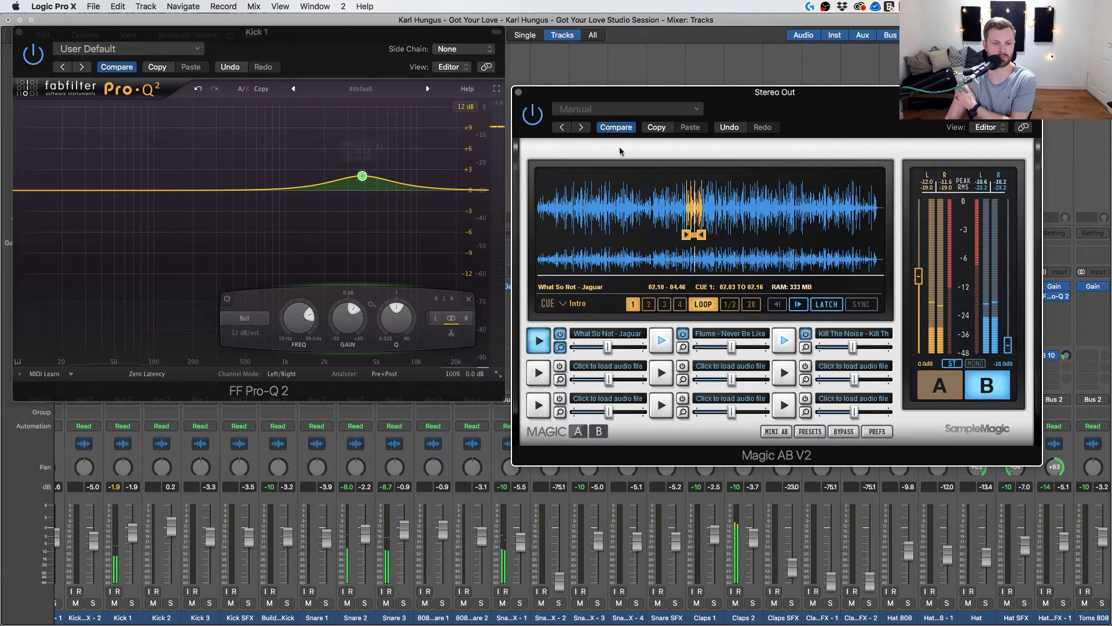
left_click(940, 385)
Move the kick EQ aside and nudge the Kick 1 level up slightly.
left_click_drag(256, 32, 500, 32)
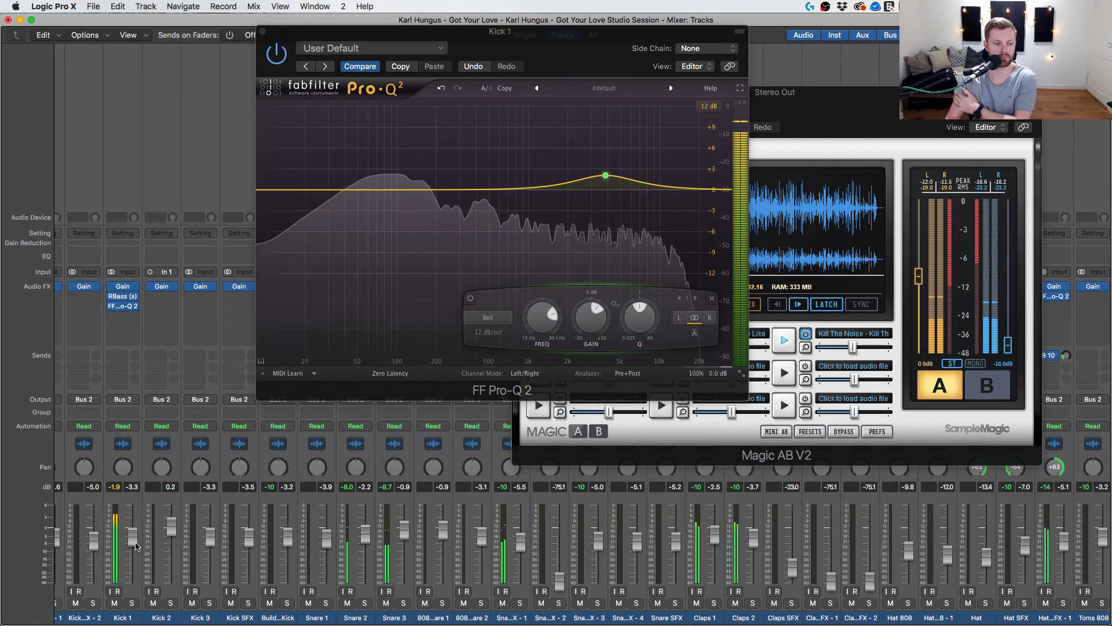
left_click_drag(136, 548, 136, 545)
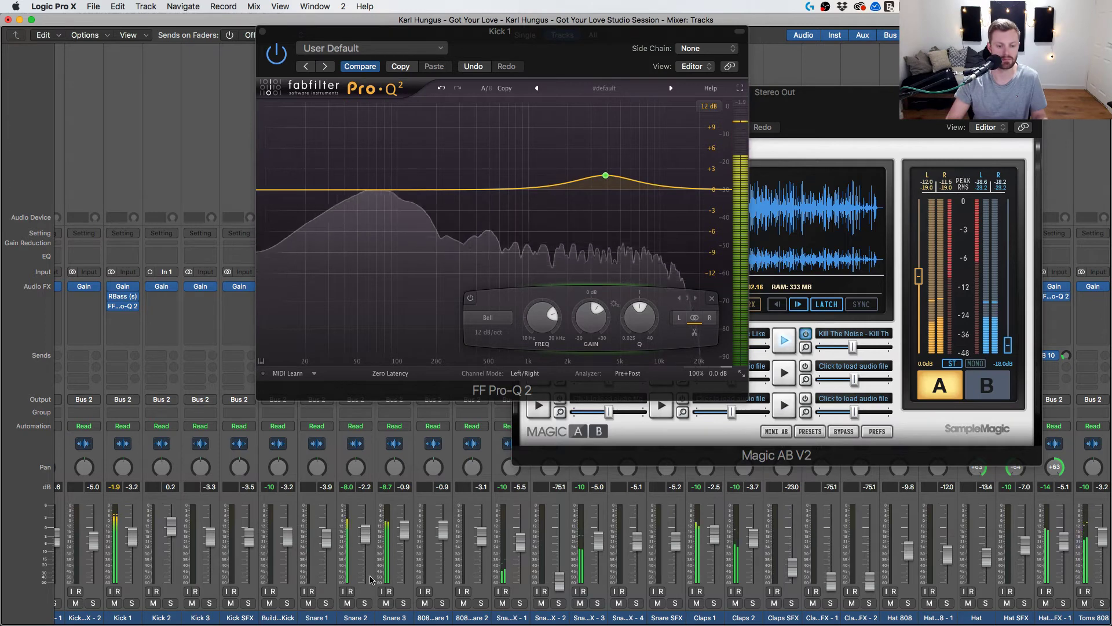
scroll(664, 547, "right", 4)
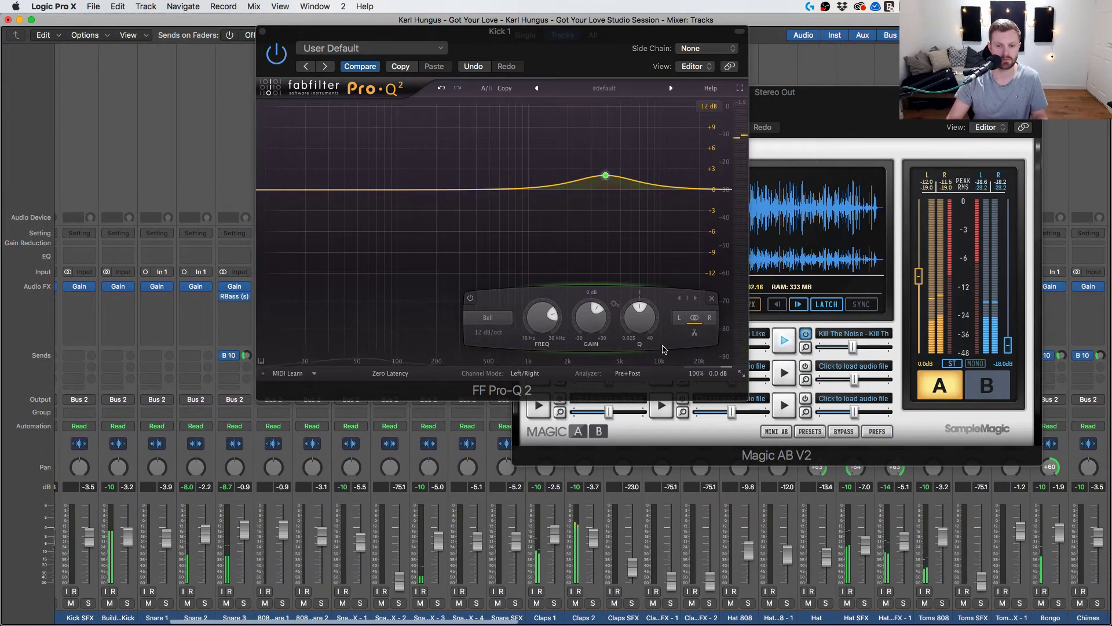
Close the Kick 1 EQ, compare against the Flume reference, then close Magic AB.
left_click(262, 31)
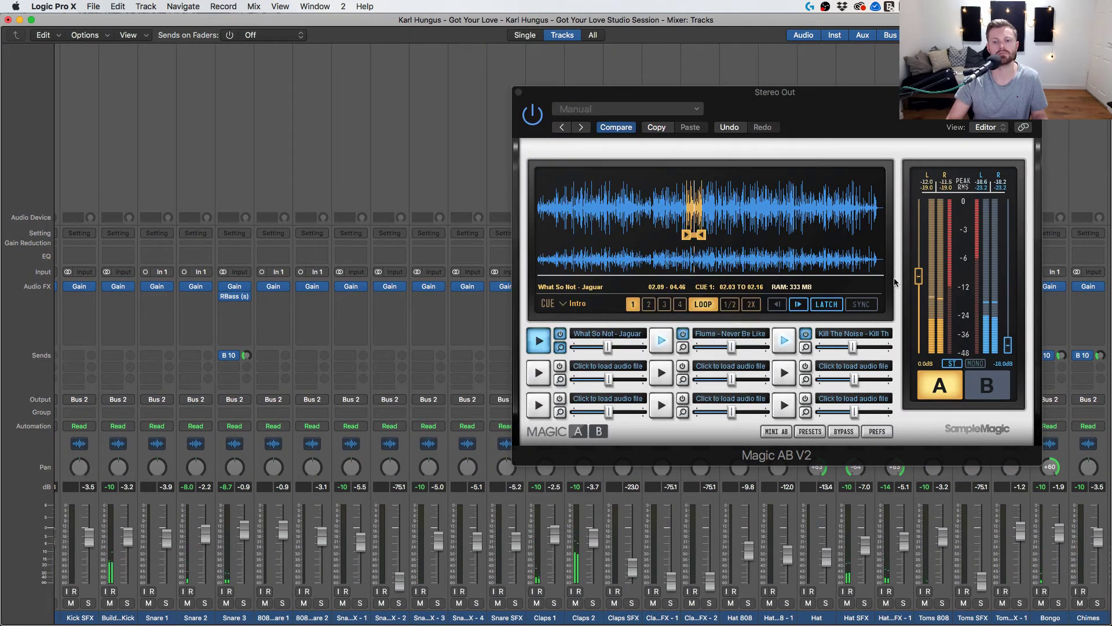
scroll(785, 492, "right", 10)
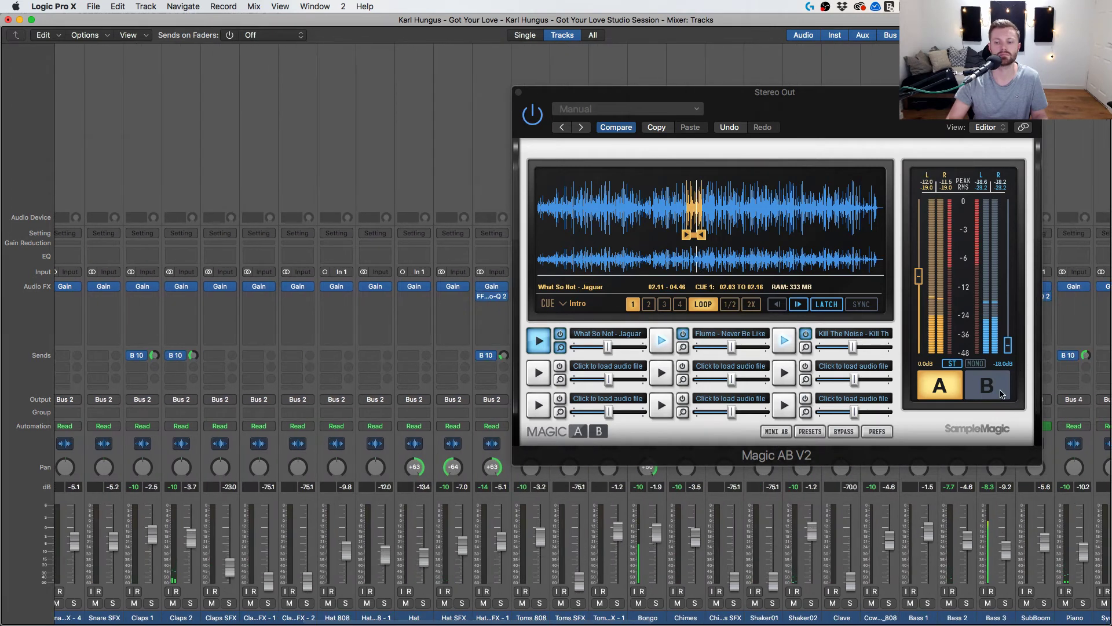
left_click(1001, 392)
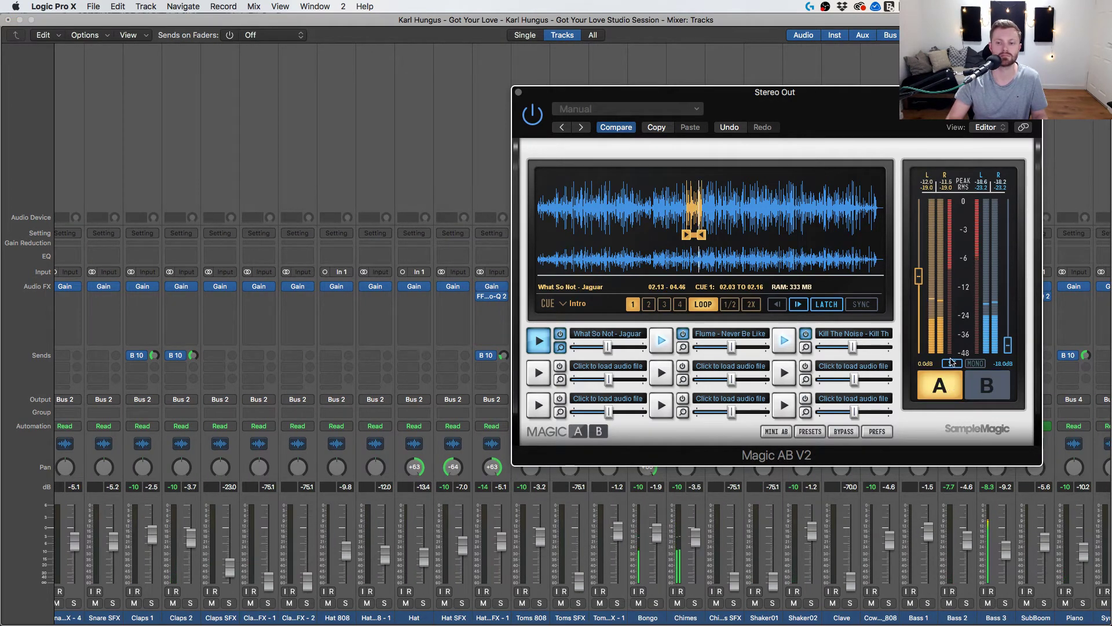
left_click(661, 340)
left_click(974, 397)
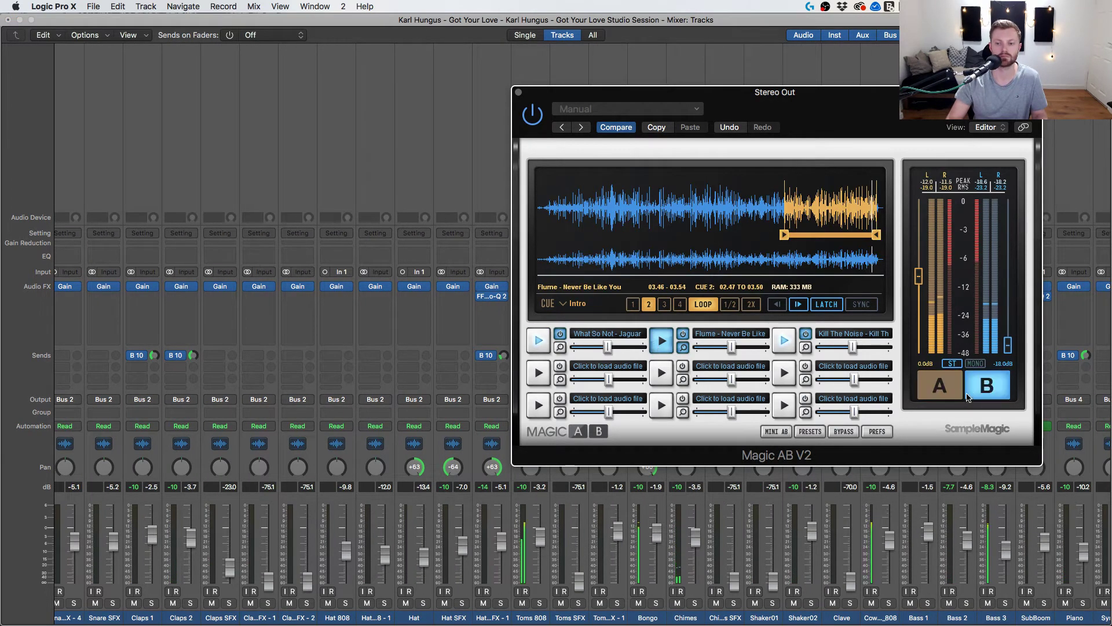
left_click(519, 94)
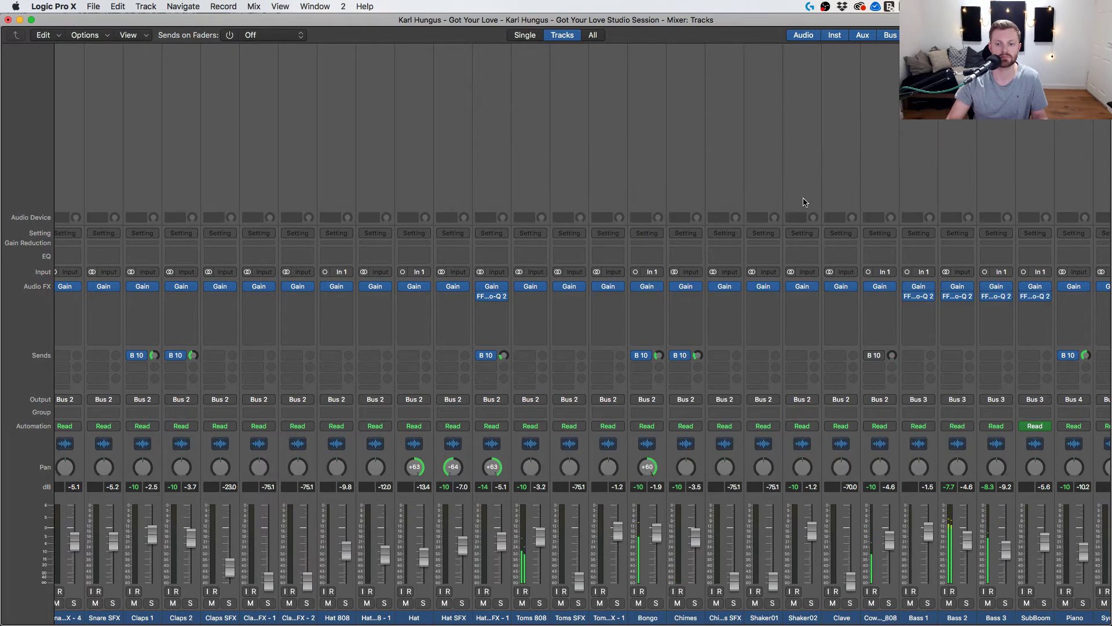
Open the Stereo Out's empty insert plug-in list at Audio Units > Waves.
scroll(802, 204, "right", 15)
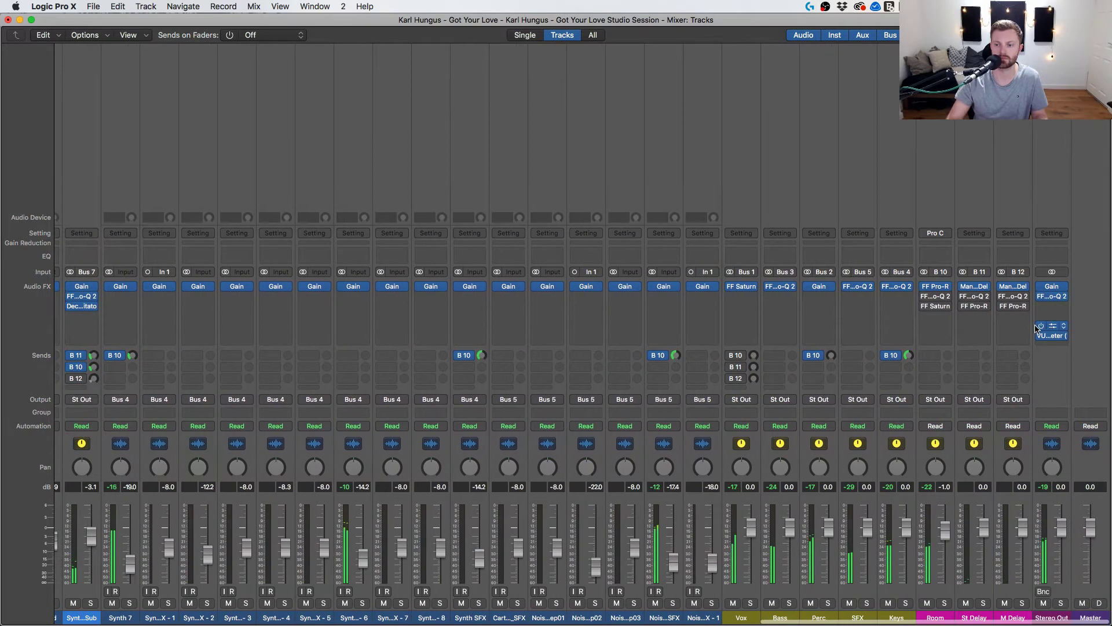
left_click(1053, 312)
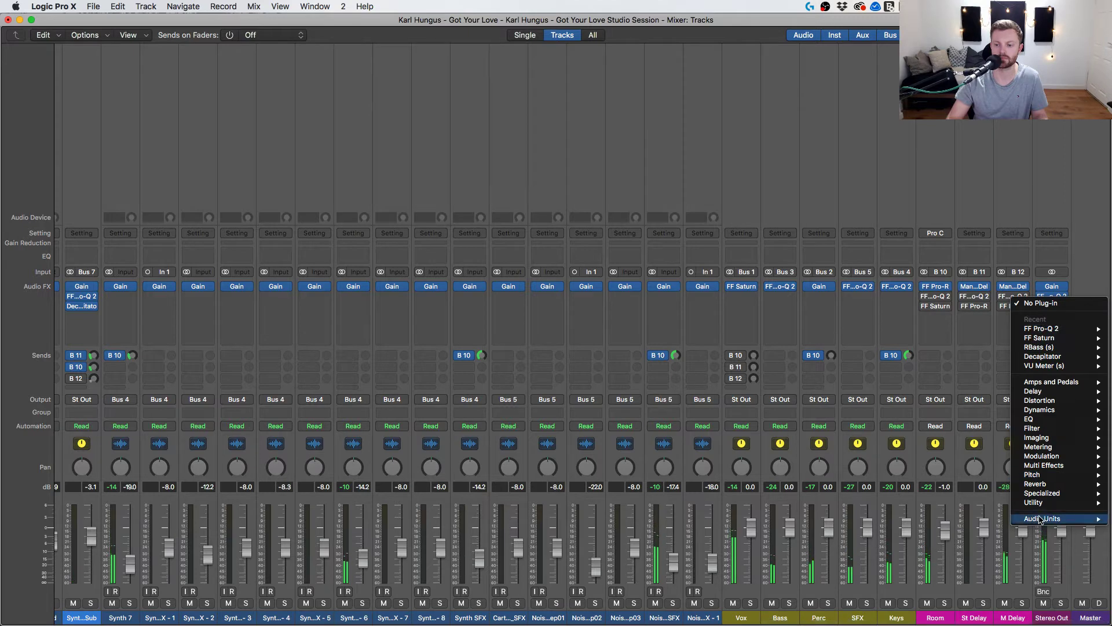
mouse_move(1046, 519)
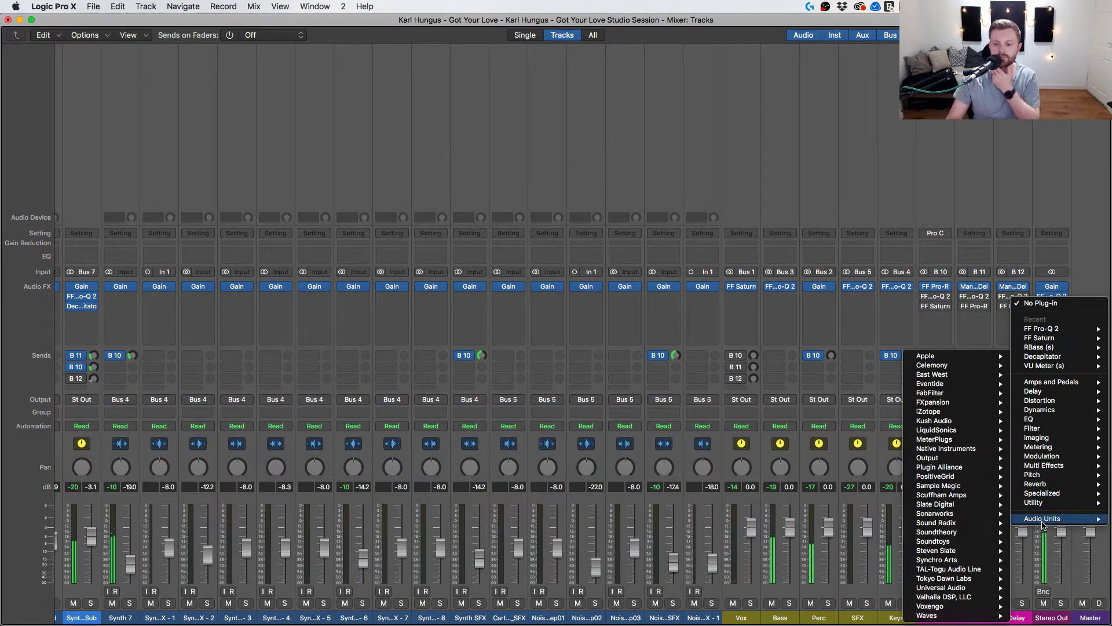
Insert the Waves API-2500 (s) on Stereo Out with its MixBuss preset, then close it.
mouse_move(927, 615)
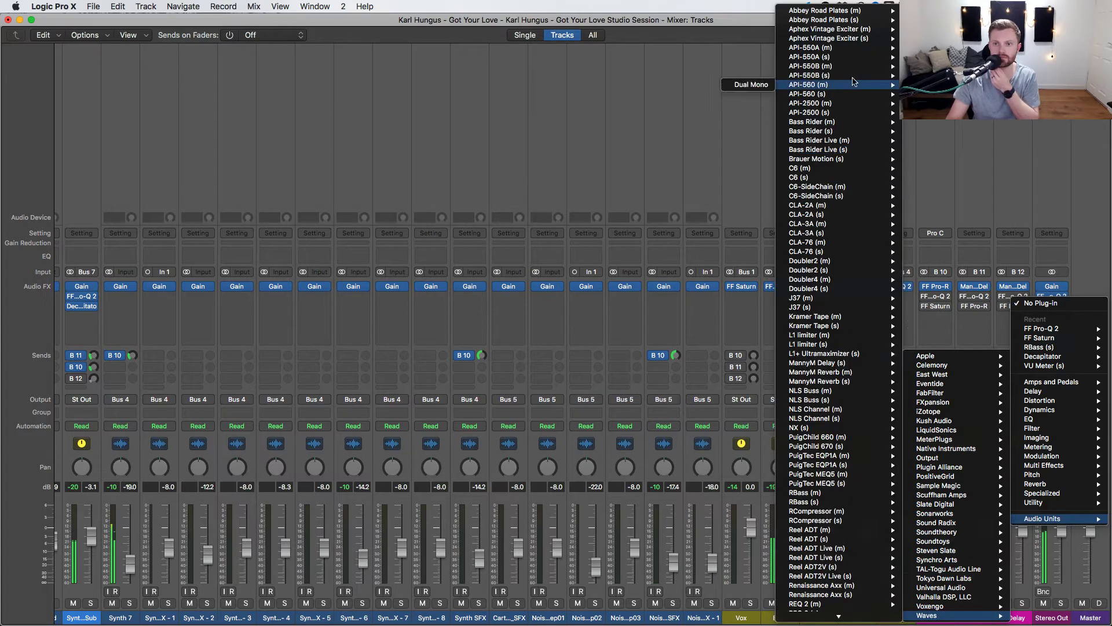
left_click(757, 113)
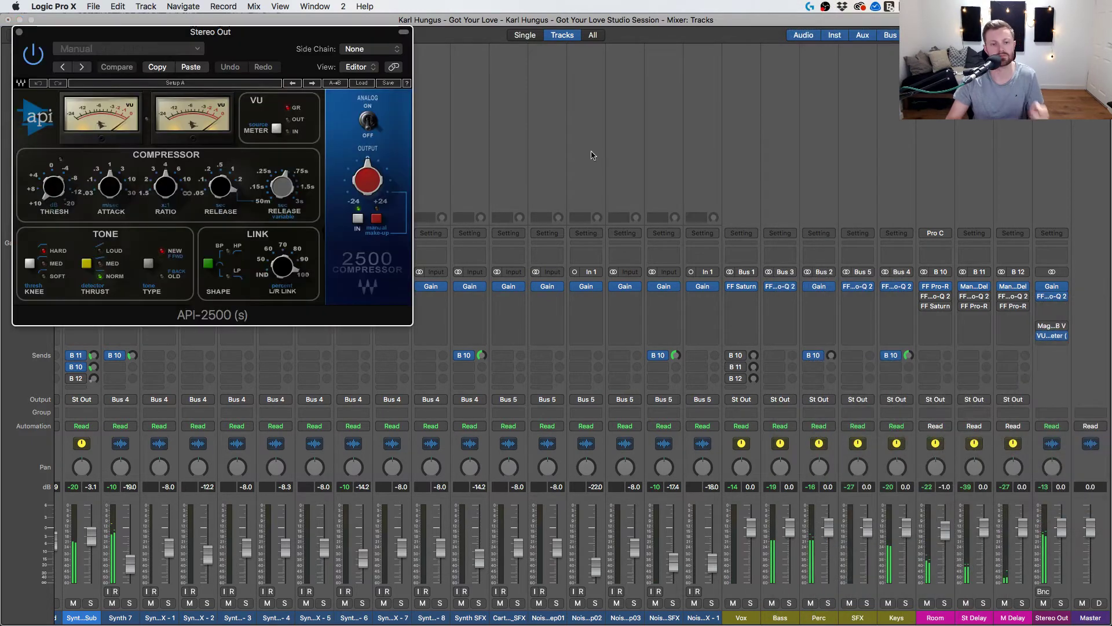
left_click(148, 52)
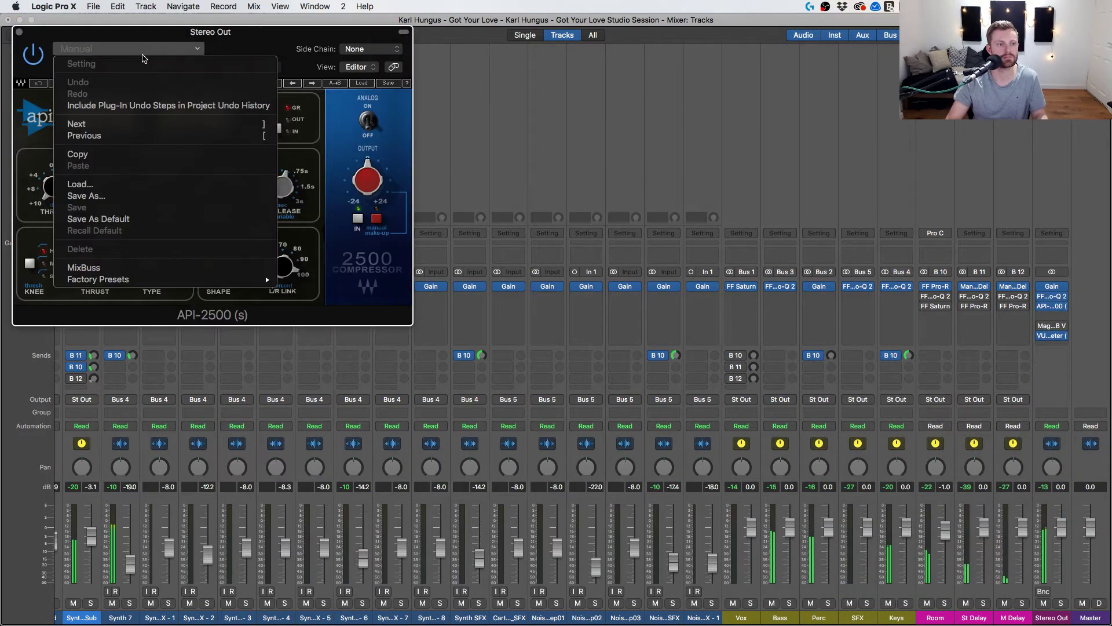
left_click(67, 198)
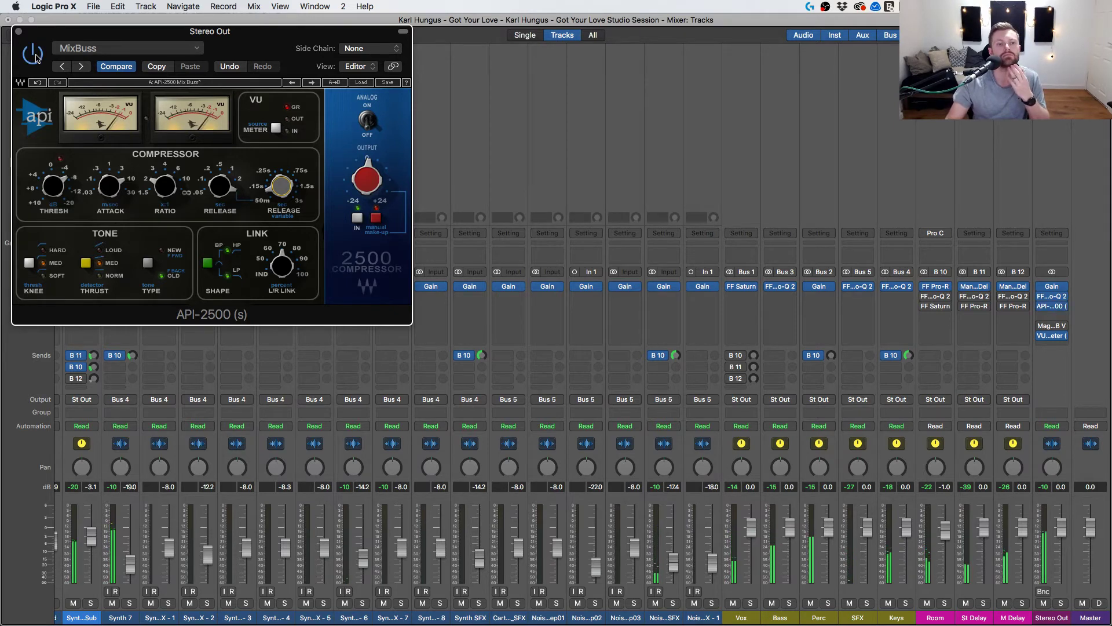
left_click(19, 32)
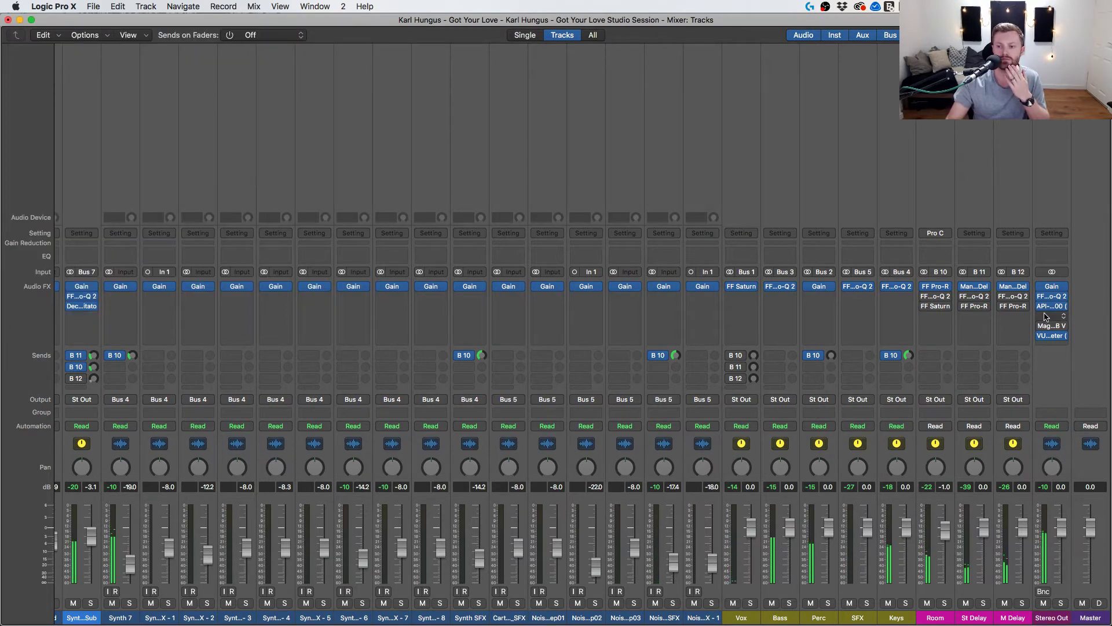
Insert a stereo Virtual Mix Rack on the Stereo Out channel.
left_click(1046, 316)
mouse_move(1042, 528)
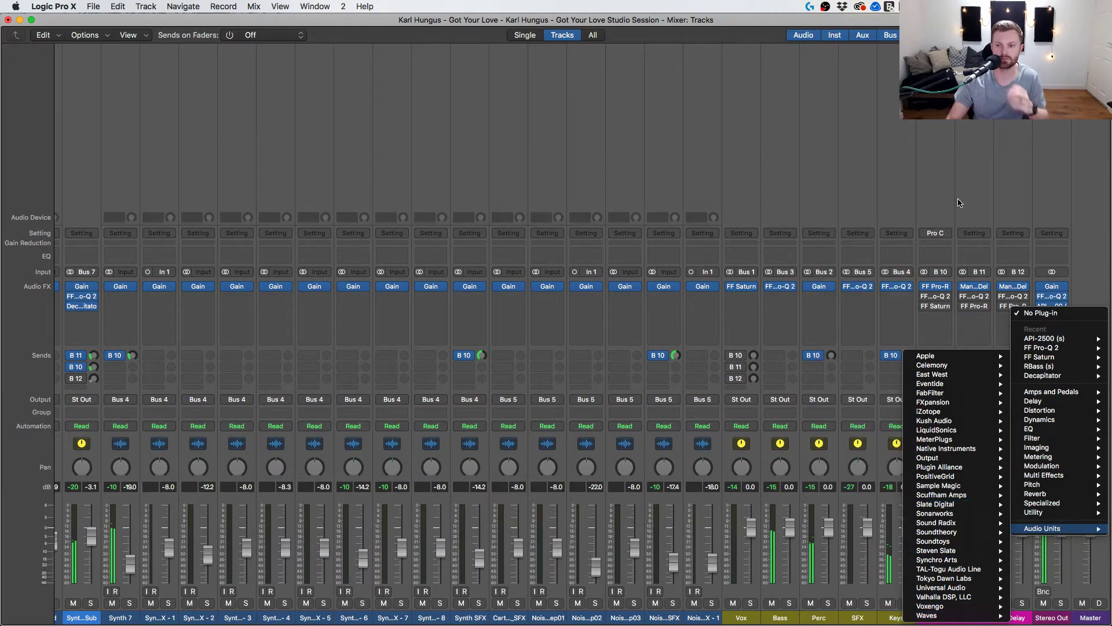
left_click(987, 173)
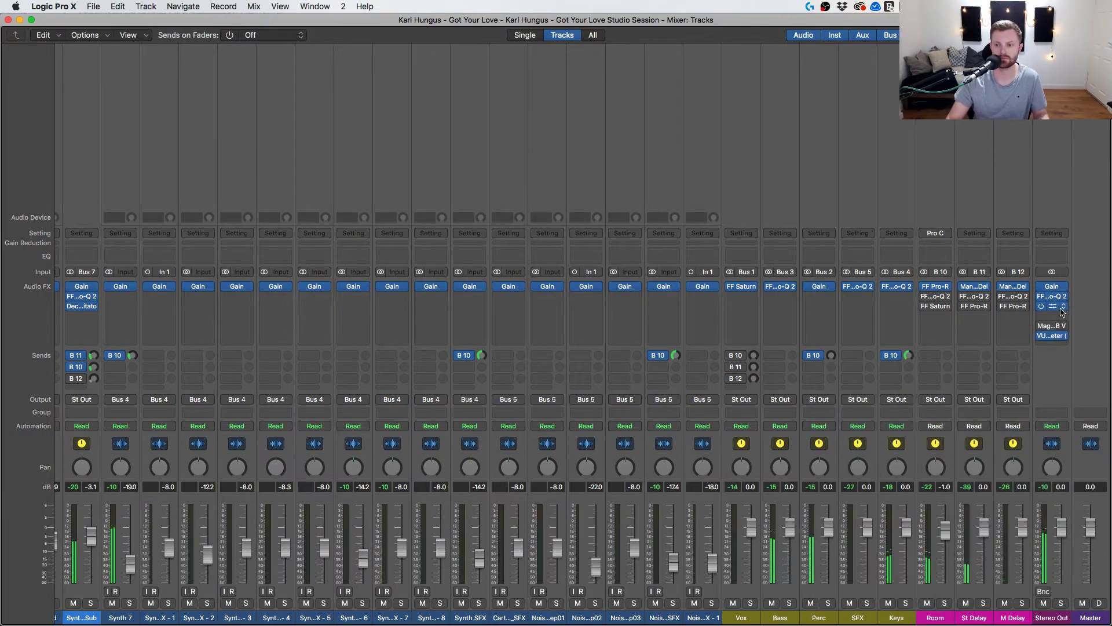
left_click(1063, 313)
mouse_move(1042, 528)
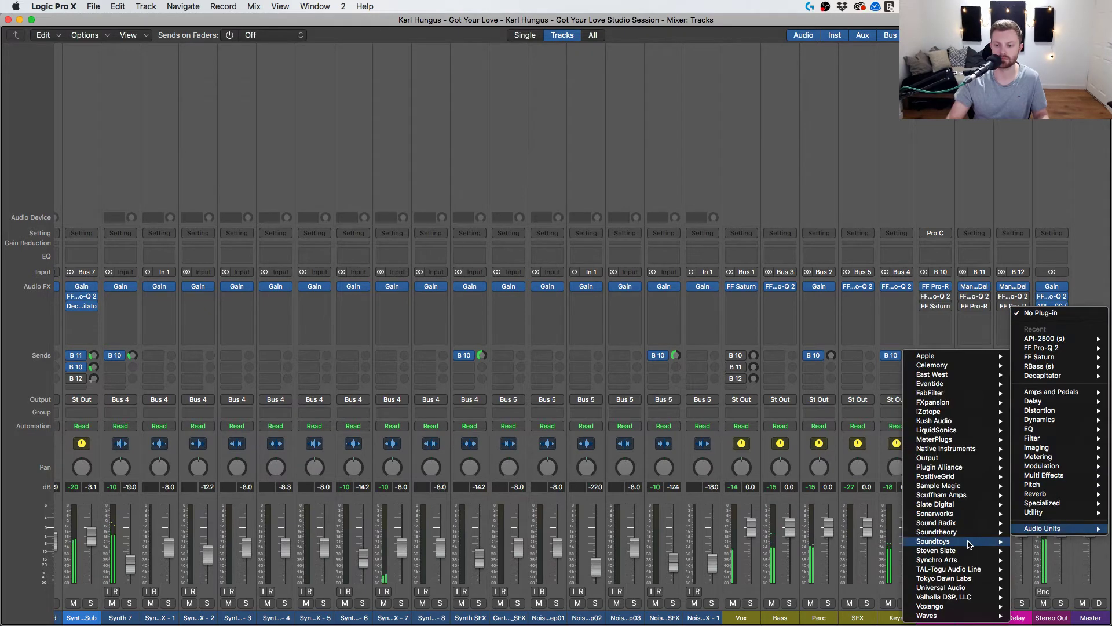
mouse_move(956, 553)
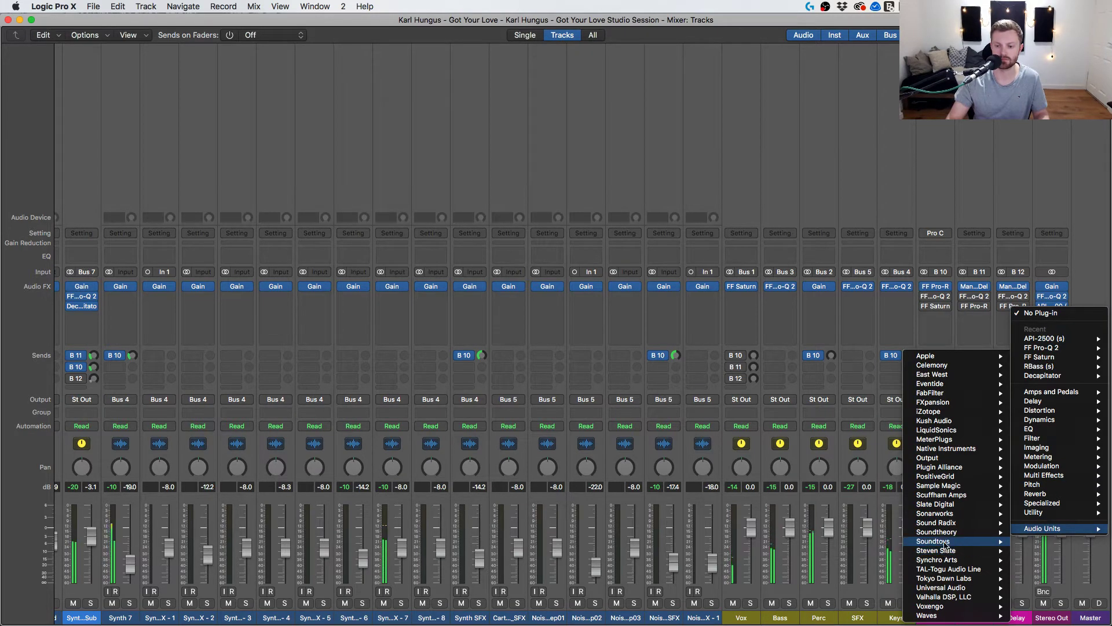
mouse_move(950, 504)
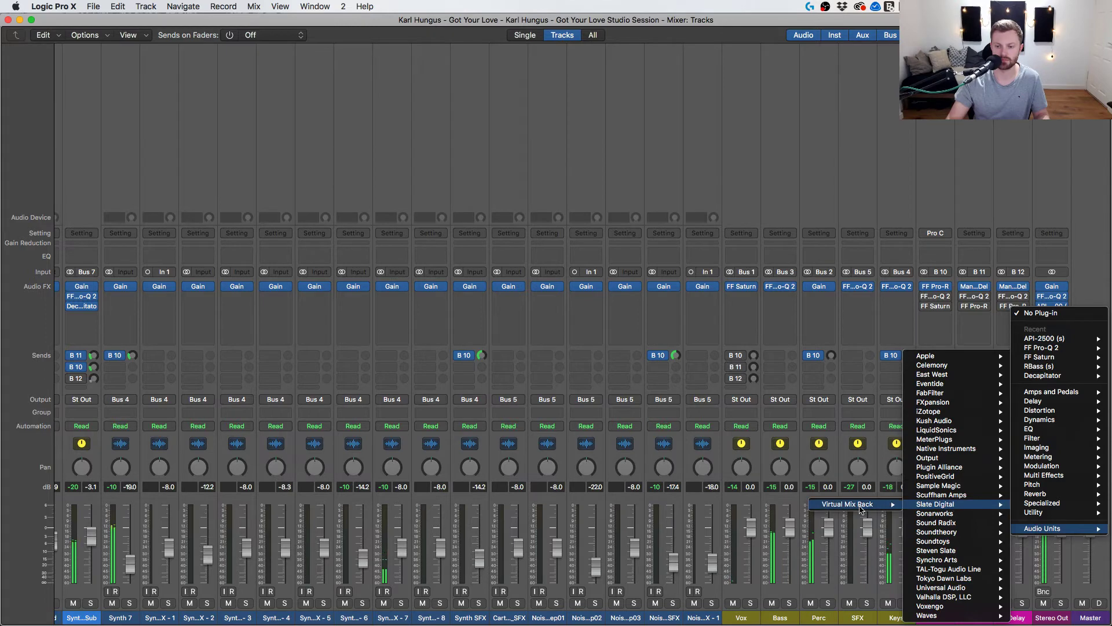
mouse_move(860, 505)
left_click(782, 504)
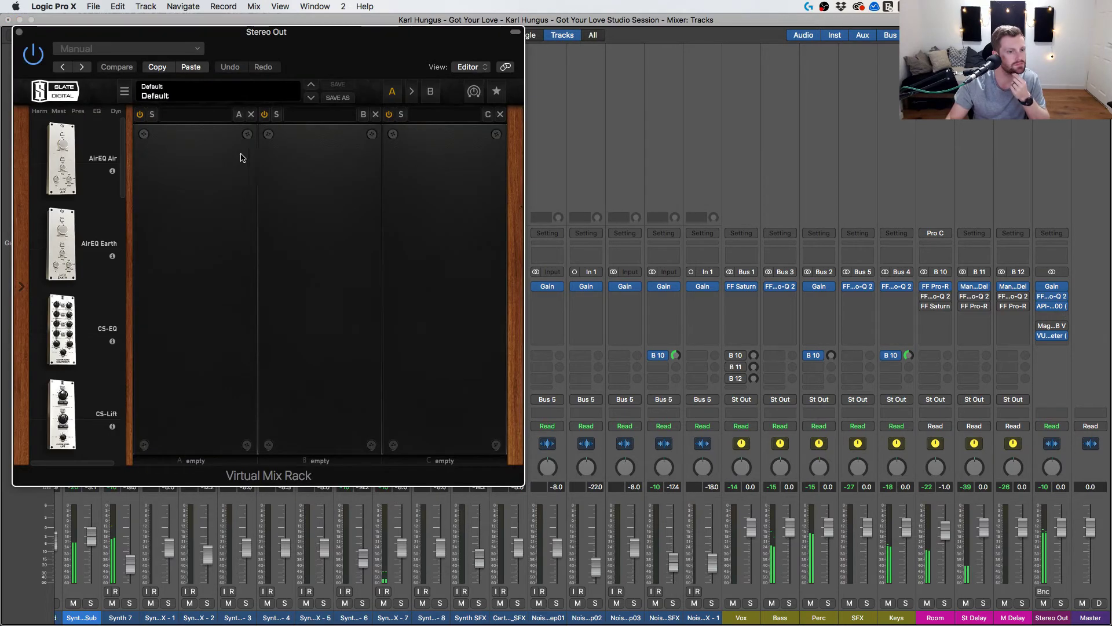
Load the Revival module into rack slot A and set its Shimmer to about 8.
scroll(66, 251, "down", 10)
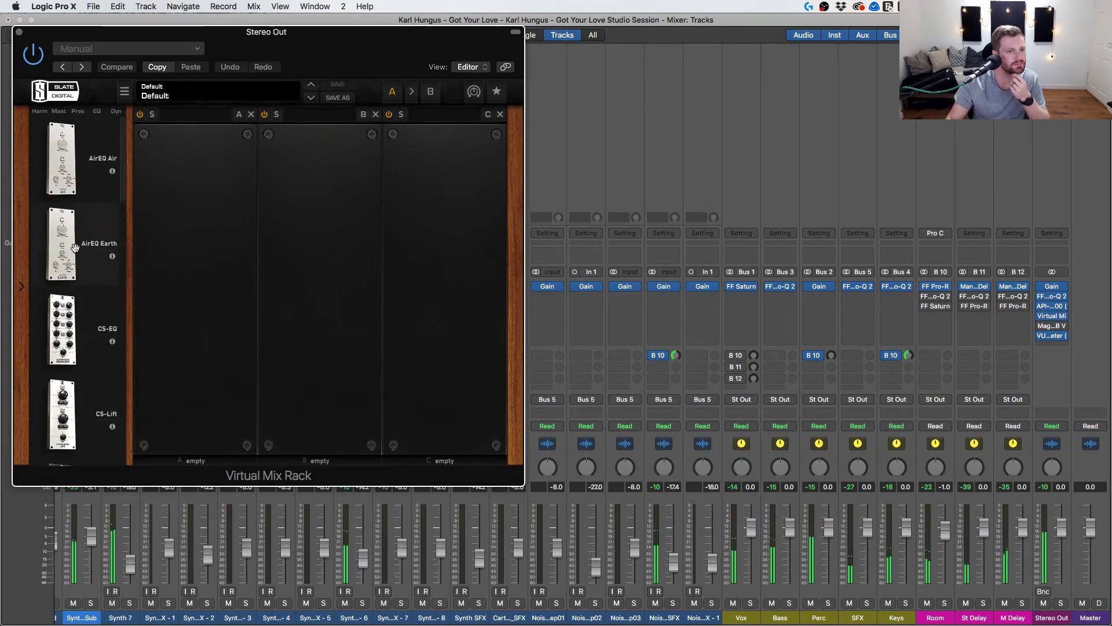
scroll(75, 248, "up", 10)
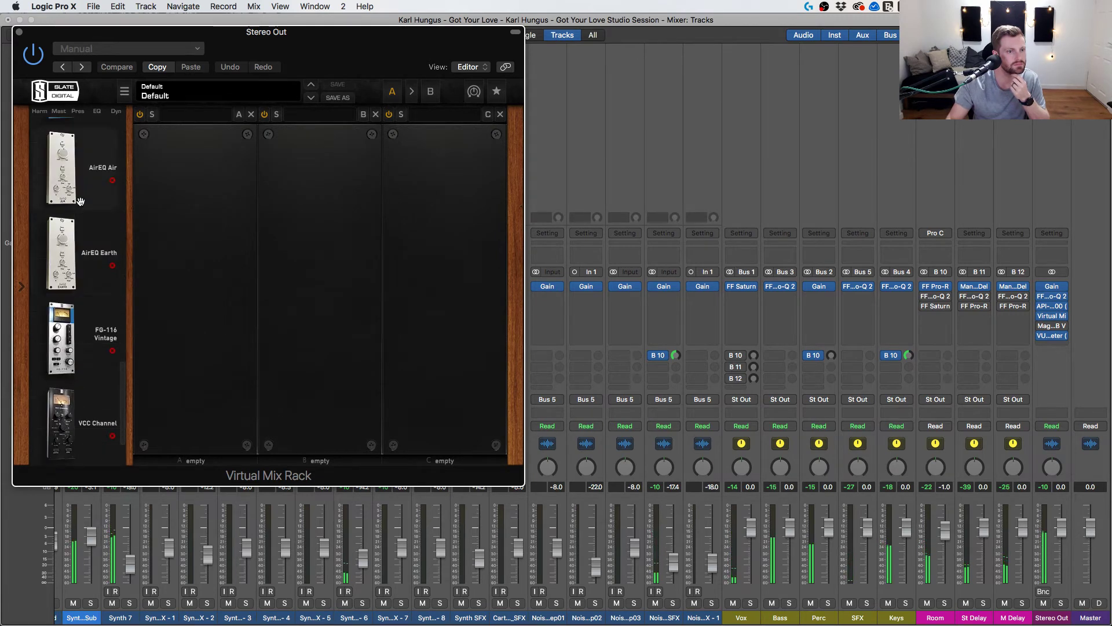
scroll(88, 224, "down", 10)
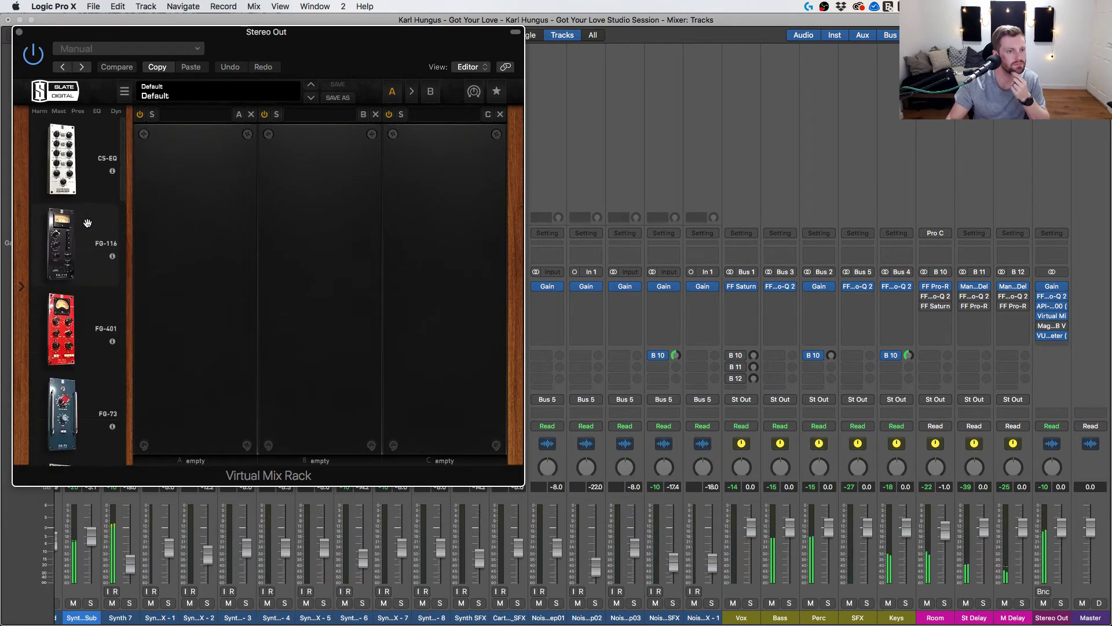
scroll(88, 223, "down", 5)
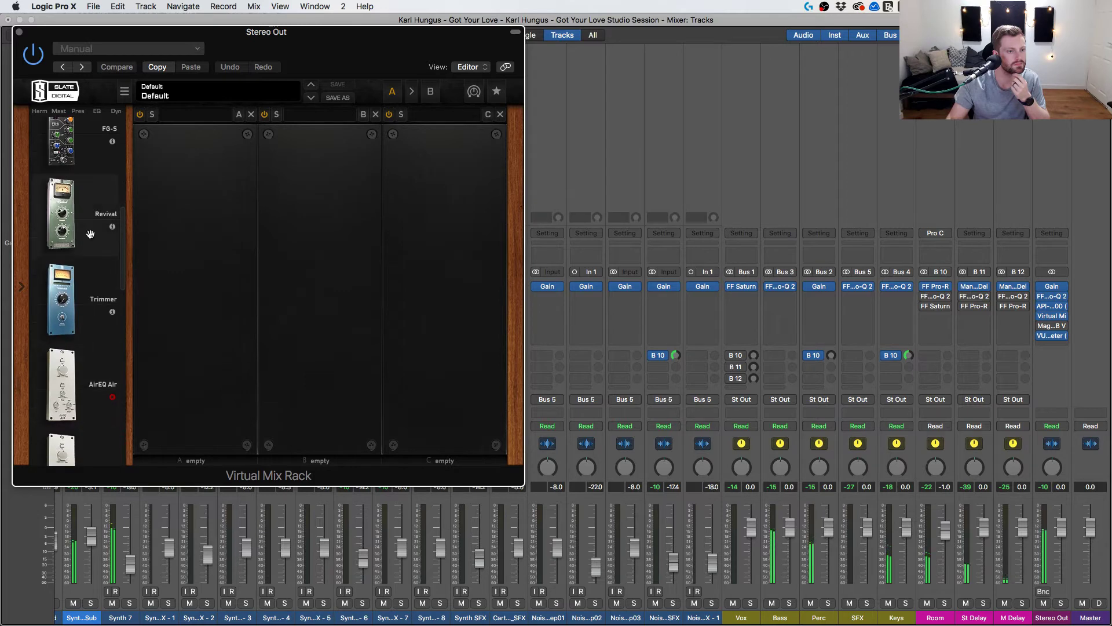
left_click_drag(61, 139, 198, 234)
left_click_drag(210, 296, 200, 259)
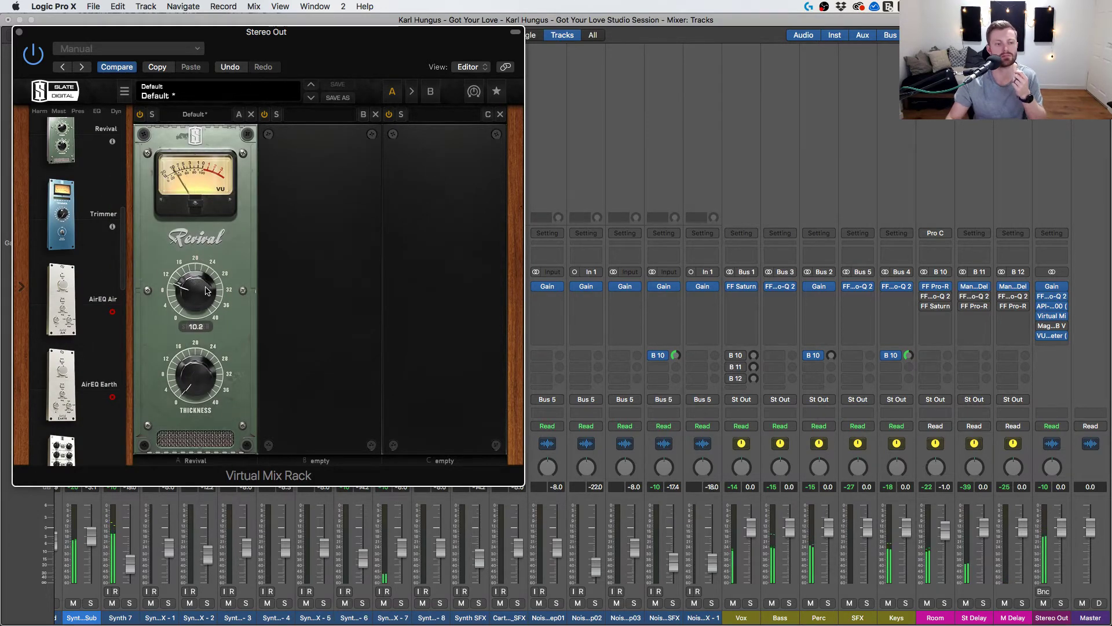
left_click(33, 56)
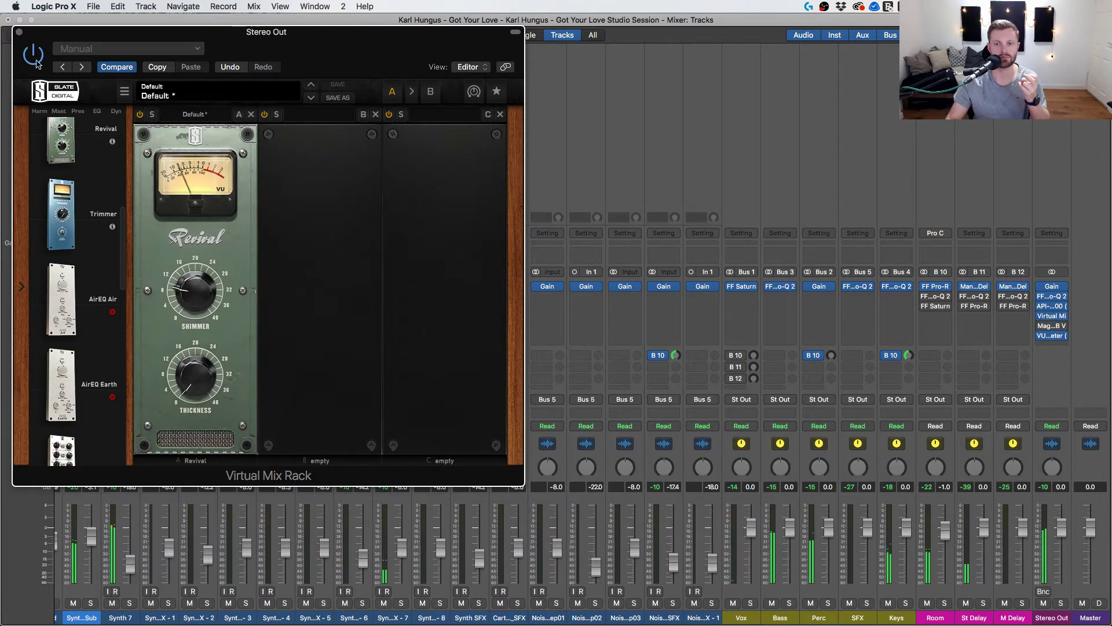
left_click_drag(188, 277, 186, 284)
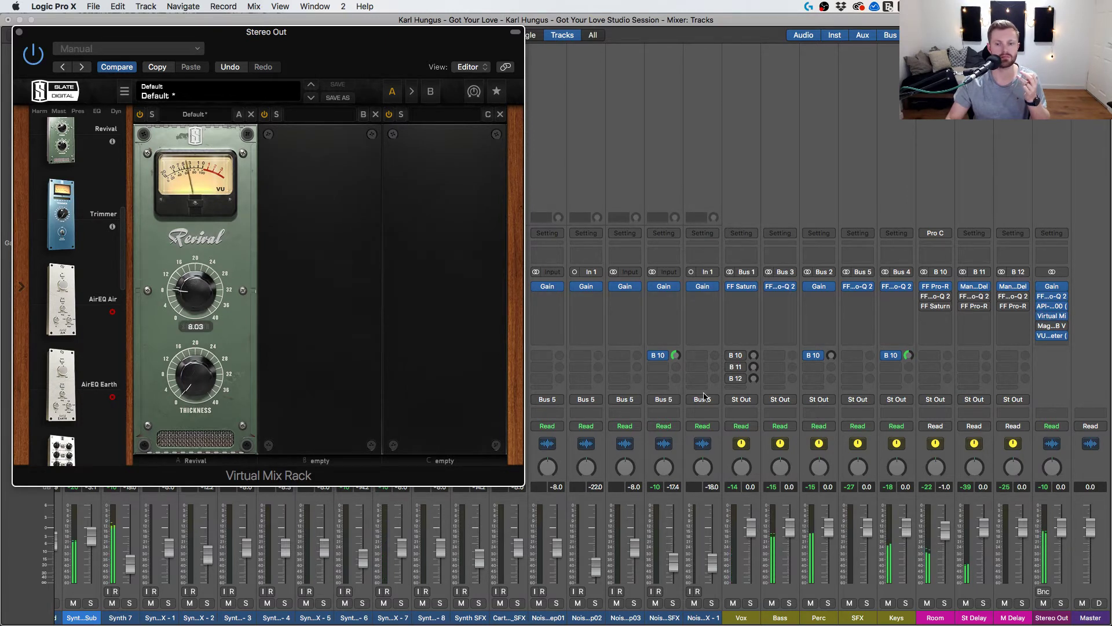
mouse_move(1055, 318)
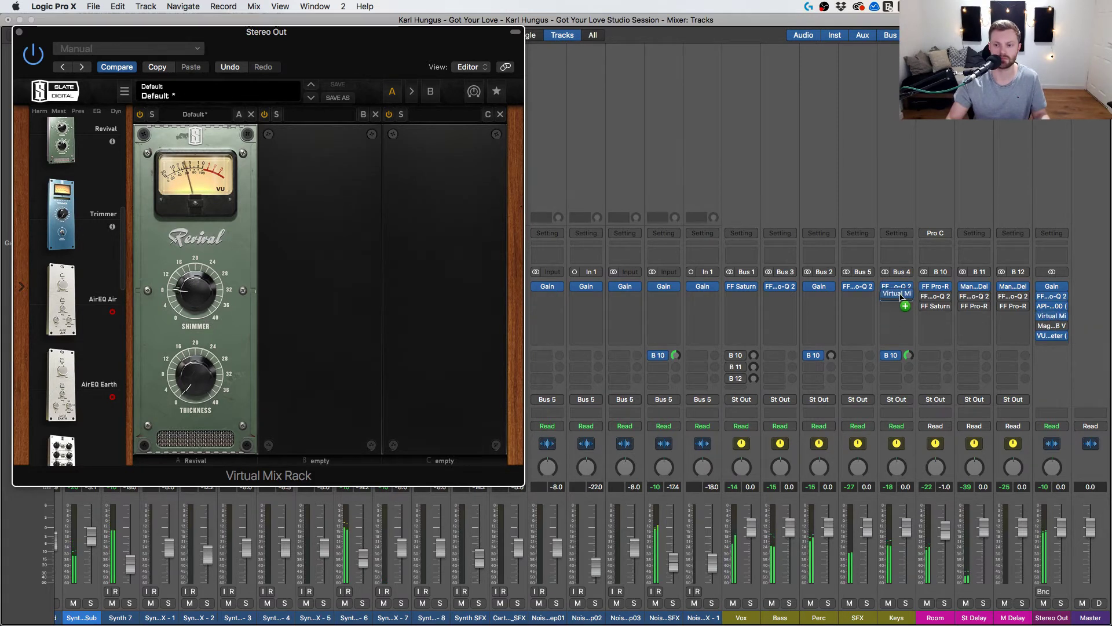
Option-drag copies of the Virtual Mix Rack onto SFX and Perc, then close the rack window.
left_click(1041, 318)
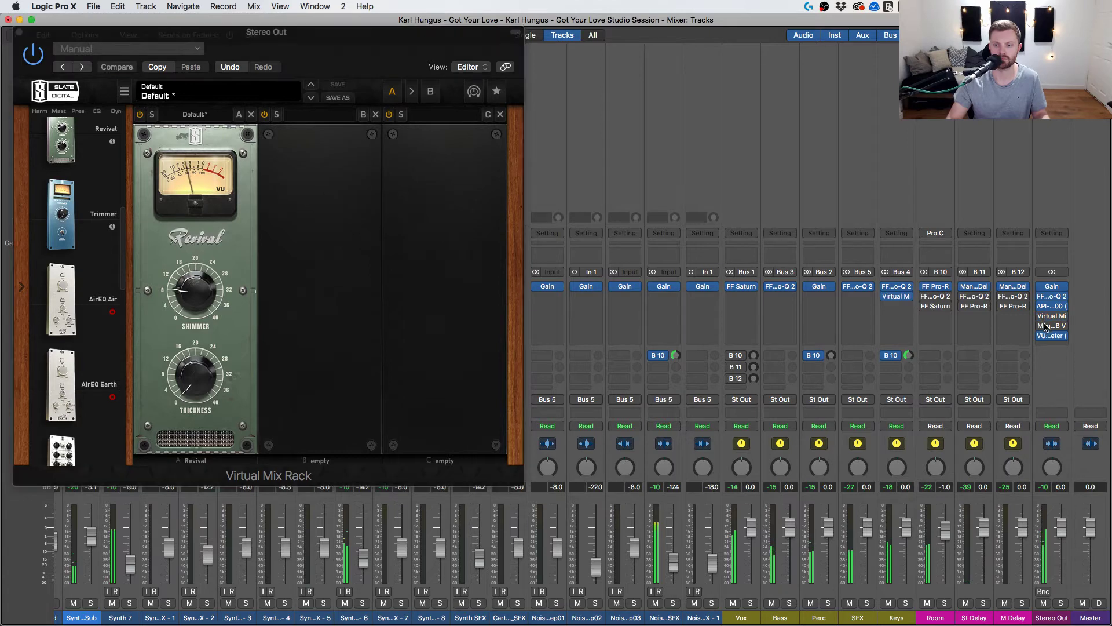
mouse_move(898, 300)
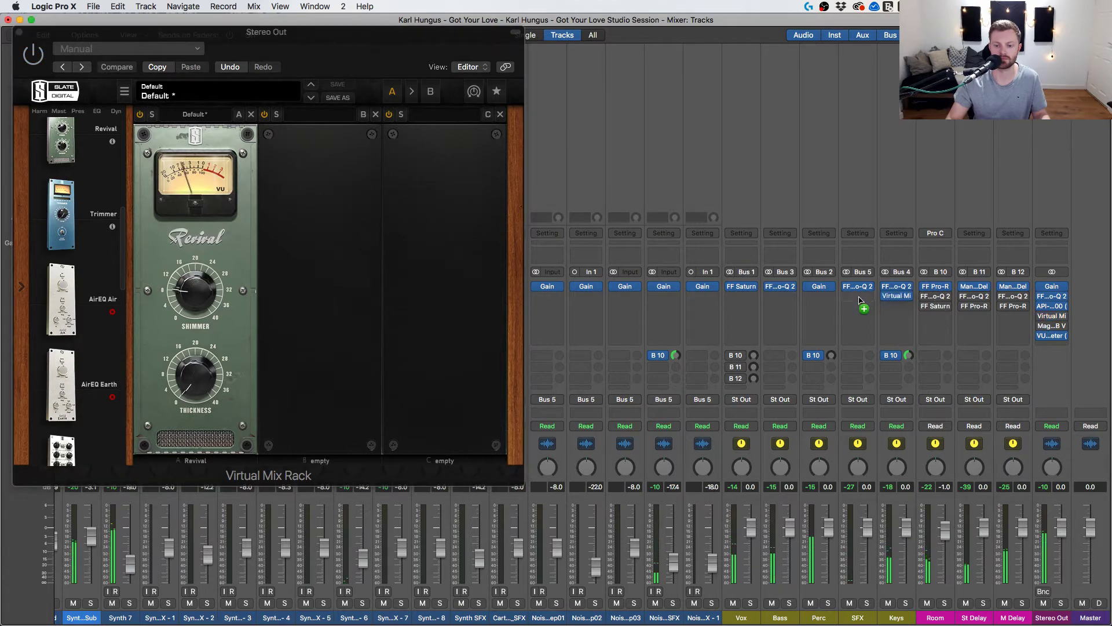
left_click_drag(859, 300, 861, 302)
left_click_drag(861, 299, 826, 300)
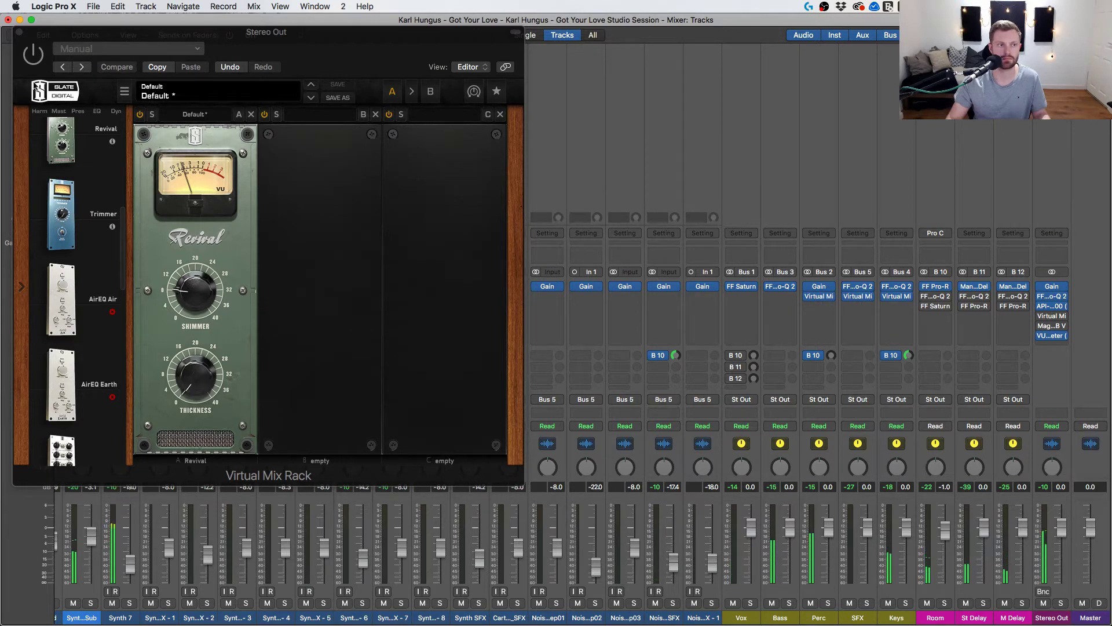
left_click(19, 33)
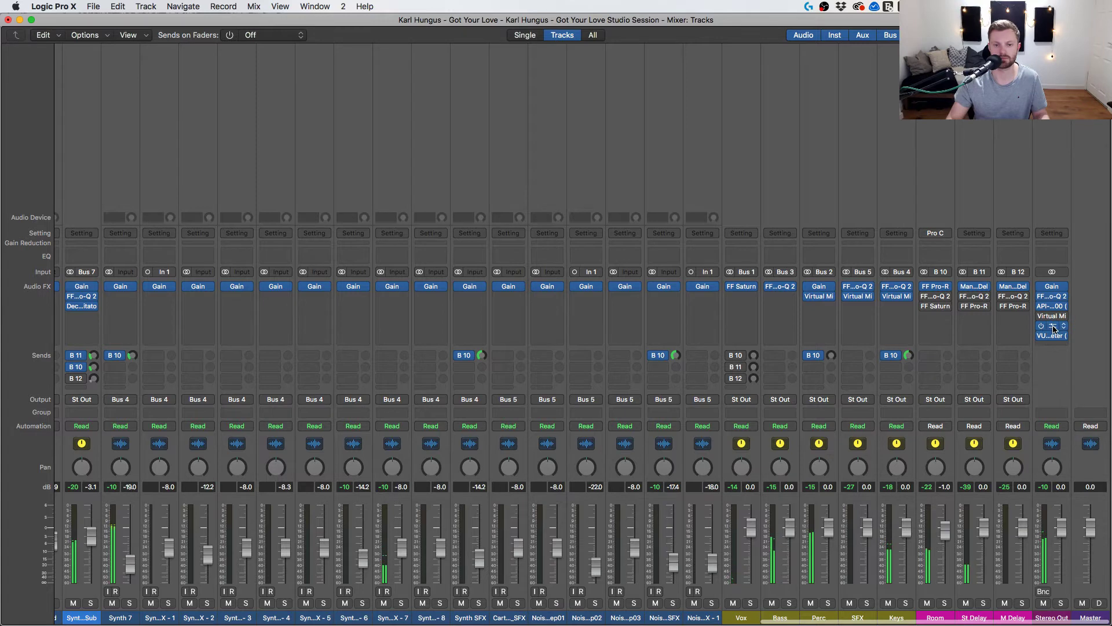
Open Magic AB on Stereo Out and select What So Not - Jaguar as the reference.
left_click(1054, 328)
left_click(939, 387)
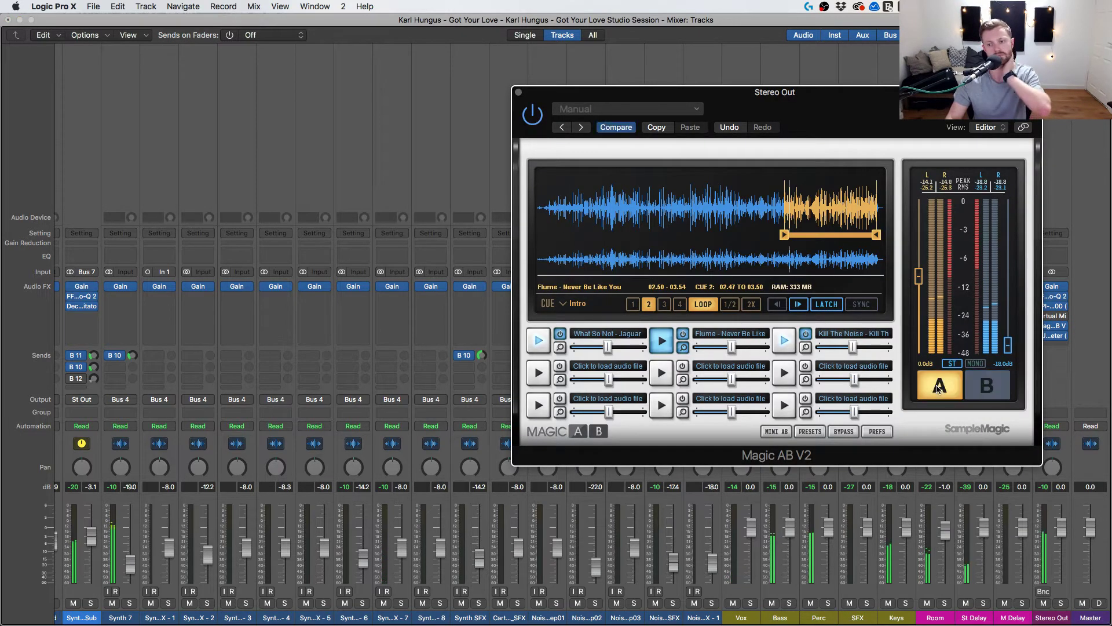
key("b")
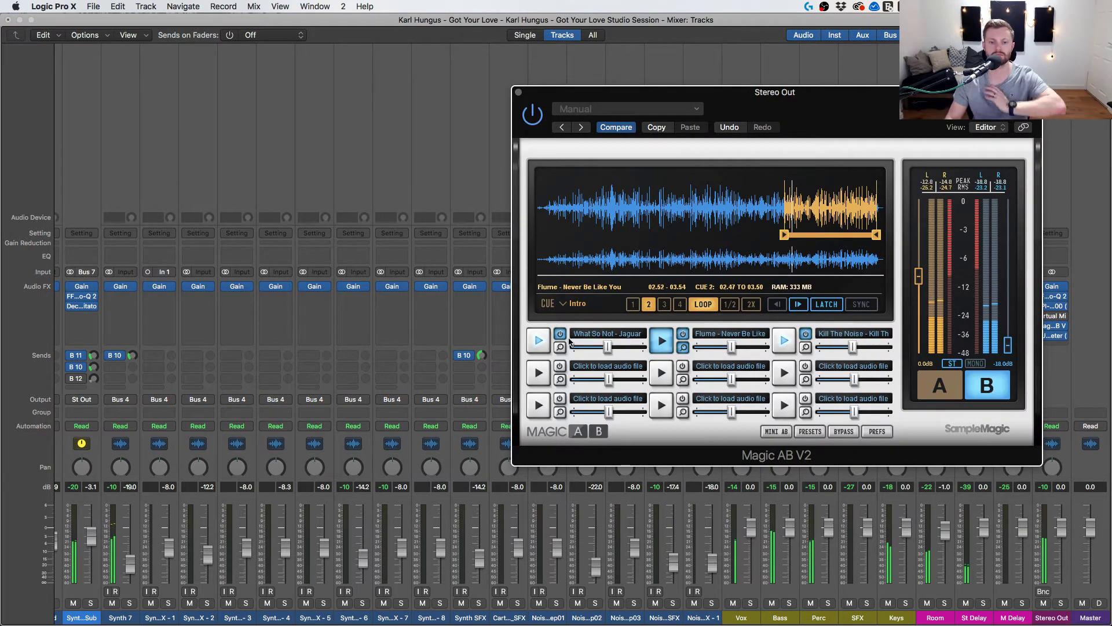
left_click(538, 341)
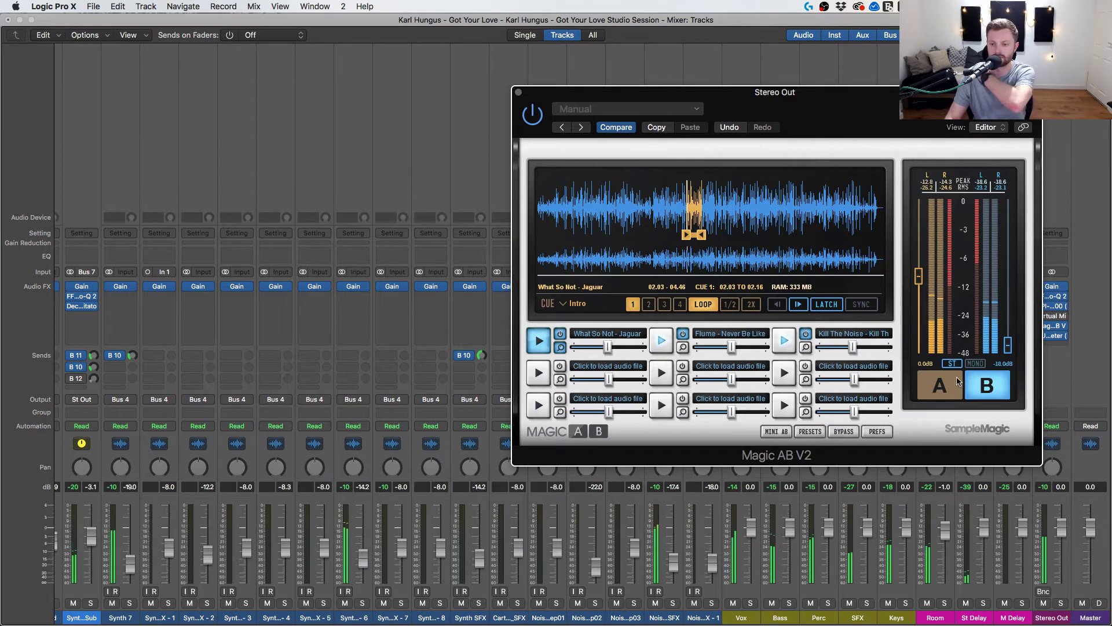
Switch back and forth between the mix and the Jaguar reference to compare.
left_click(956, 384)
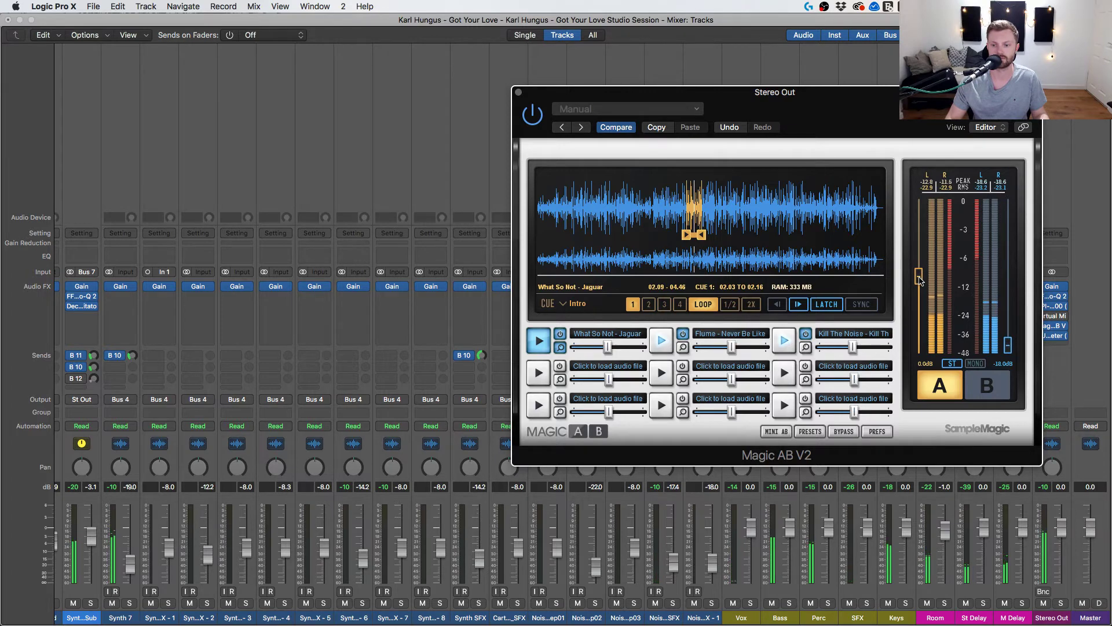
left_click(981, 387)
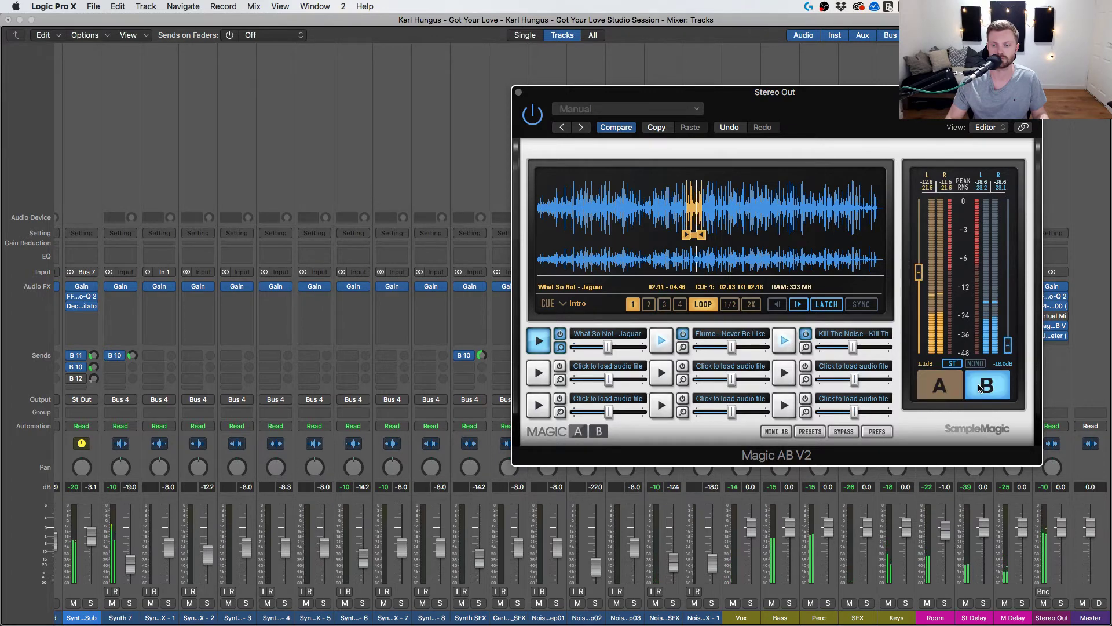
left_click(940, 391)
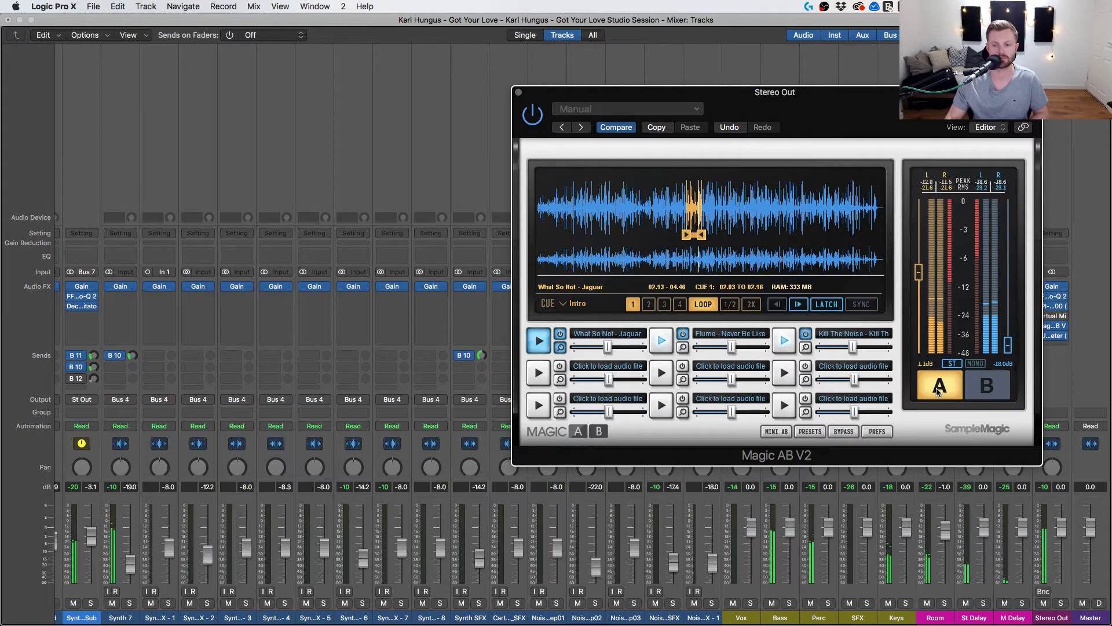
scroll(327, 496, "left", 15)
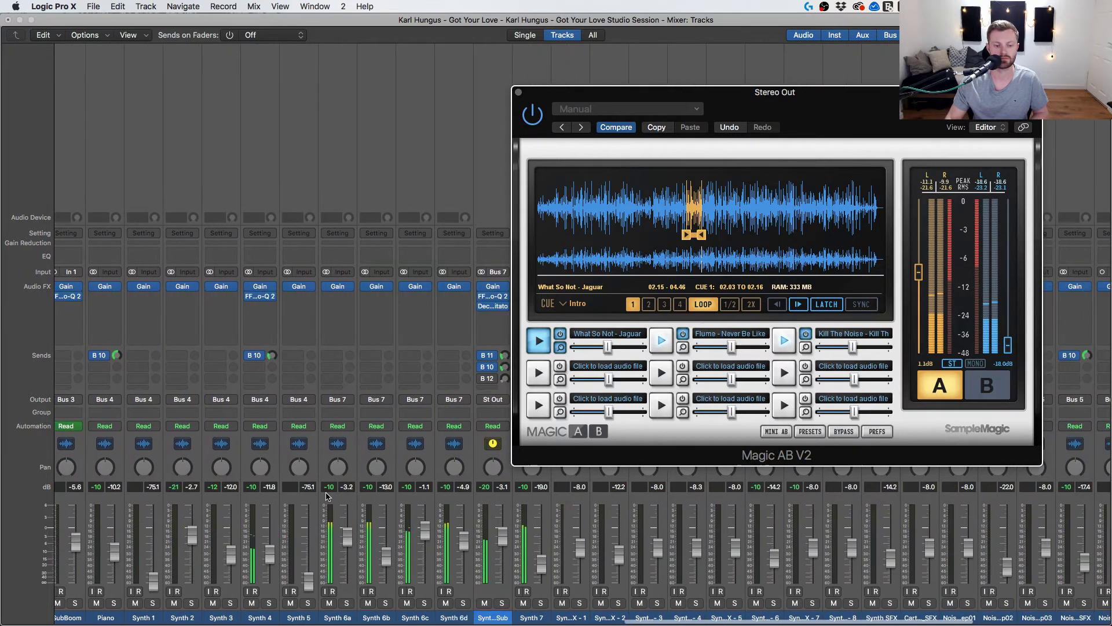
scroll(328, 496, "left", 20)
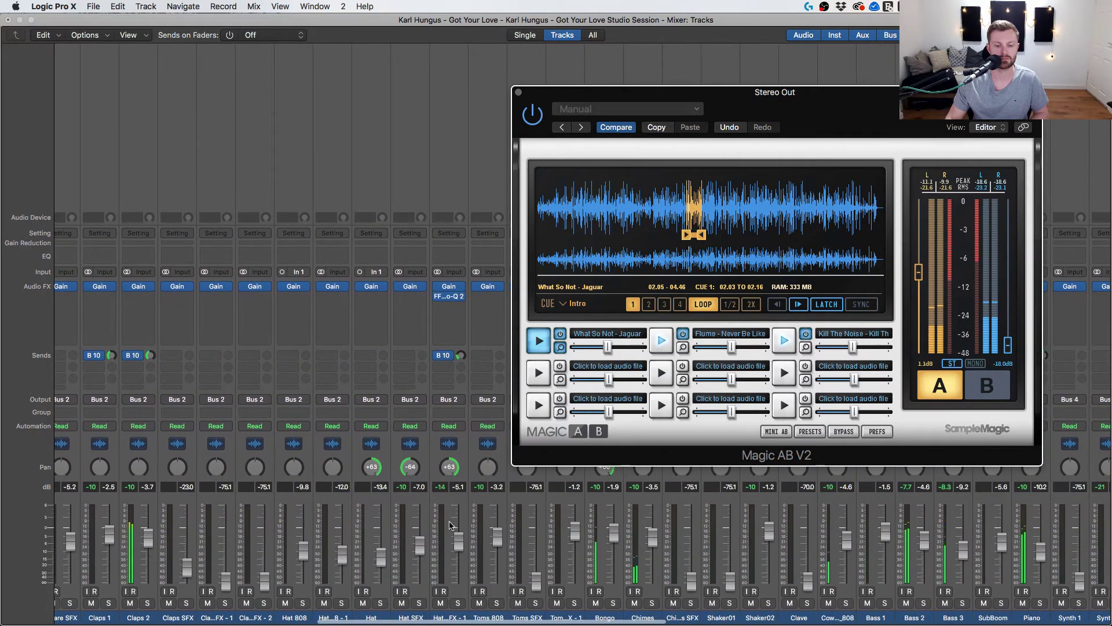
scroll(449, 526, "left", 15)
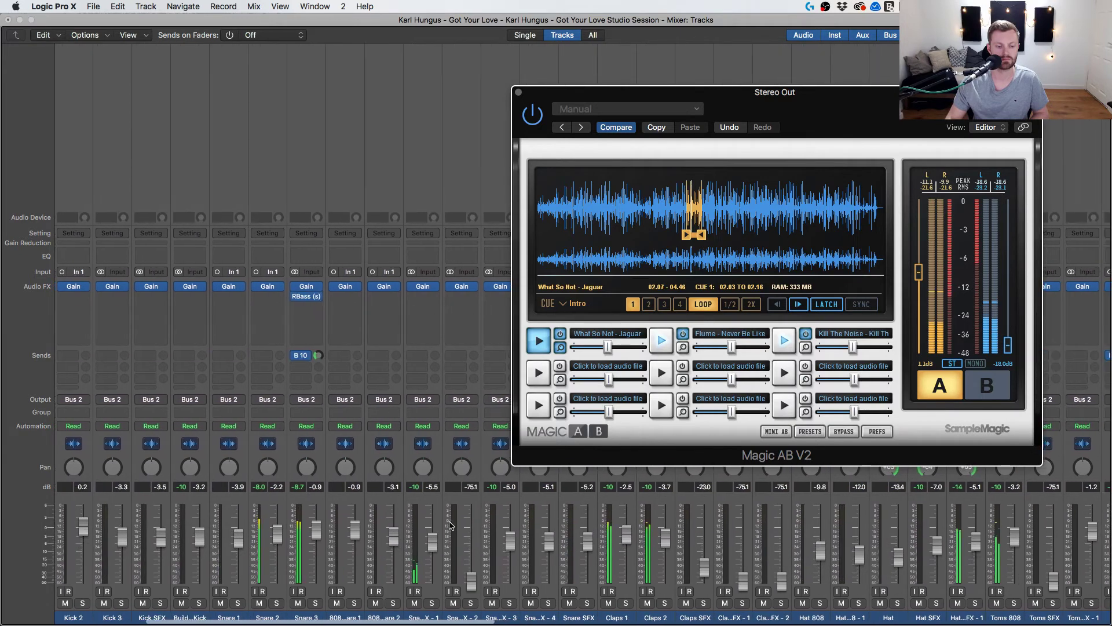
scroll(450, 525, "right", 20)
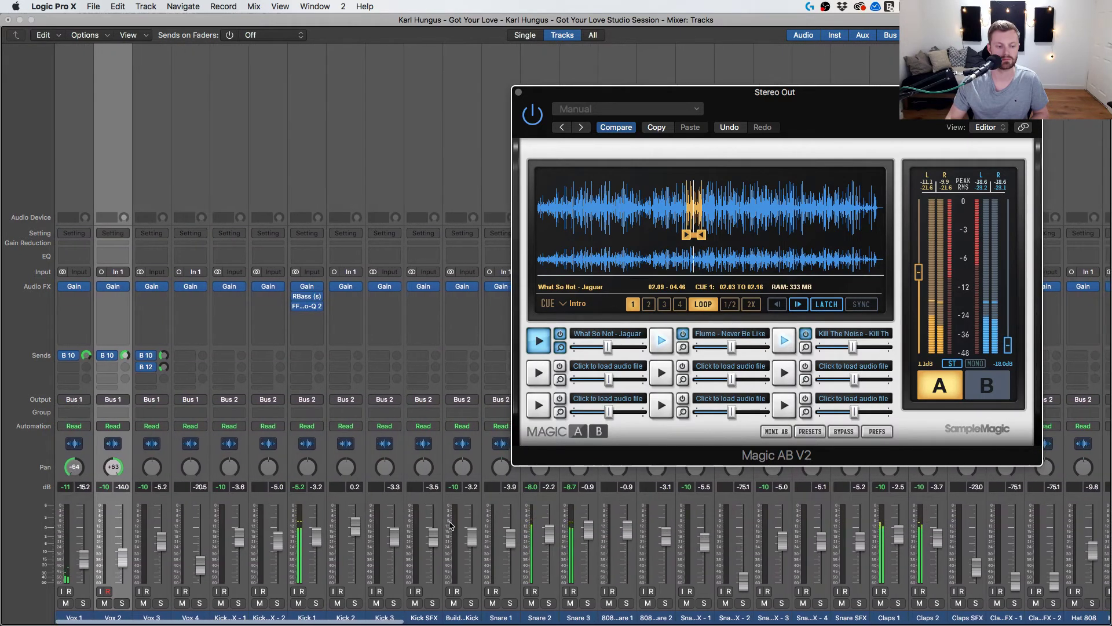
scroll(449, 526, "left", 3)
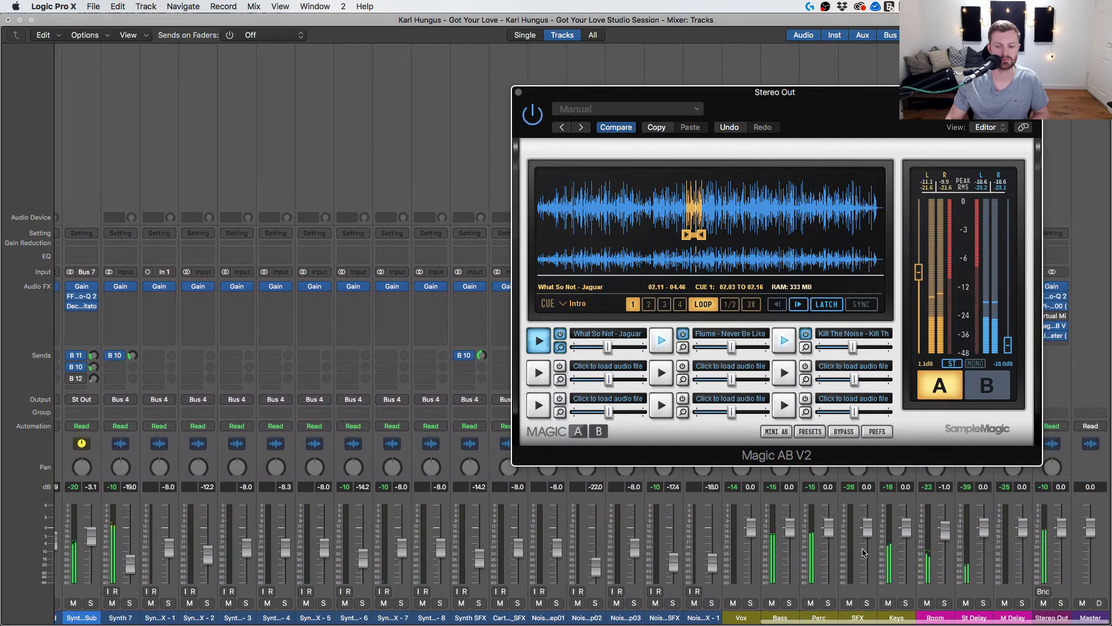
scroll(708, 548, "left", 18)
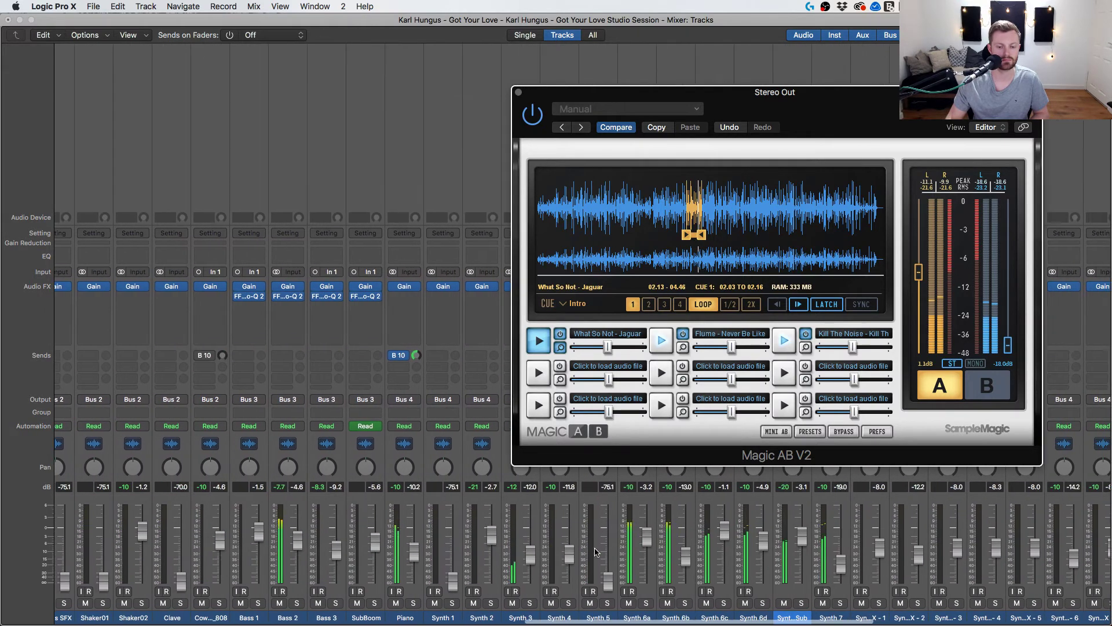
Lower Bass 2 to -5.2 dB and adjust another channel's fader slightly.
left_click_drag(305, 555, 305, 557)
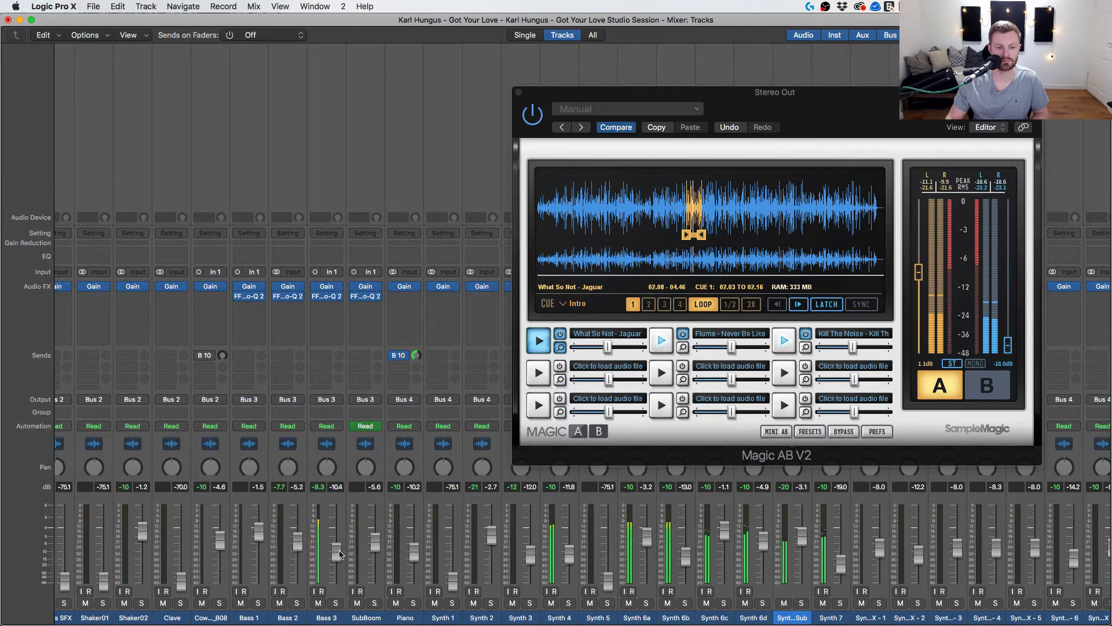
scroll(762, 539, "right", 1)
left_click_drag(764, 542, 763, 545)
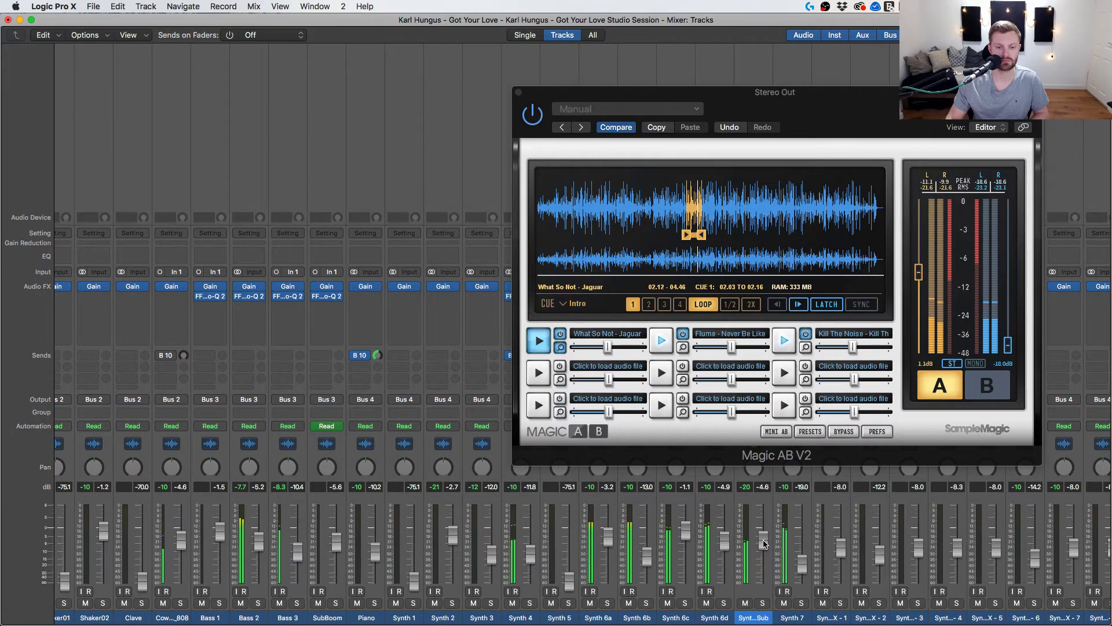
A/B the mix against the reference track.
left_click(983, 389)
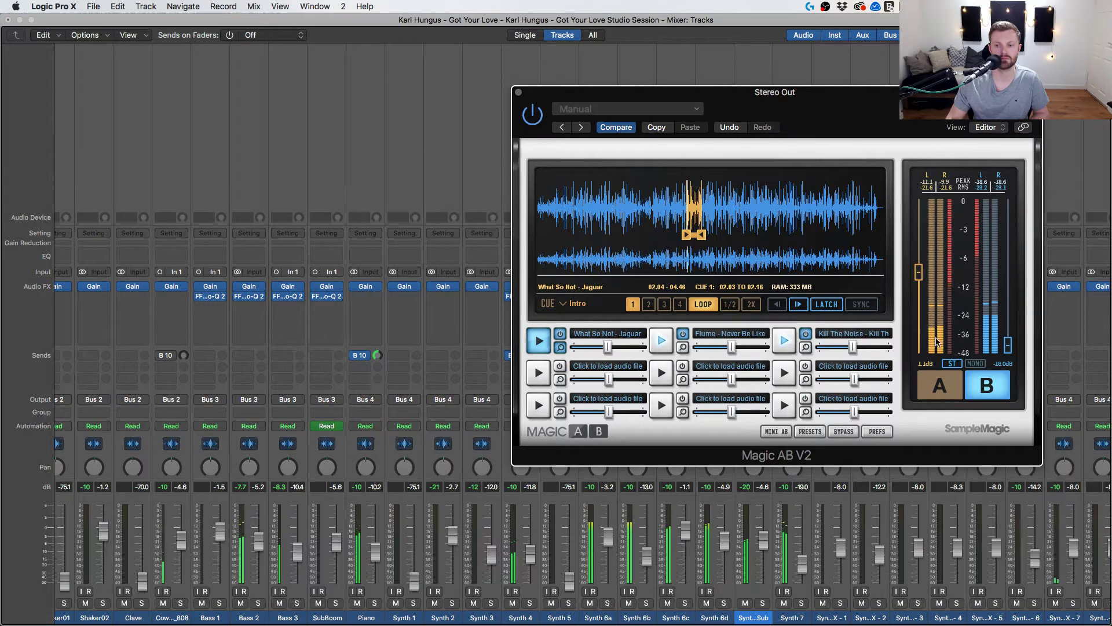
left_click(939, 385)
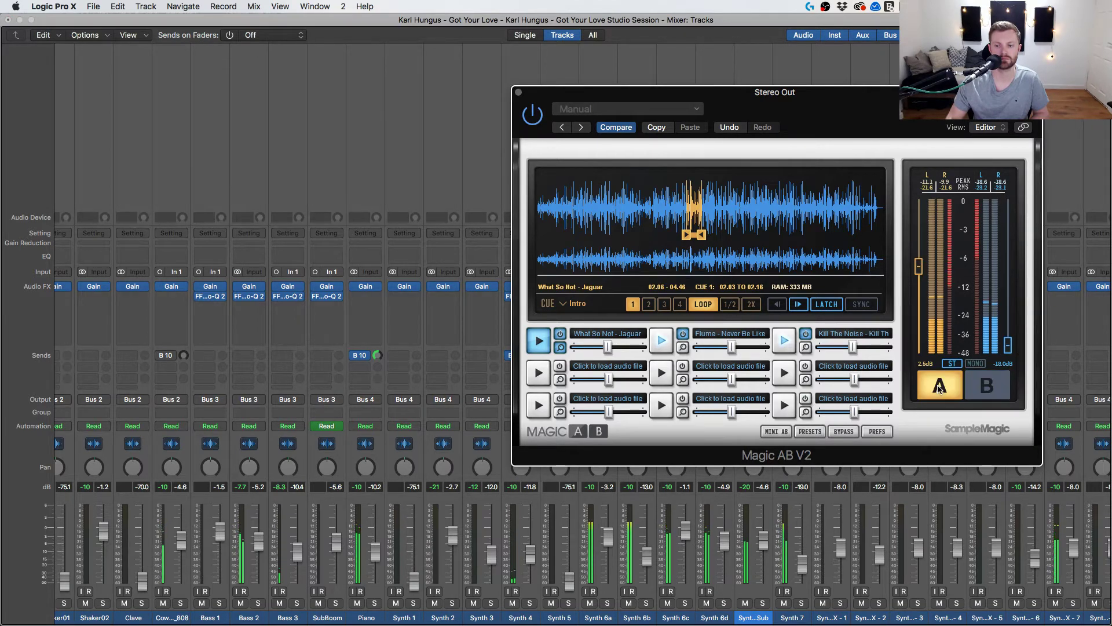
left_click(978, 388)
scroll(502, 504, "left", 10)
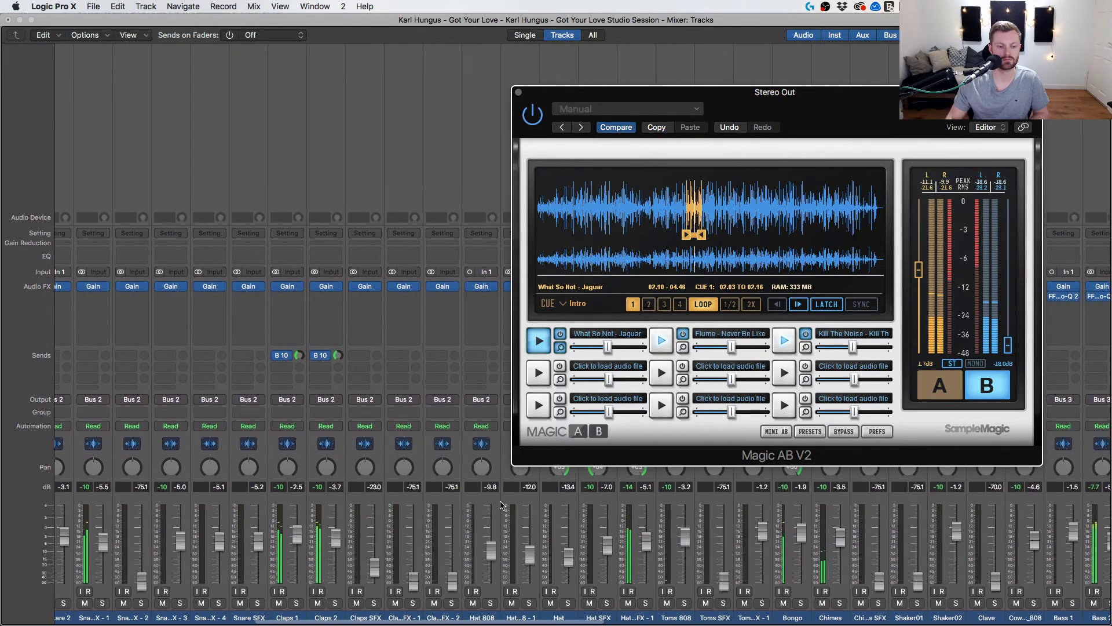
scroll(502, 505, "left", 4)
left_click(944, 388)
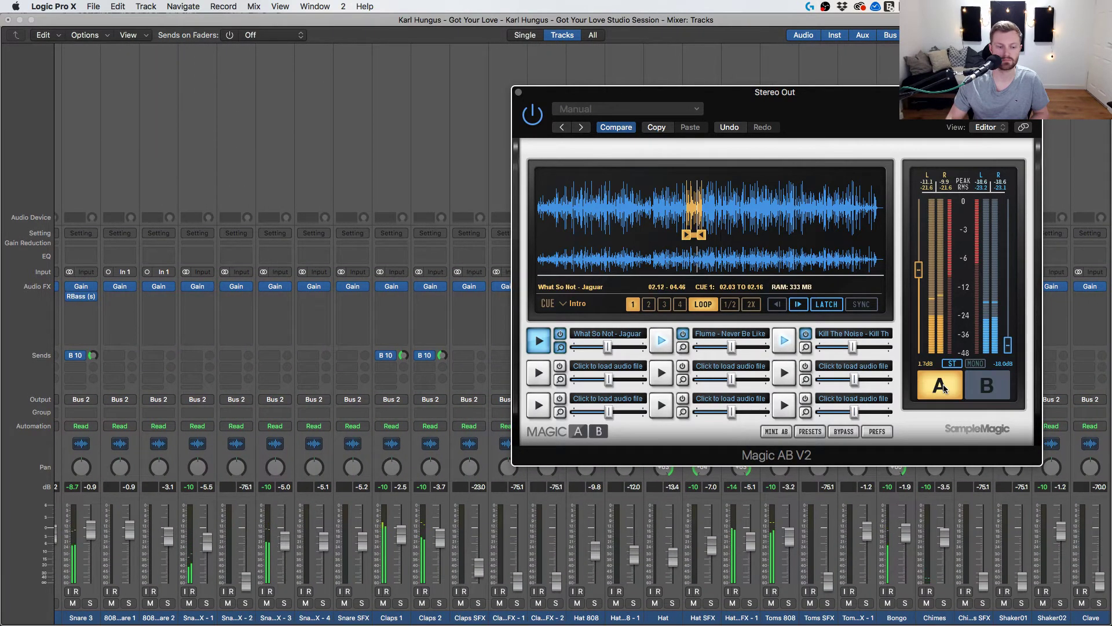
scroll(521, 544, "left", 5)
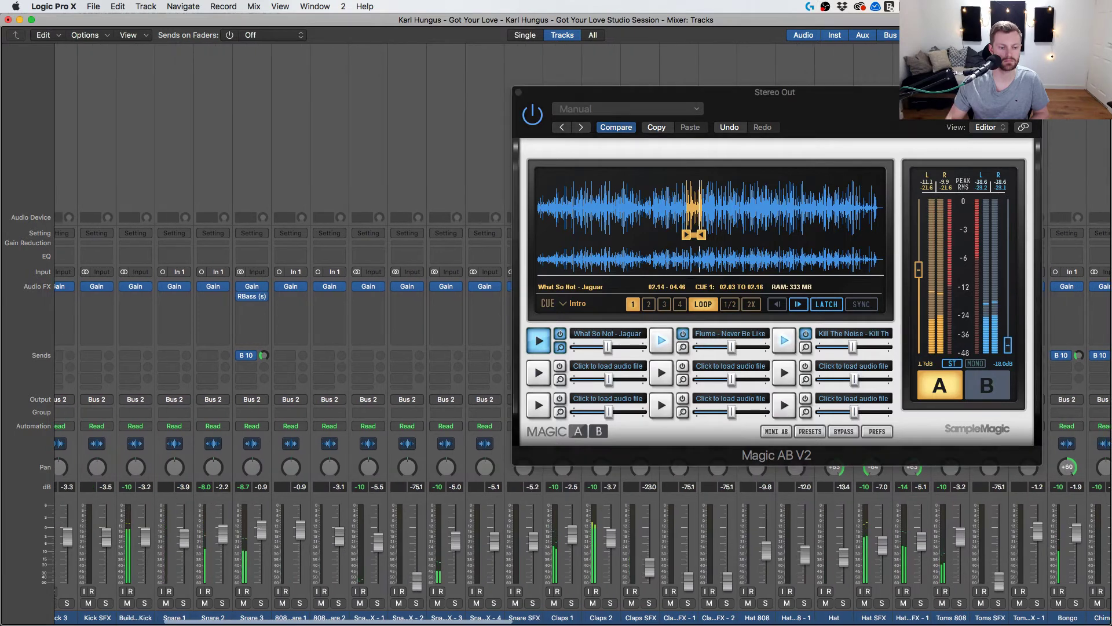
Nudge Snare 3's fader up, select Snare 3, and open its empty insert's plug-in list.
left_click_drag(261, 529, 259, 527)
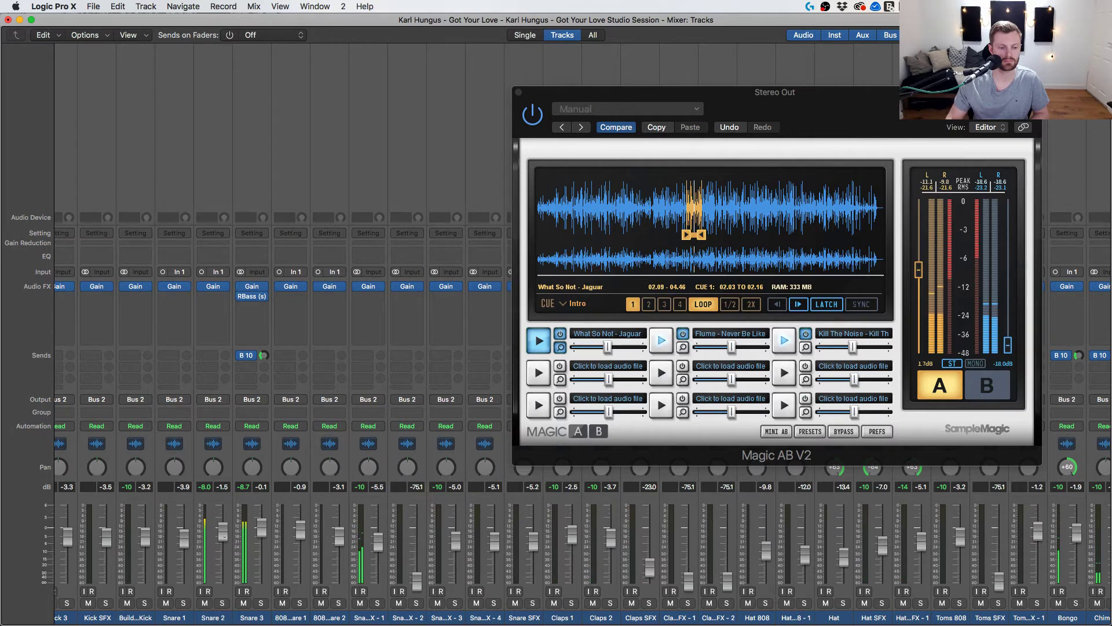
left_click(259, 603)
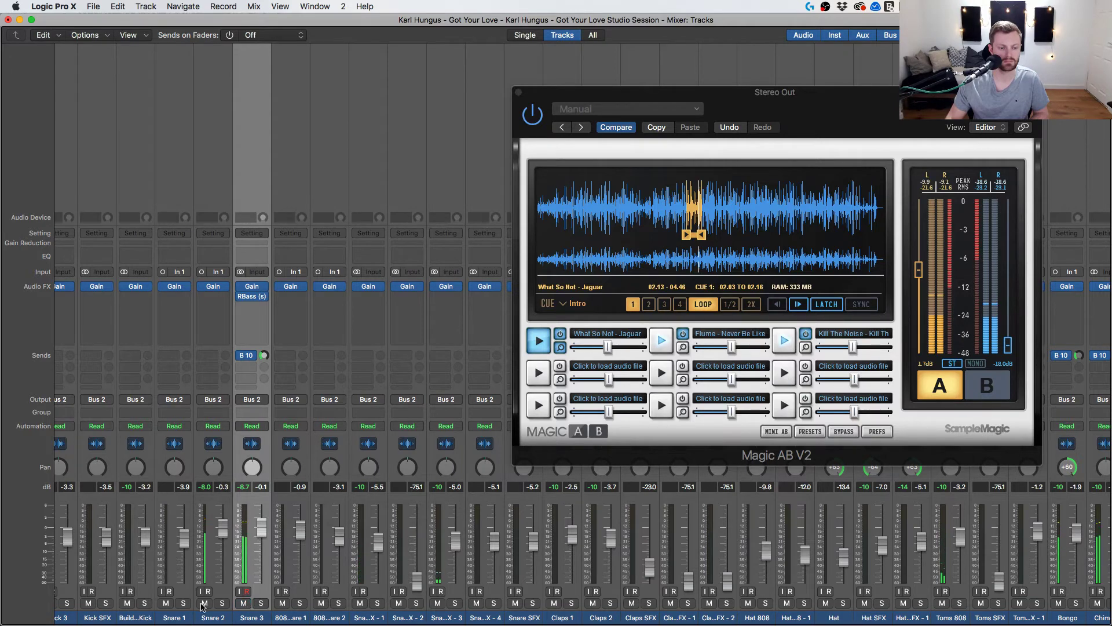
left_click(252, 305)
Insert stereo FF Pro-Q 2 on Snare 3 with a wide -7.73 dB bell cut near 9.2 kHz.
mouse_move(290, 347)
left_click(349, 347)
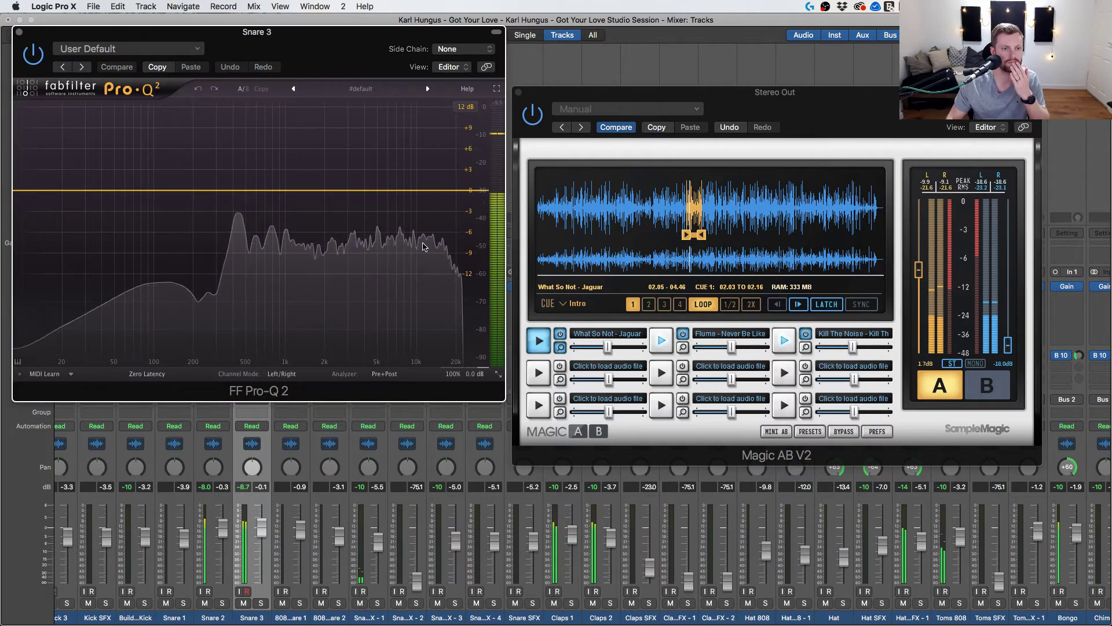
left_click_drag(376, 191, 439, 170)
left_click_drag(416, 219, 411, 243)
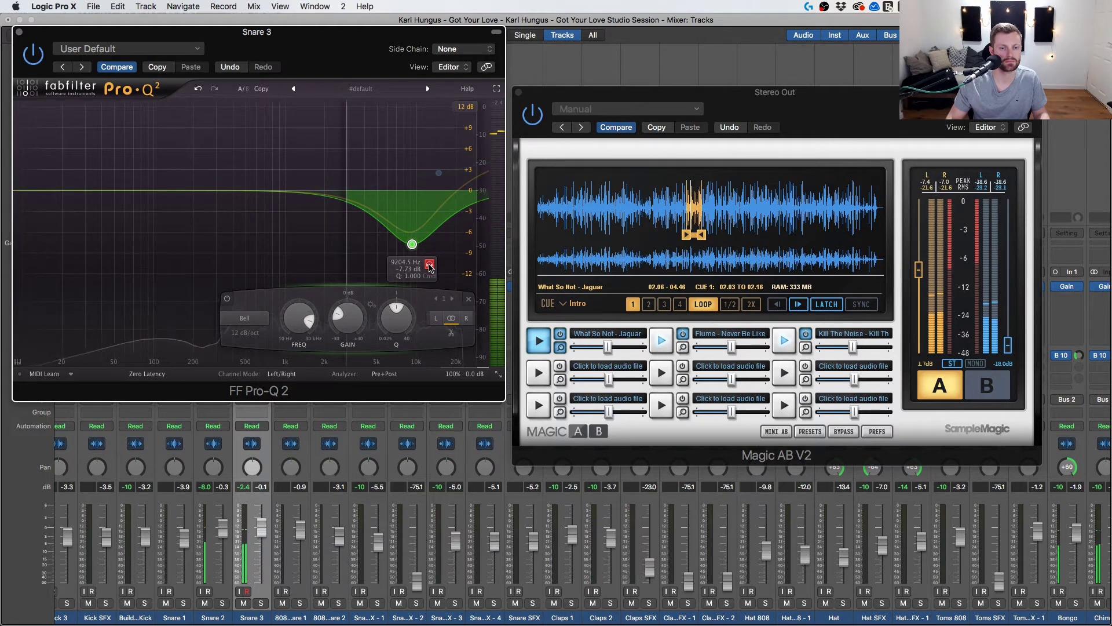
mouse_move(429, 266)
left_mouse_down()
mouse_move(411, 259)
mouse_move(429, 266)
left_mouse_up()
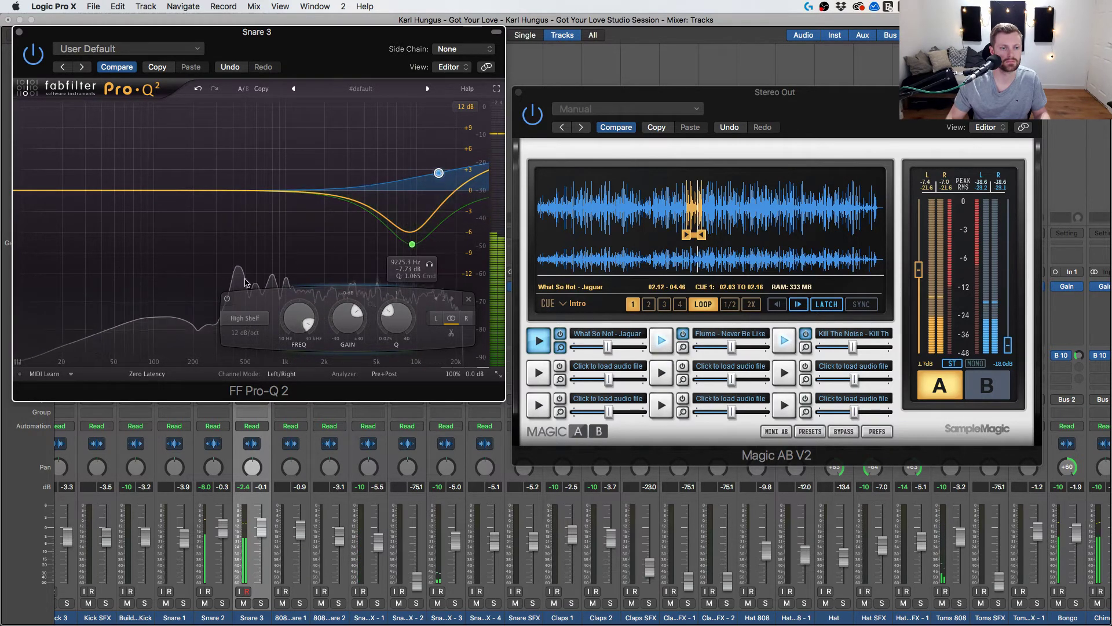
Disable the high shelf band, add a low cut, then bypass and close the EQ.
double_click(438, 172)
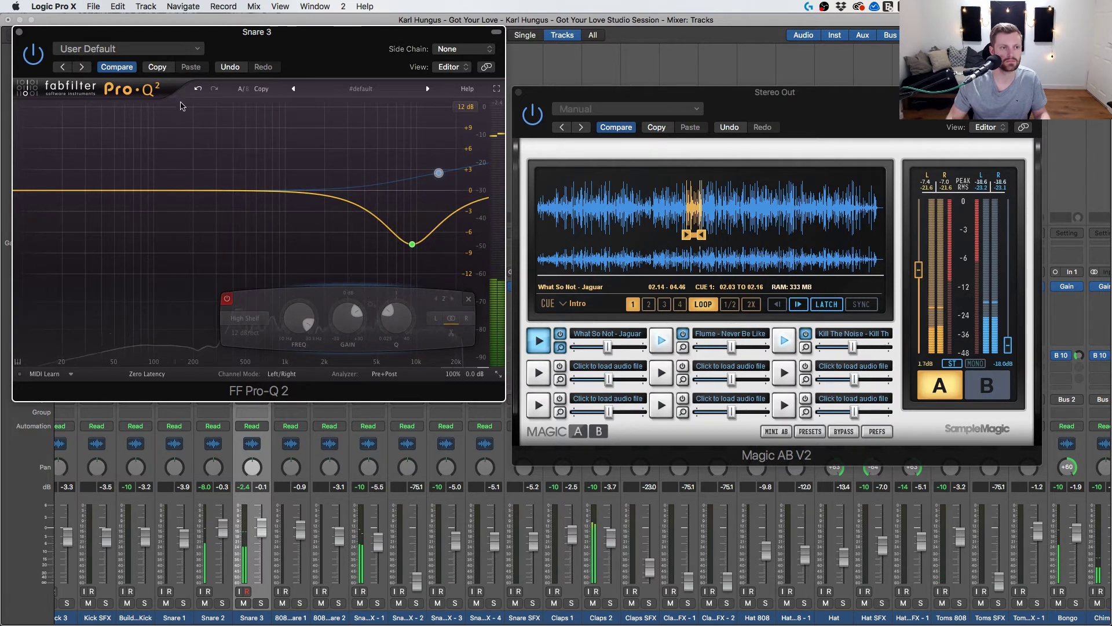
left_click_drag(47, 197, 117, 187)
left_click(34, 58)
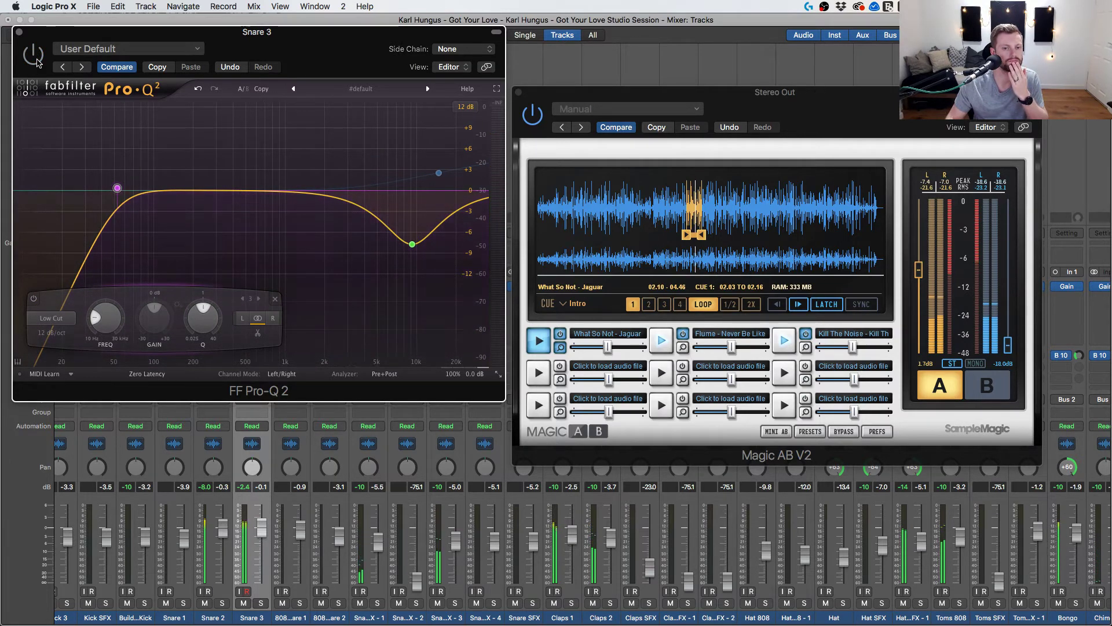
left_click(19, 32)
Insert a stereo FF Saturn on Snare 3 and close the Magic AB window.
left_click(259, 316)
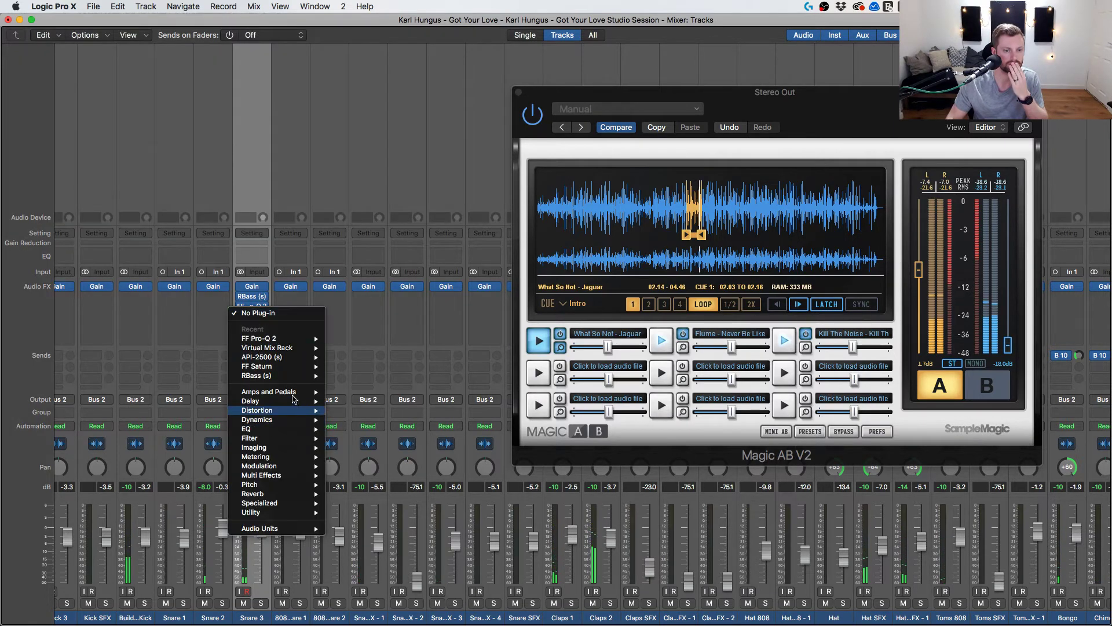
mouse_move(279, 529)
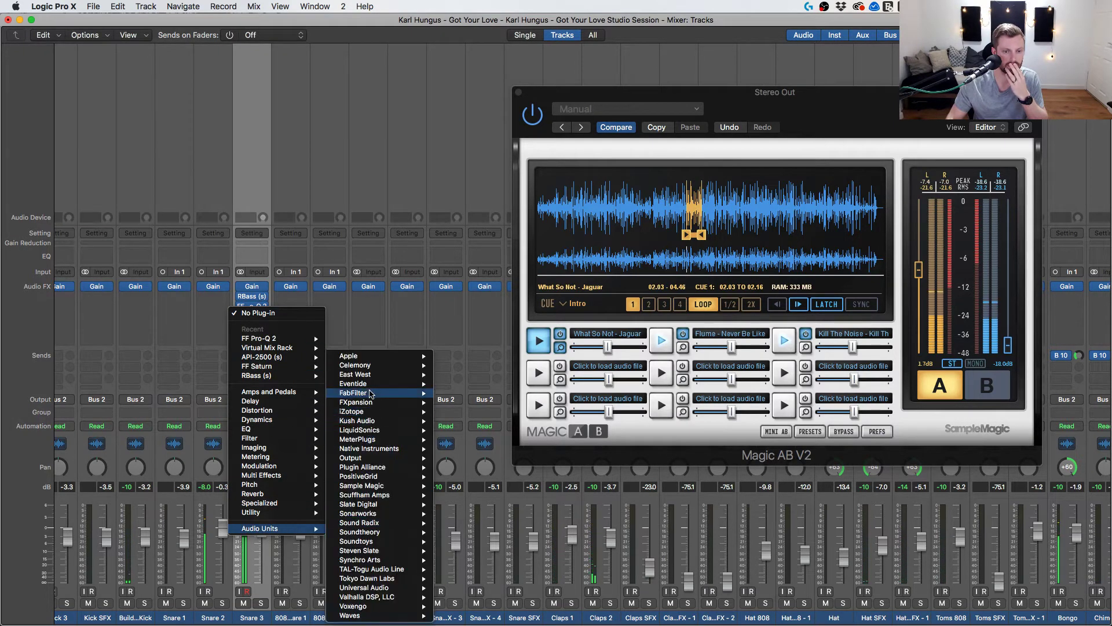
mouse_move(367, 397)
mouse_move(472, 430)
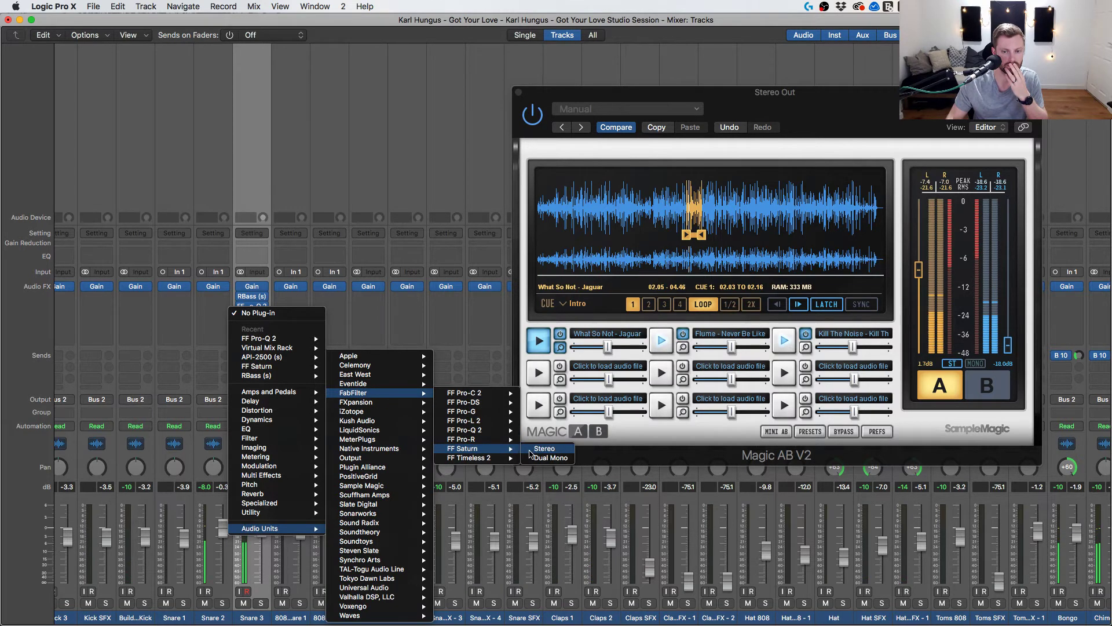
left_click(541, 455)
left_click(534, 134)
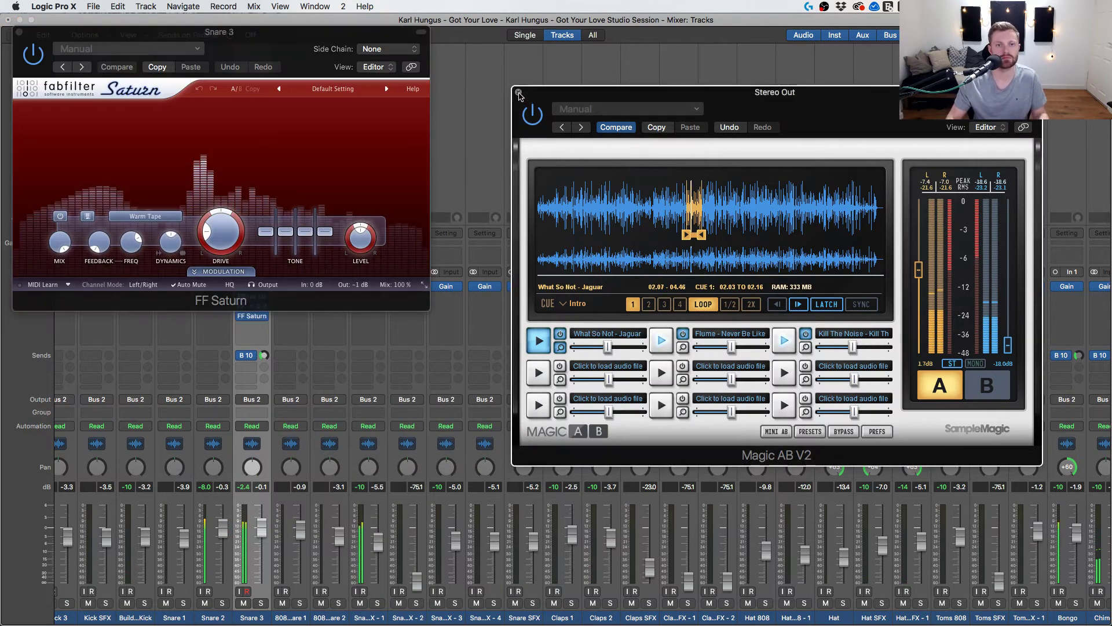
left_click(518, 92)
Split Saturn into two bands, raise the crossover, and set the Clean Tube style.
left_click_drag(266, 31, 452, 63)
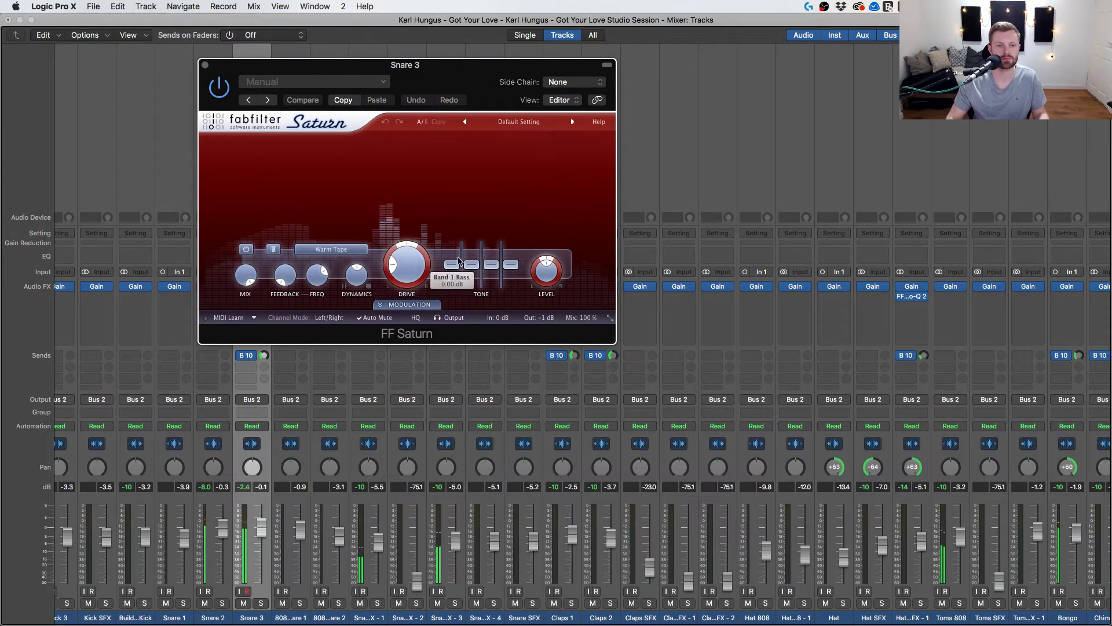
left_click(469, 143)
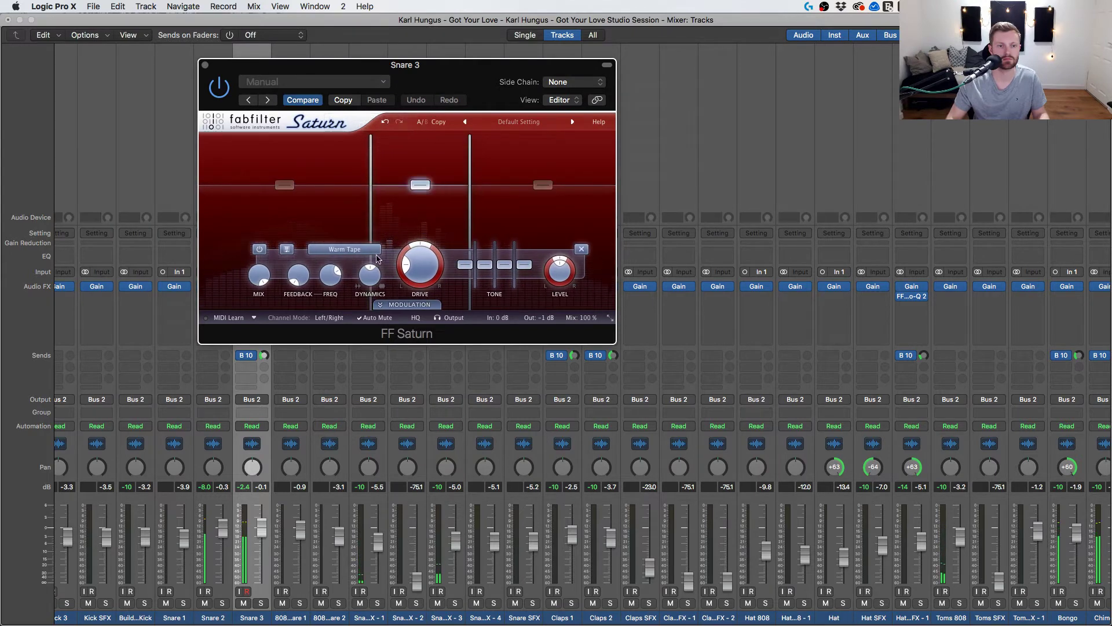
left_click(581, 249)
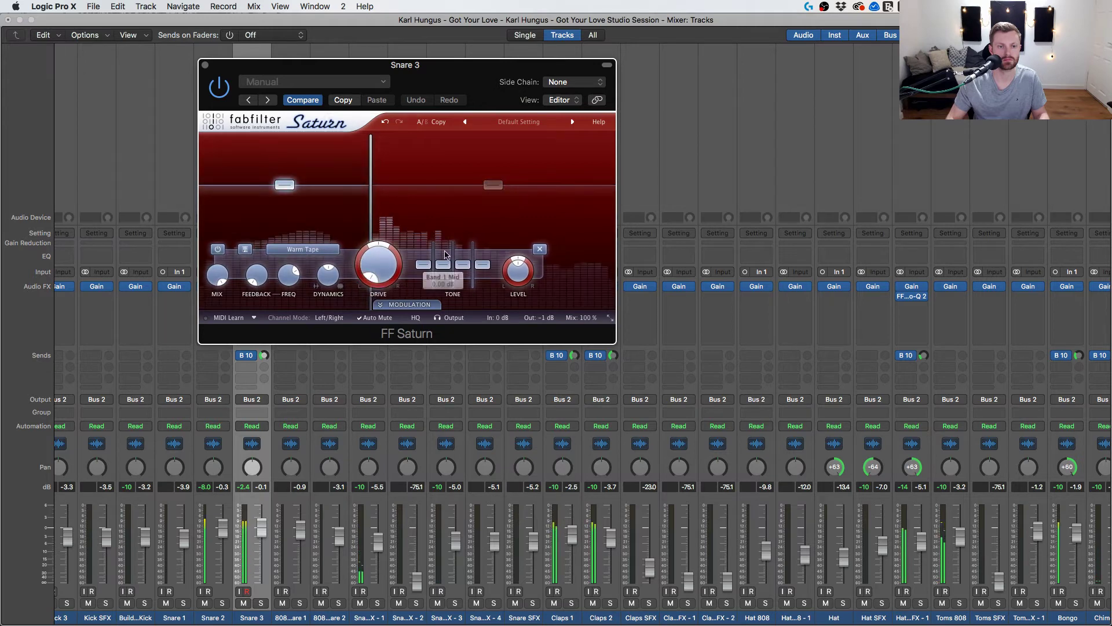
left_click_drag(480, 210, 508, 211)
left_click(366, 249)
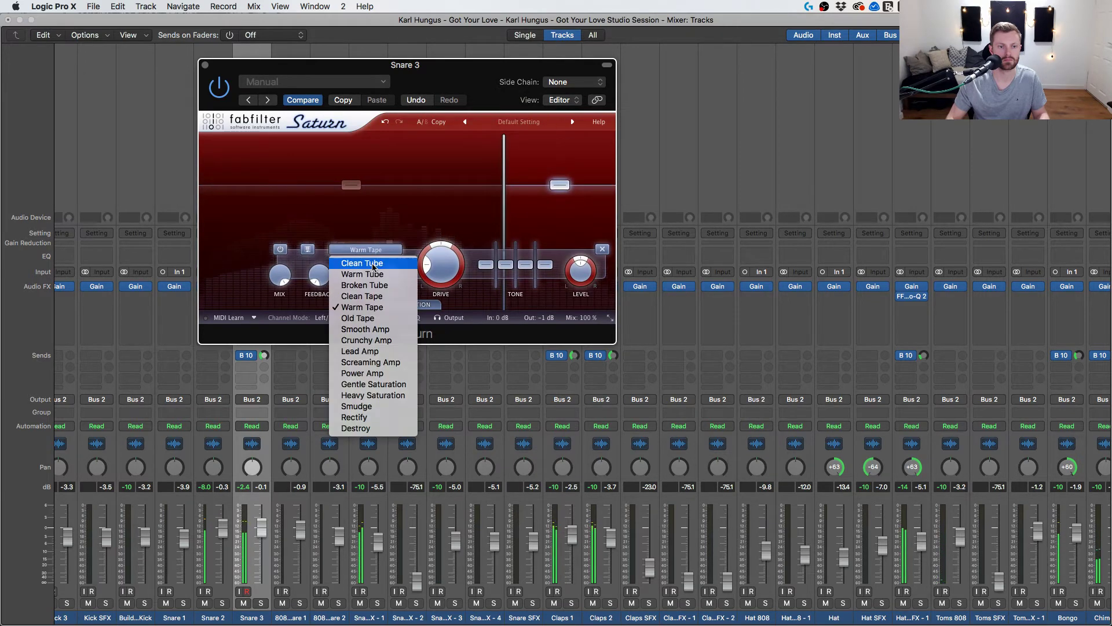
left_click(374, 264)
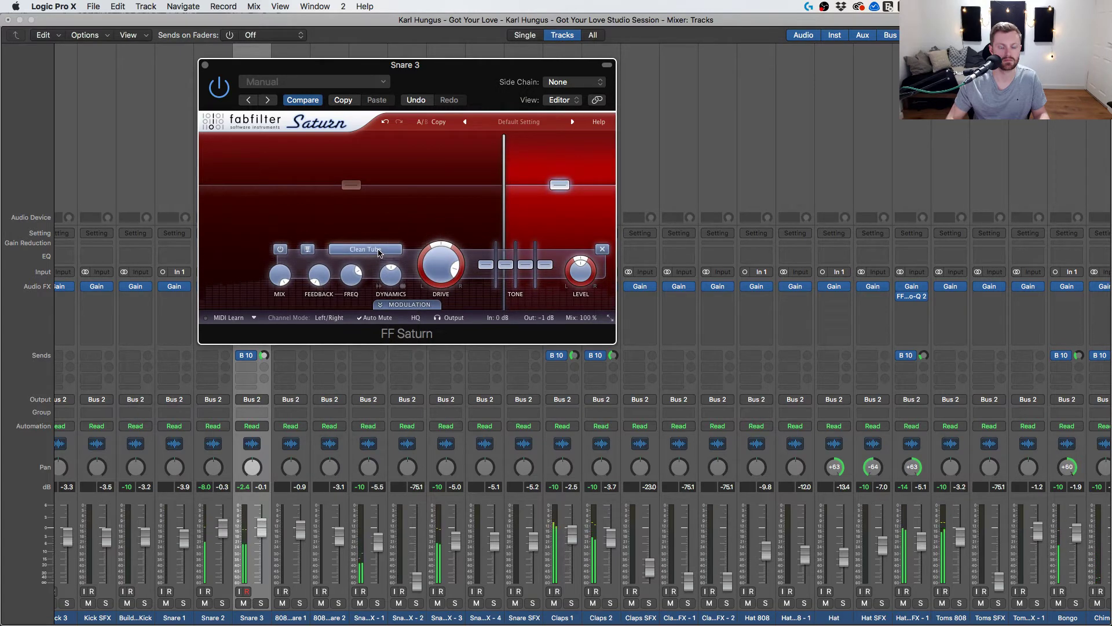
mouse_move(363, 193)
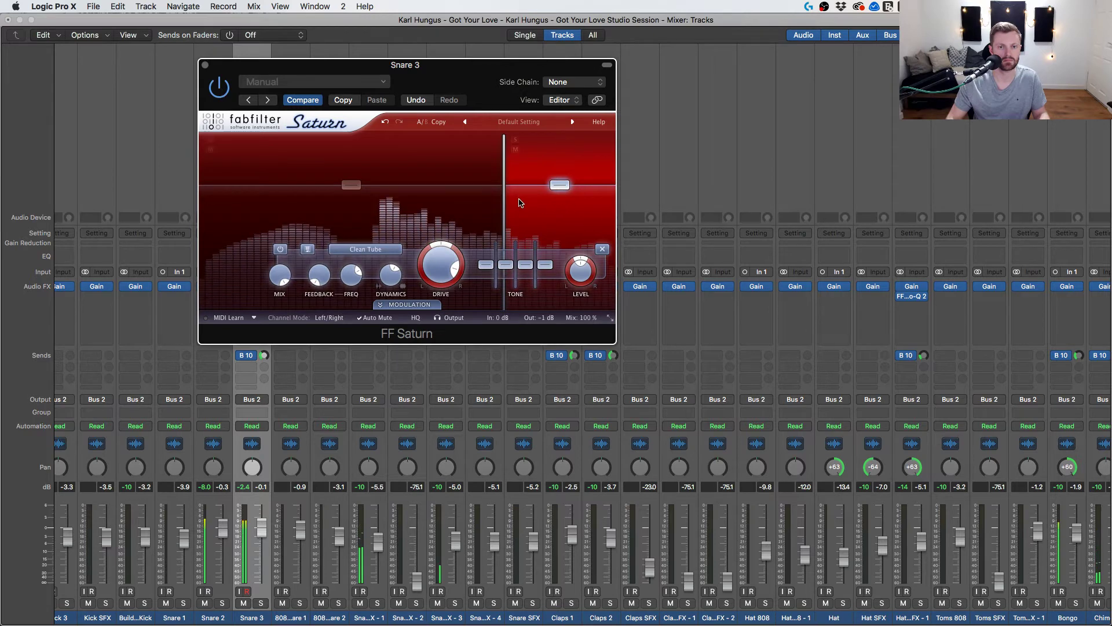
Raise the crossover again, settle on Clean Tape, and boost band 2 presence to +1.17 dB.
left_click_drag(504, 209, 533, 208)
left_click(381, 250)
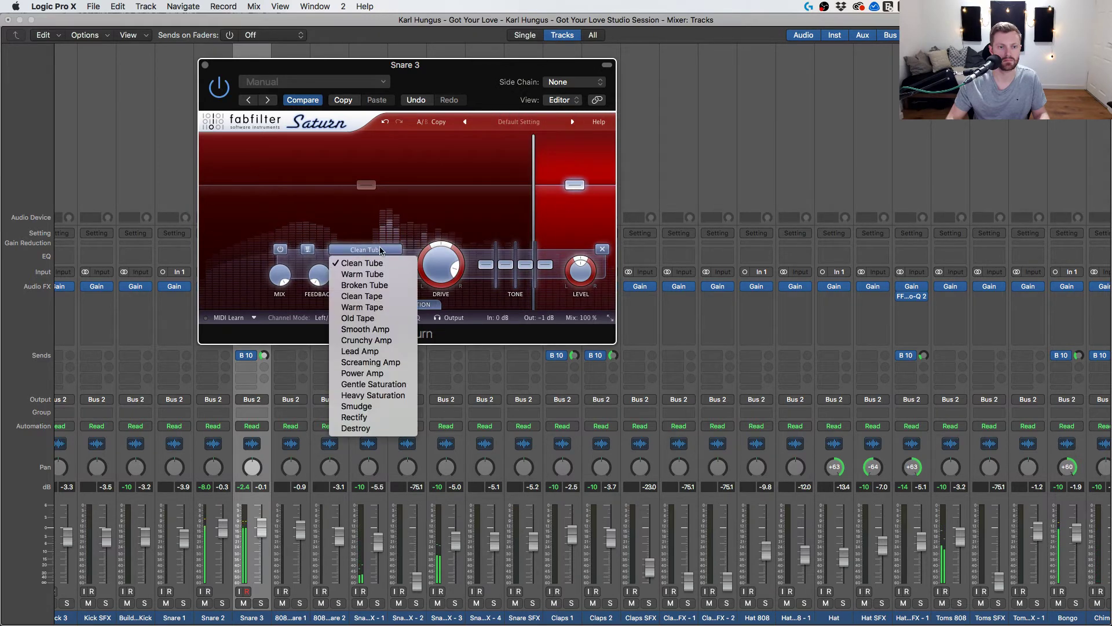
left_click(365, 285)
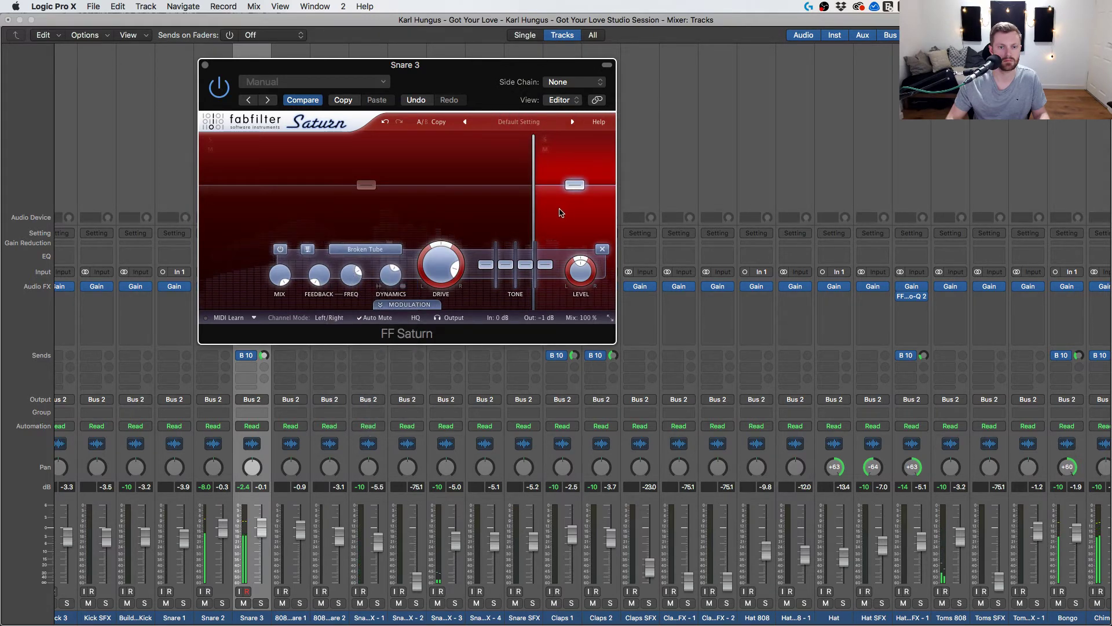
left_click(365, 250)
left_click(371, 302)
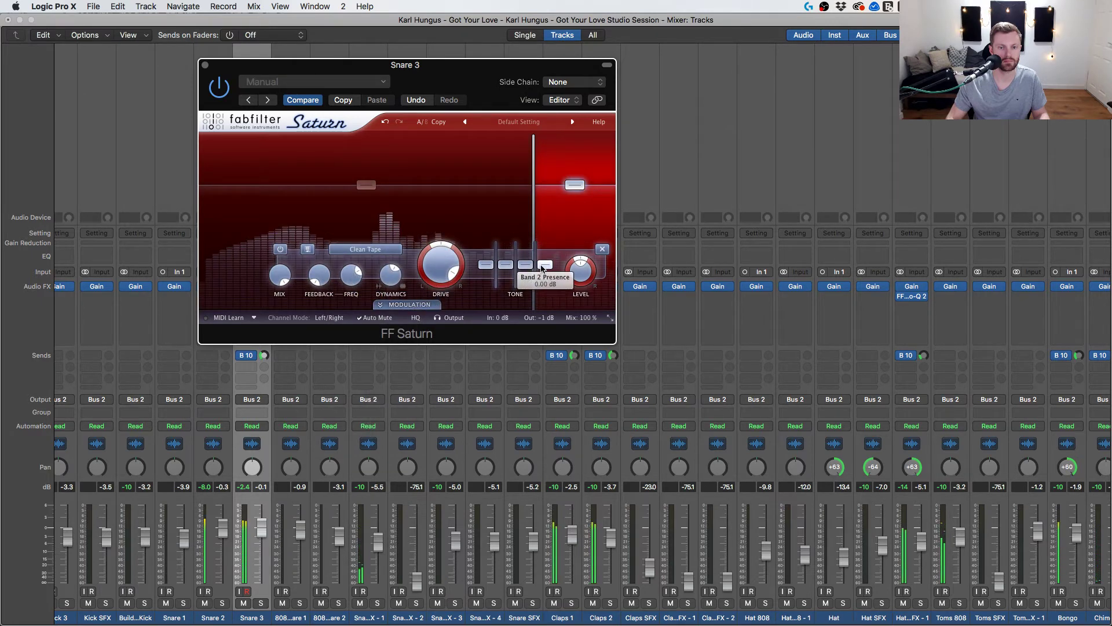
left_click_drag(545, 264, 543, 264)
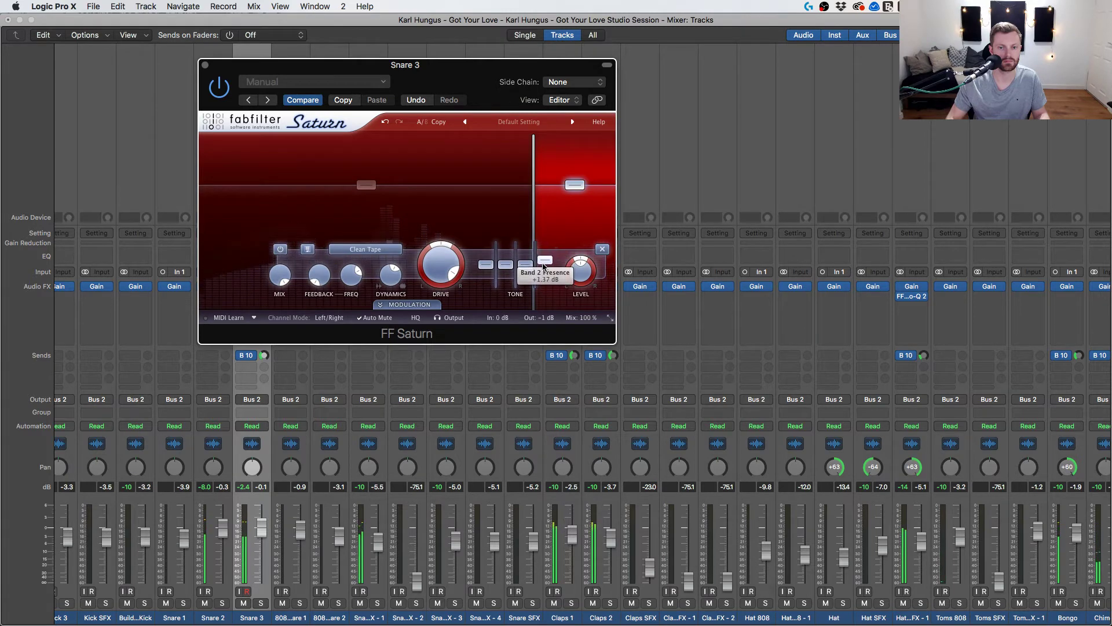
left_click(206, 66)
left_click(258, 308)
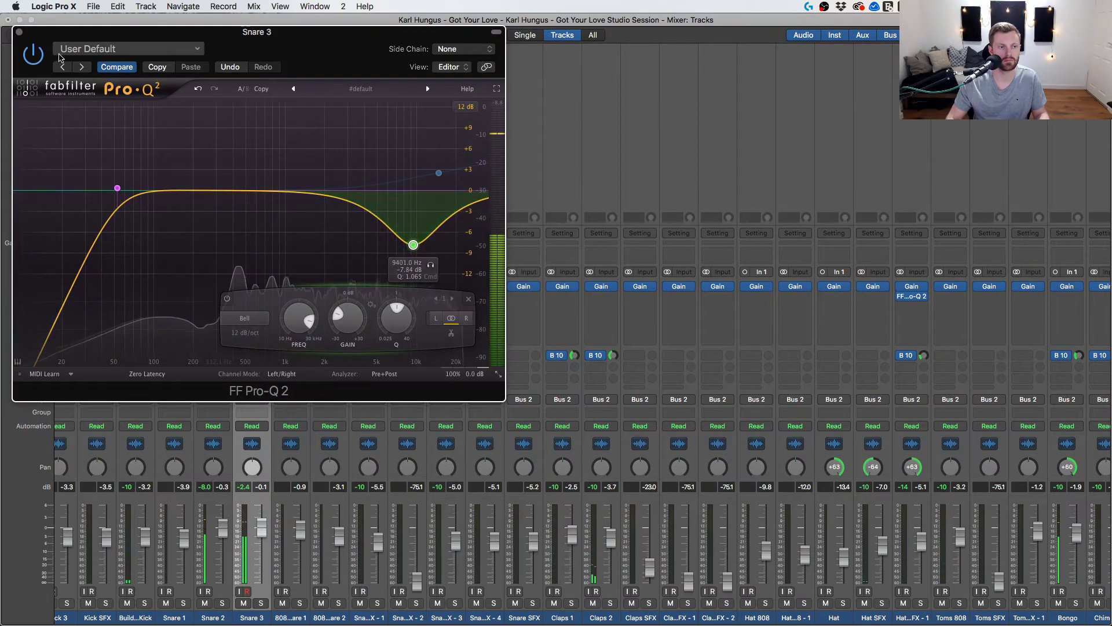
Re-enable Snare 3's Pro-Q 2 and move its cut down to about 7.9 kHz.
key("super+w")
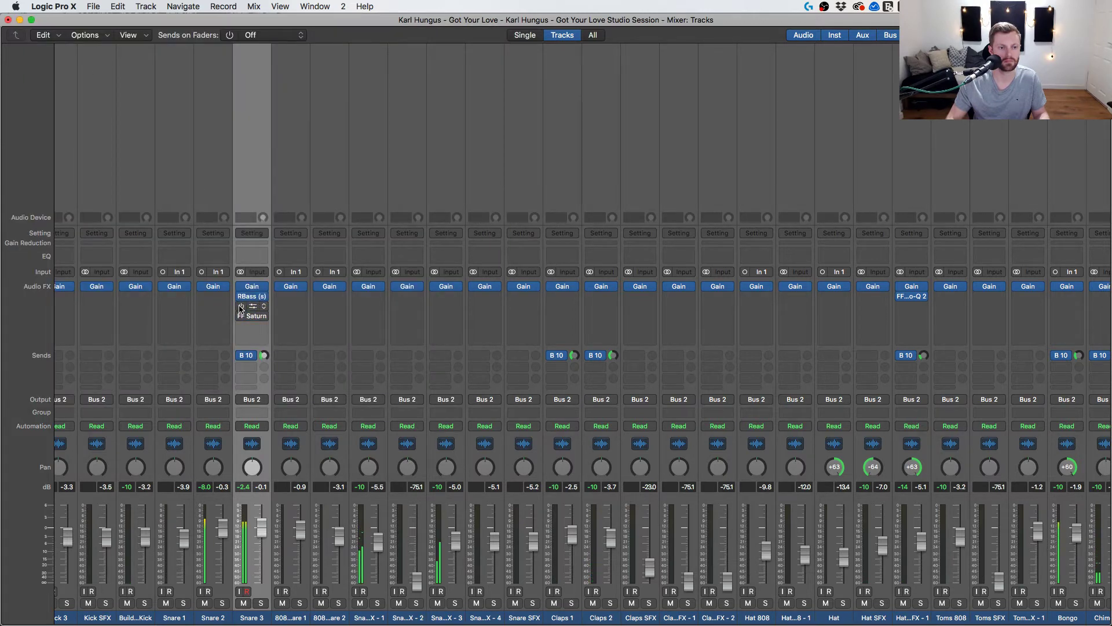
left_click(241, 306)
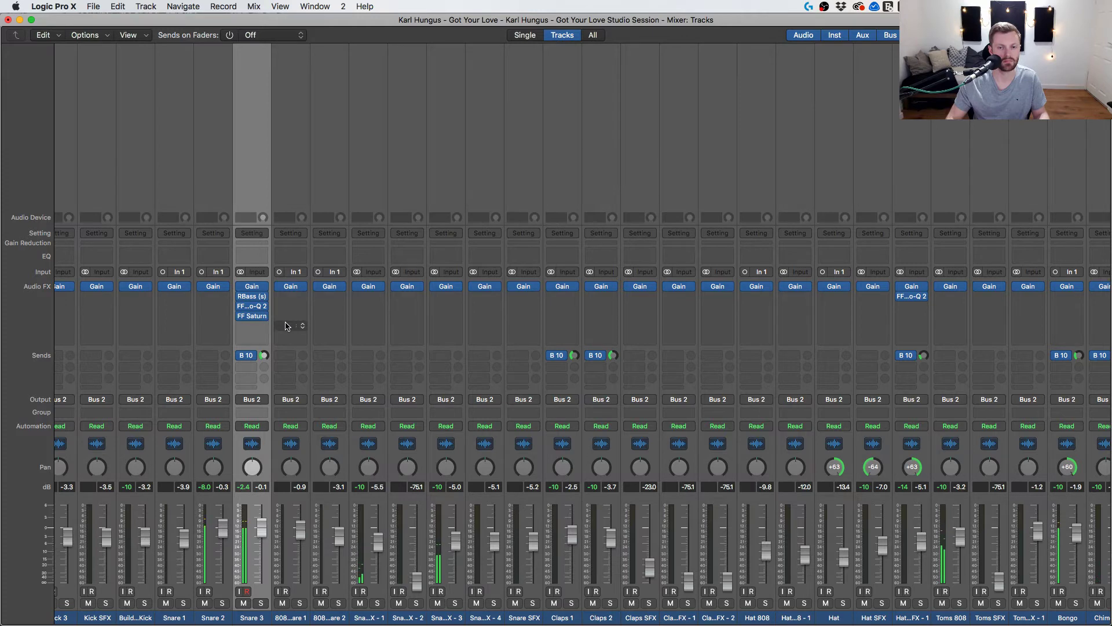
left_click(256, 310)
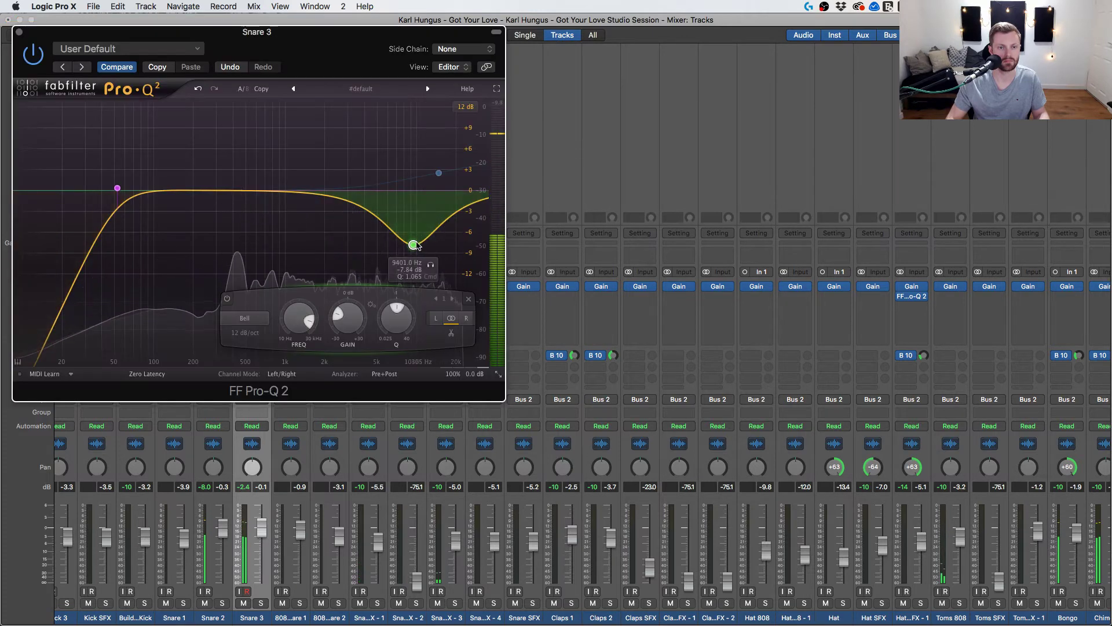
left_click_drag(427, 244, 403, 243)
scroll(404, 243, "down", 5)
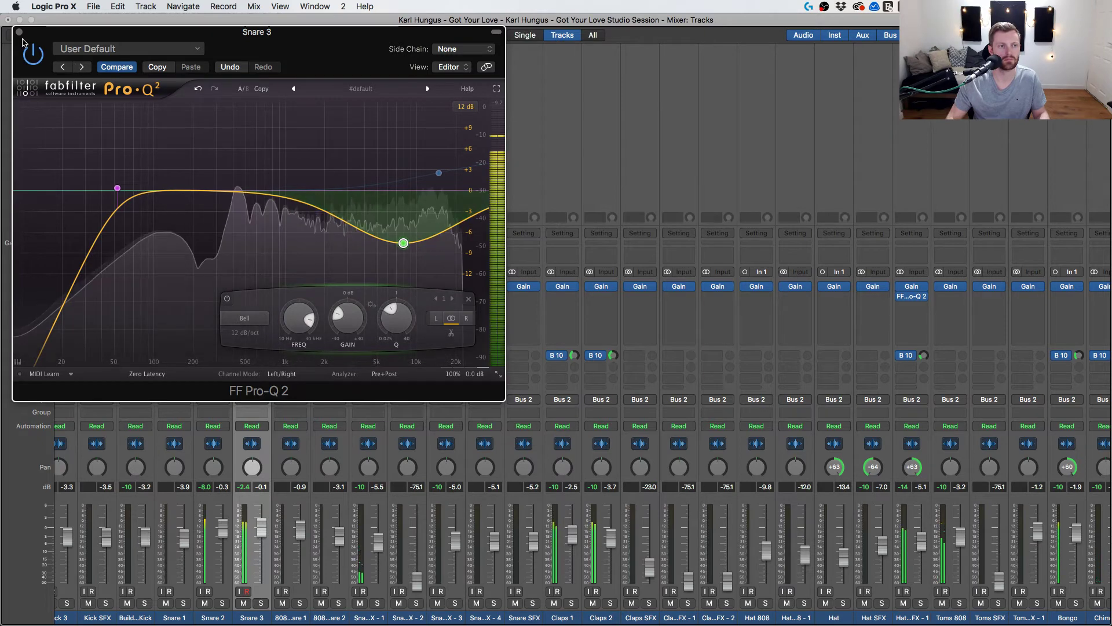
key("super+w")
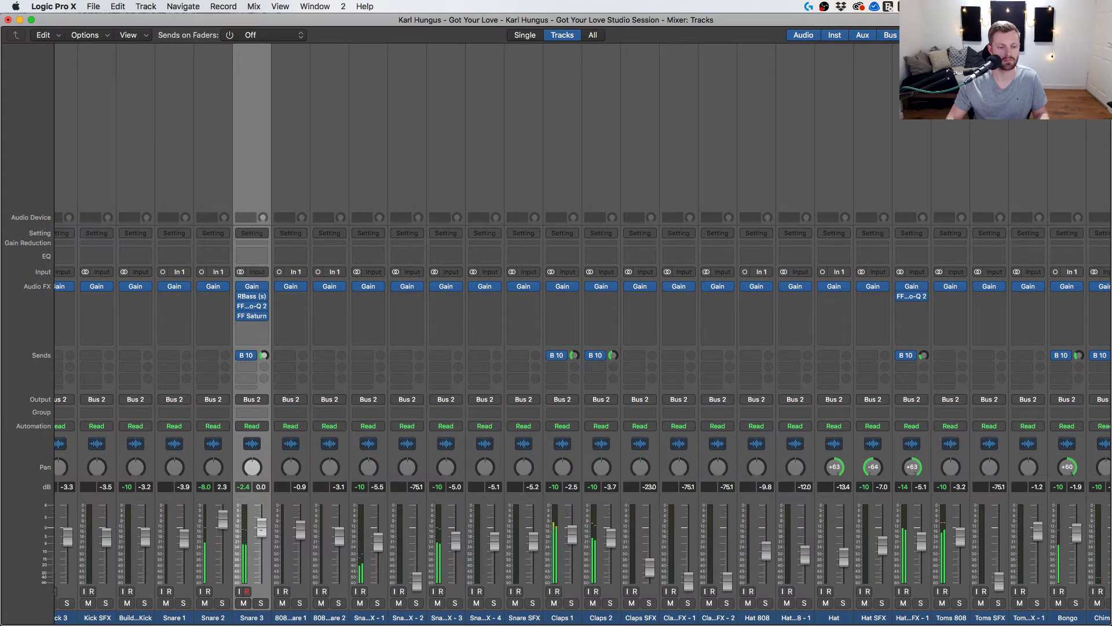
Turn Snare 2 down slightly and send it to Bus 10 Room at -26.5.
left_click_drag(225, 529, 224, 536)
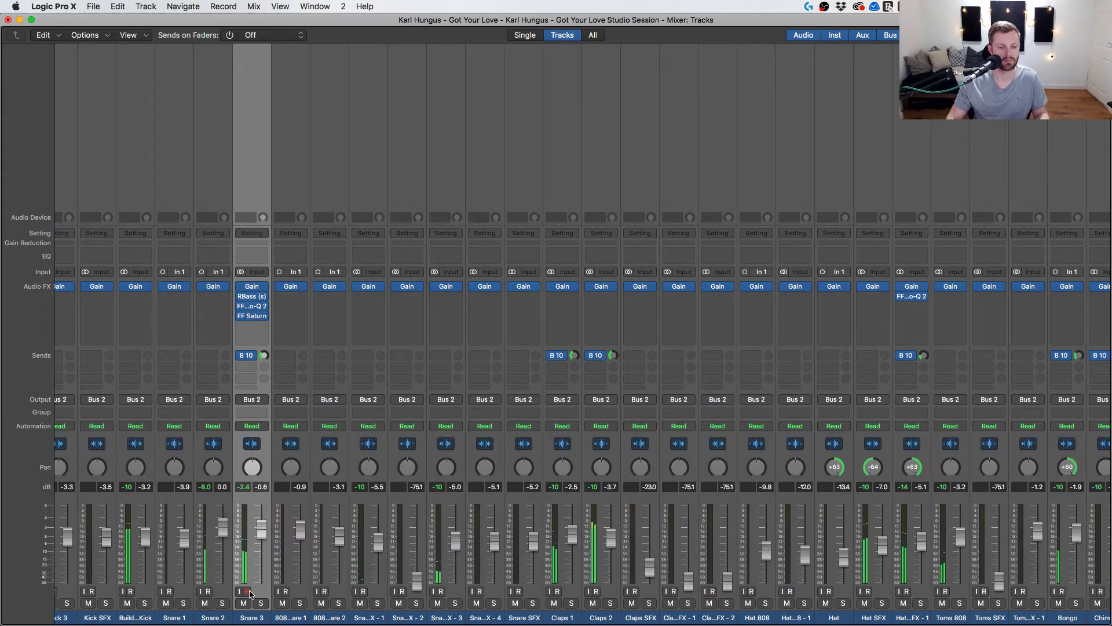
left_click(237, 367)
mouse_move(225, 418)
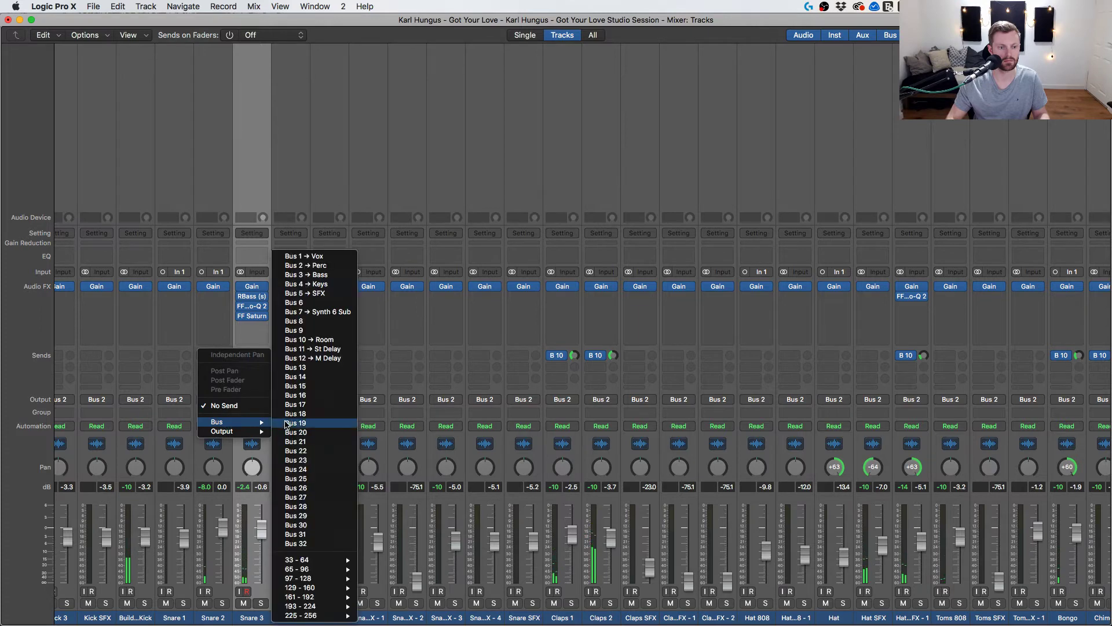
left_click(307, 340)
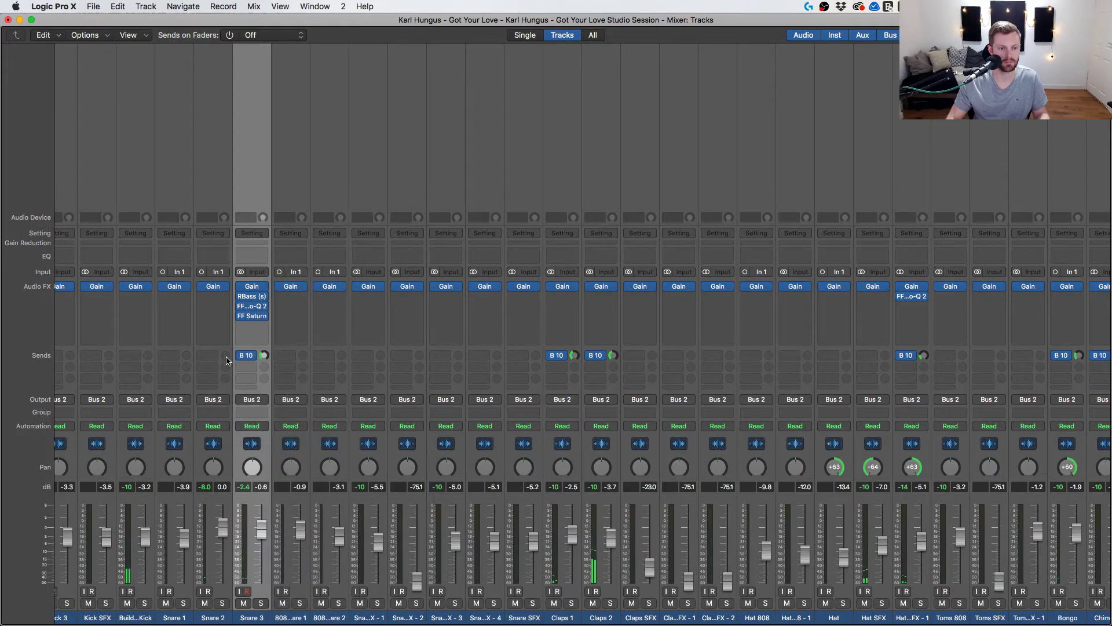
left_click_drag(226, 358, 226, 334)
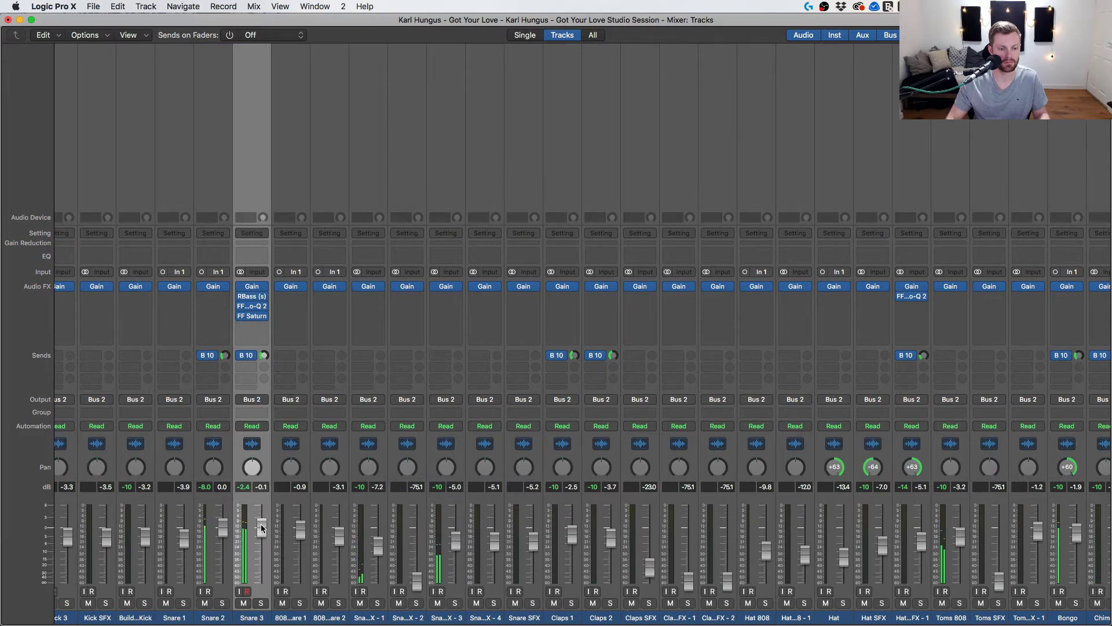
Open the Magic AB V2 plugin on the Stereo Out channel.
left_click(214, 530)
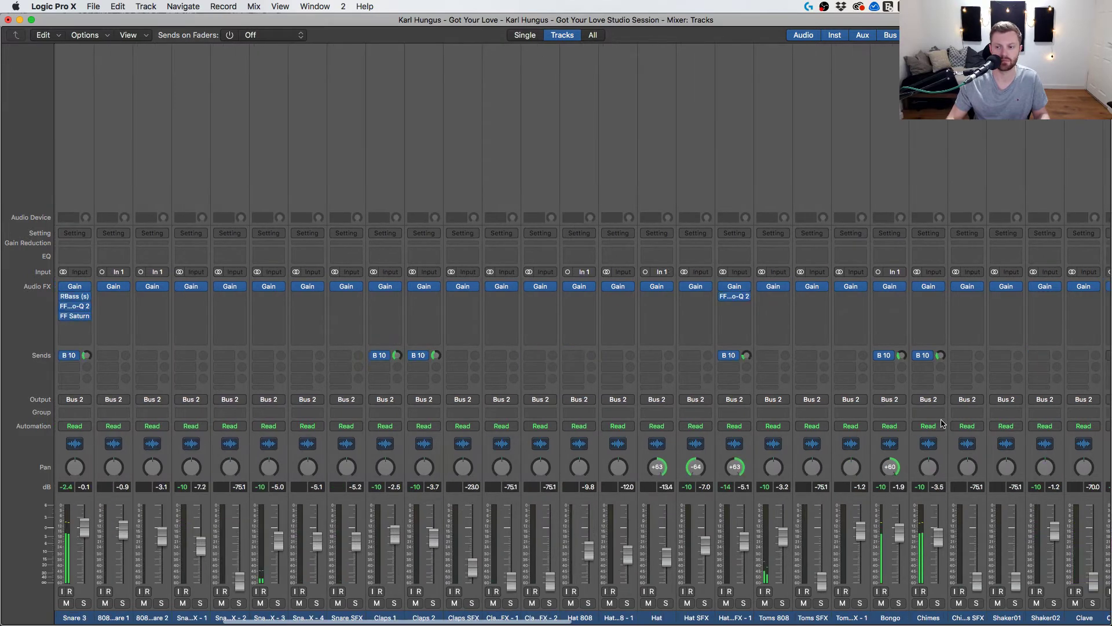
scroll(579, 463, "right", 10)
scroll(942, 423, "right", 10)
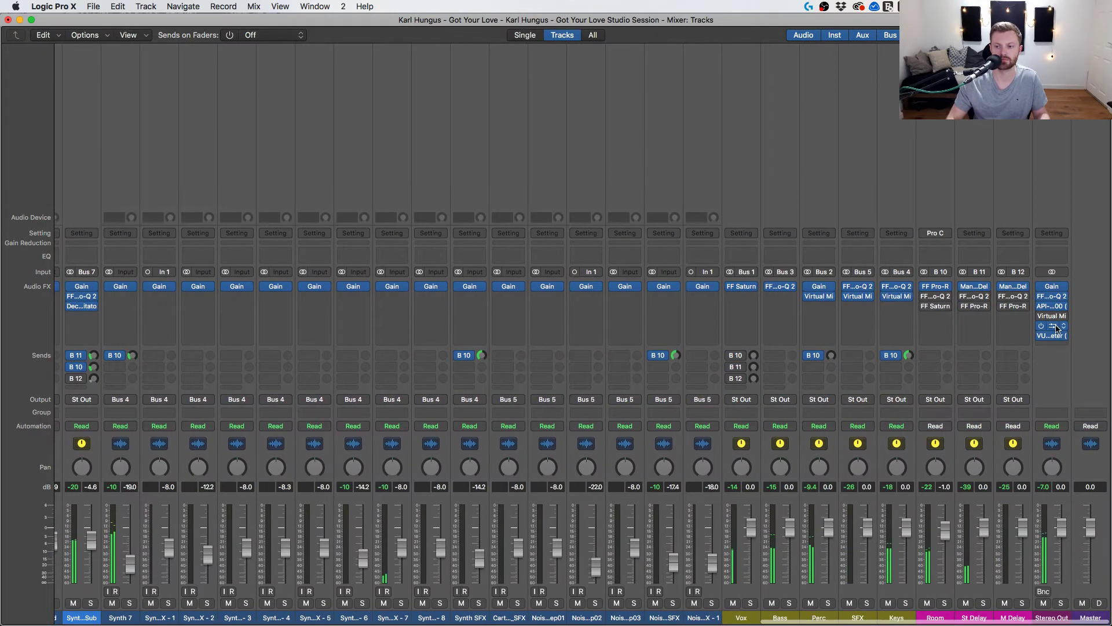
left_click(1052, 325)
Audition the Flume and Jaguar reference tracks in Magic AB.
left_click(986, 385)
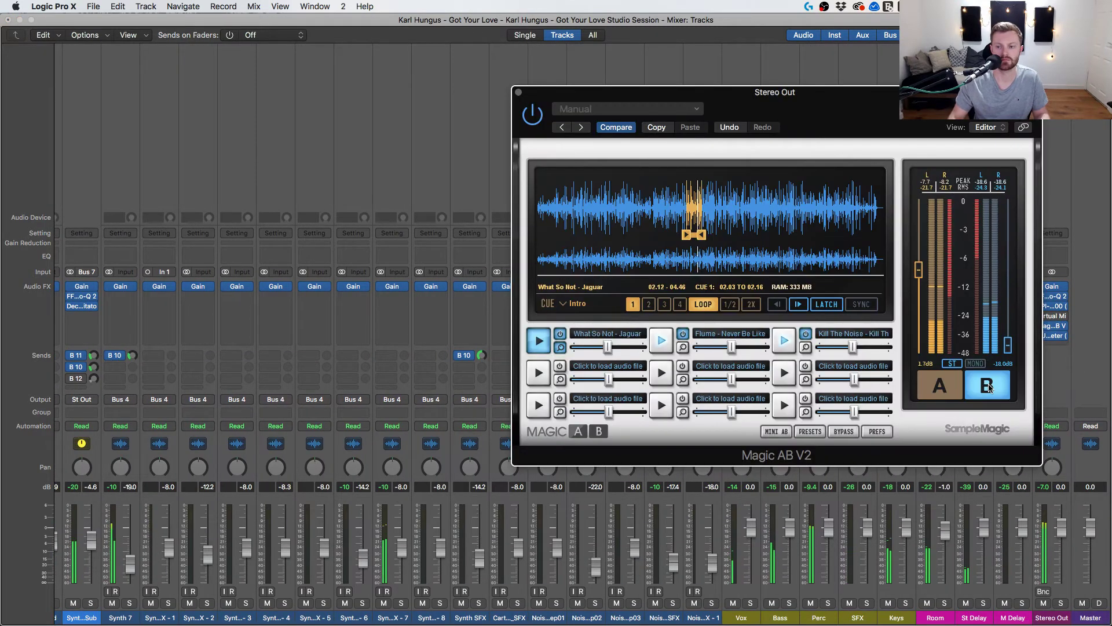
scroll(754, 394, "left", 15)
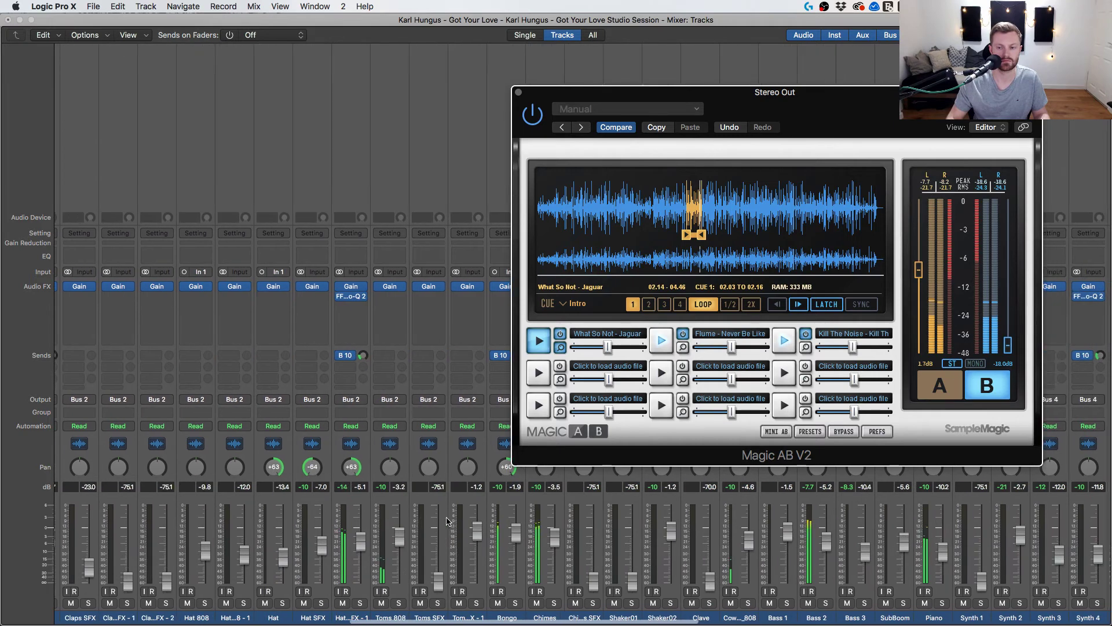
left_click(661, 340)
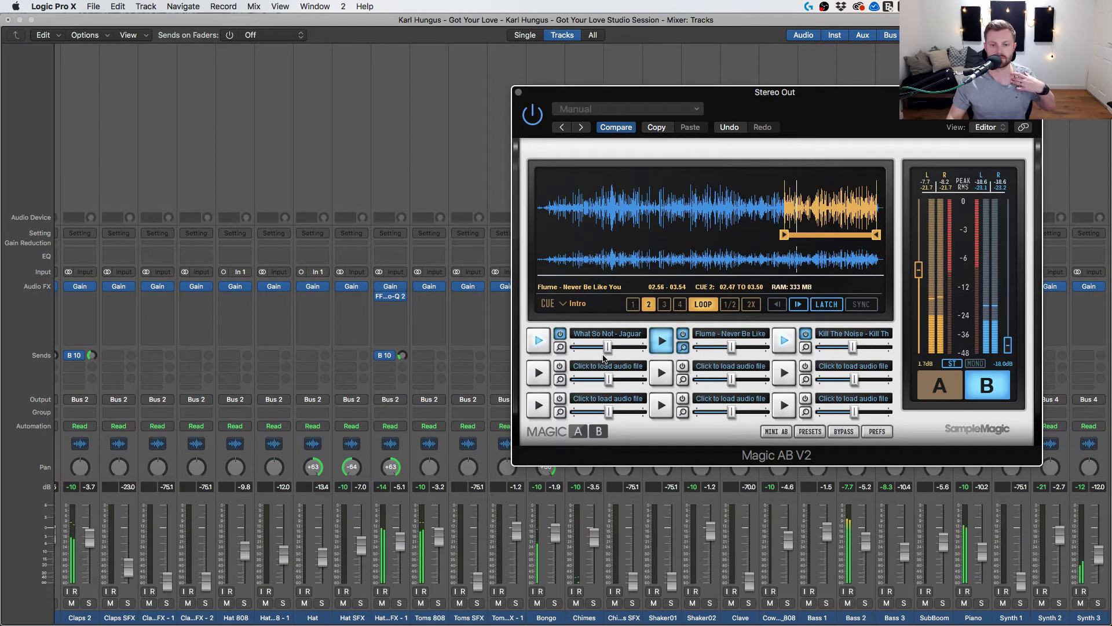
mouse_move(607, 352)
left_click(628, 334)
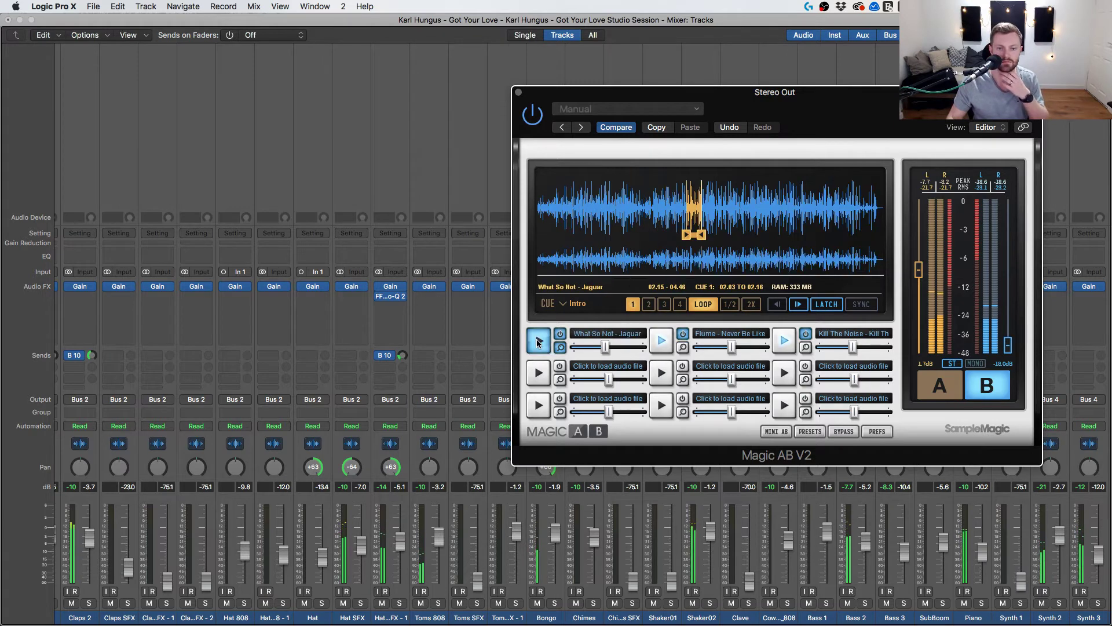
left_click(661, 340)
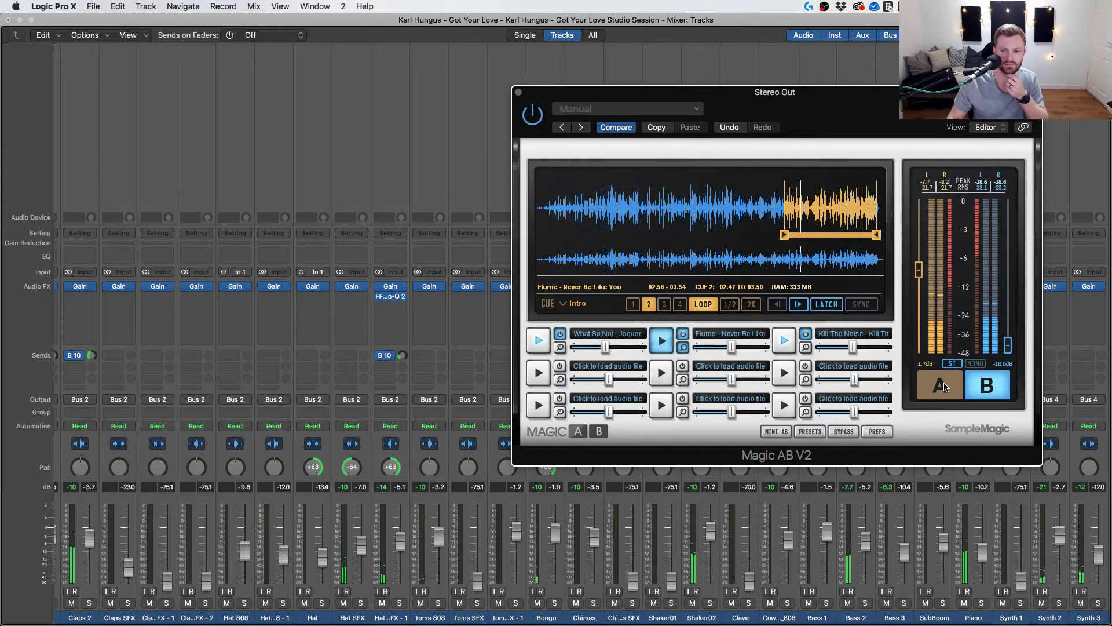
Switch monitoring back to the mix and close the Magic AB window.
left_click(943, 386)
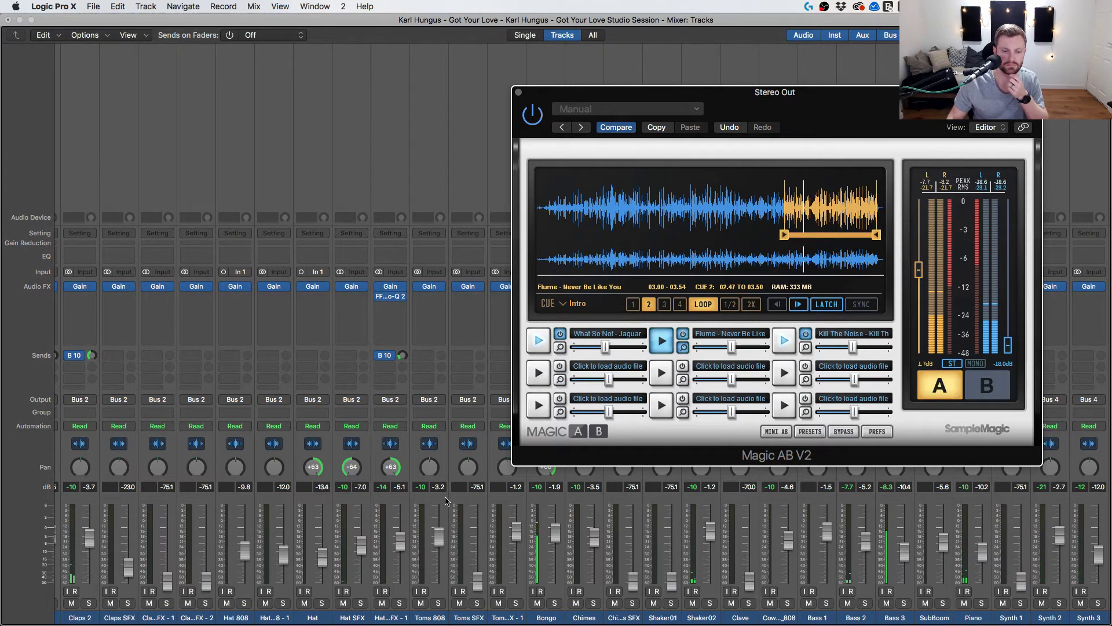
scroll(446, 500, "left", 6)
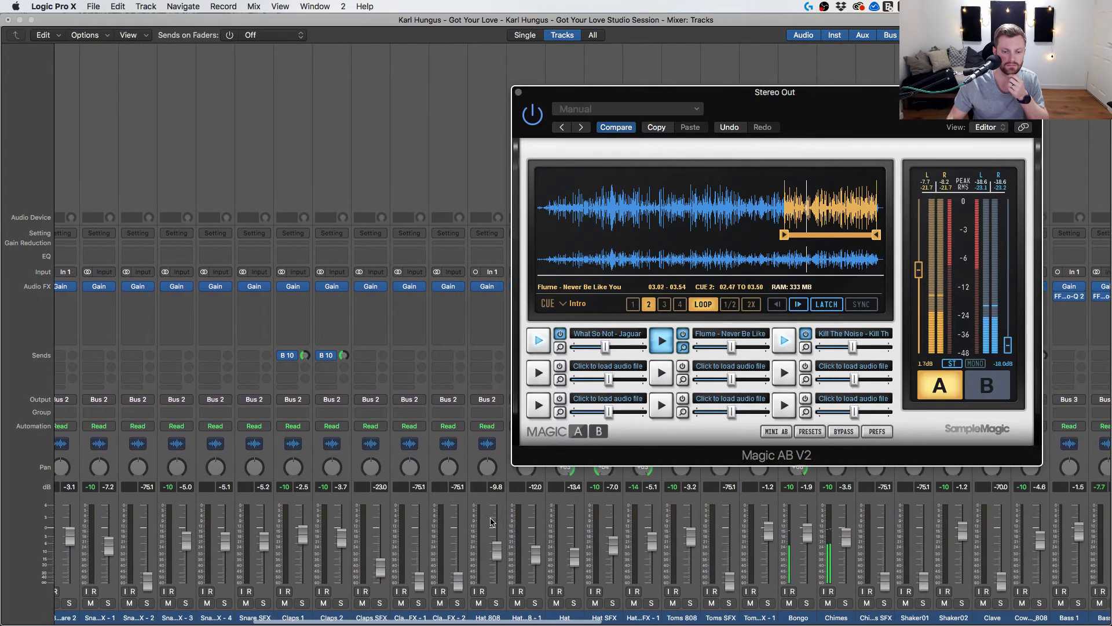
scroll(491, 522, "right", 9)
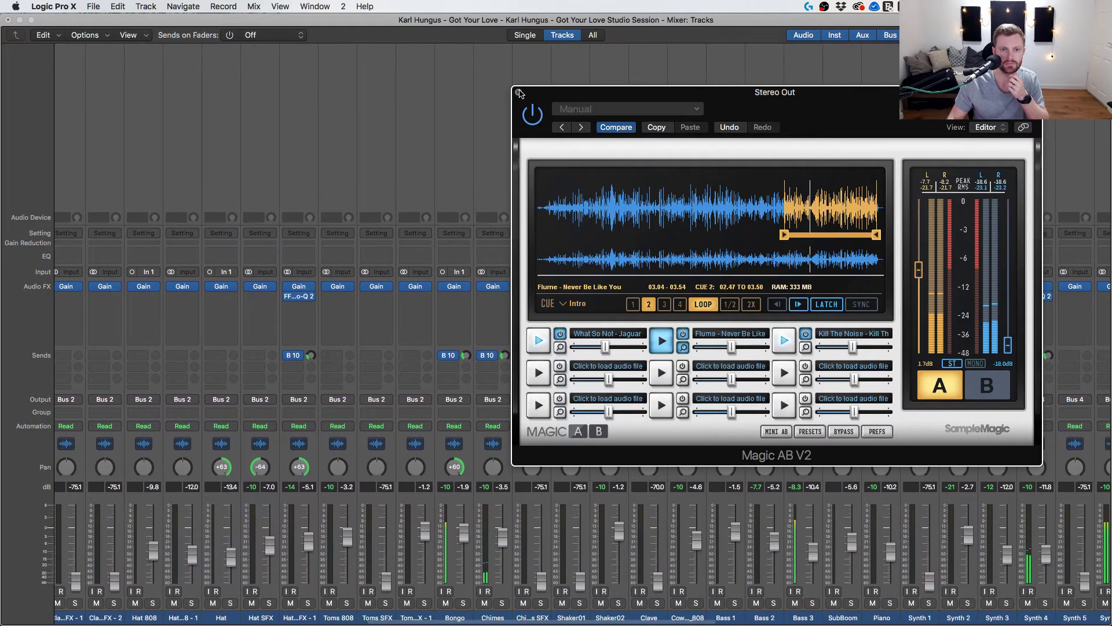
left_click(519, 92)
scroll(614, 391, "right", 8)
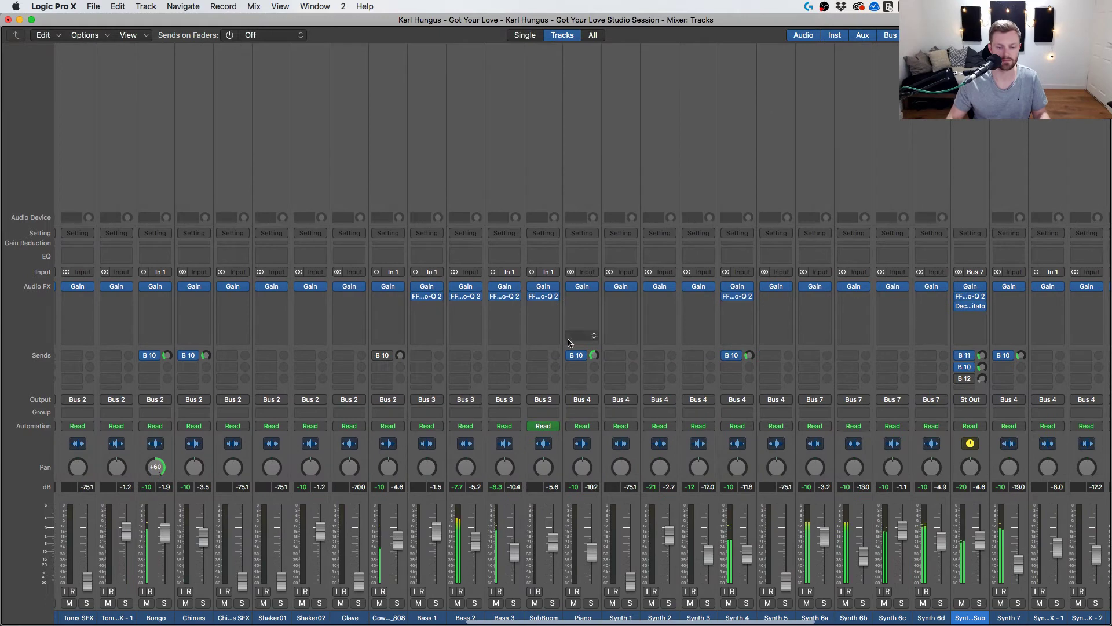
Raise the Synth 7 fader from -18.5 to about -16 dB.
scroll(515, 549, "right", 5)
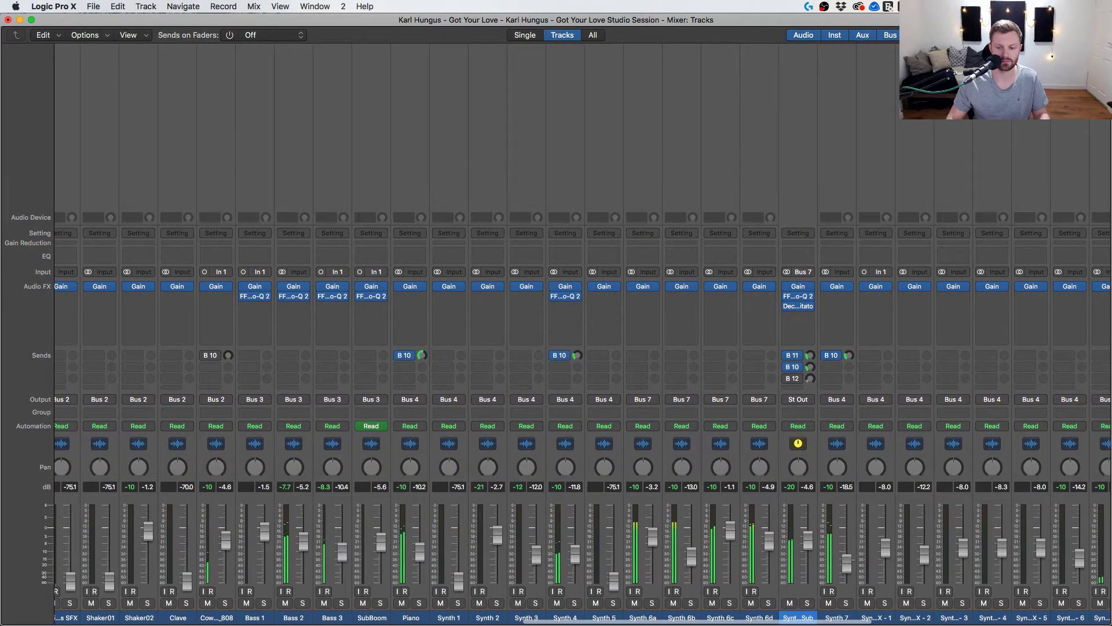
left_click_drag(853, 561, 855, 558)
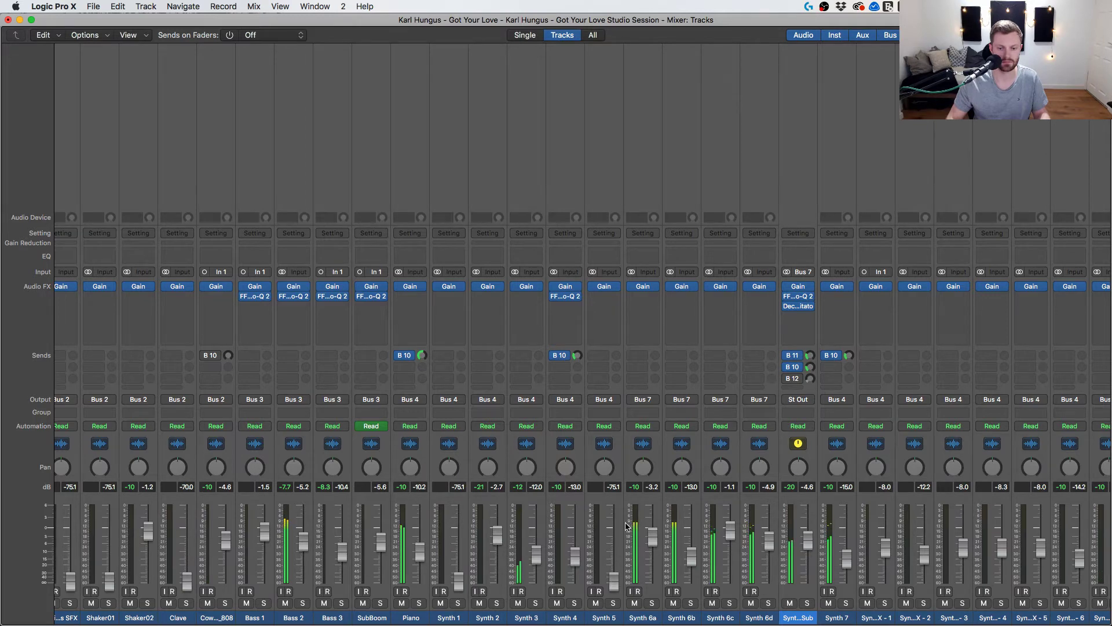
Return to the tracks with automation lanes shown, Cycle off and playhead near bar 56.
key("super+w")
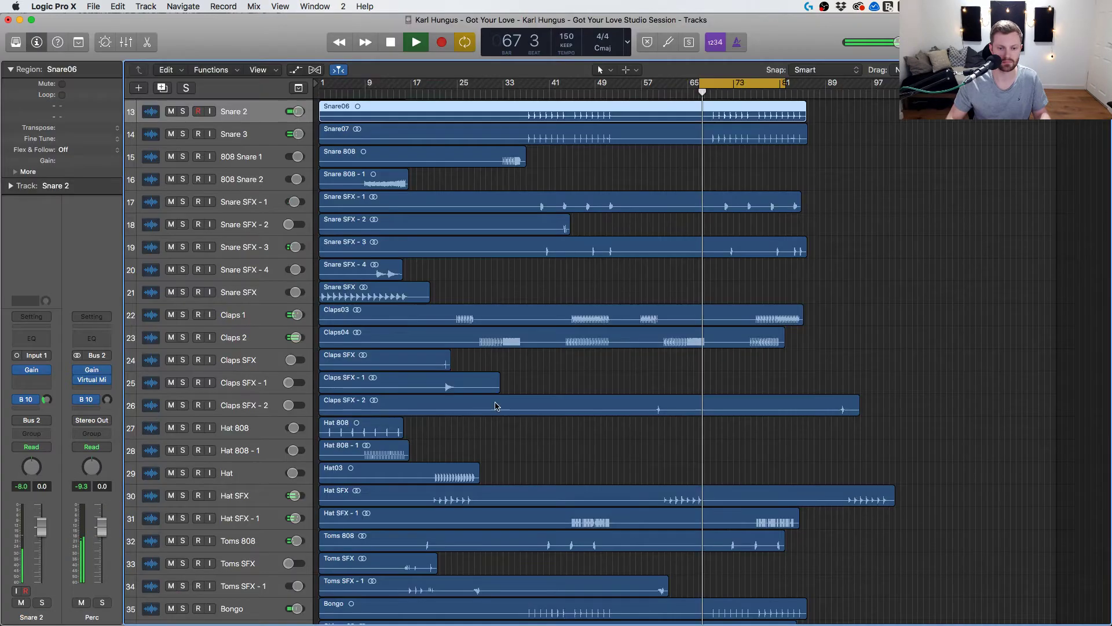
scroll(459, 407, "down", 10)
key("a")
scroll(460, 407, "down", 5)
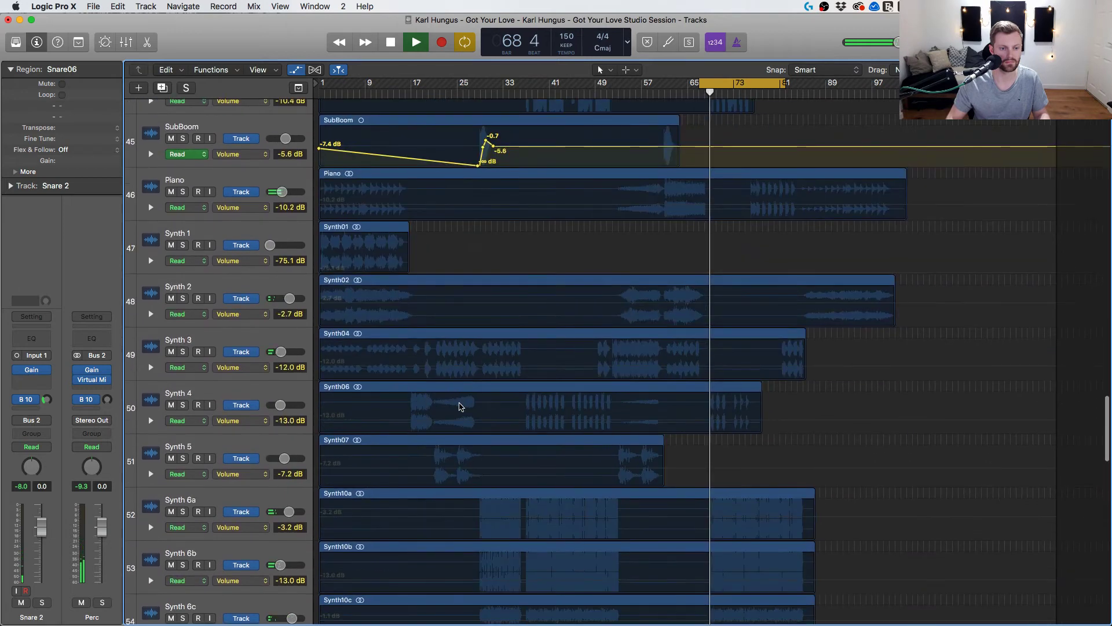
scroll(459, 407, "down", 3)
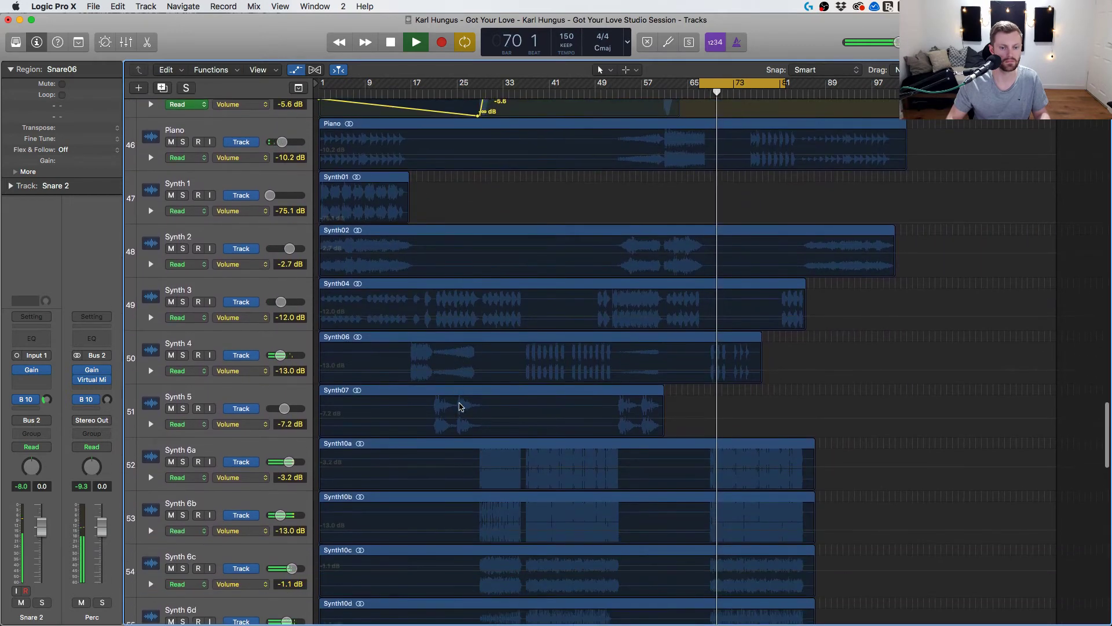
key("c")
left_click(637, 91)
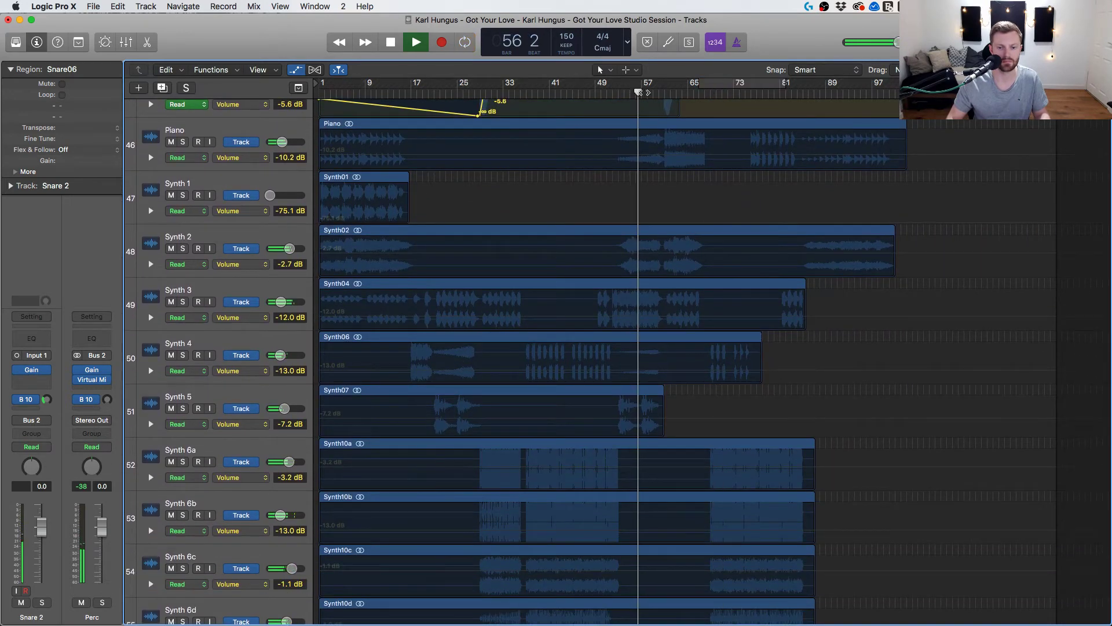
Lower Synth 5's volume, checking it with mute and solo around bar 53.
left_click(172, 434)
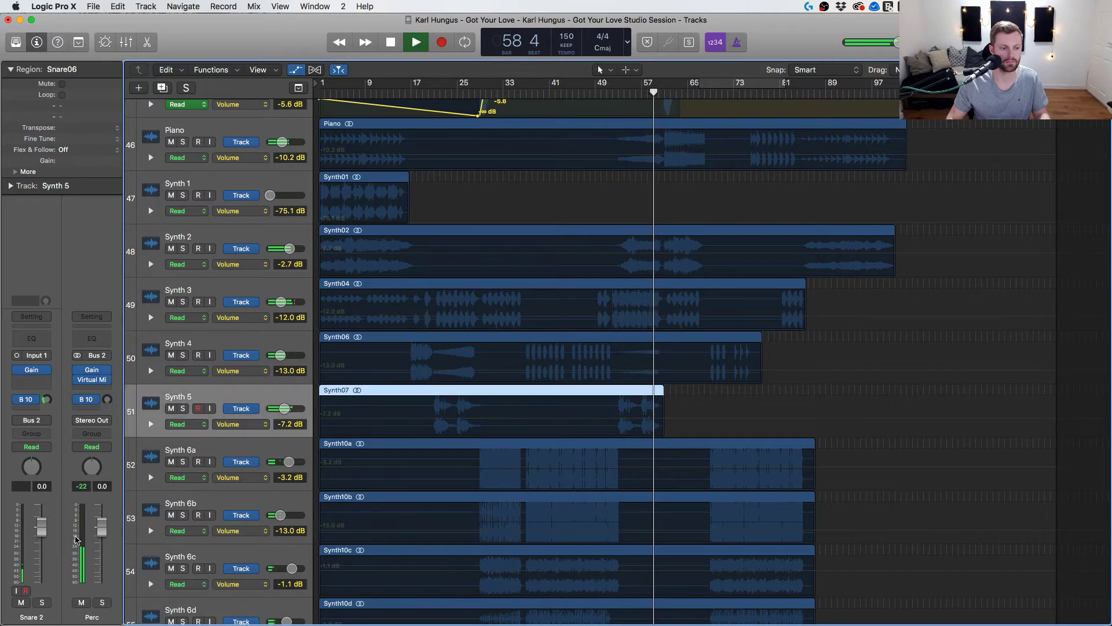
left_click_drag(42, 553, 38, 574)
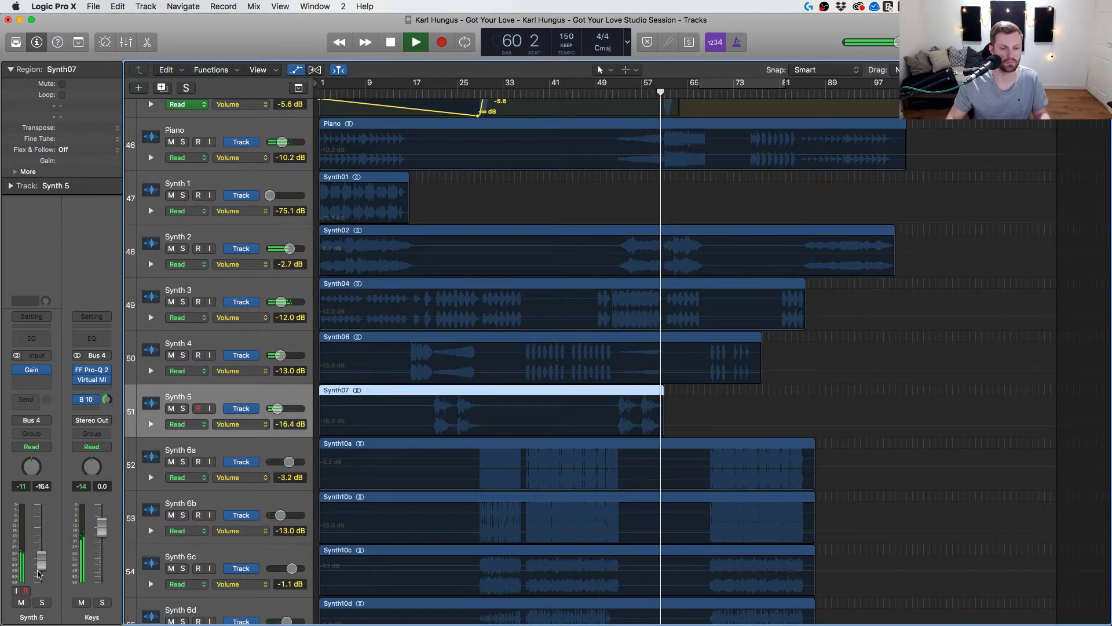
left_click(620, 94)
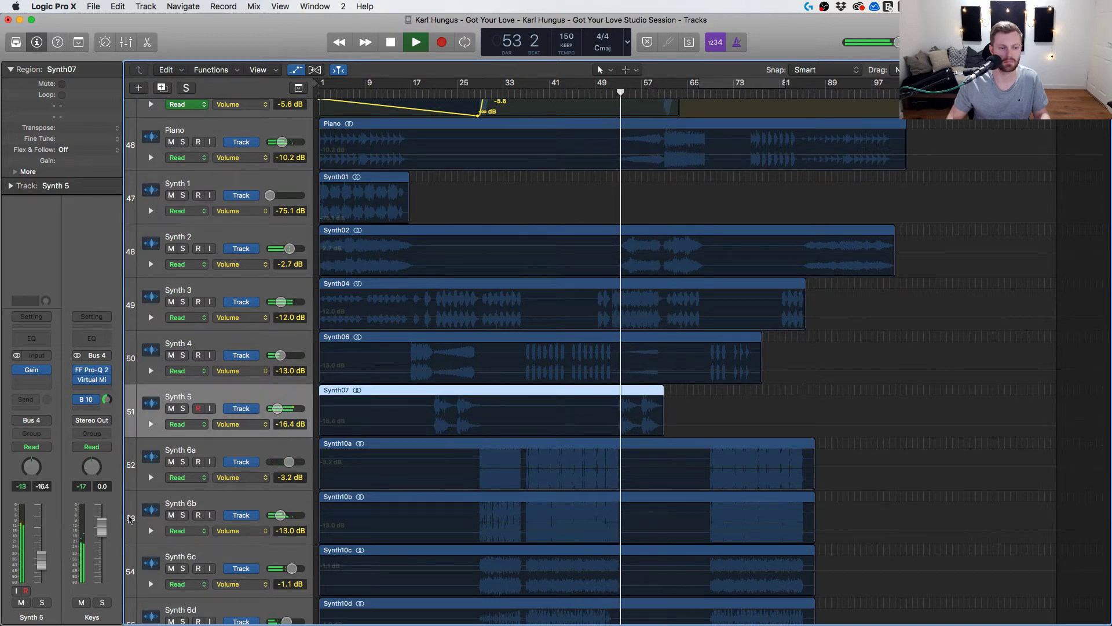
left_click(21, 603)
left_click(21, 602)
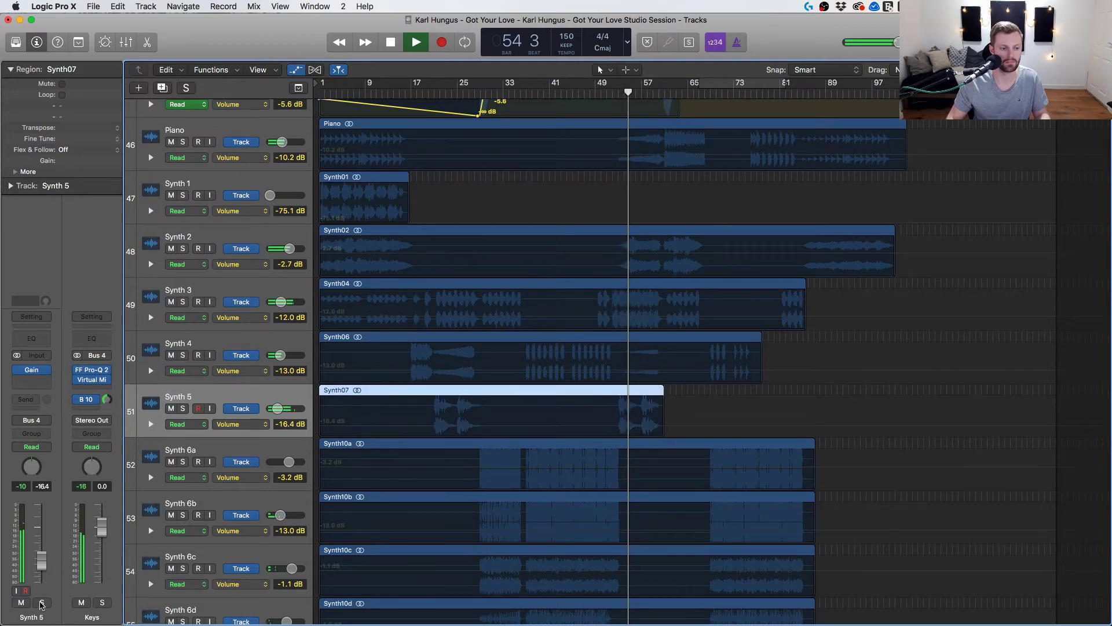
left_click(42, 603)
left_click(42, 602)
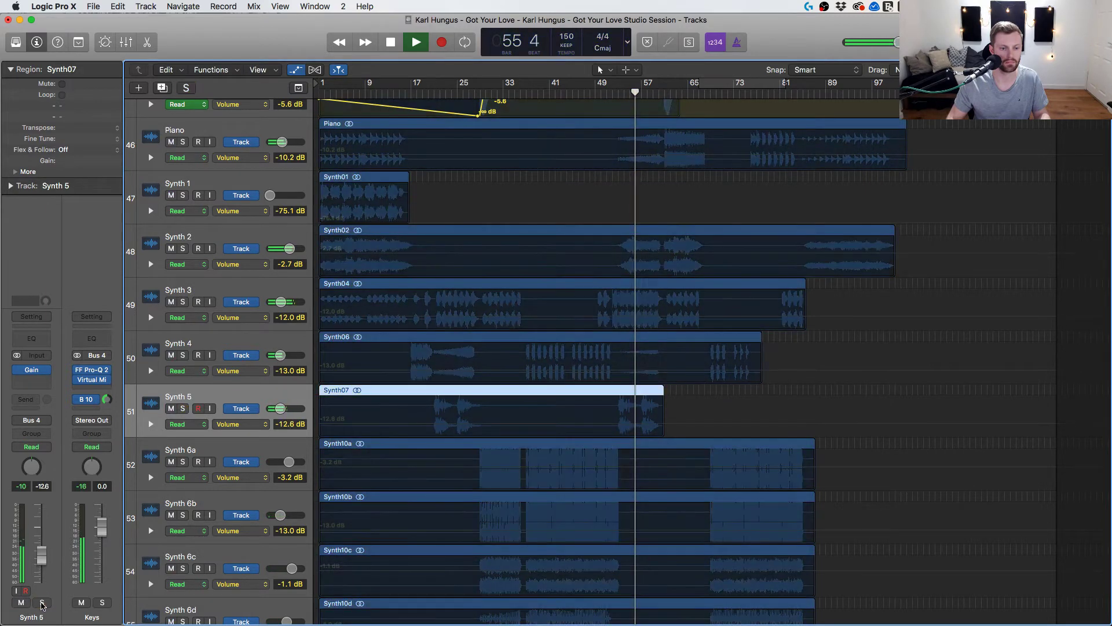
Lower Synth 3 to about -14.8 dB and Synth 2 to about -5.1 dB.
scroll(265, 436, "down", 3)
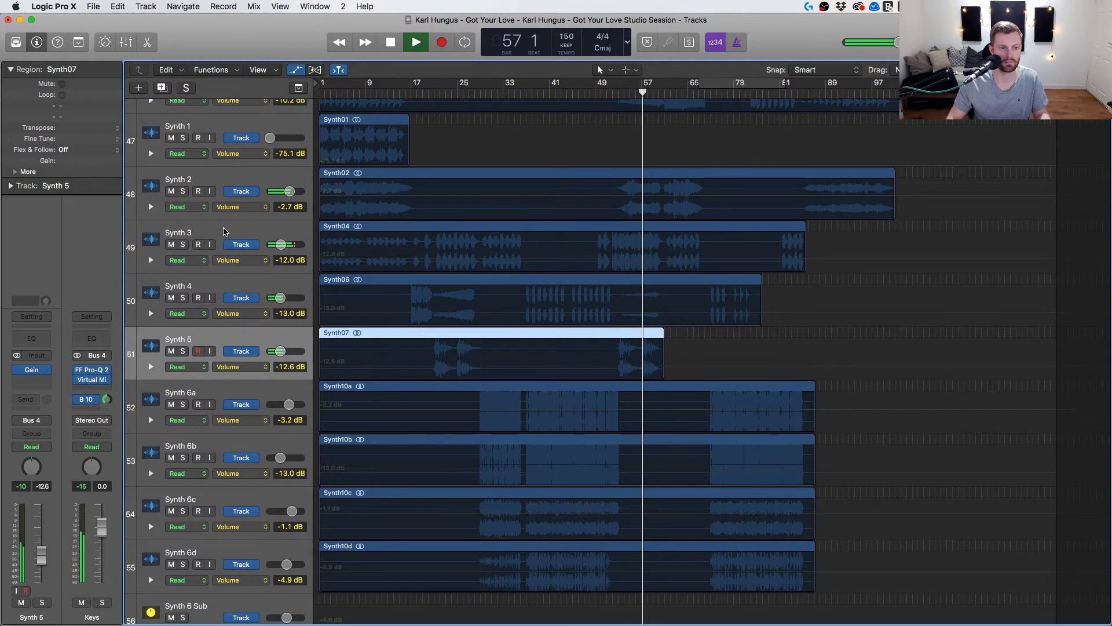
left_click(225, 231)
left_click_drag(44, 554, 44, 563)
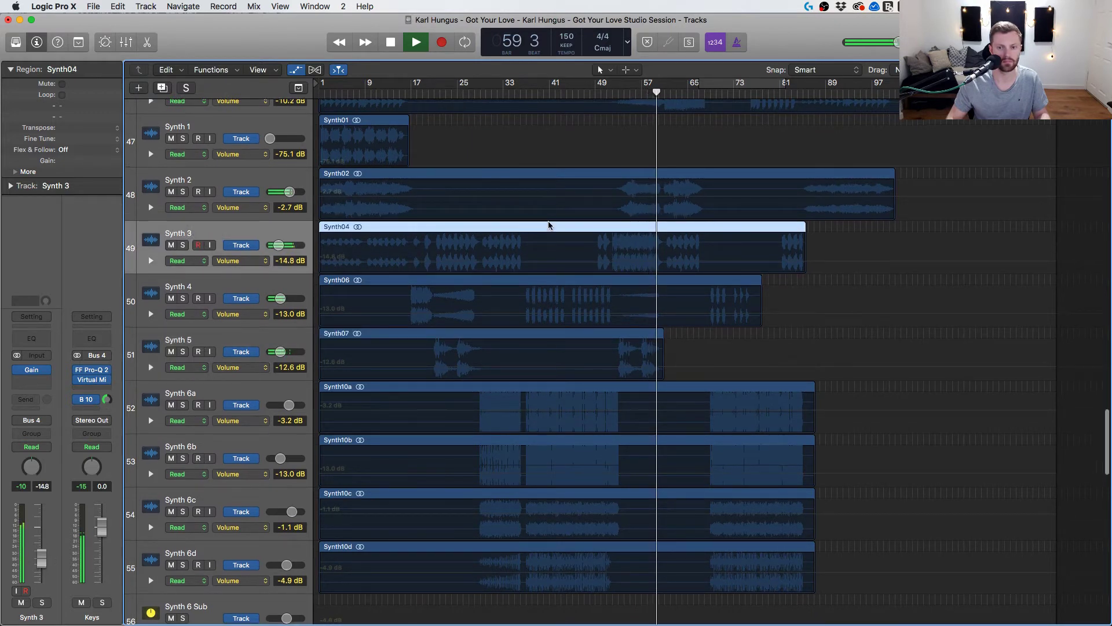
scroll(556, 226, "up", 2)
left_click(637, 93)
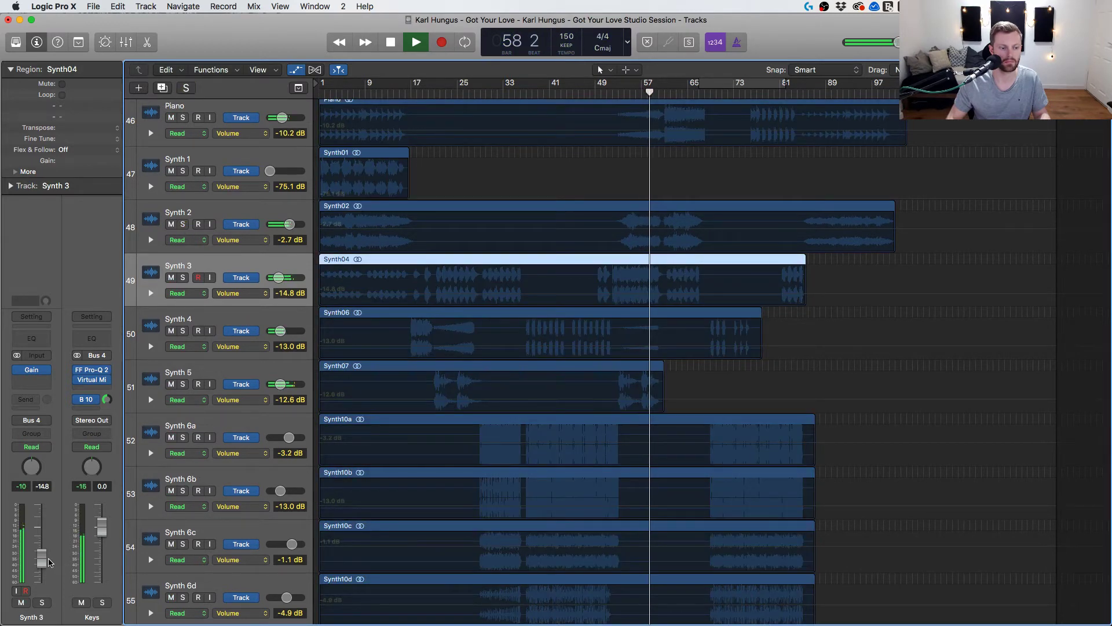
left_click(242, 208)
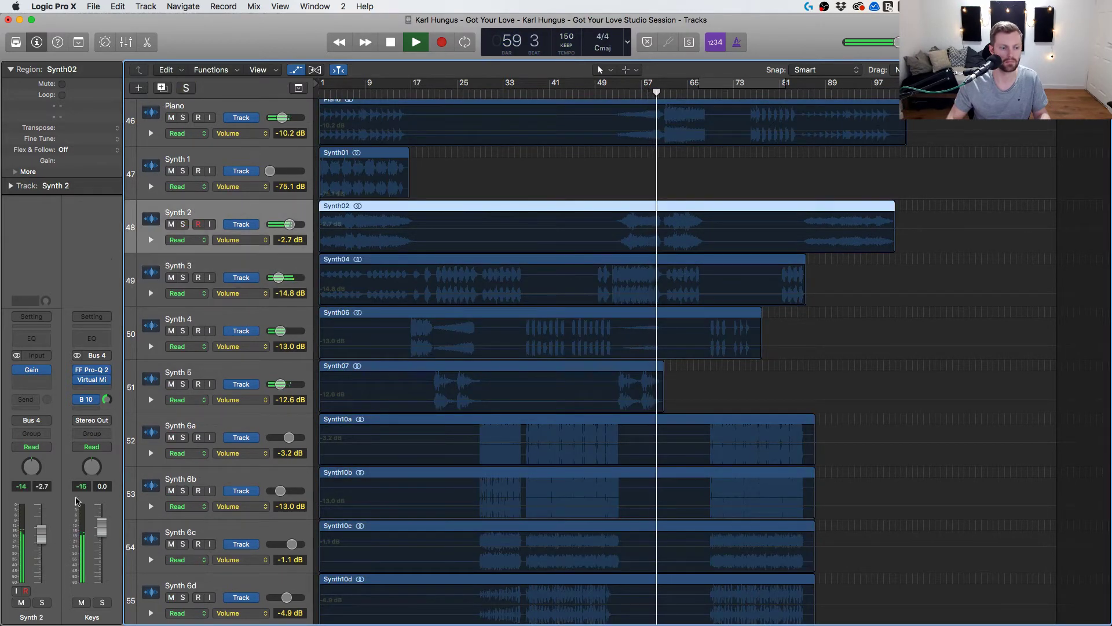
left_click_drag(41, 537, 41, 548)
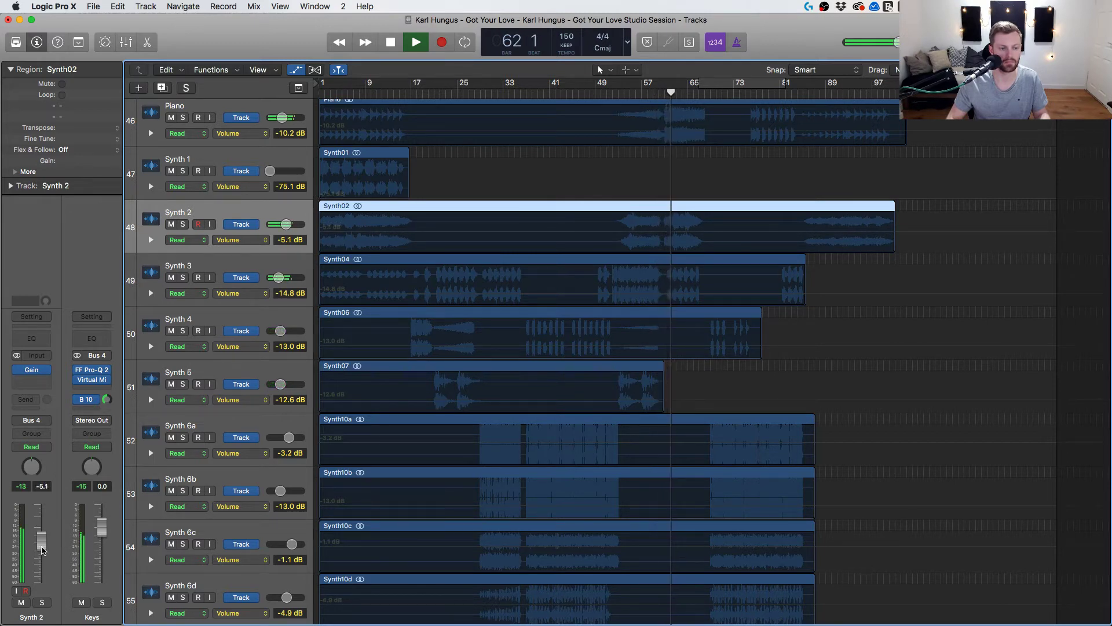
scroll(523, 386, "up", 10)
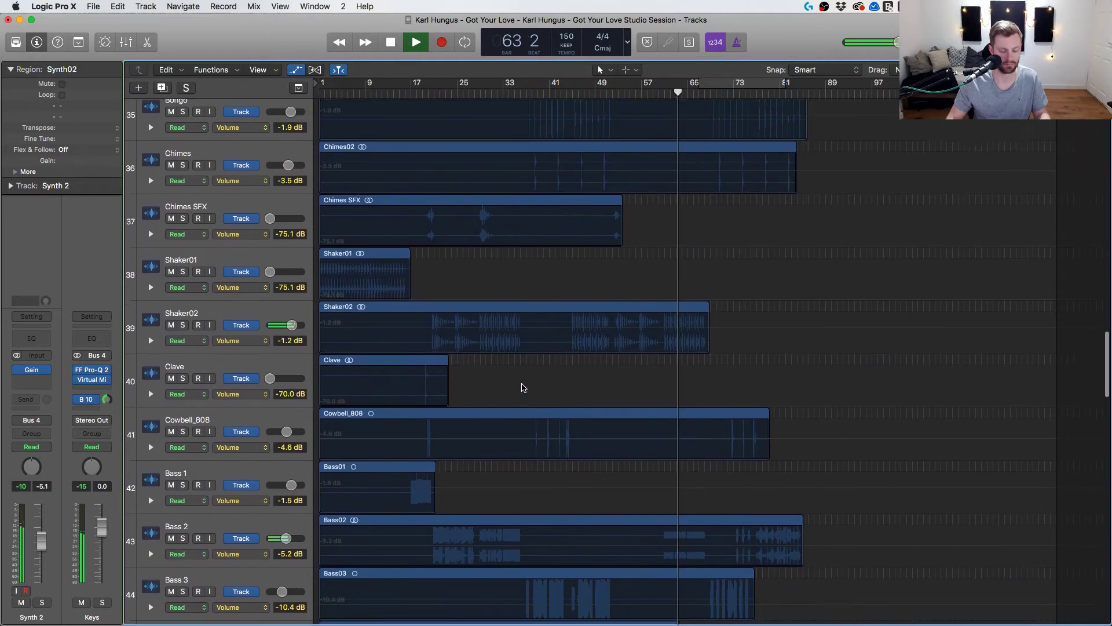
scroll(617, 329, "down", 20)
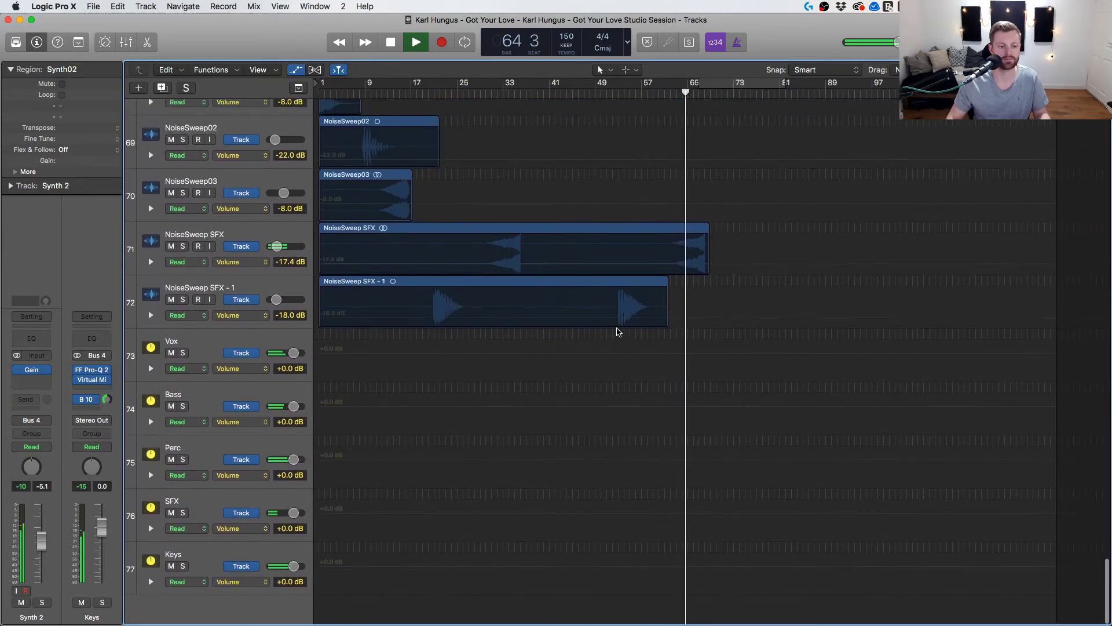
Select the Stereo Out channel in the mixer and its track in the Tracks area.
key("x")
scroll(788, 432, "right", 10)
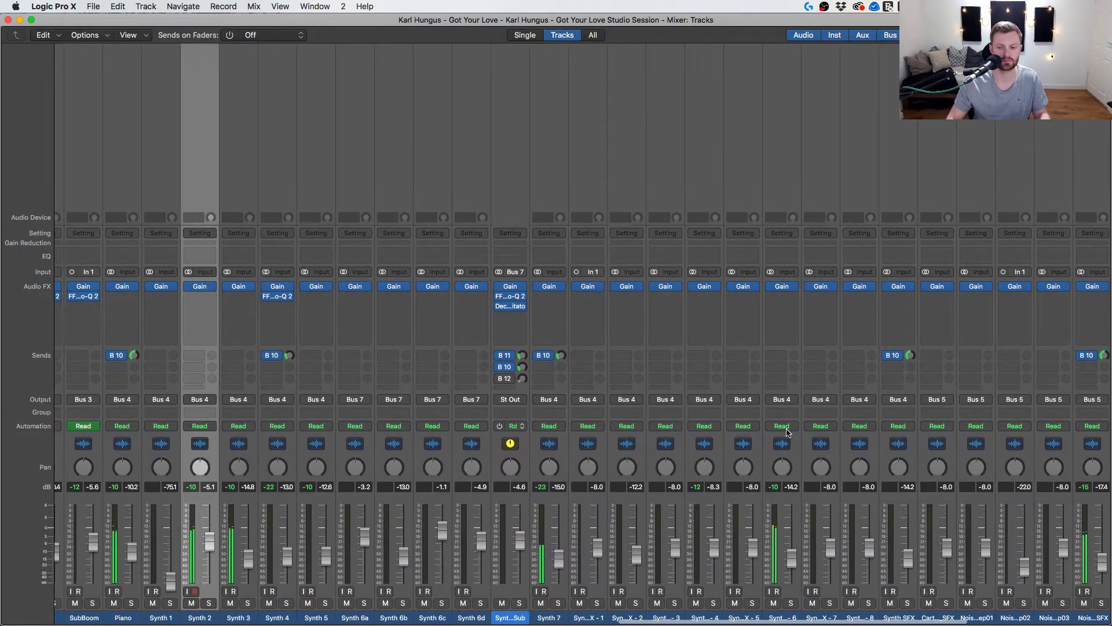
left_click(1055, 599)
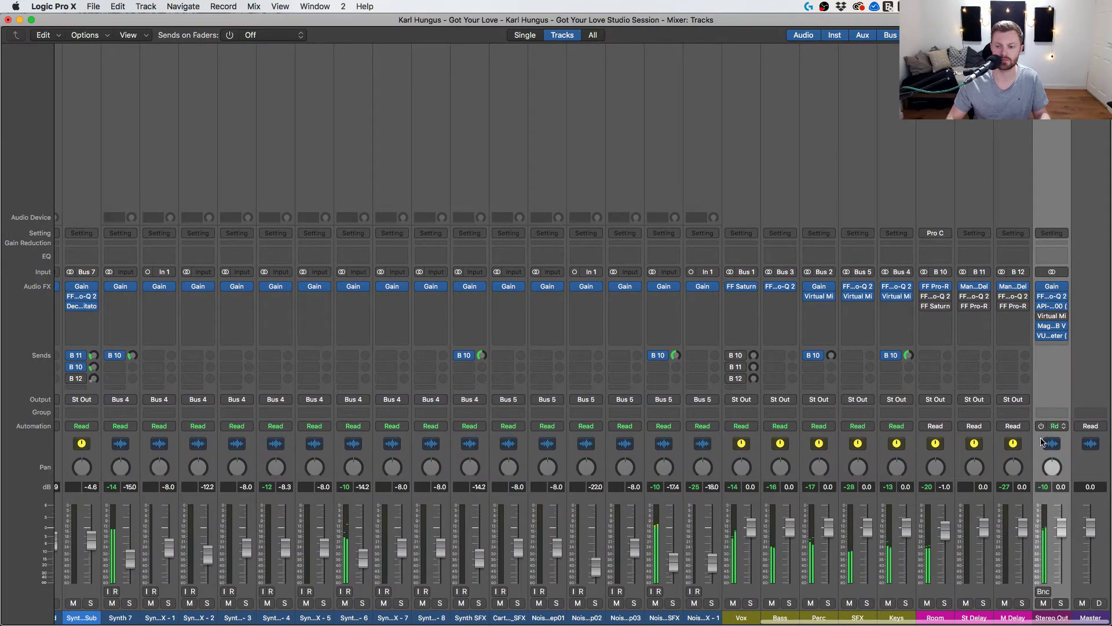
key("x")
scroll(784, 442, "down", 3)
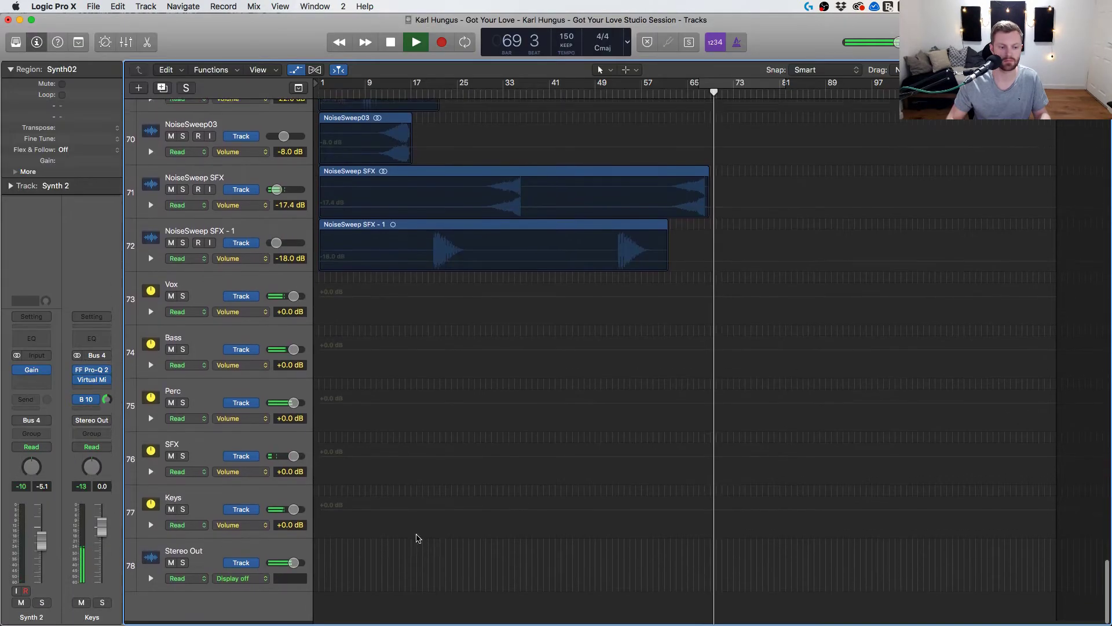
left_click(286, 560)
Show automation, zoom to bars 65–74 and loop playback from bar 67.
key("super+Up")
key("super+Up")
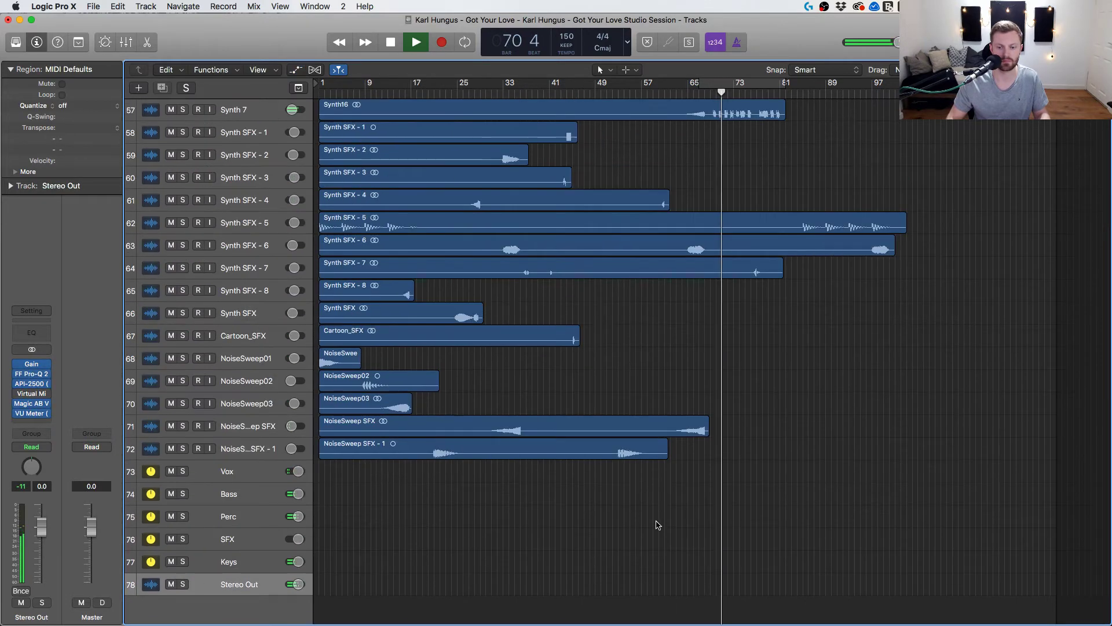
key("a")
key("super+Right")
key("super+Right")
key("super+Right")
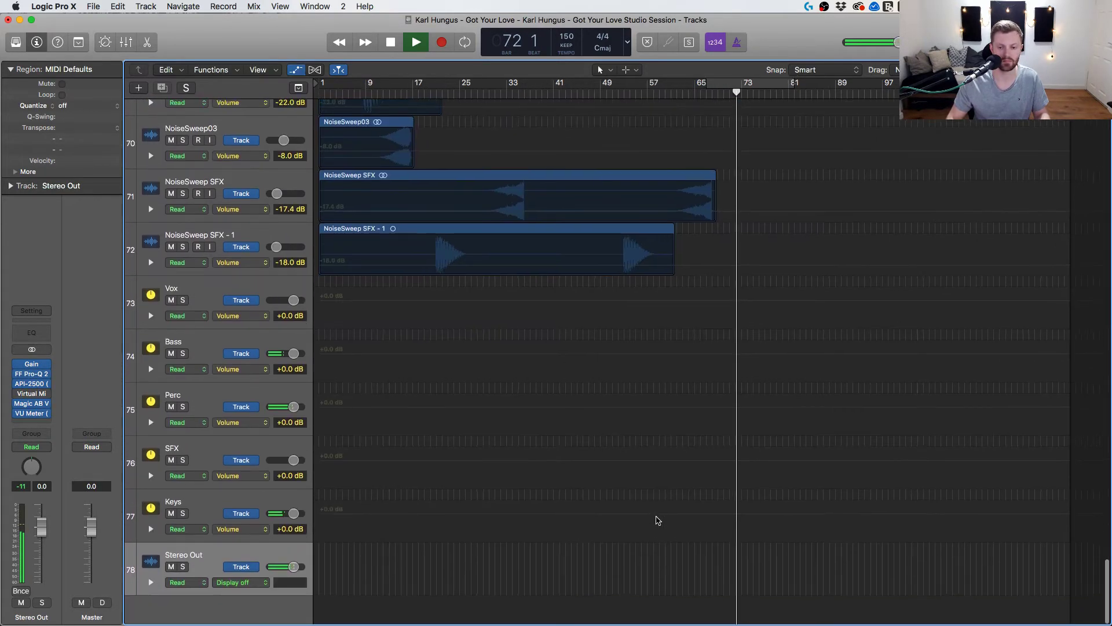
key("c")
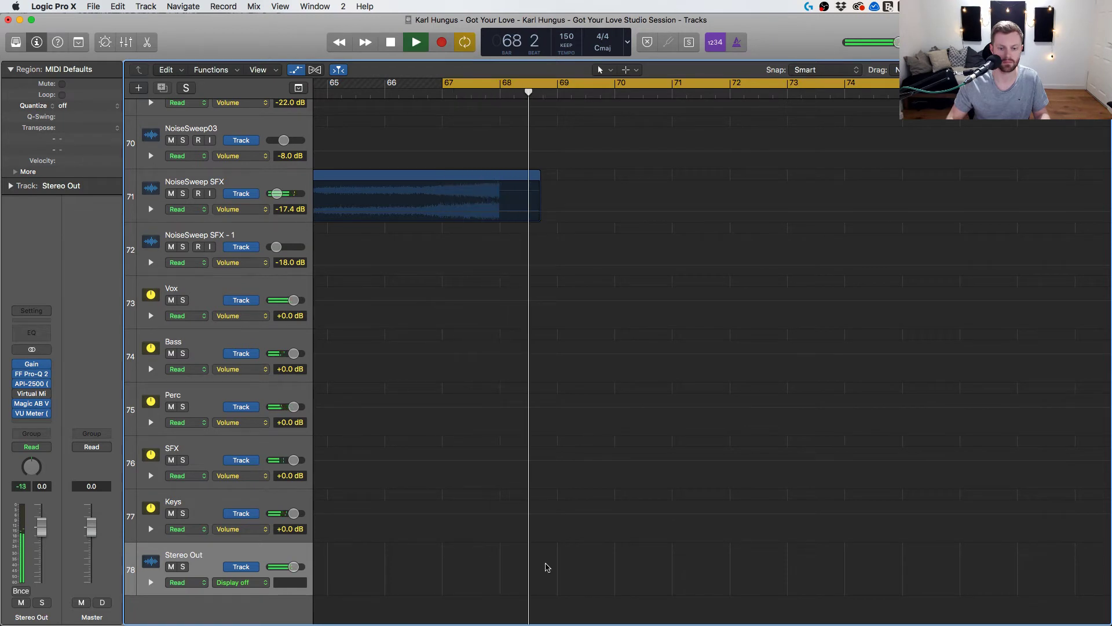
key("space")
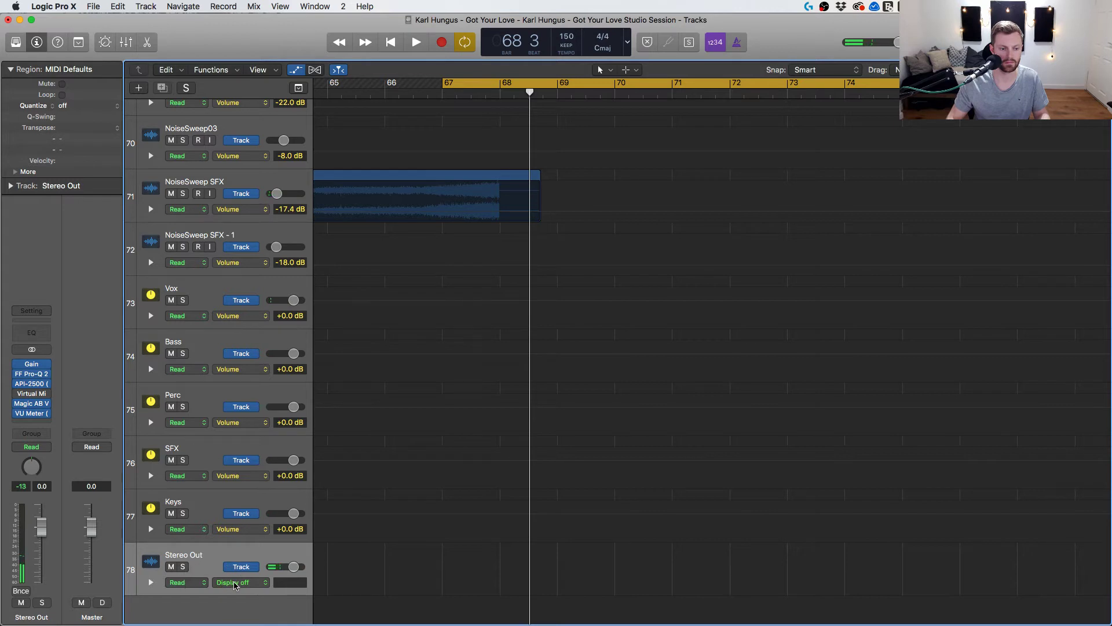
Show Stereo Out volume automation and pull its line down slightly.
left_click(234, 582)
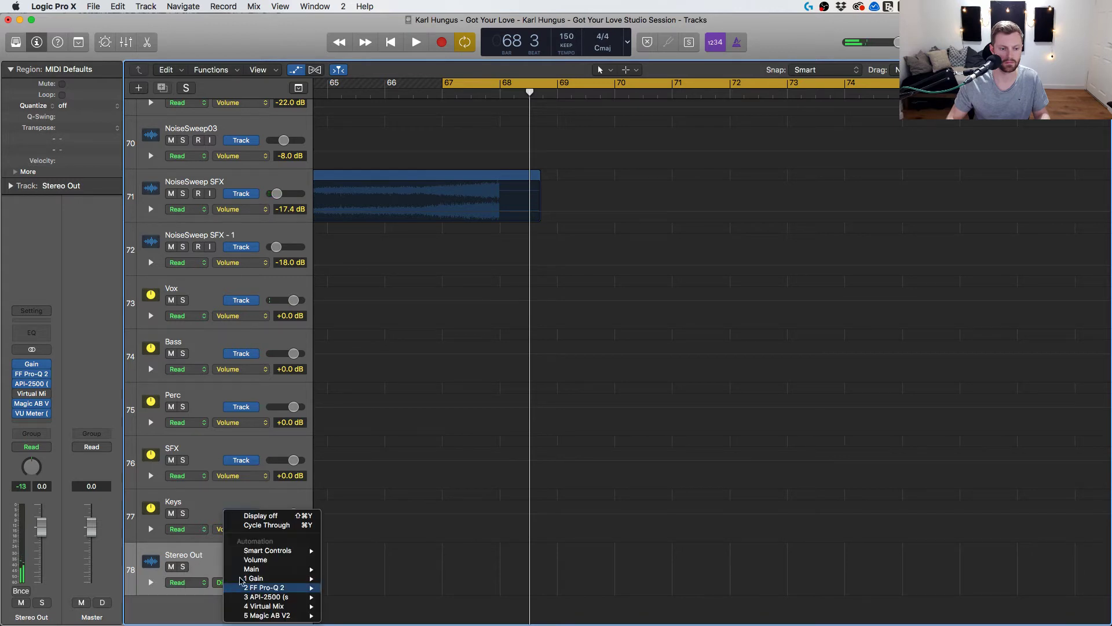
left_click(304, 561)
left_click(525, 570)
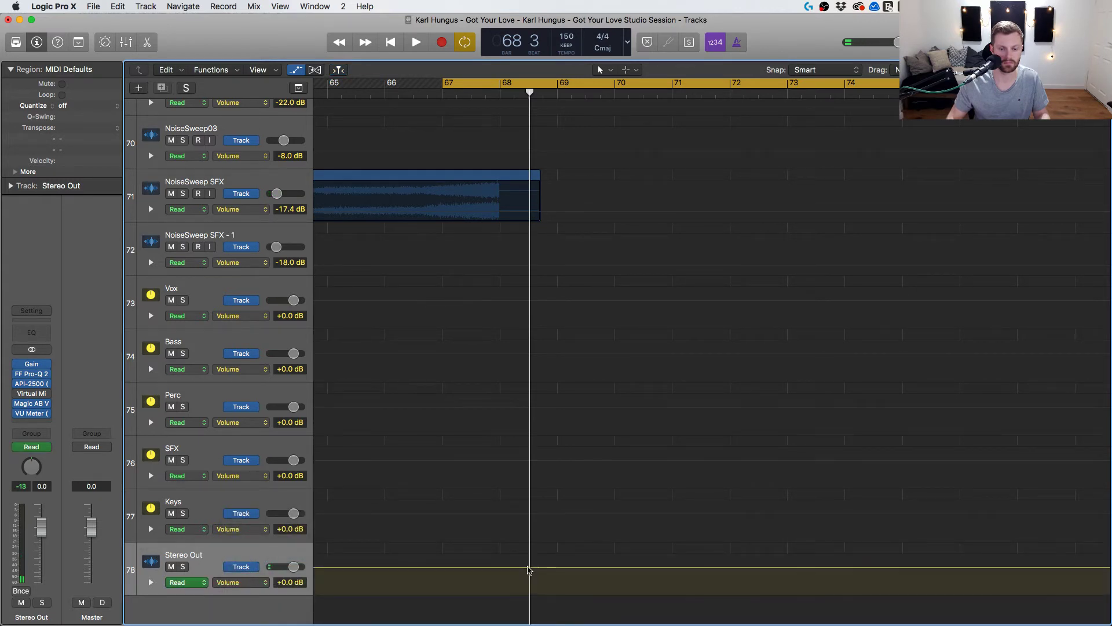
left_click_drag(524, 570, 501, 572)
key("space")
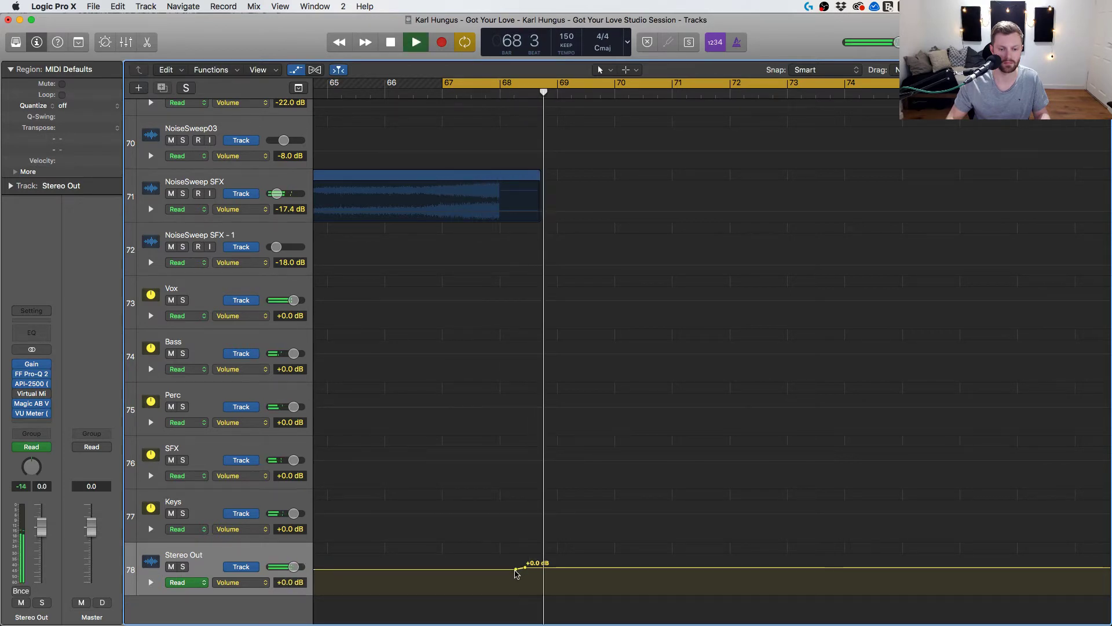
Shift both ramp points later to shape the -1.4 to 0.0 dB step near bar 68.
left_click_drag(524, 567, 555, 567)
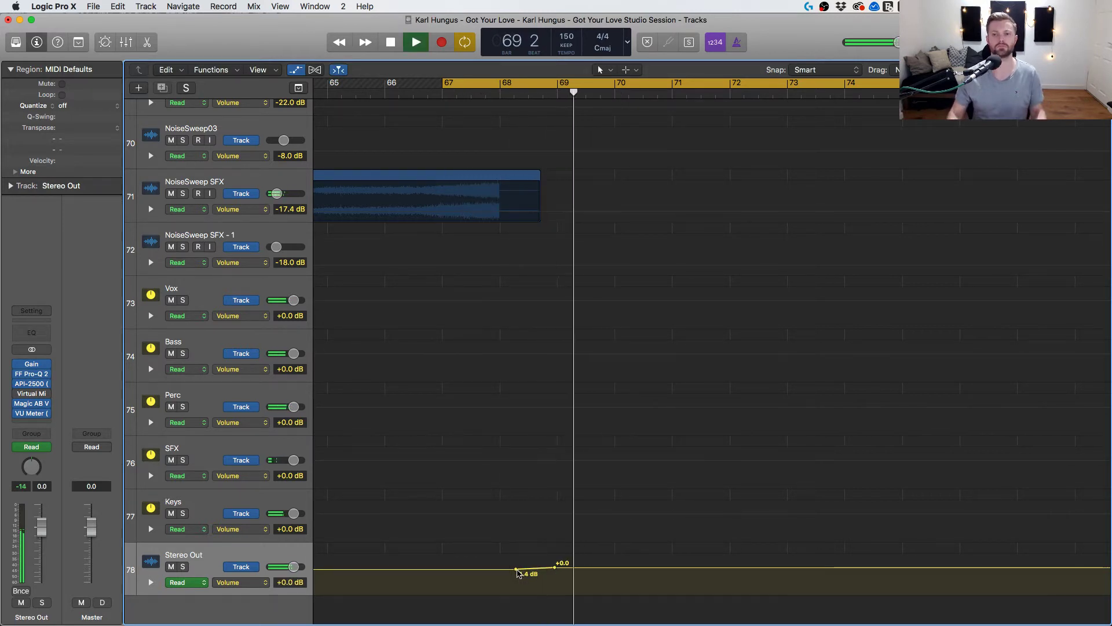
left_click_drag(517, 570, 540, 570)
key("x")
scroll(135, 539, "left", 15)
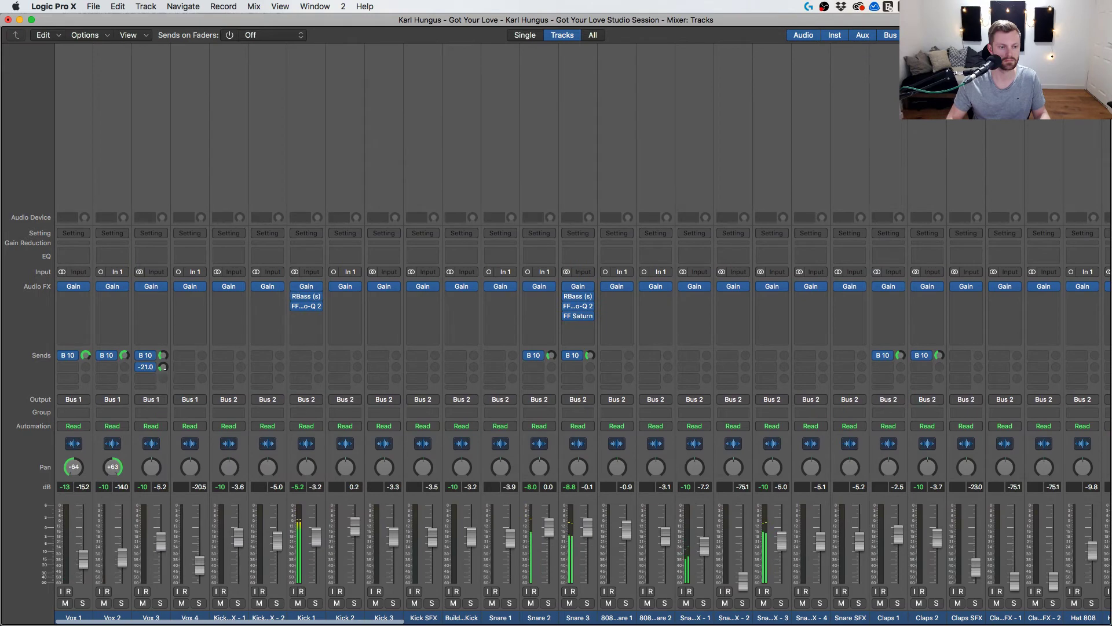
Set Vox 3's Bus 12 send to -24.5 and lower its fader to about -8.6 dB.
left_click_drag(164, 367, 165, 376)
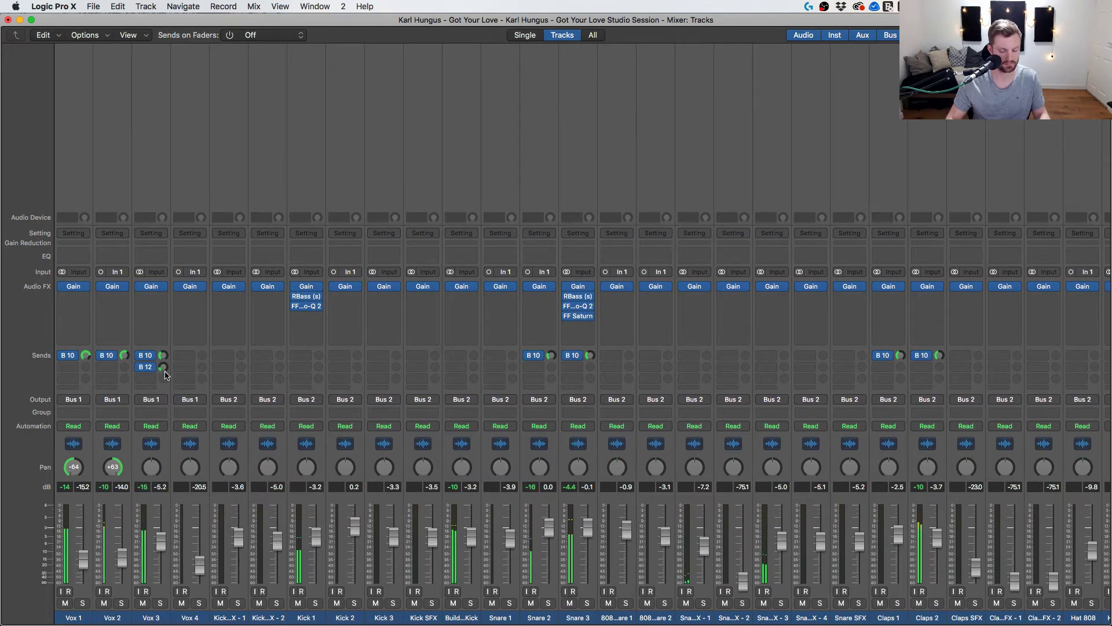
key("x")
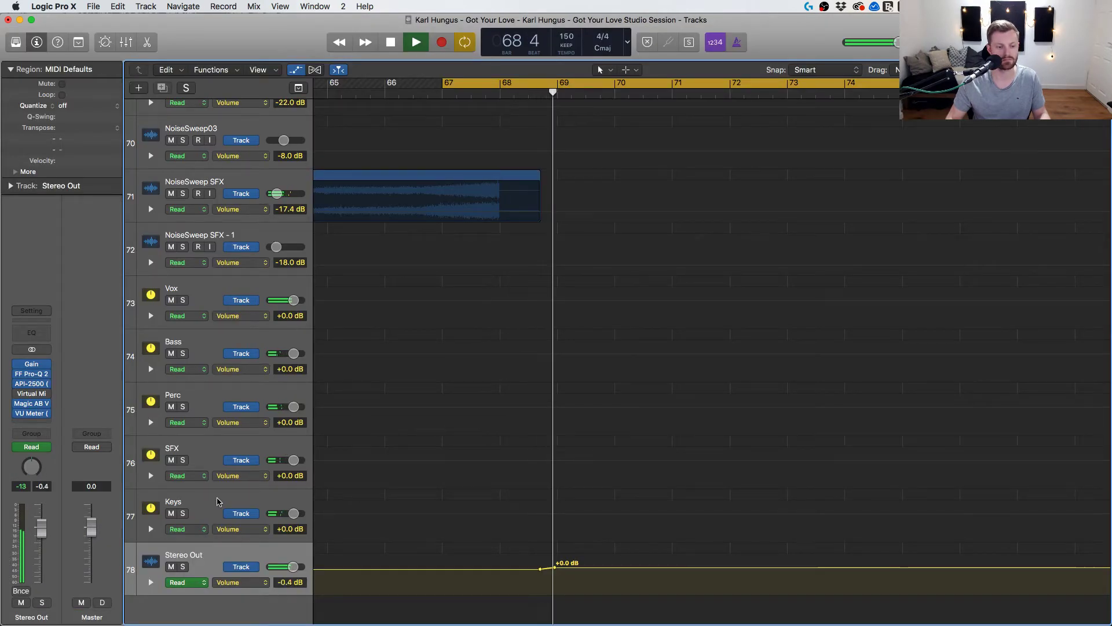
key("x")
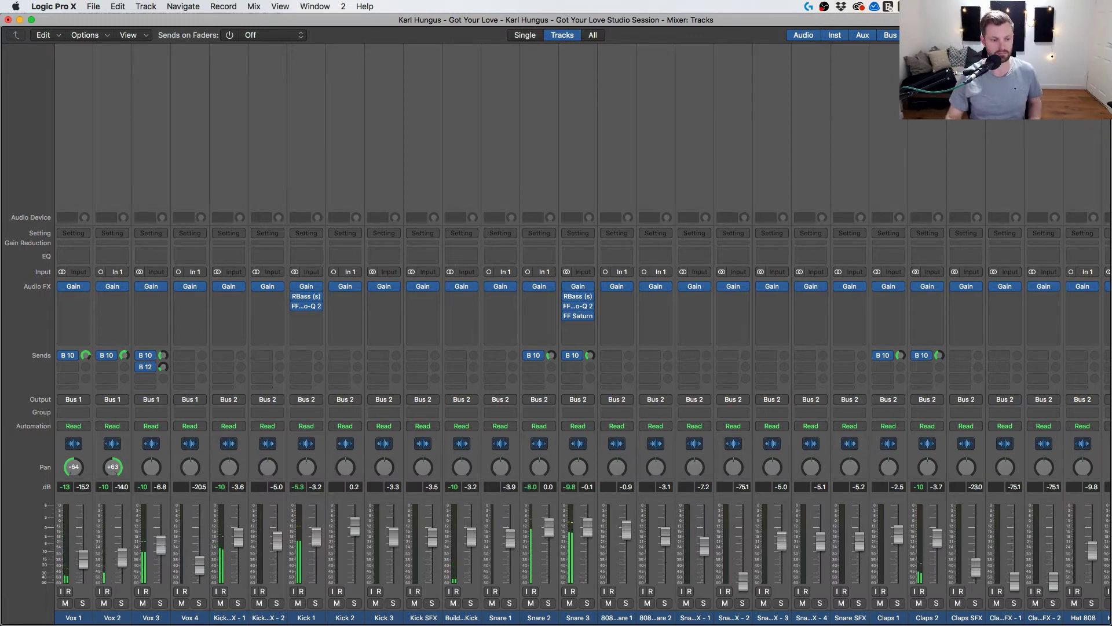
left_click_drag(161, 553, 164, 556)
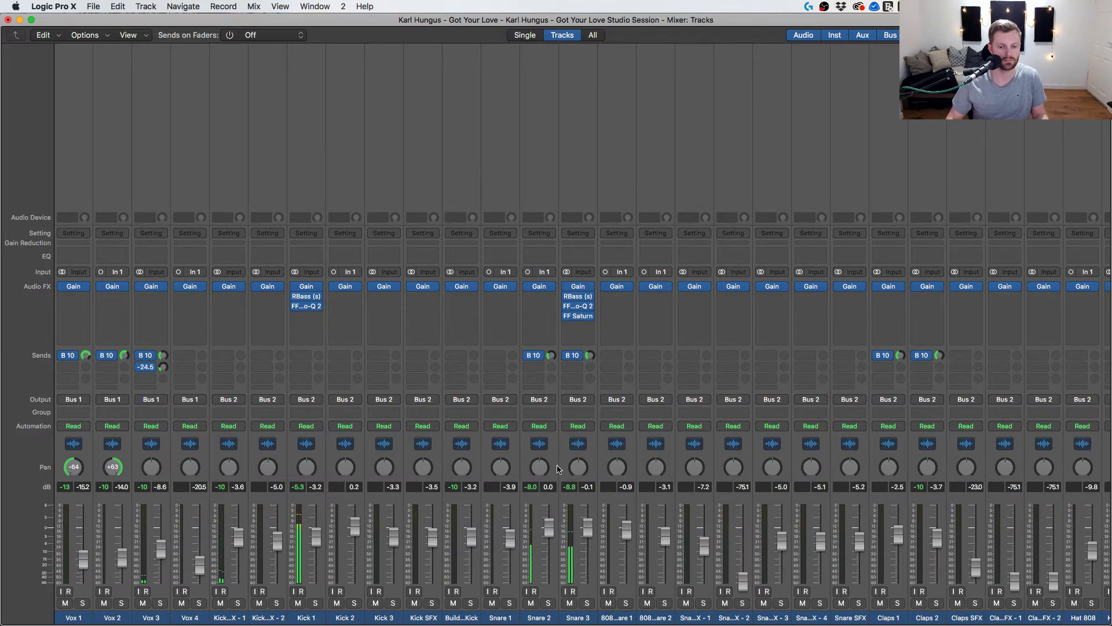
scroll(557, 468, "right", 15)
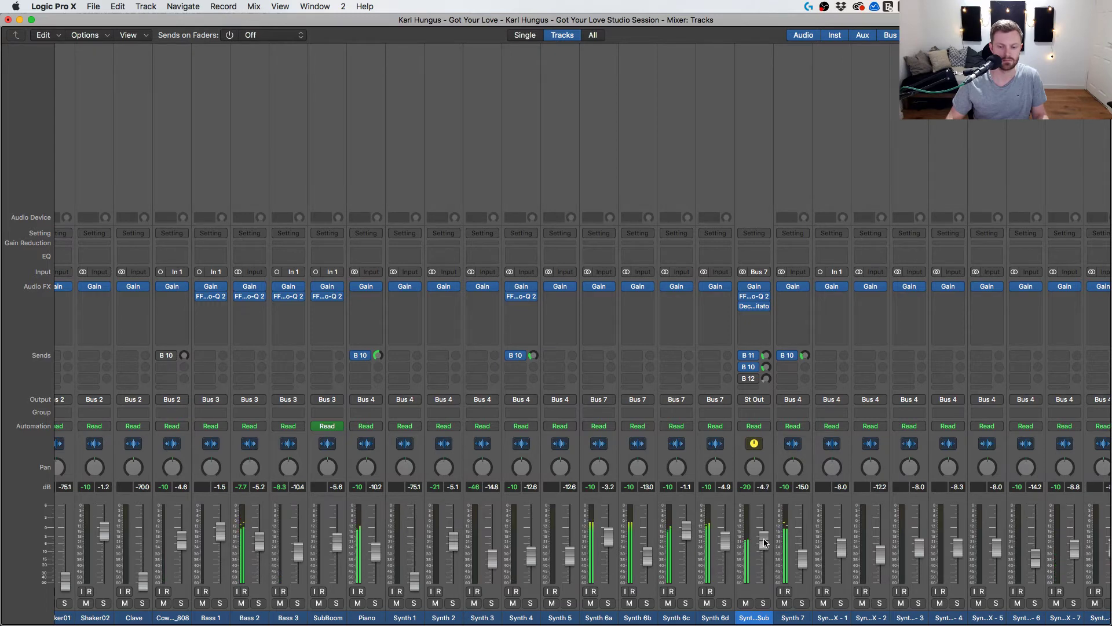
Lower Vox 2 to -15.2 dB and Vox 1 to about -21.5 dB.
key("super+2")
scroll(640, 425, "up", 20)
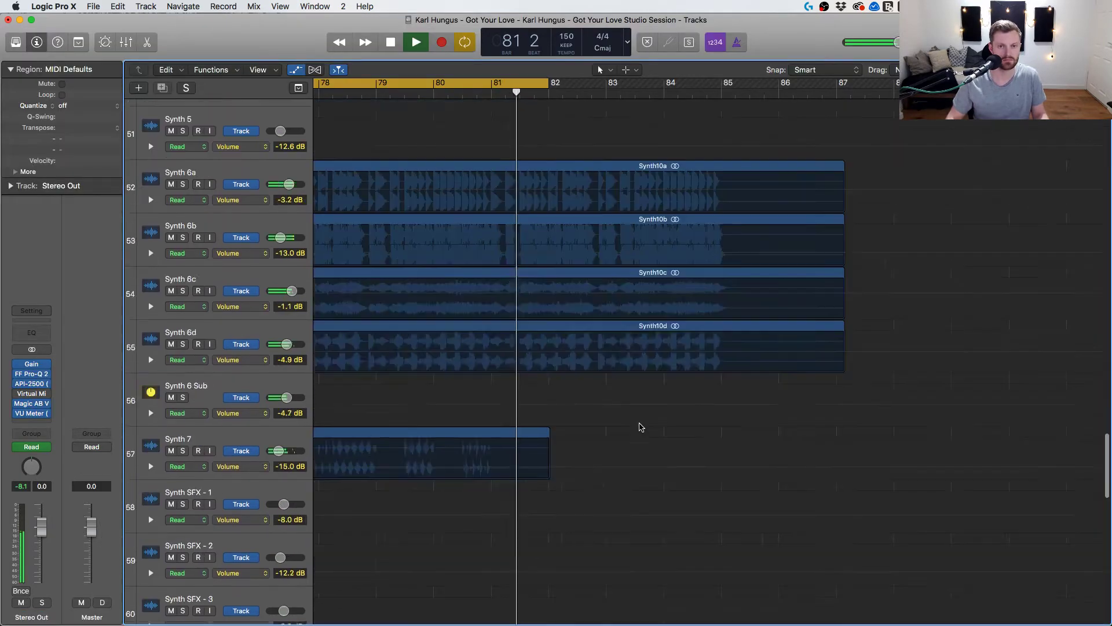
scroll(617, 375, "up", 20)
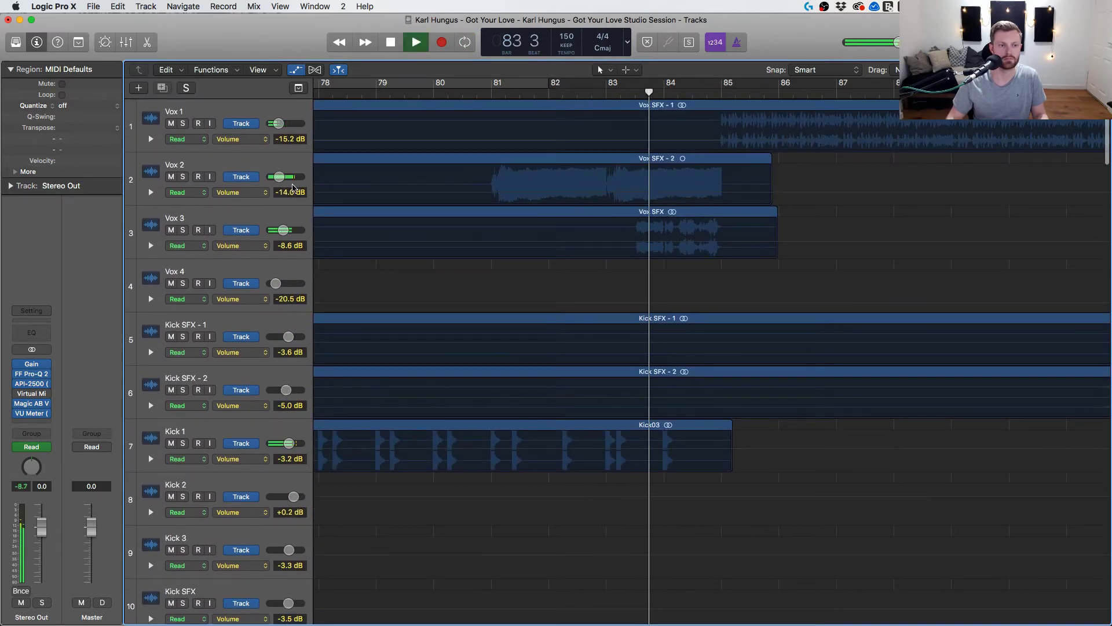
left_click(202, 203)
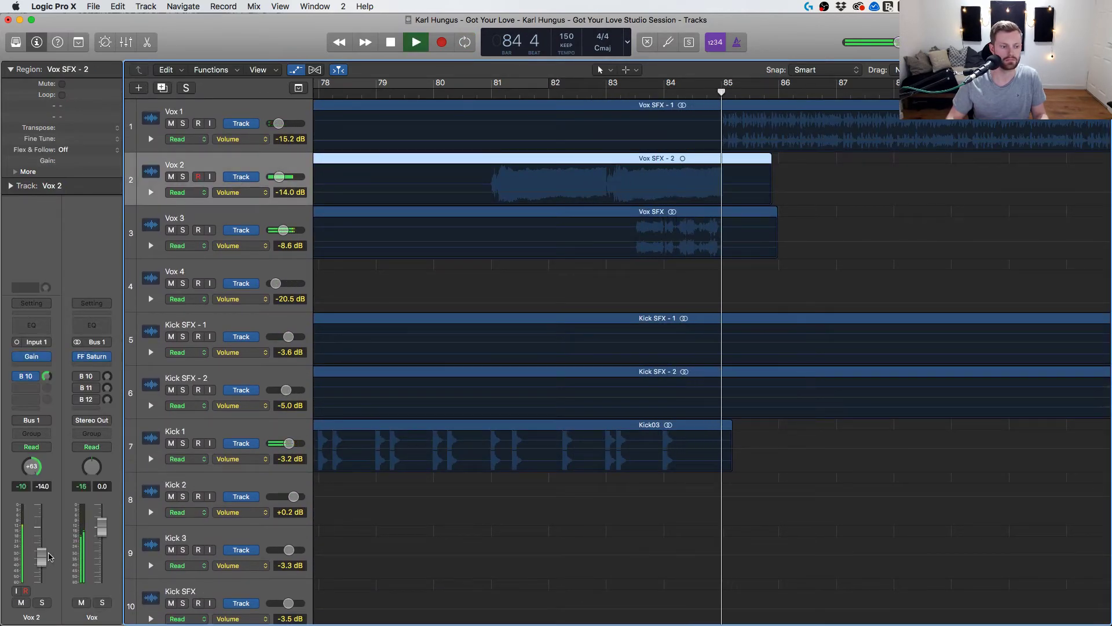
left_click_drag(46, 555, 48, 560)
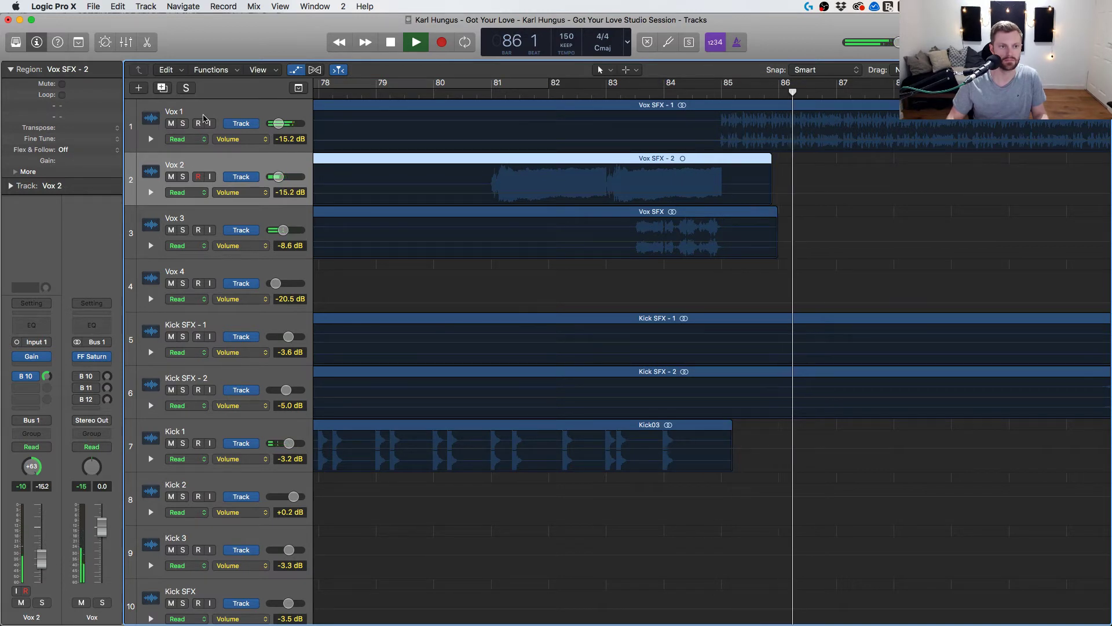
key("Up")
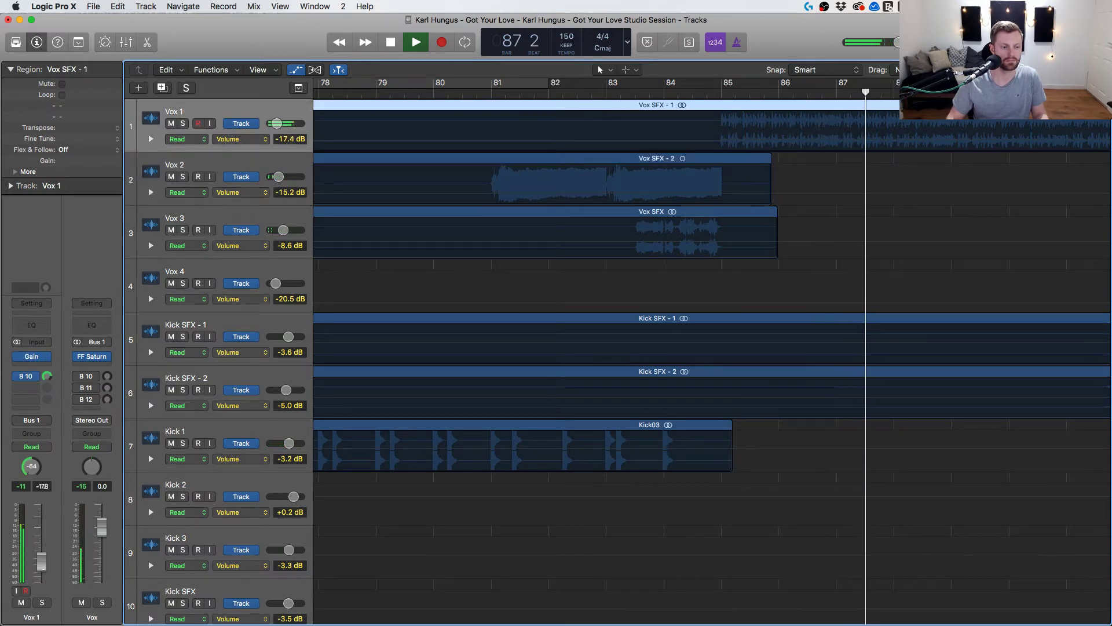
left_click_drag(41, 558, 41, 561)
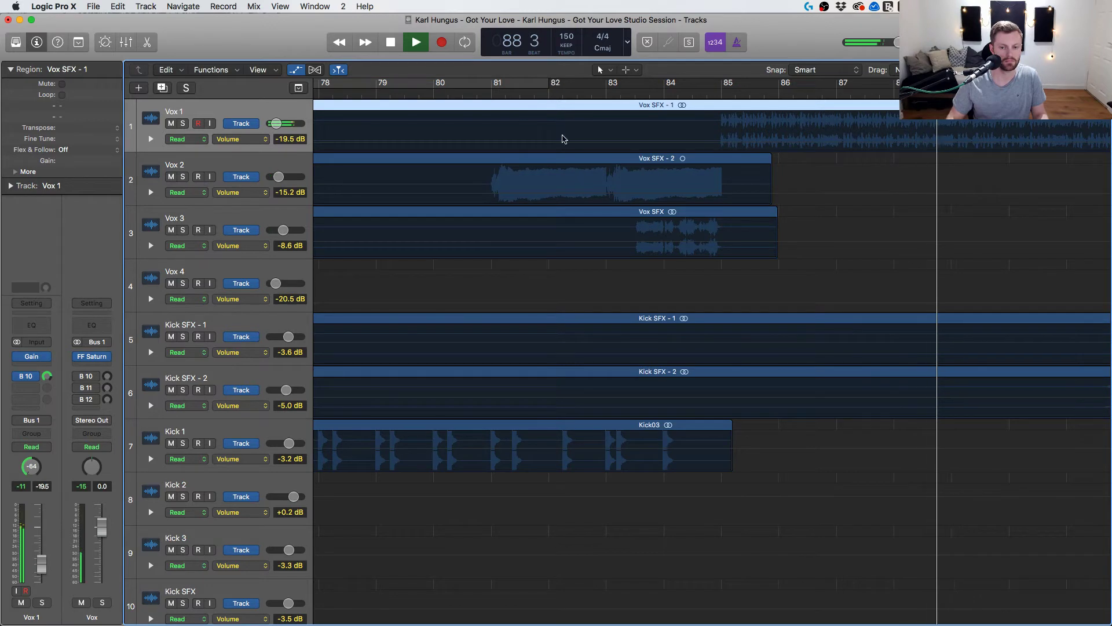
Turn down Synth SFX - 5's volume while playing from bar 83.
left_click(631, 91)
scroll(680, 162, "down", 20)
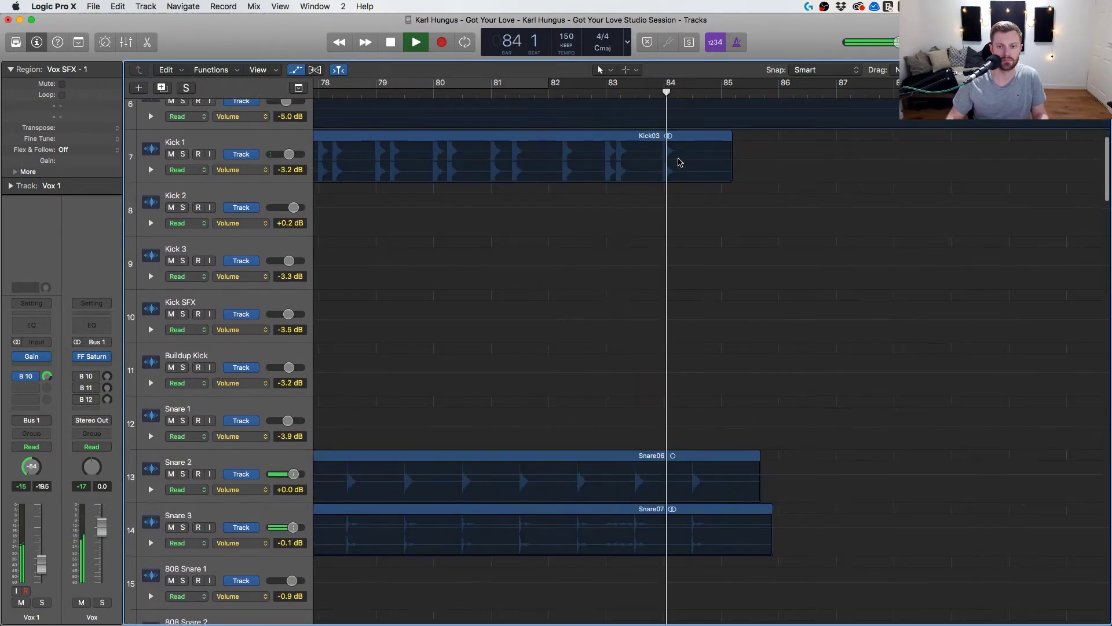
scroll(679, 163, "right", 5)
scroll(679, 162, "down", 8)
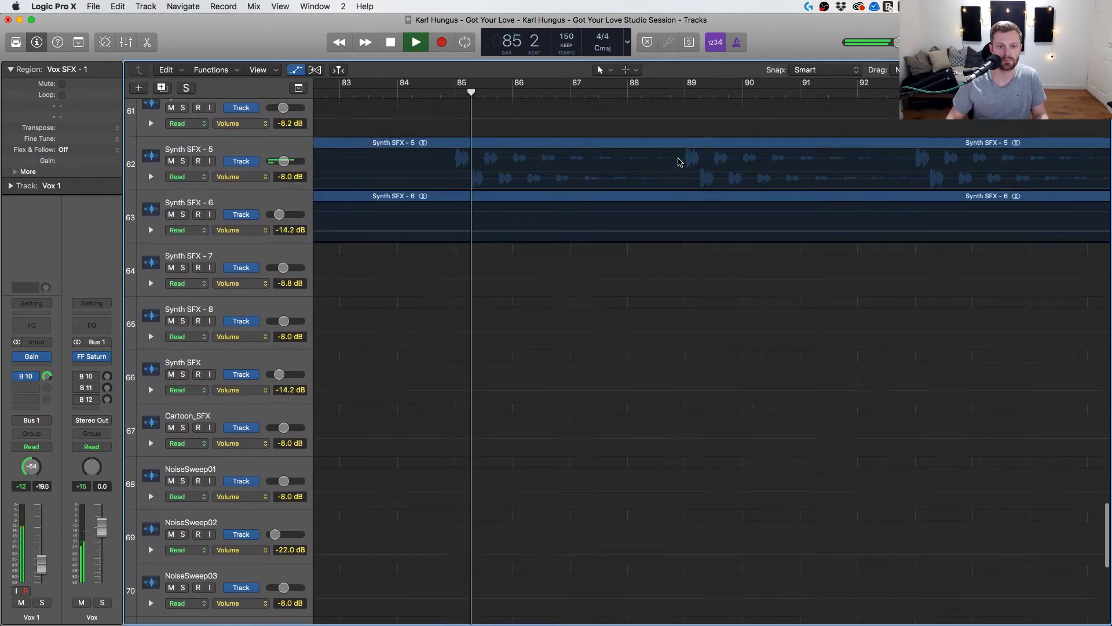
left_click(237, 249)
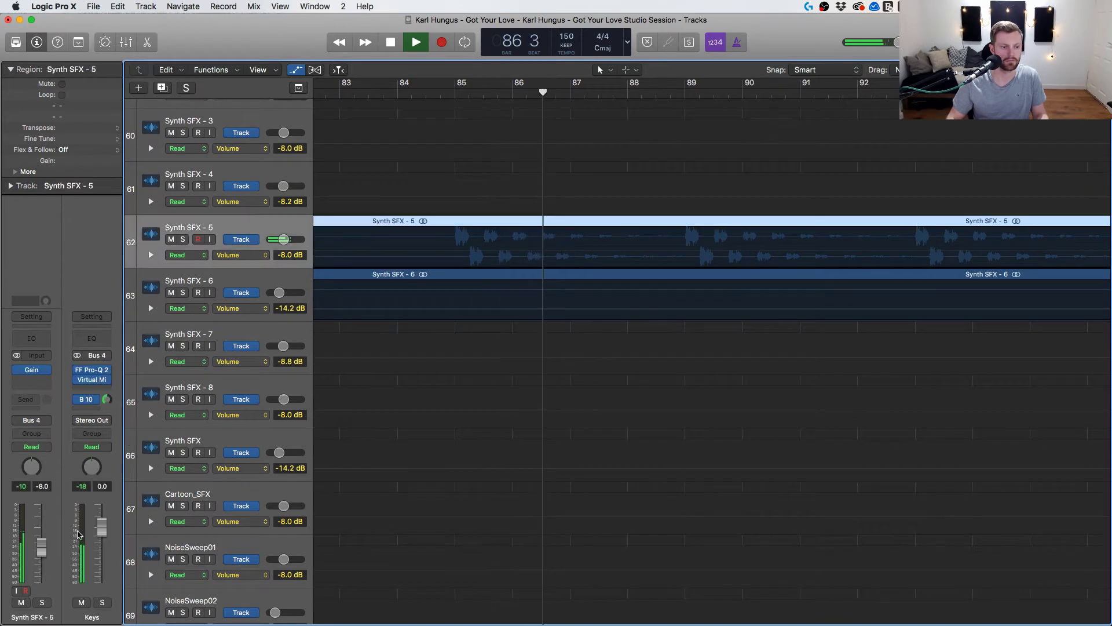
left_click_drag(43, 550, 45, 569)
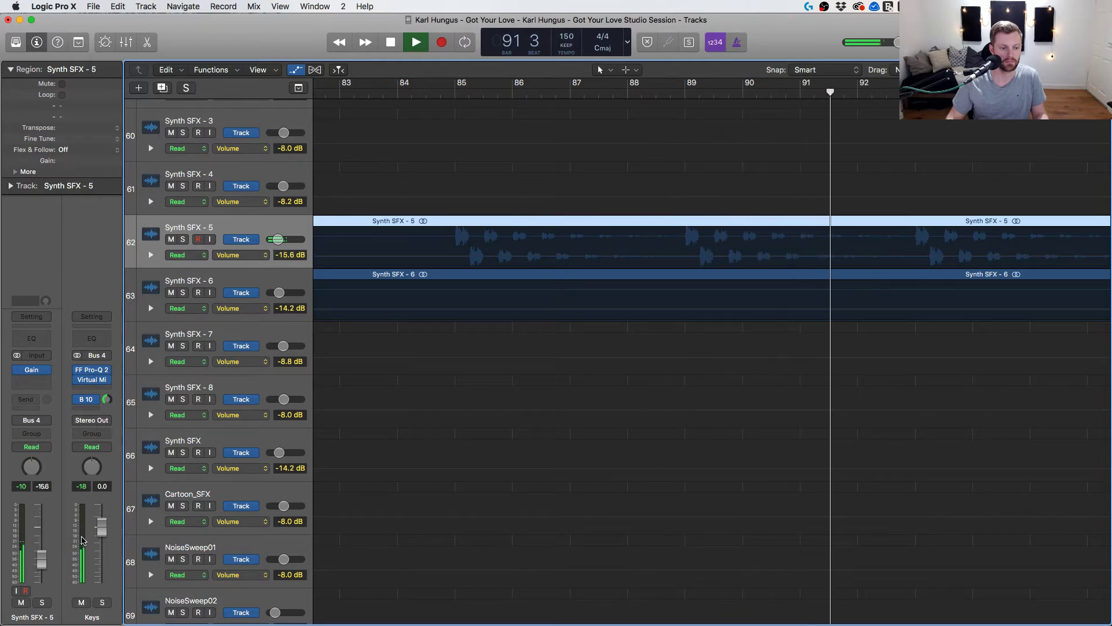
scroll(298, 473, "up", 20)
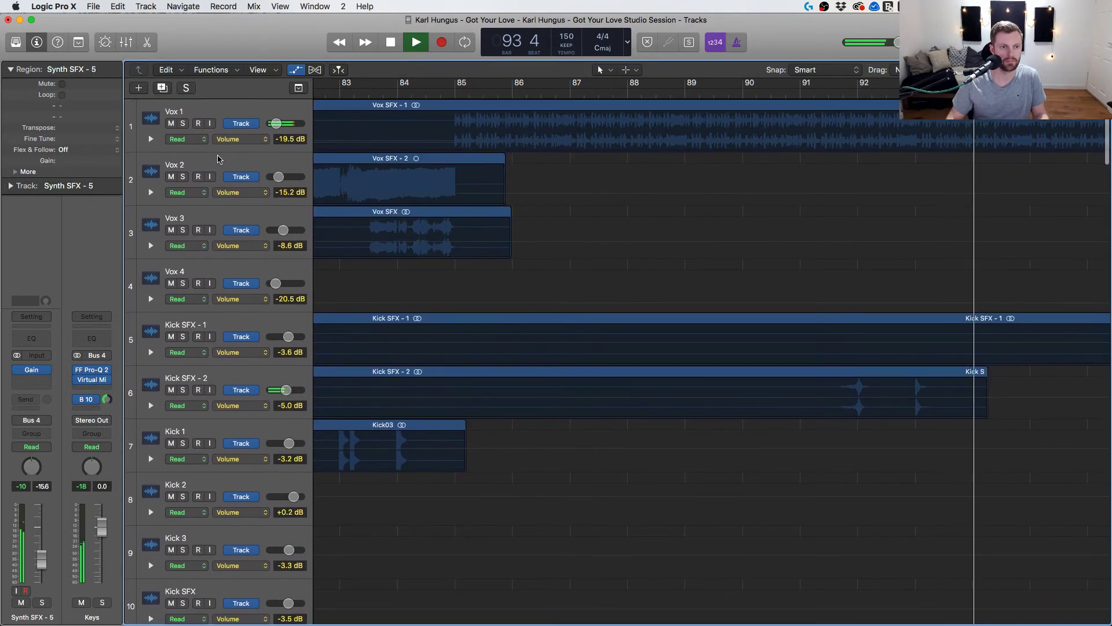
Reselect Vox 1 to show its Room bus channel, then select Synth SFX - 6.
left_click(251, 111)
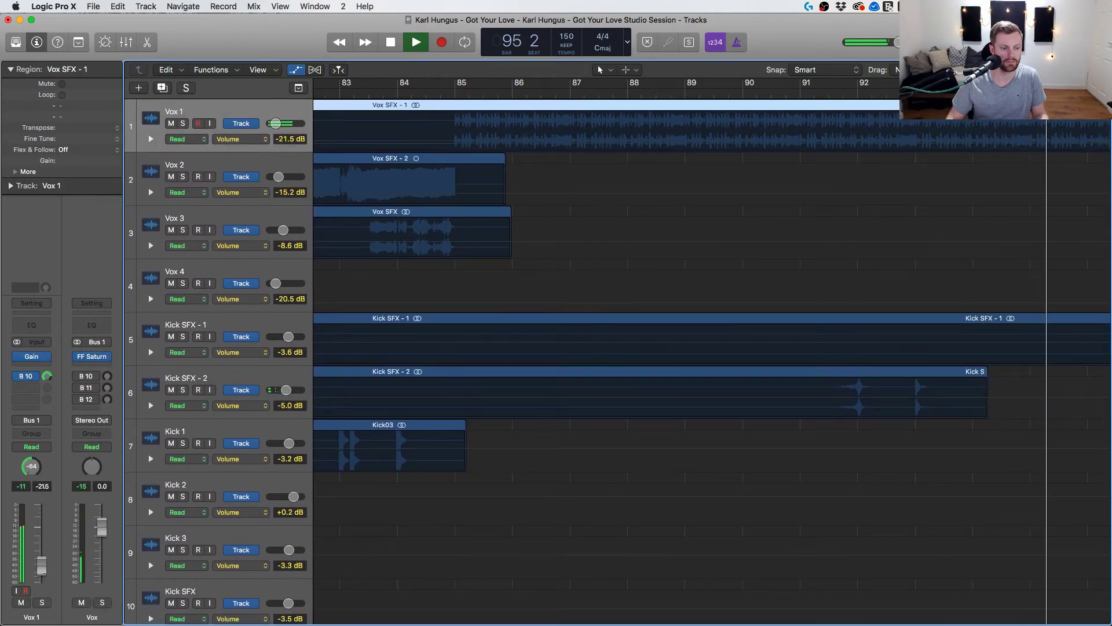
left_click(25, 376)
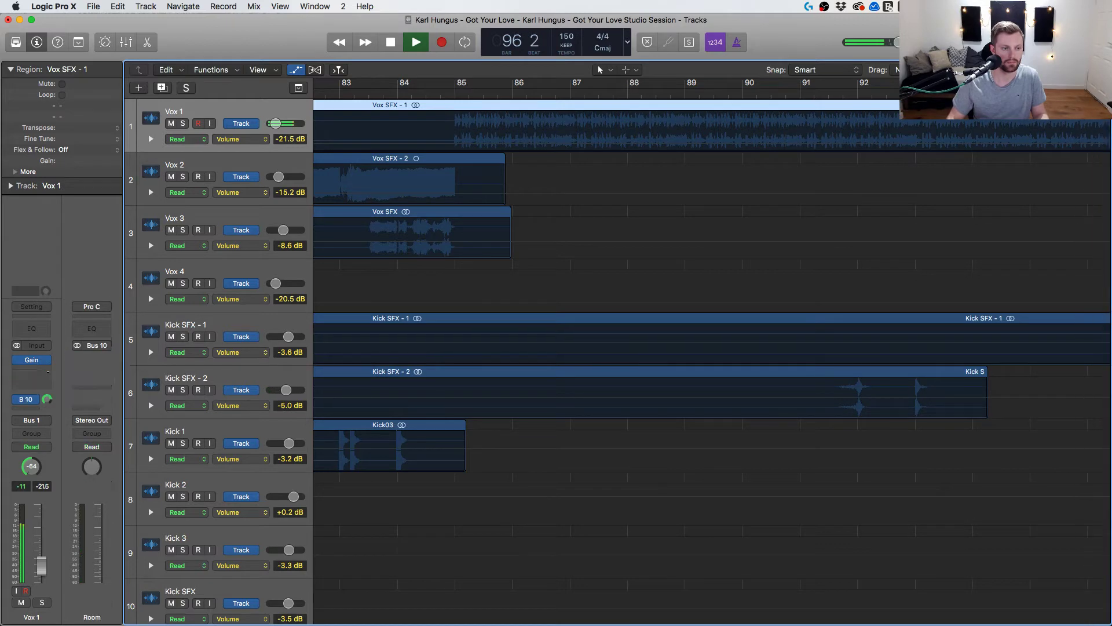
scroll(404, 340, "down", 20)
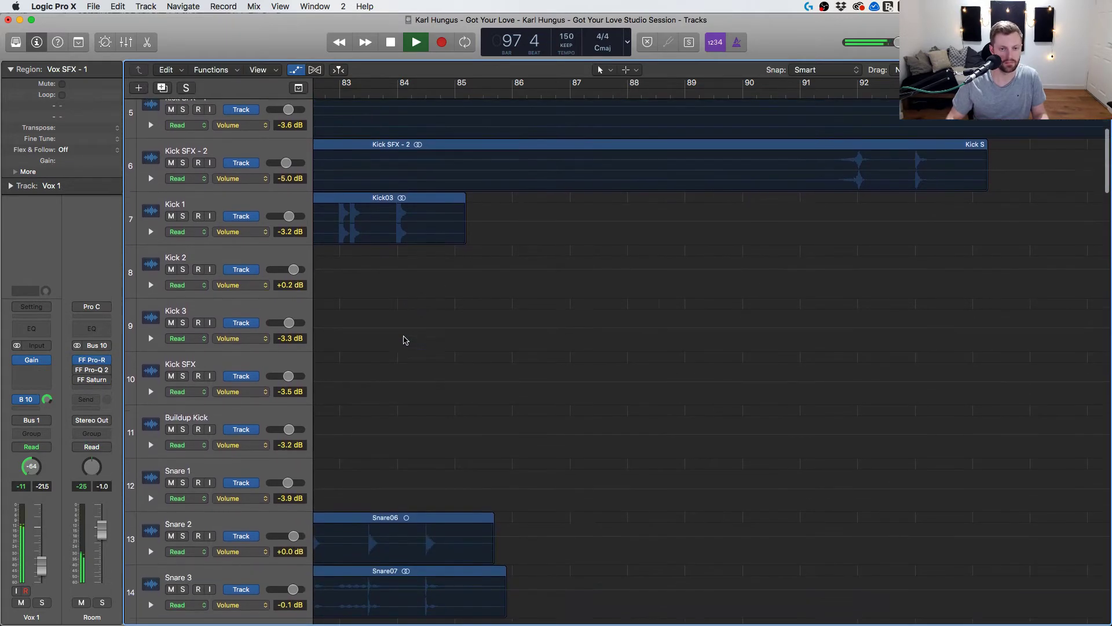
scroll(404, 340, "up", 10)
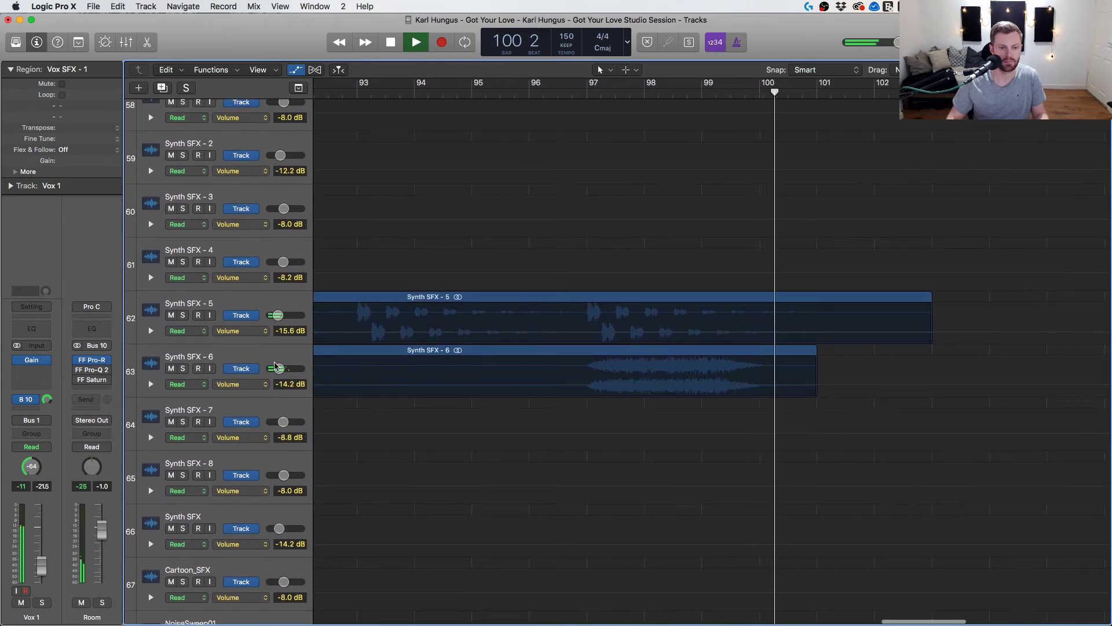
left_click(420, 371)
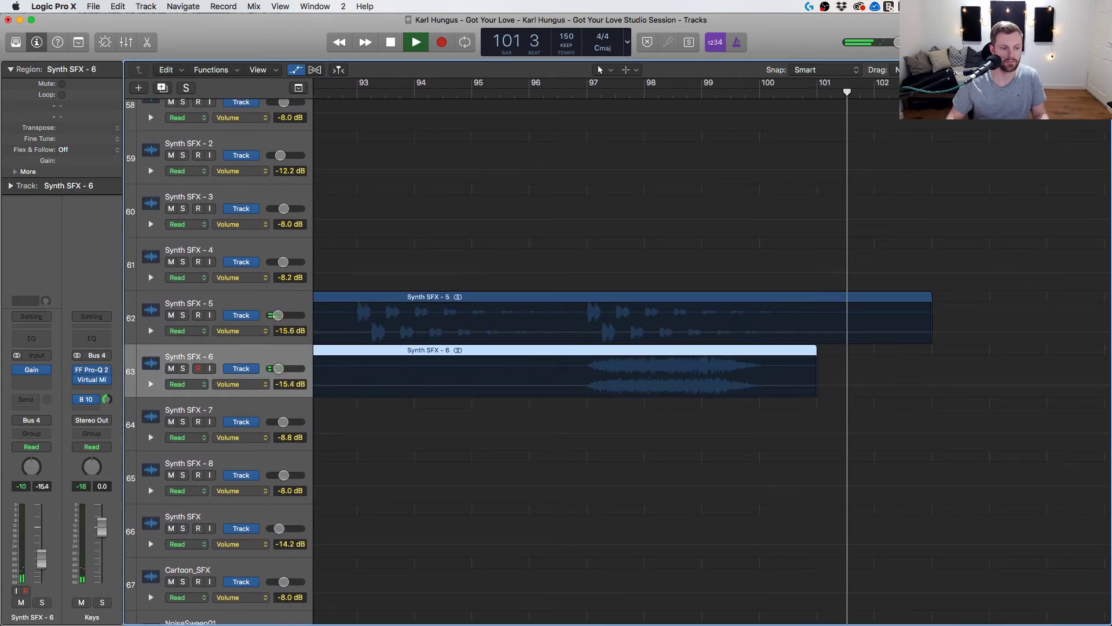
scroll(600, 340, "down", 15)
Add a Stereo Out volume point near bar 100 and pull it down to silence.
key("space")
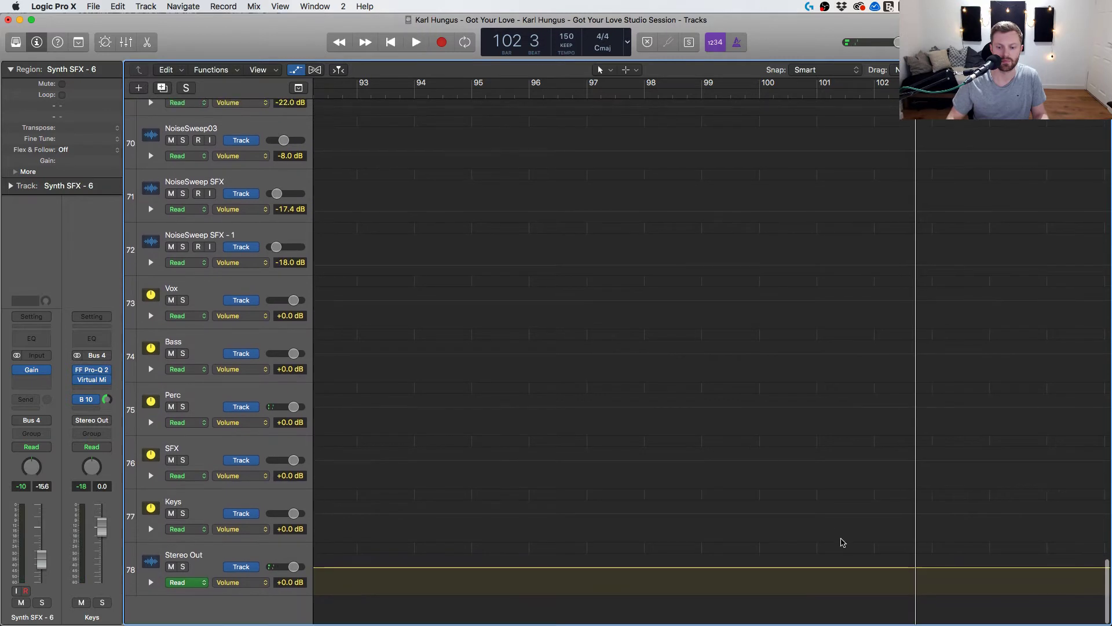
left_click(745, 84)
key("space")
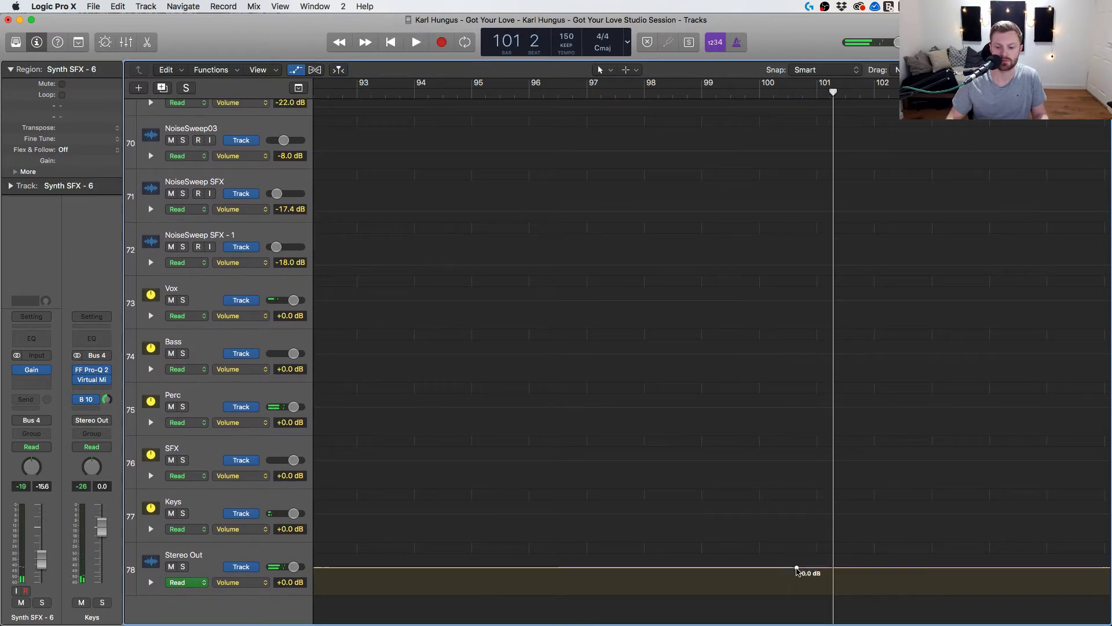
left_click(815, 568)
left_click_drag(815, 571, 816, 592)
key("space")
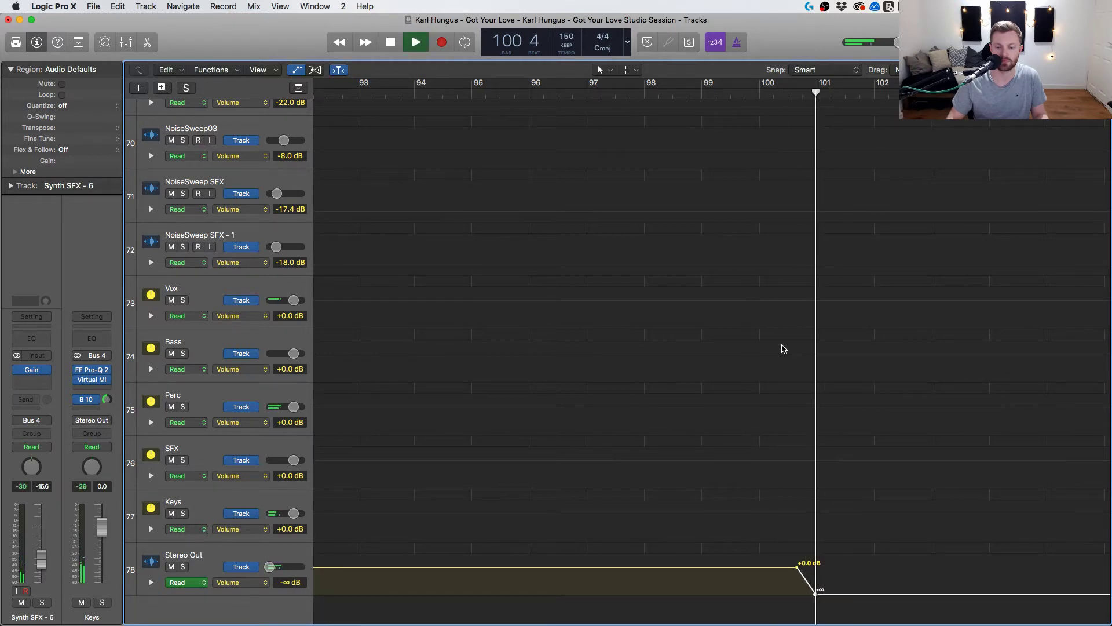
Adjust both fade points so the fade-out spans roughly bars 99–101.
left_click_drag(815, 592, 833, 592)
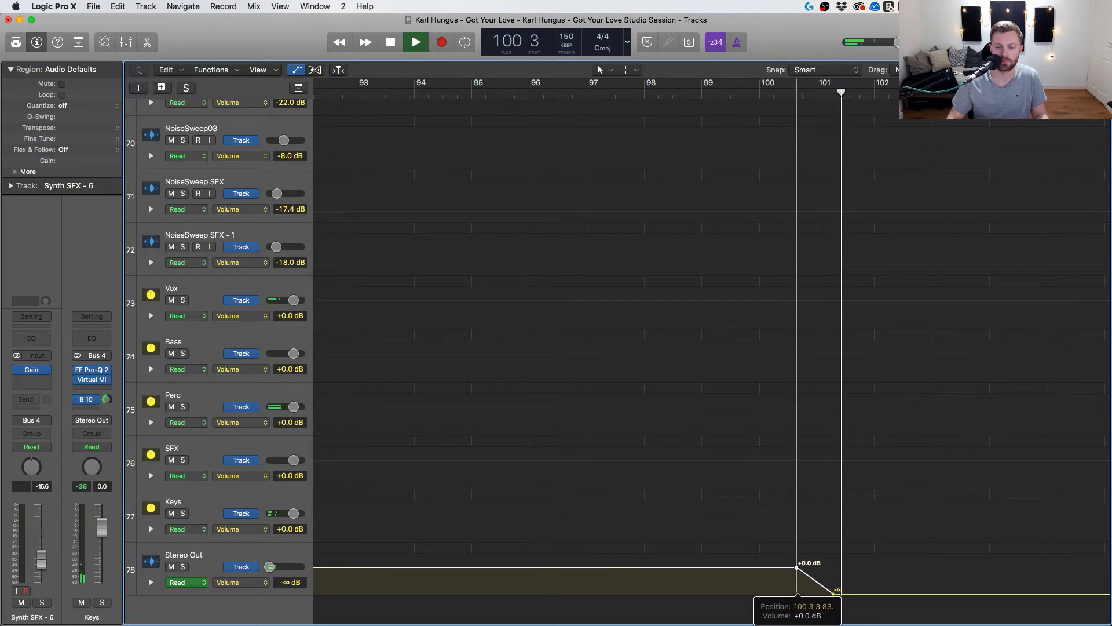
left_click_drag(798, 566, 824, 592)
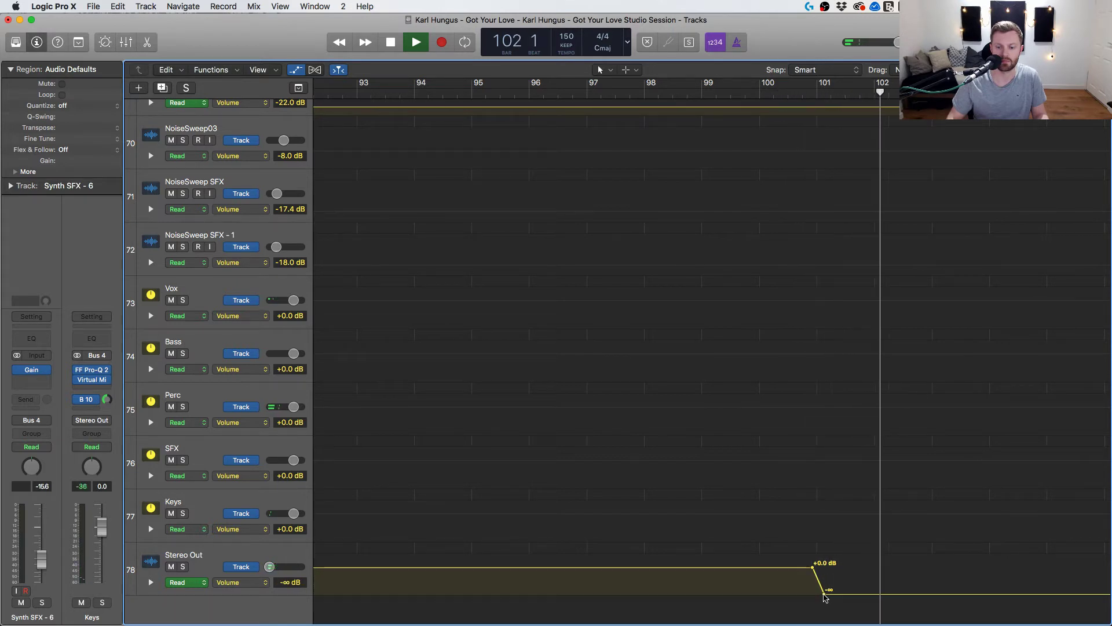
left_click_drag(824, 592, 734, 566)
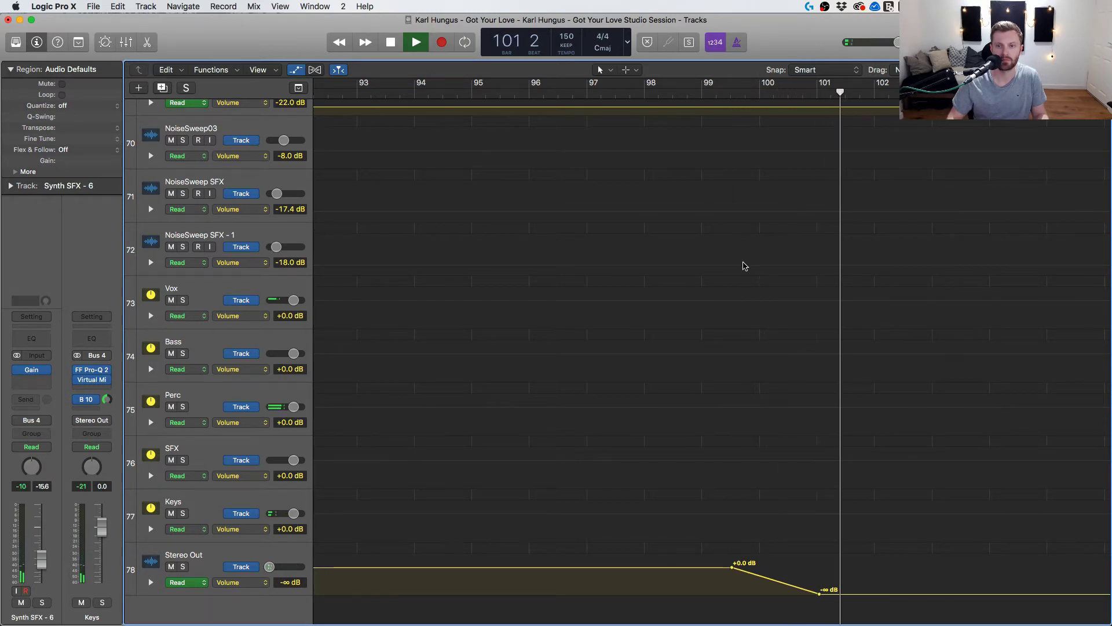
scroll(735, 191, "up", 10)
key("space")
Fit the whole arrangement in view, return to bar 1 and hide the automation lanes.
key("z")
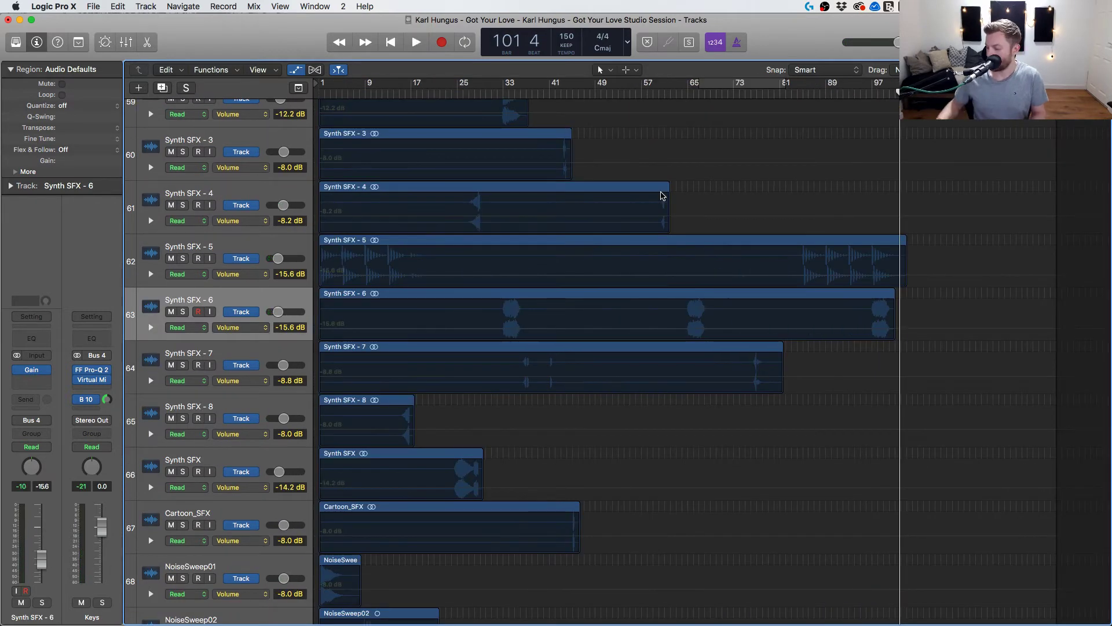
scroll(680, 209, "up", 20)
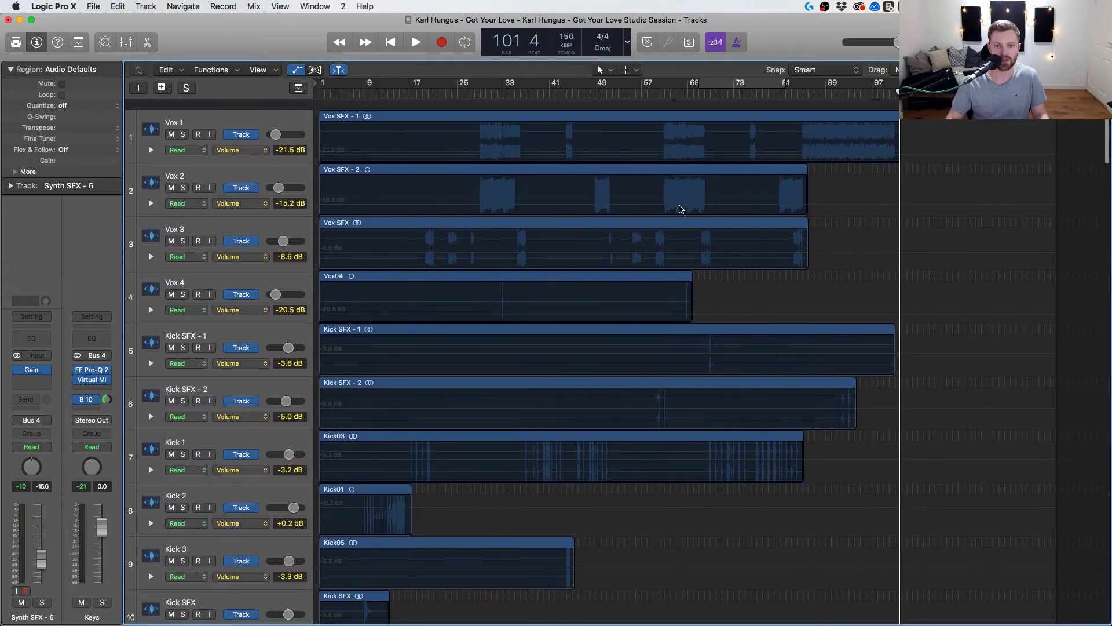
key("Return")
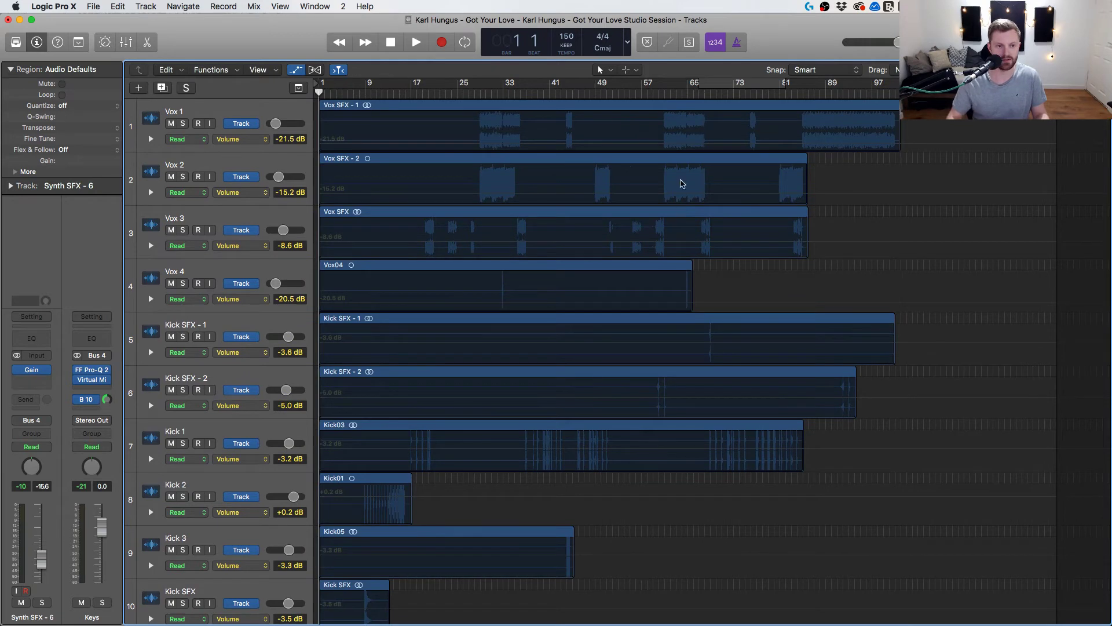
key("a")
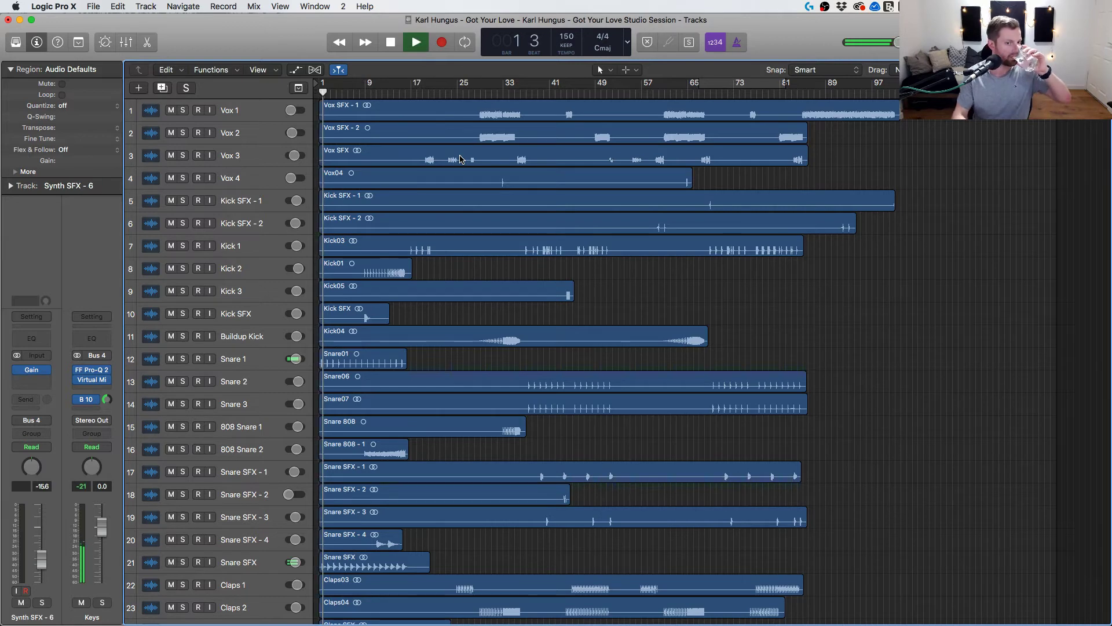
scroll(460, 159, "down", 15)
scroll(460, 159, "down", 12)
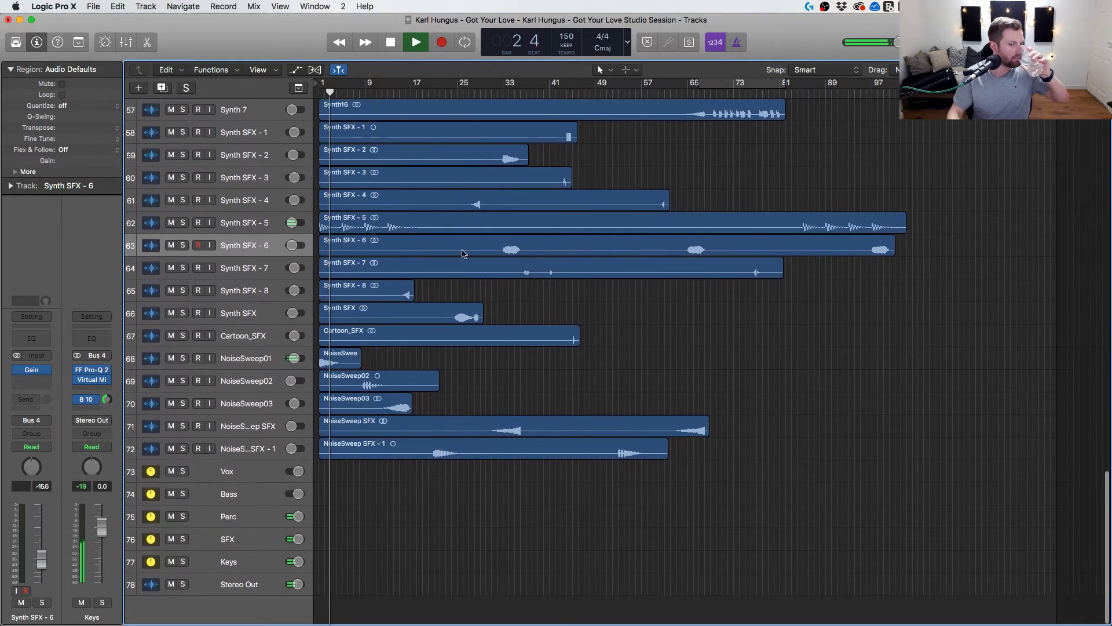
Route a Bus 10 send from NoiseSweep01 to the Room reverb aux at about -9 dB.
left_click(281, 363)
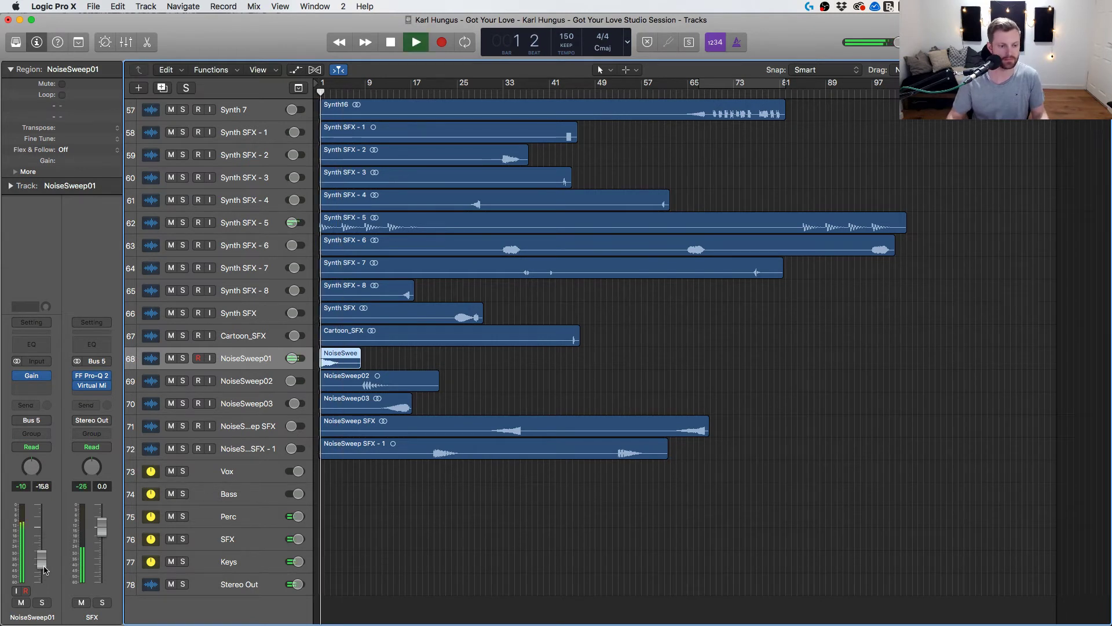
left_click(44, 410)
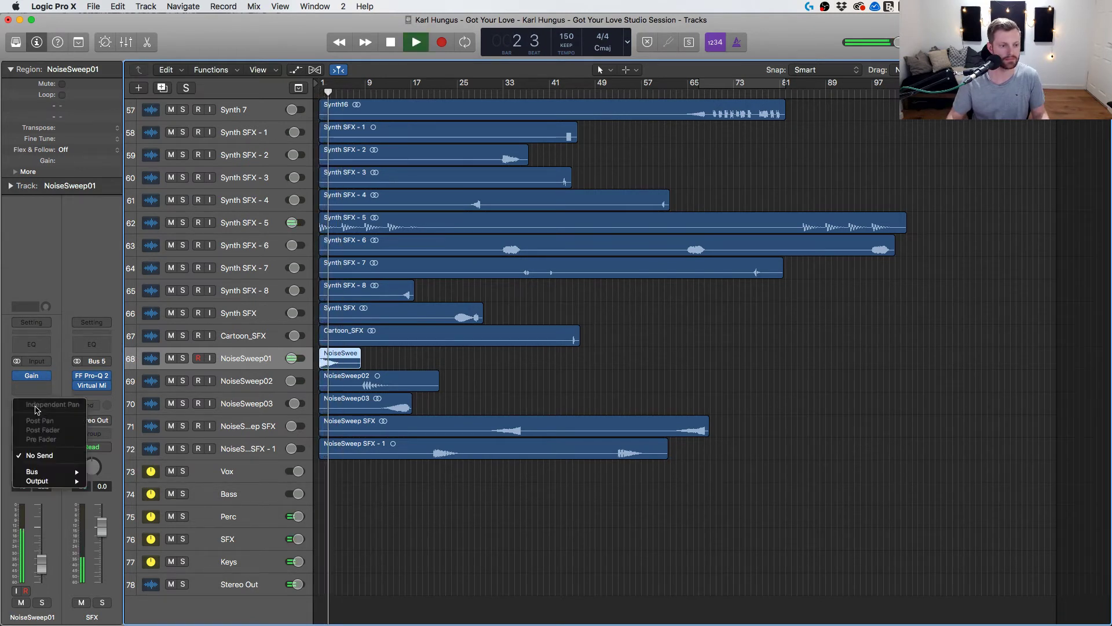
mouse_move(40, 474)
left_click(120, 292)
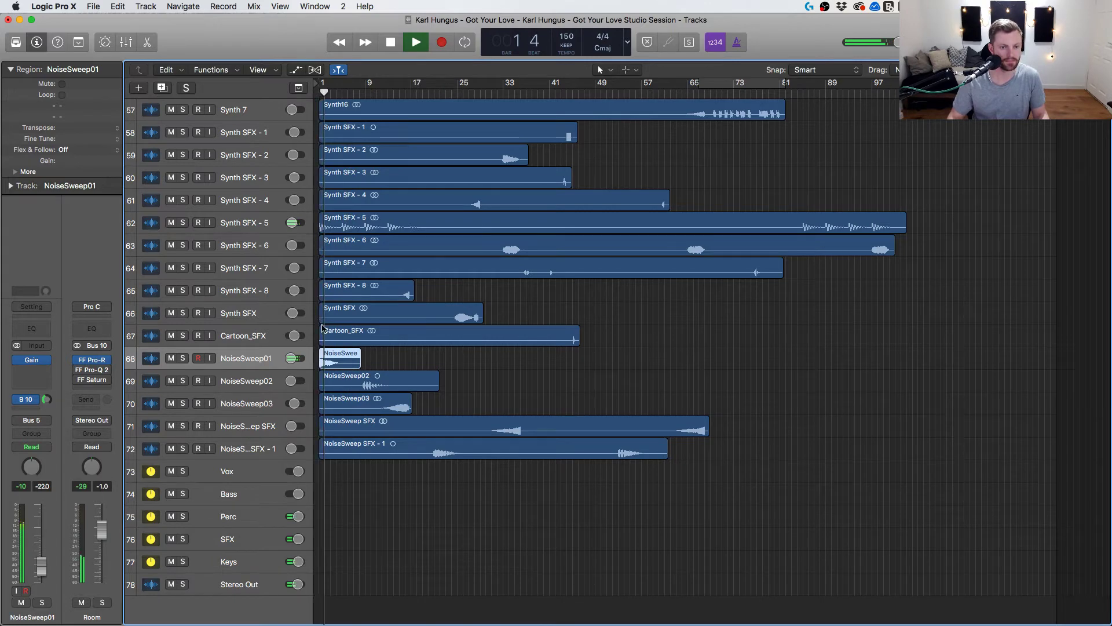
scroll(322, 328, "up", 15)
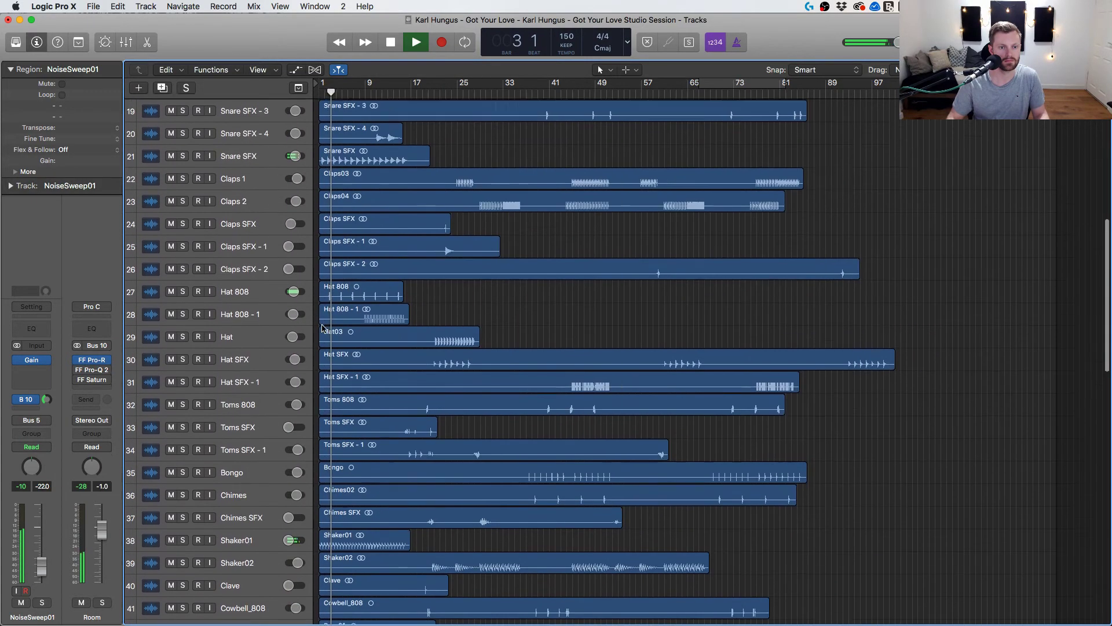
scroll(322, 327, "up", 7)
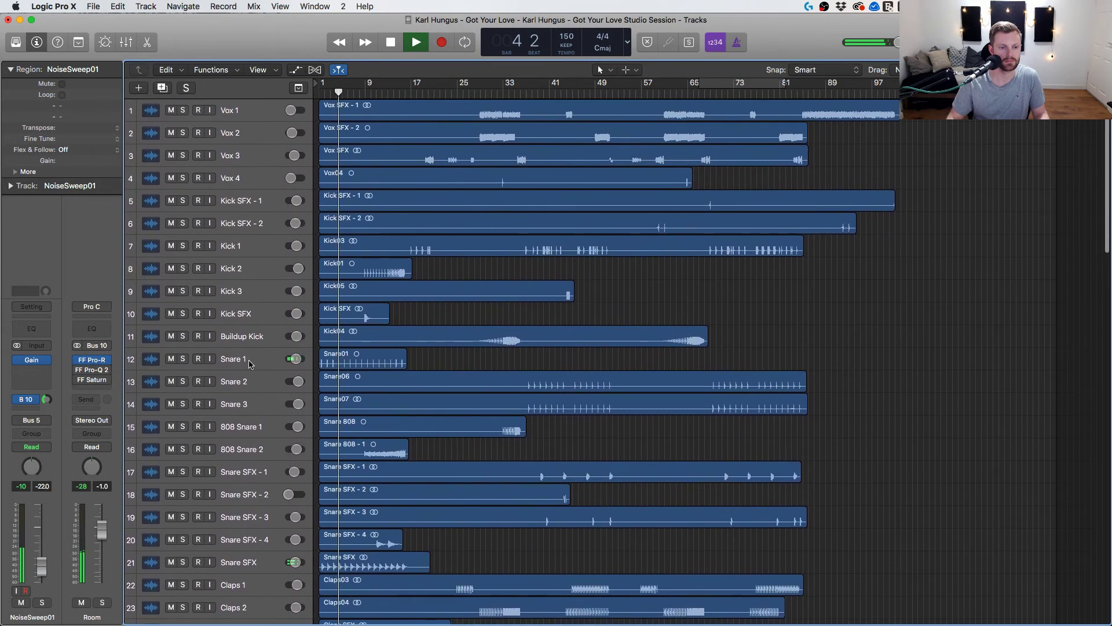
left_click(183, 359)
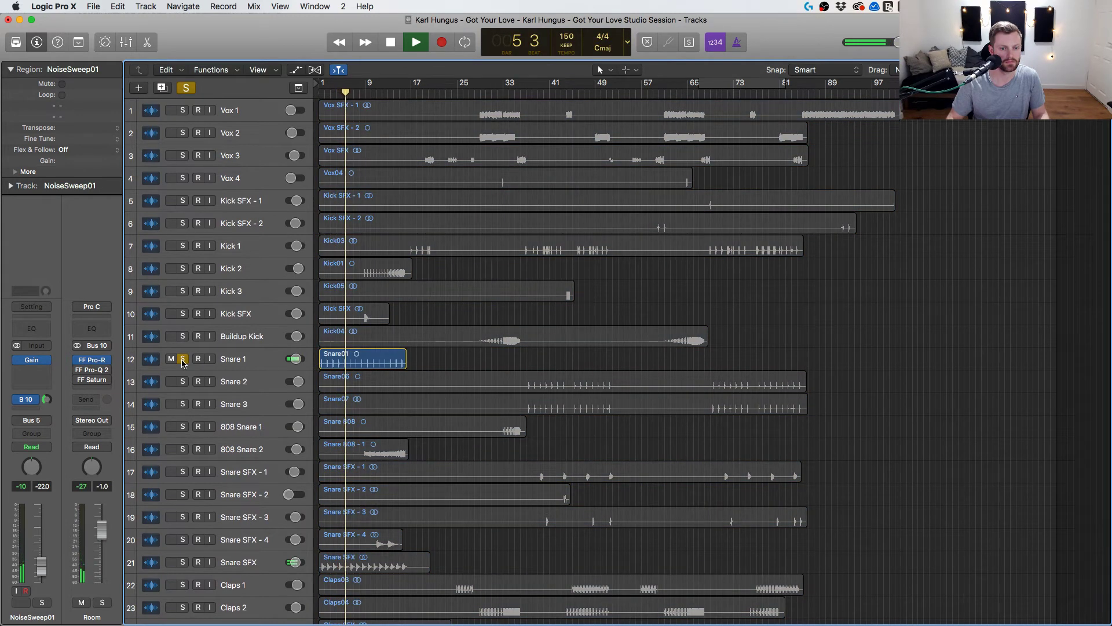
left_click(183, 359)
scroll(252, 390, "down", 4)
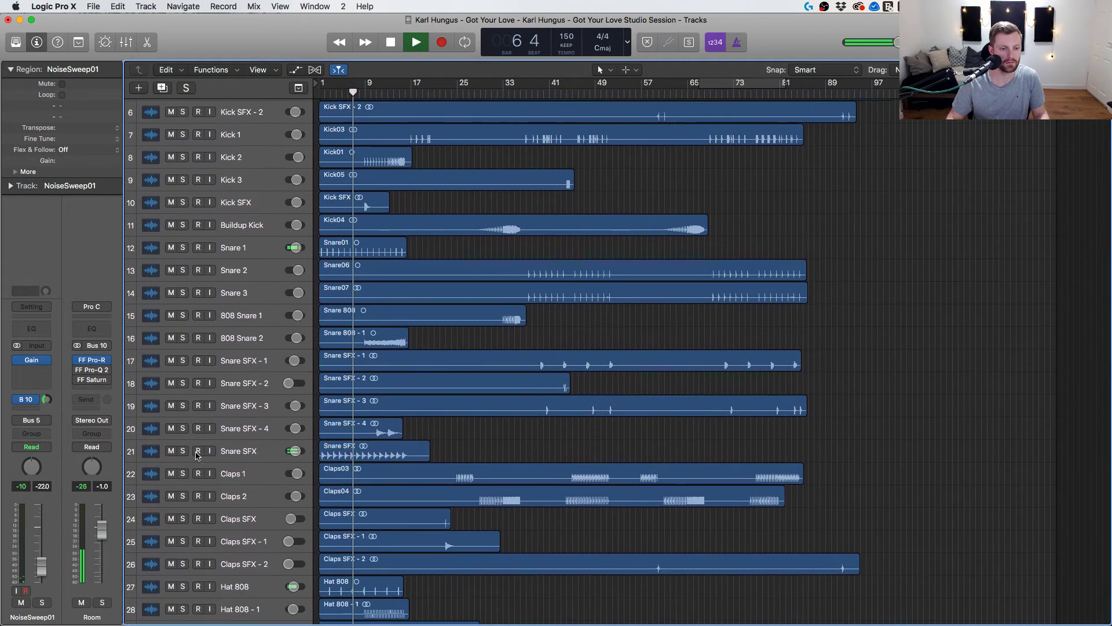
left_click(183, 451)
left_click(182, 451)
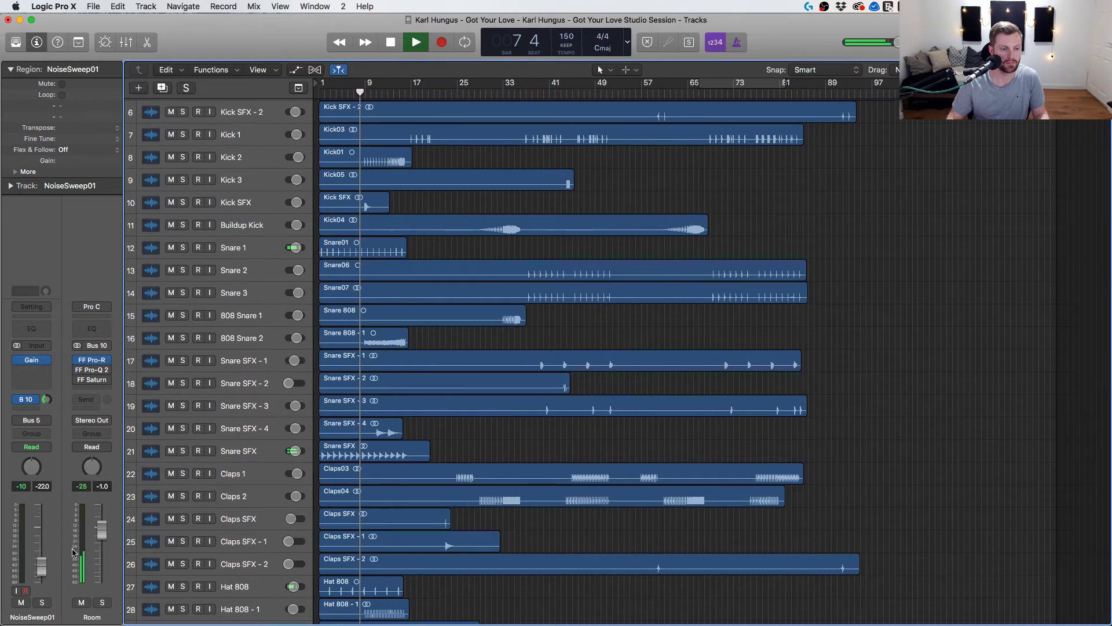
key("space")
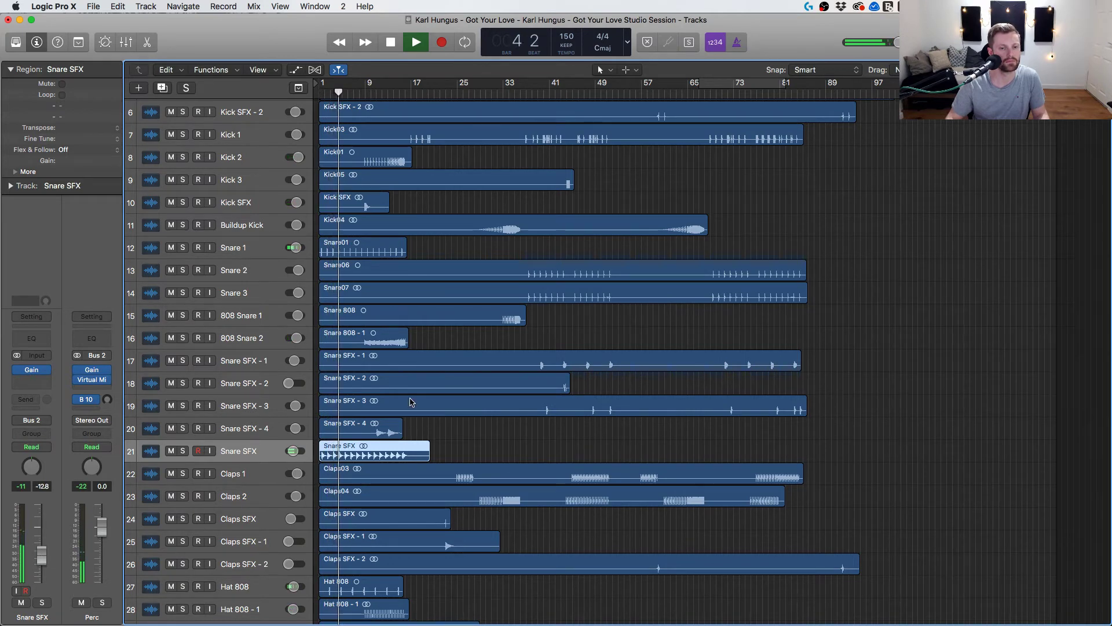
scroll(410, 401, "up", 1)
scroll(405, 375, "down", 4)
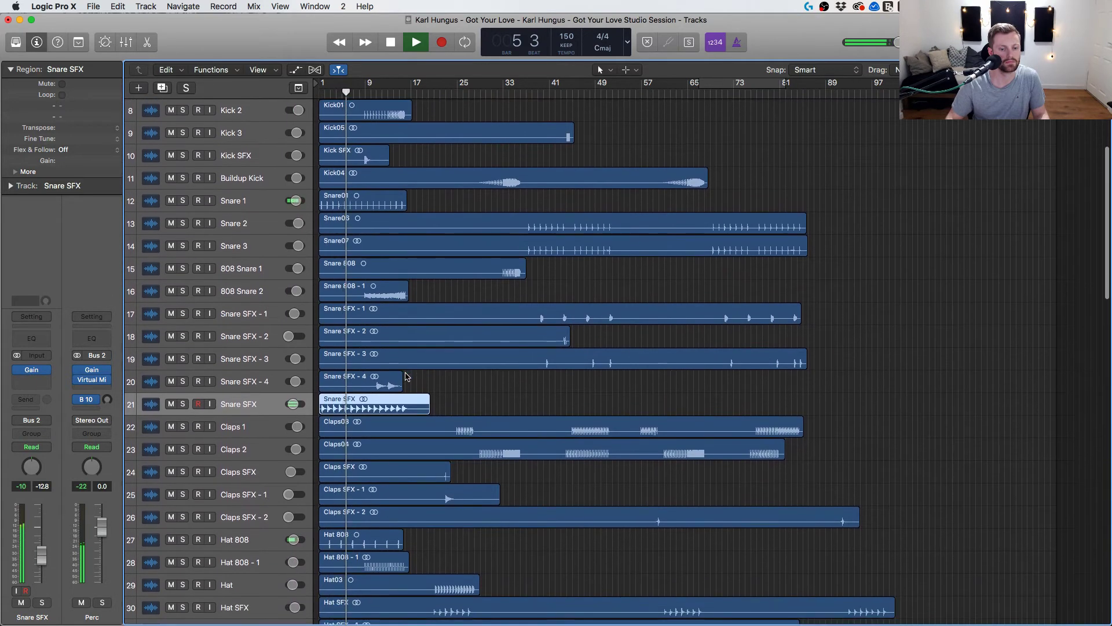
left_click(231, 542)
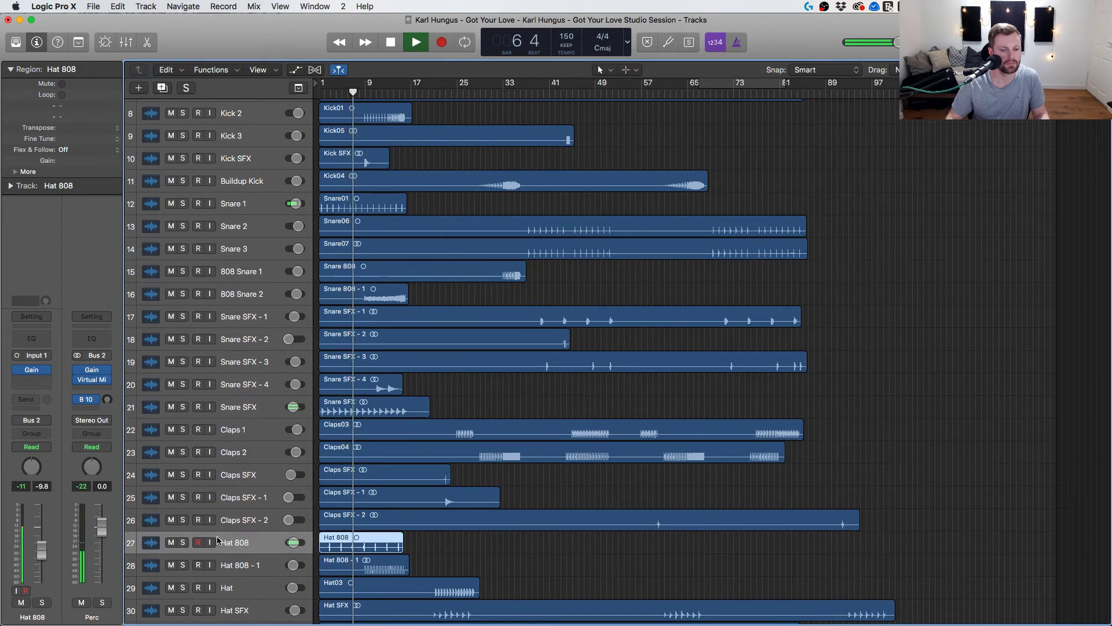
left_click(34, 393)
left_click(70, 291)
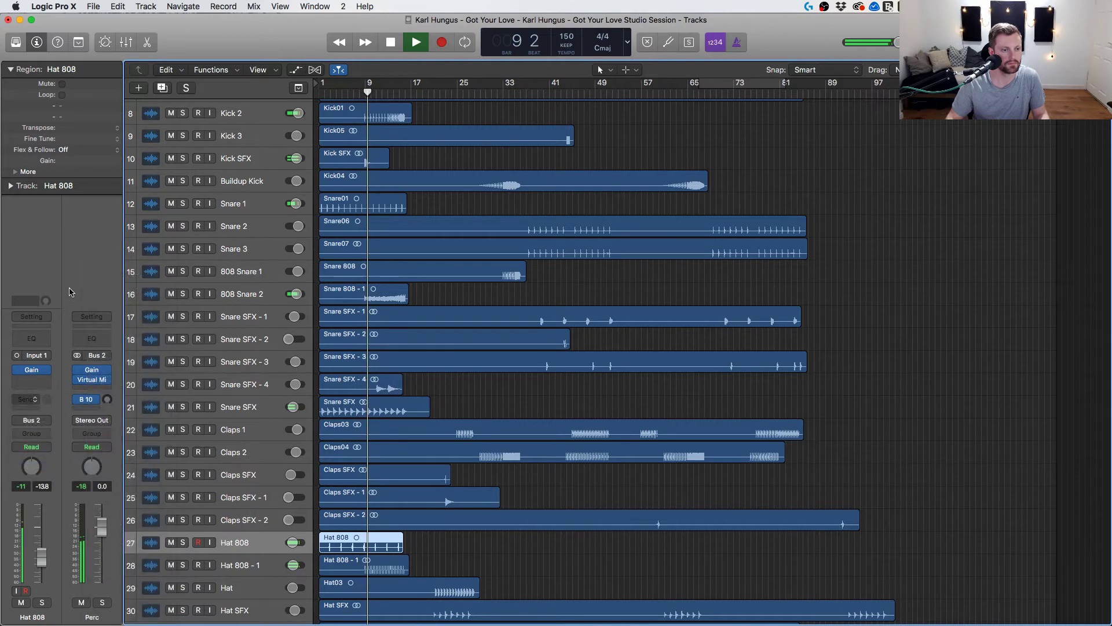
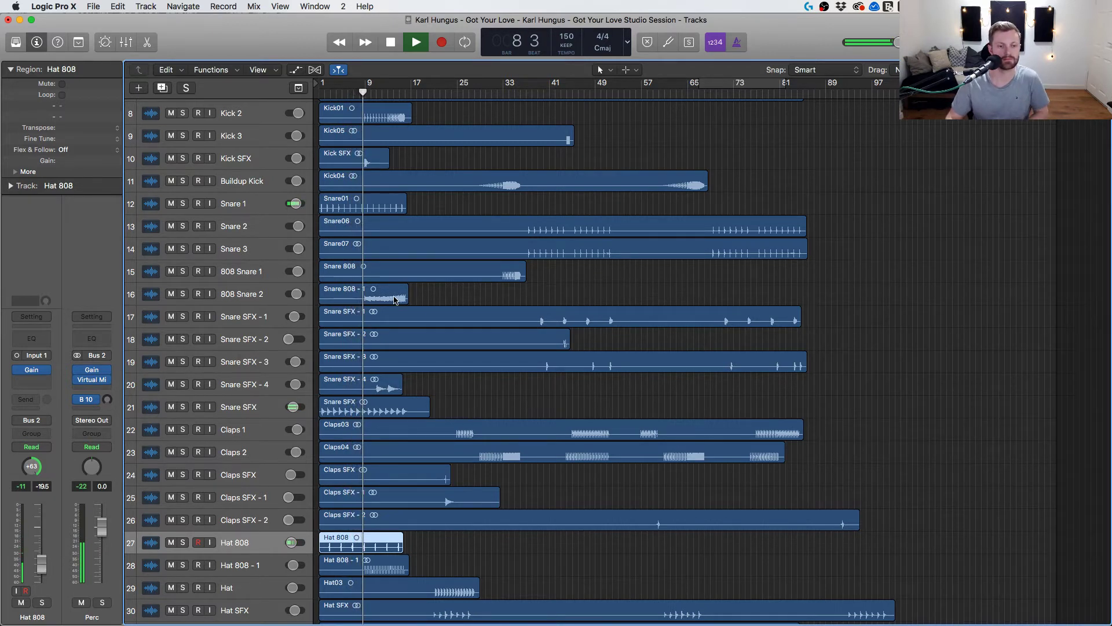
Pan 808 Snare 2 hard left to -64.
left_click(266, 295)
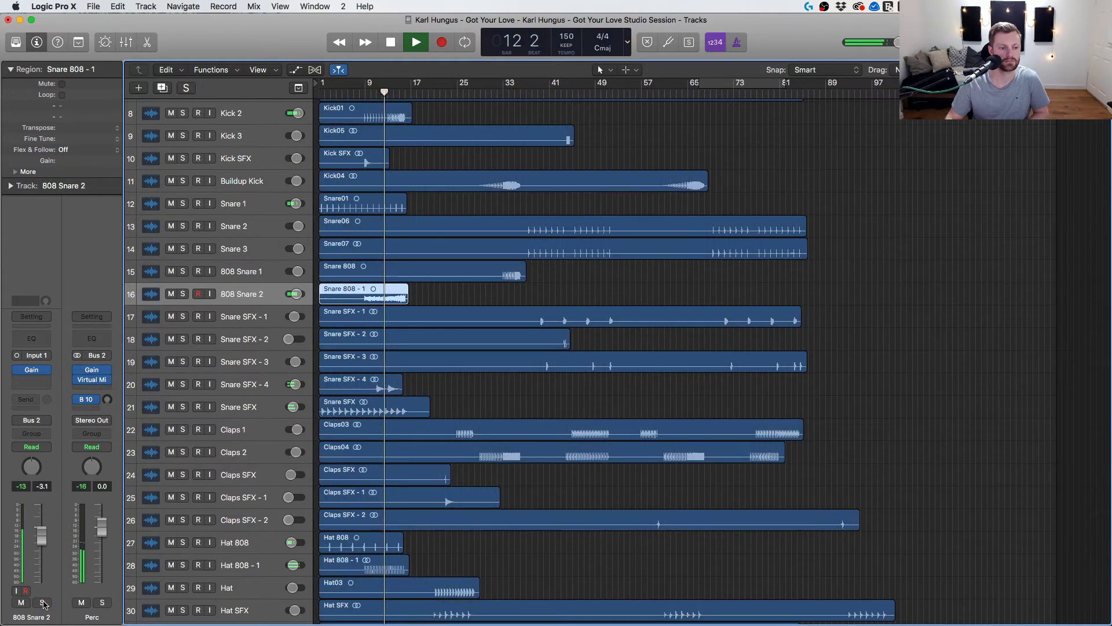
left_click_drag(35, 463, 48, 475)
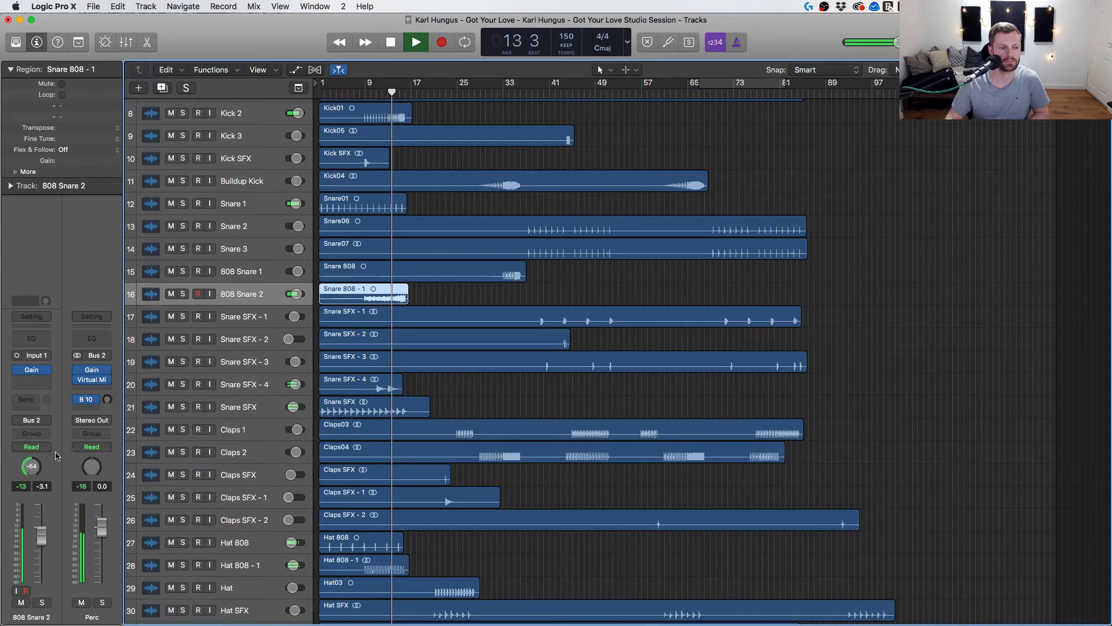
scroll(399, 349, "down", 20)
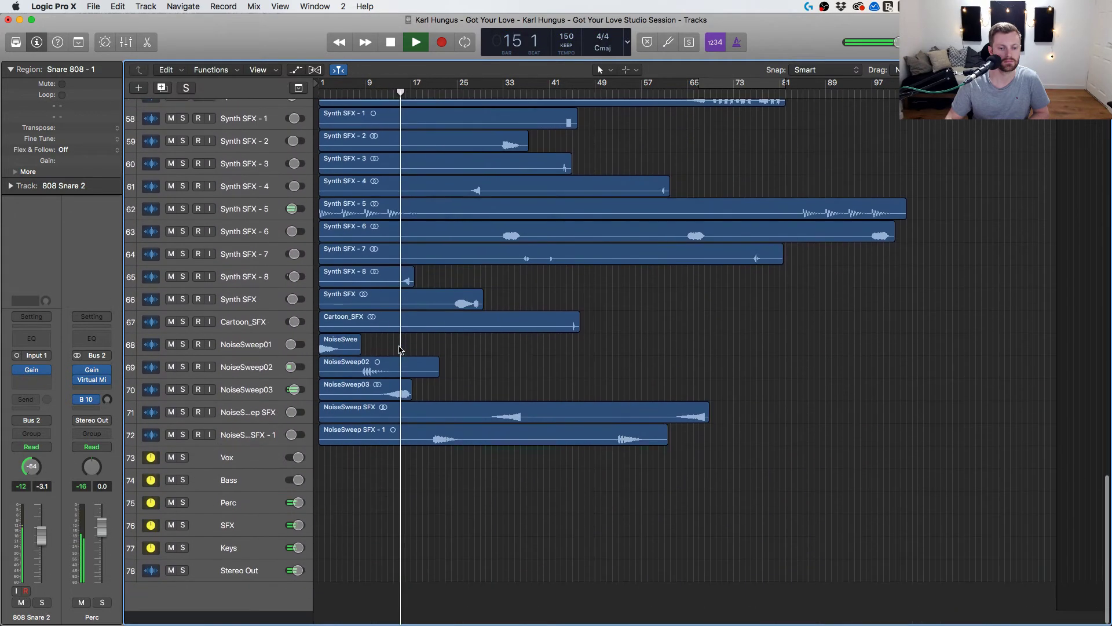
scroll(399, 349, "up", 1)
Pull NoiseSweep03's fader down to -13 dB and stop playback.
left_click(382, 406)
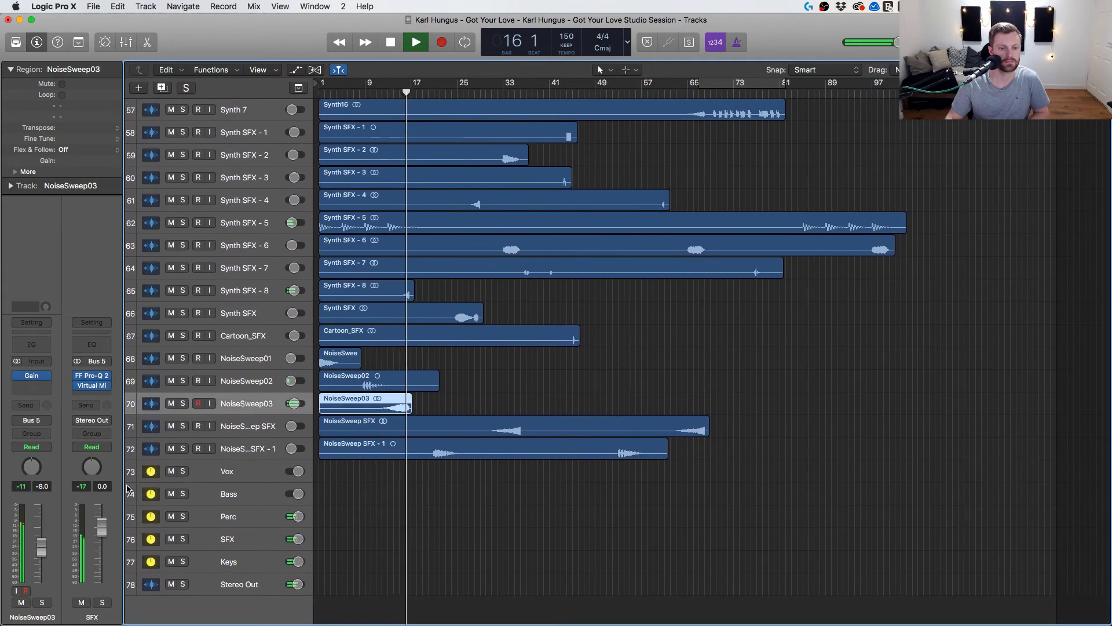
left_click_drag(35, 554, 36, 566)
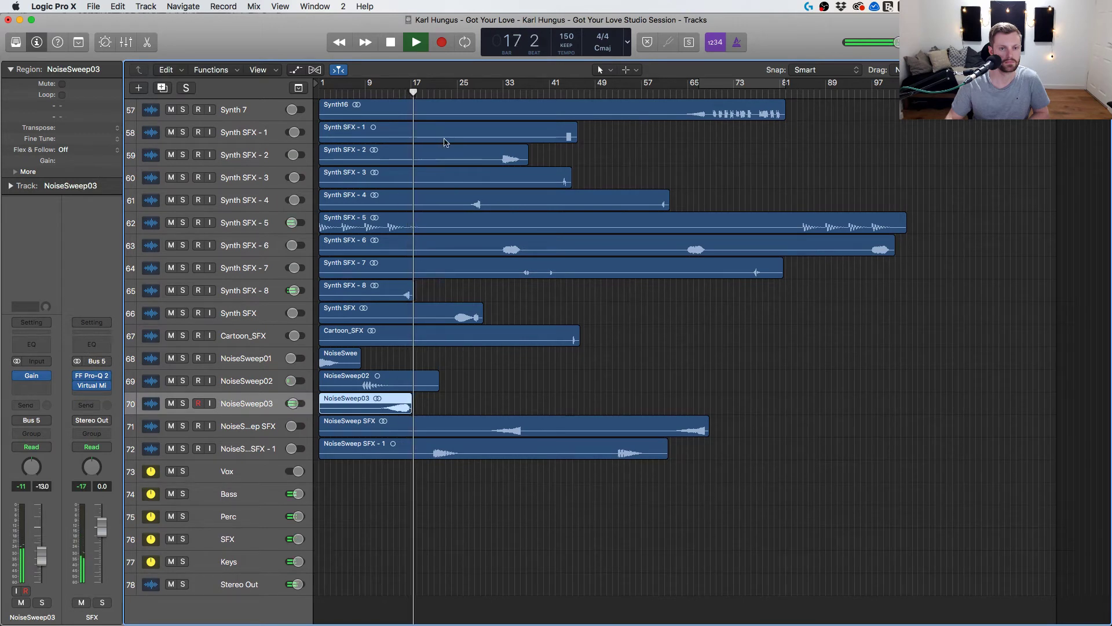
key("space")
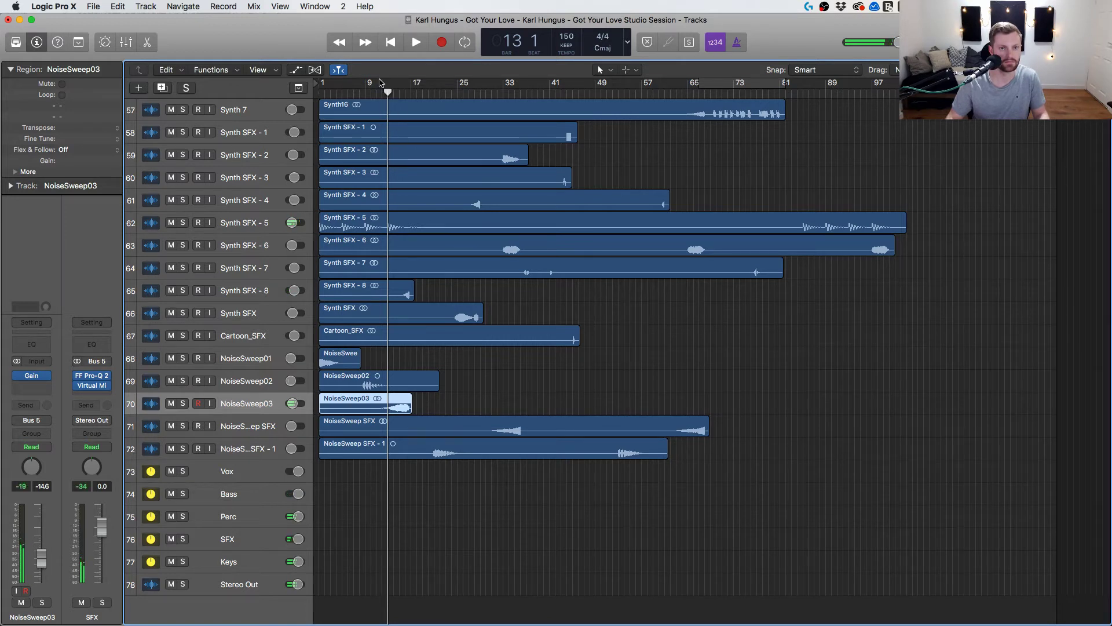
Set a cycle range from bar 12 to 24, then move the playhead to bar 30.
left_click_drag(380, 82, 456, 79)
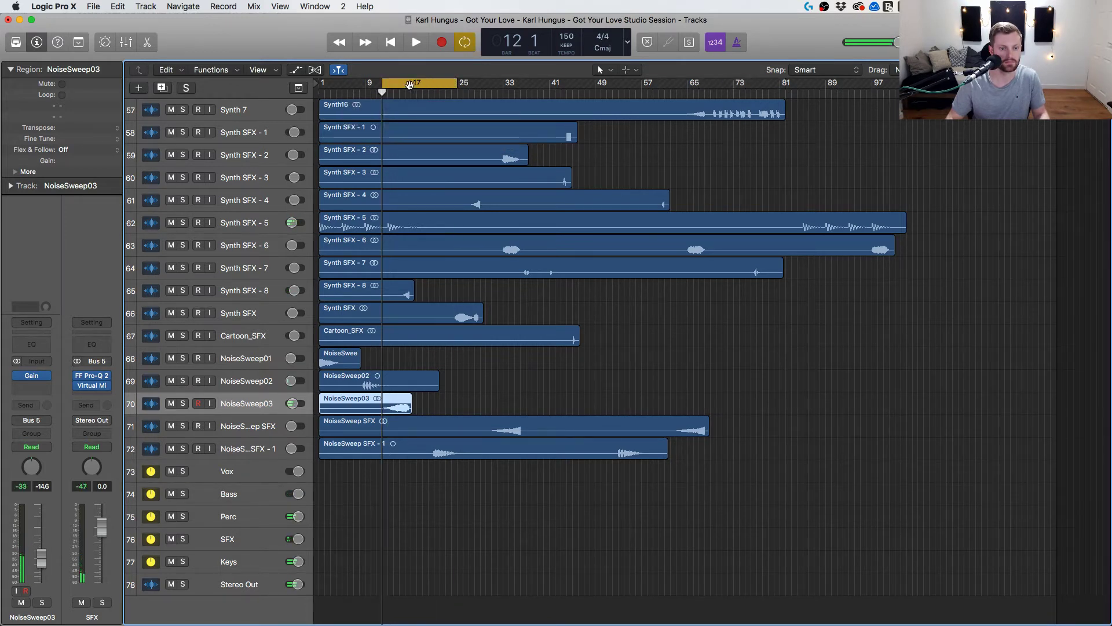
left_click(348, 97)
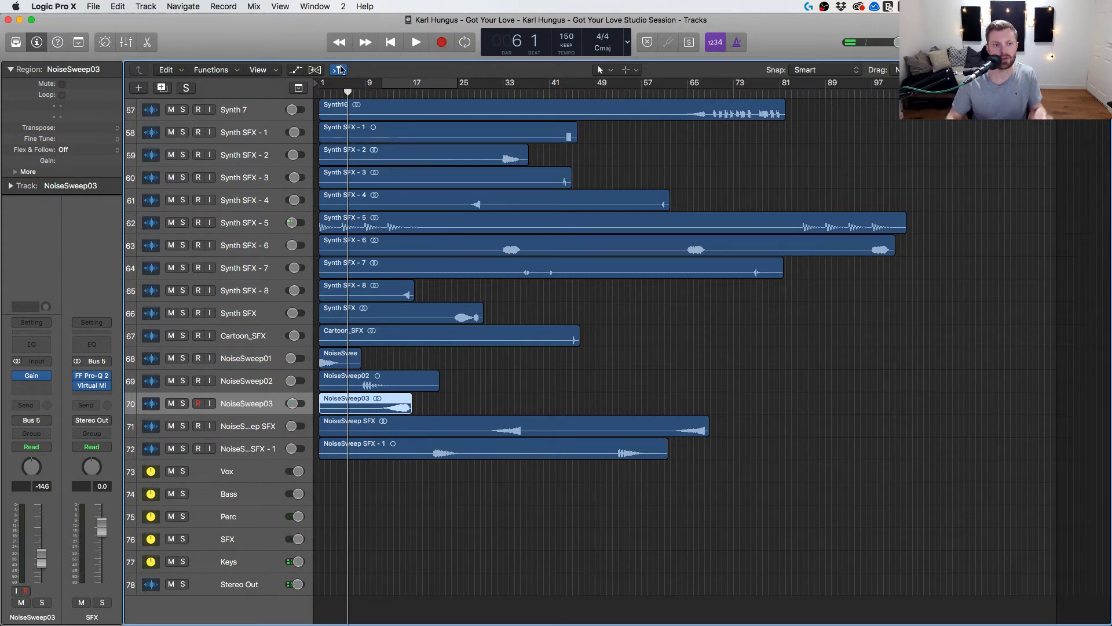
left_click(414, 85)
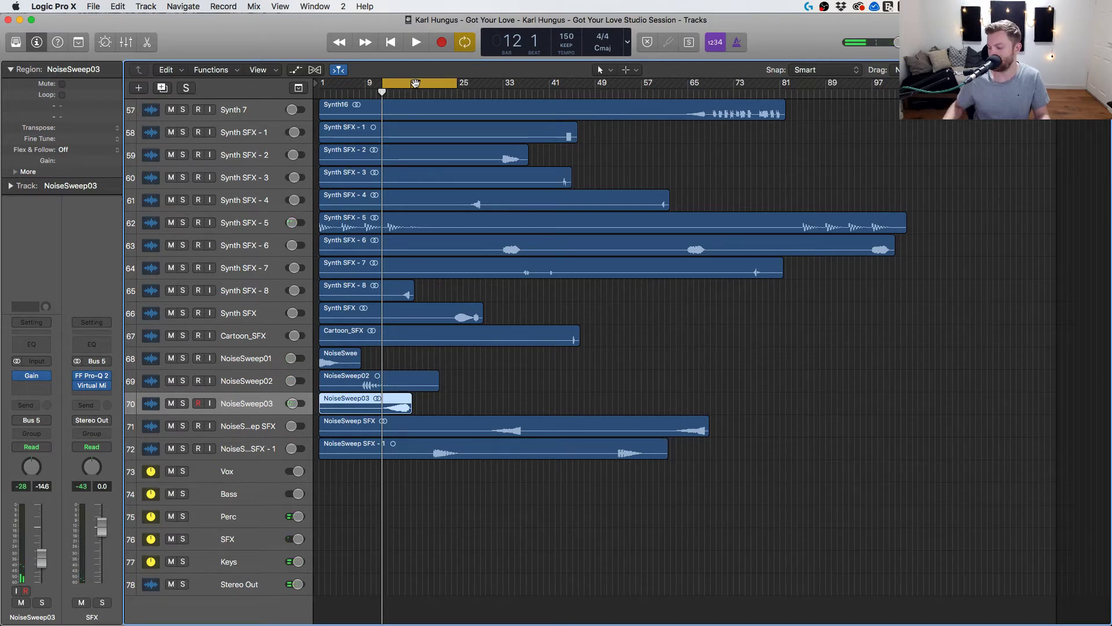
left_click(485, 93)
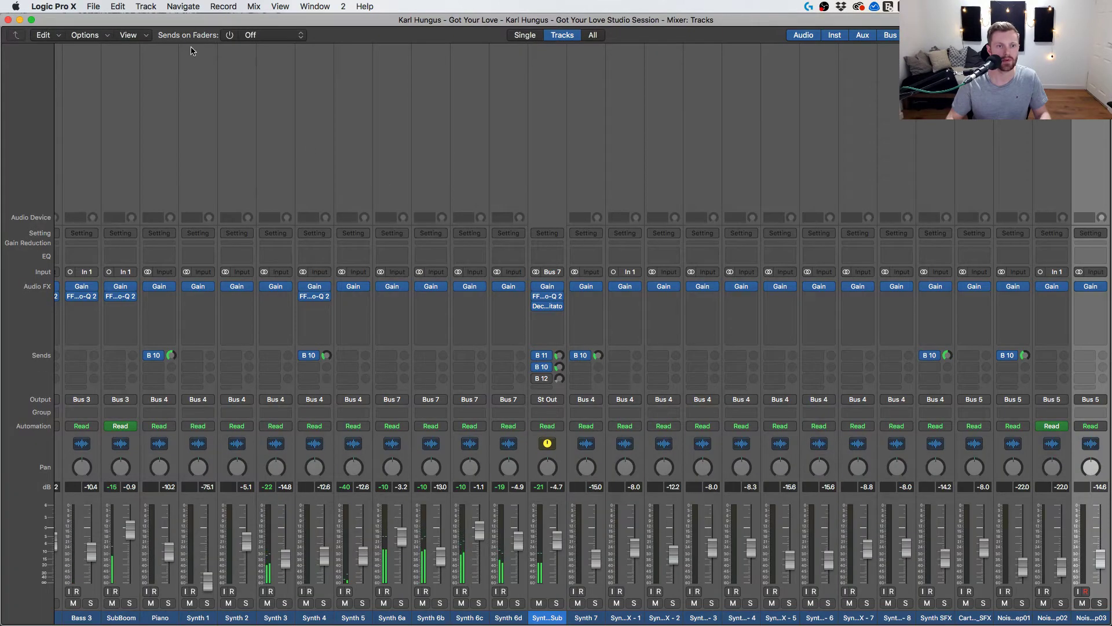
Glance at the recording options menu without choosing anything, then close the full-screen Mixer.
left_click(223, 6)
left_click(201, 23)
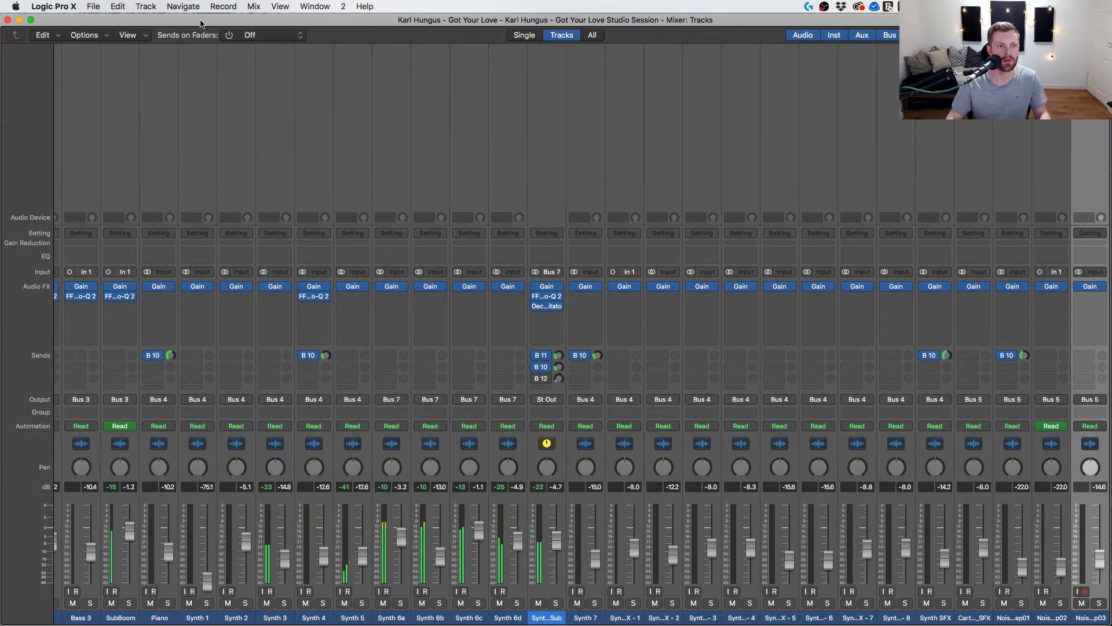
left_click(7, 20)
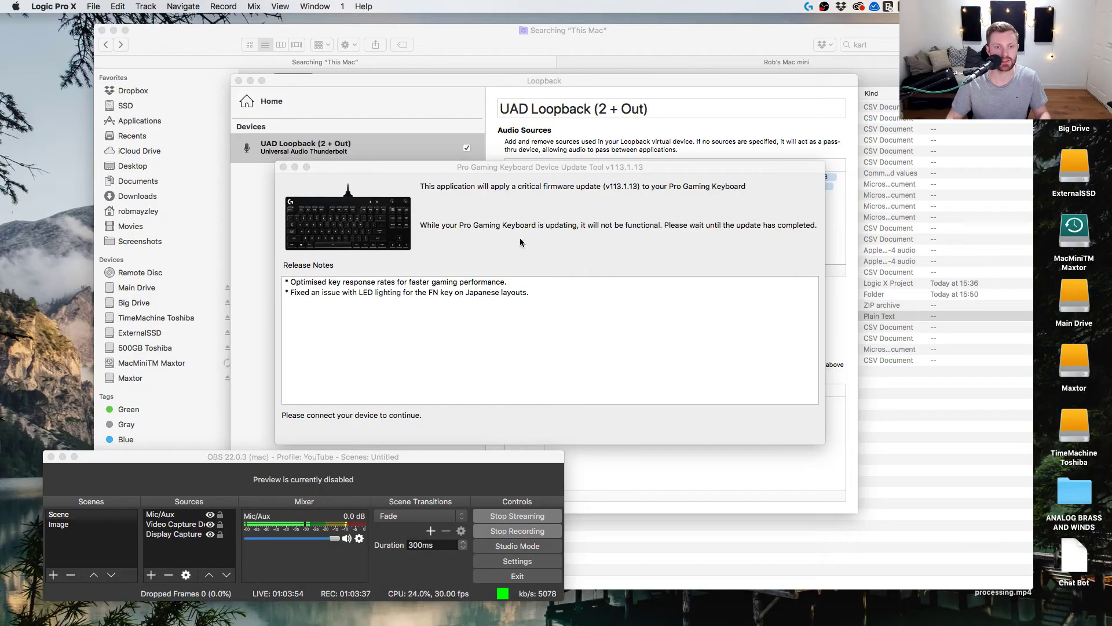
Close the keyboard firmware updater and Logitech Gaming Software windows, and check Logic's application menu.
left_click(282, 167)
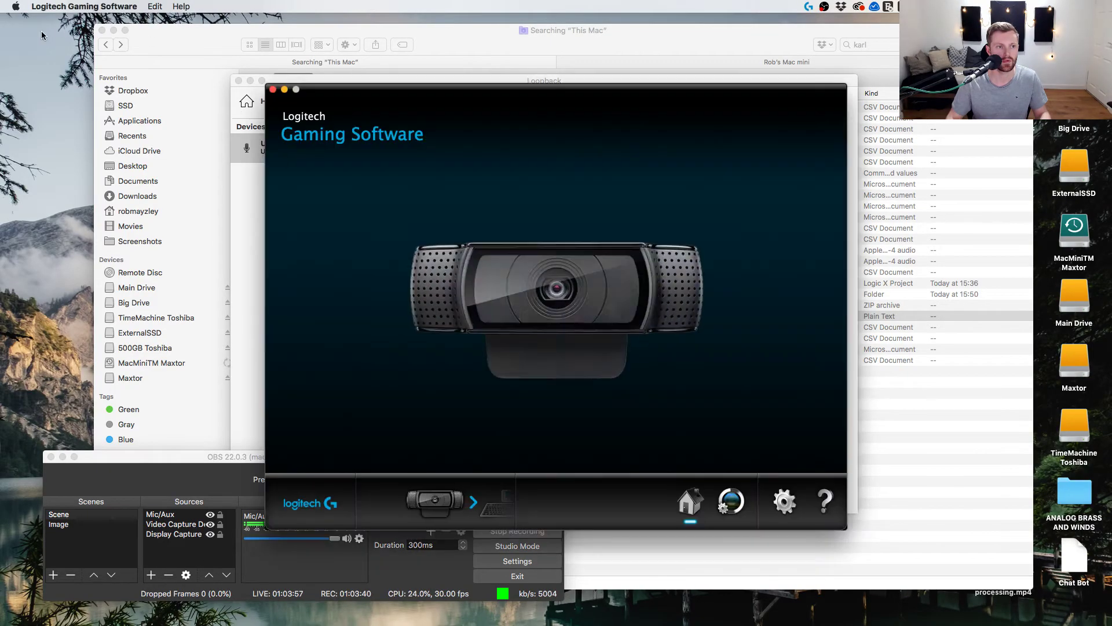
left_click(273, 91)
mouse_move(7, 342)
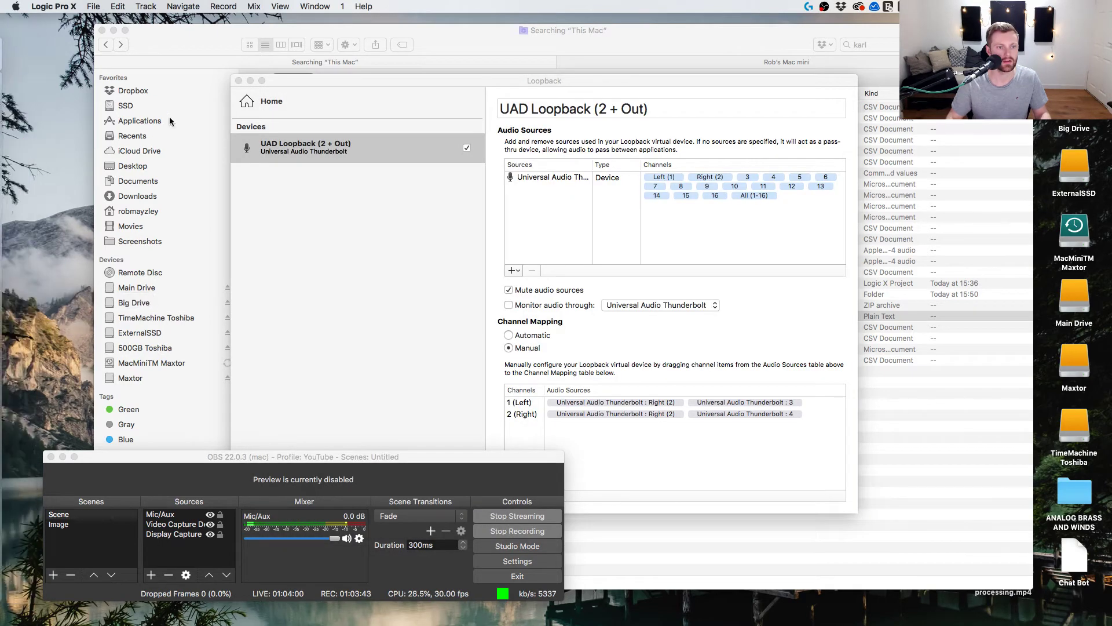
left_click(90, 7)
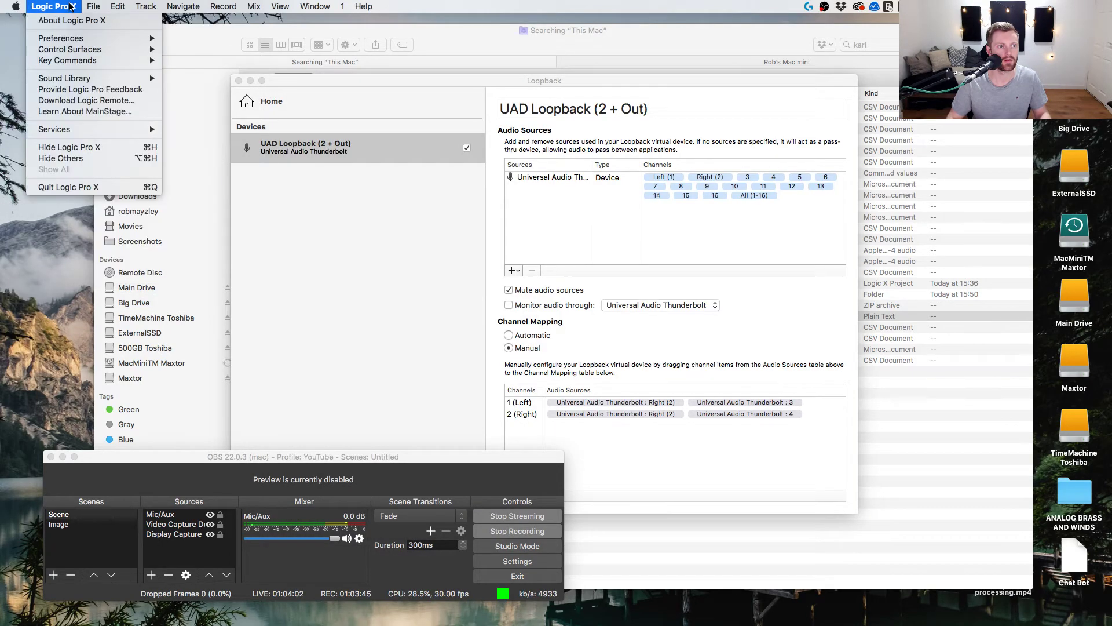
left_click(72, 7)
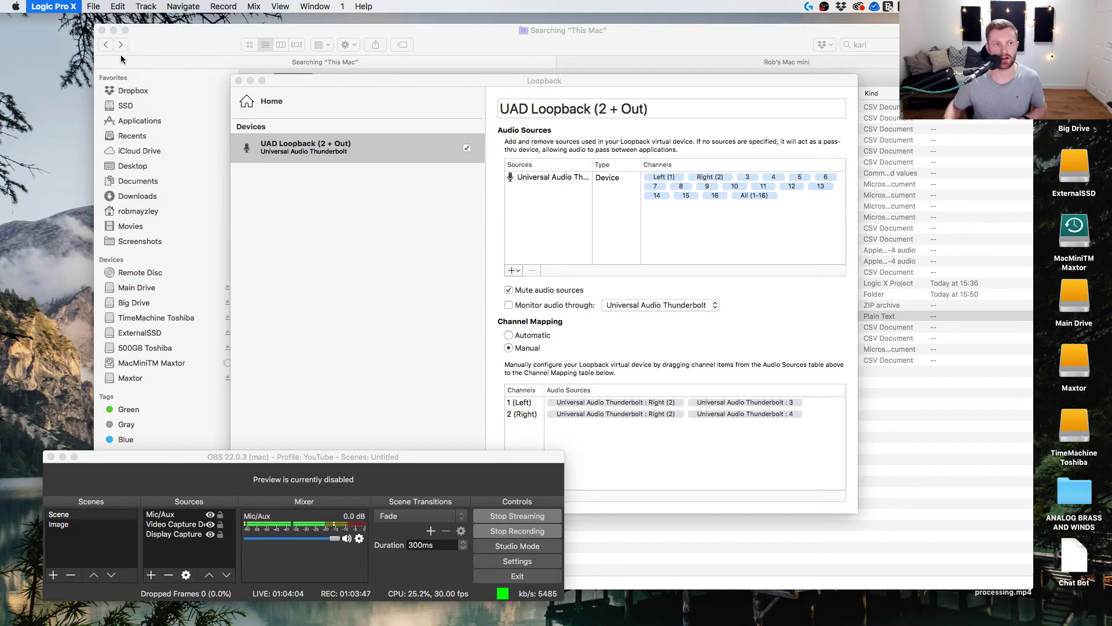
Relaunch Logic Pro X from the Dock and open the recent Karl Hungus - Got Your Love project.
key("super+Tab")
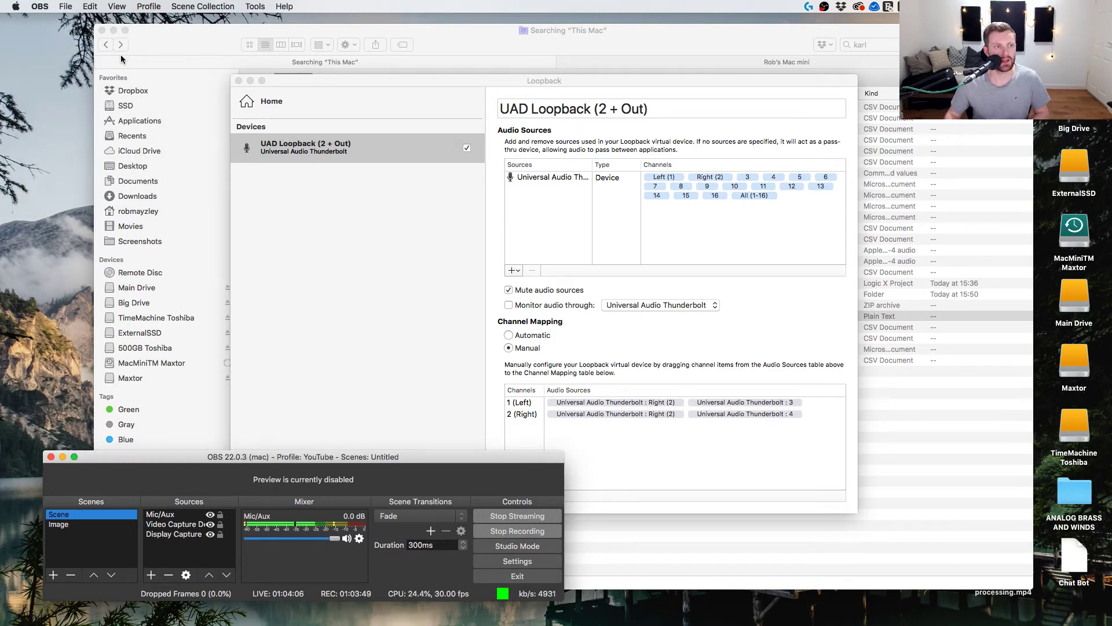
mouse_move(3, 421)
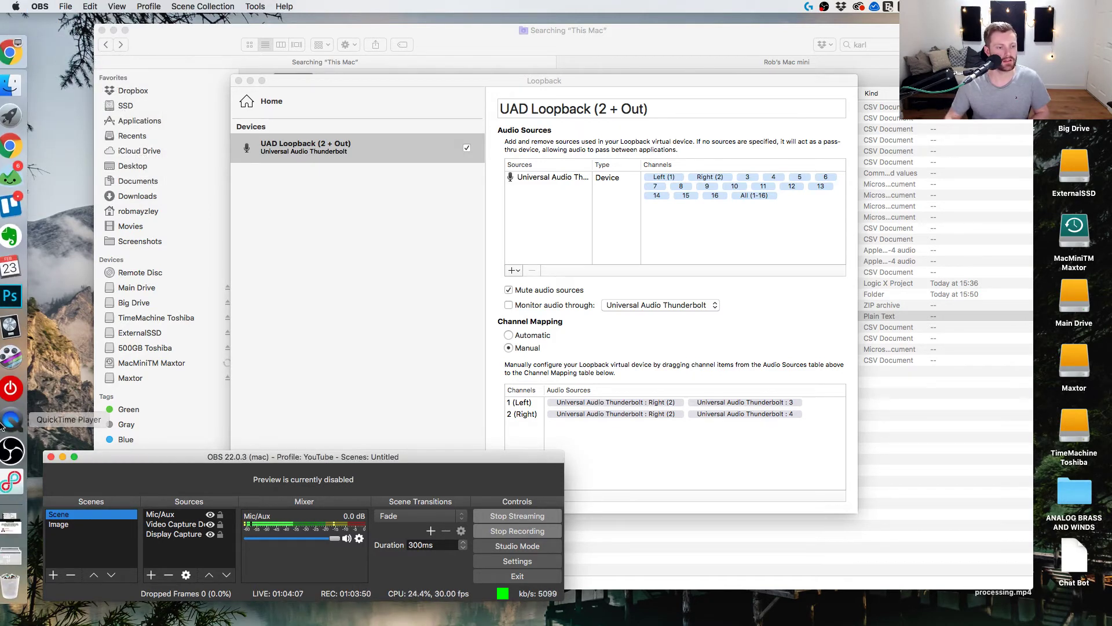
left_click(21, 332)
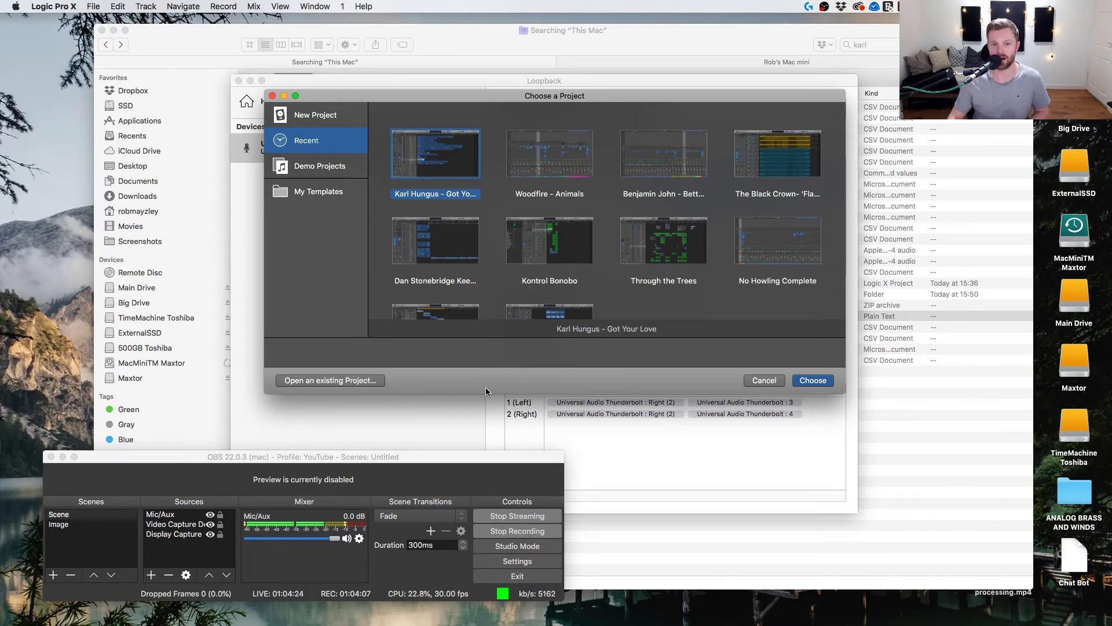
left_click(812, 380)
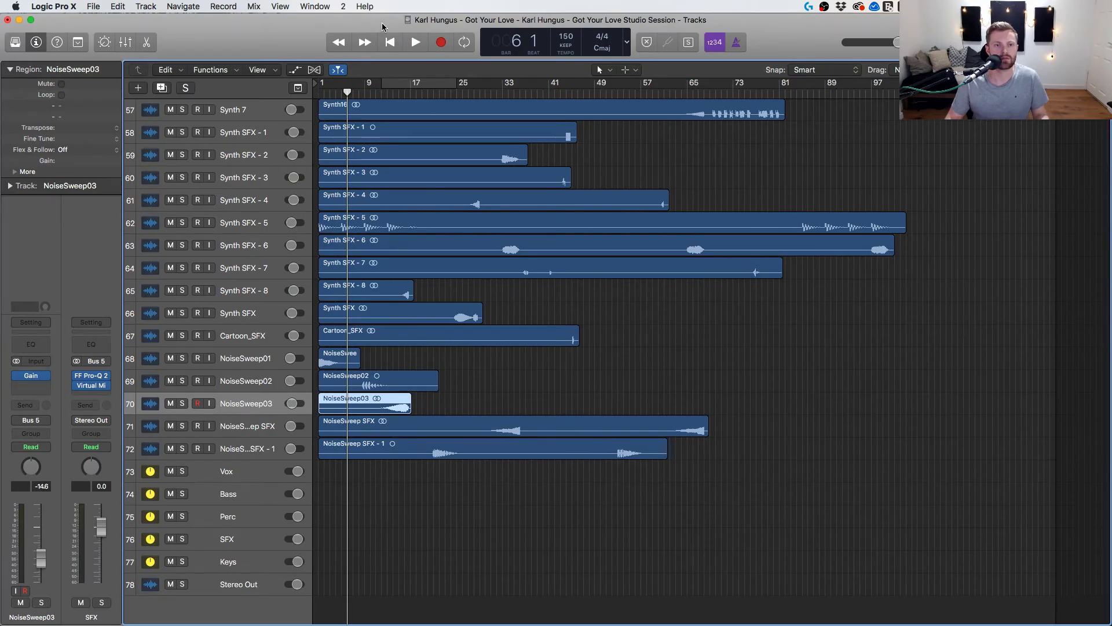
Start playback and briefly solo NoiseSweep02 to audition it.
key("space")
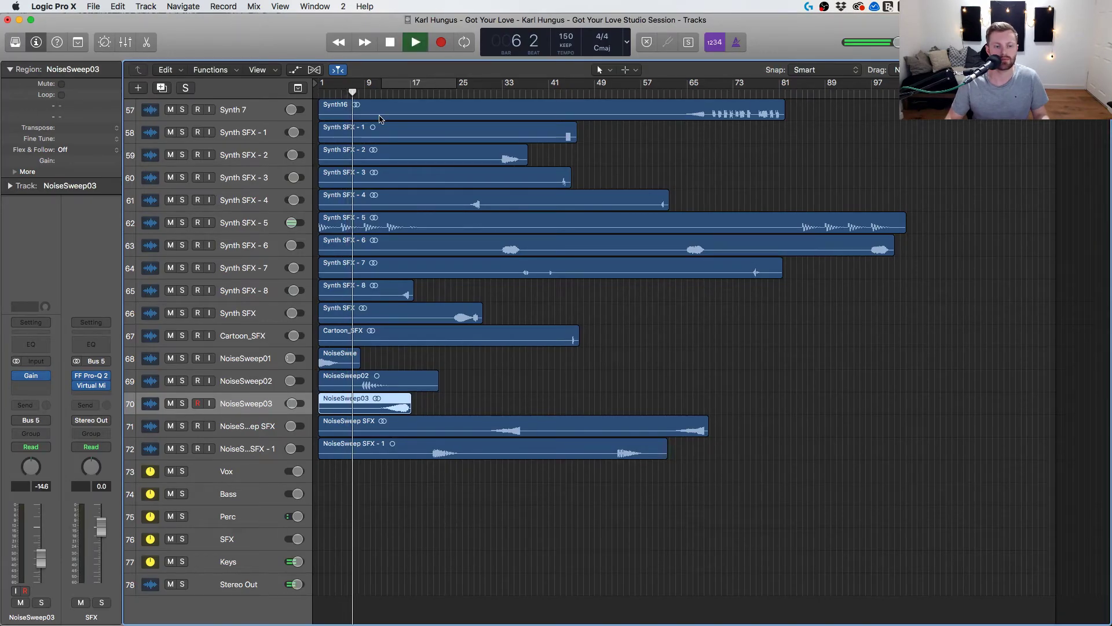
scroll(384, 207, "up", 10)
scroll(384, 207, "down", 10)
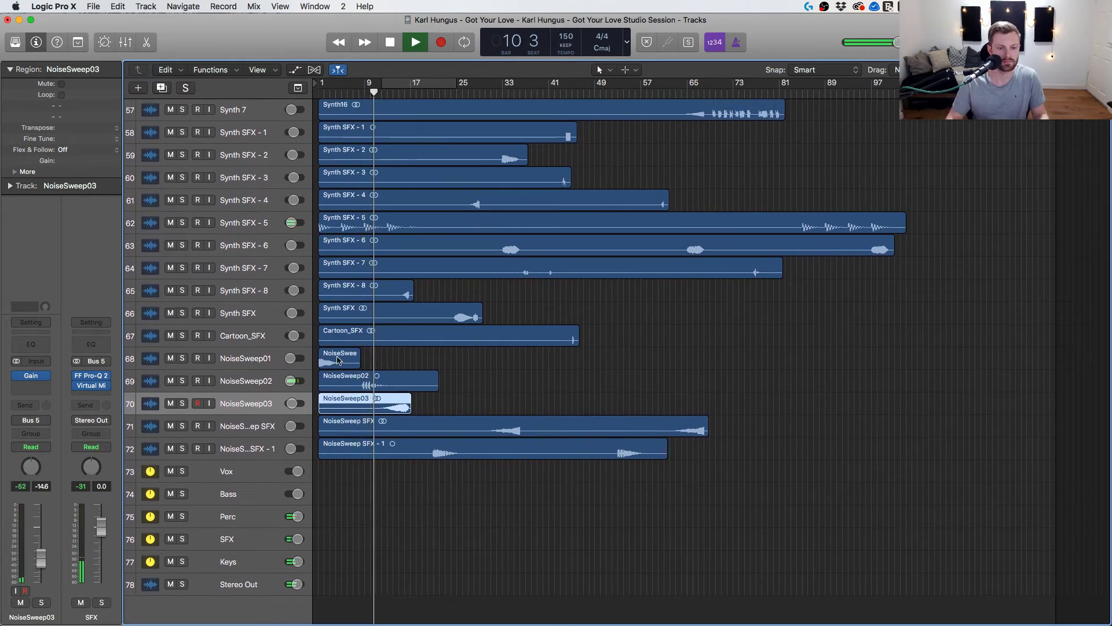
left_click(254, 385)
left_click(181, 380)
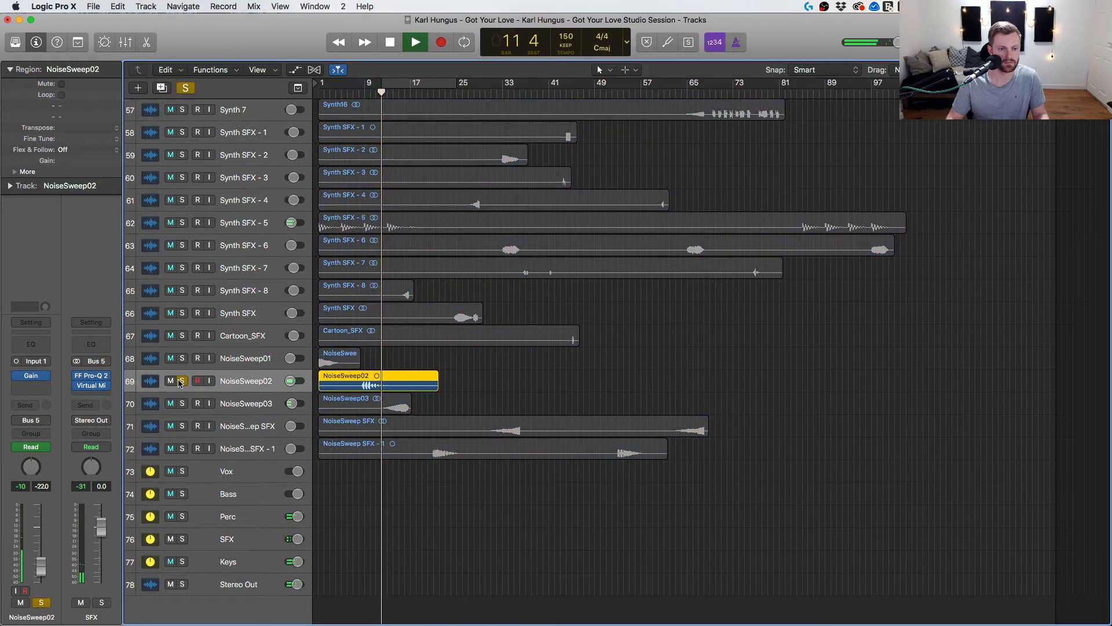
left_click(181, 381)
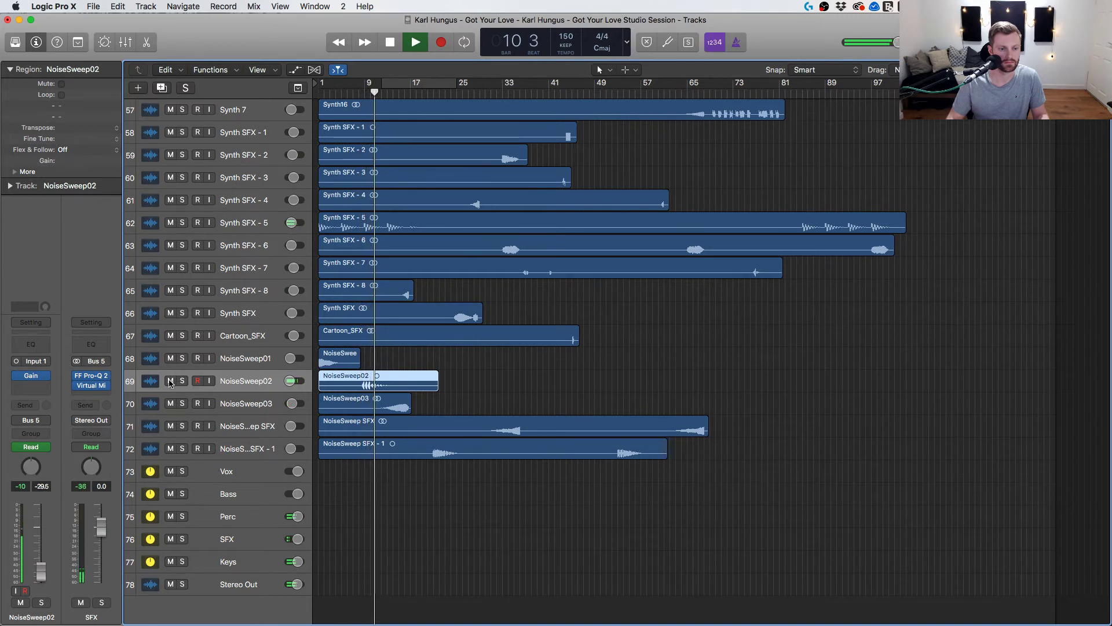
Briefly solo Synth SFX - 5, Synth 3 and Synth 1 in turn to audition them.
scroll(342, 313, "up", 2)
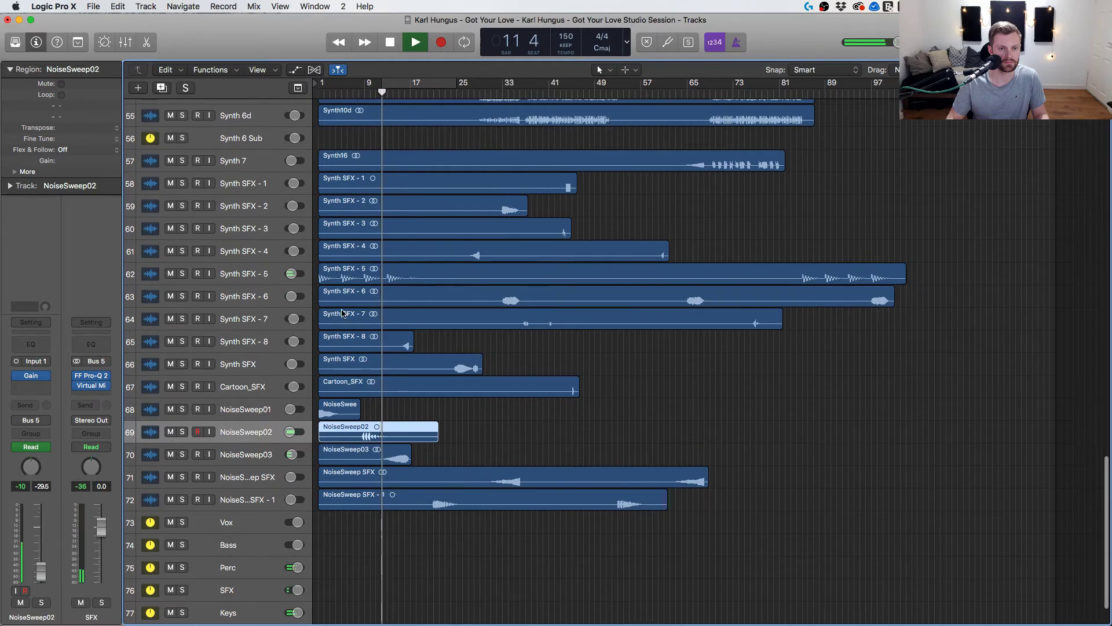
left_click(183, 274)
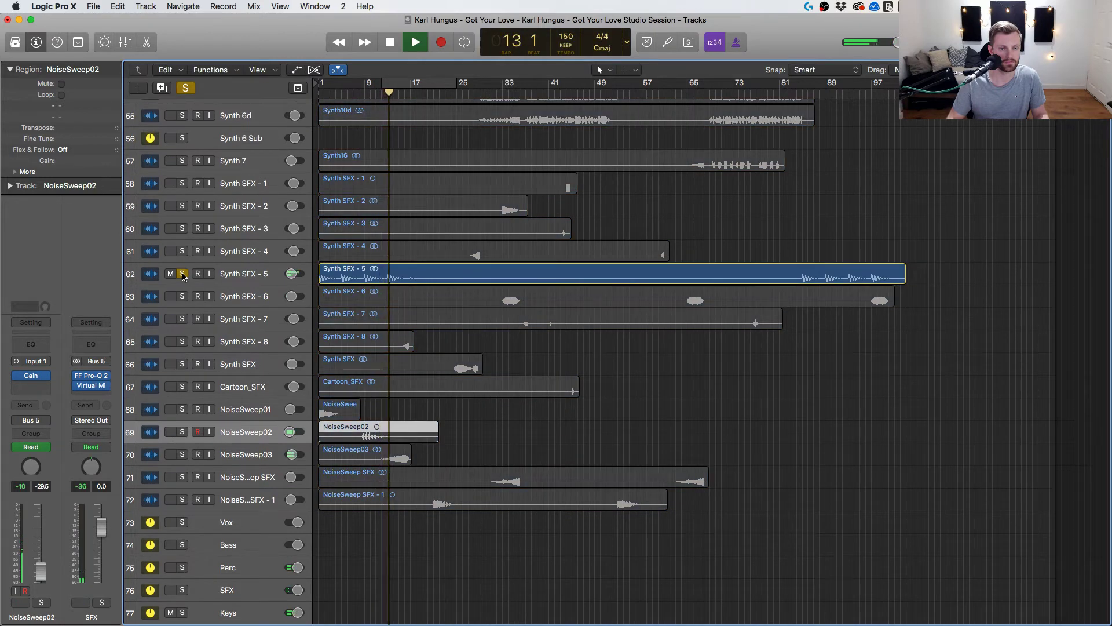
left_click(183, 274)
scroll(342, 371, "up", 10)
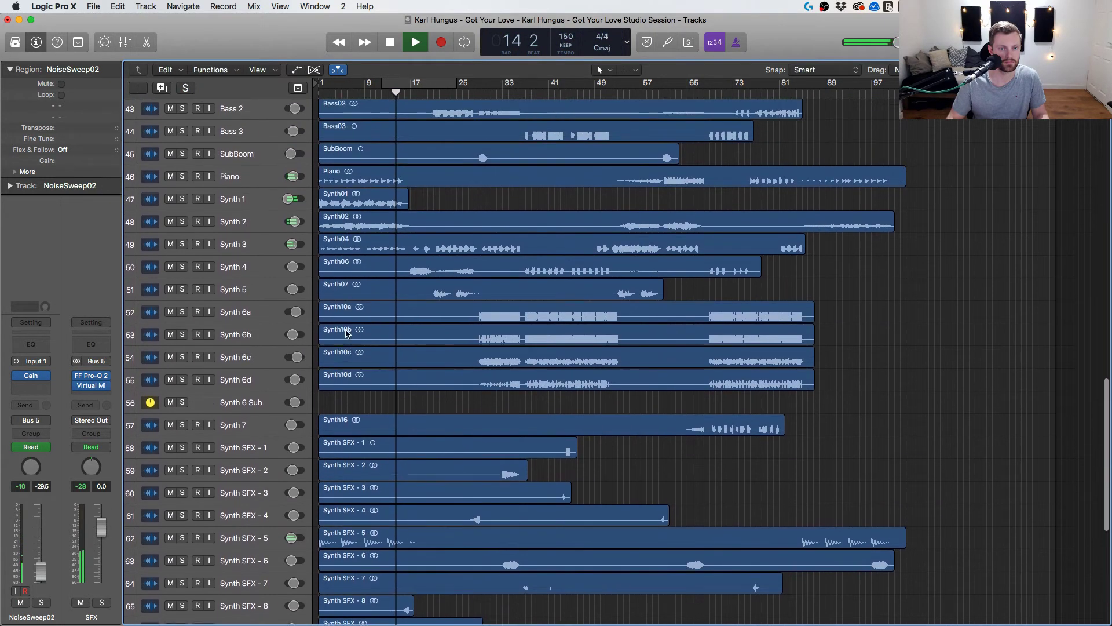
left_click(183, 245)
left_click(182, 246)
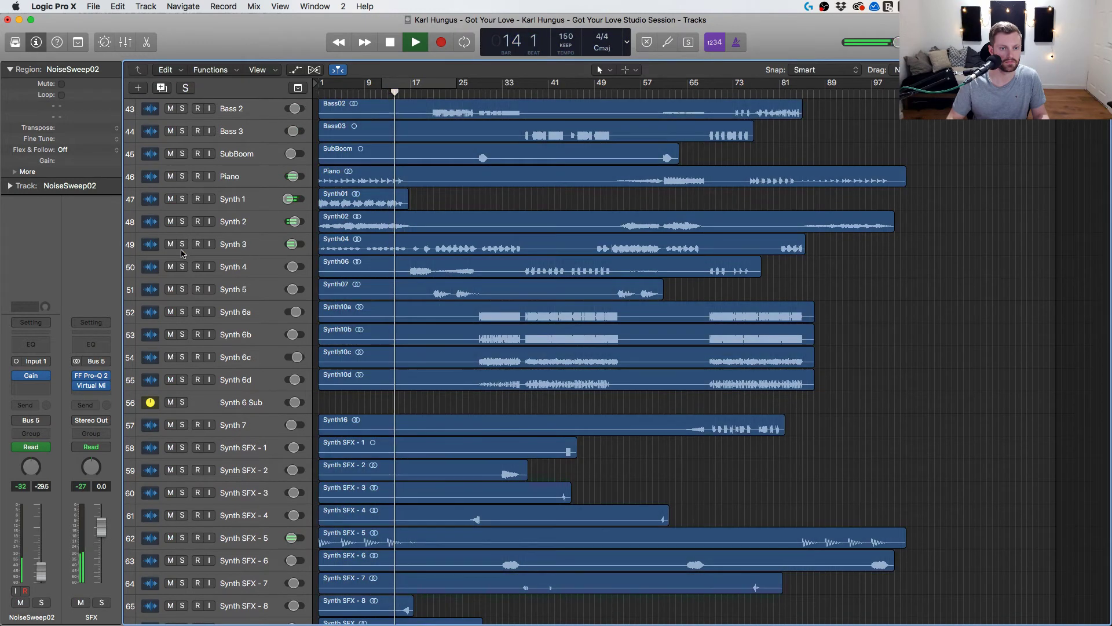
left_click(183, 200)
left_click(183, 200)
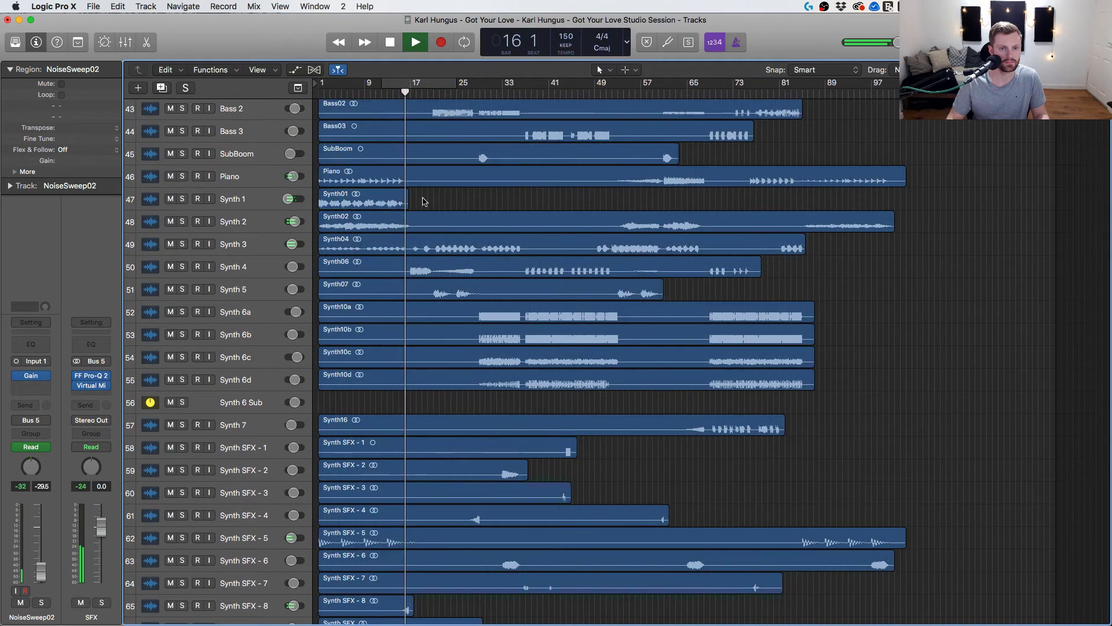
Select the NoiseSweep03 track.
scroll(422, 201, "down", 5)
scroll(423, 201, "up", 10)
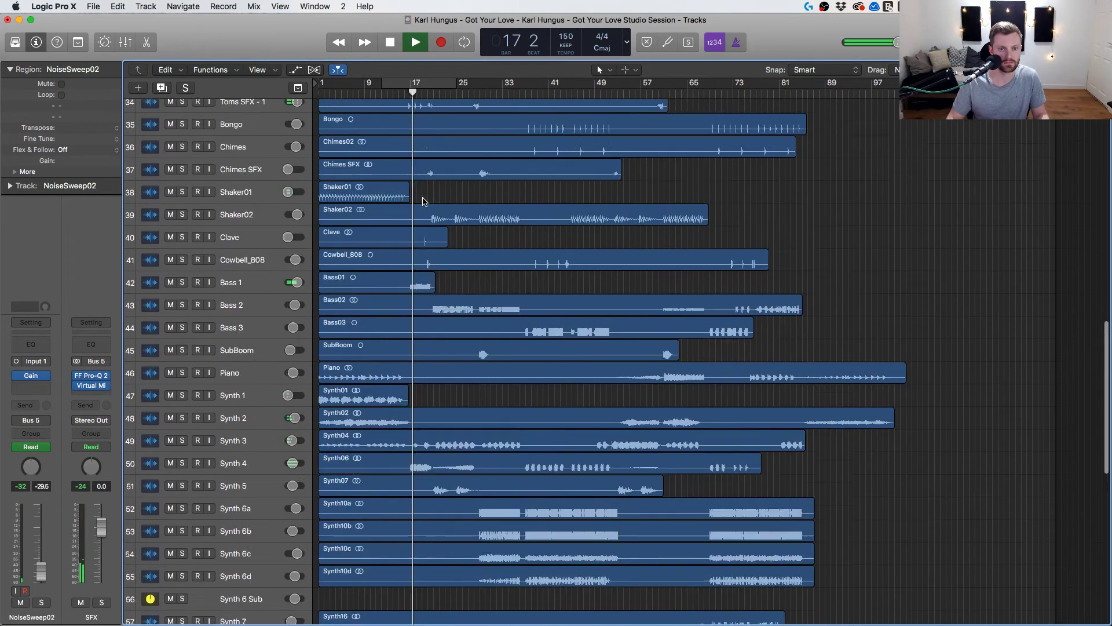
scroll(423, 201, "up", 15)
scroll(424, 202, "down", 1)
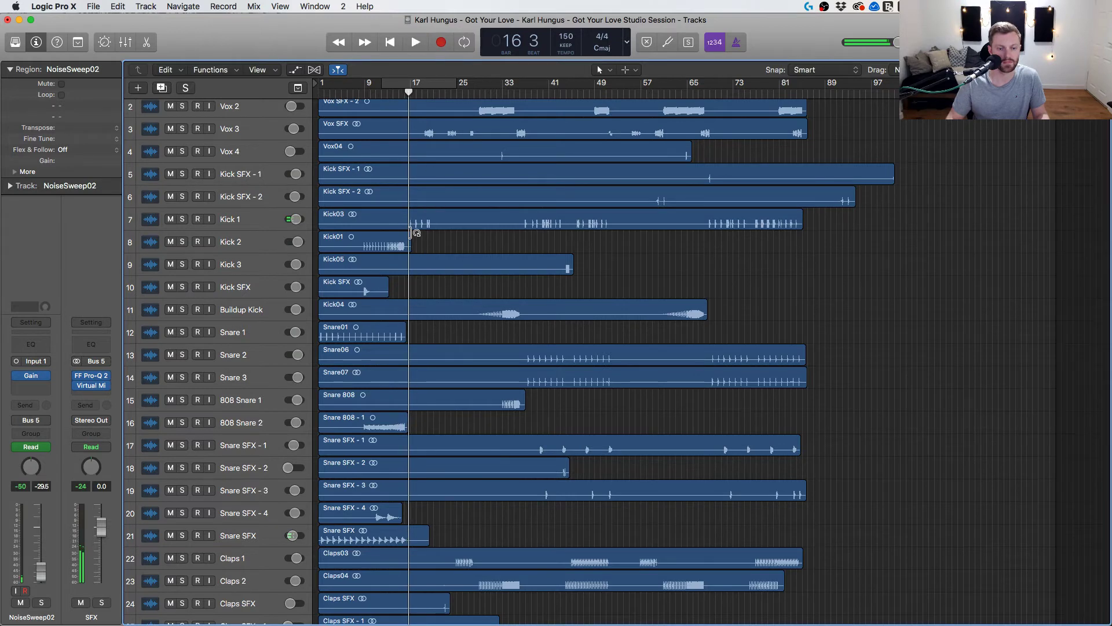
scroll(410, 232, "down", 20)
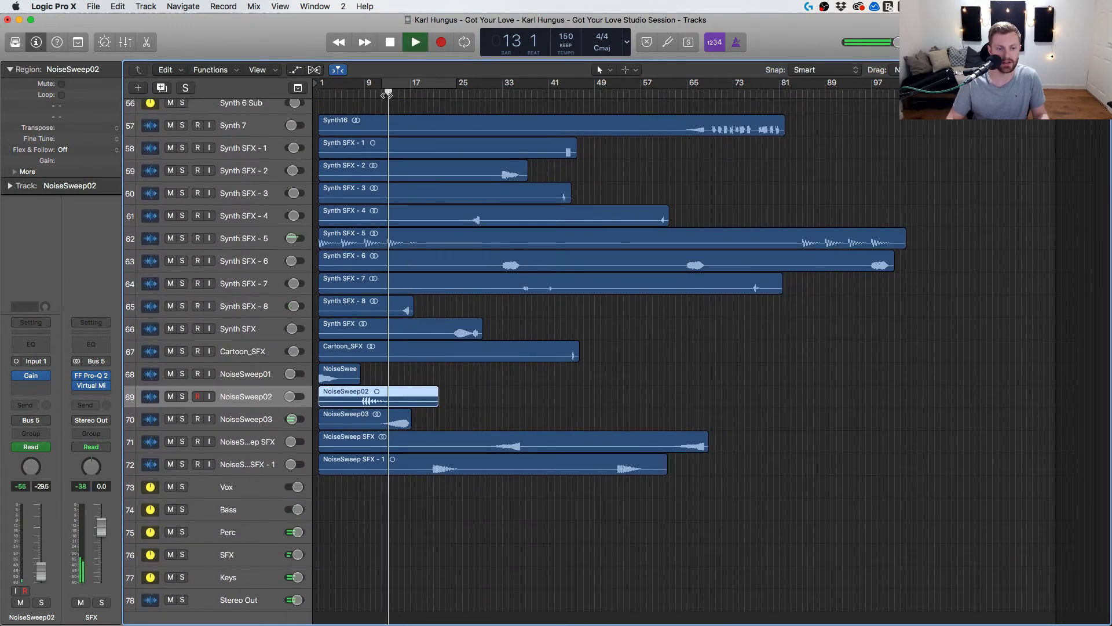
left_click(237, 423)
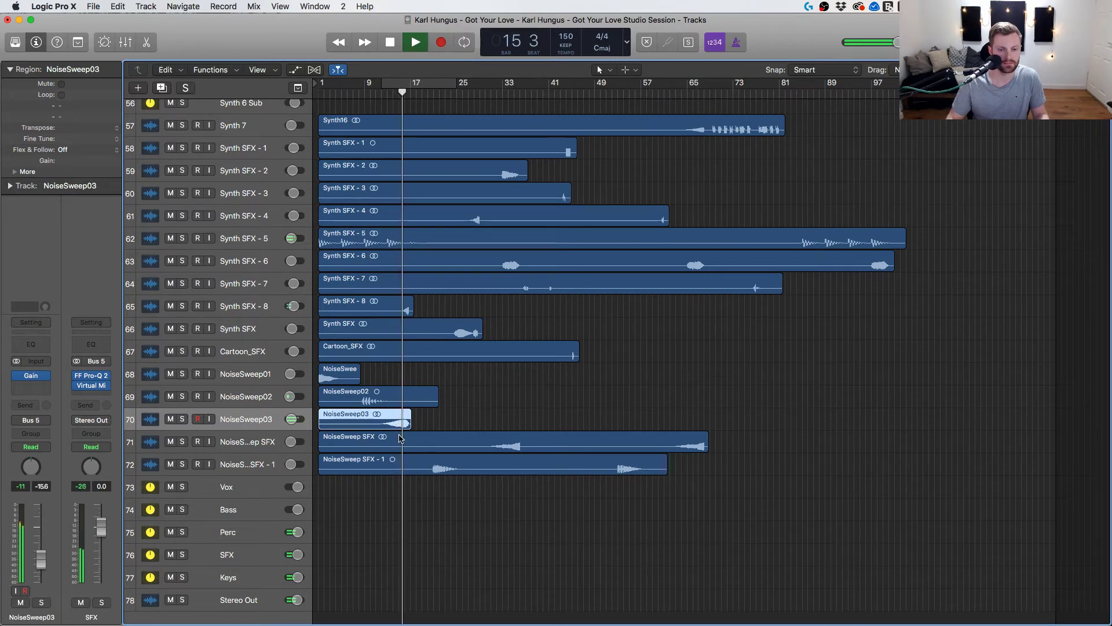
scroll(399, 438, "down", 1)
Show the automation lanes and start playback from bar 14.
key("a")
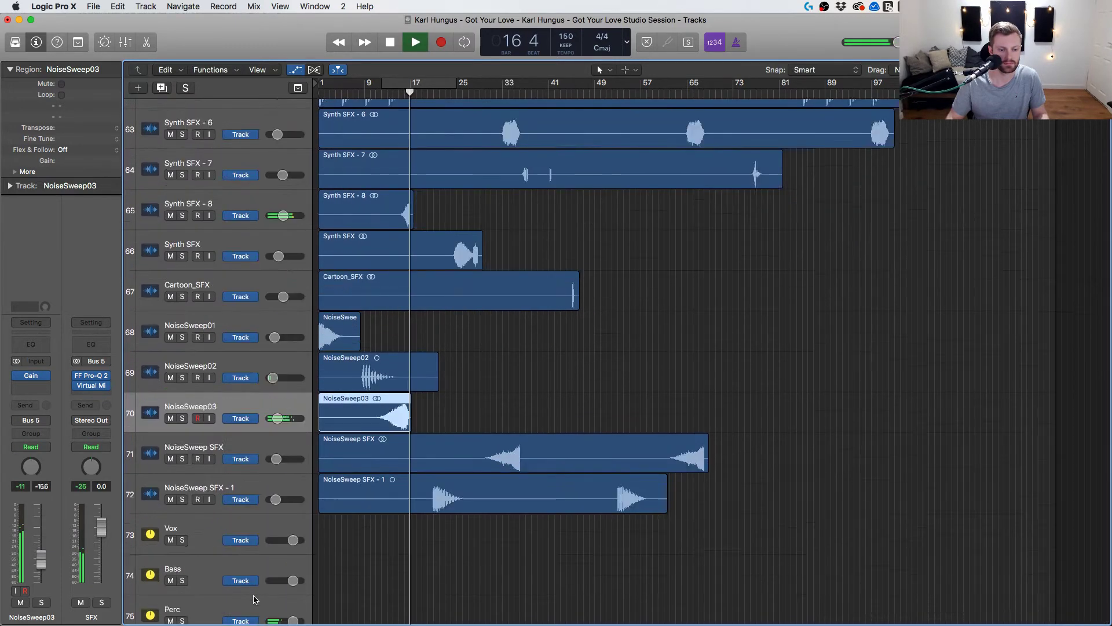
scroll(392, 541, "down", 5)
key("space")
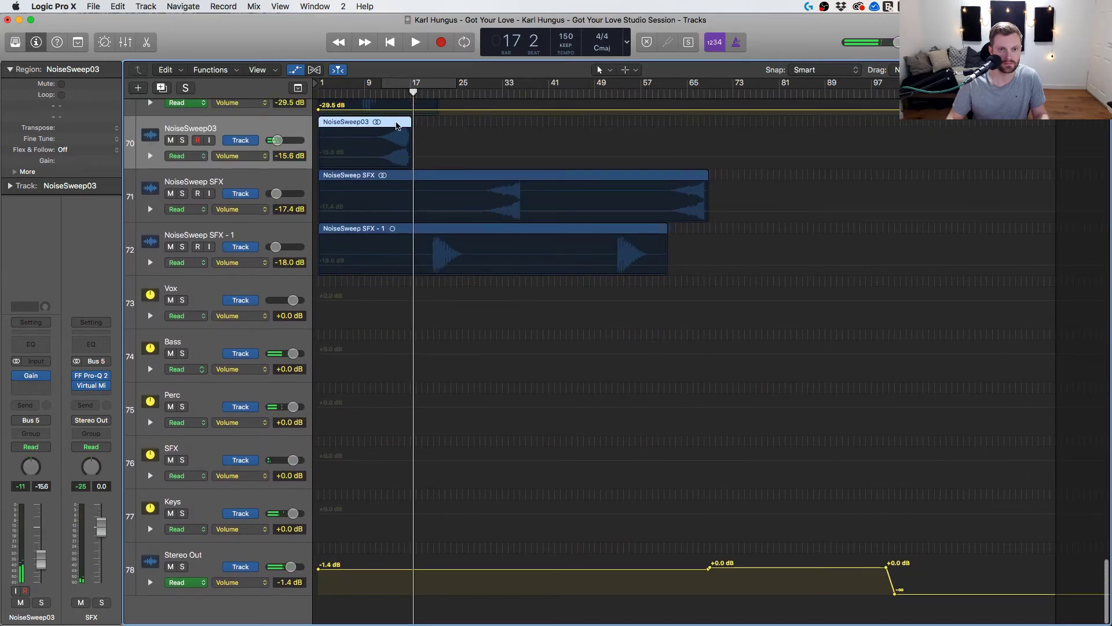
key("space")
key("space")
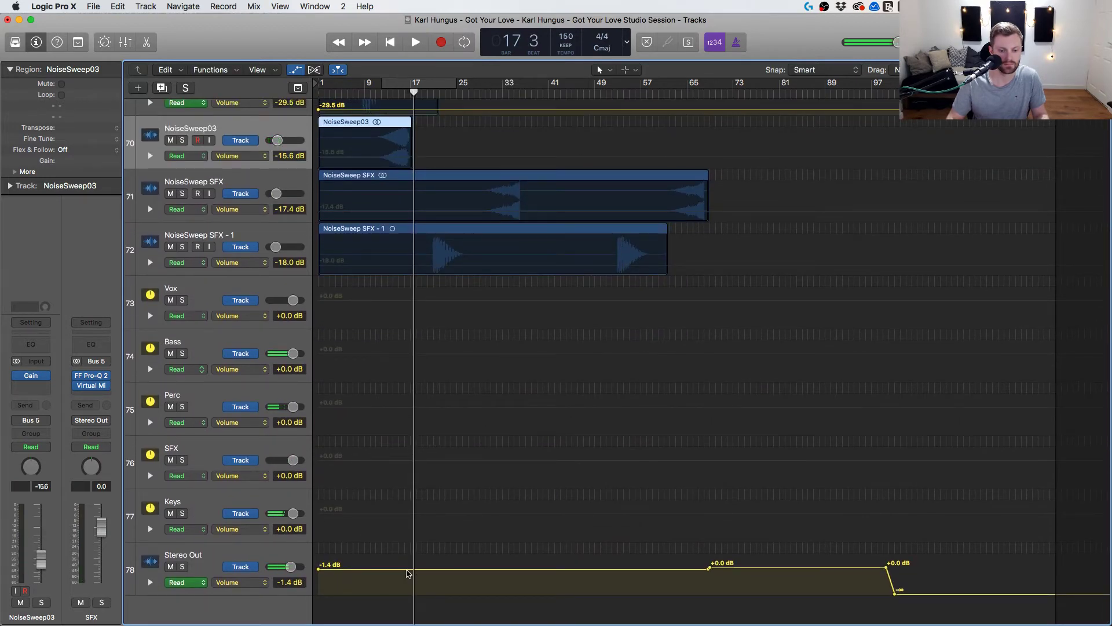
key("Return")
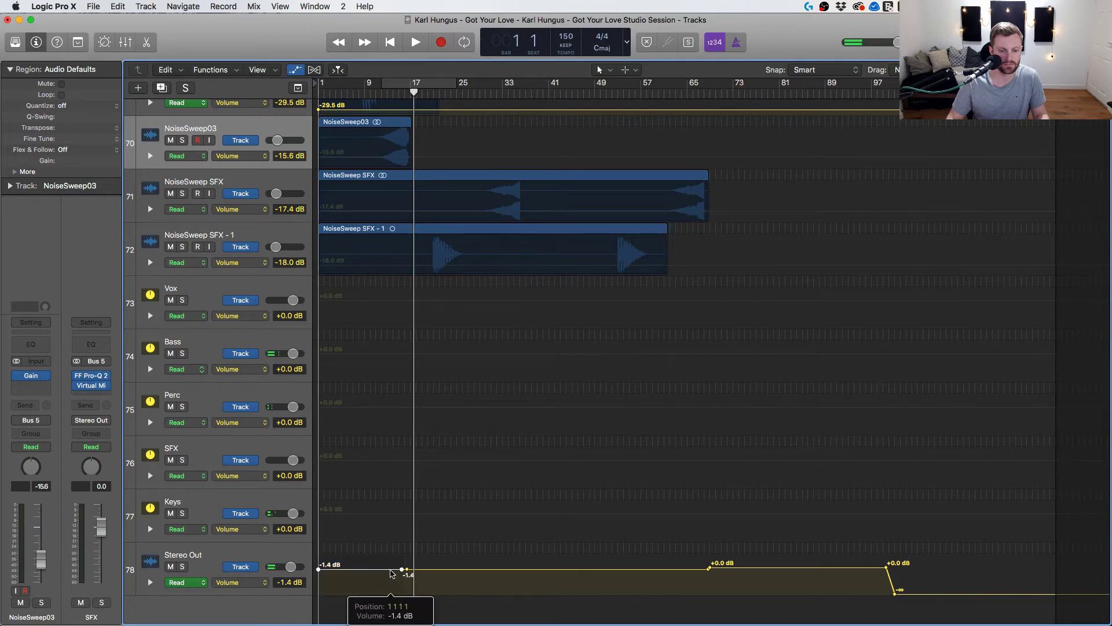
left_click(393, 87)
key("space")
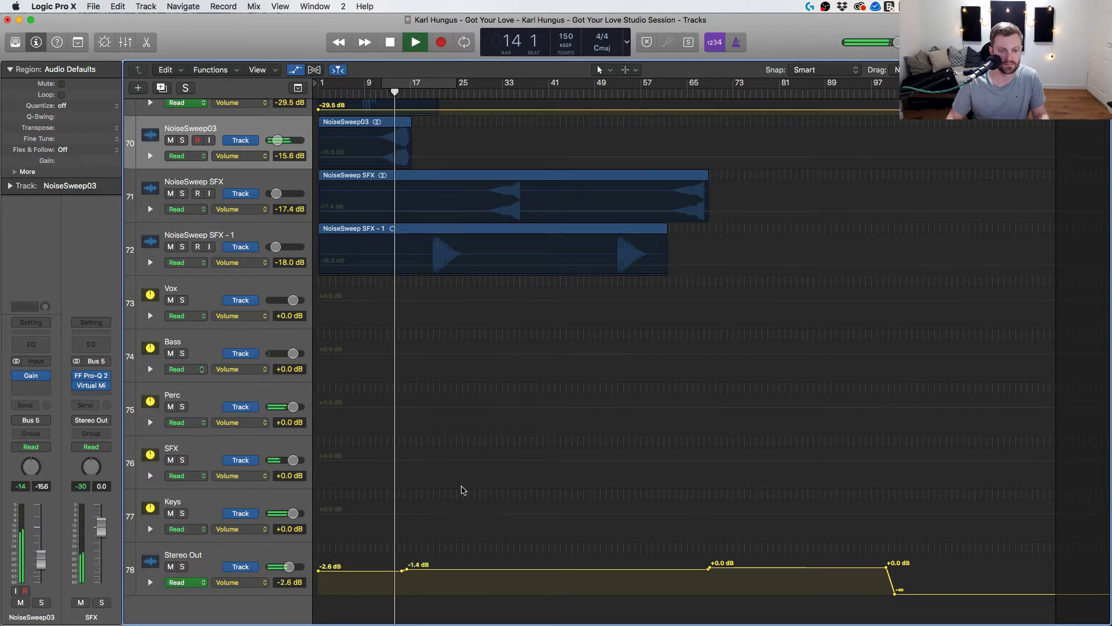
scroll(450, 492, "up", 10)
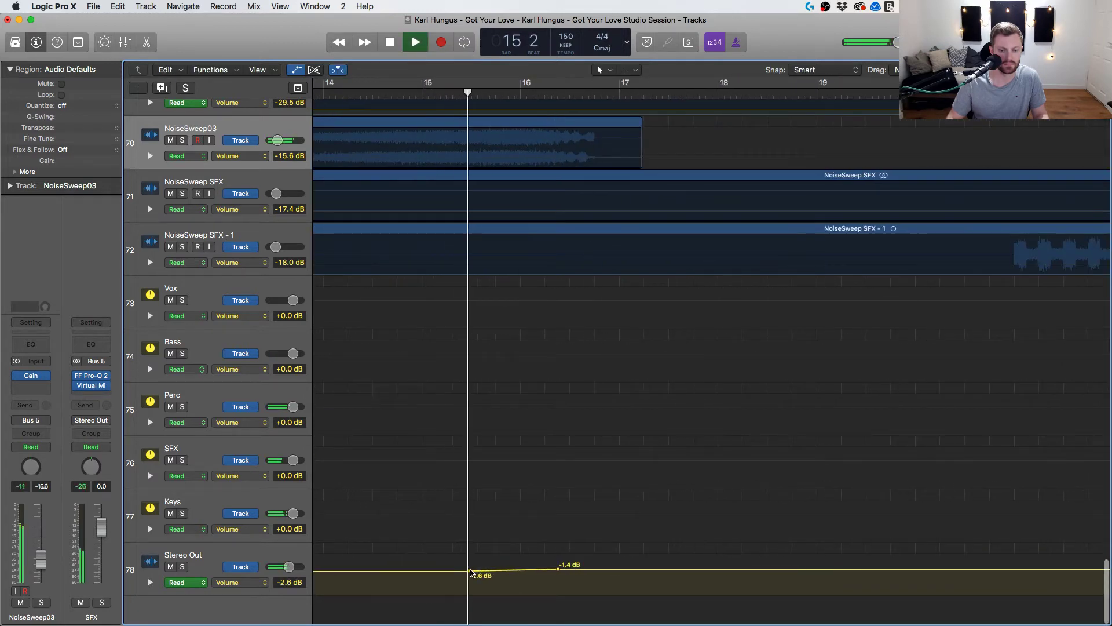
Drag the Stereo Out -2.6 to -1.4 dB volume rise so it ends just before bar 17, then replay it.
left_click_drag(498, 571, 624, 568)
left_click_drag(543, 571, 621, 568)
left_click(576, 93)
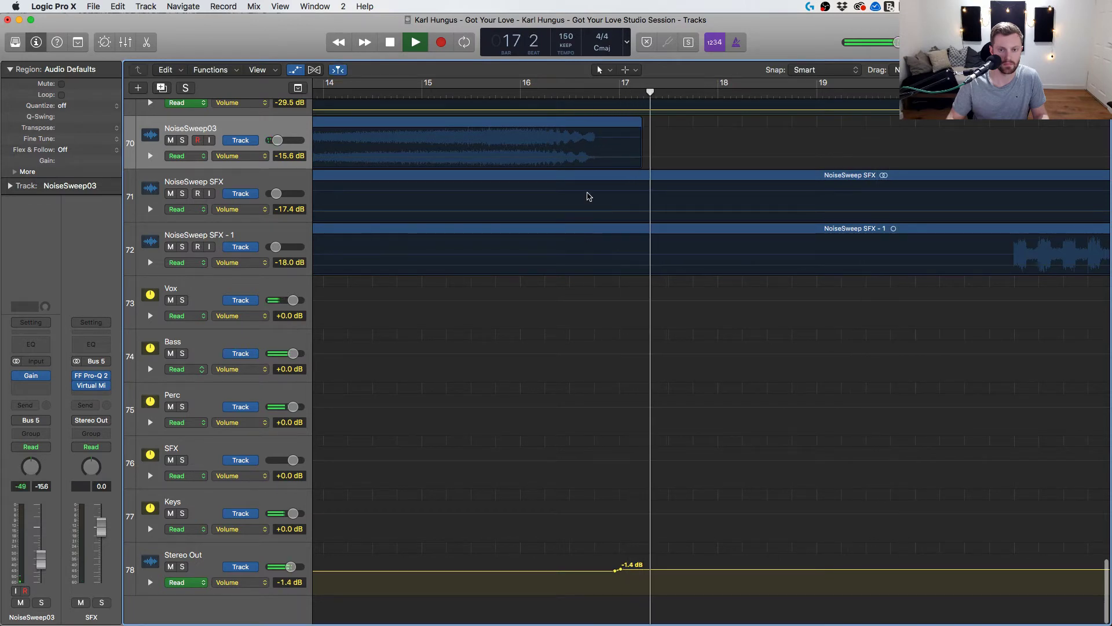
key("comma")
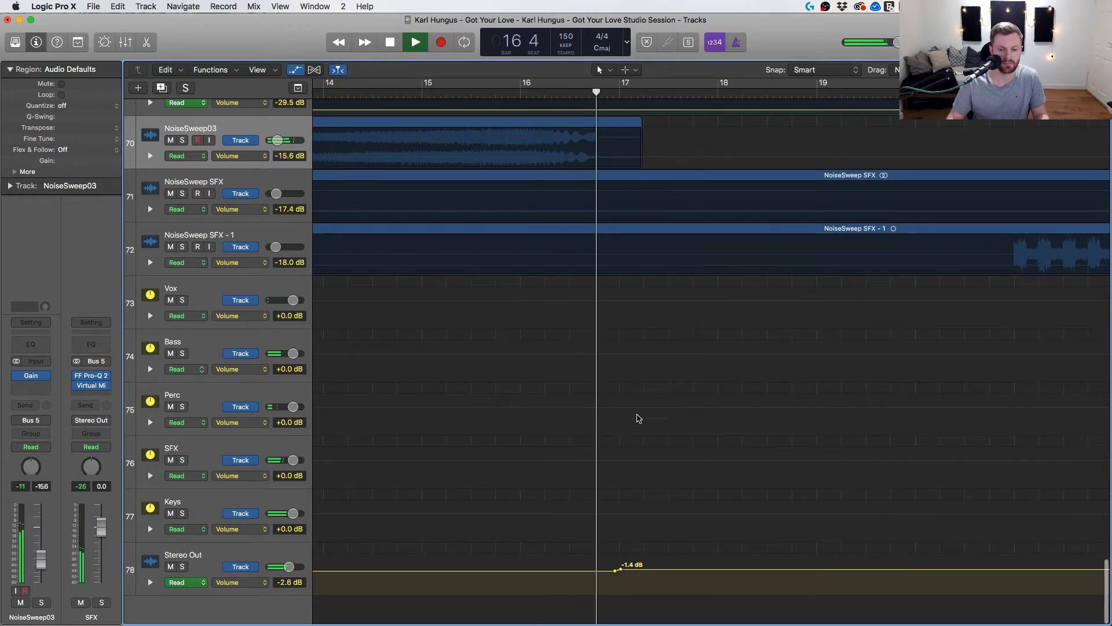
scroll(639, 418, "up", 15)
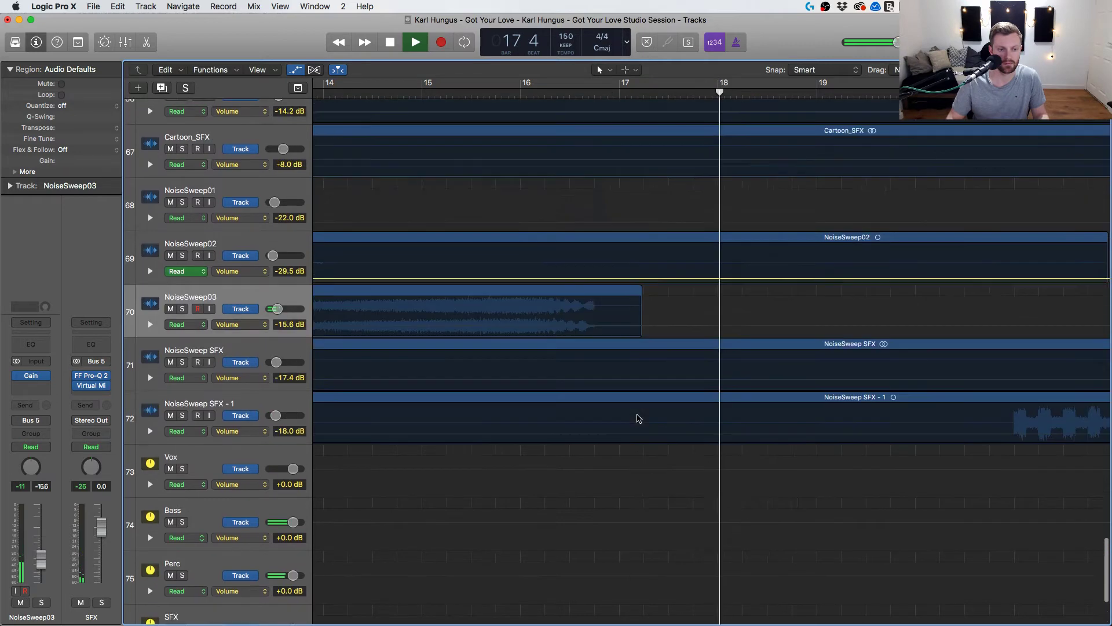
scroll(639, 418, "up", 5)
Check the change in the Mixer, toggle the automation lanes, and zoom out to bars 1–23.
key("x")
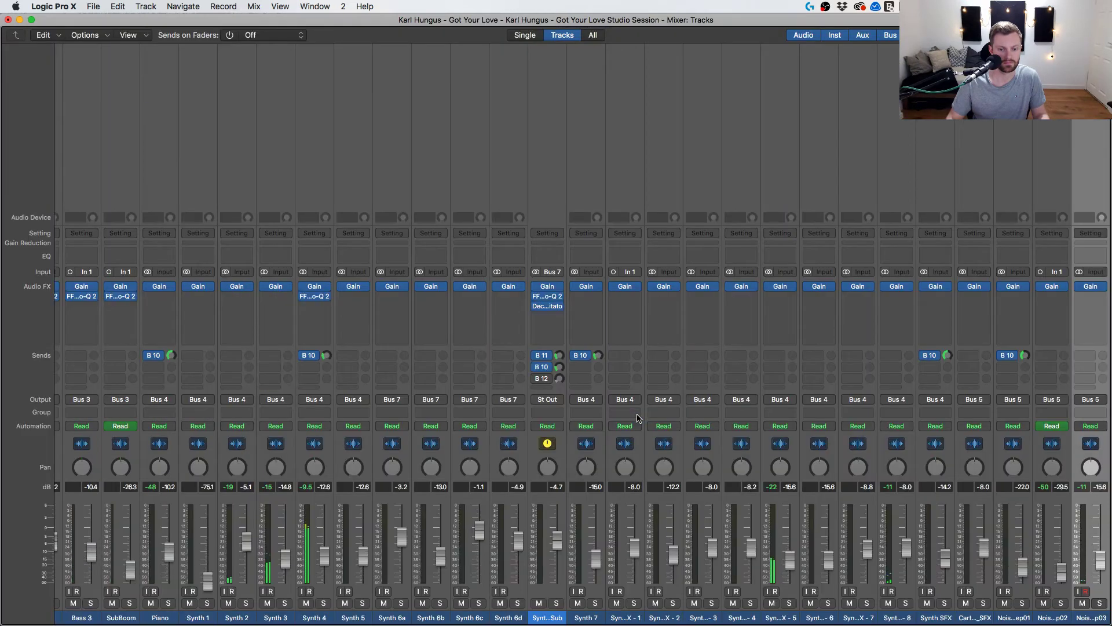
key("x")
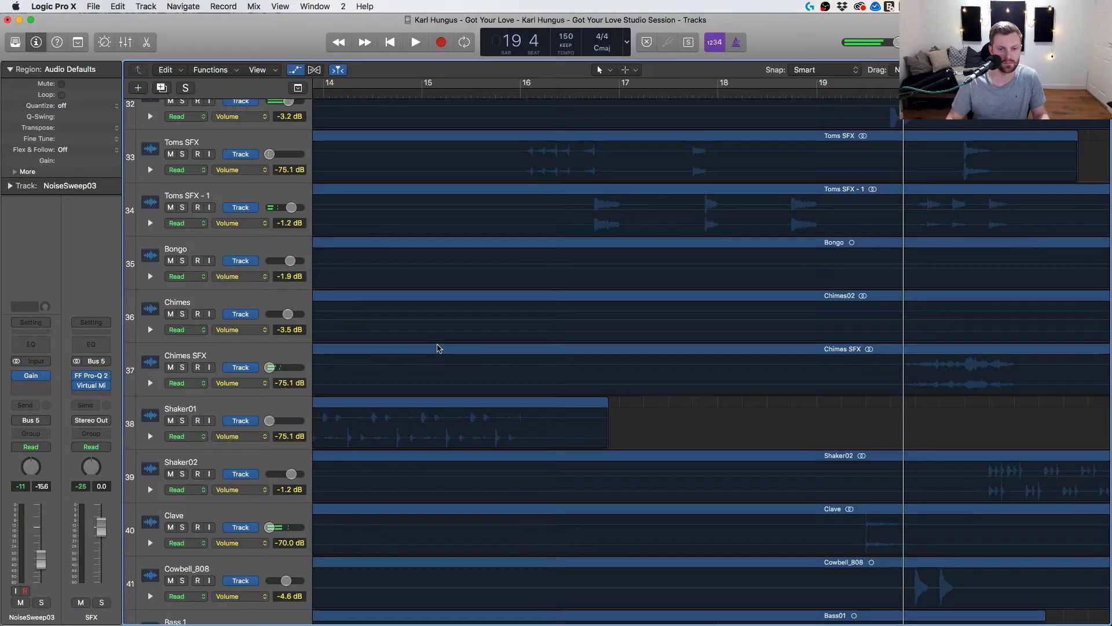
scroll(570, 294, "up", 5)
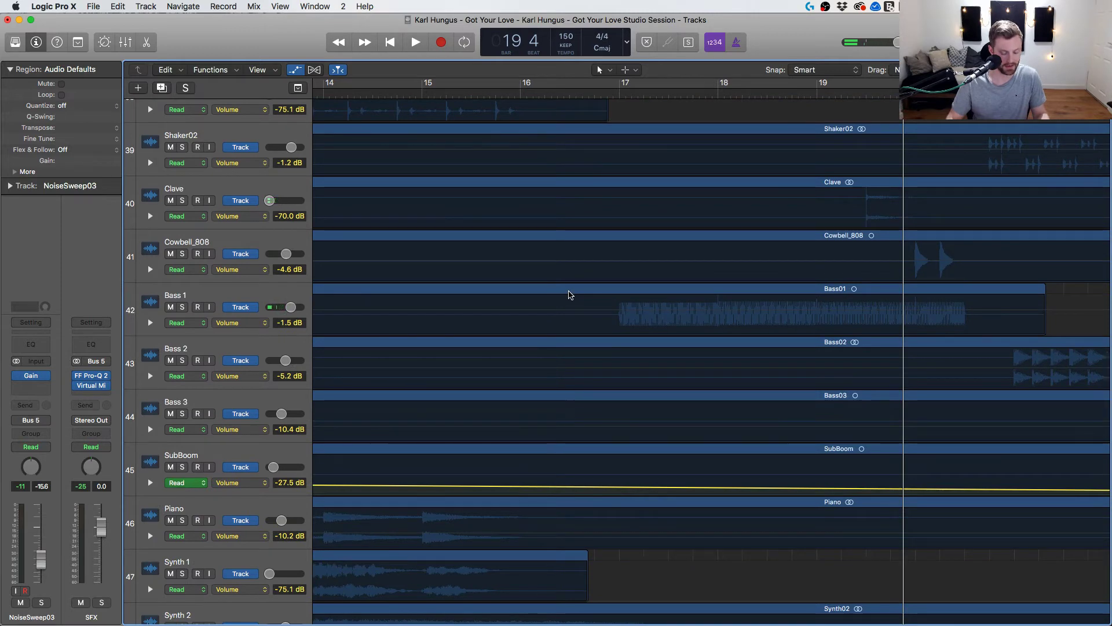
scroll(570, 295, "down", 3)
key("a")
scroll(571, 294, "down", 1)
key("a")
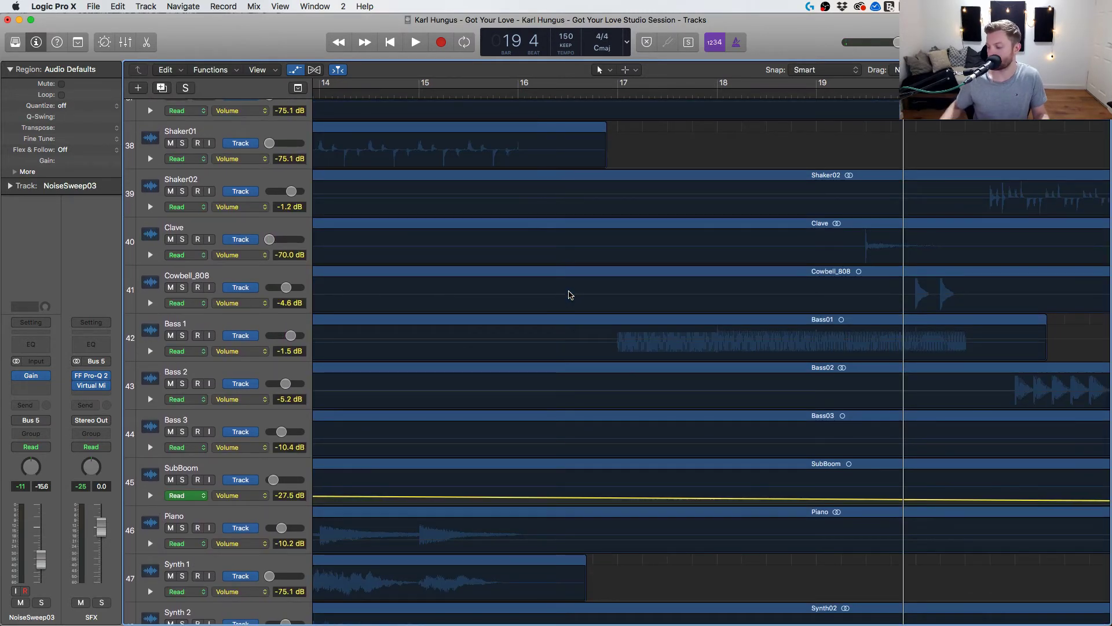
key("super+Left")
key("super+Left")
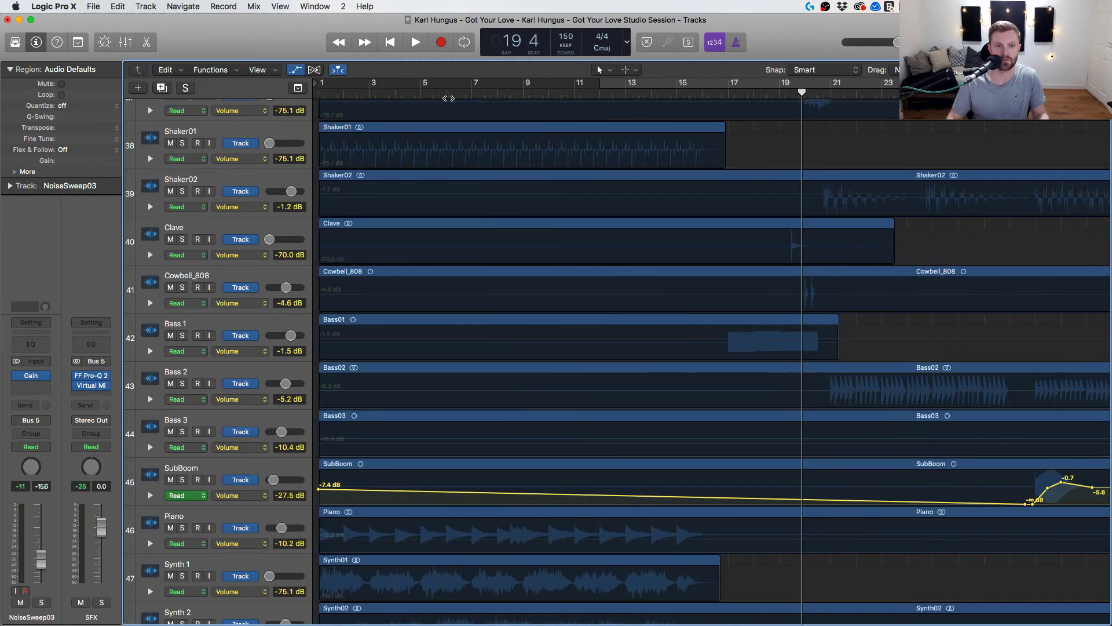
Set a loop range over bars 16–25 and audition it.
left_click(676, 90)
key("space")
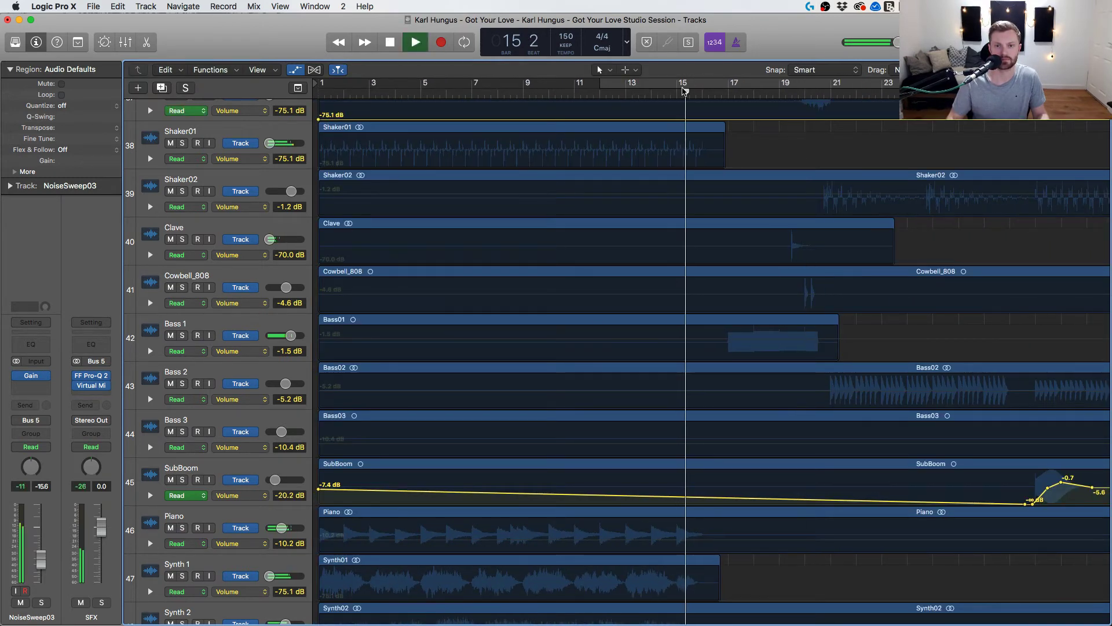
left_click_drag(678, 84, 899, 87)
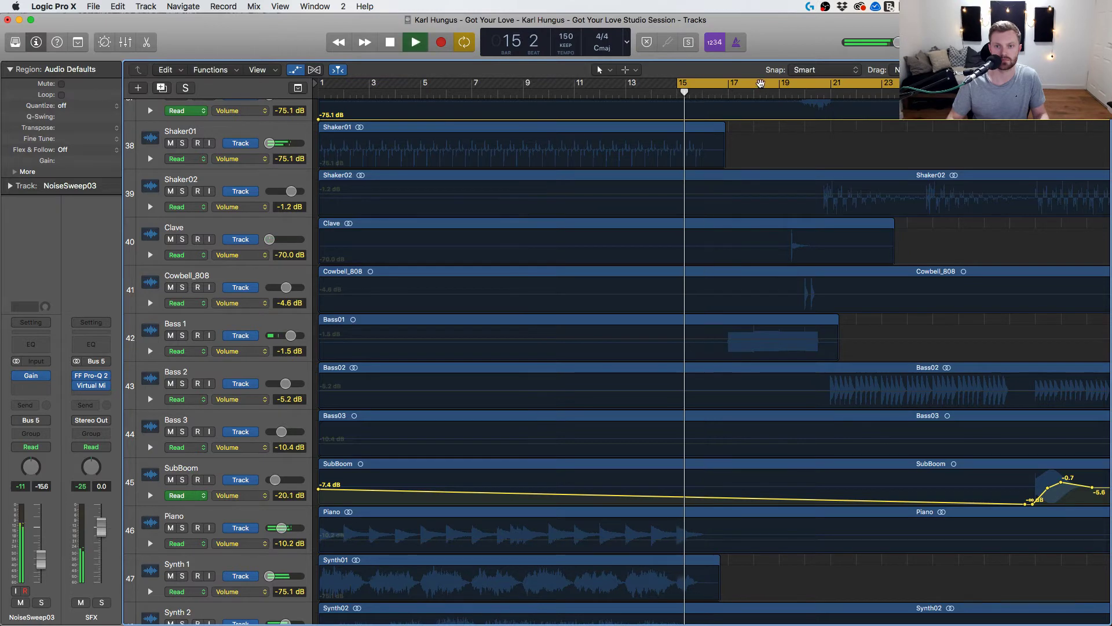
left_click_drag(762, 84, 787, 84)
key("space")
key("space")
scroll(745, 196, "right", 5)
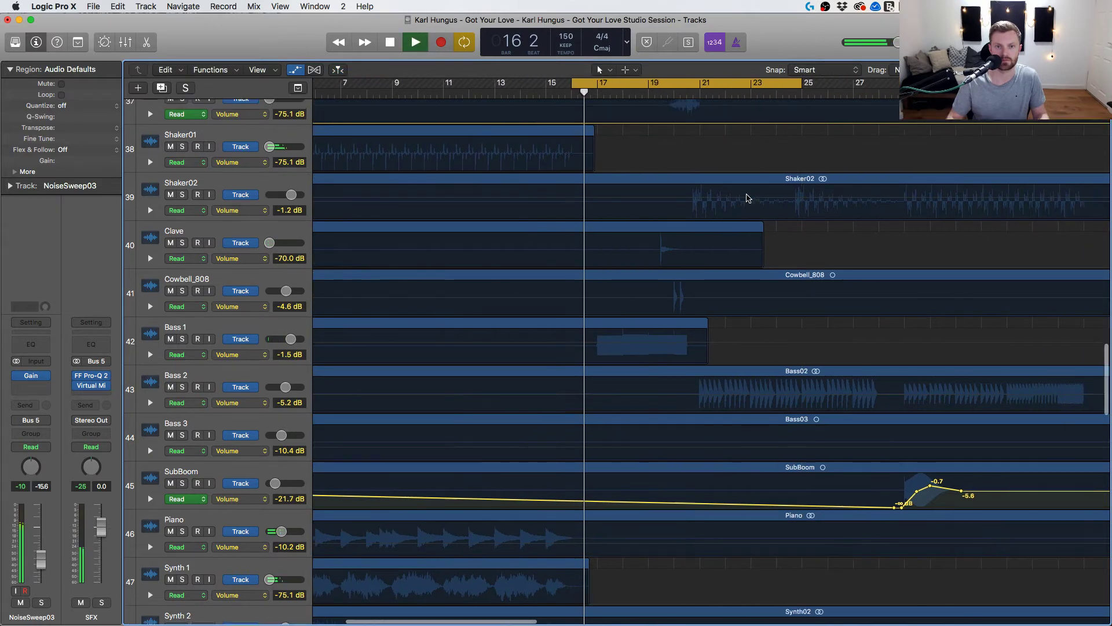
scroll(745, 196, "up", 3)
key("space")
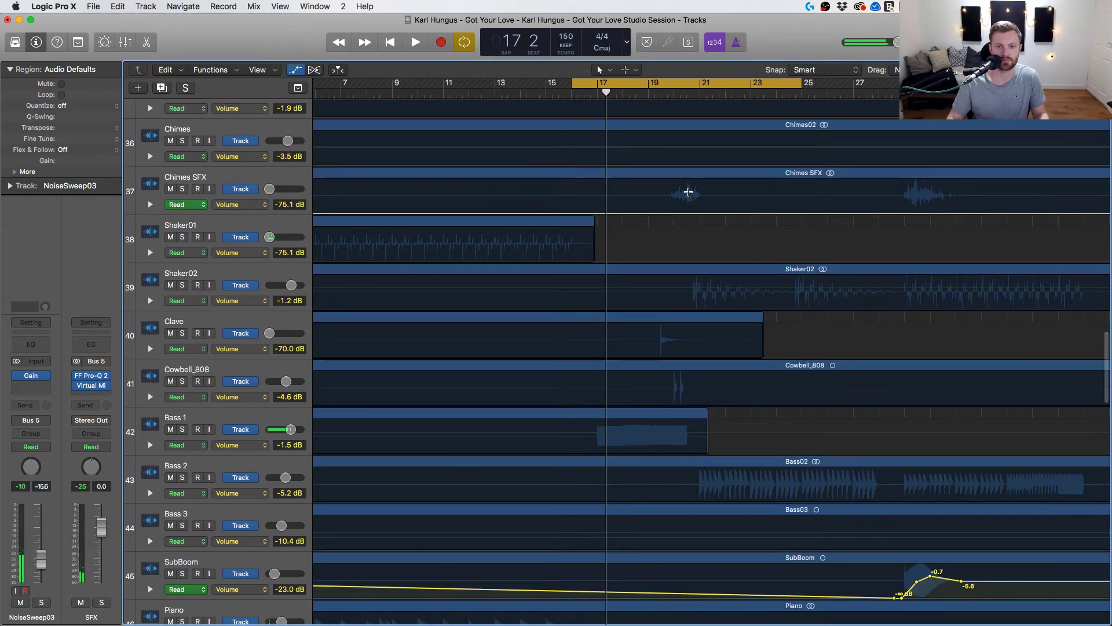
key("space")
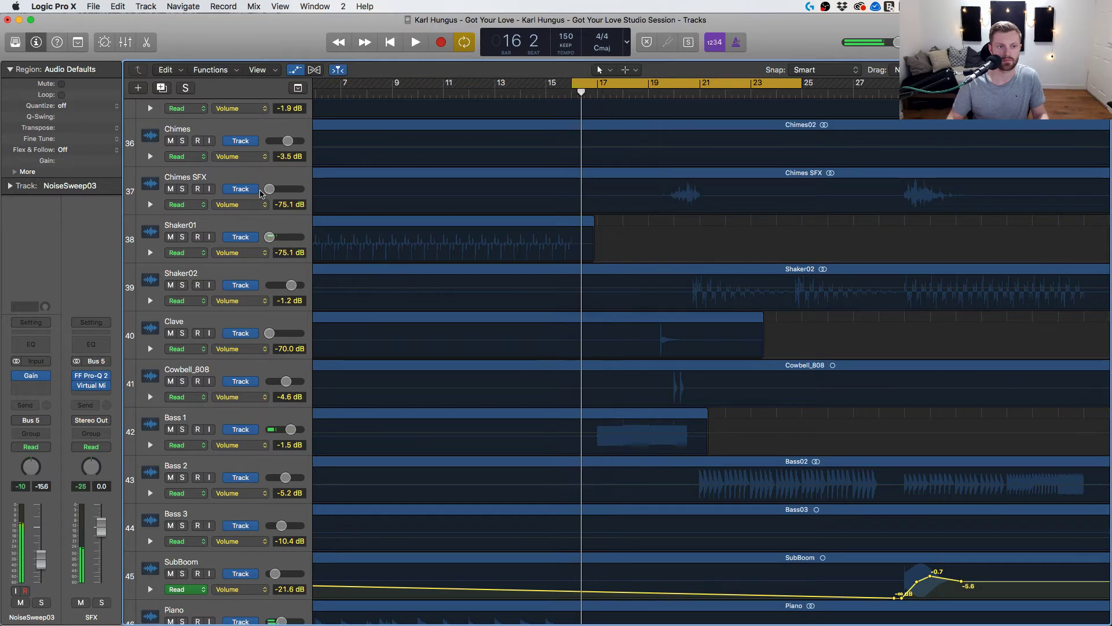
Select Chimes SFX, turn the loop off, and play from bar 20.
left_click(276, 179)
left_click(678, 88)
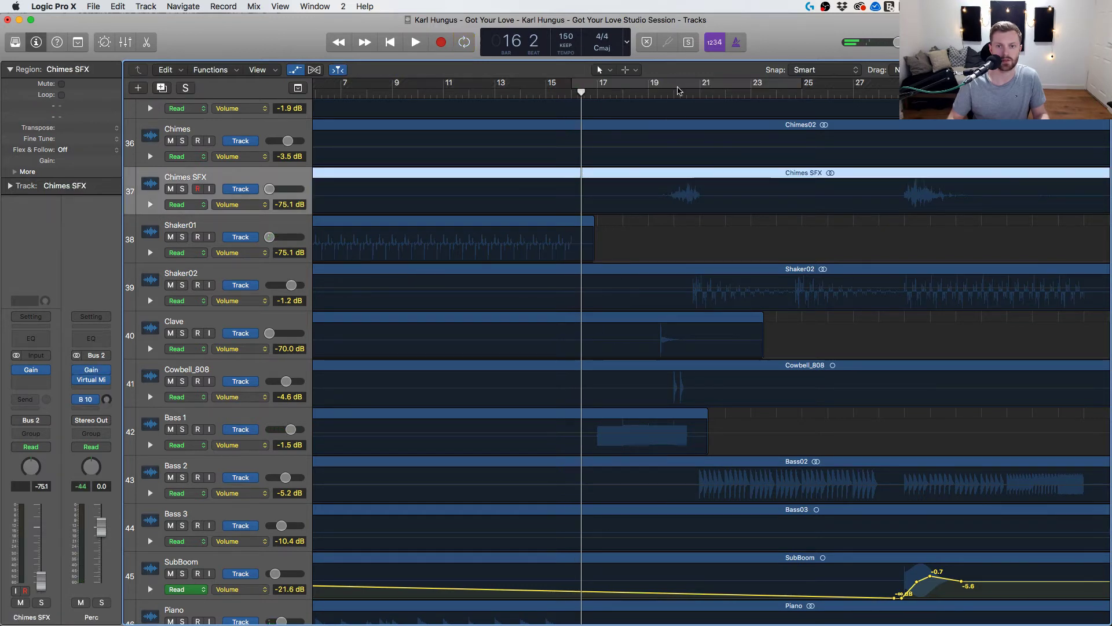
left_click(672, 93)
key("space")
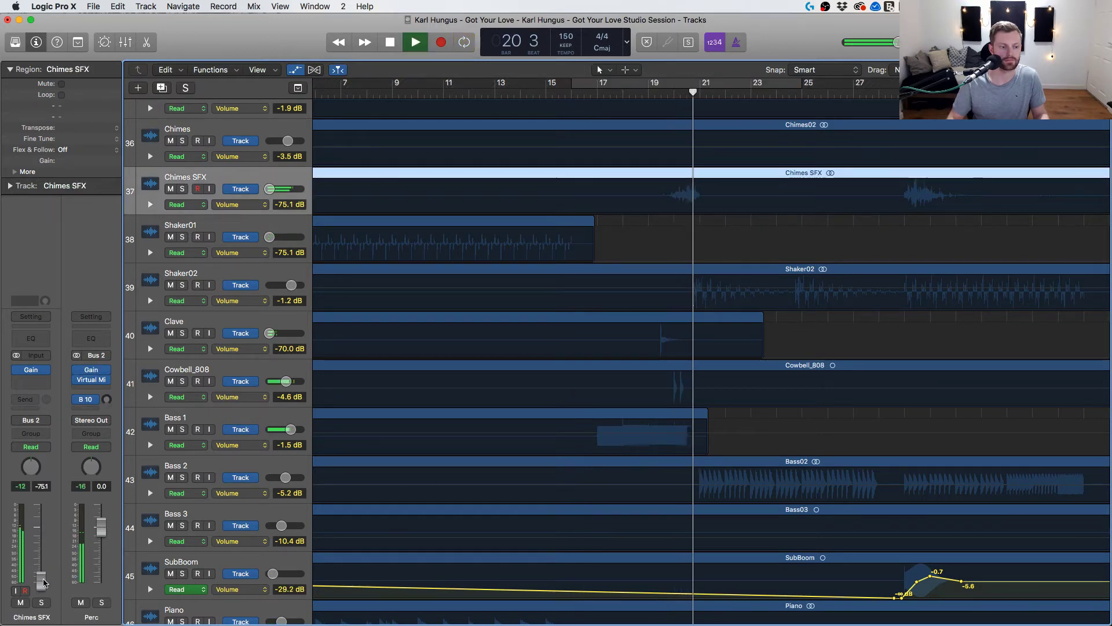
left_click(674, 92)
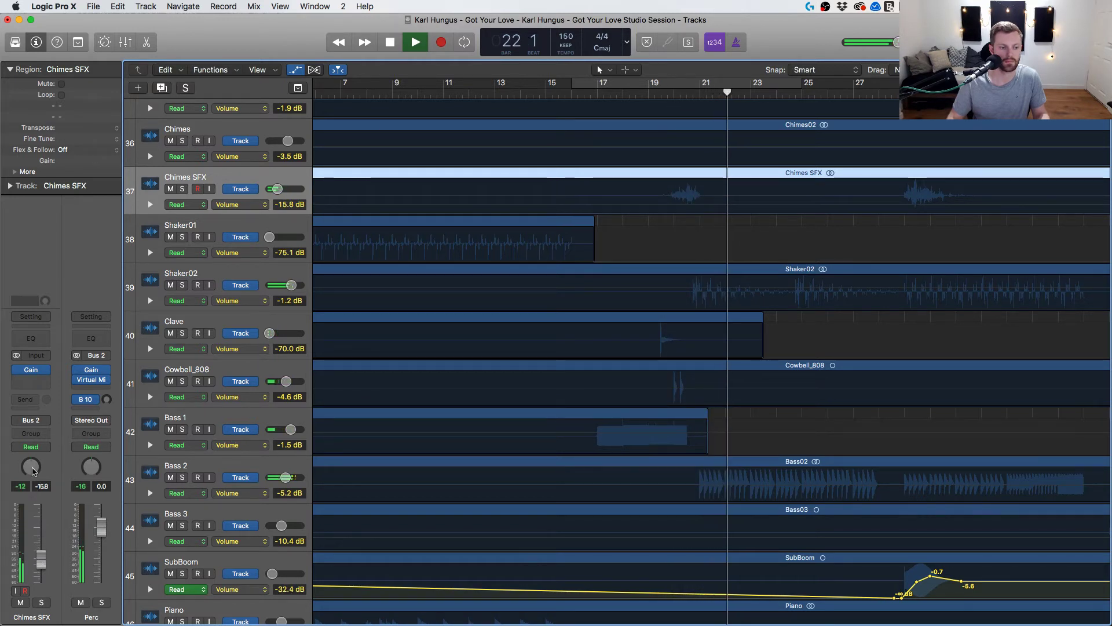
key("space")
Send Chimes SFX to the Room reverb on Bus 10.
left_click(29, 399)
mouse_move(41, 466)
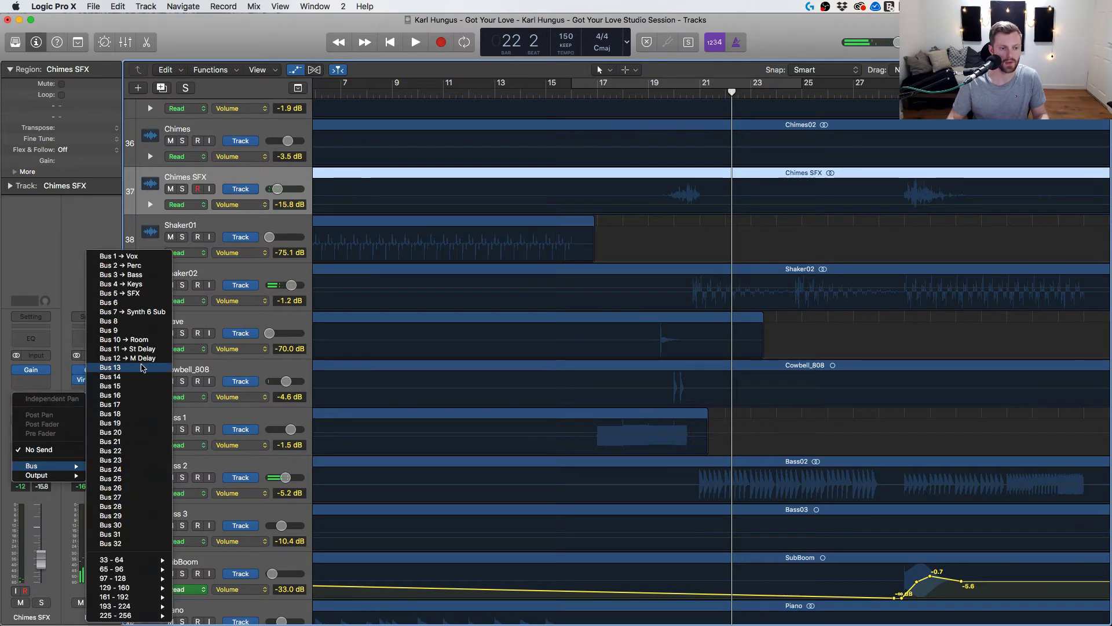
left_click(140, 340)
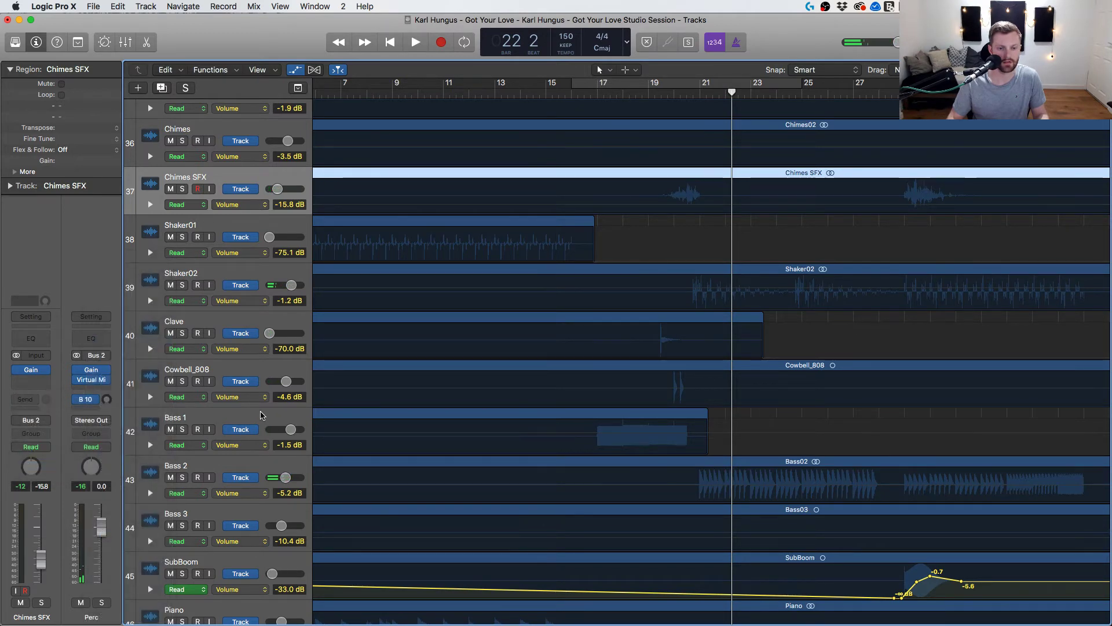
Solo Chimes SFX, audition it from bar 20 several times, then unsolo it.
left_click(41, 602)
left_click(670, 91)
key("space")
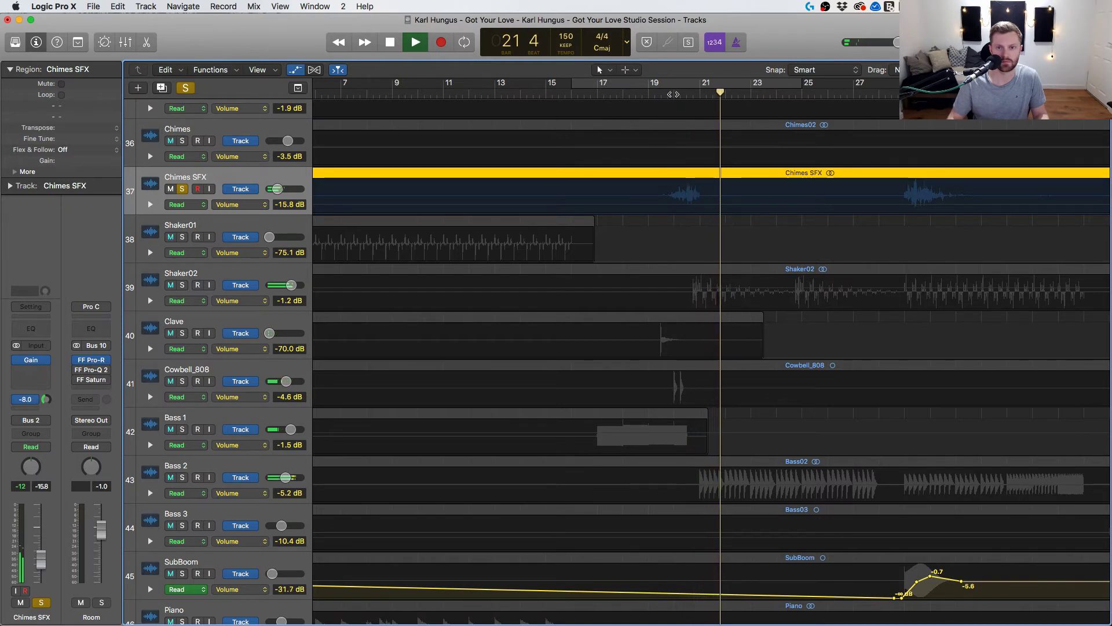
left_click(672, 92)
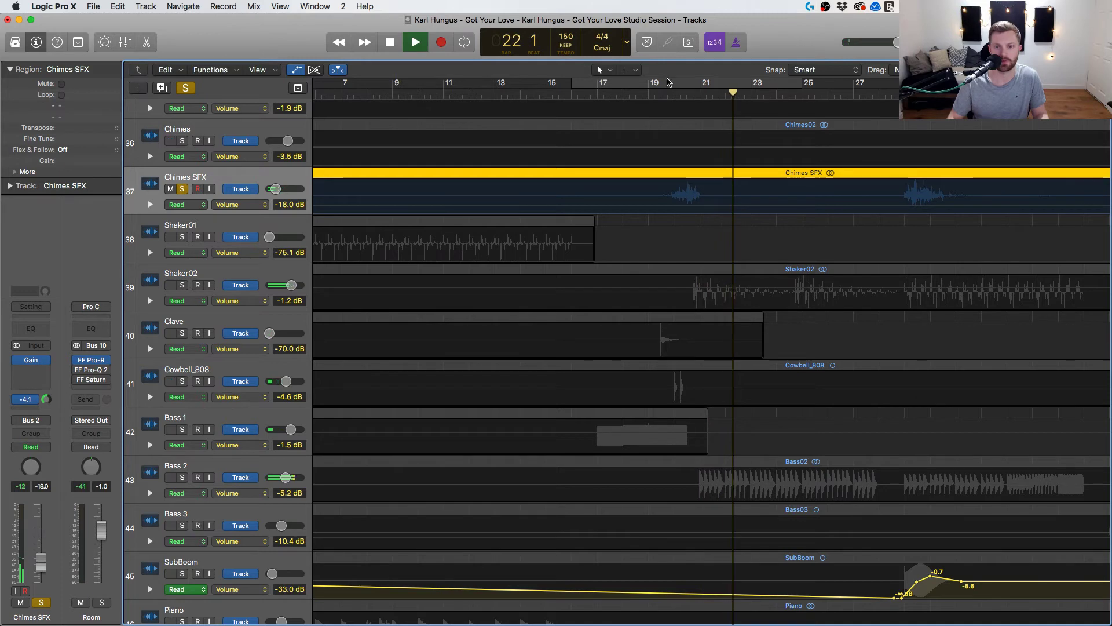
left_click(666, 92)
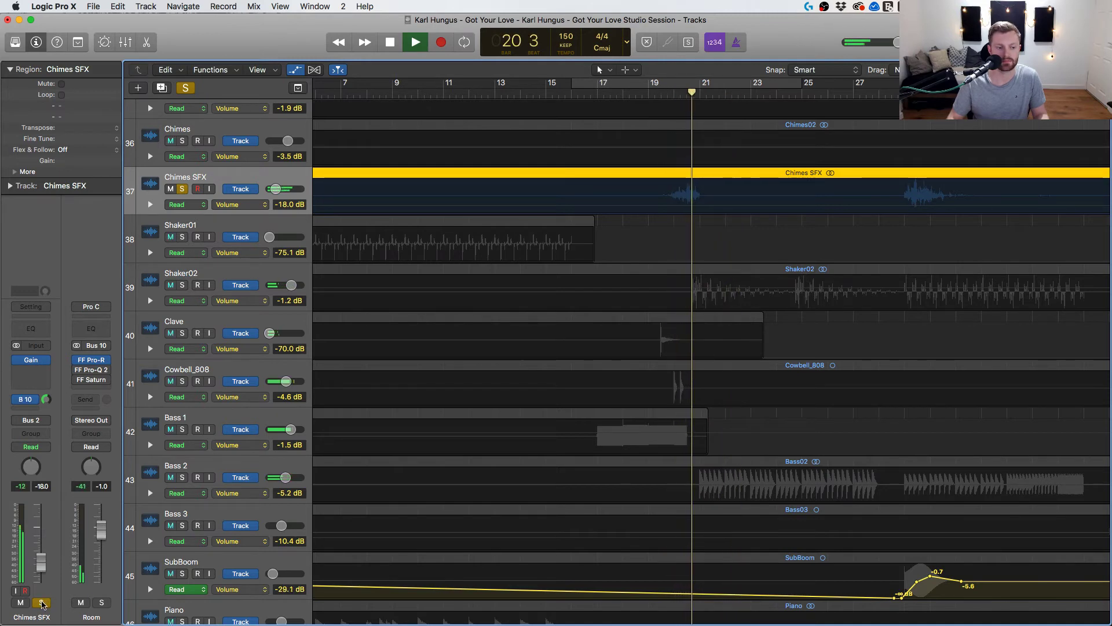
left_click(42, 601)
scroll(583, 336, "down", 3)
scroll(583, 336, "down", 1)
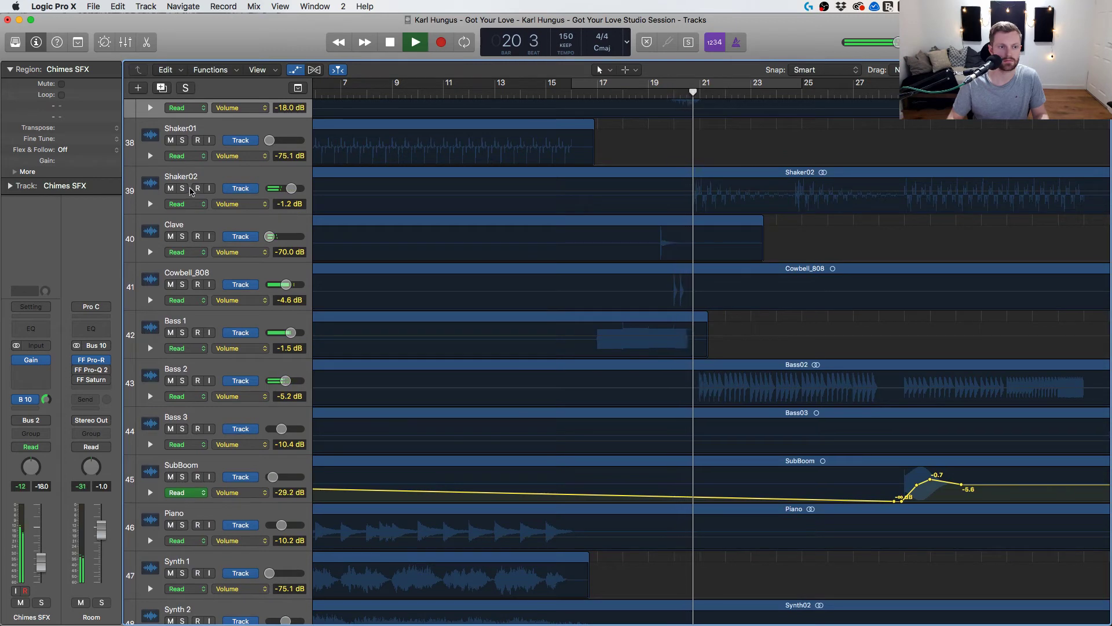
Select Shaker02 and then Synth 5 while replaying from around bar 20.
left_click(203, 180)
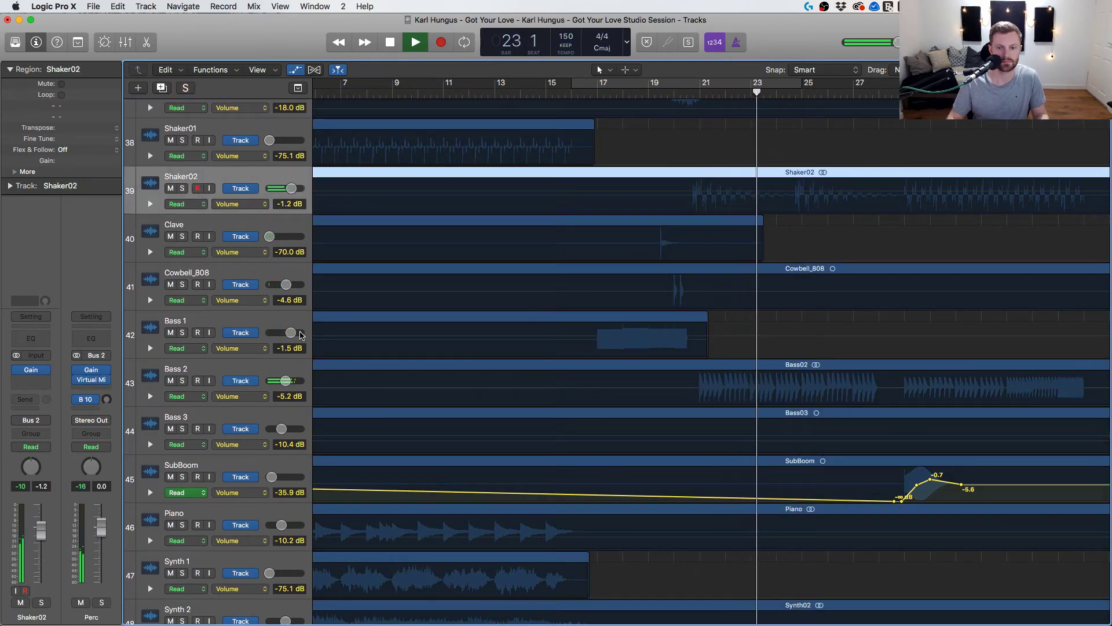
scroll(317, 334, "down", 10)
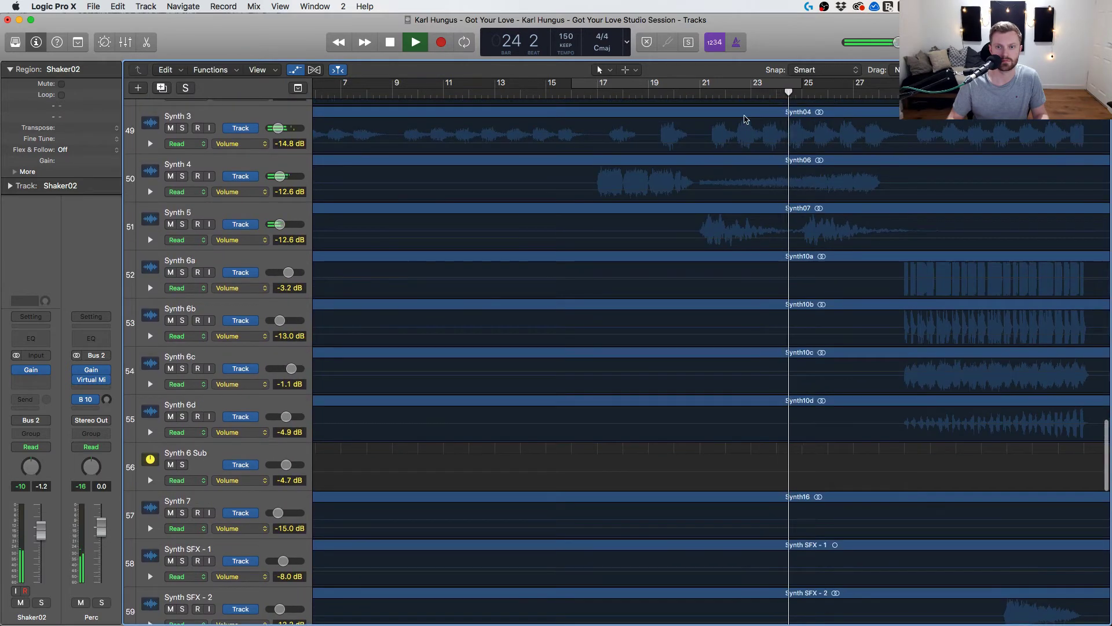
left_click(675, 90)
scroll(655, 232, "down", 1)
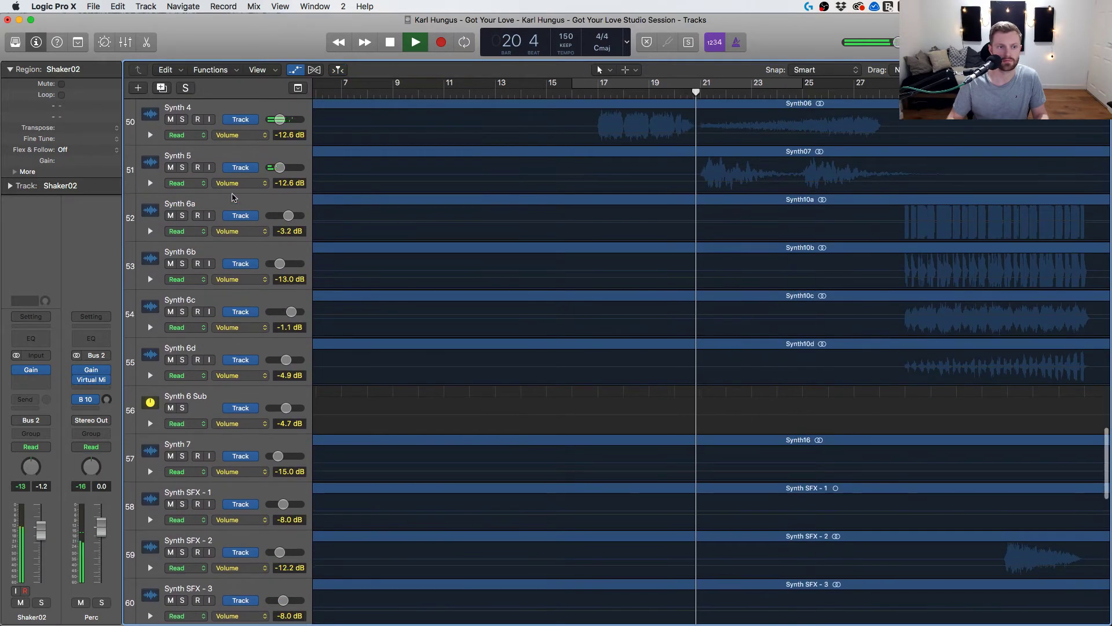
left_click(217, 158)
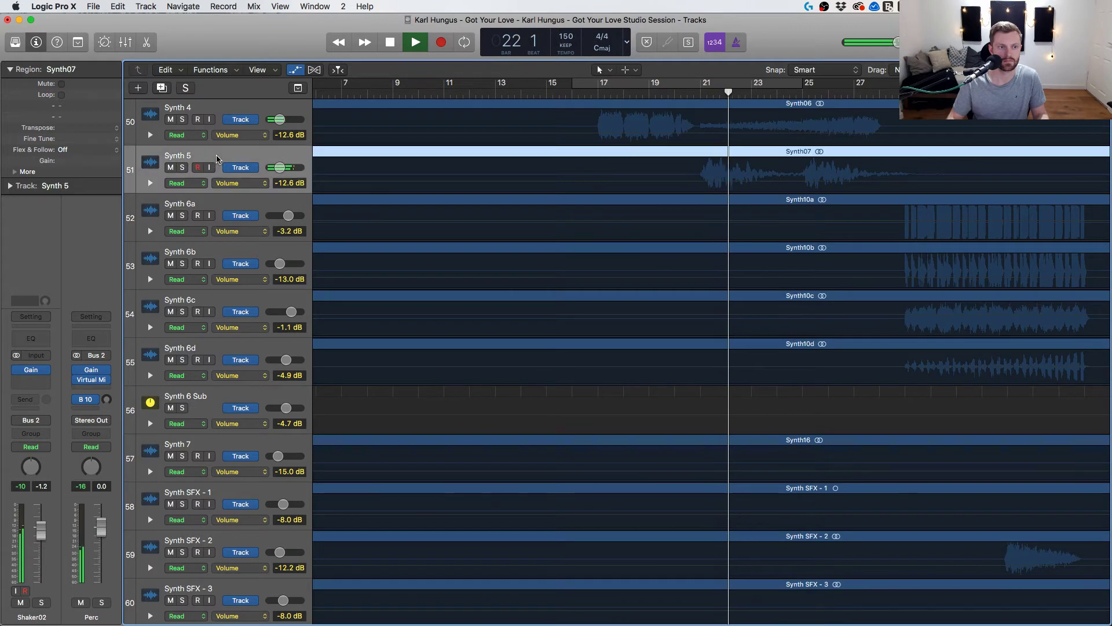
scroll(601, 316, "down", 11)
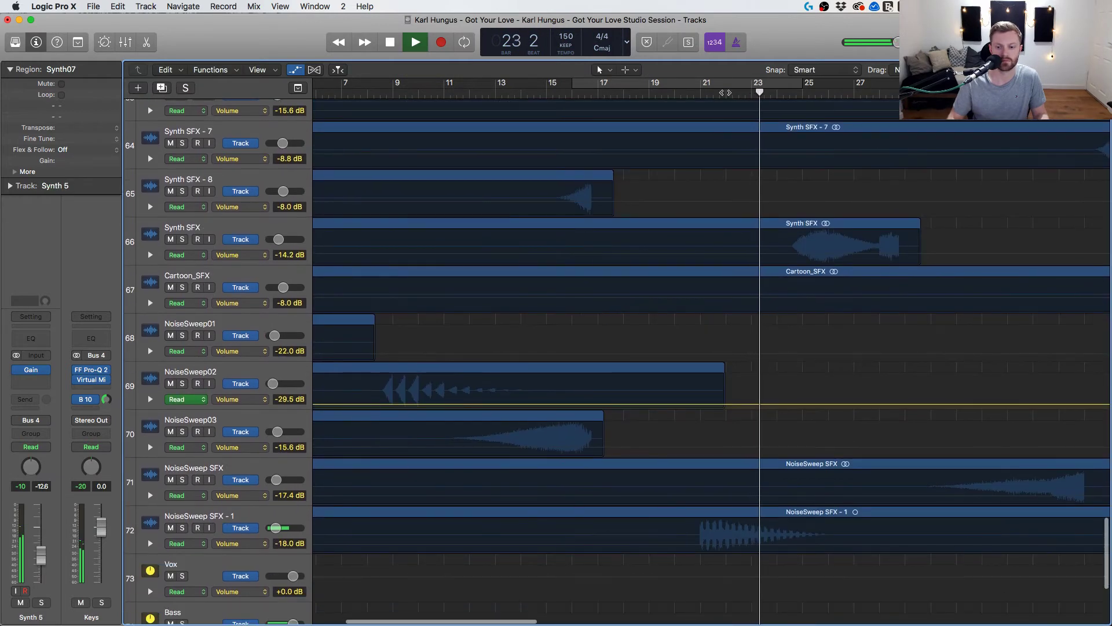
Select NoiseSweep SFX - 1 at -25.0 dB and replay from around bar 20.
left_click(700, 92)
left_click(257, 518)
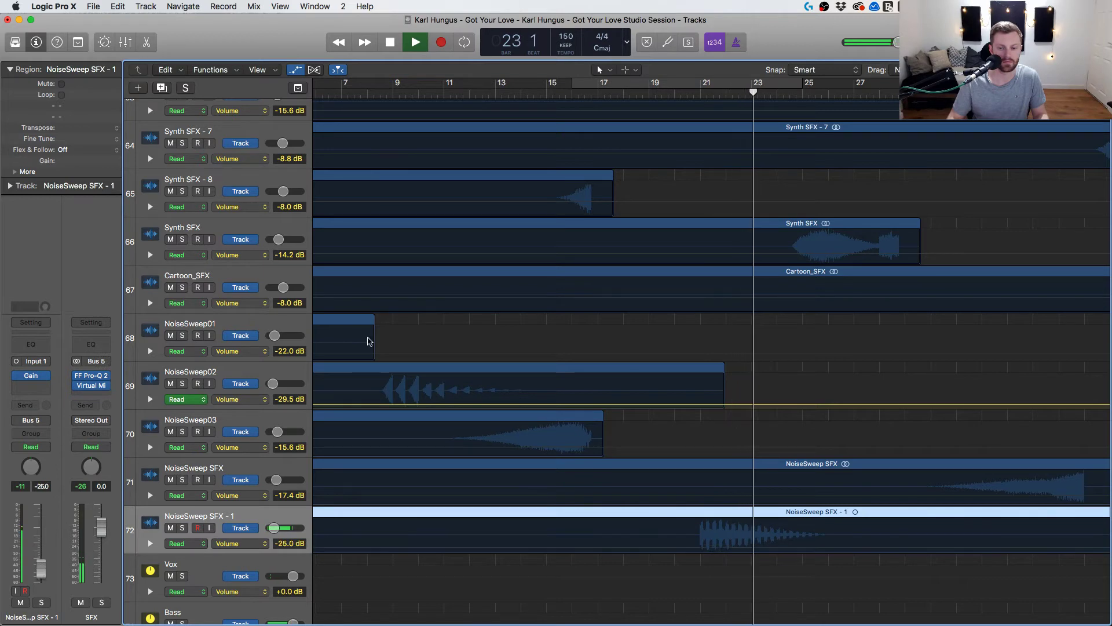
left_click(685, 93)
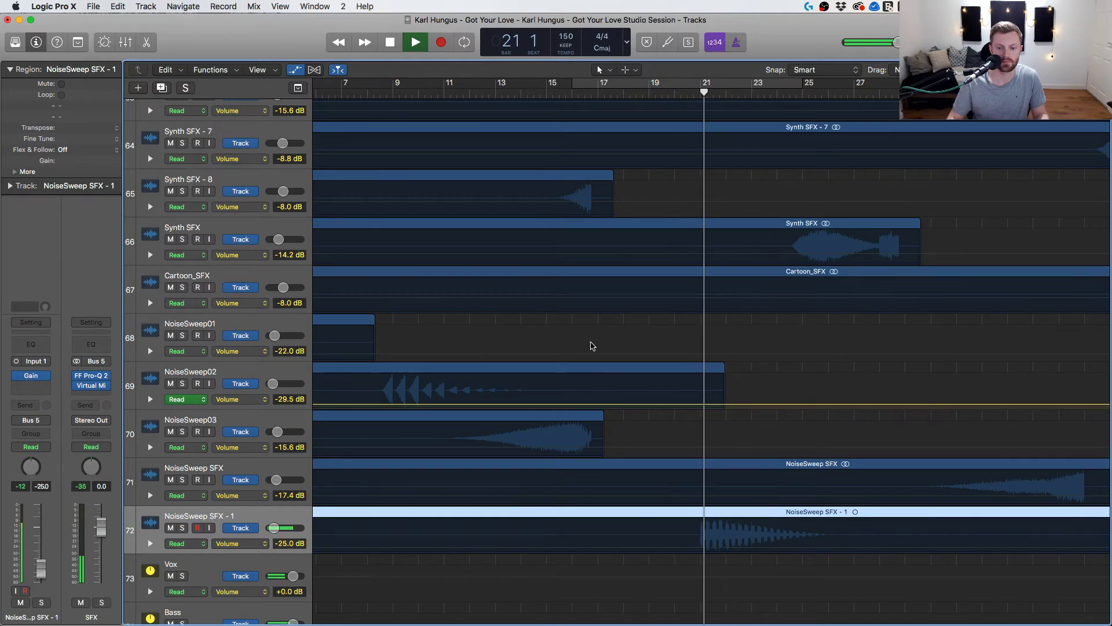
scroll(593, 346, "up", 15)
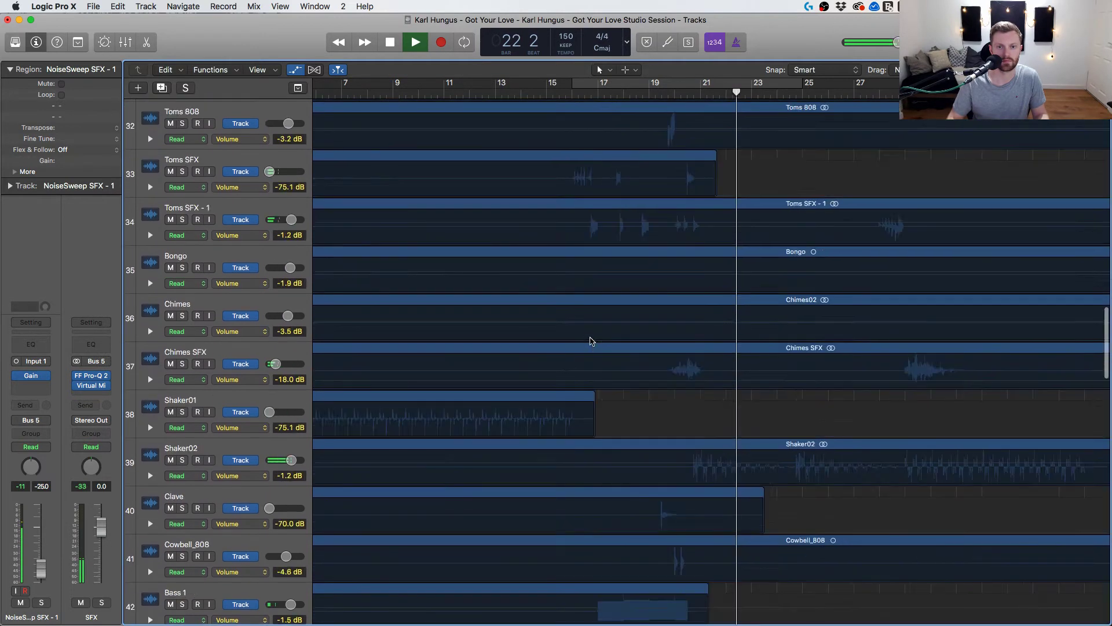
scroll(574, 232, "up", 6)
scroll(576, 185, "up", 4)
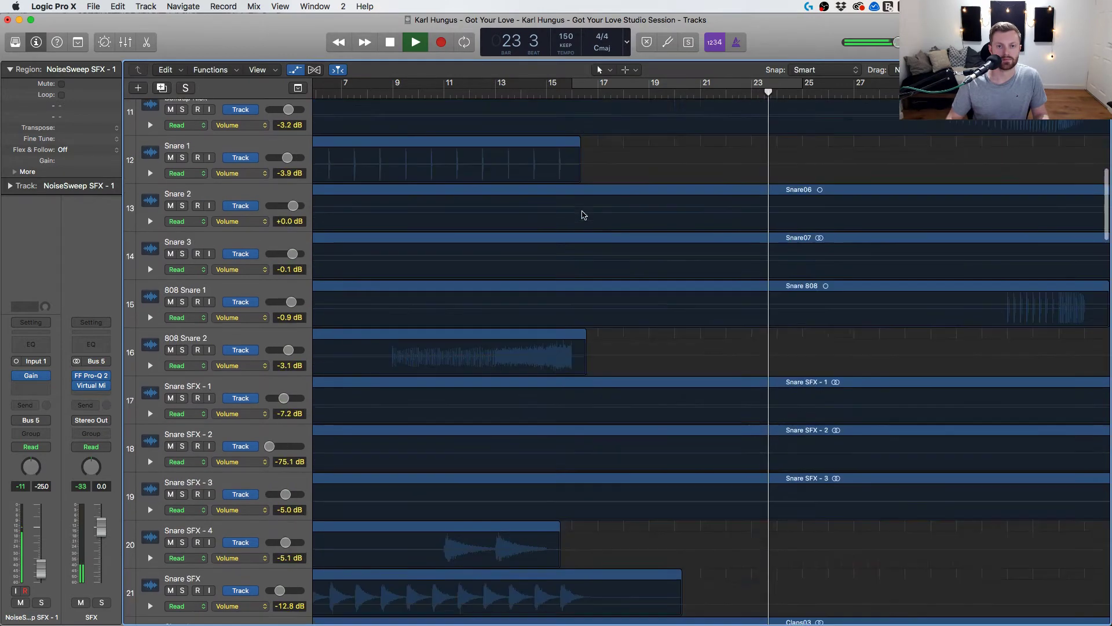
scroll(584, 215, "up", 5)
Loop playback over bars 16 to 25.
key("super+u")
scroll(557, 259, "down", 4)
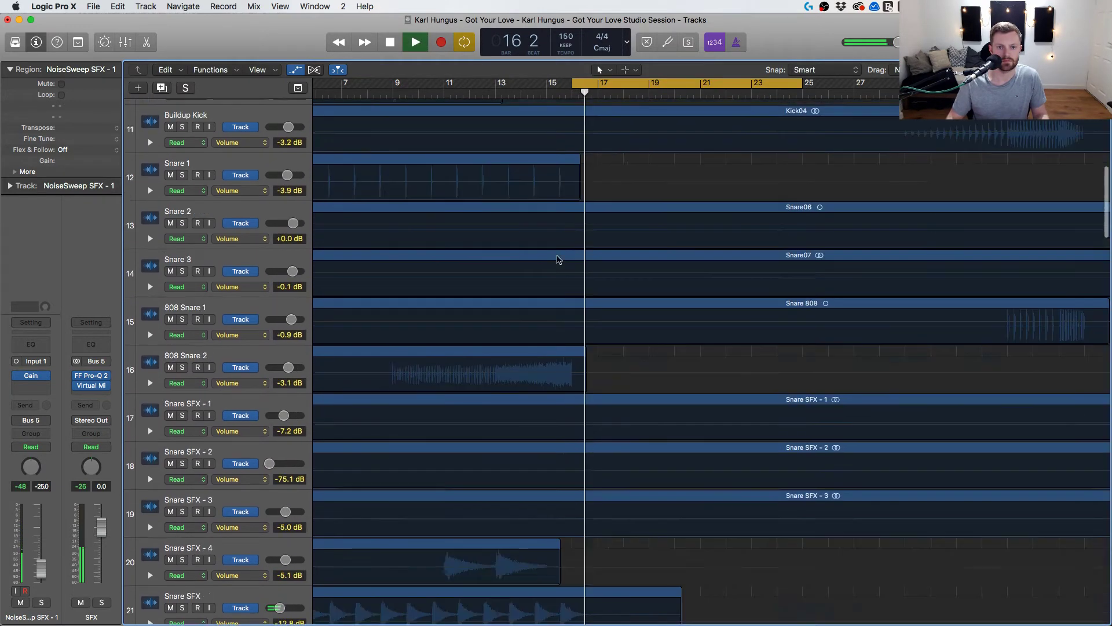
scroll(558, 259, "down", 9)
scroll(558, 259, "down", 10)
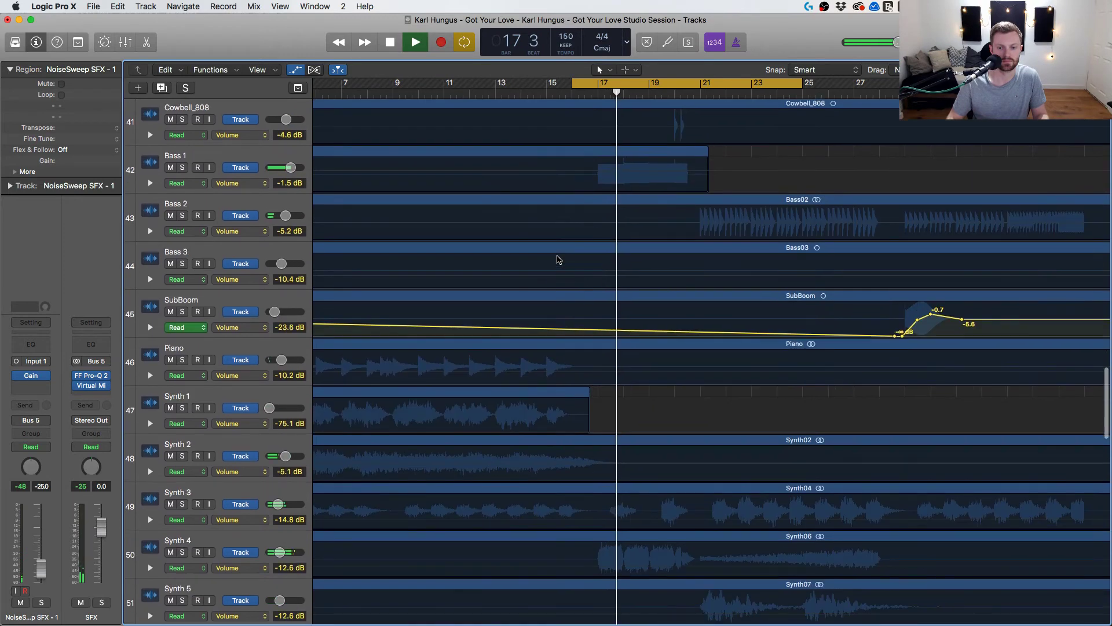
Solo Synth 4 and raise its opening phrase to -8.3 dB with volume automation, then replay.
left_click(181, 402)
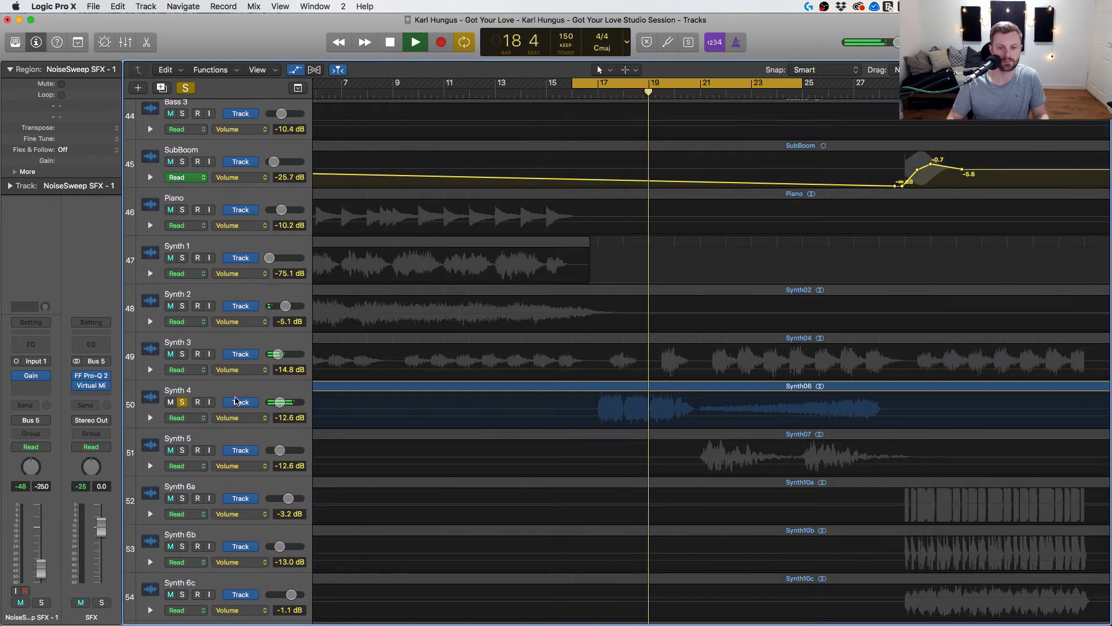
left_click_drag(592, 406, 619, 411)
key("space")
key("space")
key("s")
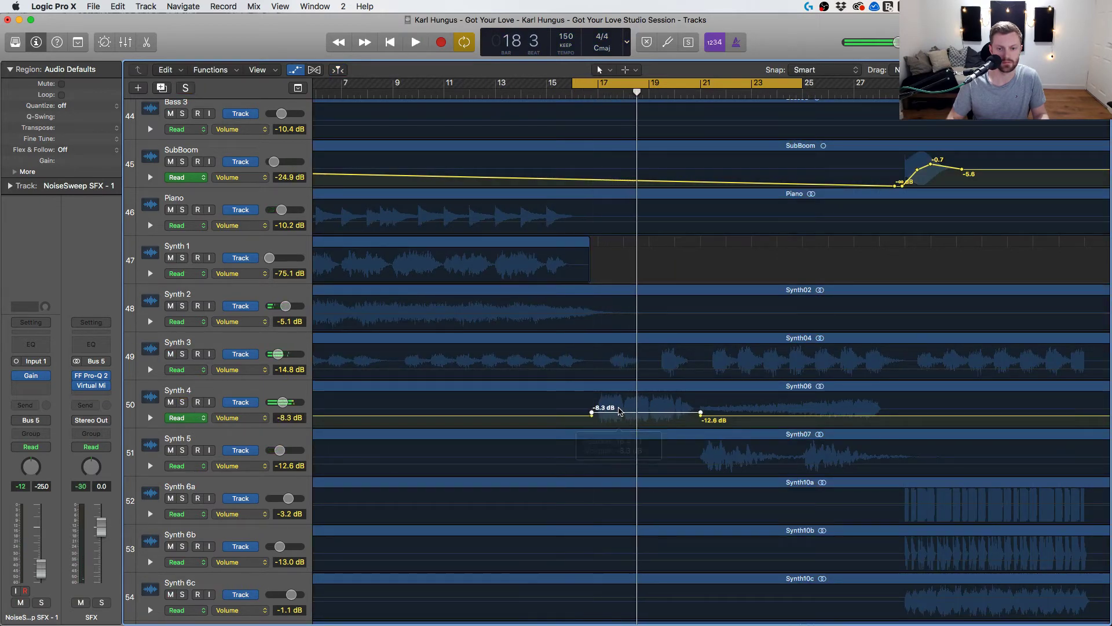
key("space")
key("space")
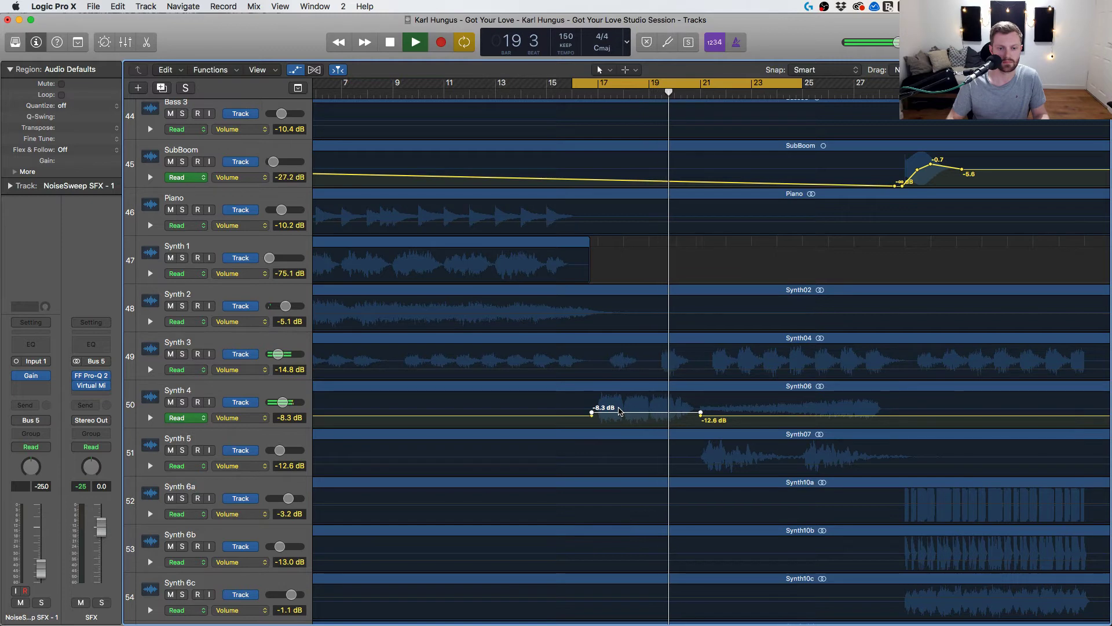
scroll(614, 360, "up", 1)
scroll(614, 360, "up", 5)
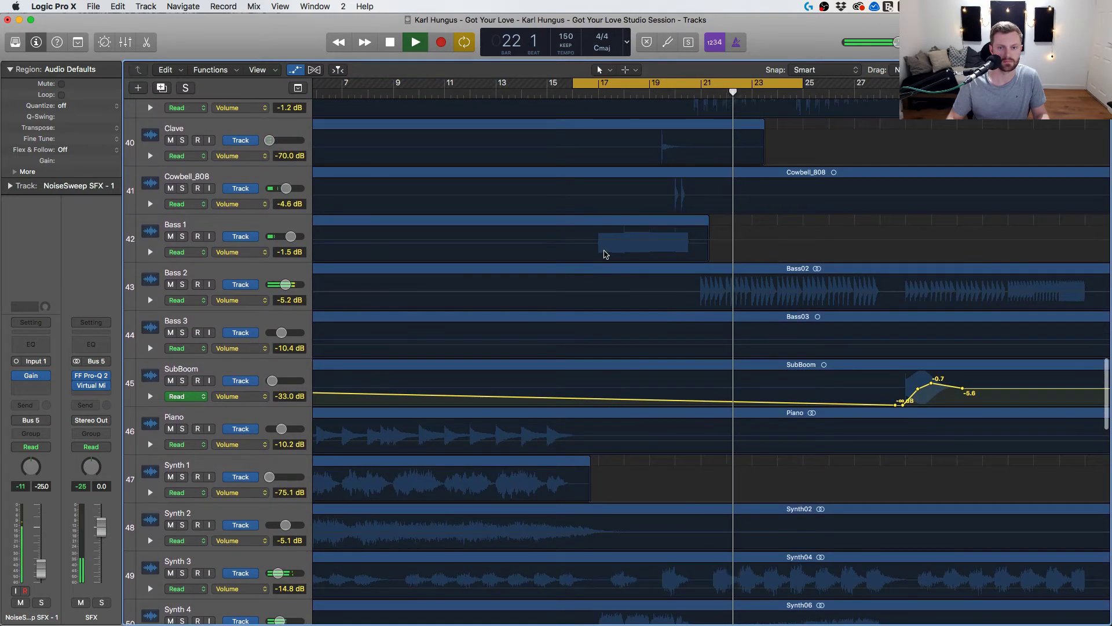
Raise Bass 1 from -1.5 dB to +0.5 dB and move the playhead back to bar 14.
left_click(238, 225)
left_click_drag(42, 519, 46, 530)
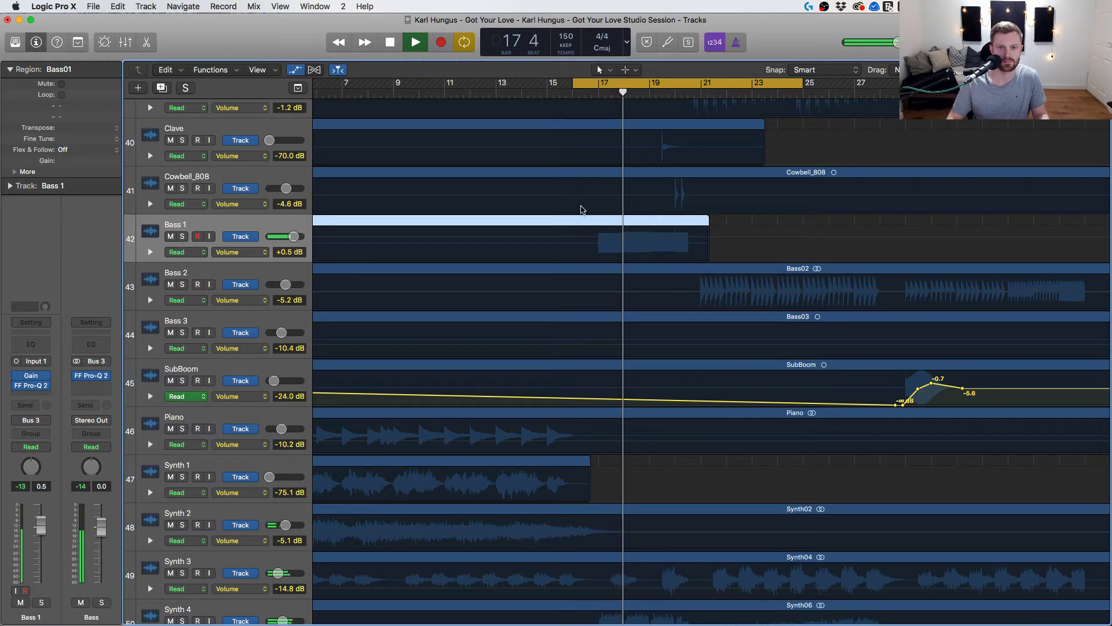
left_click(529, 94)
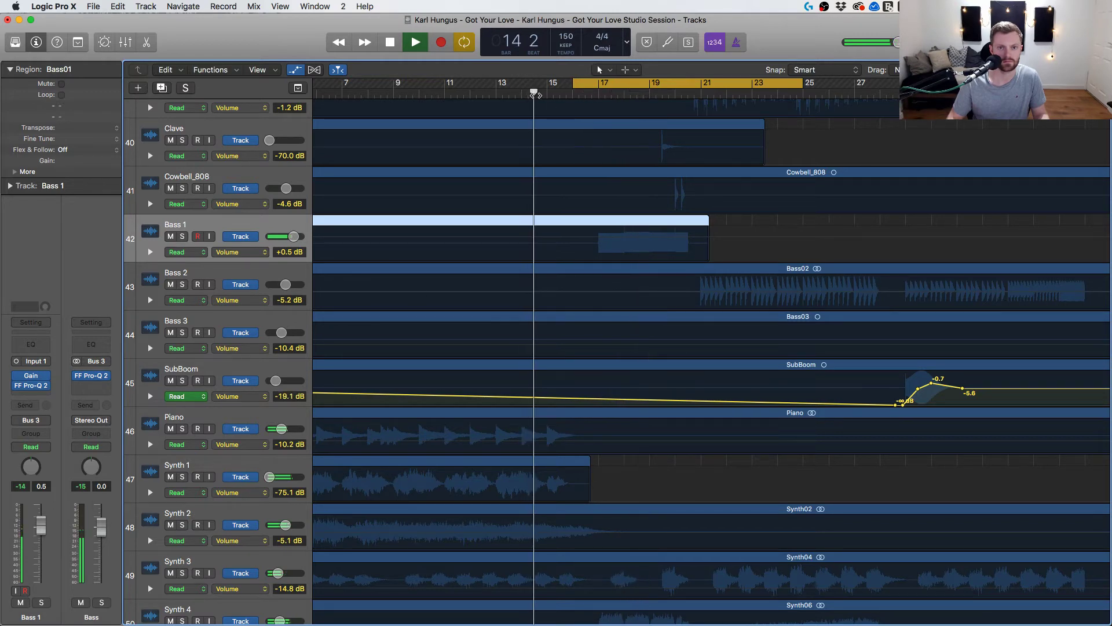
Turn off the loop, stop playback, and switch Stereo Out's automation to Main > Pan > Relative (±).
key("c")
scroll(514, 253, "down", 10)
scroll(513, 255, "down", 2)
key("space")
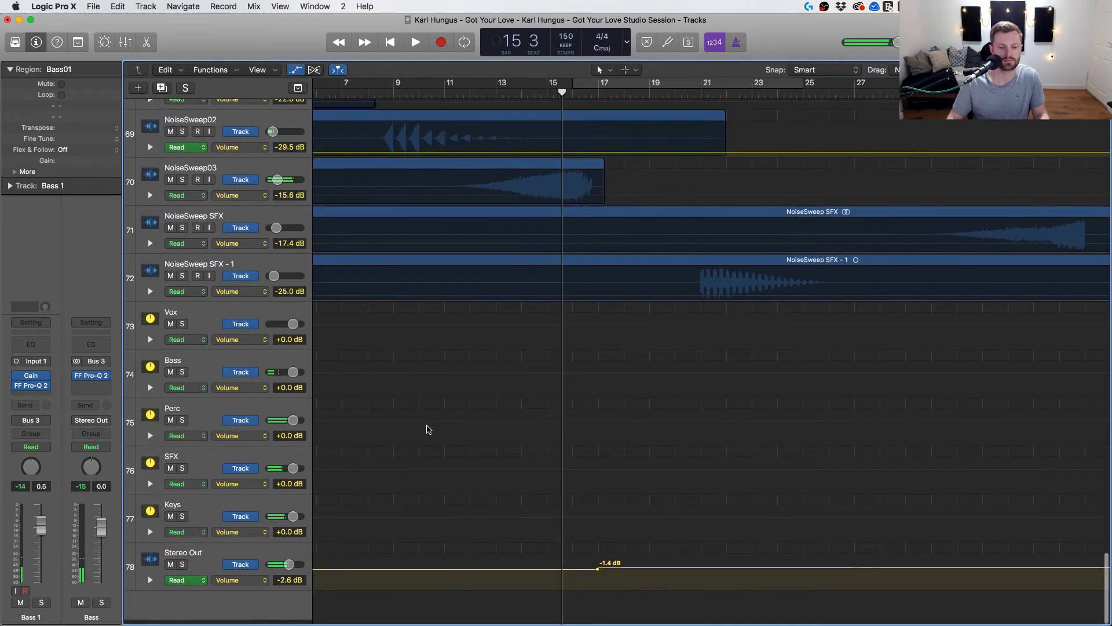
left_click(249, 580)
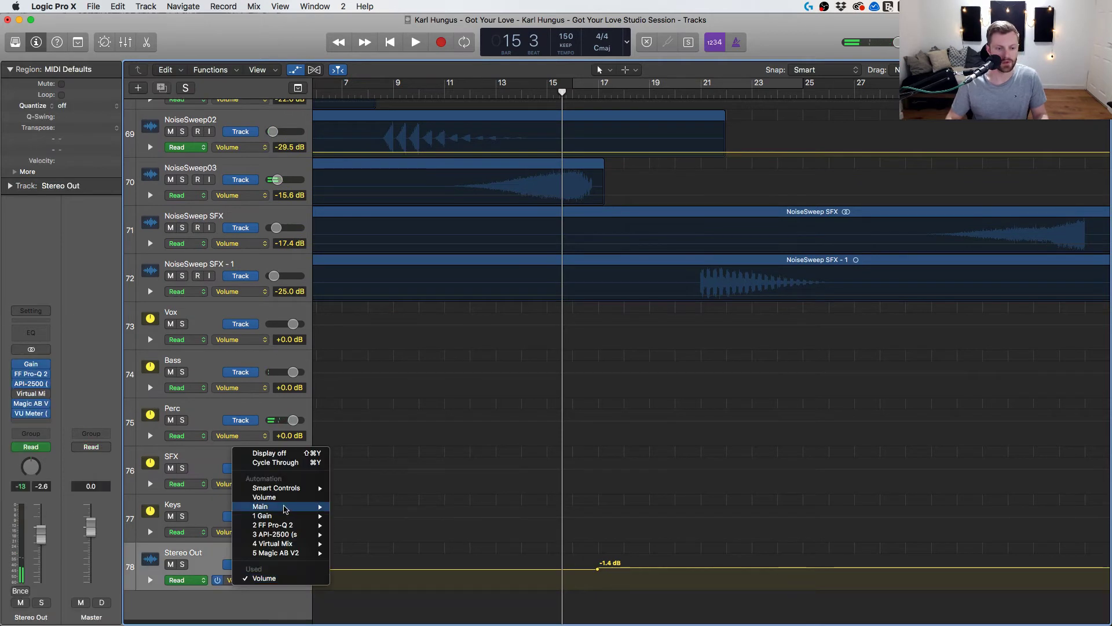
mouse_move(285, 506)
mouse_move(360, 518)
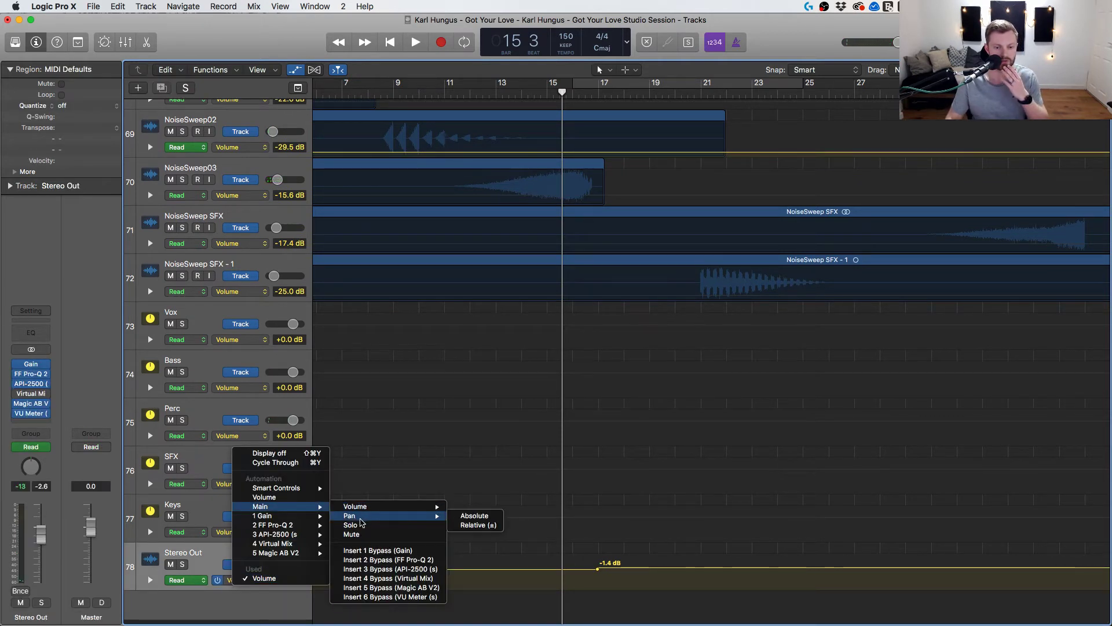
left_click(467, 517)
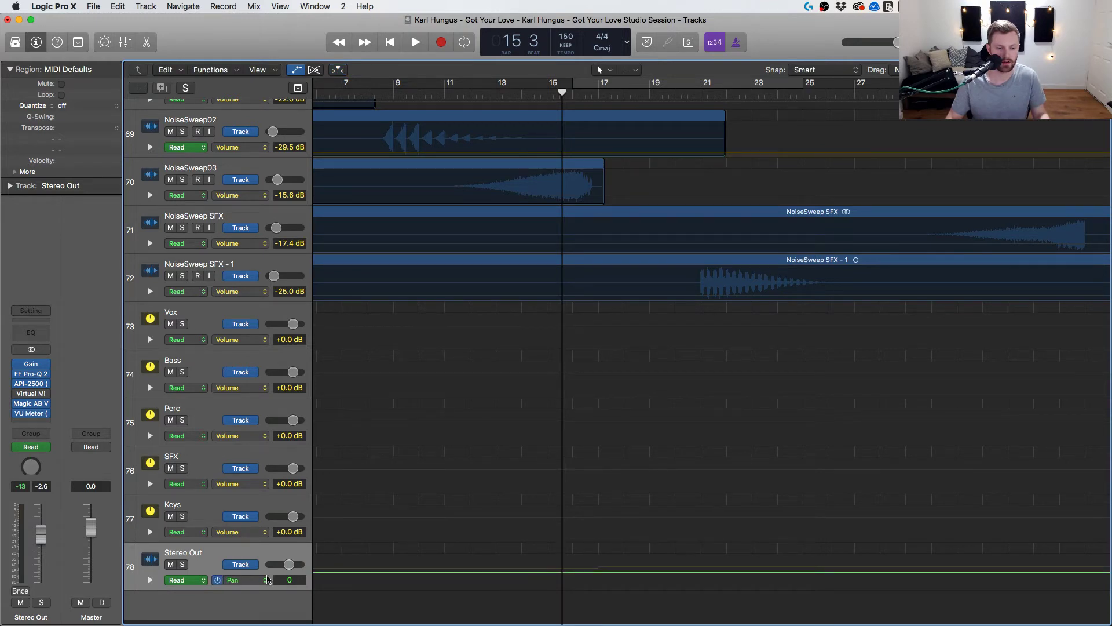
left_click(267, 578)
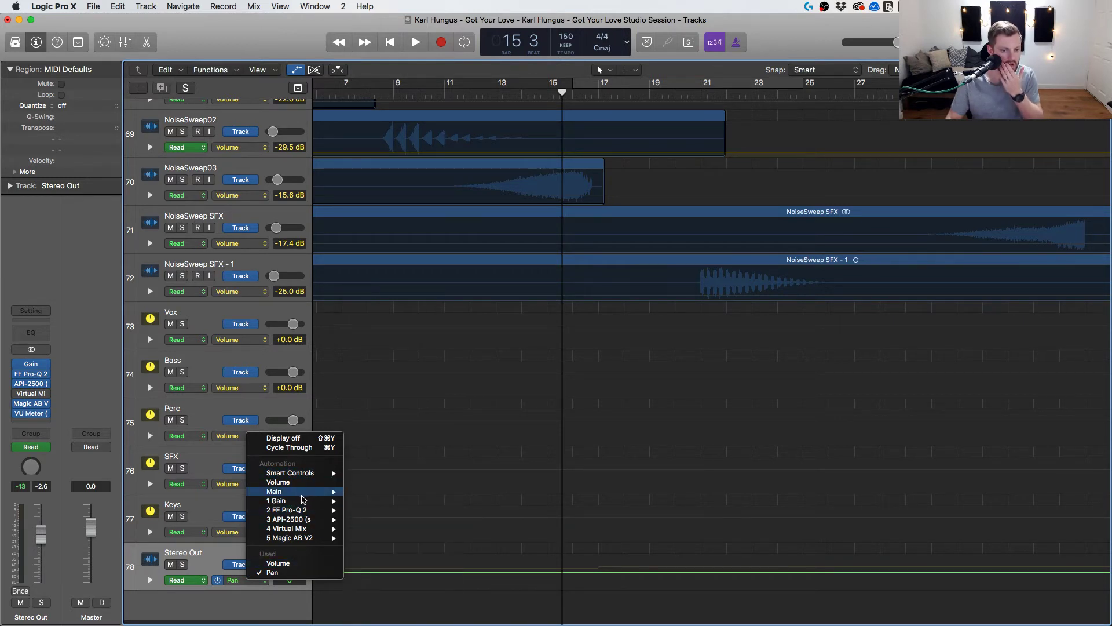
mouse_move(304, 494)
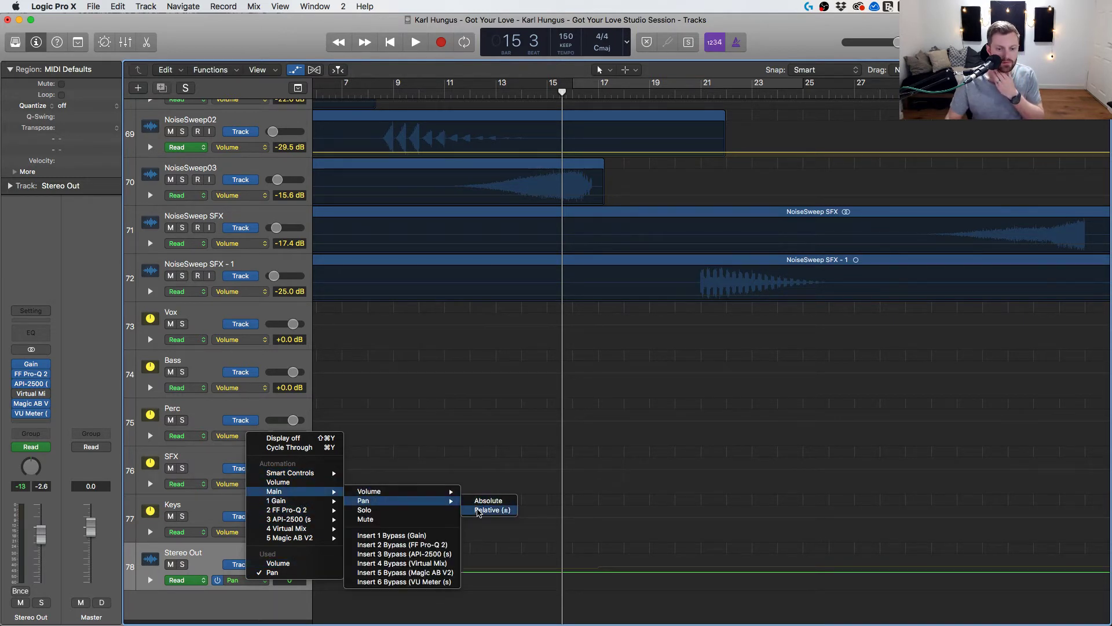
left_click(479, 511)
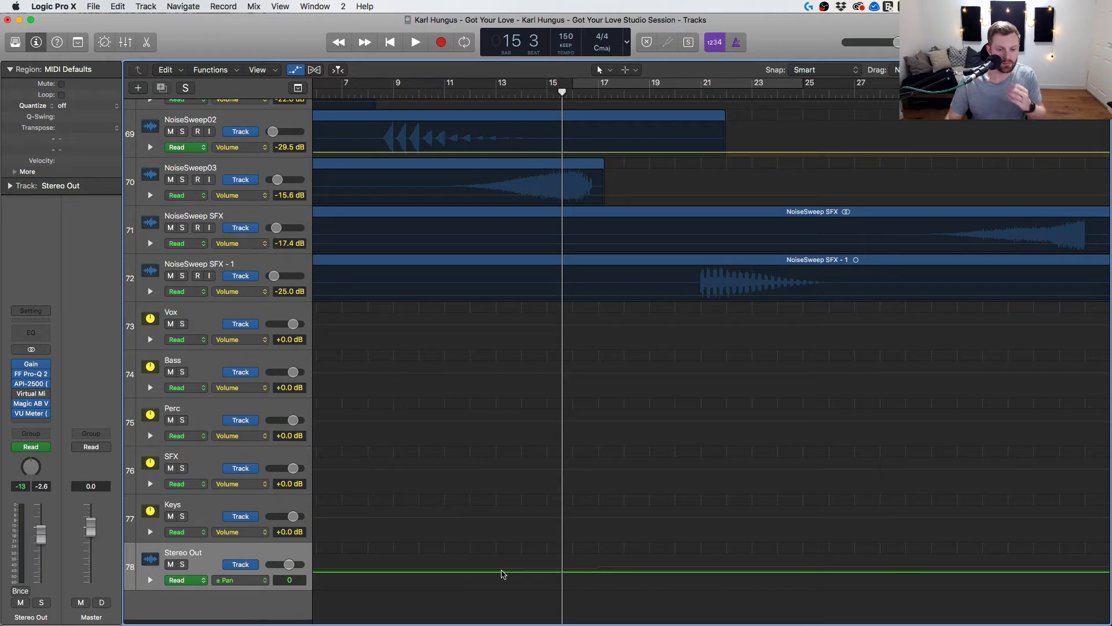
Test the relative pan at +63, undo it back to 0, and audition the result.
left_click_drag(502, 605, 502, 608)
key("space")
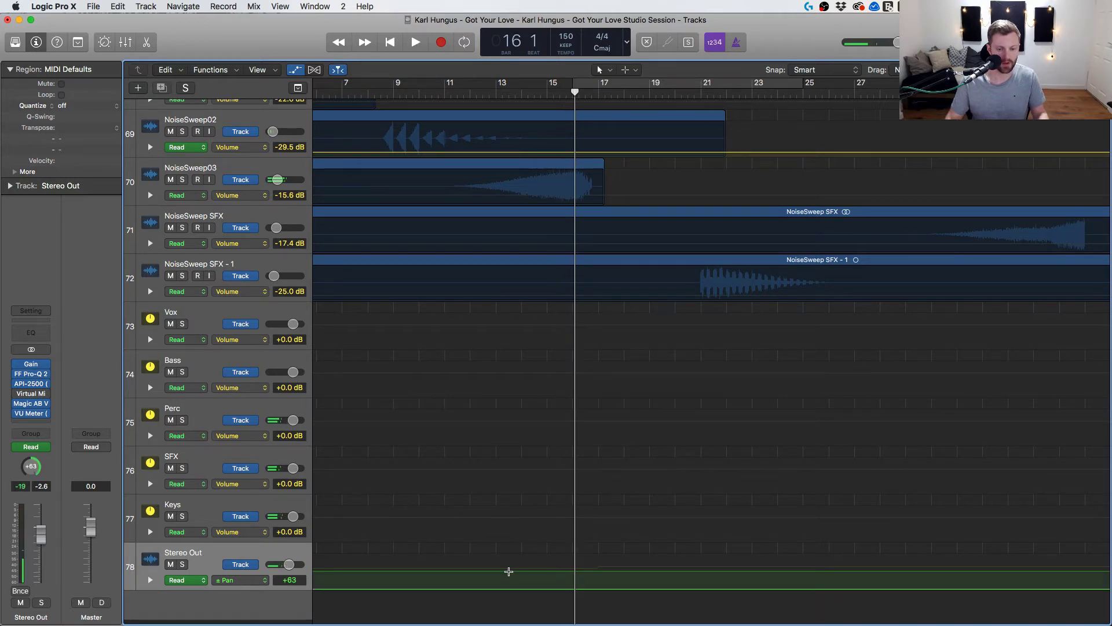
scroll(515, 568, "up", 1)
key("super+z")
key("space")
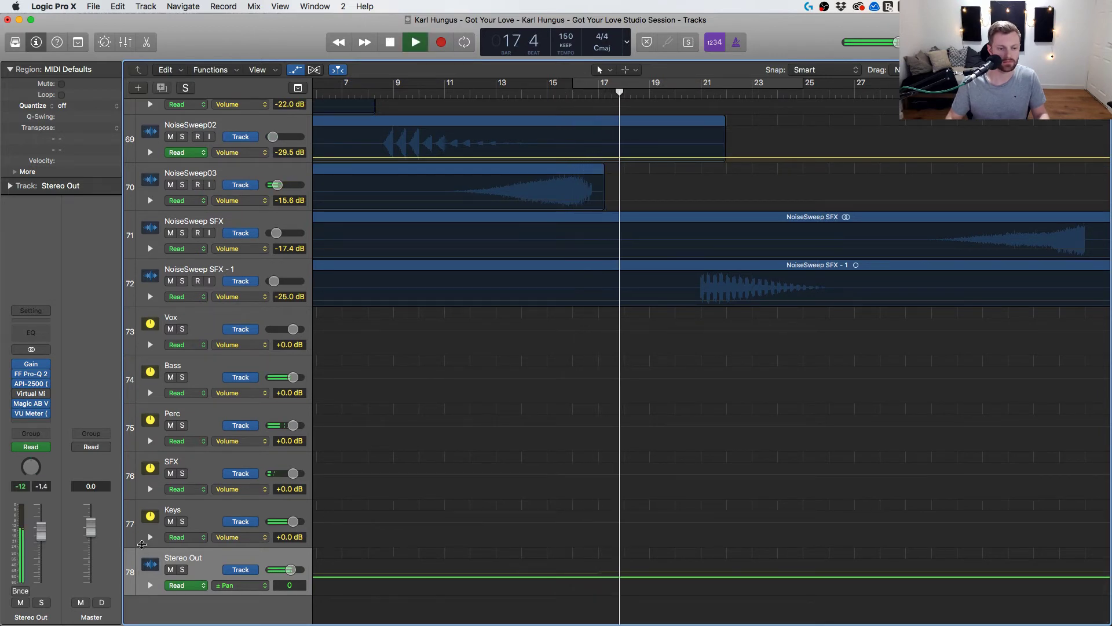
key("space")
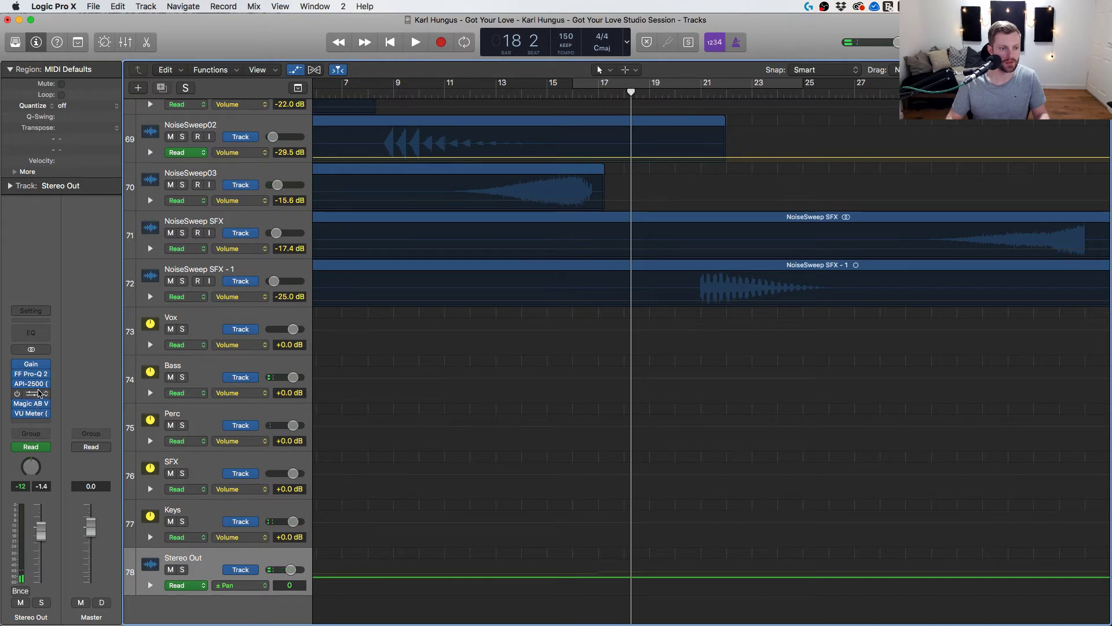
Insert the bx_solo plug-in on a Stereo Out insert slot.
left_click(39, 392)
mouse_move(93, 603)
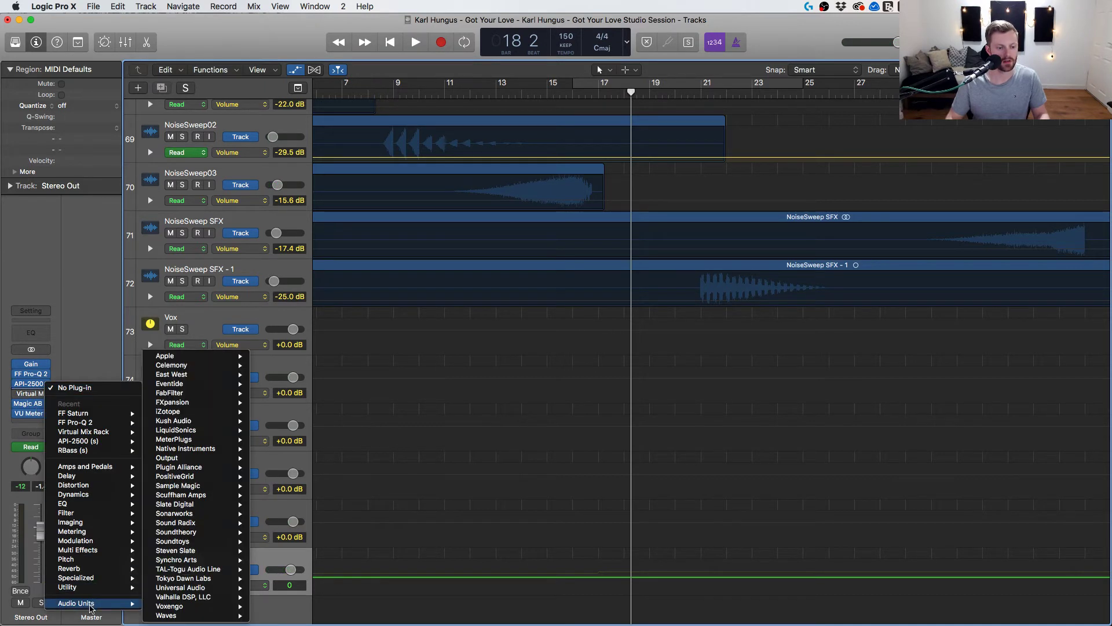
mouse_move(177, 610)
mouse_move(232, 467)
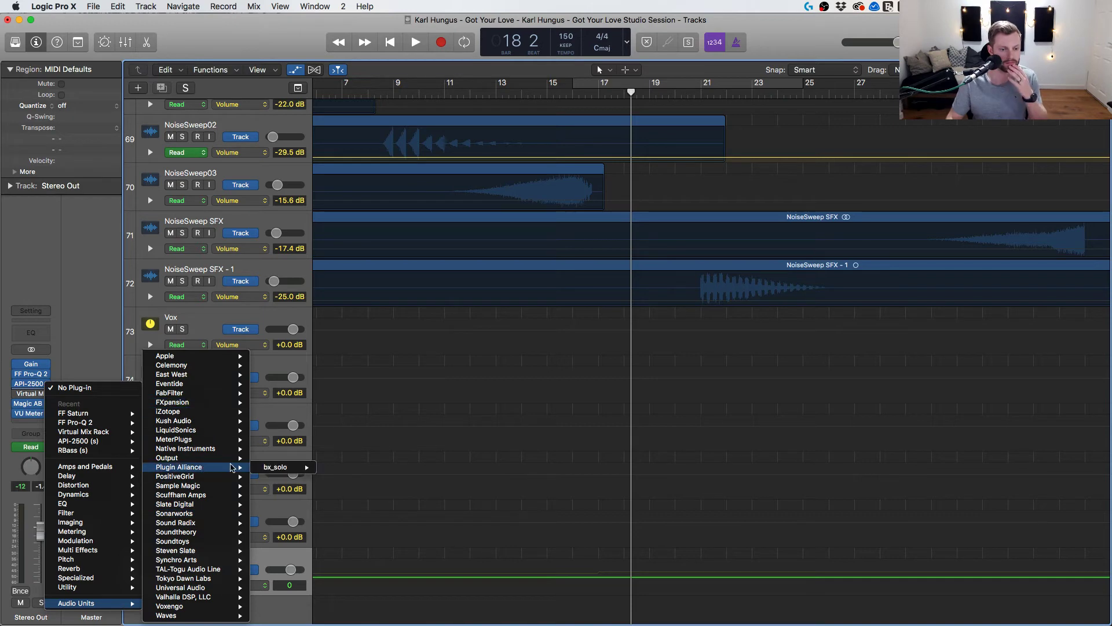
left_click(339, 467)
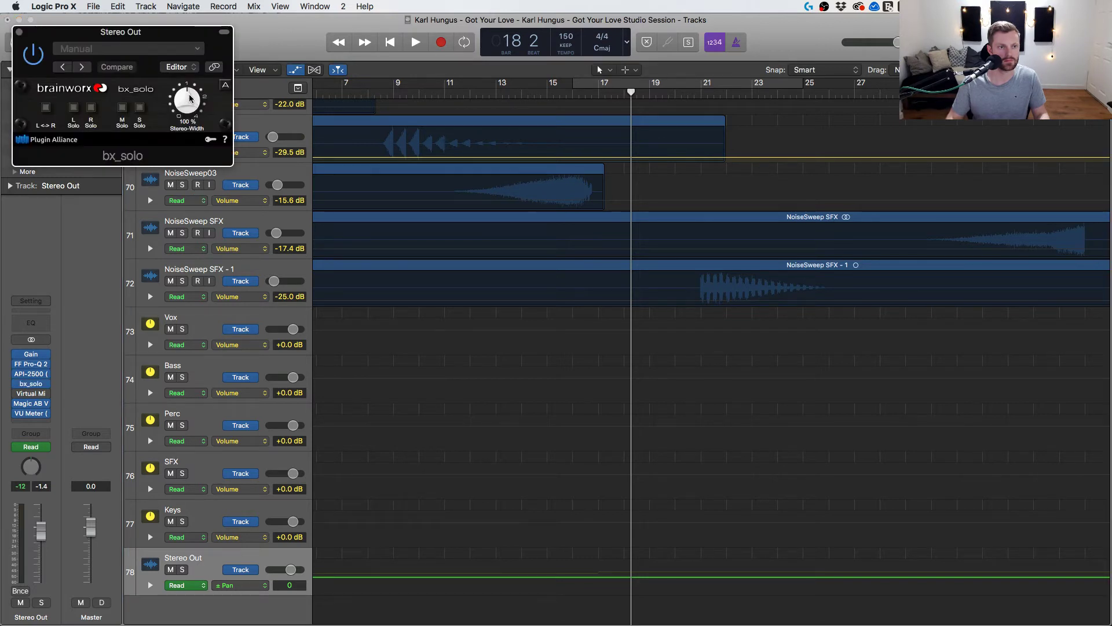
Set the Stereo Out automation mode to Latch.
left_click(521, 90)
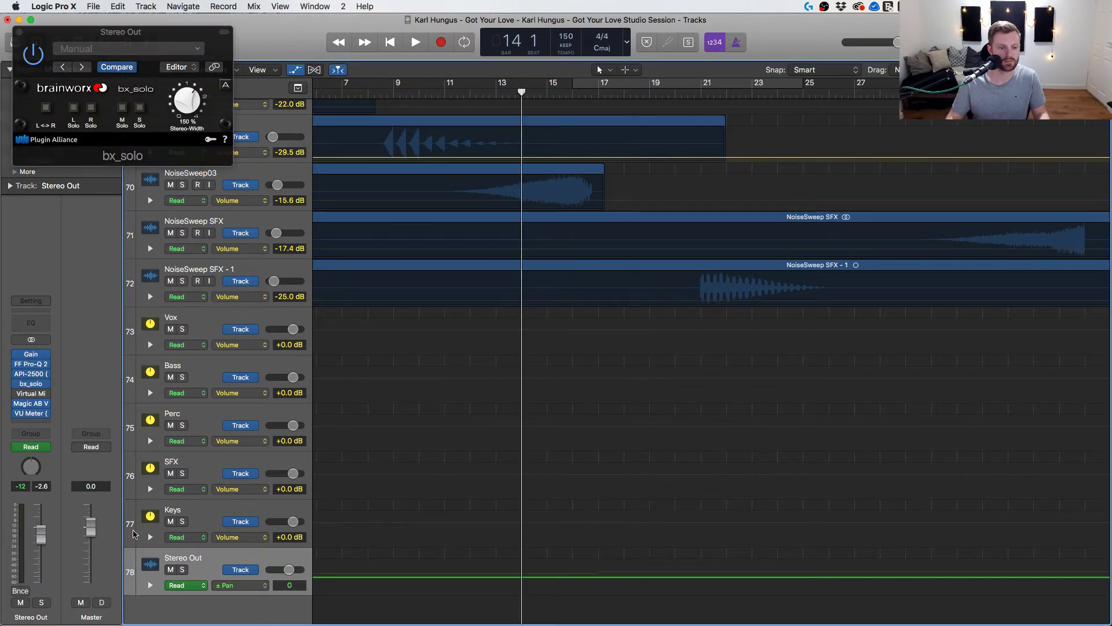
key("space")
left_click(238, 585)
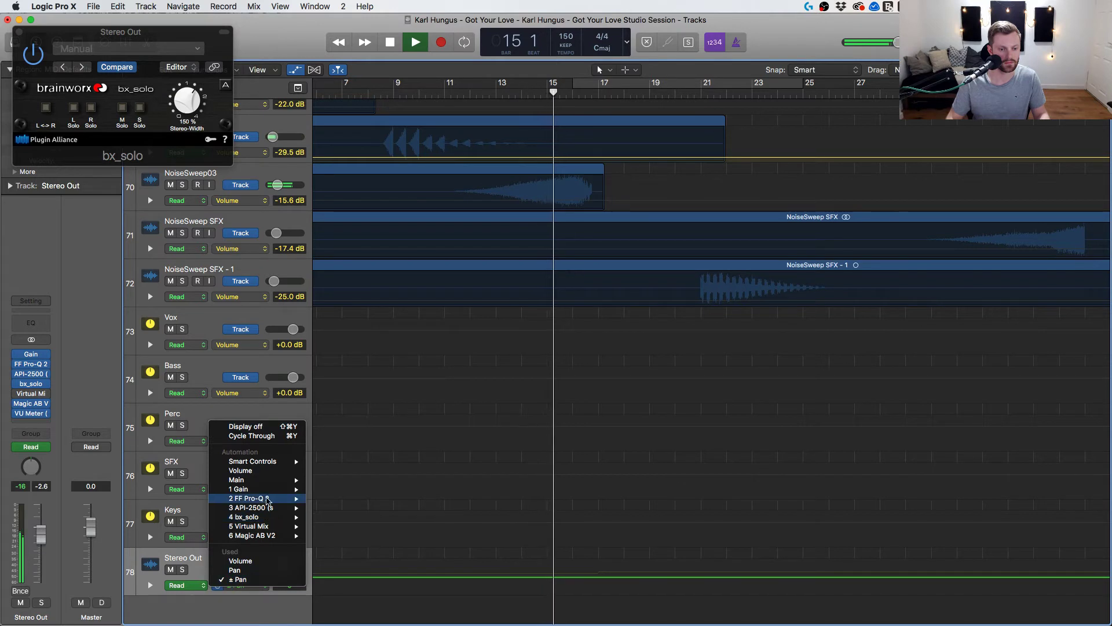
mouse_move(270, 517)
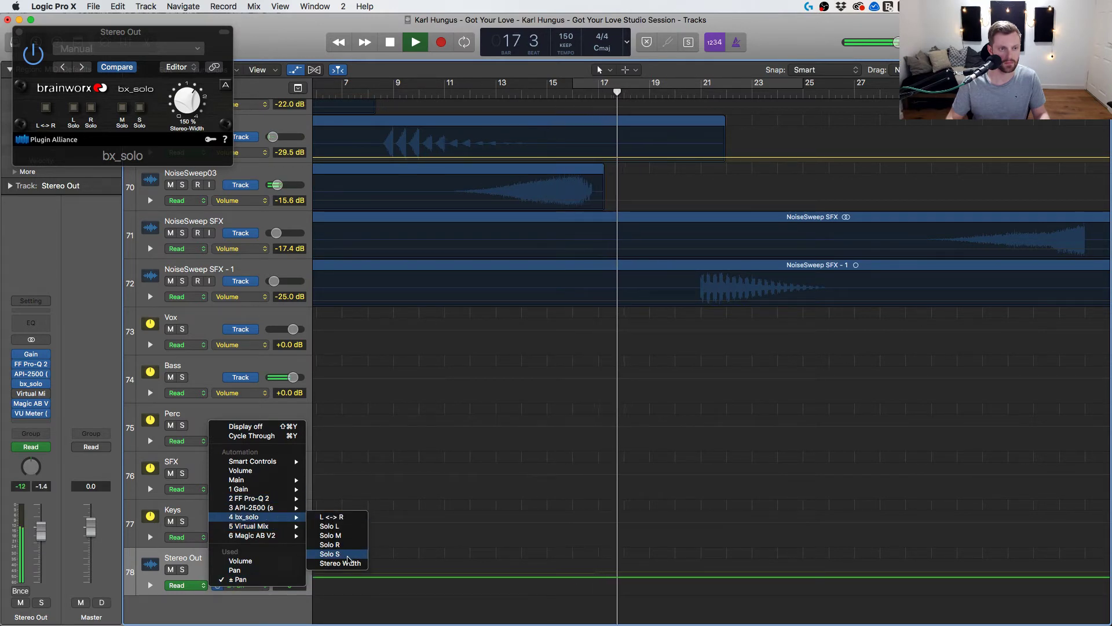
key("Escape")
key("Escape")
key("space")
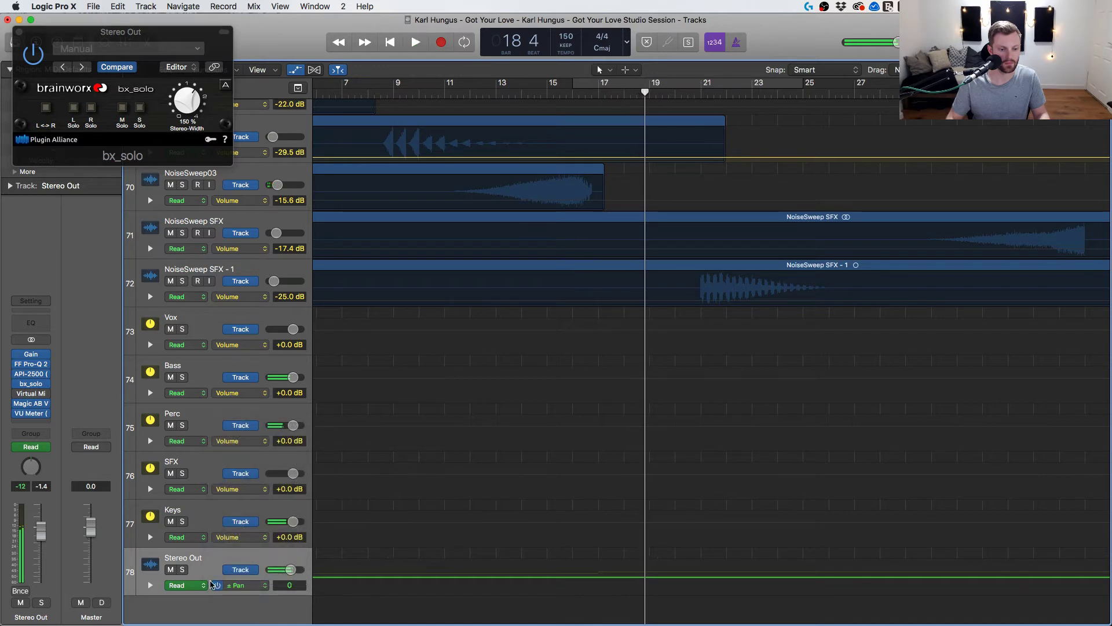
left_click(201, 586)
left_click(195, 603)
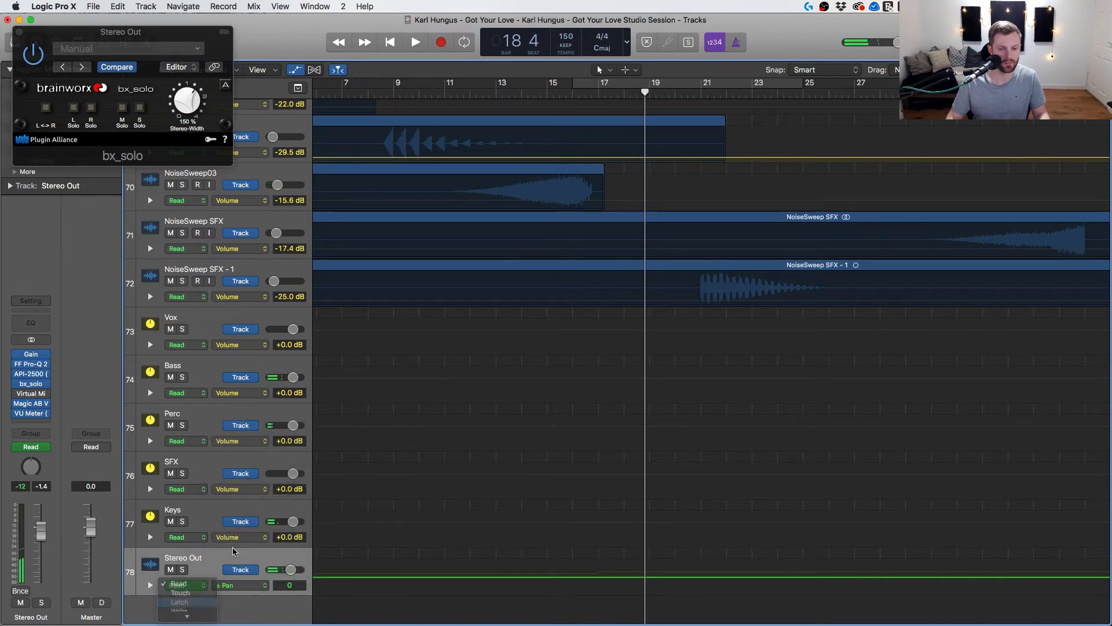
Record bx_solo bypass automation by switching it back on during playback from bar 15.
left_click(560, 94)
left_click(42, 55)
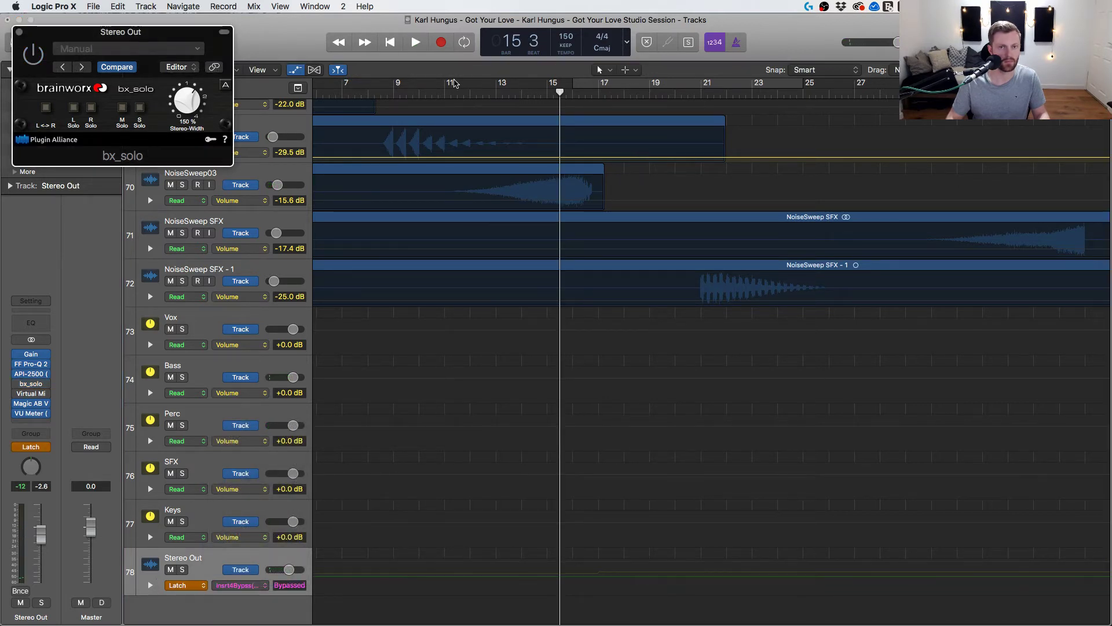
key("space")
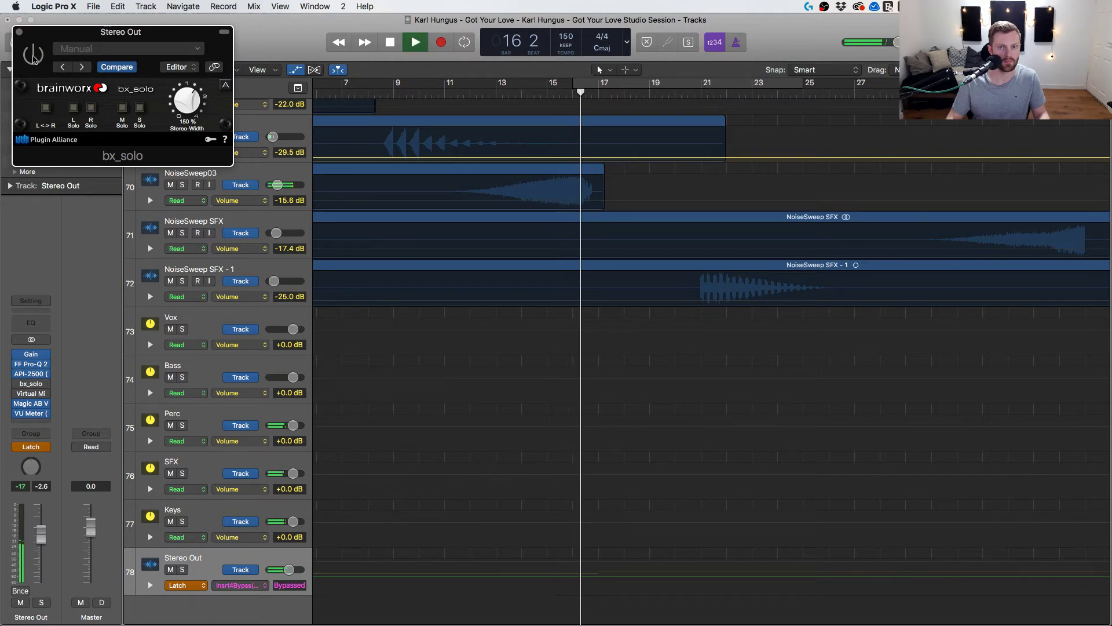
left_click(33, 56)
key("space")
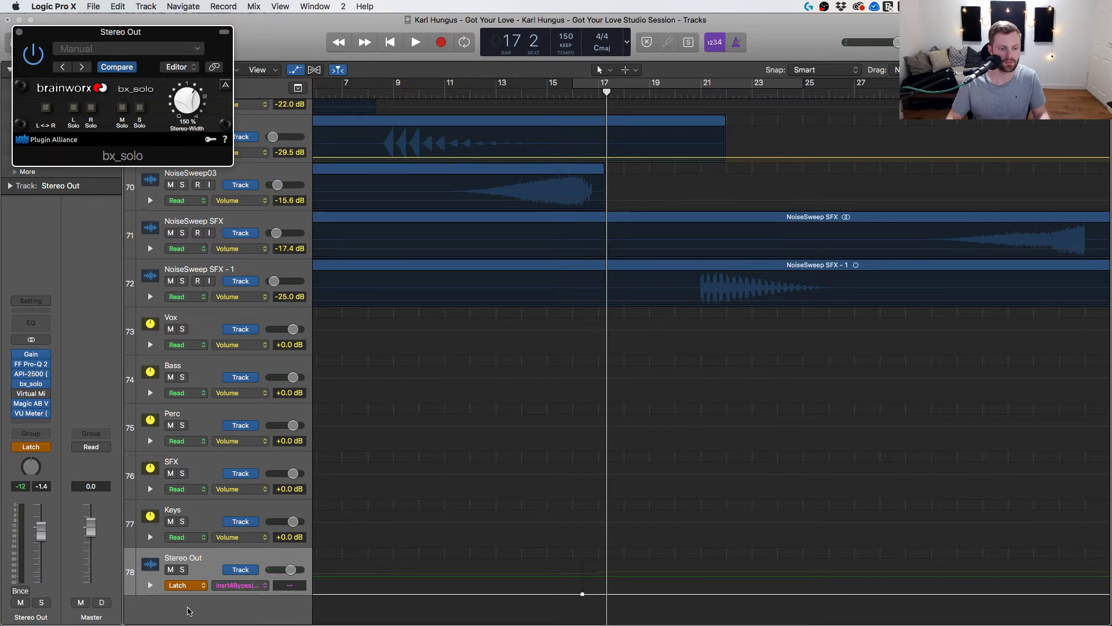
Return Stereo Out to Read and raise the automation point to the Bypassed level.
left_click(193, 587)
left_click(186, 565)
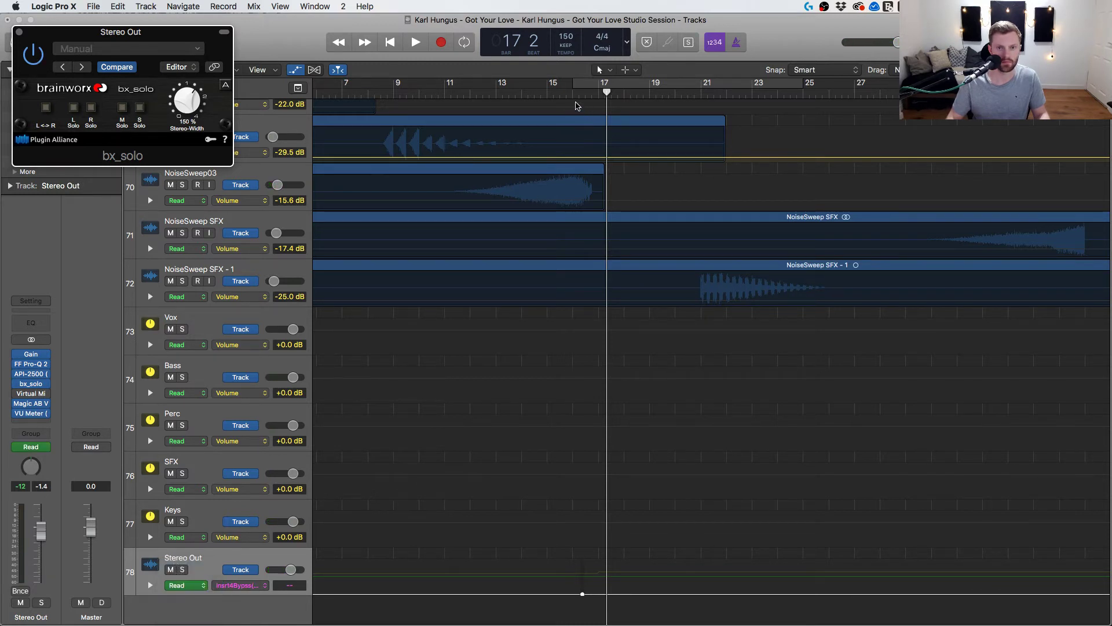
left_click(569, 91)
key("space")
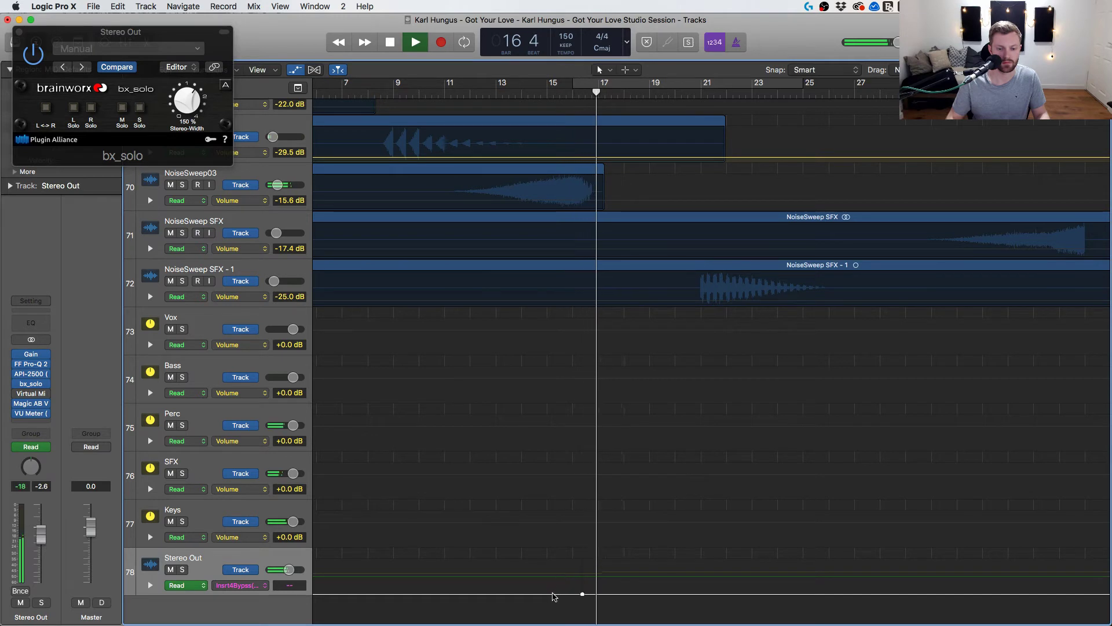
mouse_move(582, 594)
left_mouse_down()
mouse_move(583, 561)
mouse_move(589, 592)
left_mouse_up()
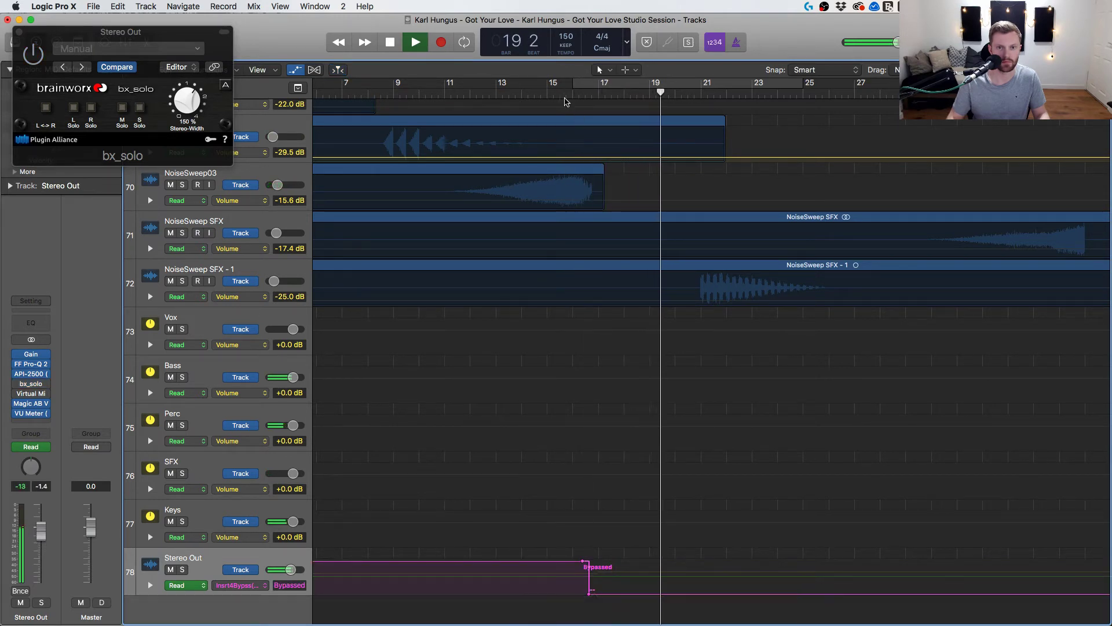
Shift the bx_solo bypass change later to about bar 16 3, verify it, and close the plugin.
left_click(560, 90)
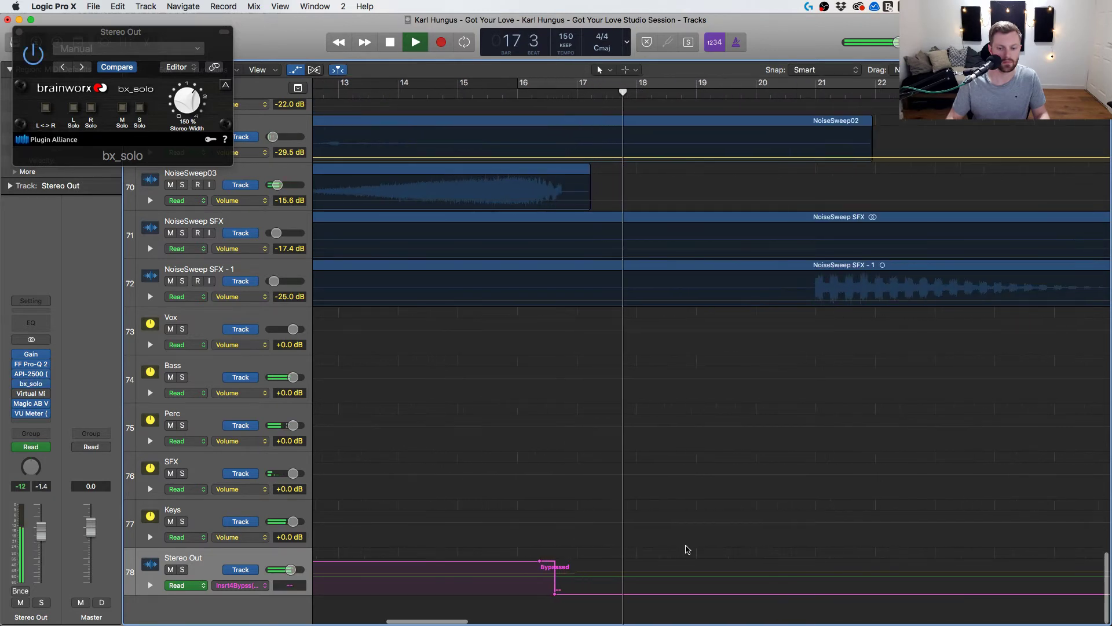
key("super+Right")
key("super+Right")
left_click_drag(501, 579, 544, 581)
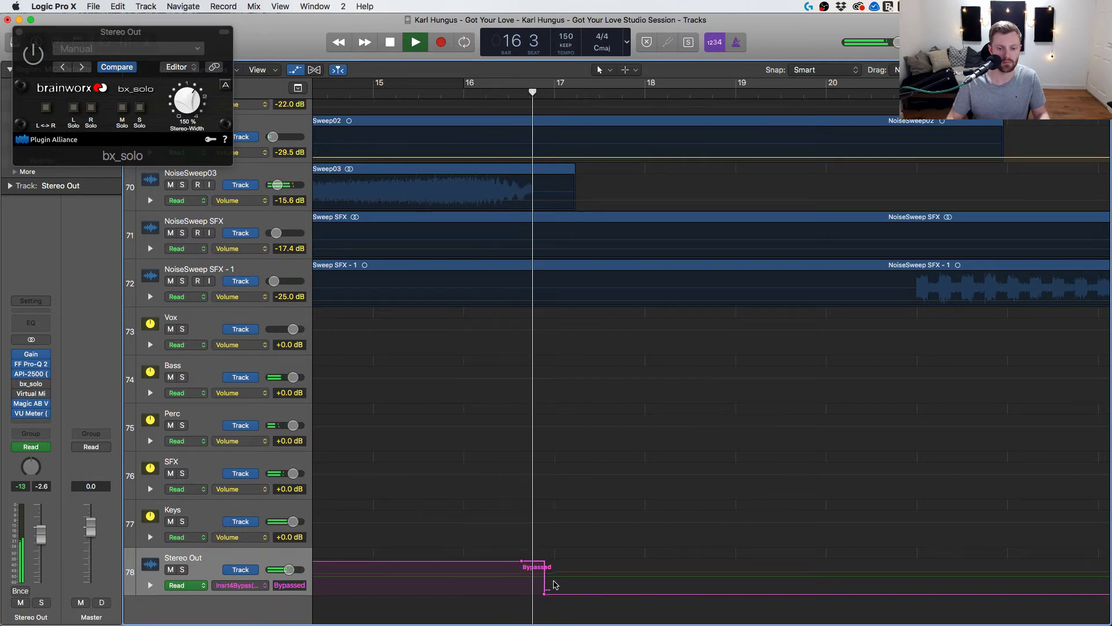
left_click(545, 580)
key("space")
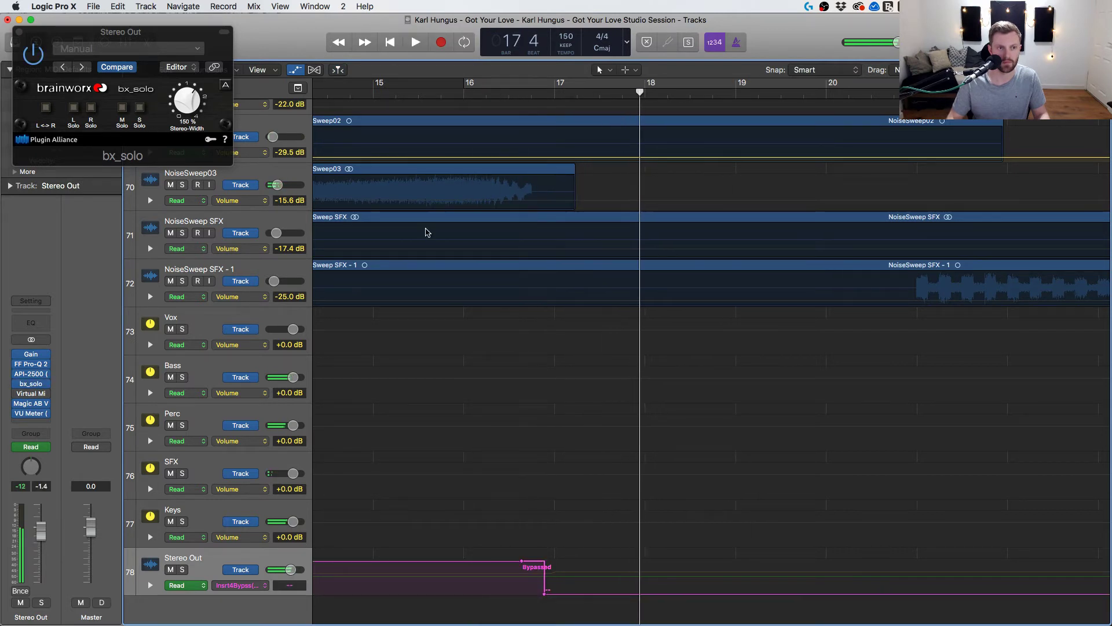
left_click(423, 96)
key("space")
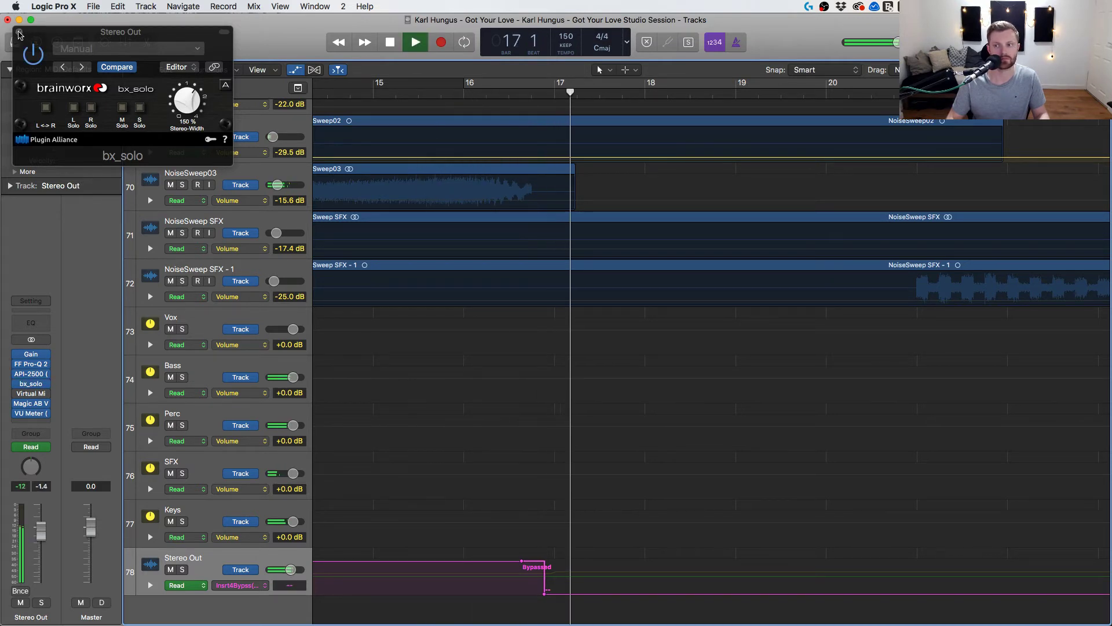
left_click(20, 33)
Zoom out and solo the NoiseSweep03 track from bar 15.
scroll(457, 352, "left", 10)
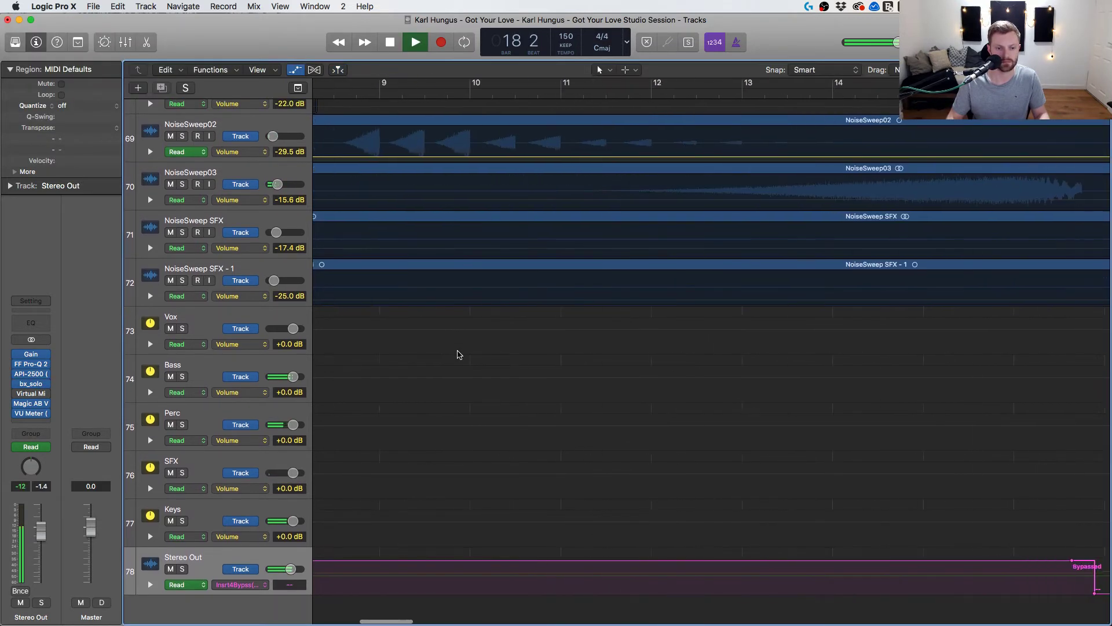
scroll(459, 355, "down", 8)
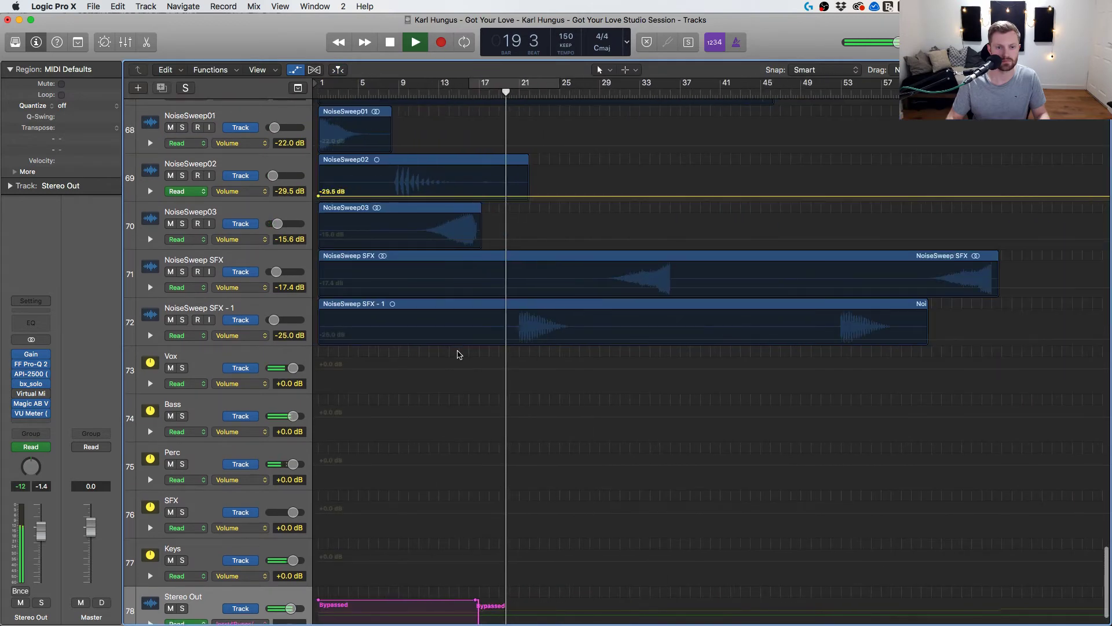
scroll(459, 342, "up", 12)
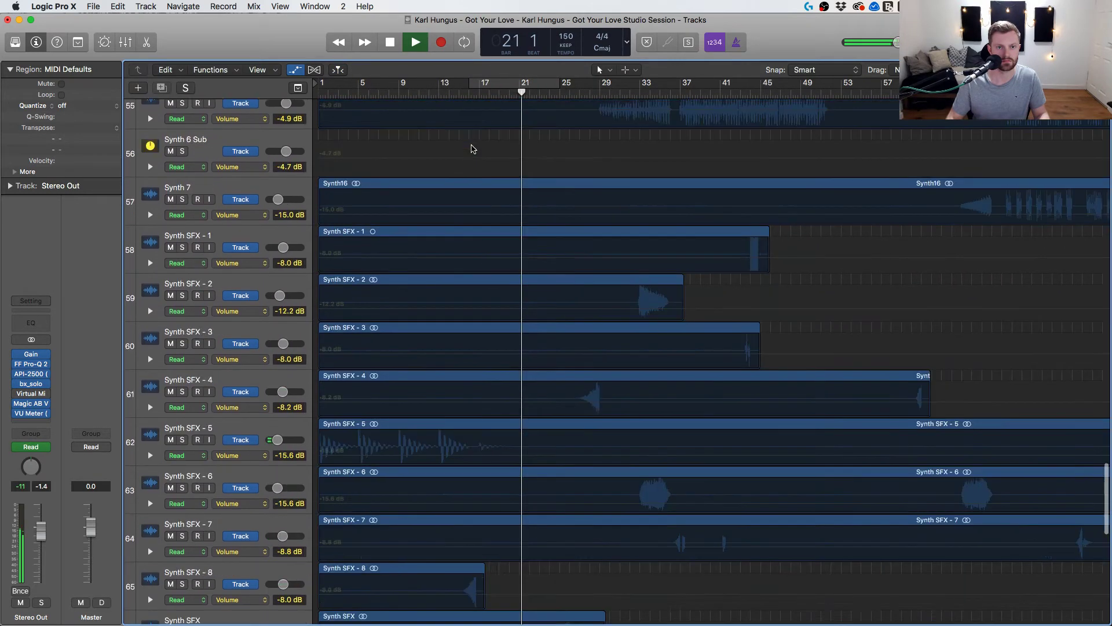
scroll(471, 149, "up", 10)
left_click(460, 87)
scroll(620, 225, "up", 3)
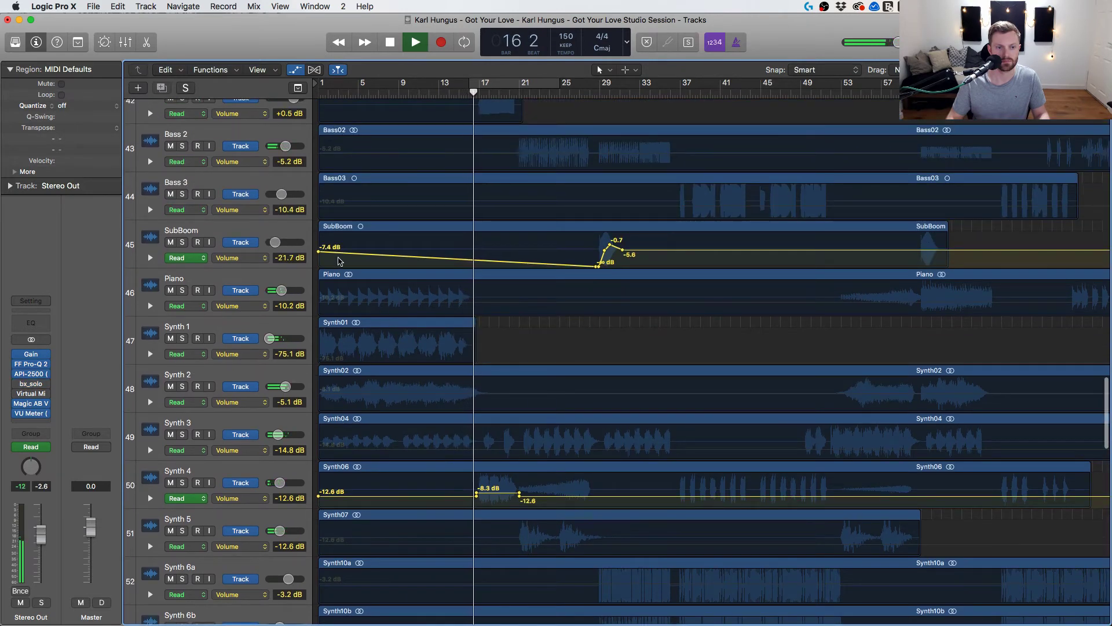
scroll(491, 290, "down", 18)
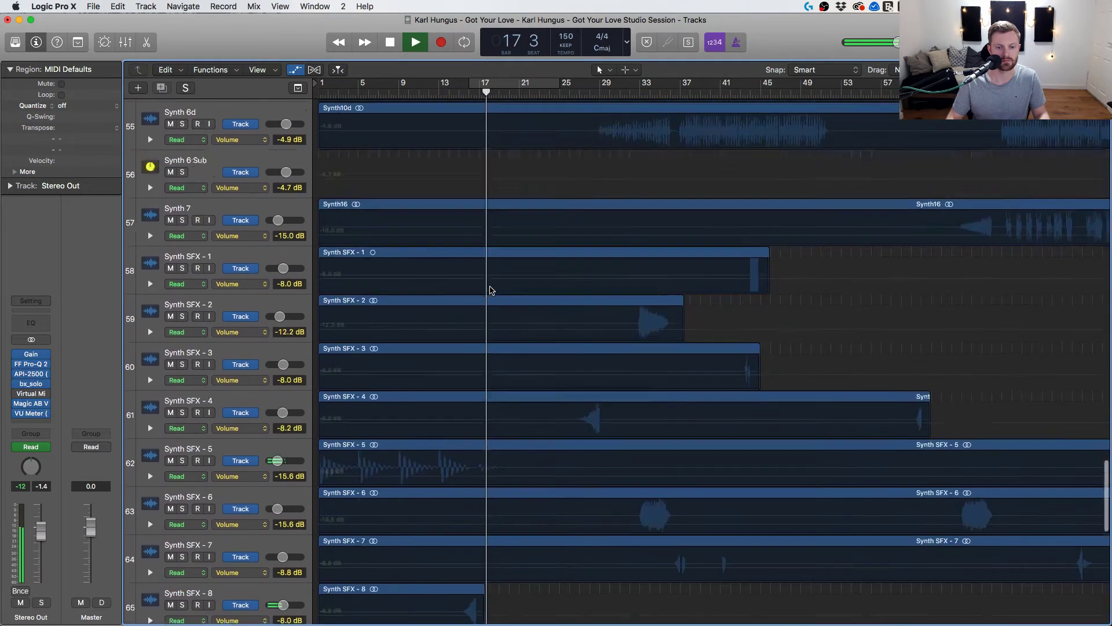
scroll(490, 290, "down", 6)
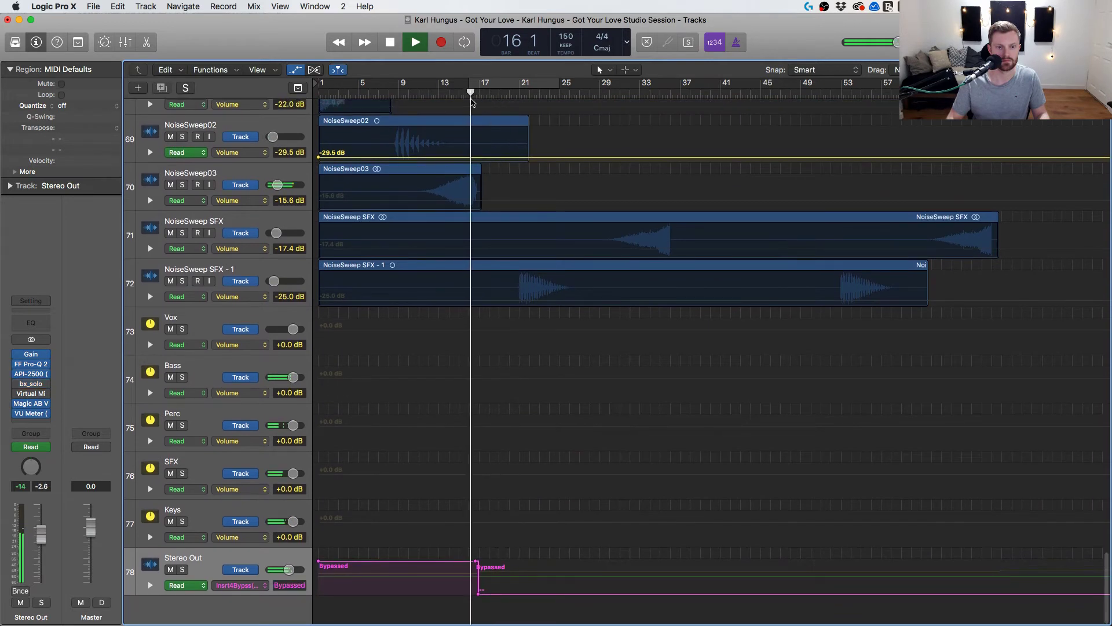
scroll(436, 266, "up", 1)
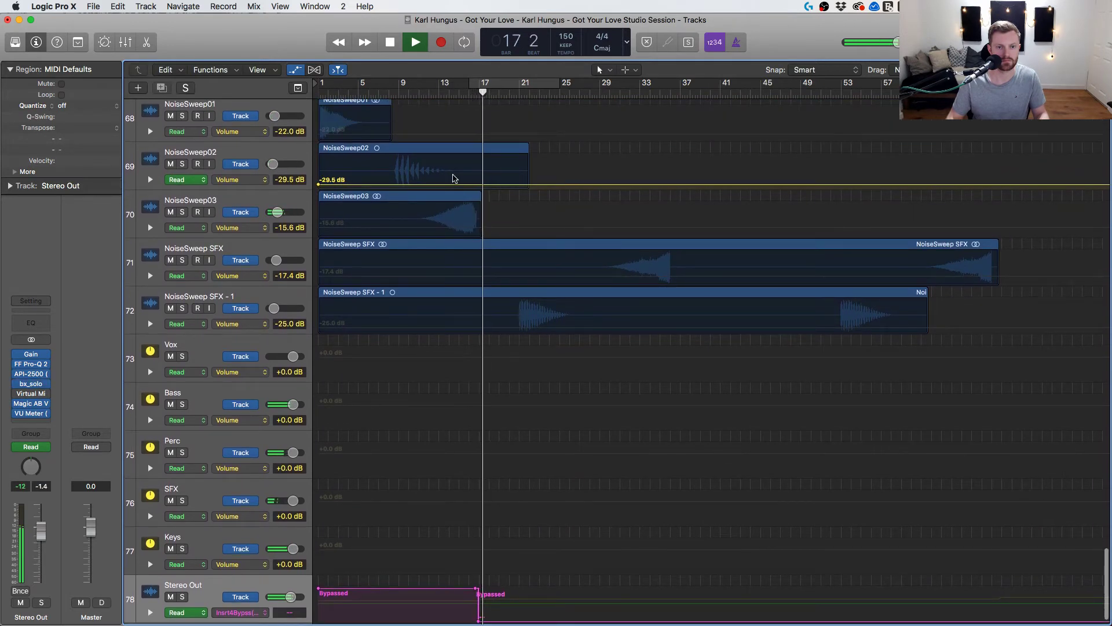
left_click(182, 213)
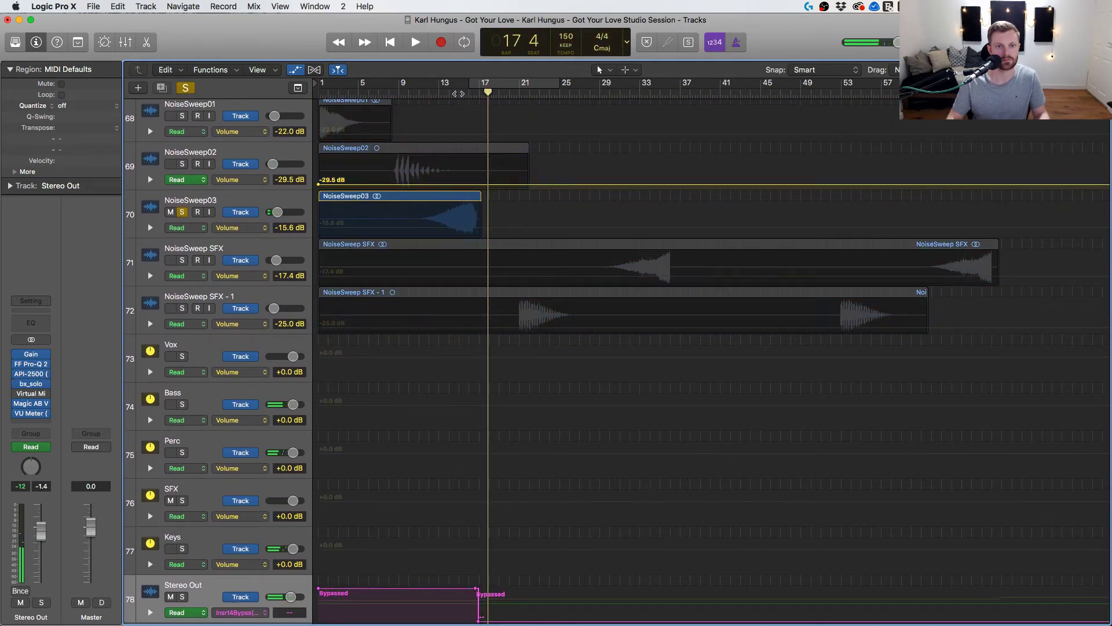
left_click(236, 207)
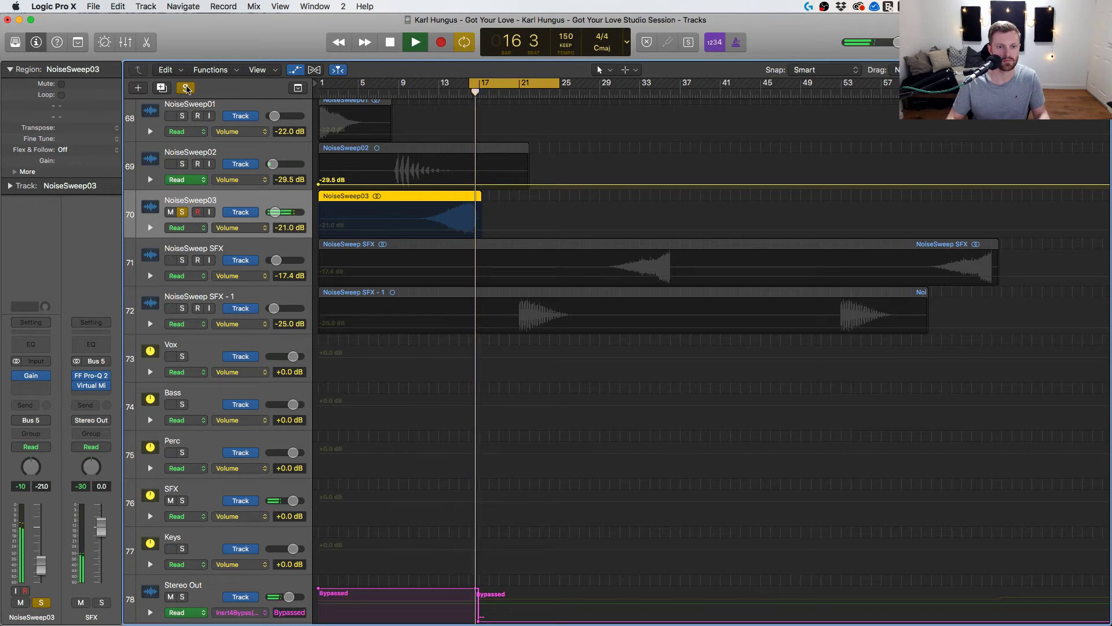
Clear all solos, briefly solo Synth SFX - 8, then select it.
left_click(186, 88)
scroll(365, 190, "up", 10)
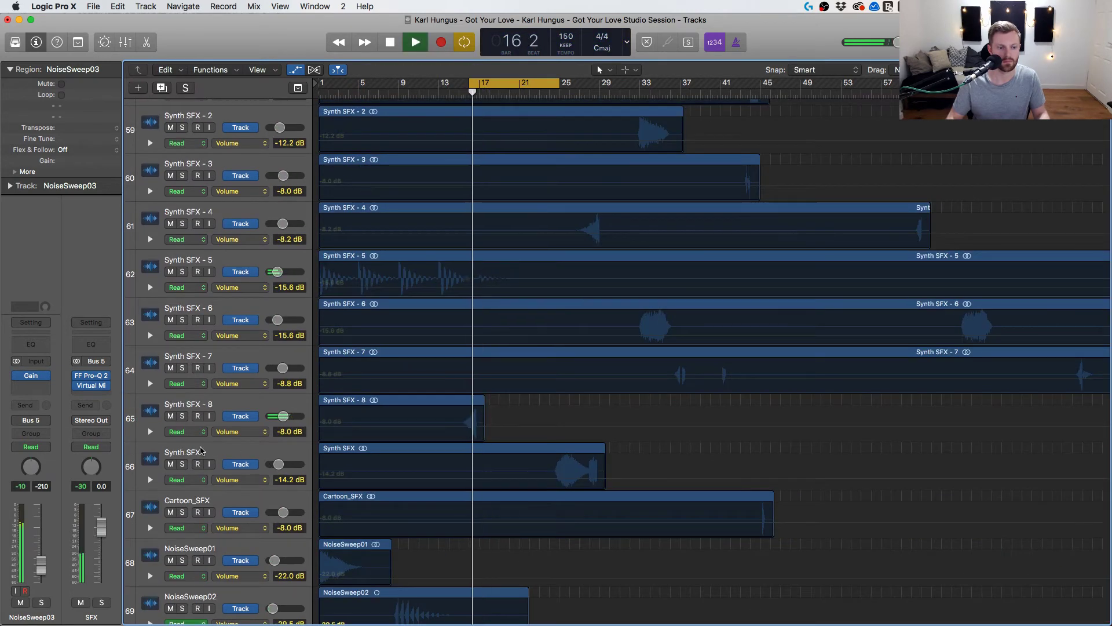
left_click(183, 416)
left_click(183, 416)
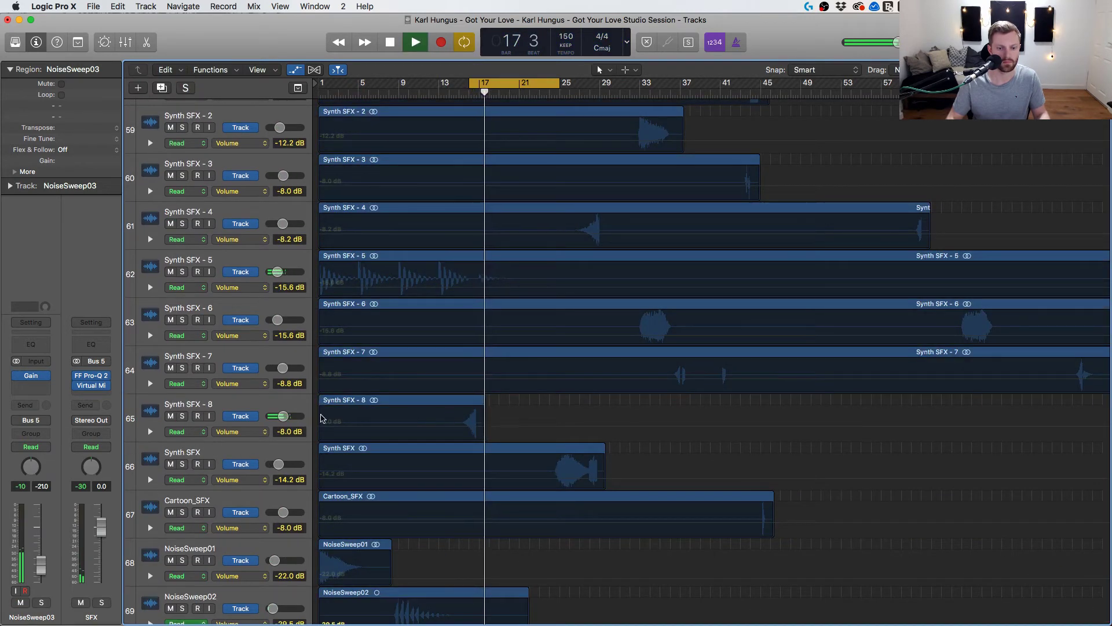
left_click(236, 409)
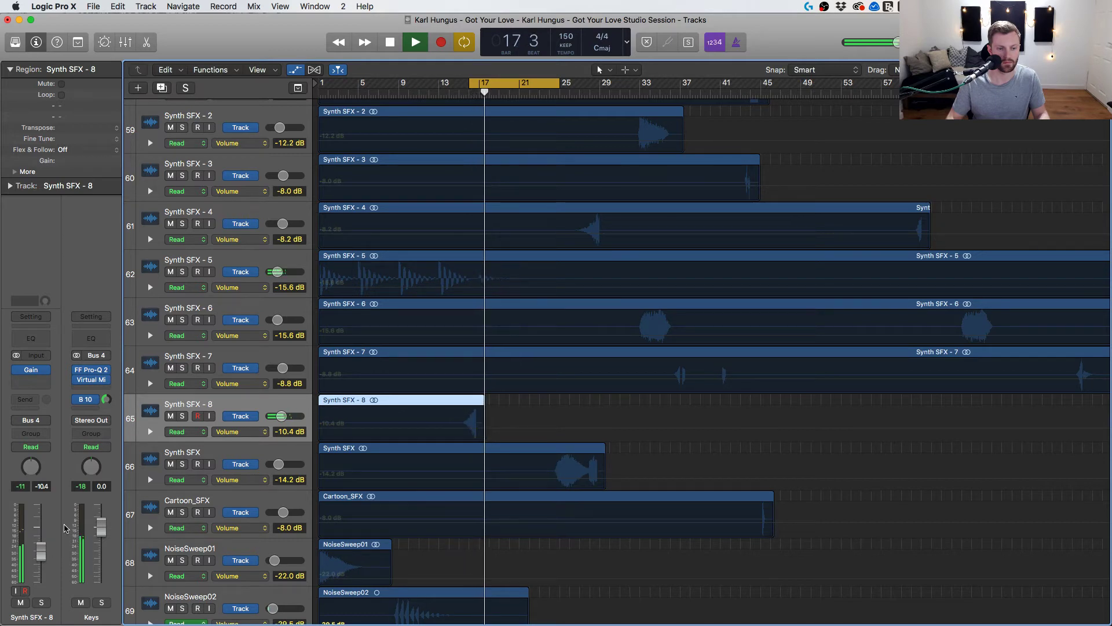
Cycle bars 13 to 35 during playback, then switch Cycle off with C.
scroll(449, 357, "up", 10)
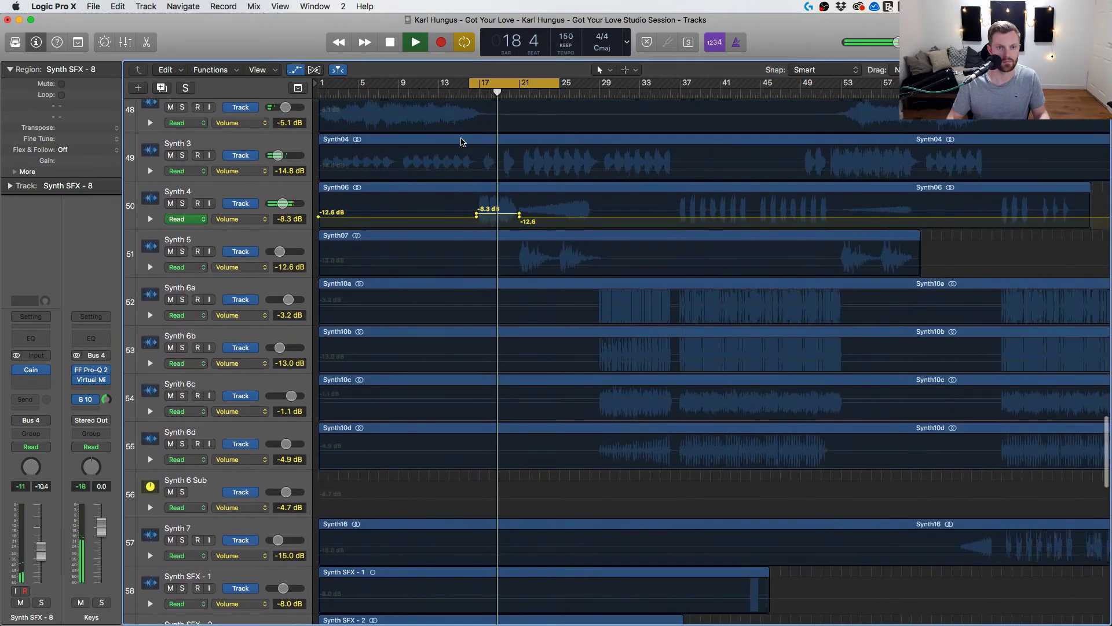
left_click_drag(450, 88, 664, 86)
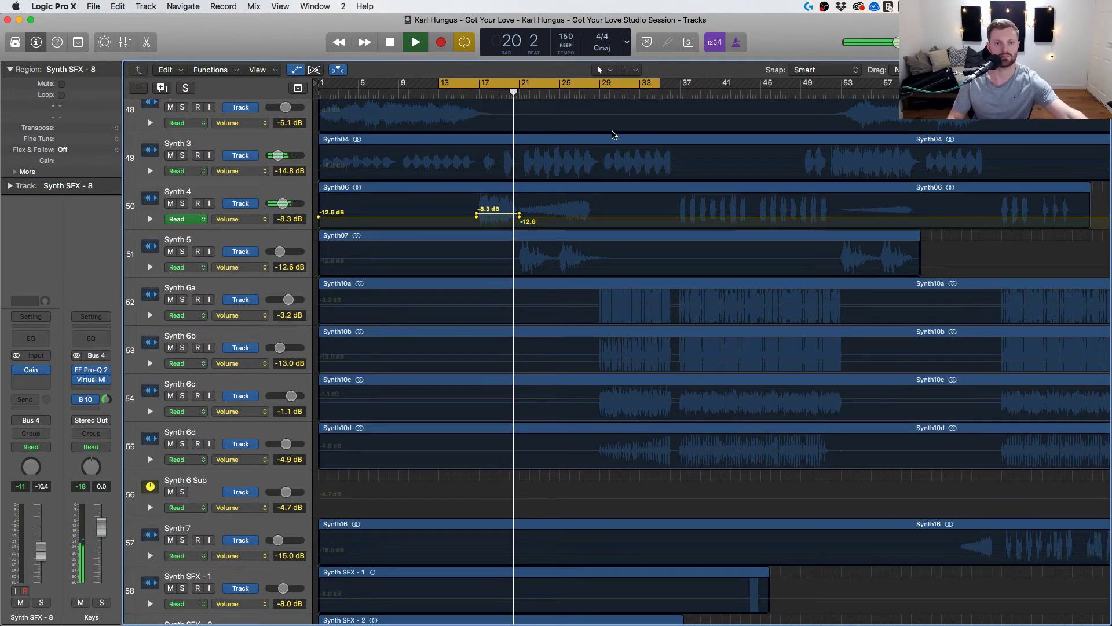
key("c")
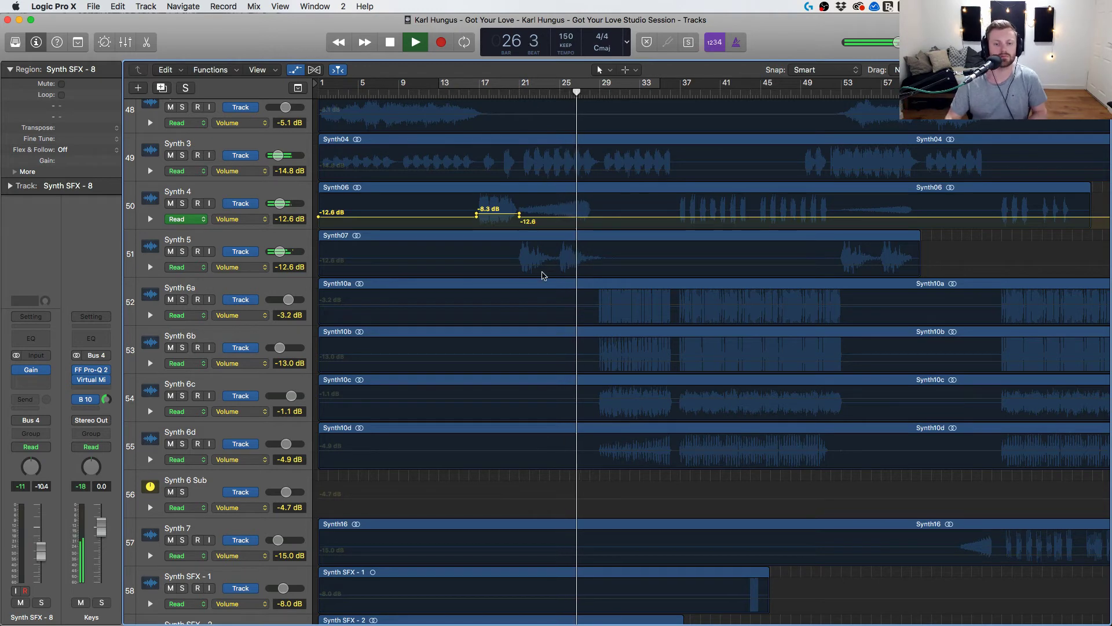
scroll(543, 272, "down", 2)
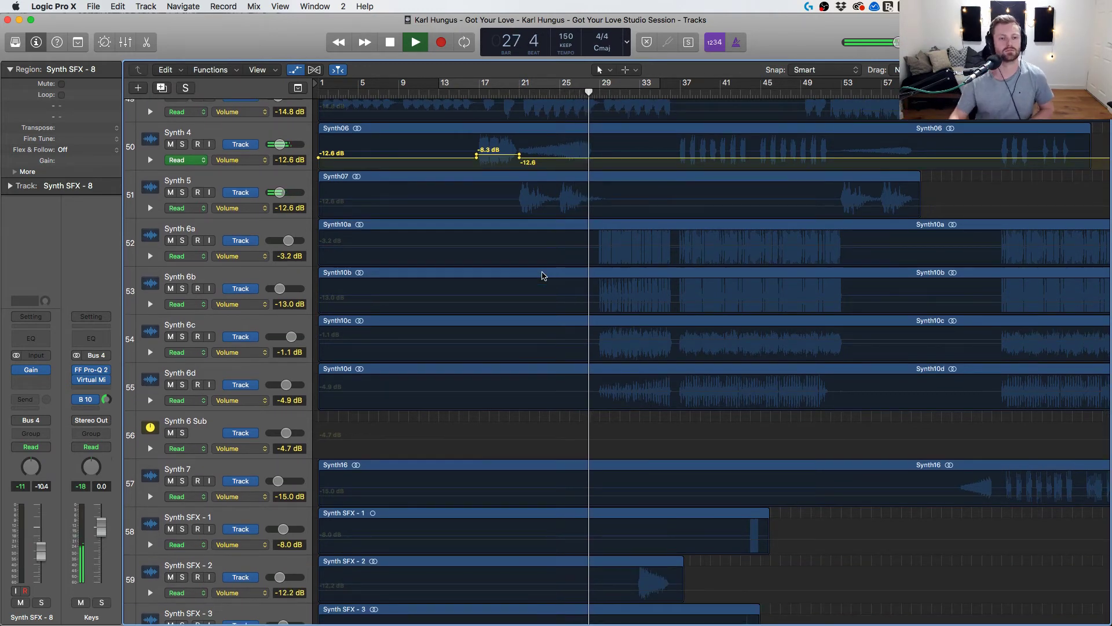
scroll(543, 275, "down", 3)
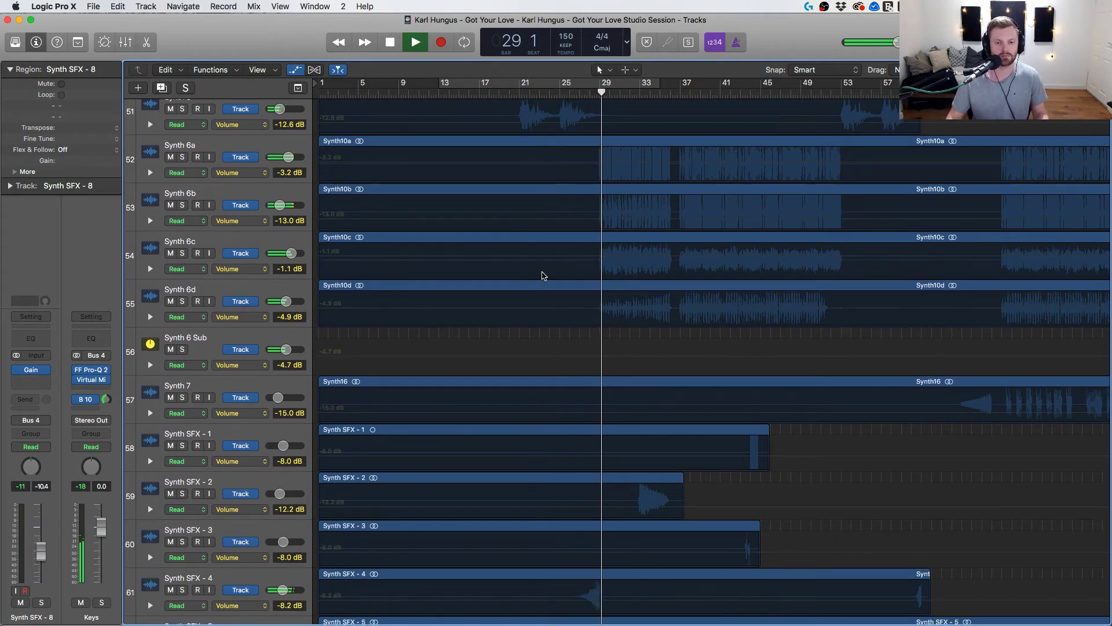
scroll(544, 284, "up", 20)
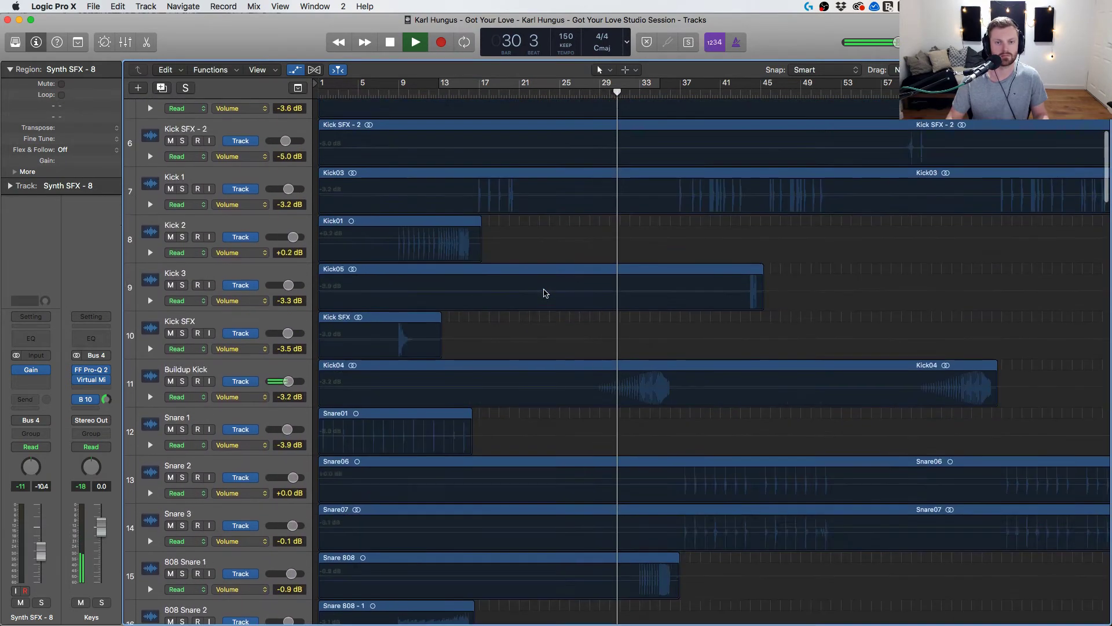
scroll(542, 293, "up", 5)
Audition Vox 2 soloed, then add a Vox 2 send to Bus 12 → M Delay.
left_click(183, 169)
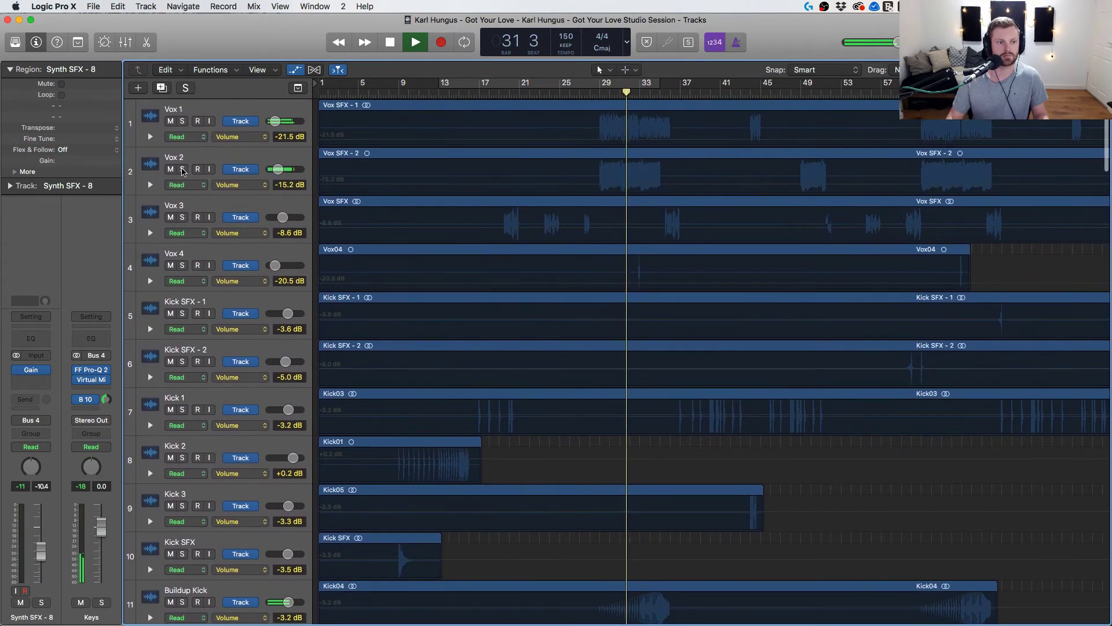
left_click(194, 164)
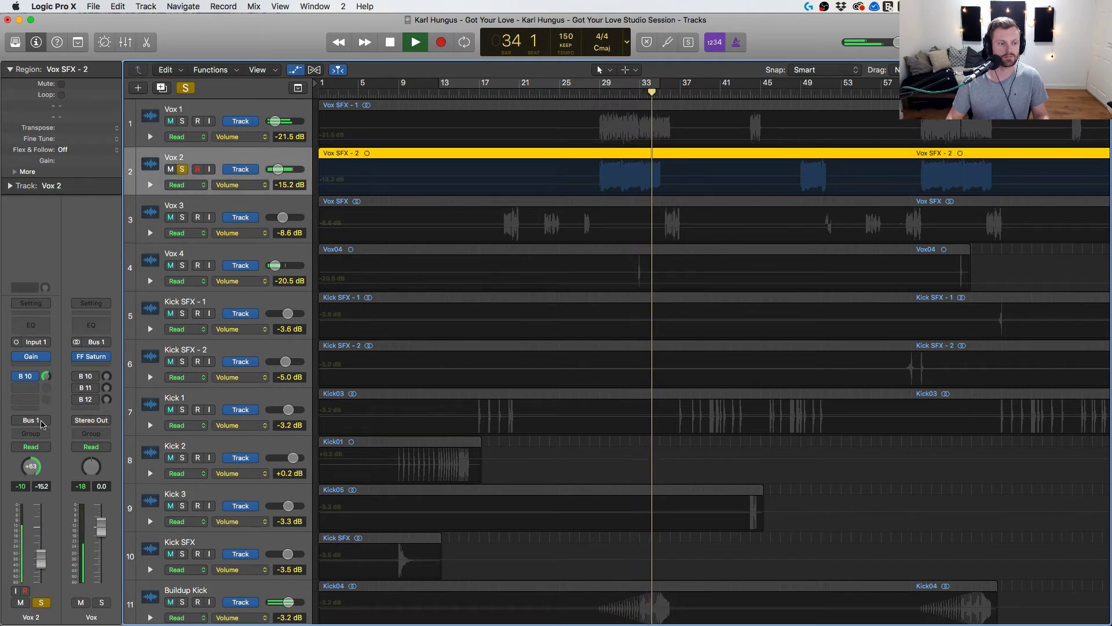
left_click(182, 169)
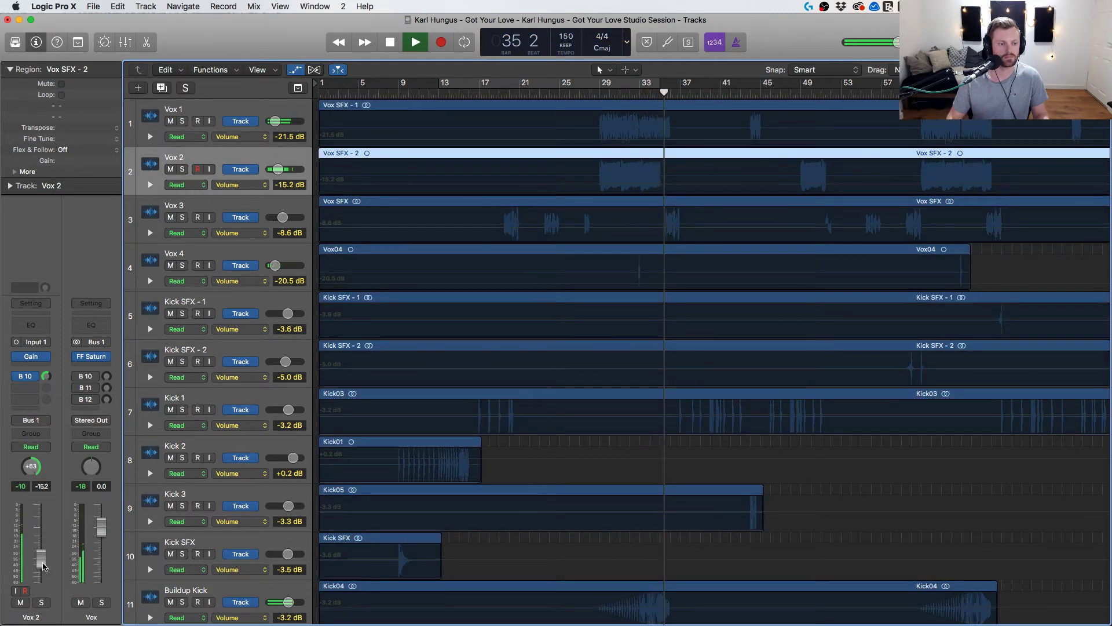
left_click(32, 388)
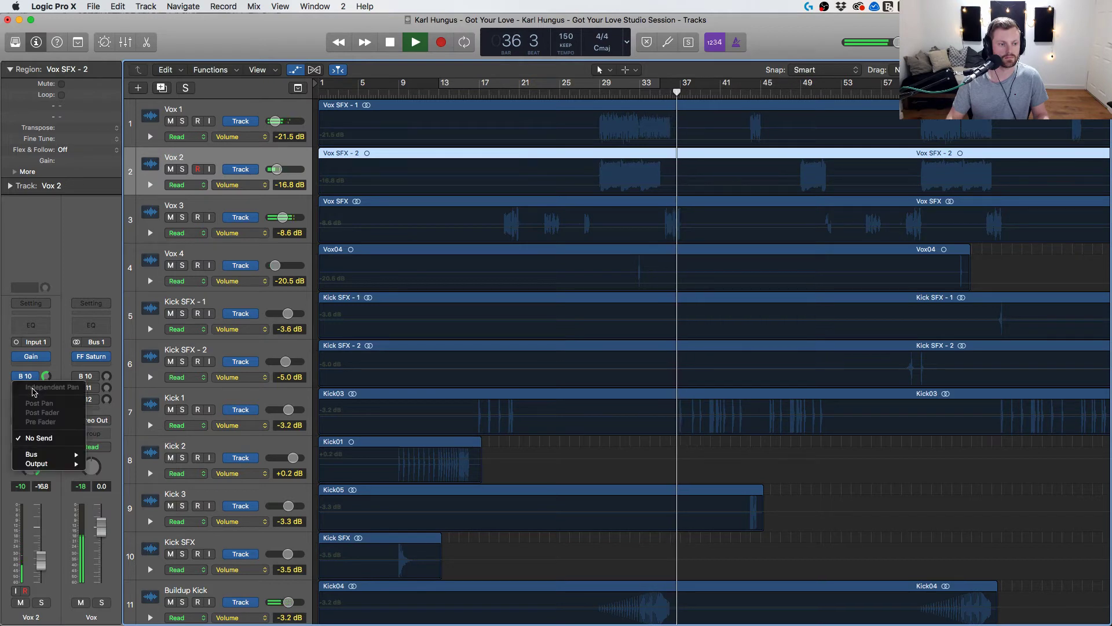
mouse_move(63, 454)
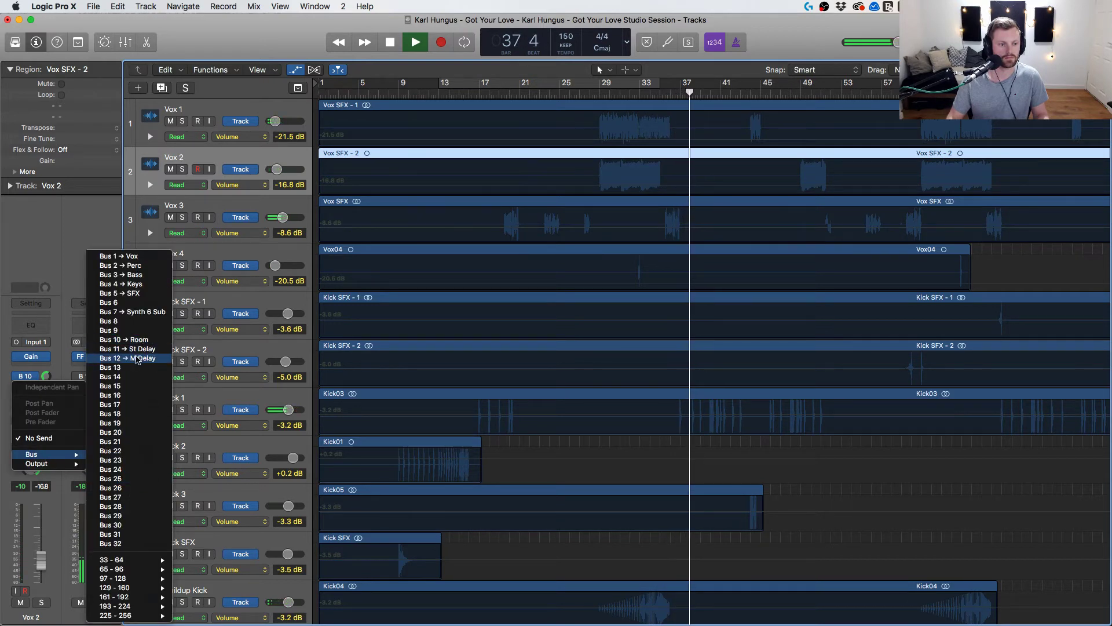
left_click(139, 358)
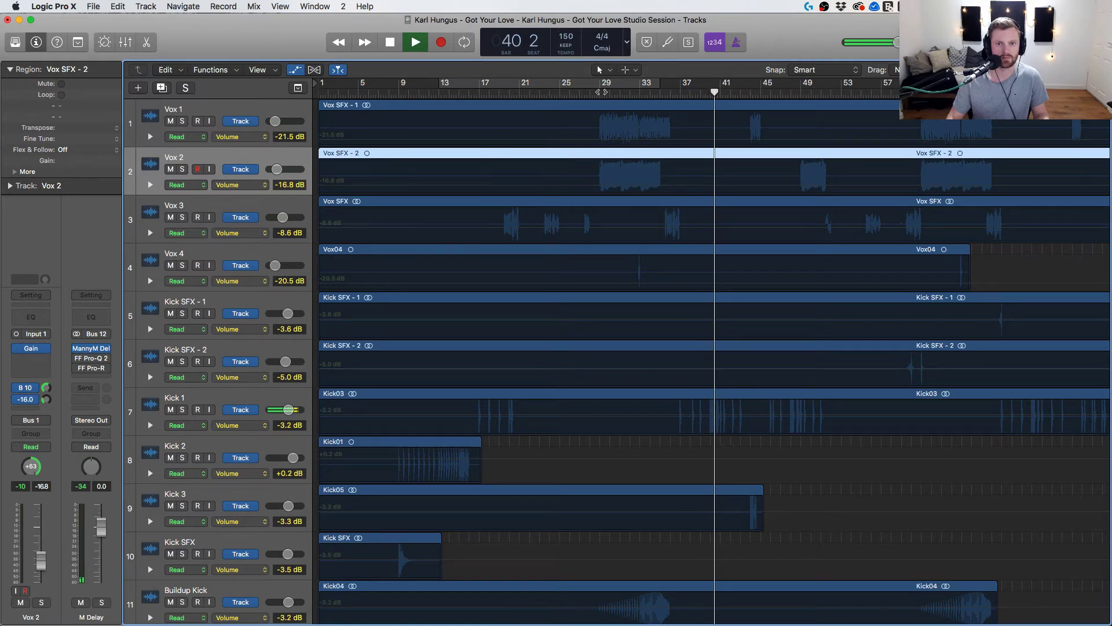
Lower the Vox 2 fader to about -23 dB and check its Bus 10 Room reverb send.
left_click(589, 93)
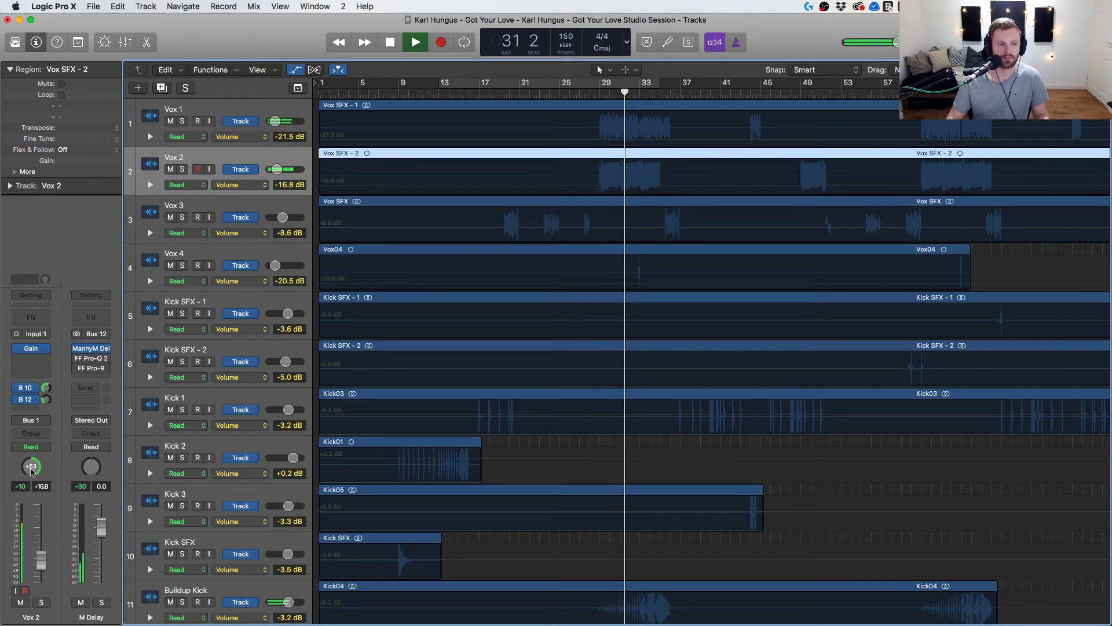
left_click_drag(36, 551, 37, 560)
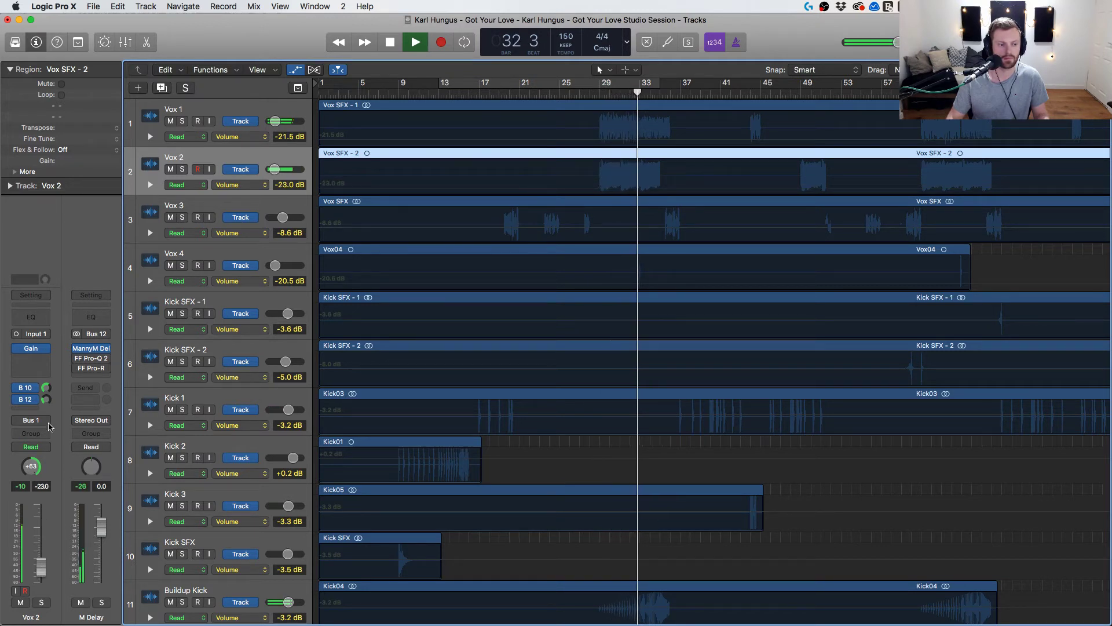
left_click(46, 387)
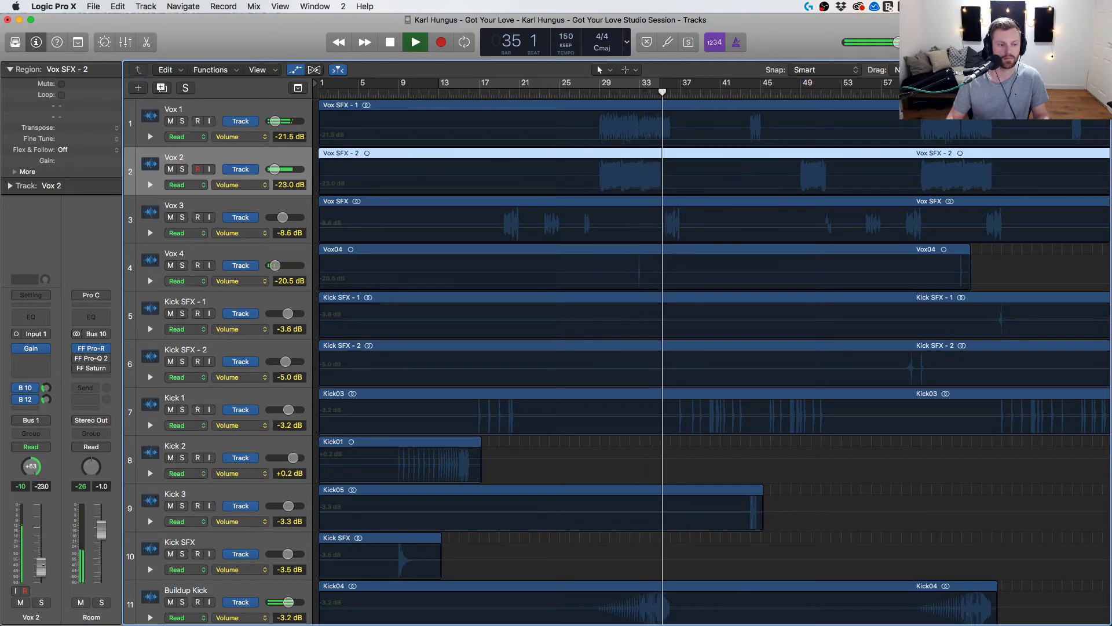
scroll(539, 313, "down", 3)
scroll(540, 311, "up", 3)
scroll(541, 311, "right", 1)
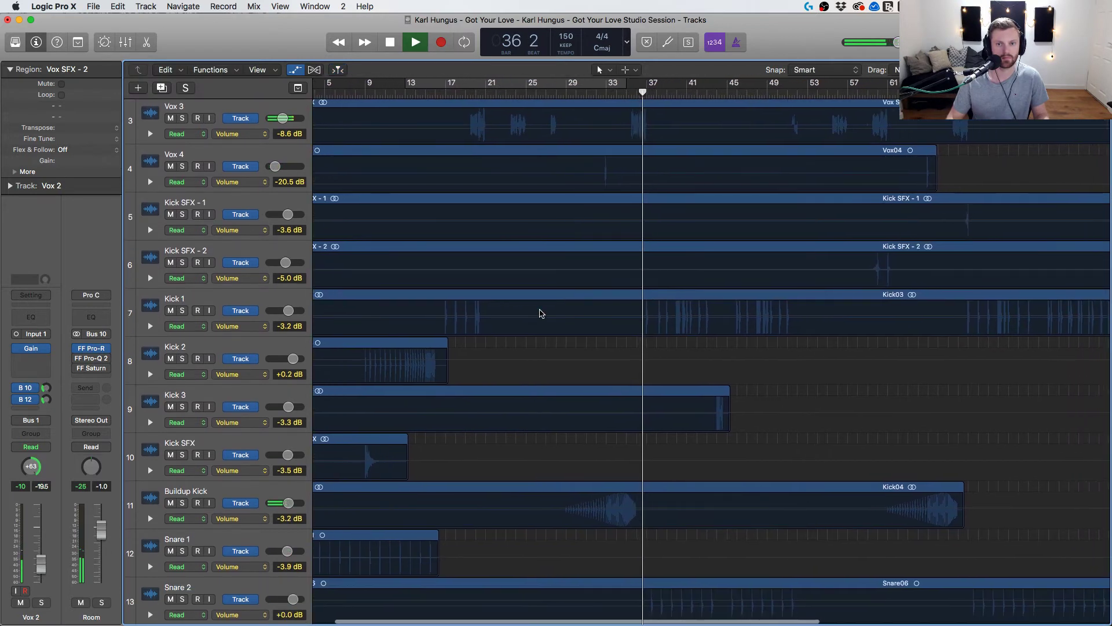
left_click(242, 202)
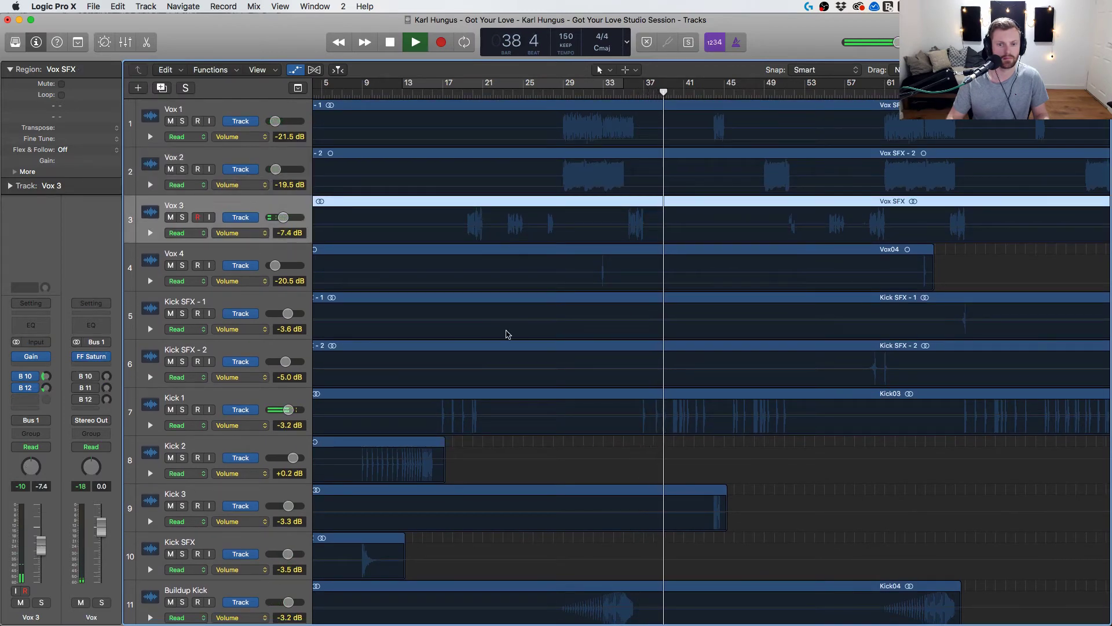
Show the Stereo Out Volume automation lane and add a -1.4 dB point.
scroll(506, 334, "down", 20)
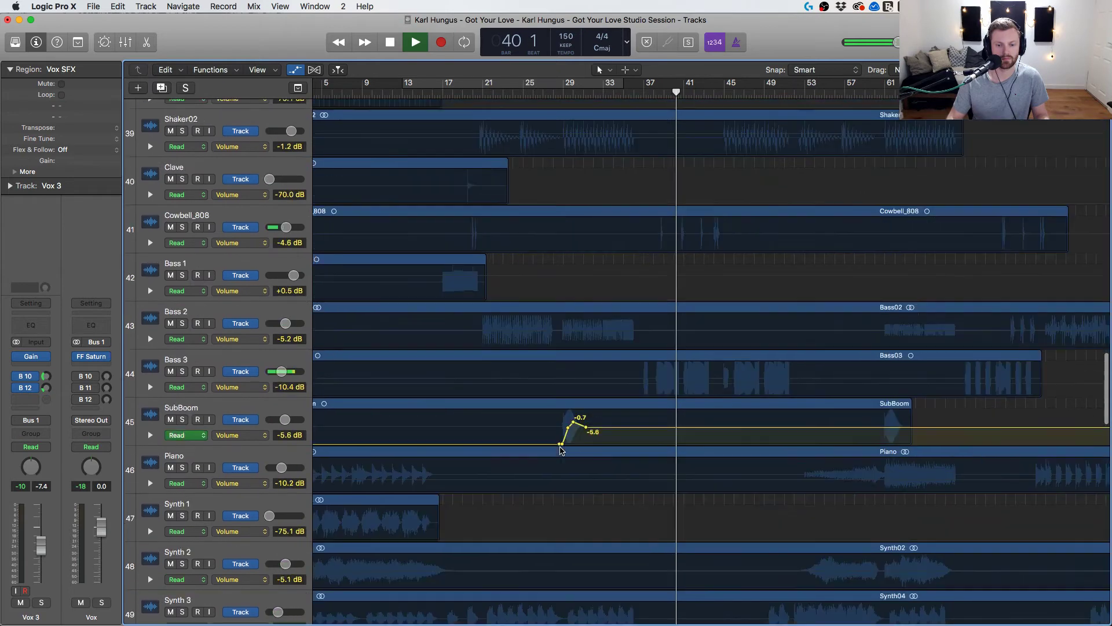
scroll(610, 586, "down", 20)
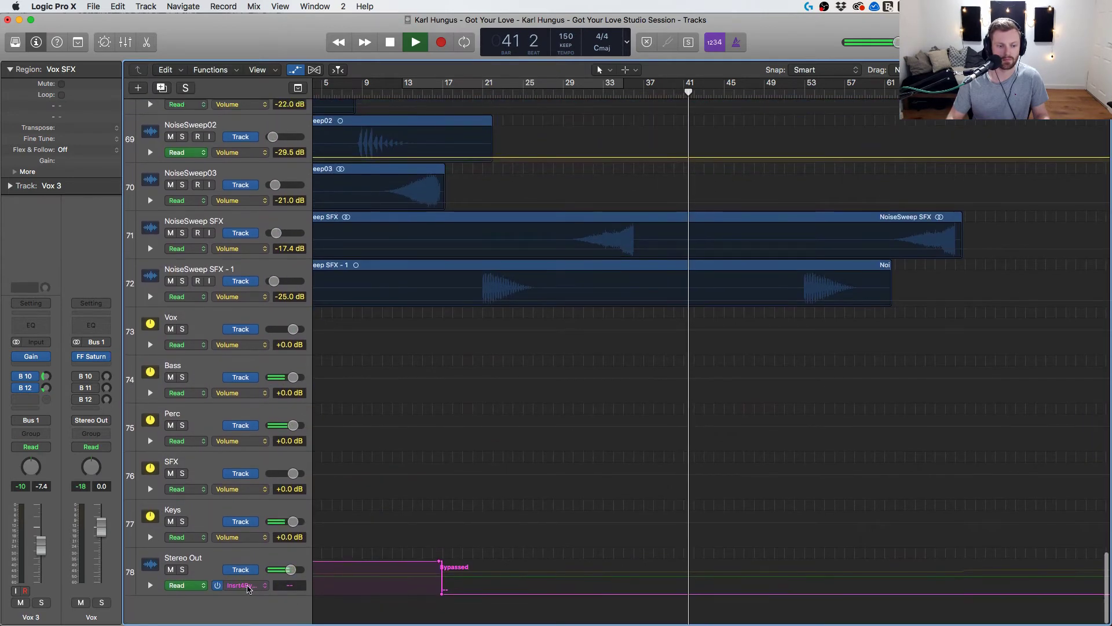
left_click(248, 585)
left_click(249, 559)
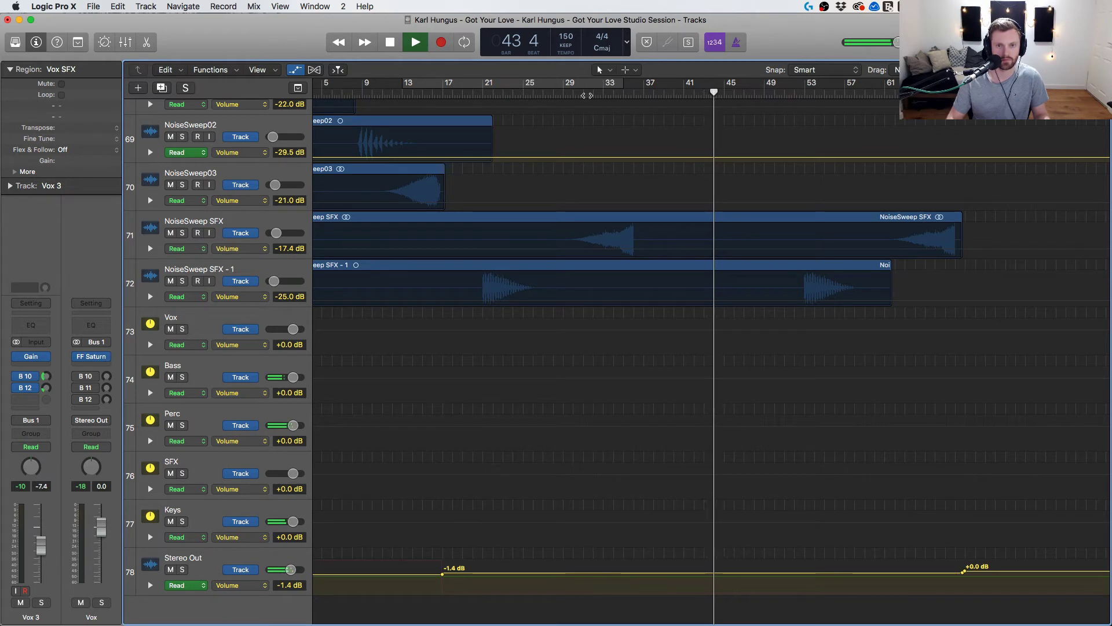
left_click(594, 94)
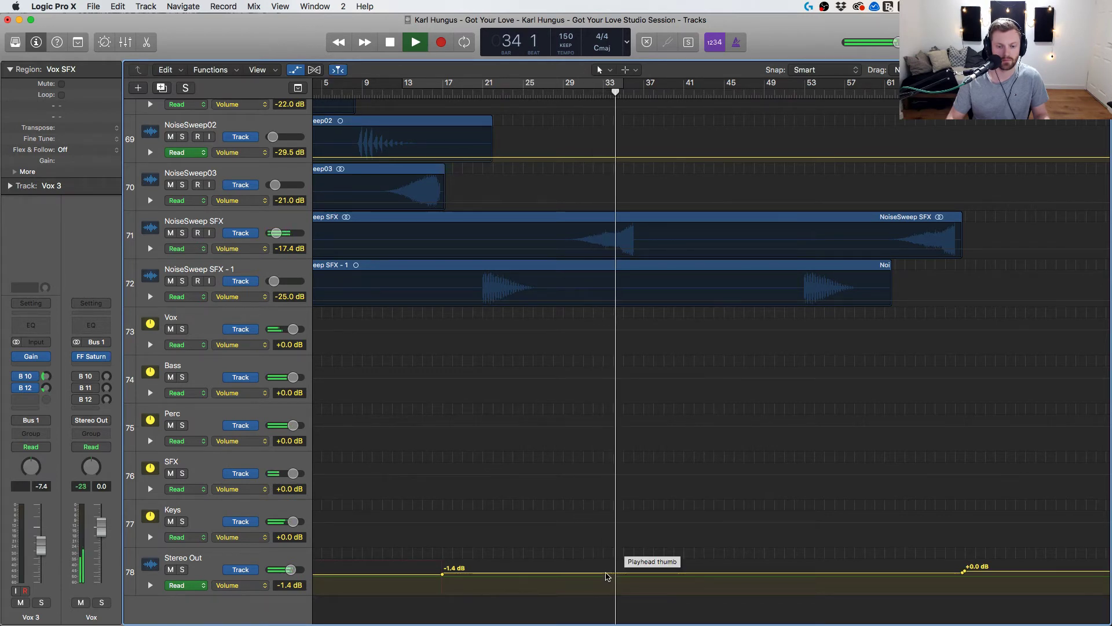
left_click(447, 93)
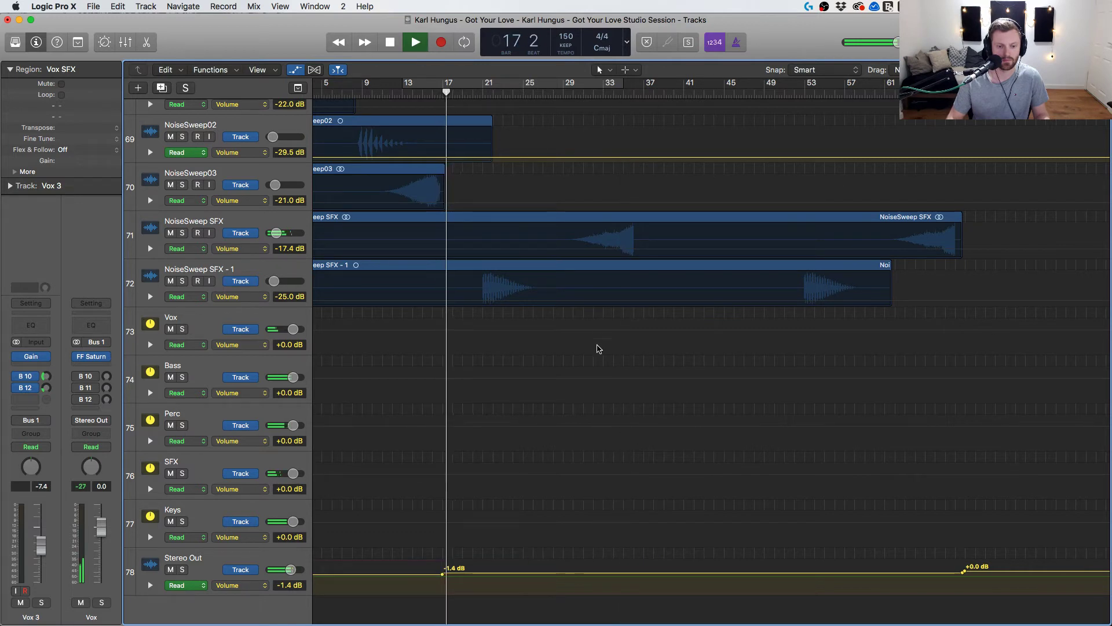
left_click(604, 572)
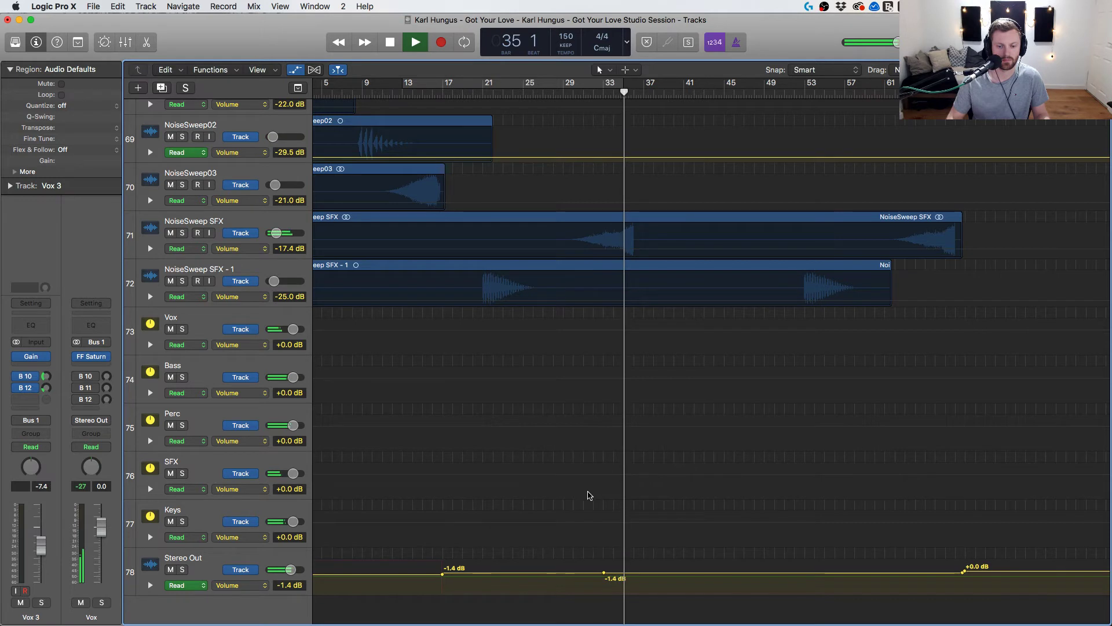
Delete the extra -1.4 dB node so the line slopes down to -3.7 dB near bar 37.
scroll(588, 494, "up", 5)
scroll(720, 556, "right", 5)
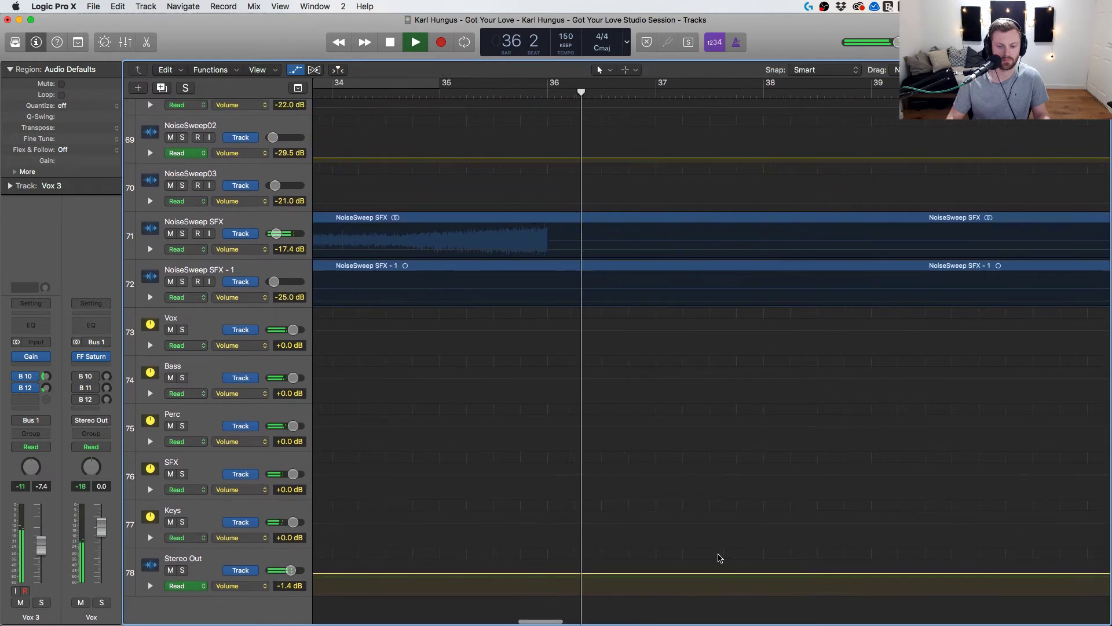
key("space")
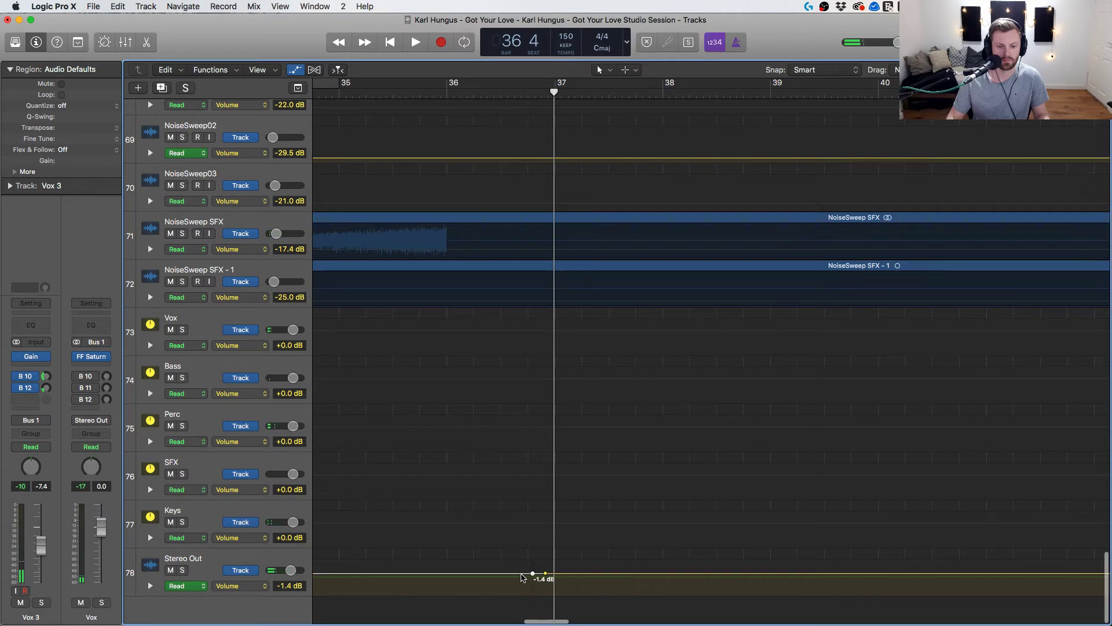
scroll(521, 578, "down", 5)
left_click(551, 574)
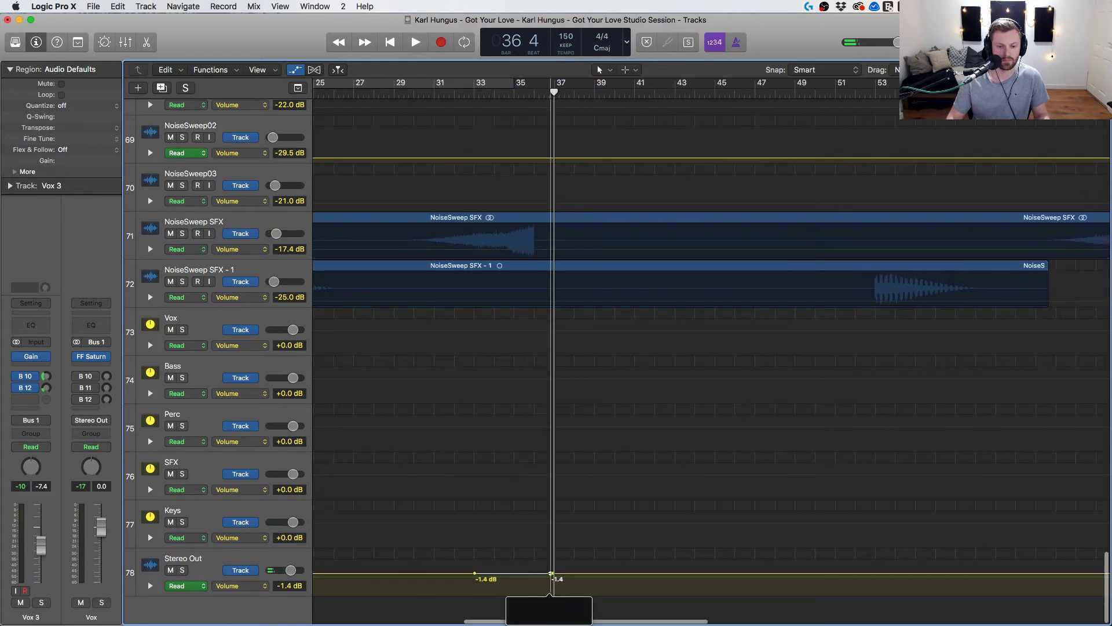
key("space")
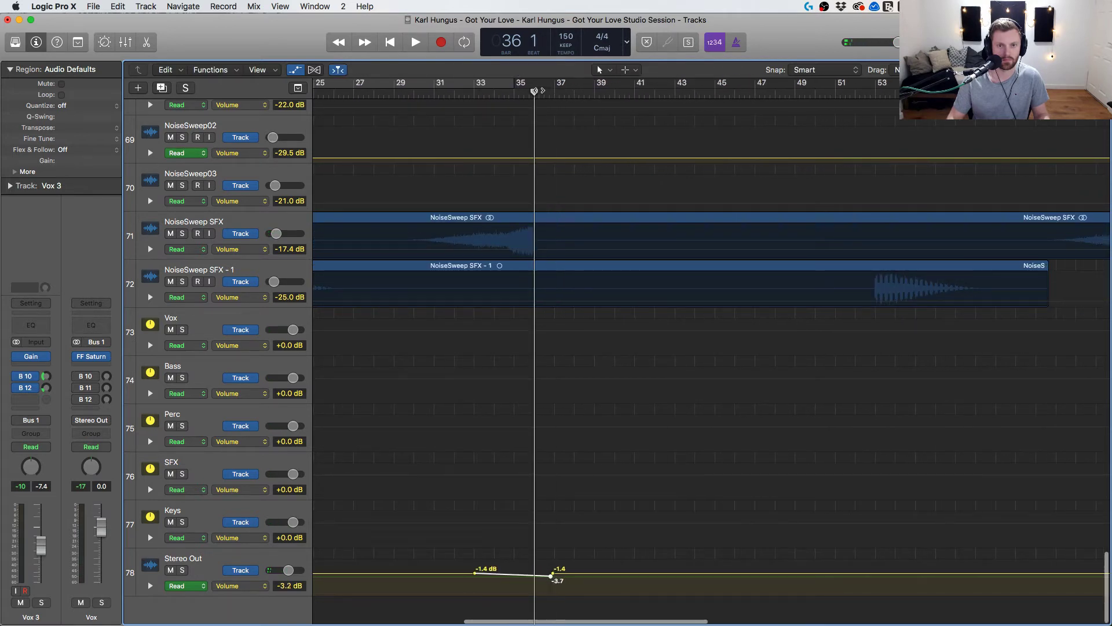
scroll(591, 423, "up", 5)
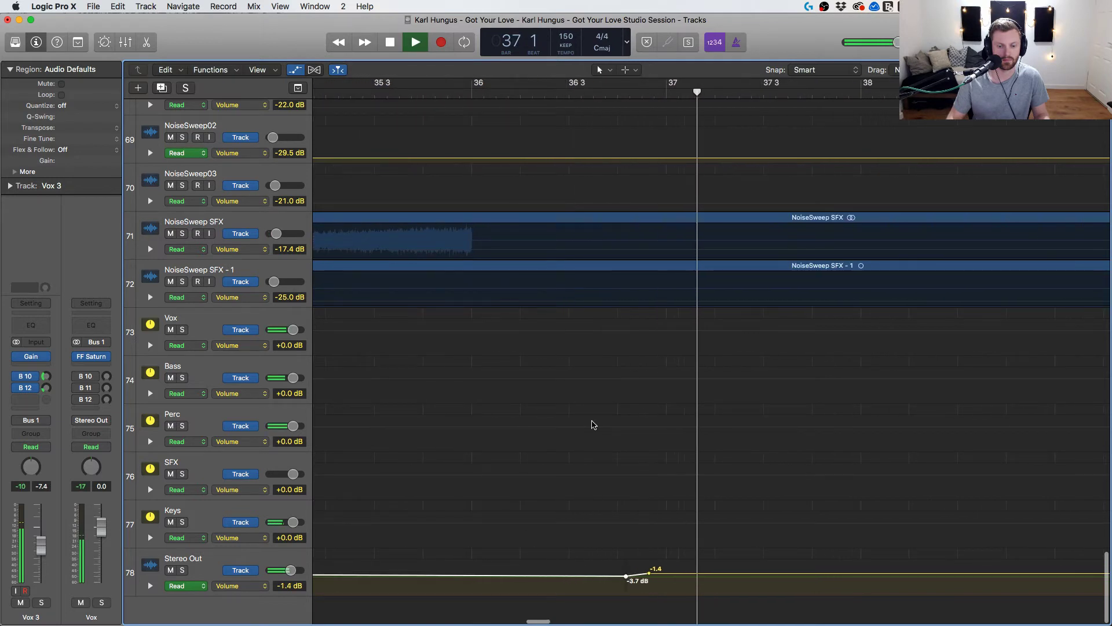
scroll(541, 265, "down", 8)
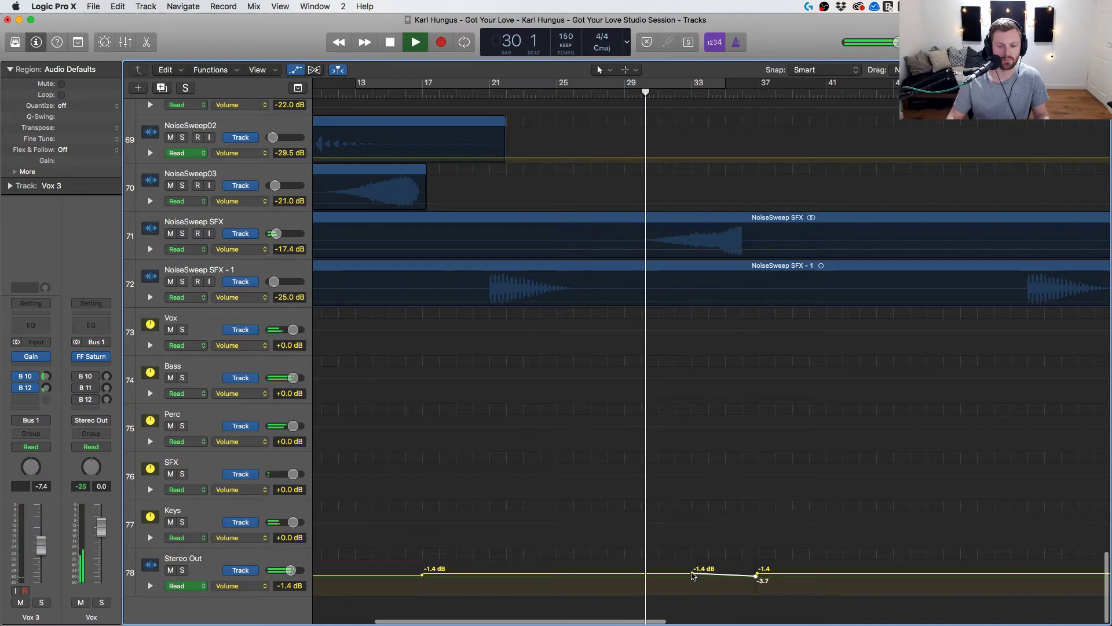
left_click(693, 574)
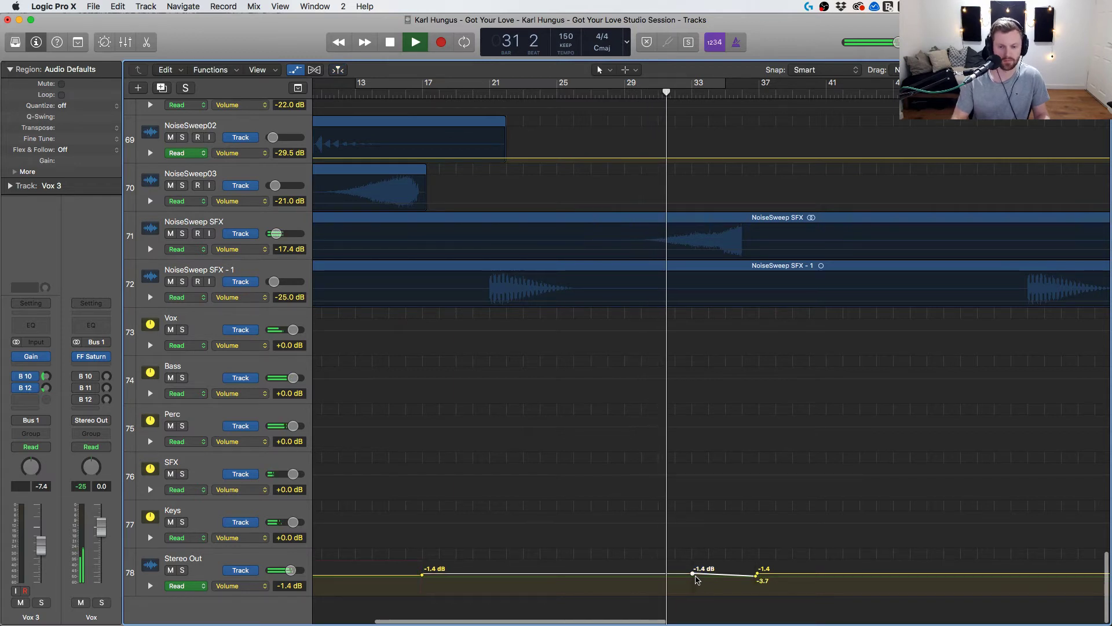
key("Delete")
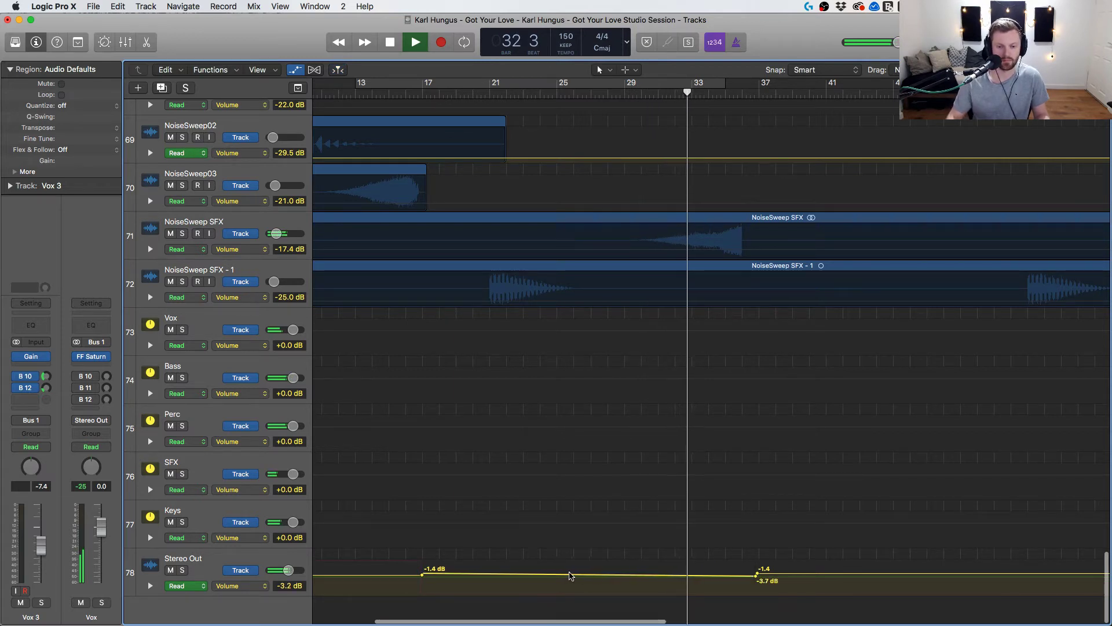
left_click(569, 574)
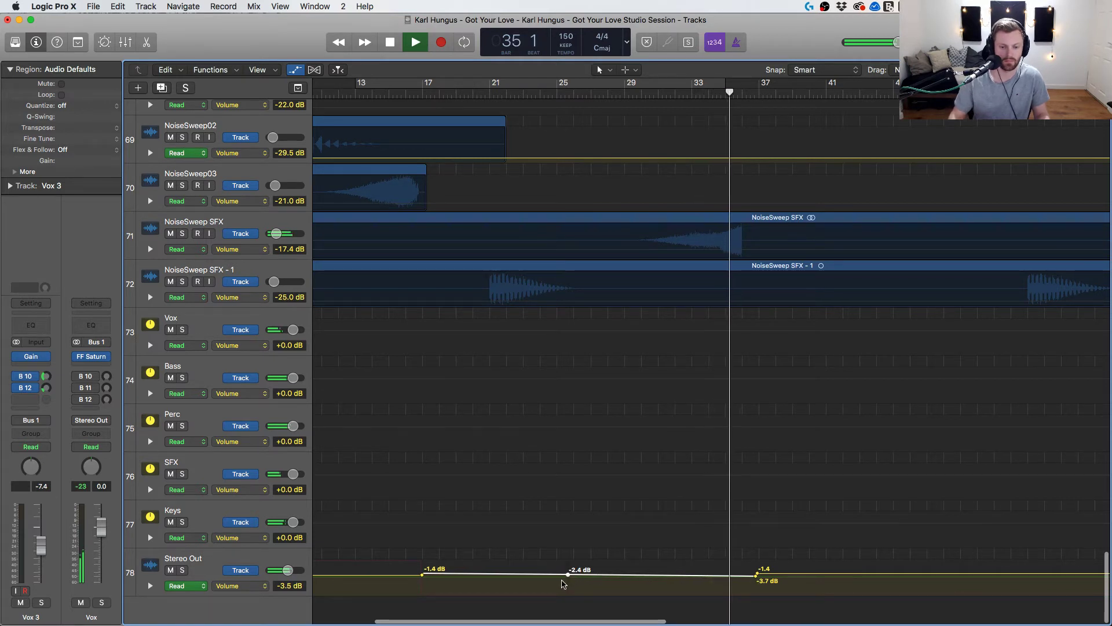
left_click(568, 574)
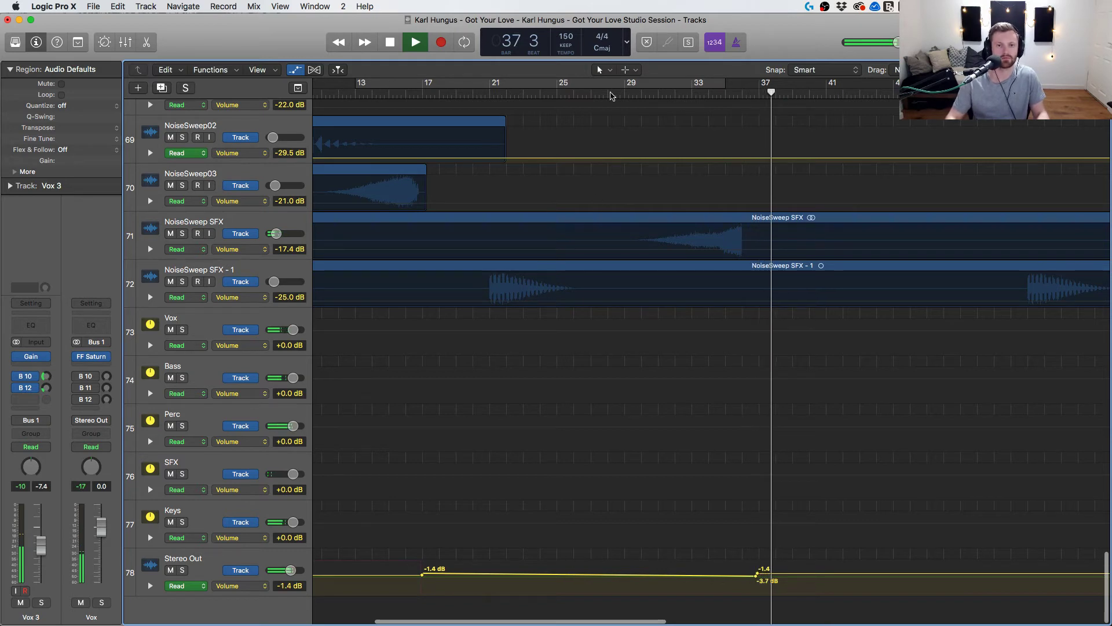
left_click(558, 100)
Zoom out to the whole arrangement and dip a short section of Bass 2 volume.
scroll(569, 223, "up", 10)
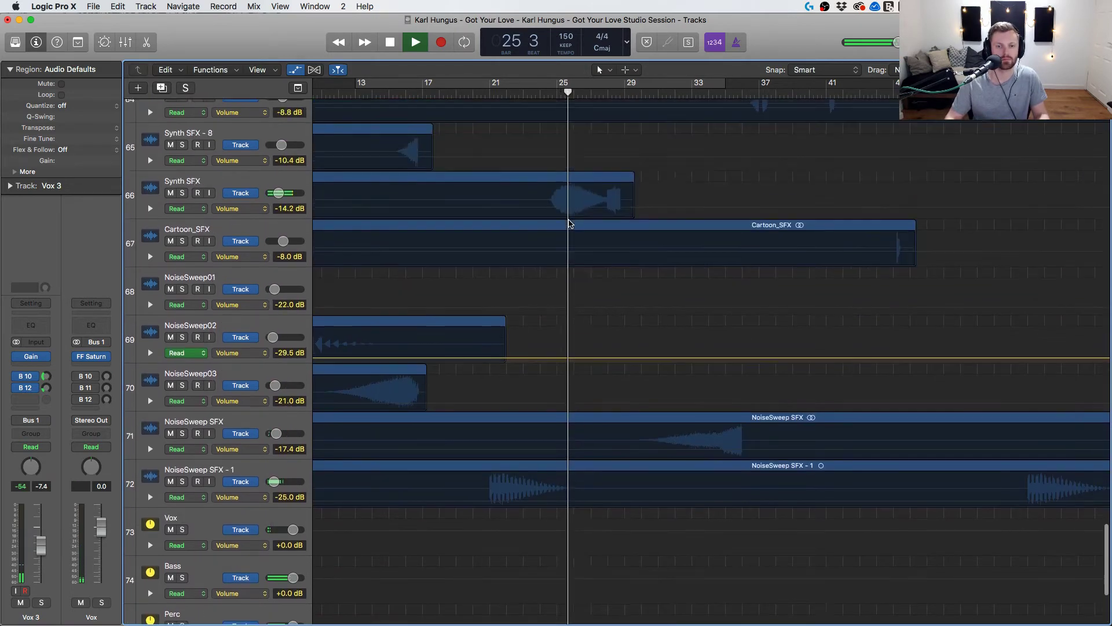
scroll(570, 224, "up", 5)
key("super+Left")
key("super+Left")
key("super+Left")
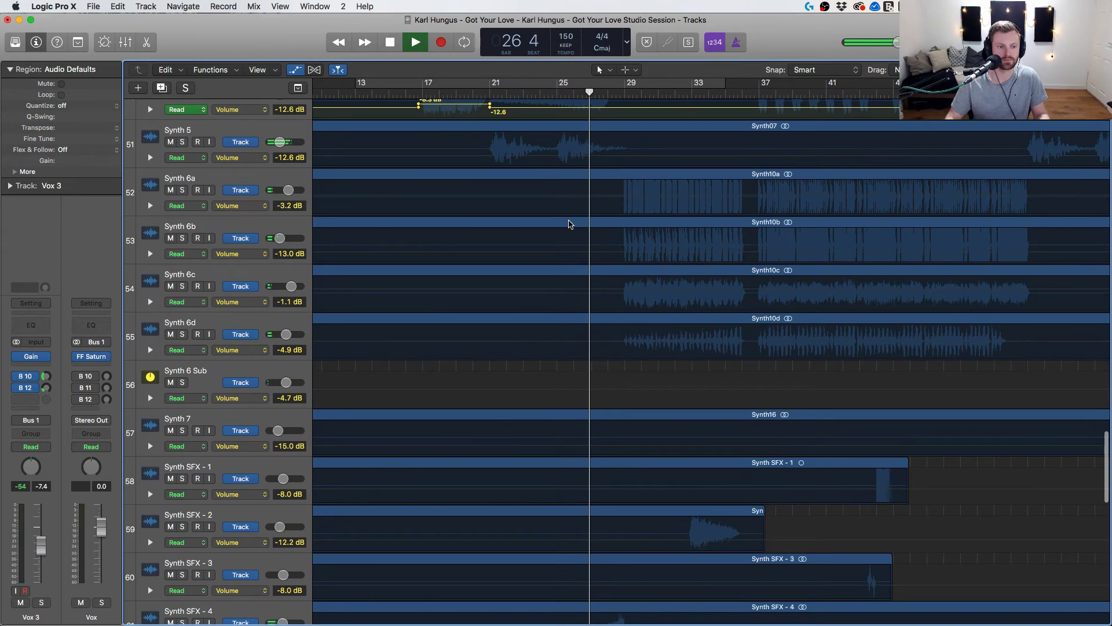
scroll(570, 223, "down", 10)
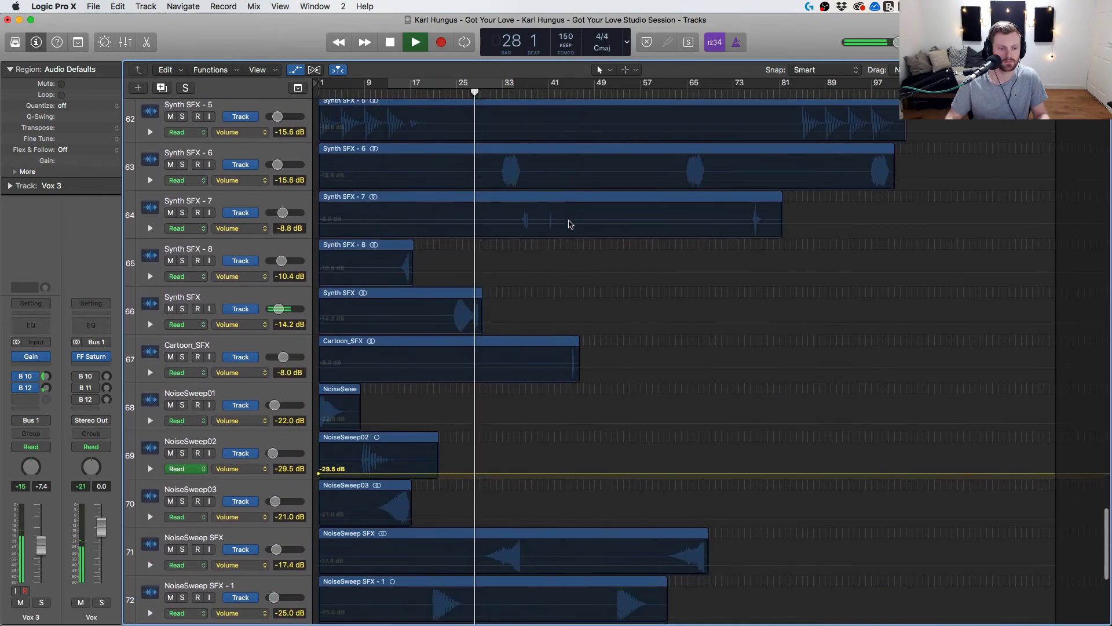
scroll(569, 224, "up", 15)
scroll(570, 224, "up", 7)
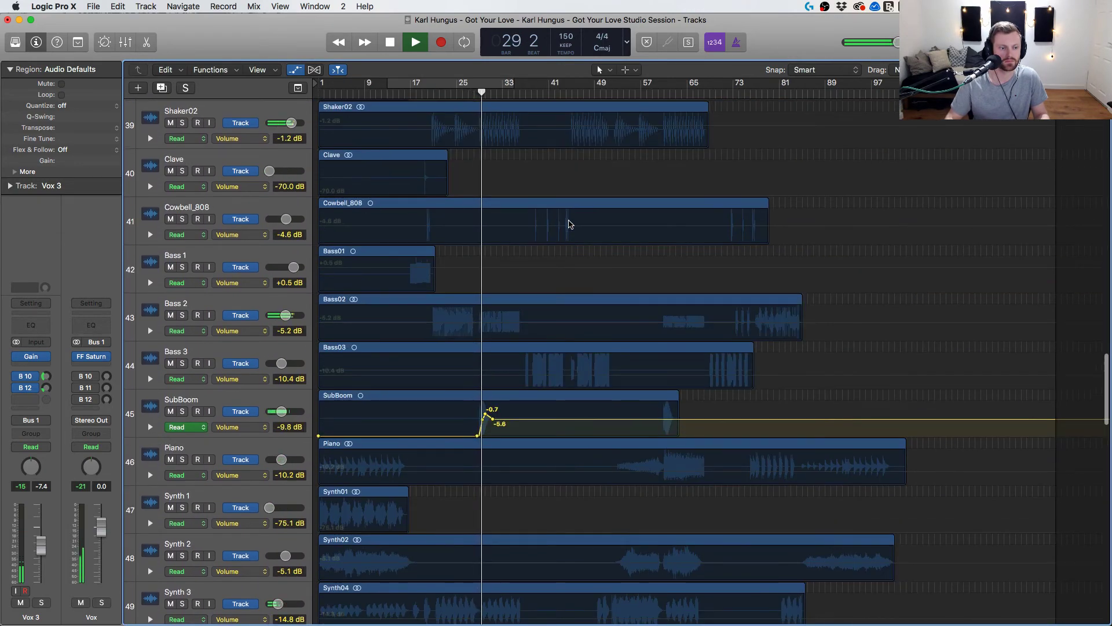
scroll(556, 249, "up", 2)
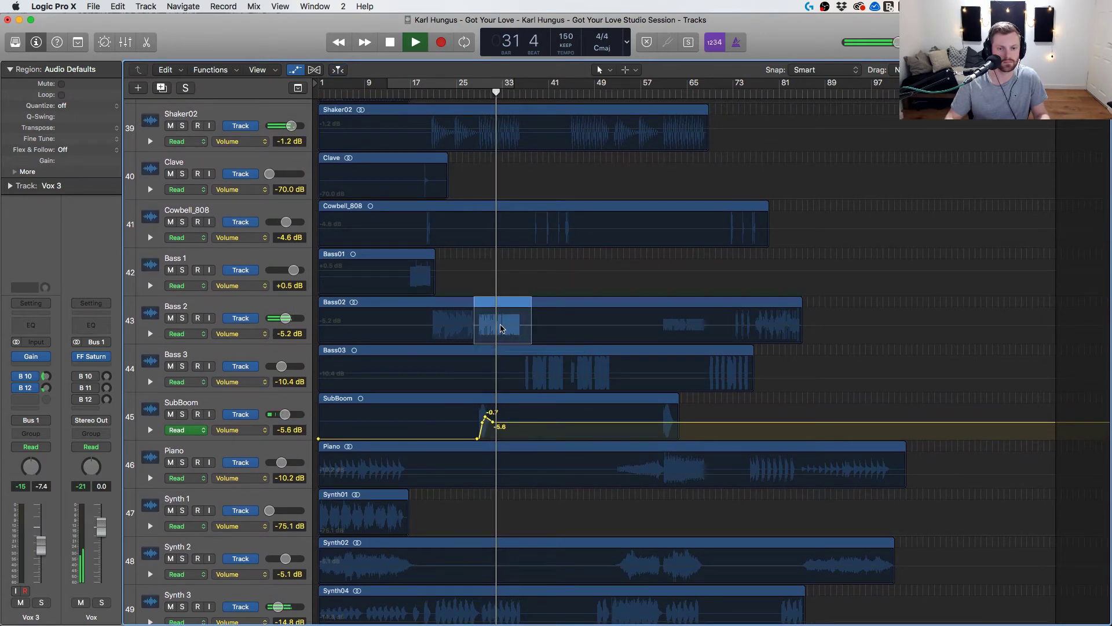
left_click_drag(502, 329, 502, 336)
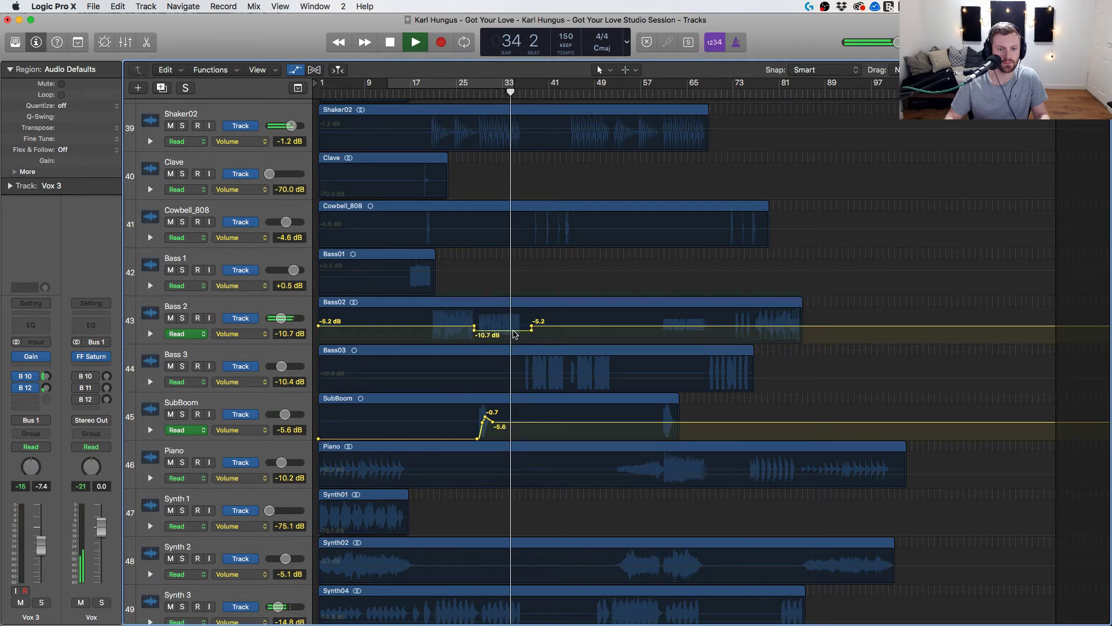
Select the SubBoom volume automation points around its fade-in near bar 27.
scroll(514, 335, "down", 2)
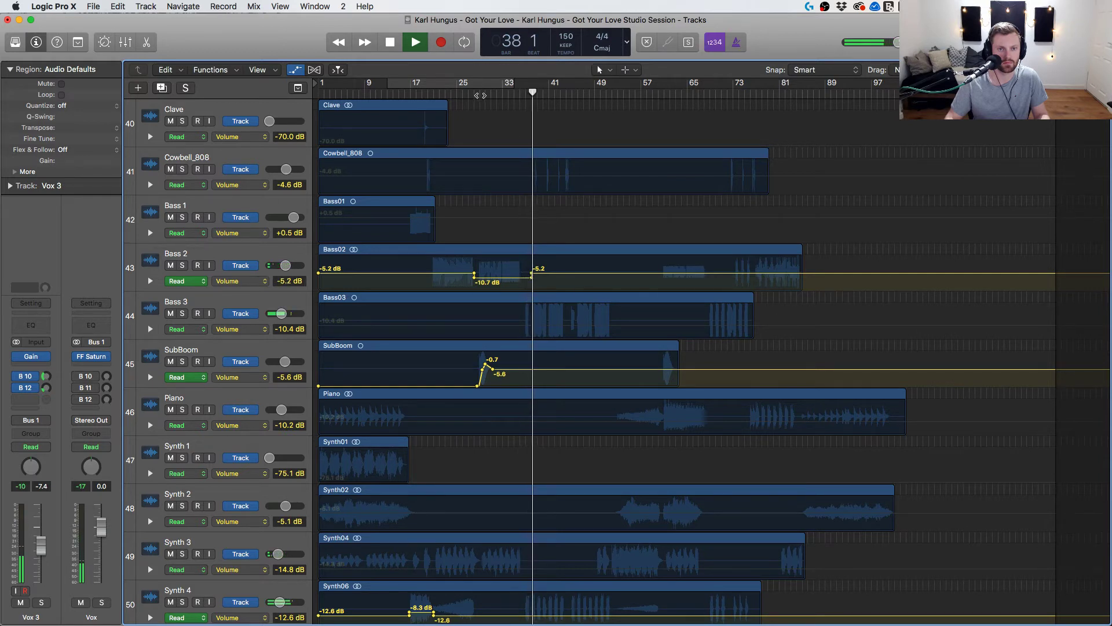
scroll(517, 268, "down", 3)
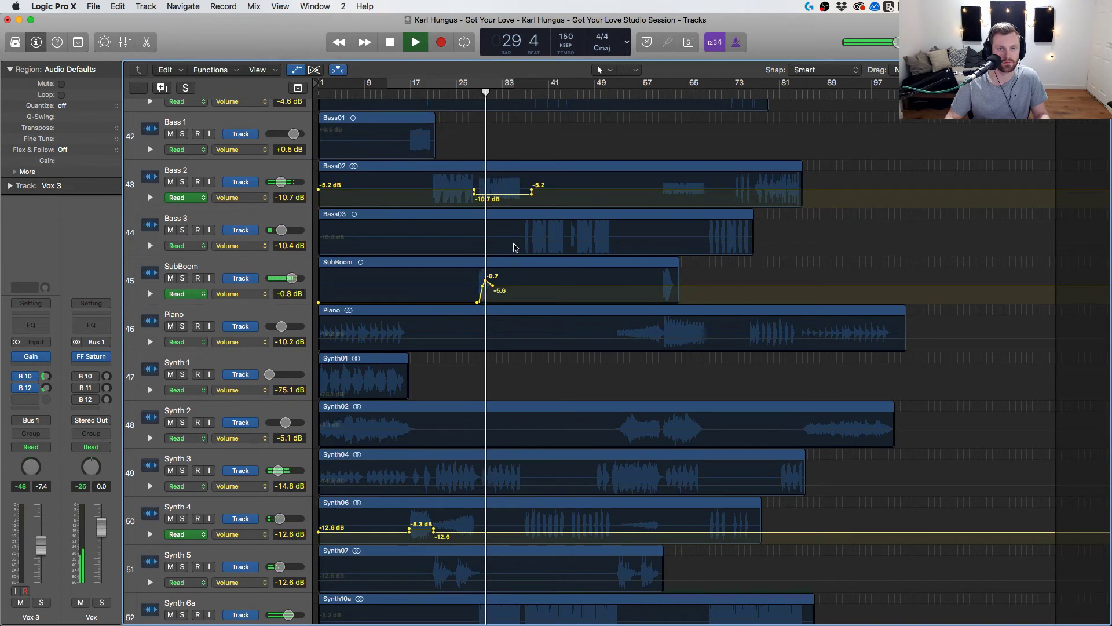
scroll(515, 247, "down", 2)
left_click_drag(469, 234, 492, 241)
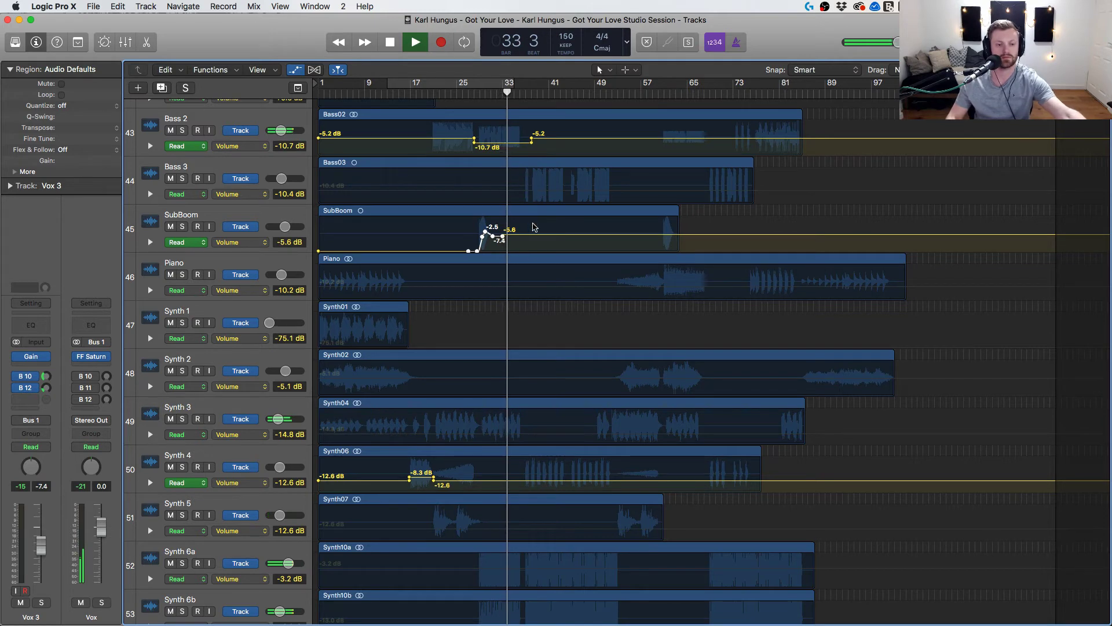
Toggle between the full mixer and the tracks area, ending on the mixer.
key("x")
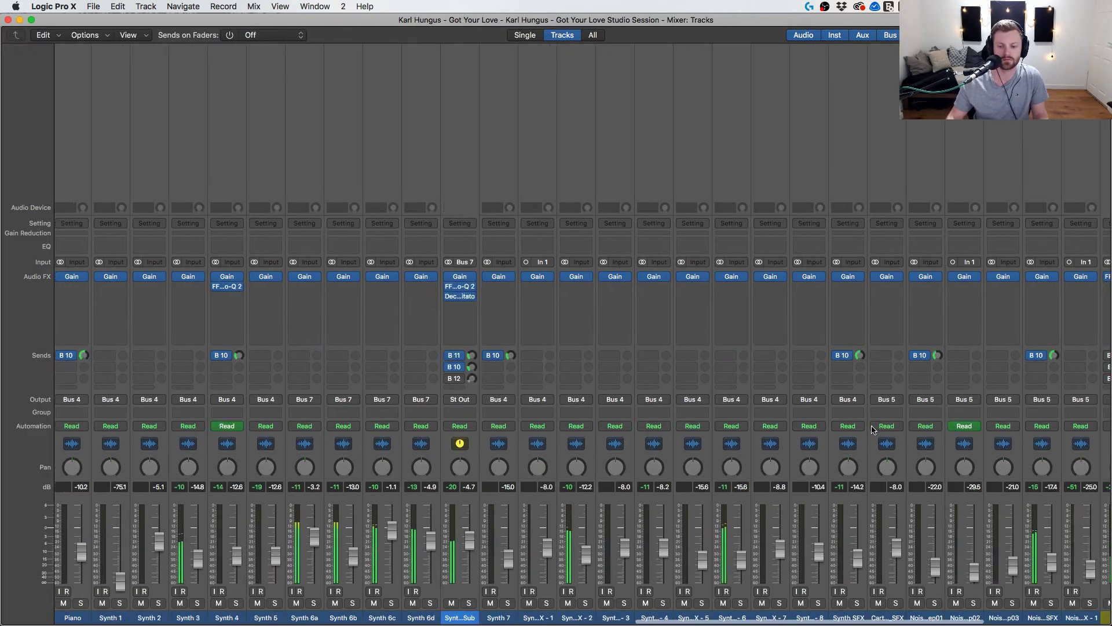
scroll(873, 428, "right", 10)
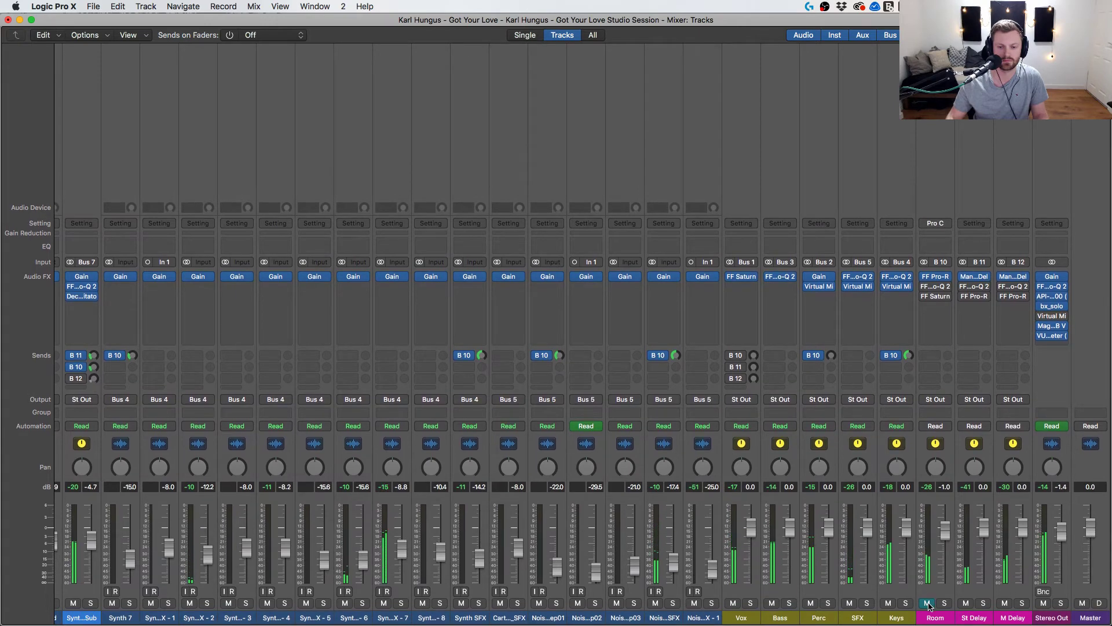
key("x")
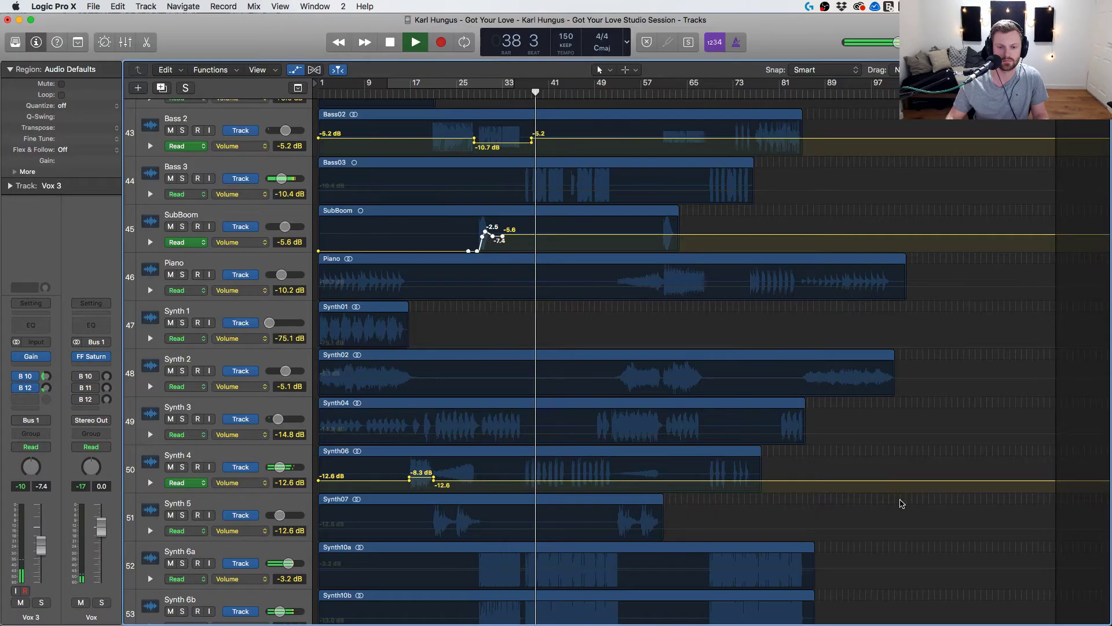
scroll(619, 381, "down", 15)
scroll(621, 381, "up", 15)
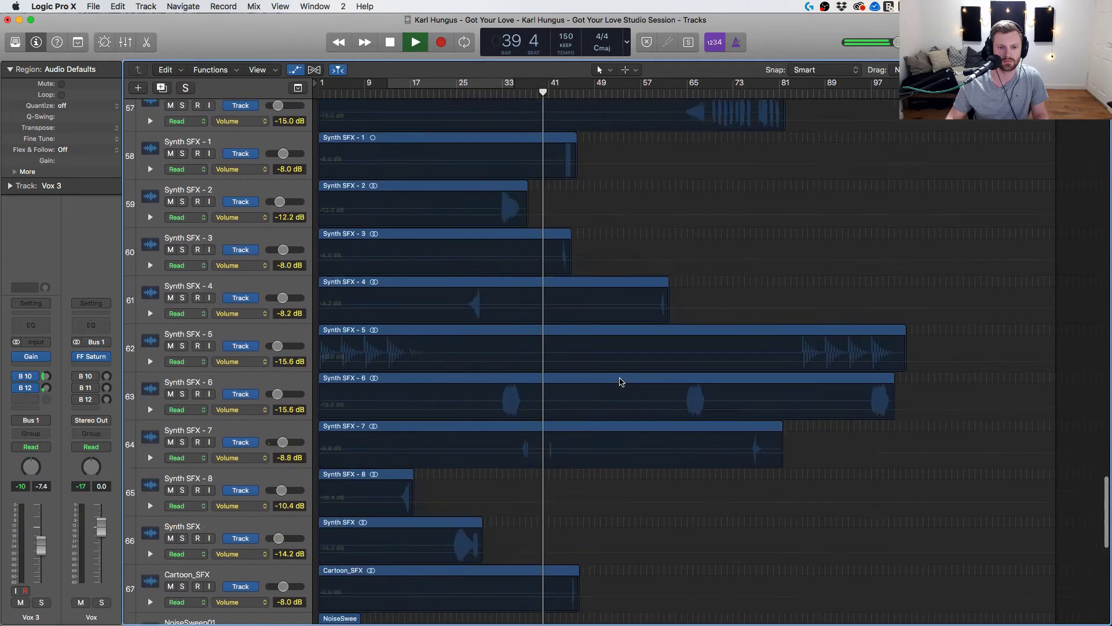
key("x")
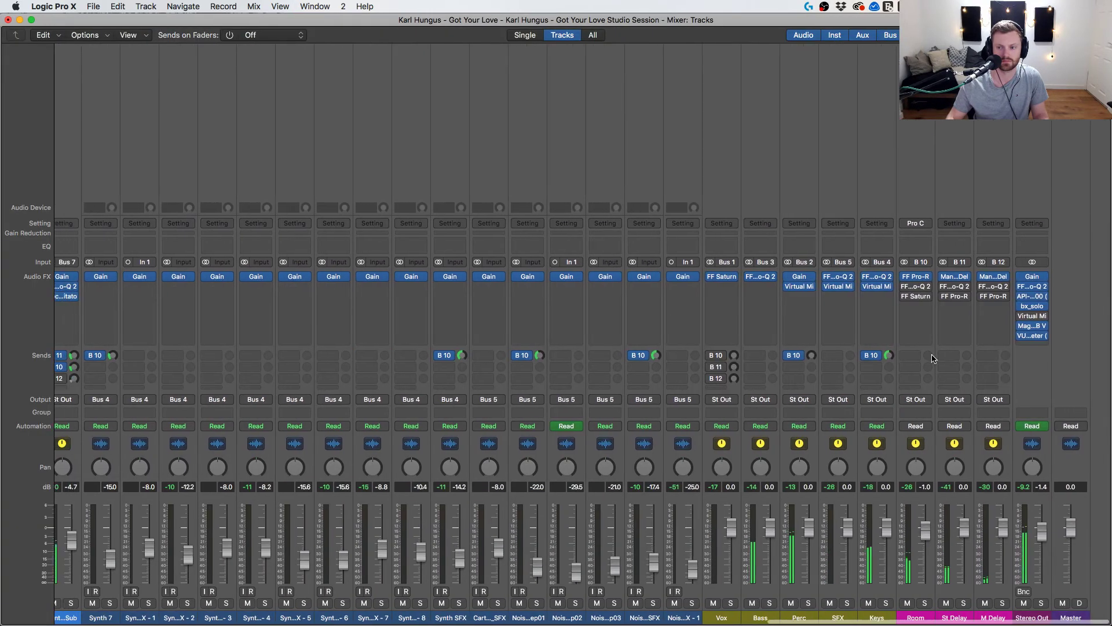
A/B the mix against the Flume - Never Be Like You reference in Magic AB, then go back to Tracks.
key("v")
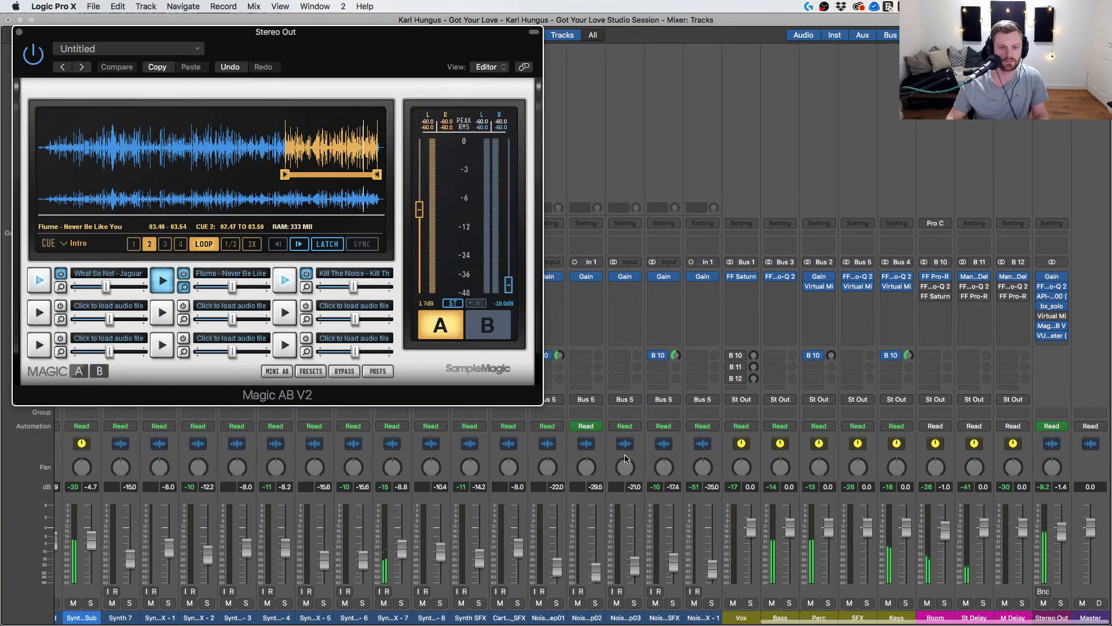
left_click(467, 338)
left_click(441, 330)
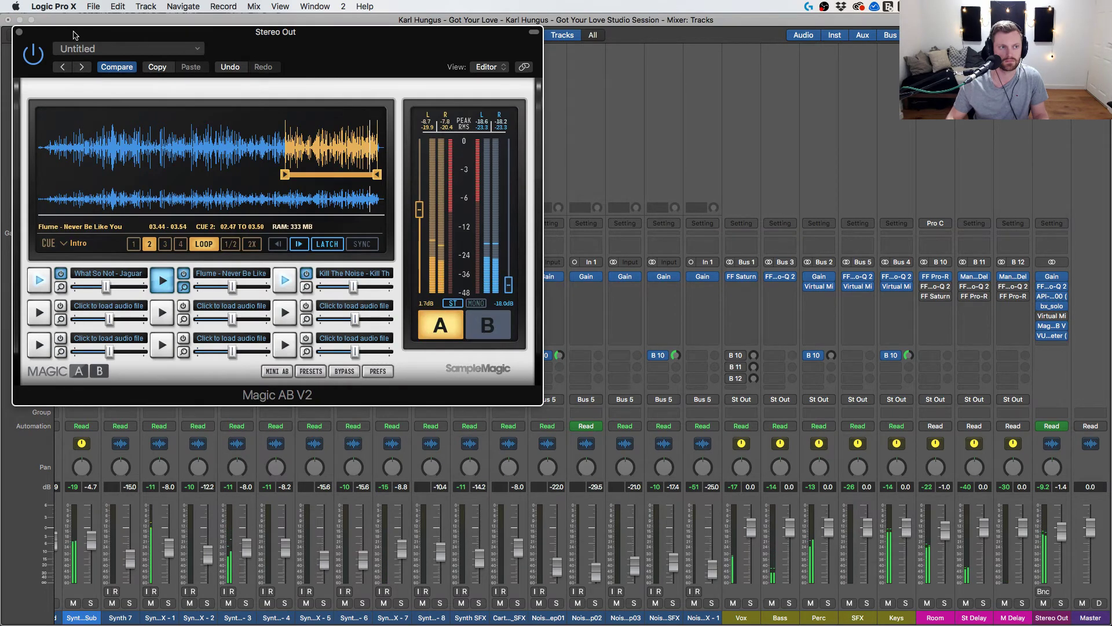
left_click(19, 36)
key("super+w")
scroll(588, 319, "down", 10)
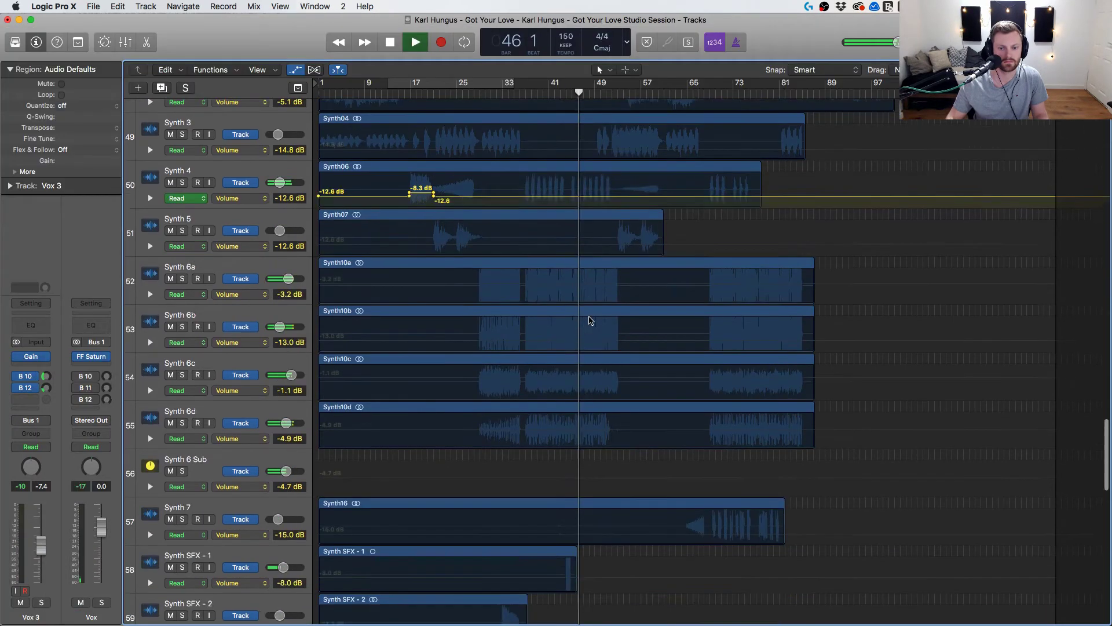
Dip a section of Synth SFX - 3 volume to -25.3 dB near bar 43.
scroll(589, 320, "up", 5)
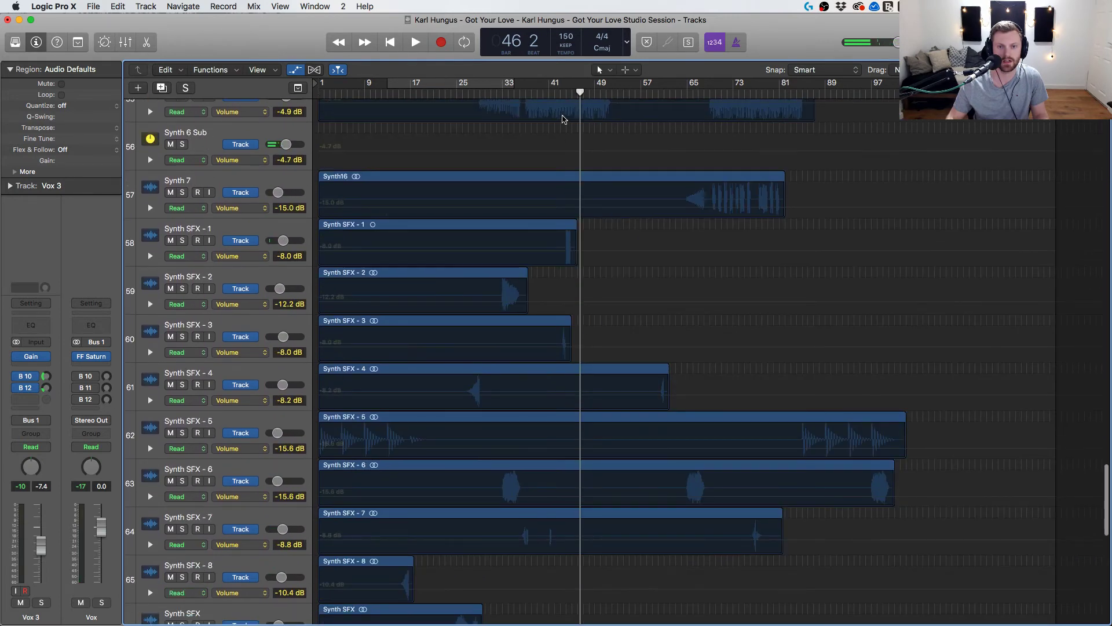
left_click(562, 119)
key("space")
key("super+Right")
key("super+Right")
key("super+Right")
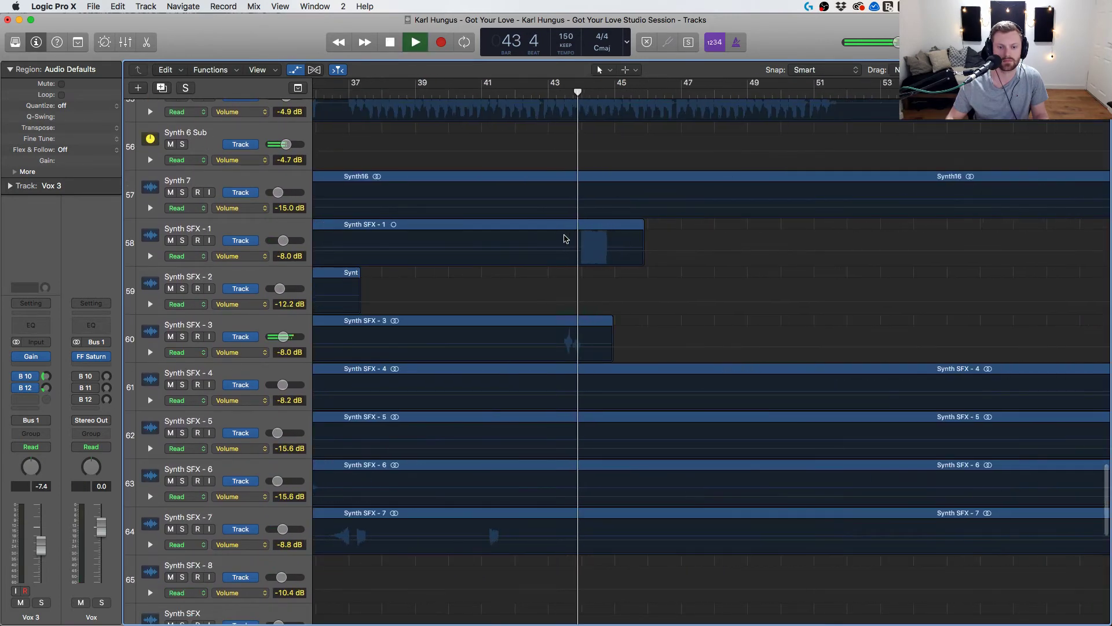
left_click(558, 329)
key("super+Left")
key("super+Left")
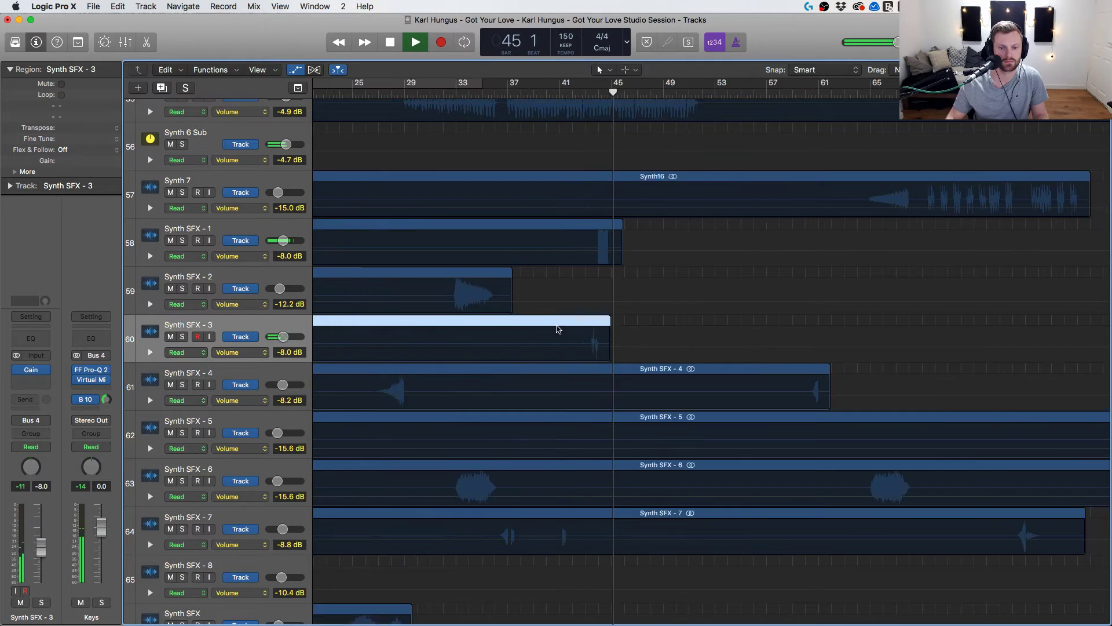
mouse_move(576, 333)
left_mouse_down()
mouse_move(610, 342)
mouse_move(597, 361)
left_mouse_up()
key("a")
mouse_move(586, 251)
left_mouse_down()
mouse_move(637, 252)
mouse_move(598, 274)
mouse_move(607, 260)
left_mouse_up()
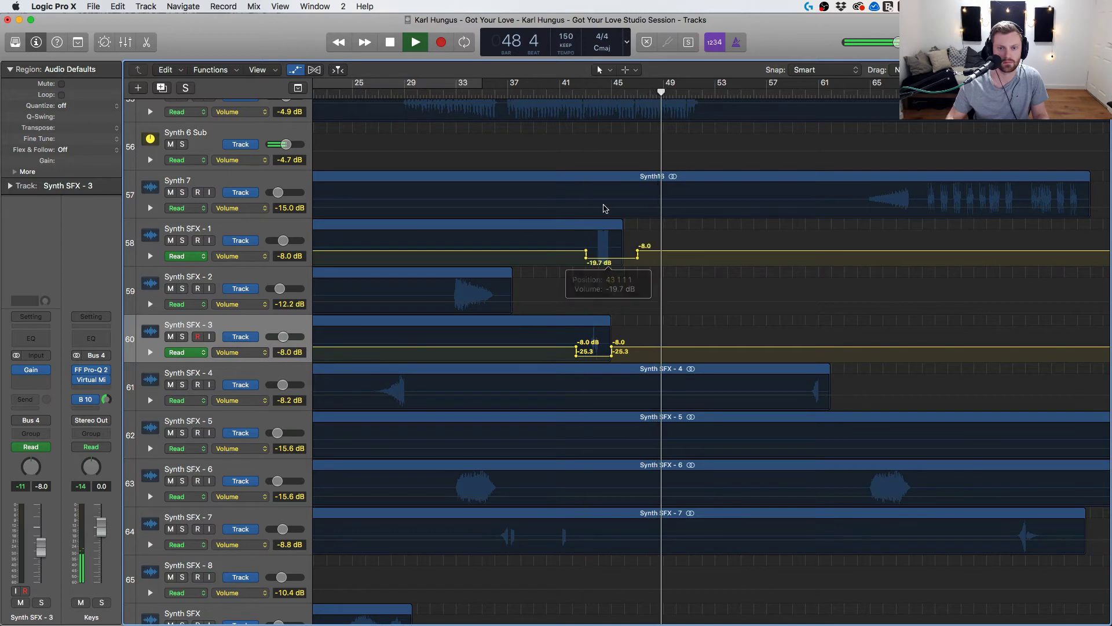
Mark a Bass 3 range and set that section's volume to -9.3 dB.
left_click(584, 91)
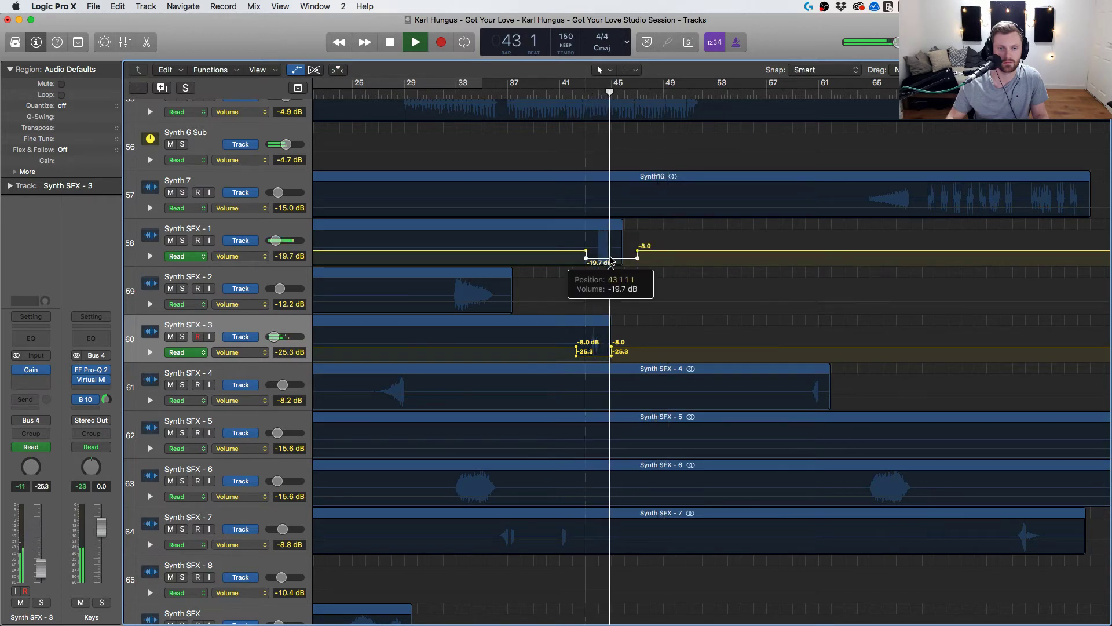
scroll(612, 261, "up", 2)
scroll(612, 260, "up", 20)
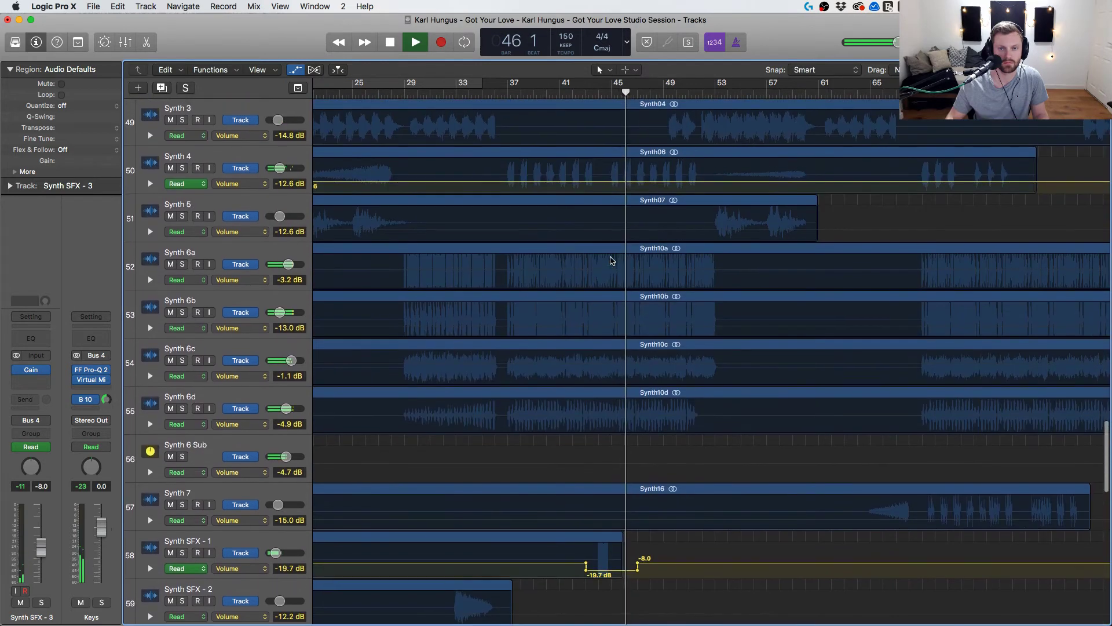
scroll(612, 260, "up", 6)
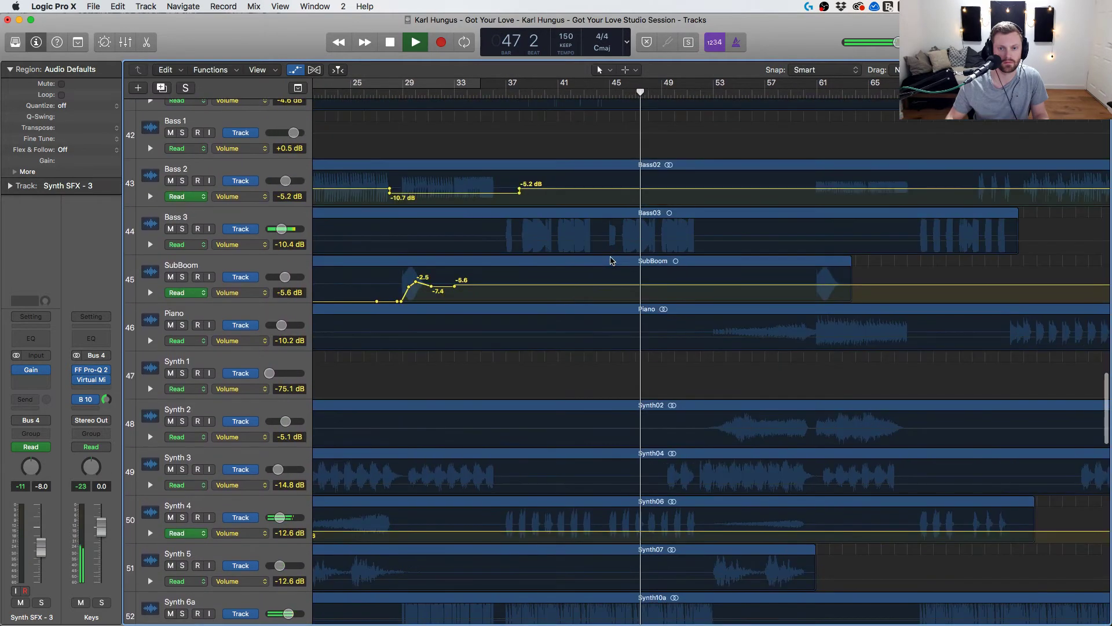
left_click_drag(504, 270, 684, 272)
left_click(494, 94)
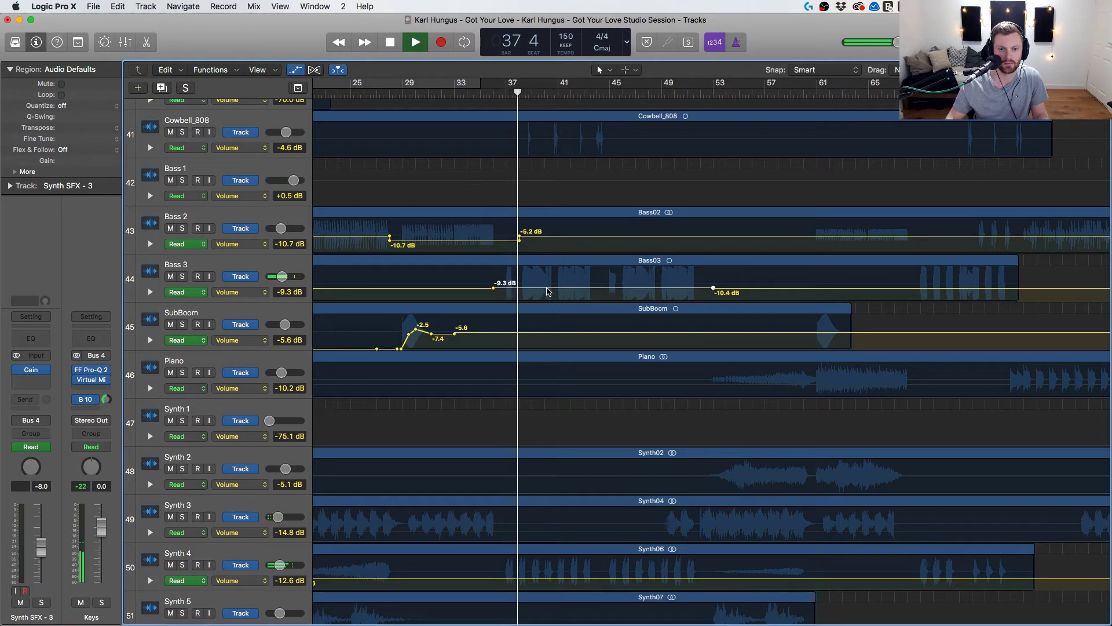
Dip the Synth 4 volume over a short range.
scroll(545, 296, "down", 10)
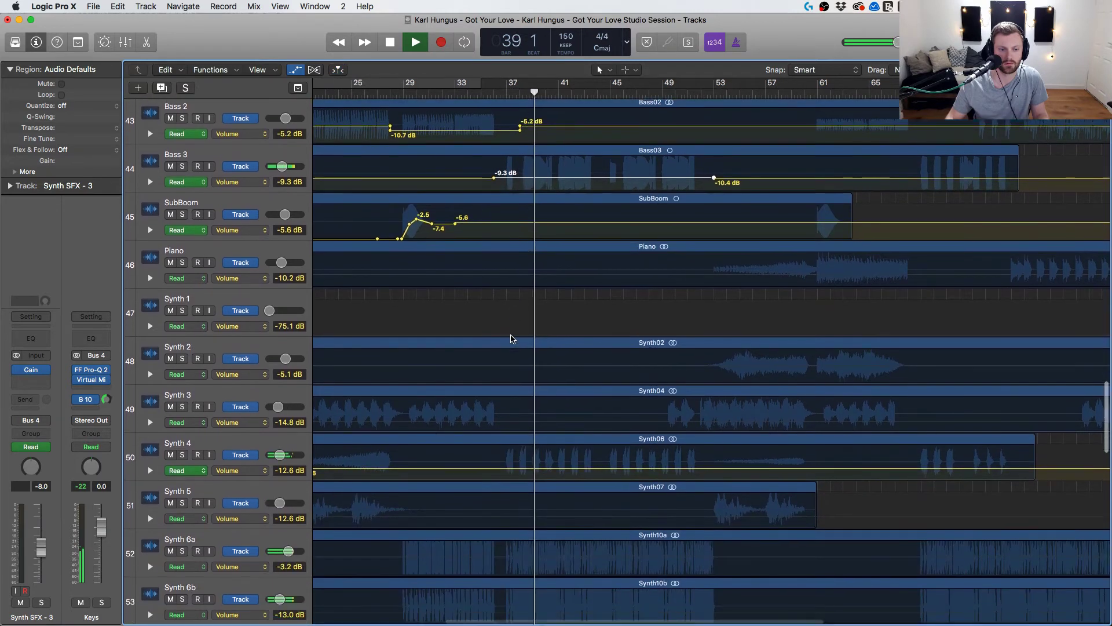
scroll(512, 339, "down", 4)
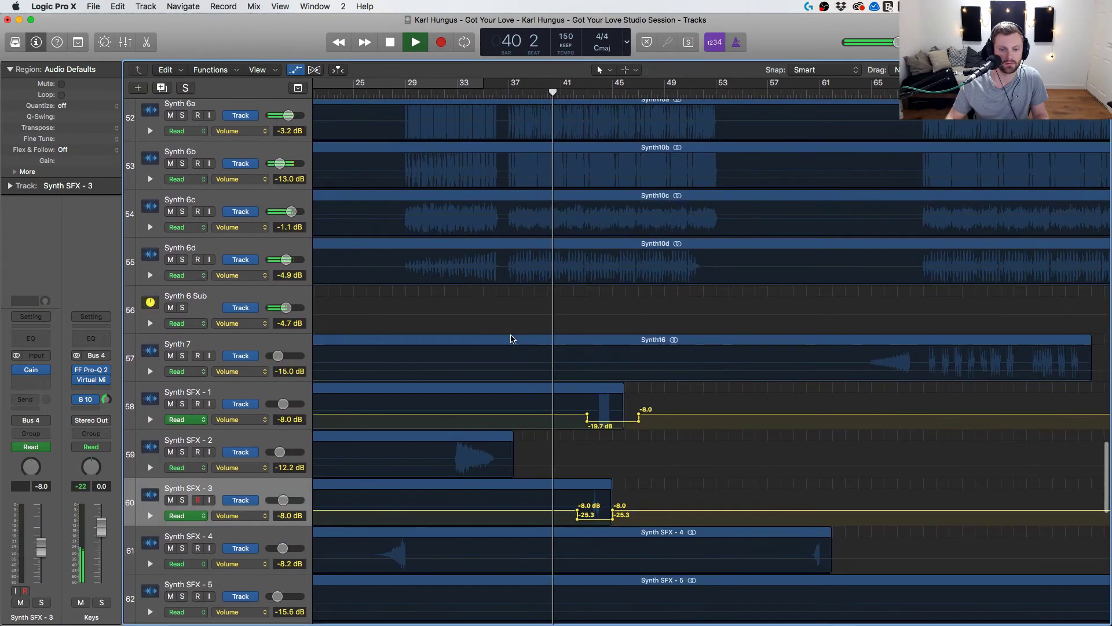
scroll(512, 339, "up", 6)
scroll(512, 338, "up", 1)
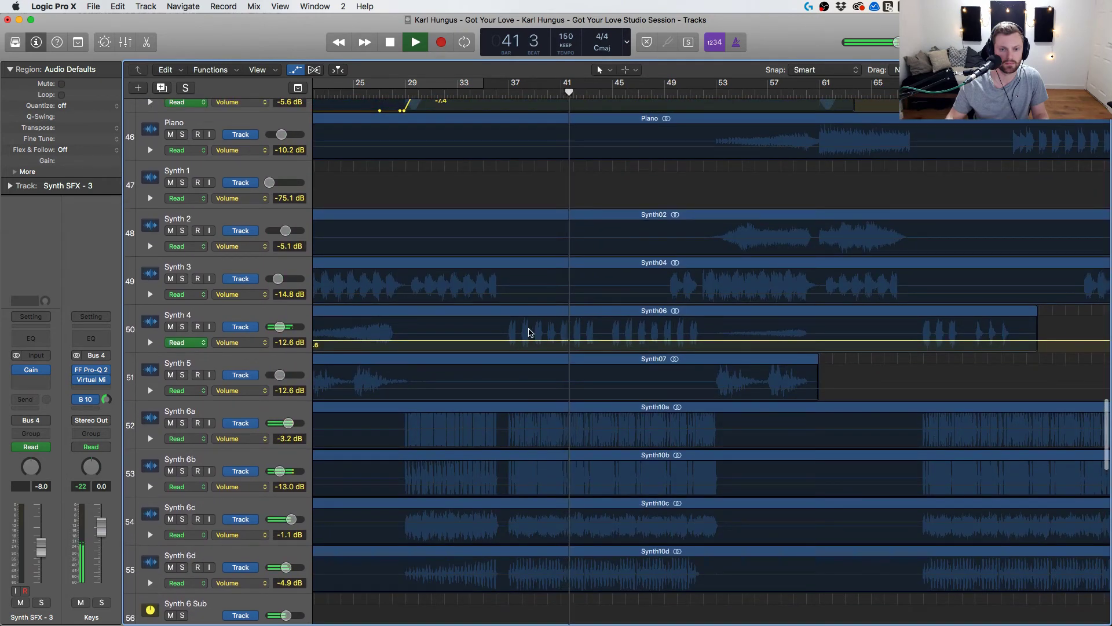
mouse_move(496, 326)
left_mouse_down()
mouse_move(606, 342)
mouse_move(576, 342)
left_mouse_up()
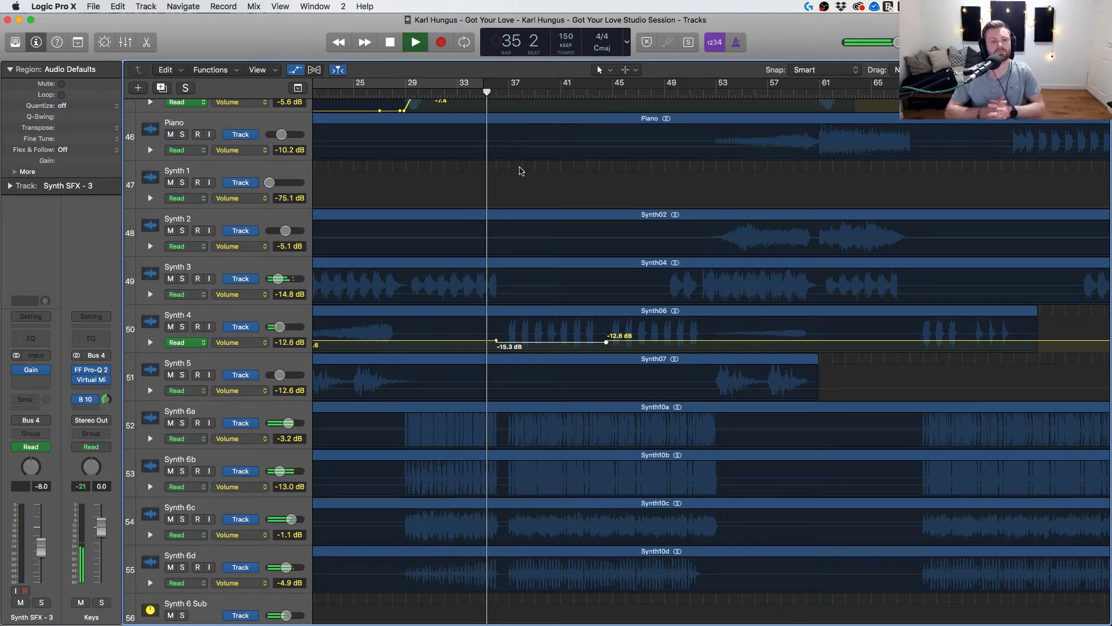
Nudge the raised Bass 3 section up to -8.1 dB and bring up the full mixer.
scroll(520, 171, "down", 15)
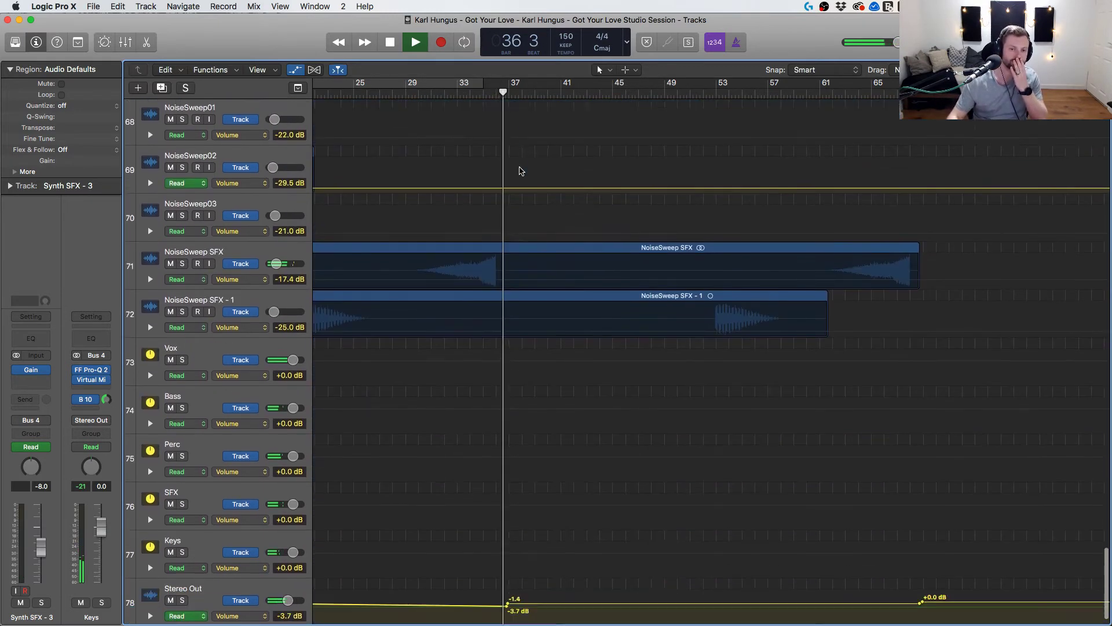
scroll(520, 170, "up", 15)
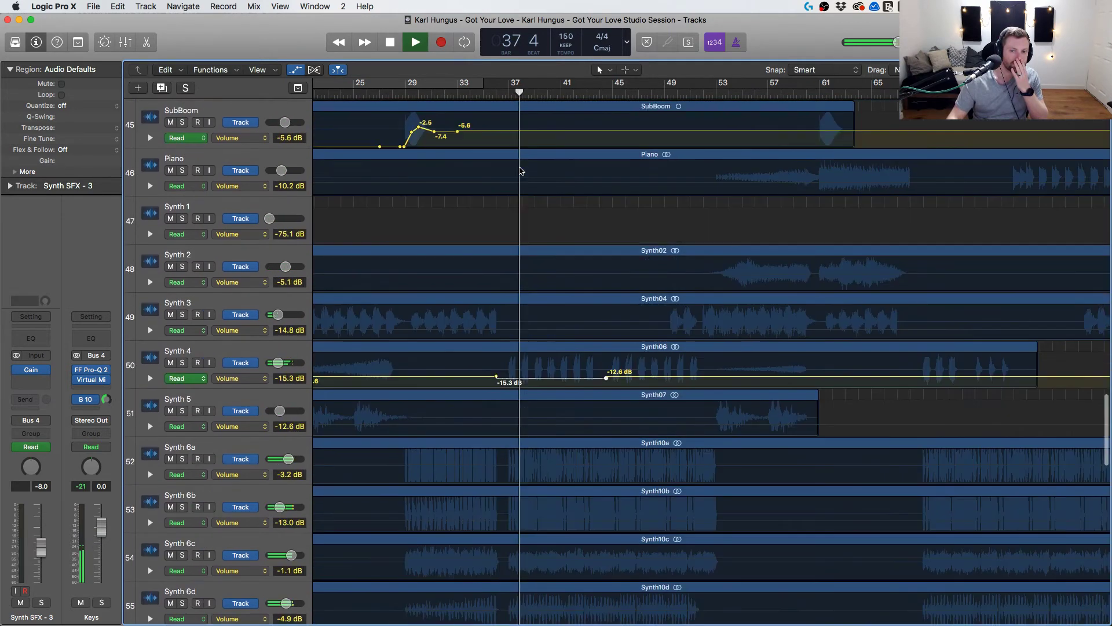
left_click(465, 91)
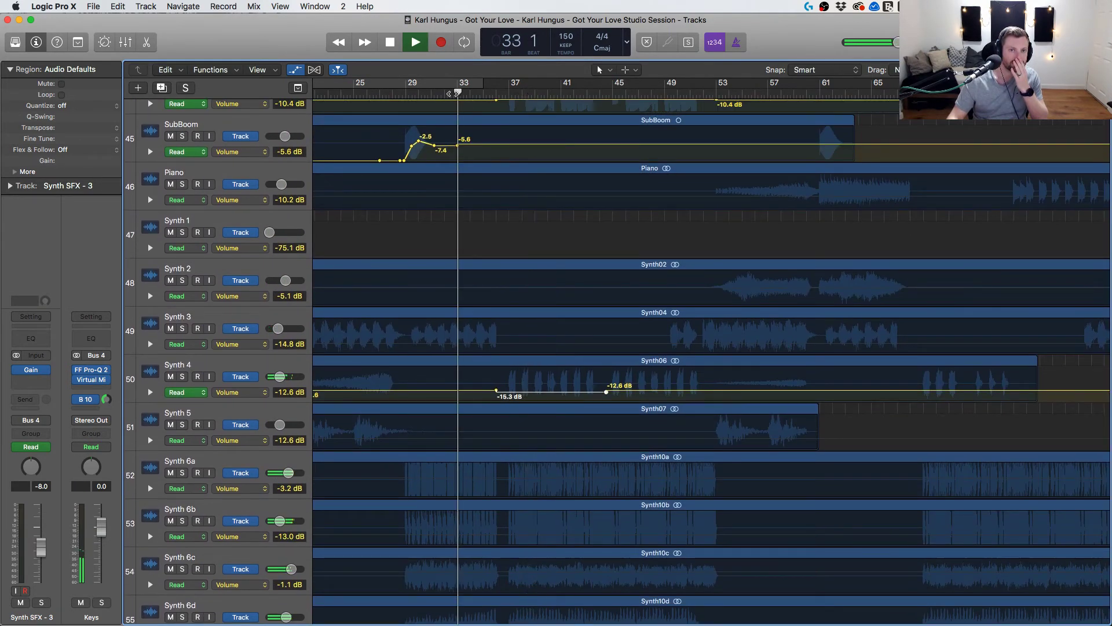
scroll(547, 324, "down", 1)
scroll(545, 348, "down", 2)
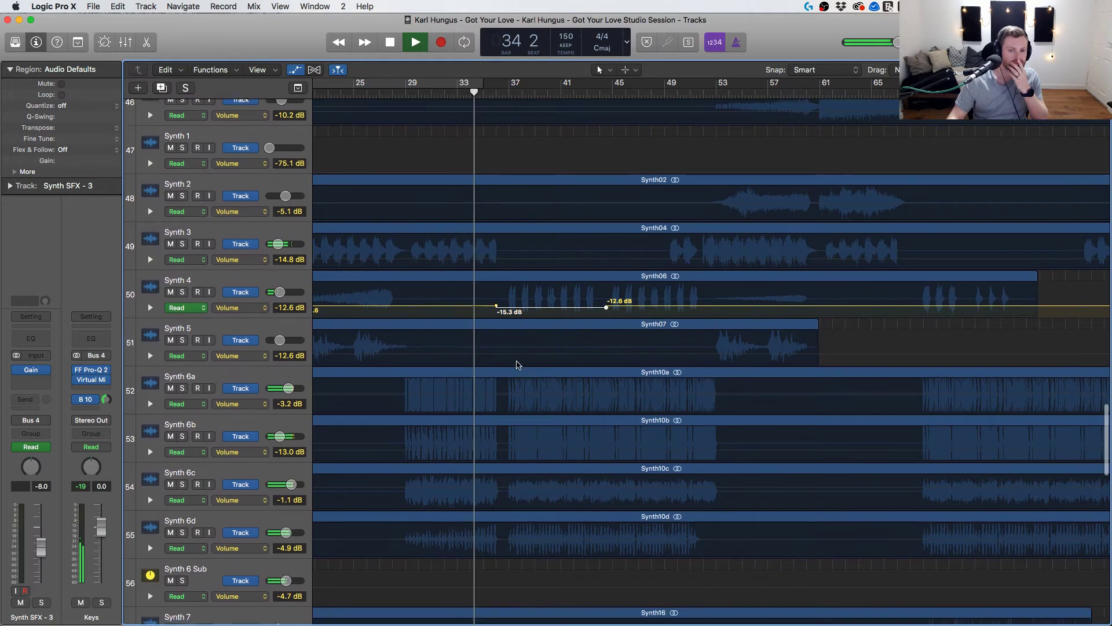
scroll(523, 304, "up", 5)
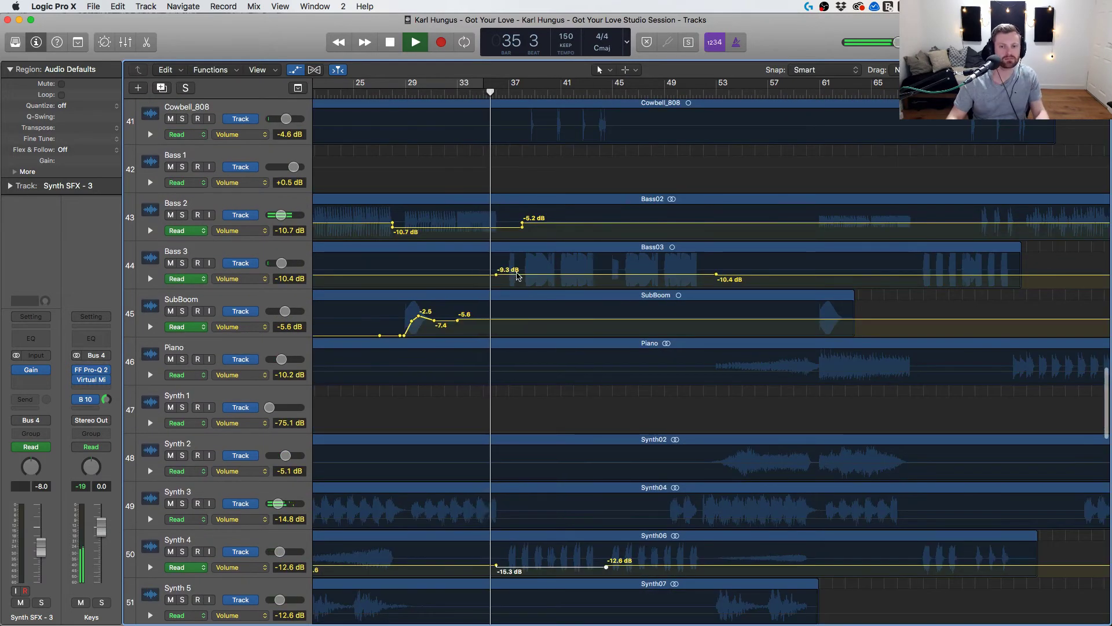
left_click(517, 275)
left_click_drag(518, 275, 519, 274)
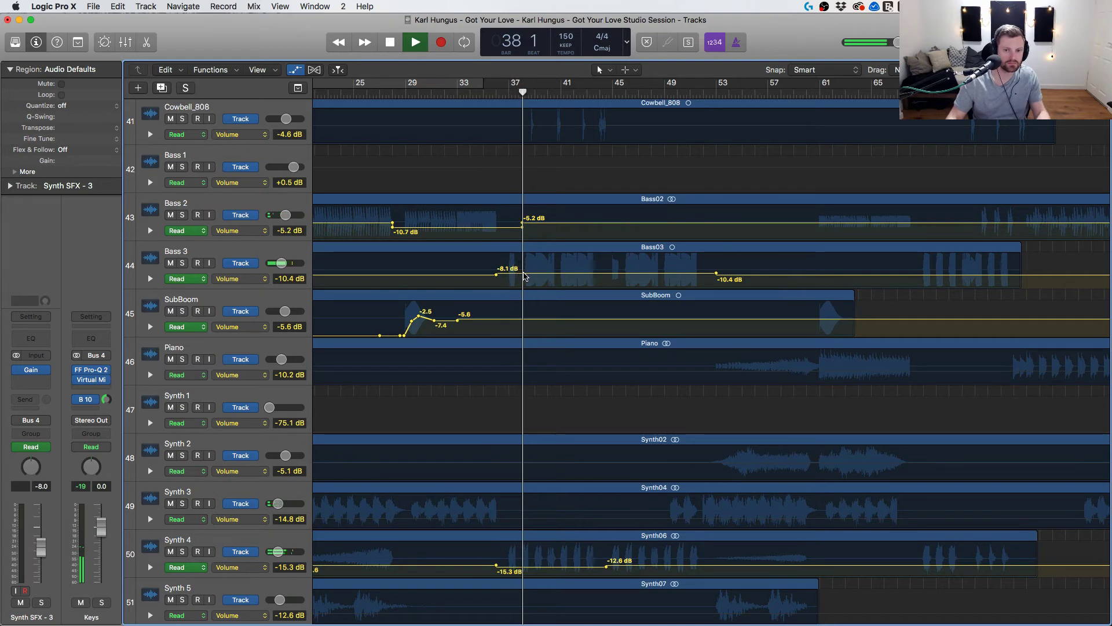
key("x")
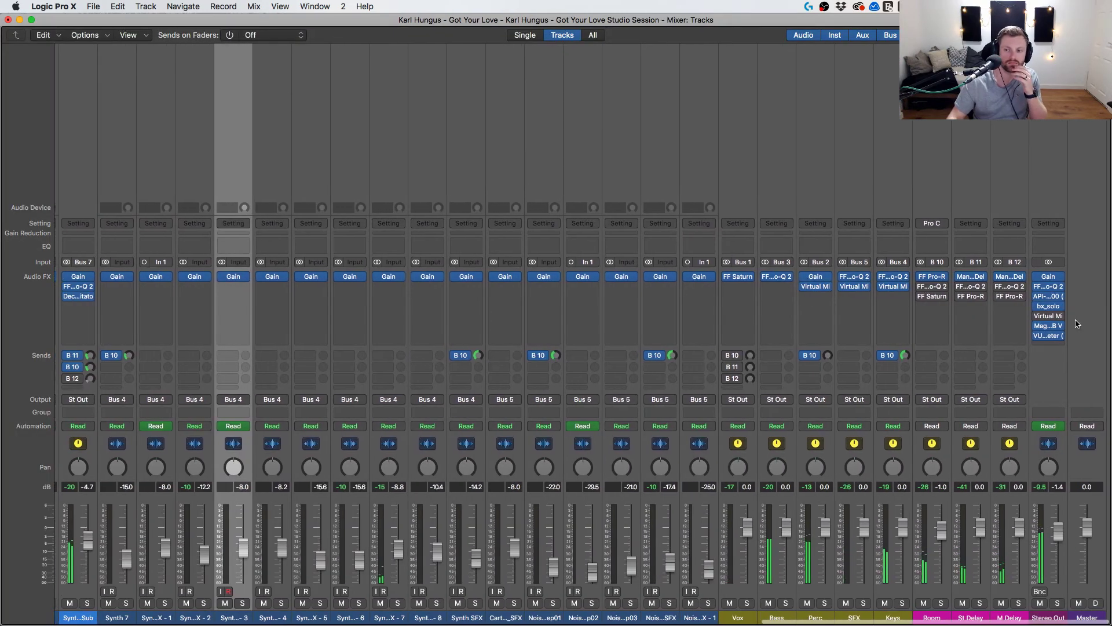
A/B the mix against the What So Not - Jaguar reference in Magic AB on Stereo Out, then close it.
key("v")
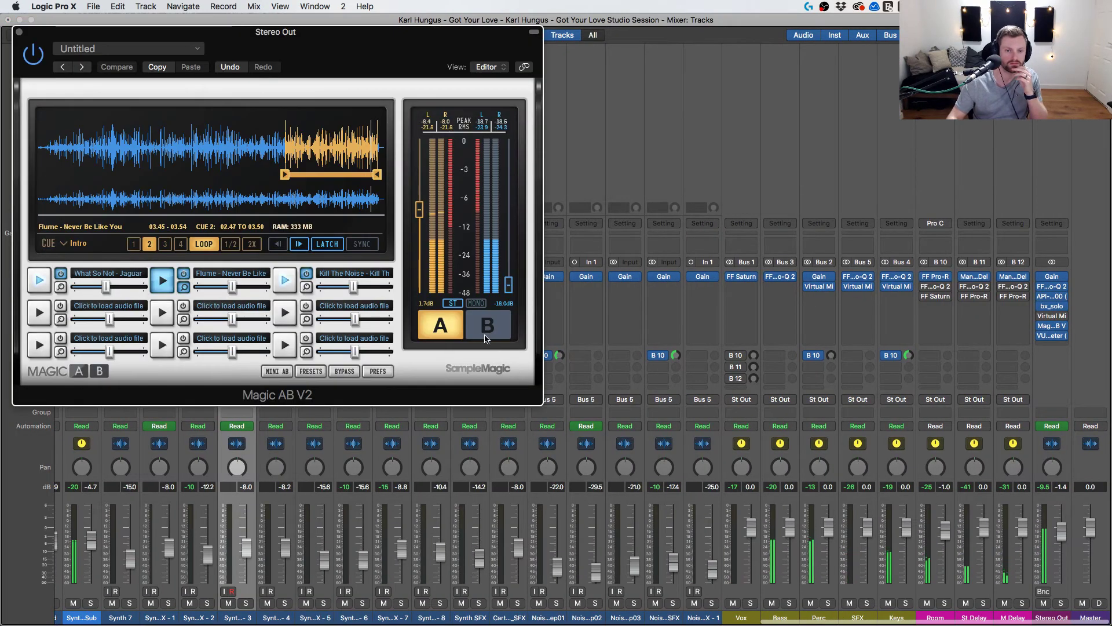
left_click(487, 326)
left_click(41, 281)
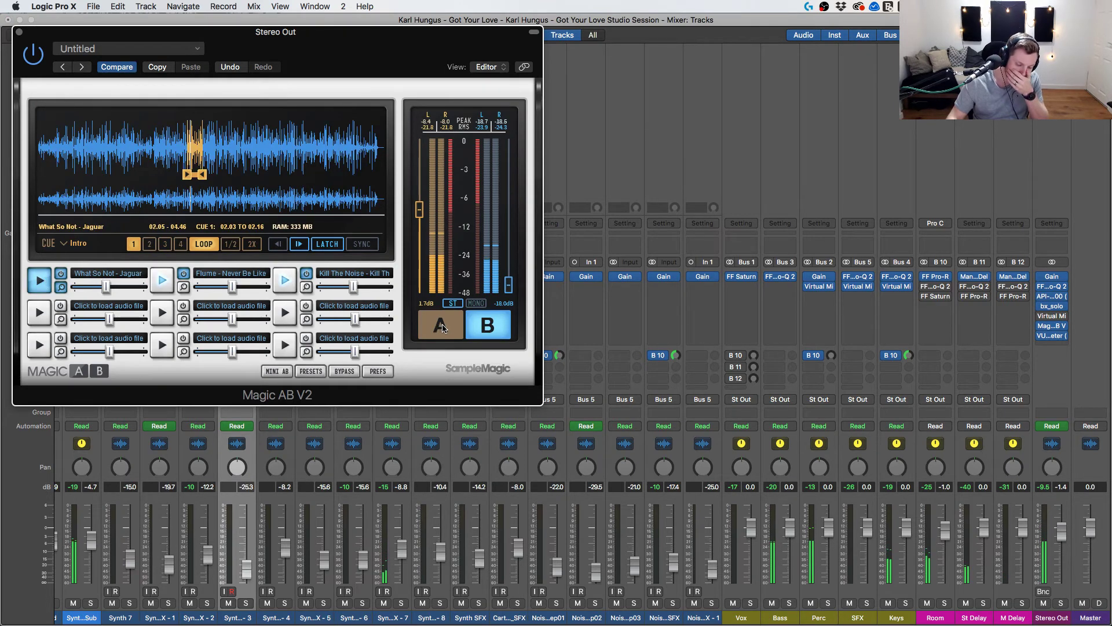
left_click(442, 326)
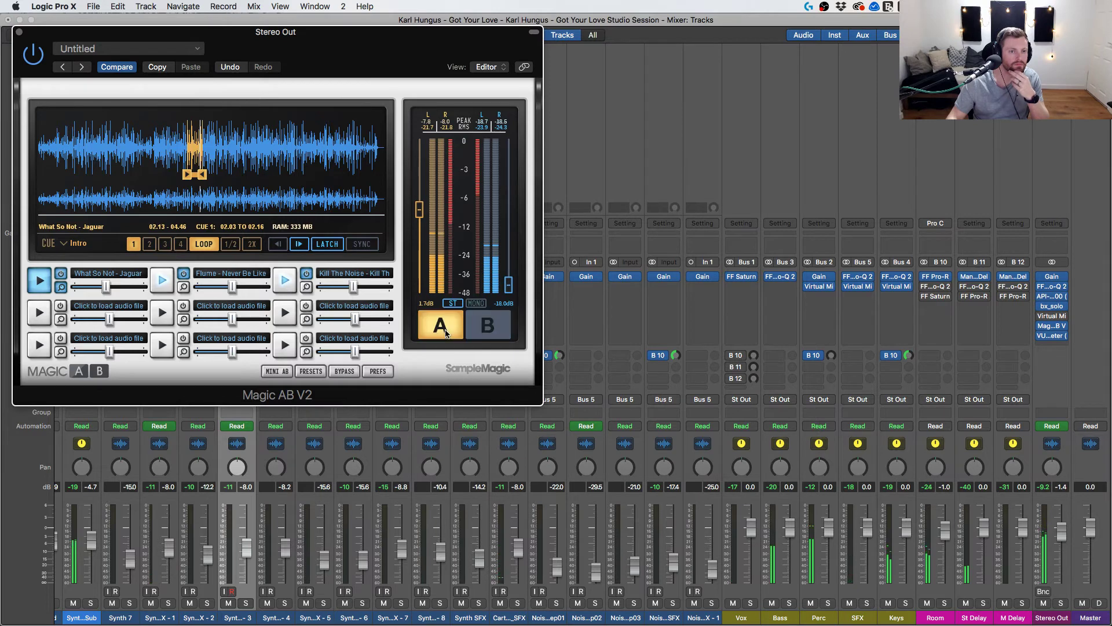
left_click(490, 332)
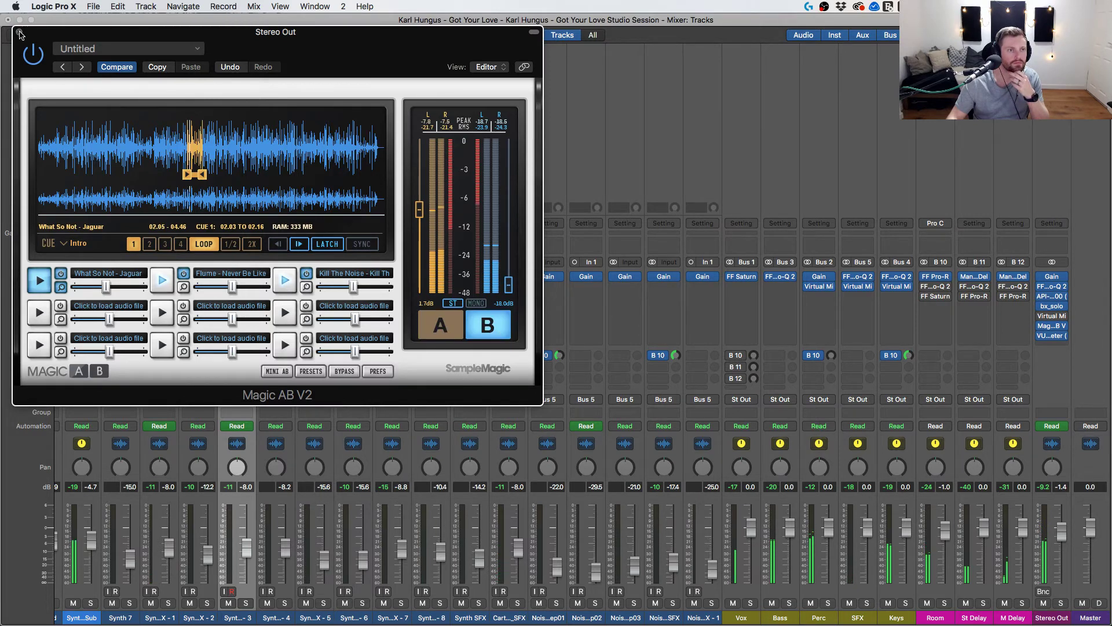
left_click(20, 32)
Nudge Bass 3's volume automation segment down near bar 37 and check it in the mixer.
key("x")
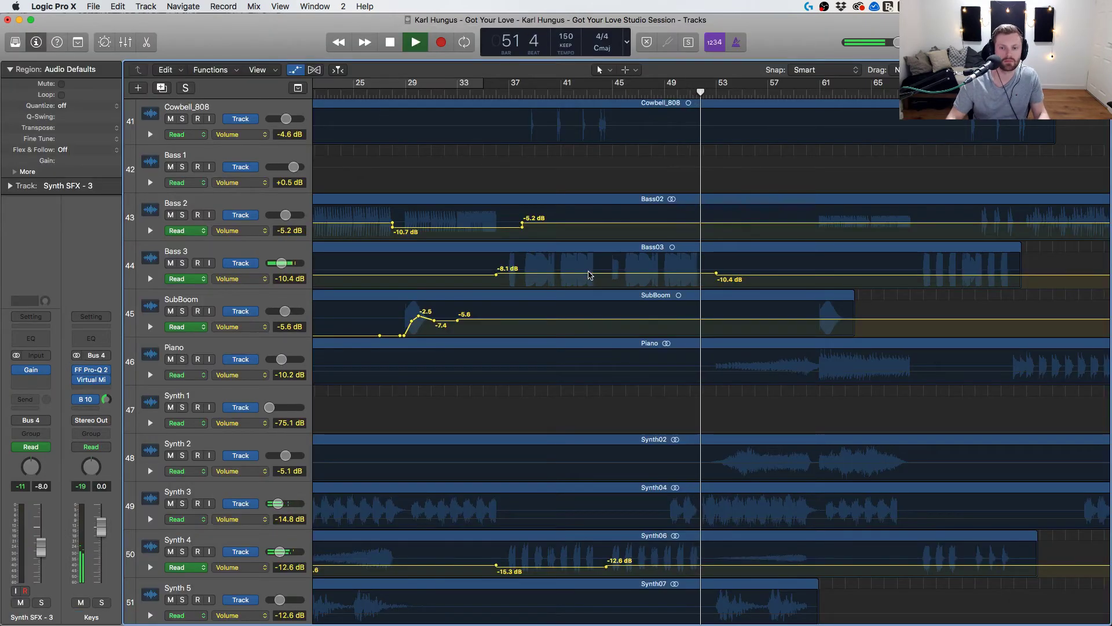
left_click_drag(589, 276, 589, 275)
left_click(509, 91)
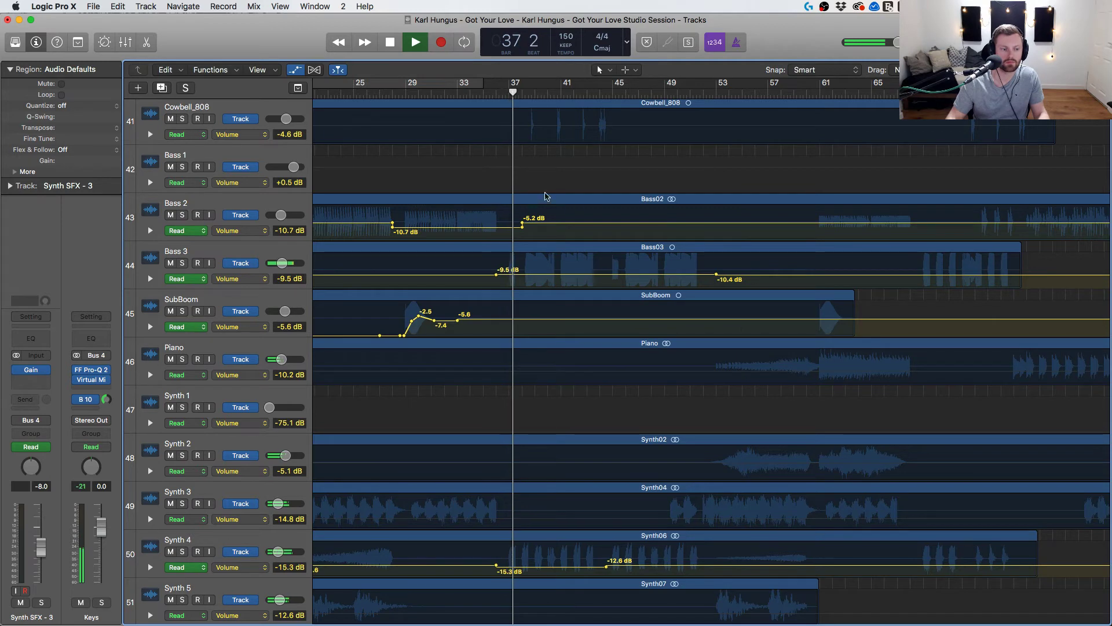
key("super+2")
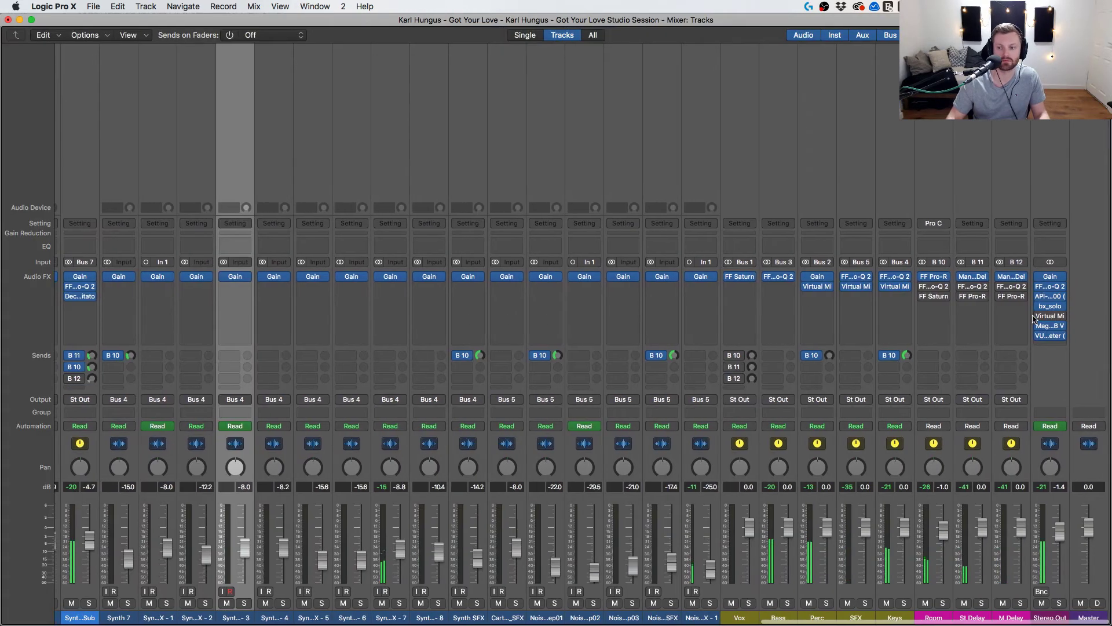
key("super+w")
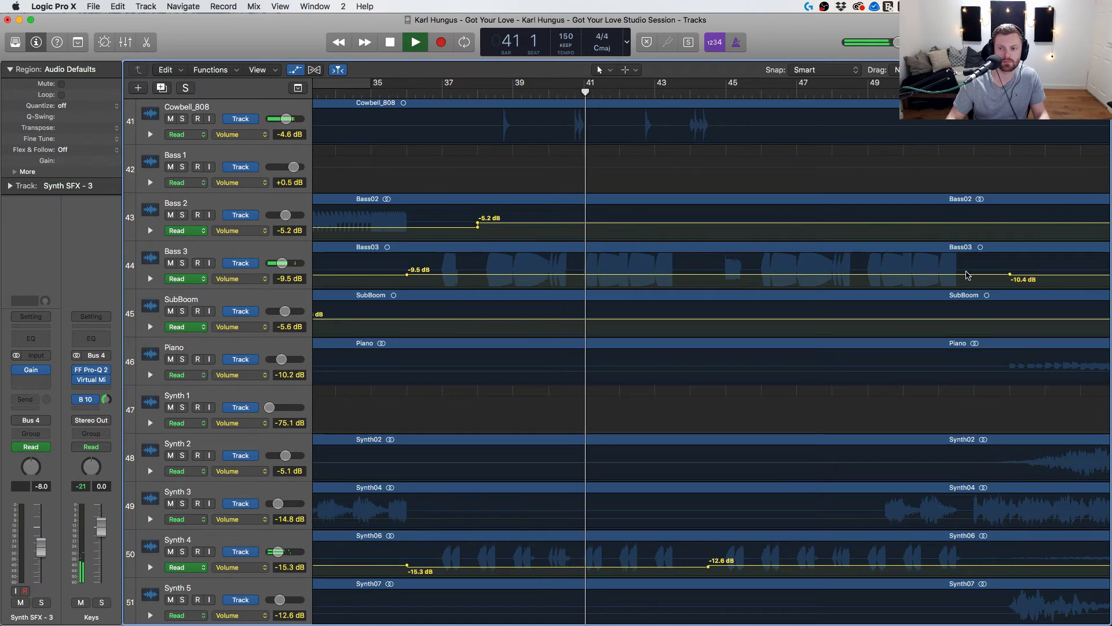
Reshape Bass 3's automation around bars 36–37 to -10.2 dB with a lift to -8.5 dB.
left_click(966, 276)
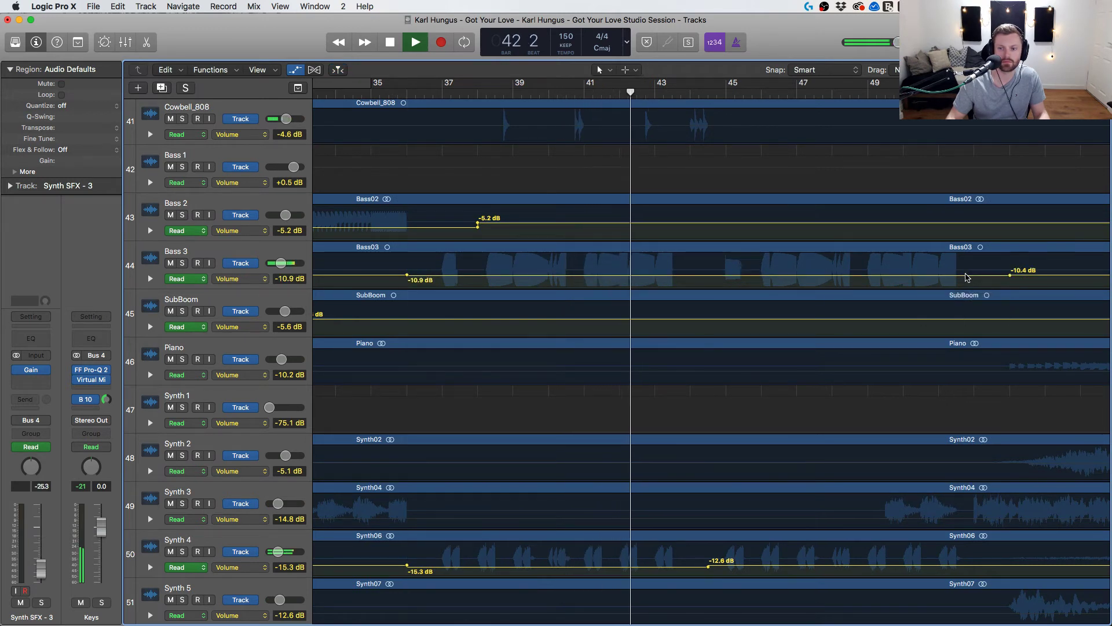
left_click_drag(966, 276, 966, 276)
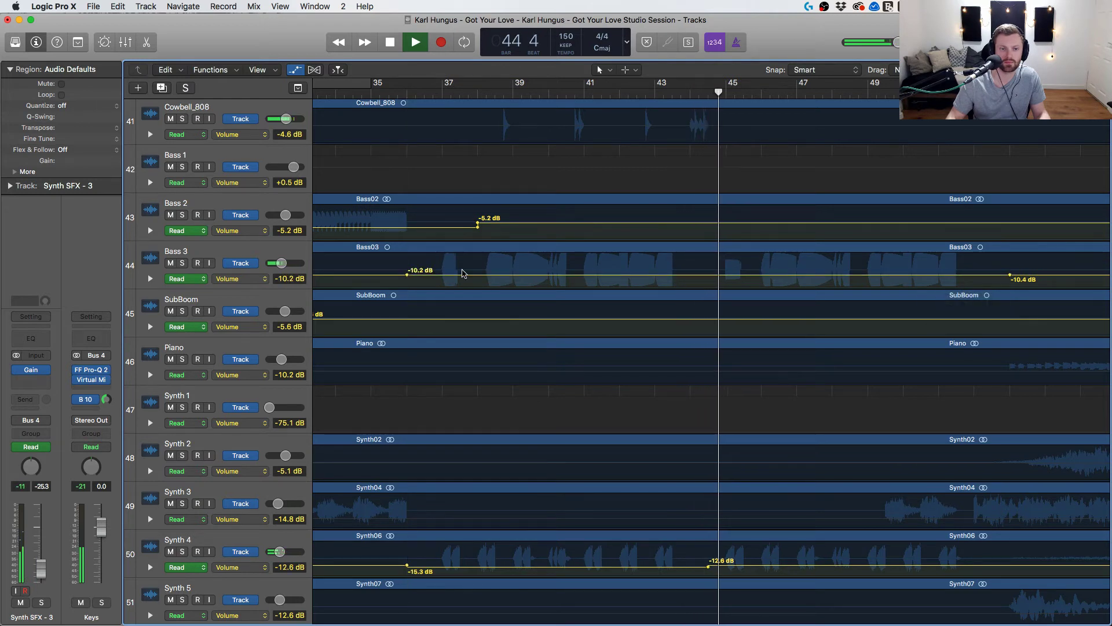
mouse_move(462, 273)
left_mouse_down()
mouse_move(432, 273)
mouse_move(450, 260)
left_mouse_up()
left_click(422, 94)
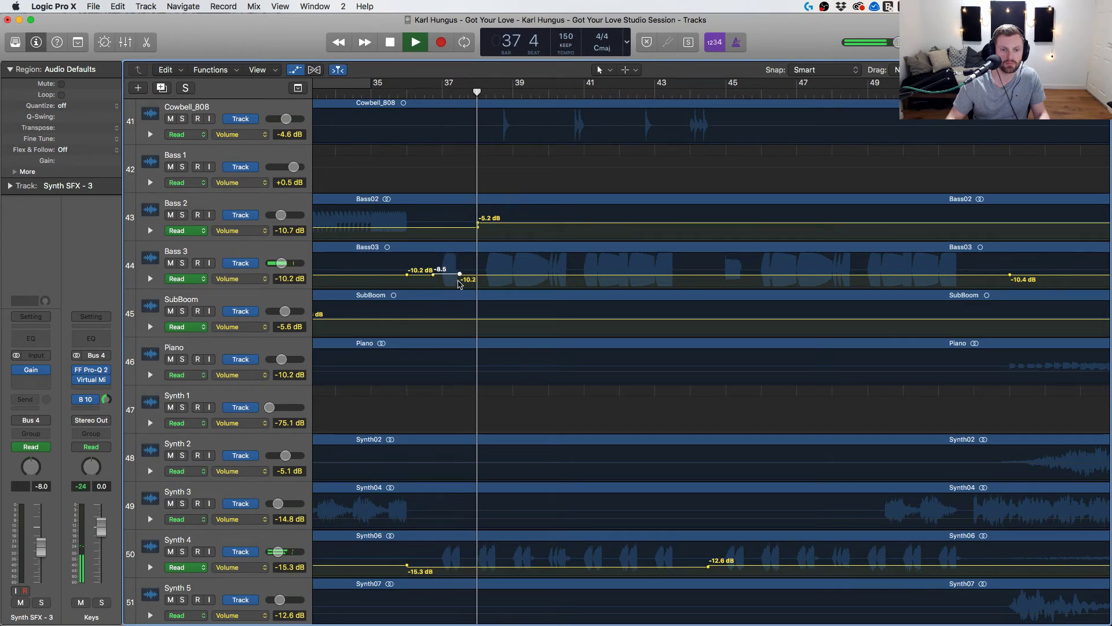
left_click(380, 94)
Add a point on Bass 3's volume line just after bar 37 and pull it into a dip.
key("super+Right")
key("super+Right")
key("super+Right")
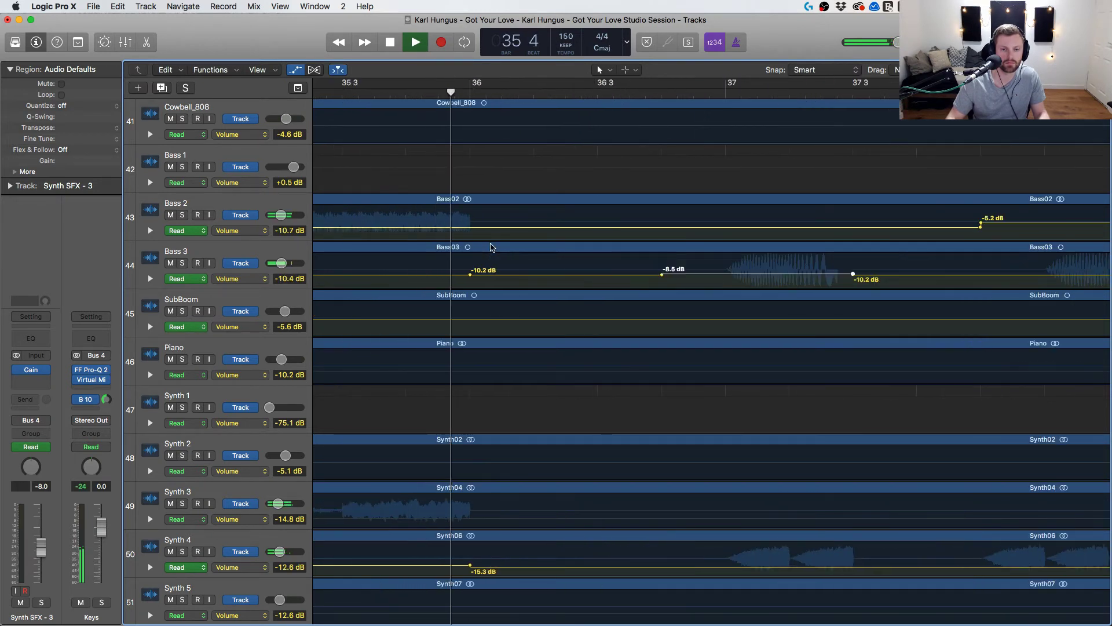
left_click(872, 273)
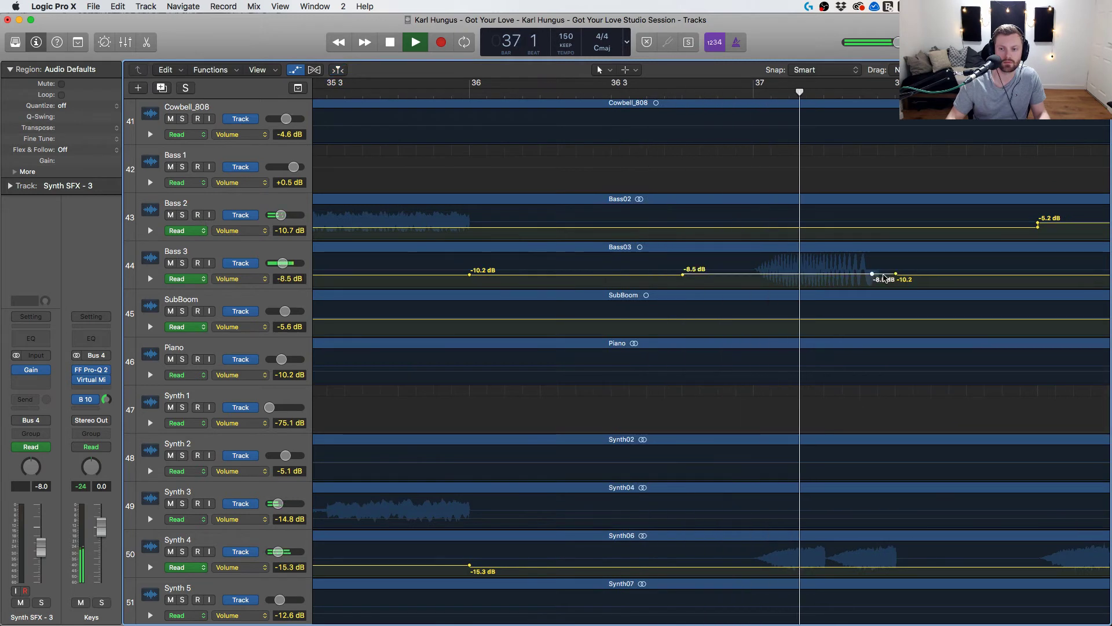
left_click_drag(887, 277, 886, 287)
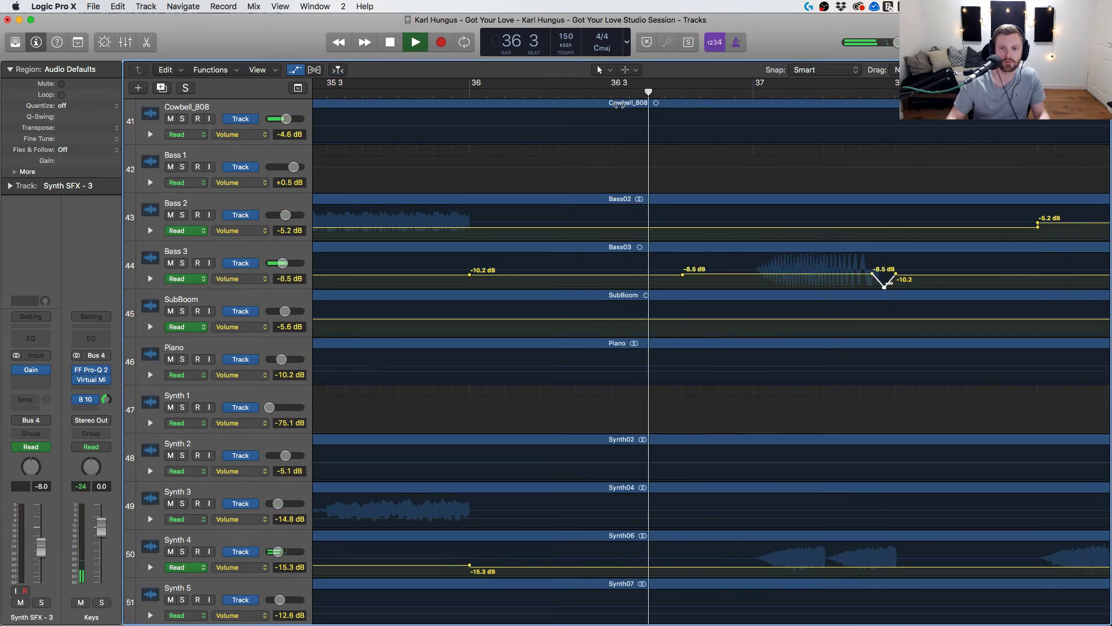
Set a cycle range looping bars 36–39 around the edit.
key("super+Left")
key("super+Left")
key("super+Left")
left_click_drag(632, 88, 742, 88)
key("super+Right")
key("super+Right")
key("super+Right")
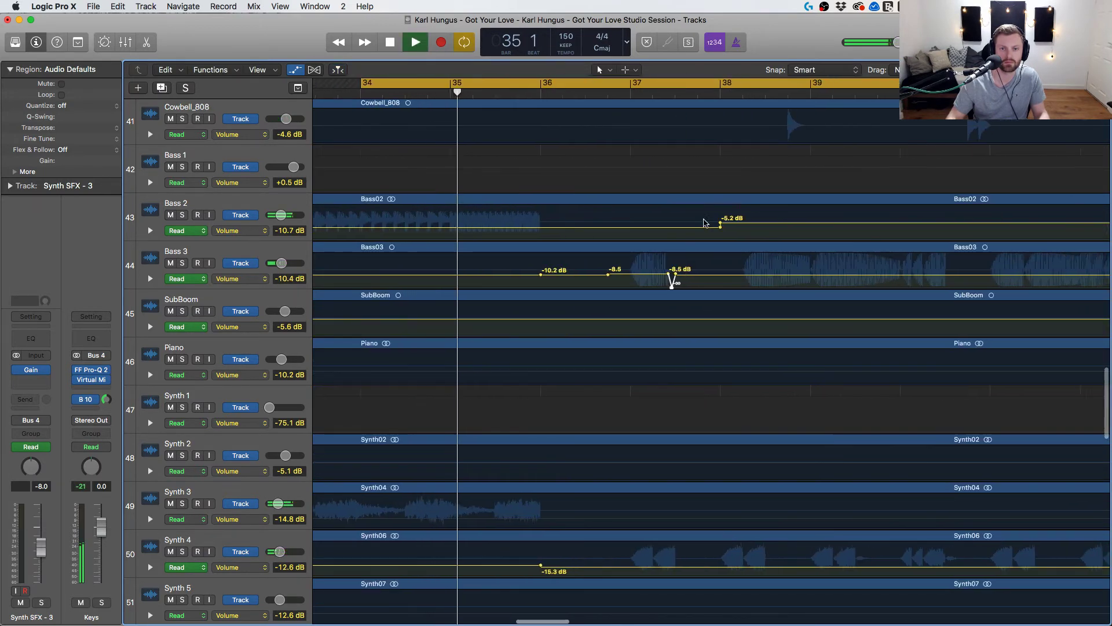
left_click(532, 89)
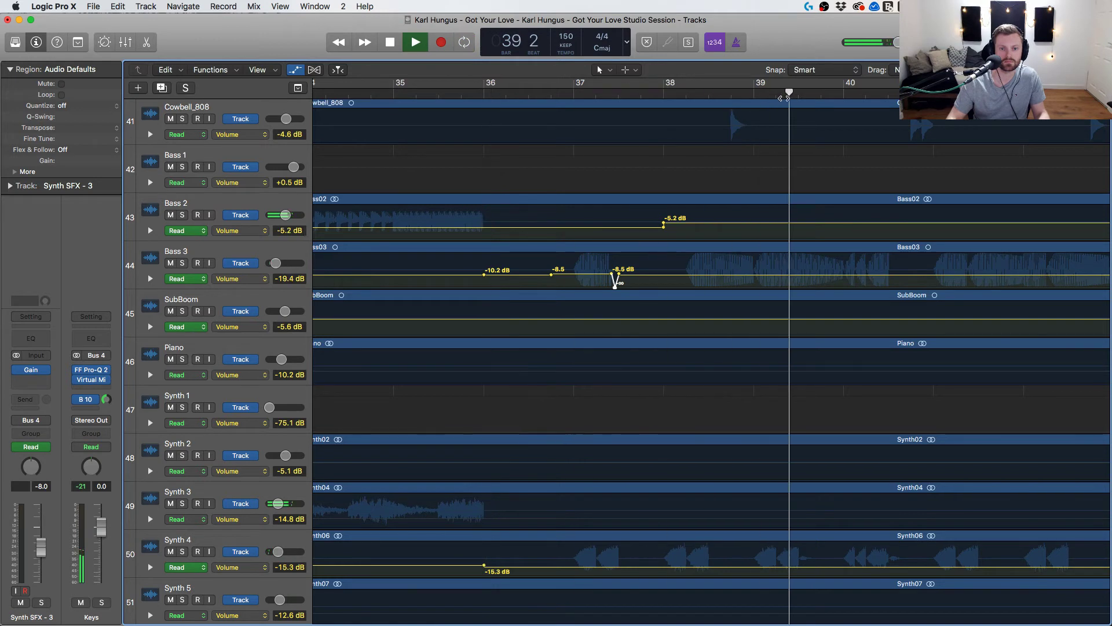
left_click_drag(489, 87, 753, 88)
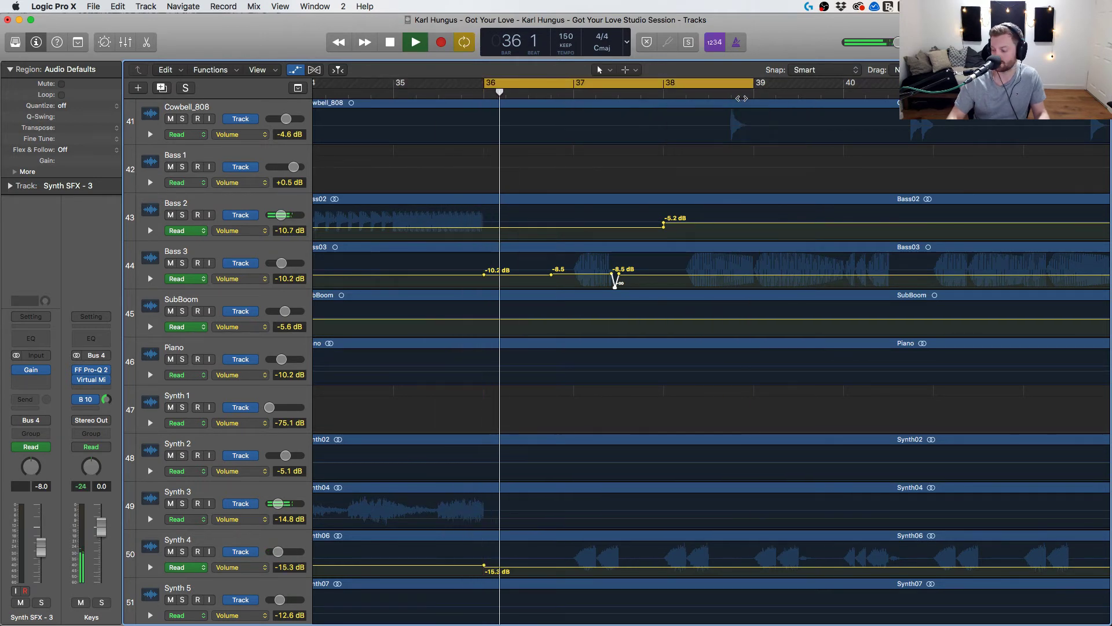
left_click_drag(635, 86, 651, 87)
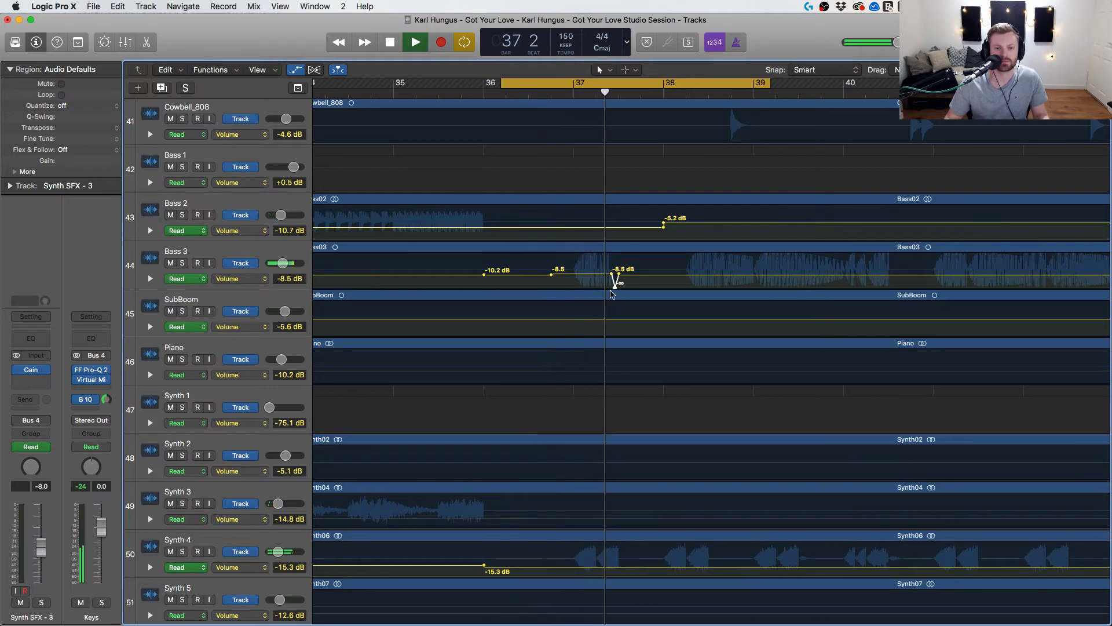
Move the -8.5 dB point earlier and drop the Bass 3 dip to -∞ dB, then audition it.
left_click_drag(607, 273, 591, 273)
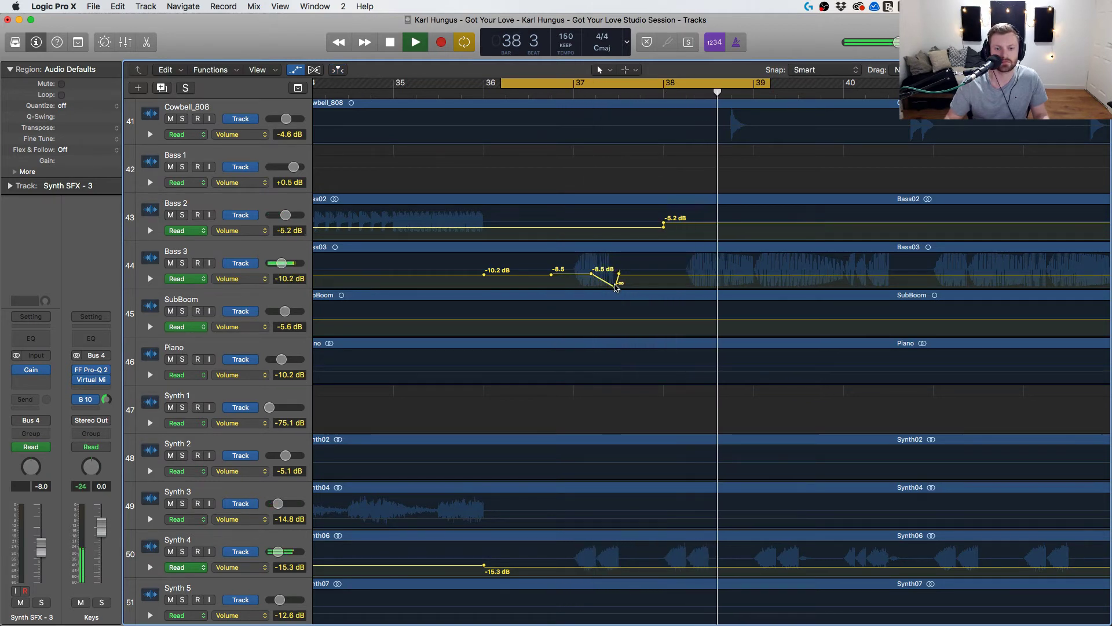
left_click(615, 290)
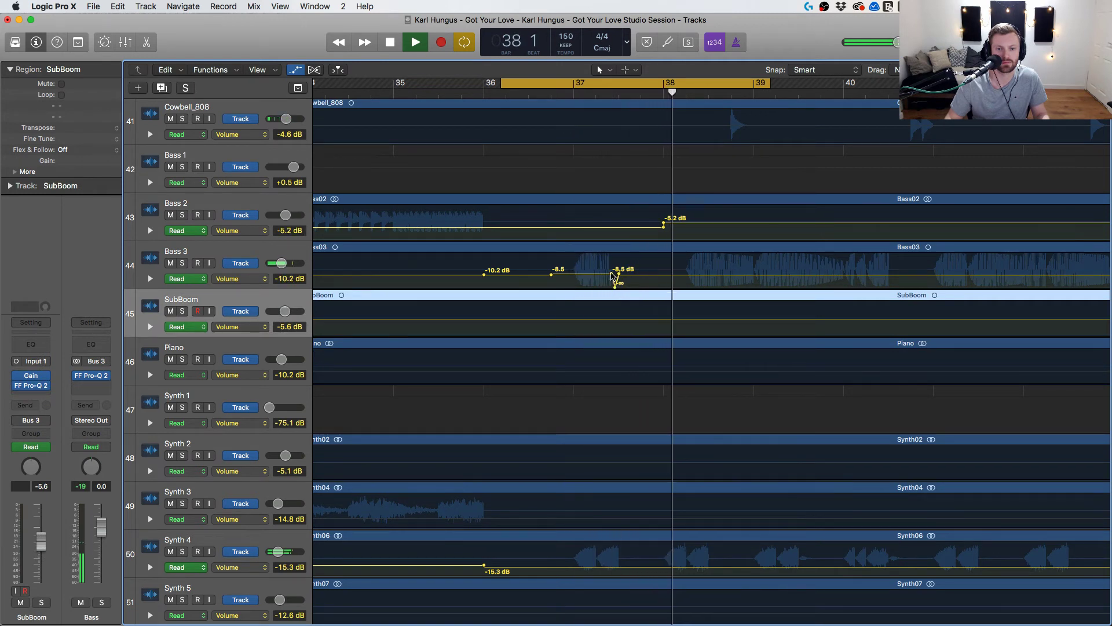
mouse_move(612, 277)
left_mouse_down()
mouse_move(604, 287)
mouse_move(618, 288)
left_mouse_up()
key("super+z")
key("space")
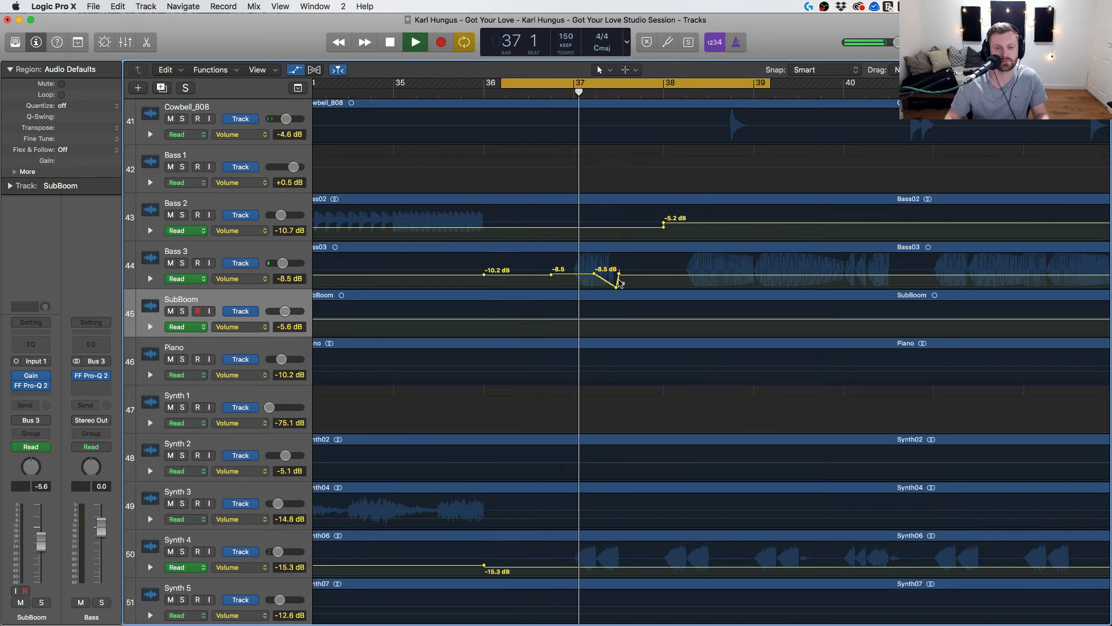
key("super+Left")
key("super+Left")
key("super+Left")
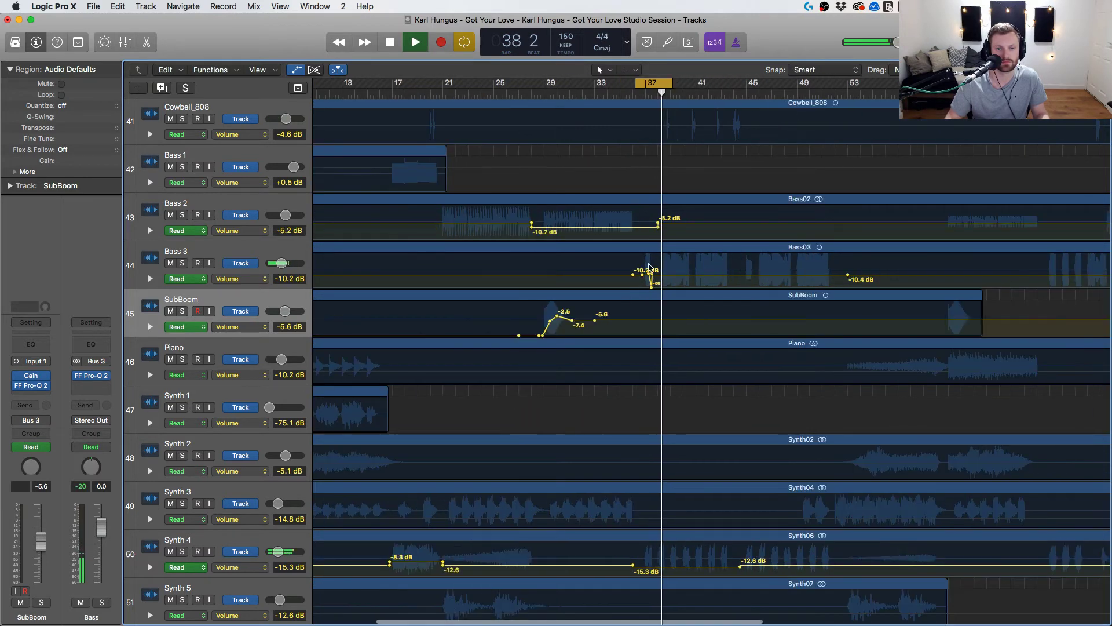
Start playback and open the full Mixer window scrolled over to the Stereo Out strip.
key("space")
scroll(610, 245, "right", 3)
key("x")
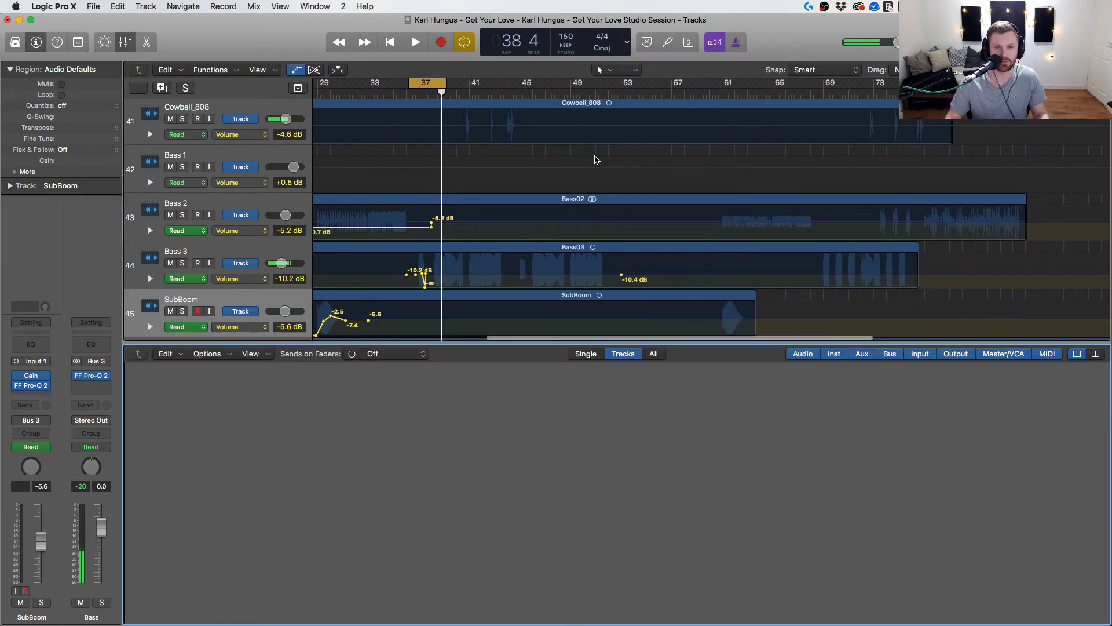
key("x")
key("space")
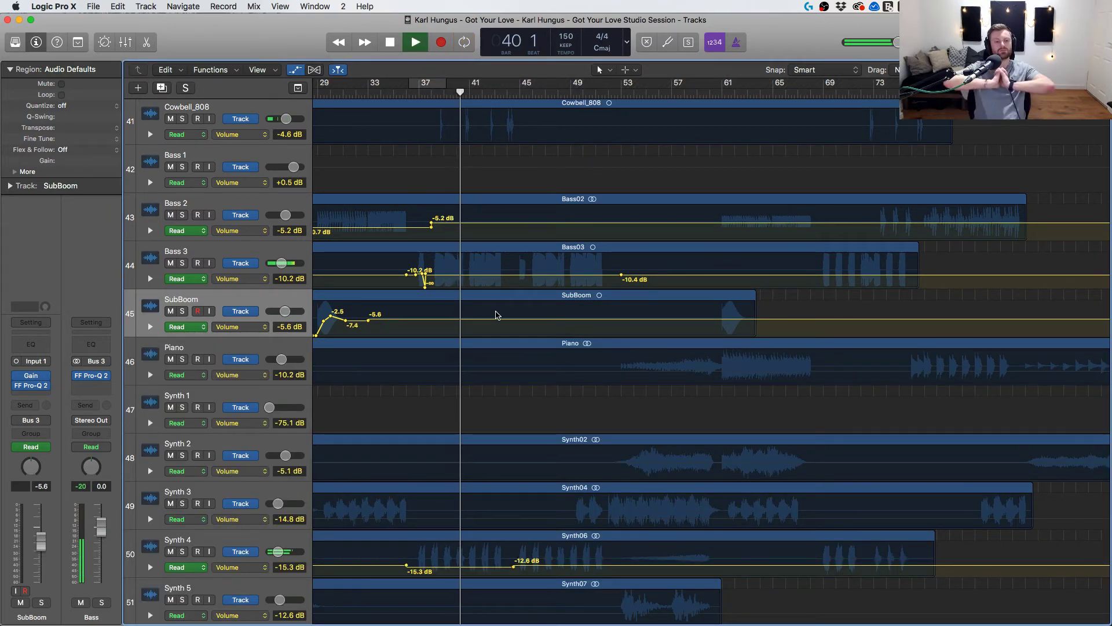
key("super+2")
scroll(685, 438, "right", 8)
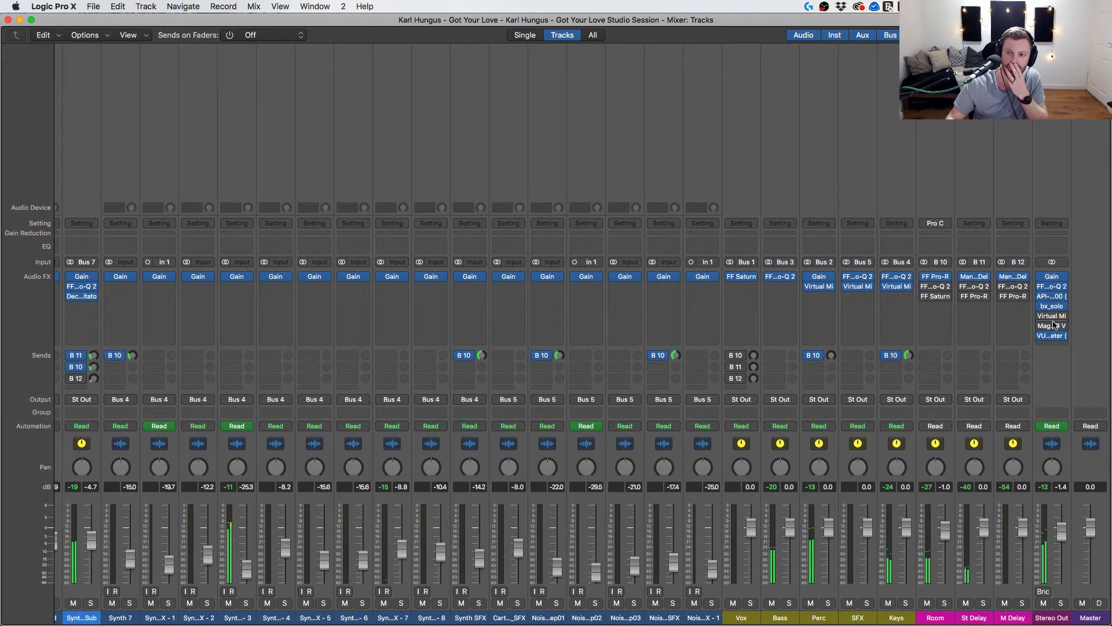
Insert FabFilter FF Pro-L 2 (Stereo) into an empty Audio FX slot on Stereo Out.
left_click(1055, 325)
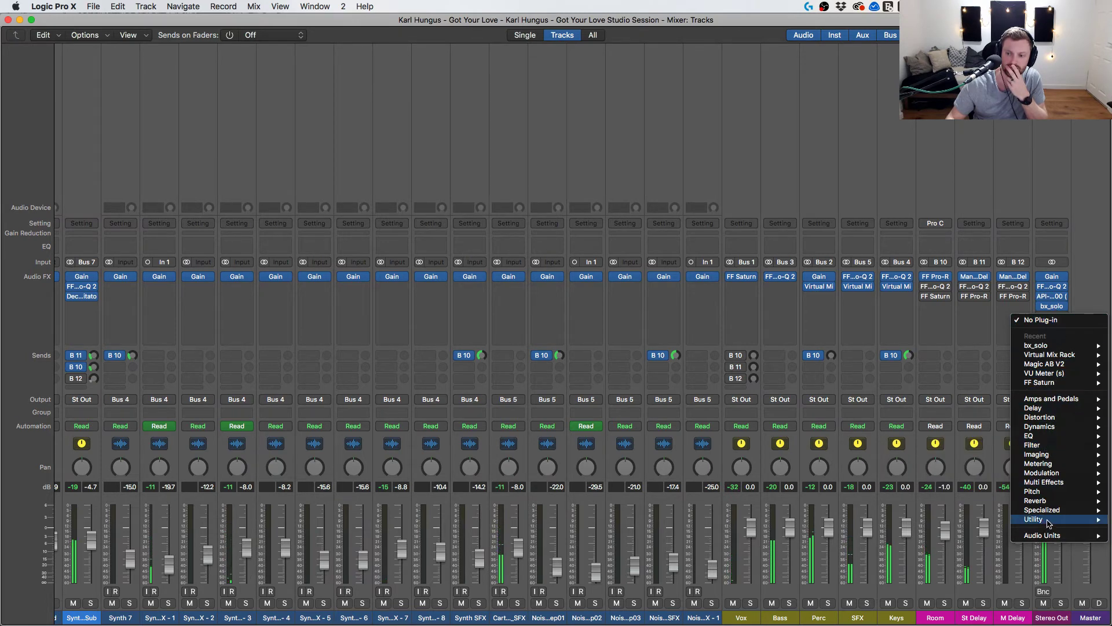
mouse_move(1042, 535)
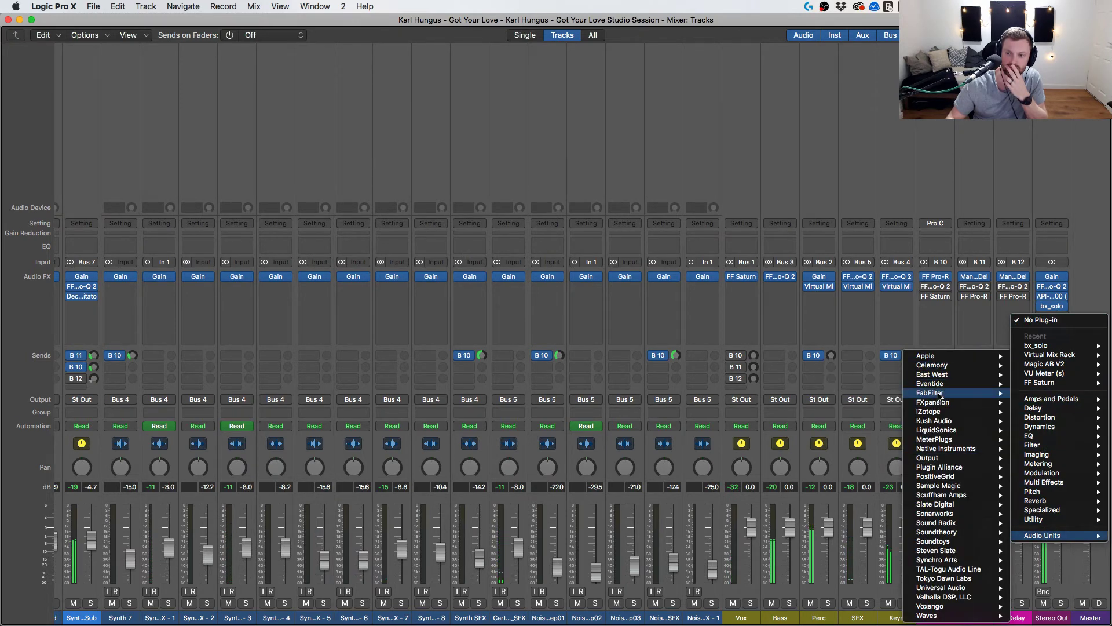
mouse_move(940, 396)
mouse_move(845, 421)
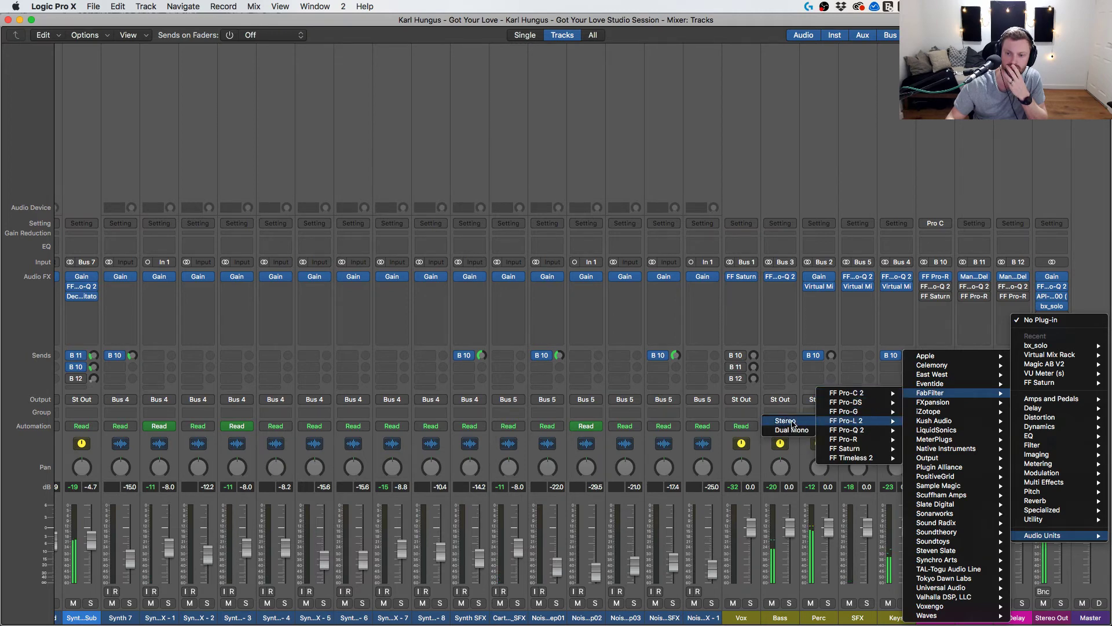
left_click(793, 423)
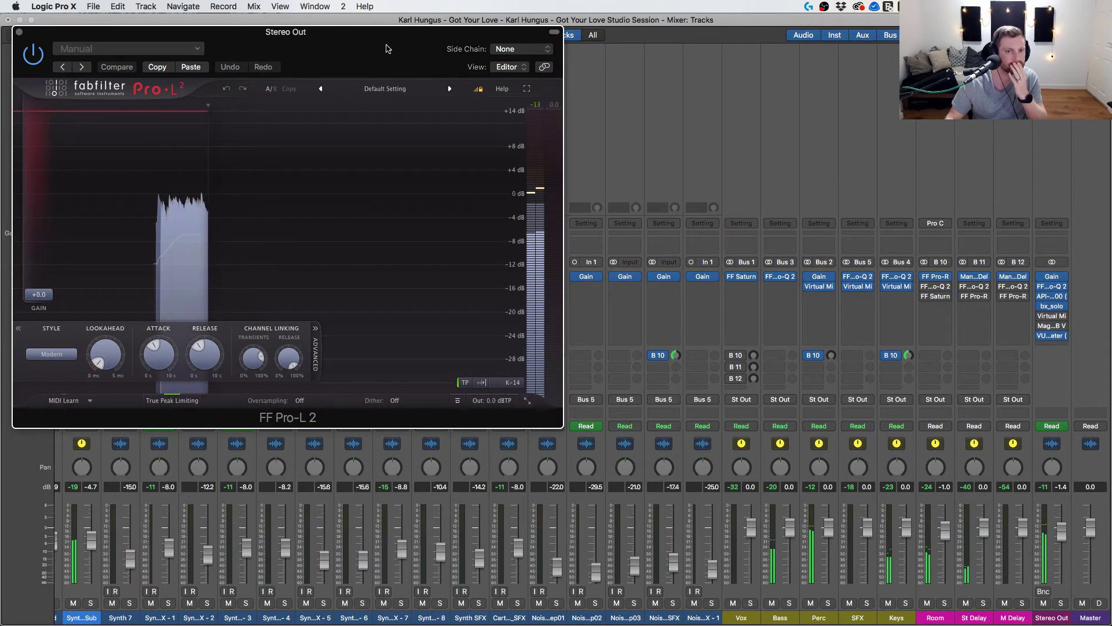
Enable level-matched monitoring on Pro-L 2 and load the Punchy Loudness preset.
left_click(472, 388)
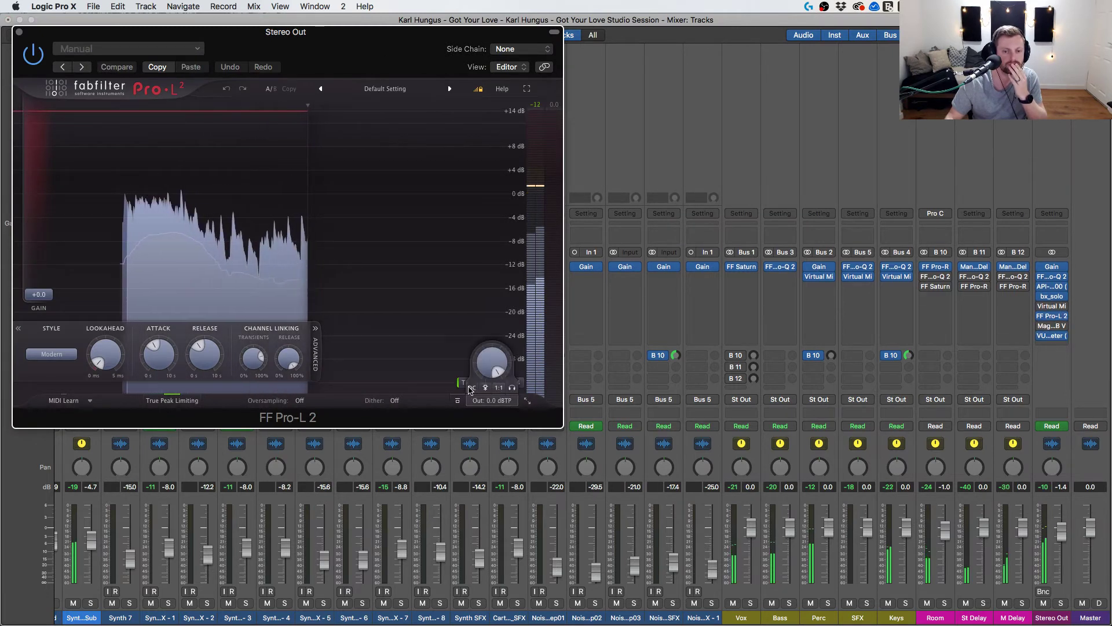
left_click(472, 388)
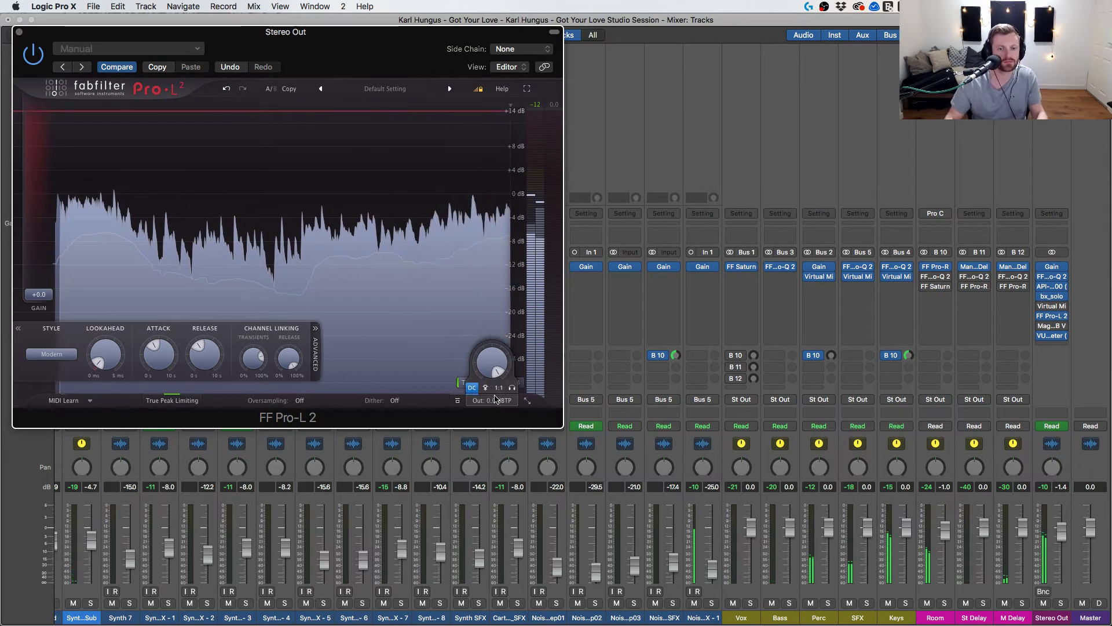
left_click(499, 389)
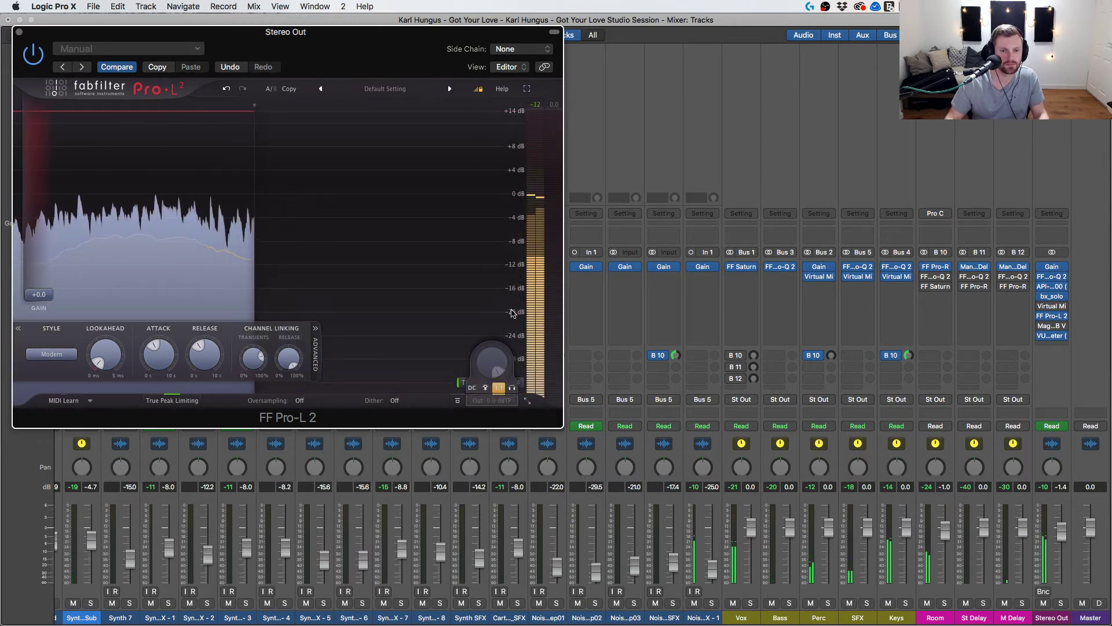
left_click(377, 89)
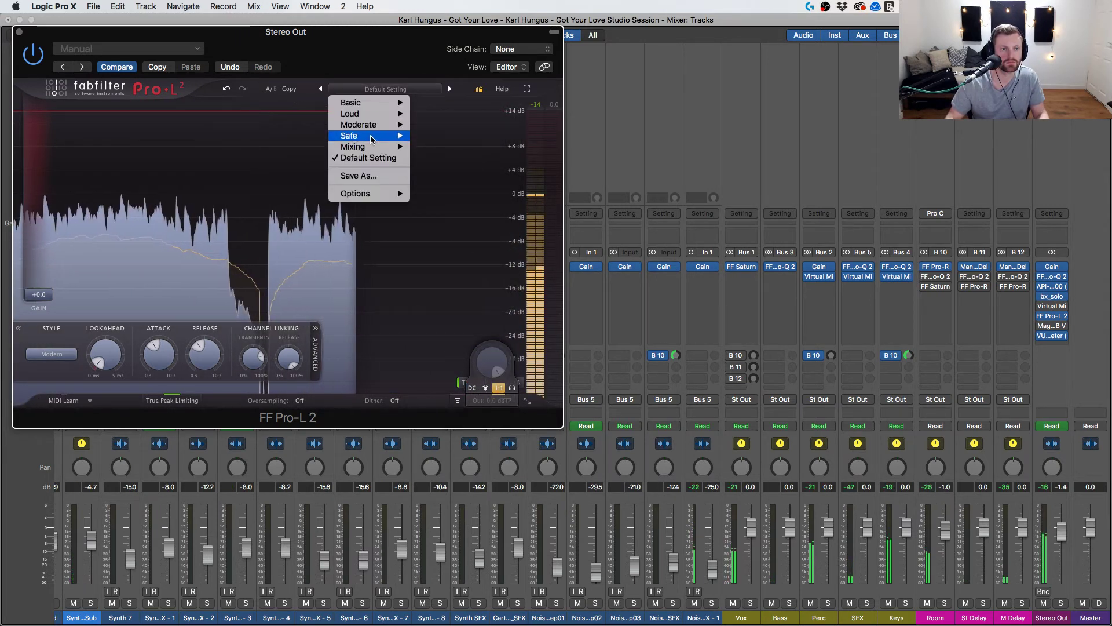
mouse_move(374, 128)
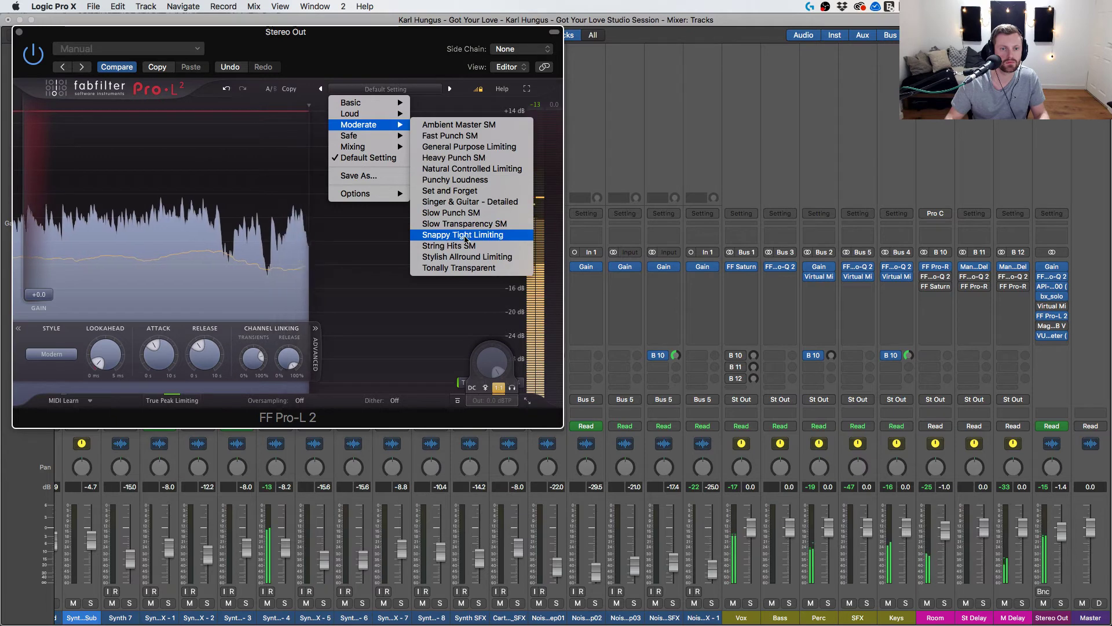
left_click(456, 180)
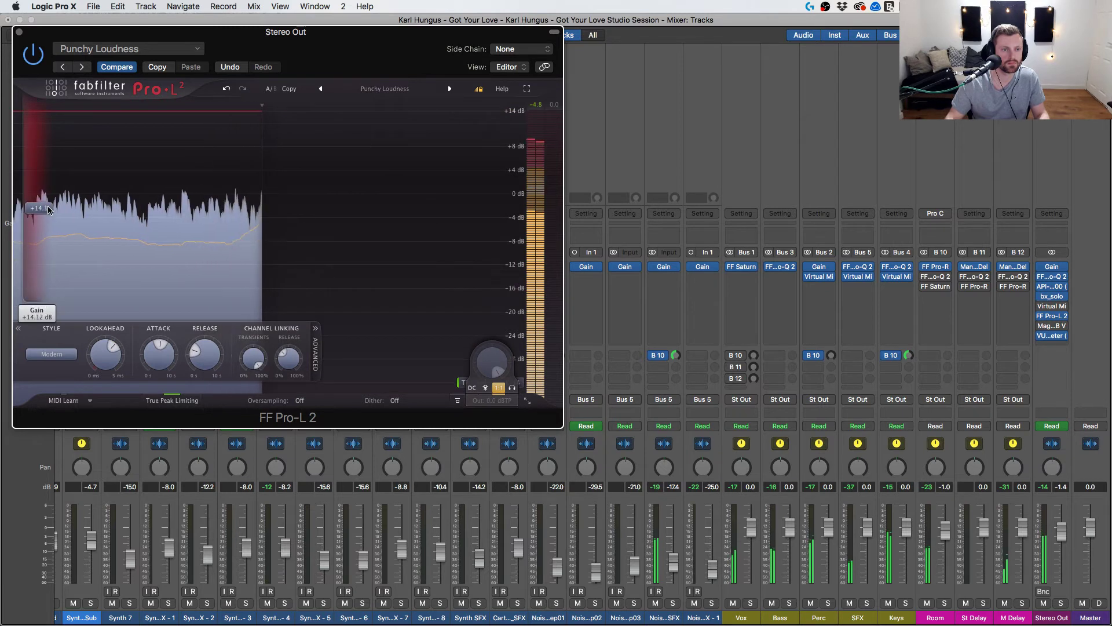
Re-enable Pro-L 2 with its gain set to about +15.7 dB and close its window.
left_click_drag(45, 201, 58, 197)
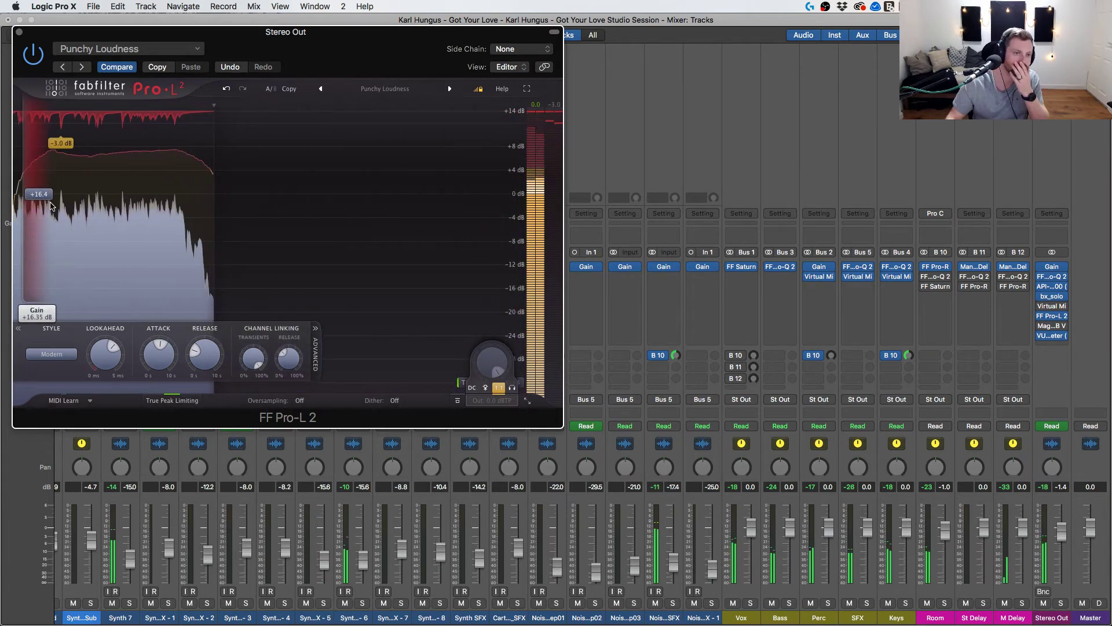
mouse_move(47, 203)
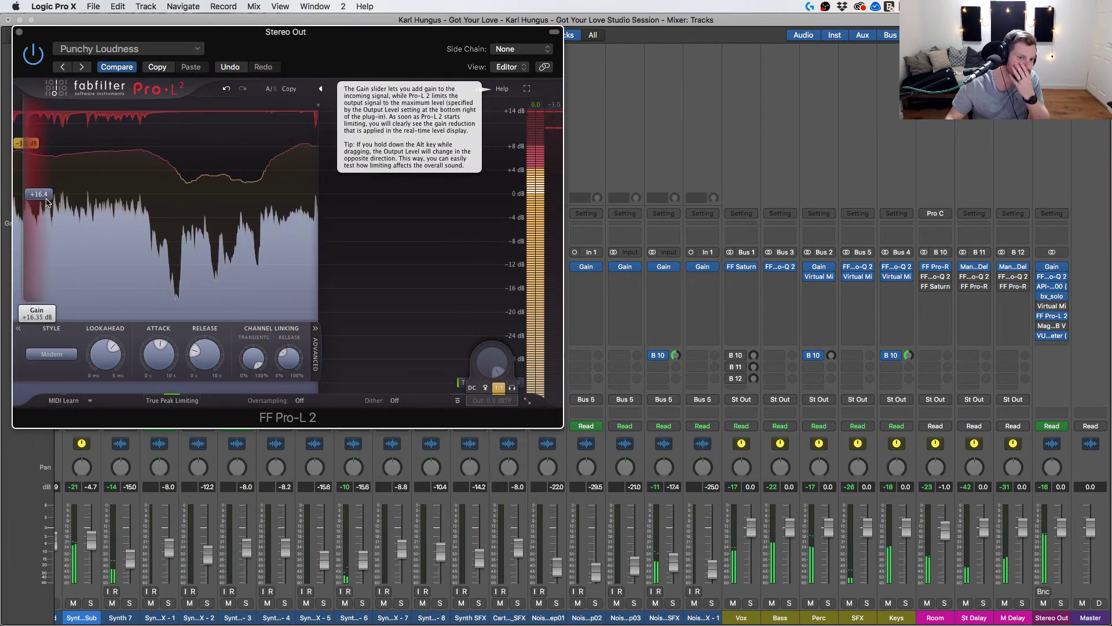
left_click(33, 55)
mouse_move(43, 192)
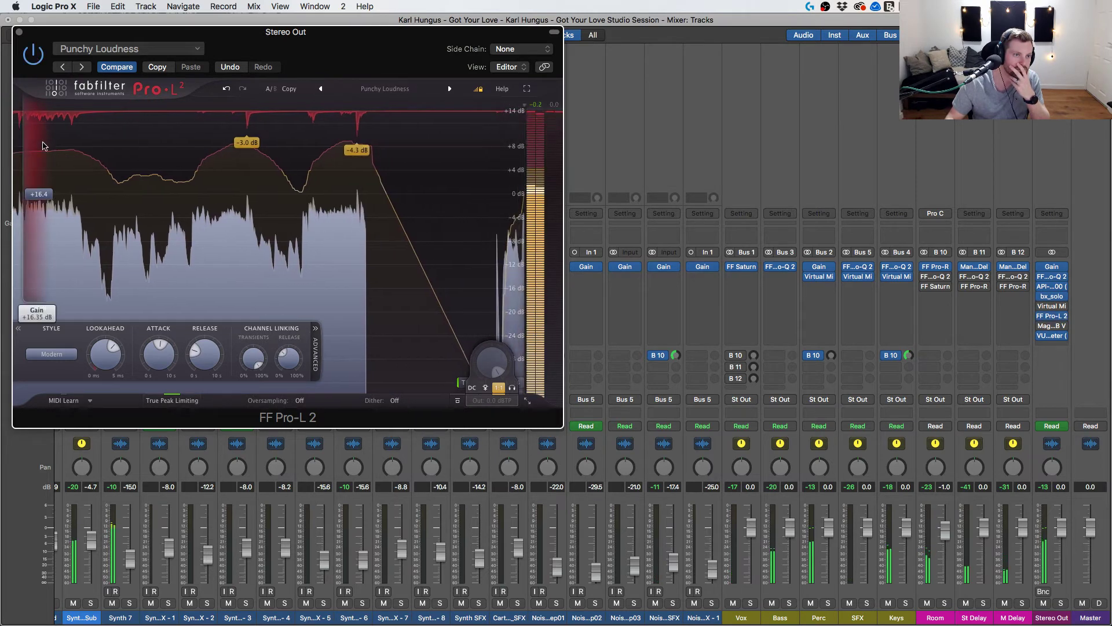
left_click_drag(43, 191, 46, 204)
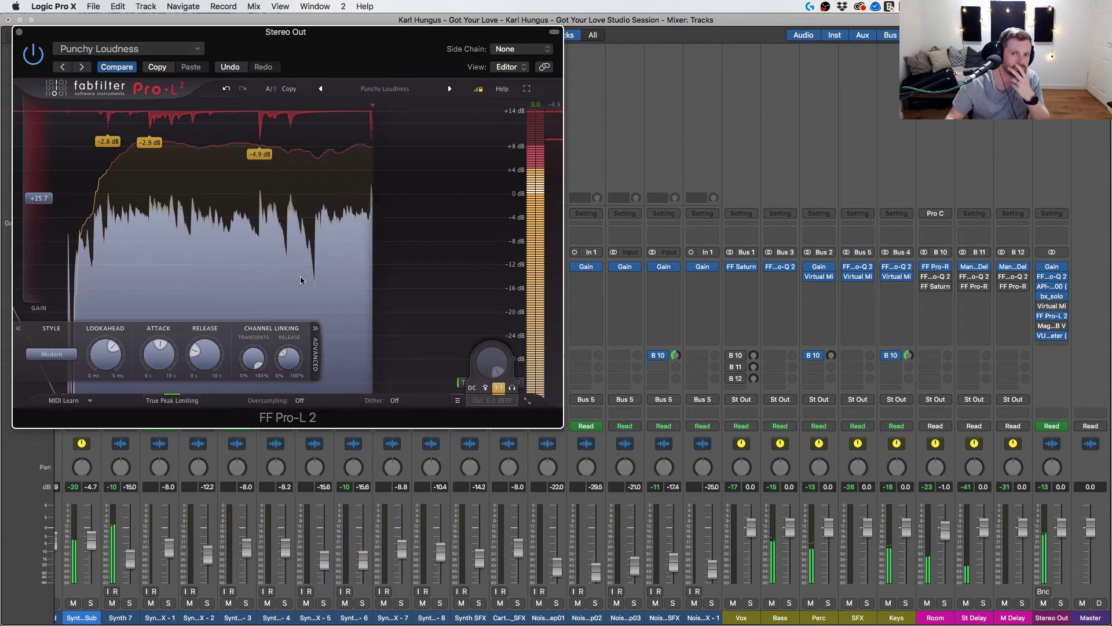
left_click(18, 33)
Solo and unsolo Synth 4 and Synth 7 to audition them around bar 75.
key("x")
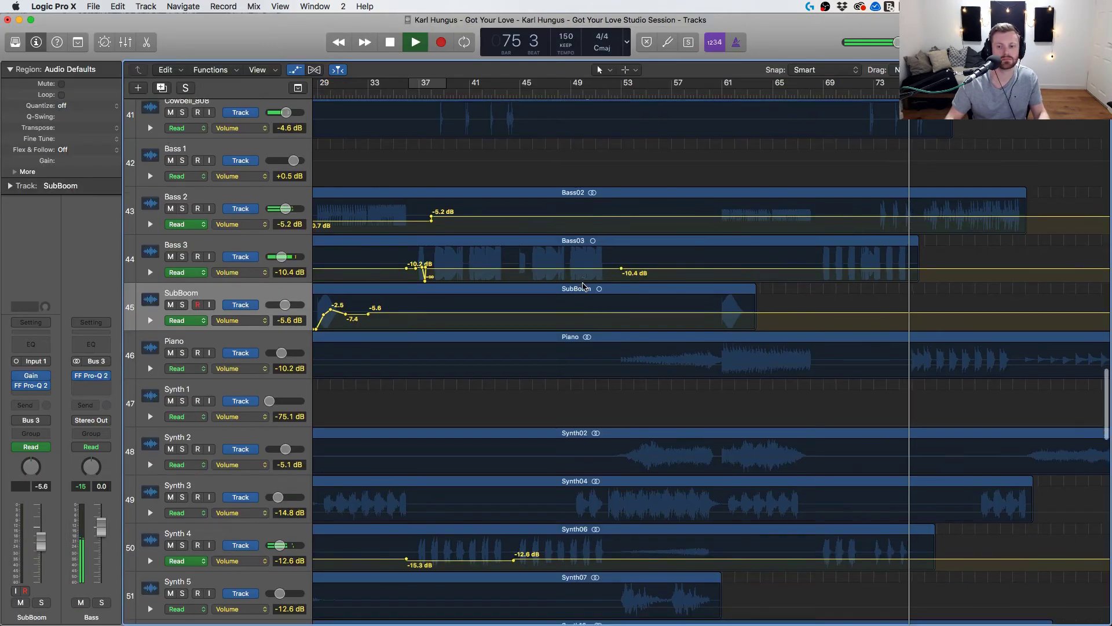
scroll(583, 286, "down", 5)
scroll(782, 106, "right", 3)
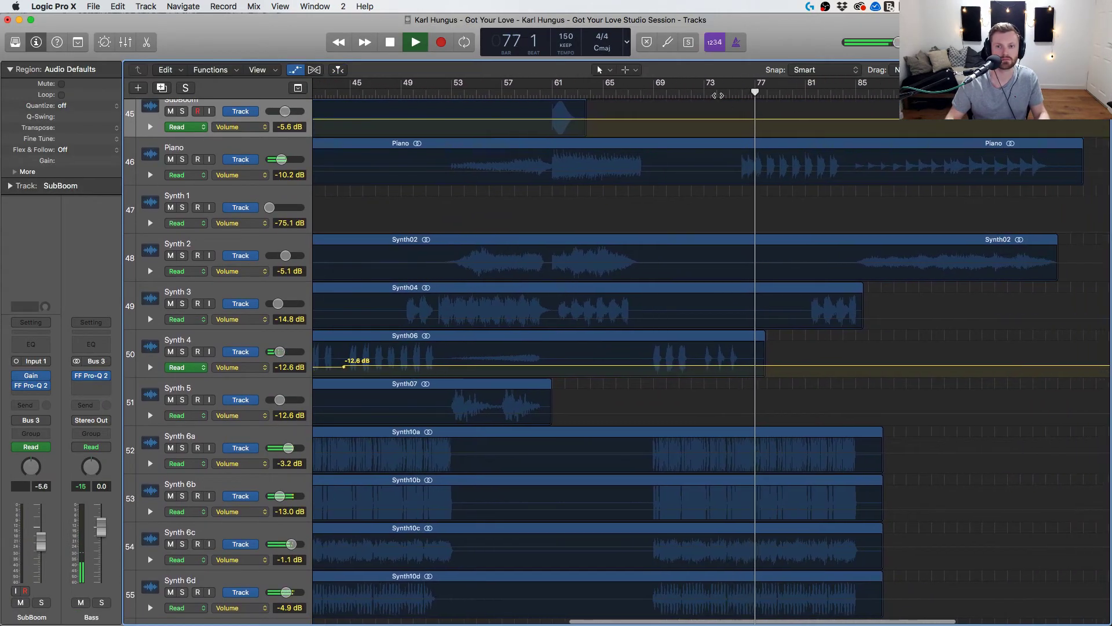
left_click(182, 351)
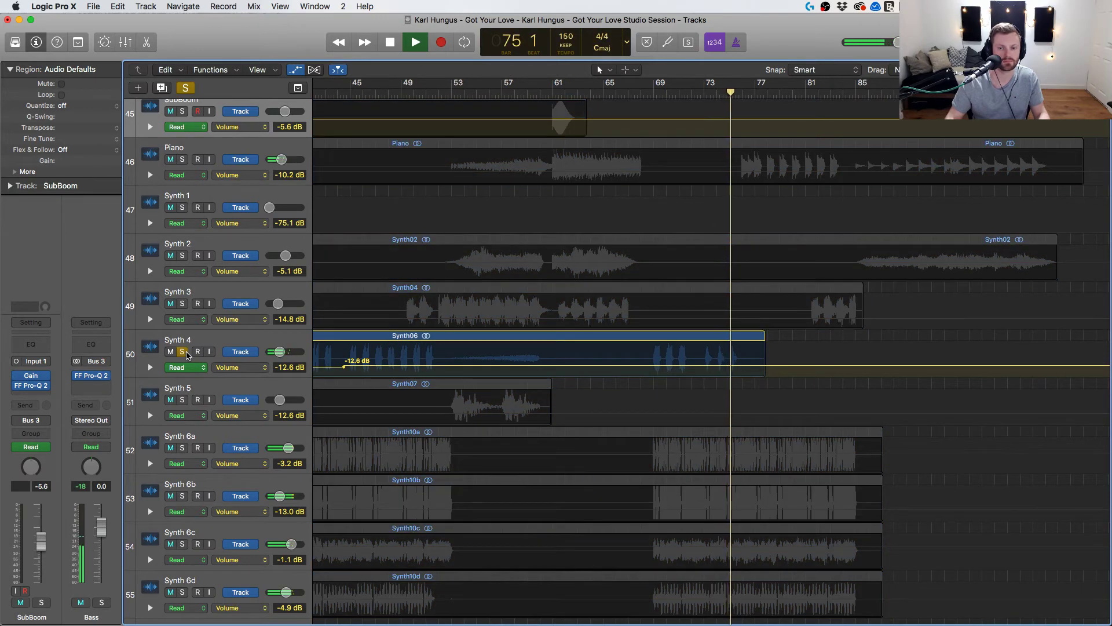
left_click(182, 352)
scroll(521, 343, "down", 10)
scroll(521, 343, "right", 2)
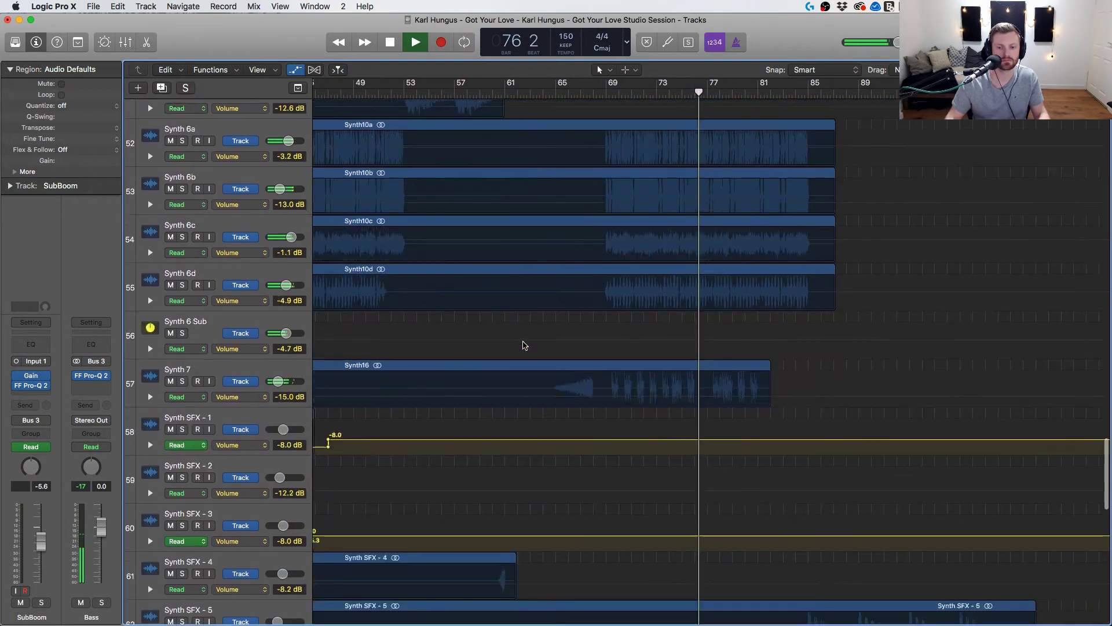
scroll(524, 345, "right", 2)
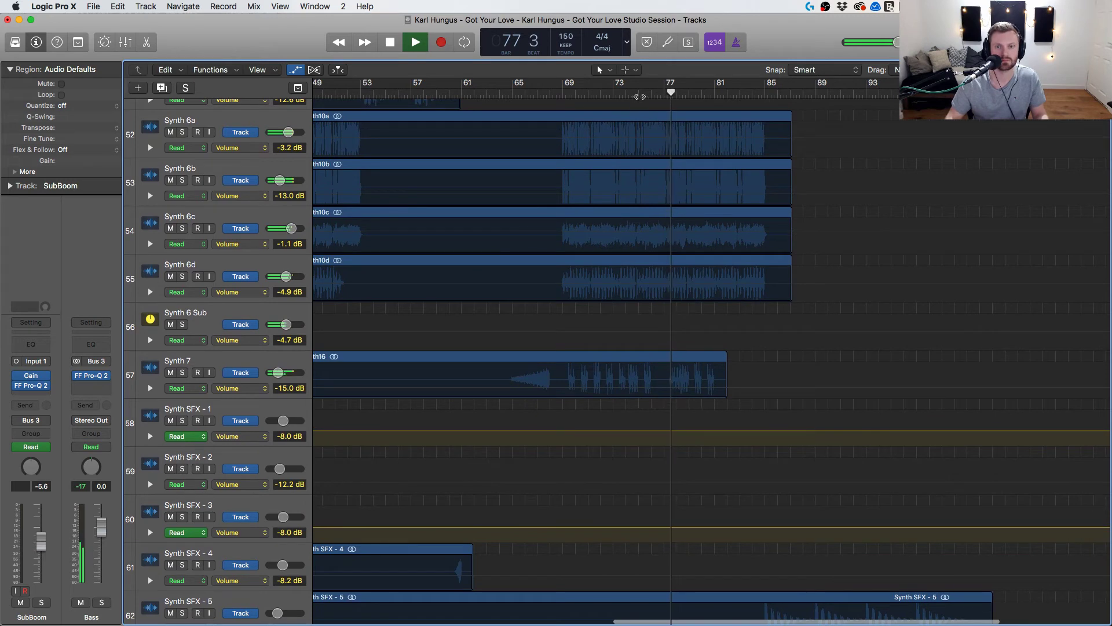
left_click(639, 96)
left_click(183, 372)
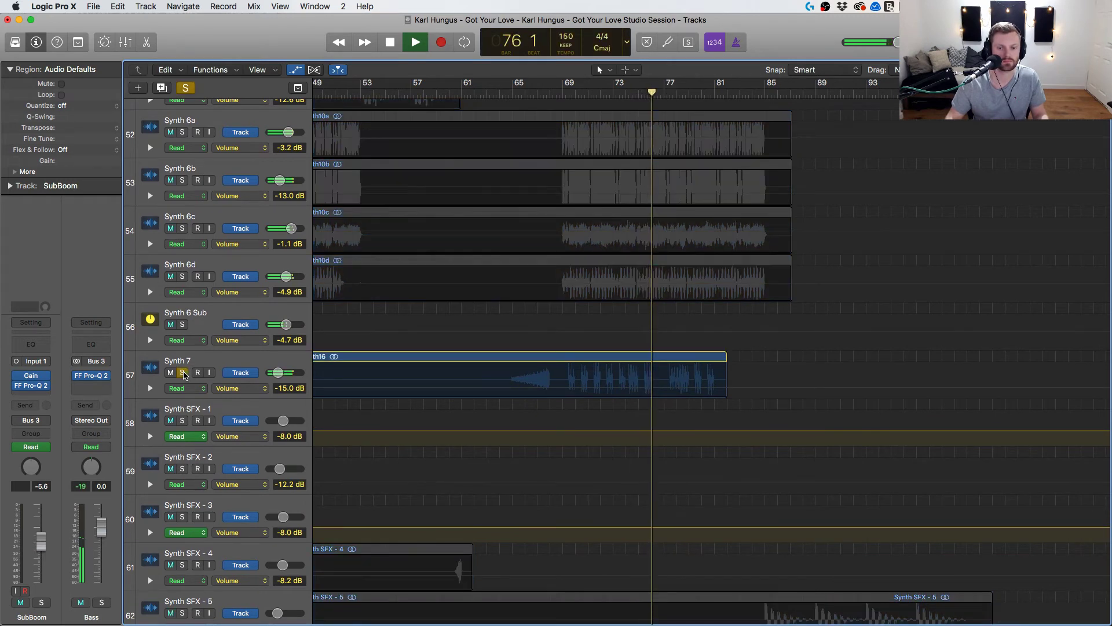
left_click(183, 373)
Drag Bass 2's volume automation down to about -10.7 dB between bars 72 and 80.
scroll(427, 335, "down", 5)
scroll(428, 335, "up", 7)
scroll(427, 335, "up", 6)
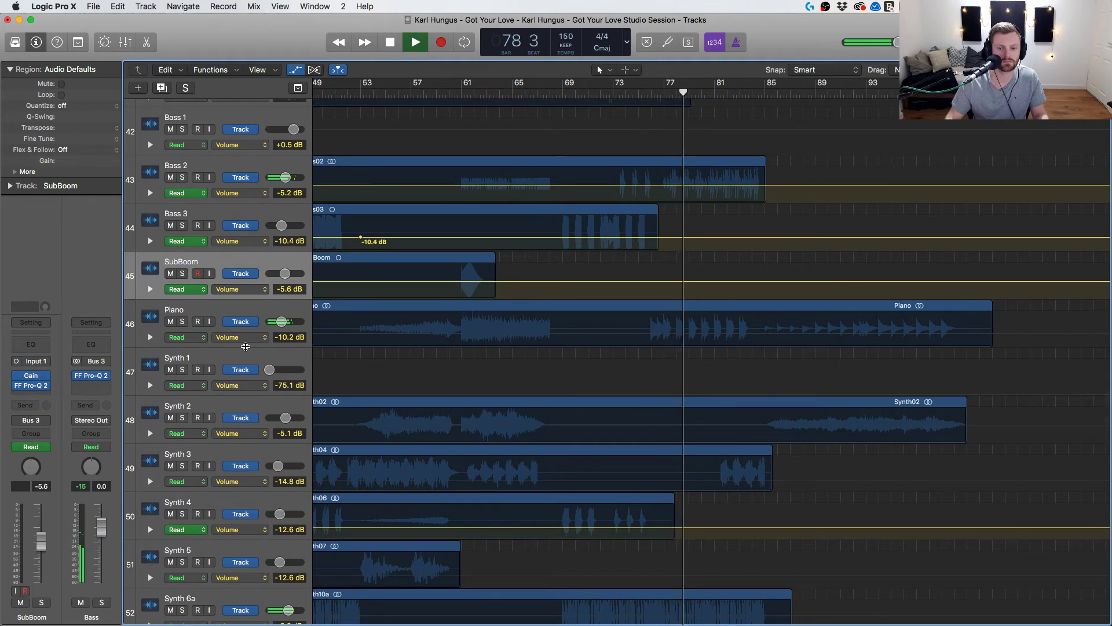
scroll(246, 346, "down", 6)
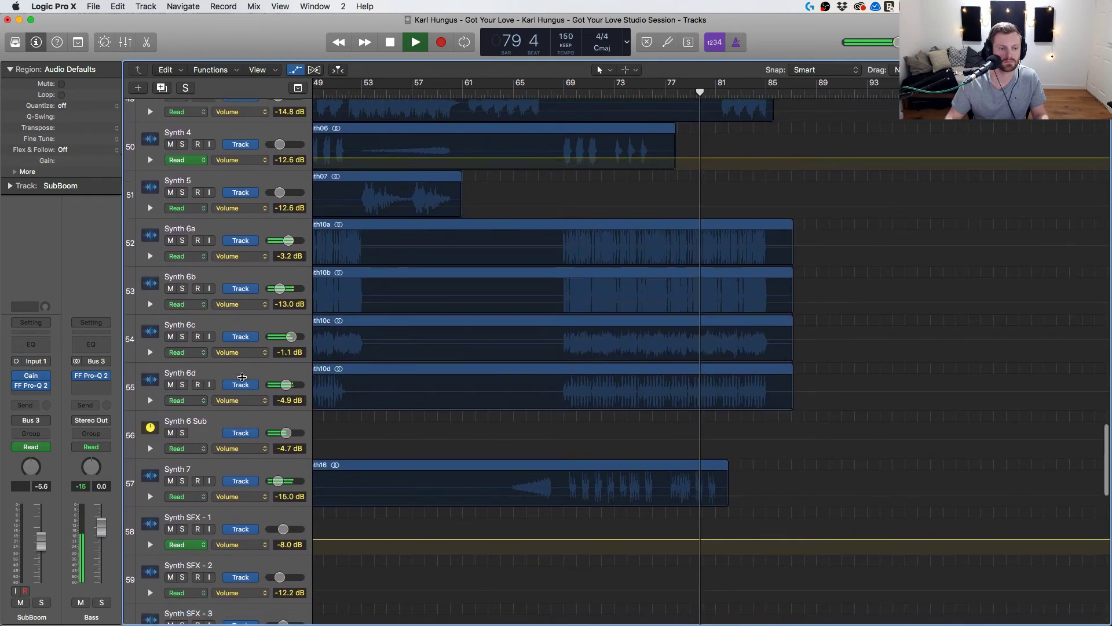
scroll(243, 377, "up", 8)
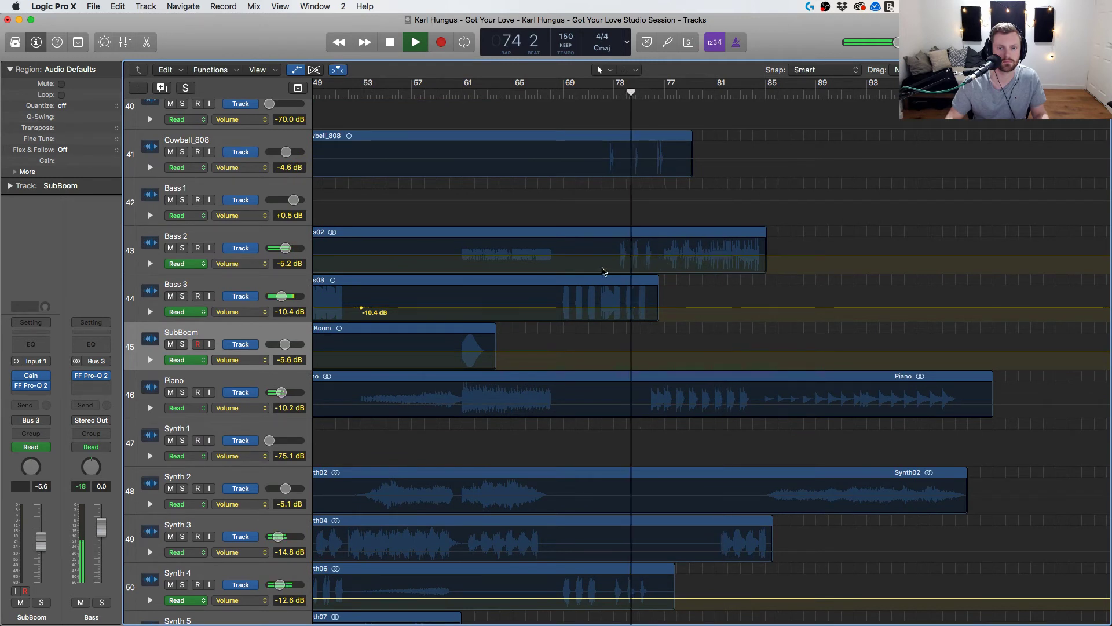
left_click_drag(612, 250, 759, 266)
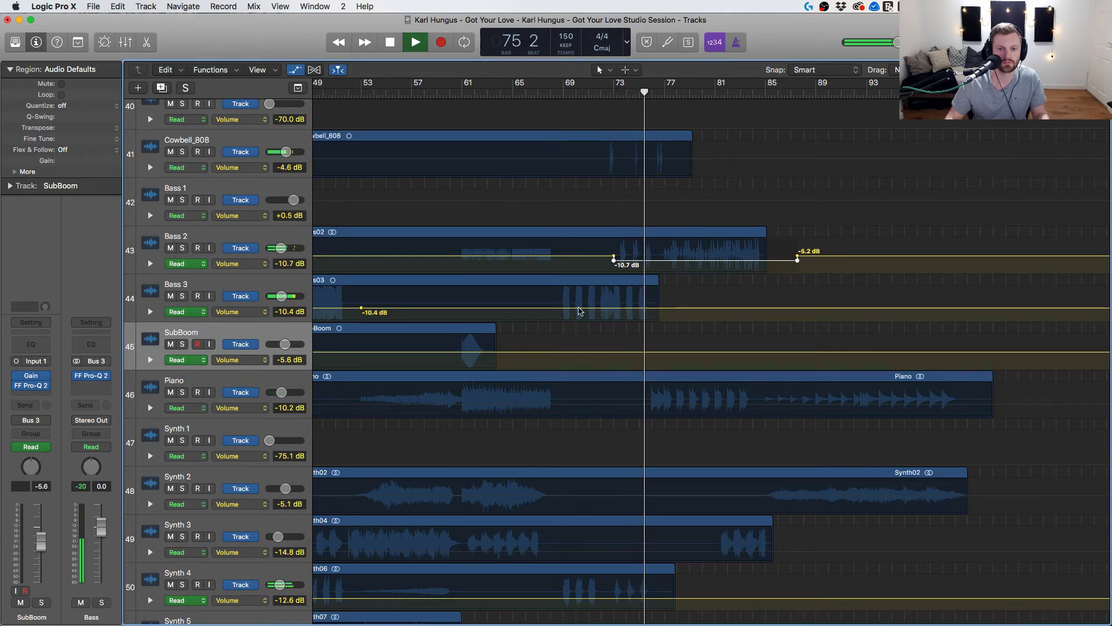
key("x")
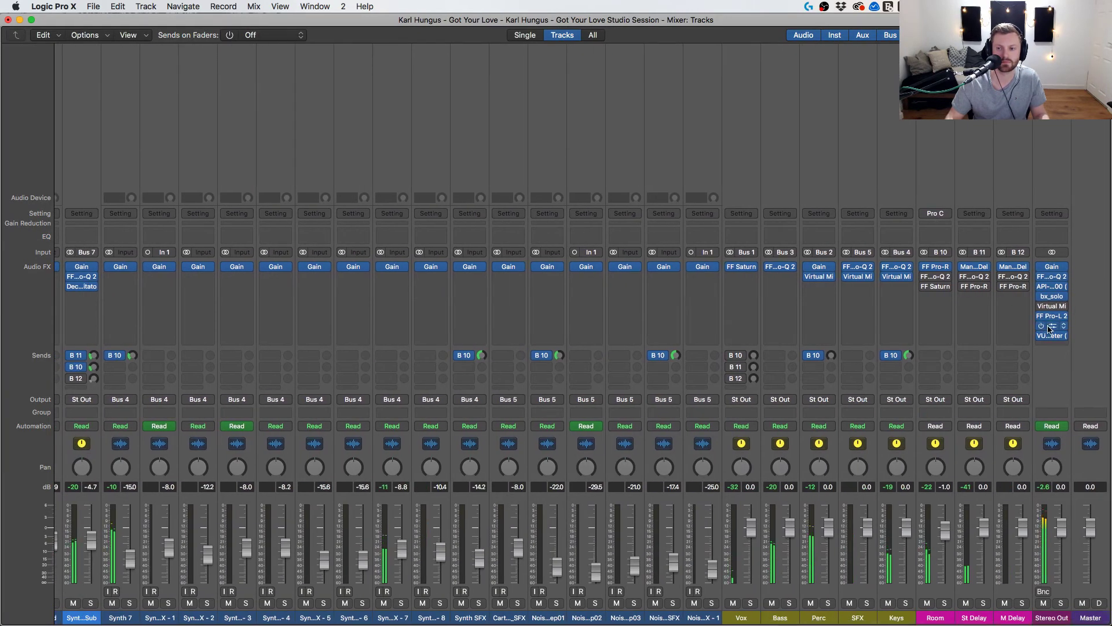
Check the What So Not - Jaguar reference in Magic AB and set Pro-L 2 gain to about +9.8 dB.
left_click(1053, 328)
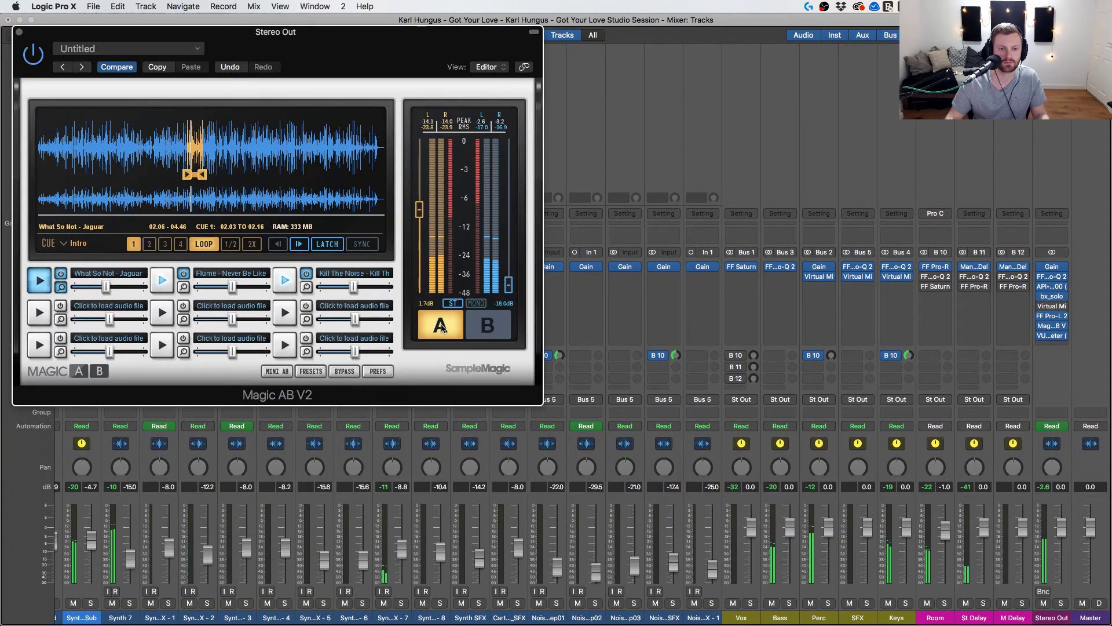
left_click(485, 329)
left_click(1051, 318)
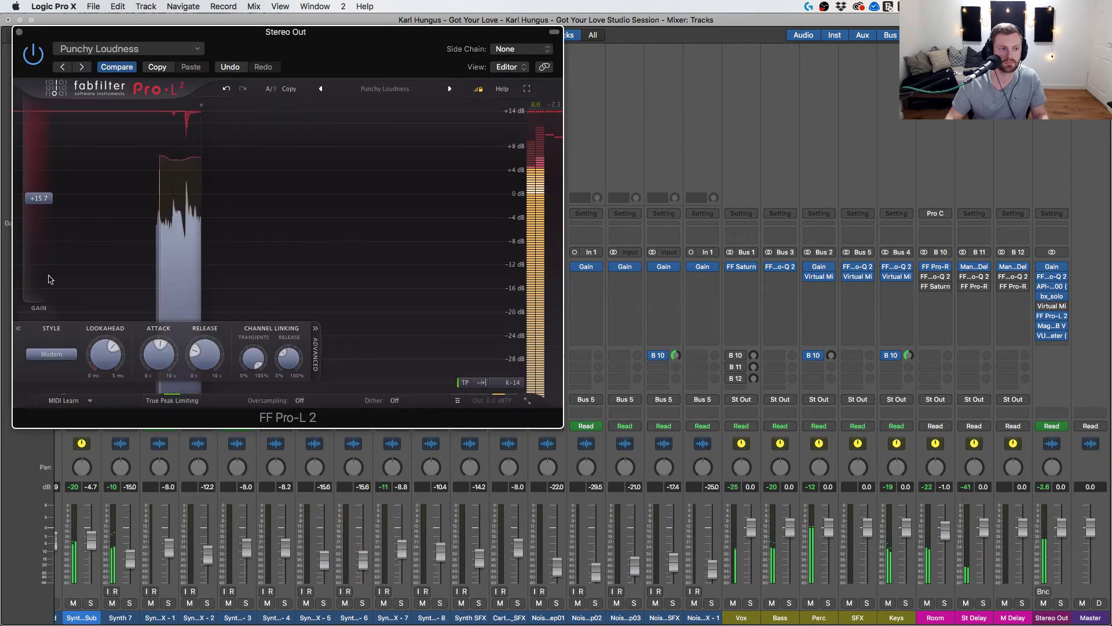
left_click_drag(43, 240, 43, 249)
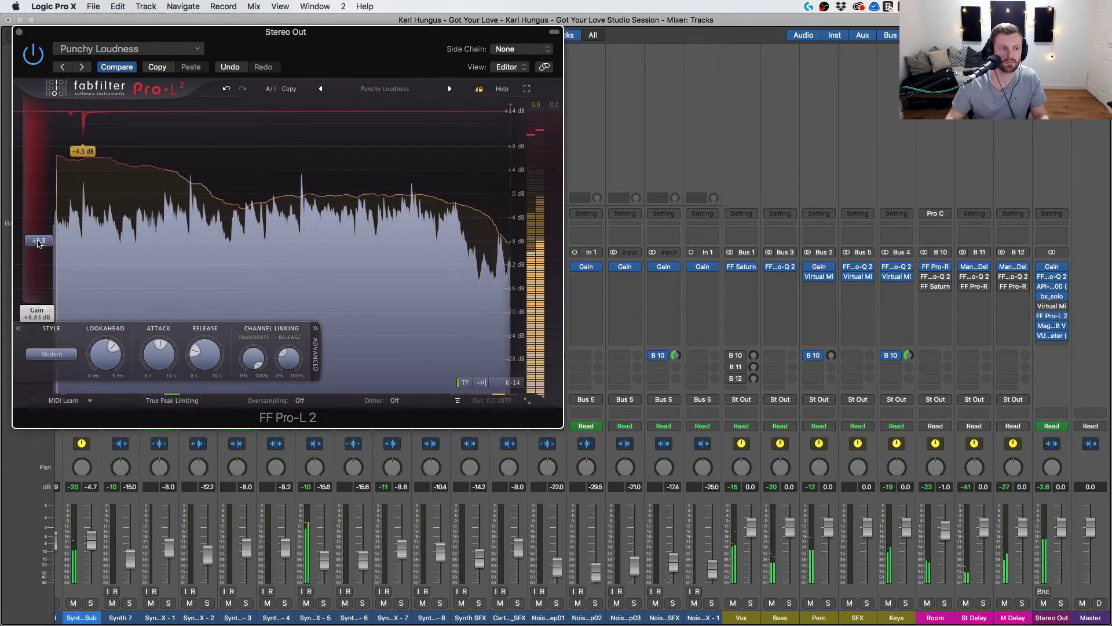
left_click_drag(39, 241, 32, 225)
Loop bars 73–85 and raise the Pro-L 2 gain to about +13.2 dB.
key("super+1")
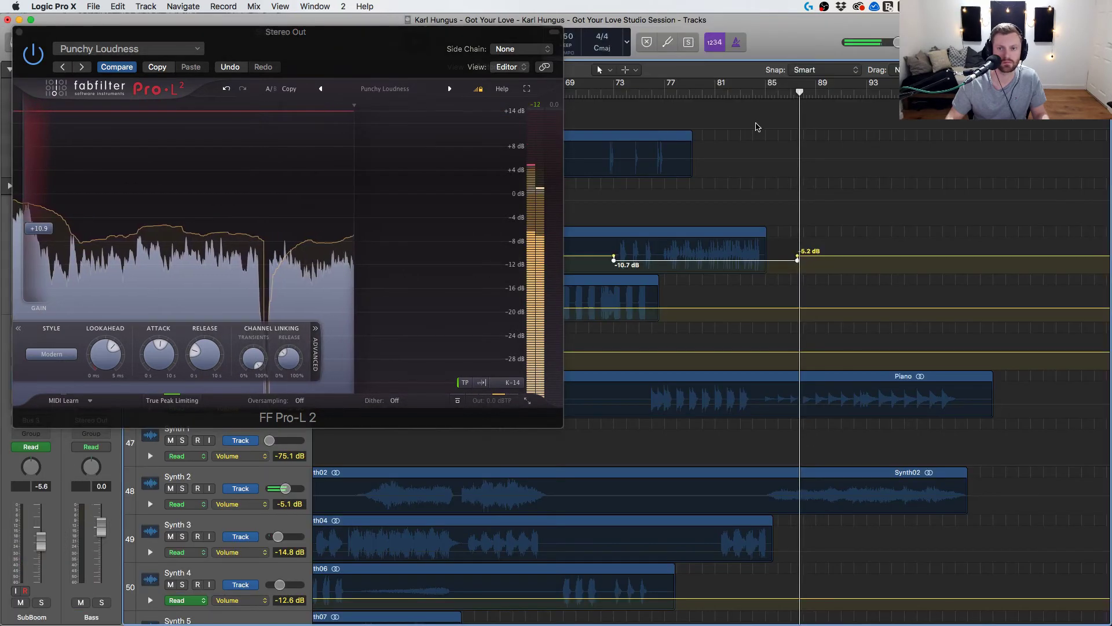
left_click_drag(640, 90, 769, 89)
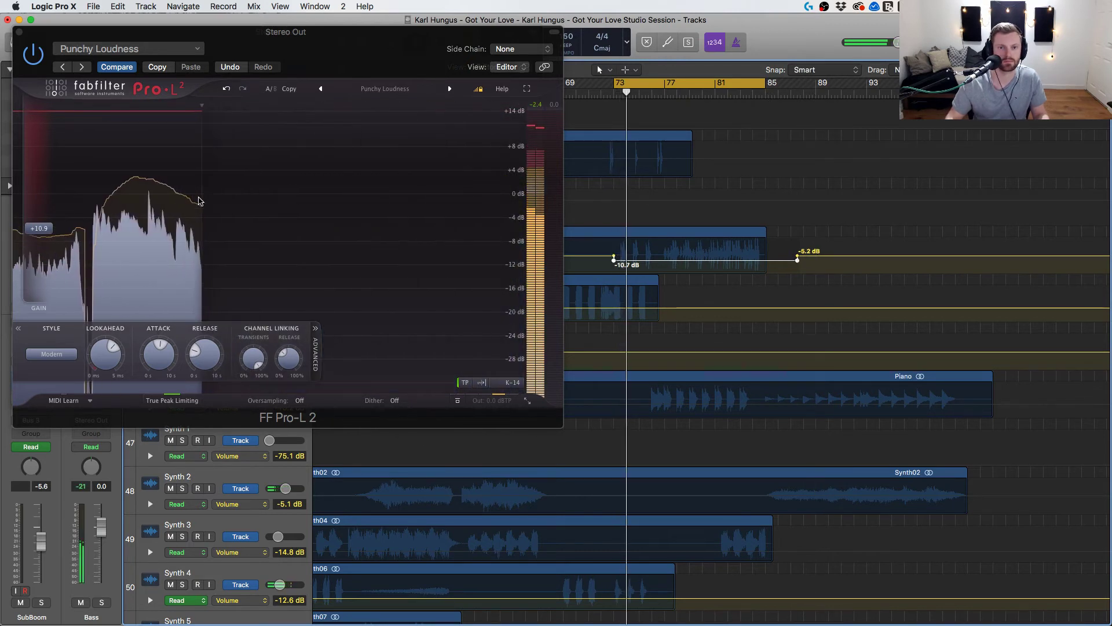
left_click_drag(47, 229, 49, 215)
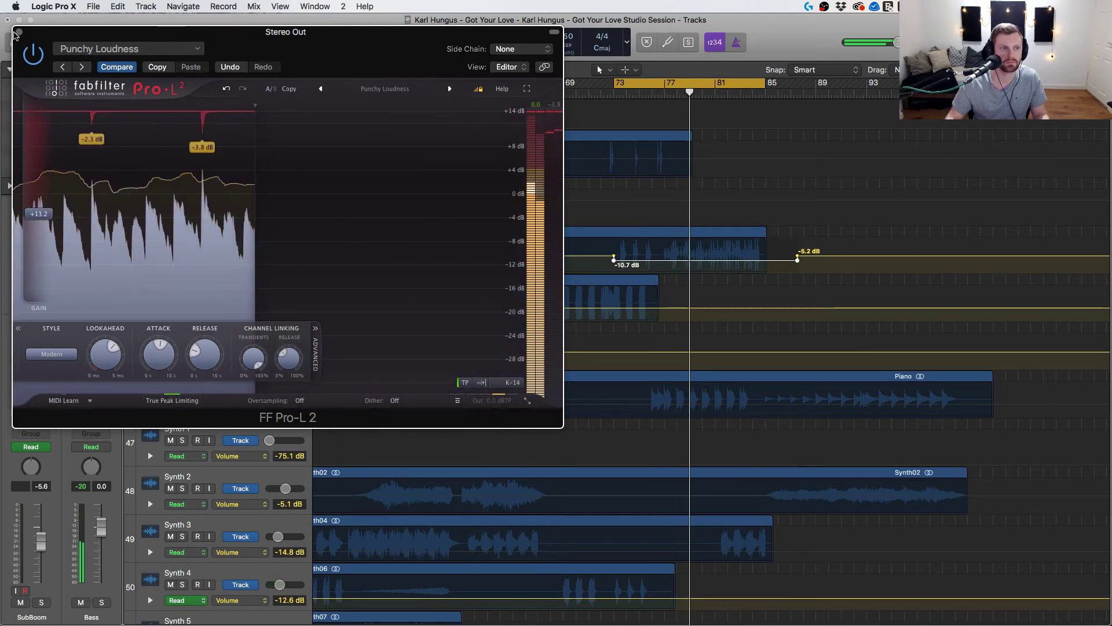
left_click(19, 33)
key("super+2")
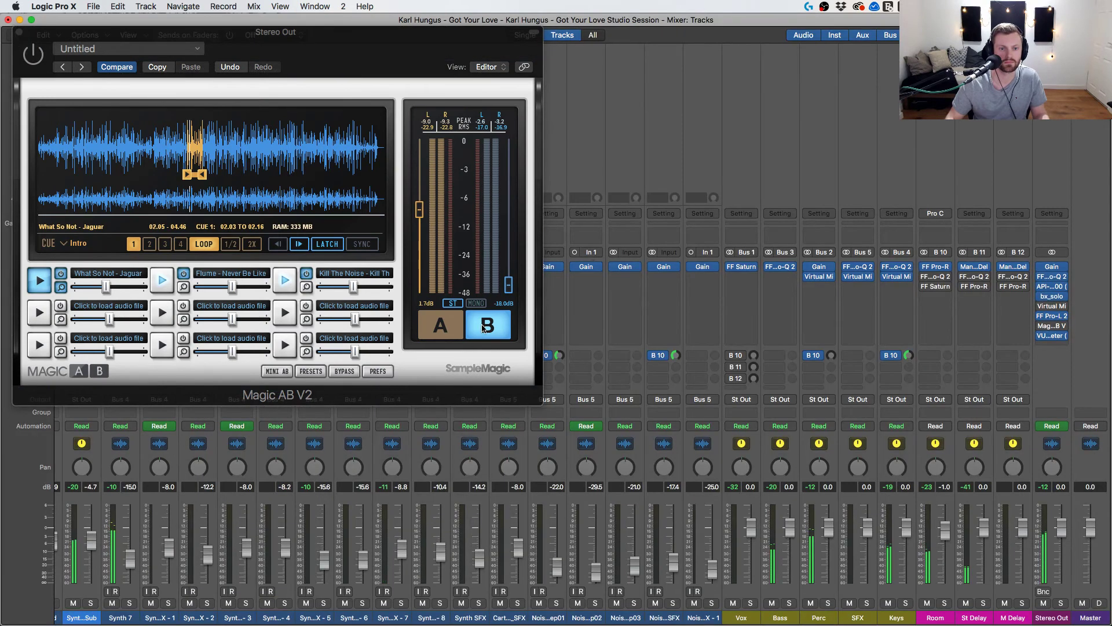
A/B the mix against the reference and trim the reference level to -17.4 dB.
left_click(451, 335)
left_click(487, 329)
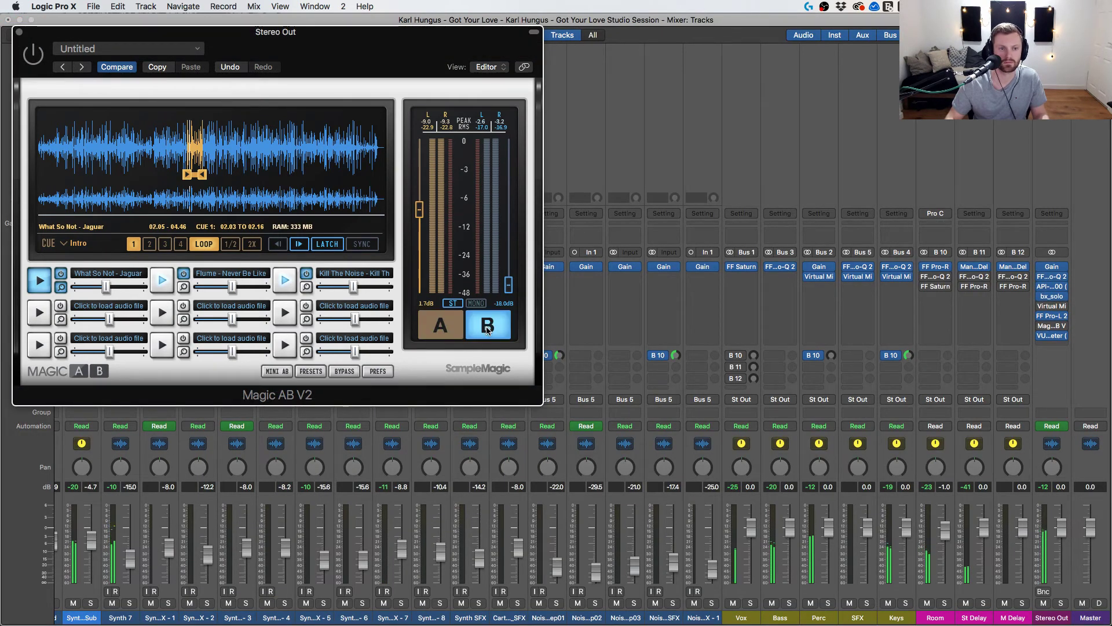
left_click(429, 320)
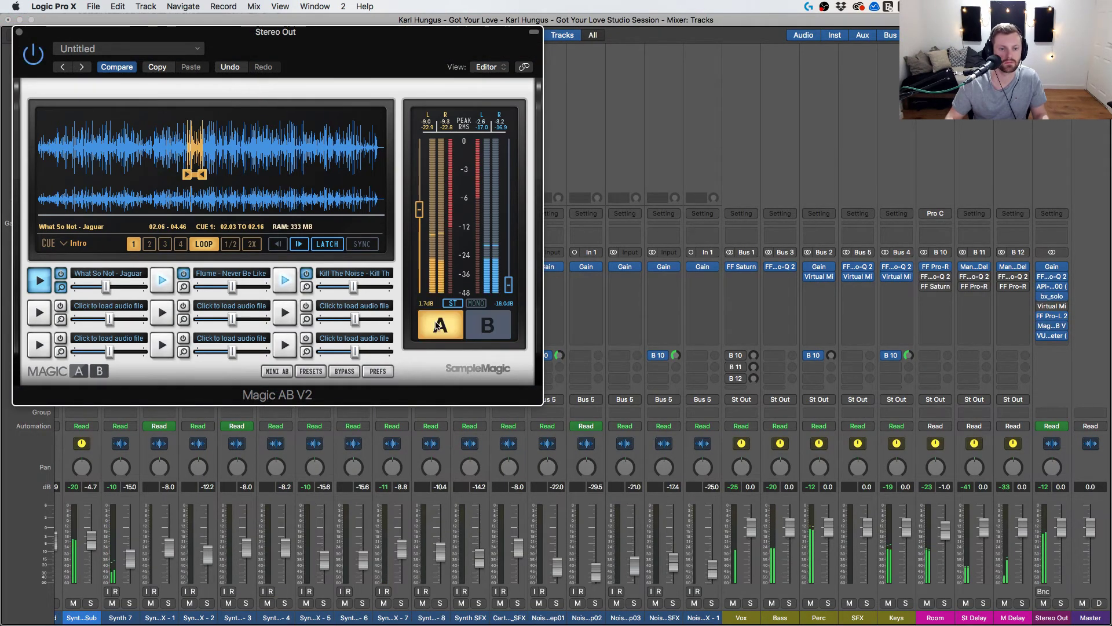
left_click_drag(506, 293, 506, 290)
left_click(489, 324)
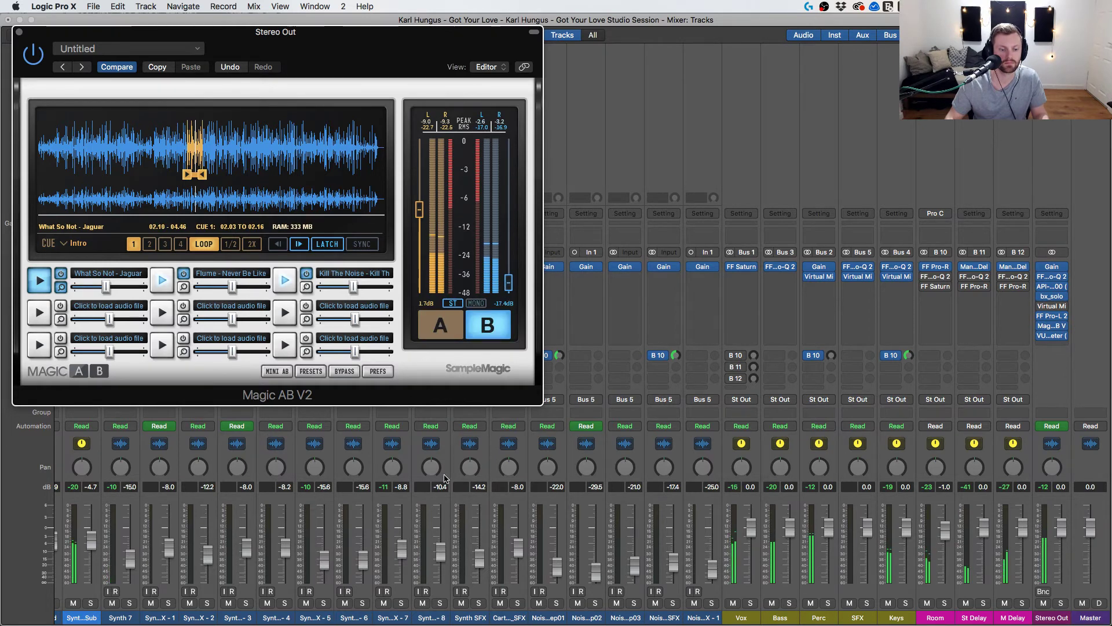
scroll(442, 479, "left", 5)
key("super+2")
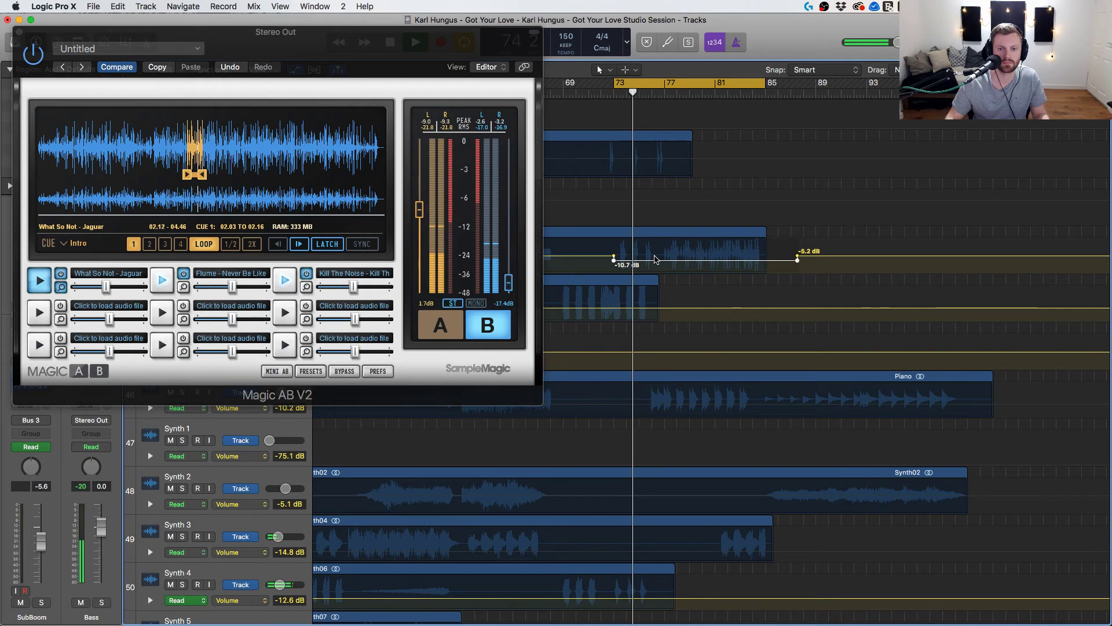
Settle Bass 2's dipped volume after bar 73 at -10.8 dB, A/B-checking against the reference.
left_click_drag(614, 259, 614, 261)
left_click(440, 329)
left_click(440, 329)
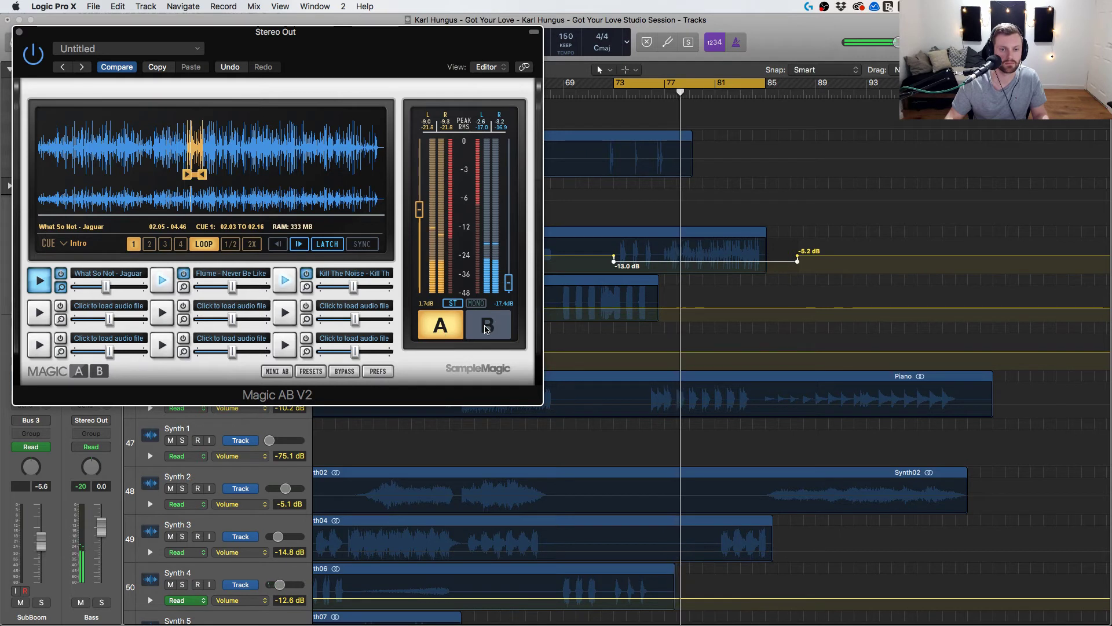
left_click_drag(667, 263, 667, 261)
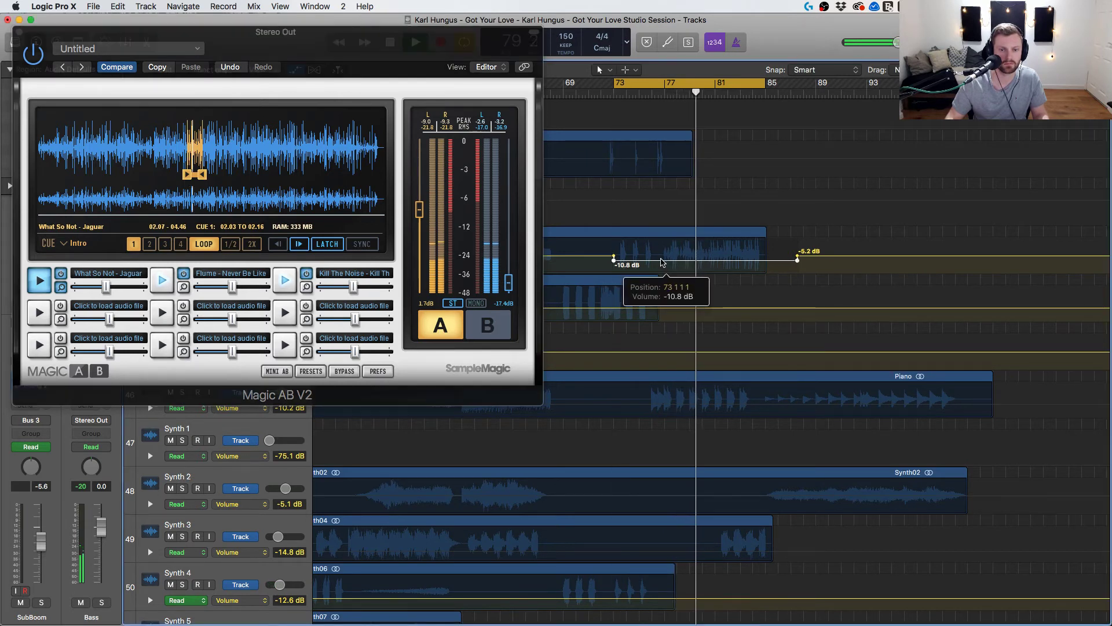
left_click(487, 318)
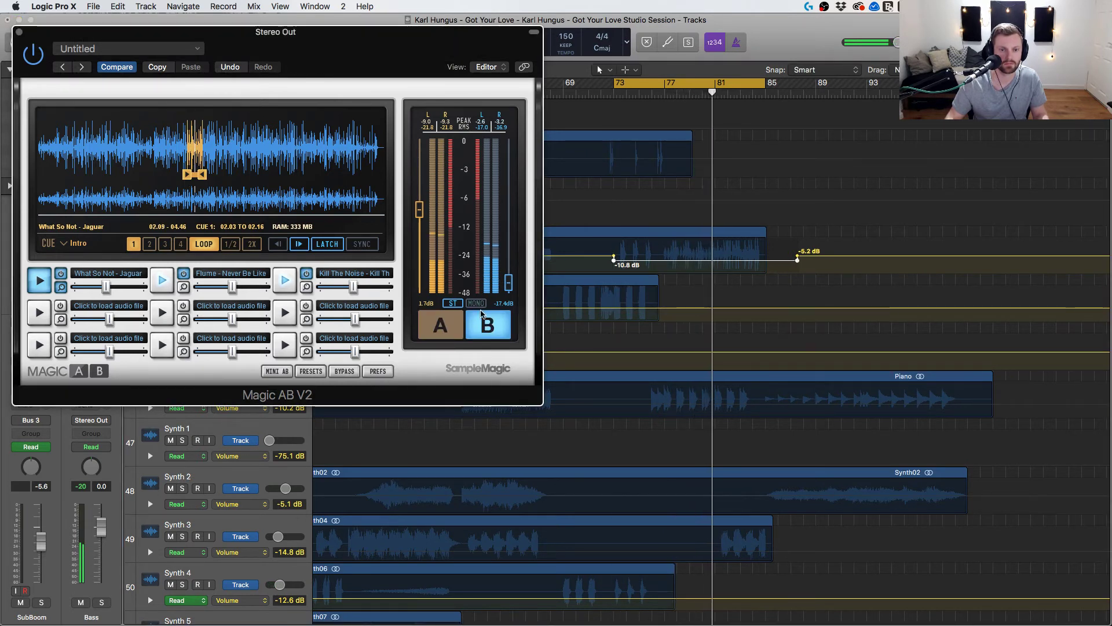
left_click(444, 332)
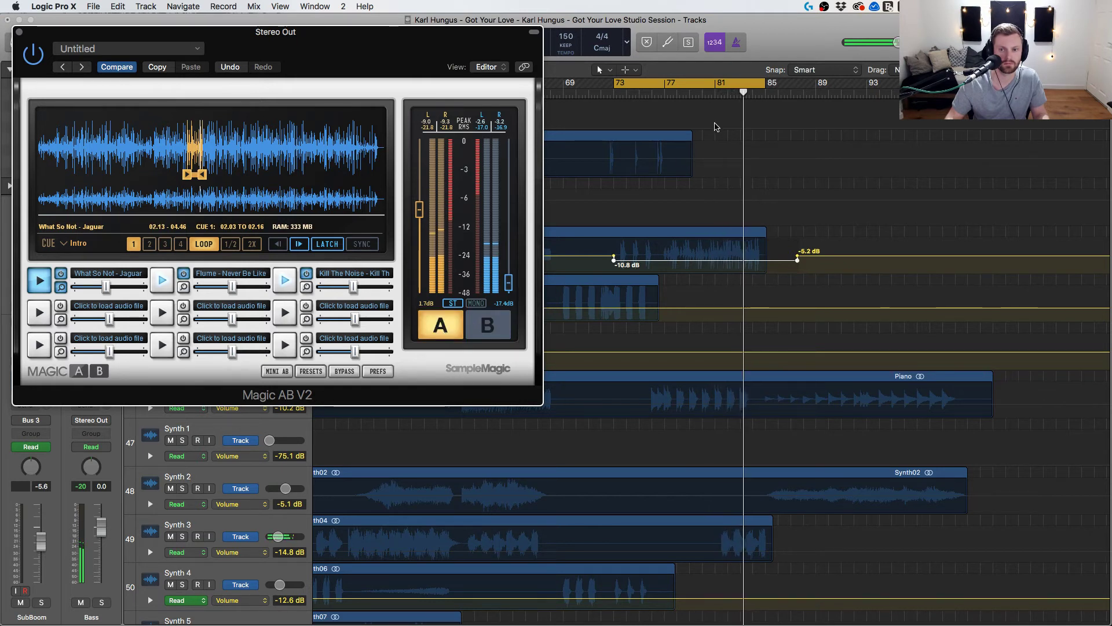
scroll(643, 214, "left", 2)
scroll(644, 214, "left", 1)
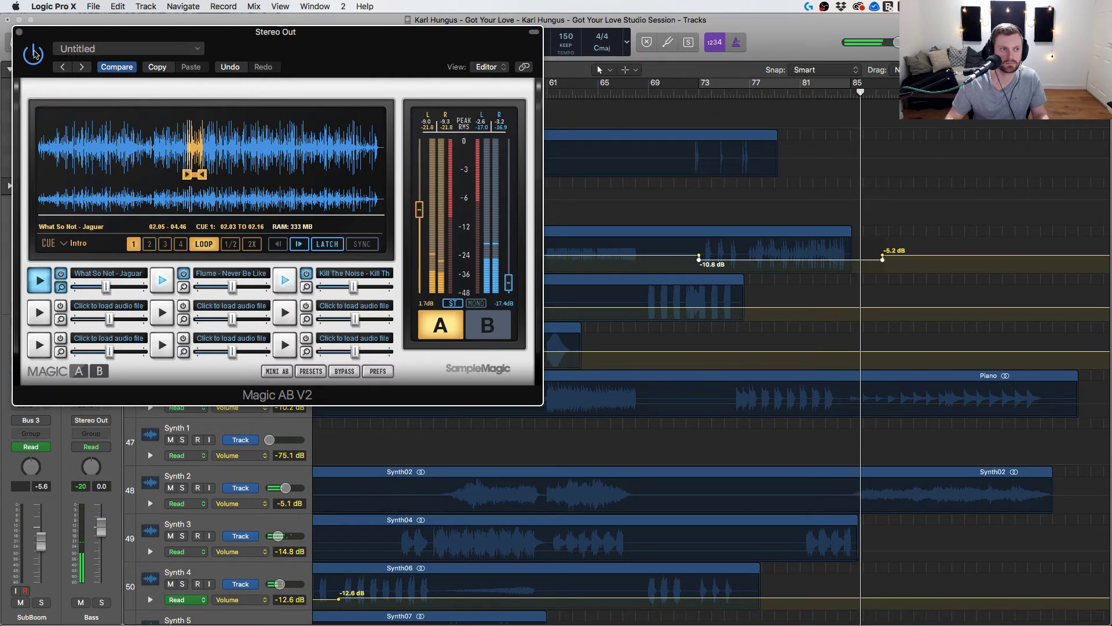
Drag the Stereo Out fade-out automation point left so the fade starts earlier.
left_click(19, 31)
left_click(836, 93)
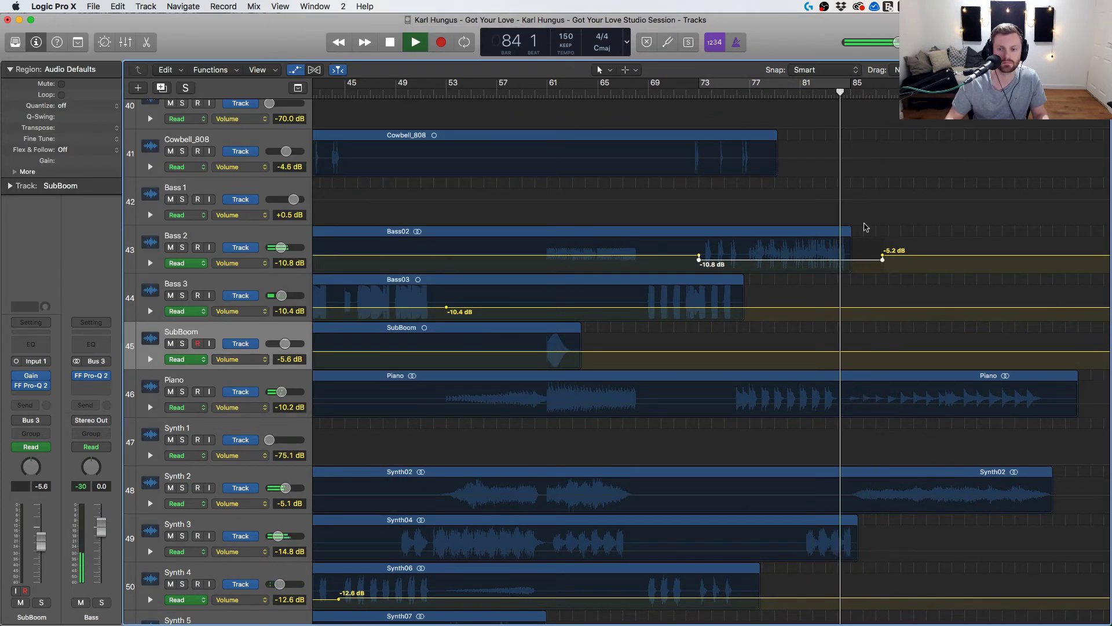
scroll(865, 226, "right", 4)
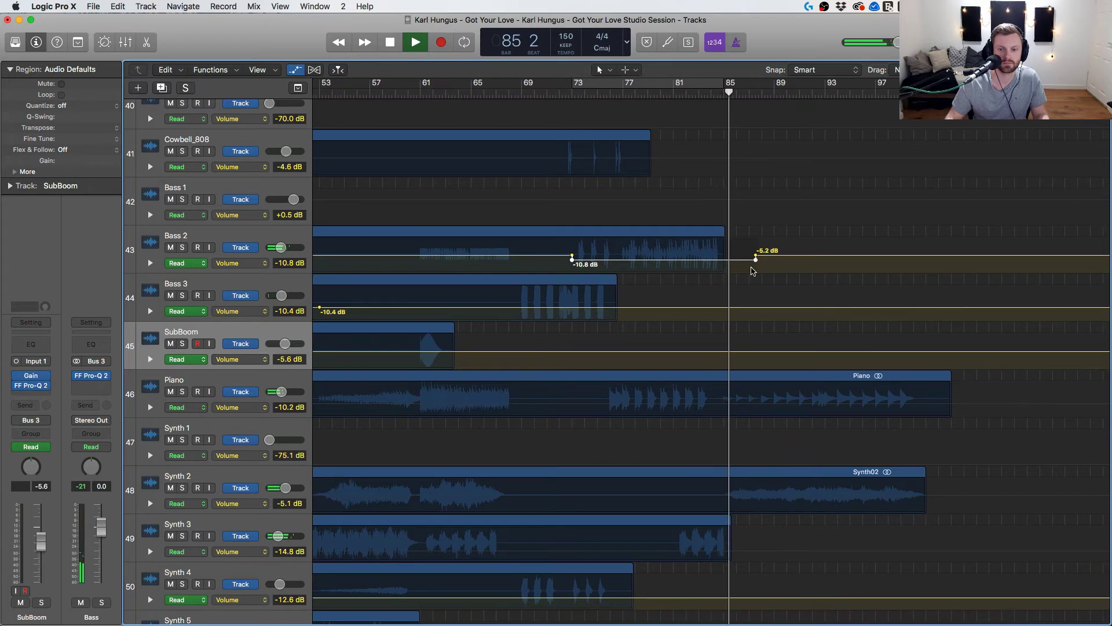
scroll(724, 259, "right", 5)
scroll(725, 260, "down", 15)
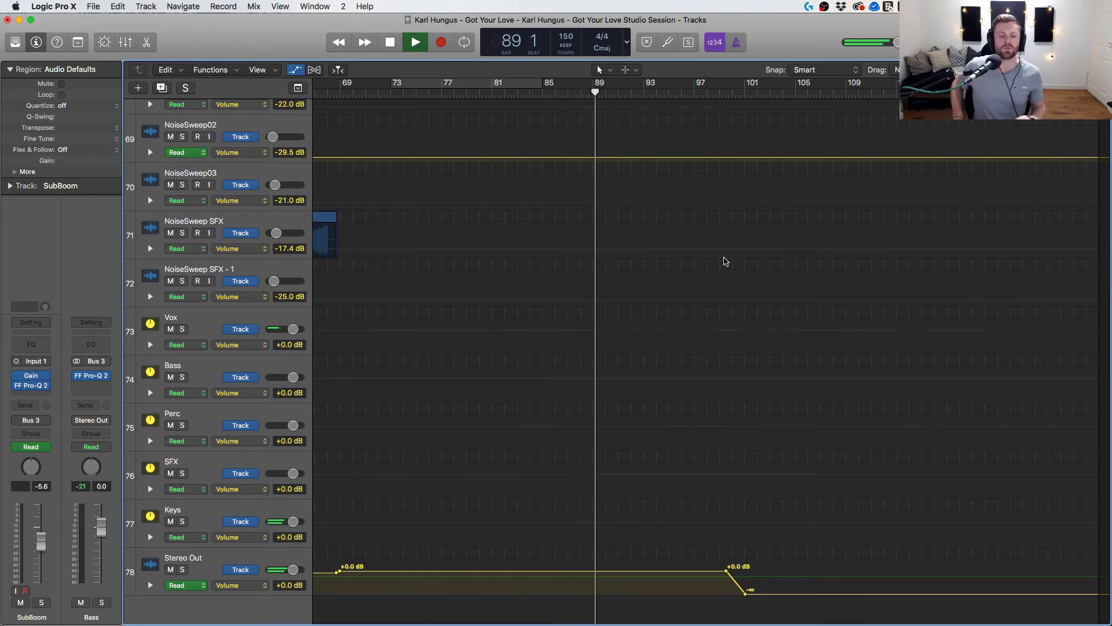
scroll(604, 274, "up", 20)
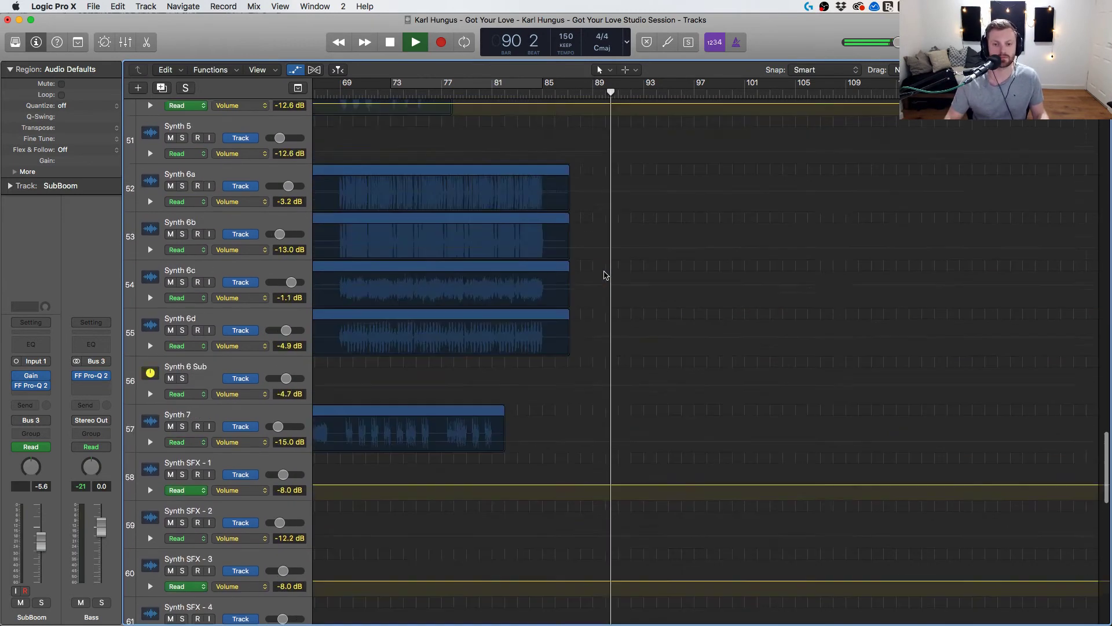
scroll(604, 274, "down", 20)
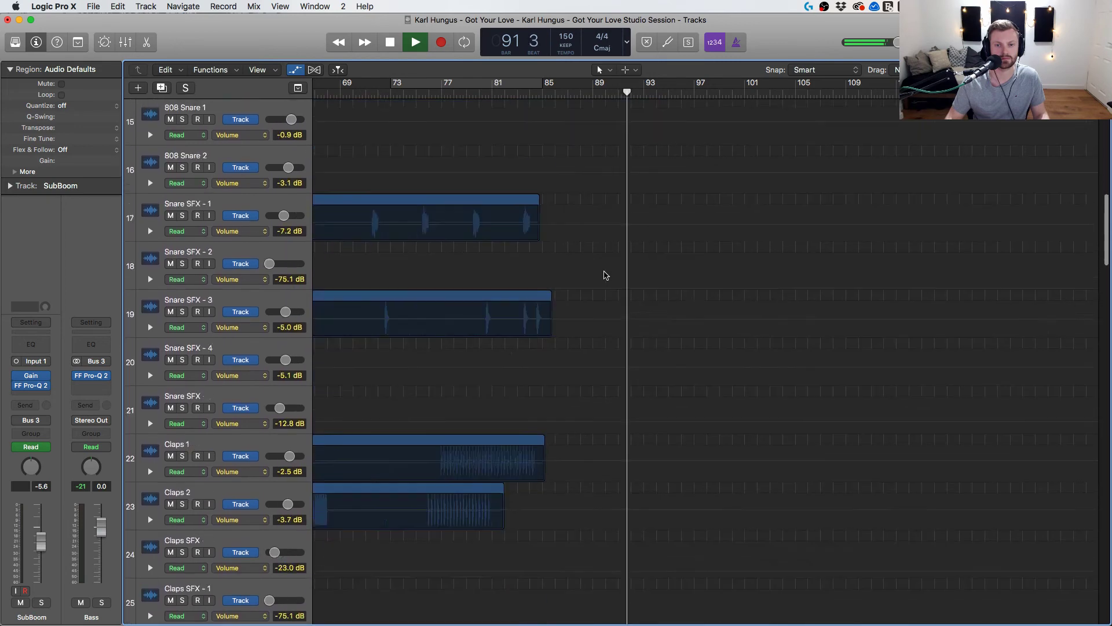
scroll(604, 275, "down", 5)
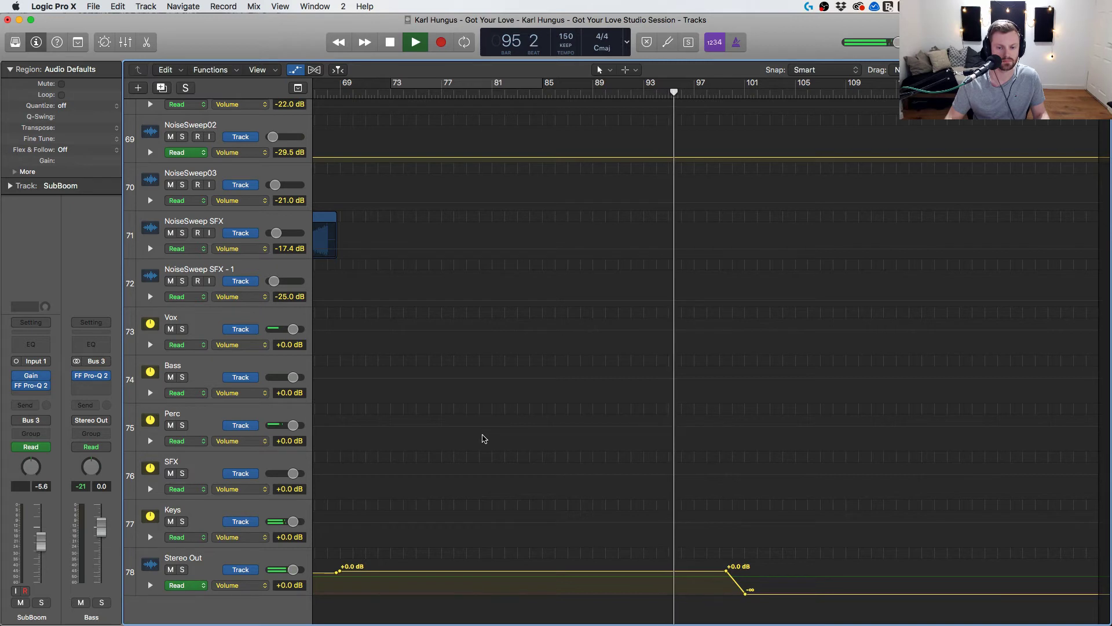
left_click_drag(725, 572, 702, 572)
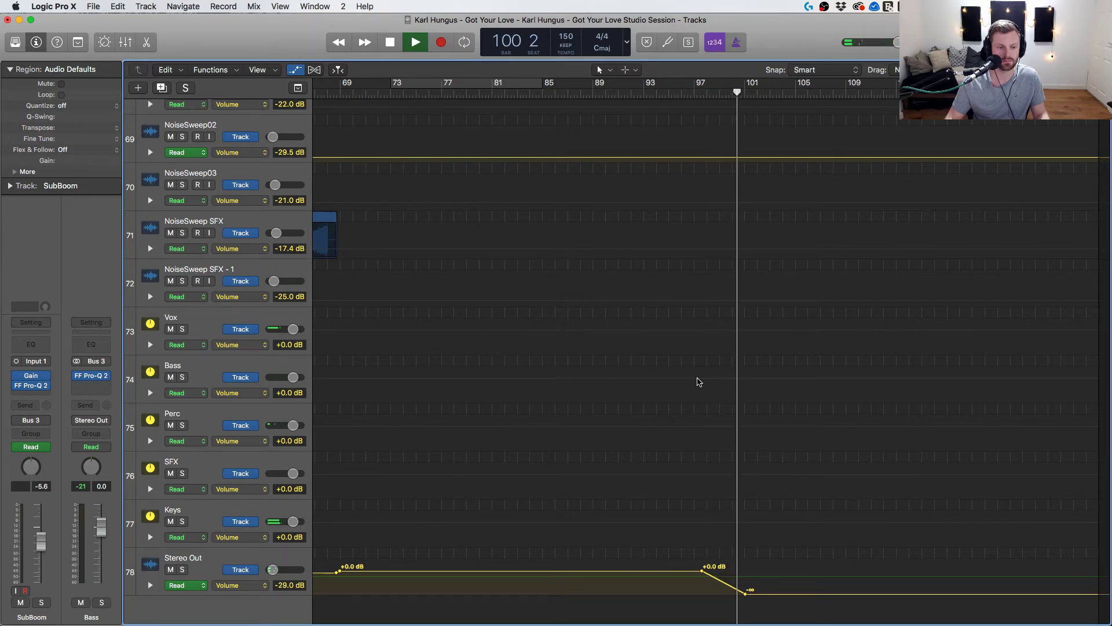
scroll(695, 373, "up", 15)
scroll(478, 130, "up", 10)
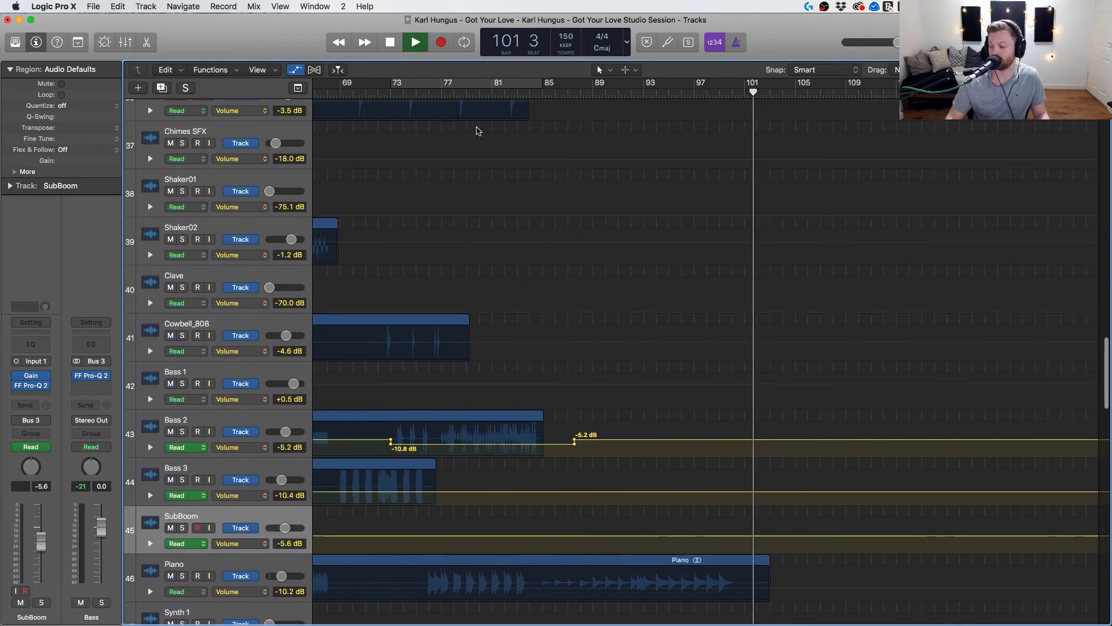
Hide automation, zoom to fit, loop bars 73–84 and play from bar 73 in the mixer.
key("space")
scroll(544, 142, "left", 10)
scroll(544, 143, "up", 8)
scroll(544, 144, "up", 8)
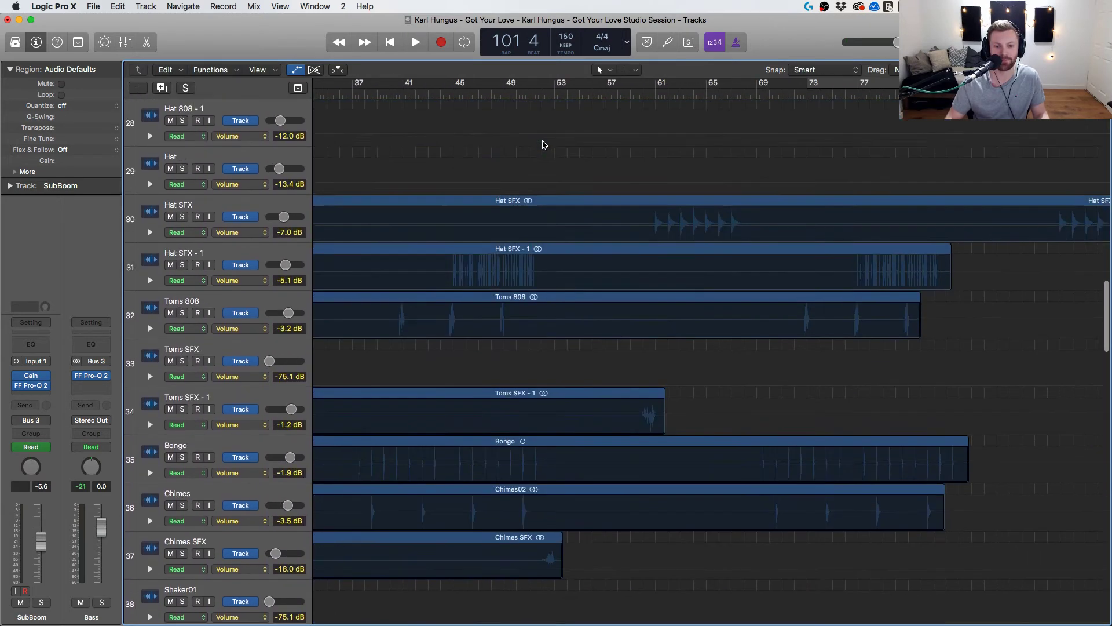
scroll(543, 143, "left", 10)
key("a")
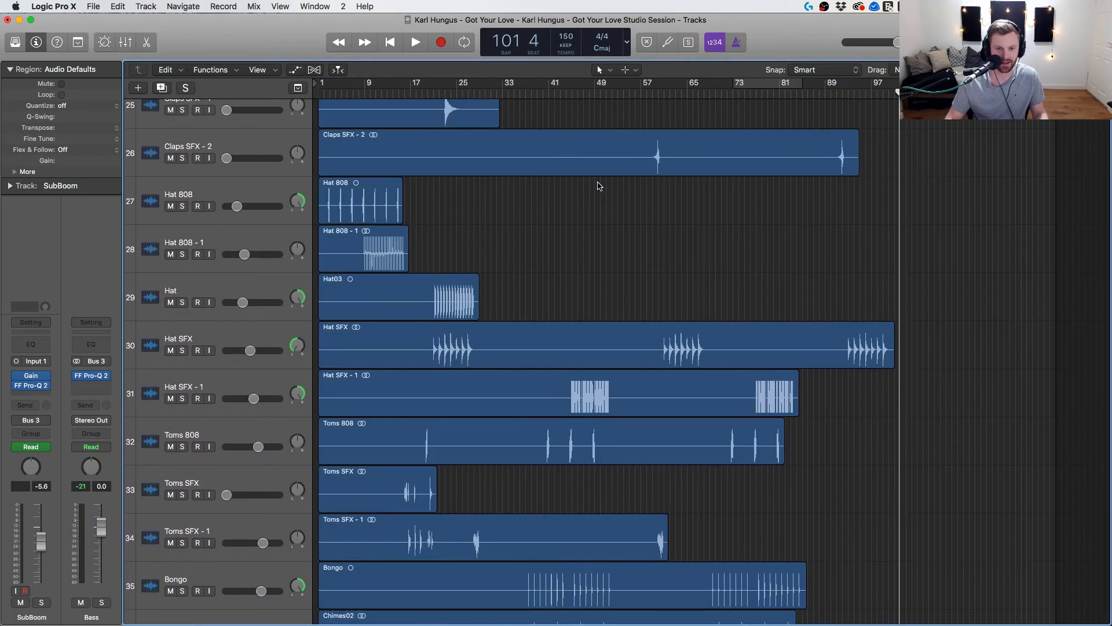
key("z")
scroll(756, 190, "right", 5)
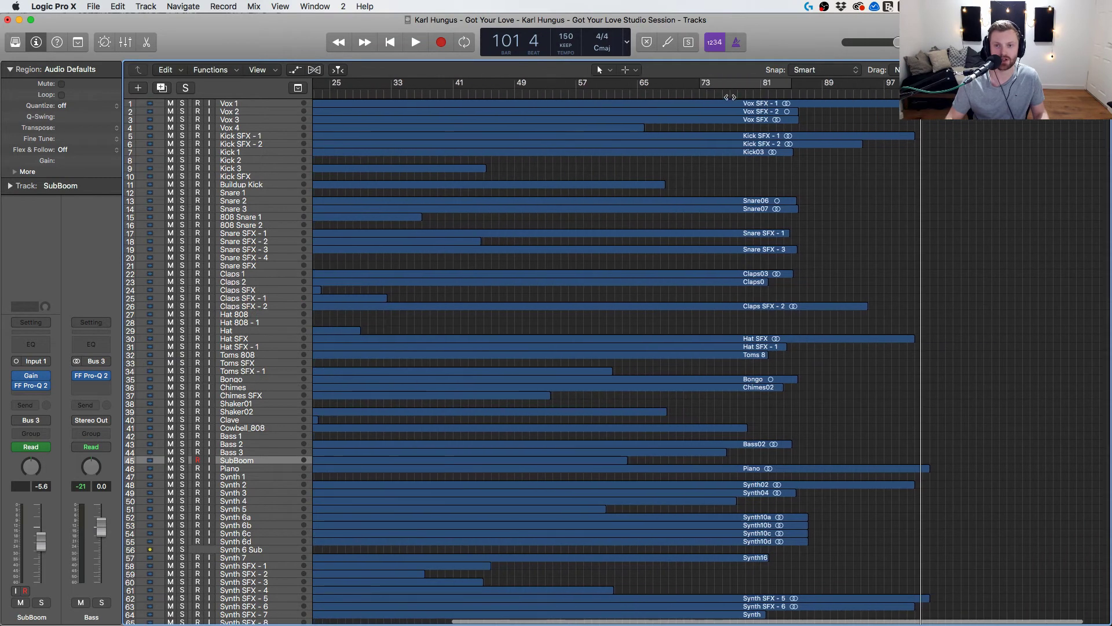
left_click(734, 84)
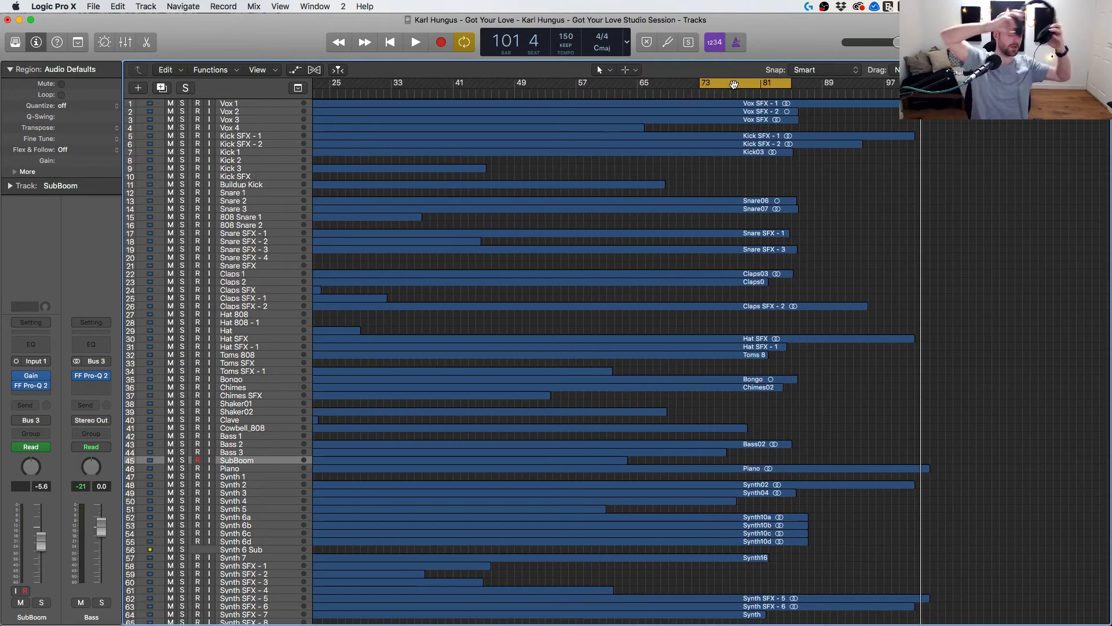
key("space")
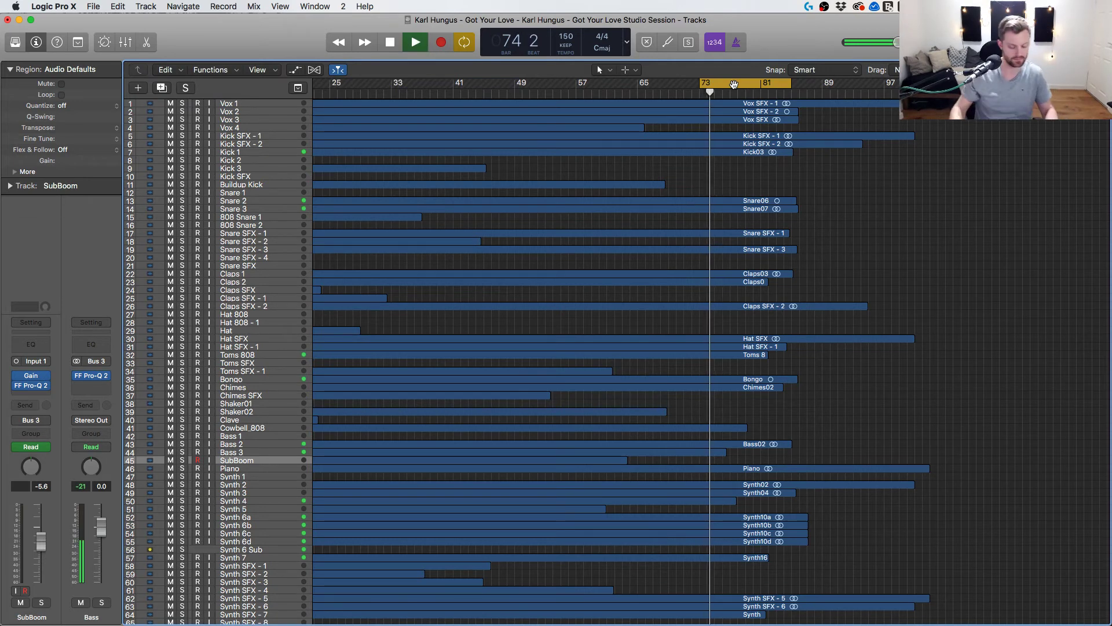
key("x")
scroll(383, 460, "right", 5)
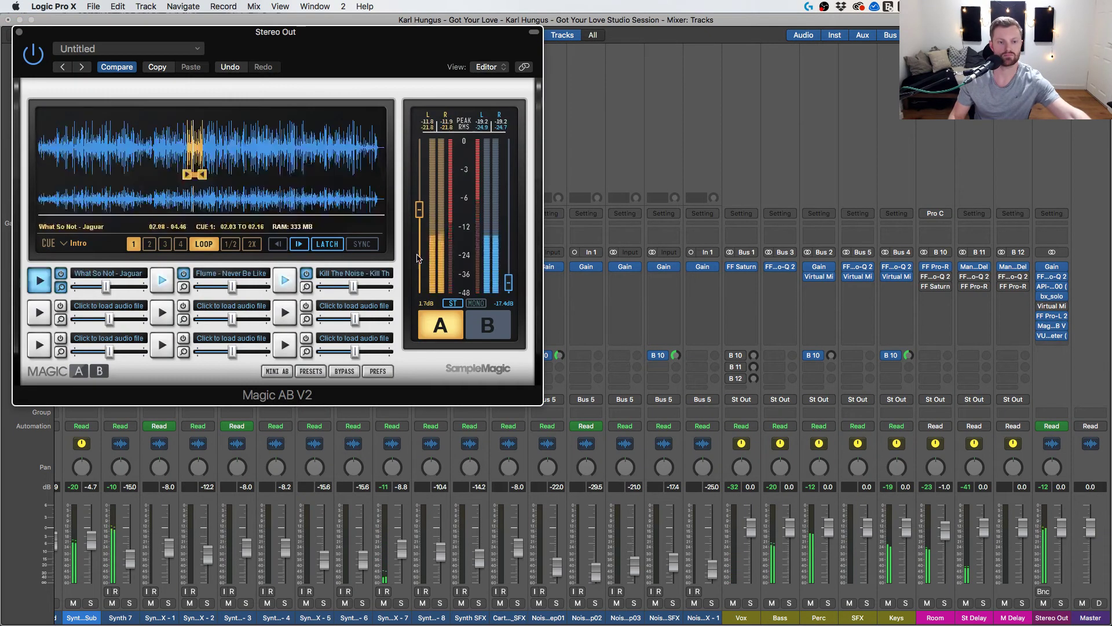
A/B the mix against the reference and lower the mix side to 0.5 dB.
left_click(488, 324)
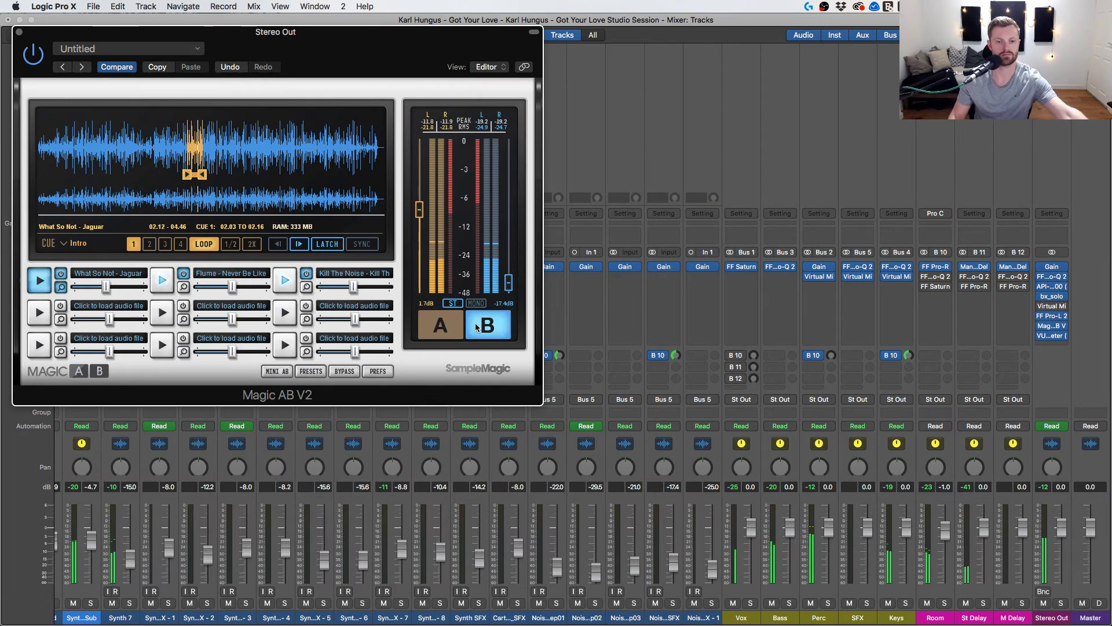
left_click(444, 332)
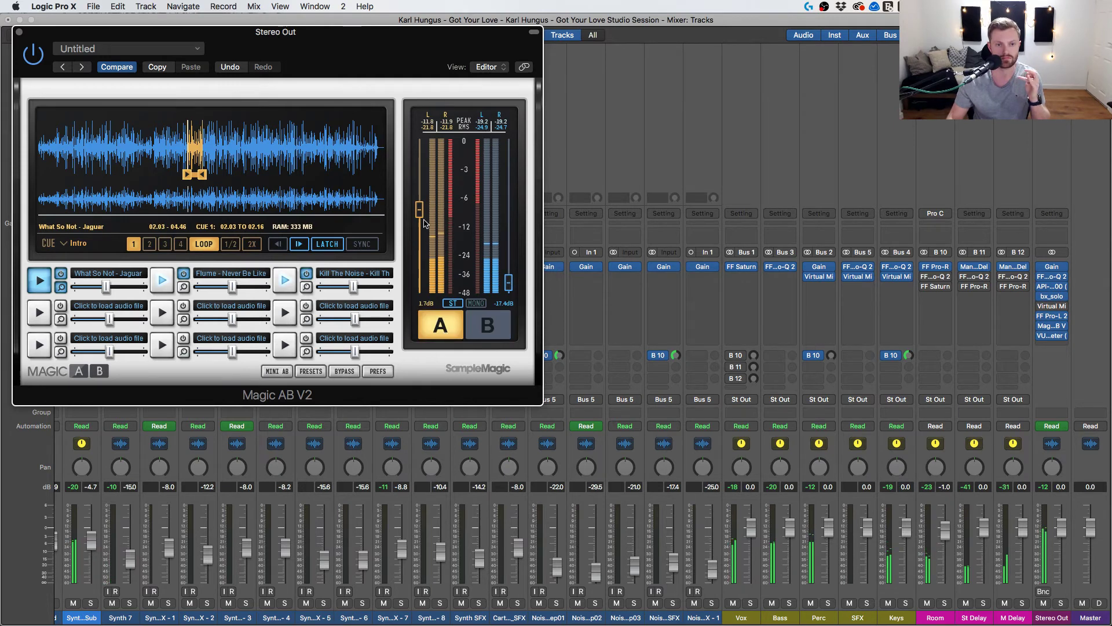
left_click_drag(418, 213, 419, 216)
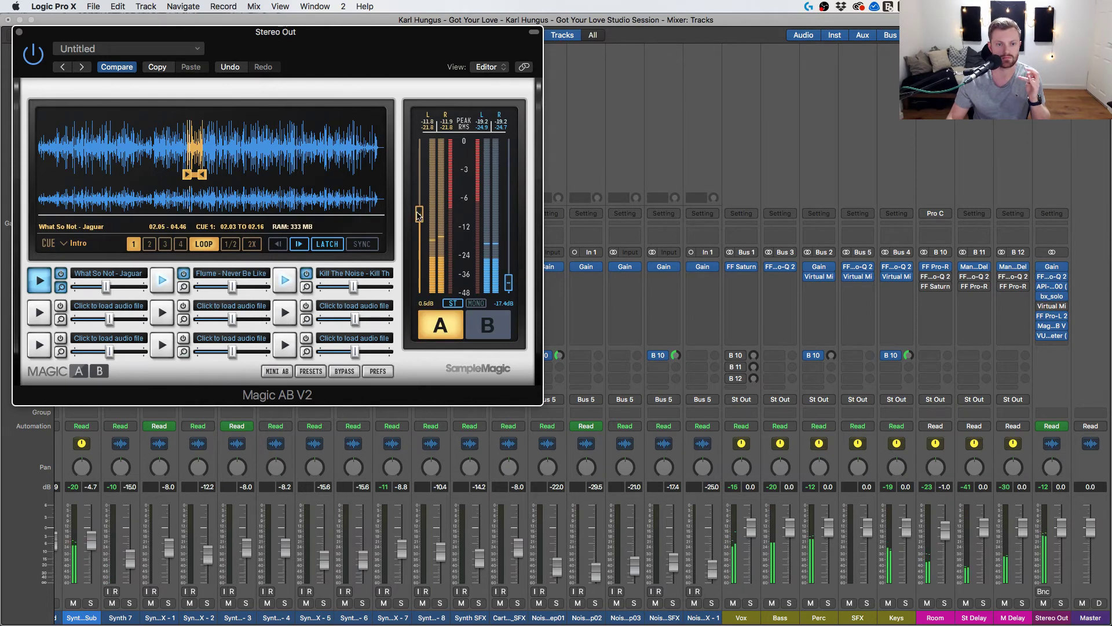
left_click(495, 329)
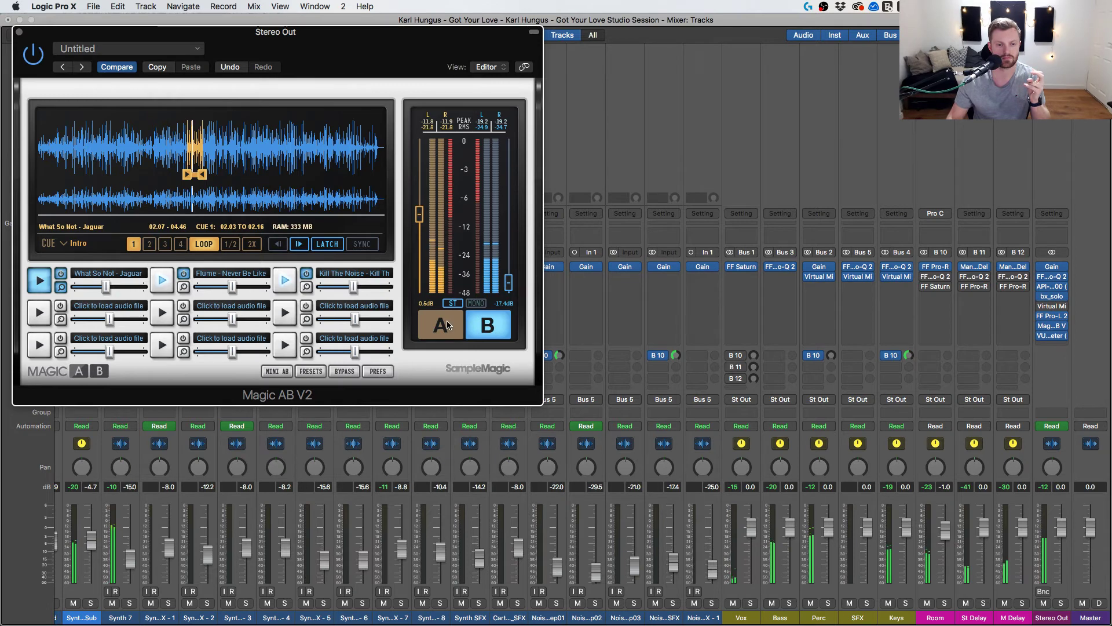
left_click(446, 327)
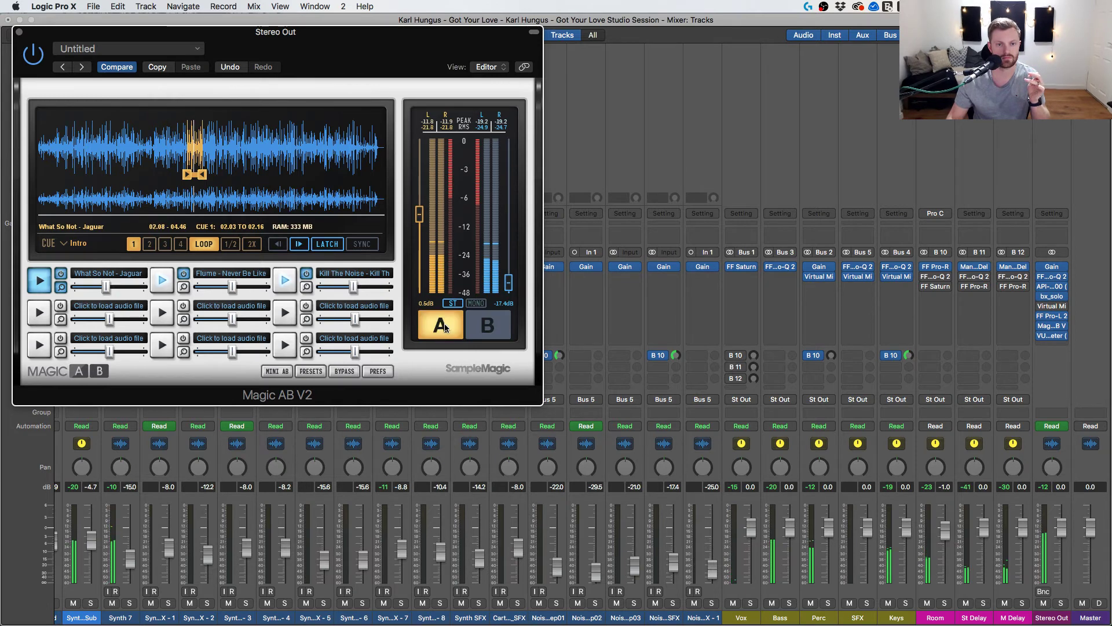
Load the Flume - Never Be Like You reference, raise its level slightly, and compare again.
left_click(488, 326)
left_click(162, 280)
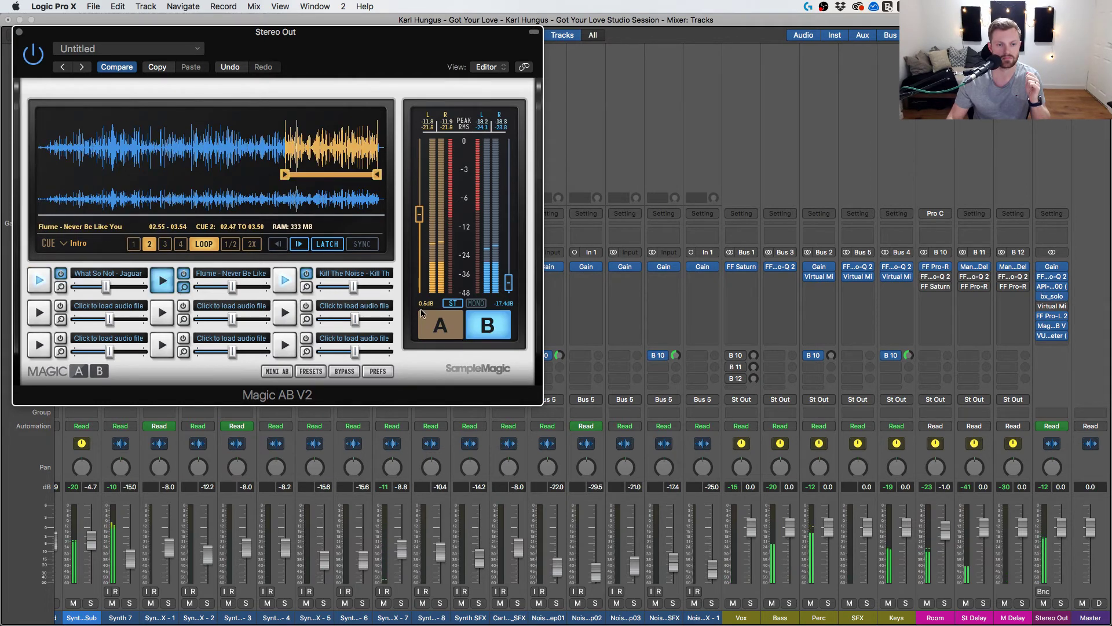
left_click(443, 333)
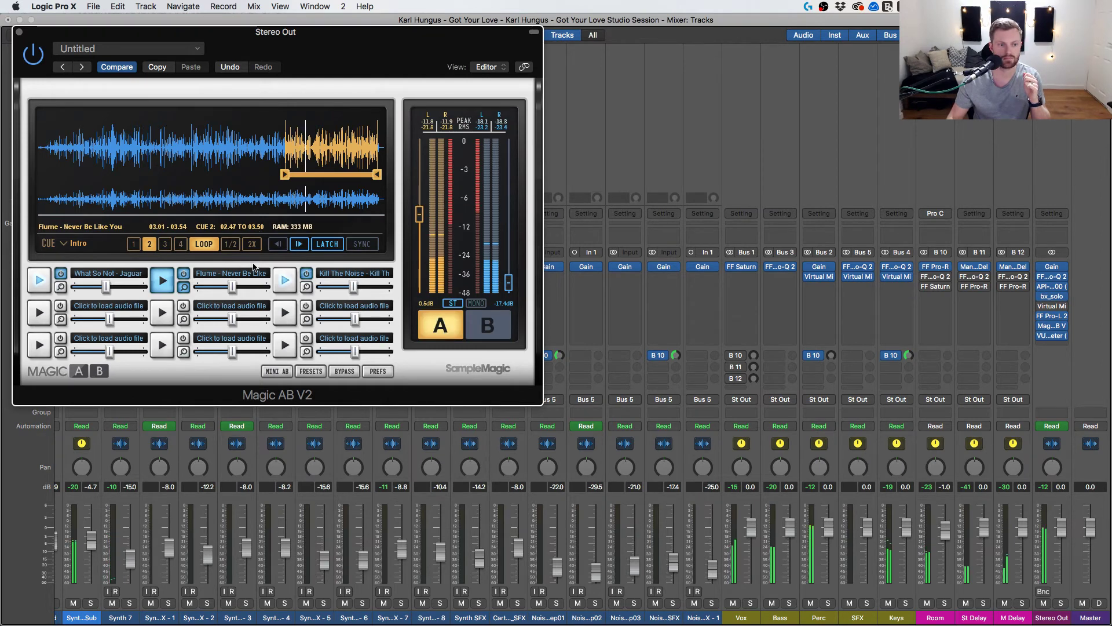
left_click_drag(233, 286, 236, 287)
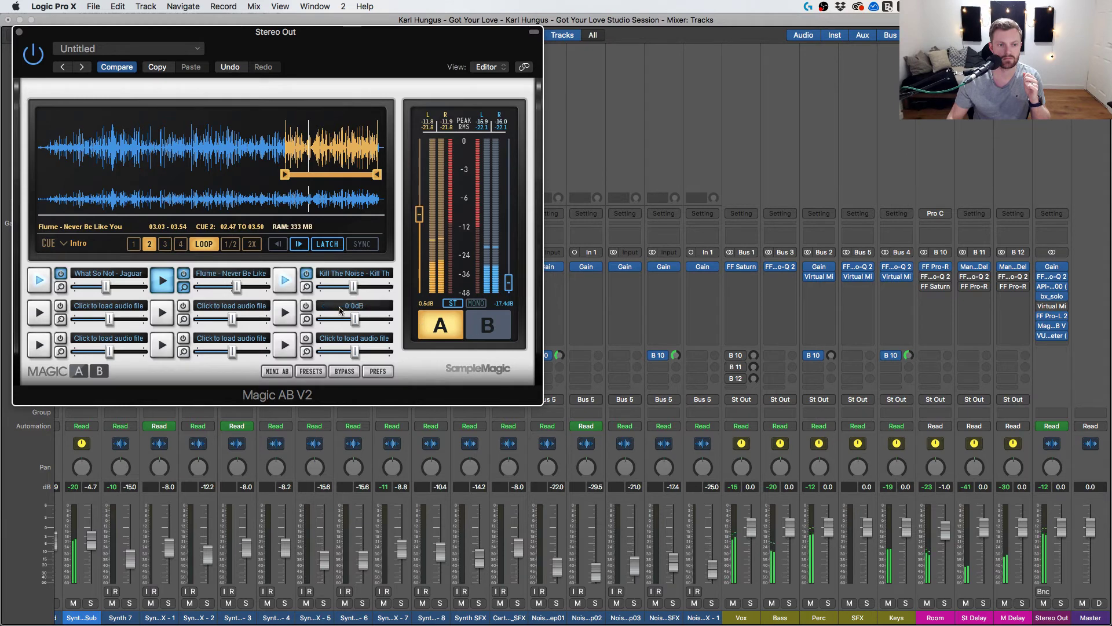
left_click(487, 325)
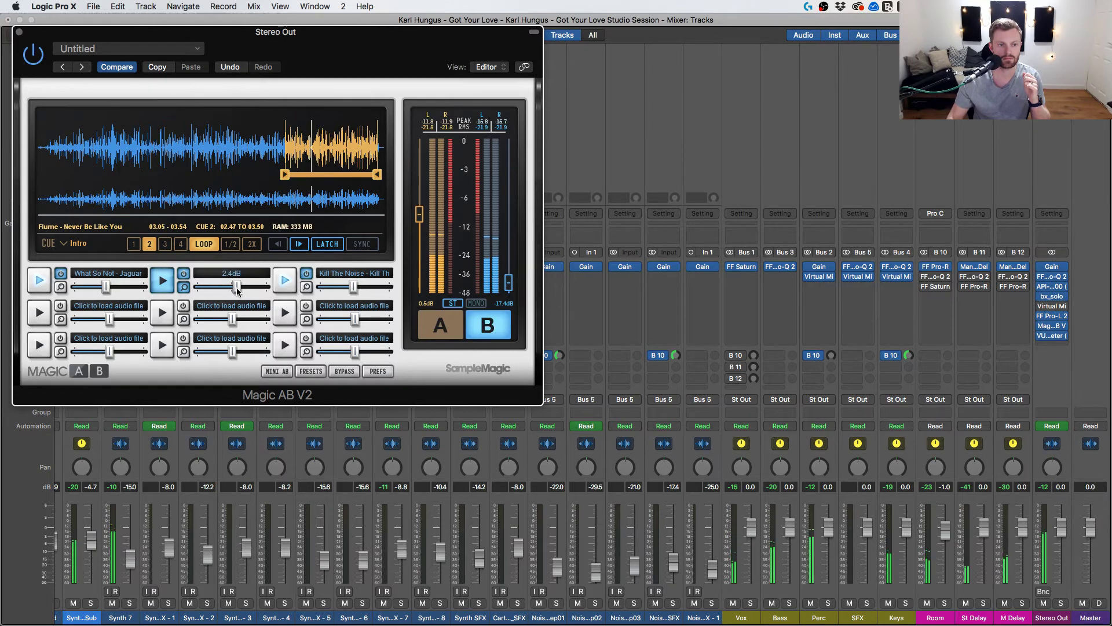
left_click(447, 330)
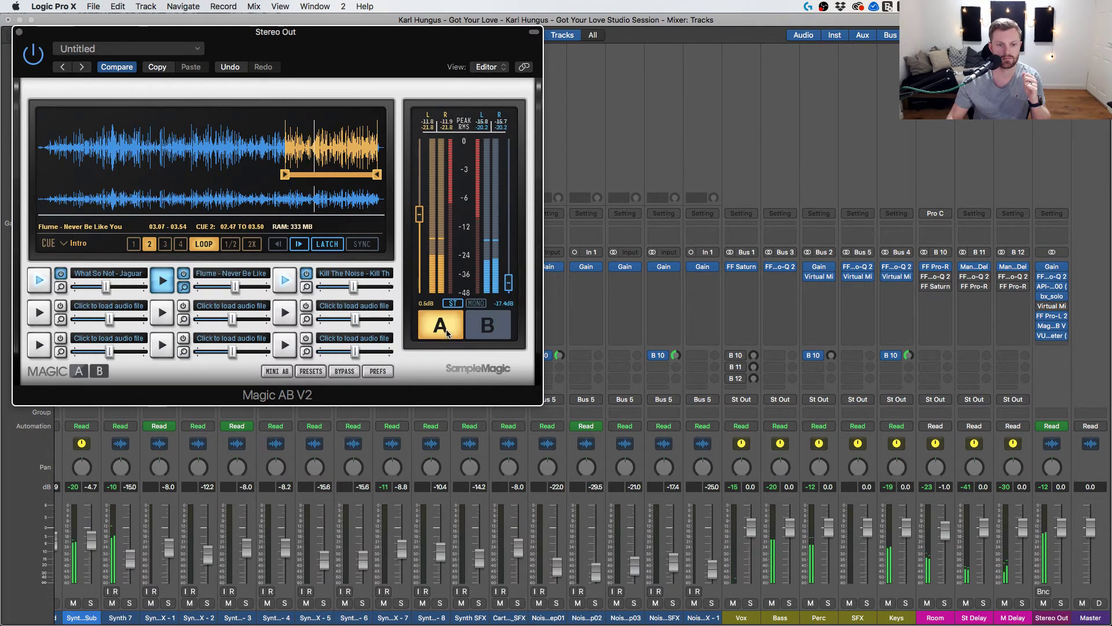
left_click(485, 328)
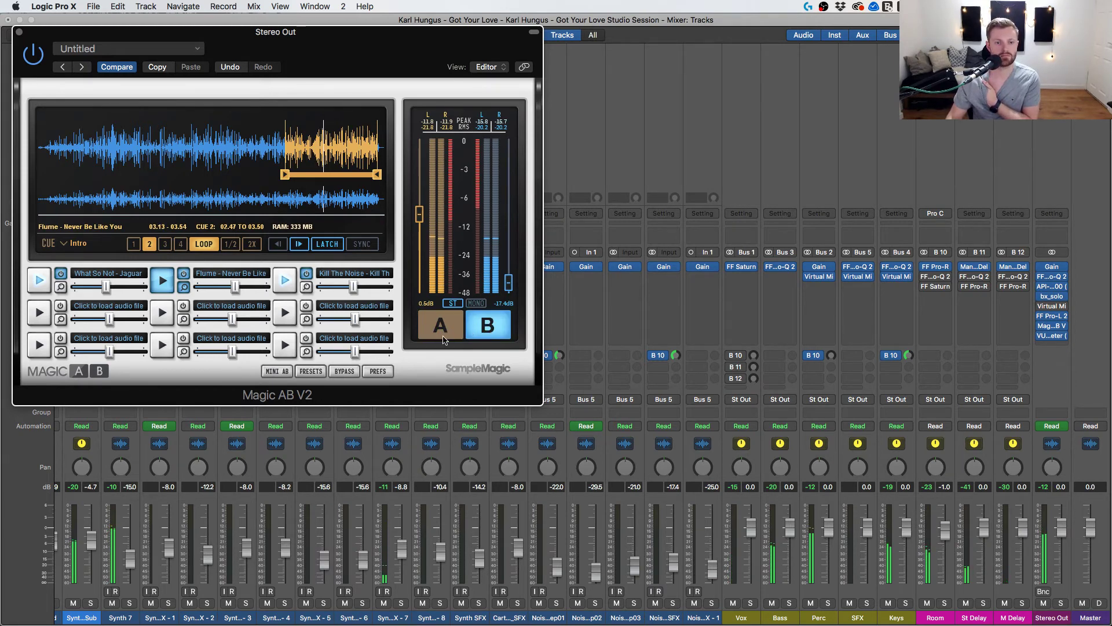
left_click(449, 338)
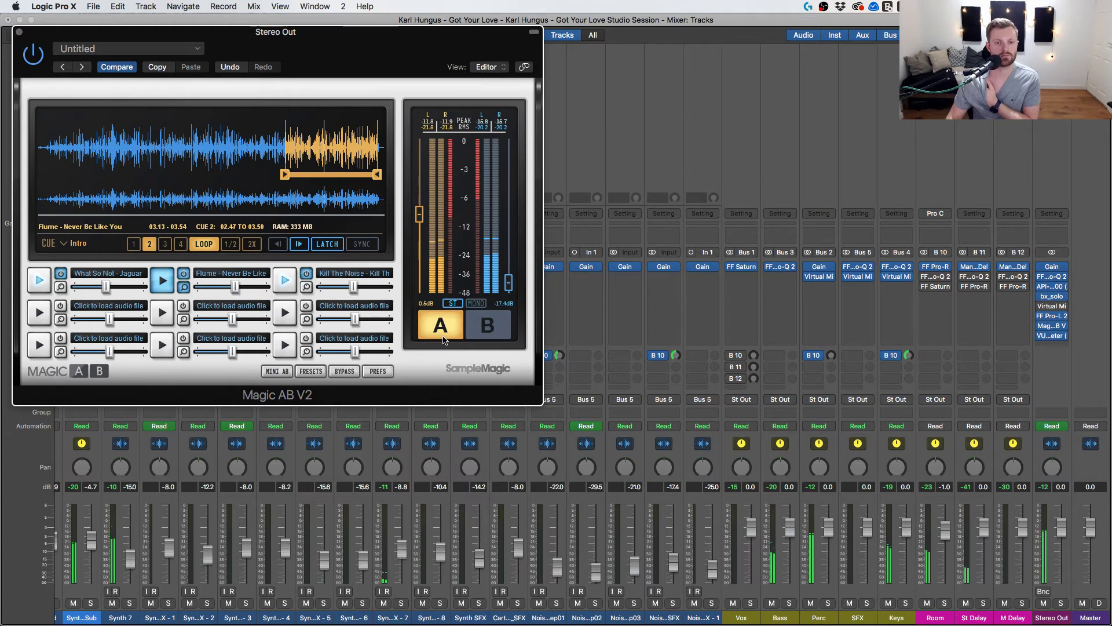
Close Magic AB, nudge Synth 6 Sub down, and trim its B 11 and B 10 (-16.4 dB) sends.
left_click(19, 32)
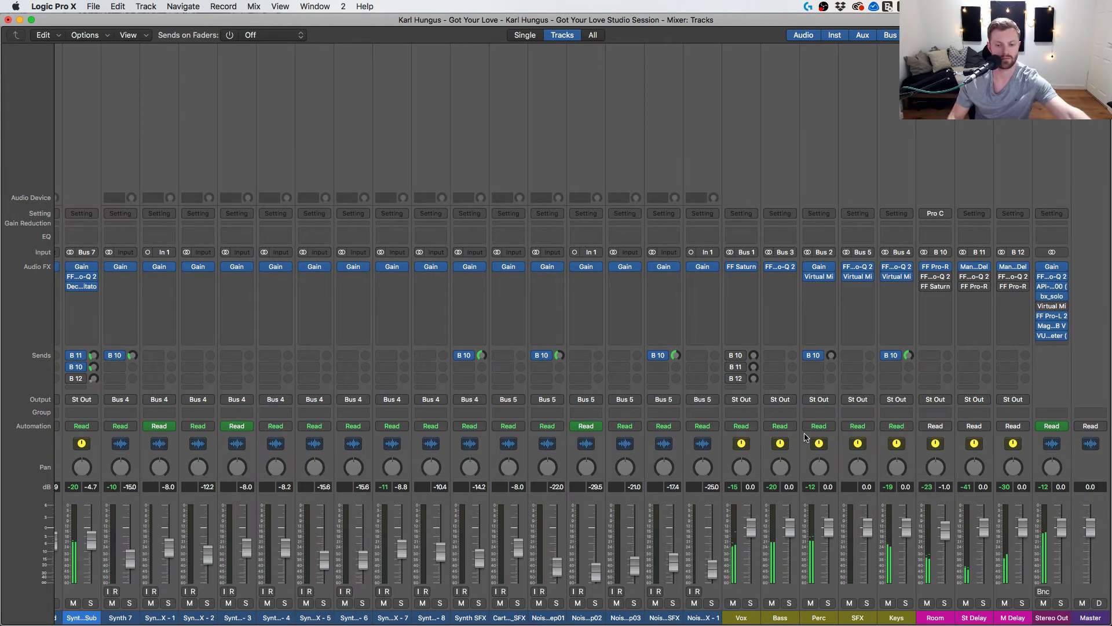
scroll(805, 440, "left", 10)
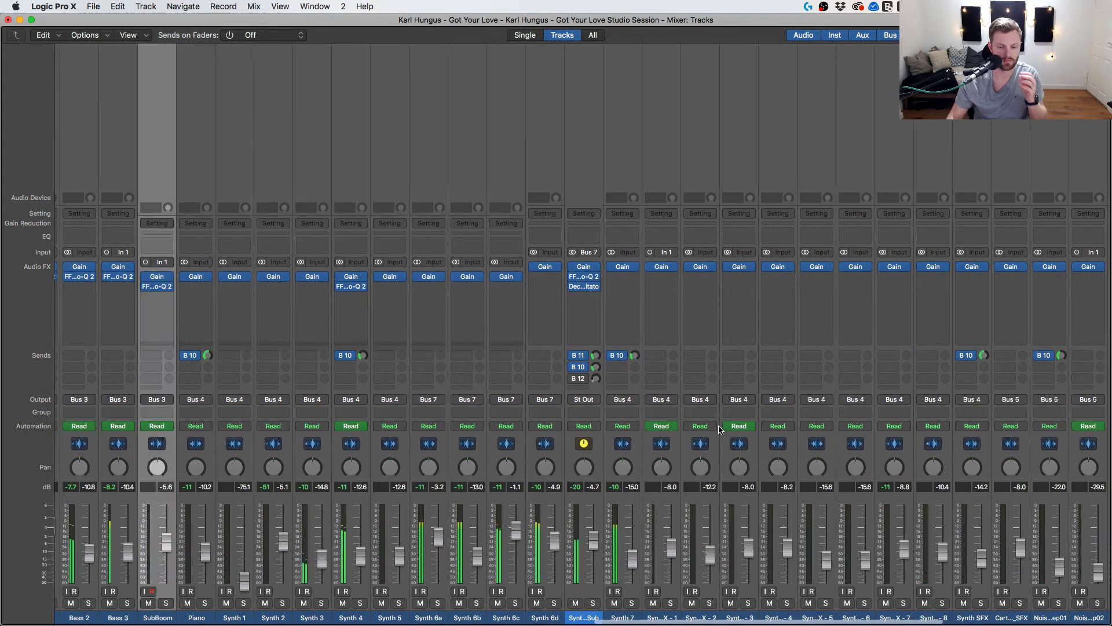
scroll(608, 455, "left", 2)
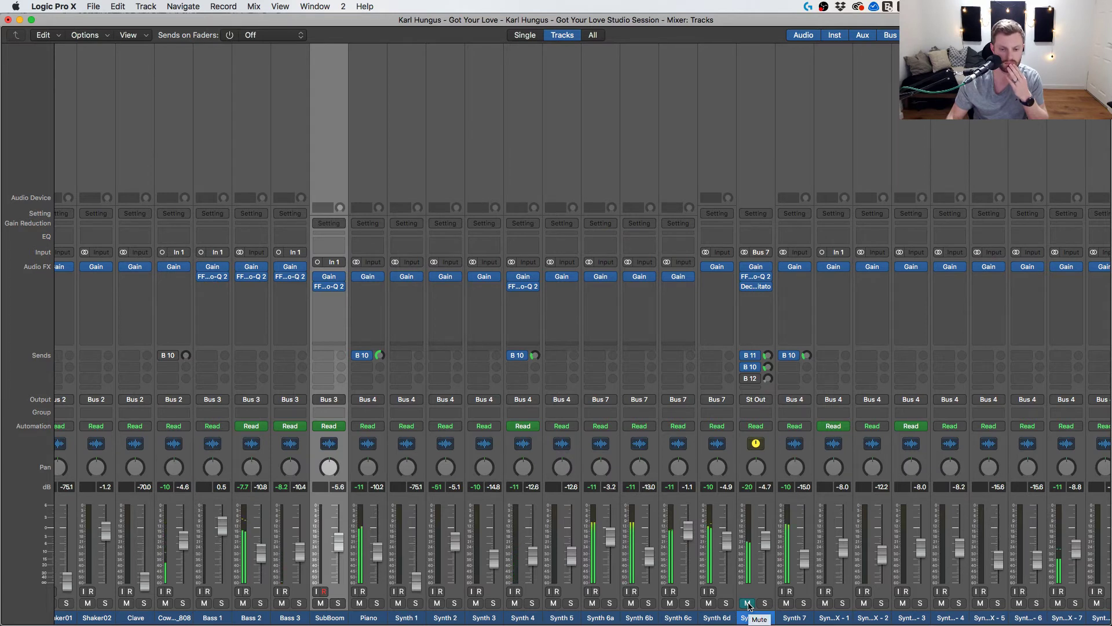
left_click_drag(765, 540, 766, 543)
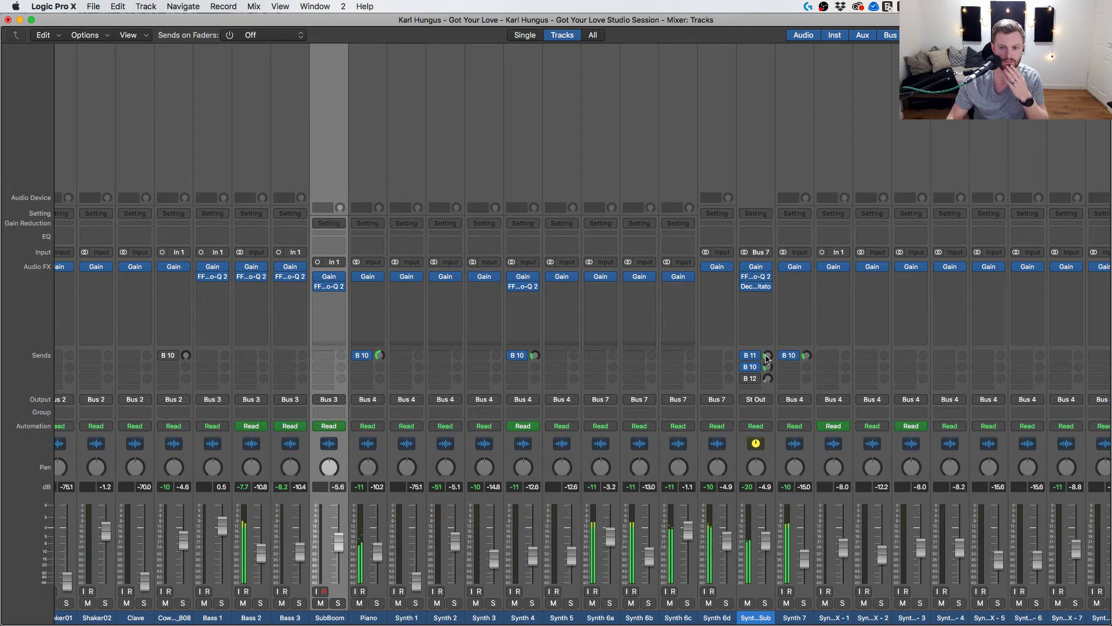
left_click_drag(767, 356, 767, 353)
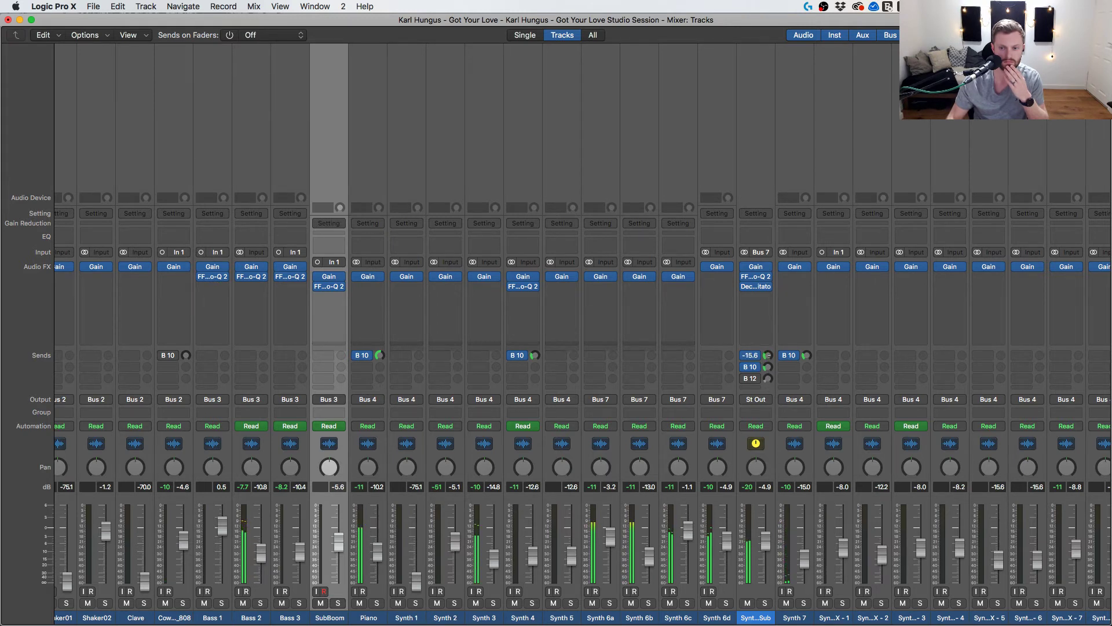
left_click_drag(770, 373, 770, 371)
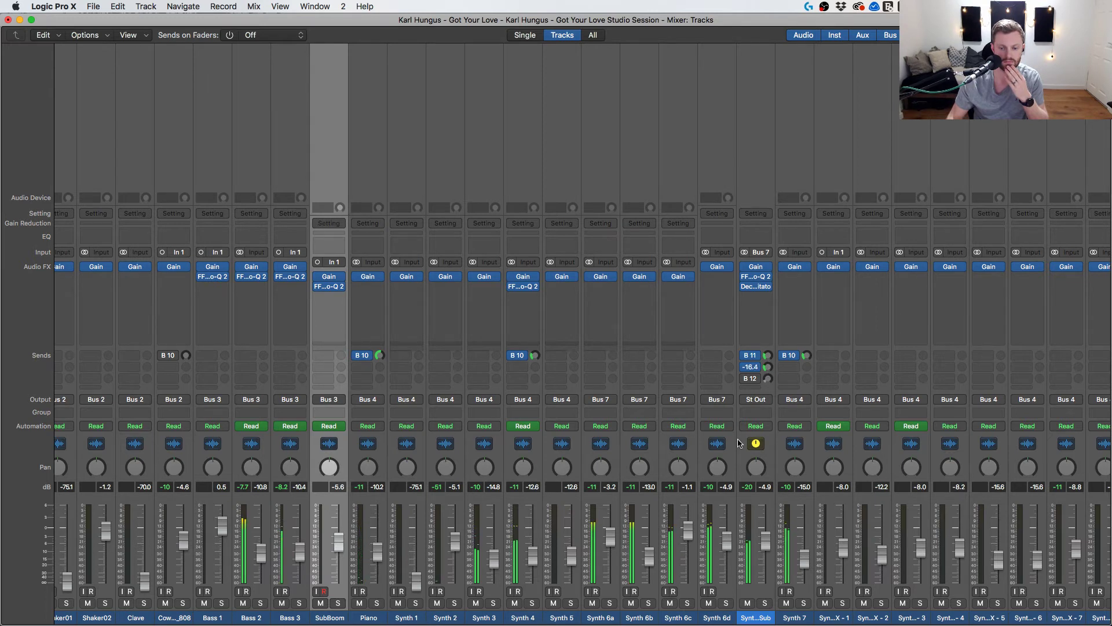
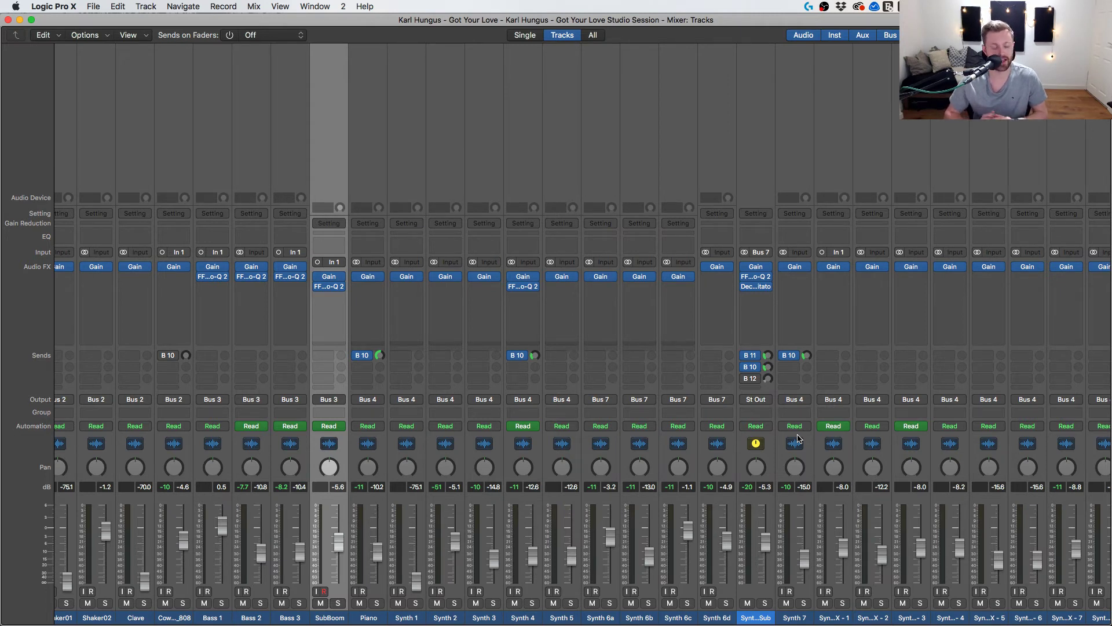
Switch to the Tracks area and turn off cycle playback.
key("super+w")
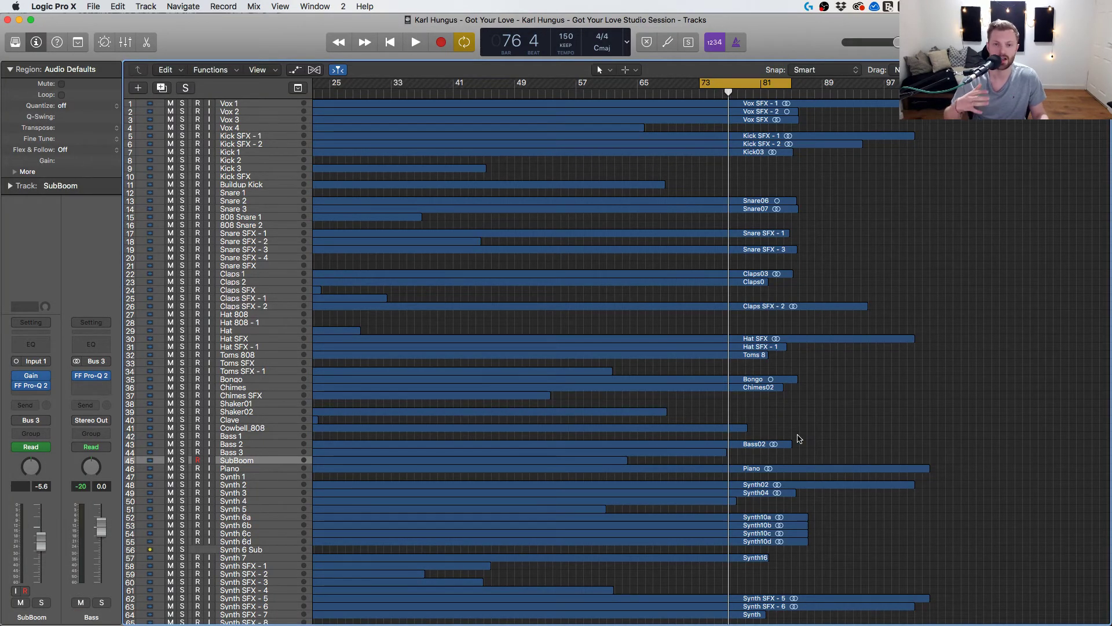
key("c")
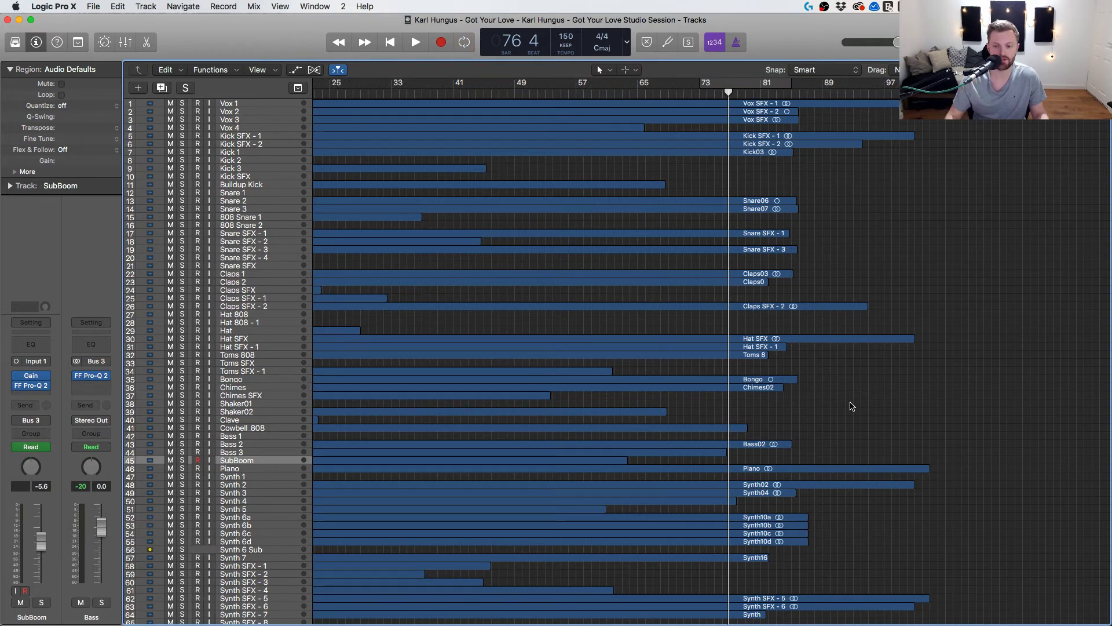
scroll(851, 406, "down", 5)
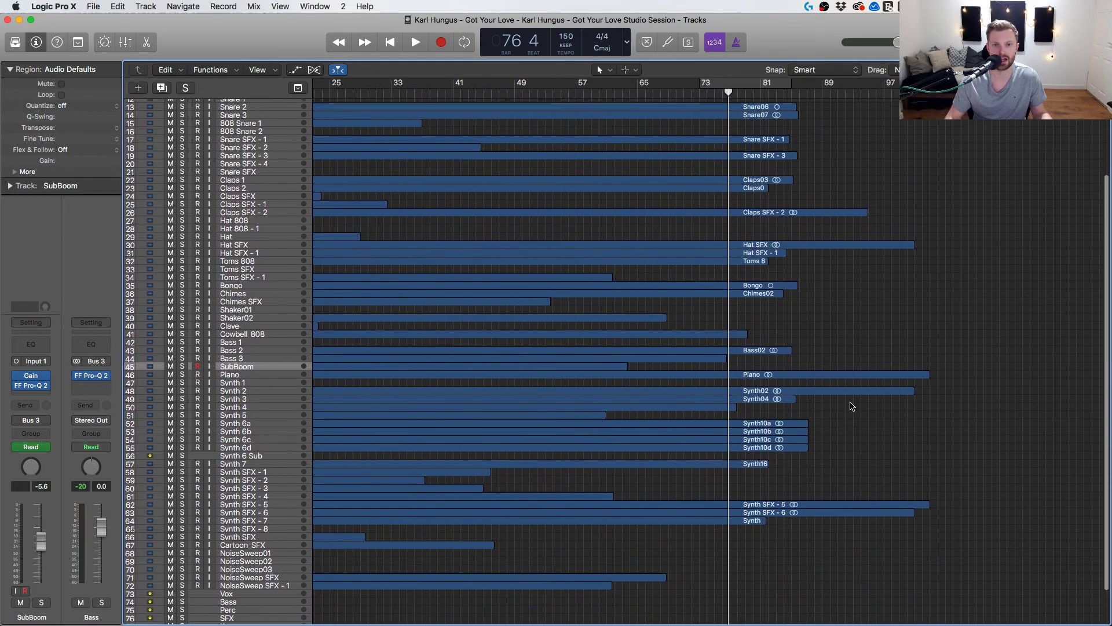
scroll(852, 406, "up", 5)
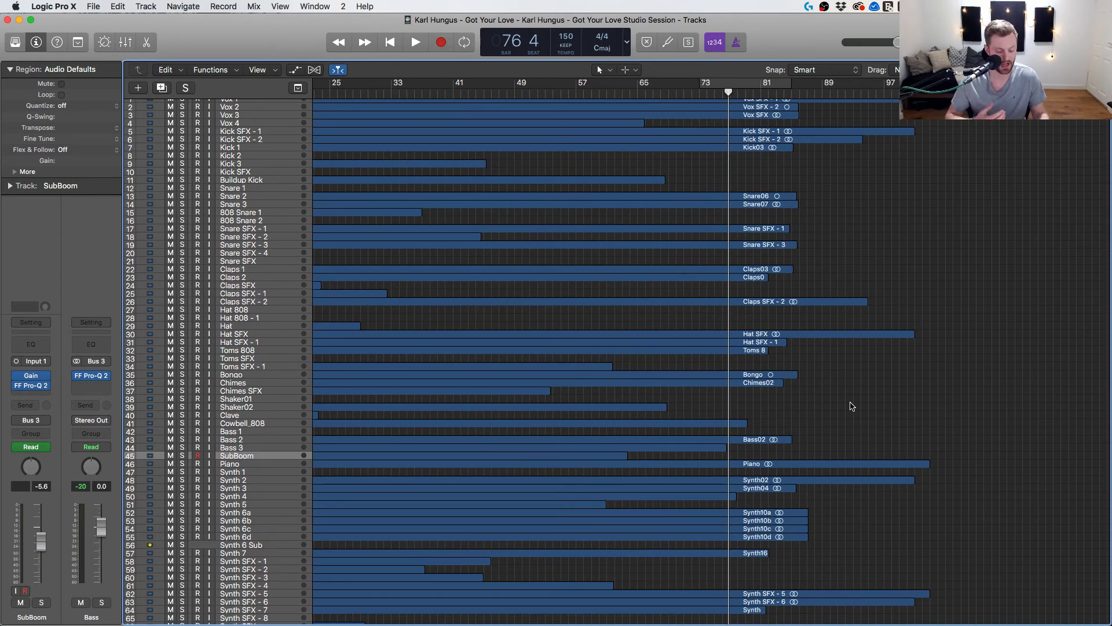
Back in the mixer, scroll across the bus, reverb, delay and Stereo Out strips.
key("x")
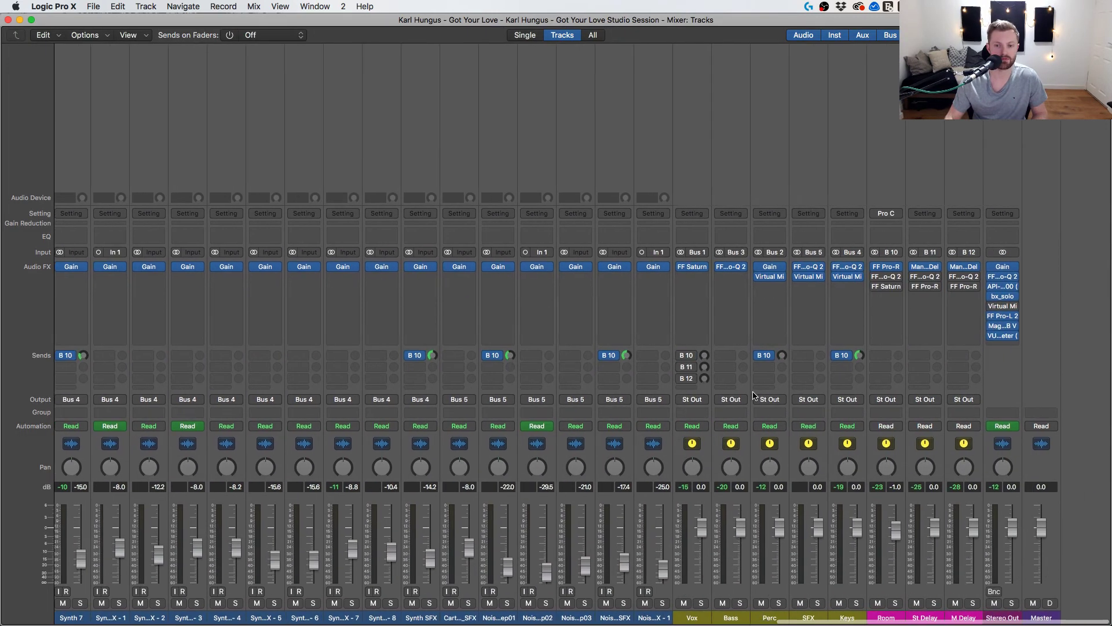
scroll(755, 396, "left", 15)
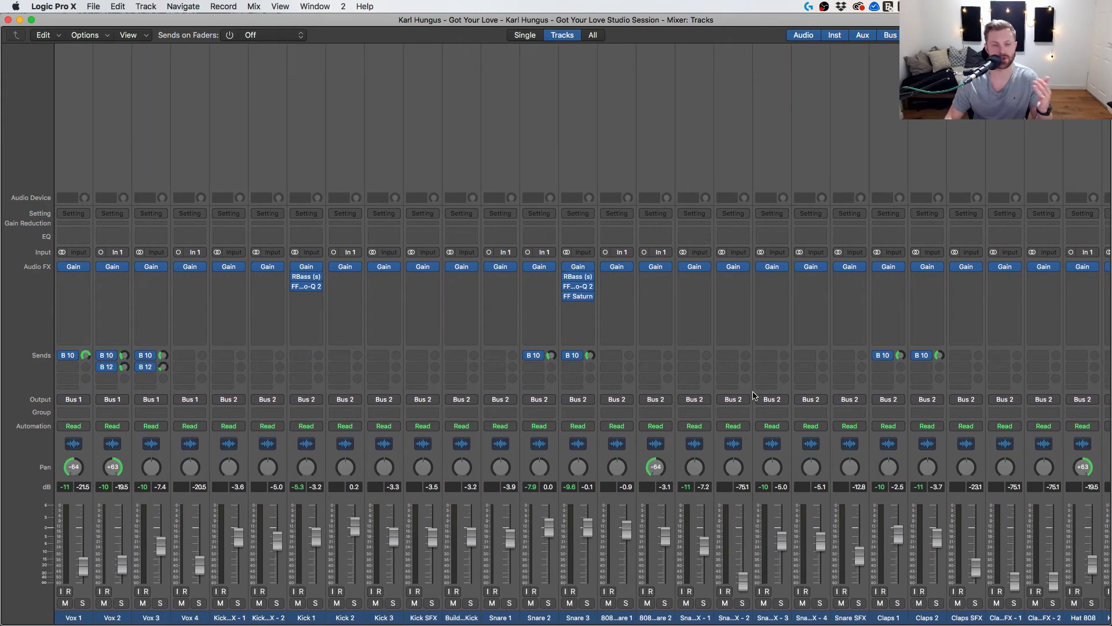
scroll(754, 395, "right", 10)
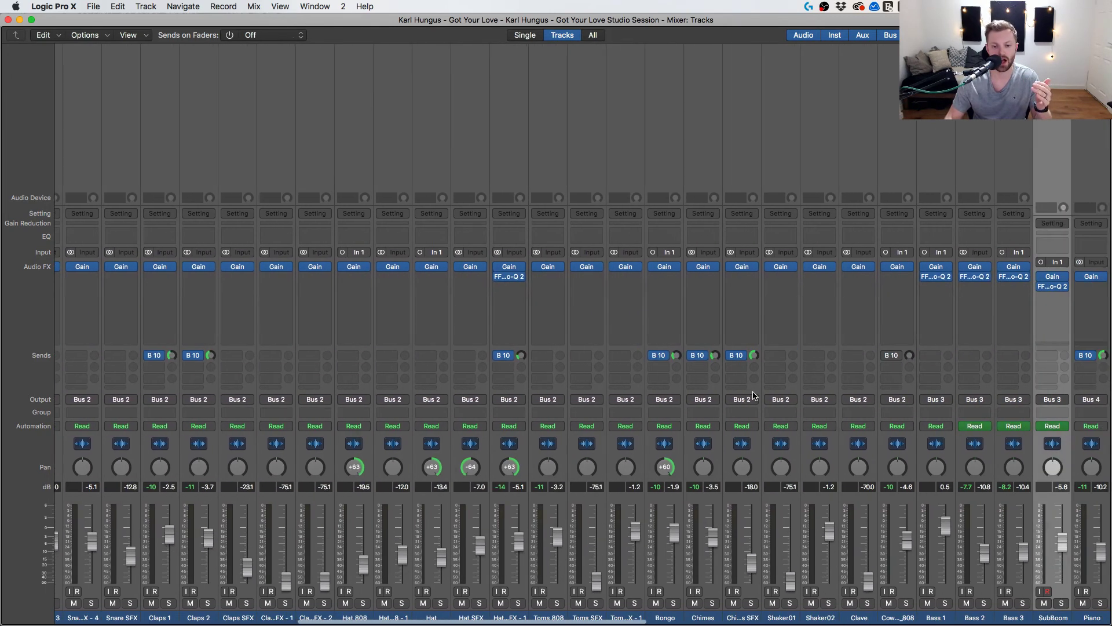
scroll(753, 396, "left", 5)
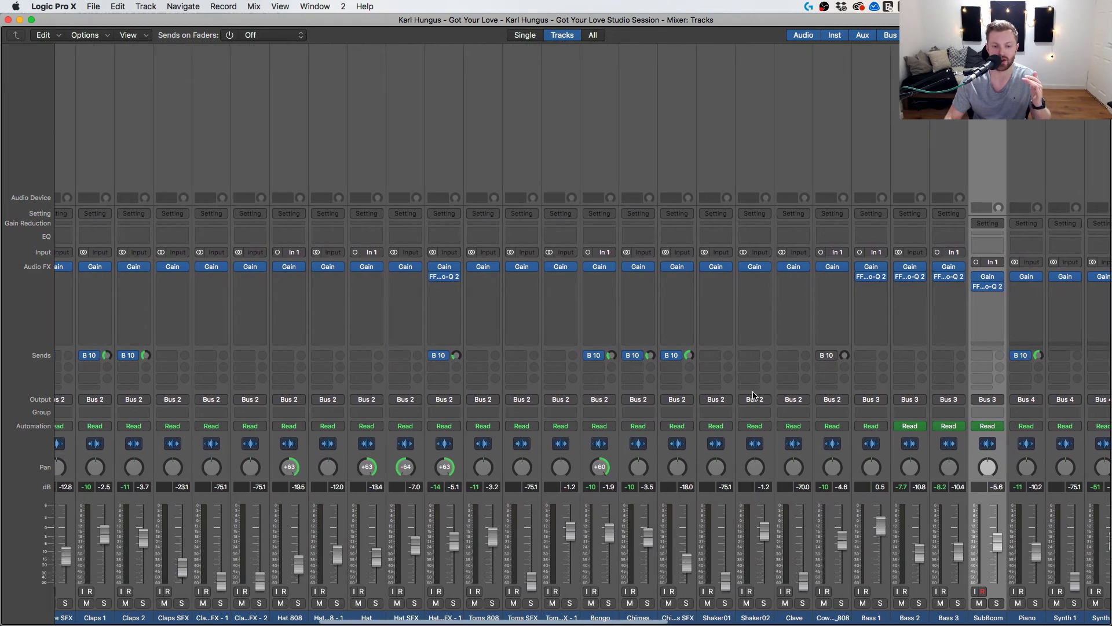
scroll(753, 396, "left", 1)
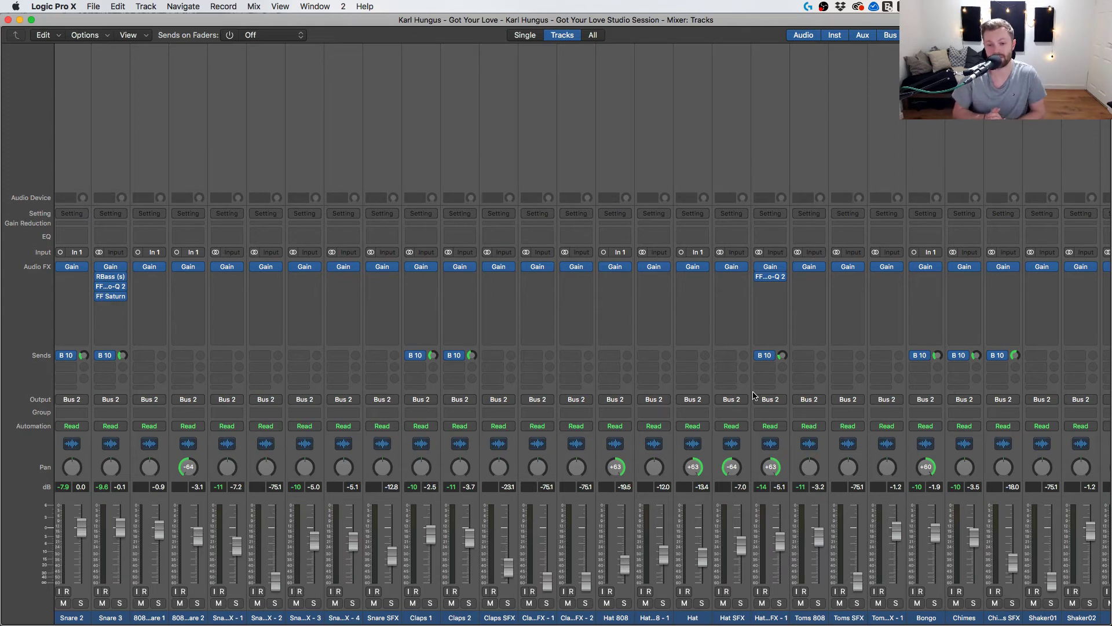
scroll(956, 311, "right", 15)
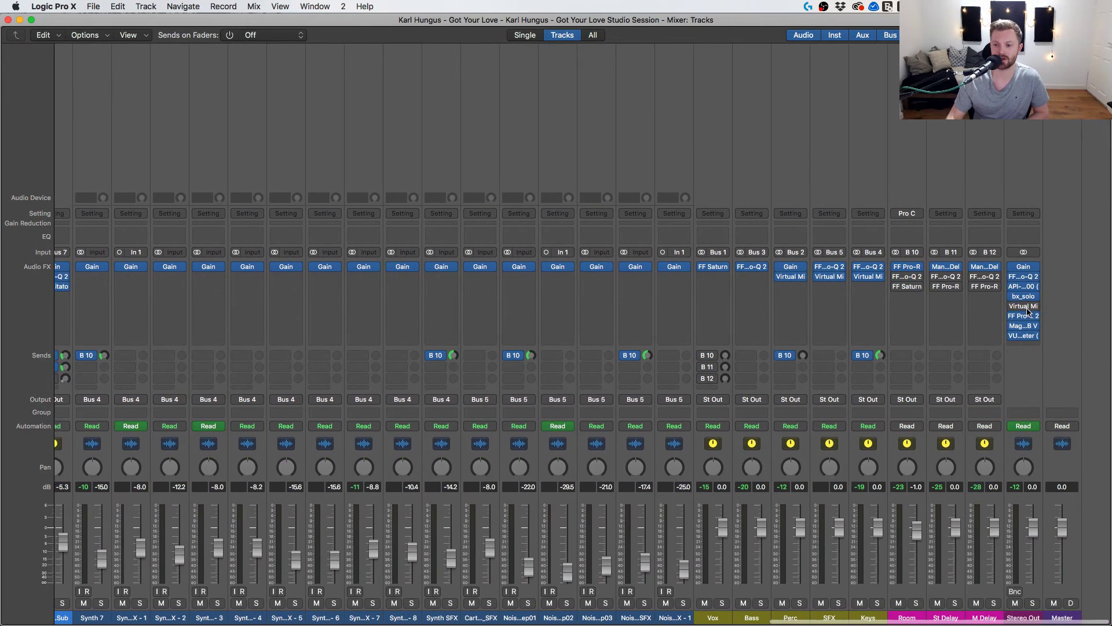
left_click(1054, 317)
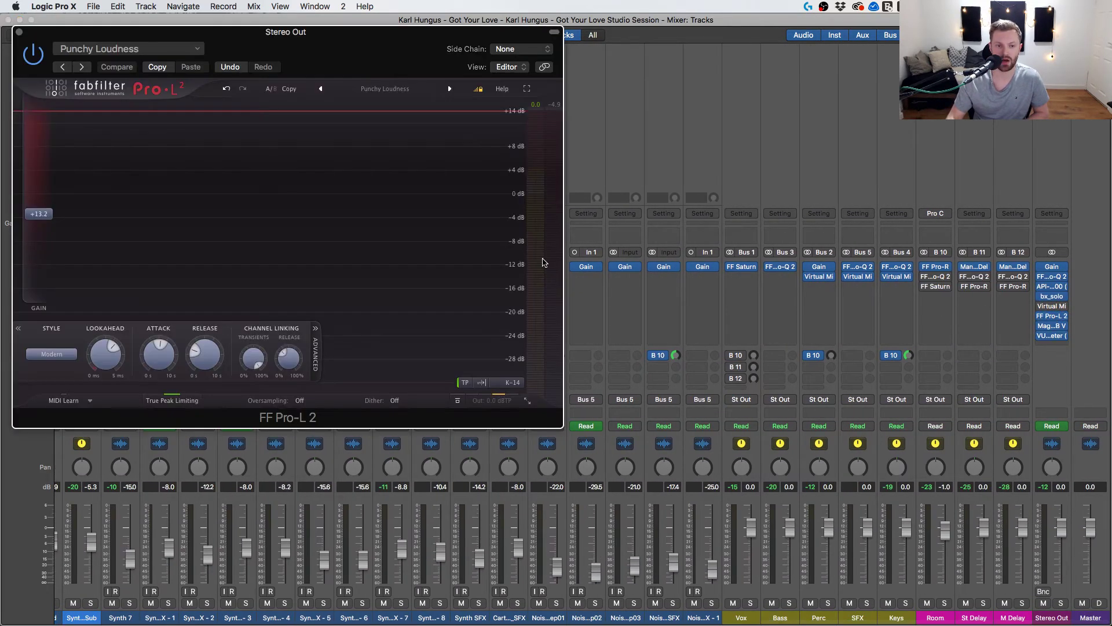
left_click(497, 383)
left_click(502, 404)
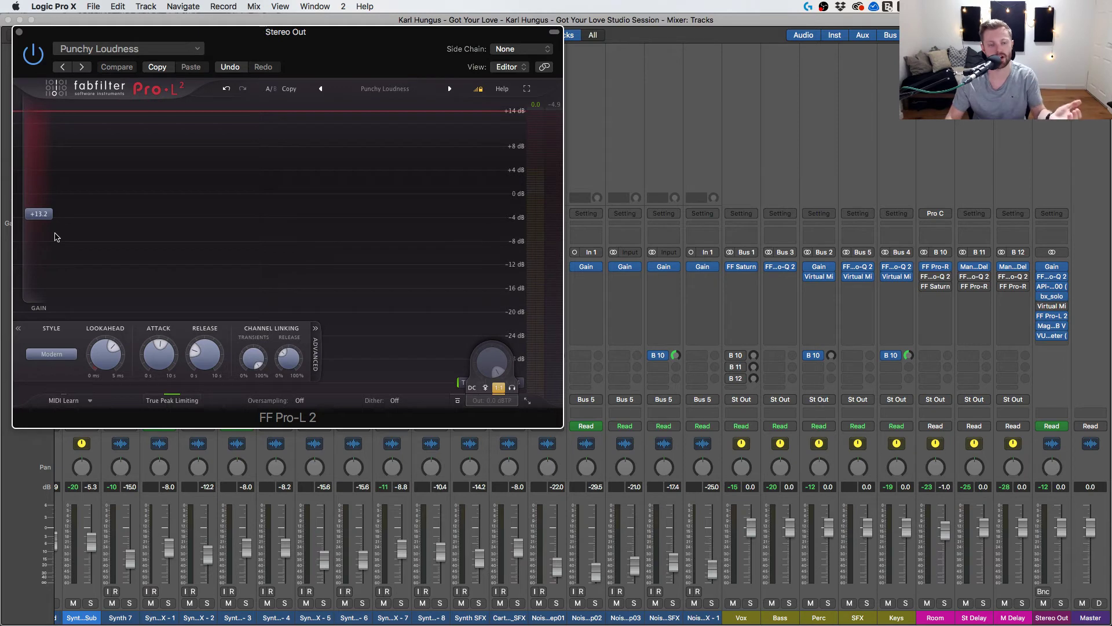
mouse_move(51, 234)
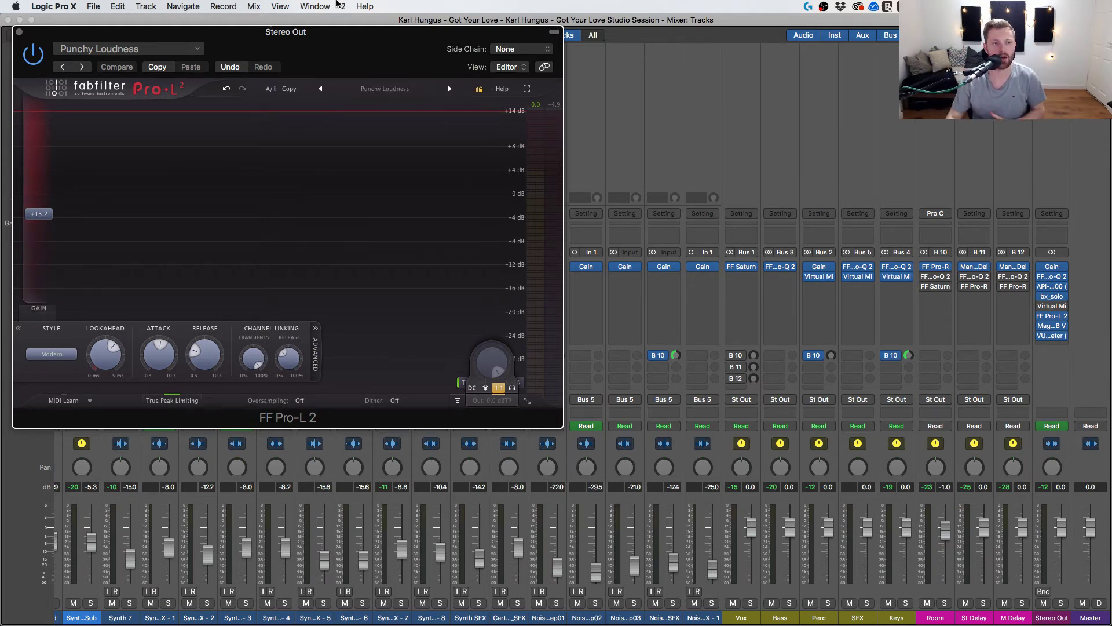
left_click(499, 388)
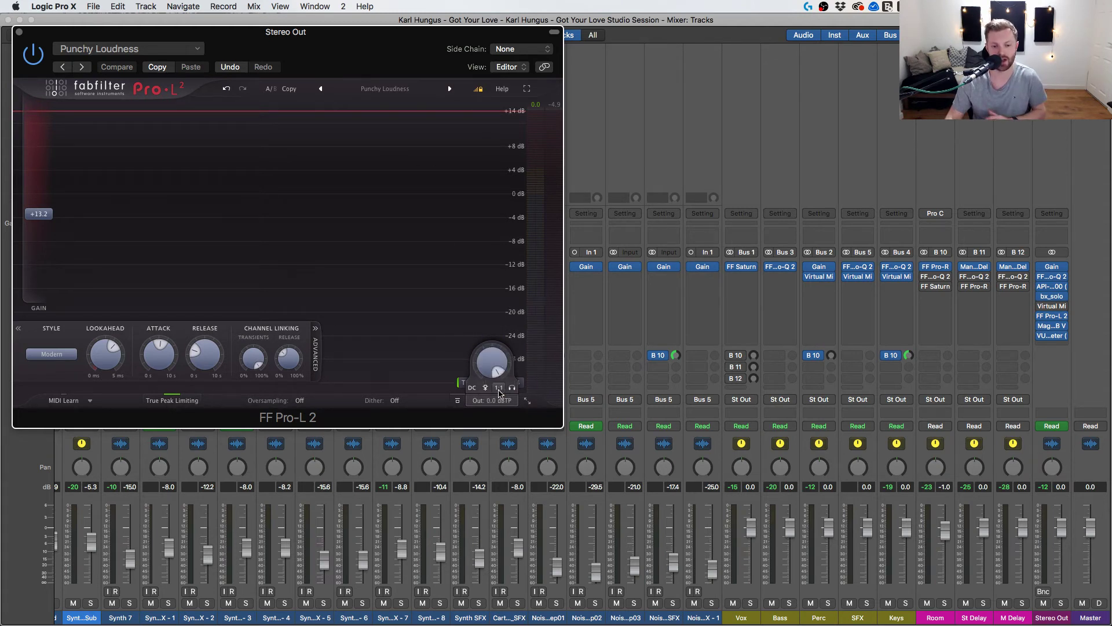
left_click(499, 389)
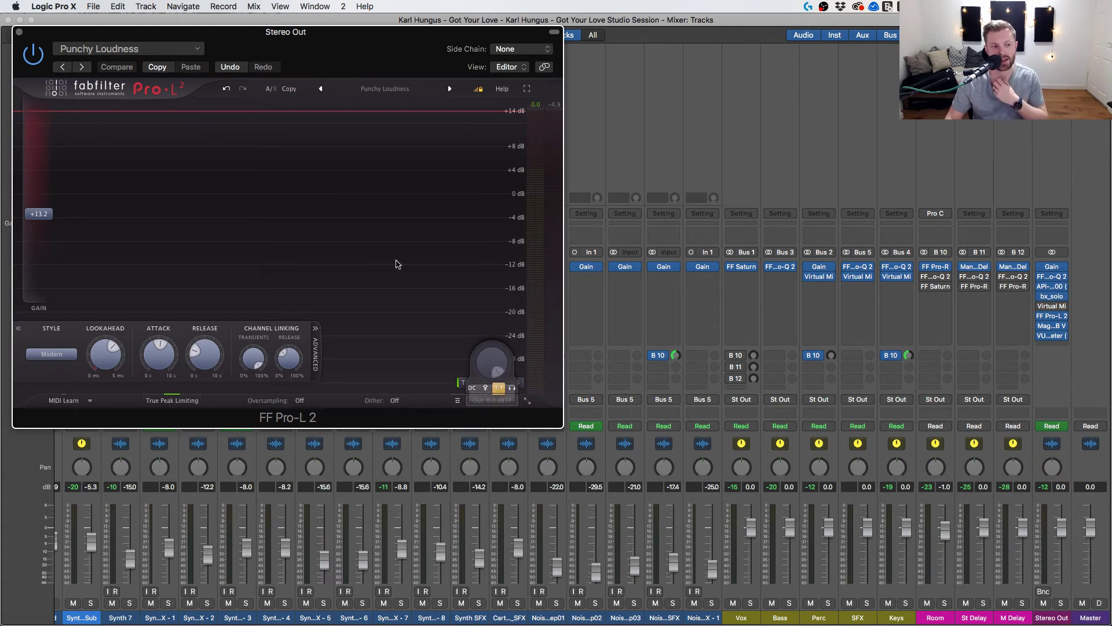
left_click(19, 32)
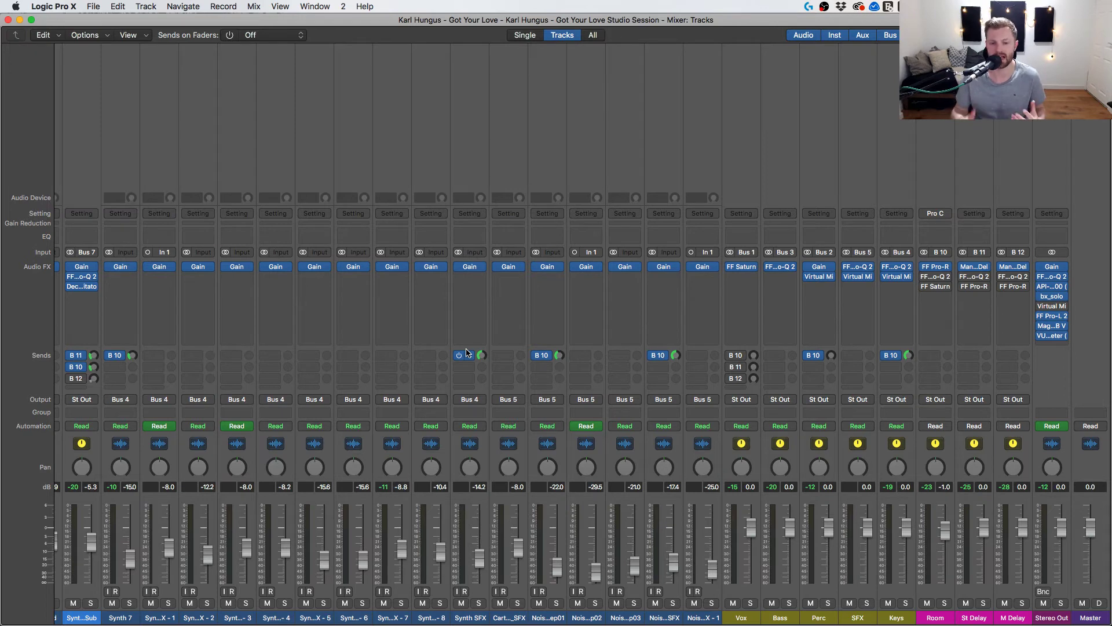
scroll(466, 353, "left", 15)
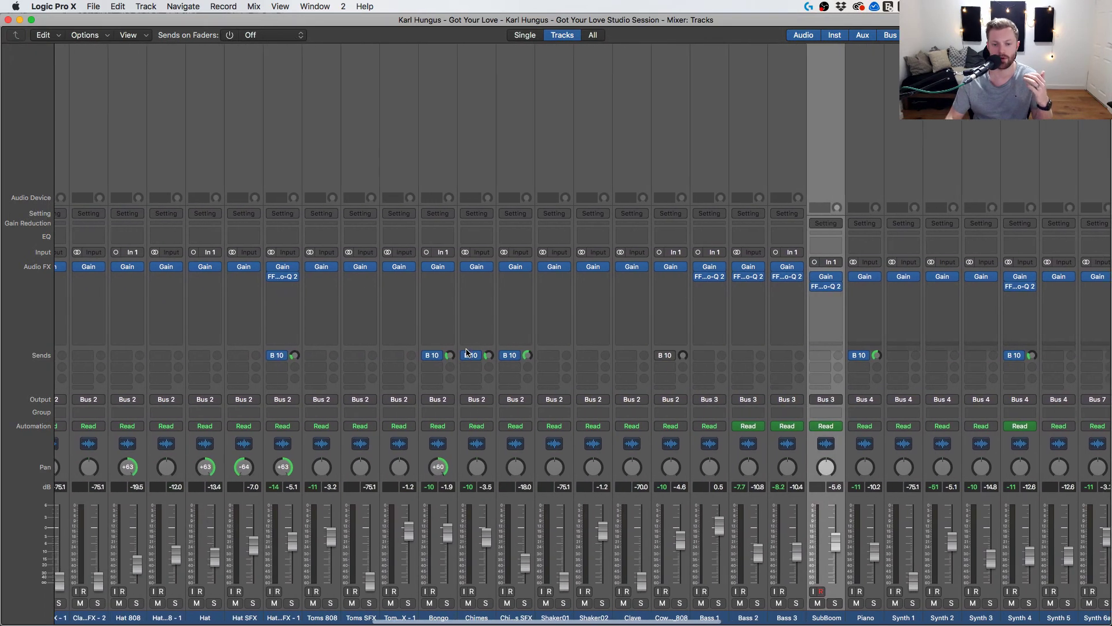
scroll(468, 352, "left", 10)
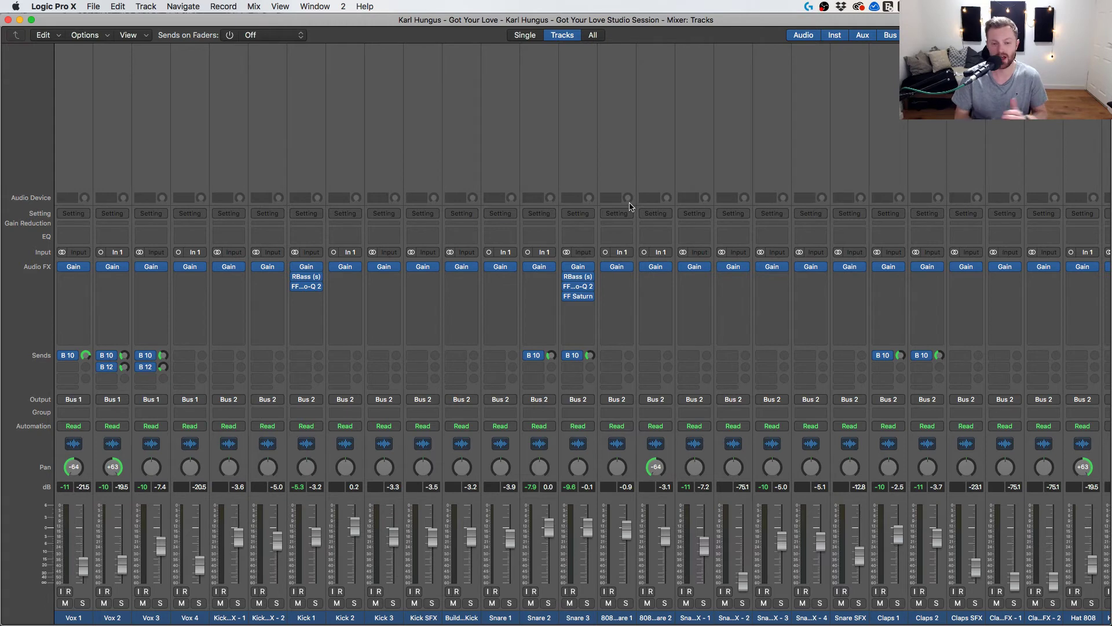
scroll(578, 264, "right", 5)
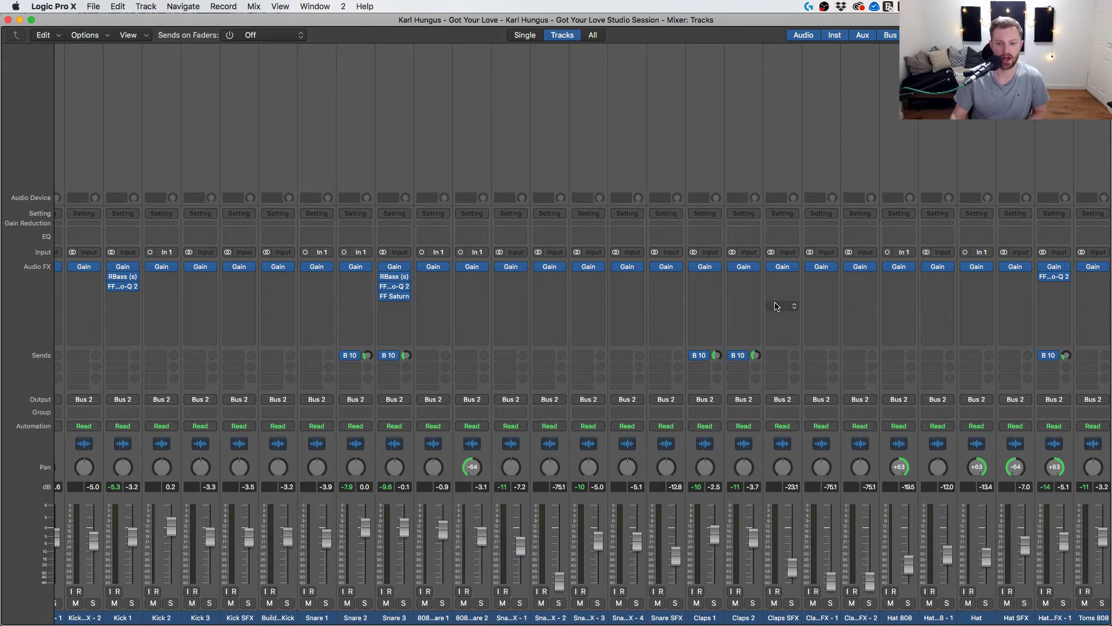
scroll(794, 331, "right", 5)
scroll(795, 333, "right", 10)
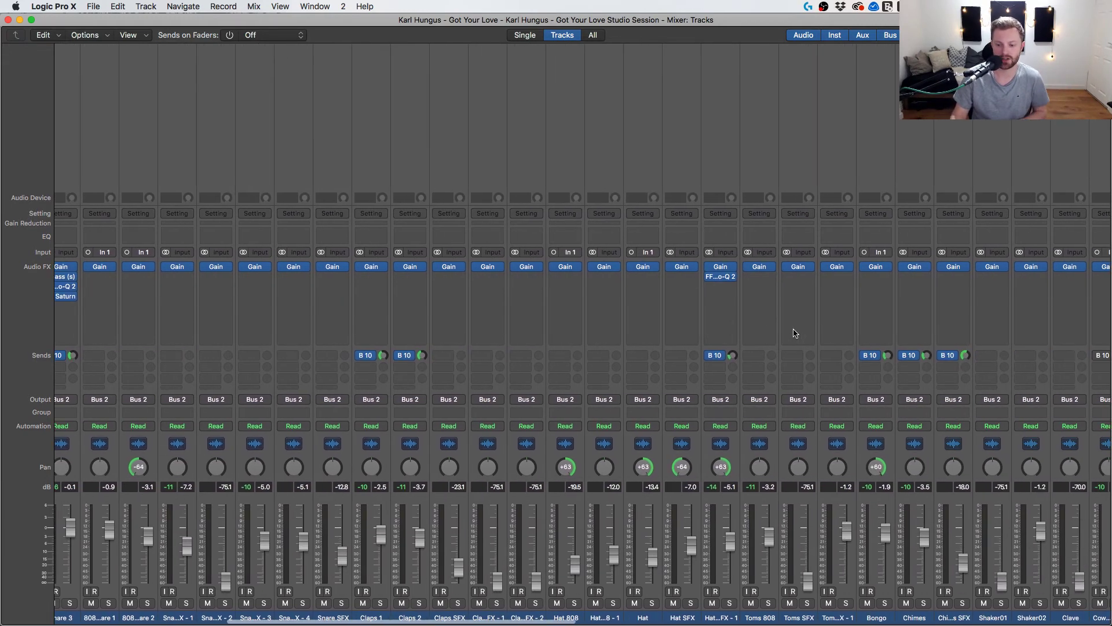
scroll(763, 331, "right", 10)
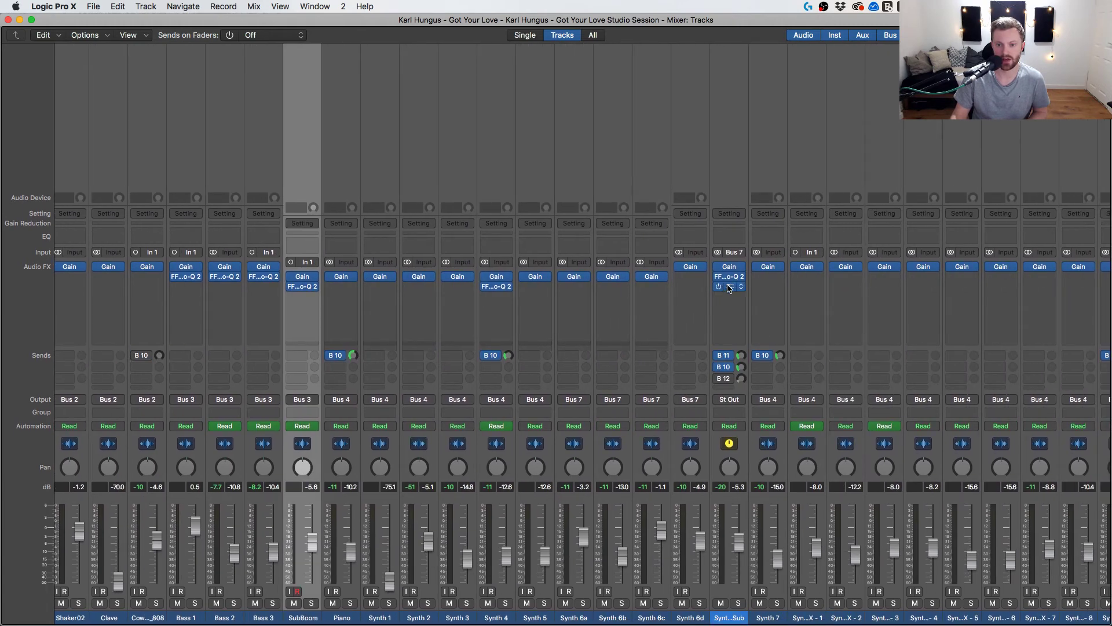
Inspect Synth 6 Sub's Decapitator, glance at an empty insert's plug-in list, then switch to Chrome.
left_click(729, 286)
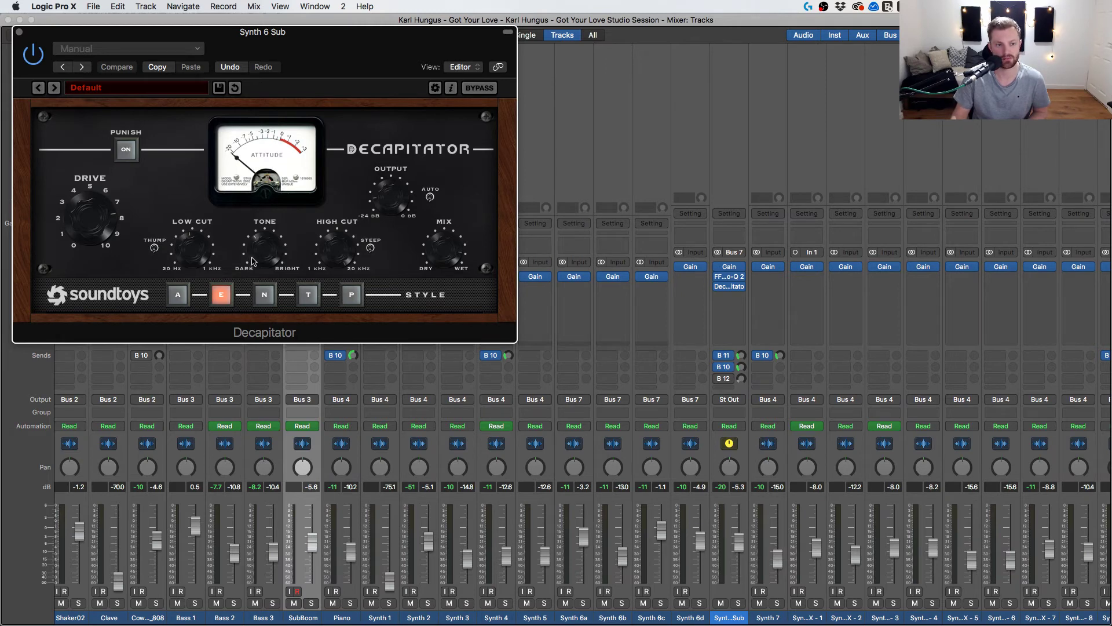
left_click(740, 298)
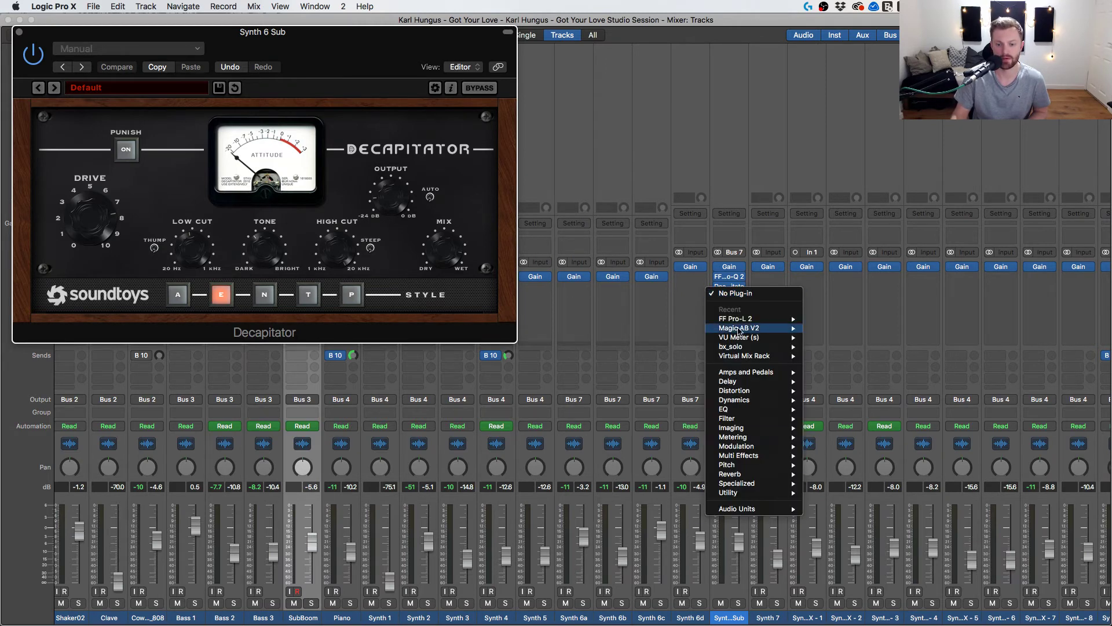
mouse_move(742, 508)
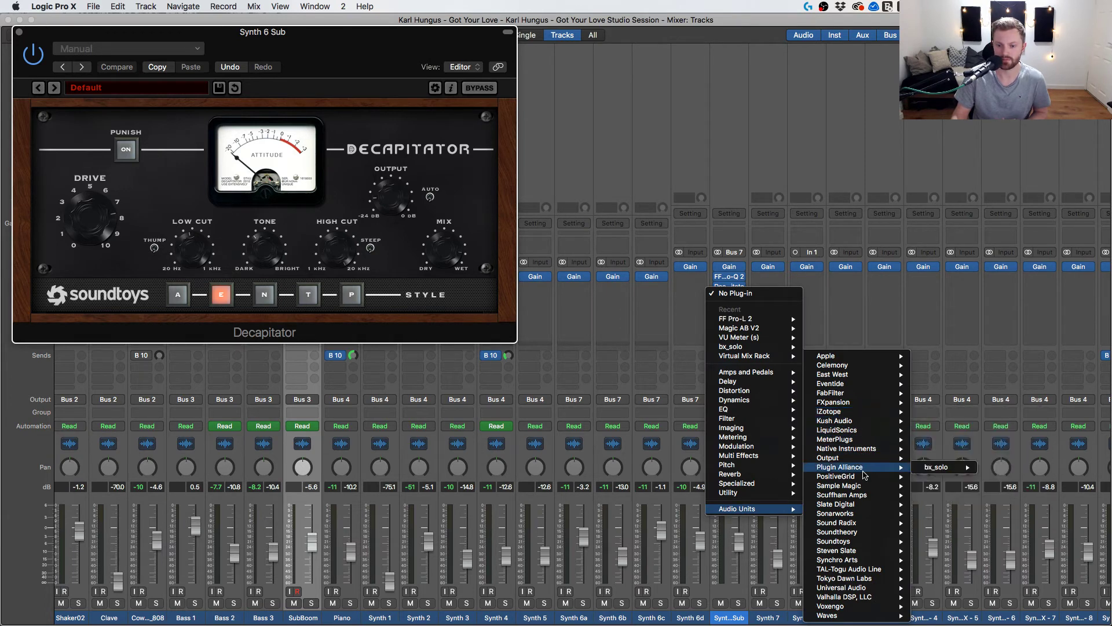
left_click(736, 162)
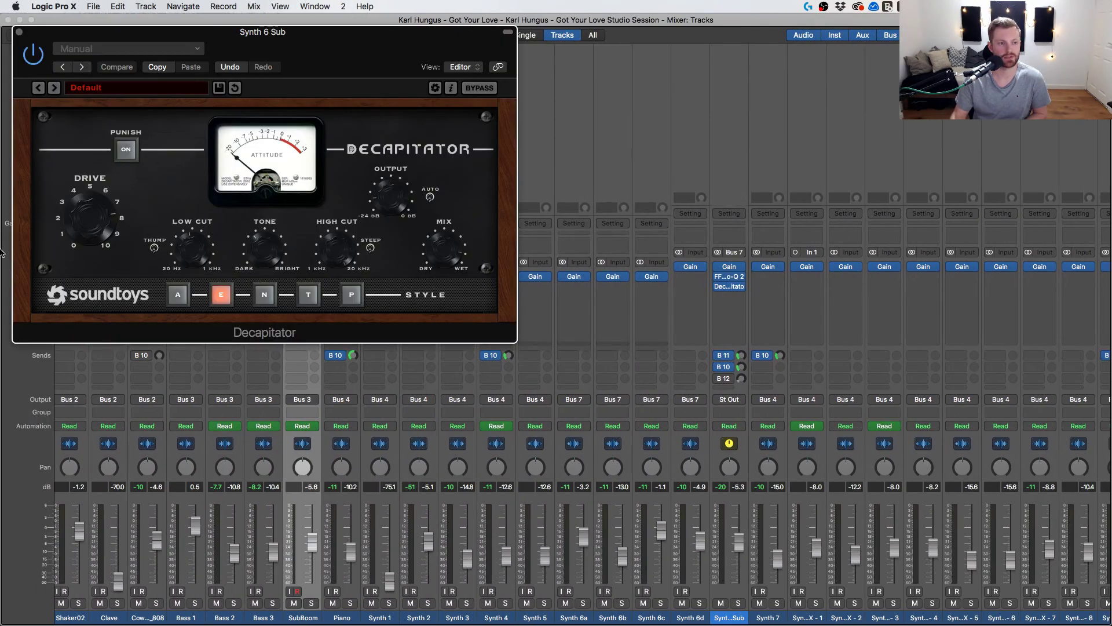
mouse_move(13, 234)
left_click(20, 145)
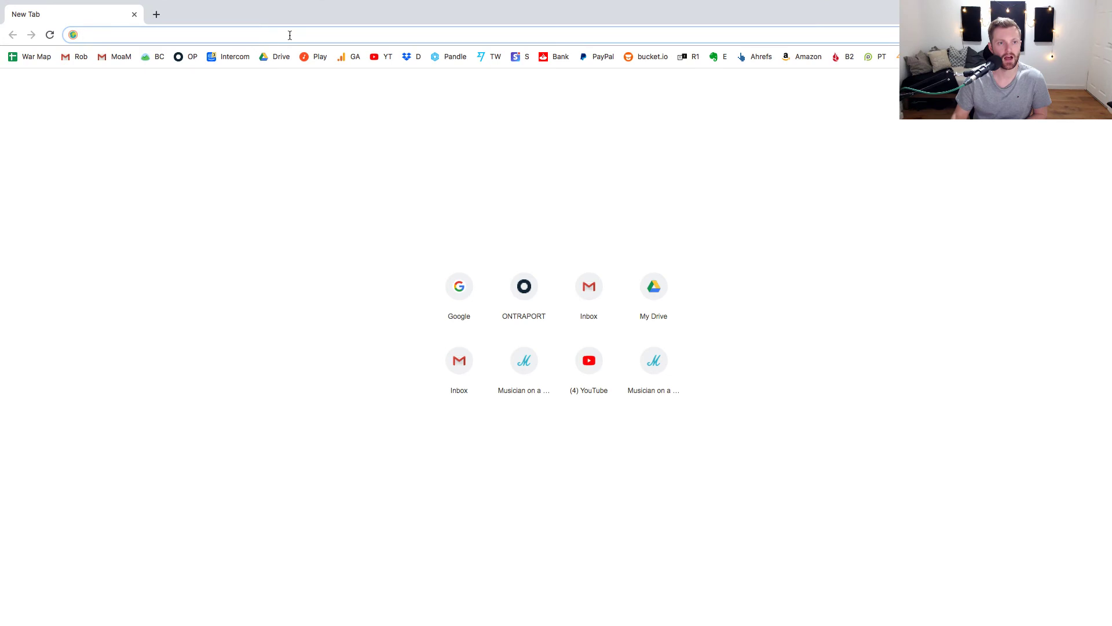
Close the extra tab and search Google for 'waves saturation'.
type("google.com")
key("Return")
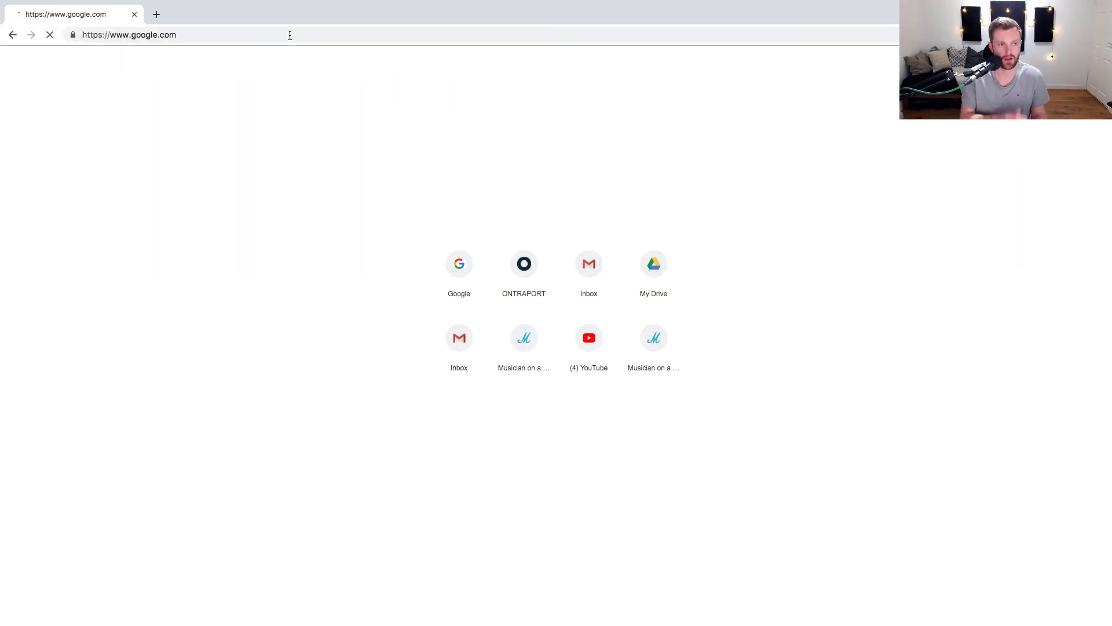
type("wa")
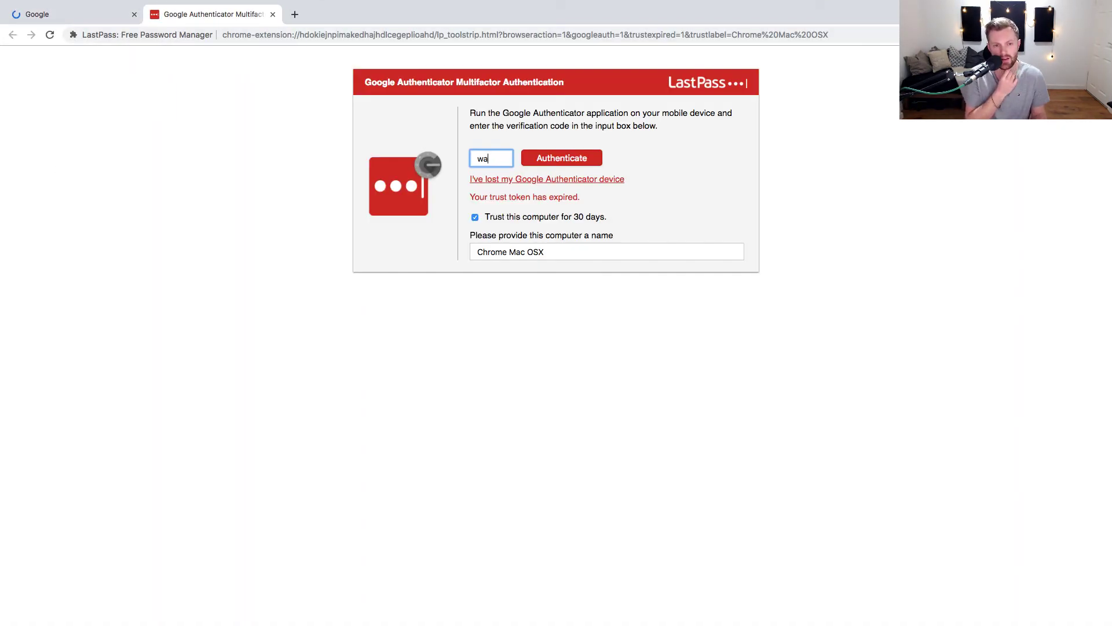
type("ves")
key("BackSpace")
key("BackSpace")
key("BackSpace")
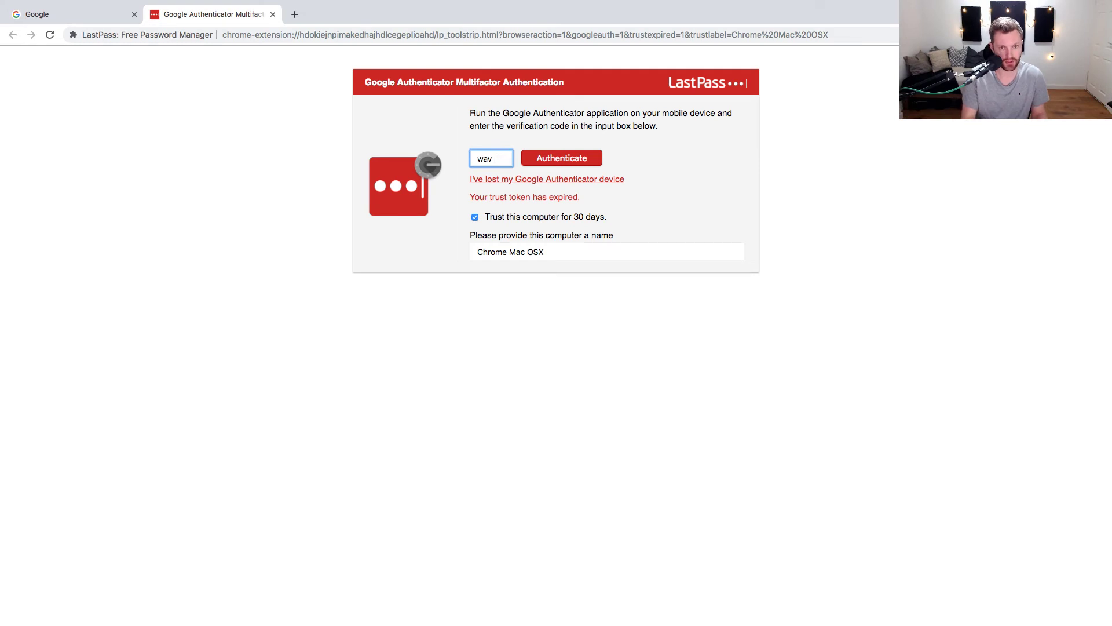
left_click(273, 14)
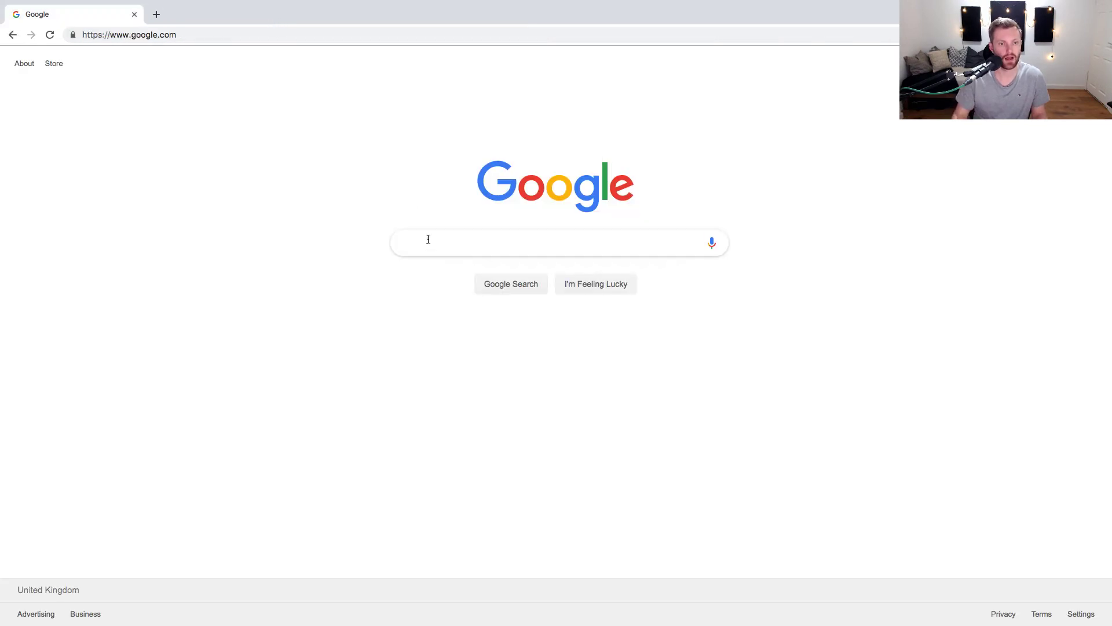
type("waves s")
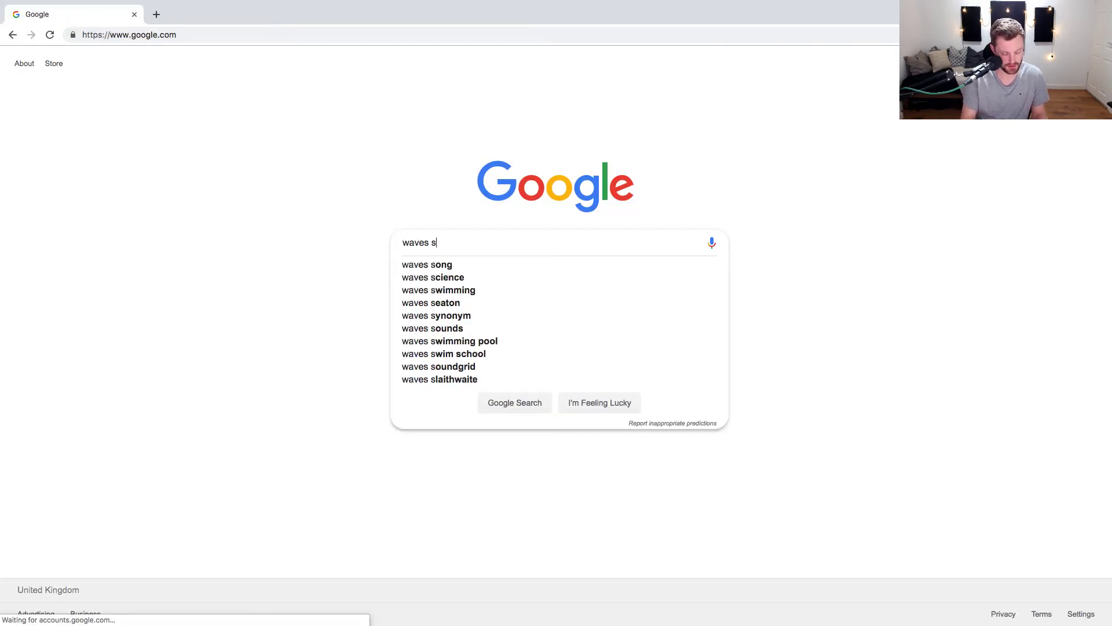
type("aturation")
key("Return")
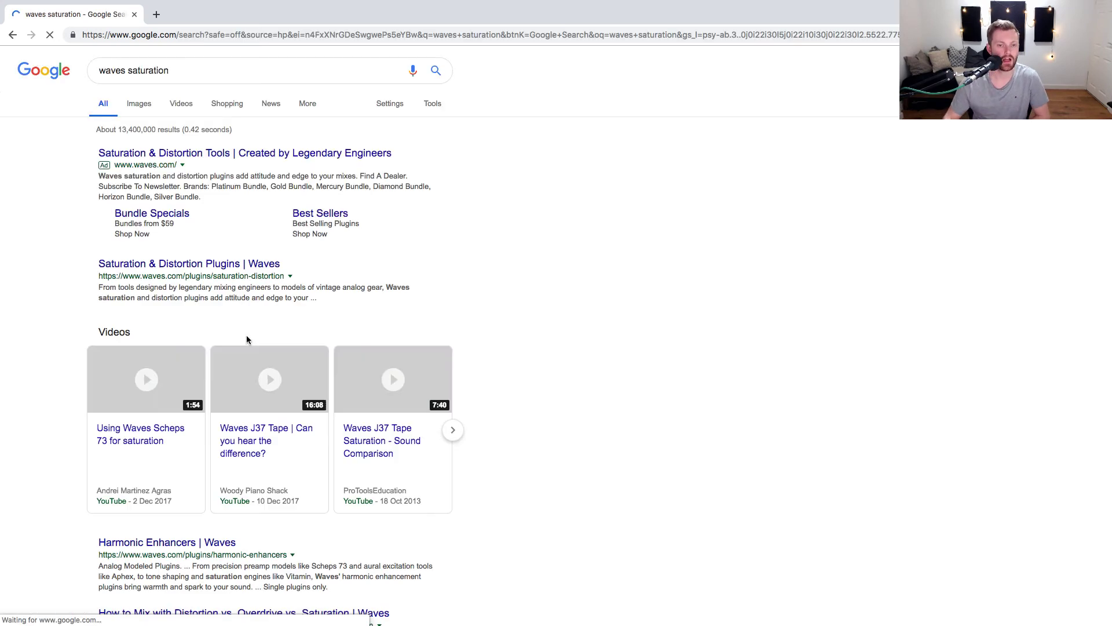
Review the results, then change the search to 'waves m distortion'.
scroll(226, 255, "down", 3)
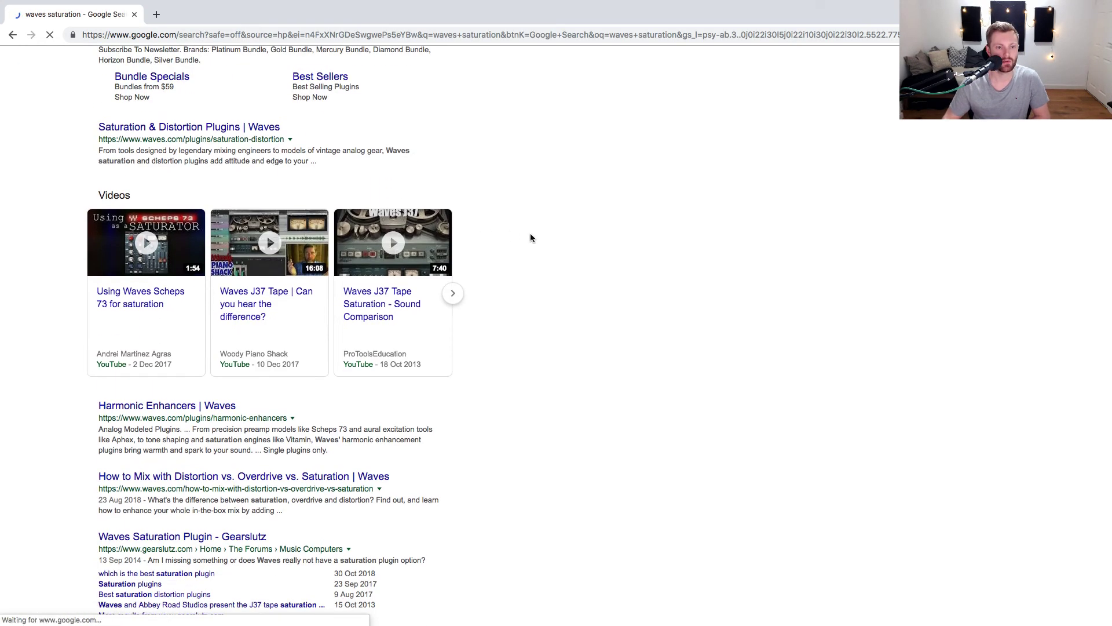
scroll(530, 233, "down", 1)
scroll(530, 237, "down", 4)
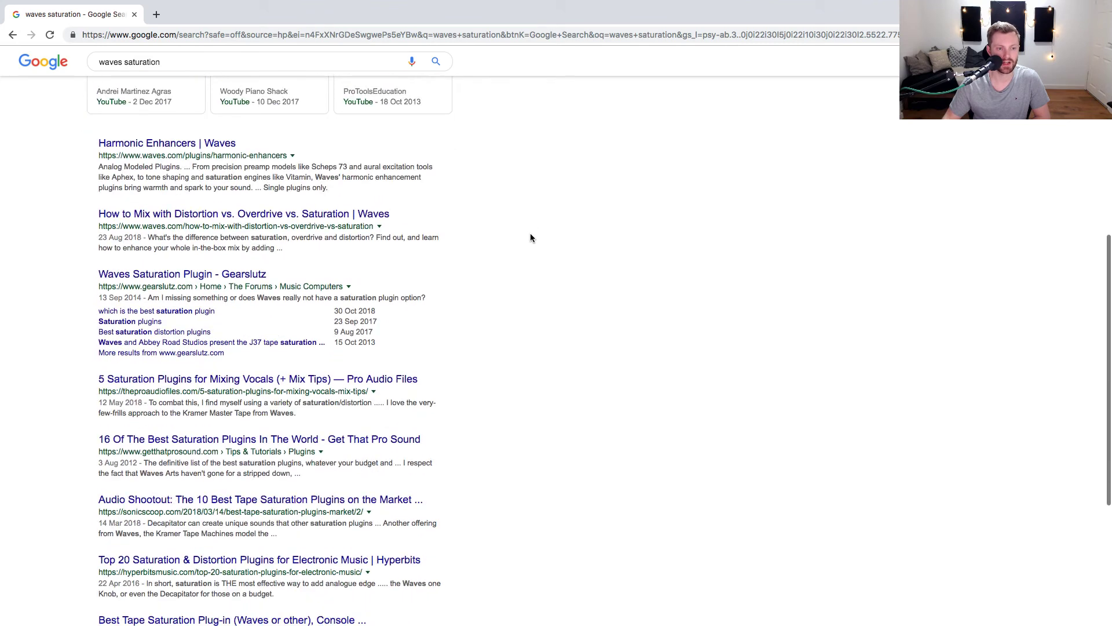
scroll(530, 238, "up", 10)
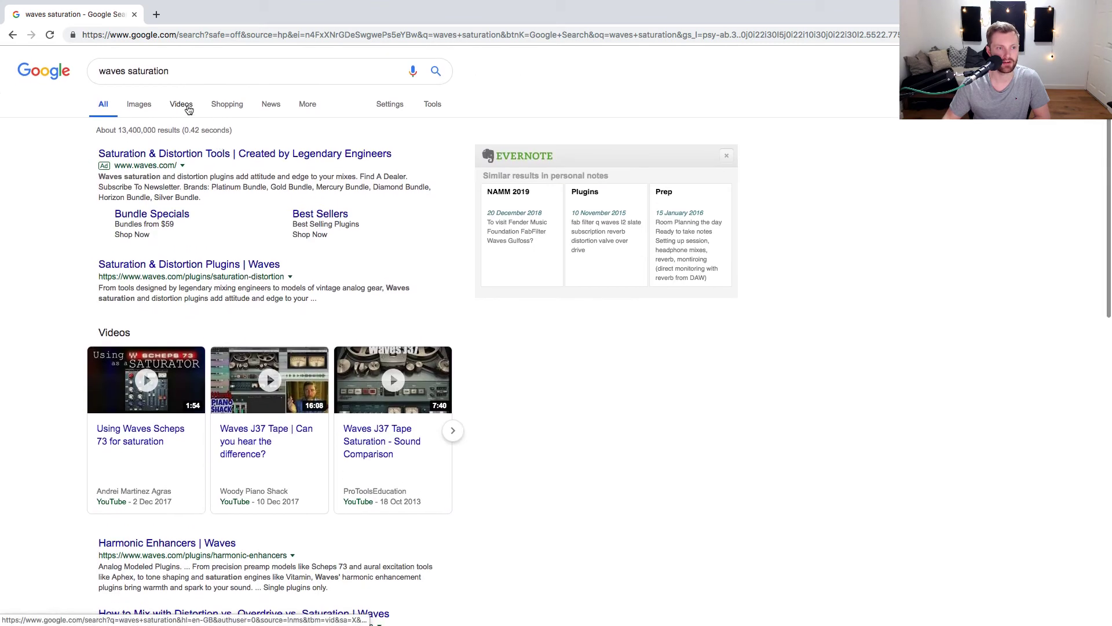
left_click(204, 73)
double_click(204, 72)
type("m")
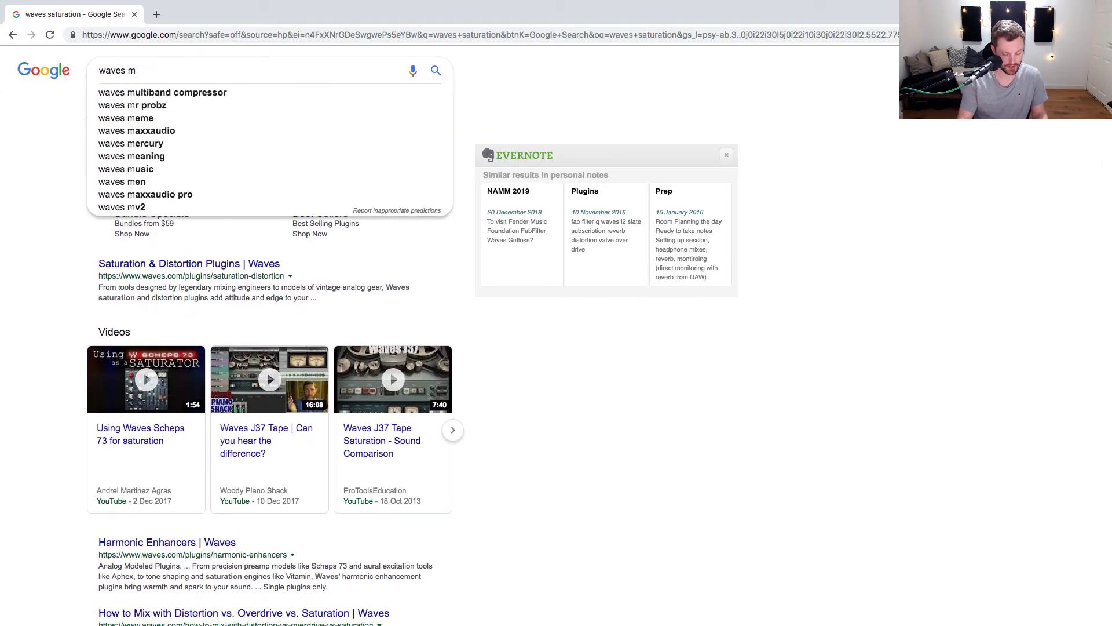
type(" distortion")
key("Return")
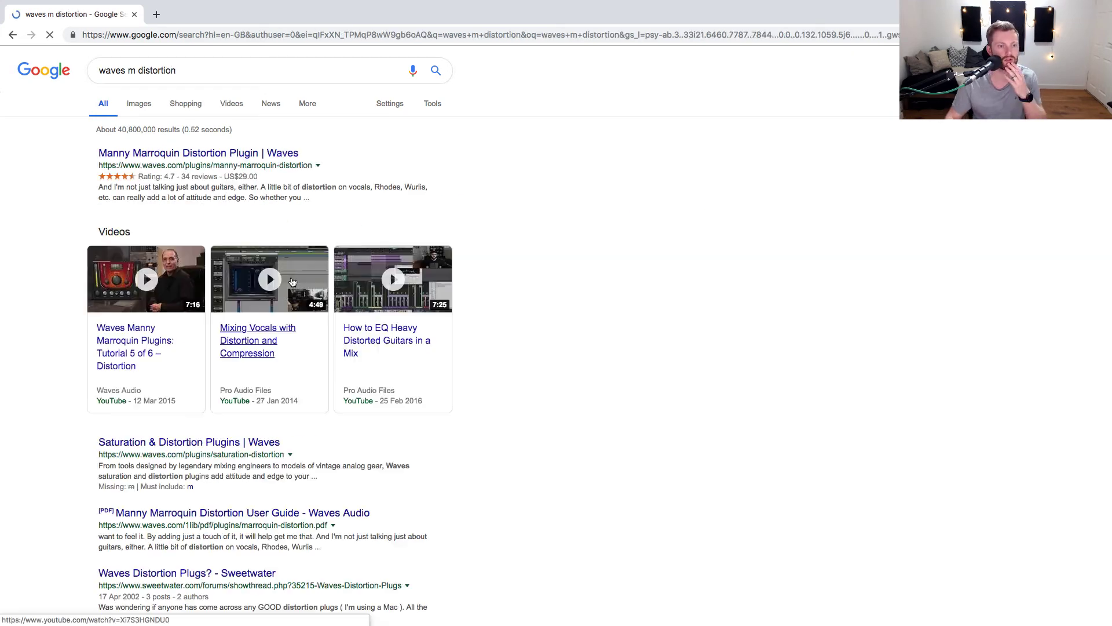
Open Waves' saturation and distortion page, then the Manny Marroquin Distortion product page and its images.
scroll(277, 313, "down", 3)
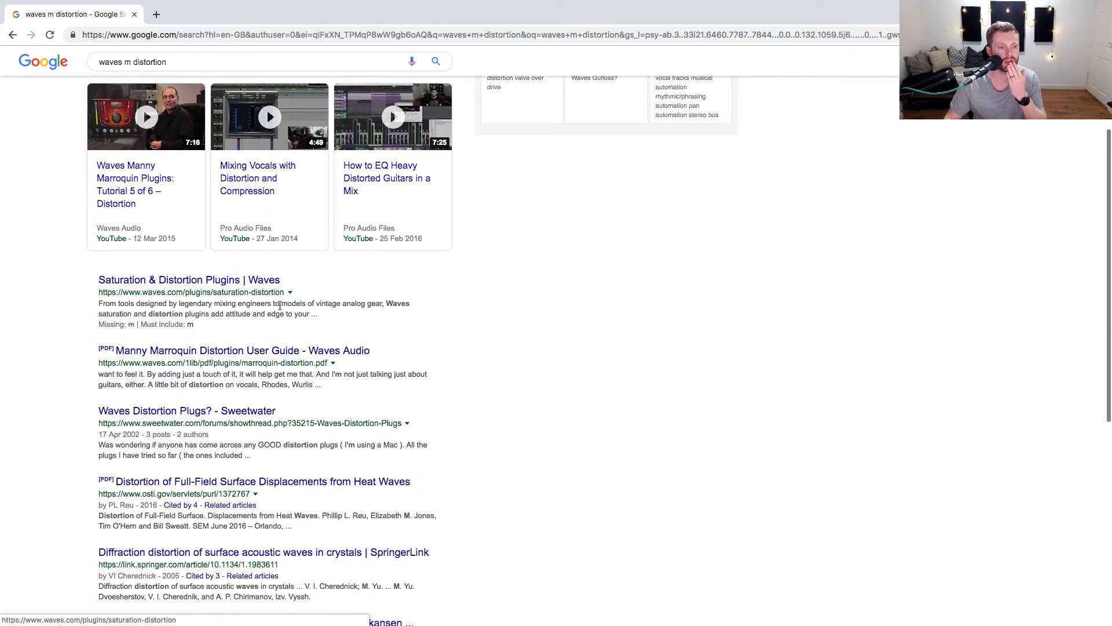
left_click(261, 280)
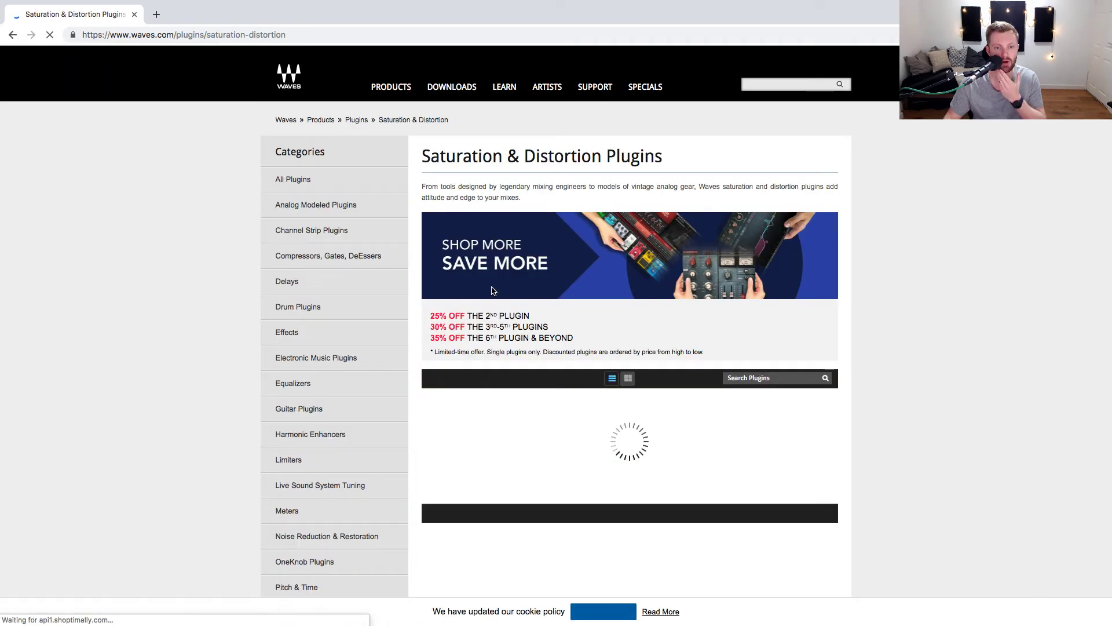
scroll(491, 291, "down", 3)
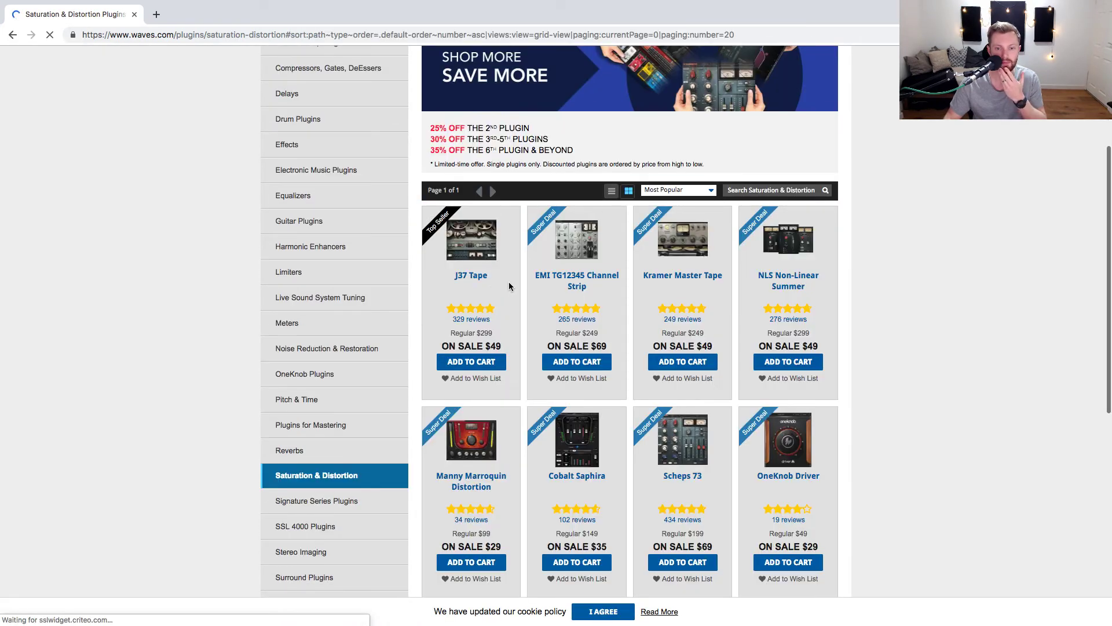
scroll(718, 294, "down", 2)
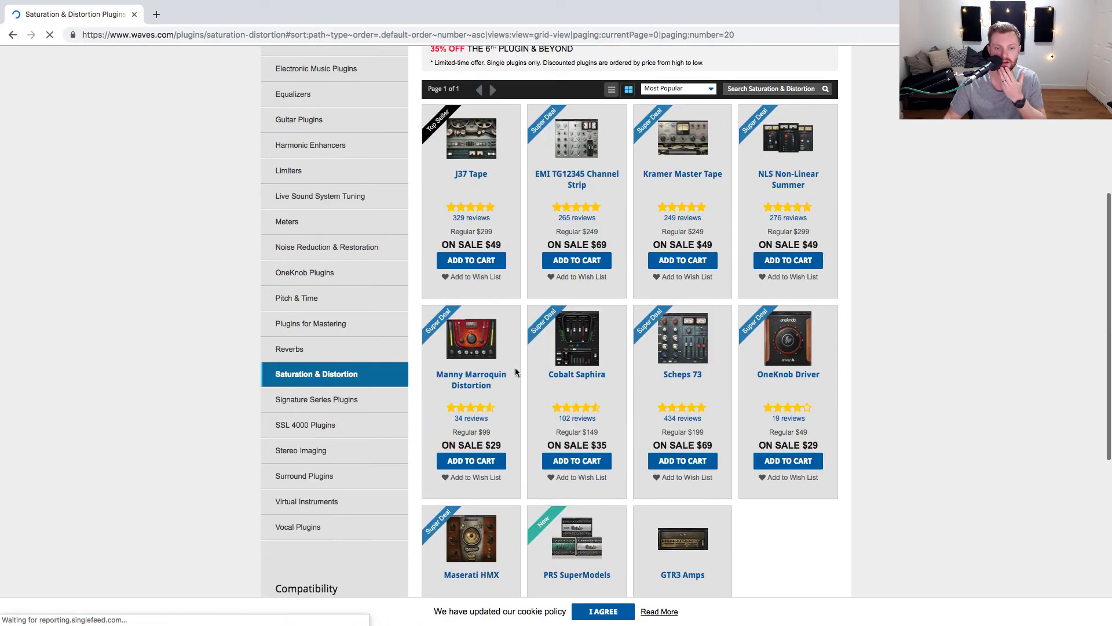
left_click(480, 350)
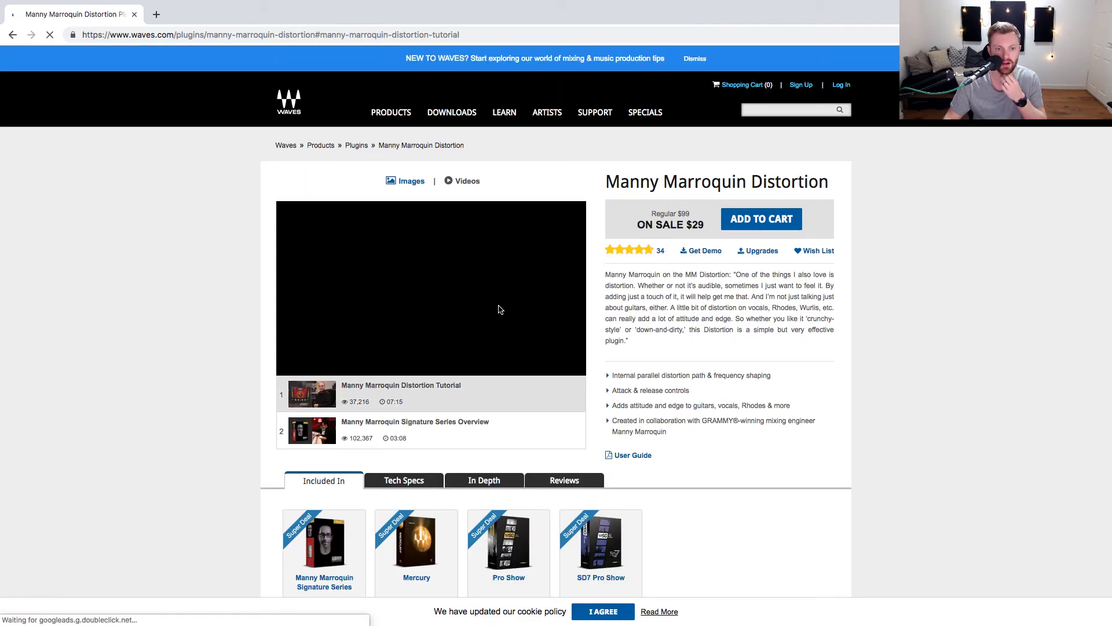
left_click(406, 181)
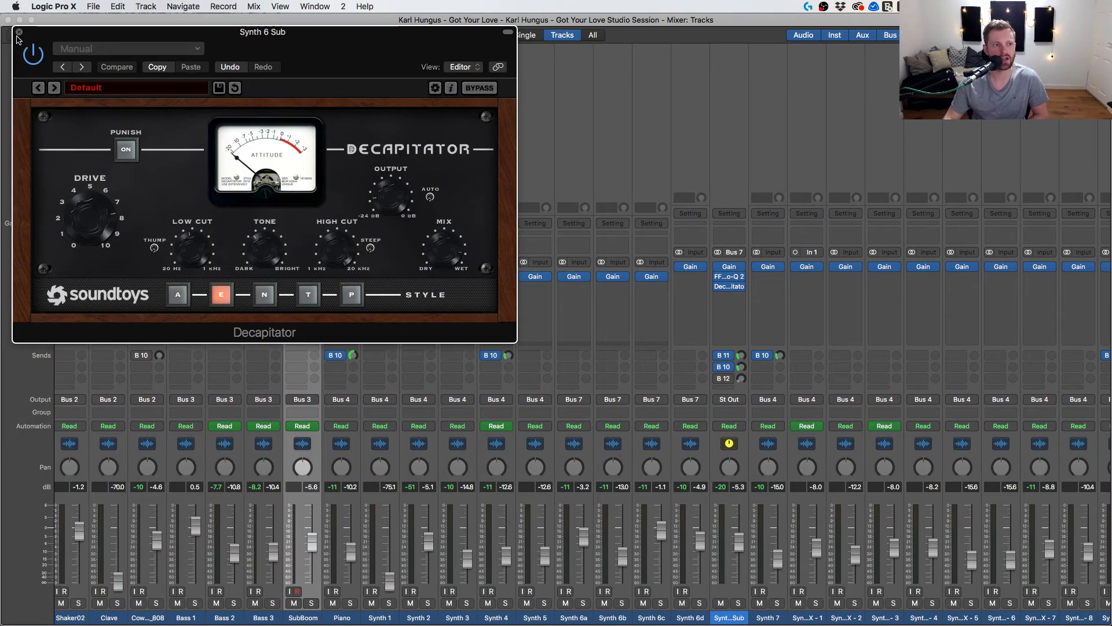
Close the Decapitator window and solo Snare 3.
left_click(19, 31)
scroll(380, 281, "left", 10)
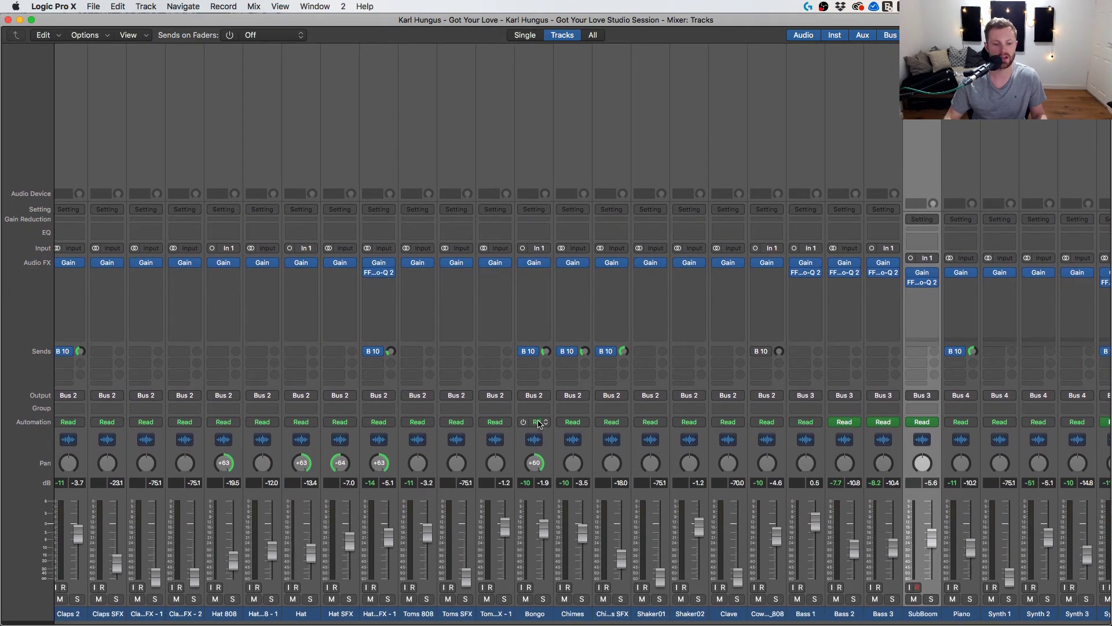
scroll(538, 423, "left", 10)
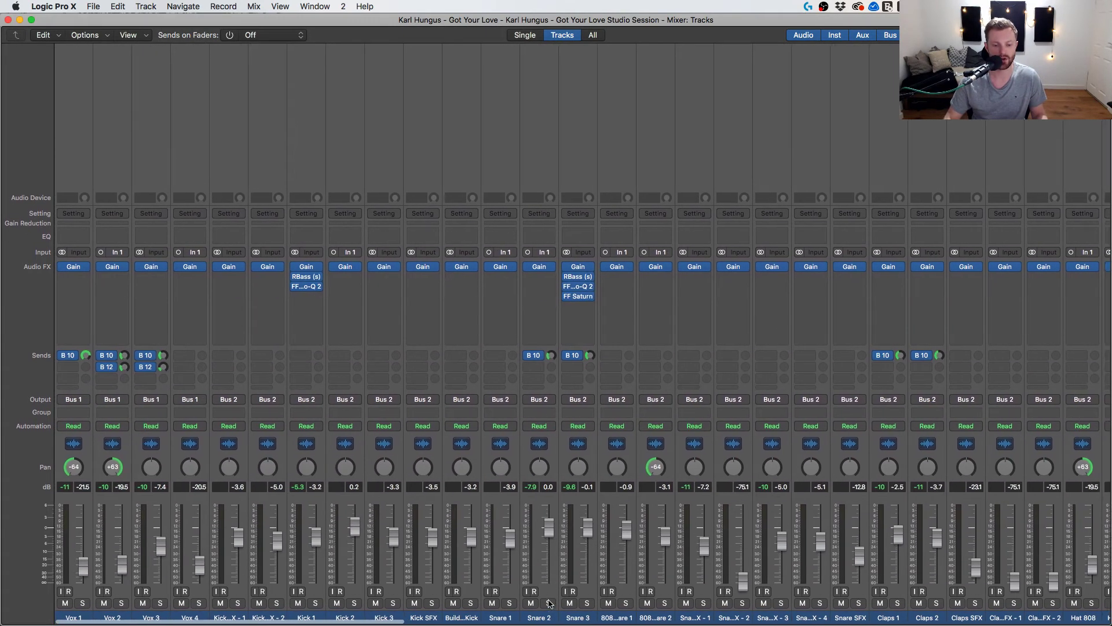
left_click(588, 604)
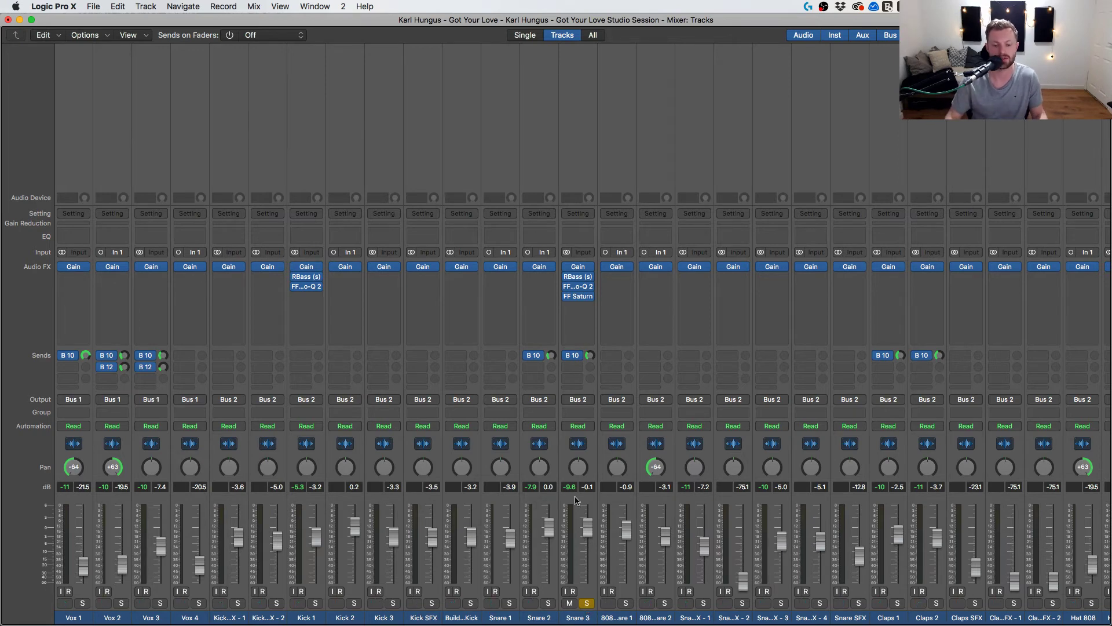
In the full Tracks area, set a cycle over bars 73 to 81 and start playback.
mouse_move(568, 286)
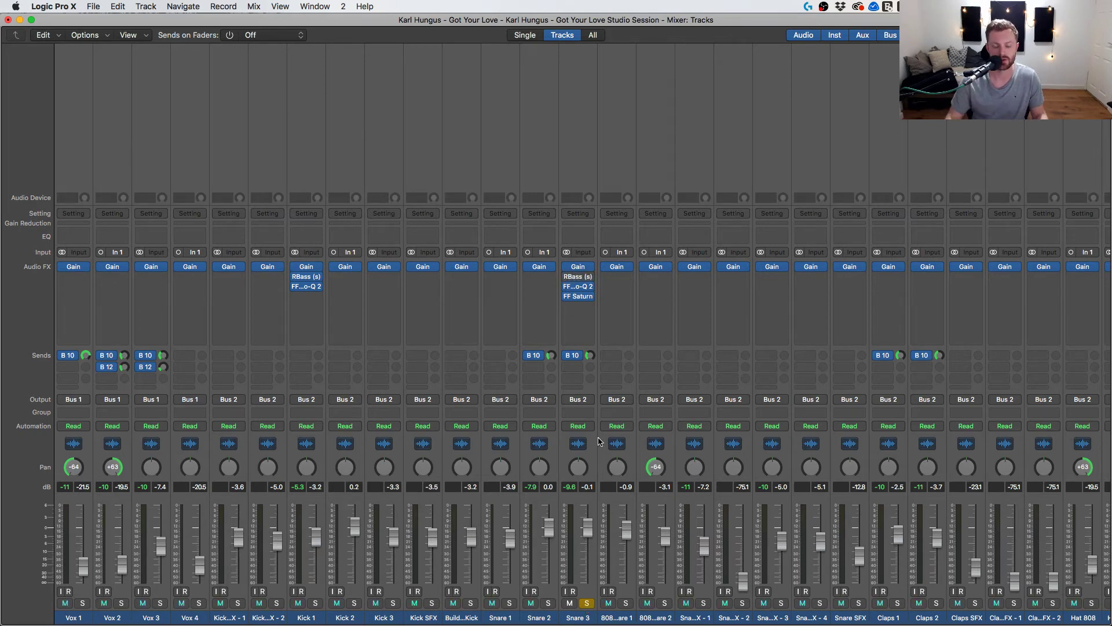
key("super+2")
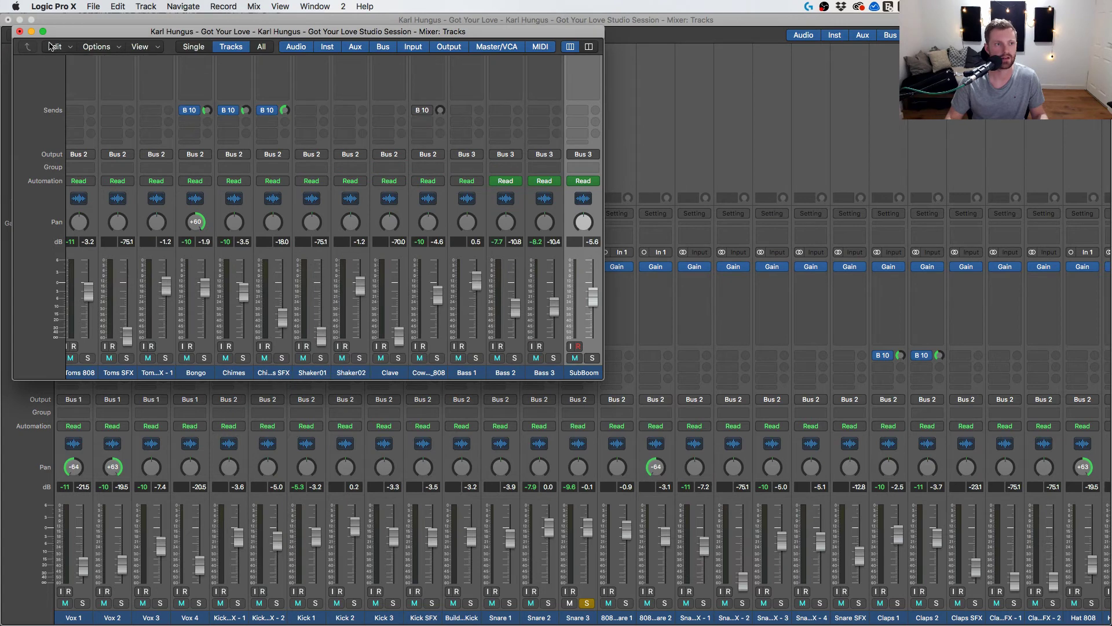
left_click(19, 31)
key("super+1")
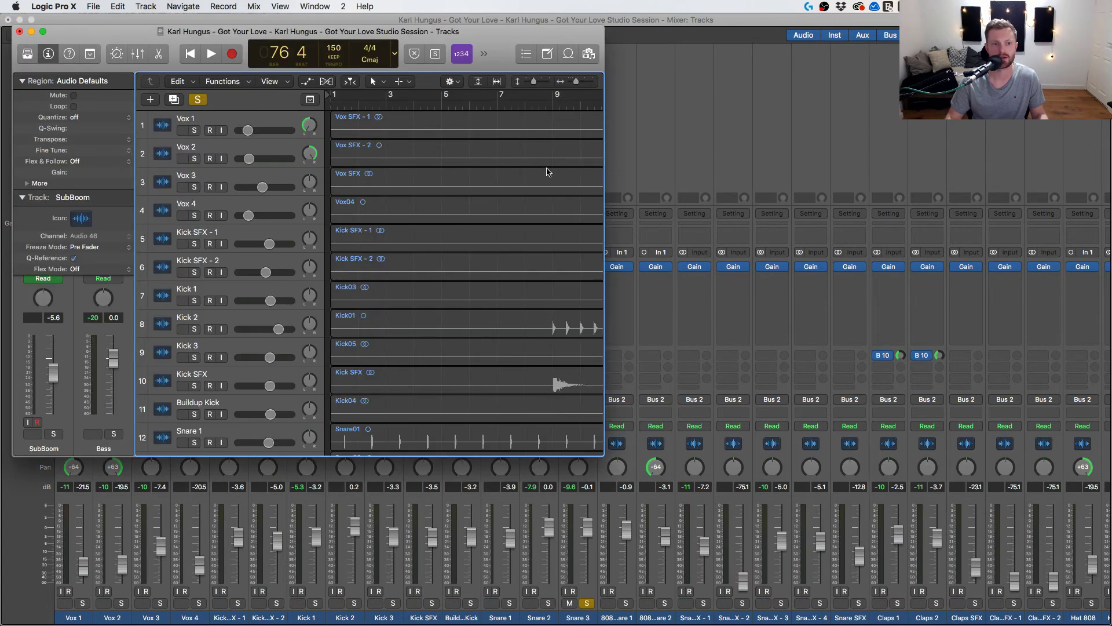
left_click(19, 32)
key("super+1")
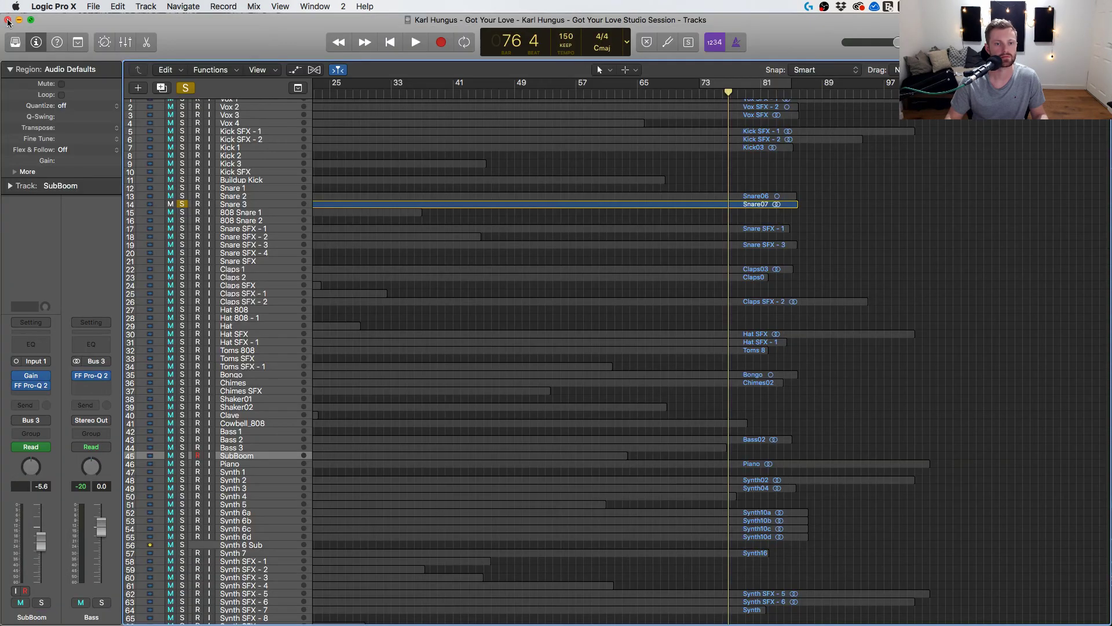
left_click(723, 93)
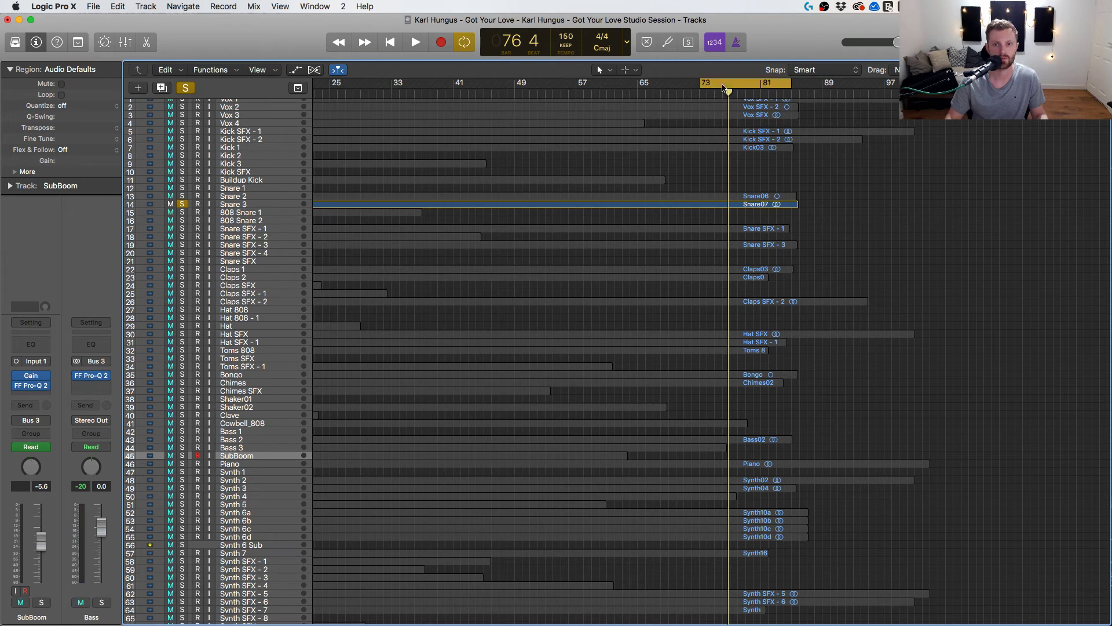
key("space")
Return to the mixer view.
key("super+2")
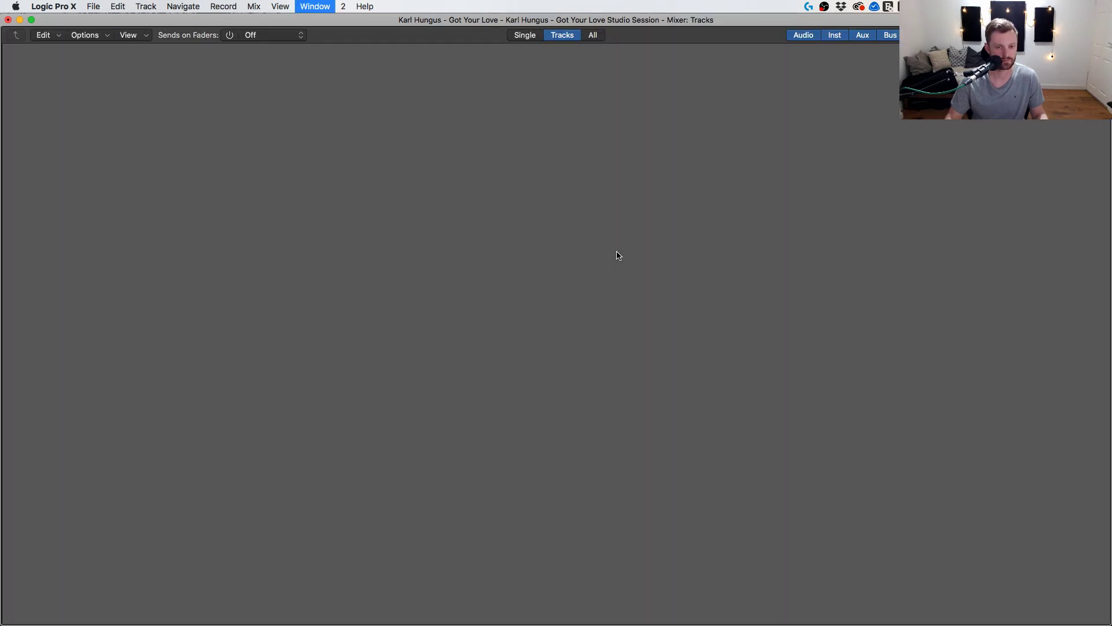
scroll(504, 356, "right", 5)
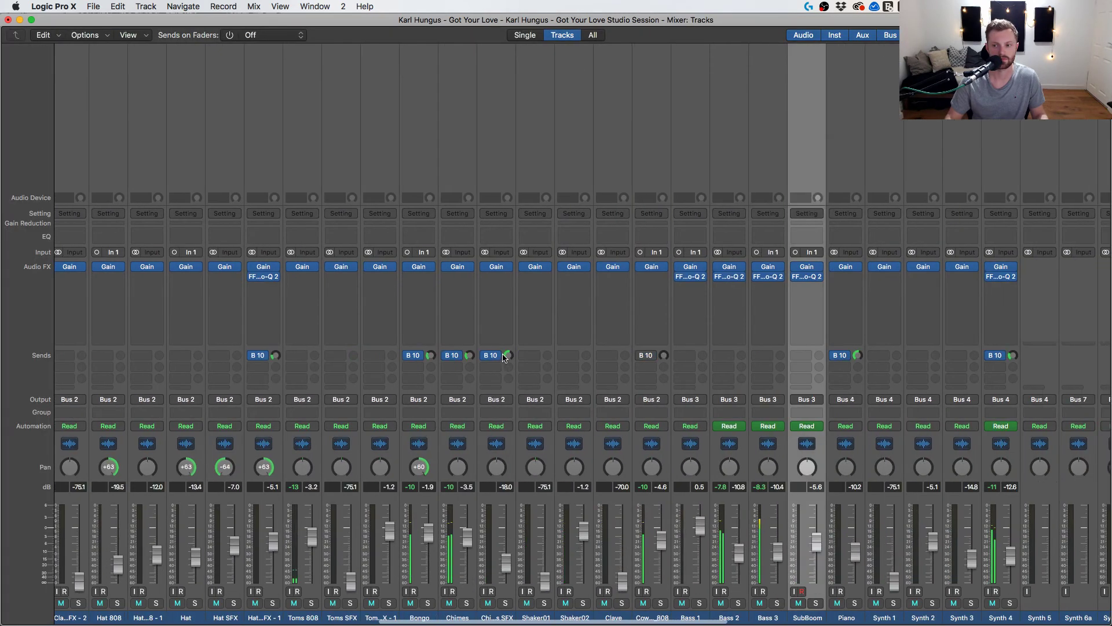
scroll(504, 356, "left", 10)
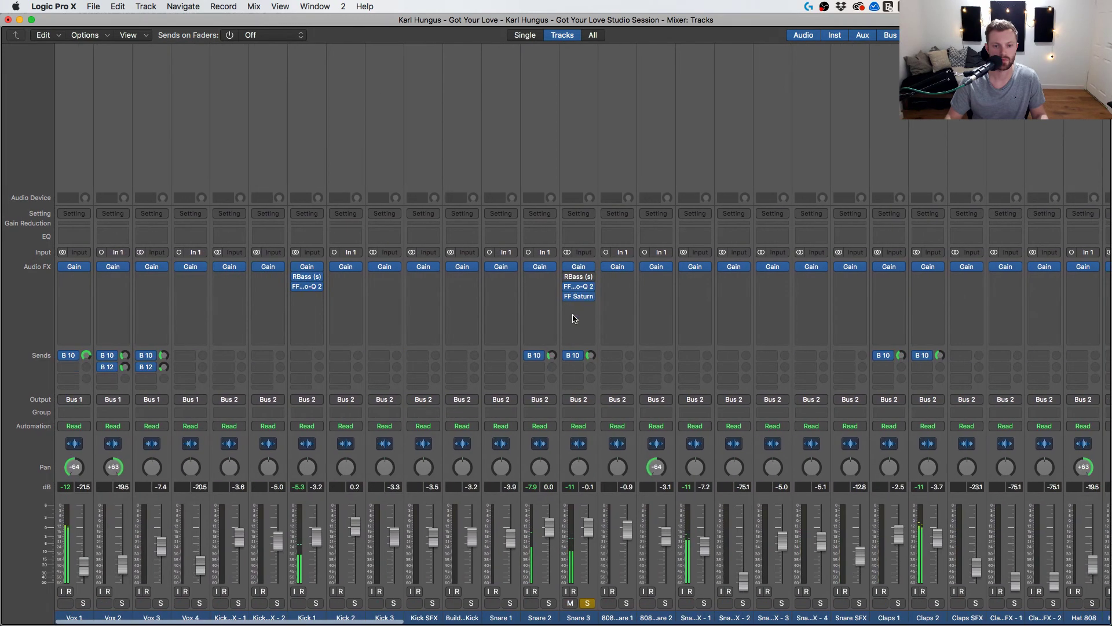
Power Snare 3's RBass back on and open its FF Pro-Q 2 EQ.
left_click(587, 604)
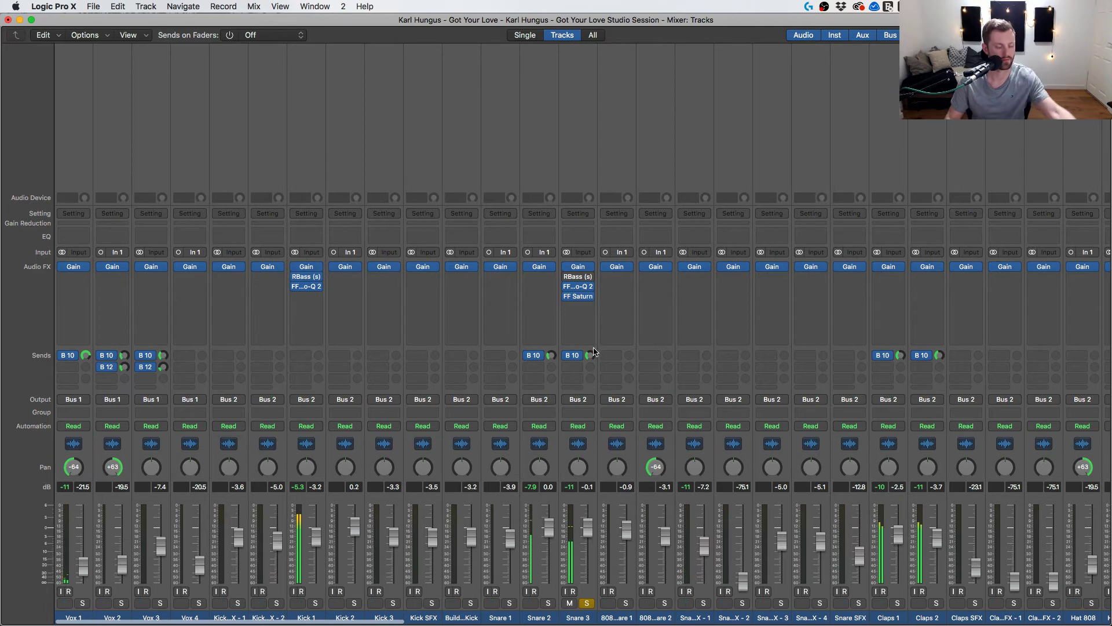
left_click(574, 280)
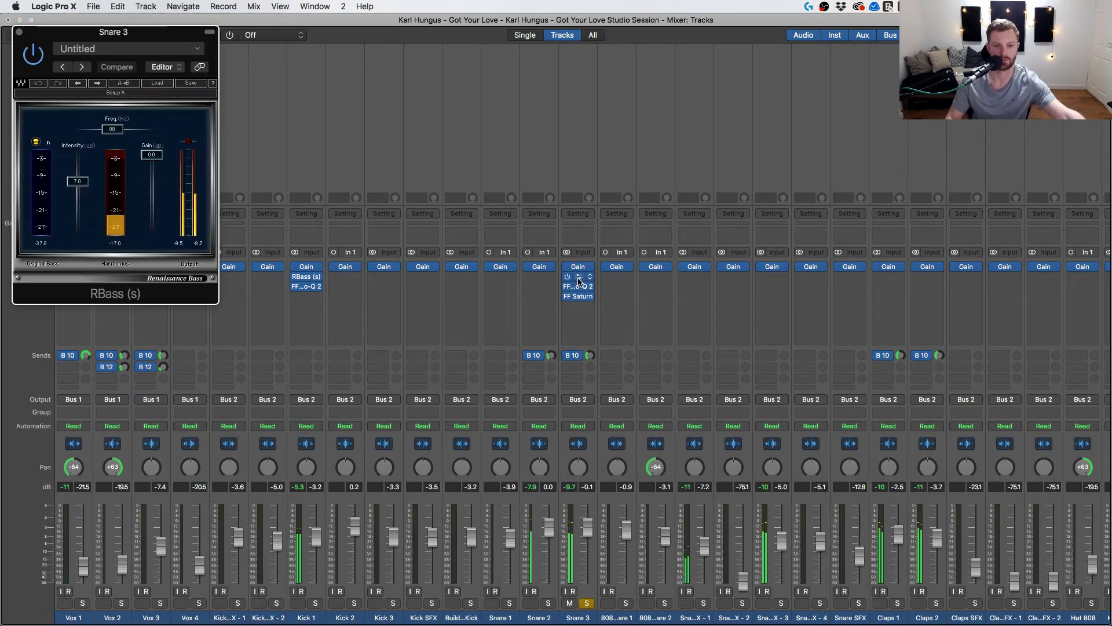
left_click(39, 53)
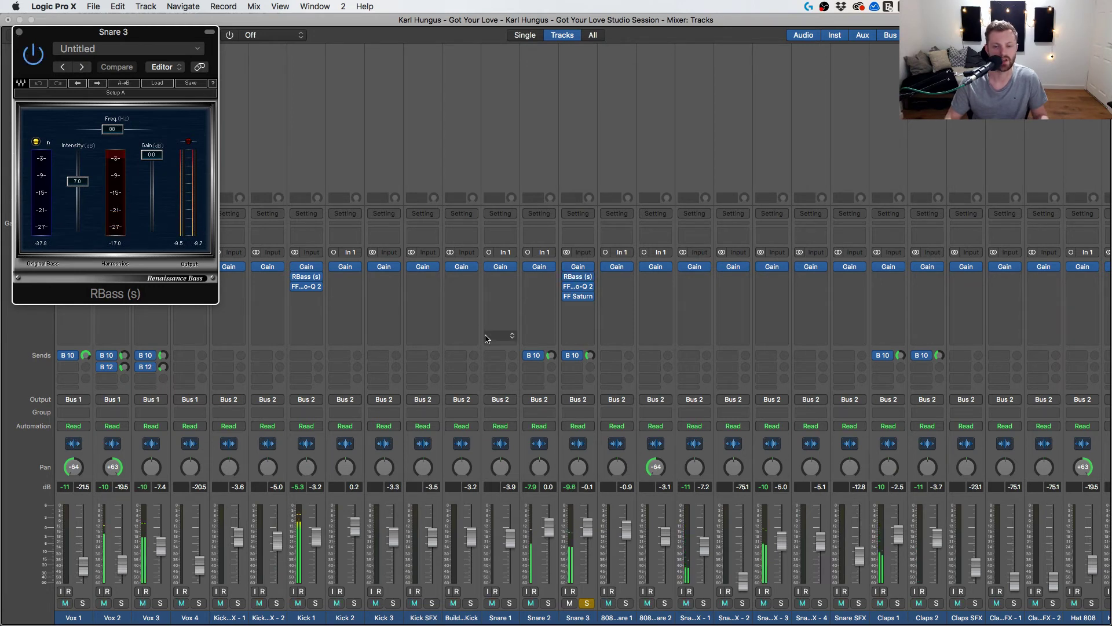
left_click(578, 286)
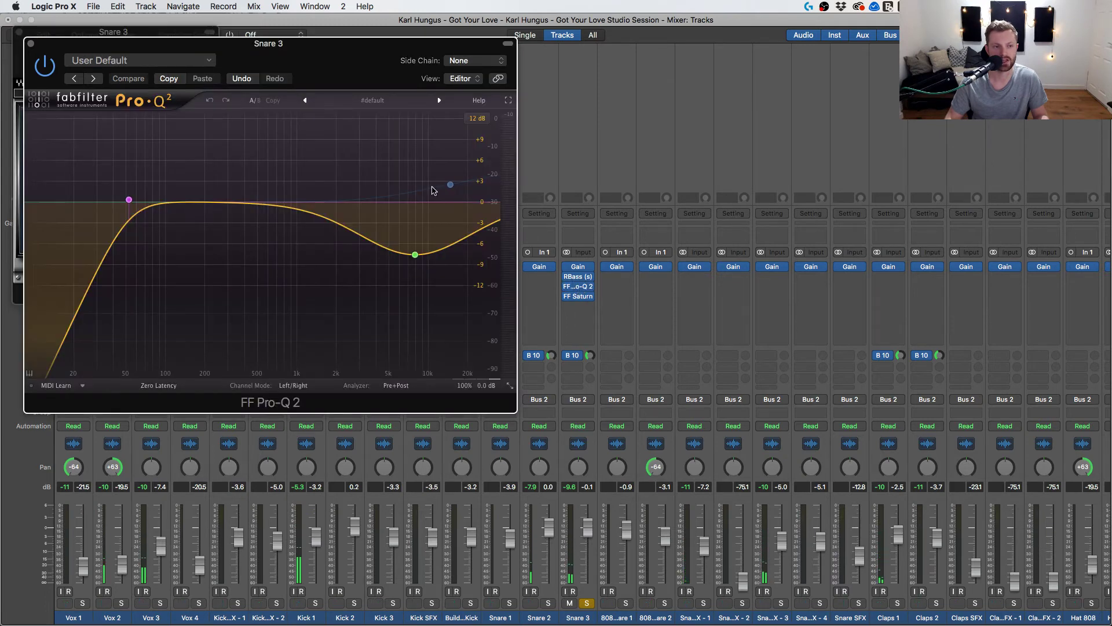
Move the EQ aside and A/B the RBass bypass, leaving RBass enabled.
left_click_drag(356, 53, 968, 95)
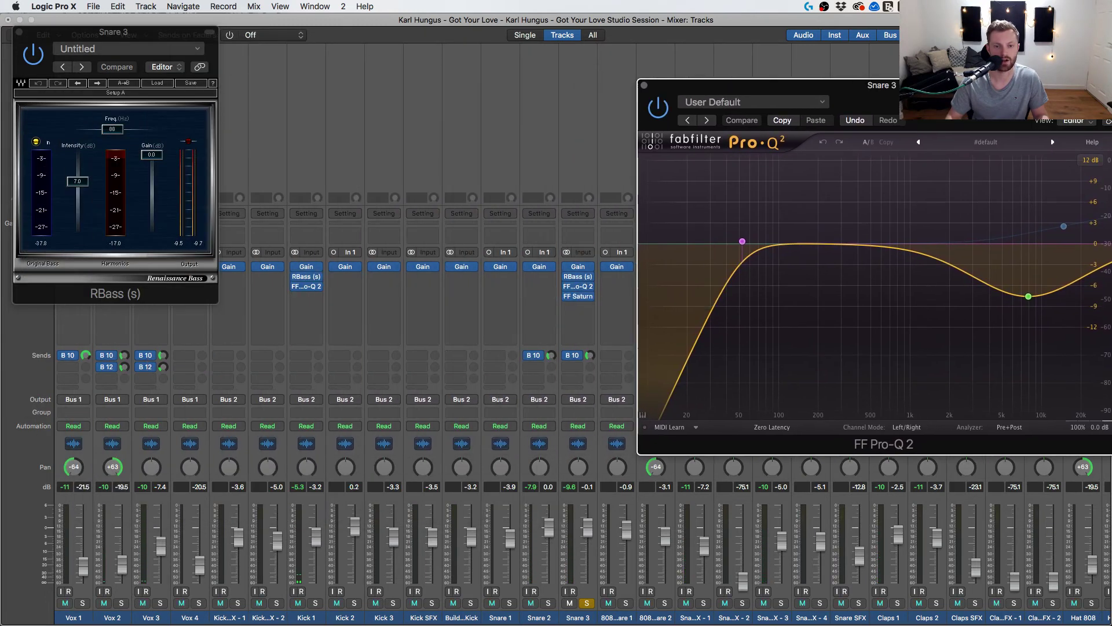
left_click(27, 58)
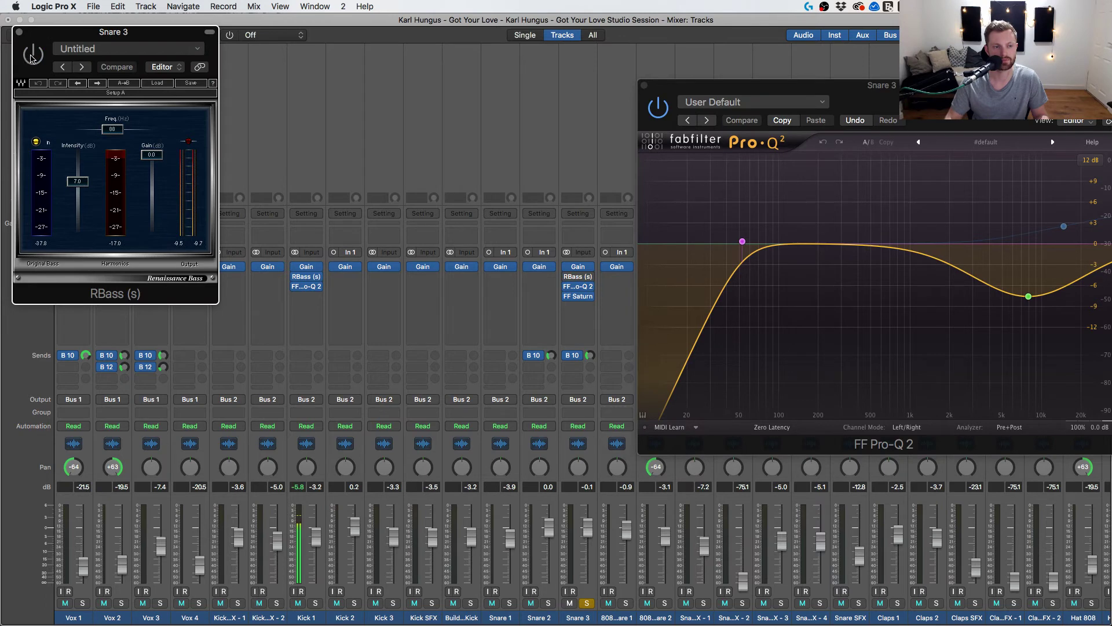
left_click(33, 58)
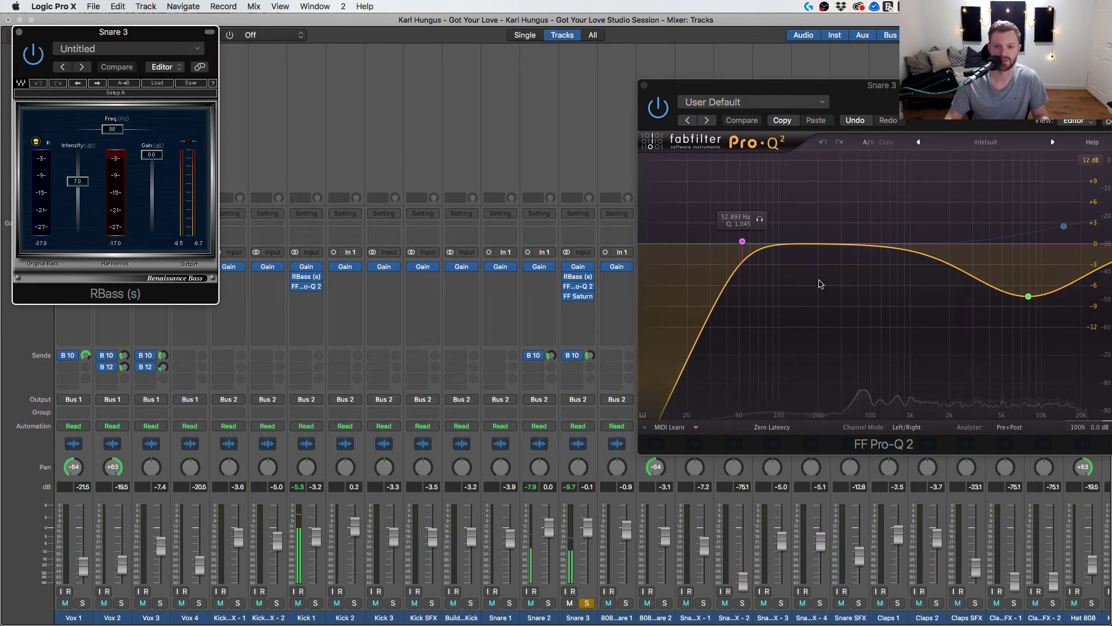
Add a roughly +9.5 dB low-mid bell in Pro-Q 2, A/B it, then bypass the band.
left_click_drag(802, 244, 809, 201)
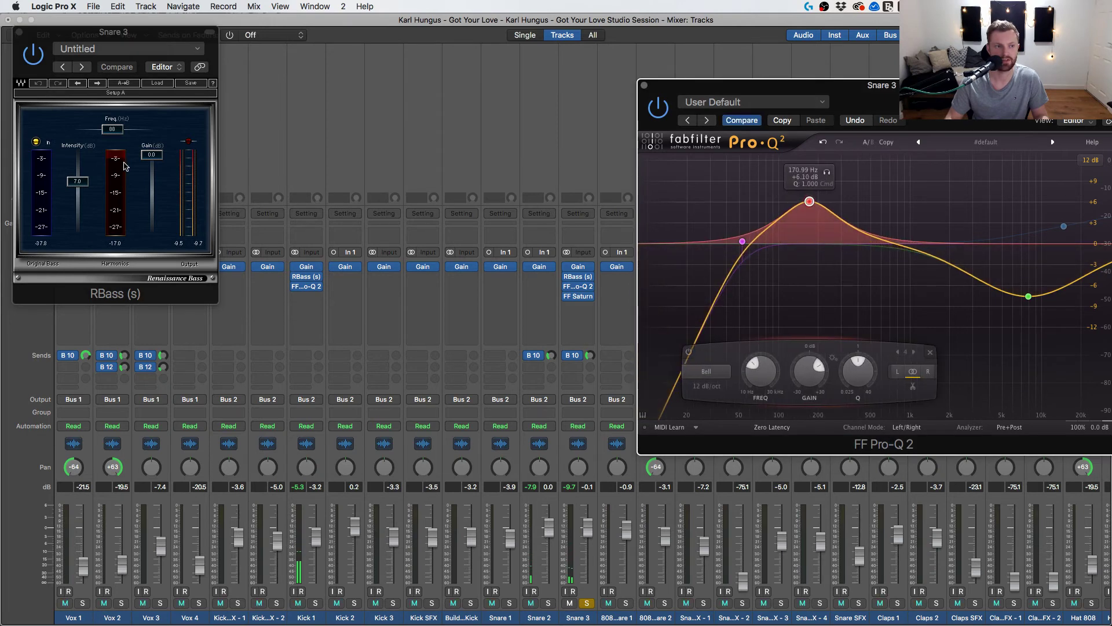
left_click(125, 166)
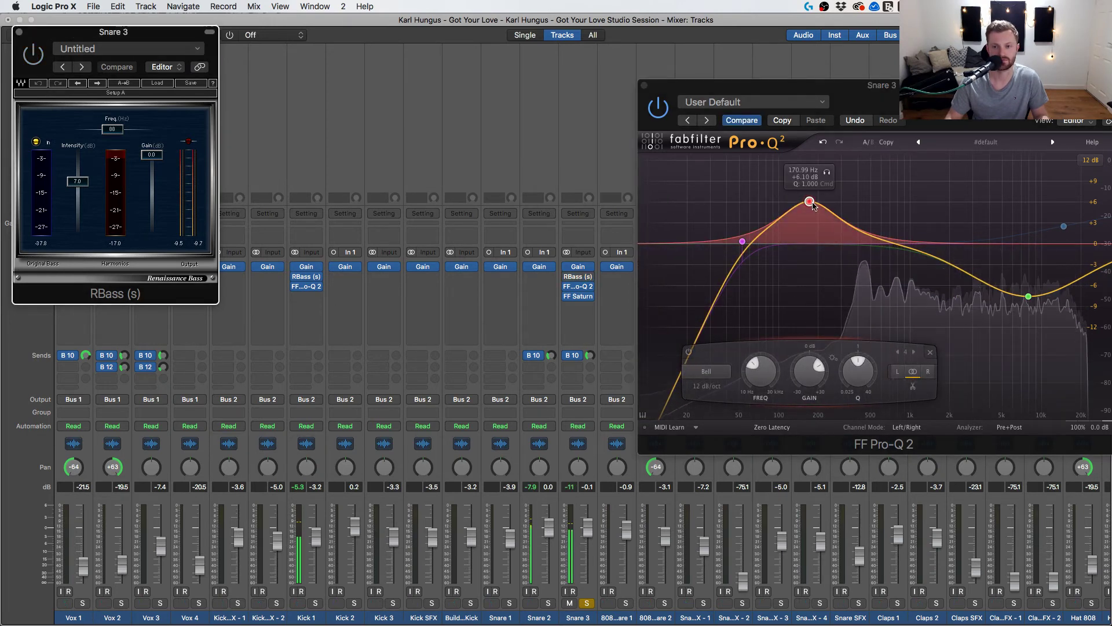
left_click(690, 352)
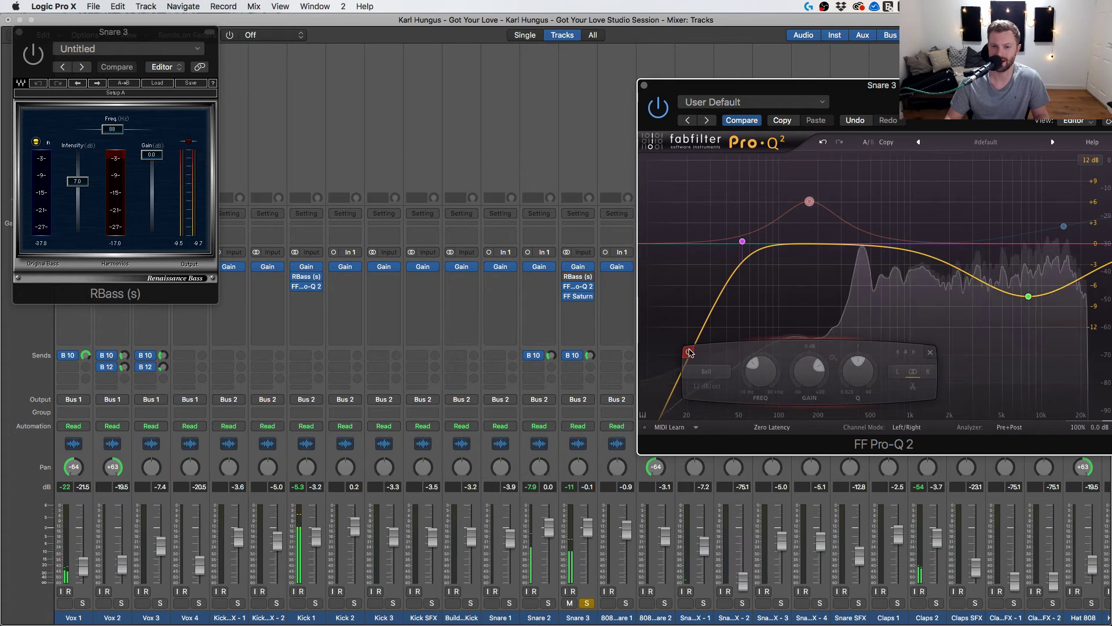
left_click(689, 351)
mouse_move(809, 201)
left_mouse_down()
mouse_move(828, 200)
mouse_move(828, 172)
mouse_move(811, 180)
left_mouse_up()
scroll(829, 200, "down", 5)
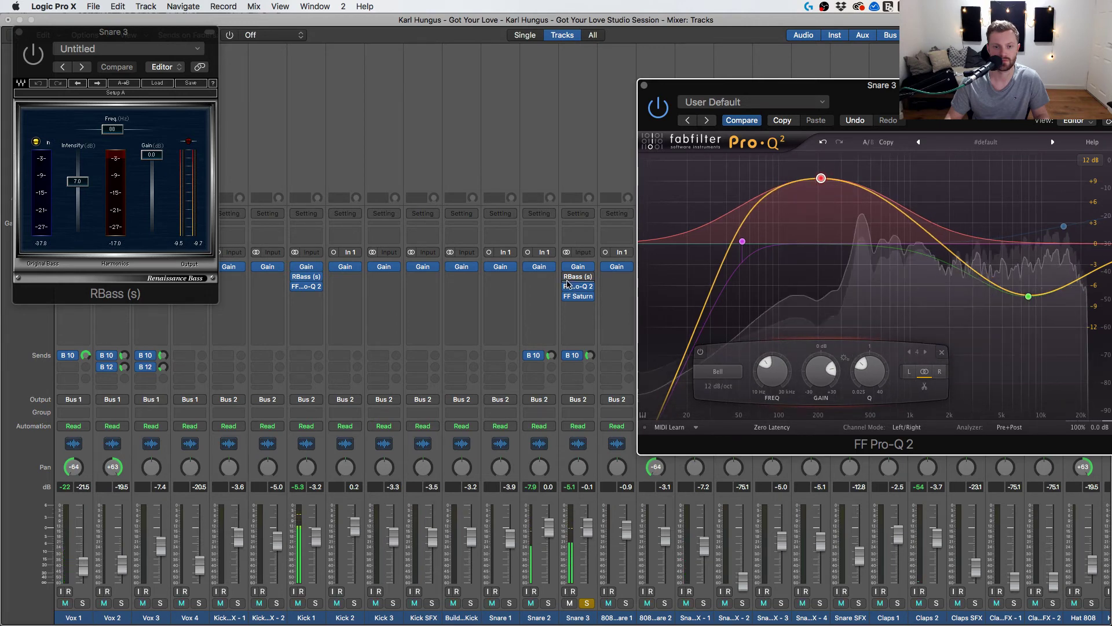
left_click(700, 352)
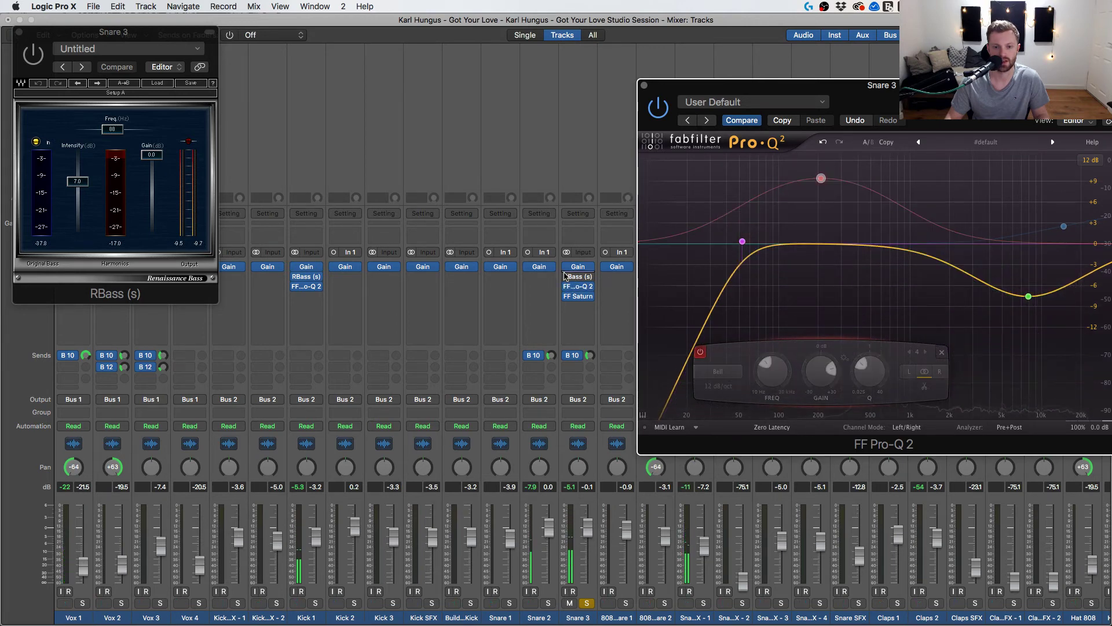
key("space")
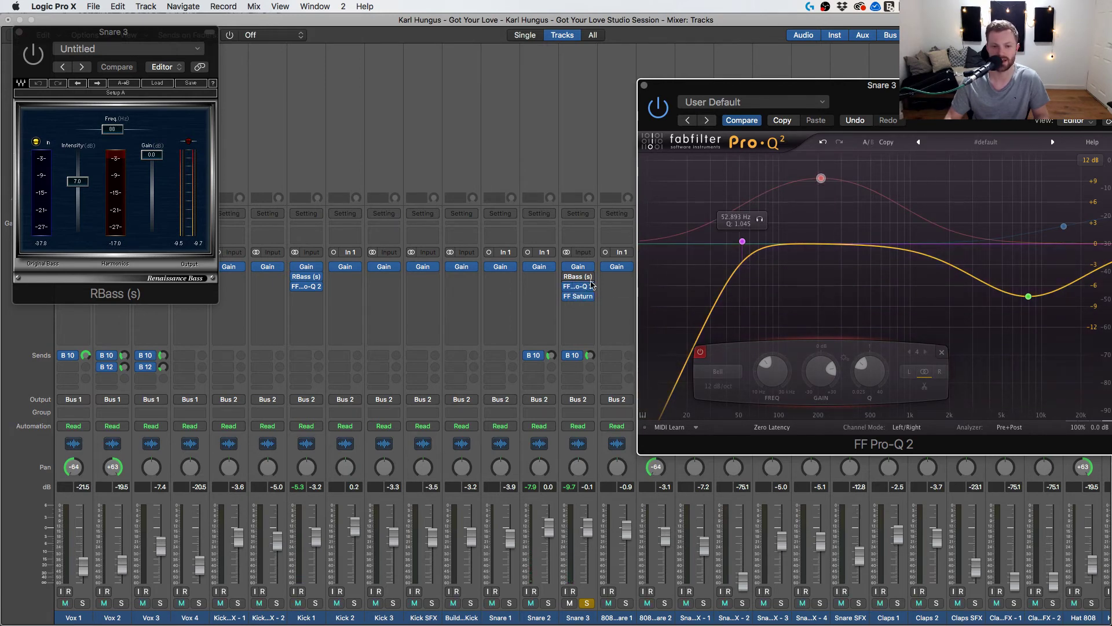
Unsolo Snare 3, solo the Perc bus and start playback.
left_click(586, 604)
scroll(828, 600, "right", 15)
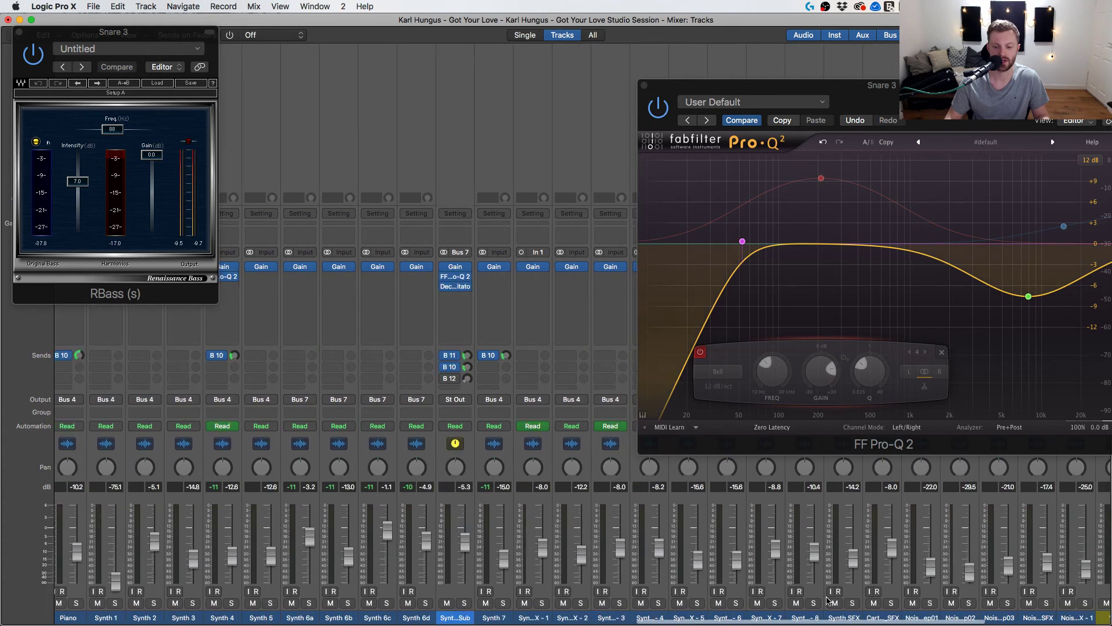
scroll(828, 600, "right", 10)
left_click(829, 603)
key("space")
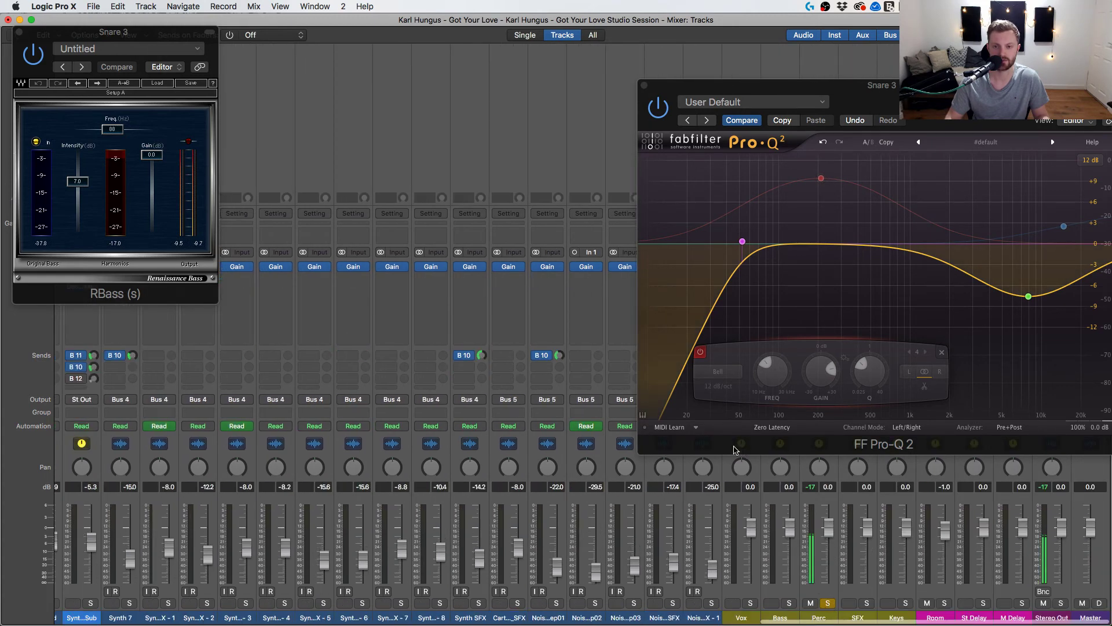
scroll(506, 462, "left", 15)
scroll(498, 406, "right", 9)
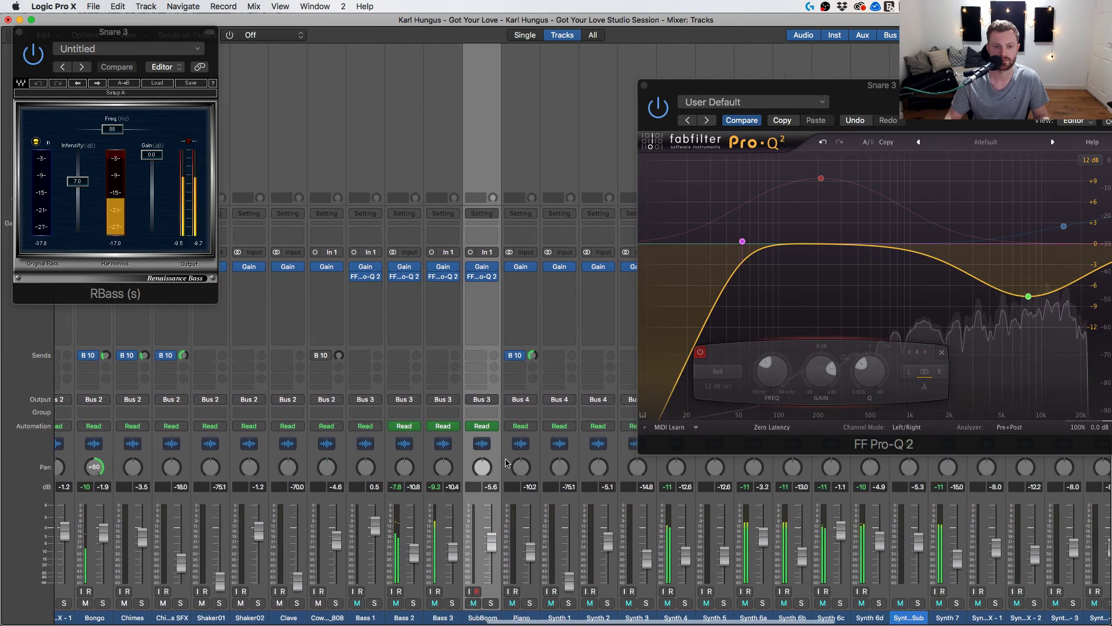
scroll(465, 284, "left", 5)
scroll(492, 290, "left", 20)
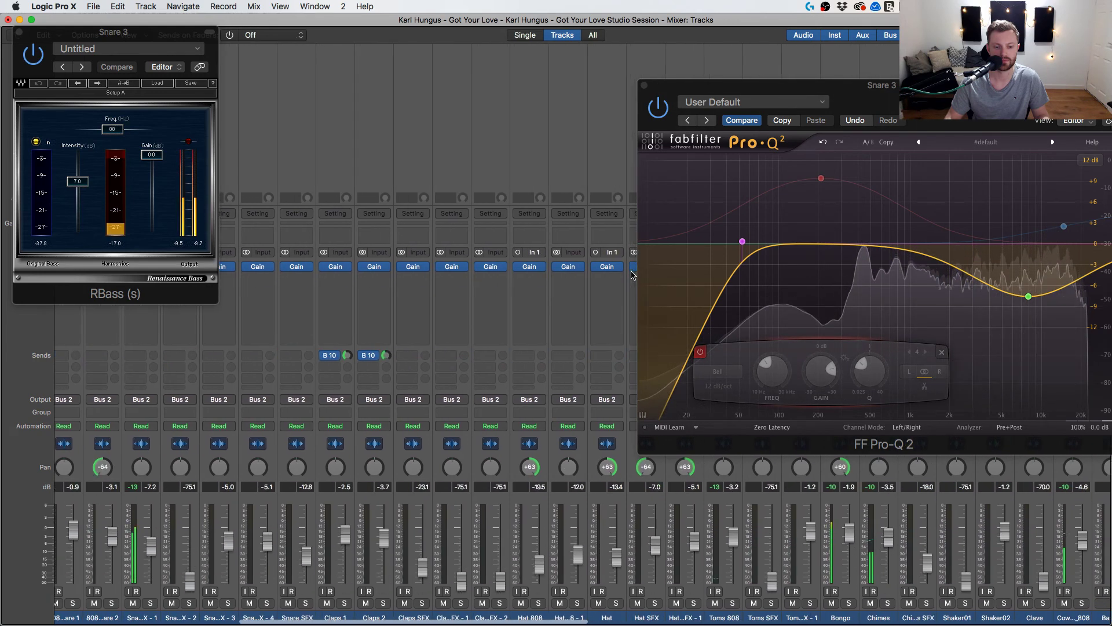
scroll(509, 296, "right", 2)
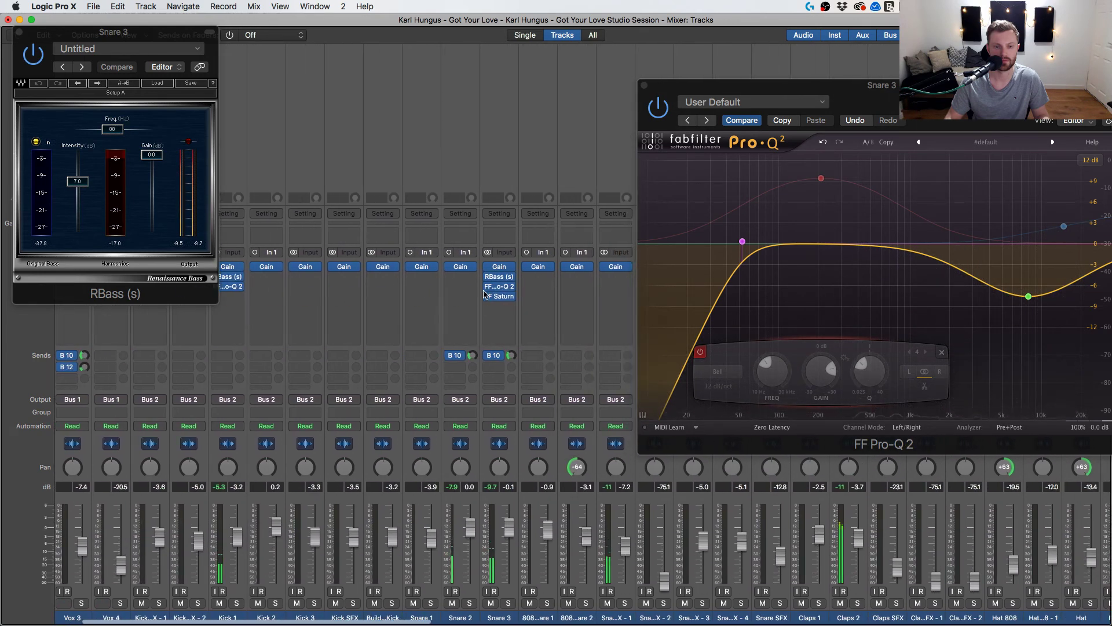
A/B Snare 3's 210 Hz bell boost, leave it off, and close Pro-Q 2.
left_click(488, 277)
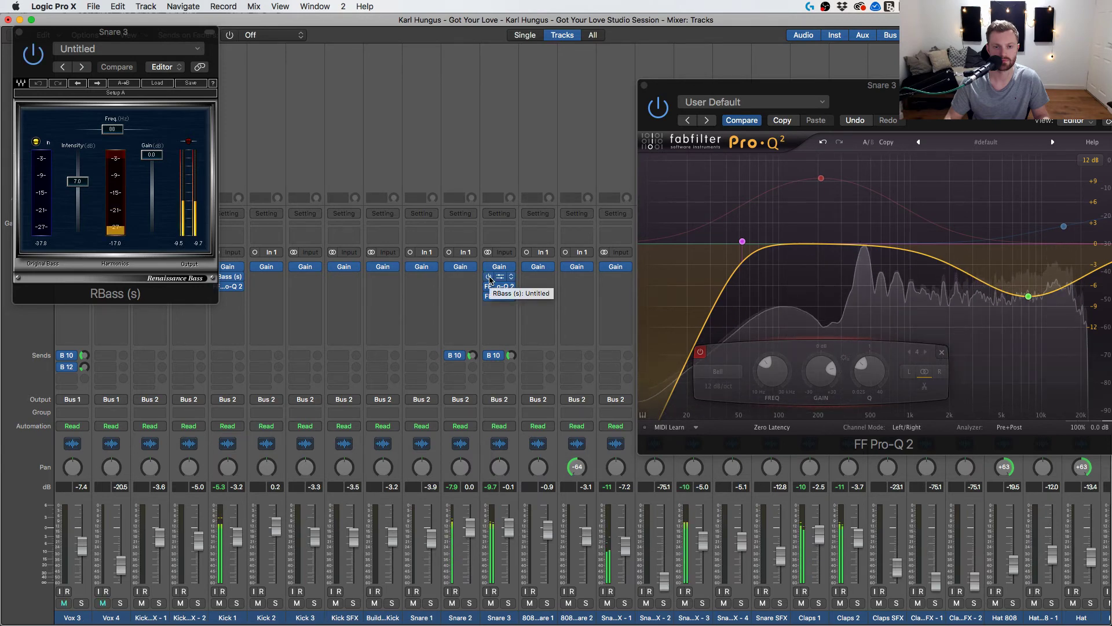
left_click(820, 181)
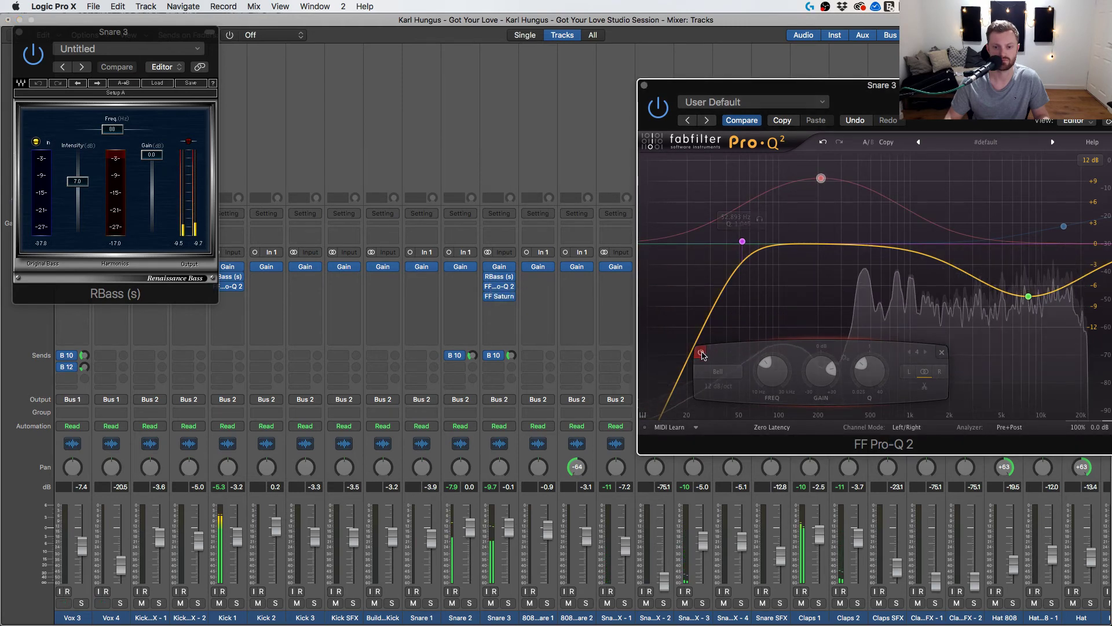
left_click(701, 353)
left_click(701, 352)
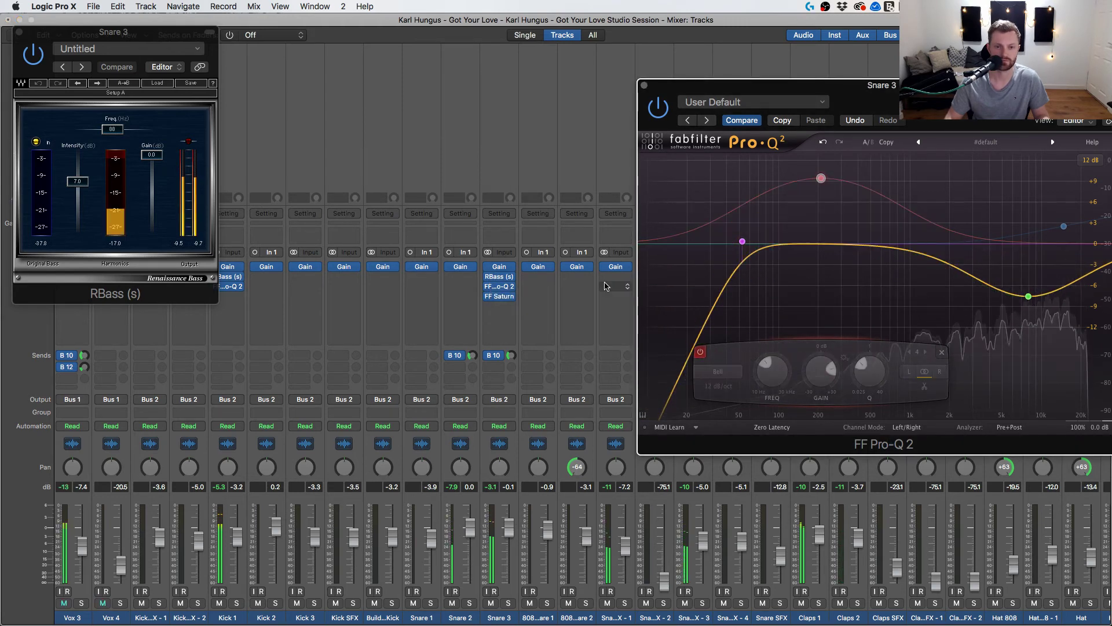
left_click(644, 85)
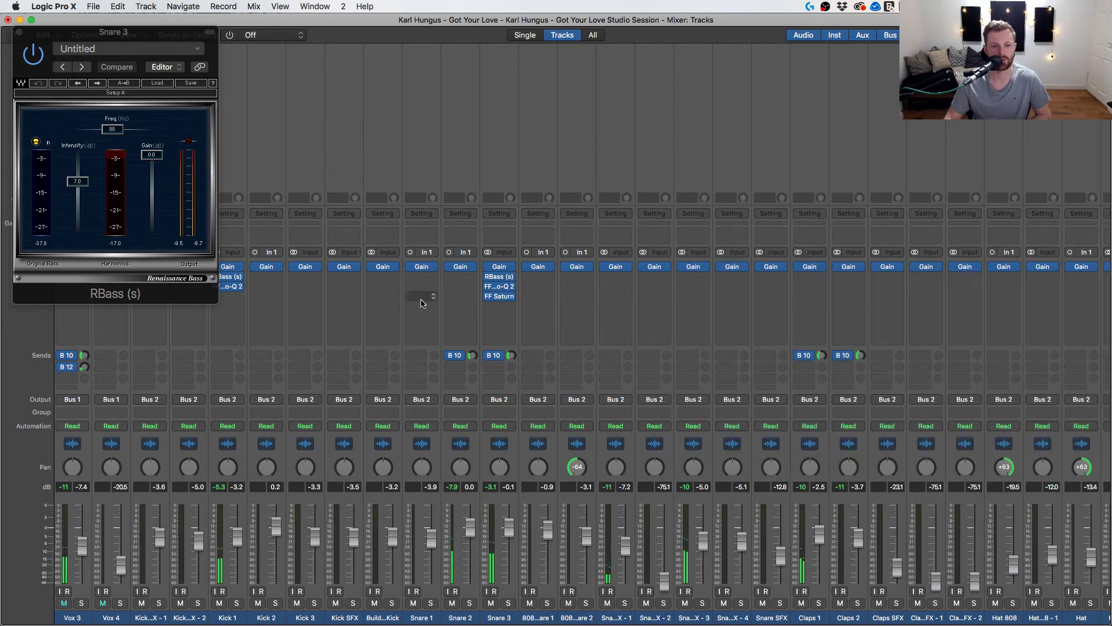
Reopen Snare 3's RBass window, briefly check Pro-Q 2, then solo Snare 3.
left_click(501, 278)
left_click_drag(149, 38, 177, 51)
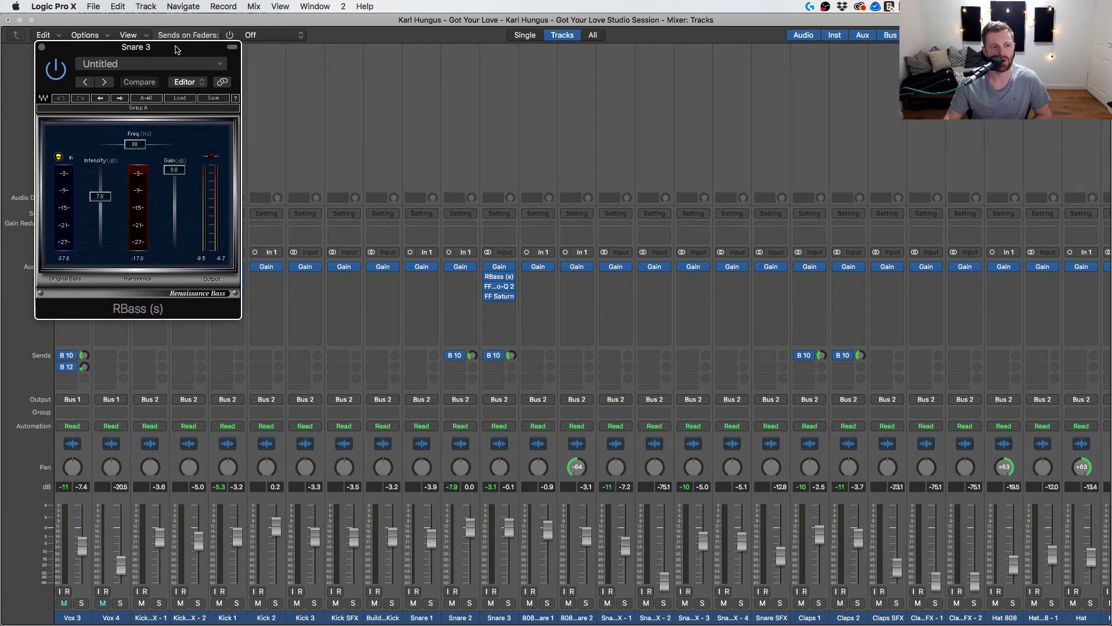
left_click(511, 312)
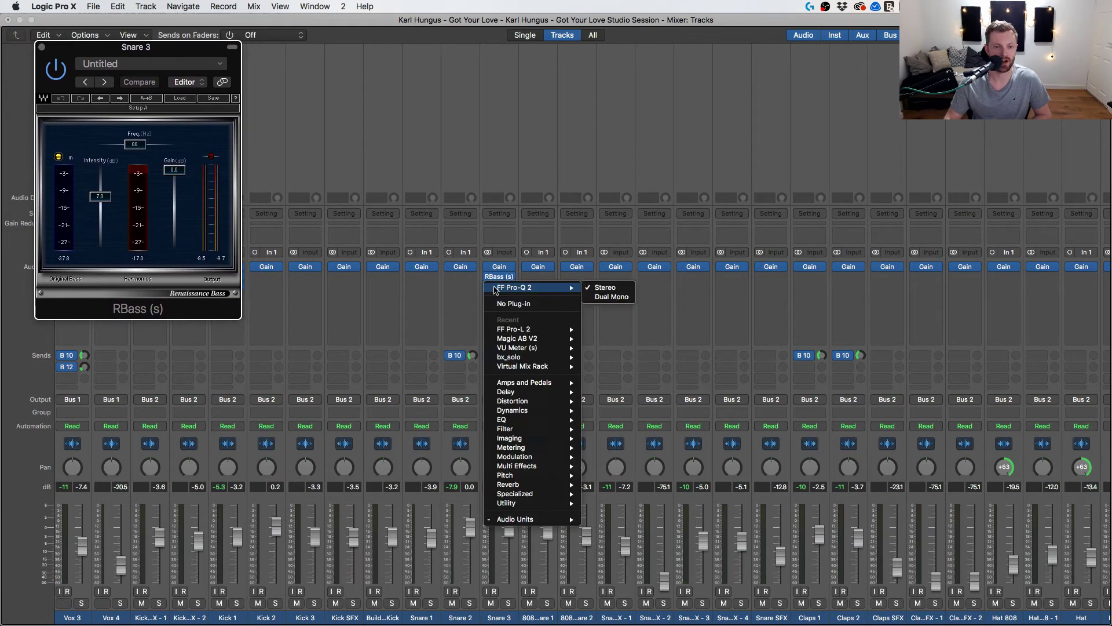
left_click(471, 295)
left_click(501, 288)
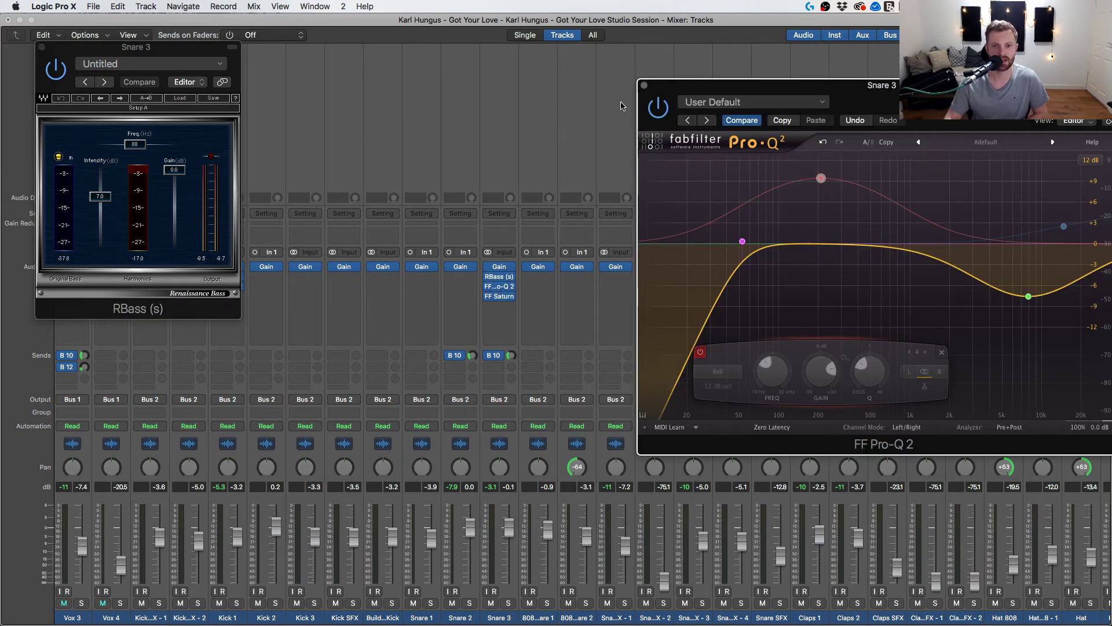
left_click(643, 86)
left_click(509, 604)
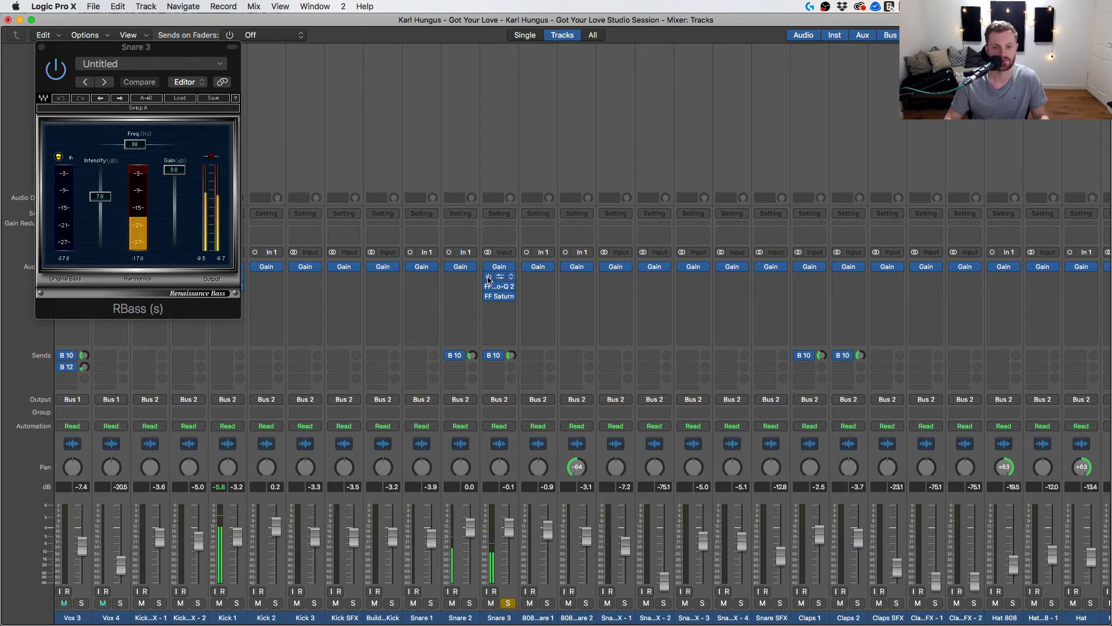
Close RBass, open Synth 6 Sub's Decapitator, solo that channel and start playback.
left_click(42, 47)
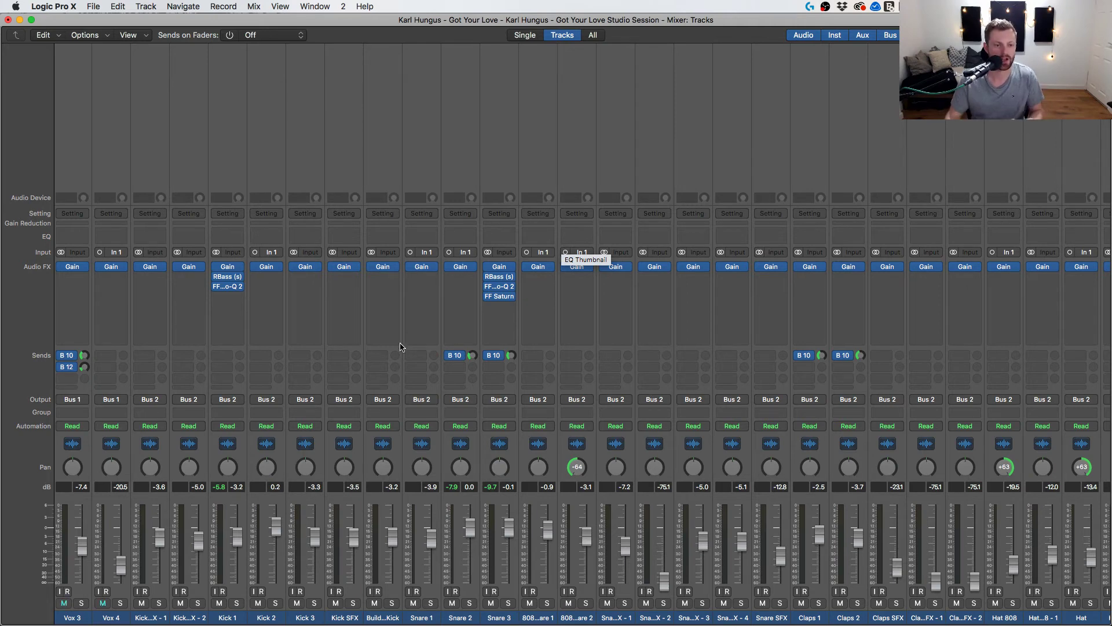
scroll(400, 346, "right", 10)
scroll(399, 346, "right", 15)
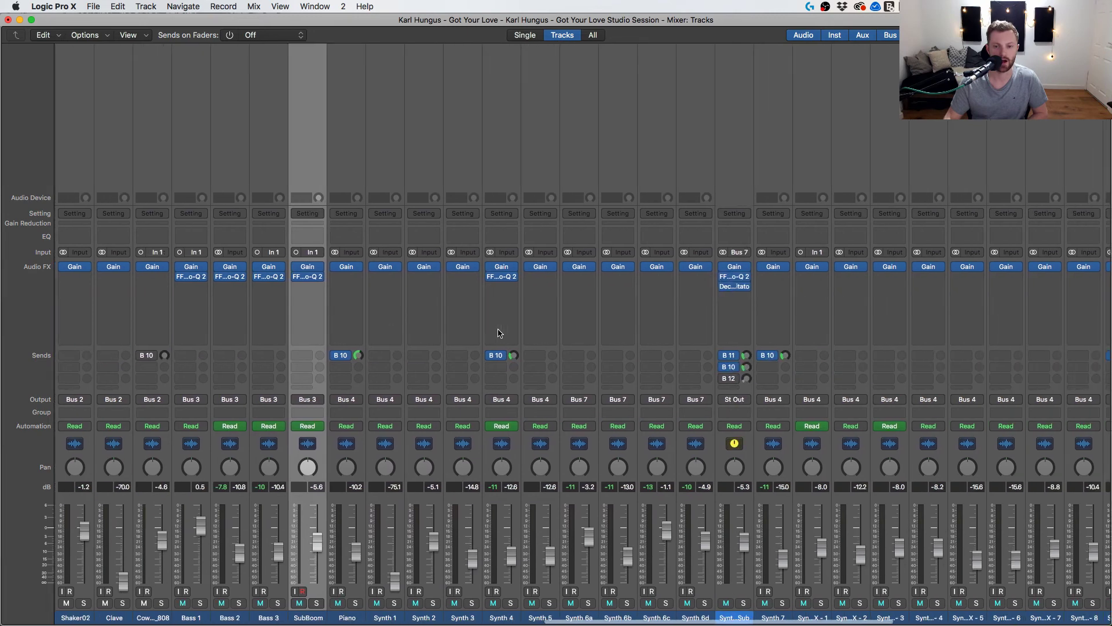
left_click(539, 286)
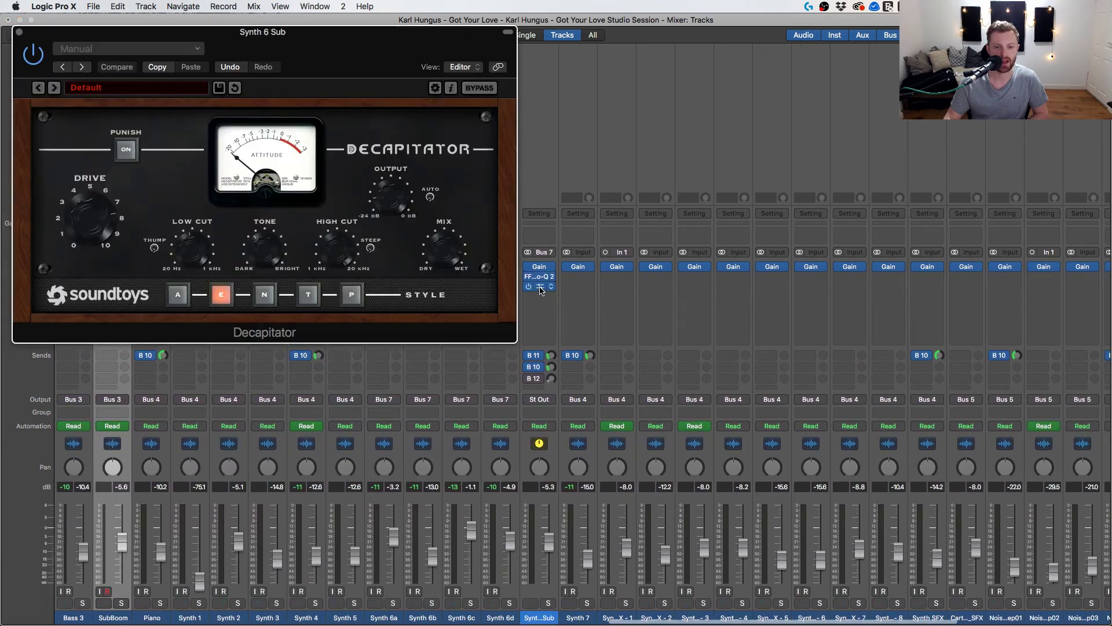
left_click(548, 603)
key("space")
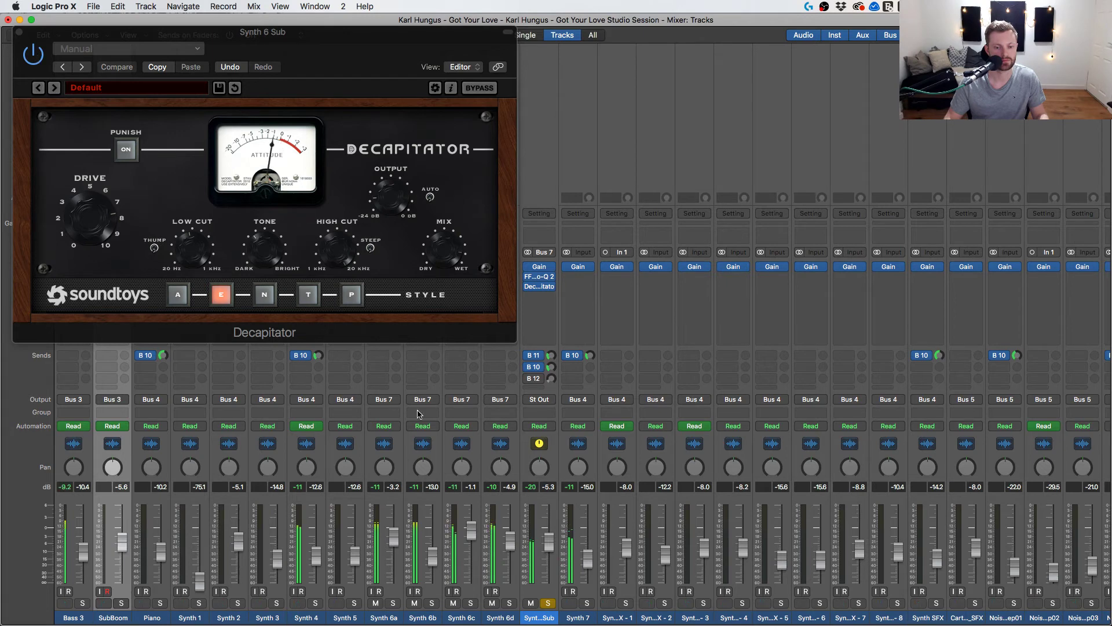
A/B Synth 6 Sub soloed with the Decapitator bypassed, then close its window.
left_click(548, 603)
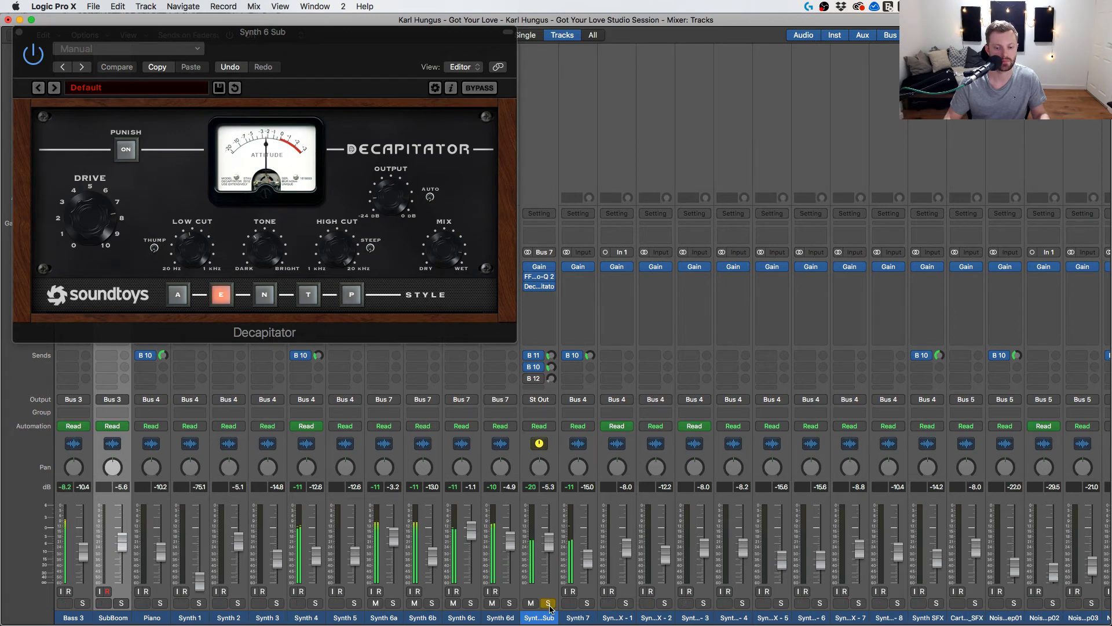
left_click(38, 55)
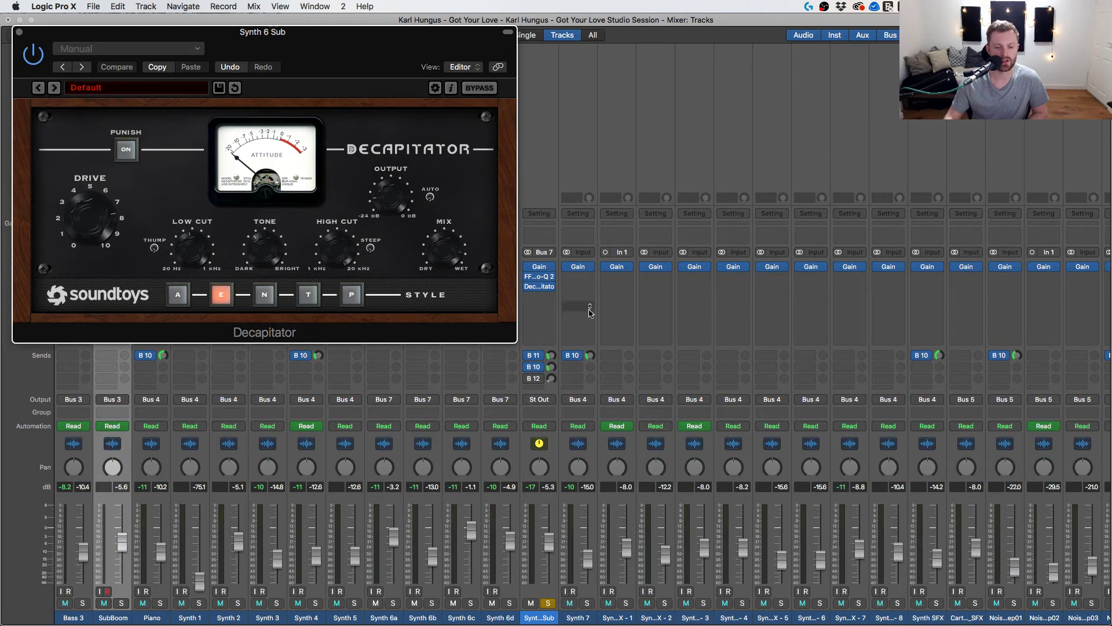
left_click(20, 32)
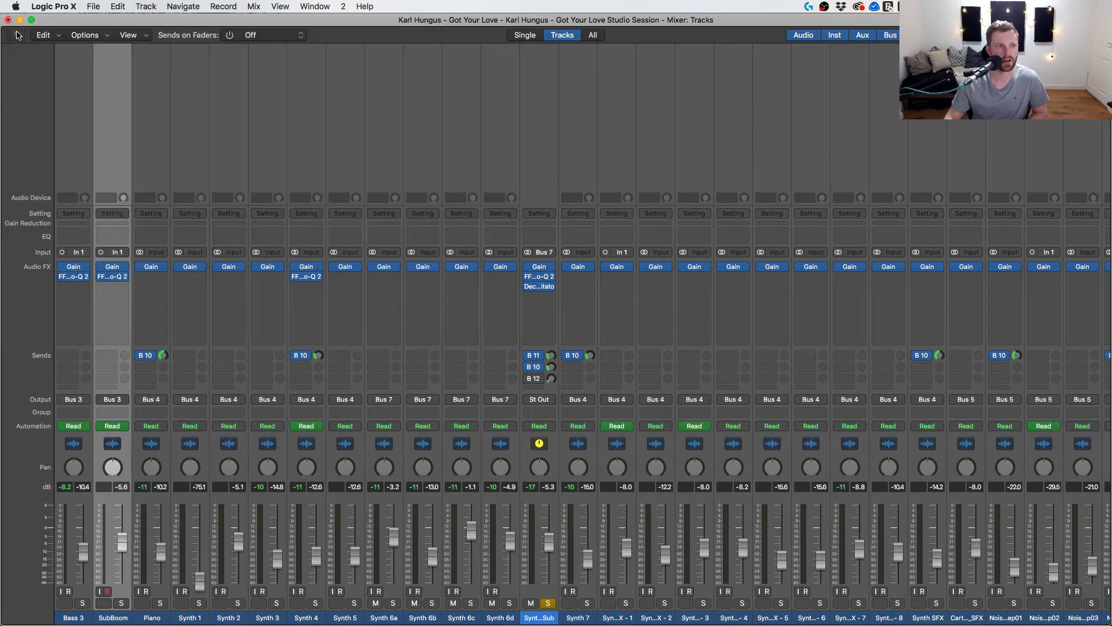
Close the mixer and turn off cycle playback in the tracks area.
left_click(8, 19)
scroll(453, 275, "down", 3)
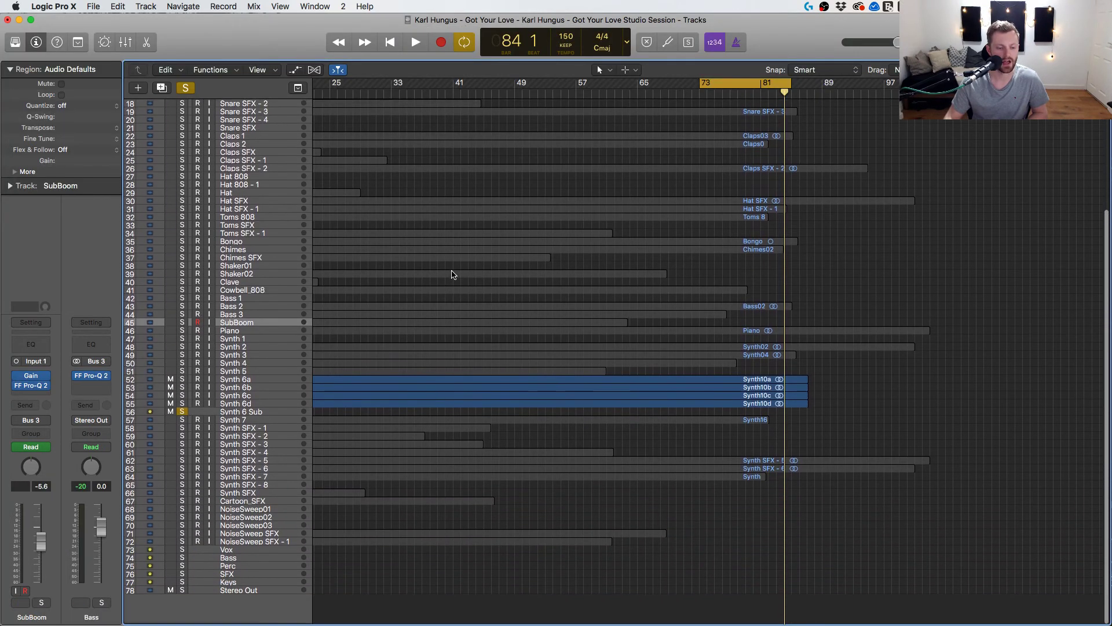
left_click(732, 88)
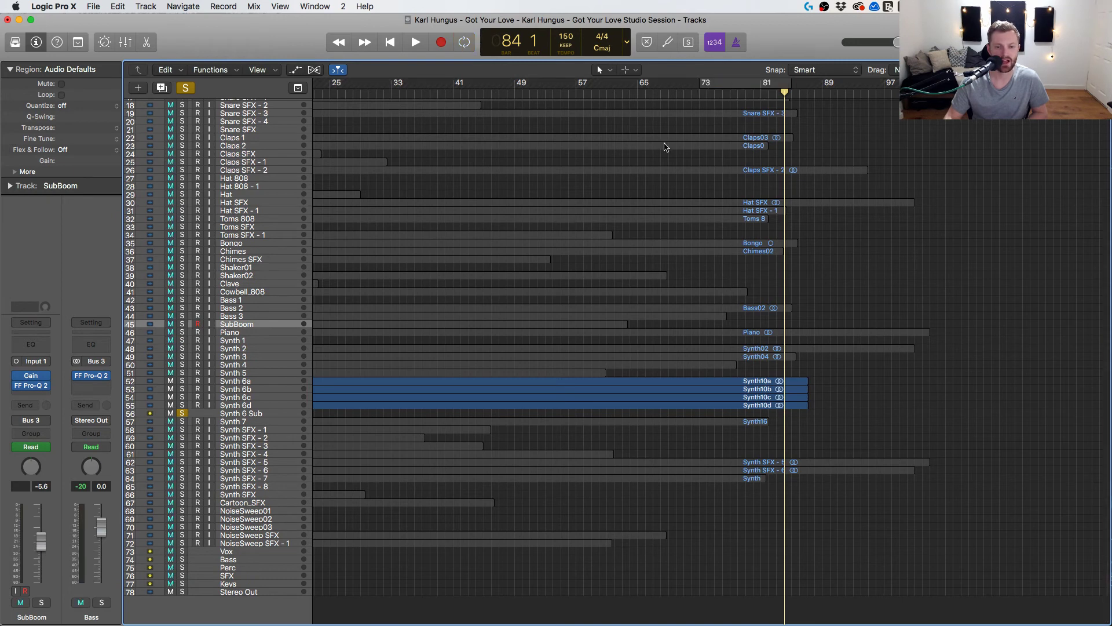
scroll(581, 164, "up", 6)
Show the mixer with every channel strip and open the Stereo Out's API-2500 compressor.
key("super+2")
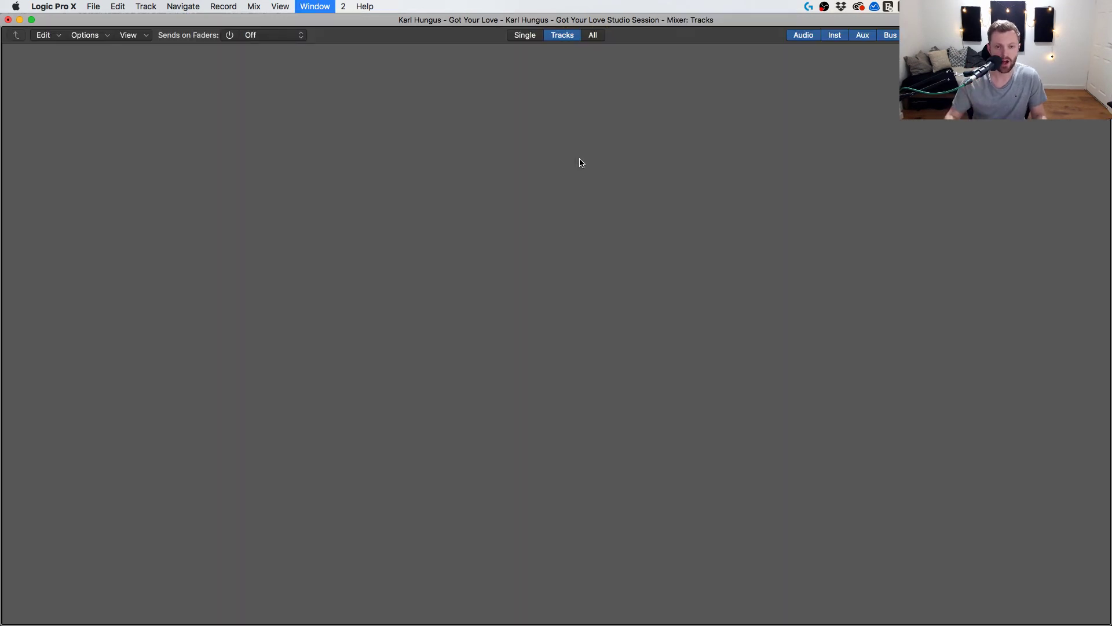
scroll(631, 252, "right", 10)
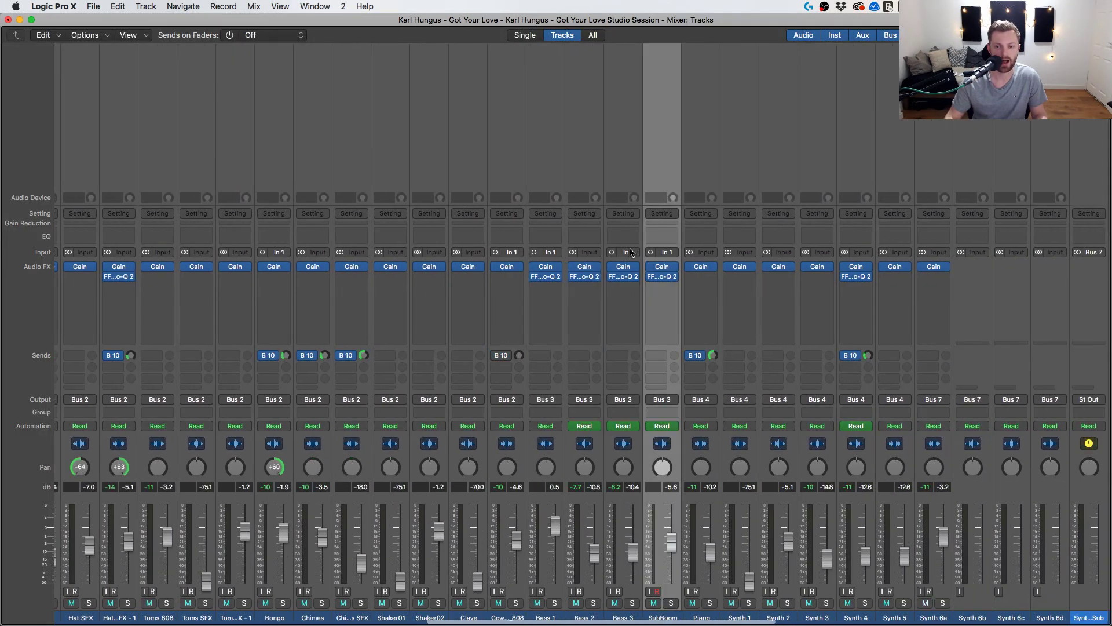
scroll(632, 252, "left", 15)
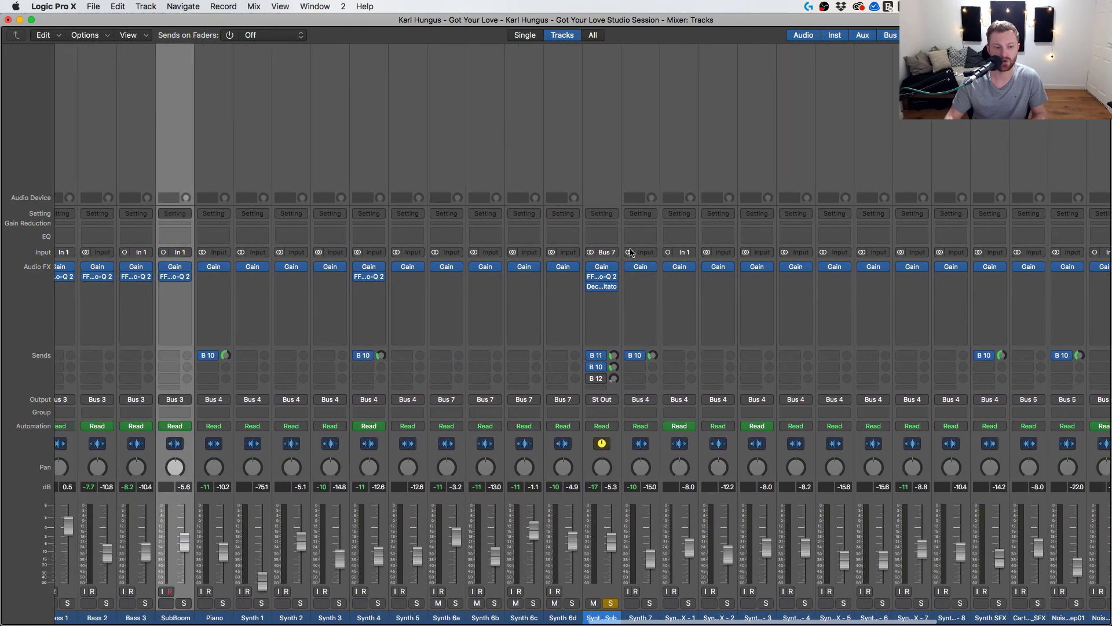
scroll(631, 252, "right", 15)
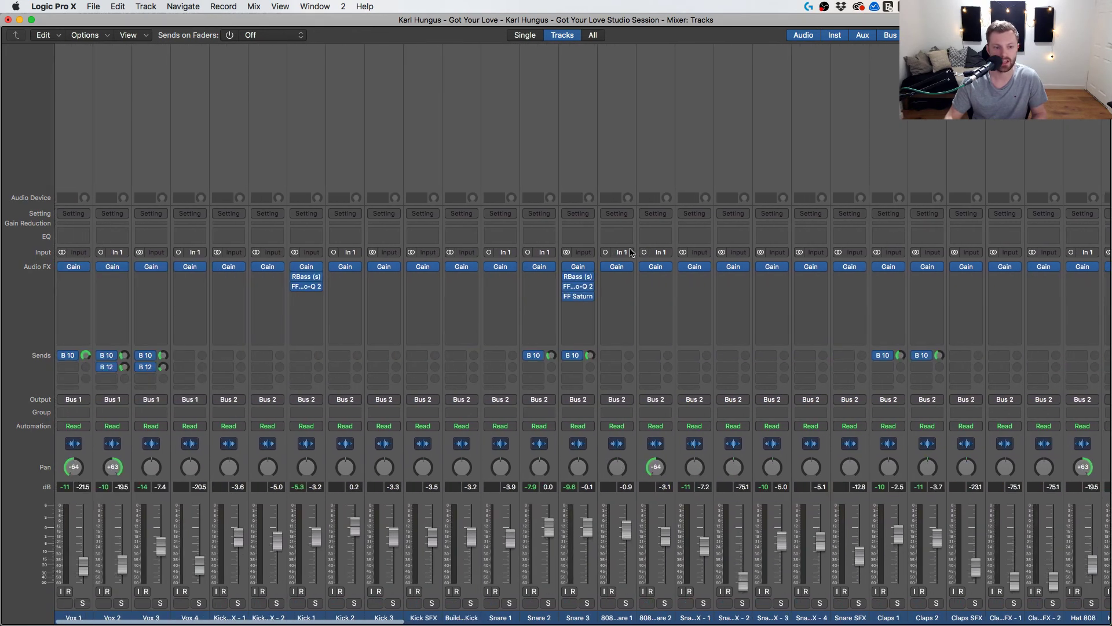
scroll(631, 252, "right", 15)
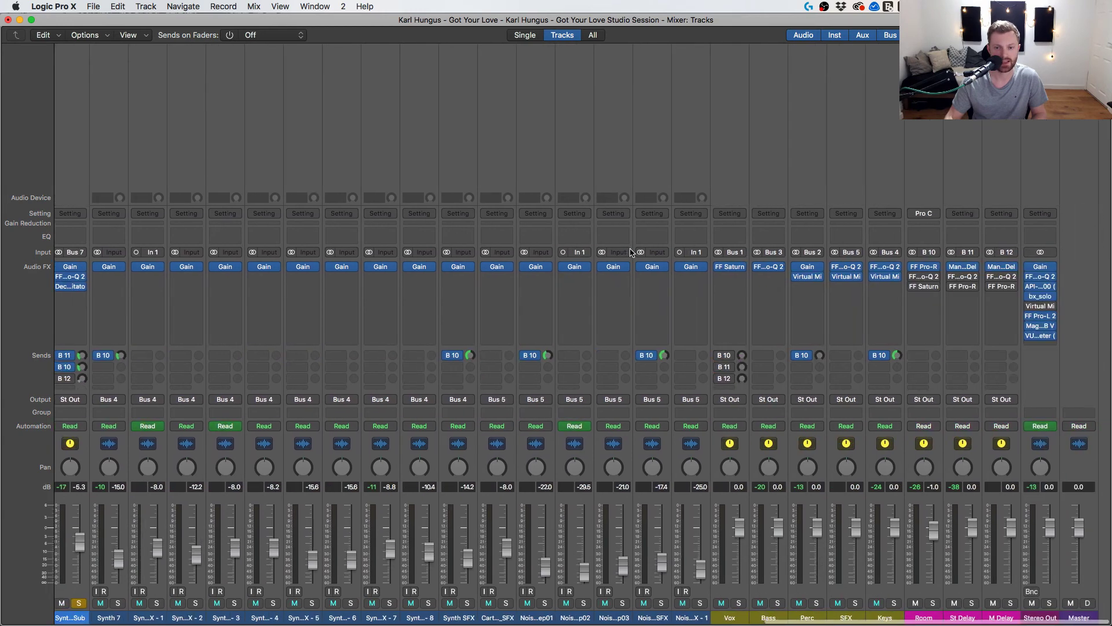
left_click(1049, 286)
Play the mix with the sub synth unsoloed, A/B the API-2500 bypass, and check the sub's second send.
key("space")
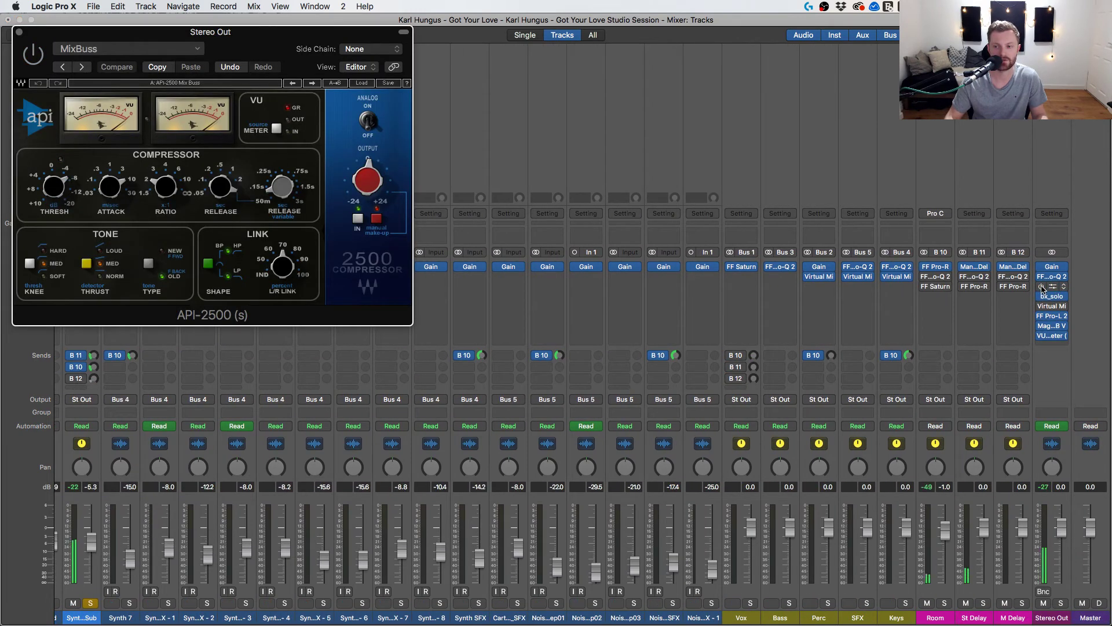
left_click(791, 603, "alt")
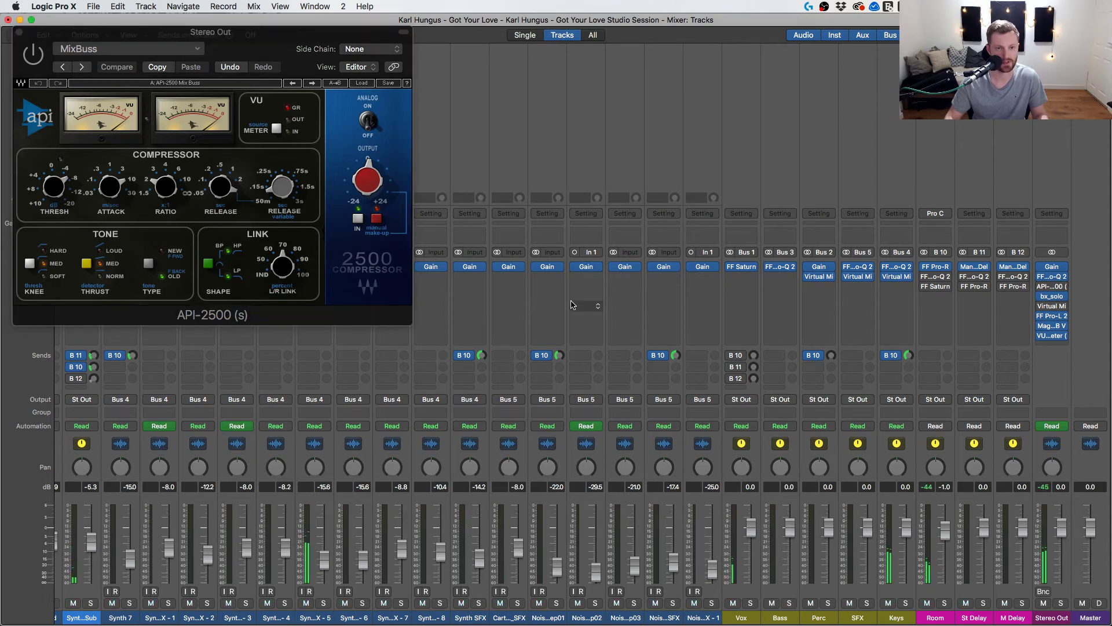
left_click(33, 55)
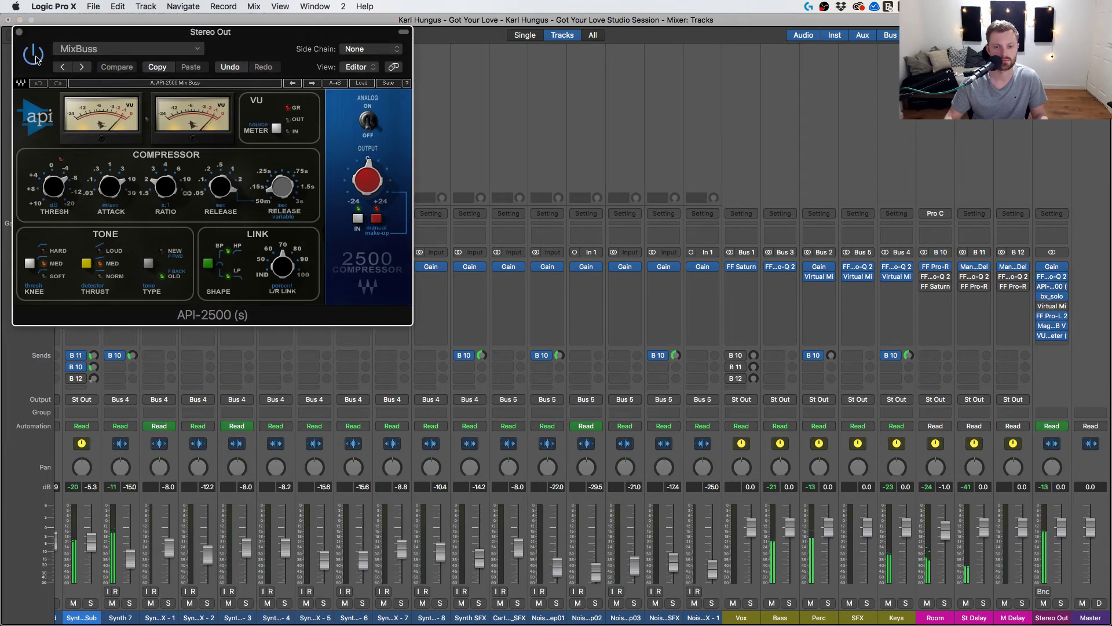
left_click(35, 56)
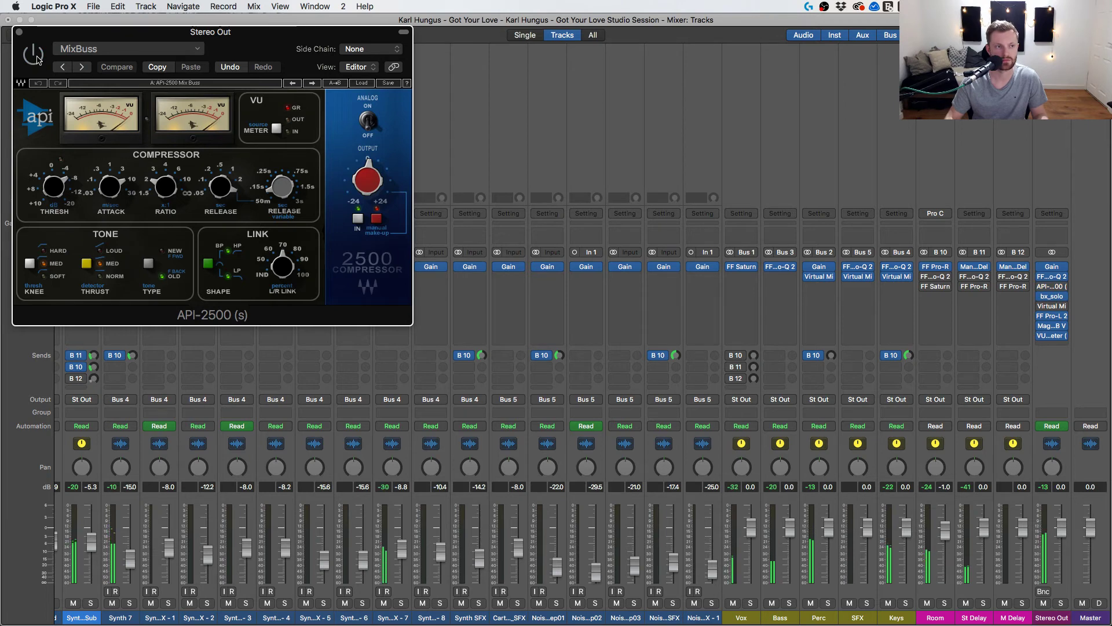
left_click(37, 59)
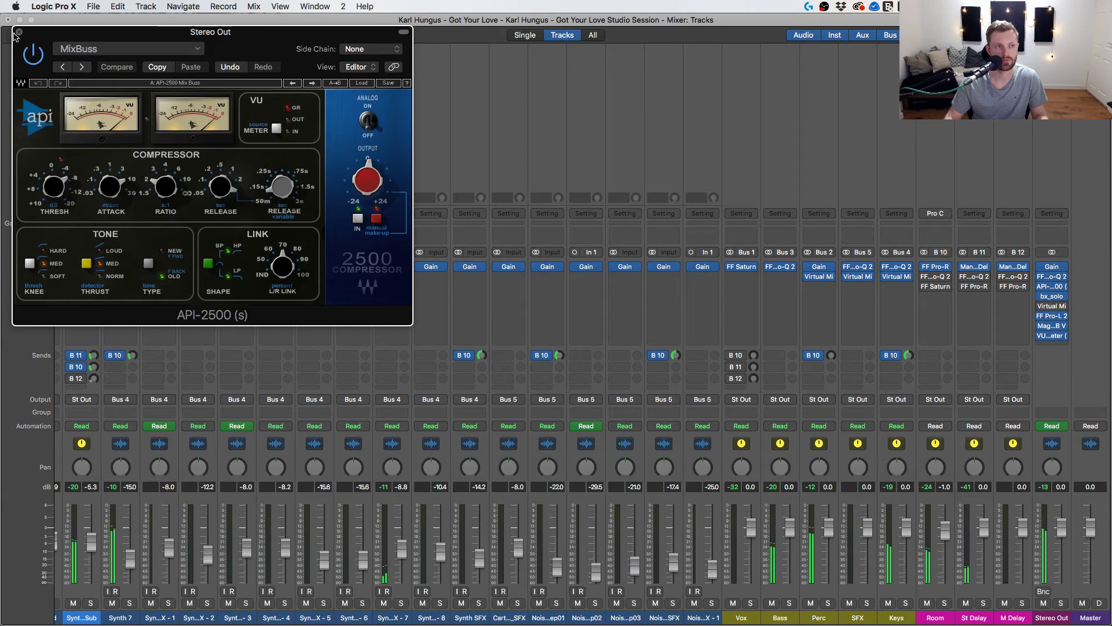
scroll(625, 382, "left", 10)
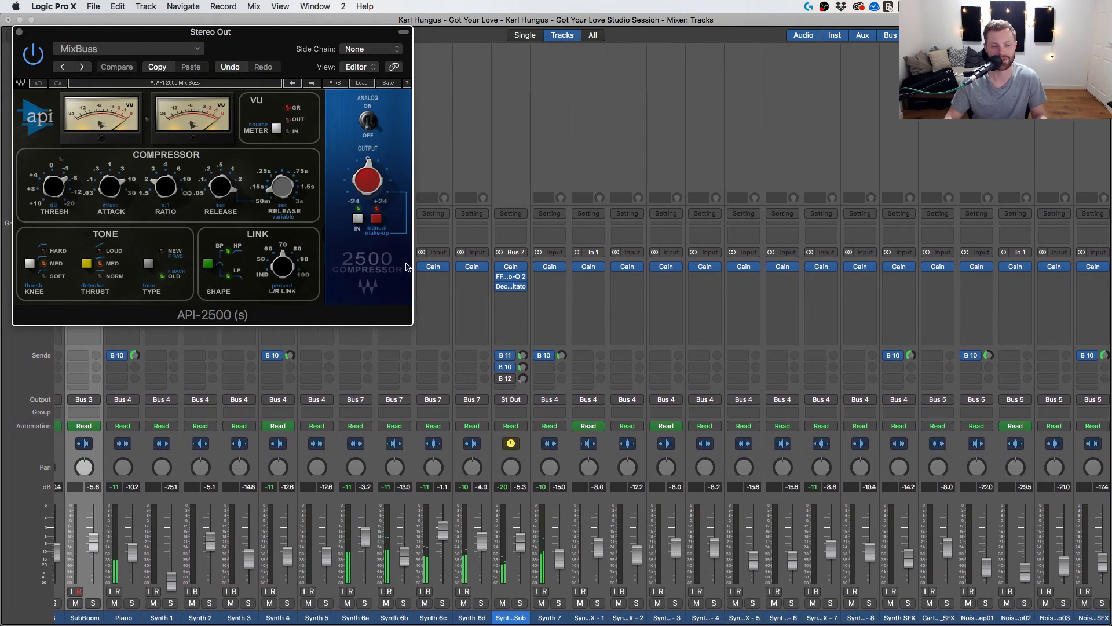
left_click(522, 369)
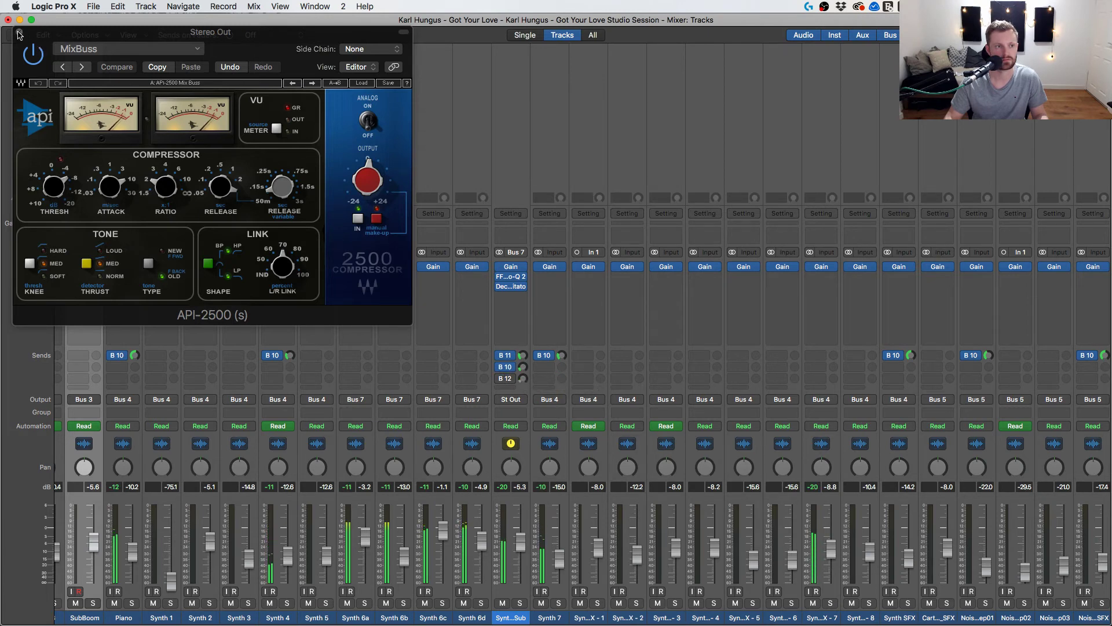
Close the API-2500 window and scroll across the mixer strips.
left_click(18, 33)
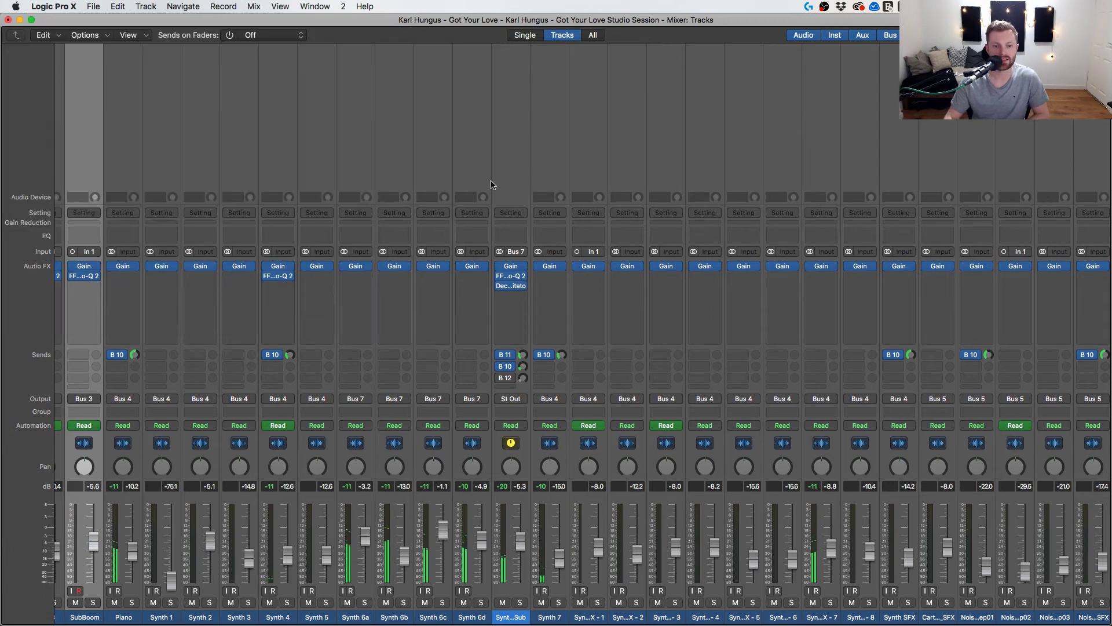
scroll(491, 185, "left", 15)
scroll(491, 185, "right", 15)
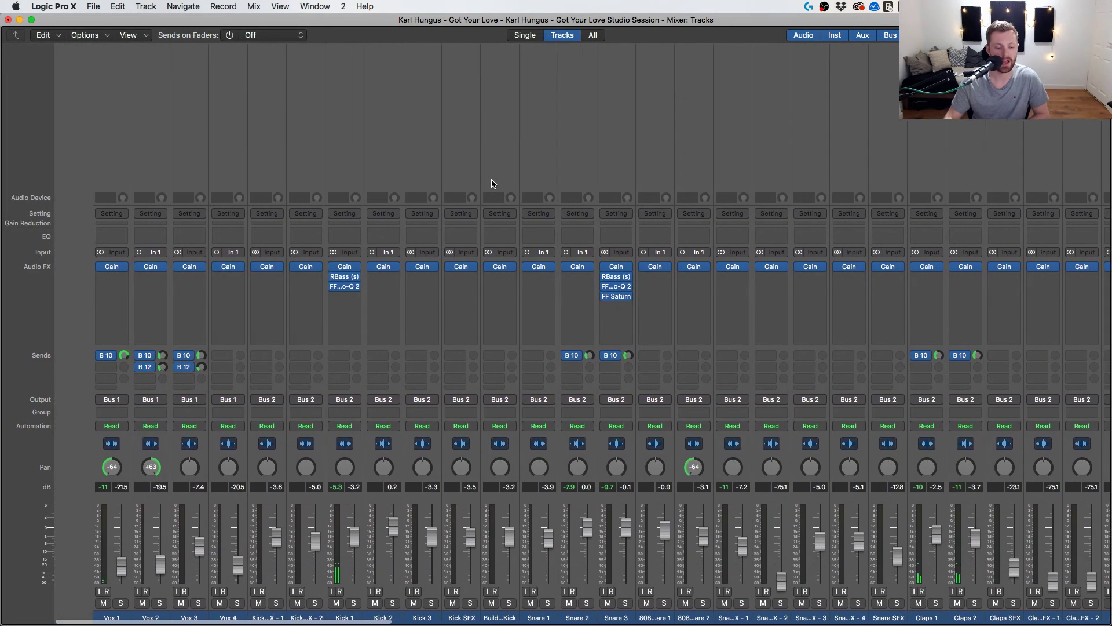
scroll(491, 183, "right", 3)
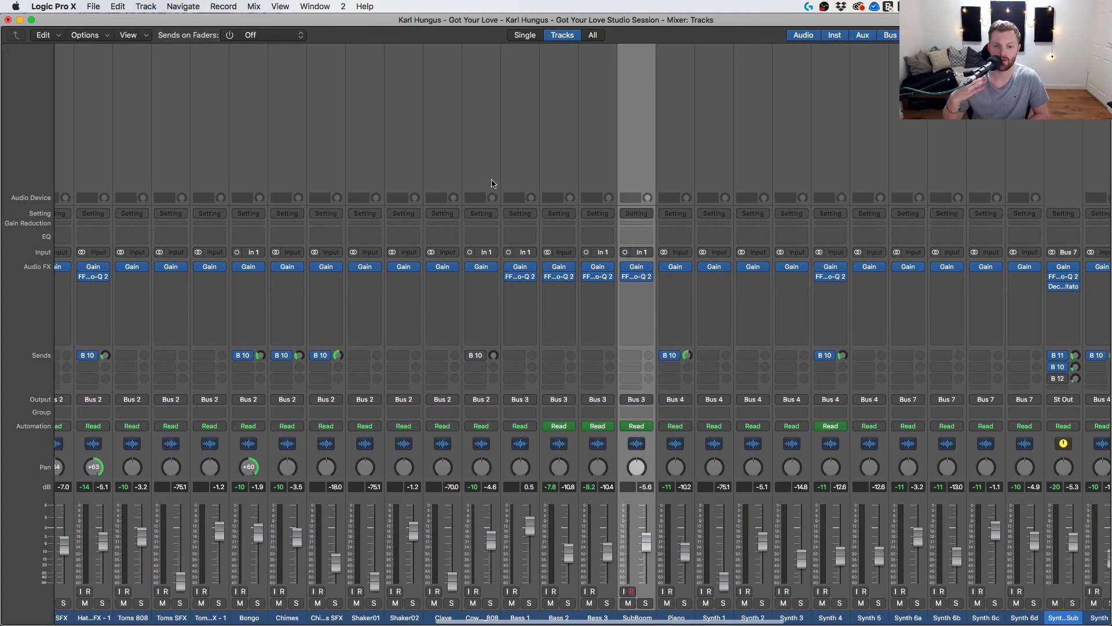
scroll(492, 184, "right", 15)
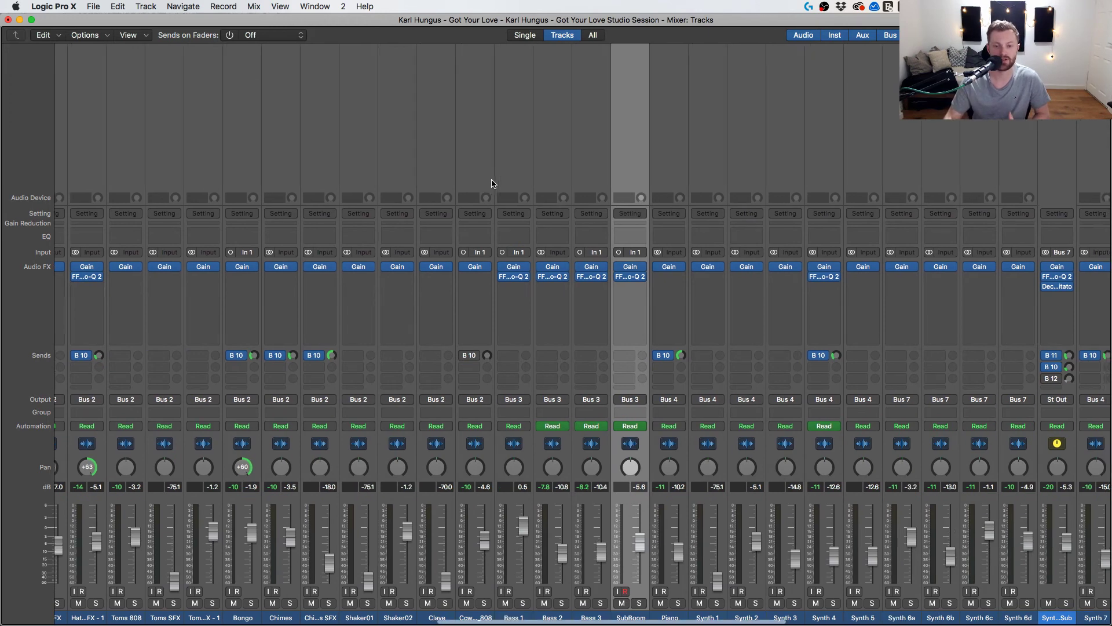
scroll(491, 183, "right", 14)
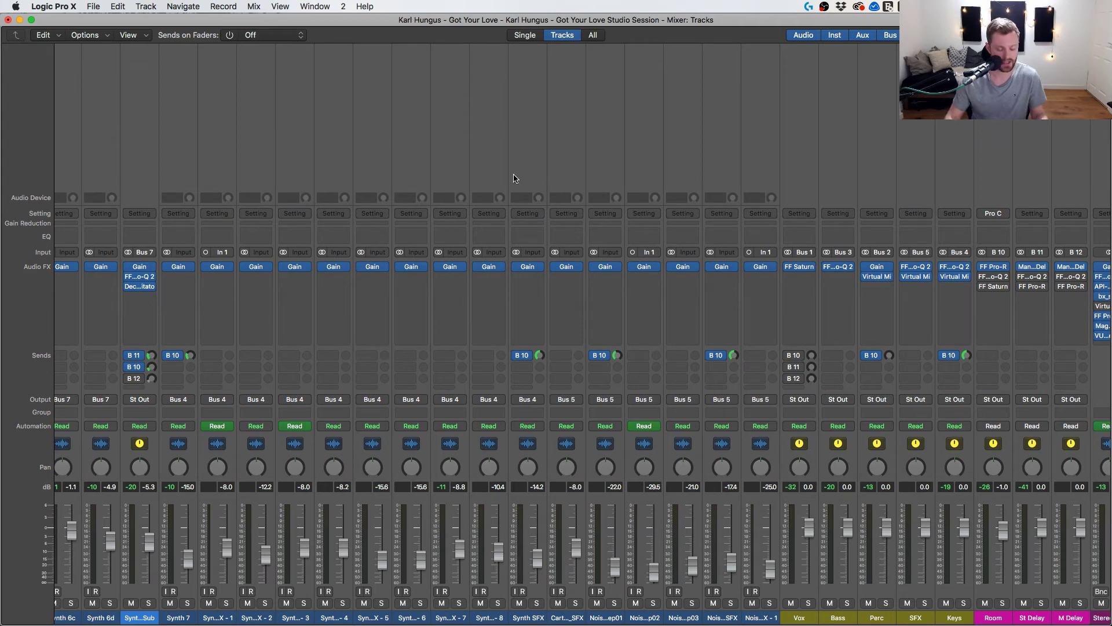
Close the separate mixer, turn off the bars 73–81 cycle, and show the mixer in the main window.
key("super+2")
left_click(724, 85)
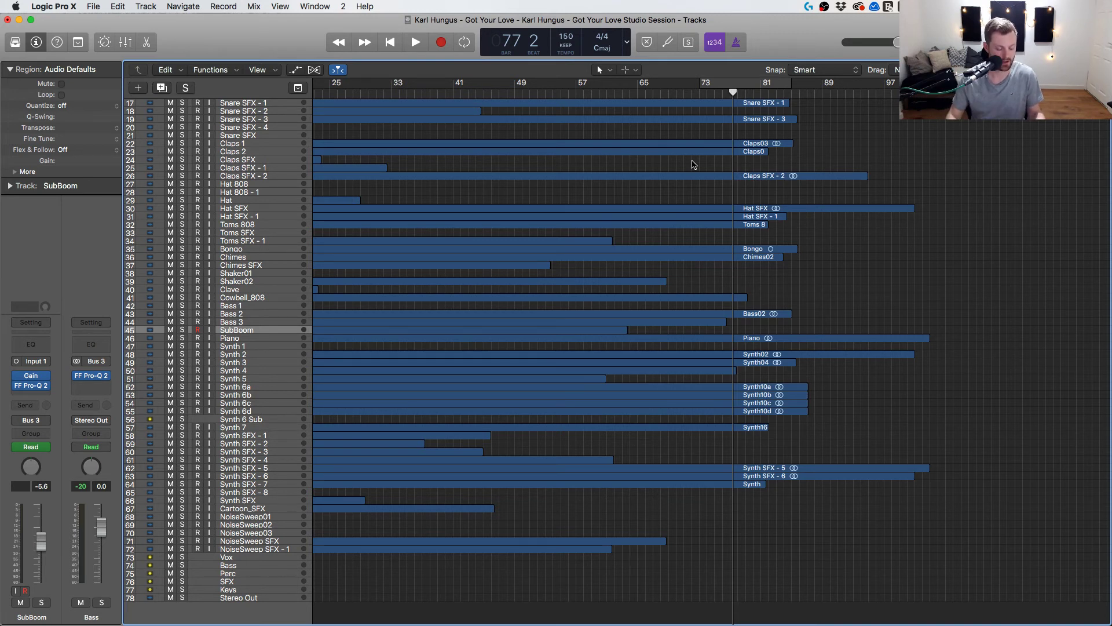
key("x")
scroll(613, 328, "right", 3)
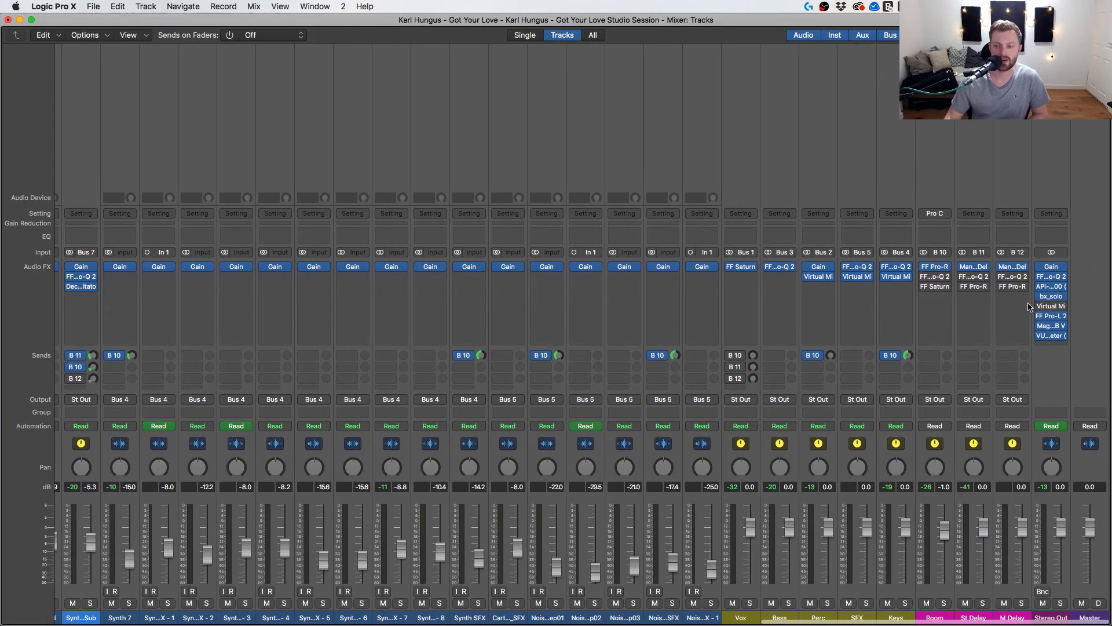
Open Magic AB V2 on the Stereo Out, centre it, and A/B the mix against the reference.
mouse_move(1054, 327)
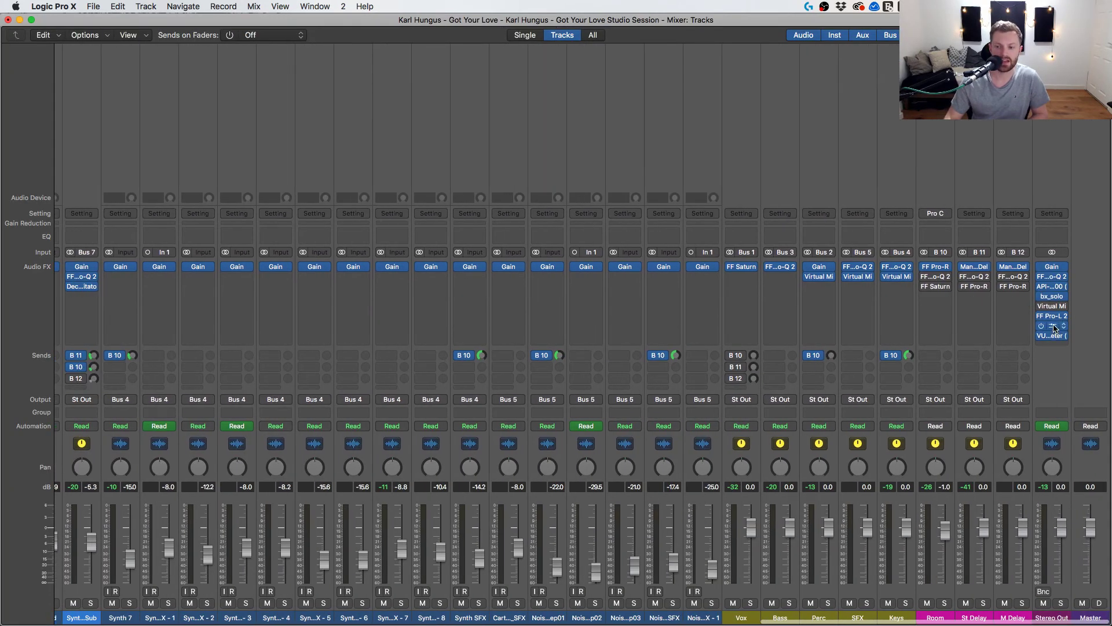
left_click(1054, 329)
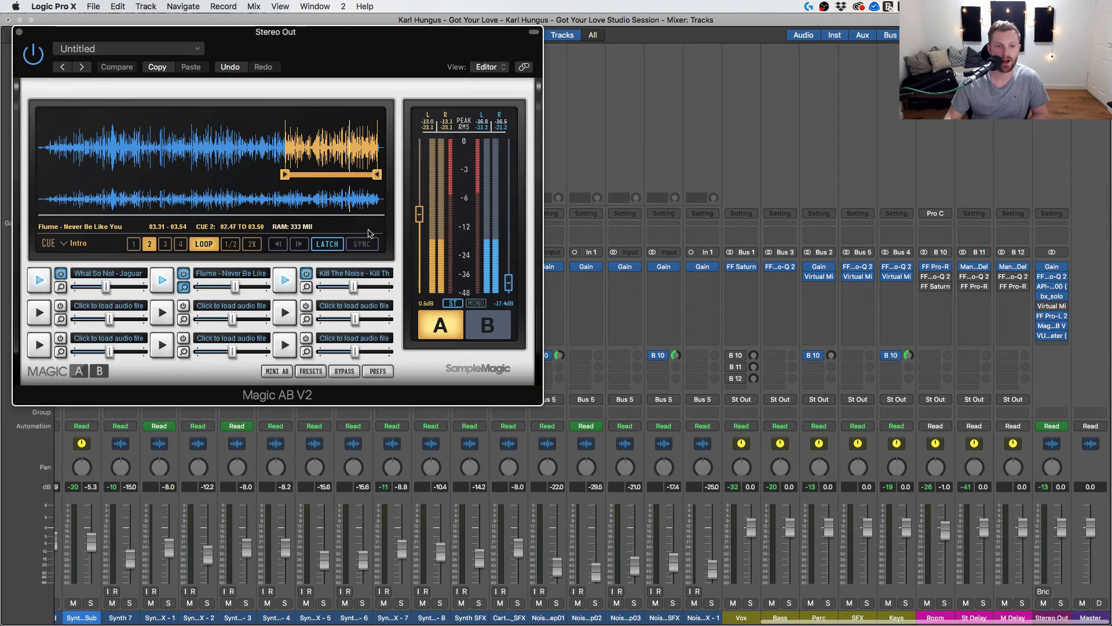
left_click_drag(343, 38, 586, 102)
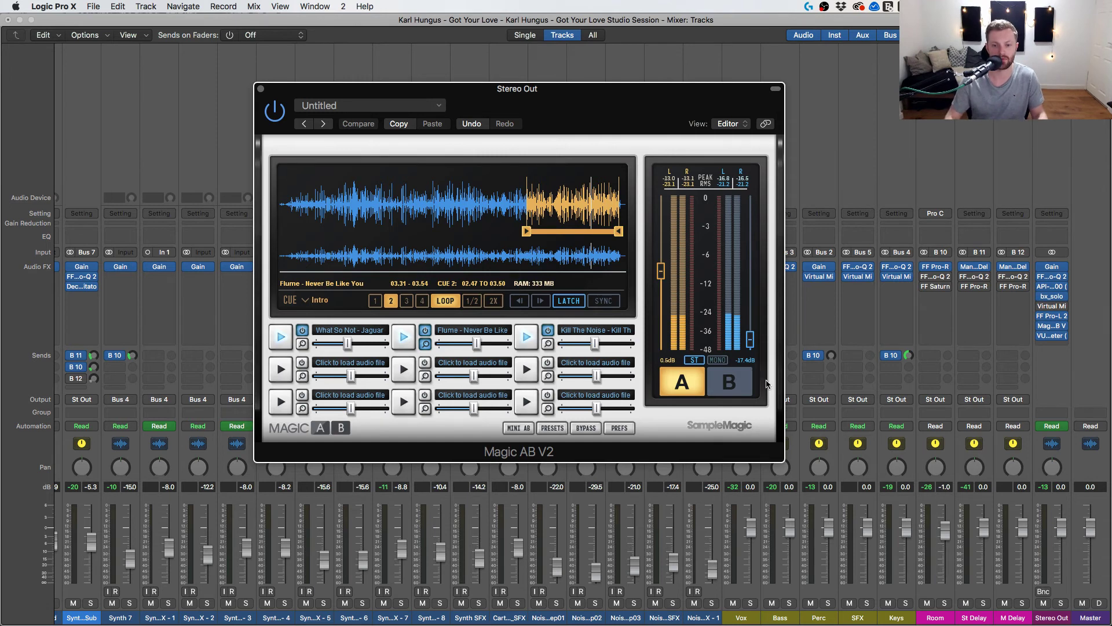
left_click(724, 383)
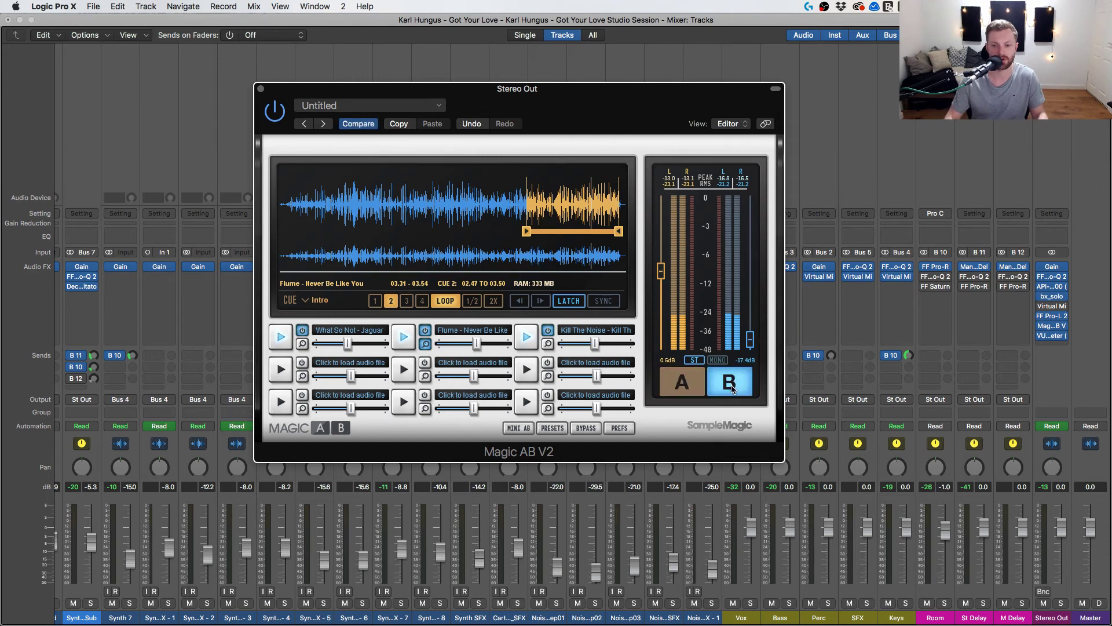
left_click(683, 384)
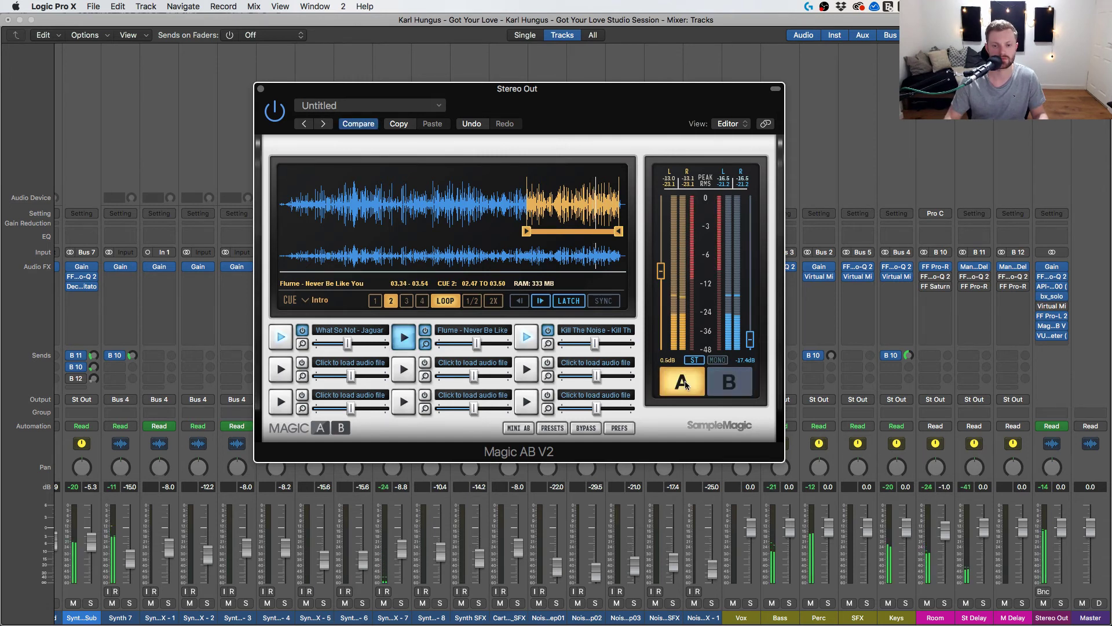
left_click(727, 387)
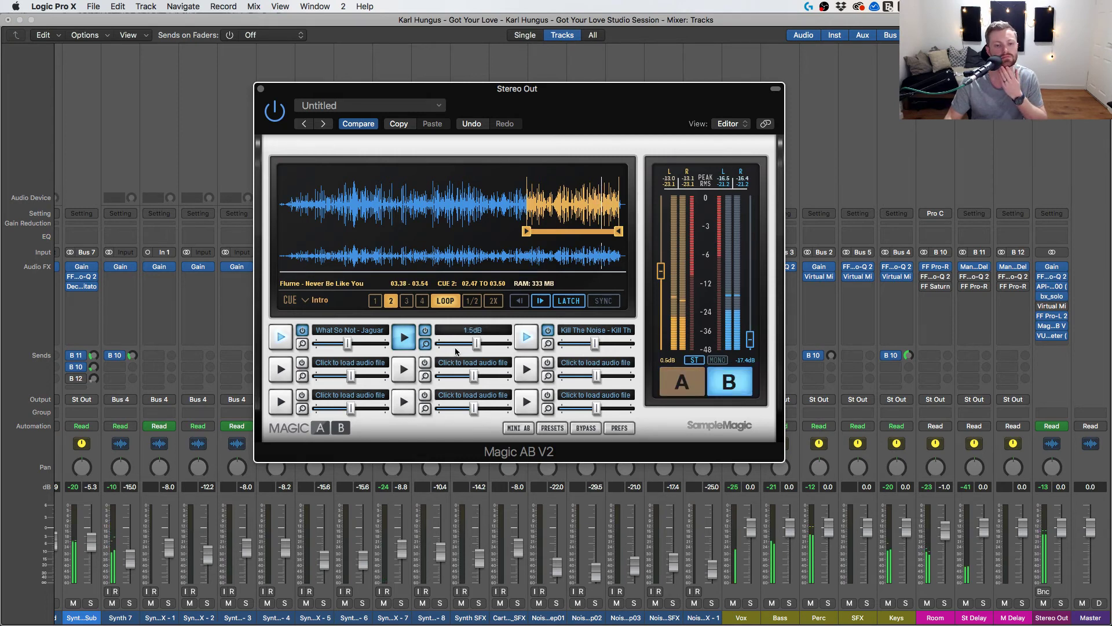
Compare against What So Not - Jaguar, lowering the reference level to -17.9 dB.
left_click(281, 339)
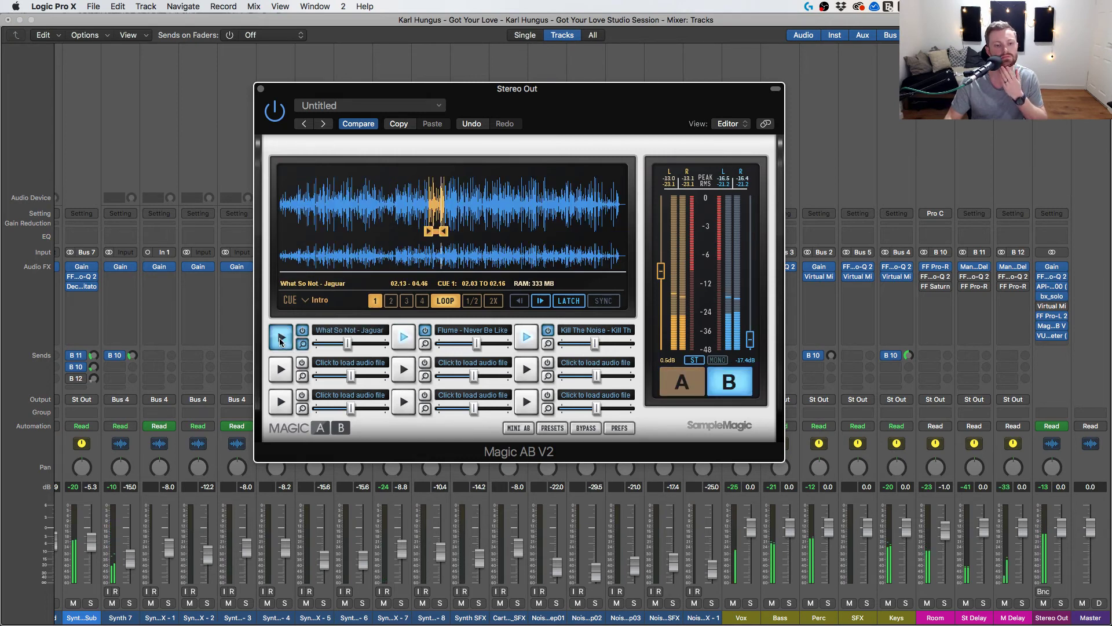
left_click(684, 384)
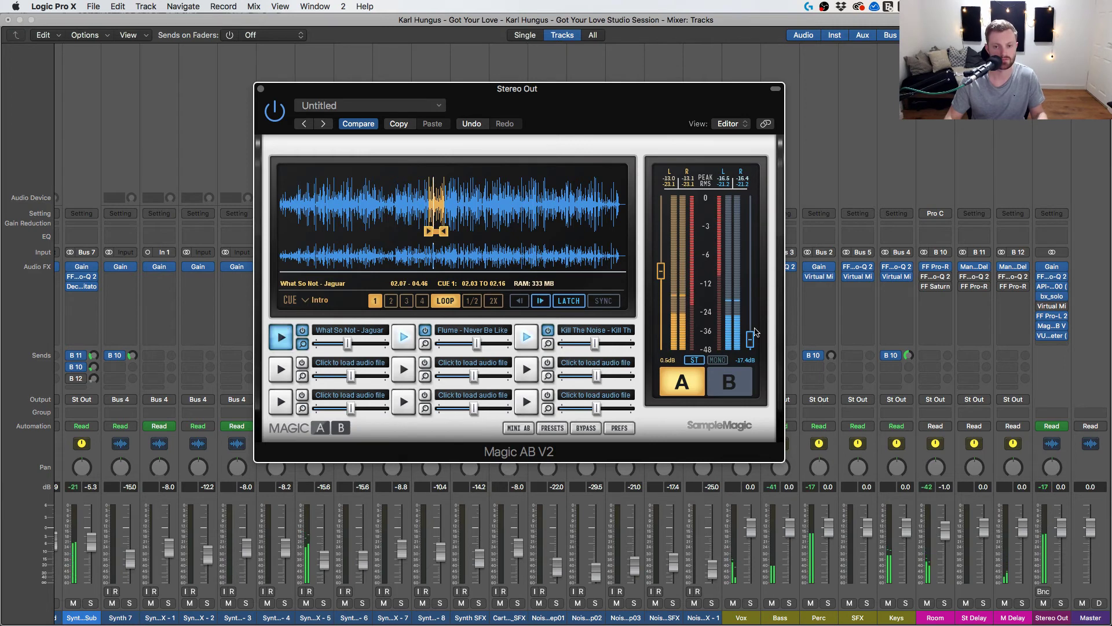
left_click(731, 389)
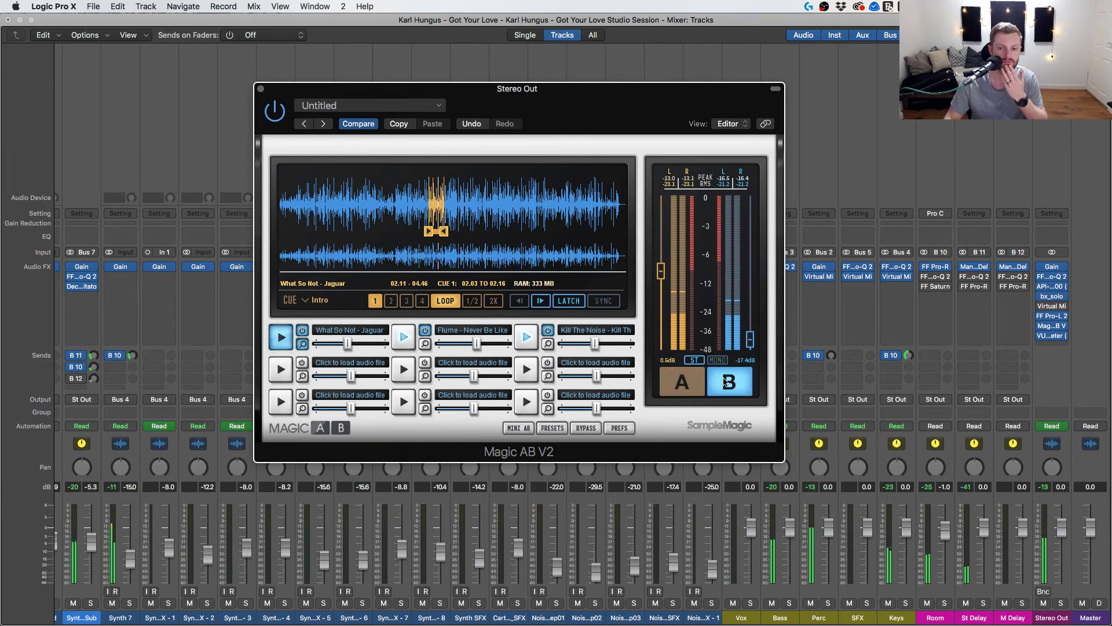
left_click_drag(752, 340, 753, 344)
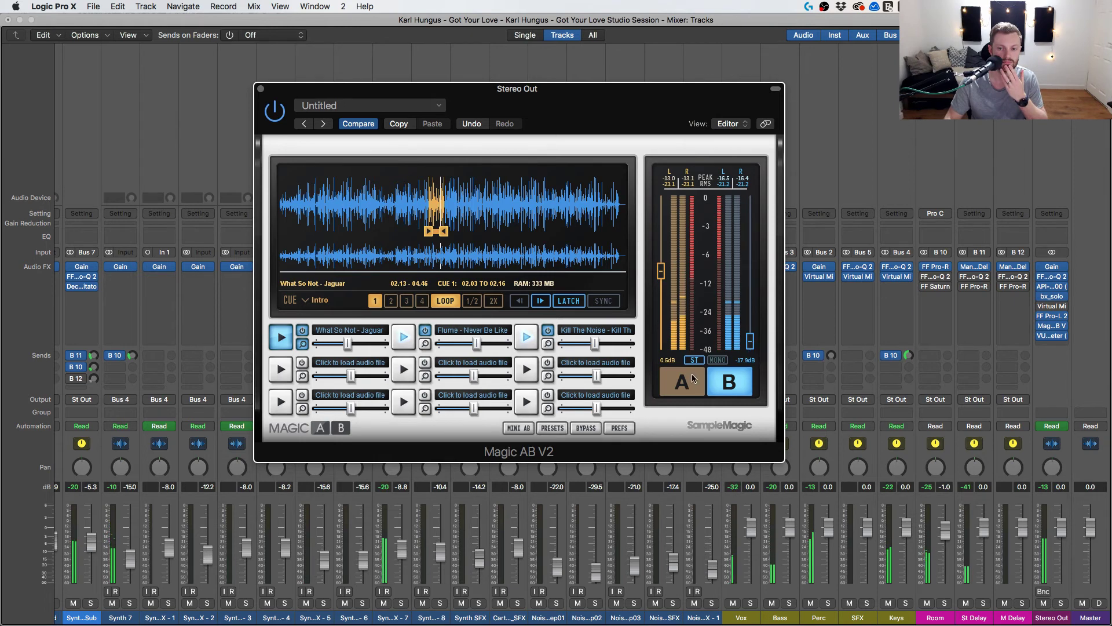
left_click(726, 387)
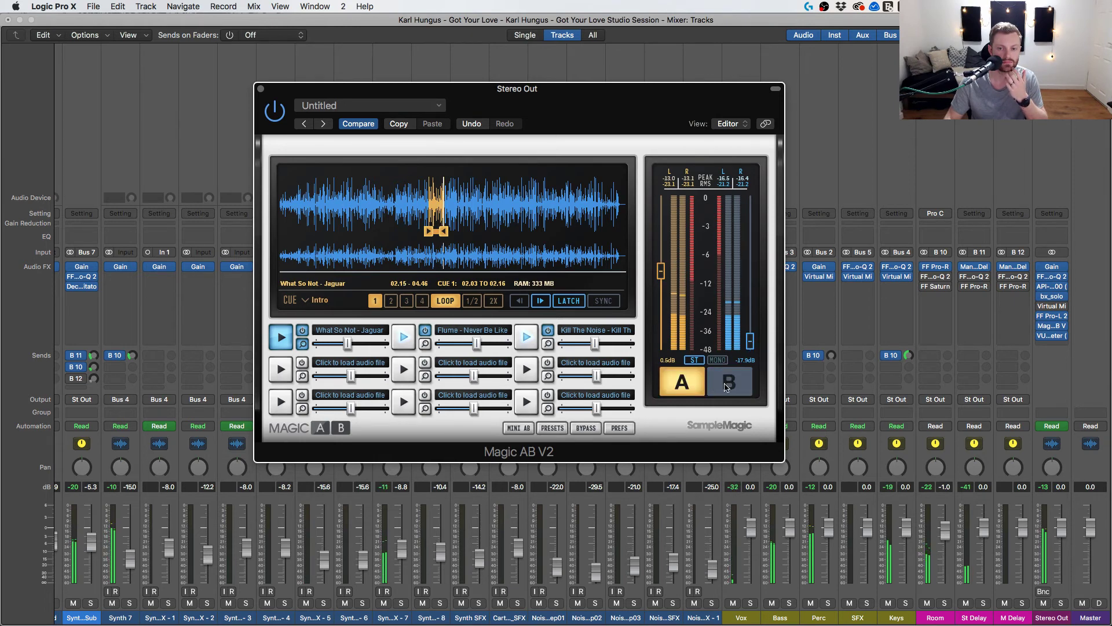
left_click(726, 387)
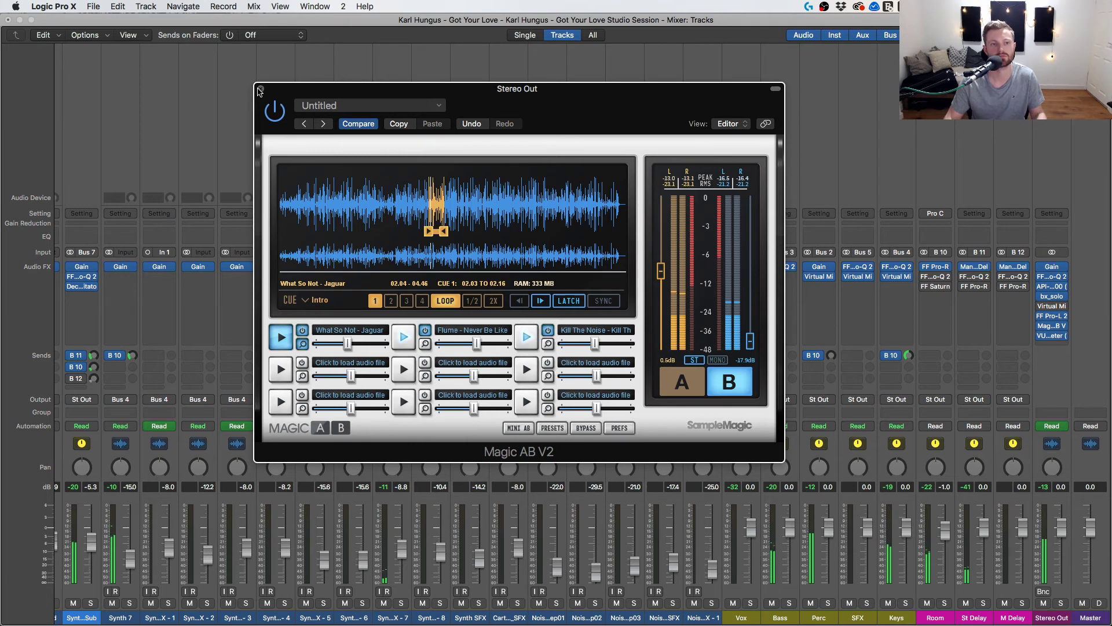
left_click(261, 89)
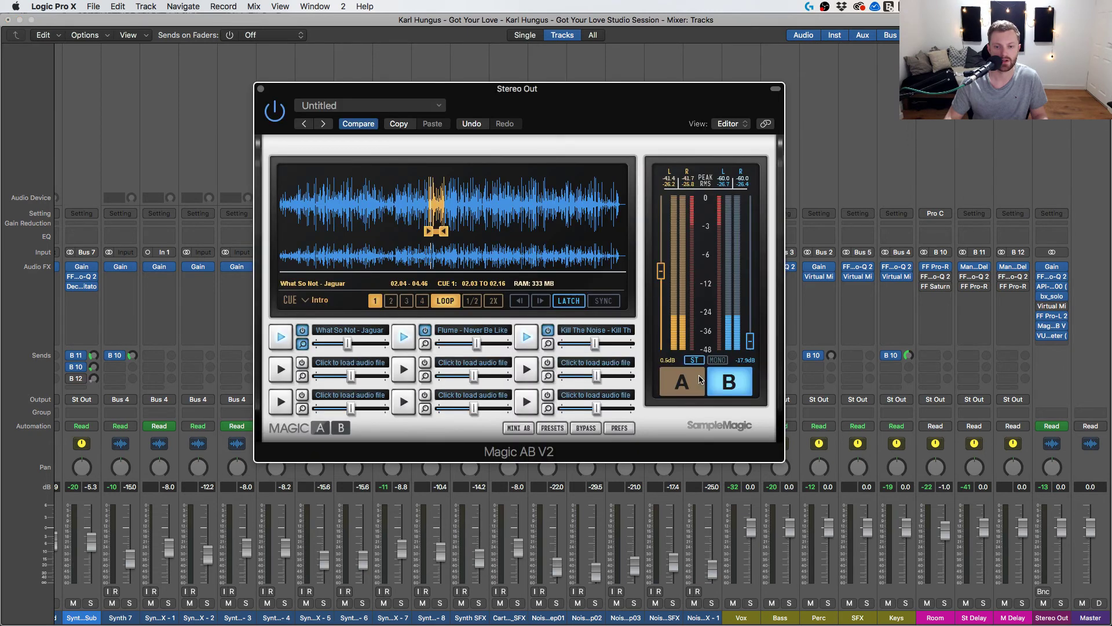
A/B the mix against the Flume - Never Be Like You reference.
left_click(698, 379)
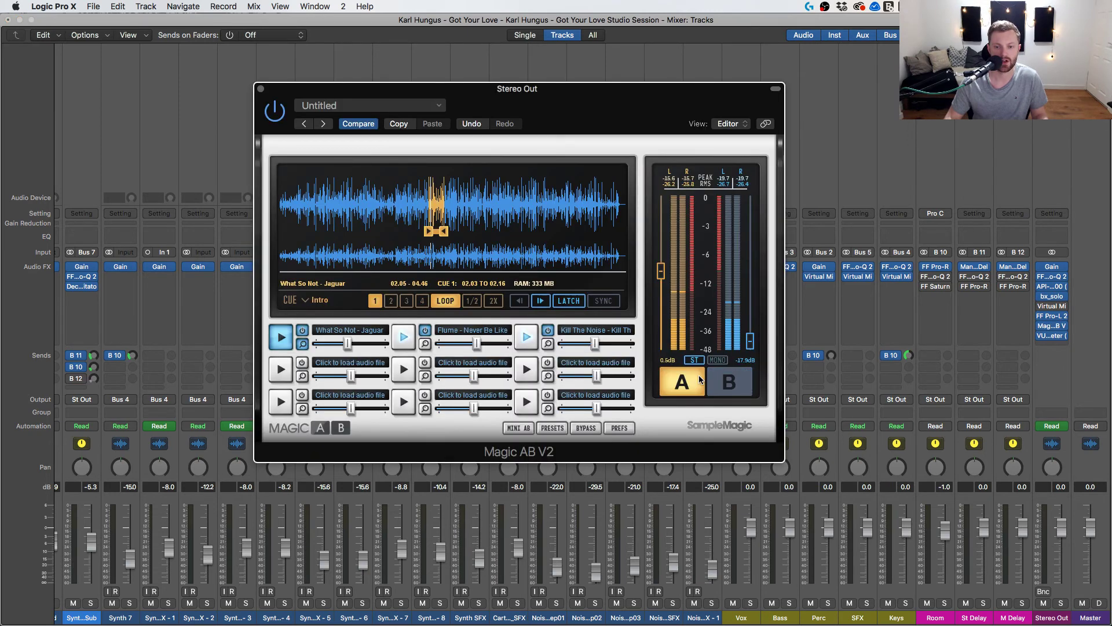
left_click(728, 388)
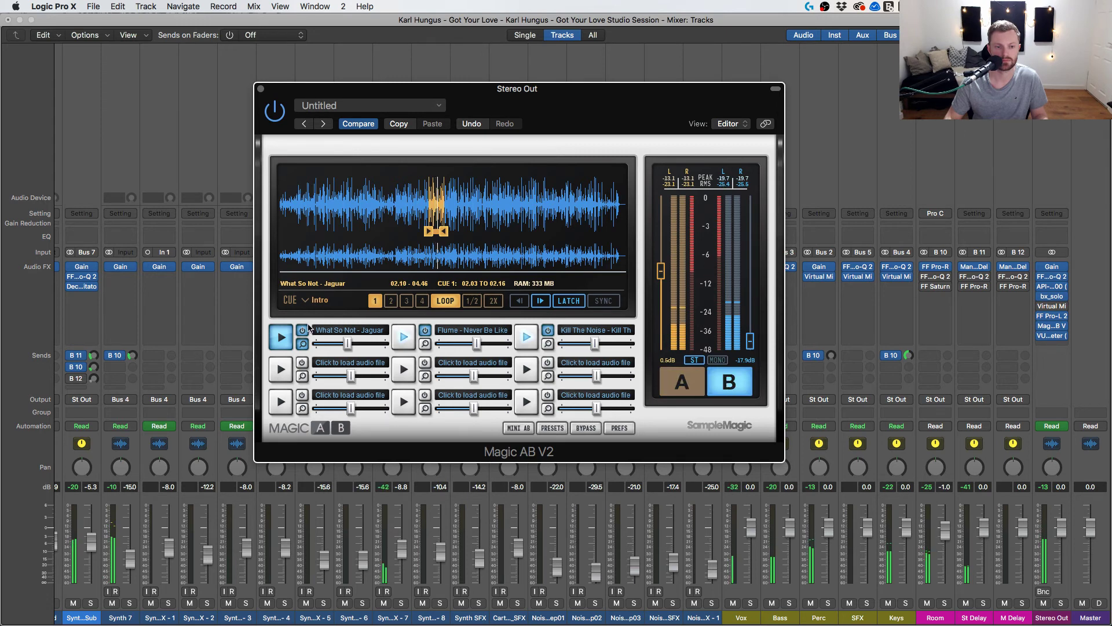
left_click(404, 337)
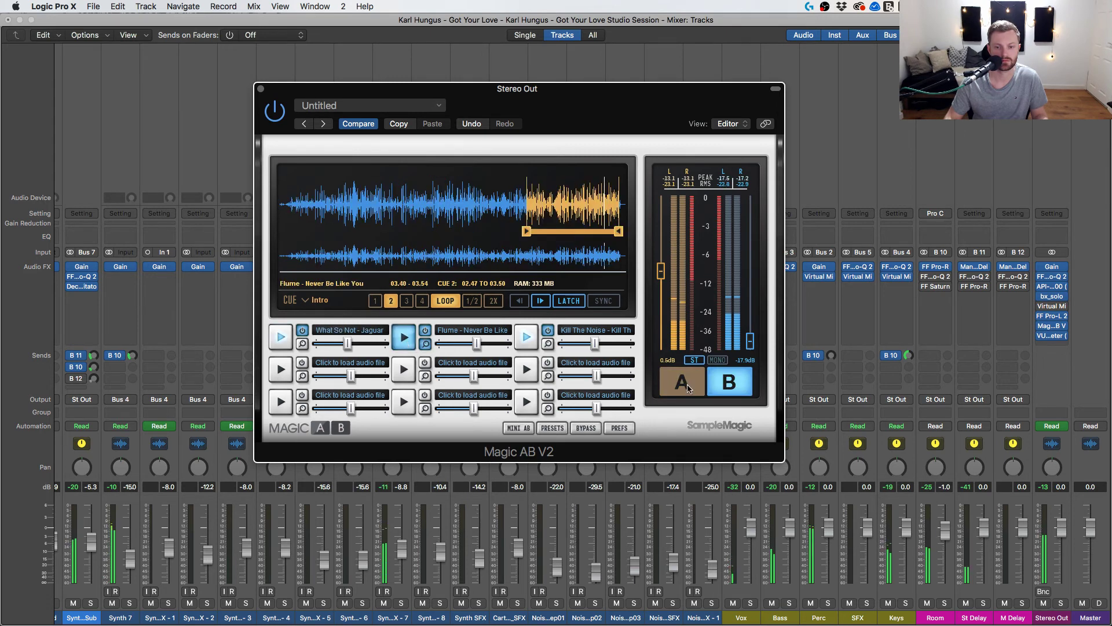
left_click(683, 385)
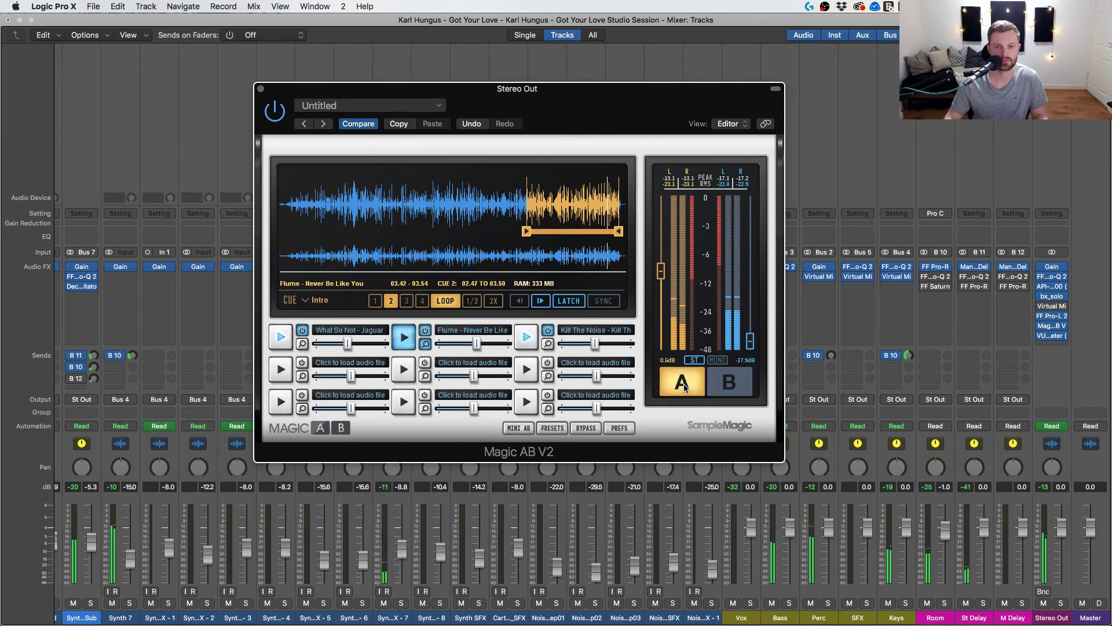
left_click(724, 385)
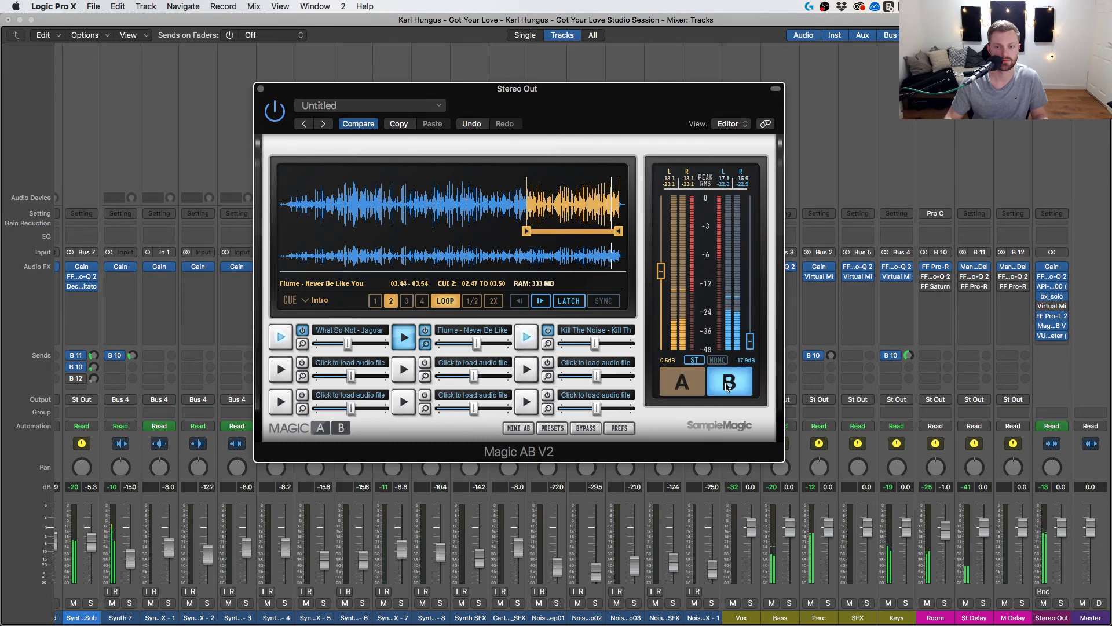
left_click(688, 387)
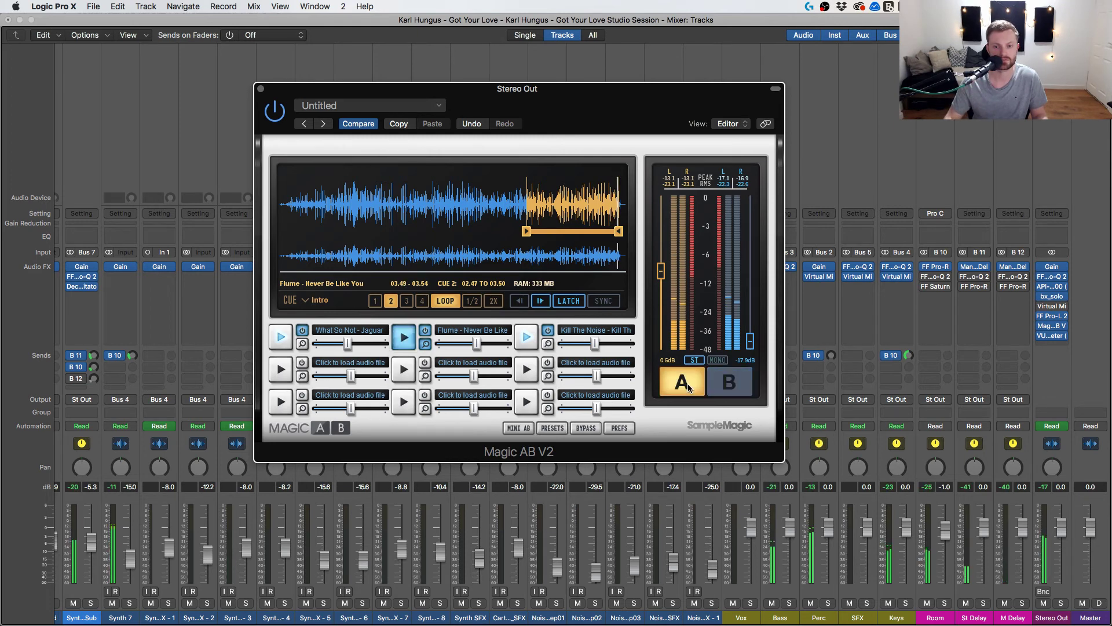
left_click(723, 387)
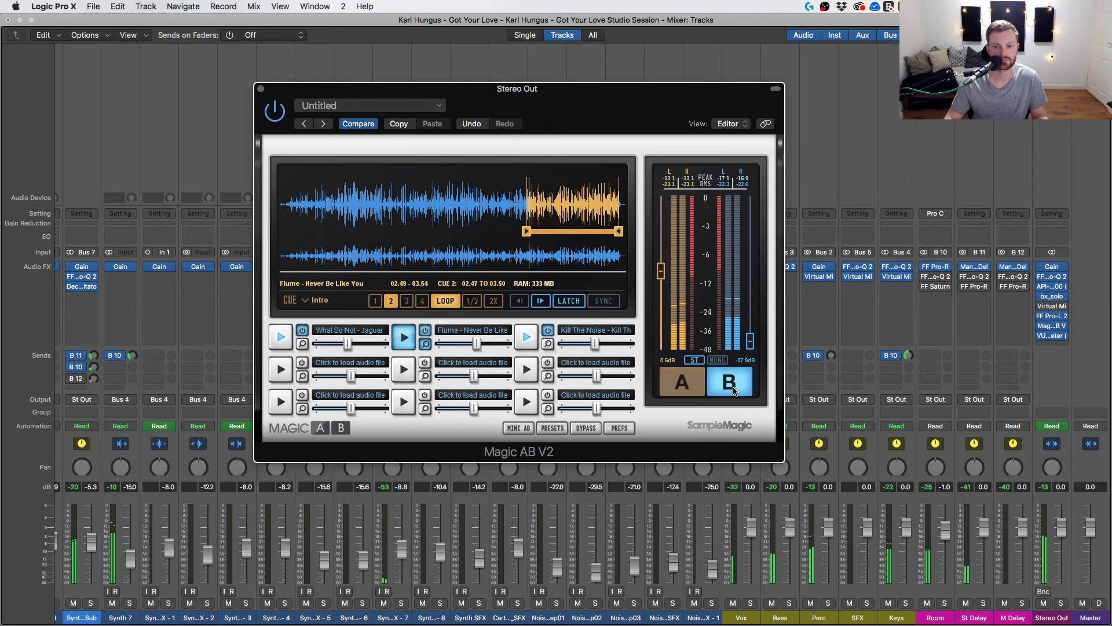
left_click(683, 383)
Alternate between the Jaguar and Flume references, comparing each against the mix.
left_click(281, 336)
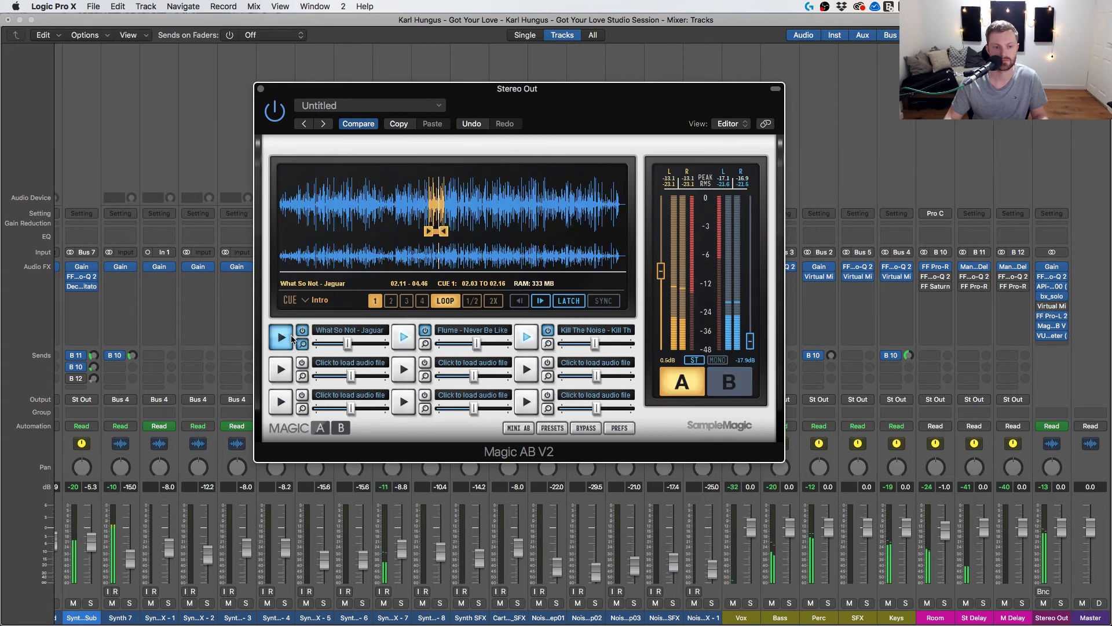
left_click(723, 387)
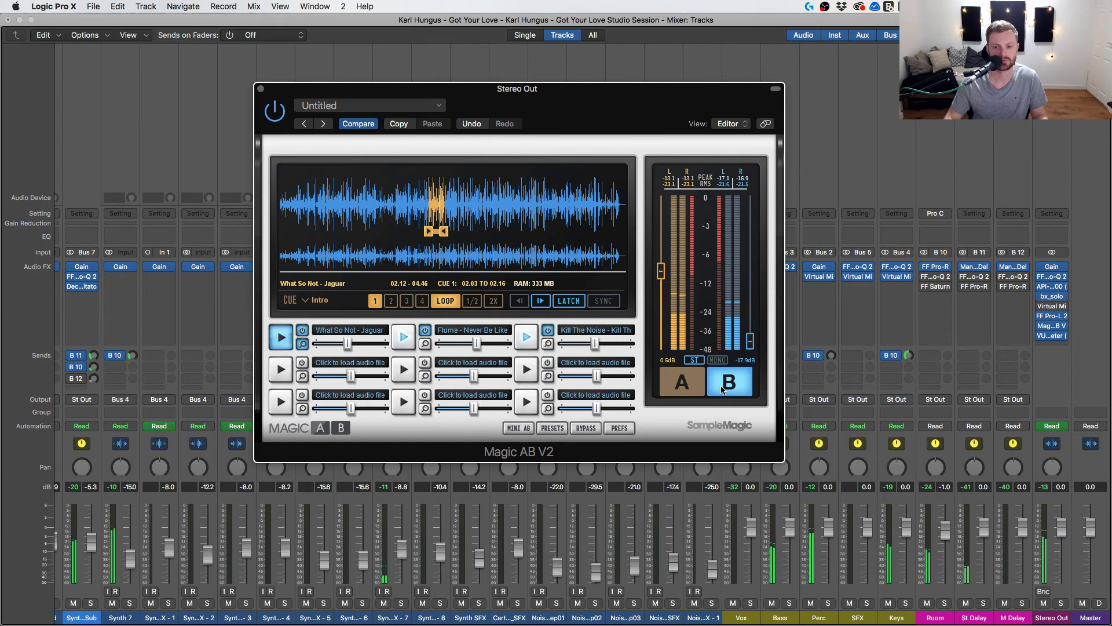
left_click(682, 383)
left_click(403, 340)
left_click(743, 391)
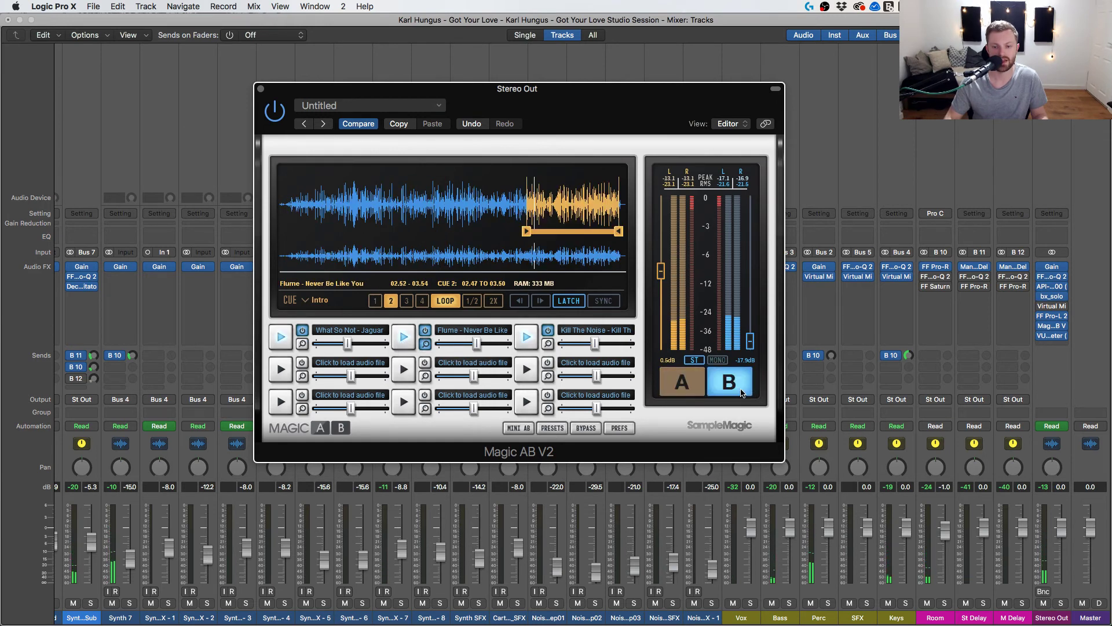
left_click(685, 389)
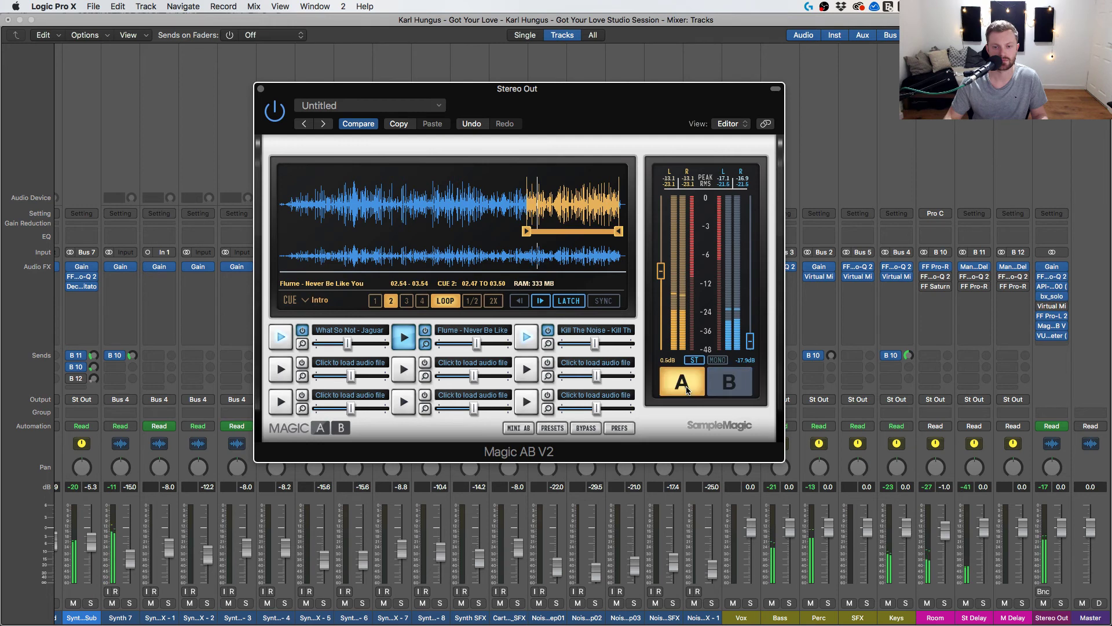
left_click(730, 391)
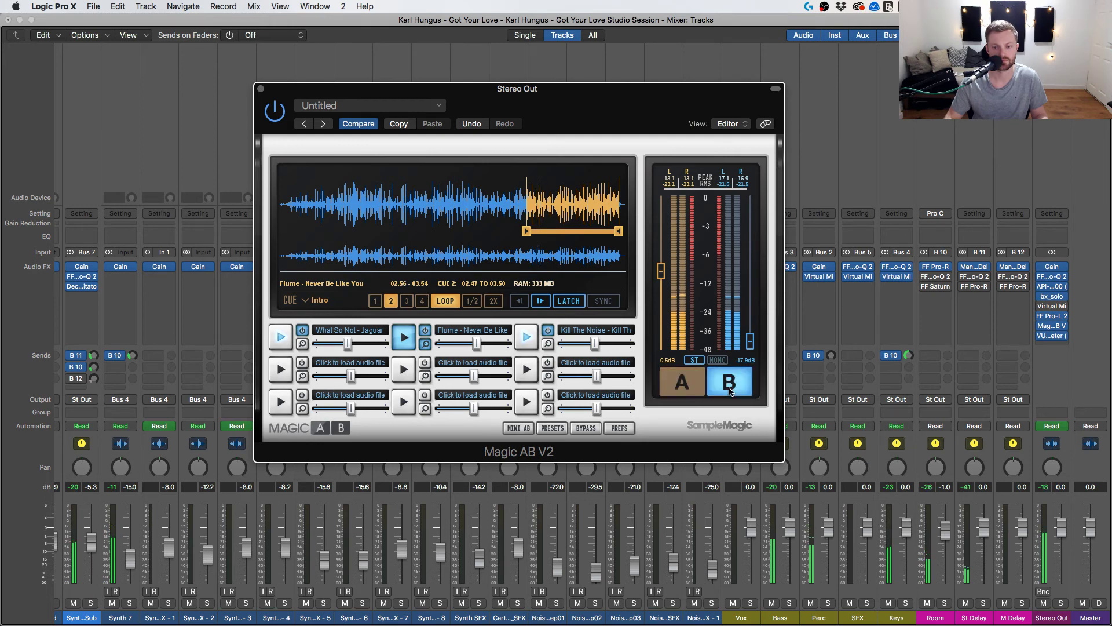
left_click(683, 380)
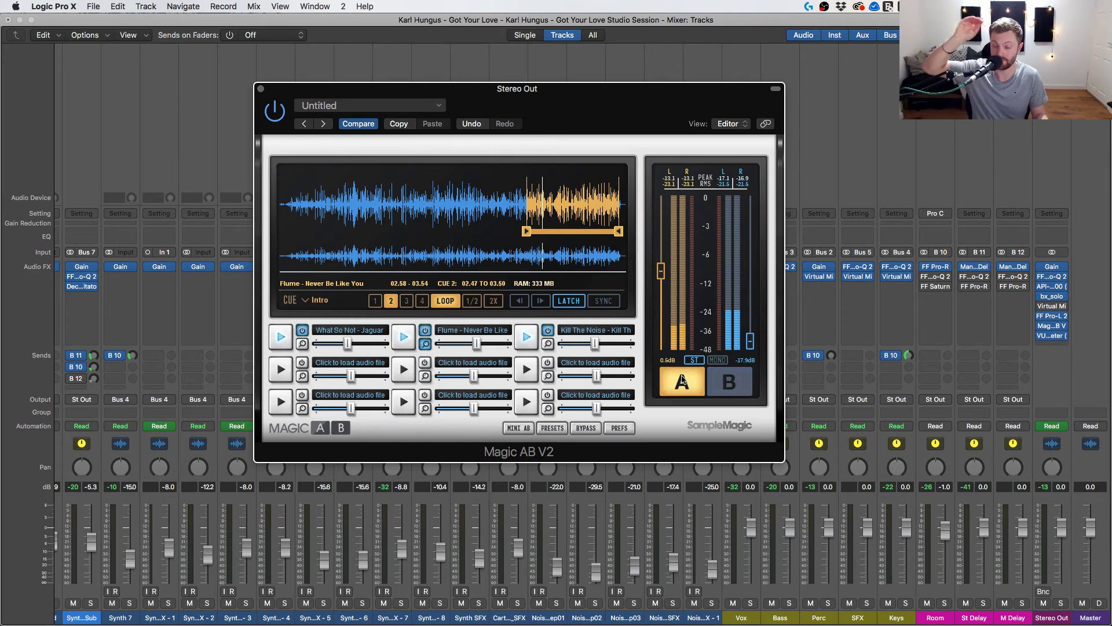
Play and A/B the mix against the What So Not - Jaguar reference, then stop playback.
key("space")
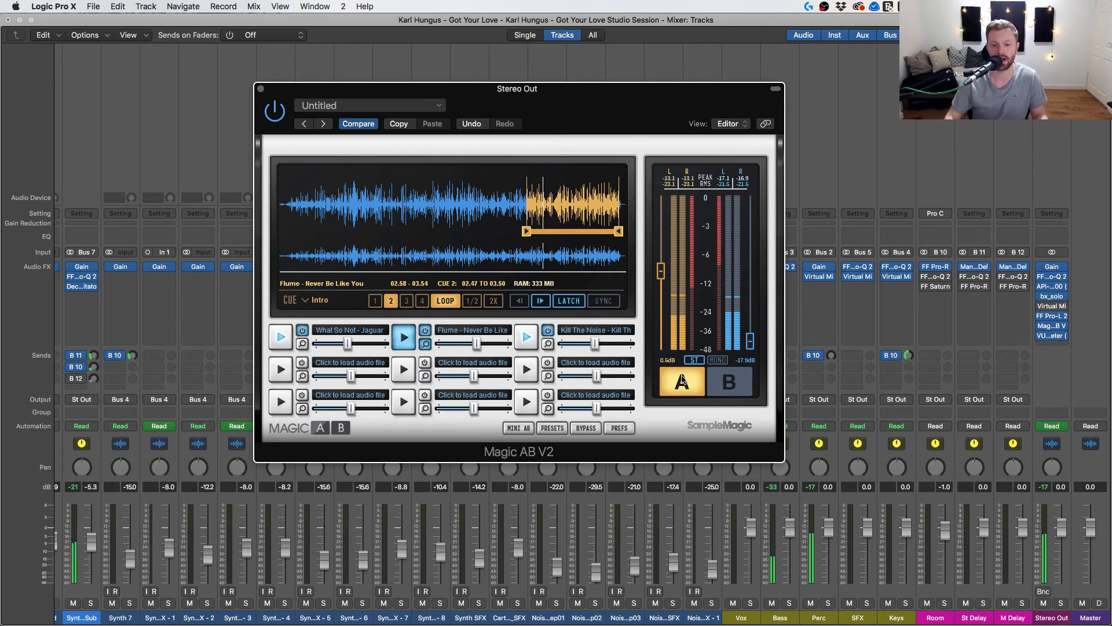
left_click(730, 380)
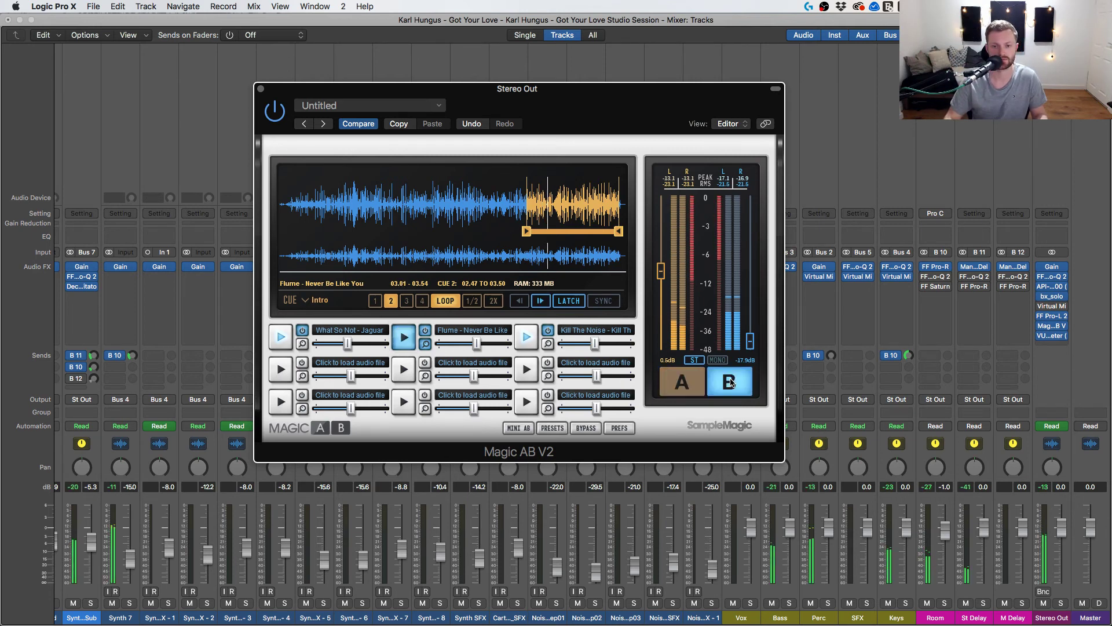
left_click(683, 389)
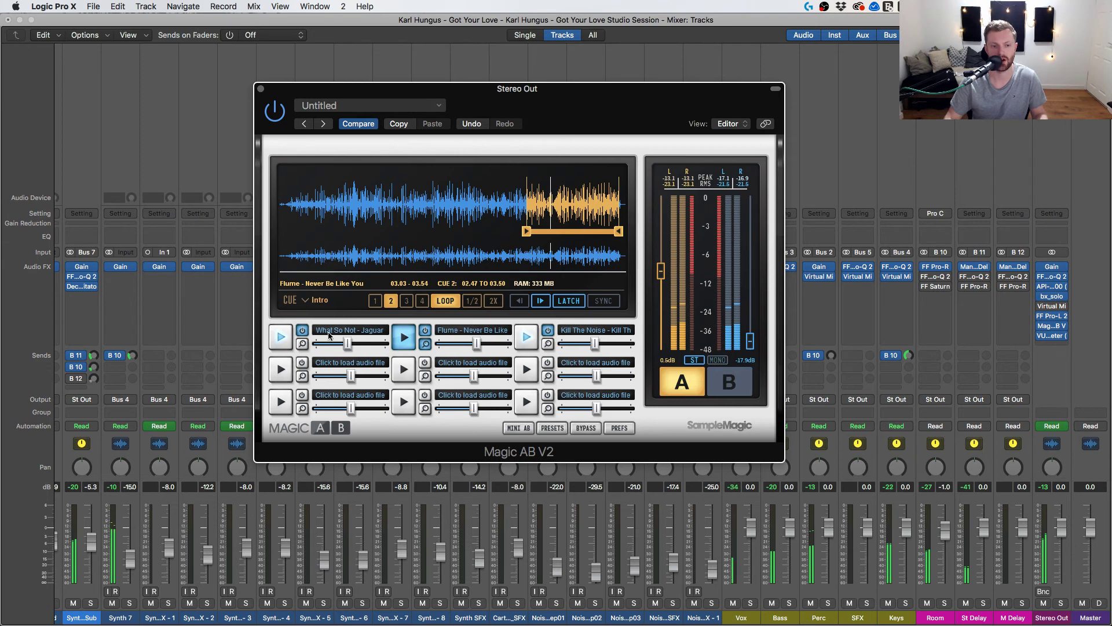
key("space")
left_click(280, 338)
key("space")
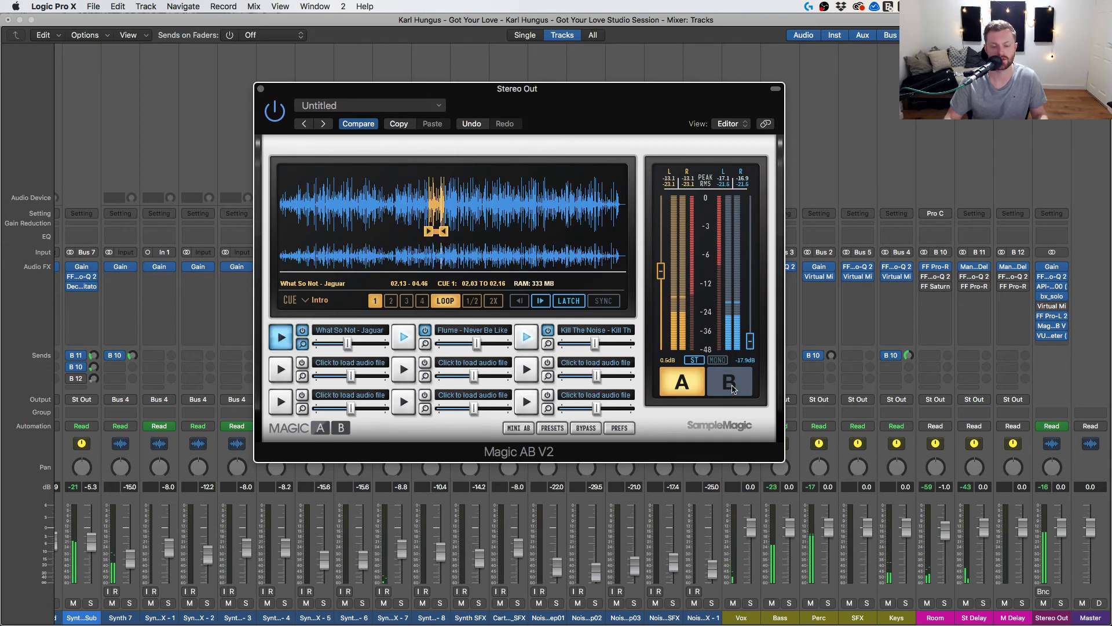
left_click(728, 385)
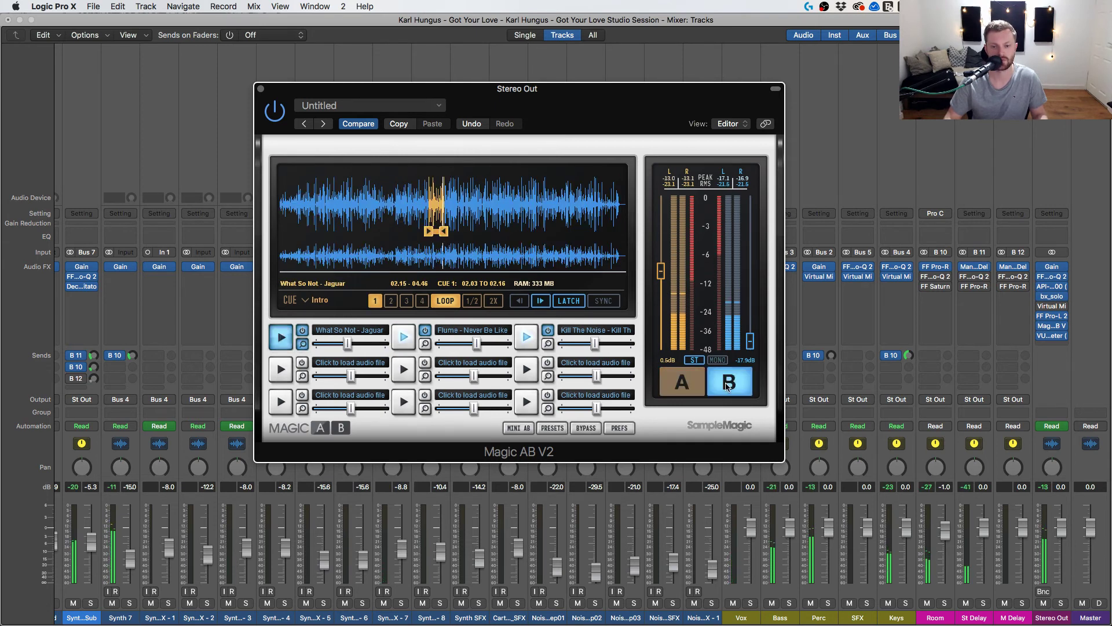
left_click(681, 387)
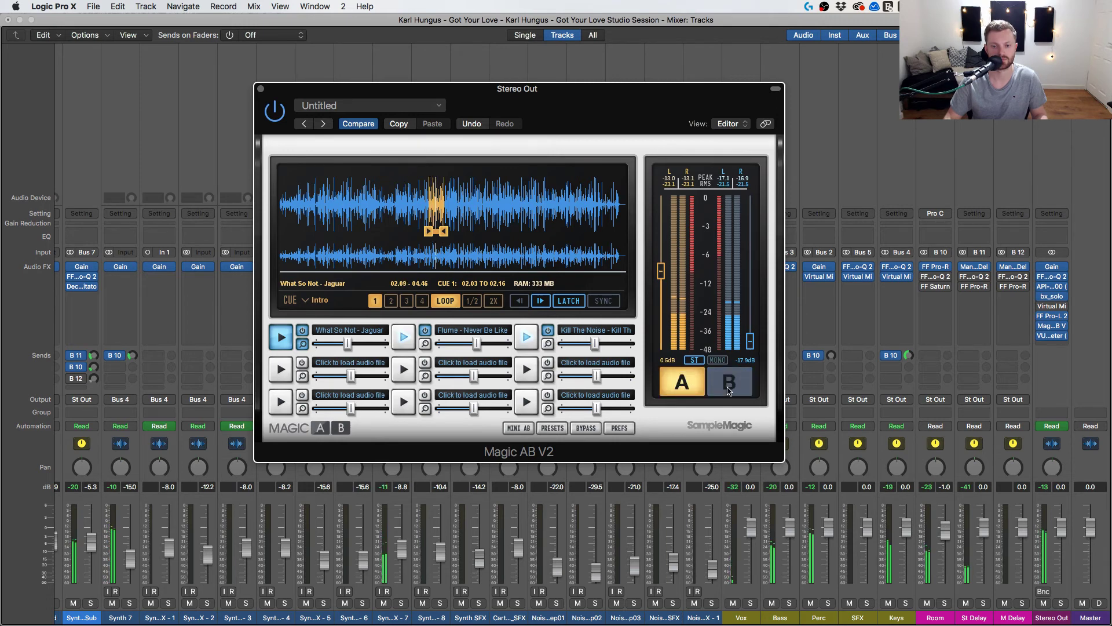
left_click(728, 390)
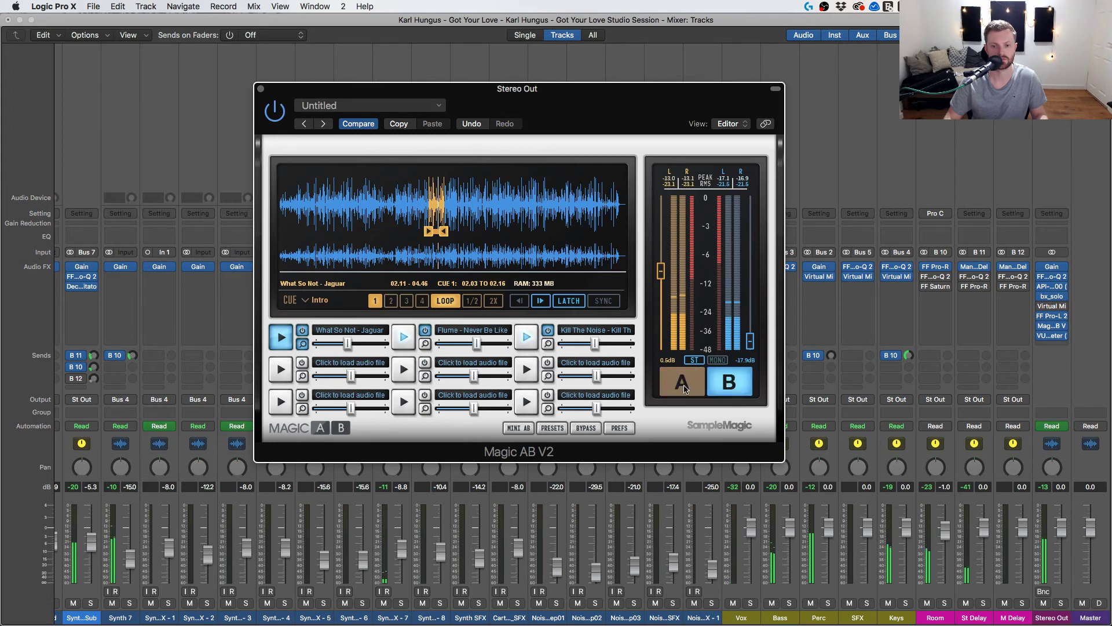
key("space")
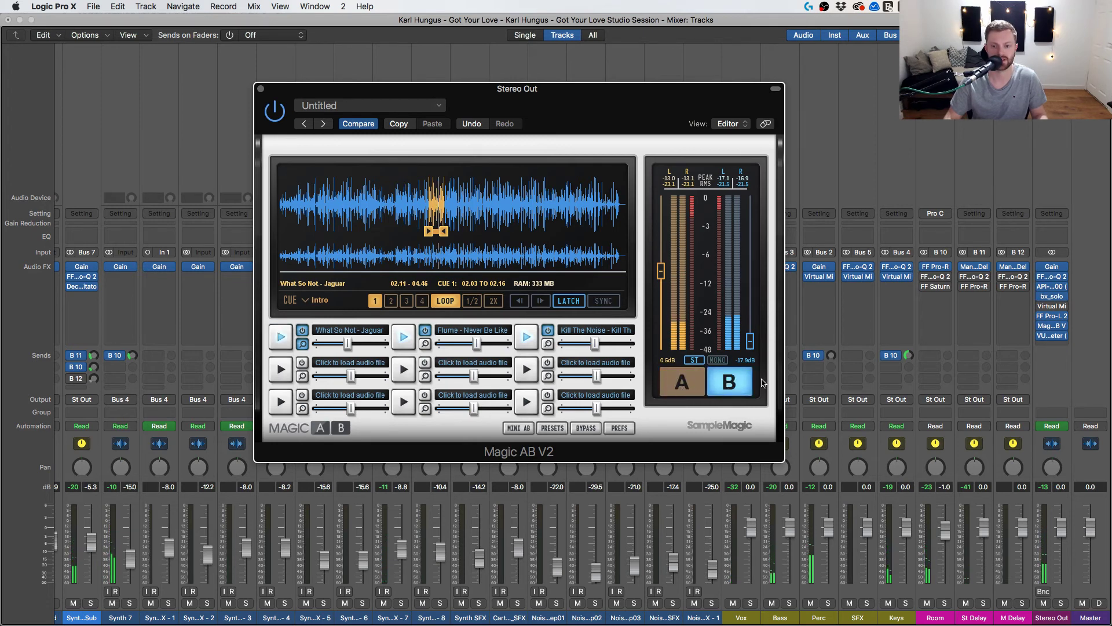
Select the high-shelf band in the Stereo Out's FF Pro-Q 2 and A/B it against the reference.
mouse_move(1054, 308)
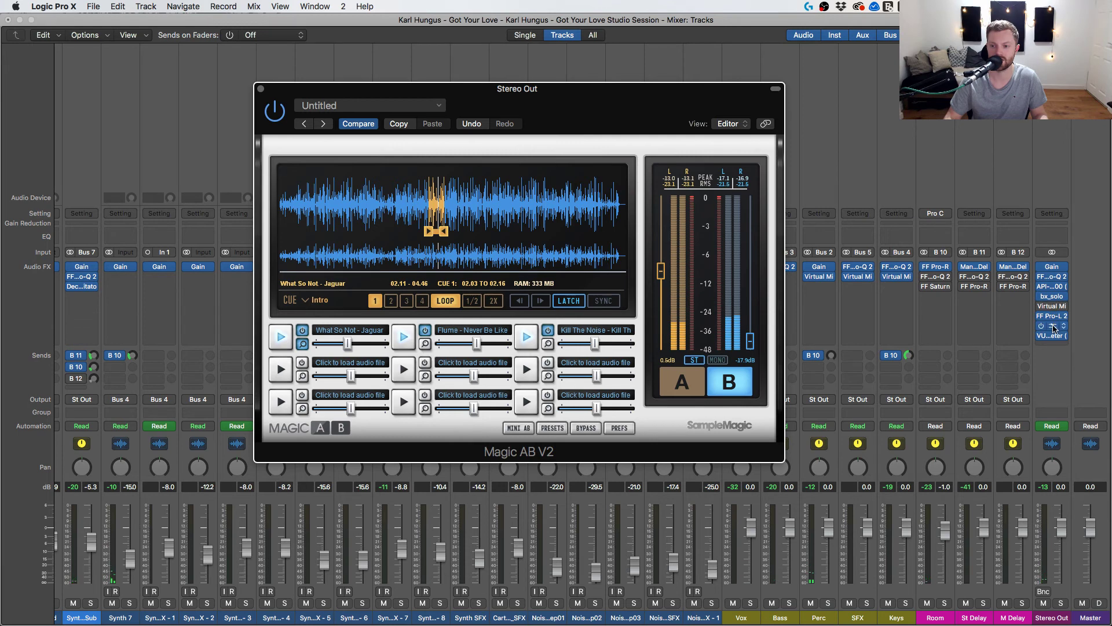
left_click(1051, 276)
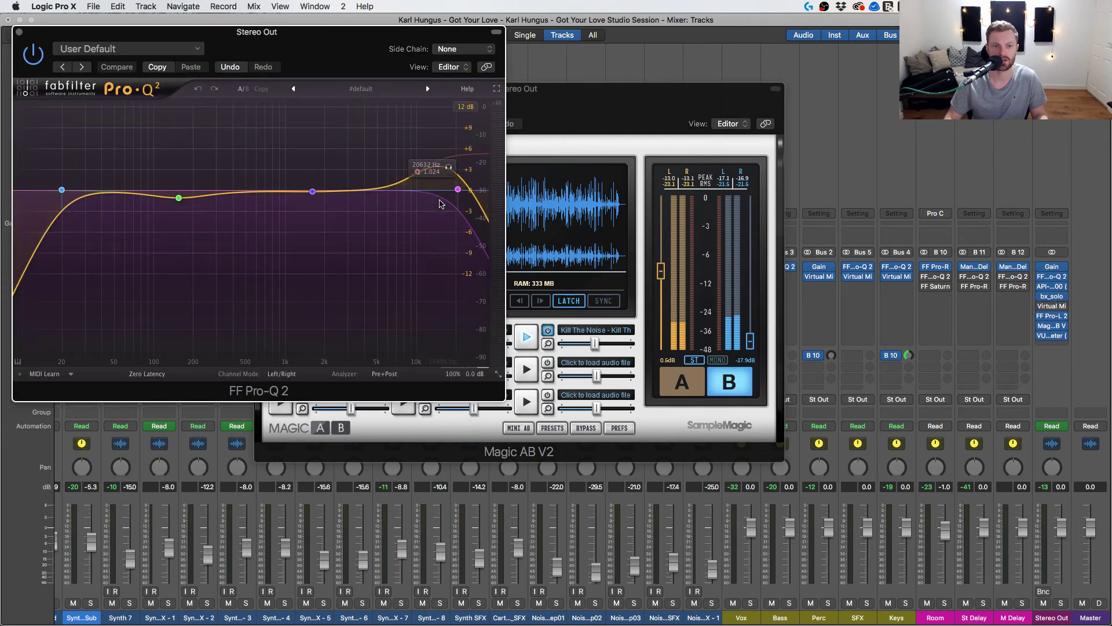
left_click(417, 172)
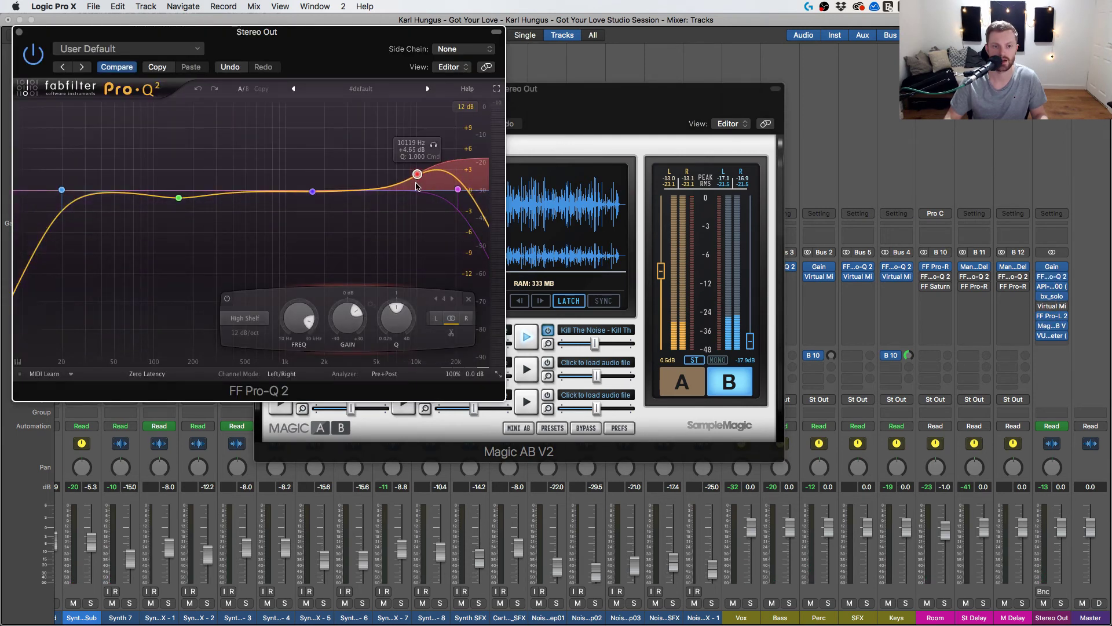
key("space")
left_click(683, 381)
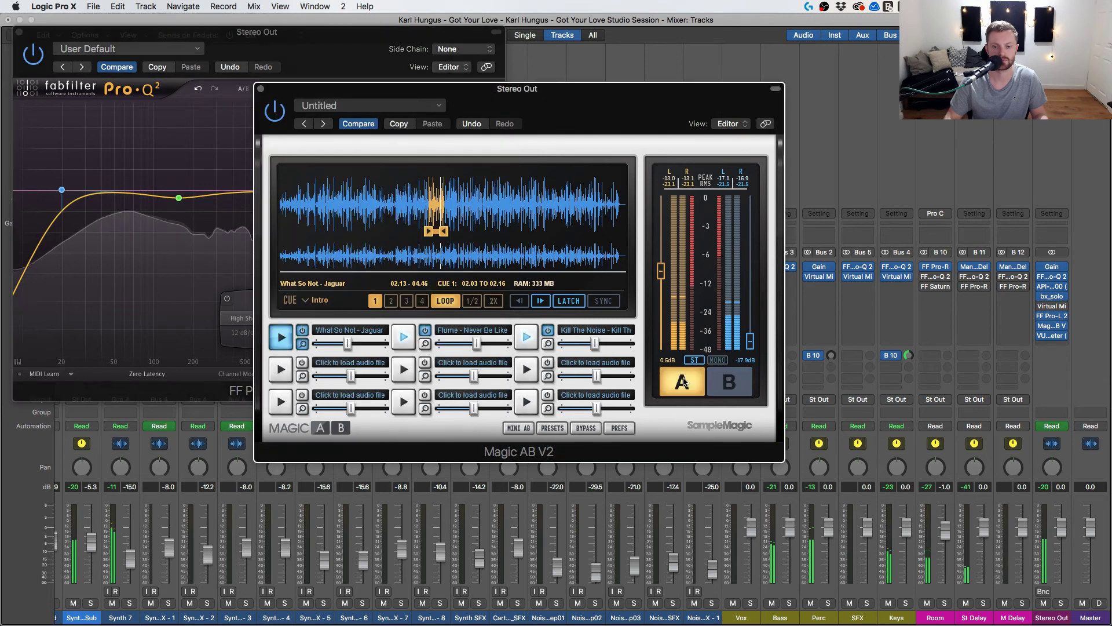
left_click(367, 39)
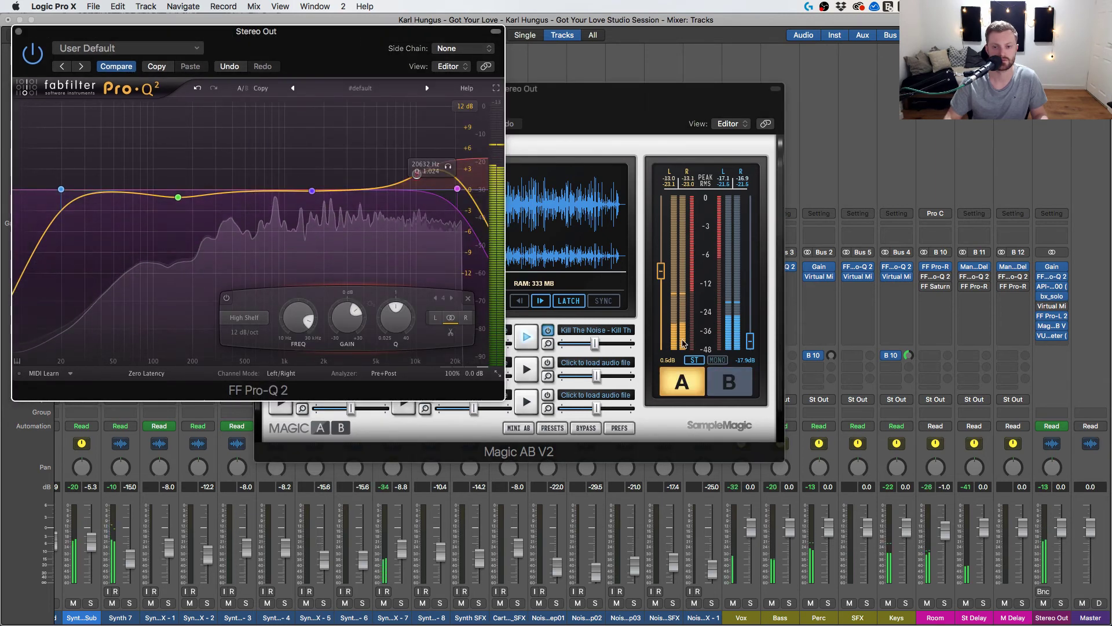
left_click(681, 383)
left_click(681, 383)
left_click(682, 382)
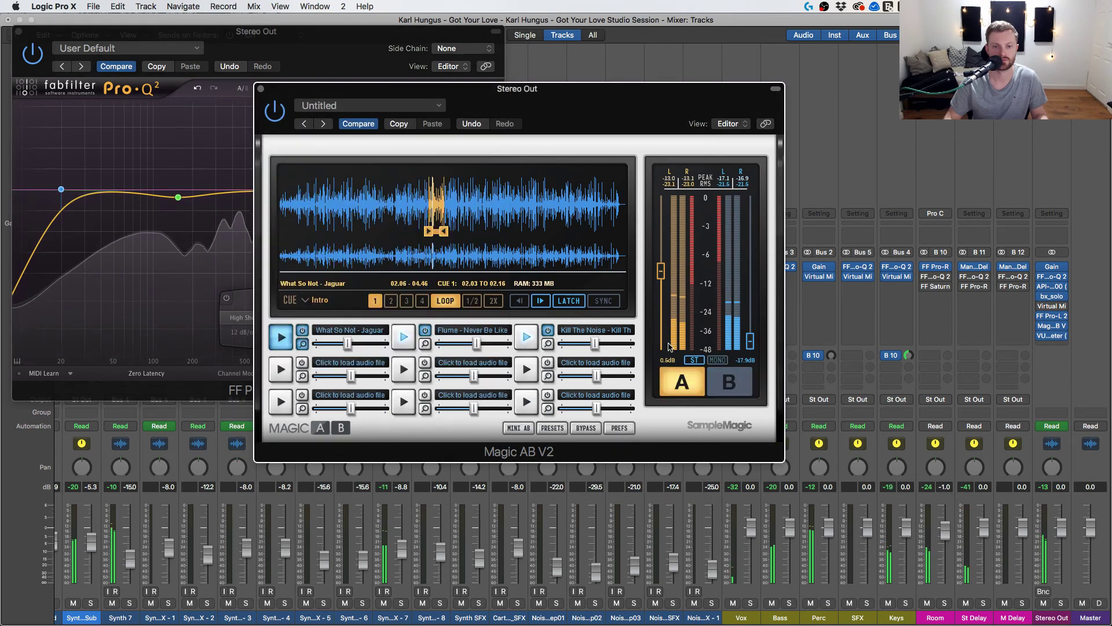
Close the Pro-Q 2 EQ and Magic AB windows.
left_click_drag(550, 89, 743, 89)
left_click(401, 182)
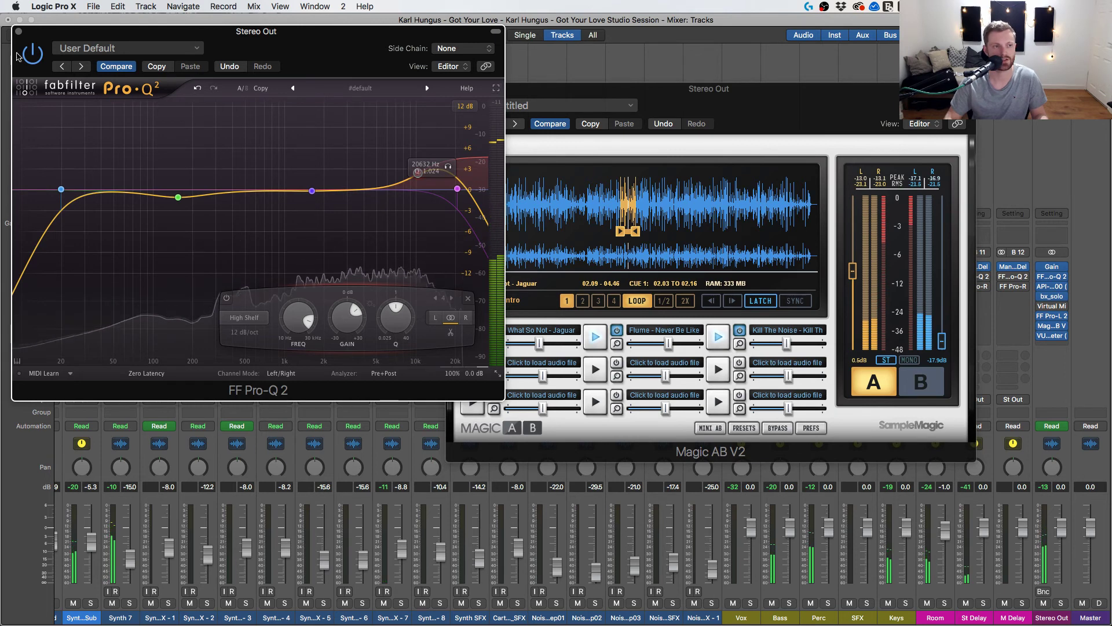
key("super+w")
left_click(452, 90)
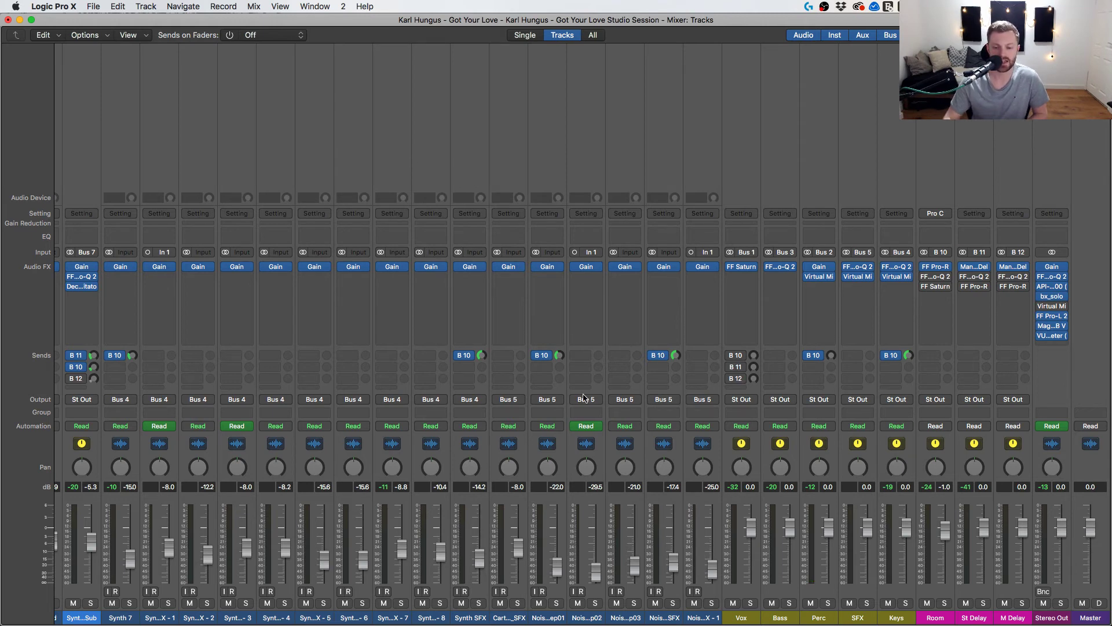
Select the SFX channel strip and inspect its FF Pro-Q 2 EQ.
scroll(584, 398, "left", 3)
scroll(584, 398, "right", 3)
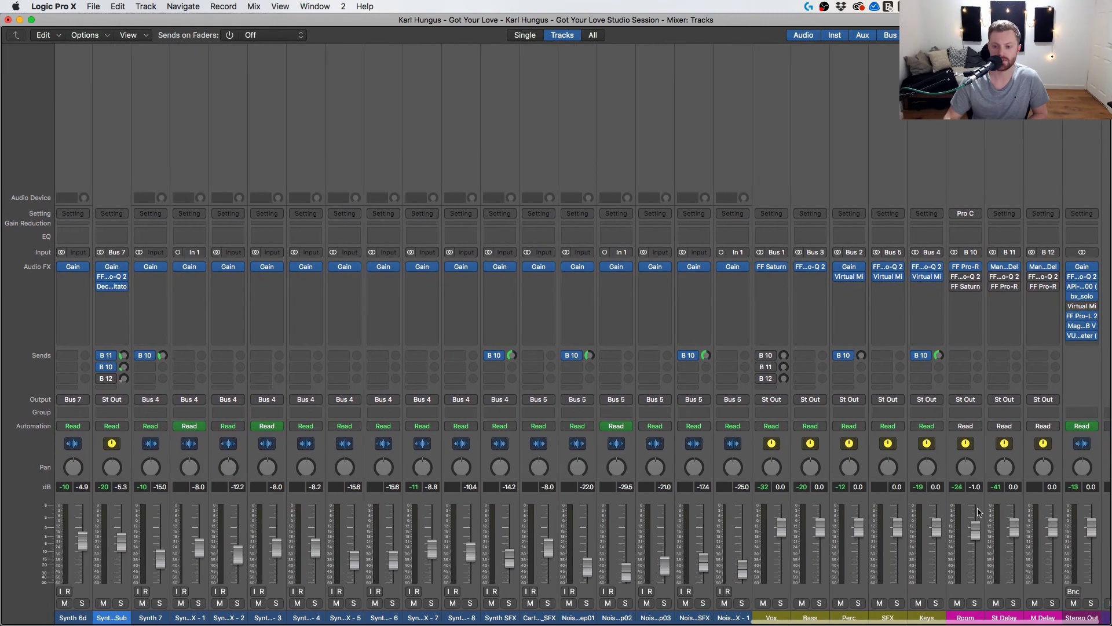
left_click(887, 588)
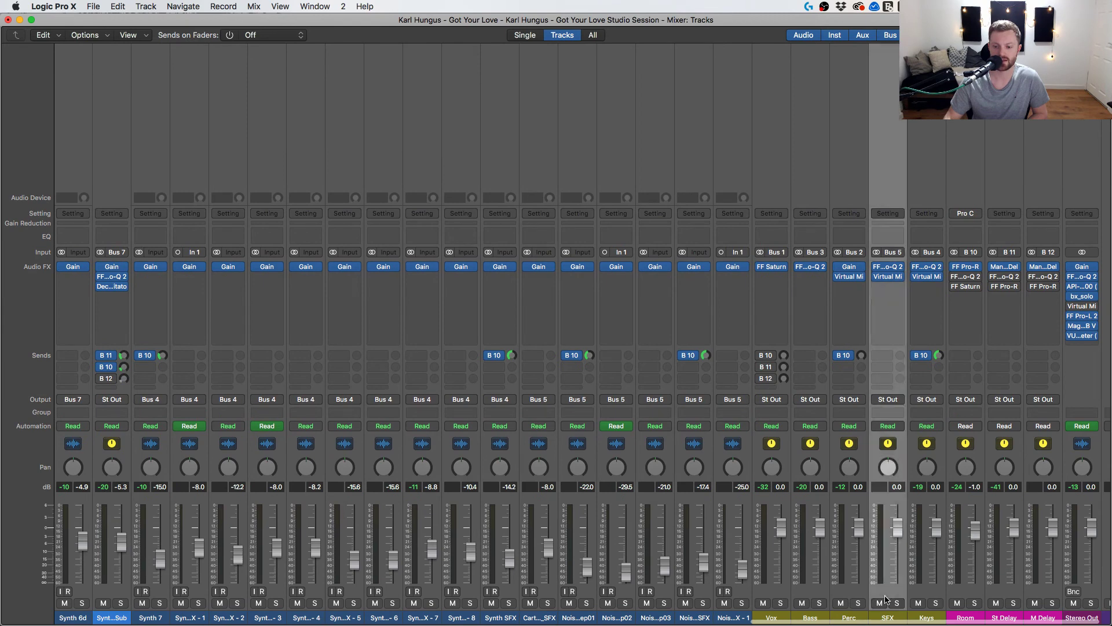
left_click(887, 266)
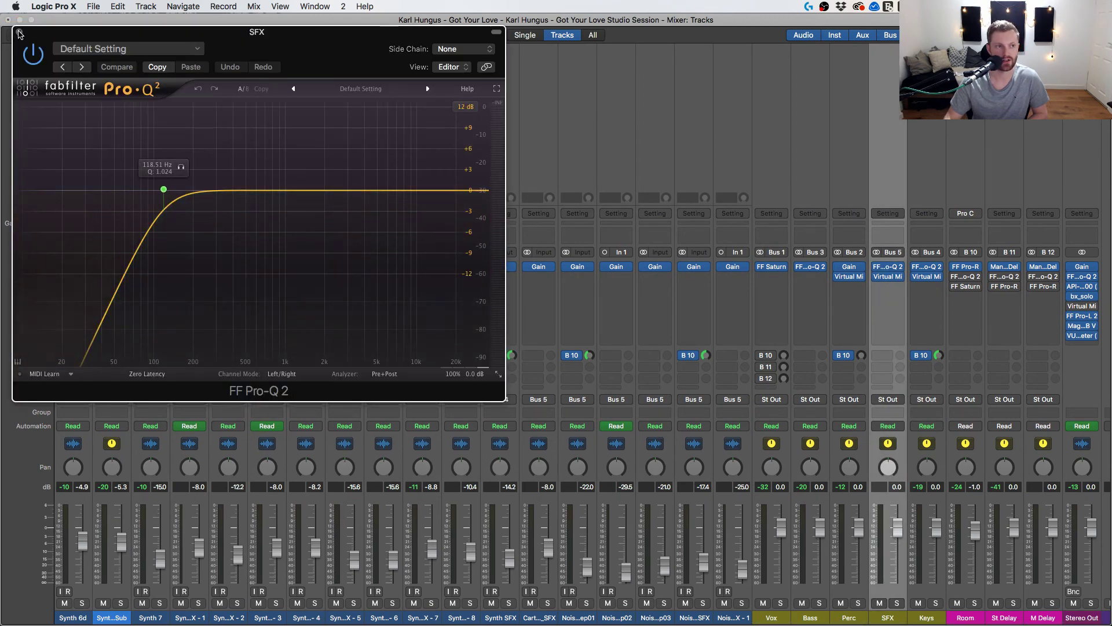
key("super+w")
Inspect the SFX Virtual Mix Rack, then close the mixer to return to the tracks.
left_click(888, 277)
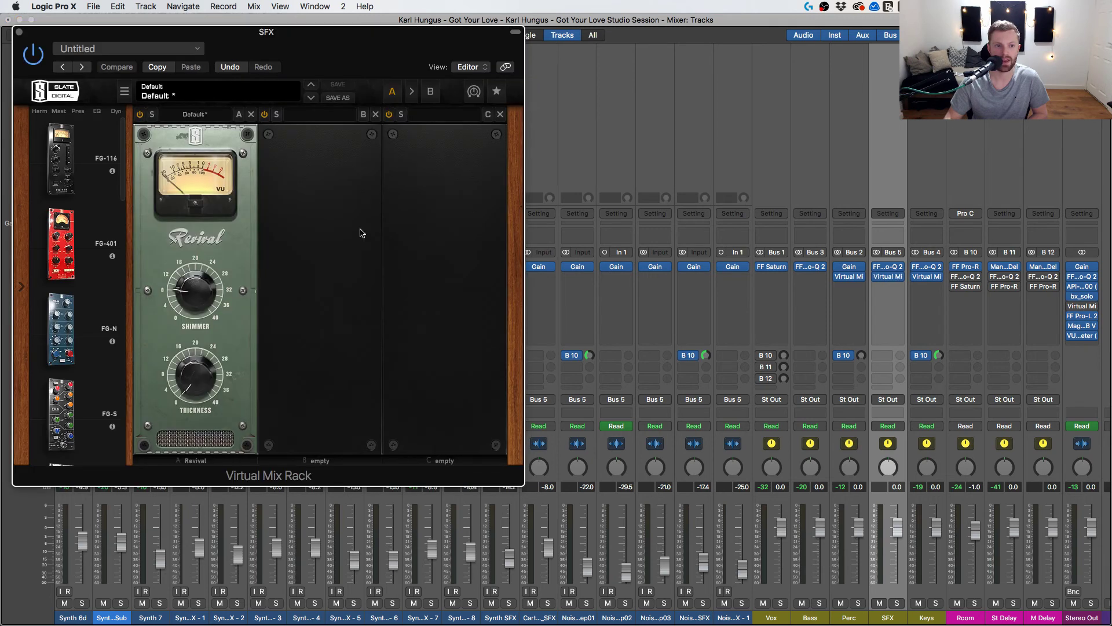
left_click(19, 31)
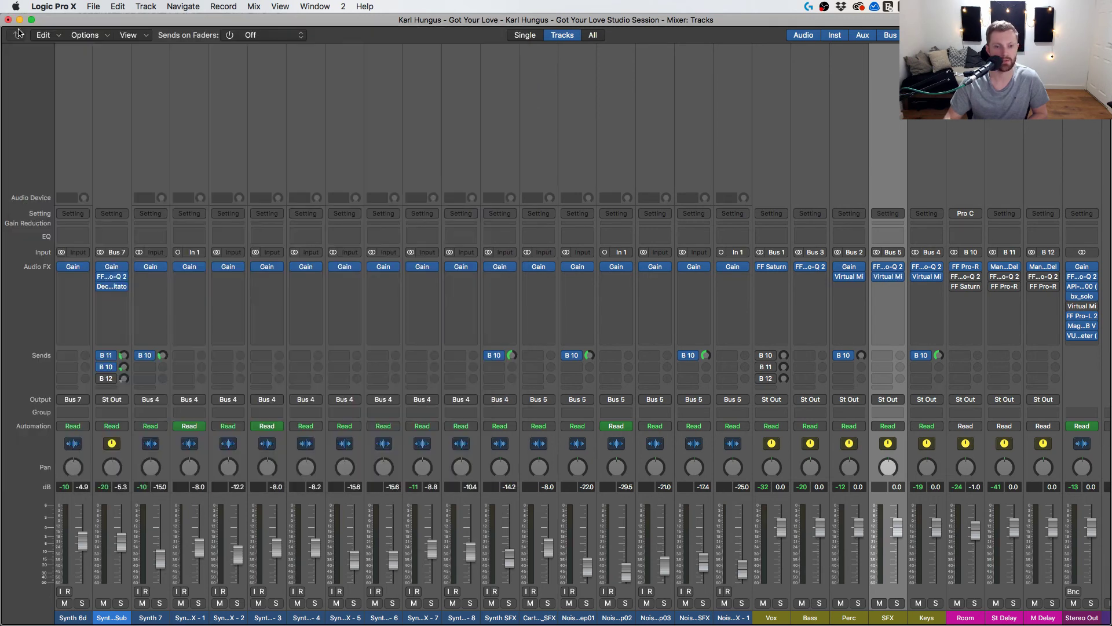
scroll(615, 323, "left", 5)
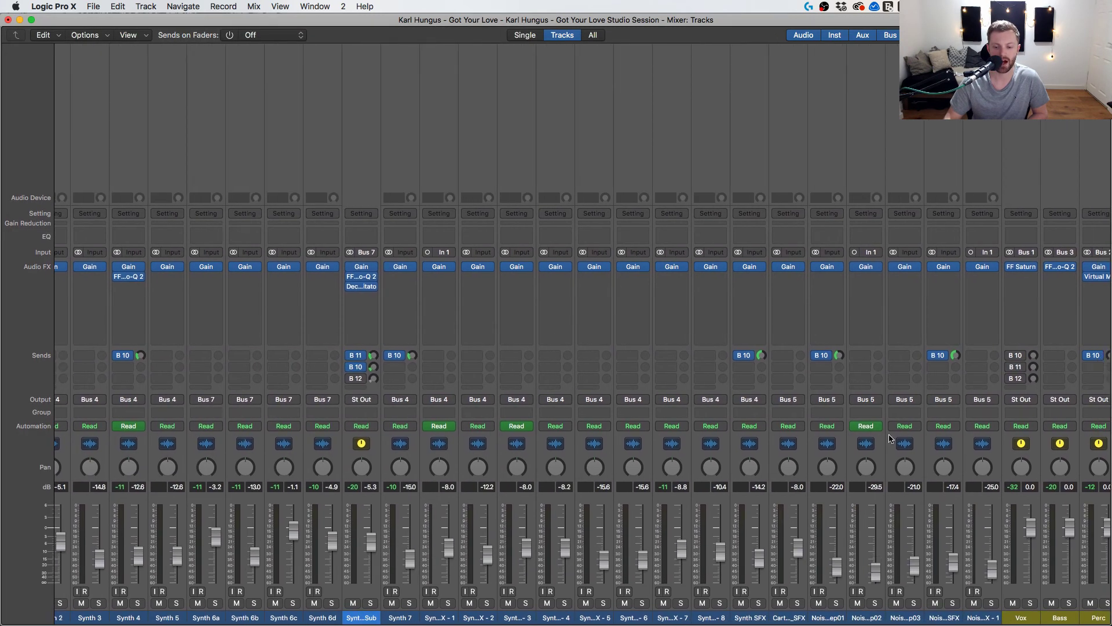
key("super+w")
scroll(645, 389, "down", 1)
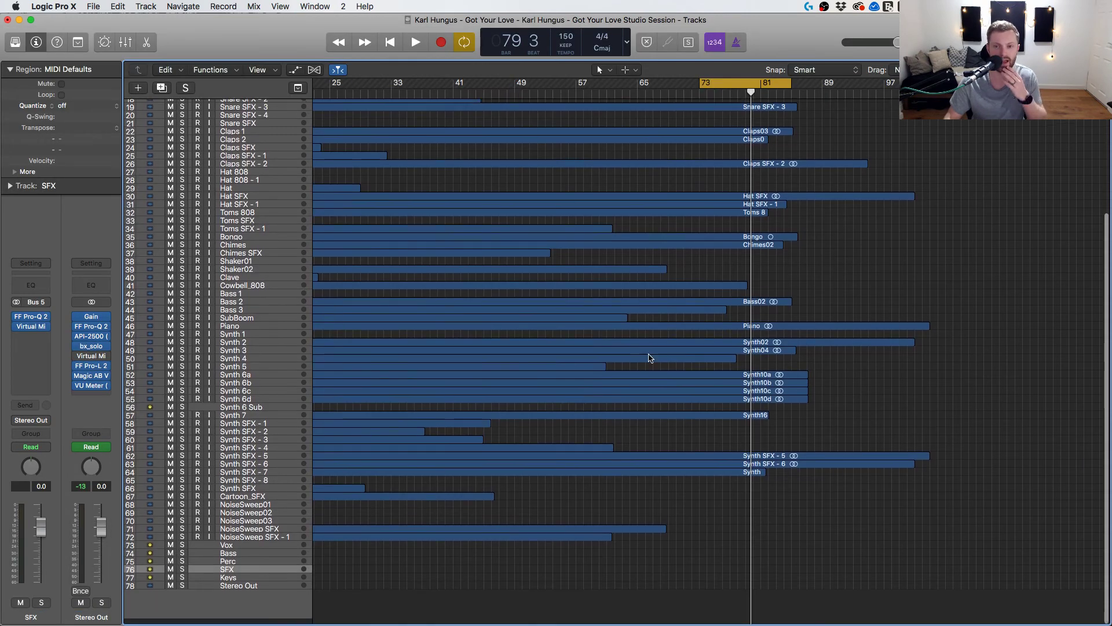
Turn cycle off, show volume automation, and select the last hit of NoiseSweep SFX - 1.
left_click(722, 87)
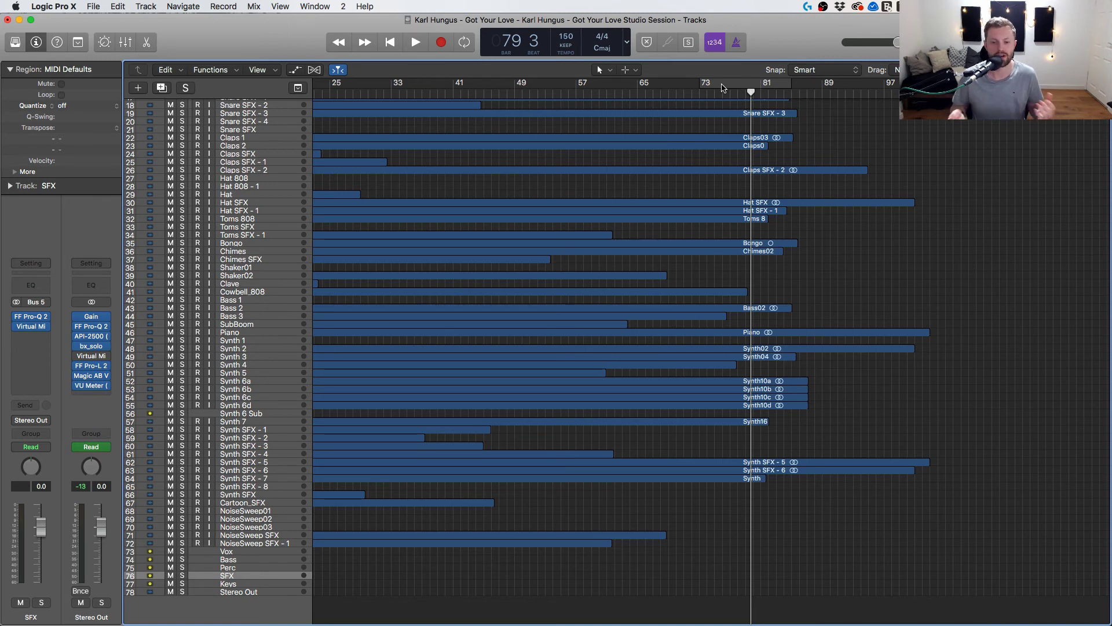
key("a")
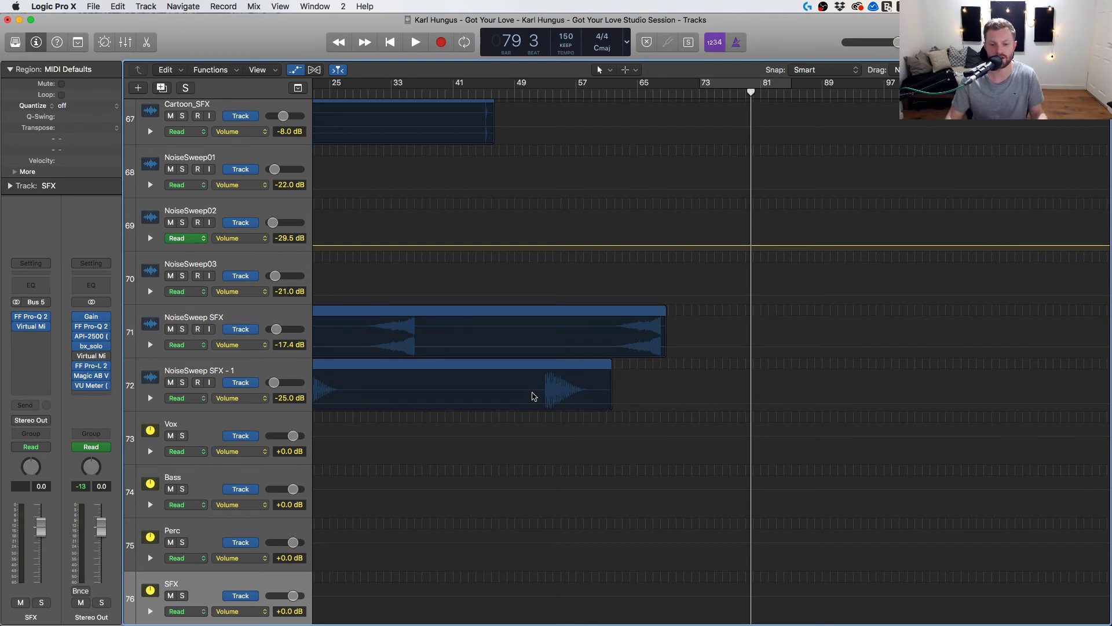
left_click_drag(531, 392, 614, 387)
scroll(587, 386, "left", 5)
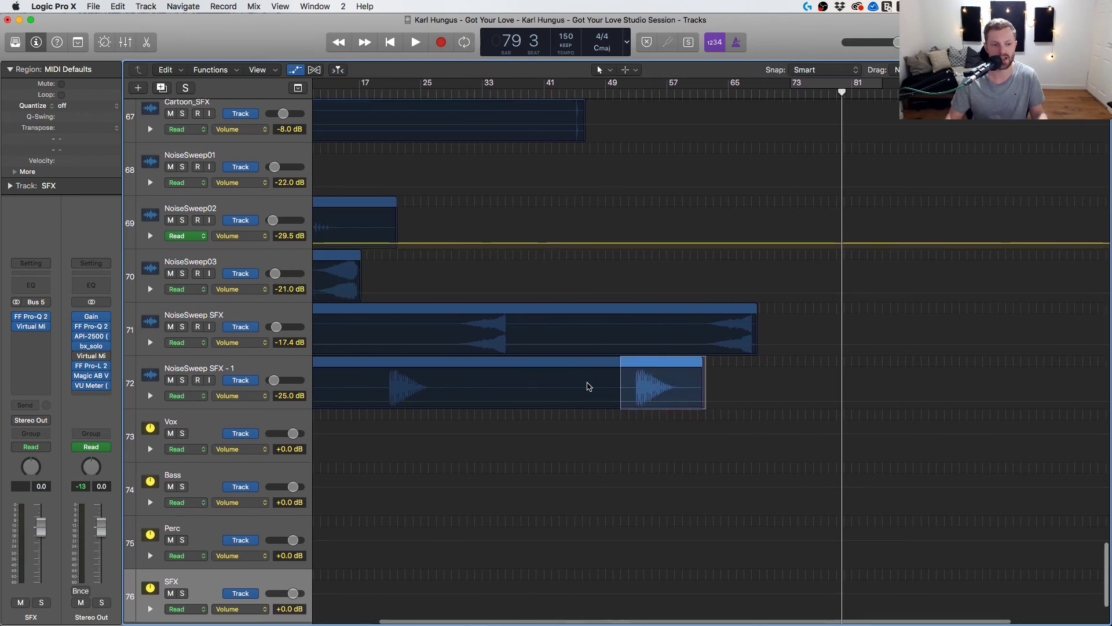
scroll(587, 386, "left", 1)
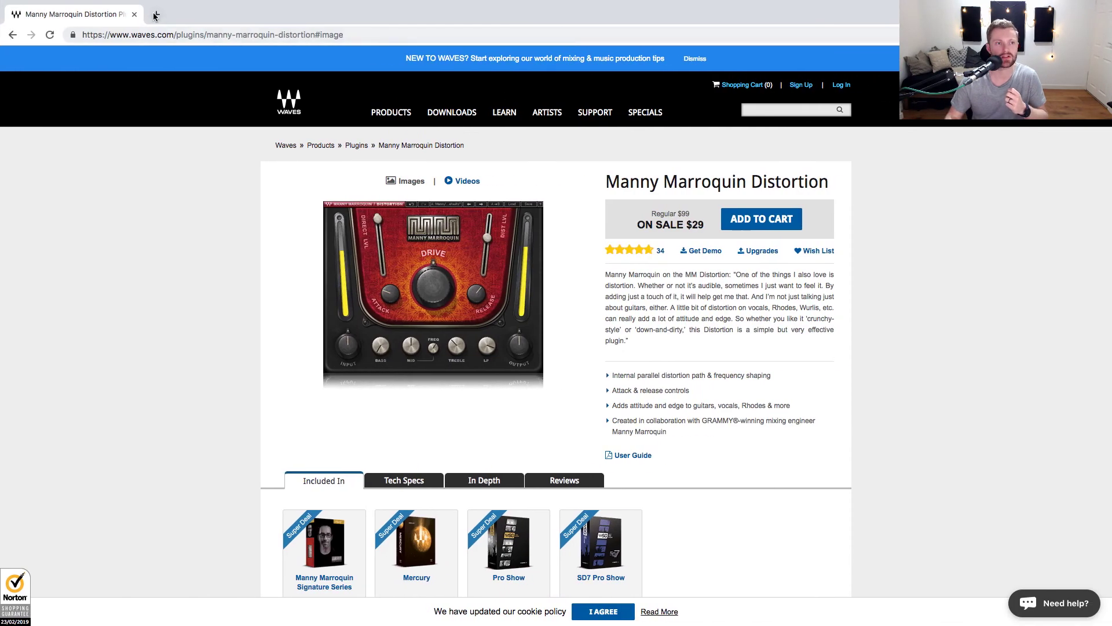
Load members.musicianonamission.com in a new browser tab.
left_click(154, 14)
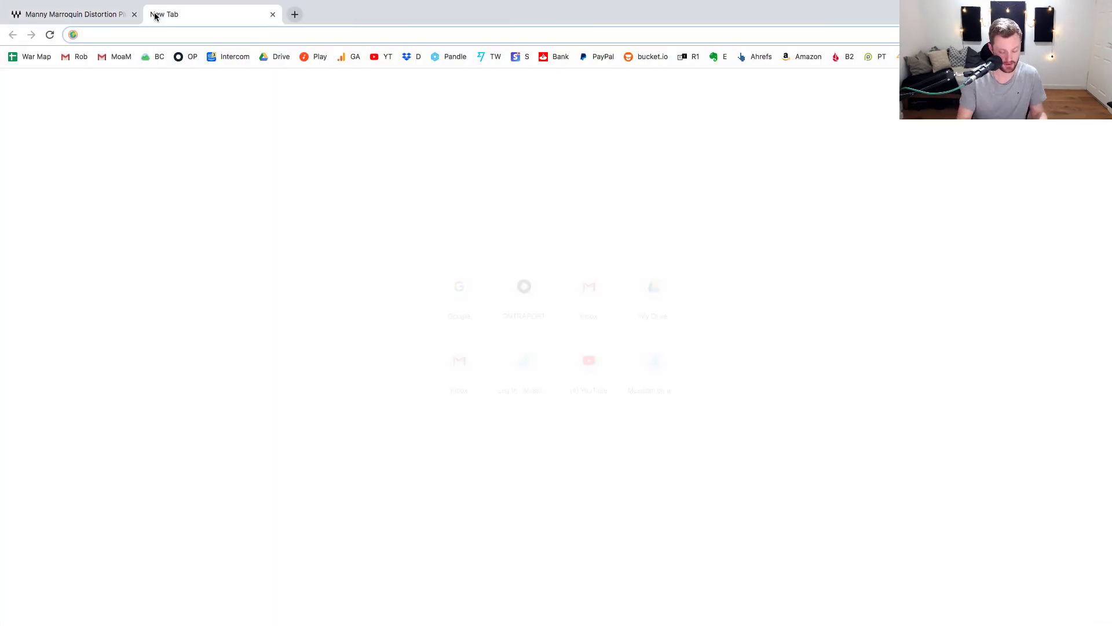
type("members.musicianonamission.com")
key("Return")
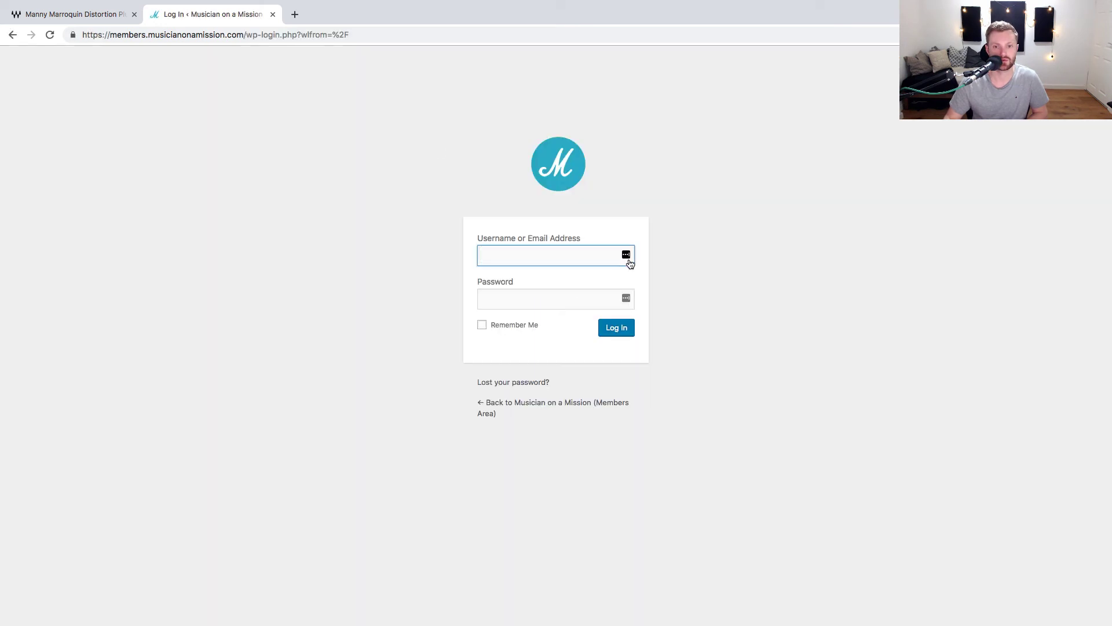
Log in with the account username and password.
left_click(628, 257)
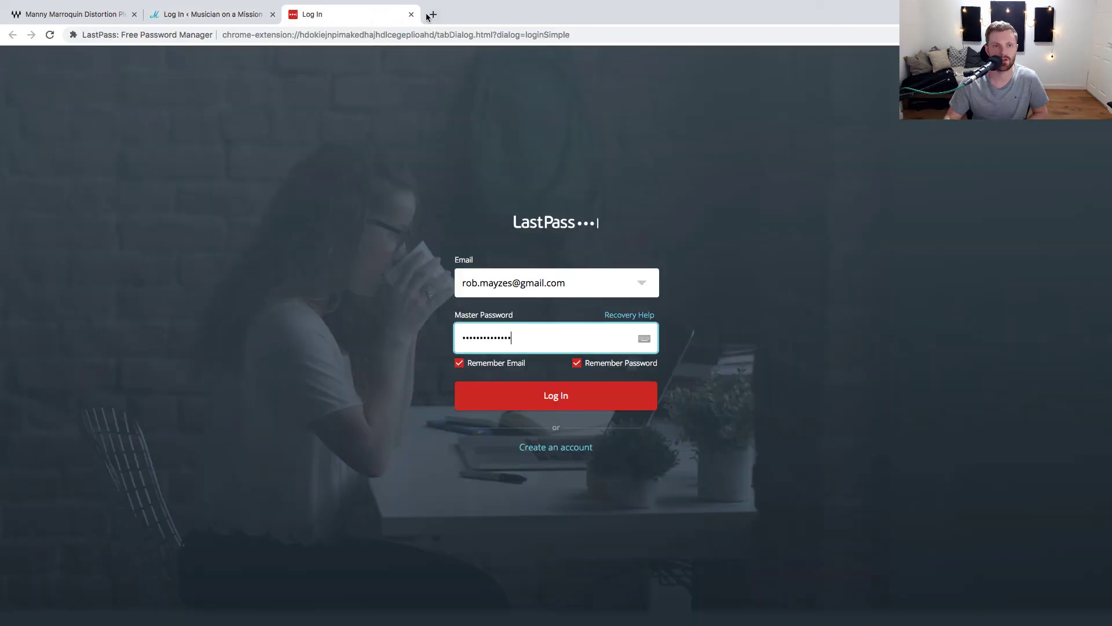
left_click(410, 15)
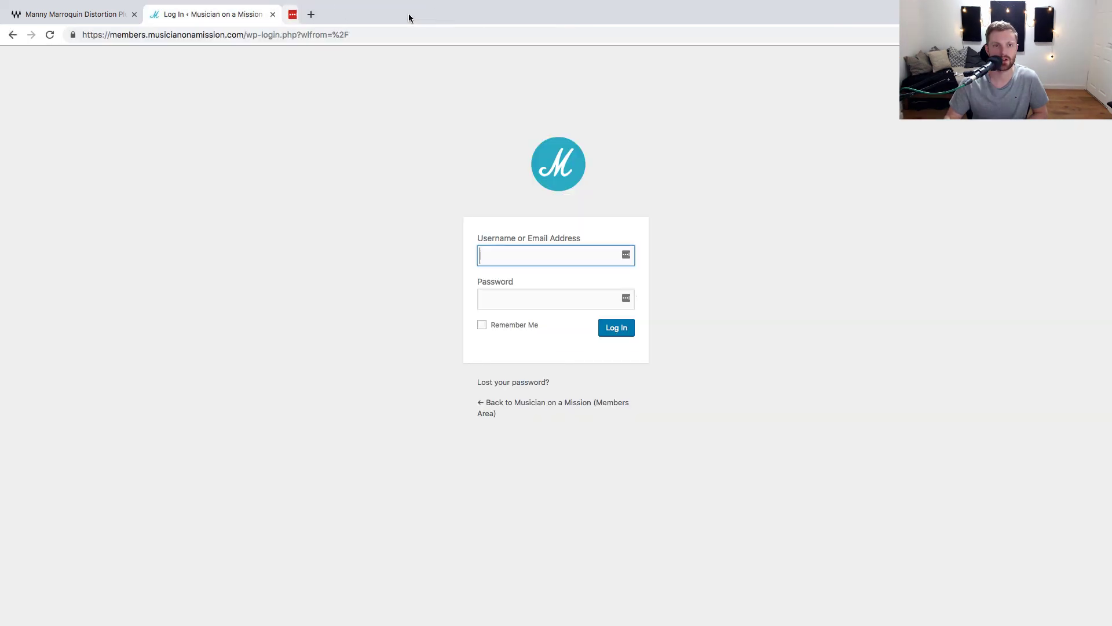
type("robmayzes")
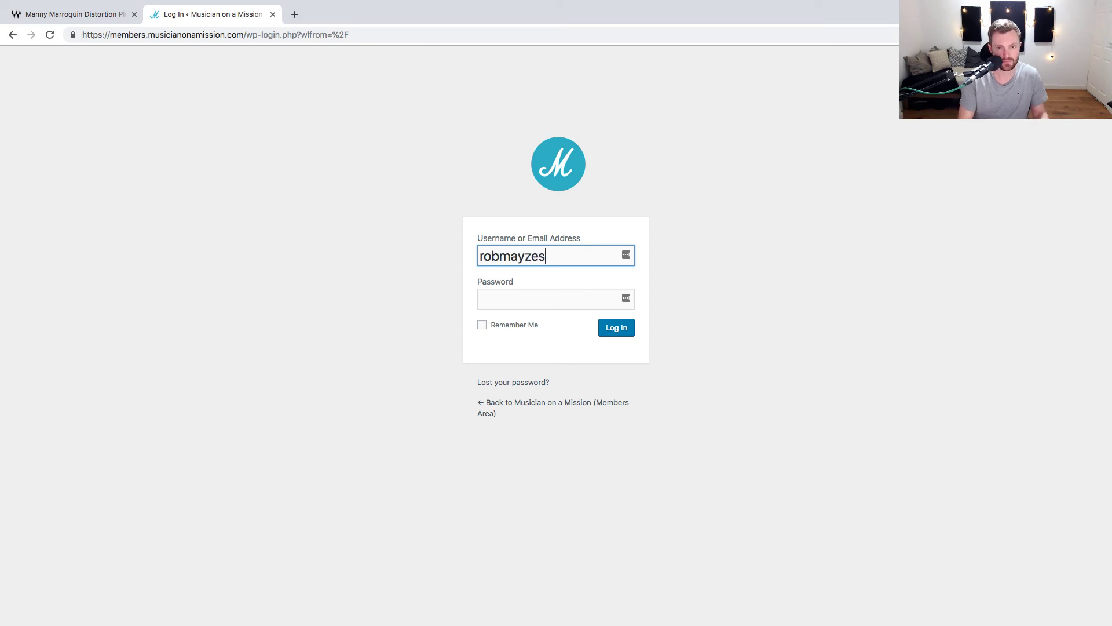
key("Tab")
type("**********")
key("Return")
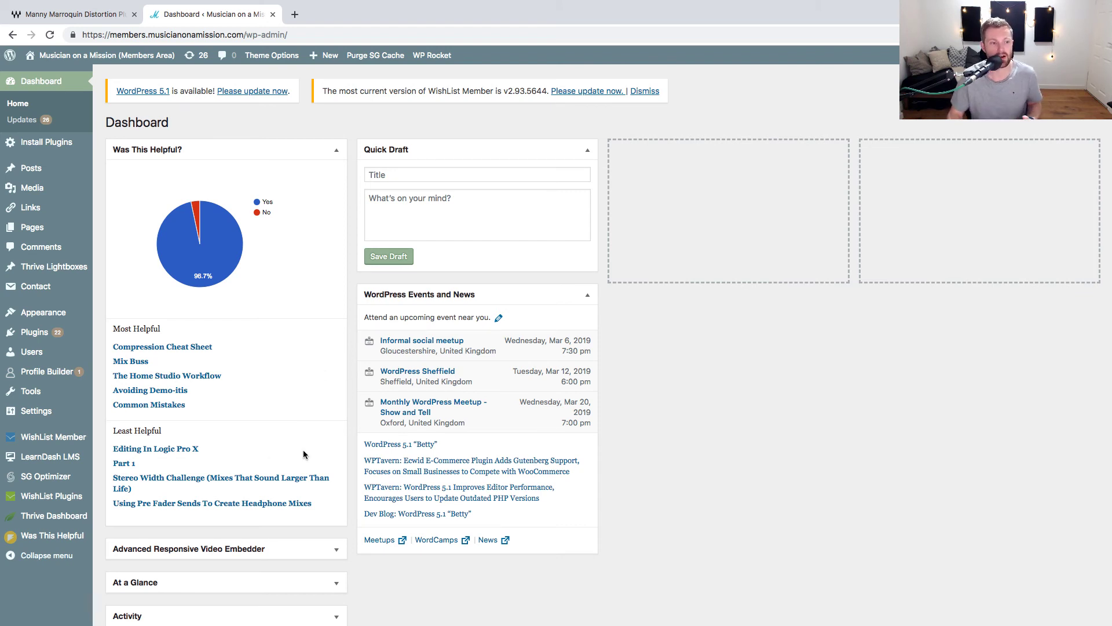
From the members home page, search the lessons for 'references'.
left_click(155, 55)
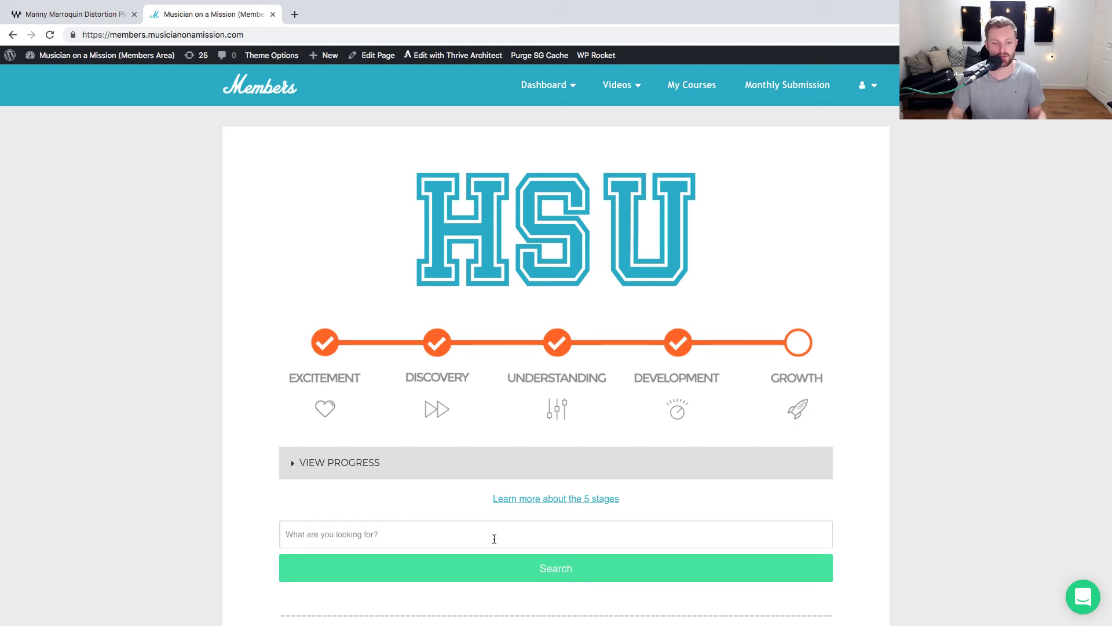
type("references")
key("Return")
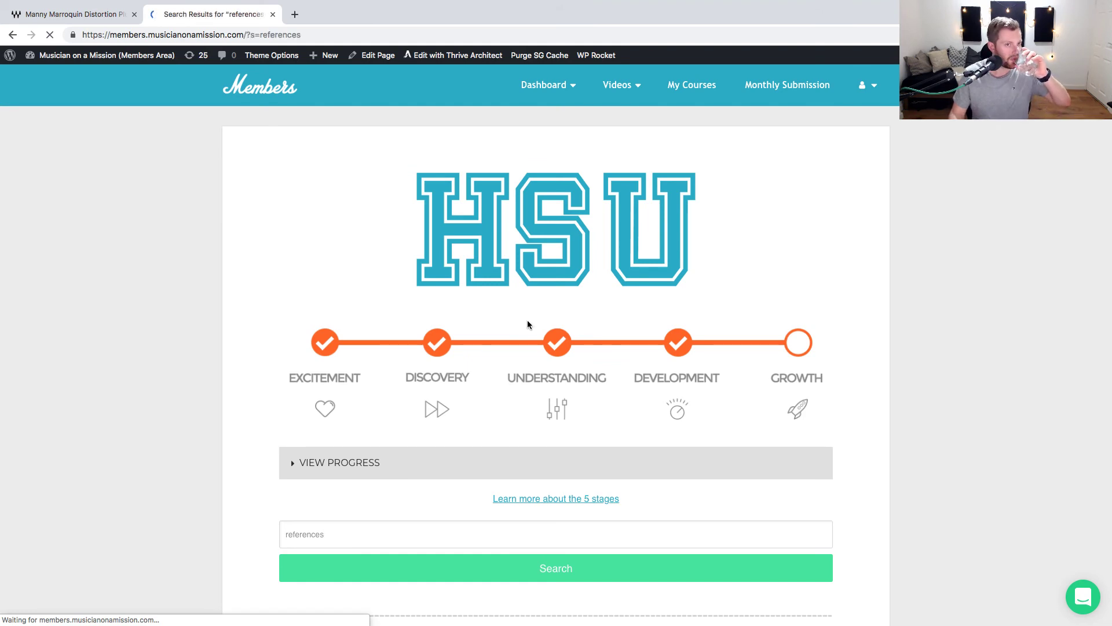
Scroll through the 'references' search results for the references lessons.
scroll(530, 325, "down", 1)
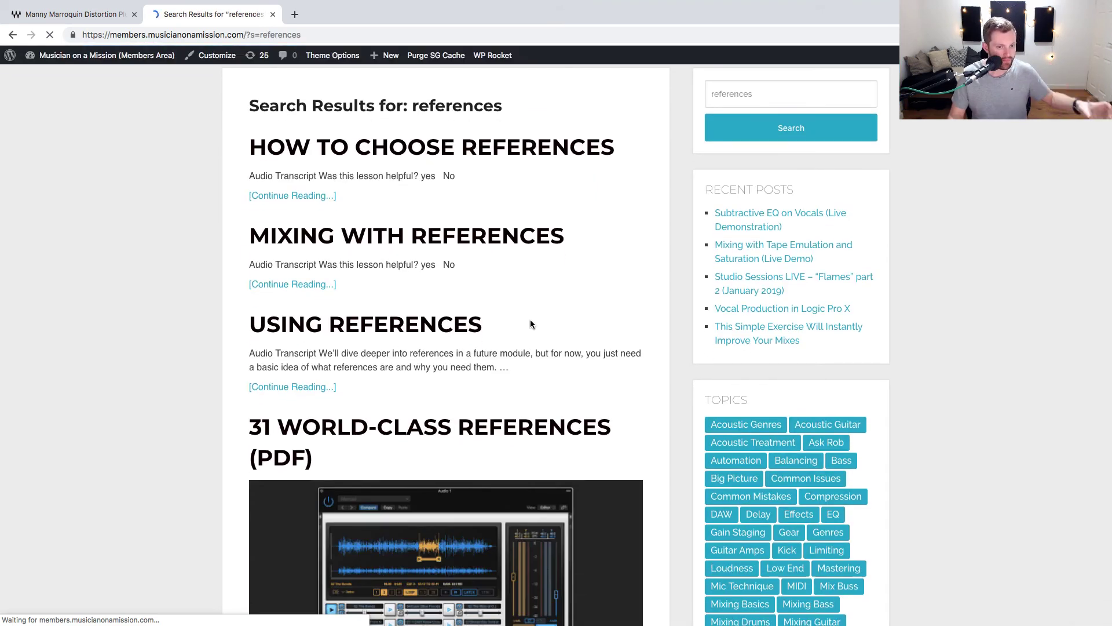
scroll(530, 325, "down", 7)
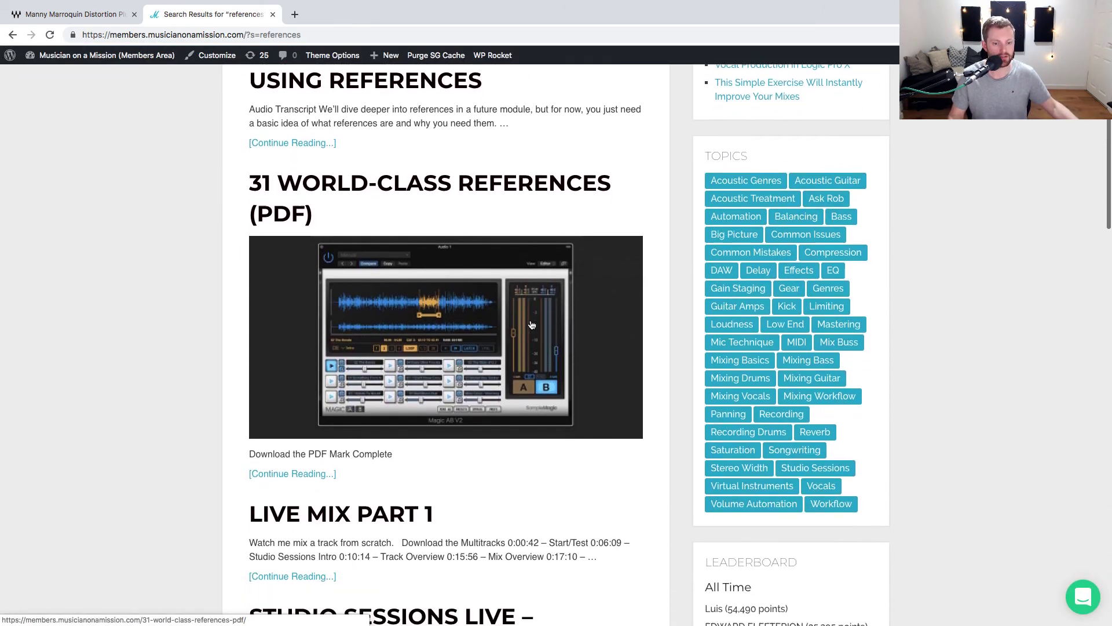
scroll(530, 323, "down", 12)
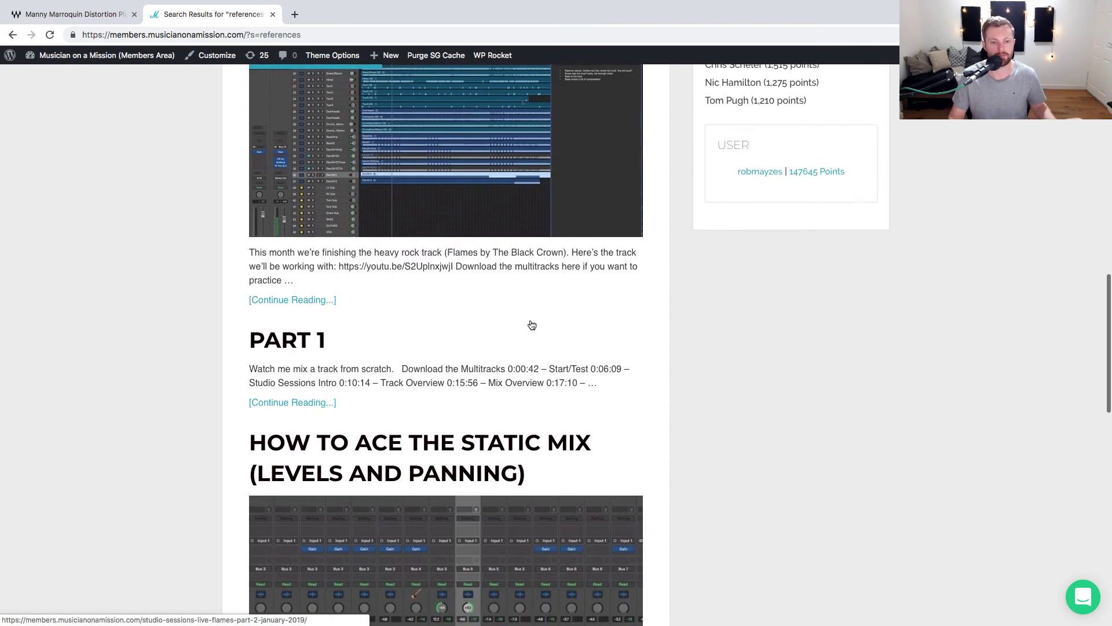
scroll(532, 324, "down", 8)
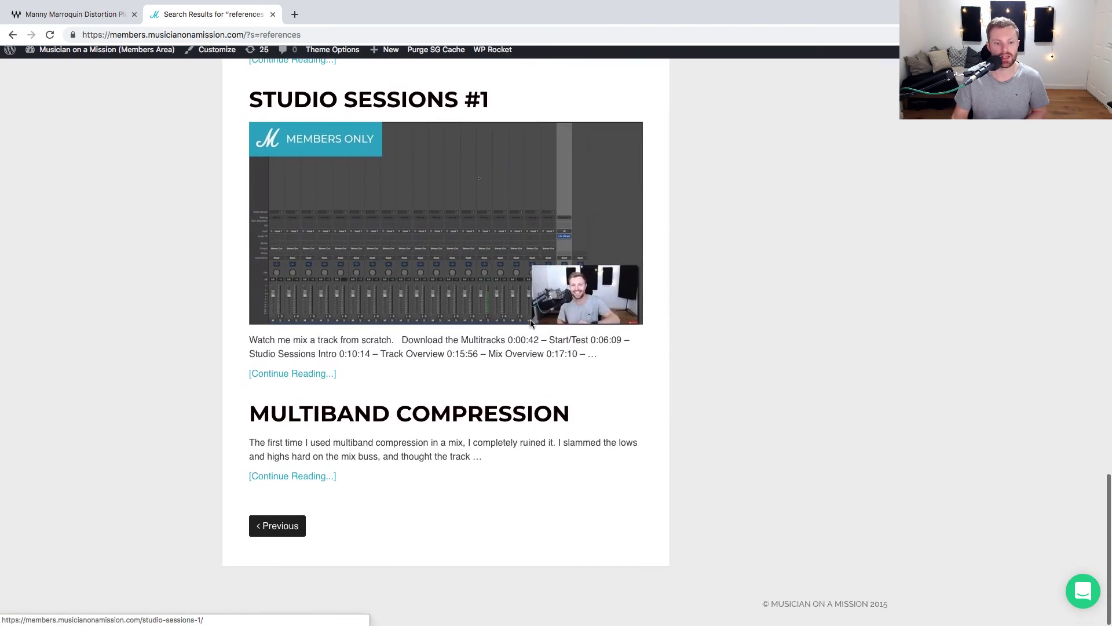
scroll(532, 323, "up", 6)
scroll(530, 323, "up", 20)
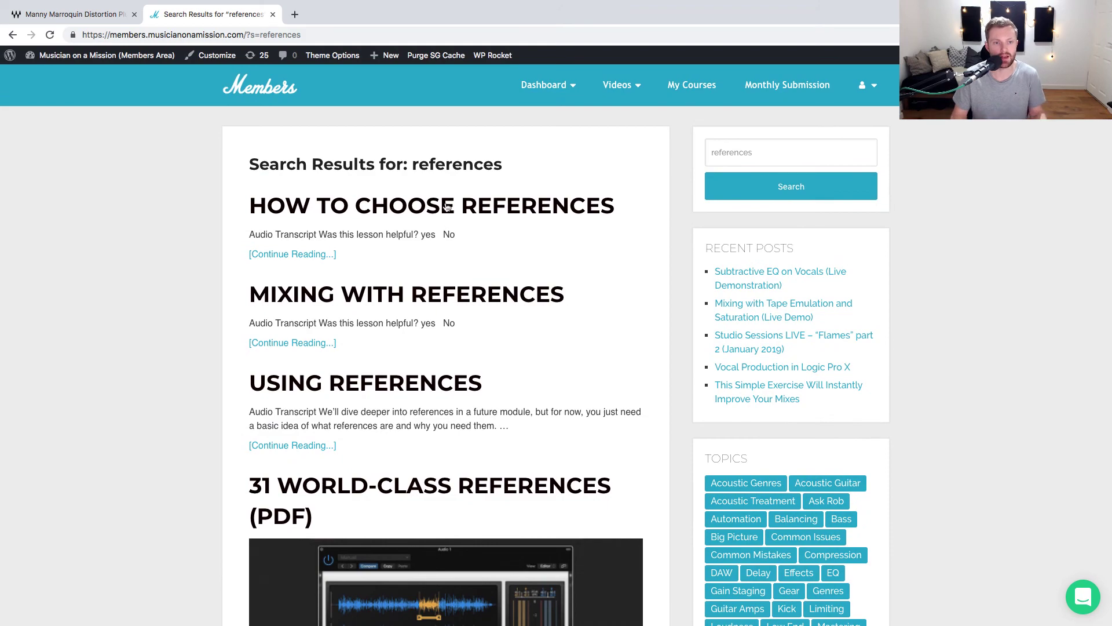
scroll(439, 344, "down", 8)
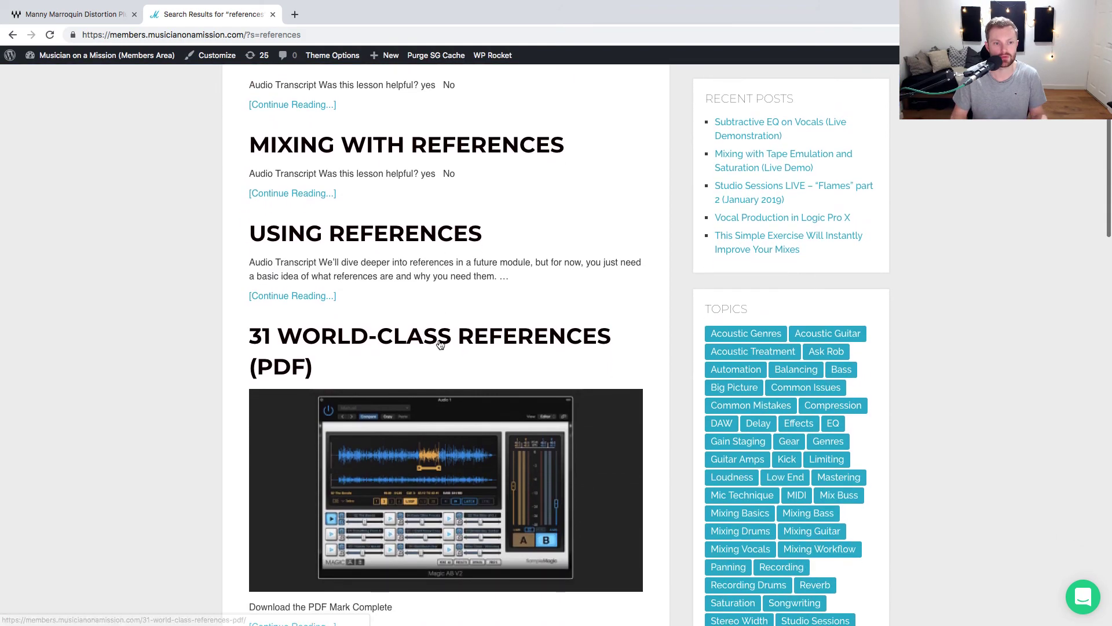
scroll(441, 345, "down", 10)
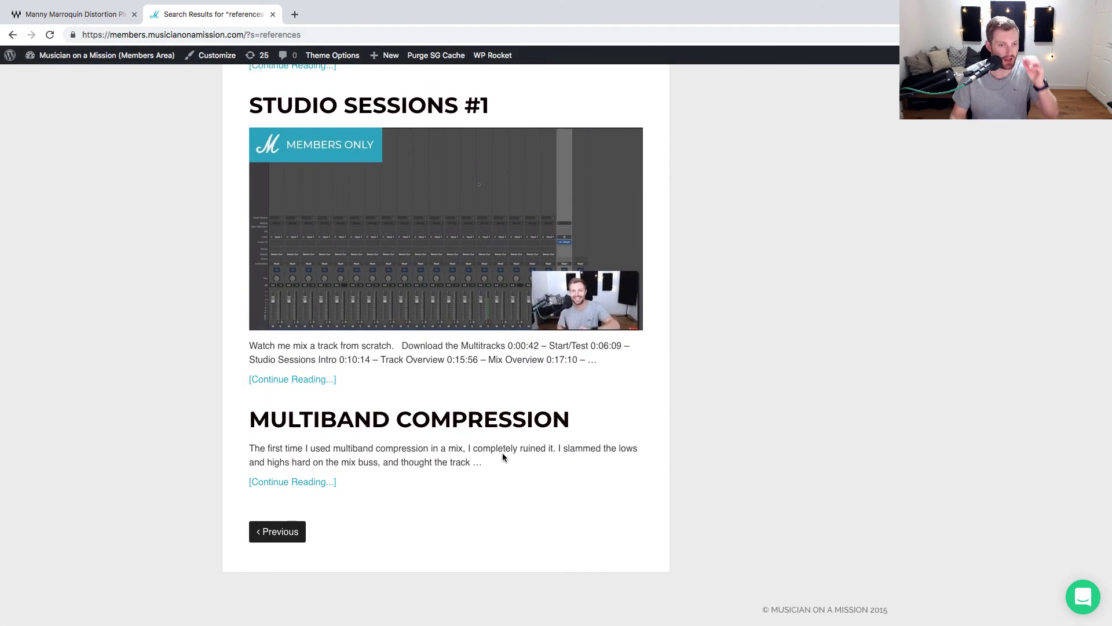
scroll(502, 453, "up", 20)
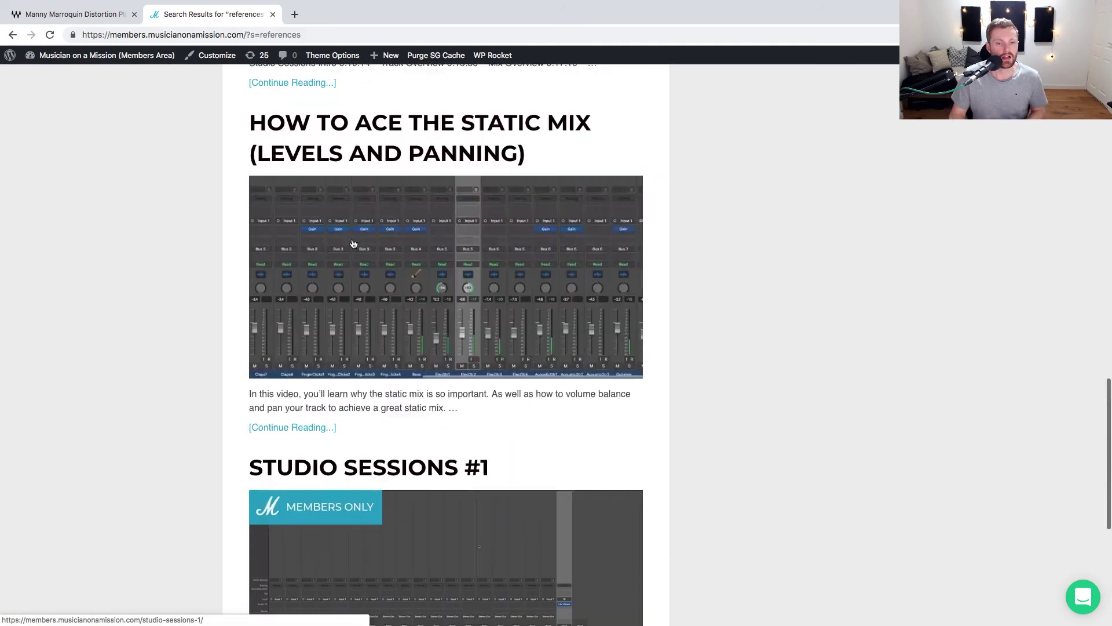
Select the NoiseSweep SFX track in Logic, then return to the browser results.
key("ctrl+Left")
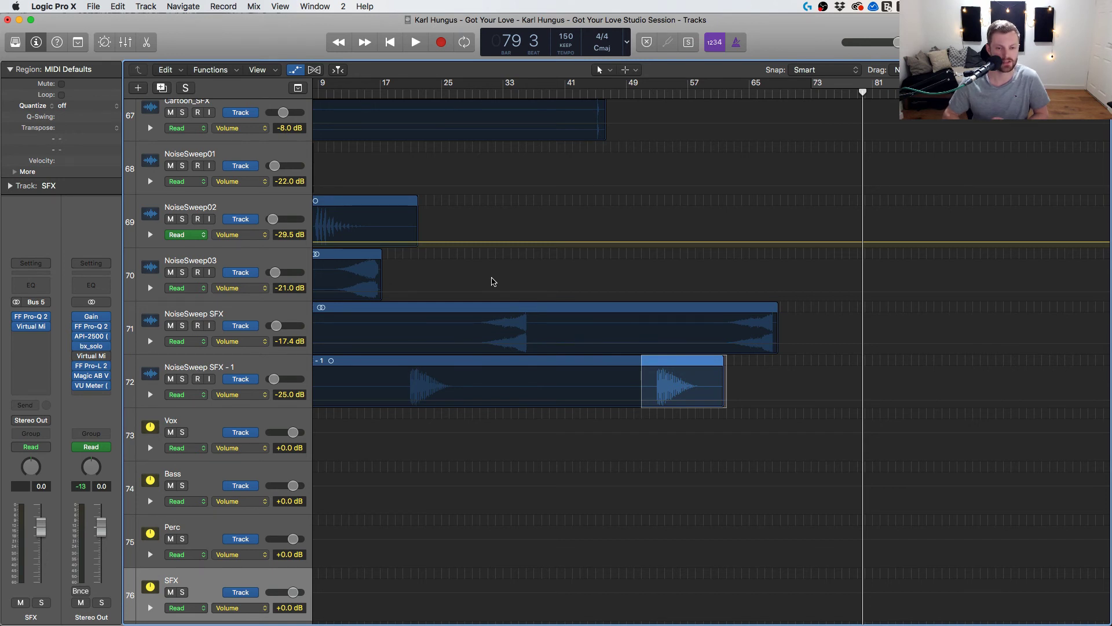
left_click(279, 314)
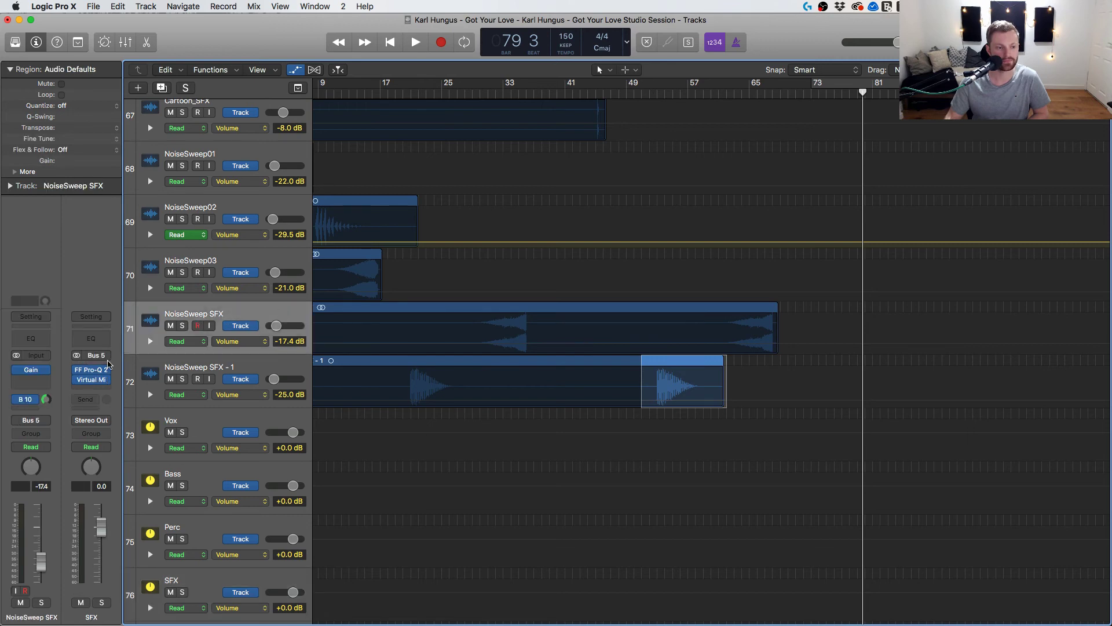
key("super+Tab")
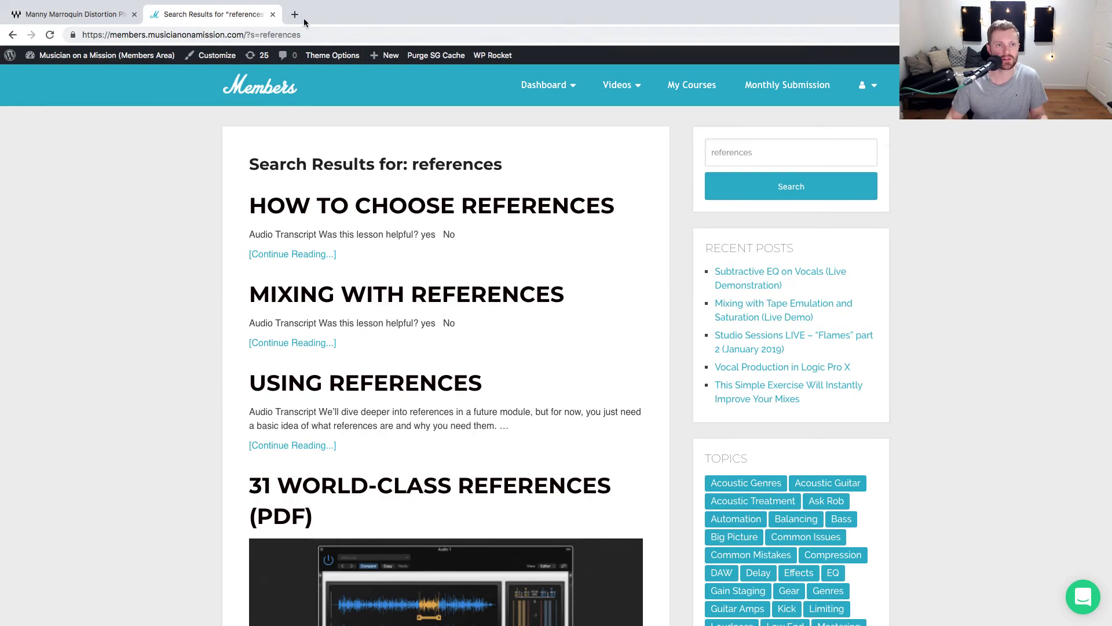
Search for 'output pulse sweeps' in a new Chrome tab.
left_click(298, 17)
type("output")
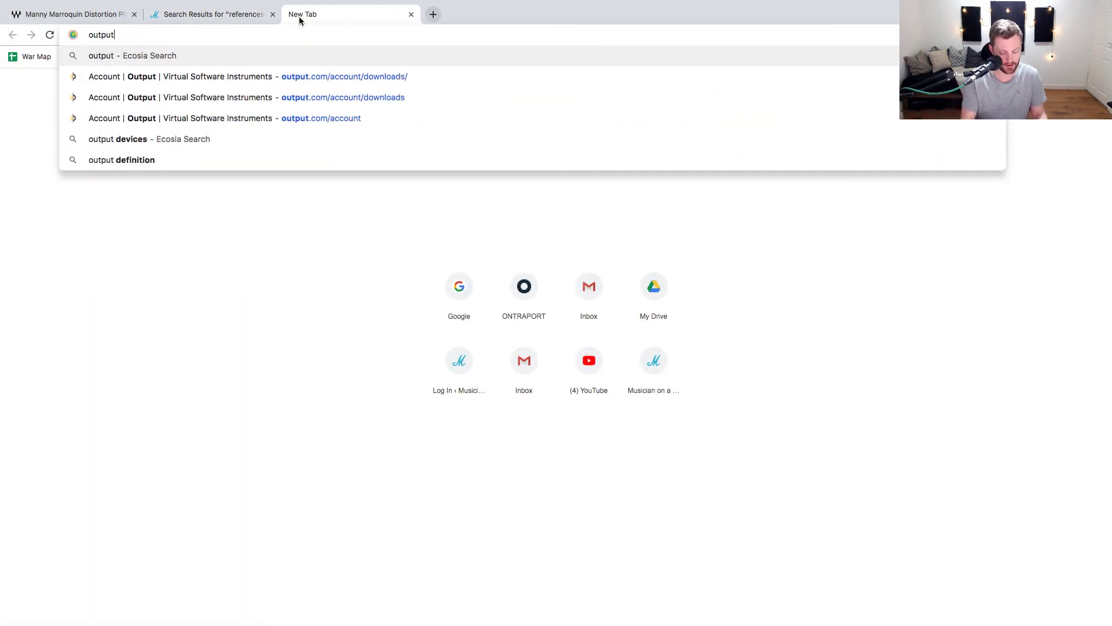
type(" pulse sweeps")
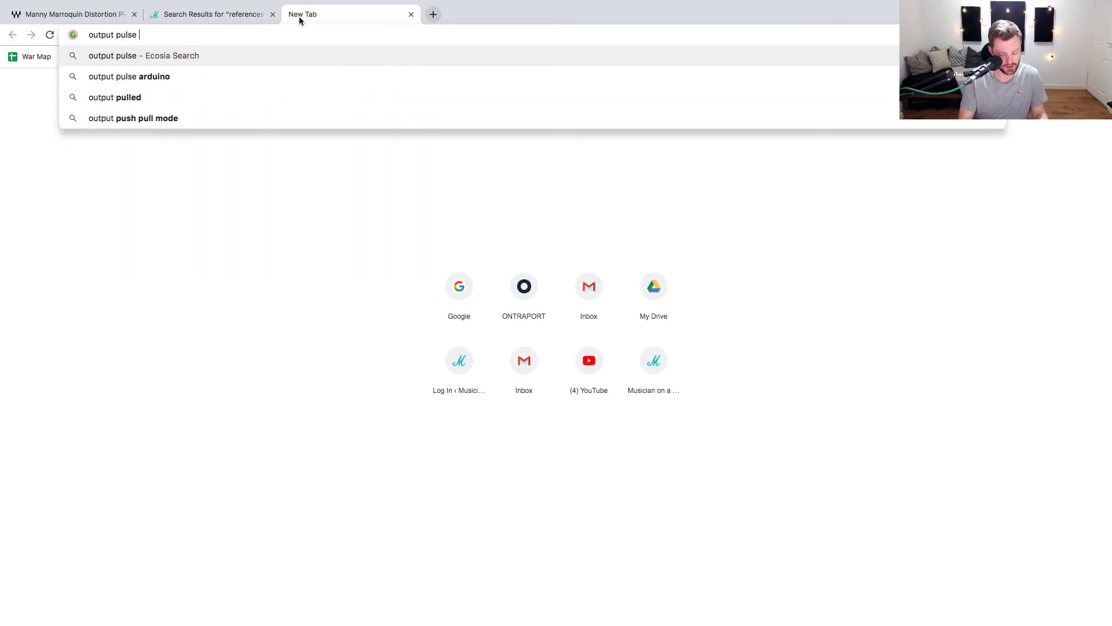
key("Return")
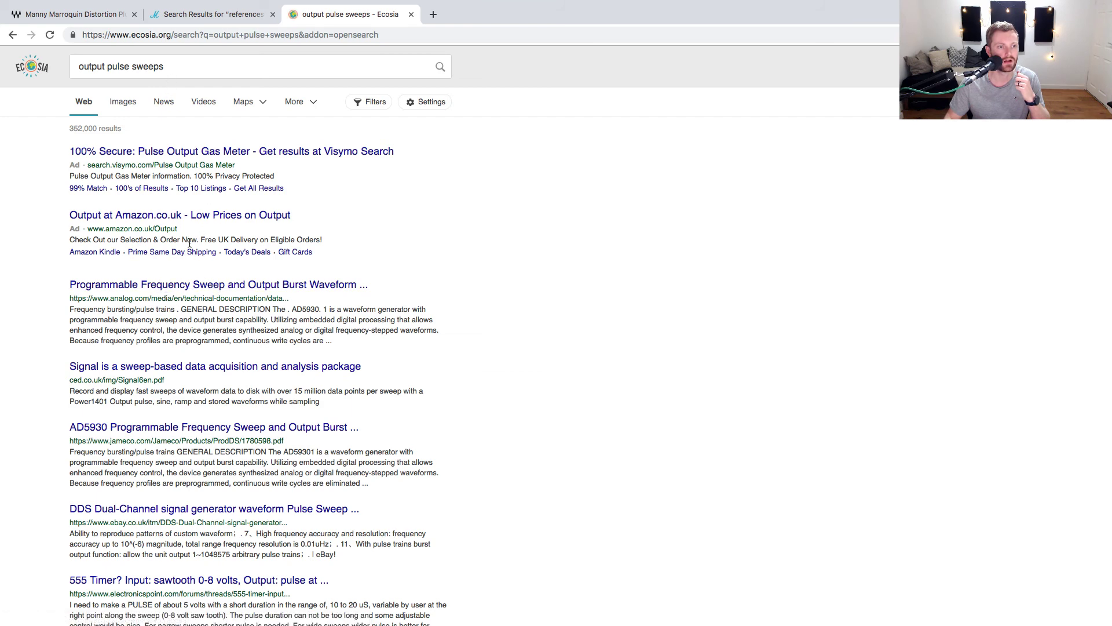
Go to output.com and scroll through the homepage's Exhale, Arcade and bundle offers.
left_click(220, 34)
type("output.com")
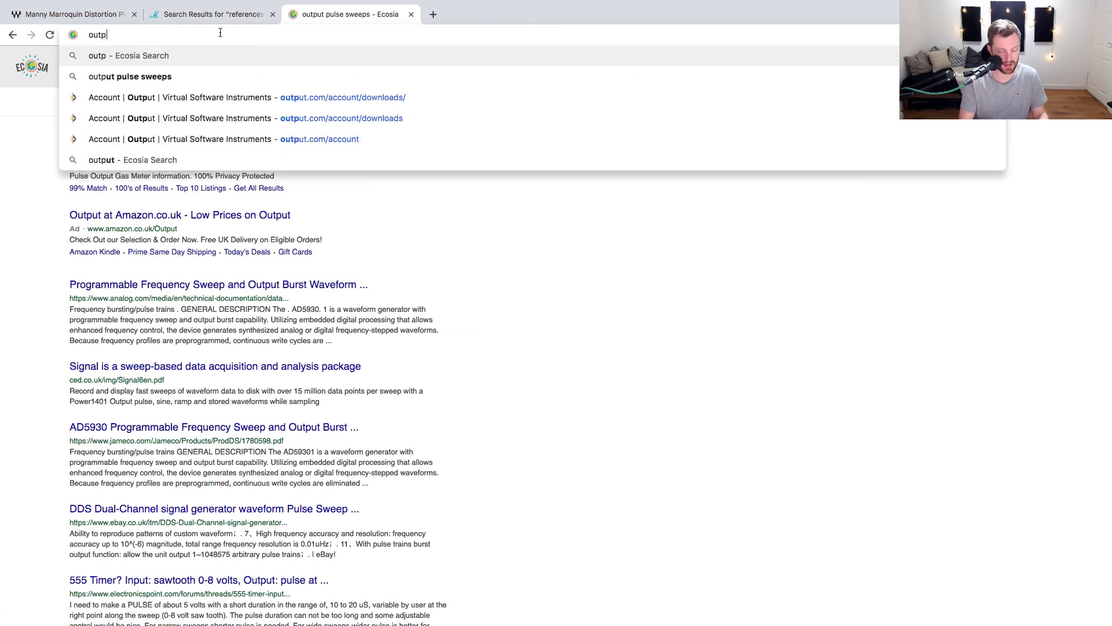
key("Return")
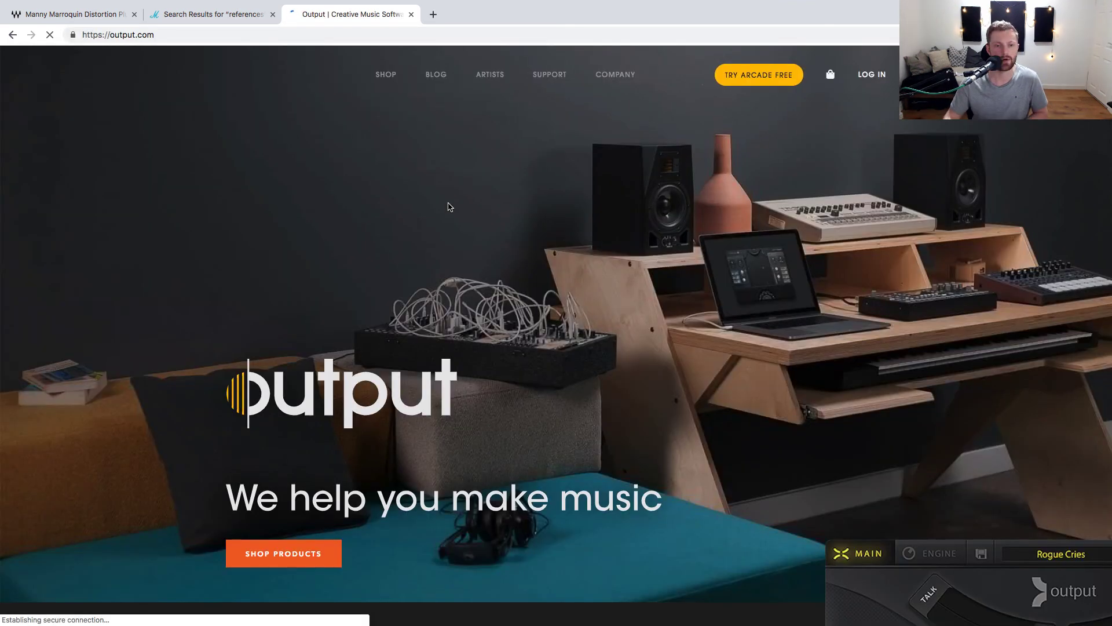
scroll(449, 206, "down", 10)
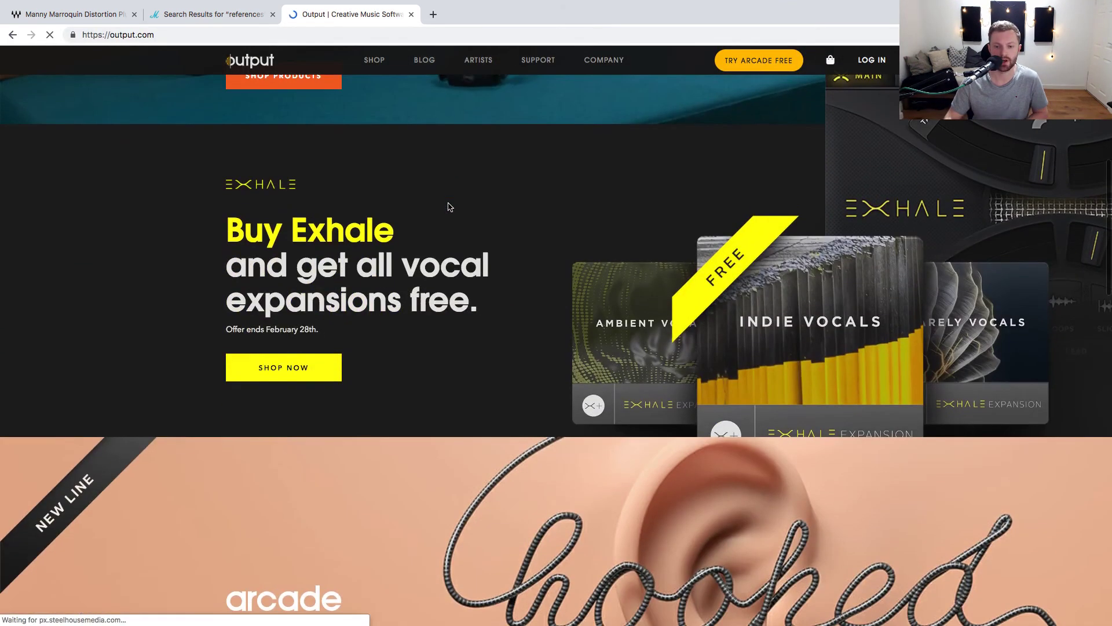
scroll(449, 207, "down", 9)
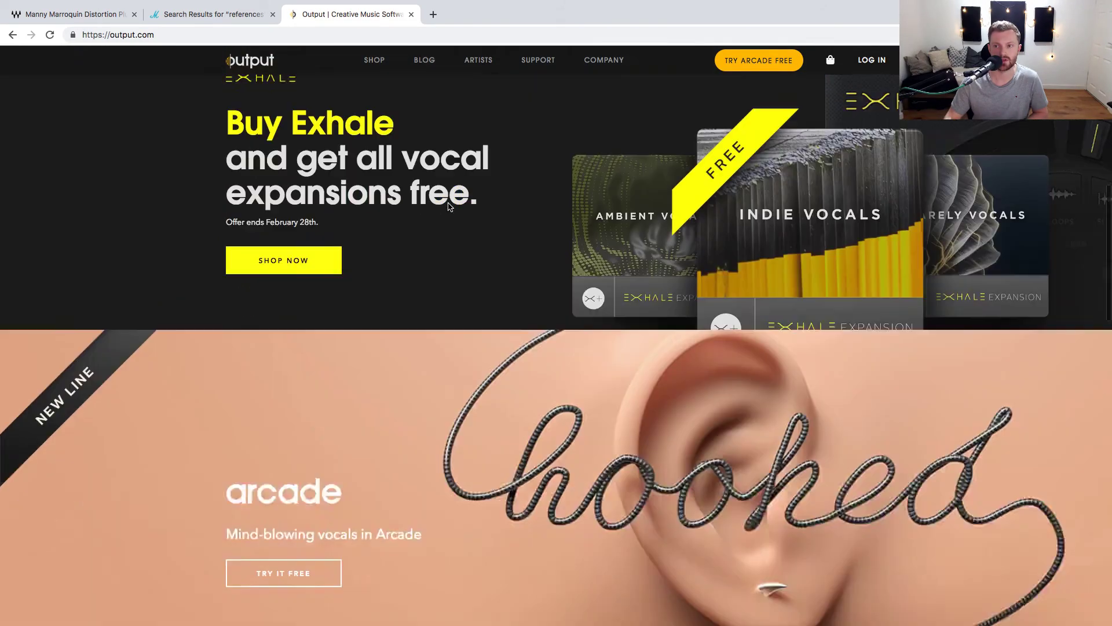
scroll(449, 207, "down", 10)
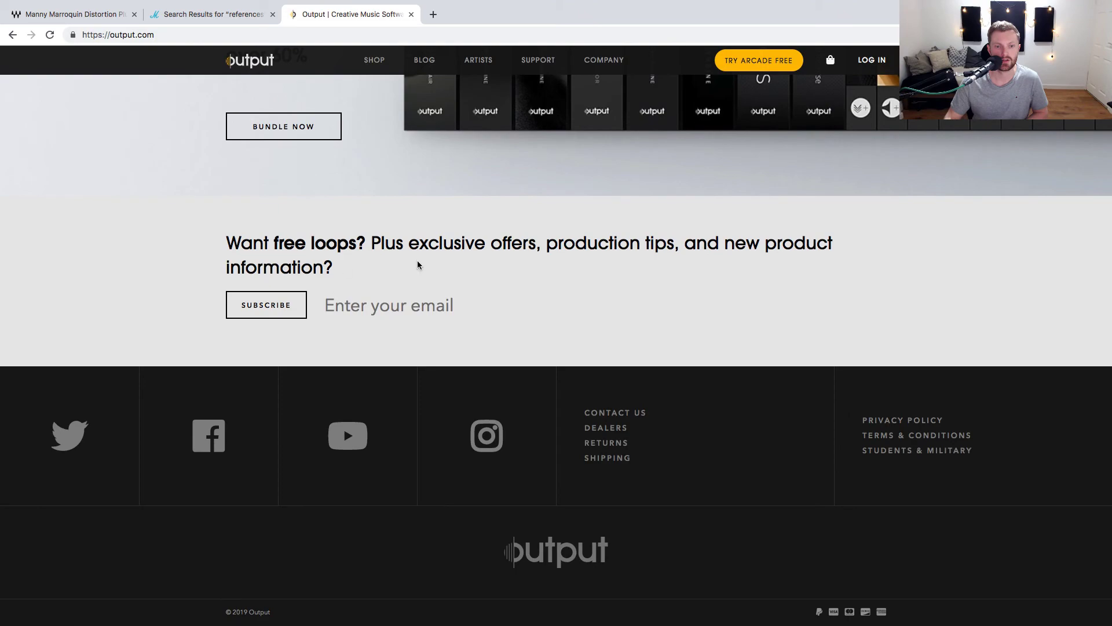
scroll(623, 272, "up", 20)
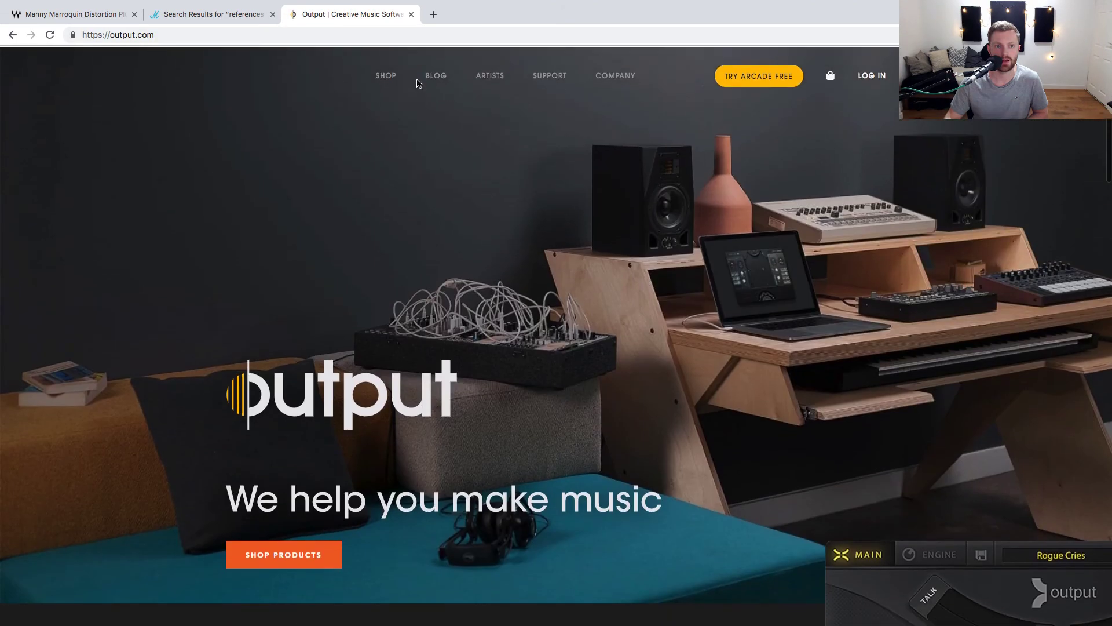
From the Output shop's Instruments & FX listing, open Learn more on the Signal card.
left_click(387, 80)
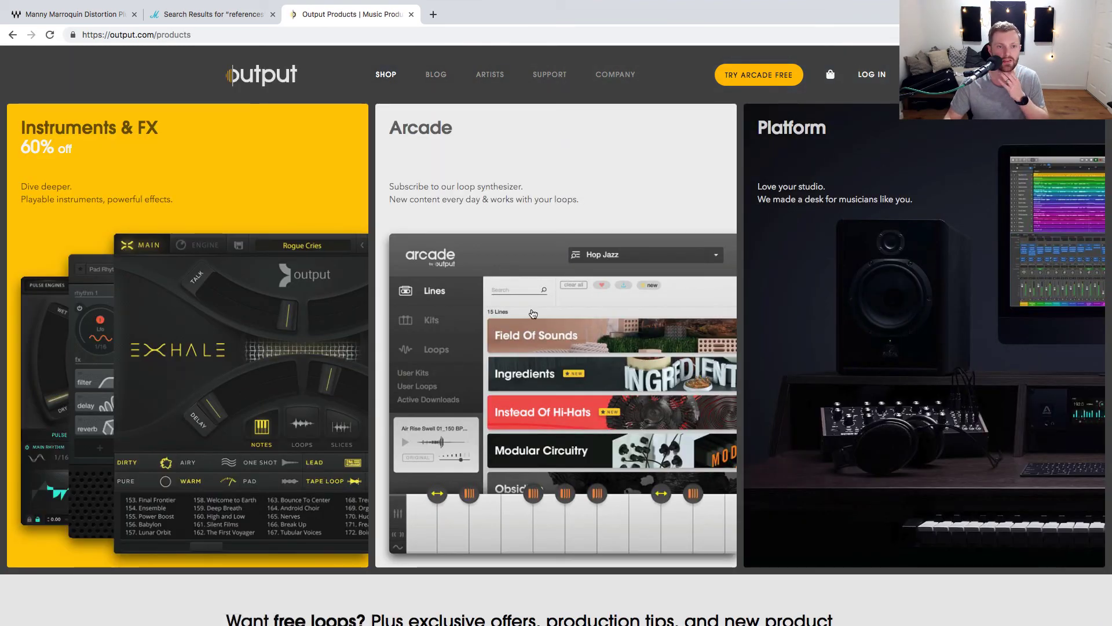
scroll(233, 225, "down", 7)
scroll(232, 224, "up", 4)
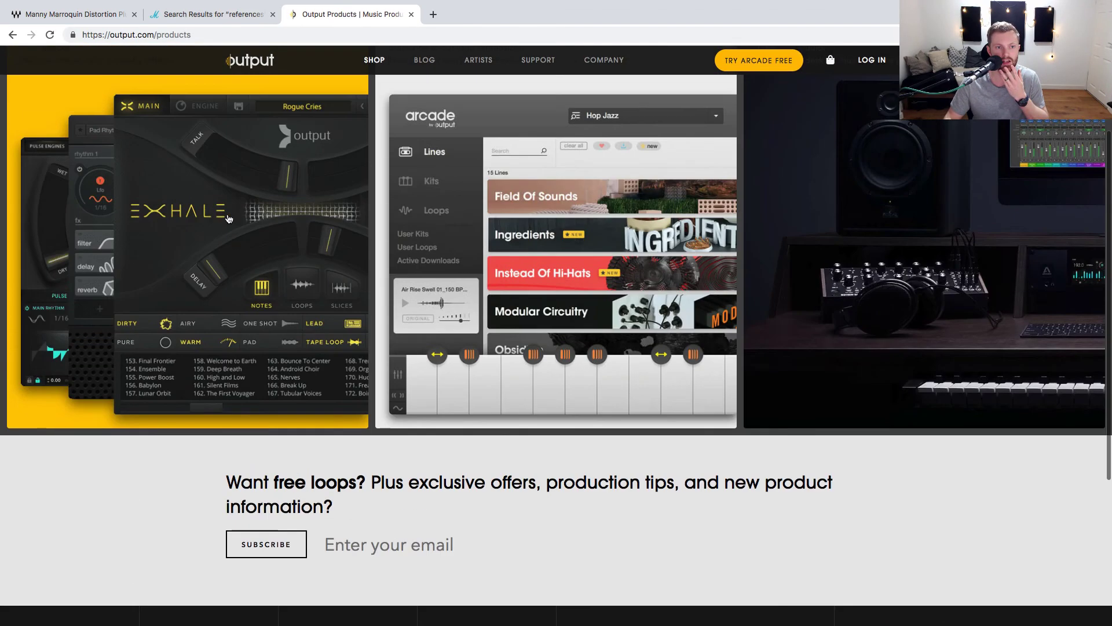
left_click(229, 221)
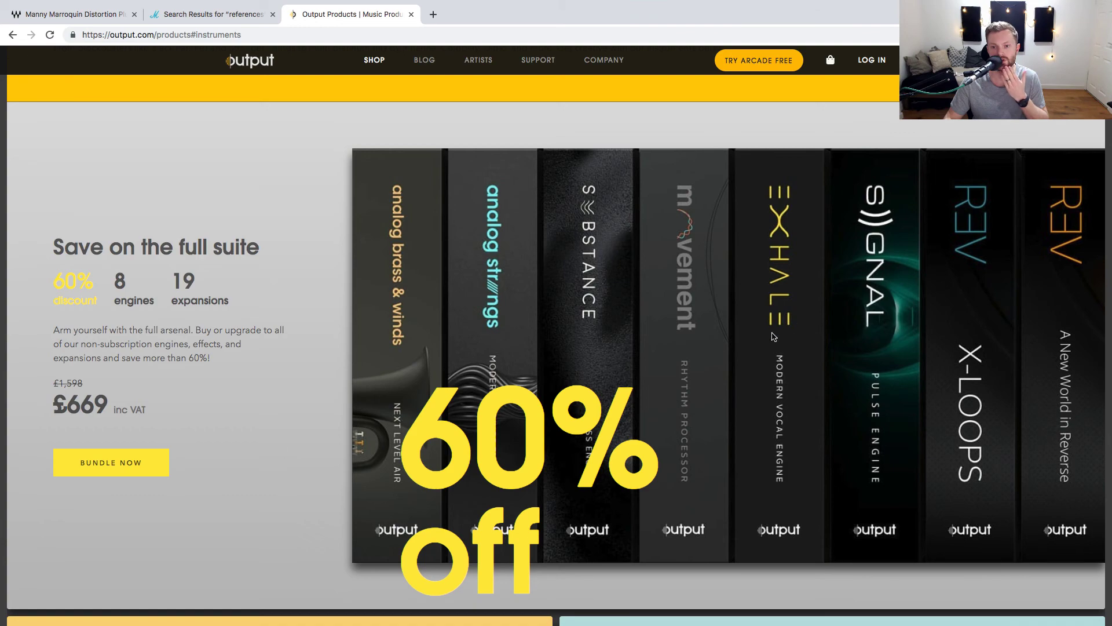
scroll(882, 385, "down", 20)
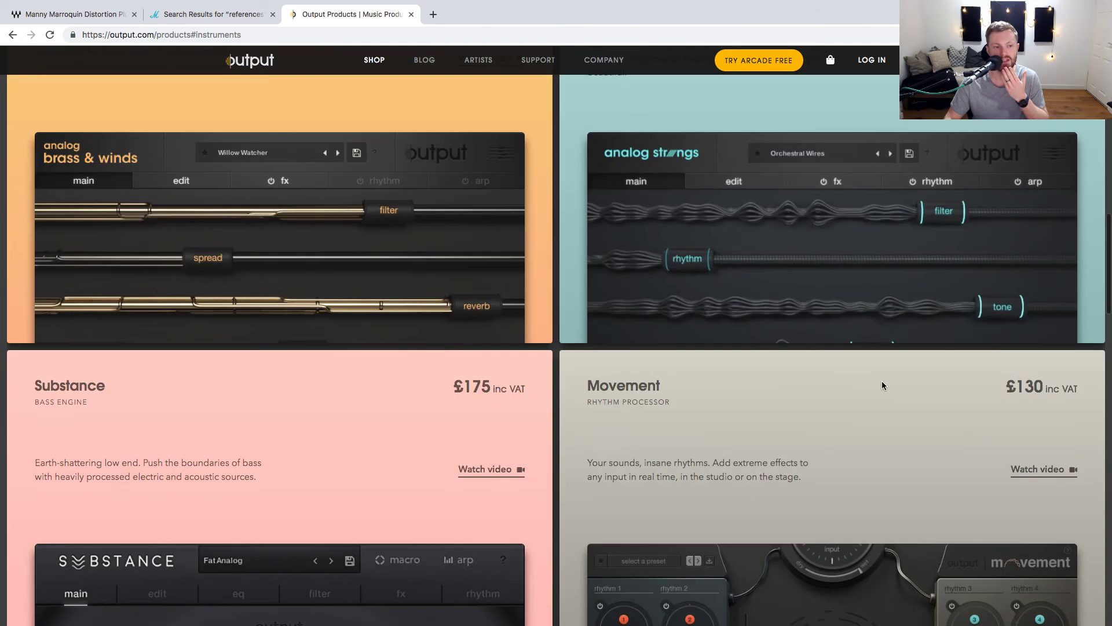
scroll(579, 289, "up", 1)
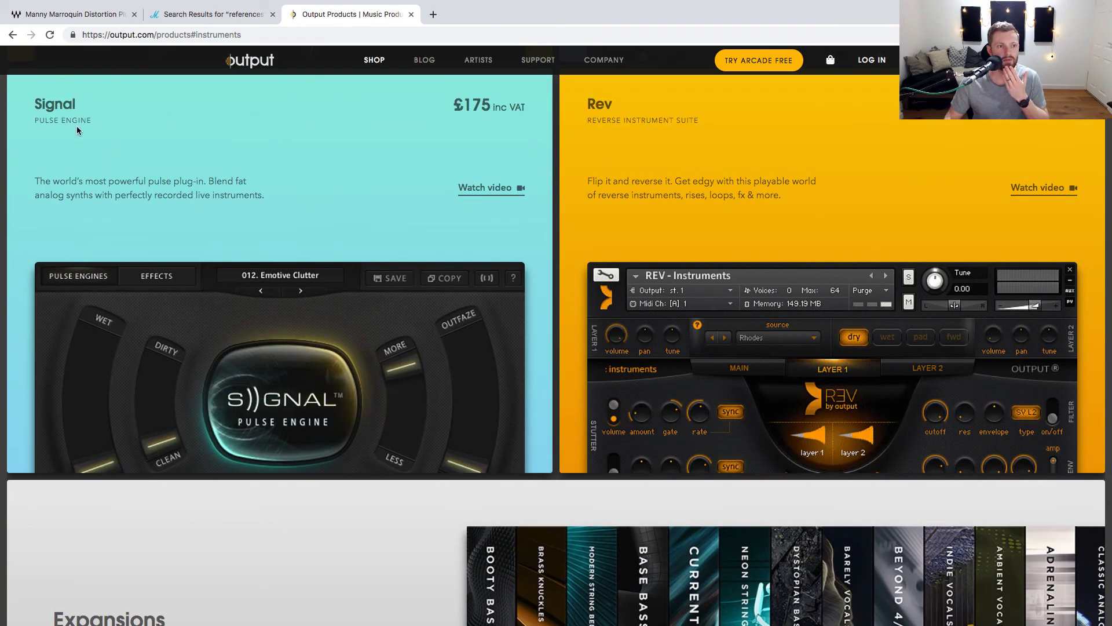
mouse_move(333, 369)
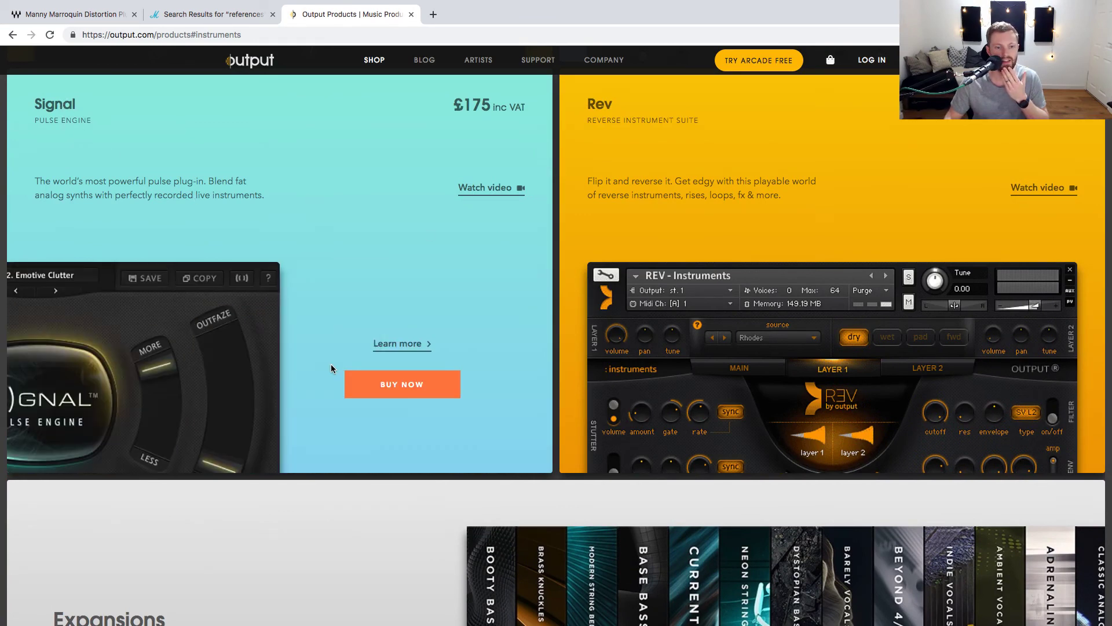
left_click(396, 345)
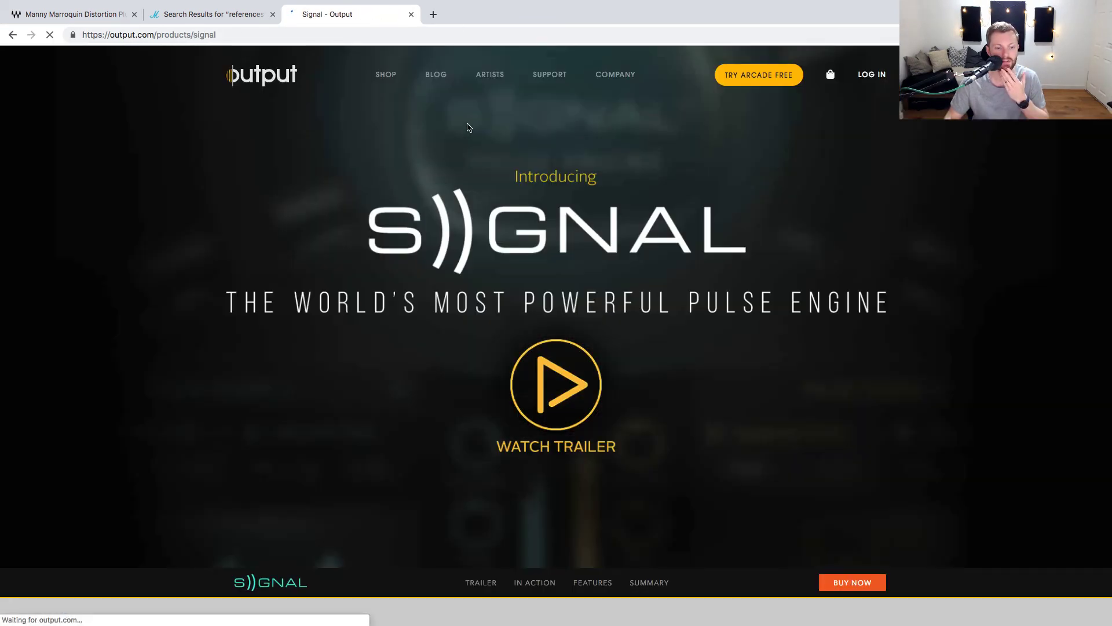
Scroll the £175 Signal page to its system requirements: Kontakt 5.3.1+, 4GB RAM, 22GB disk.
scroll(497, 222, "down", 5)
scroll(497, 221, "down", 14)
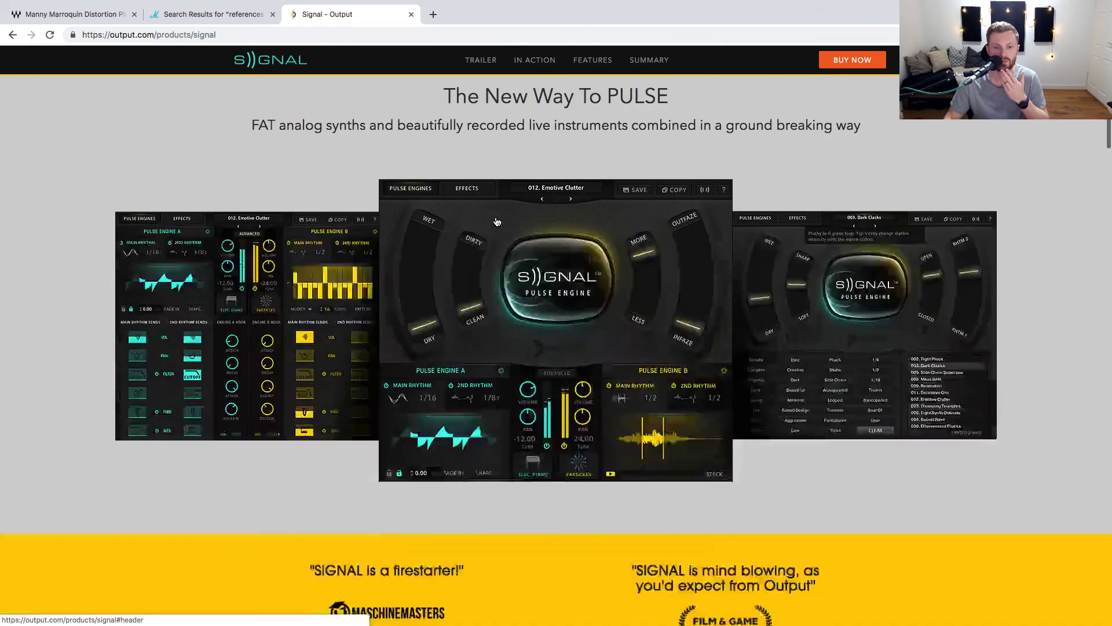
scroll(497, 222, "down", 20)
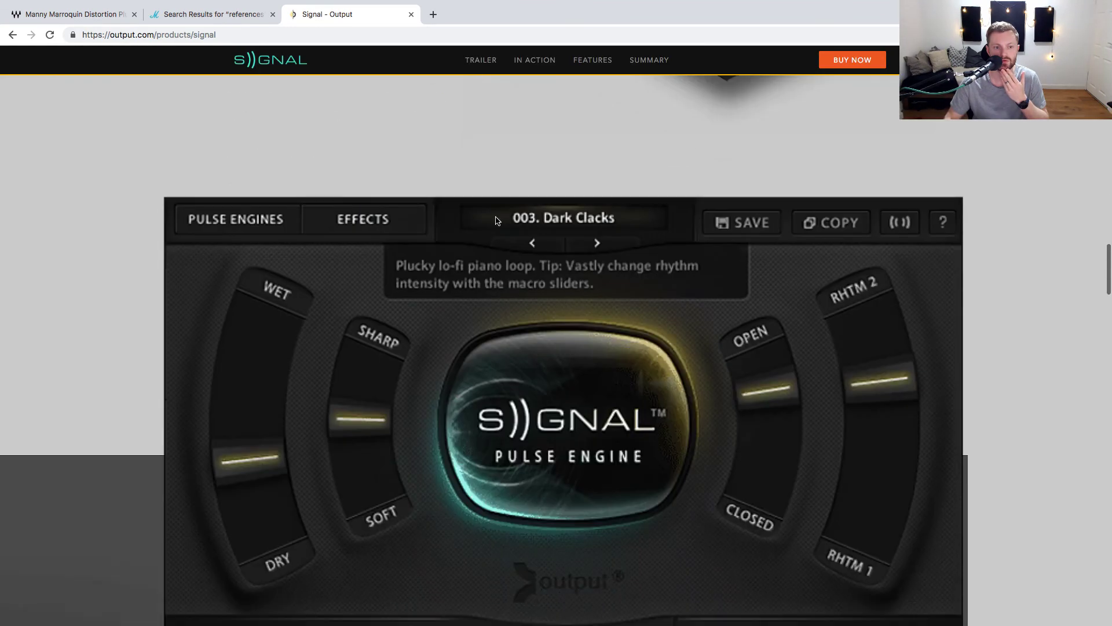
scroll(497, 220, "down", 15)
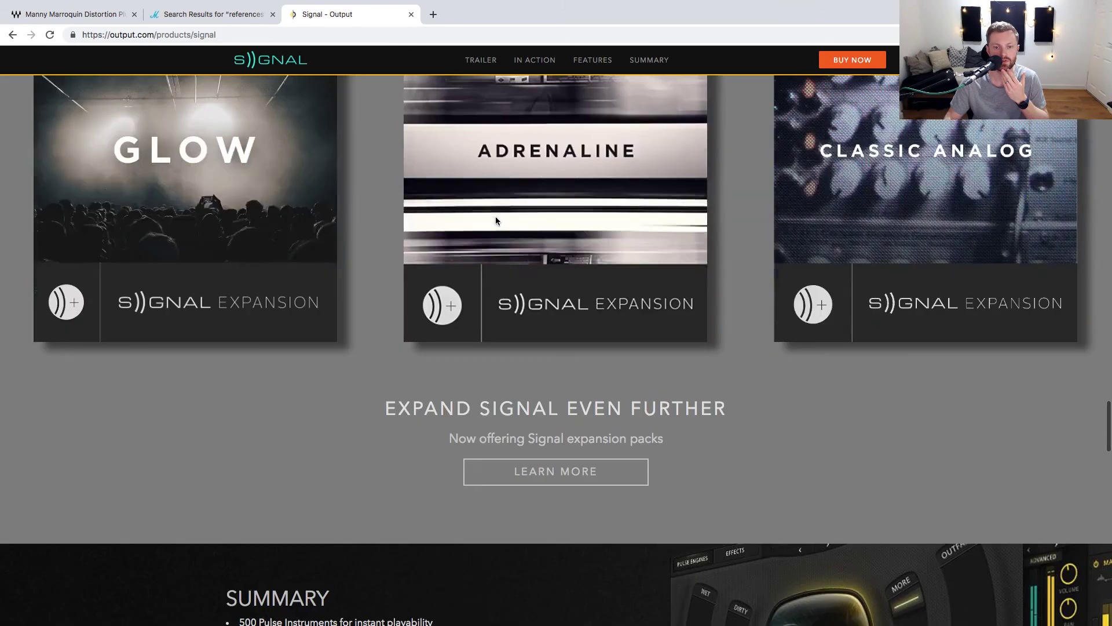
scroll(497, 221, "down", 20)
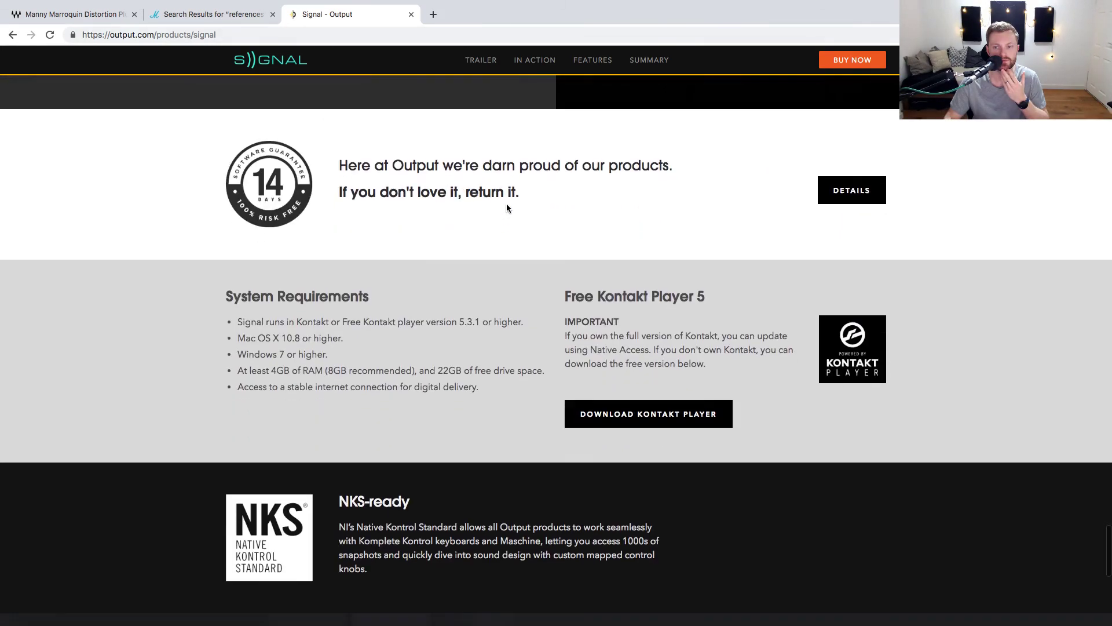
left_click(434, 14)
Load Google and search for 'output signal free download'.
type("goo")
key("Return")
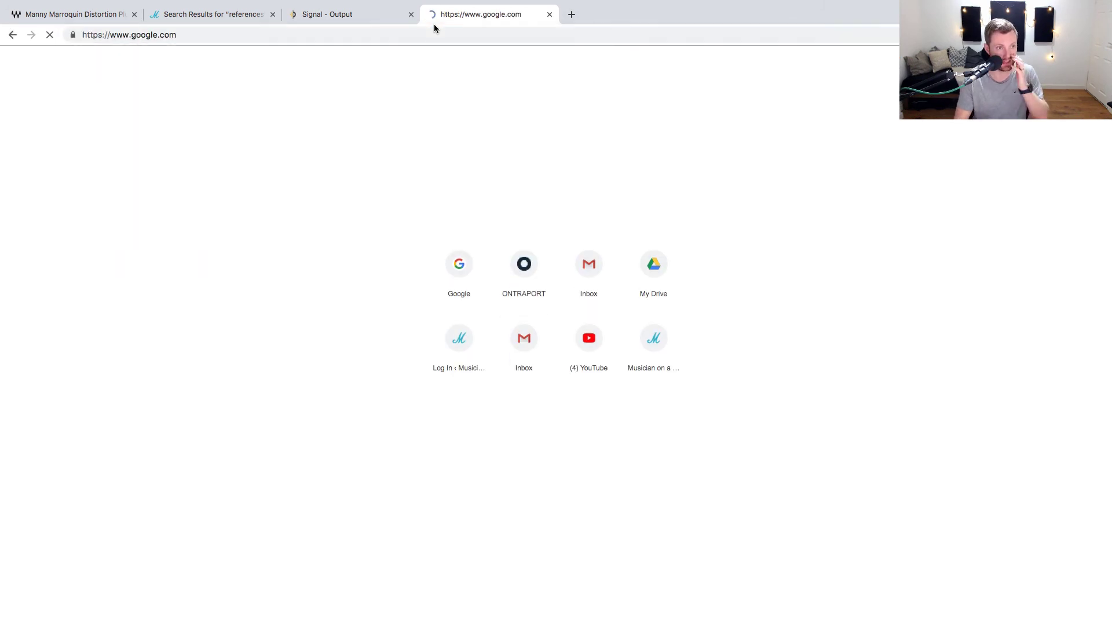
type("o")
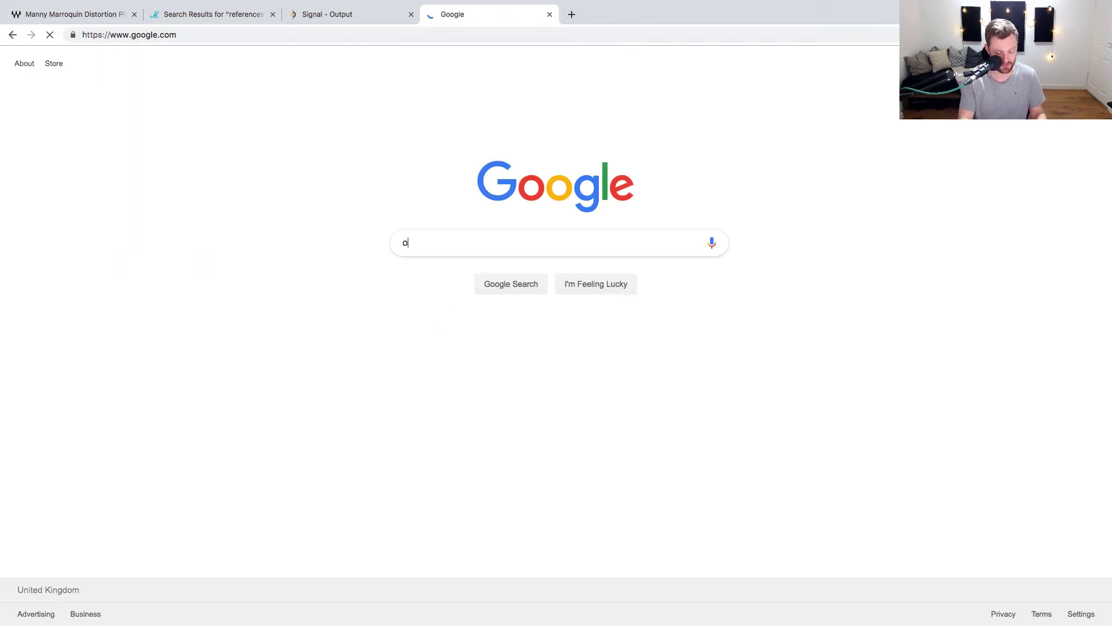
type("utput signal free")
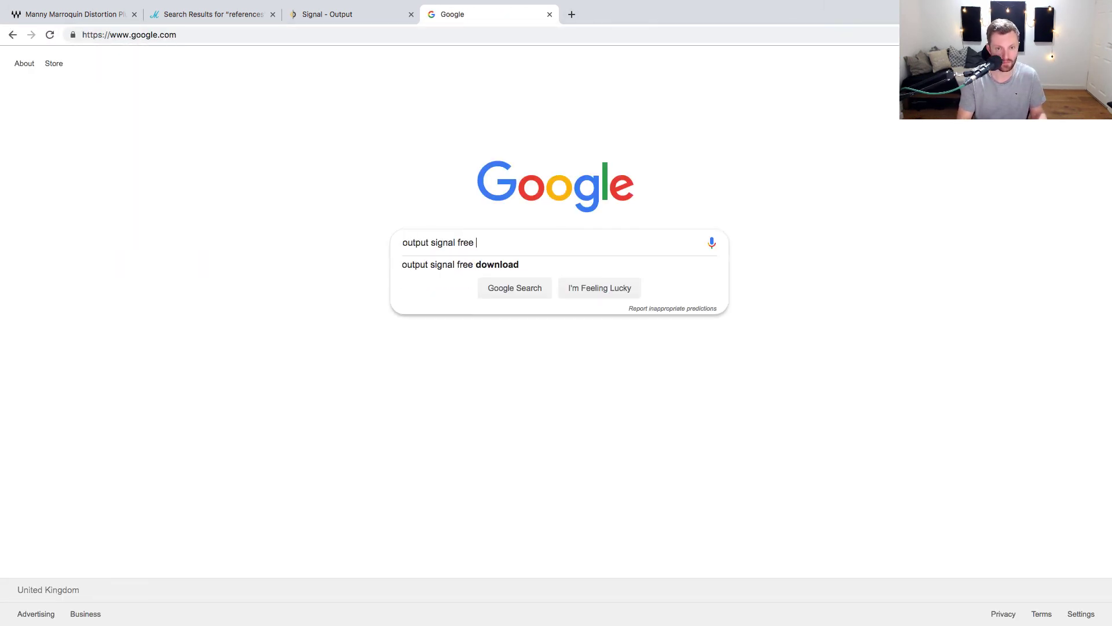
key("Down")
key("Return")
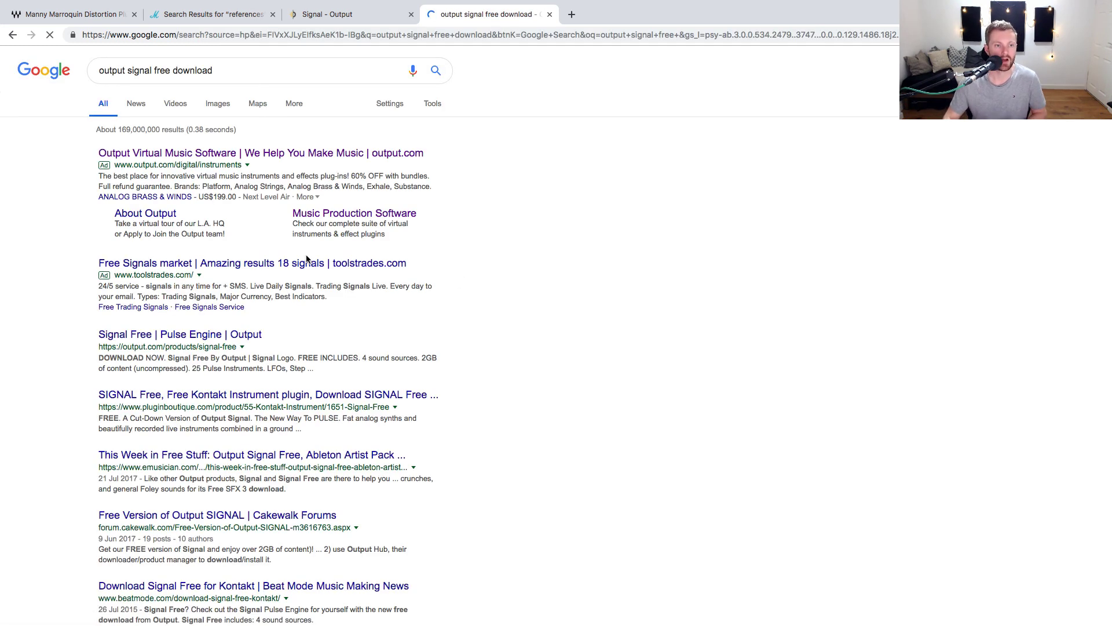
Open the 'Signal Free | Pulse Engine | Output' result and look over the free download page.
scroll(308, 297, "down", 1)
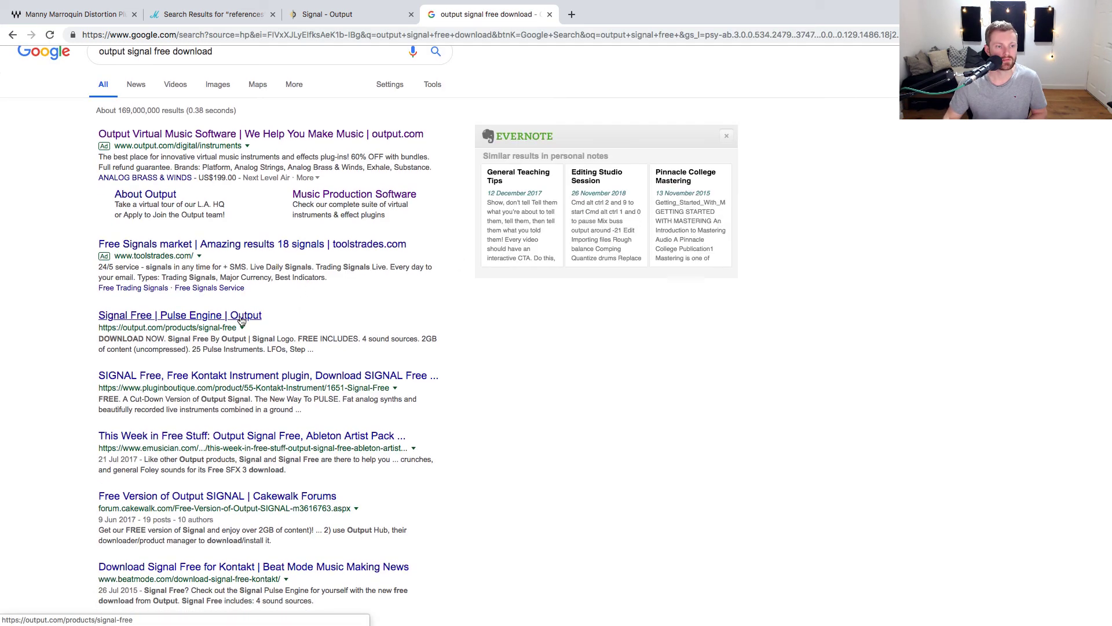
left_click(236, 314)
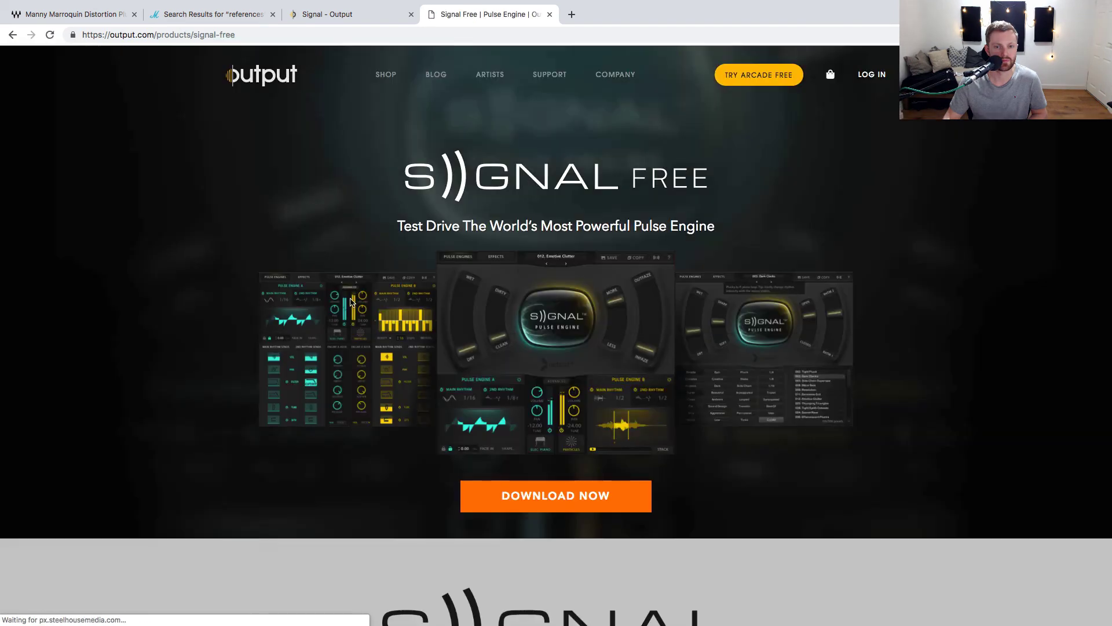
scroll(308, 310, "down", 7)
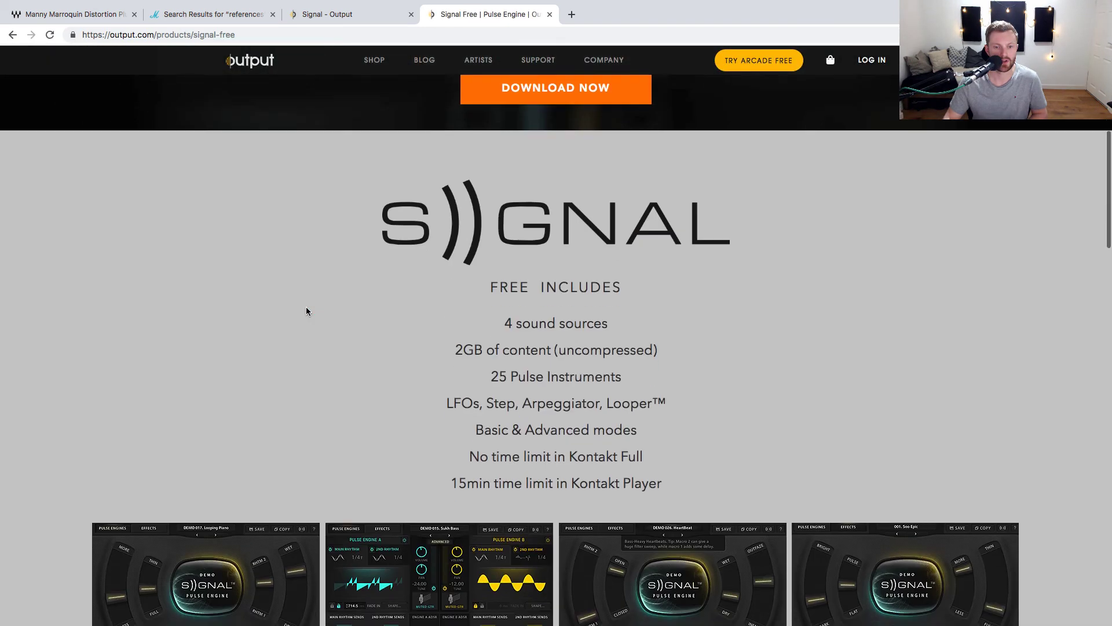
scroll(308, 311, "up", 4)
scroll(308, 311, "up", 4)
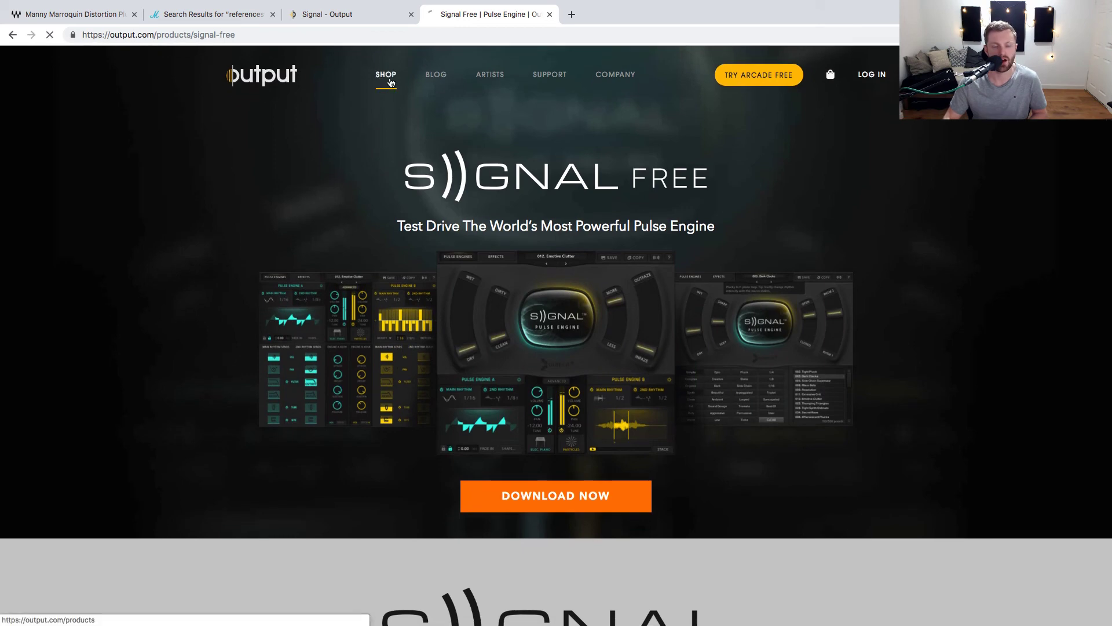
Return to the shop's Instruments & FX section showing the 60%-off full-suite bundle at £669.
left_click(389, 80)
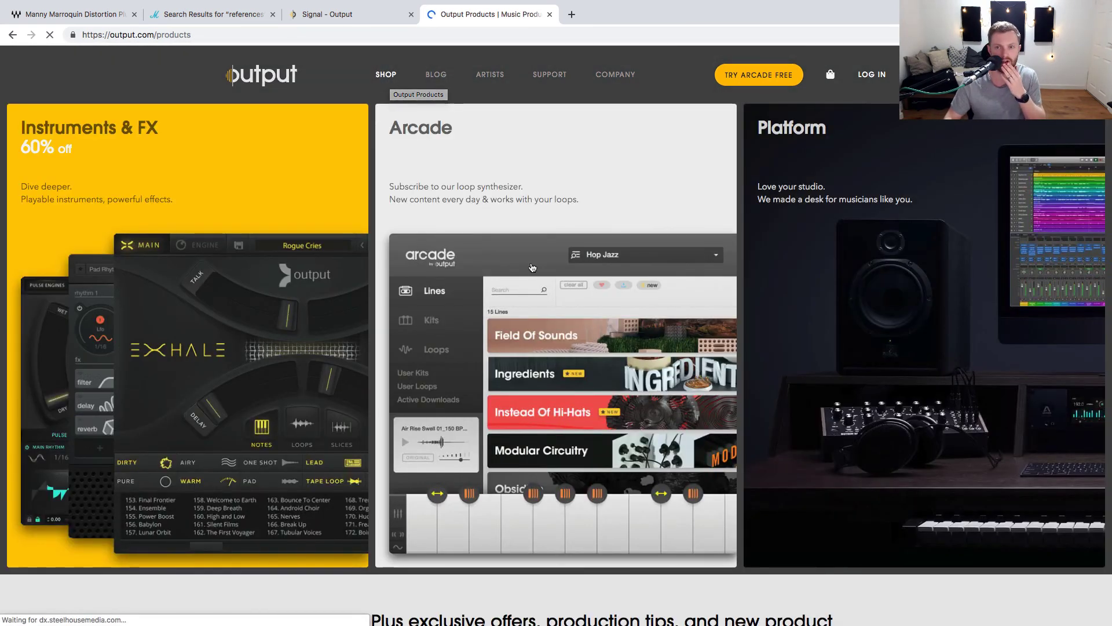
scroll(533, 268, "down", 1)
scroll(533, 267, "down", 1)
left_click(263, 179)
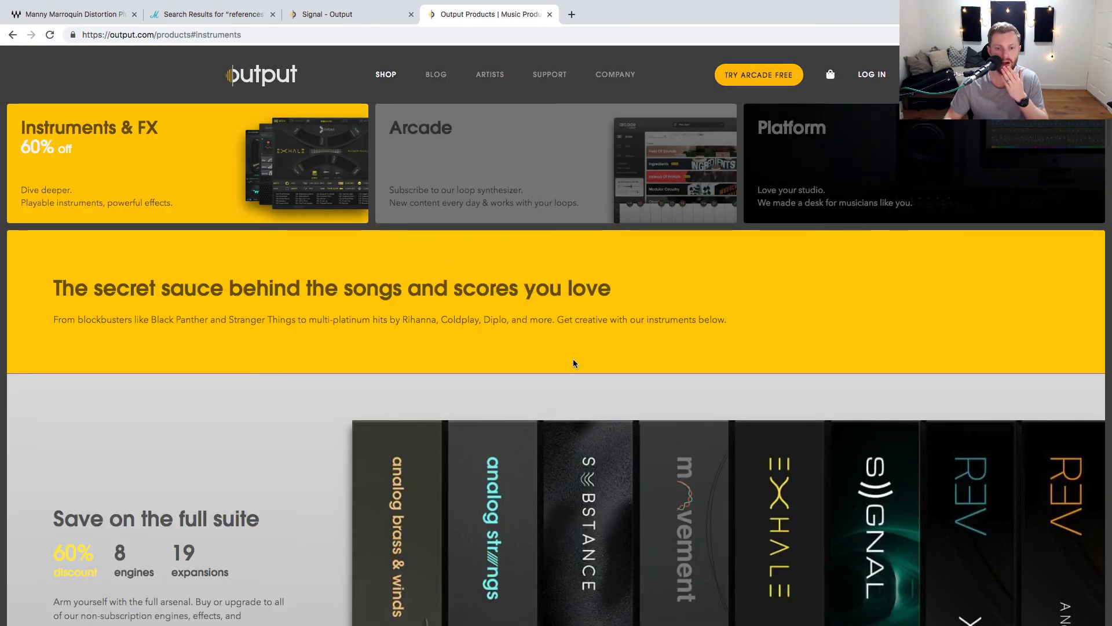
scroll(574, 364, "down", 5)
scroll(574, 359, "up", 3)
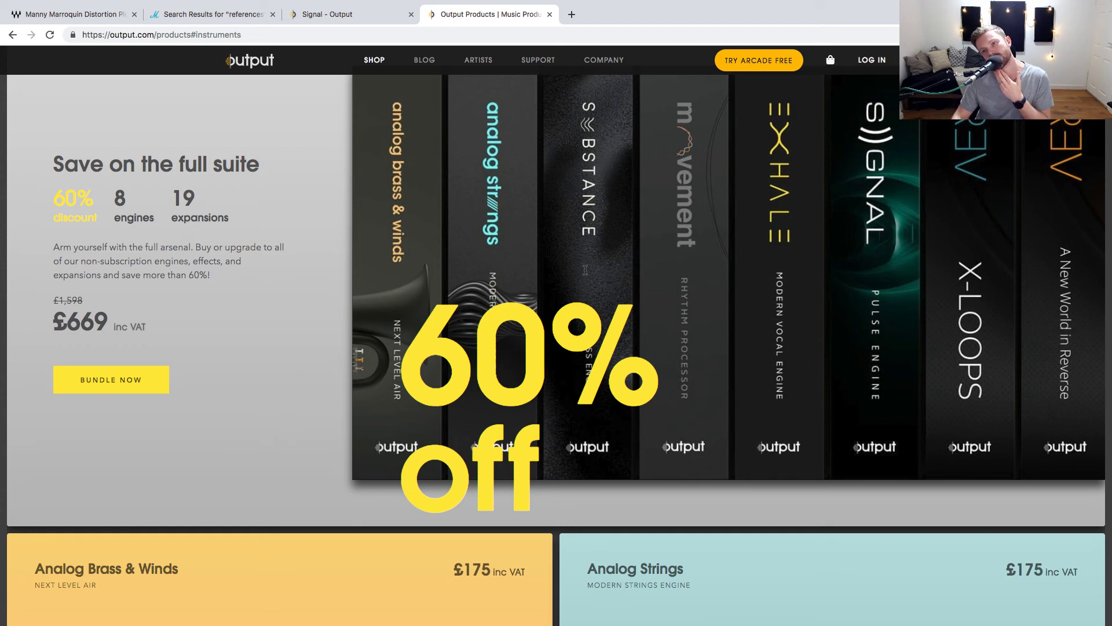
In the Signal tab, search Google for 'output free rises' and open Output's Free Rises page.
left_click(359, 14)
left_click(376, 38)
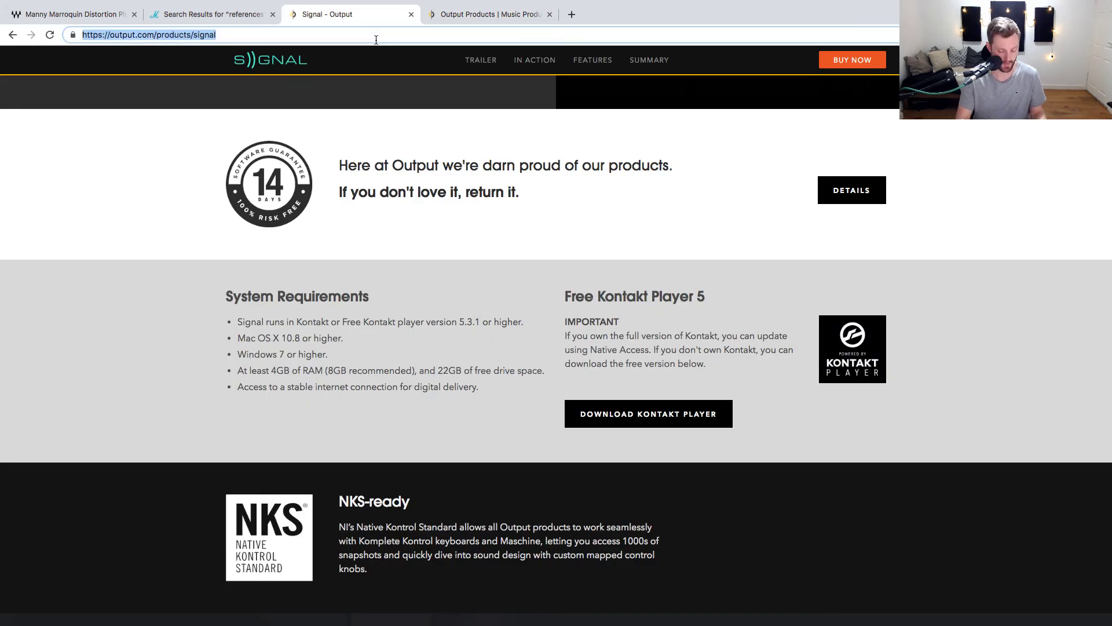
type("google.com")
key("Return")
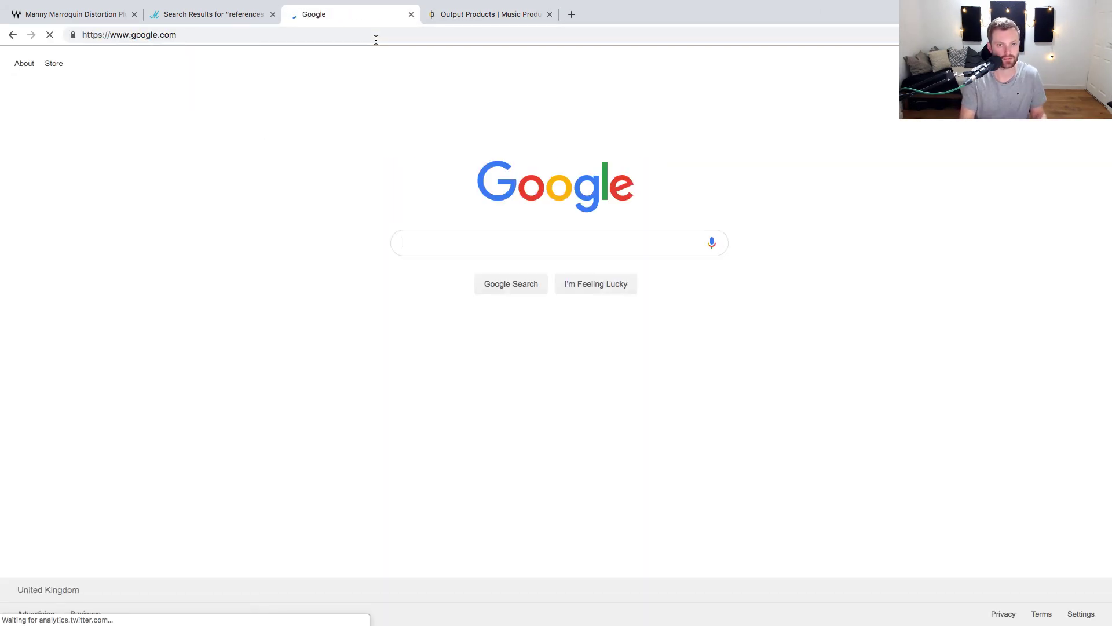
type("output free risers")
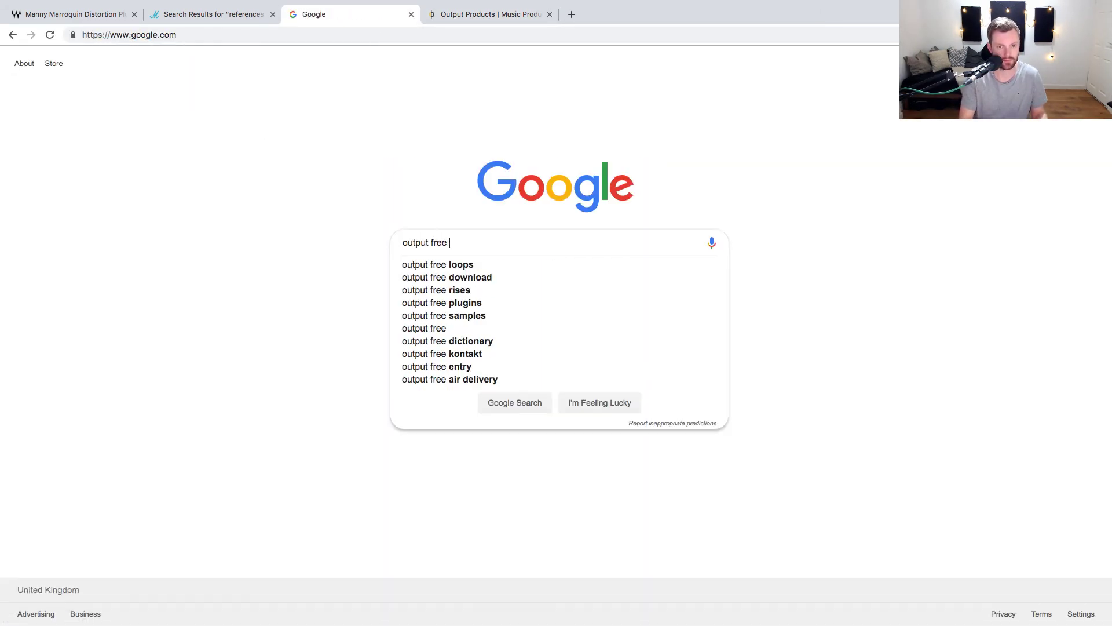
key("Return")
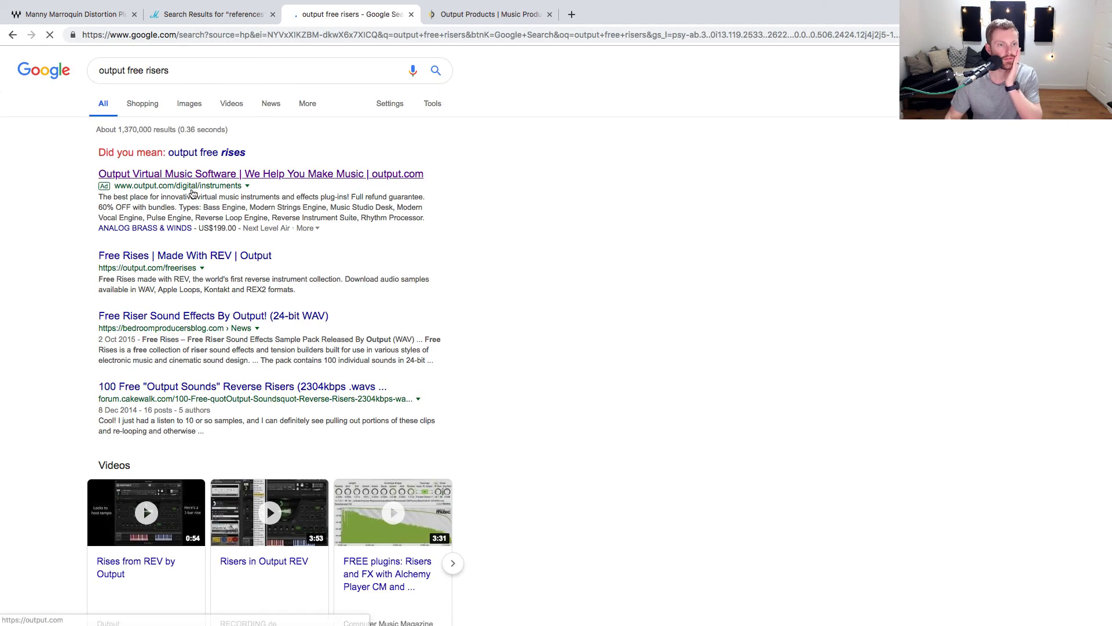
left_click(228, 152)
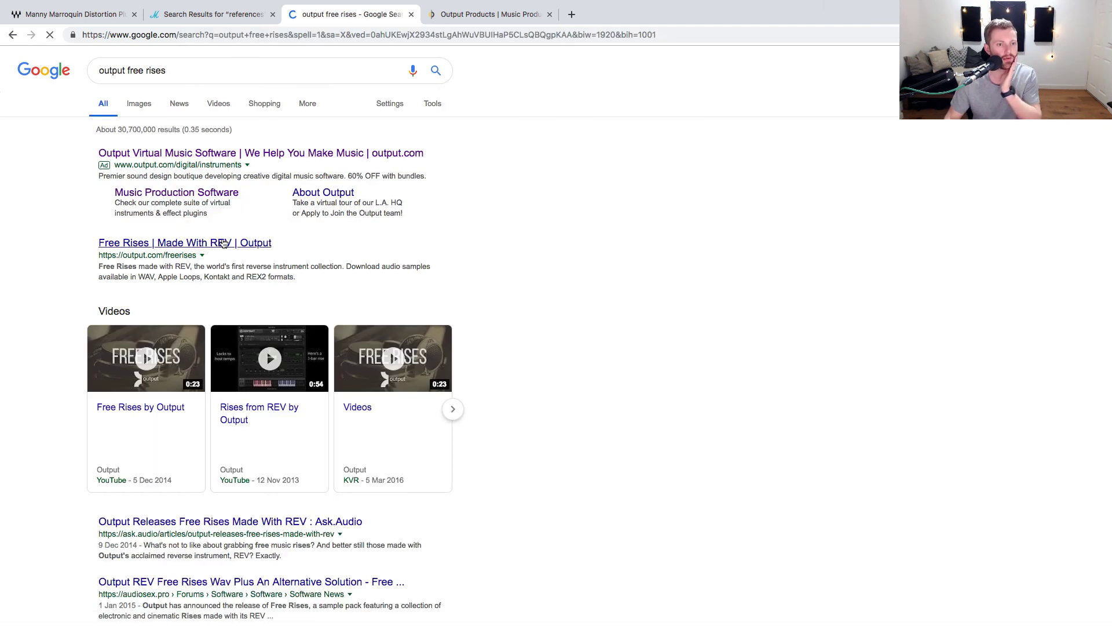
left_click(225, 242)
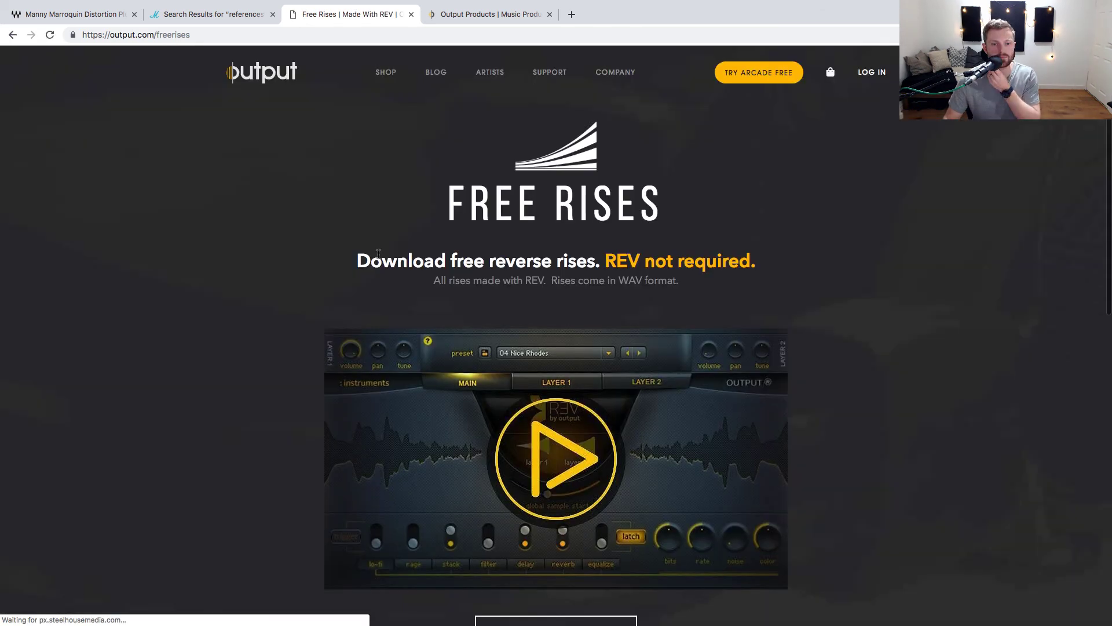
In the Output Products tab, search 'output free rises' and open the 'Free Rises | Made With REV' result.
left_click(472, 14)
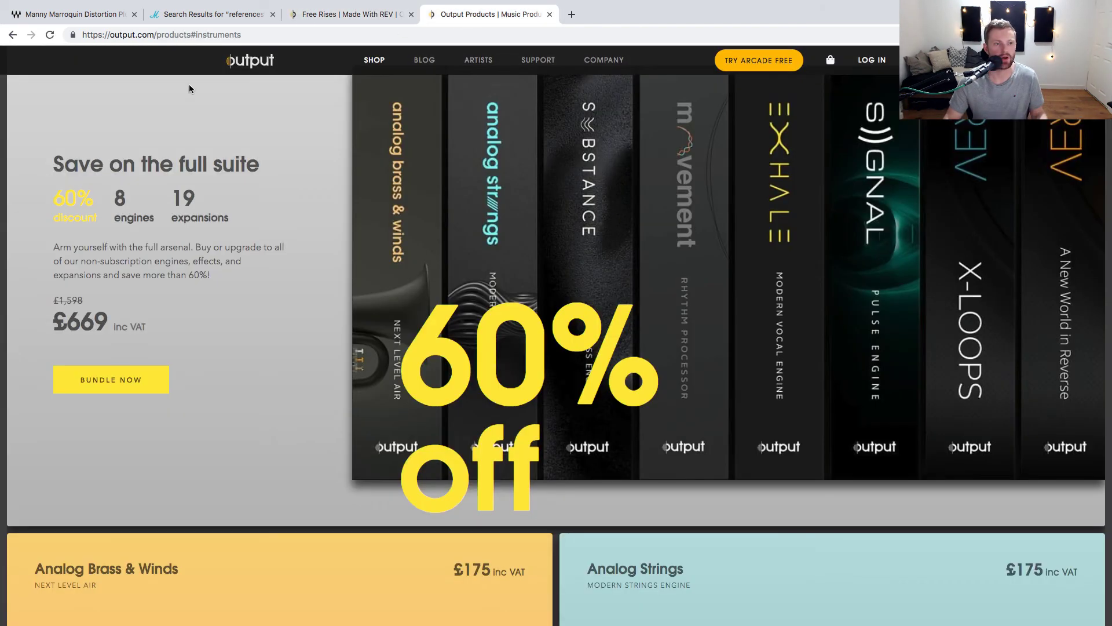
left_click(276, 32)
type("google.com")
key("Return")
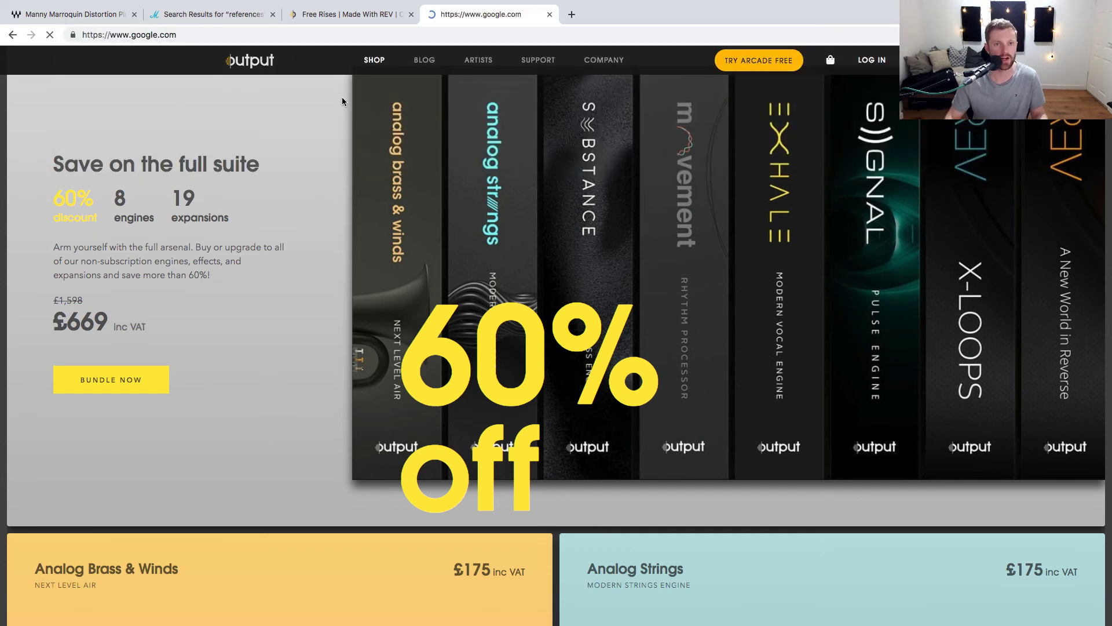
type("o")
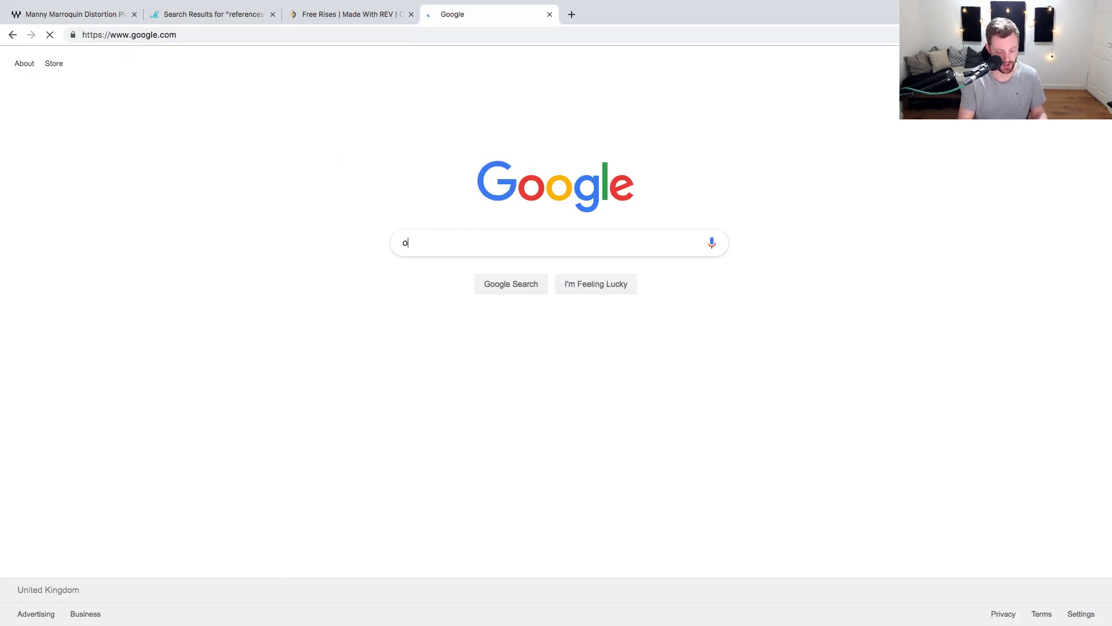
type("utput free rises")
key("Return")
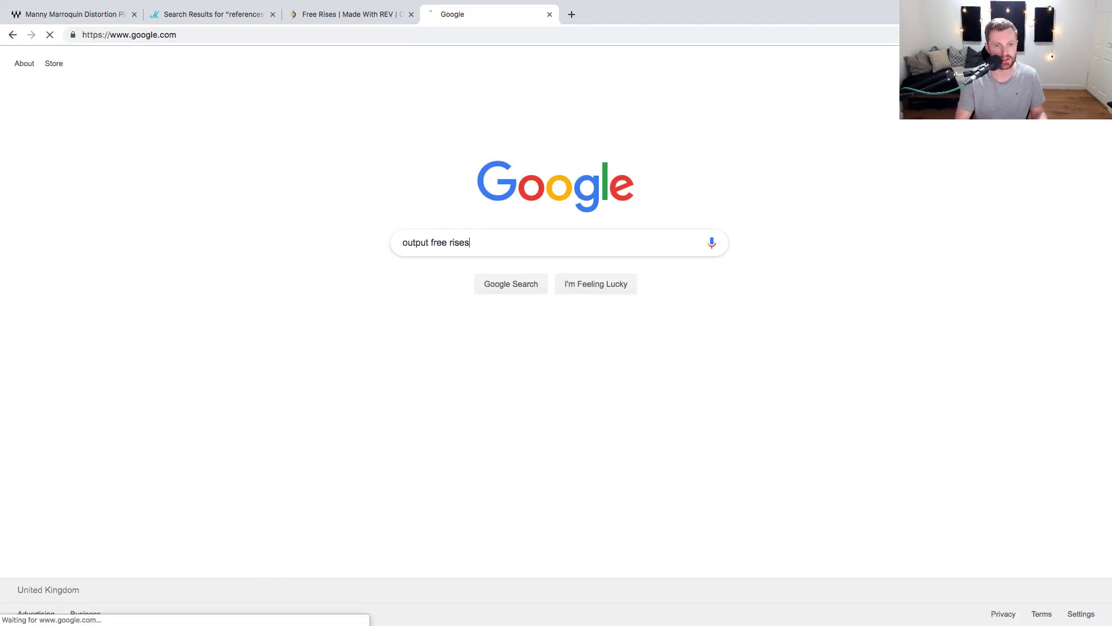
left_click(186, 226)
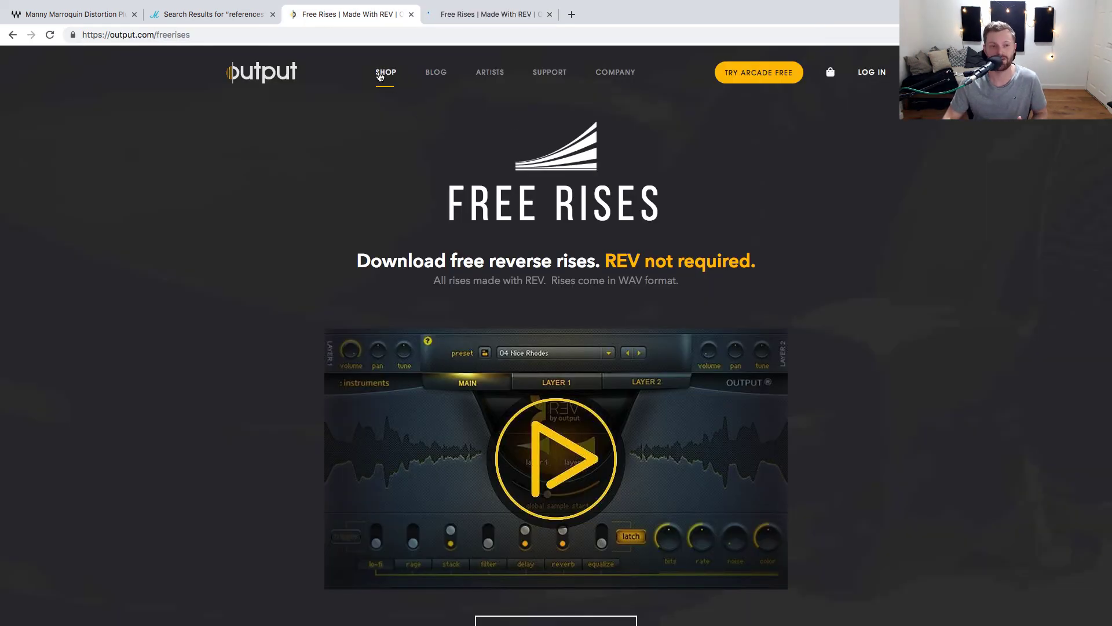
Browse the shop's Instruments & FX bundle offers, then return to the Free Rises tab.
left_click(380, 74)
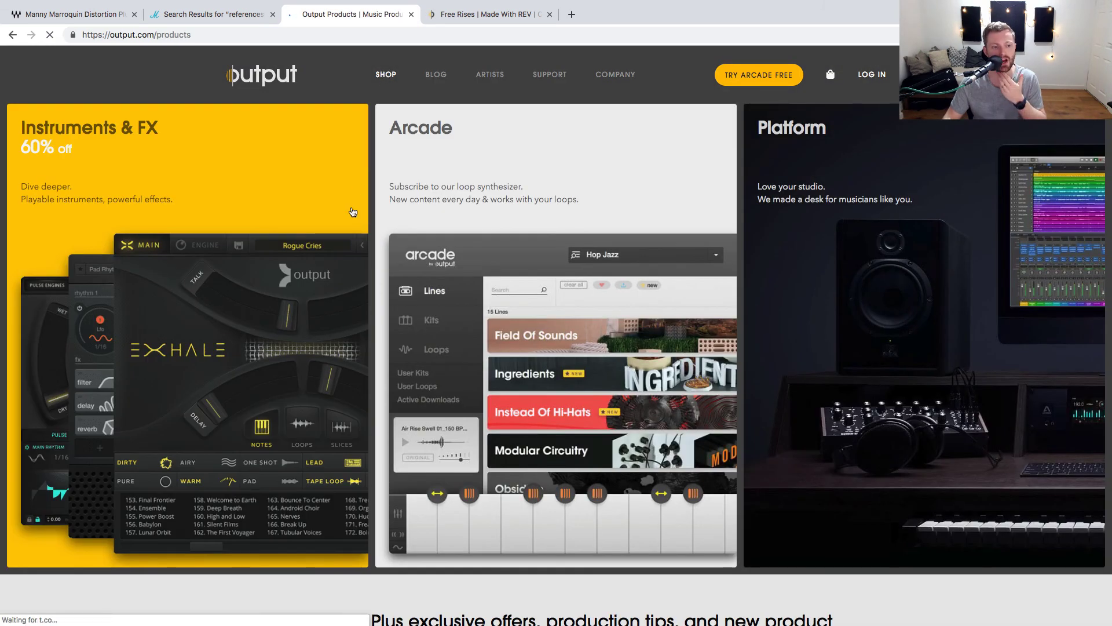
scroll(315, 232, "down", 3)
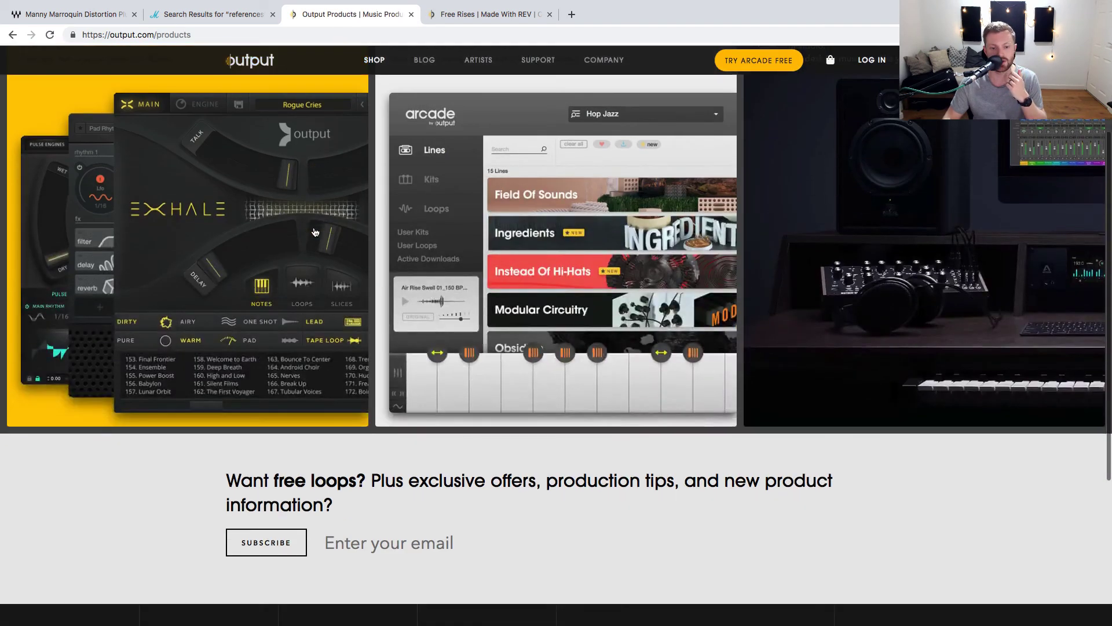
left_click(315, 233)
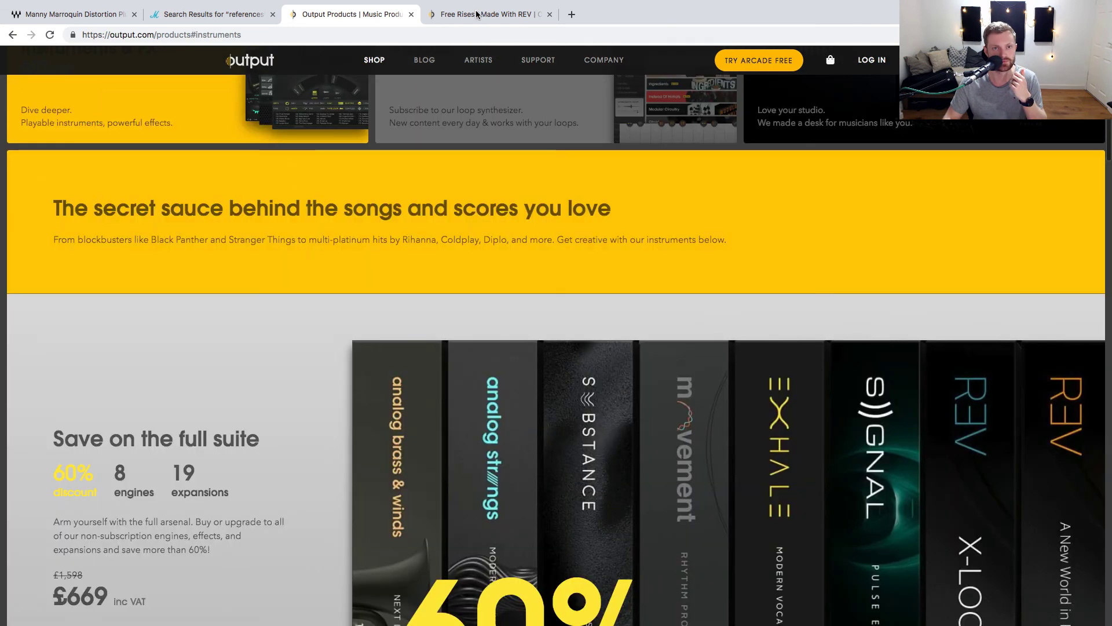
scroll(516, 210, "down", 4)
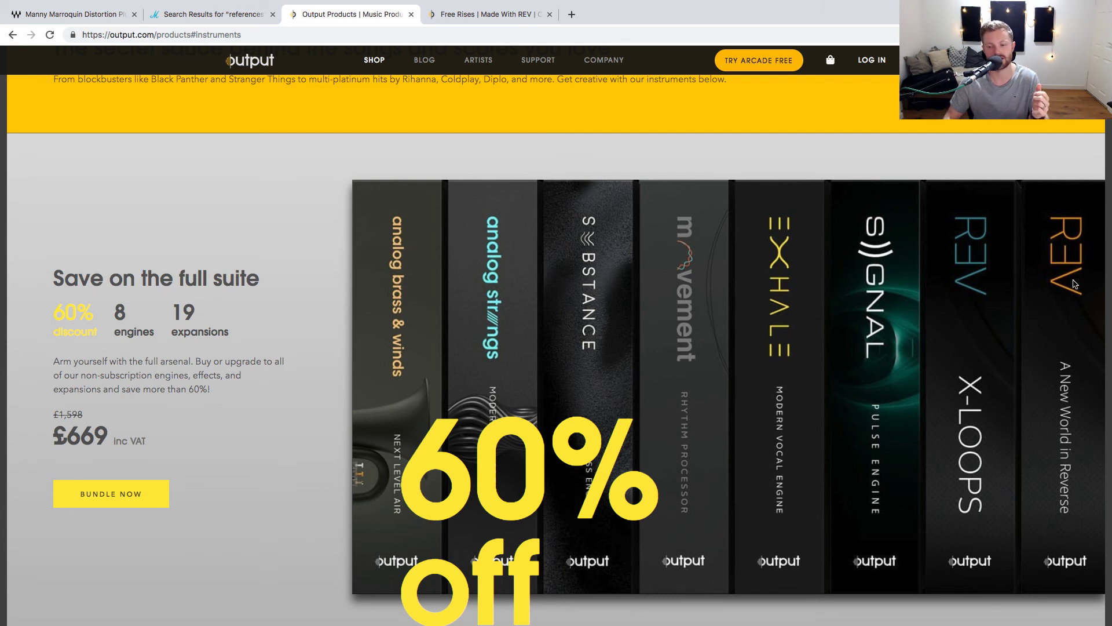
left_click(480, 18)
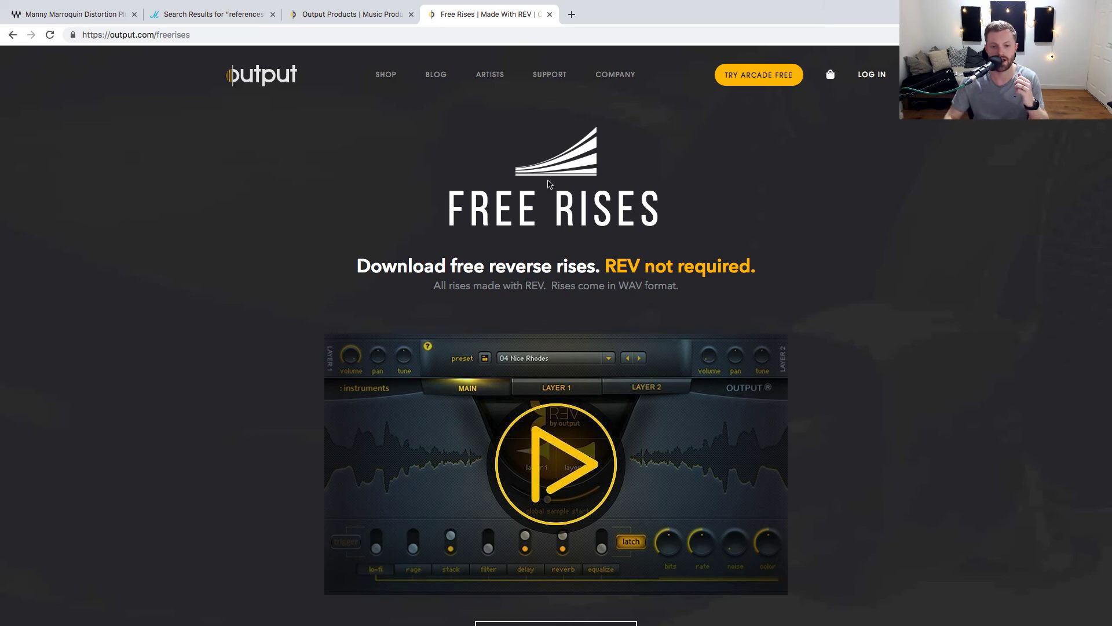
Scroll the Free Rises page to its Download Now button for the WAV reverse rises.
scroll(550, 184, "down", 5)
scroll(556, 243, "up", 1)
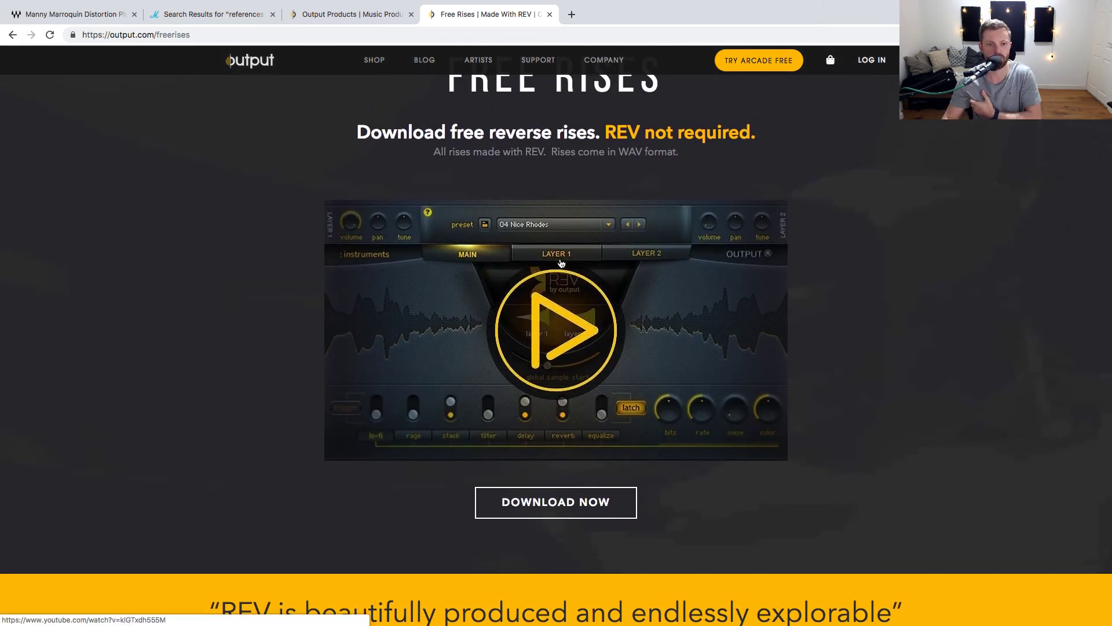
scroll(561, 263, "up", 1)
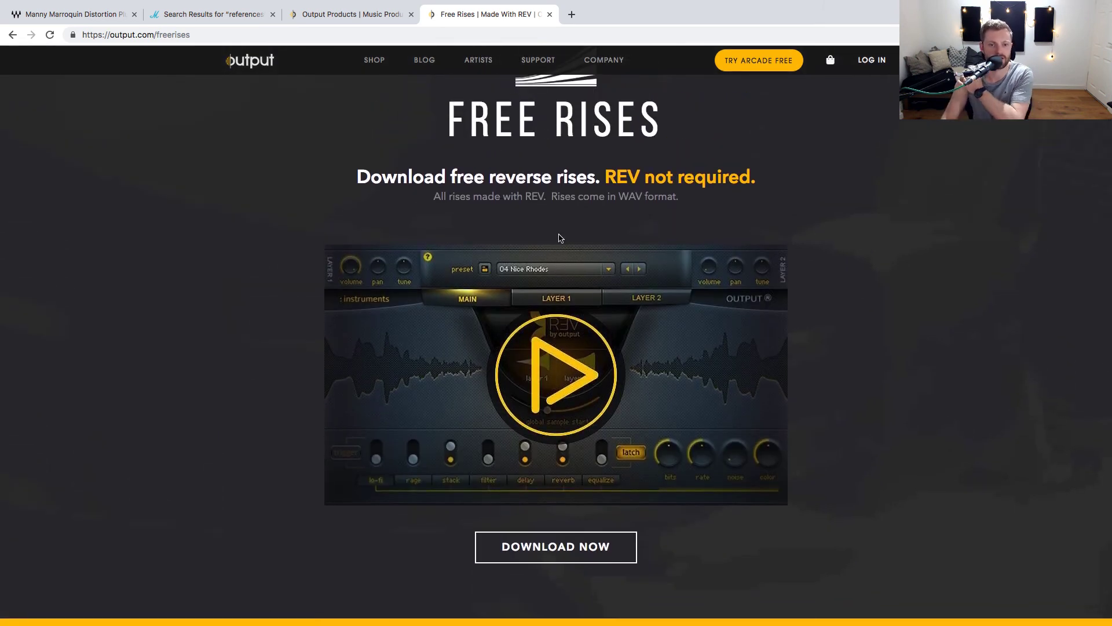
scroll(560, 237, "down", 2)
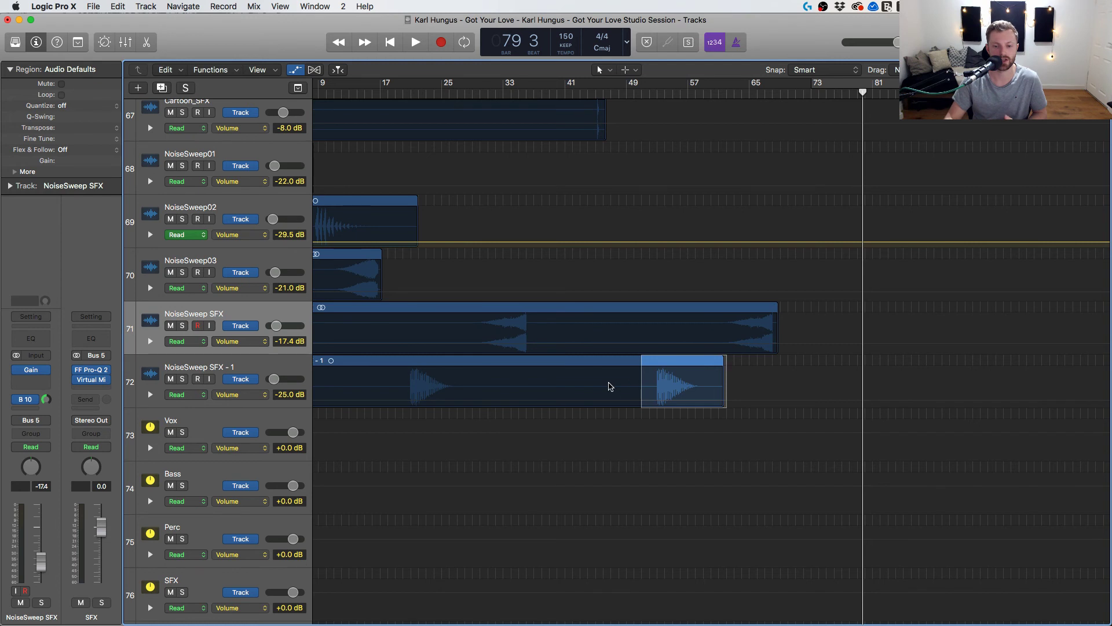
Deselect the marquee area in the NoiseSweep SFX - 1 track lane.
left_click(612, 386)
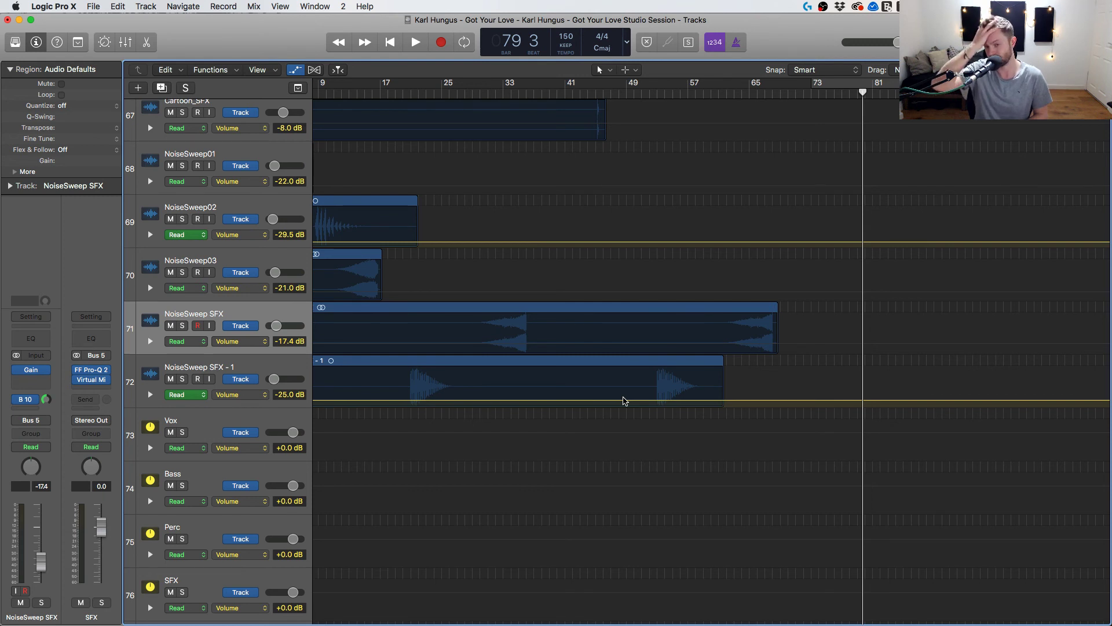
Open KarlHungus_GotYourLove_Full from the 'karl' Finder search, go back, and close the window.
mouse_move(11, 46)
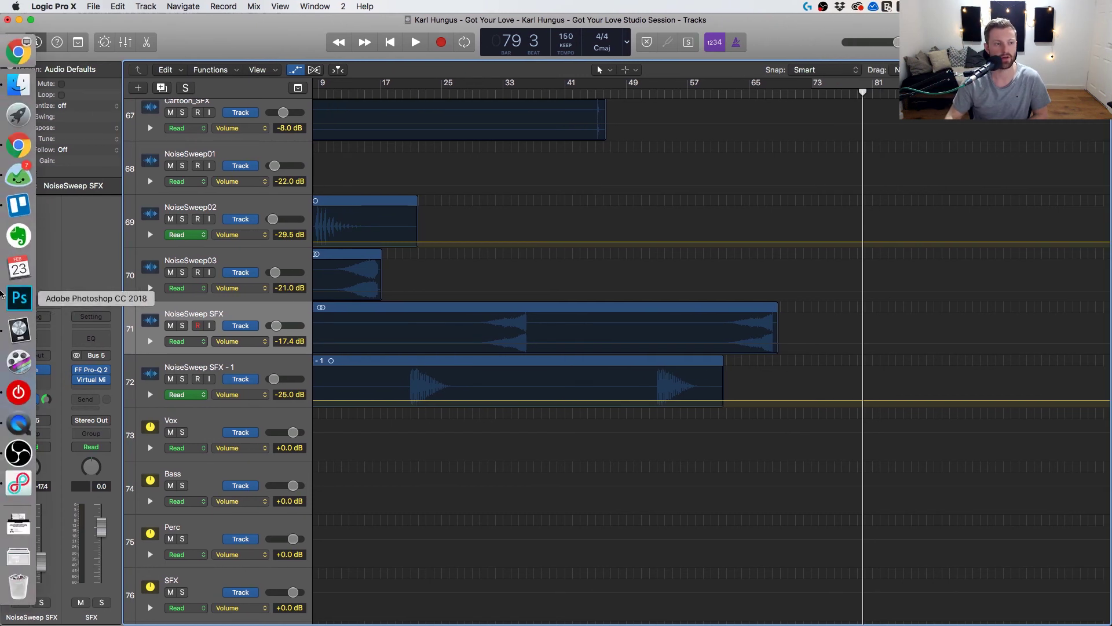
left_click(20, 90)
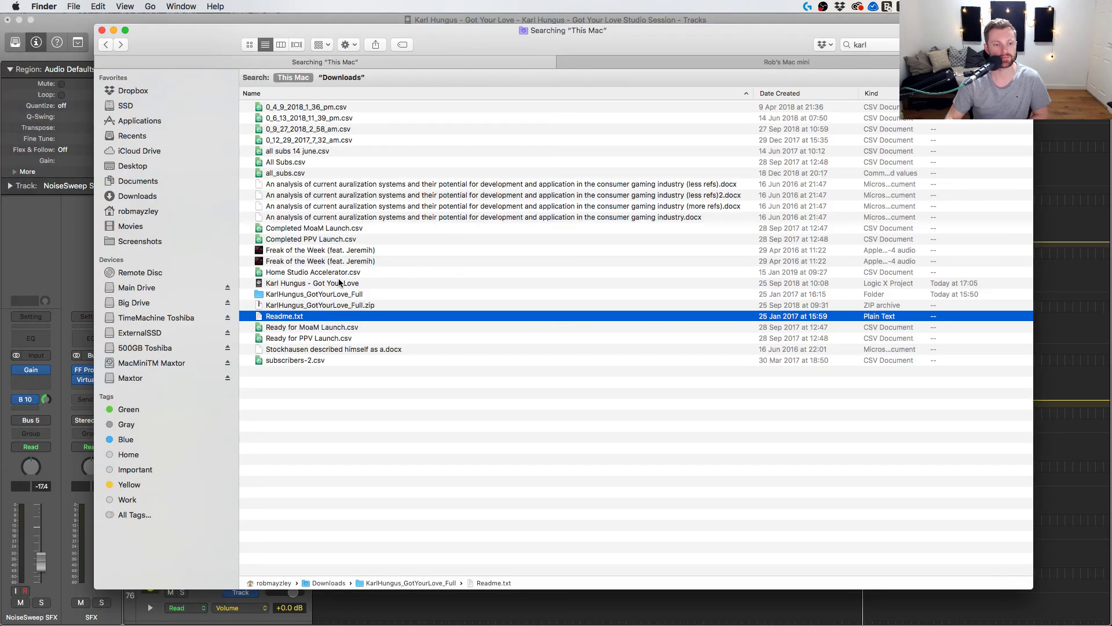
double_click(329, 296)
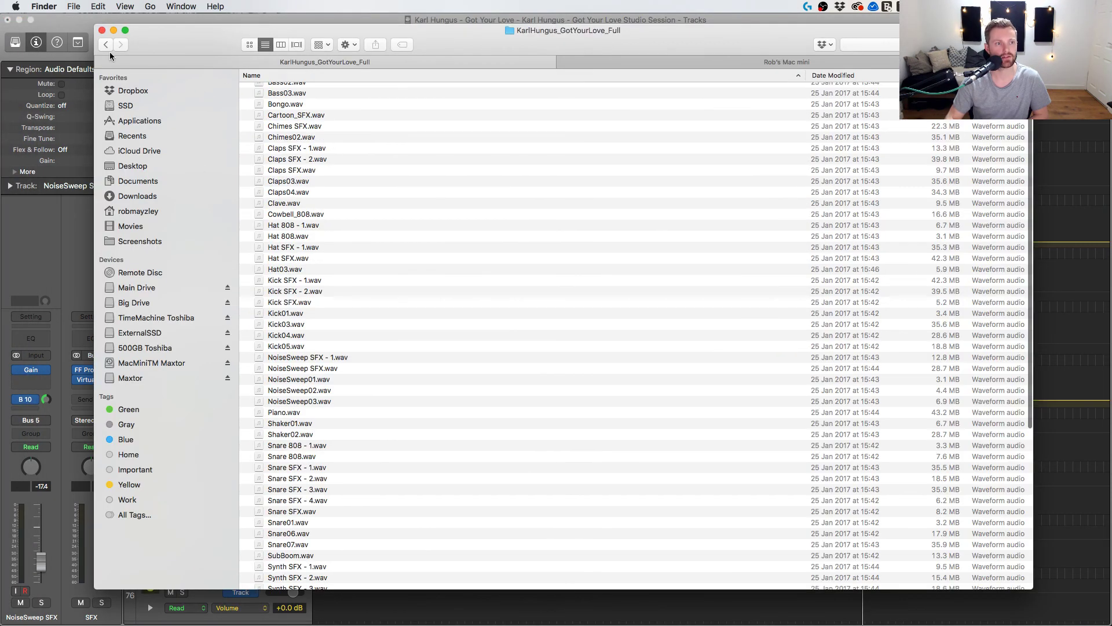
left_click(107, 45)
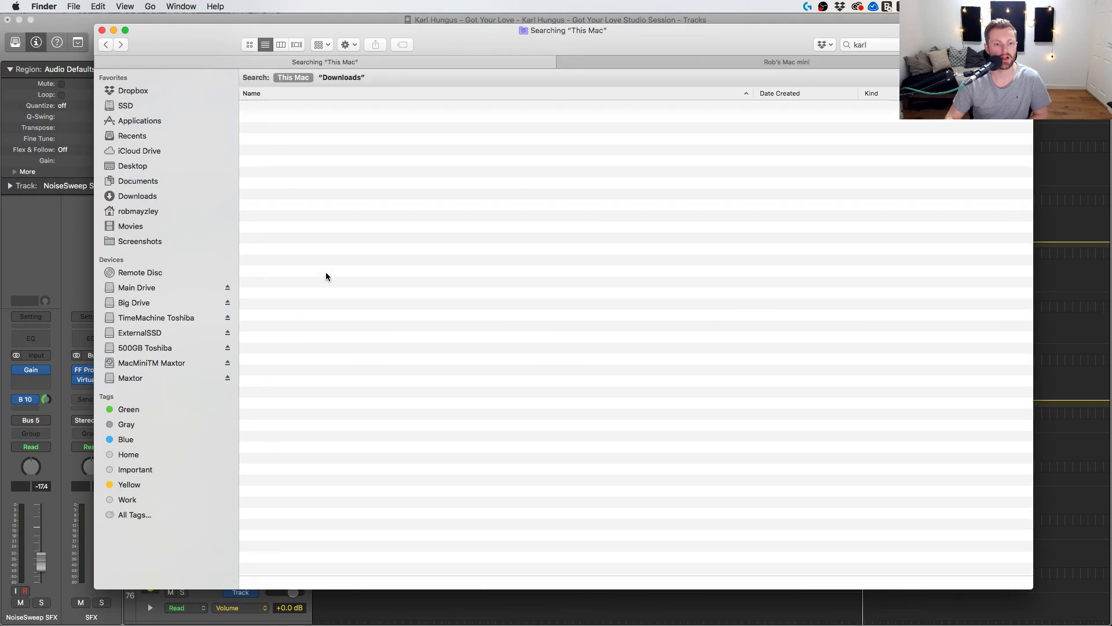
left_click(102, 30)
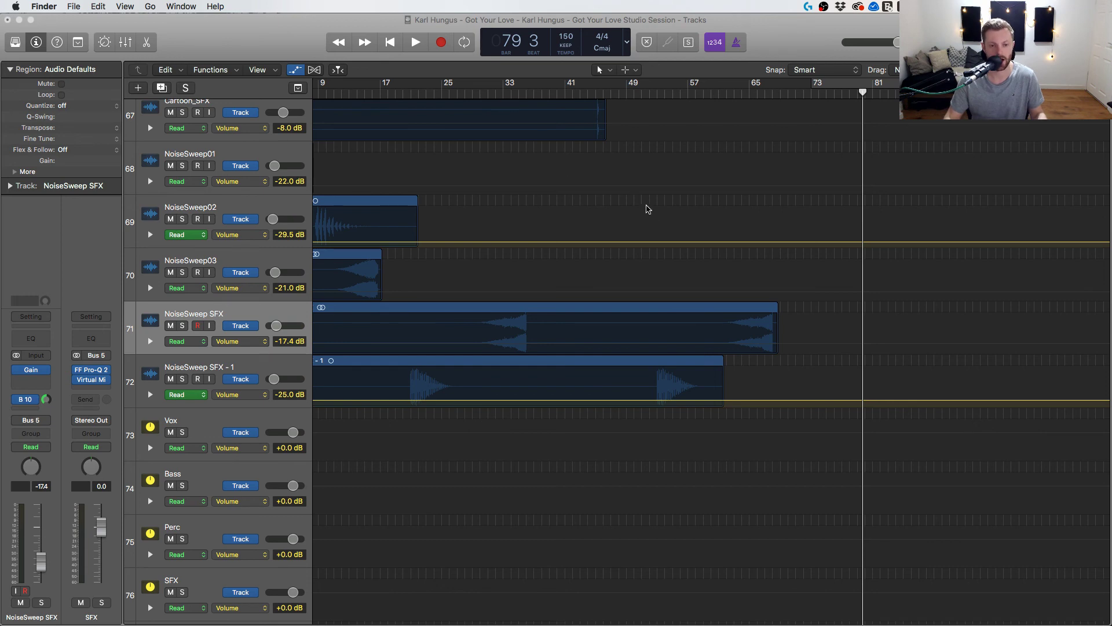
Show the Mixer and scan all channel strips, including the NoiseSweep channels routed to Bus 5.
left_click(755, 98)
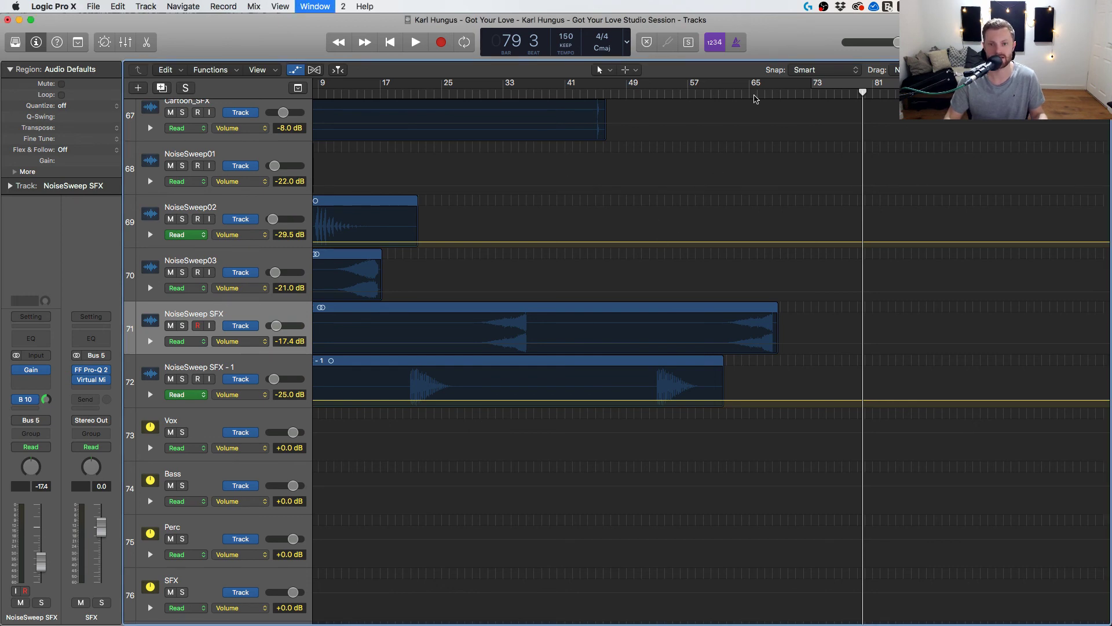
key("x")
scroll(672, 264, "right", 10)
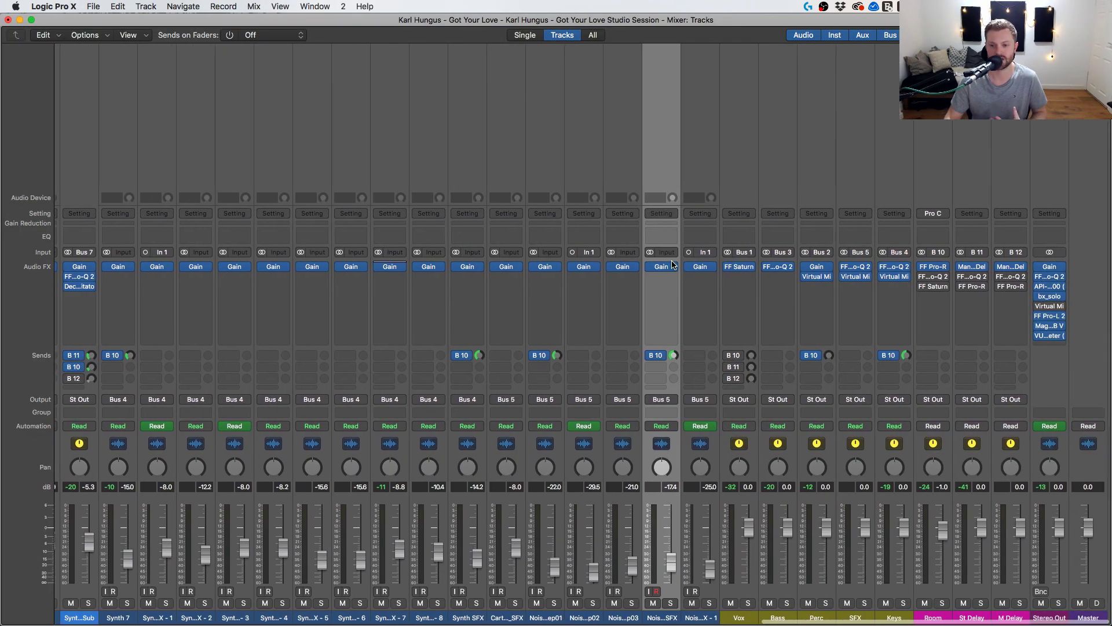
scroll(672, 264, "left", 10)
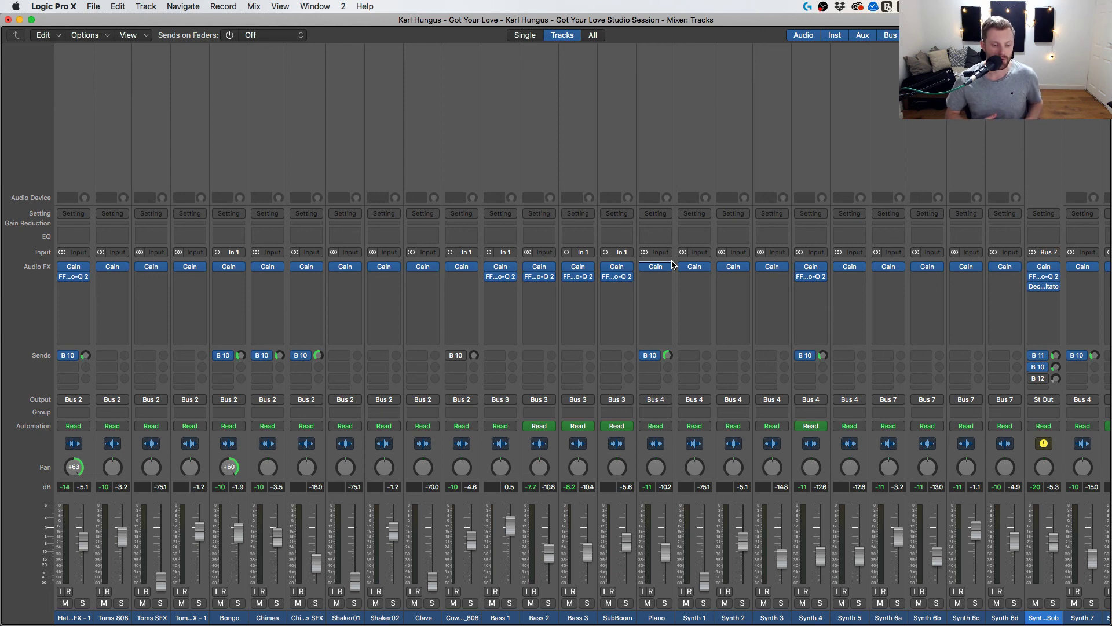
scroll(672, 264, "right", 15)
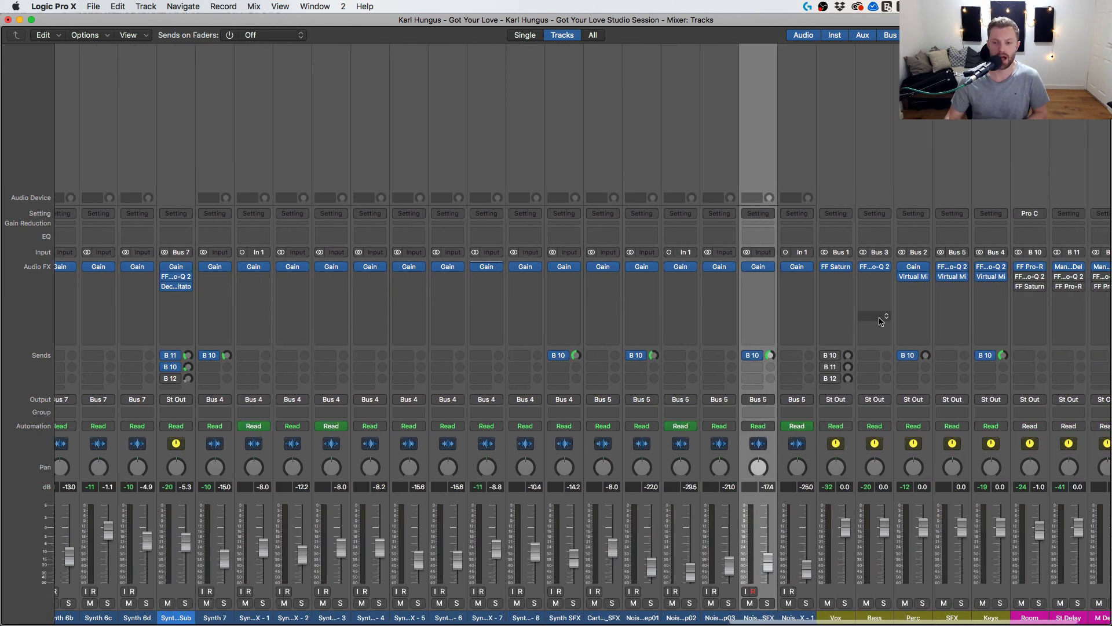
scroll(881, 322, "right", 1)
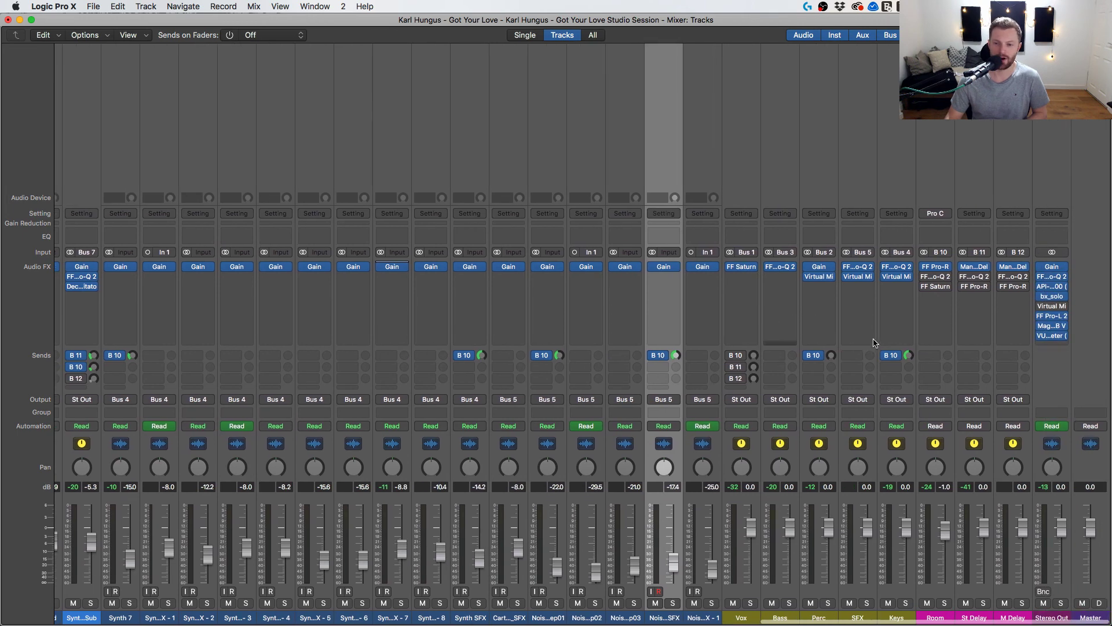
left_click(936, 267)
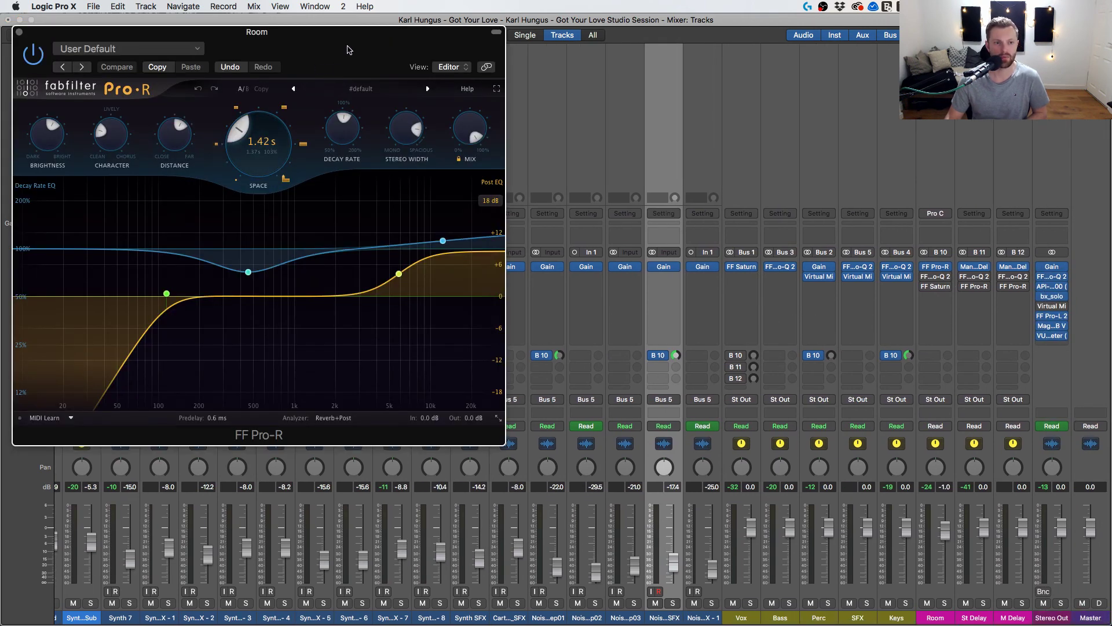
left_click_drag(348, 51, 479, 73)
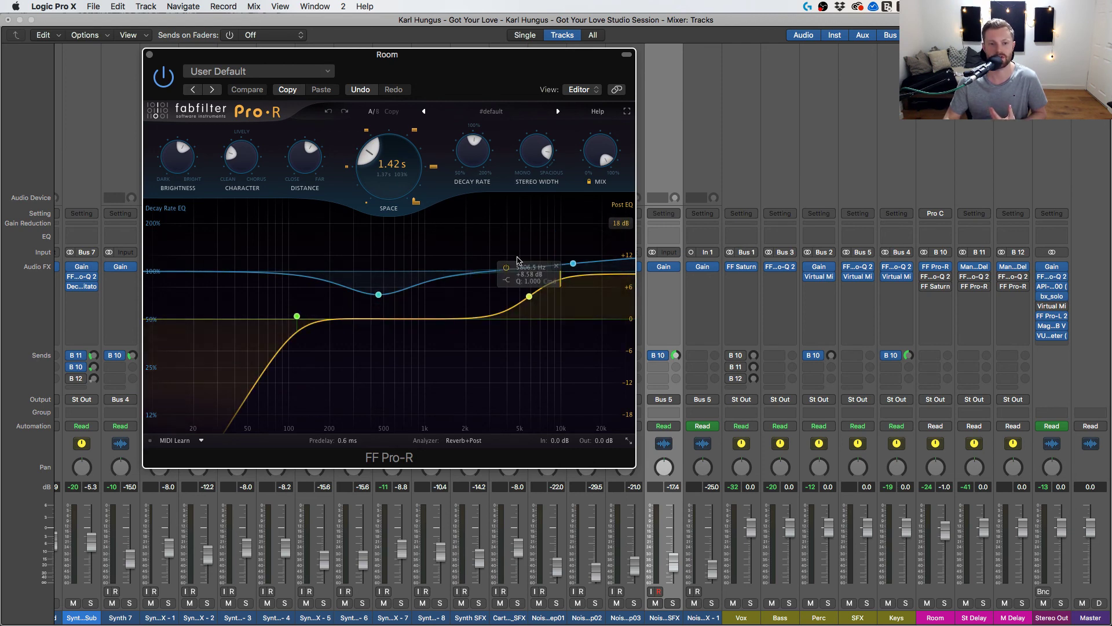
left_click_drag(483, 78, 708, 101)
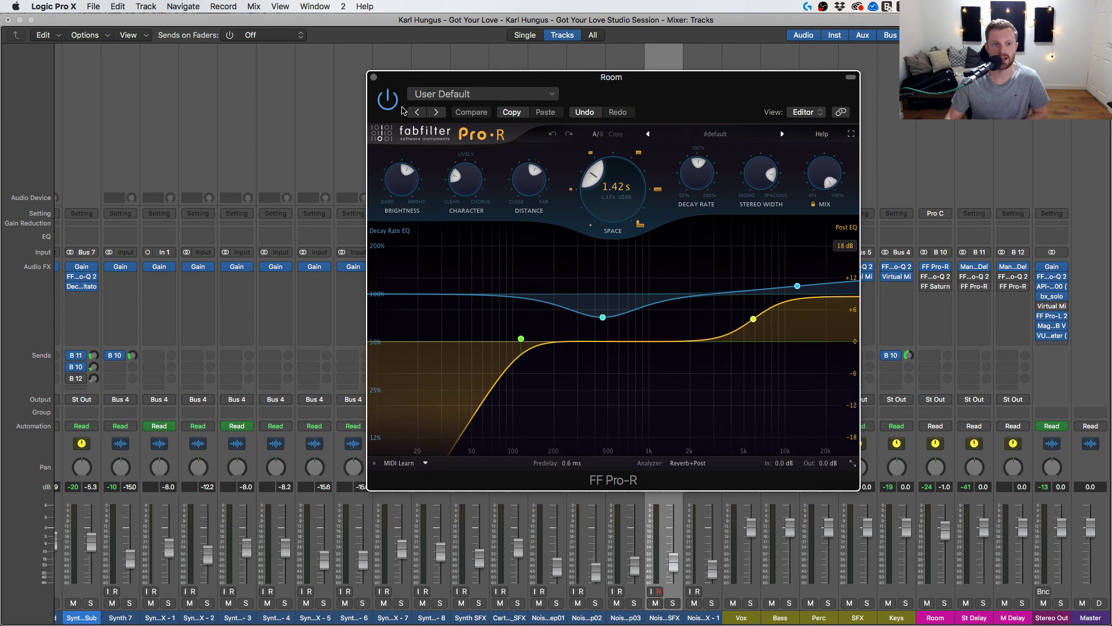
left_click(373, 77)
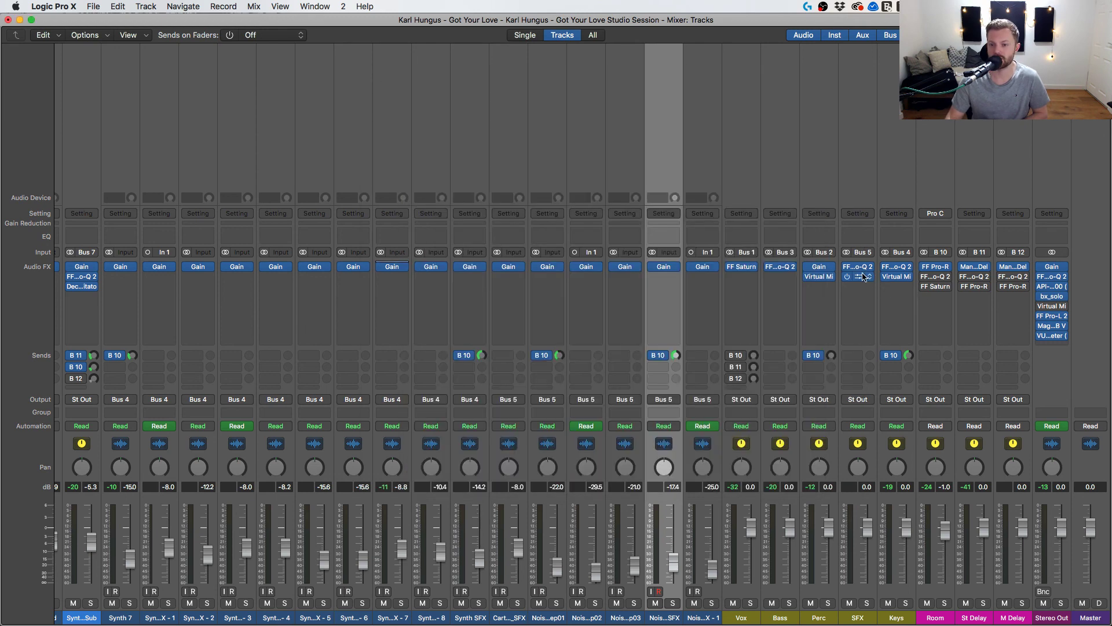
Open the St Delay and M Delay plugin windows, arrange them, then close St Delay.
left_click(975, 267)
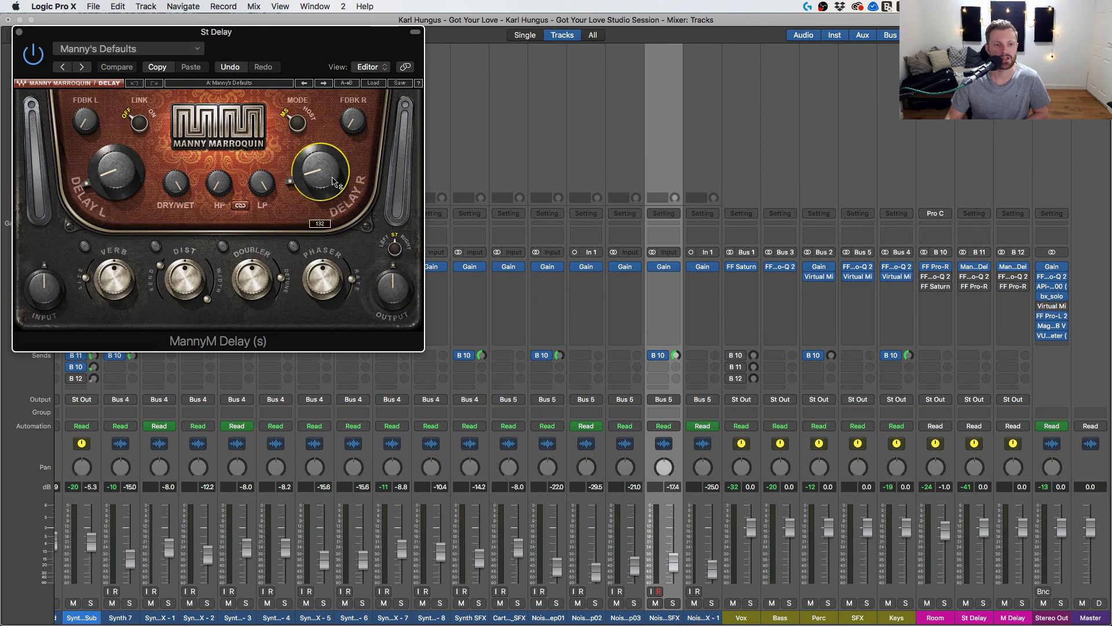
left_click_drag(313, 56, 534, 54)
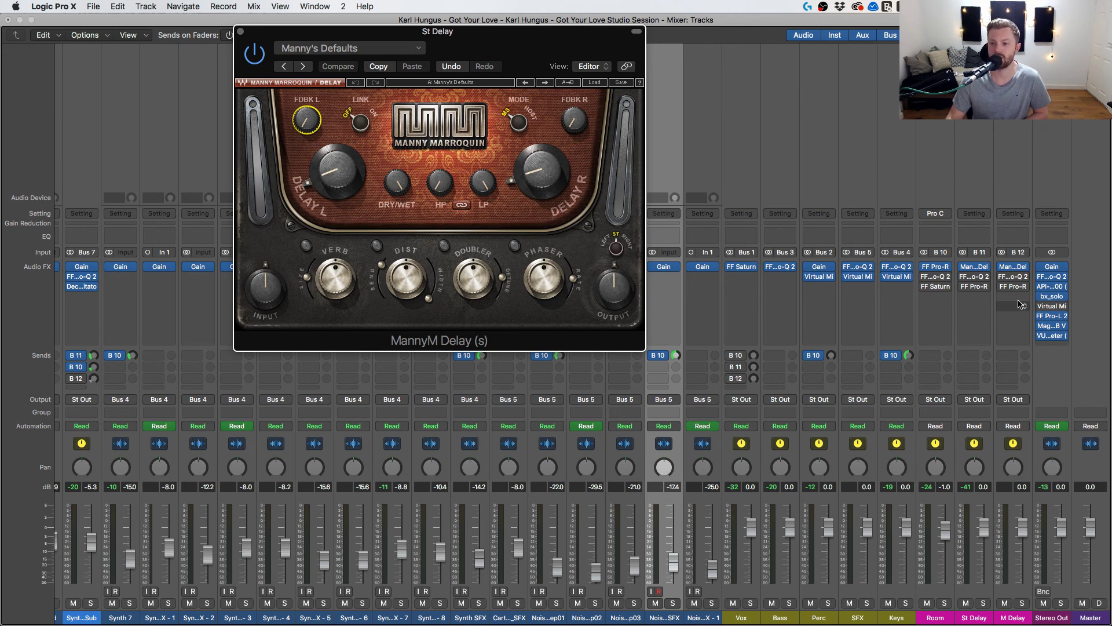
left_click(1011, 266)
left_click_drag(492, 32, 647, 68)
left_click(395, 68)
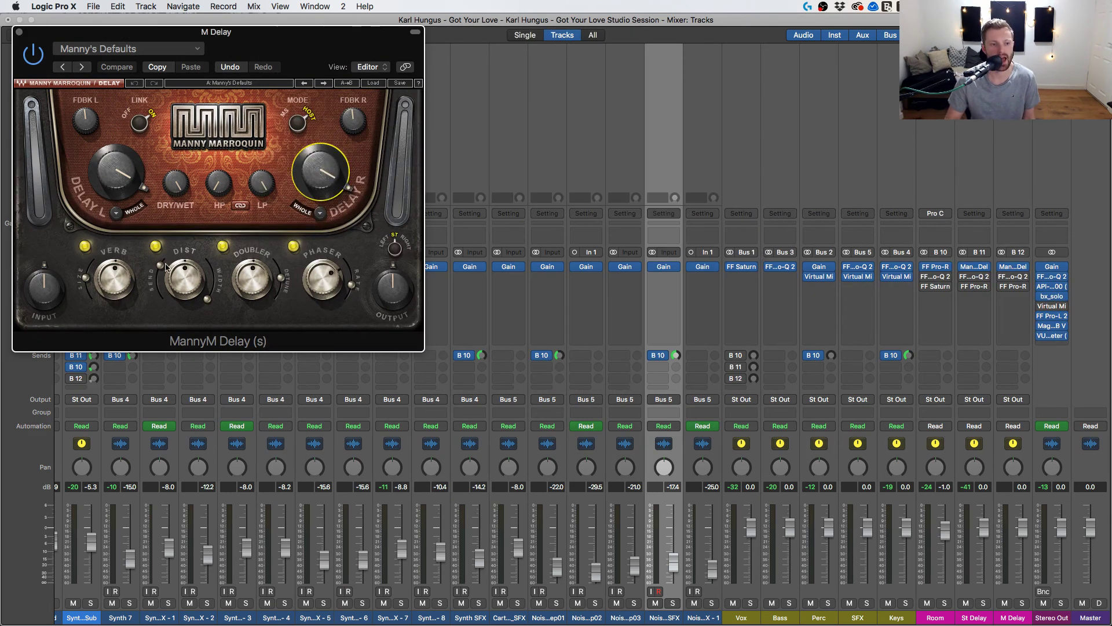
scroll(473, 398, "left", 15)
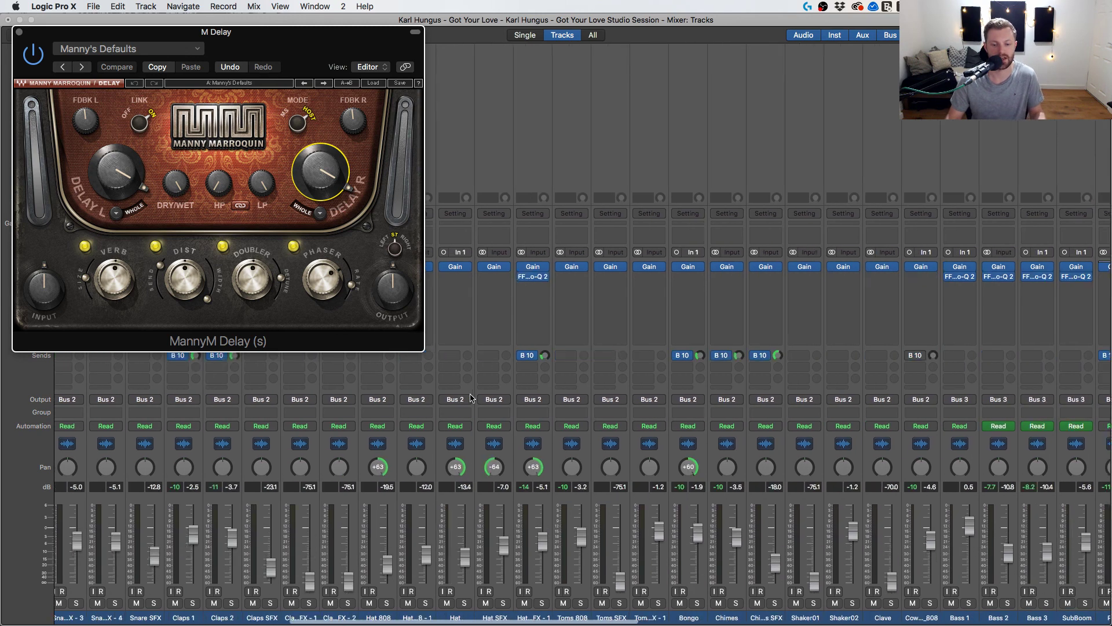
scroll(222, 536, "left", 2)
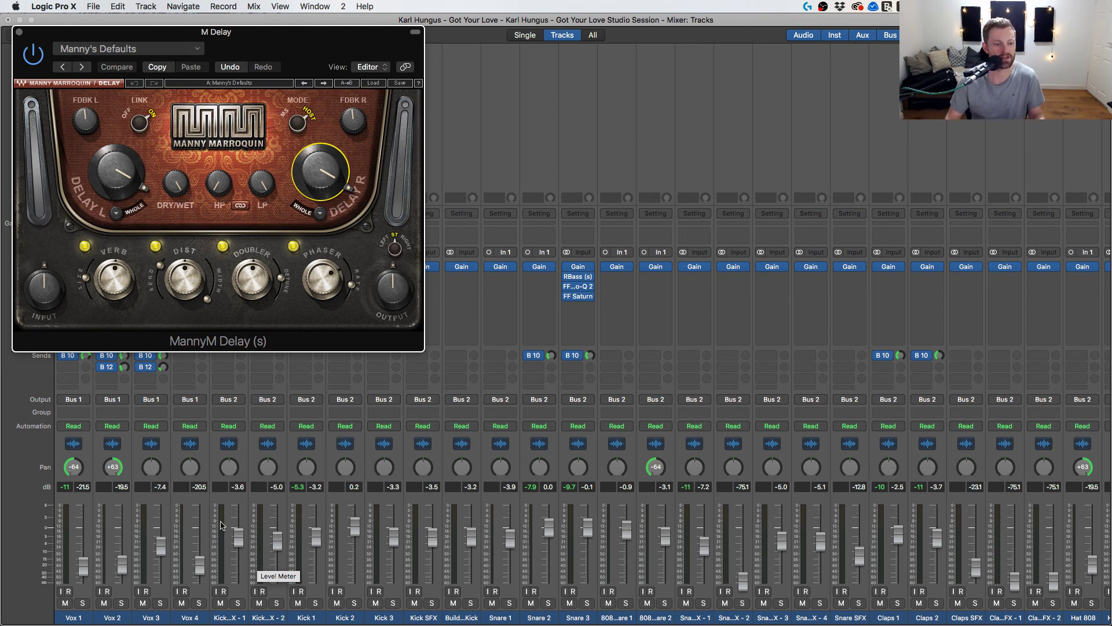
scroll(96, 490, "left", 1)
scroll(96, 491, "right", 1)
Solo Vox 3 and play a cycle loop over bars 67–79 in the Tracks view.
left_click(162, 603)
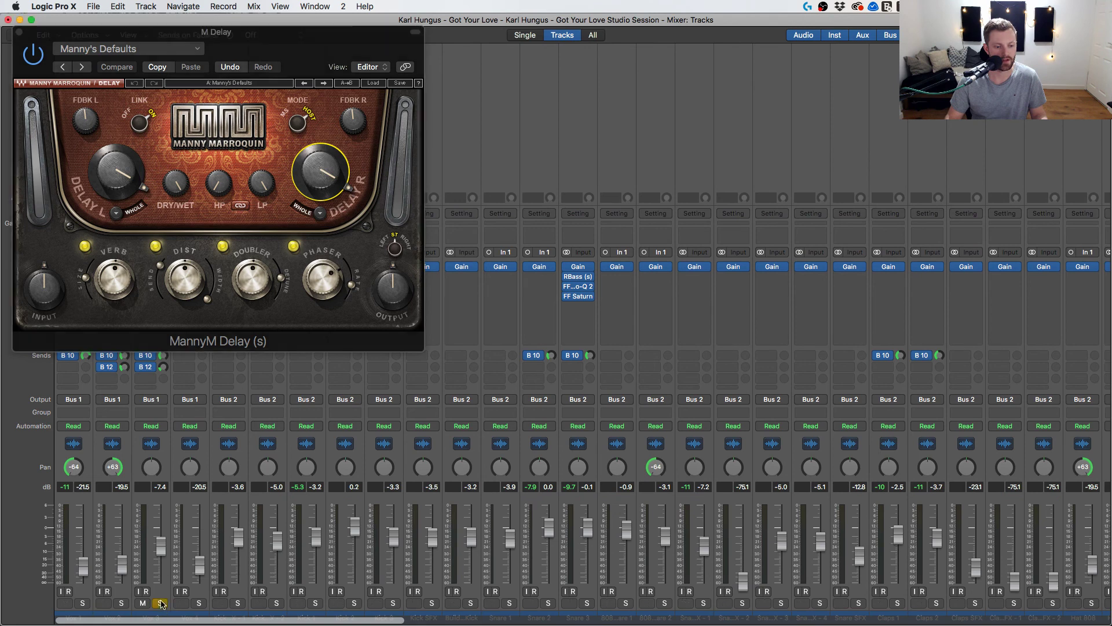
left_click_drag(299, 41, 502, 60)
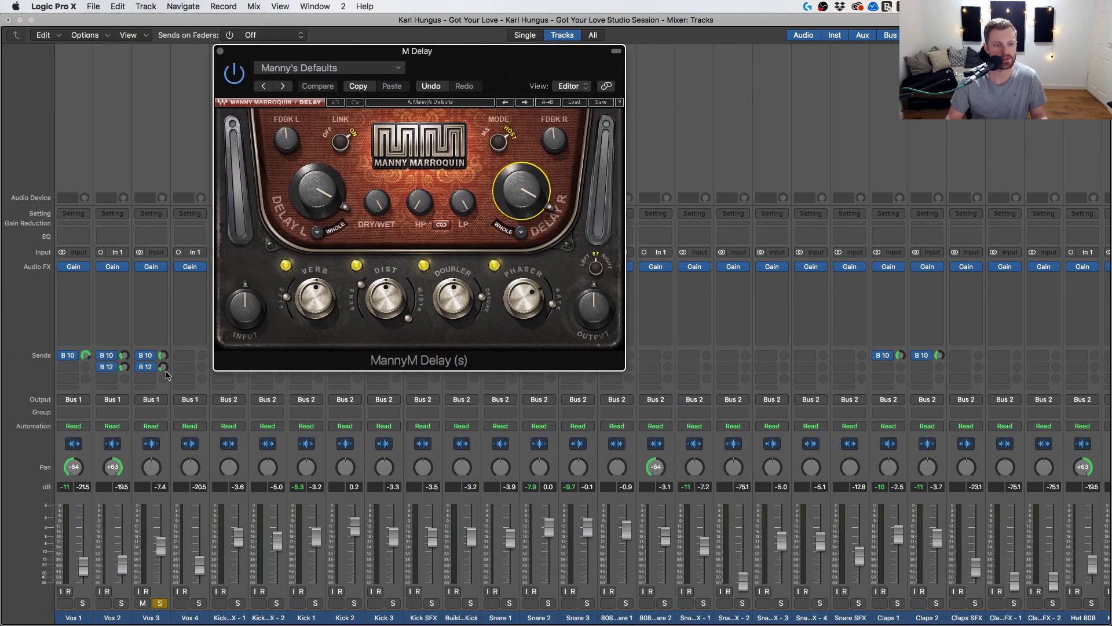
key("super+1")
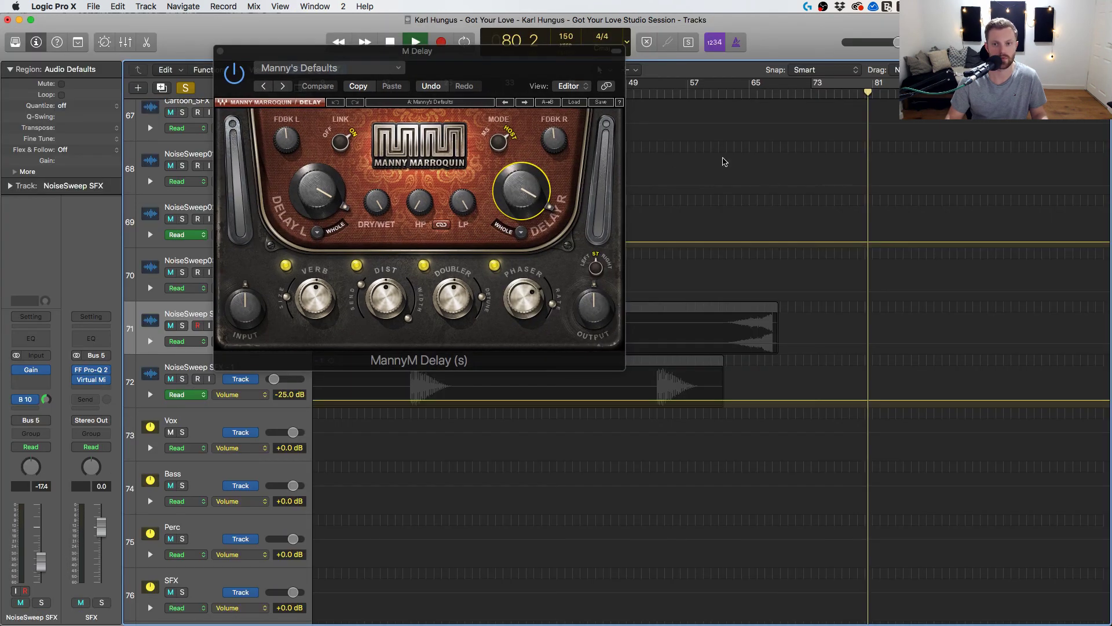
scroll(724, 162, "up", 15)
key("c")
key("space")
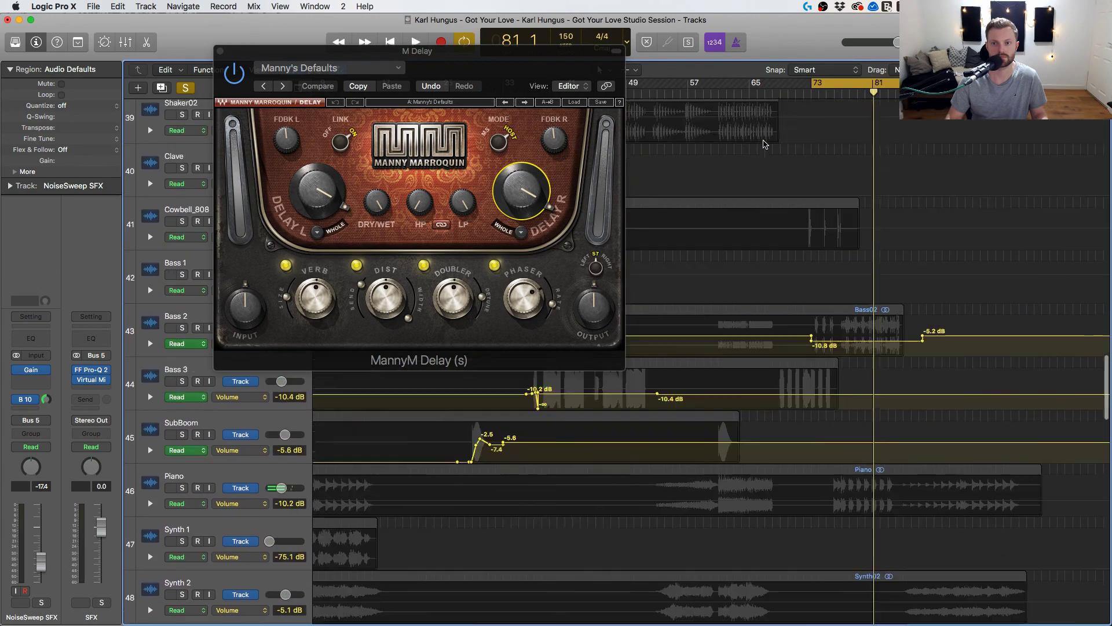
scroll(763, 144, "up", 20)
key("space")
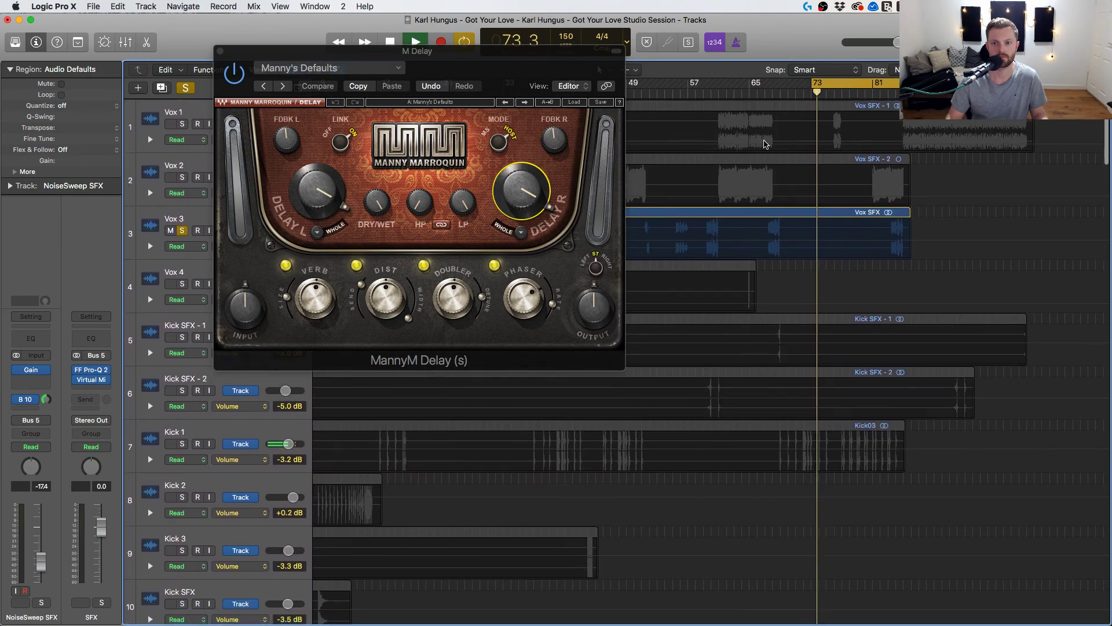
left_click_drag(834, 87, 789, 91)
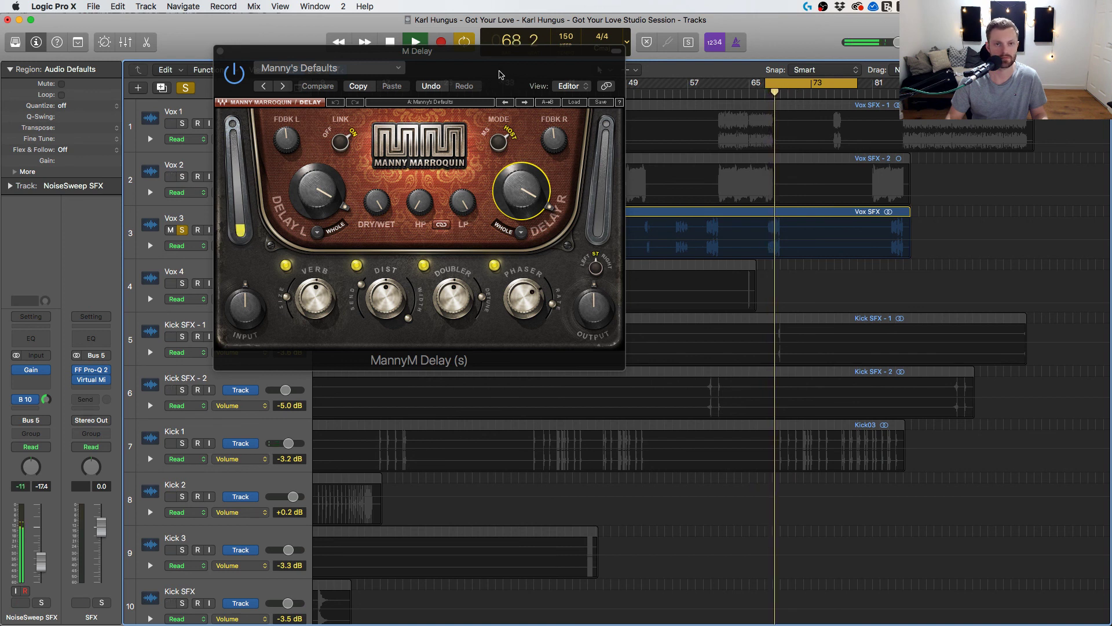
Set the M Delay low-pass to 6169 and replay the loop.
left_click_drag(501, 74, 600, 73)
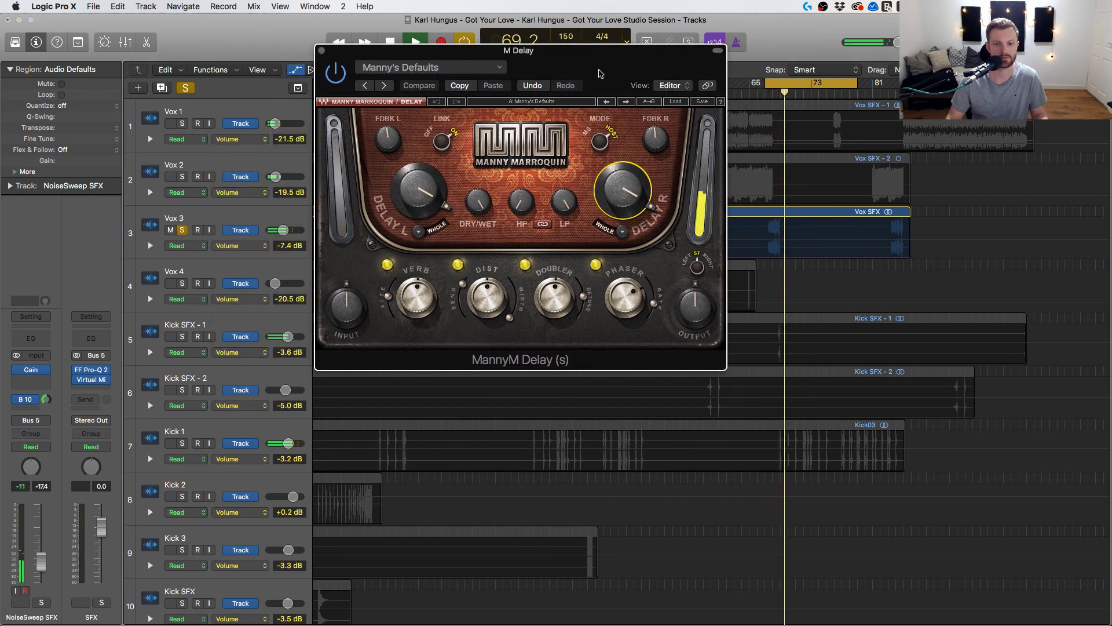
left_click_drag(565, 202, 565, 209)
key("space")
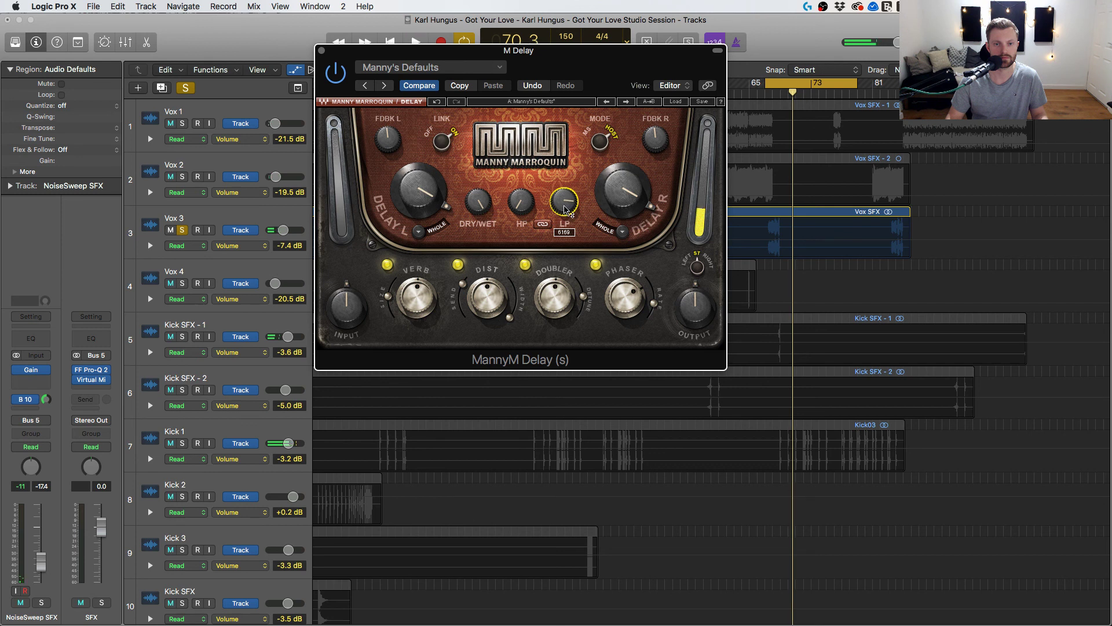
key("space")
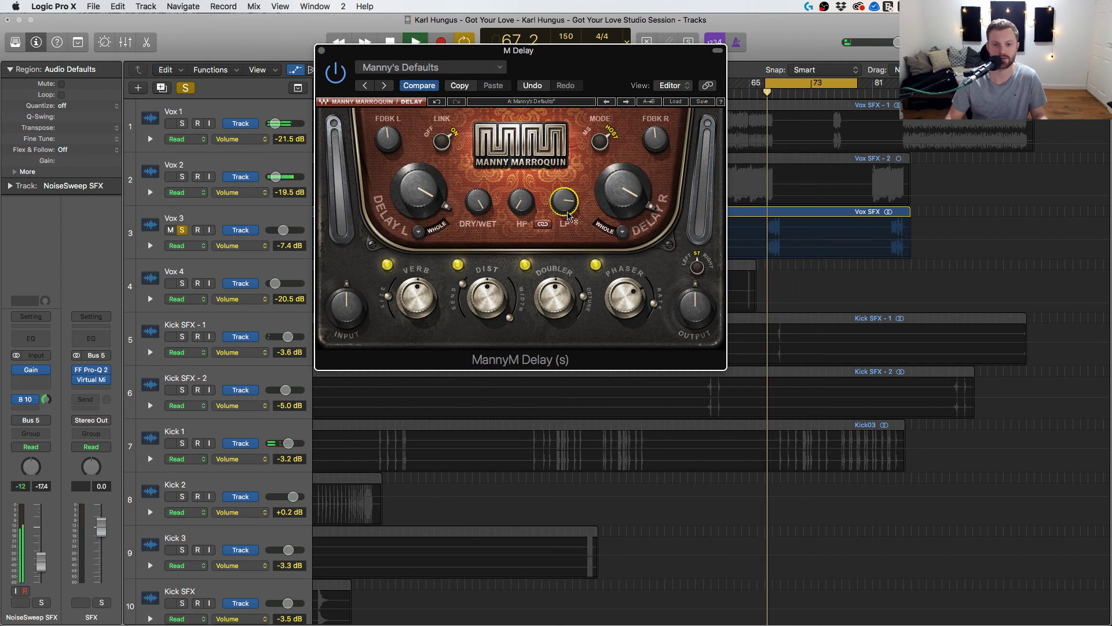
mouse_move(565, 211)
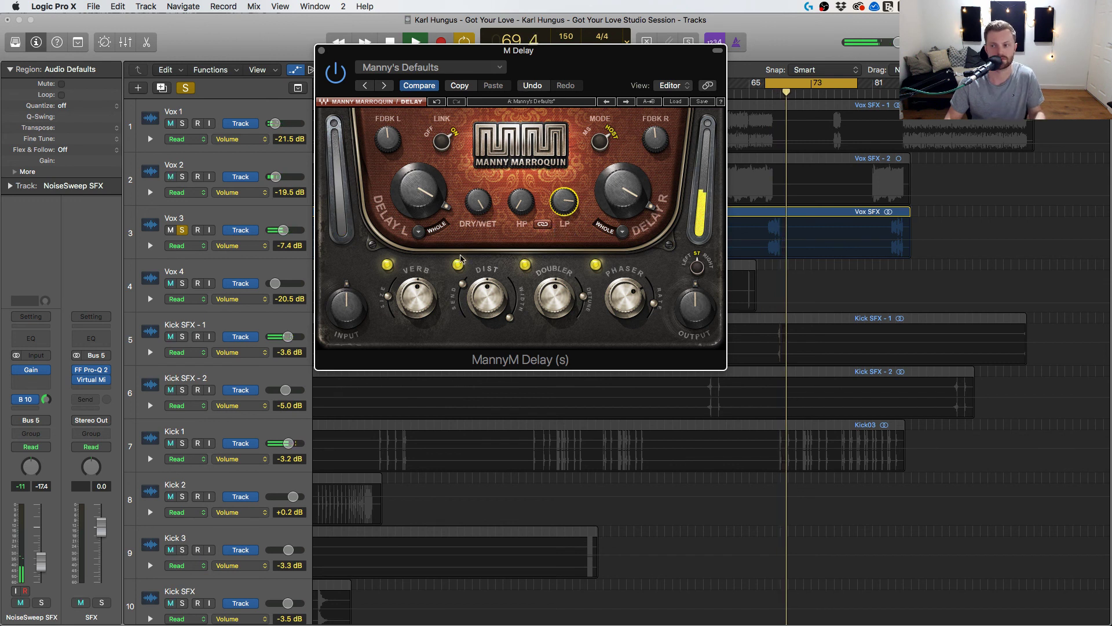
Compare the delay with Verb, Dist, Doubler and Phaser off, then turn them back on.
left_click(387, 264)
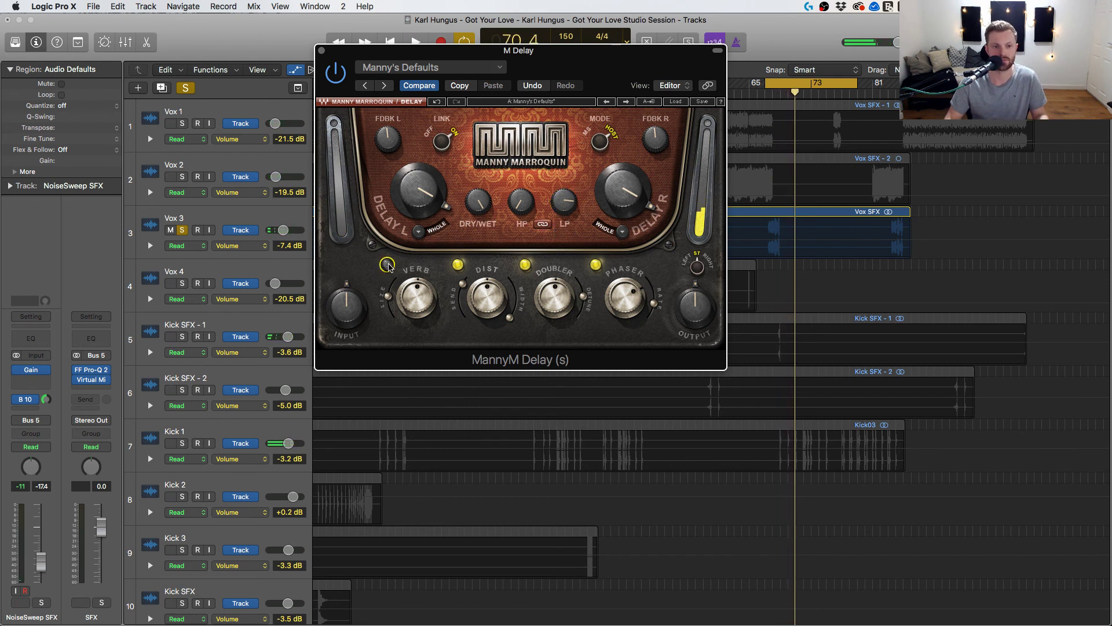
left_click(457, 265)
left_click(525, 265)
left_click(595, 265)
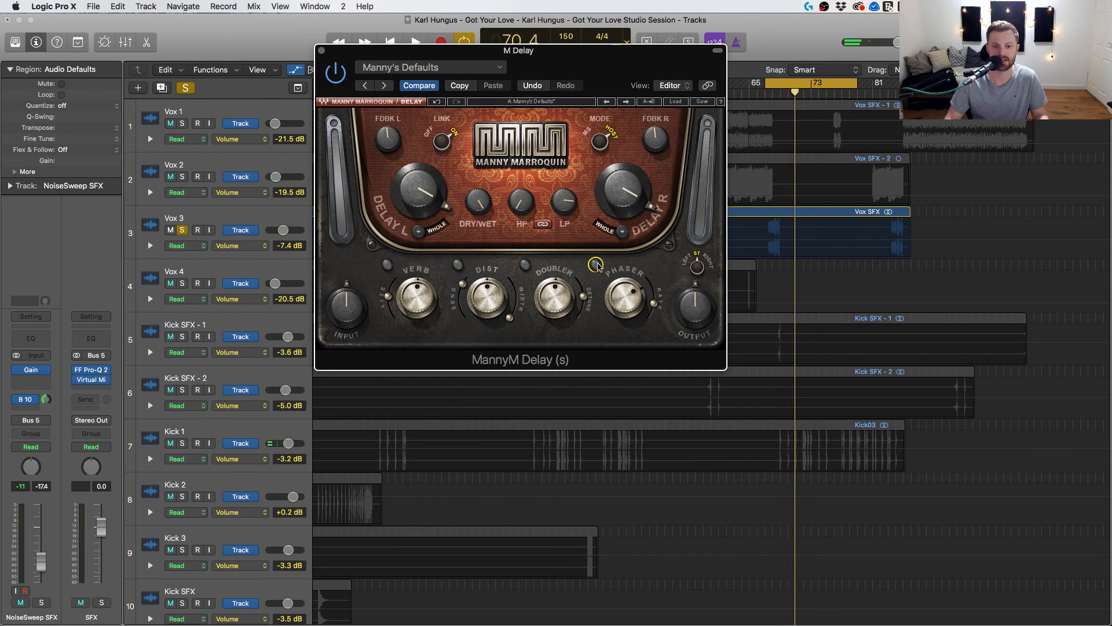
key("space")
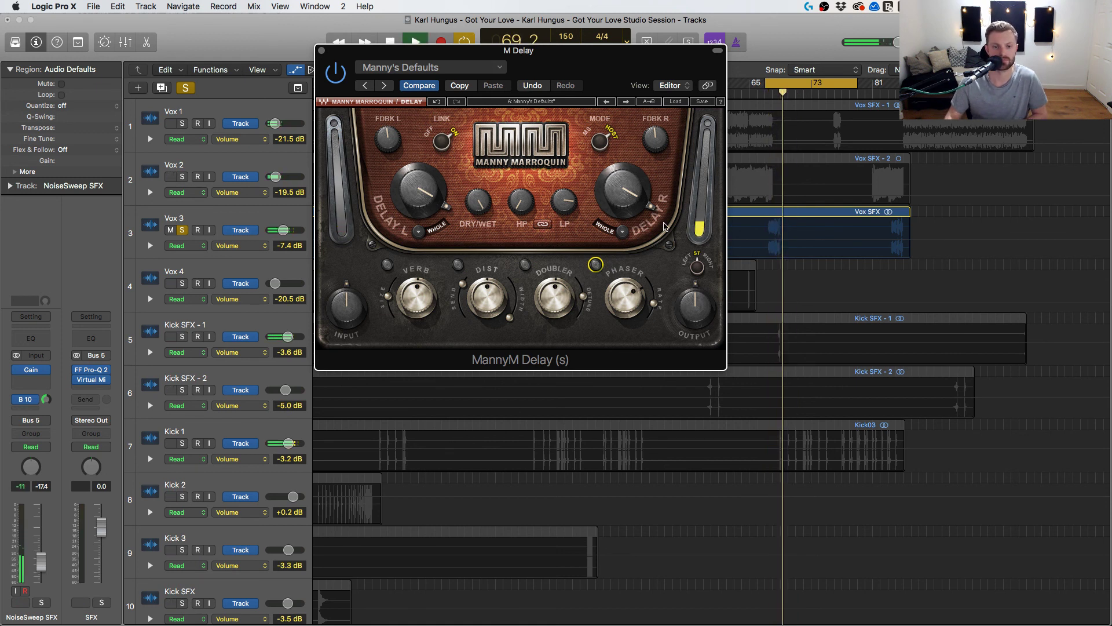
key("space")
left_click(387, 264)
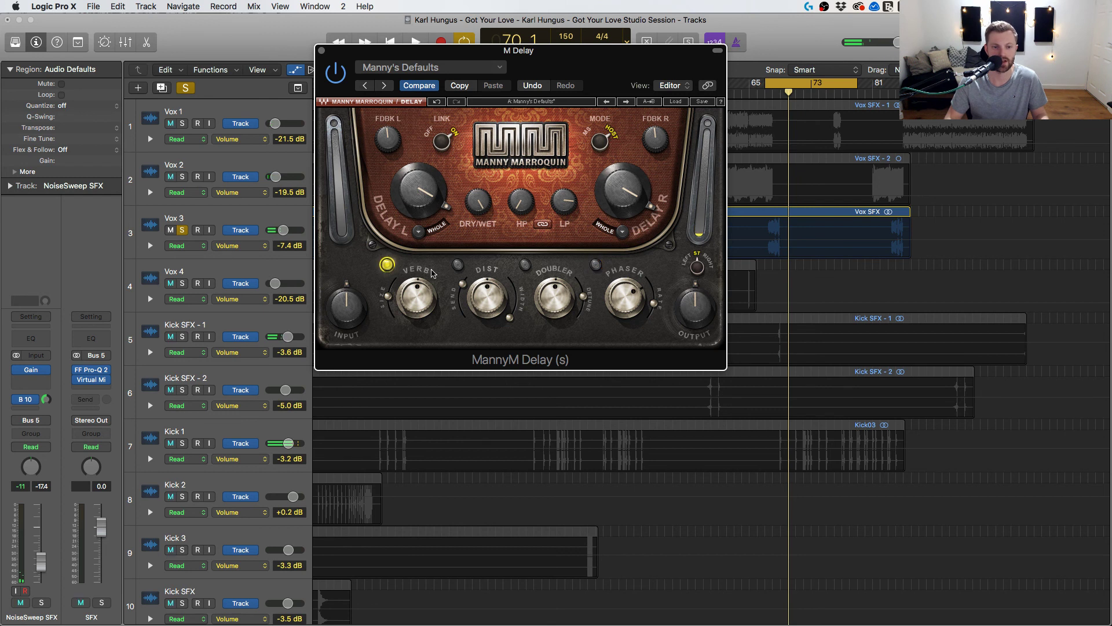
left_click(456, 265)
left_click(525, 264)
left_click(595, 265)
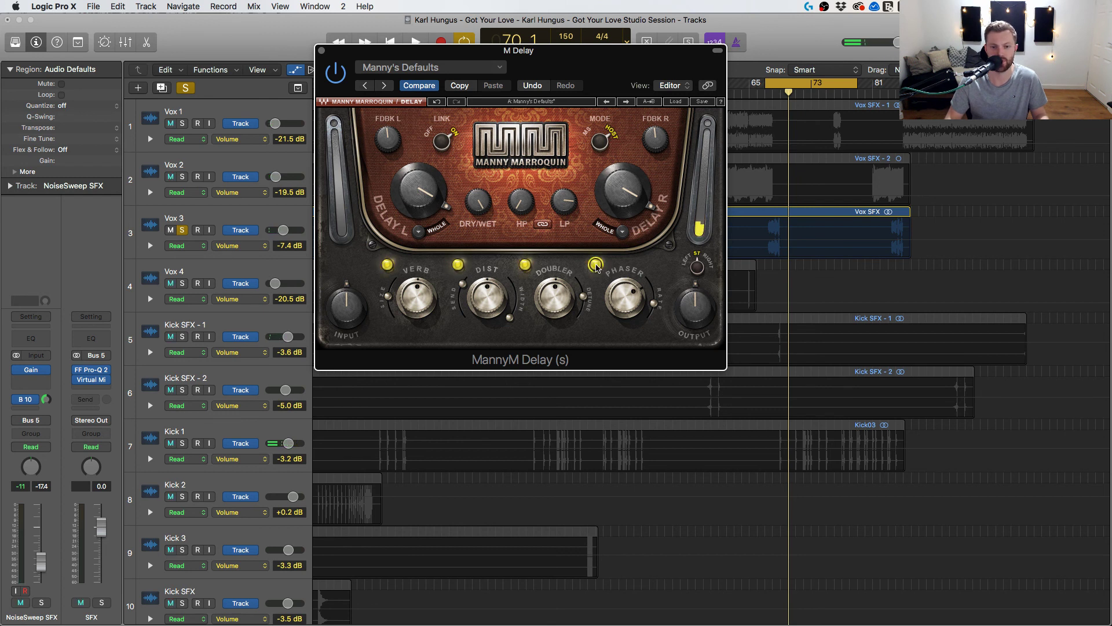
key("space")
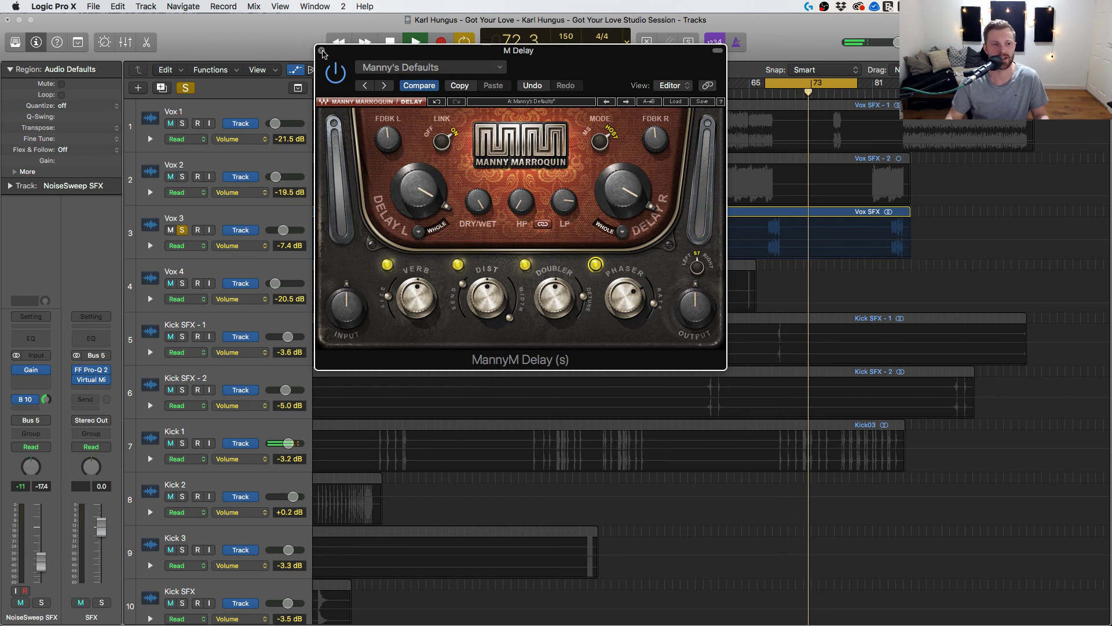
left_click(323, 51)
Clear the Vox 3 solo, stop playback and show the full mixer with the bus returns.
left_click(185, 88)
key("space")
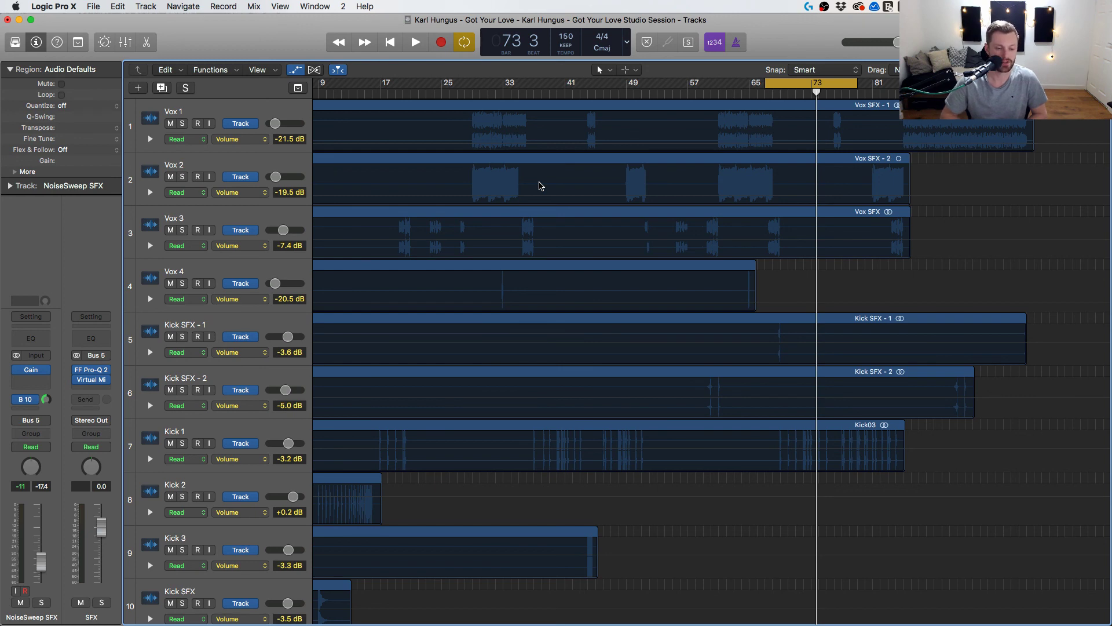
key("super+2")
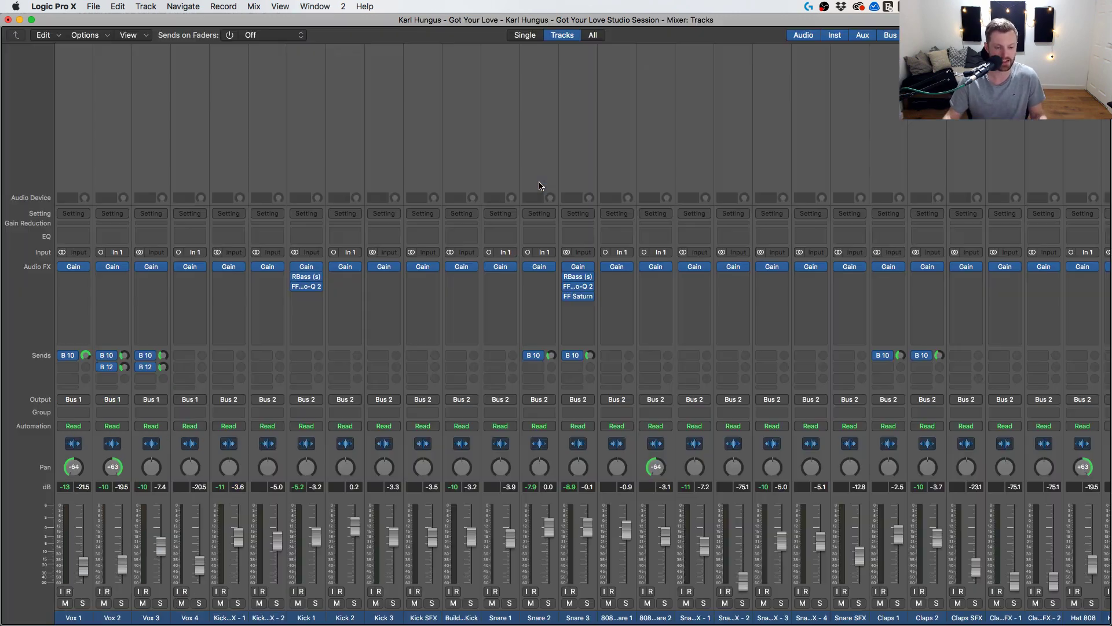
scroll(591, 249, "right", 15)
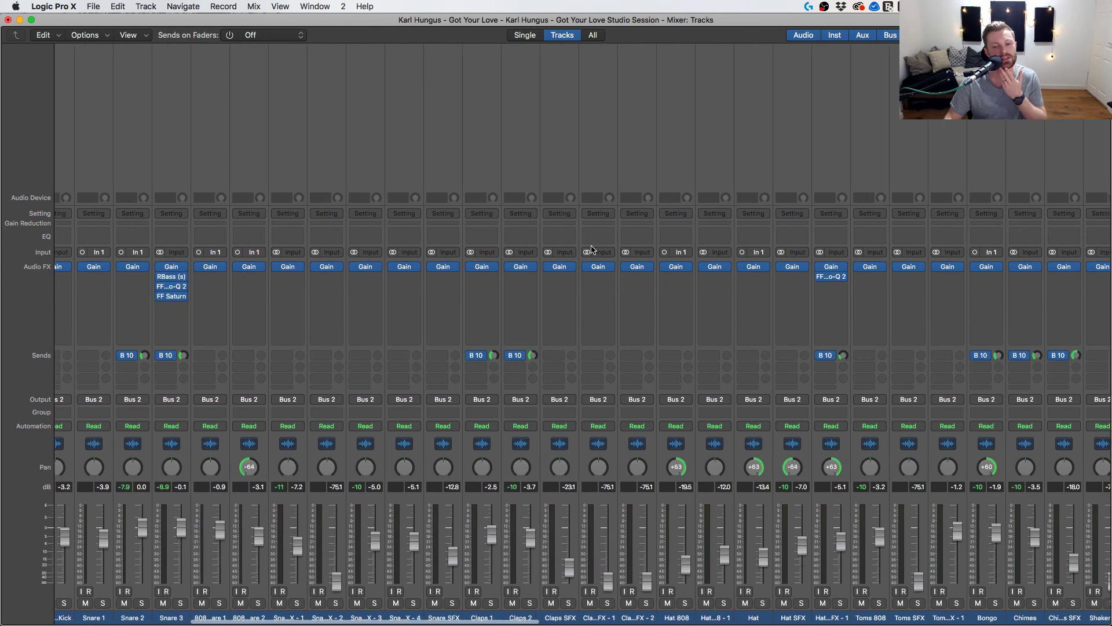
scroll(608, 249, "left", 3)
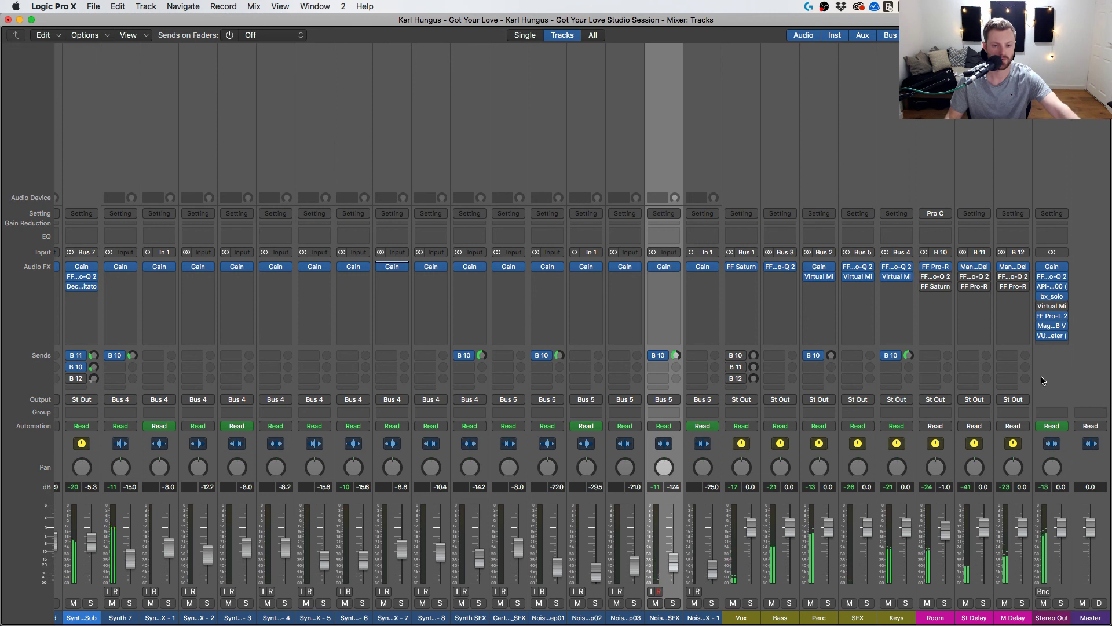
Check the mix in mono with the Stereo Out Gain plugin, then bypass Gain.
left_click(1053, 268)
left_click(206, 138)
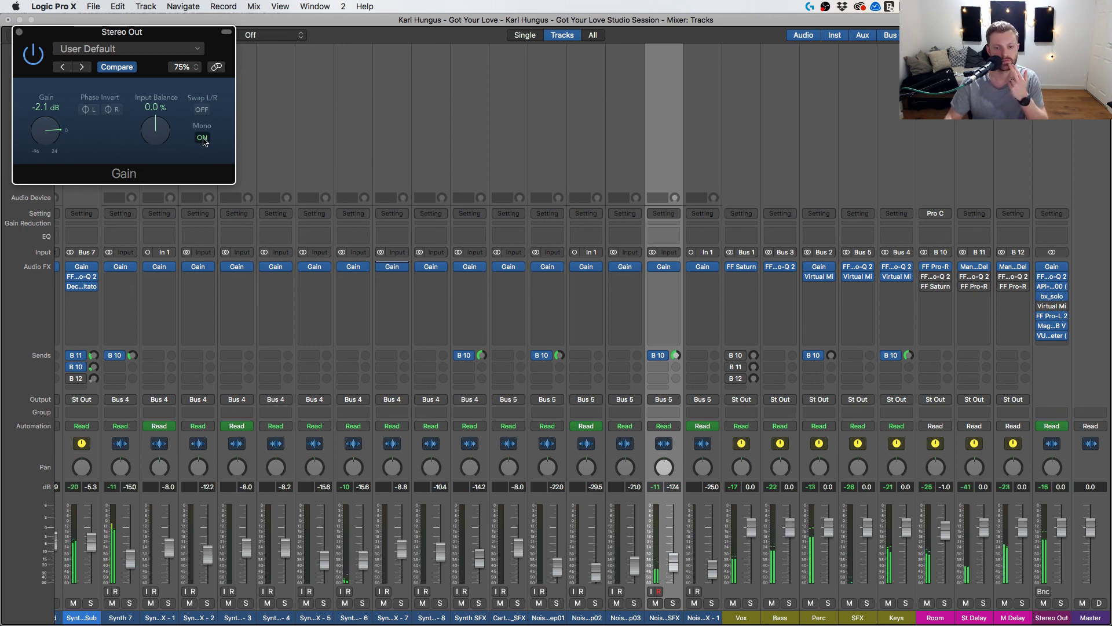
scroll(609, 246, "left", 15)
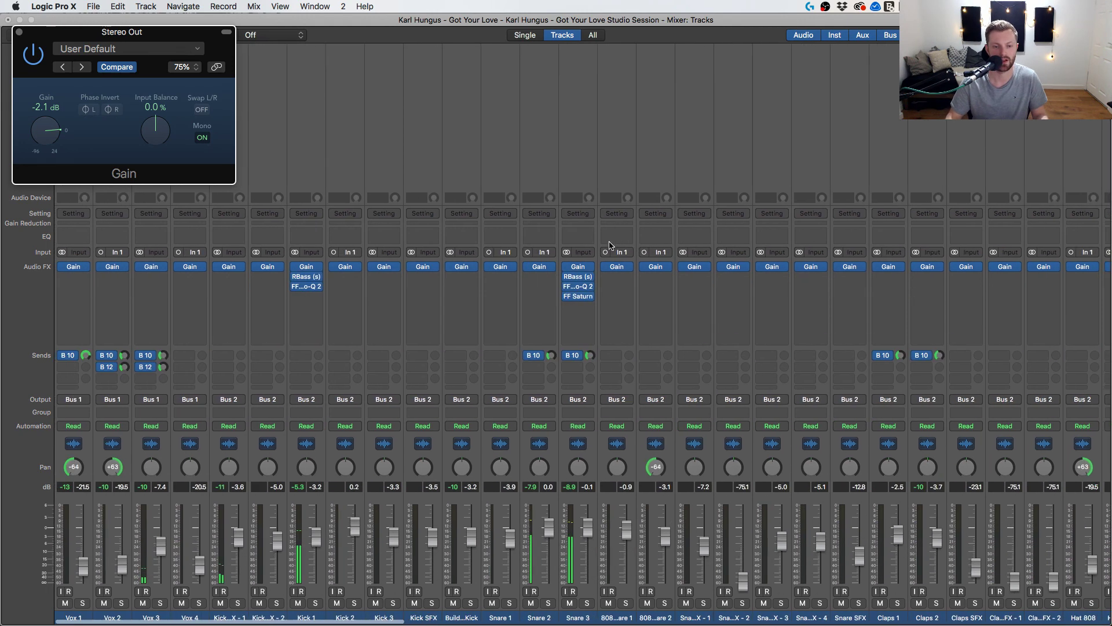
left_click(163, 369)
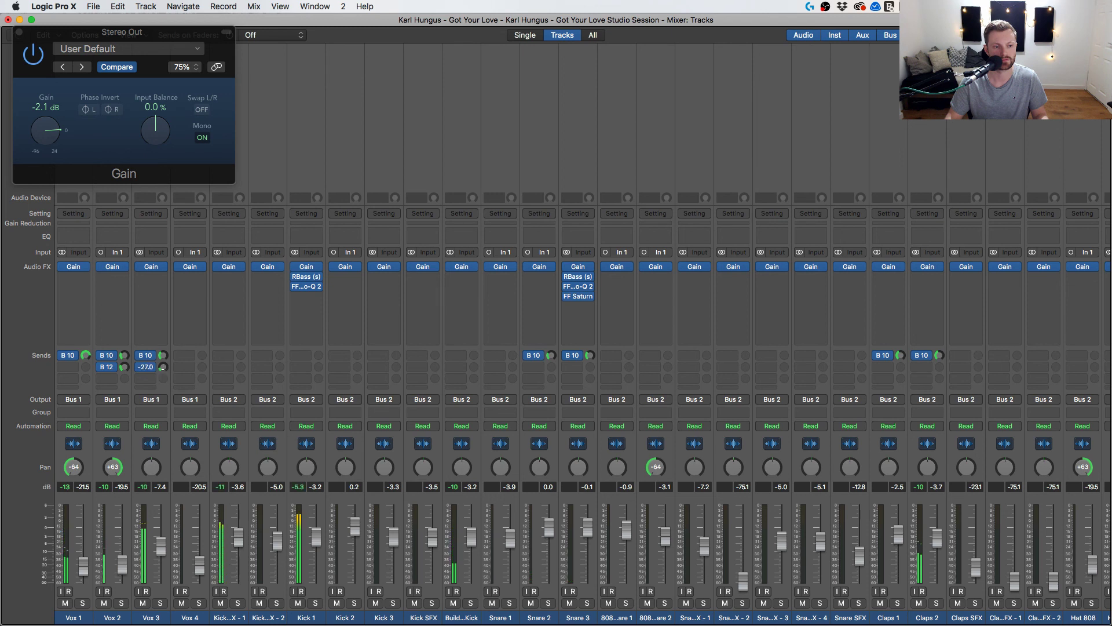
left_click(34, 56)
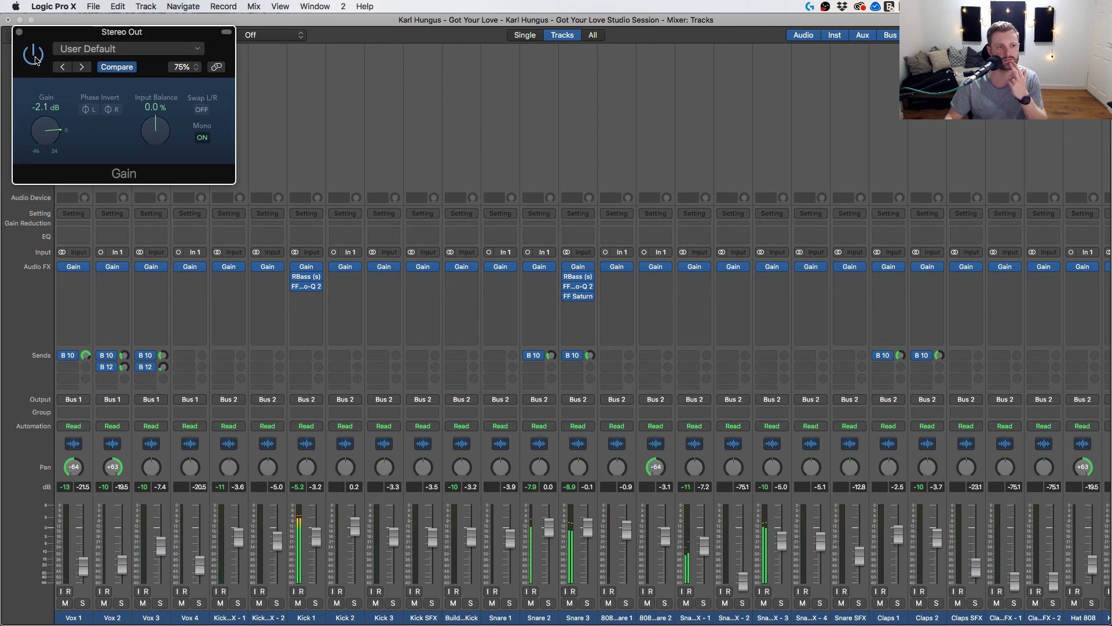
scroll(452, 196, "right", 15)
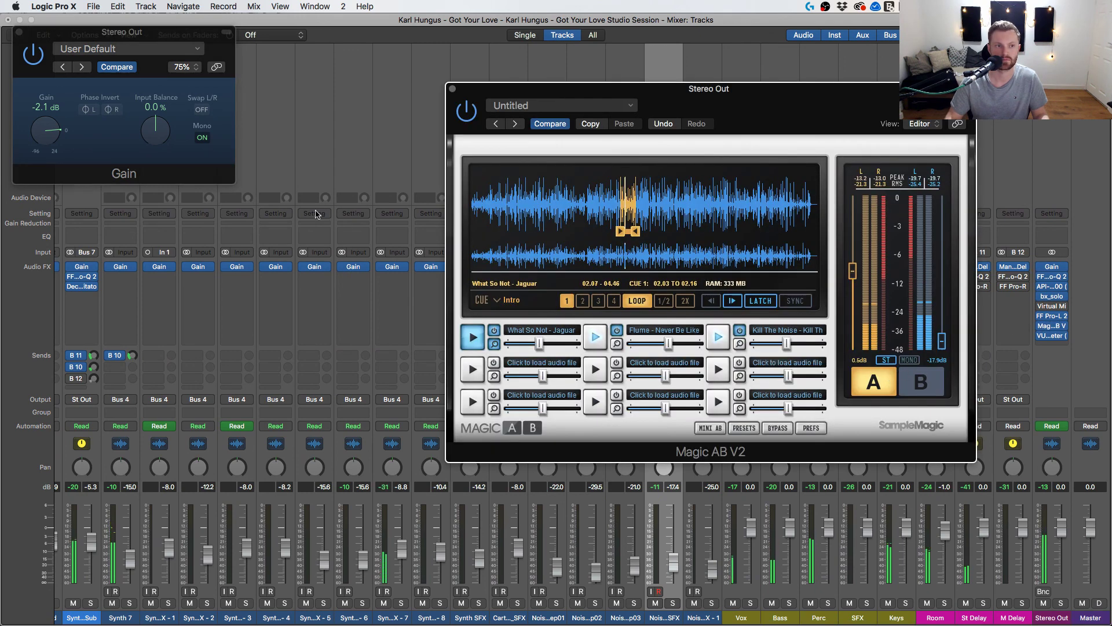
A/B the mix against Flume's 'Never Be Like You' in stereo, then close Magic AB and Gain.
left_click(919, 377)
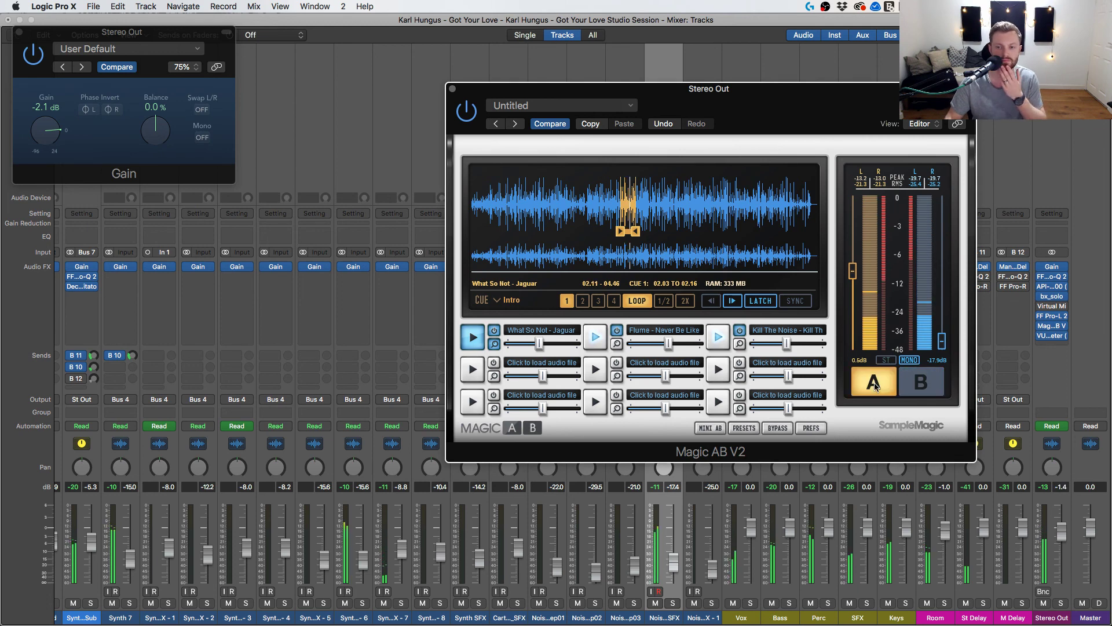
left_click(874, 385)
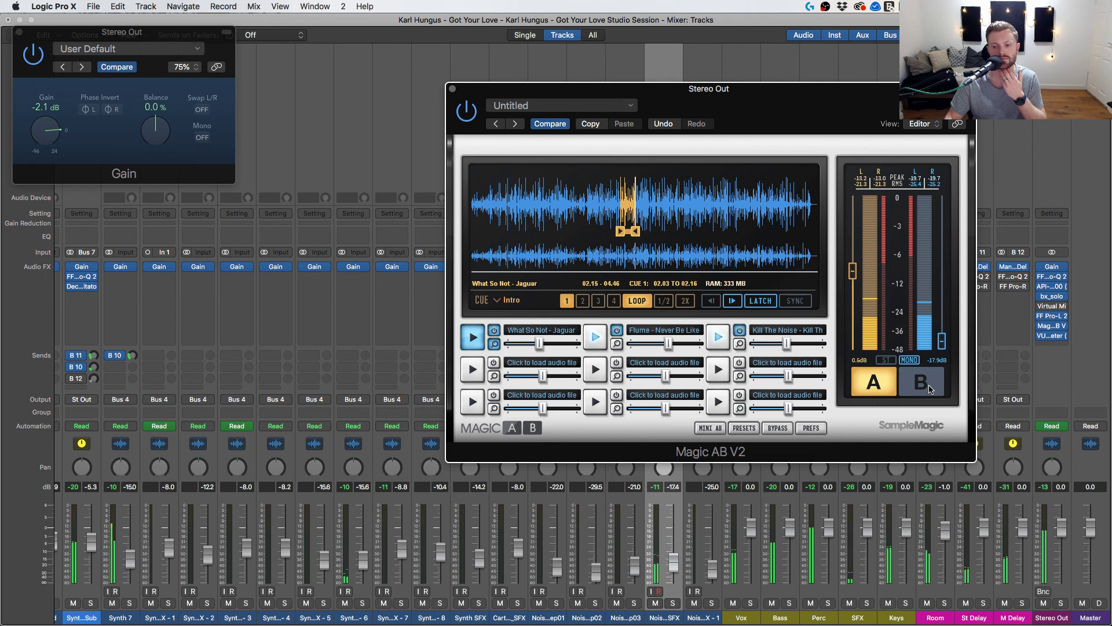
left_click(913, 384)
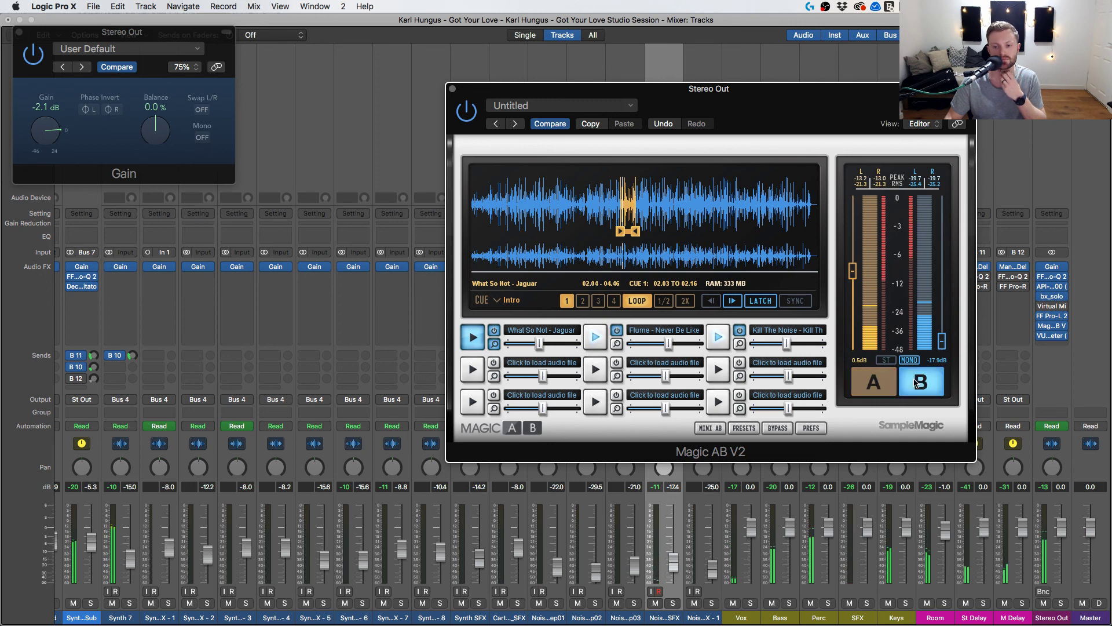
left_click(591, 336)
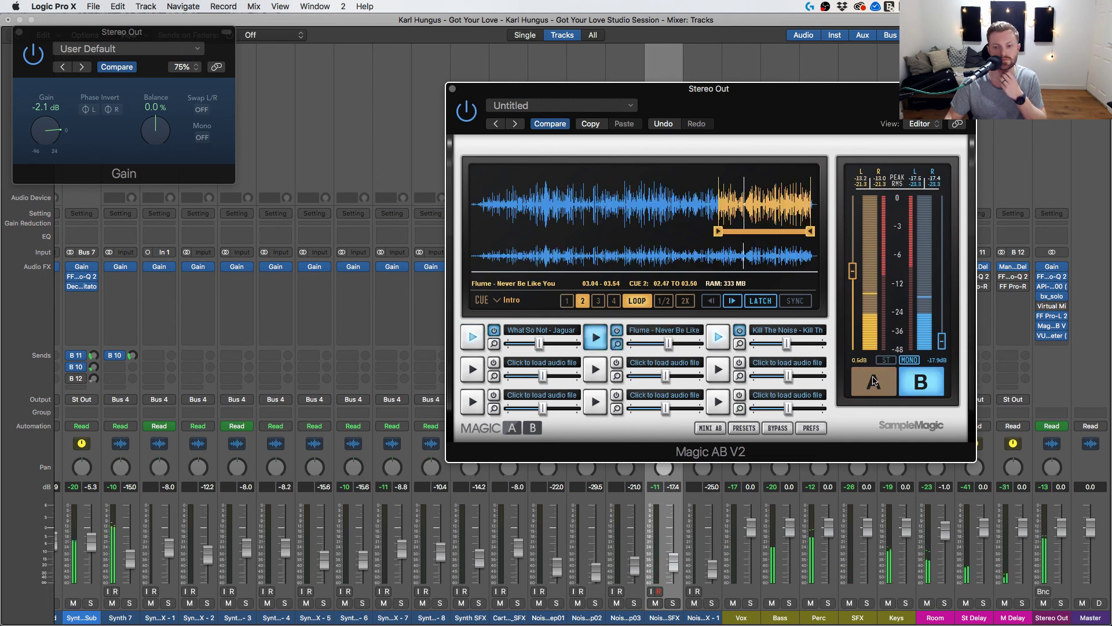
left_click(886, 360)
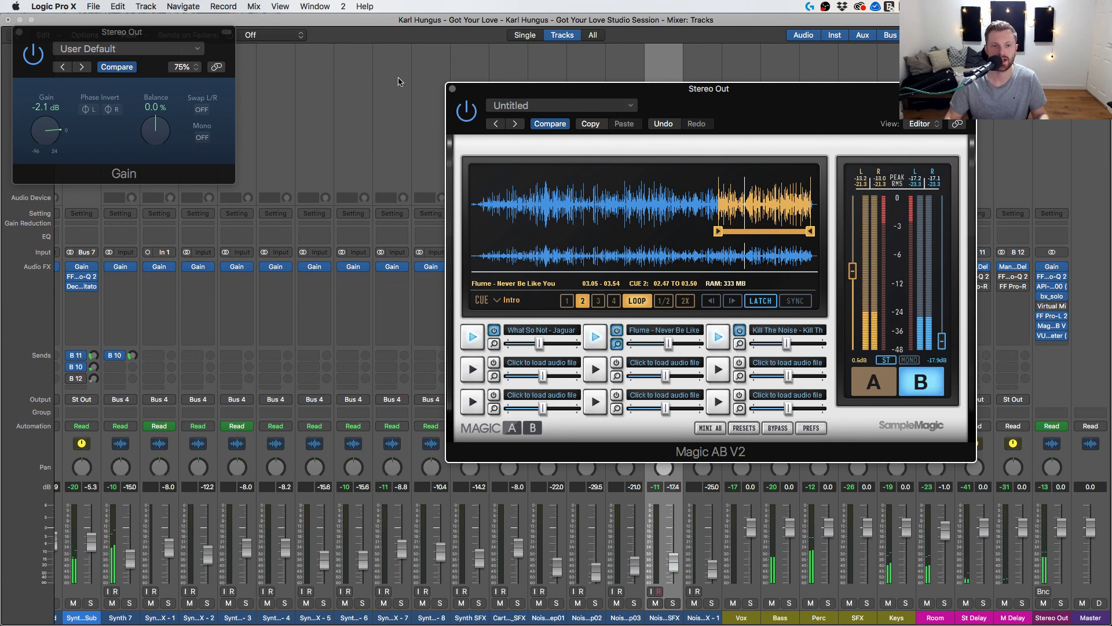
left_click(453, 89)
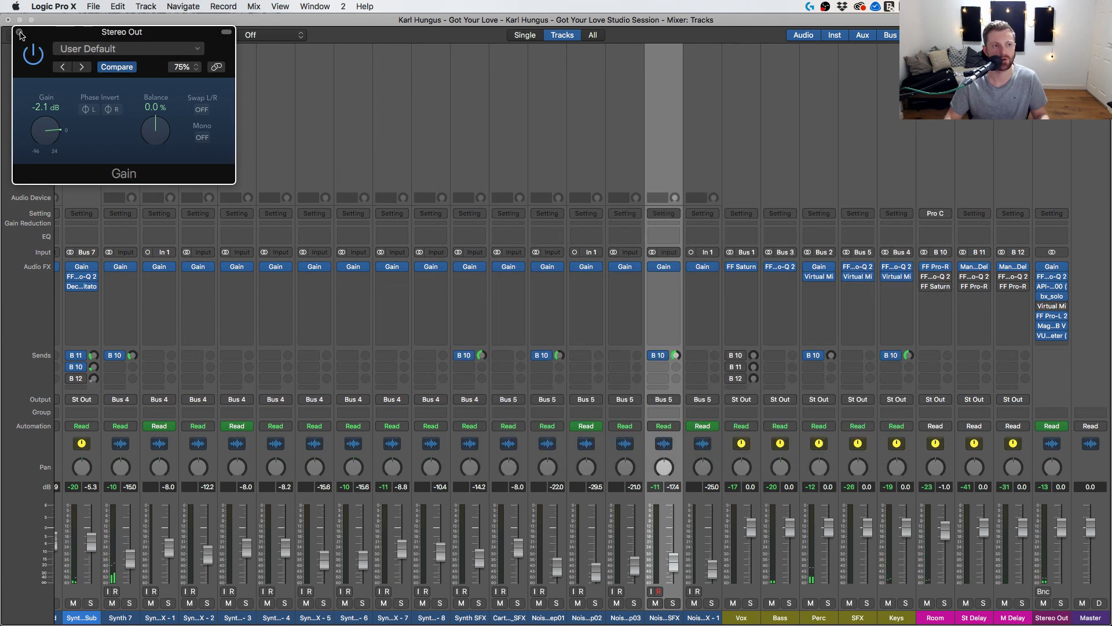
left_click(19, 32)
Insert MeterPlugs Dynameter on the Stereo Out and centre its window.
left_click(1058, 323)
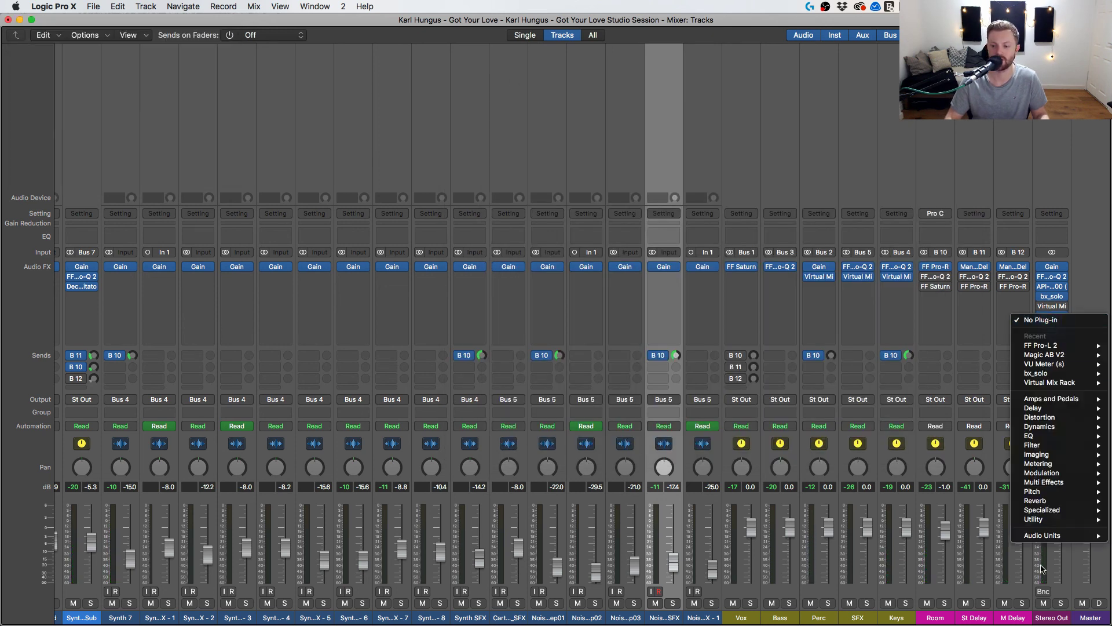
mouse_move(1052, 536)
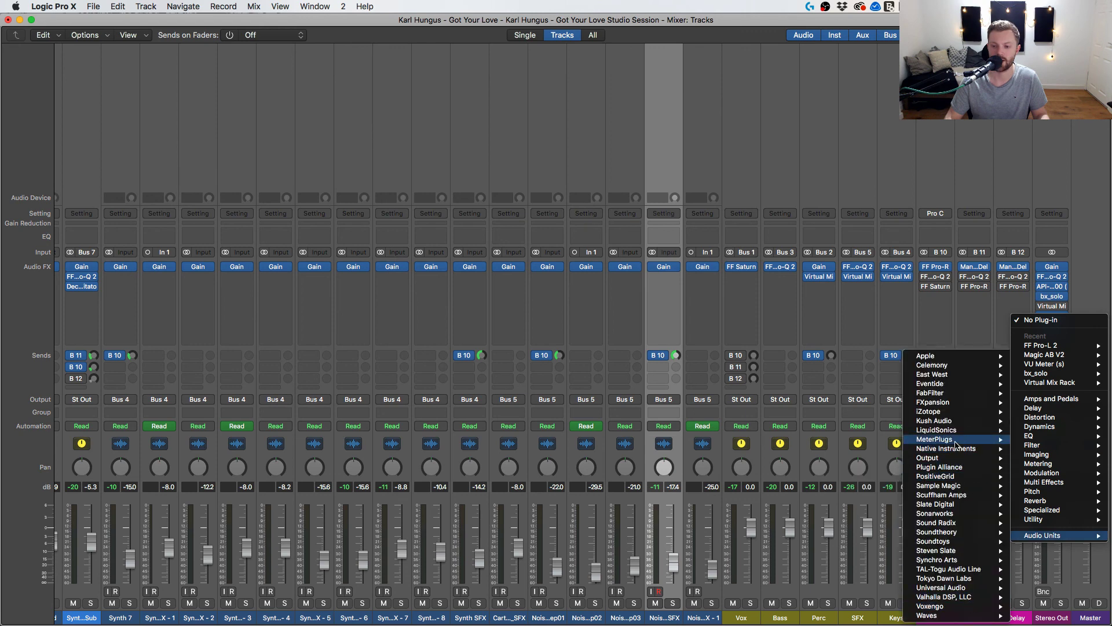
mouse_move(960, 490)
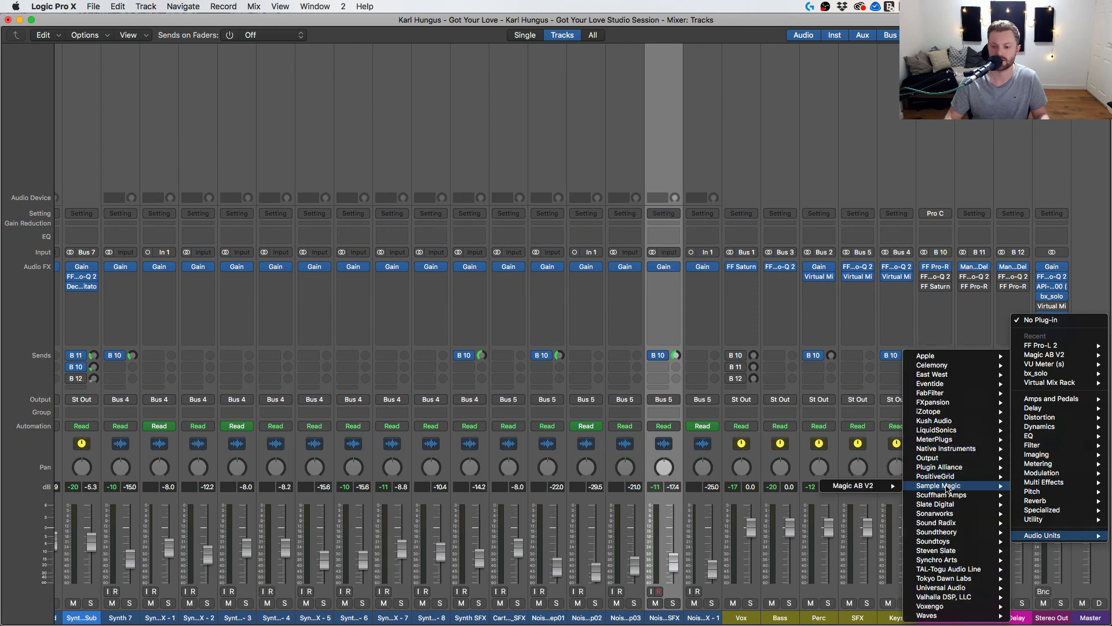
mouse_move(950, 469)
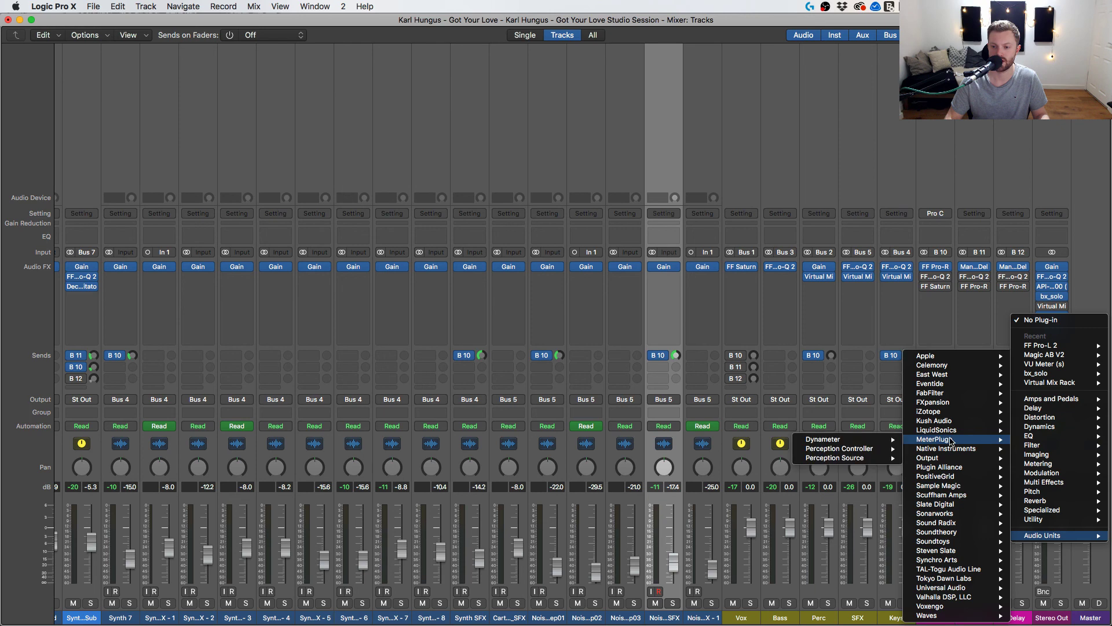
left_click(871, 444)
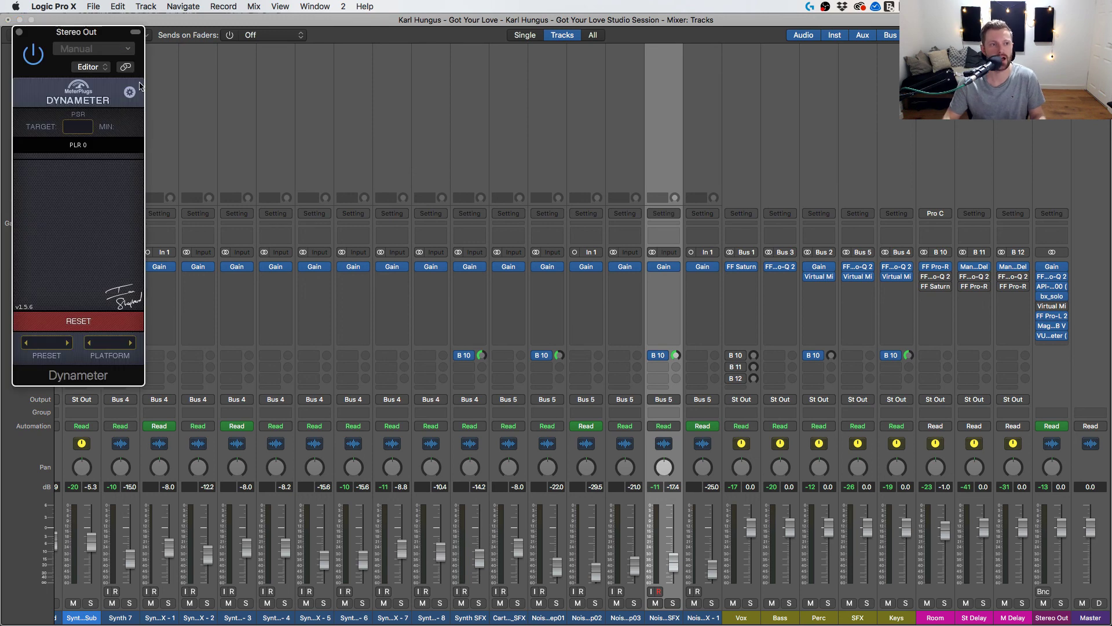
left_click_drag(120, 34, 504, 81)
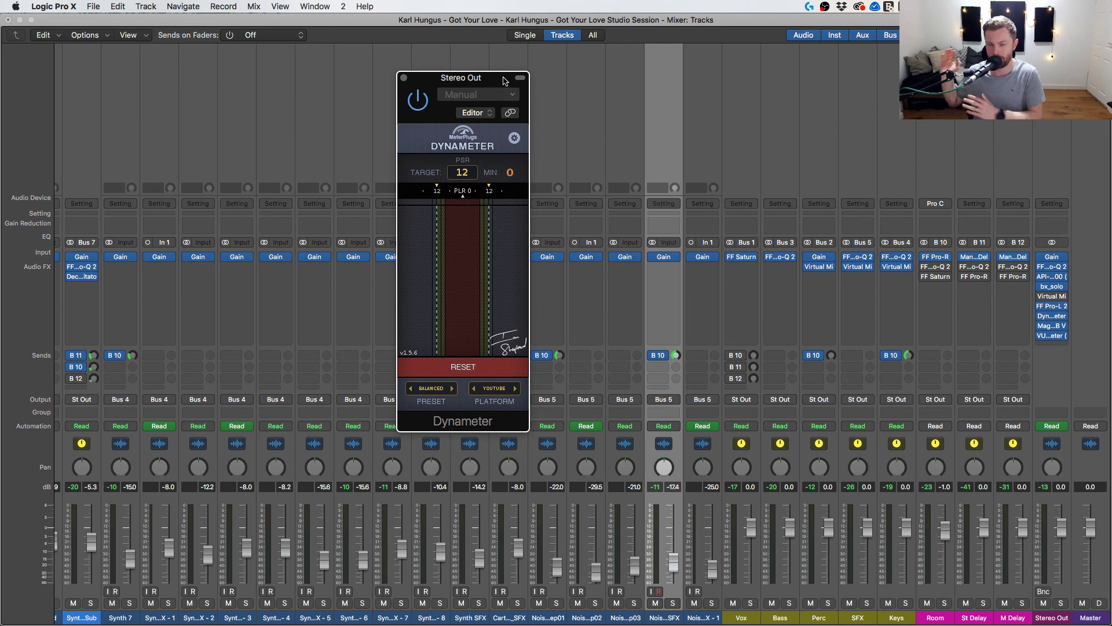
Play the mix to read PLR 11 and minimum PSR 9 in Dynameter, then close it.
key("space")
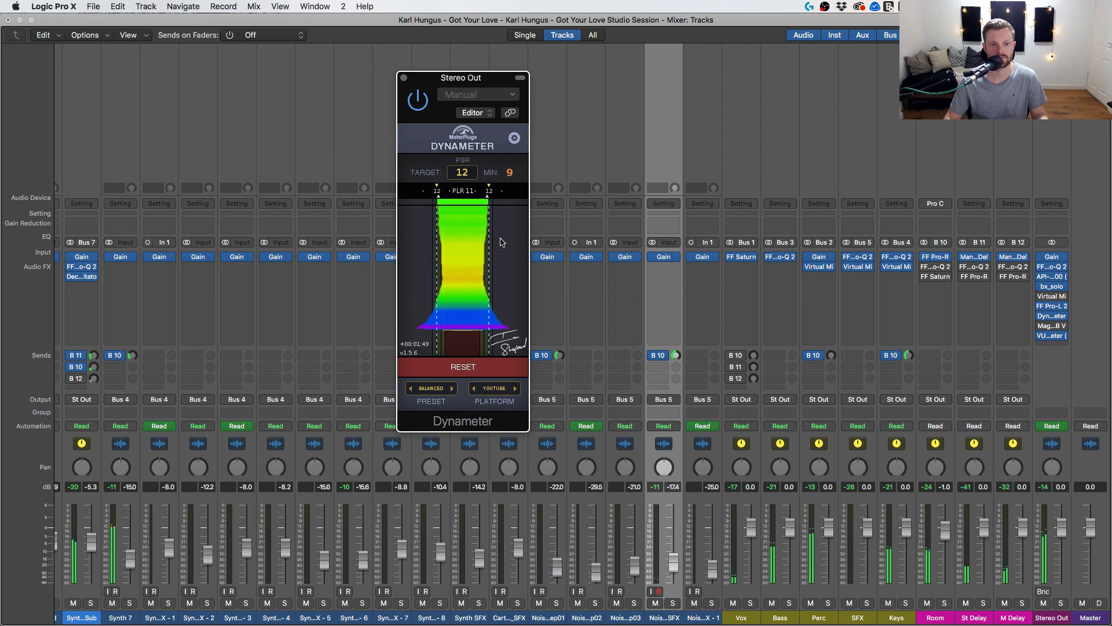
left_click(404, 78)
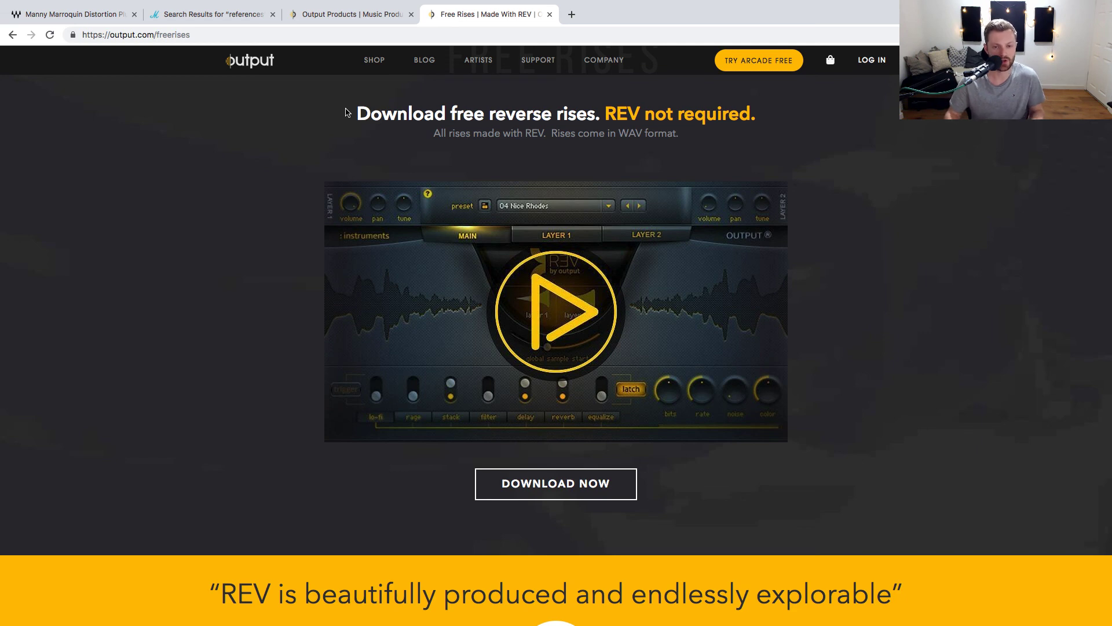
Return to Logic's mixer and select the Bass, then the Perc channel strip.
key("super+Tab")
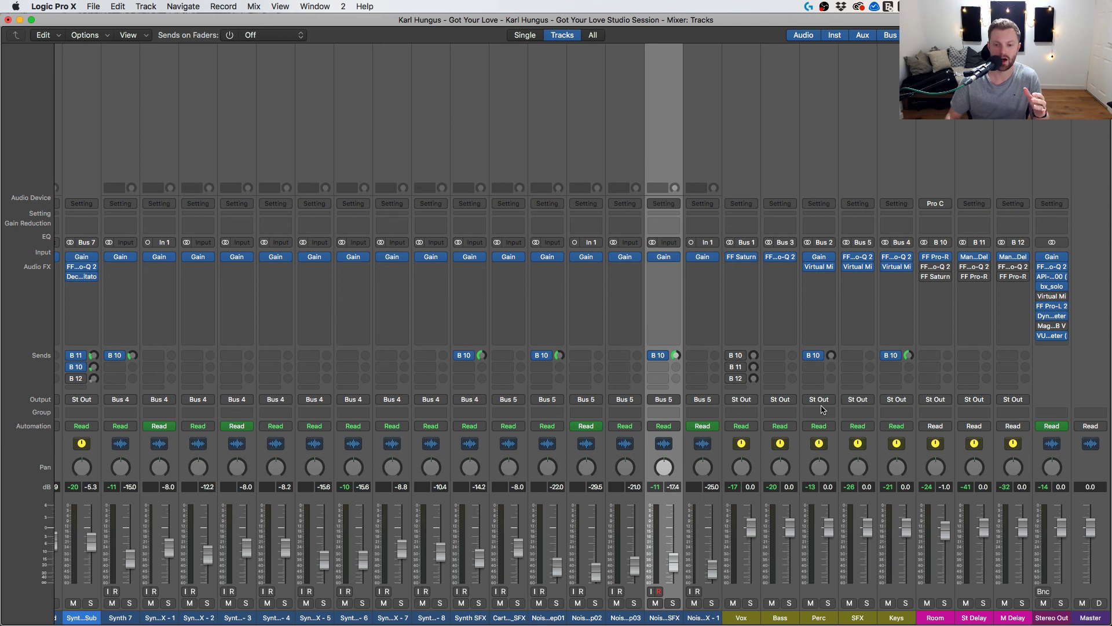
left_click(798, 495)
left_click(821, 502)
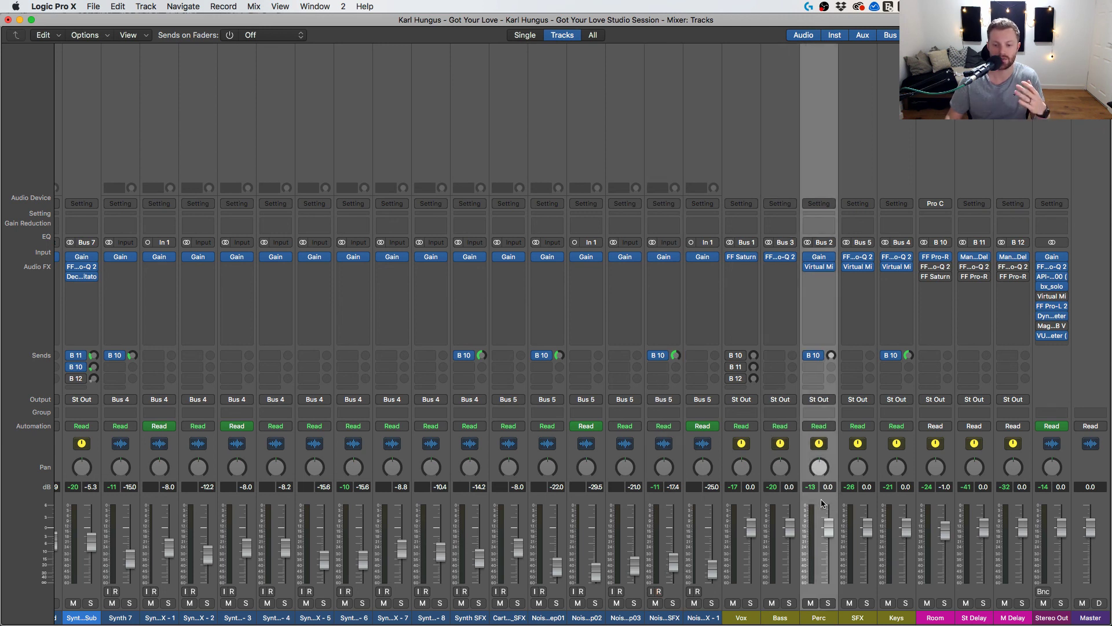